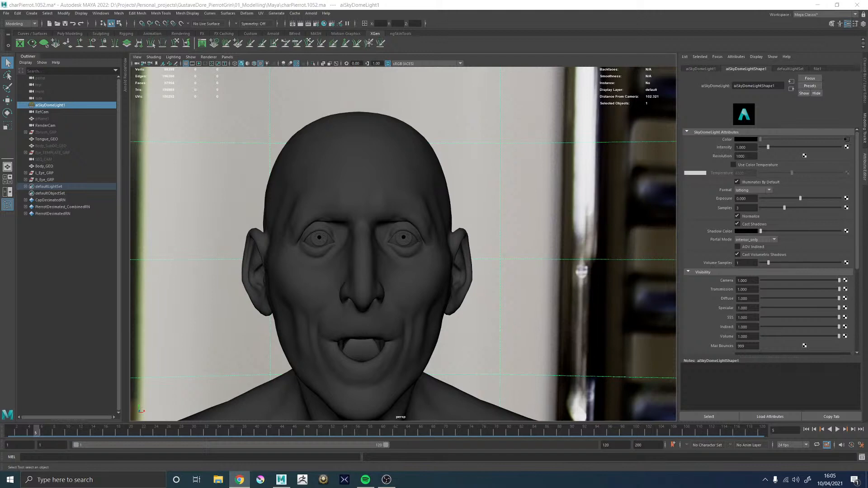
Switch to Chrome to view the scale-model human eye diagram and move the browser window onto the second monitor
key(alt+Tab)
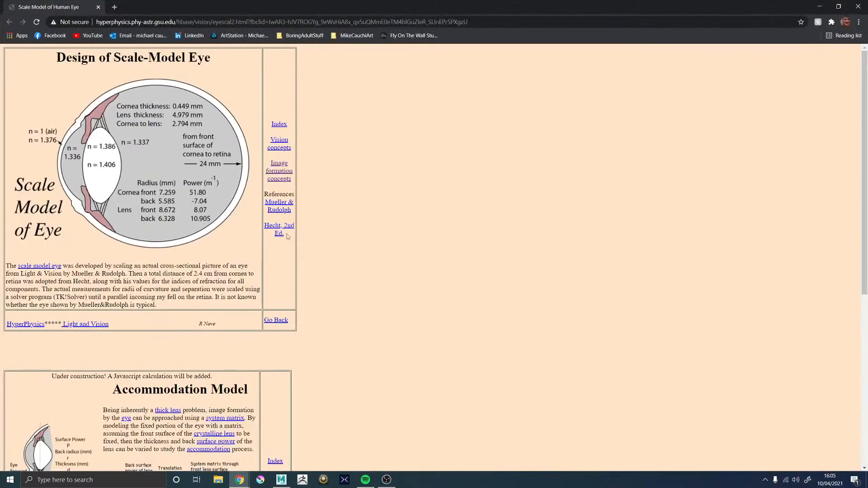
click(142, 19)
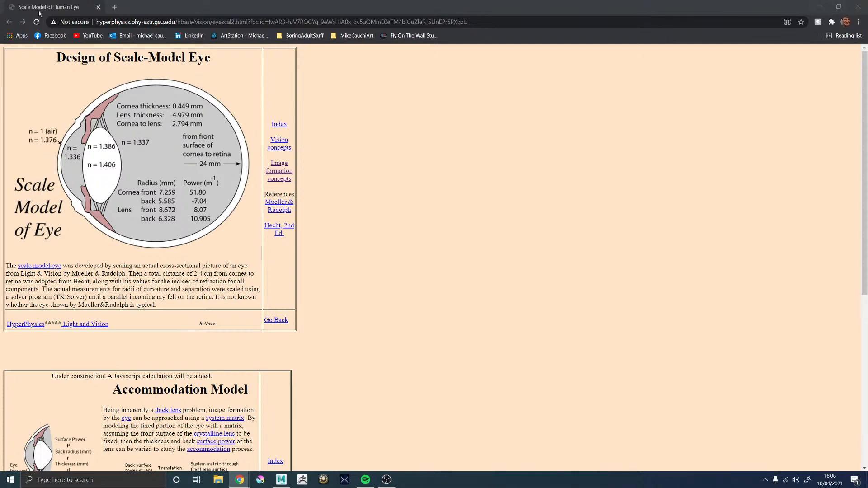
drag(63, 9, 867, 194)
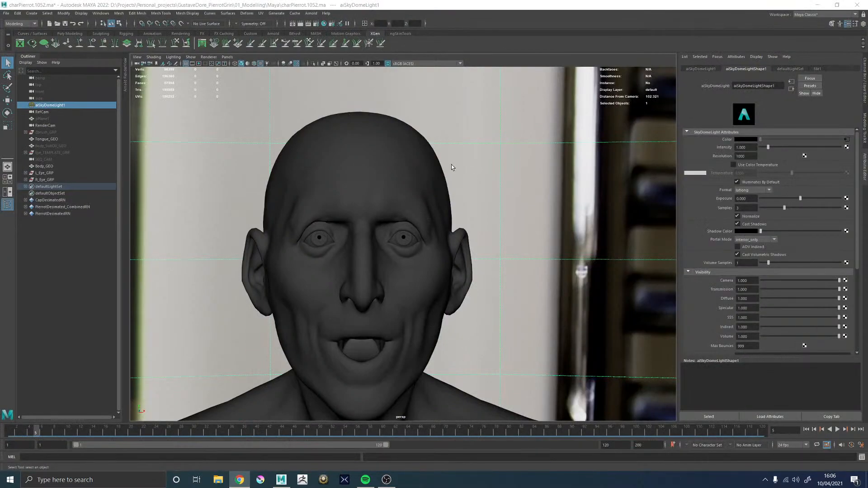
View the sculpt render charPierrot_011.jpg from the ProgressionImages folder in File Explorer and close the image viewer
scroll(439, 235, up, 5)
alt+drag(447, 242, 402, 235)
click(224, 482)
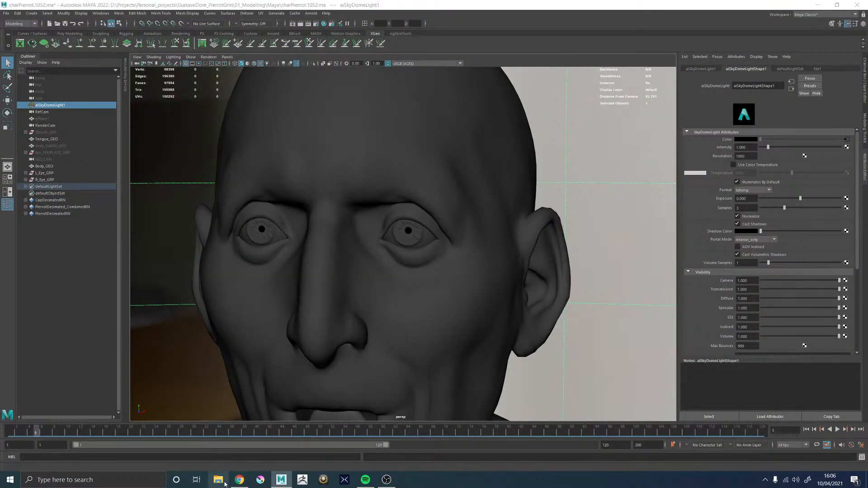
double_click(255, 198)
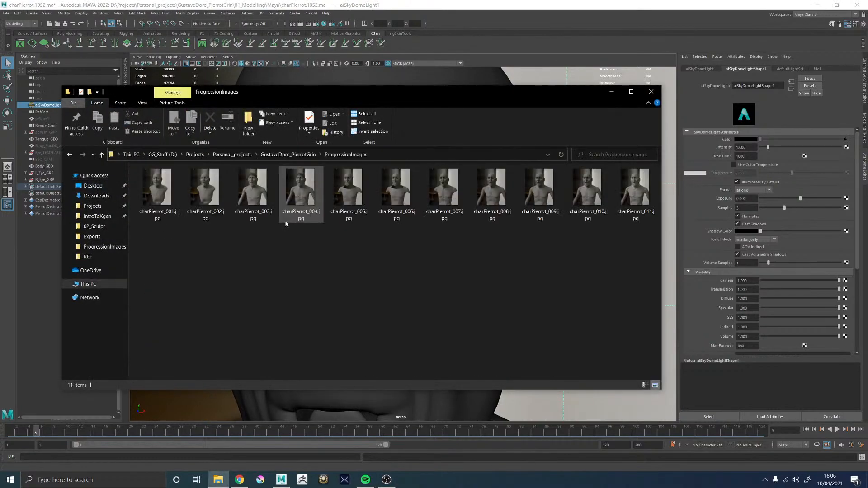
double_click(650, 192)
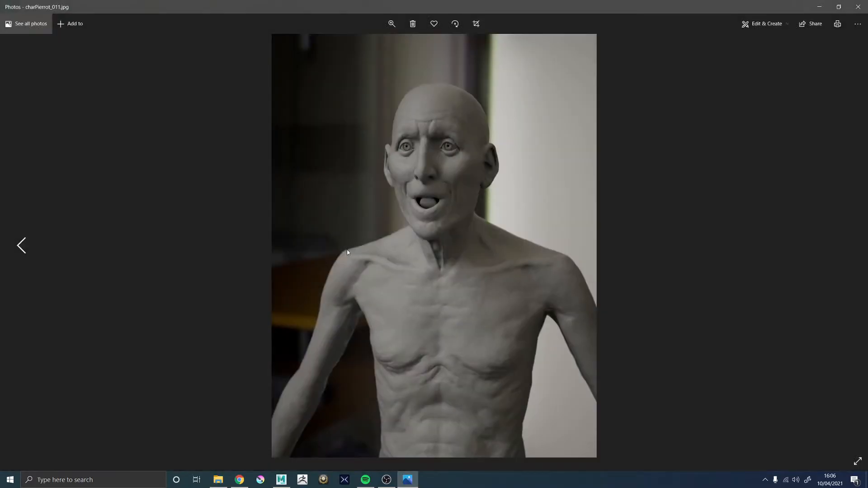
click(861, 8)
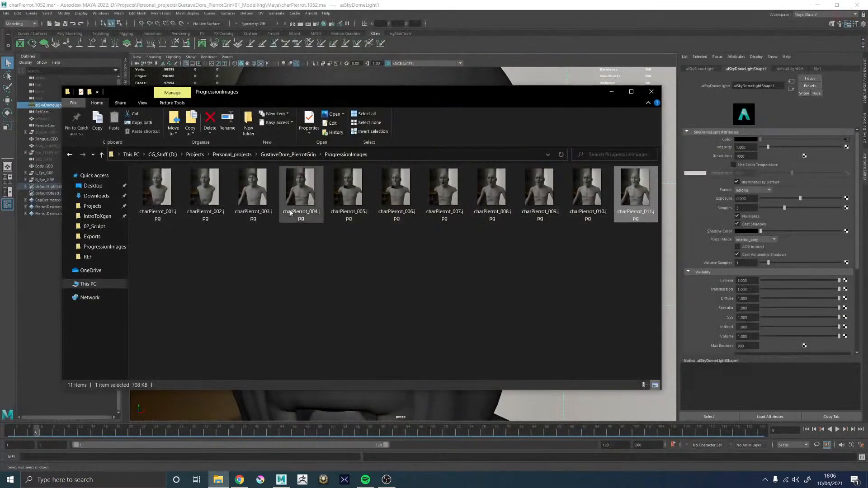
View the close-up head render Temp.jpg from the Desktop folder, and close the image viewer and File Explorer
click(95, 186)
scroll(149, 328, down, 1)
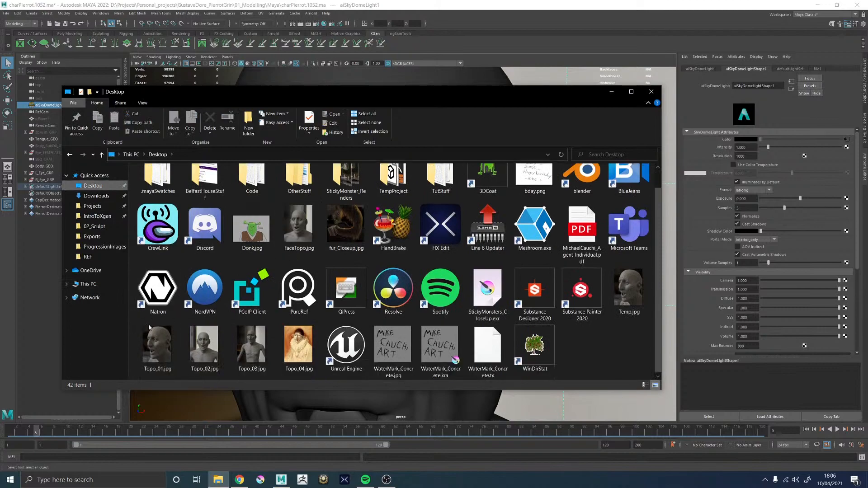
double_click(630, 283)
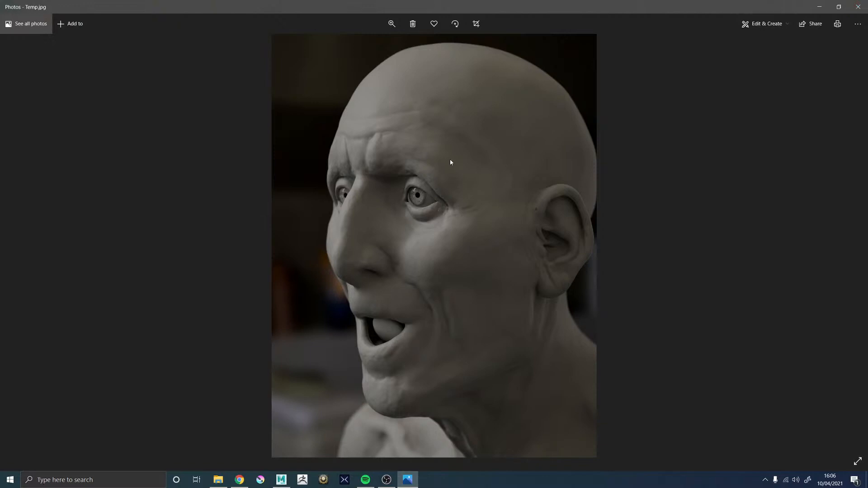
click(858, 6)
click(655, 87)
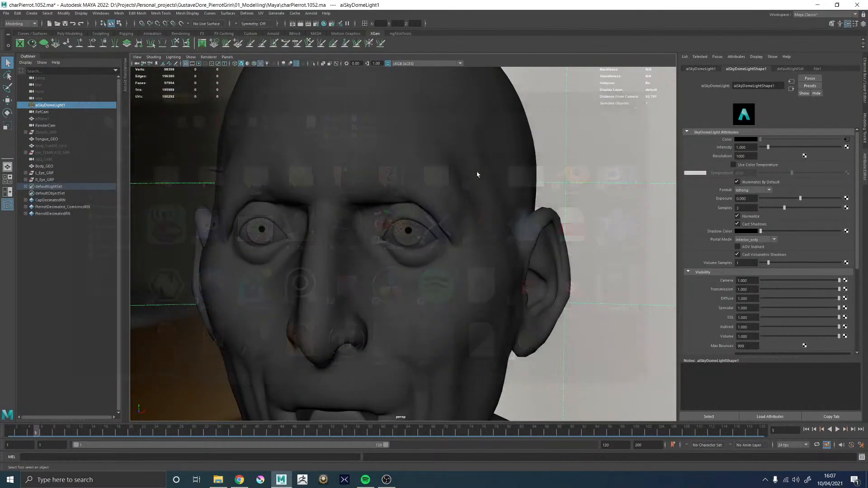
Examine the iris, pupil and eyelids of one of the character's eyes up close in Maya
alt+drag(476, 175, 426, 211)
alt+right_drag(426, 211, 469, 303)
alt+drag(468, 303, 366, 275)
alt+right_drag(366, 275, 537, 281)
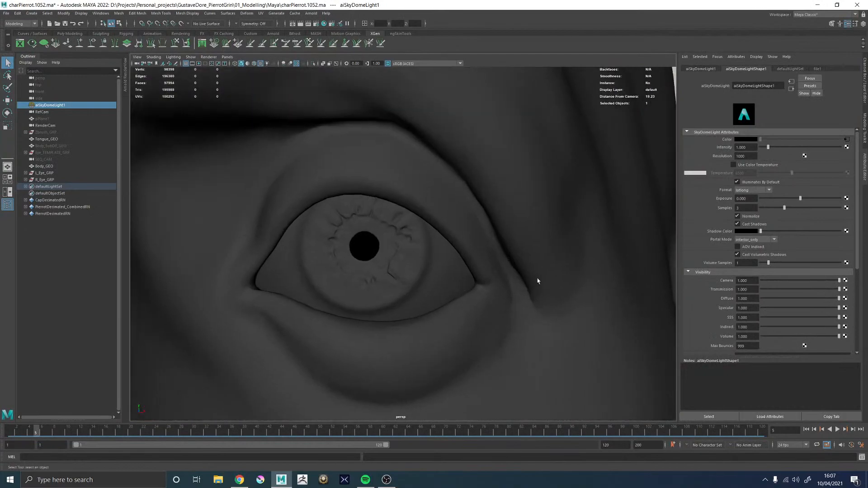
Minimise Maya, launch PureRef from the desktop and quit Microsoft Teams running in the background
click(818, 5)
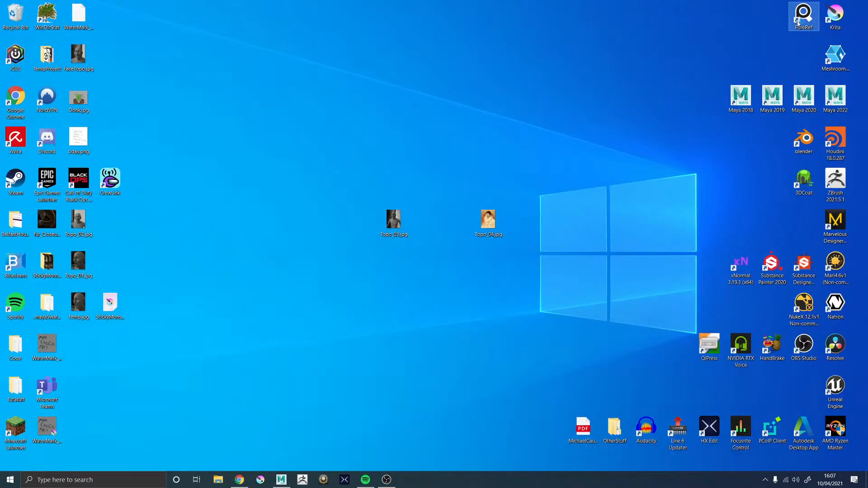
double_click(798, 20)
click(765, 479)
right_click(756, 462)
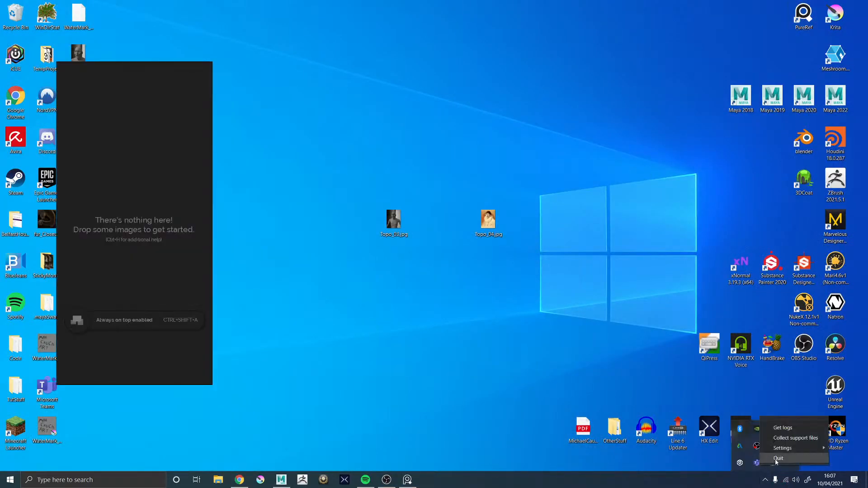
click(777, 458)
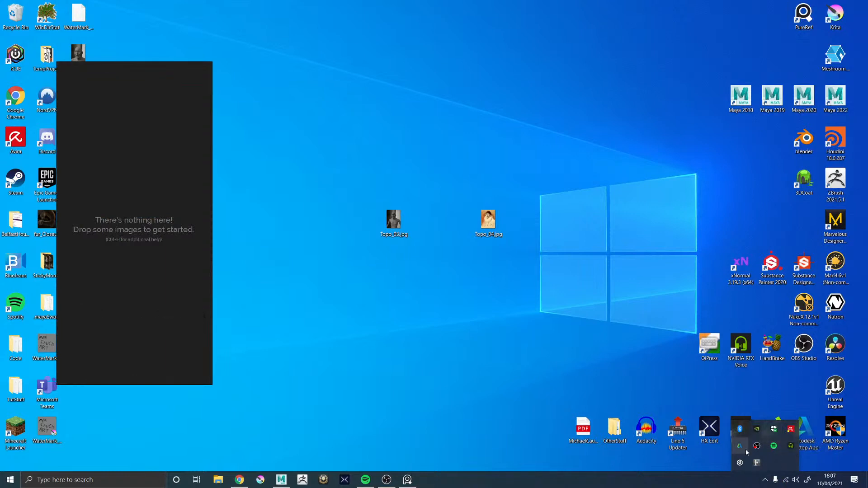
click(339, 335)
Load the recent PureRef scene REF_Scene.pur from the GustaveDore_PierrotGrin project
right_click(157, 221)
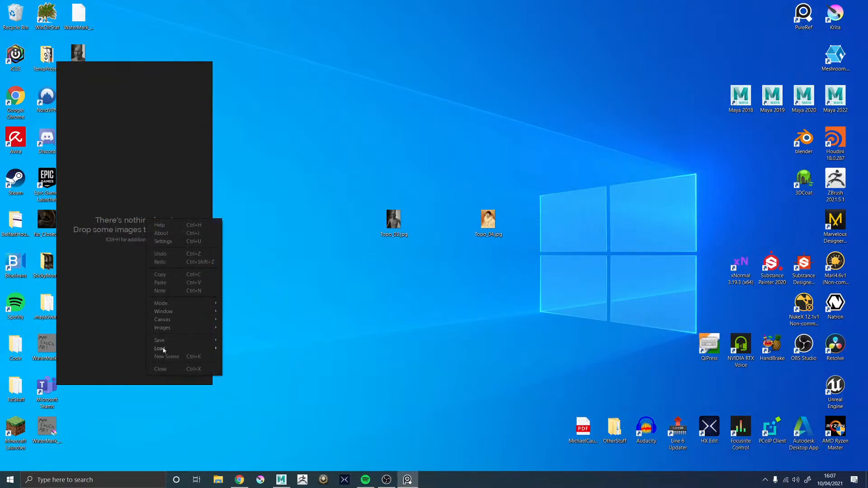
mouse_move(163, 350)
mouse_move(246, 357)
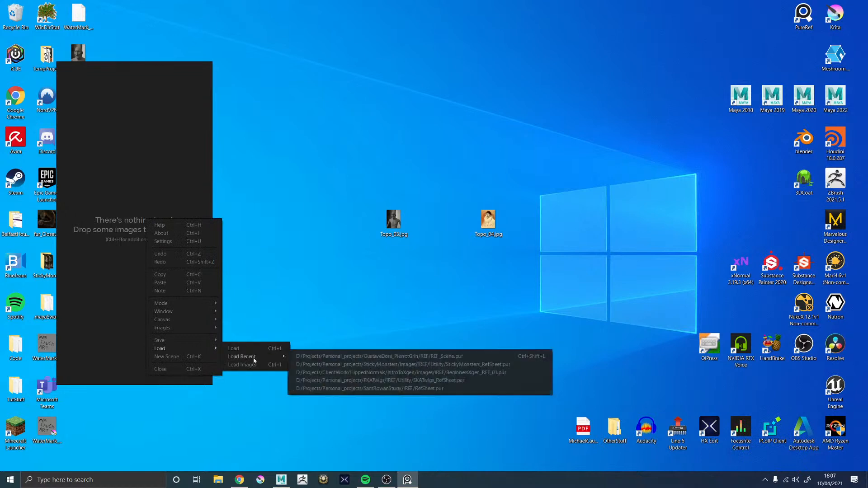
click(326, 357)
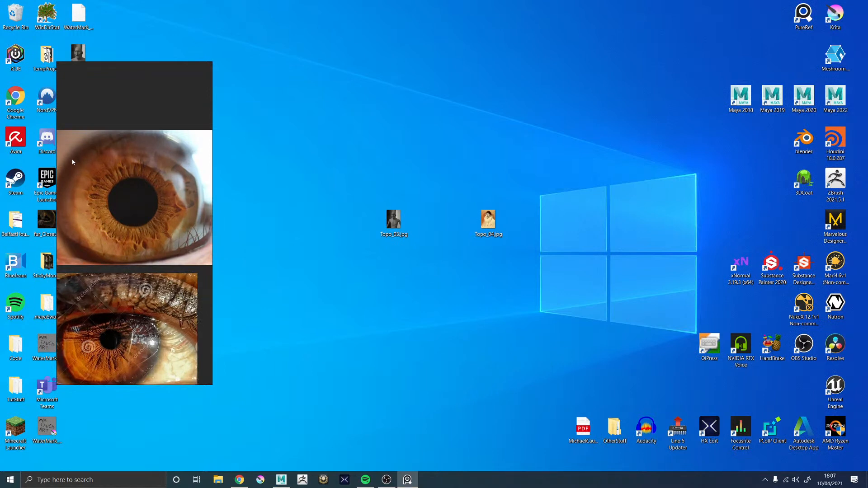
Switch back to Maya and compare the modelled eye with the iris photos in the reference window
click(281, 479)
scroll(405, 248, up, 4)
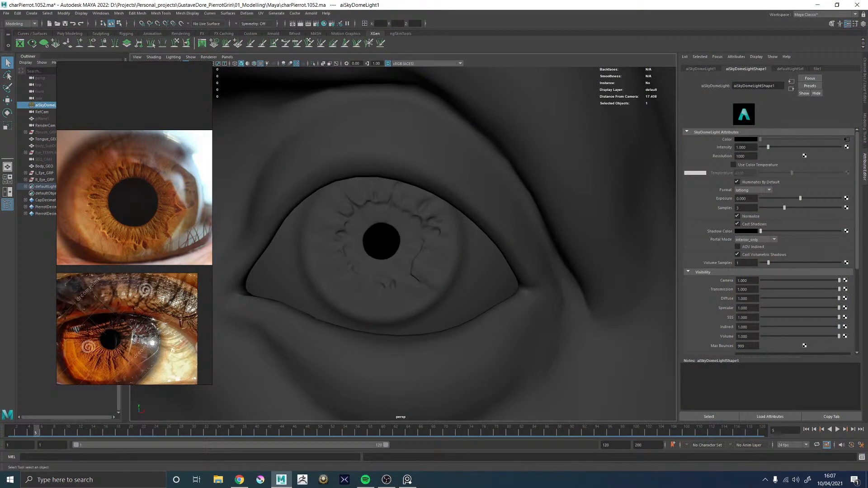
click(239, 479)
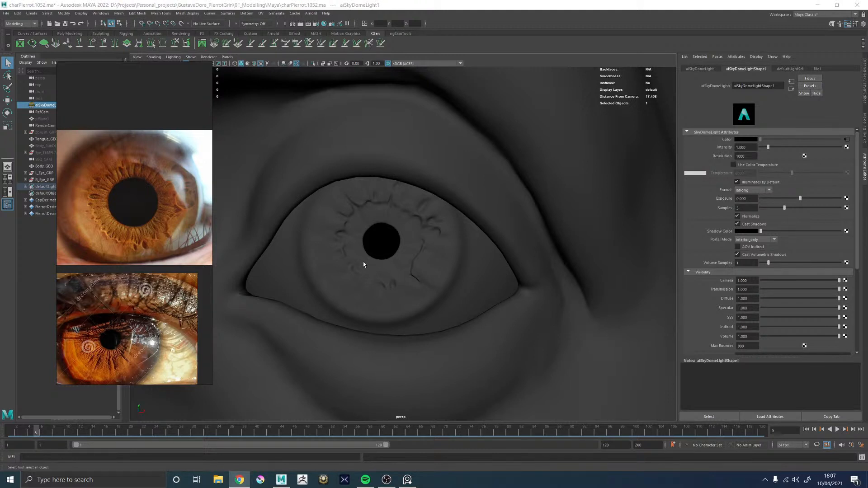
alt+middle_drag(366, 256, 405, 249)
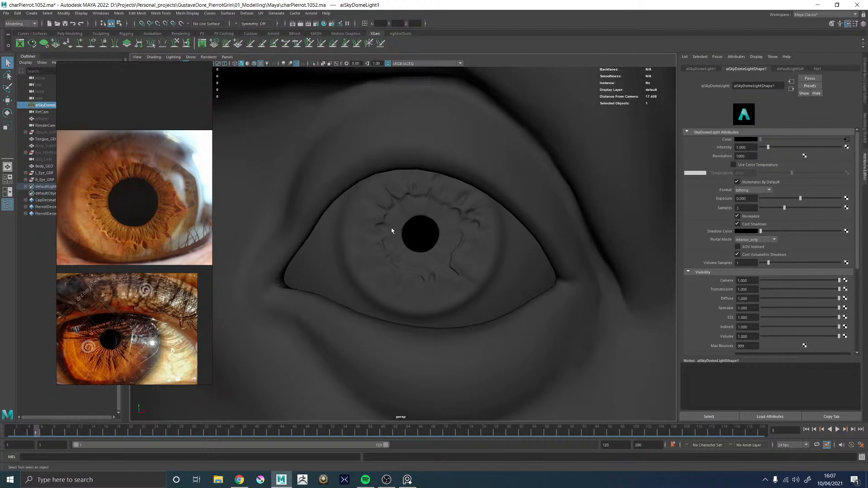
alt+right_drag(463, 244, 316, 271)
alt+drag(316, 271, 368, 281)
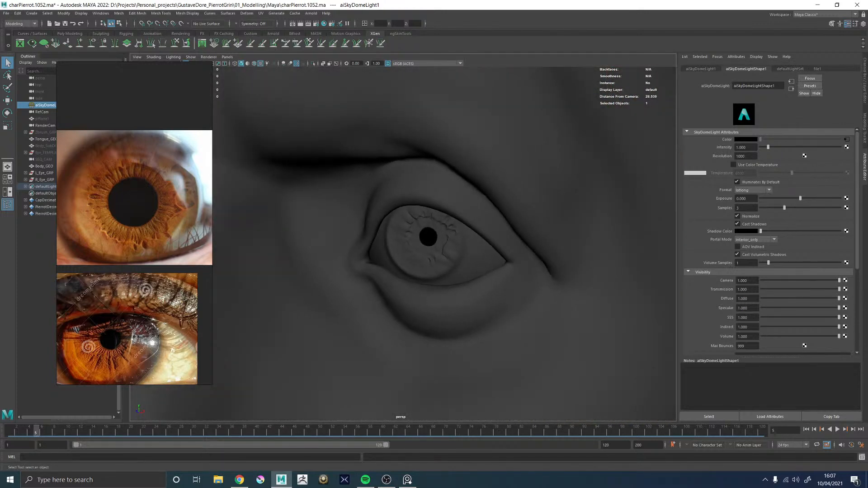
Move the PureRef window off the eye diagram in Chrome onto the second monitor and return to Maya
key(alt+Tab)
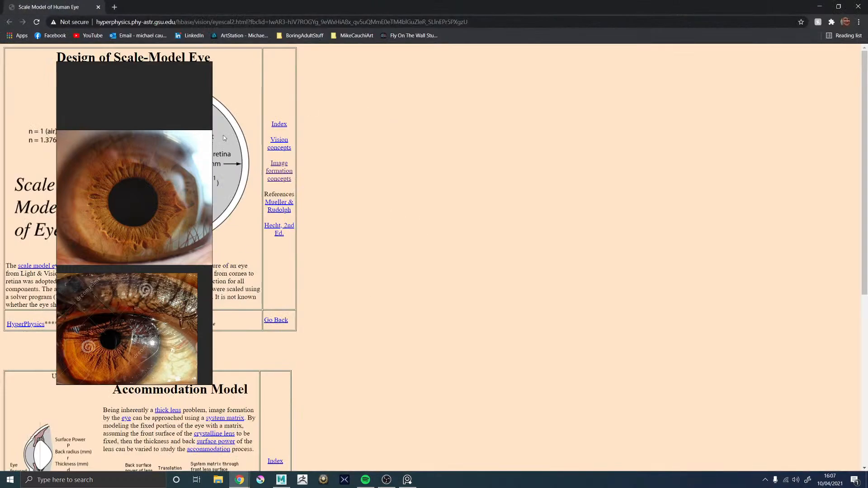
right_drag(185, 135, 654, 202)
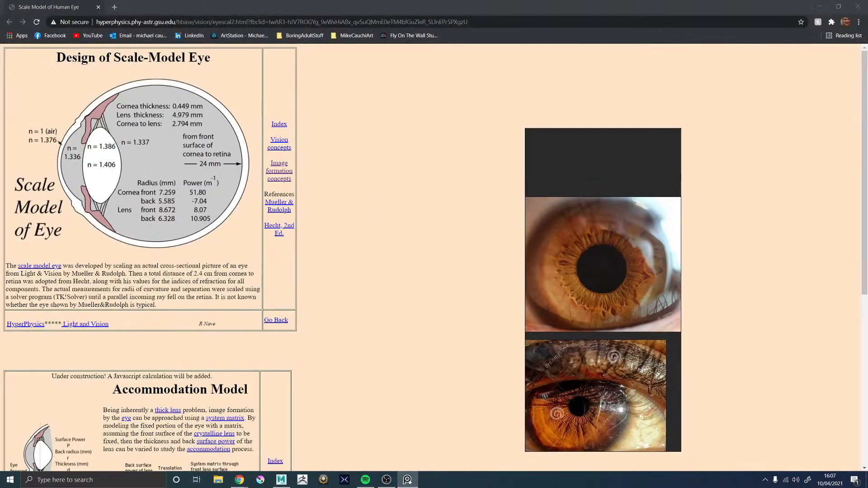
key(alt+Tab)
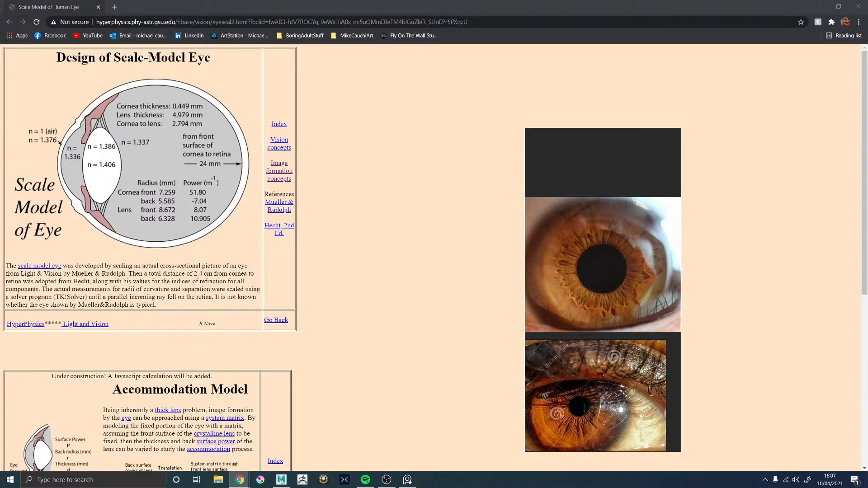
right_drag(599, 155, 867, 183)
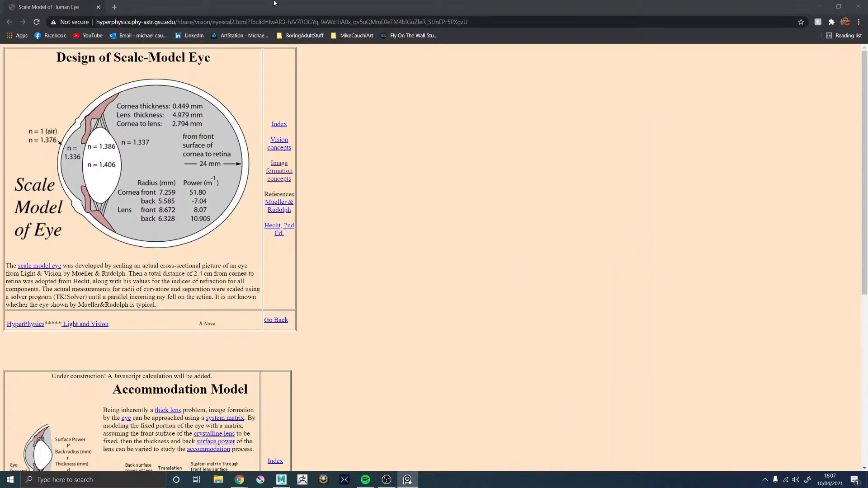
key(alt+Tab)
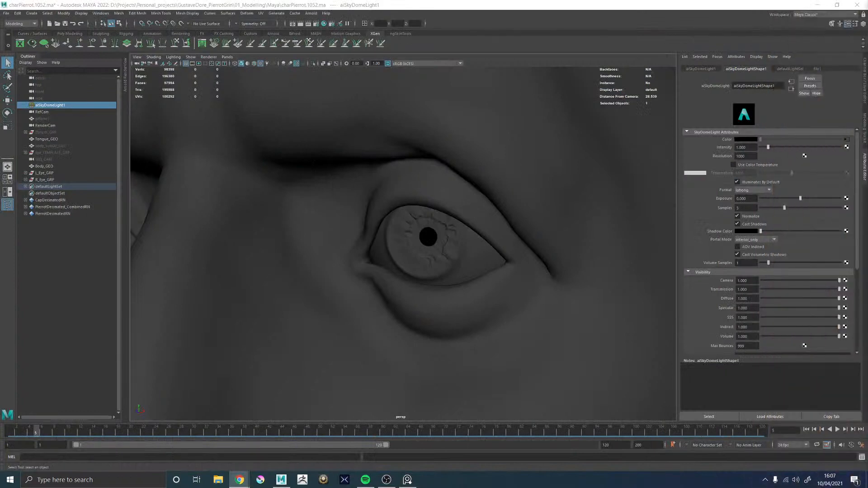
Inspect the character's head, face and torso from several angles
alt+right_drag(493, 219, 362, 228)
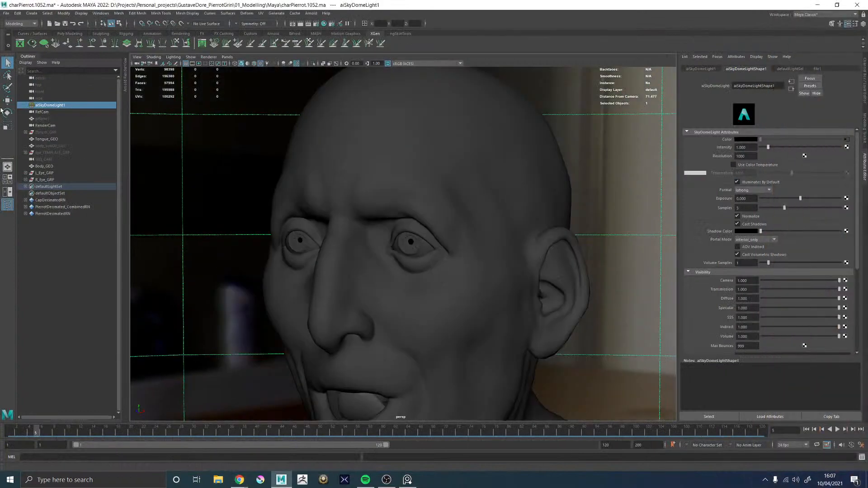
alt+drag(362, 228, 407, 228)
alt+middle_drag(406, 228, 478, 110)
alt+middle_drag(406, 179, 396, 283)
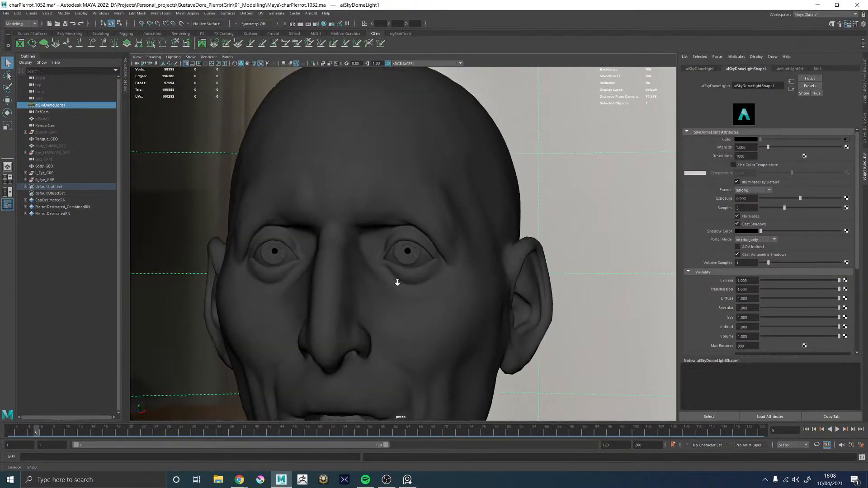
alt+right_drag(396, 283, 434, 277)
alt+drag(321, 277, 375, 281)
alt+right_drag(375, 281, 260, 337)
alt+middle_drag(262, 337, 303, 113)
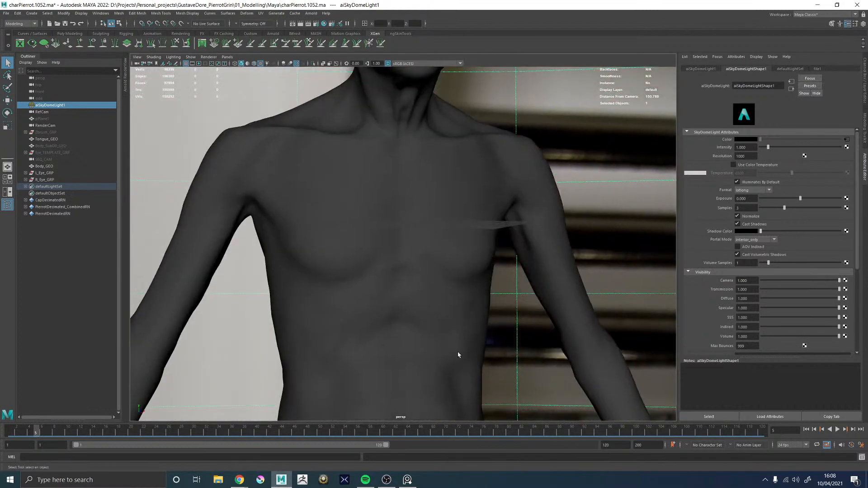
alt+middle_drag(459, 355, 436, 153)
alt+middle_drag(431, 299, 443, 336)
Unhide Eye_TEMPLATE_GRP and frame the template eyeball in the viewport
click(43, 152)
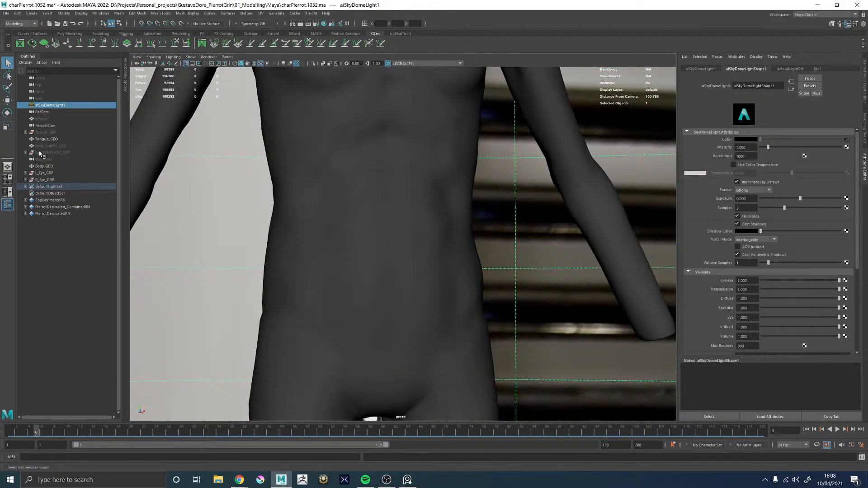
key(h)
alt+drag(433, 254, 444, 257)
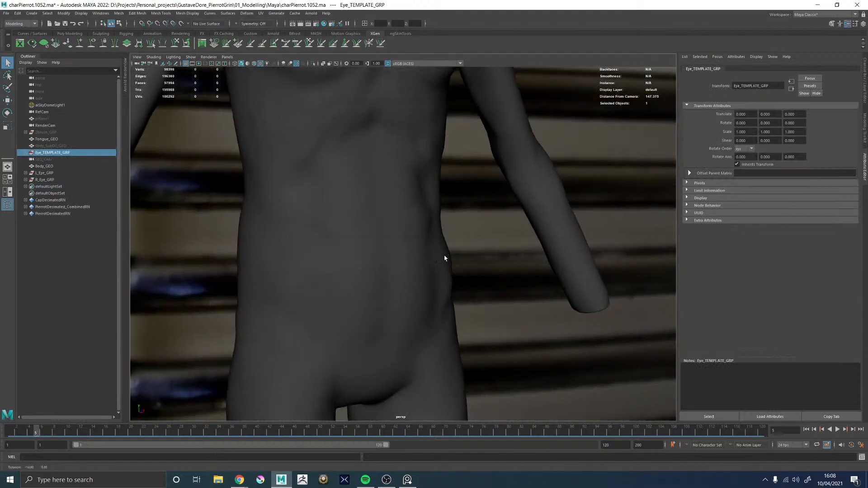
alt+middle_drag(430, 231, 456, 352)
key(f)
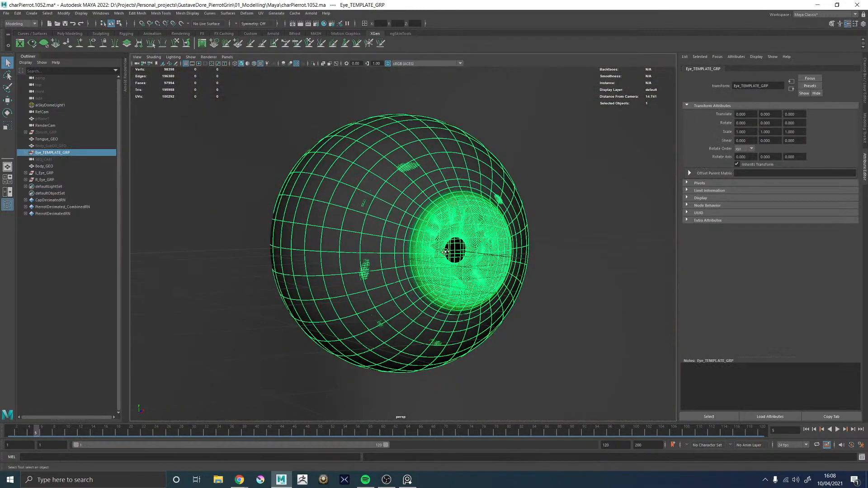
alt+drag(442, 248, 511, 248)
alt+right_drag(511, 248, 345, 246)
alt+drag(345, 246, 384, 255)
Hide Body_GEO, L_Eye_GRP and R_Eye_GRP to isolate the template eyeball
click(506, 186)
alt+drag(506, 189, 371, 232)
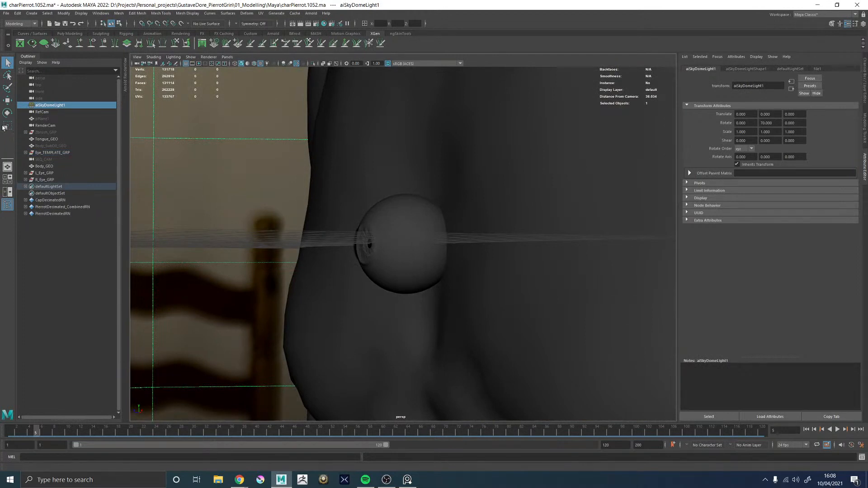
click(43, 166)
shift+click(43, 173)
shift+click(40, 180)
key(h)
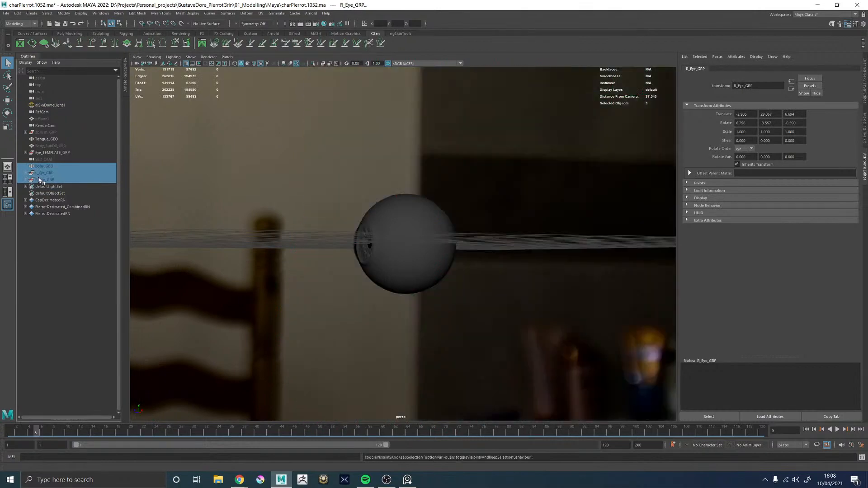
click(490, 181)
alt+drag(490, 180, 367, 232)
alt+right_drag(367, 232, 529, 323)
alt+drag(389, 195, 418, 198)
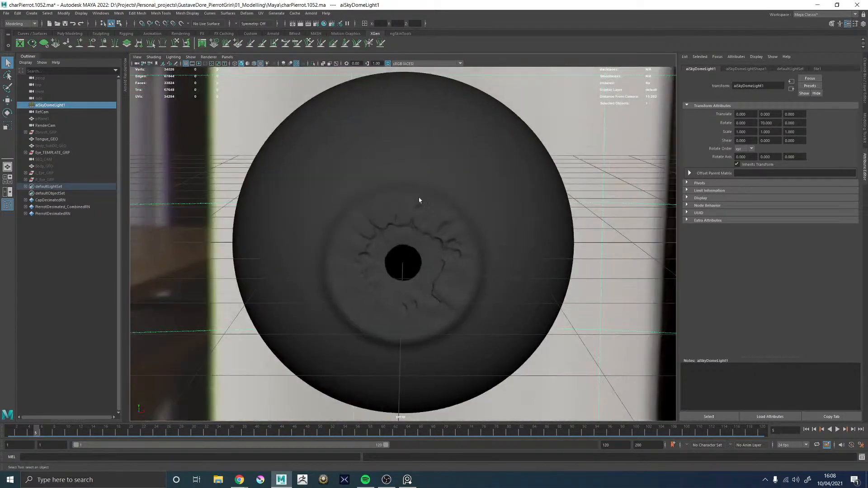
Select Eye_Cornea_GEO, view it from the side and place the scale-model eye diagram in Chrome beside it
click(417, 192)
alt+drag(340, 213, 384, 209)
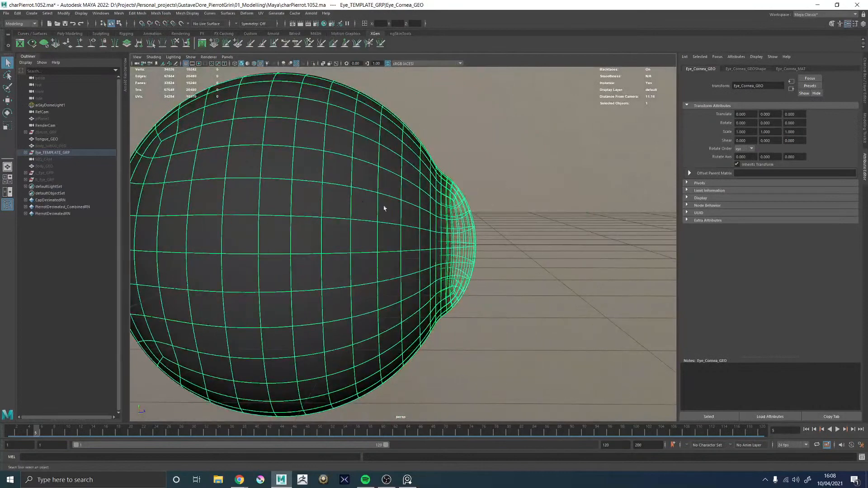
alt+drag(486, 173, 474, 163)
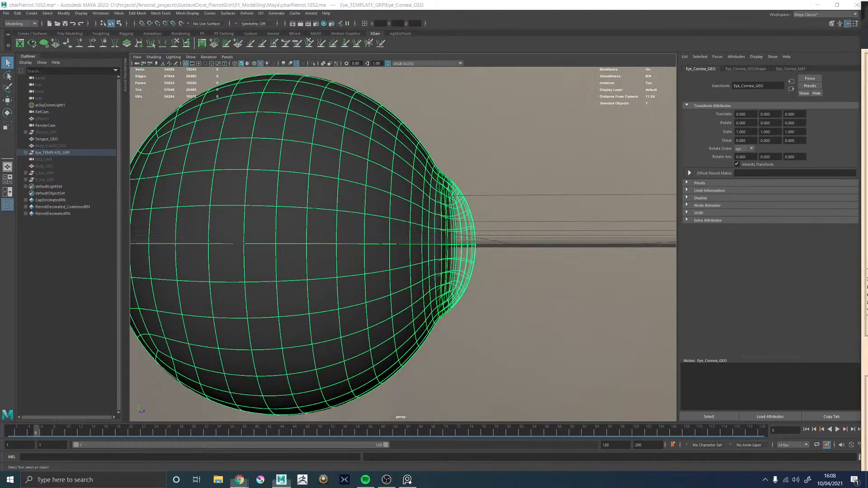
drag(867, 86, 605, 65)
right_click(573, 171)
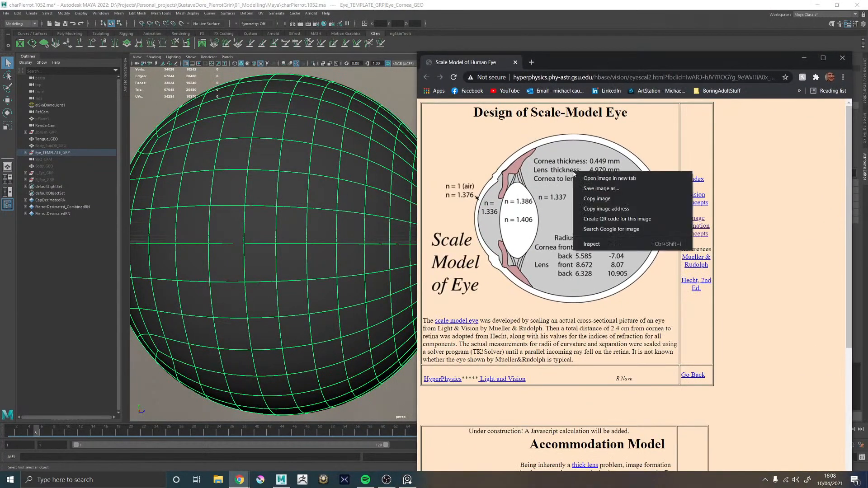
click(774, 154)
drag(560, 67, 612, 54)
Compare the corneal bulge of the template eye with the scale-model diagram in Chrome and return to Maya
alt+middle_drag(440, 127, 388, 124)
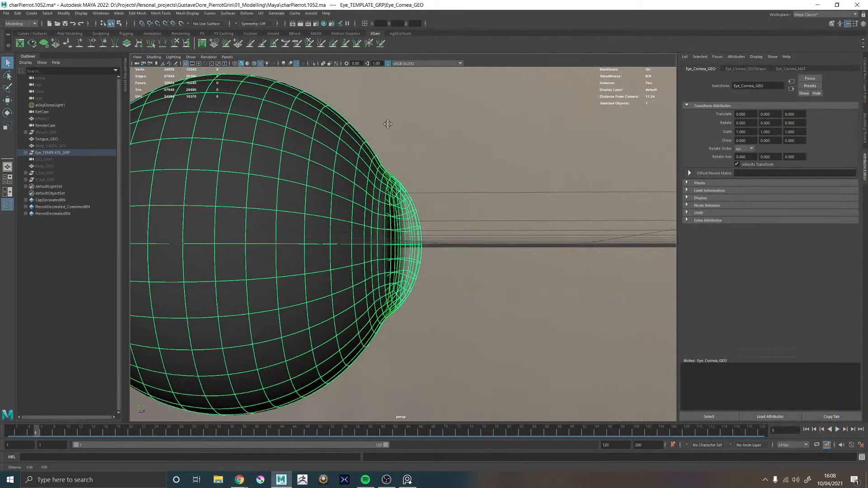
alt+drag(387, 124, 379, 138)
mouse_move(401, 184)
alt+mouse_down()
mouse_move(397, 172)
mouse_move(400, 184)
alt+mouse_up()
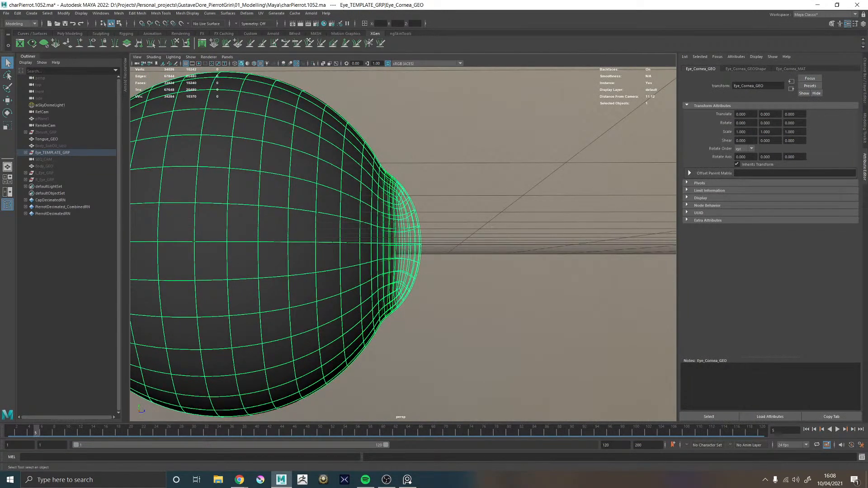
key(alt+Tab)
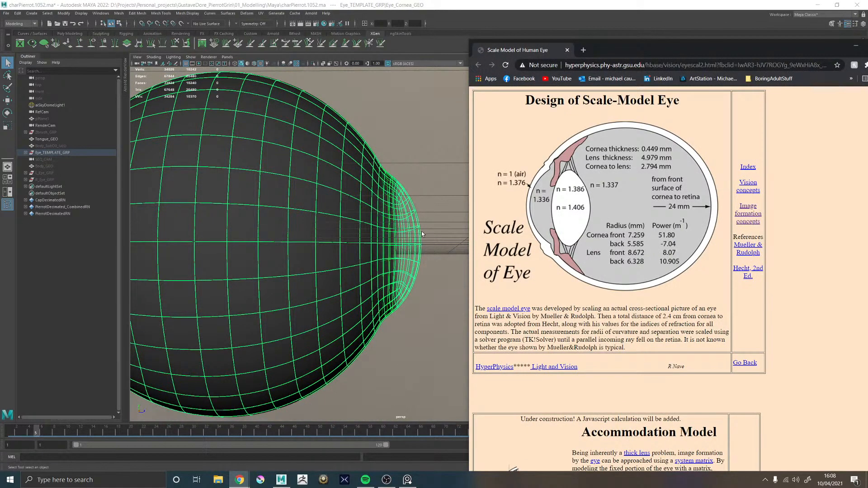
key(alt+Tab)
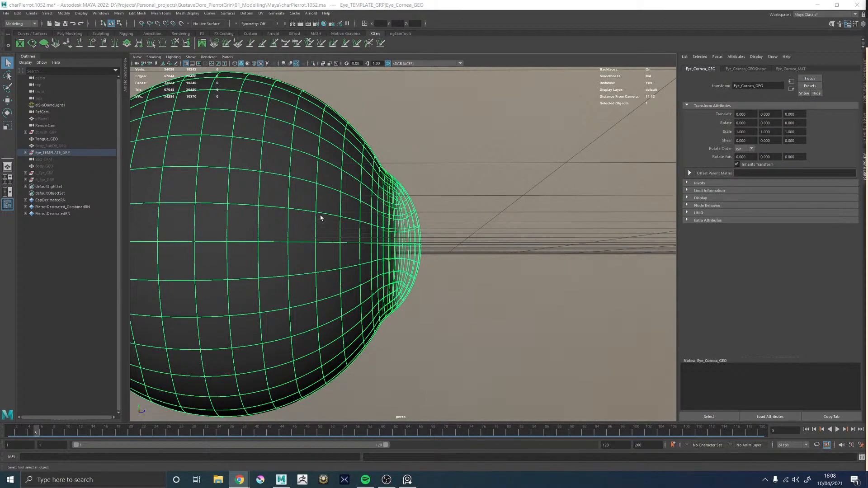
Turn off the smooth mesh preview on Eye_Cornea_GEO and select an edge where the cornea meets the sclera
alt+right_drag(320, 218, 362, 228)
key(1)
alt+drag(363, 229, 496, 192)
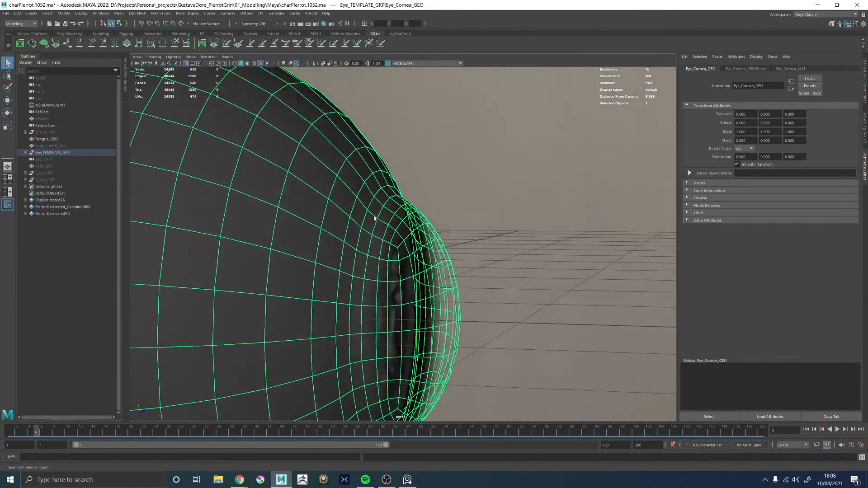
key(F9)
key(b)
right_drag(383, 207, 390, 179)
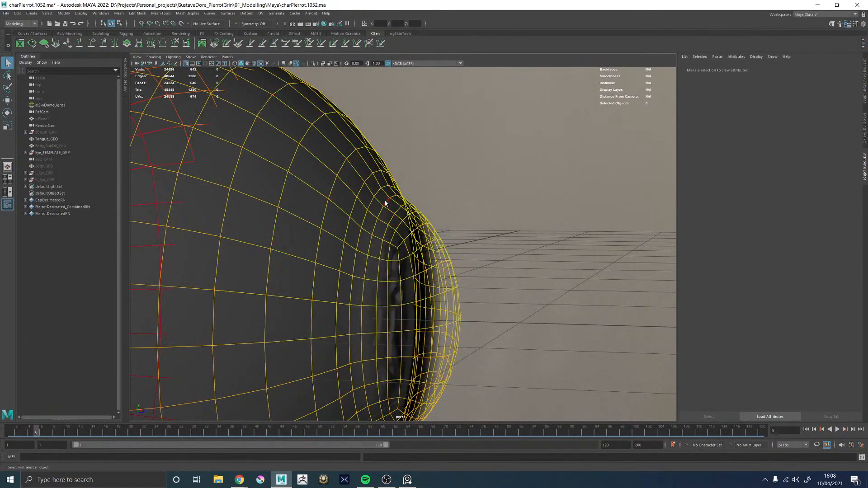
click(379, 196)
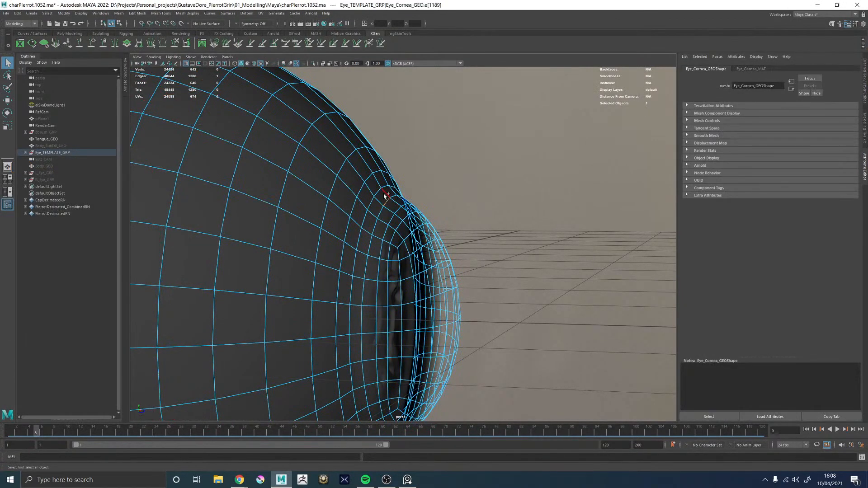
Insert an edge loop around the cornea where it meets the sclera and delete the neighbouring loop on each side
alt+middle_drag(384, 198, 404, 226)
alt+right_drag(403, 226, 466, 242)
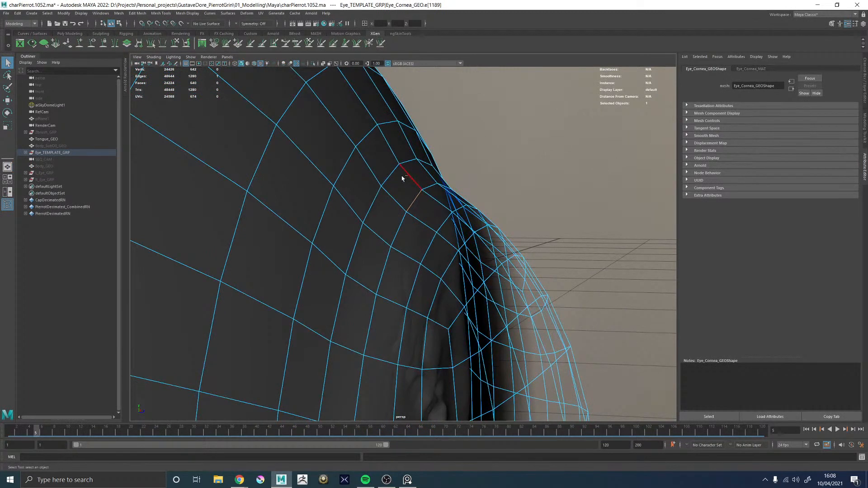
shift+right_drag(385, 181, 413, 174)
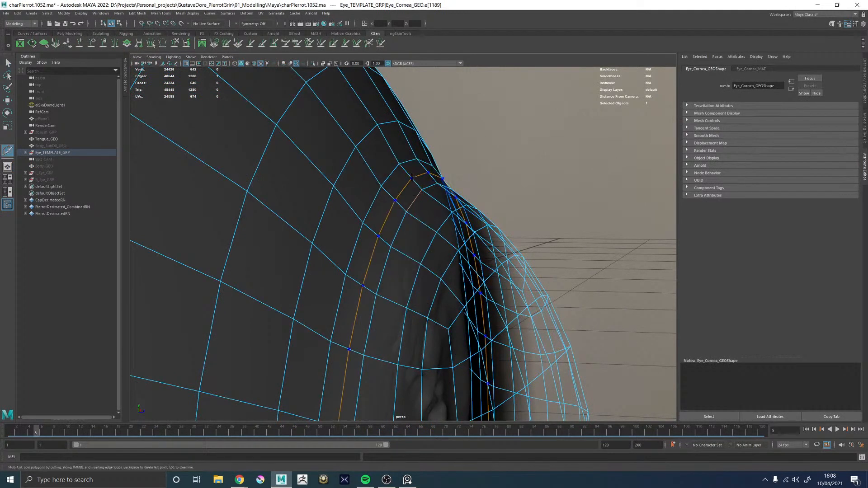
ctrl+click(407, 214)
key(w)
double_click(413, 195)
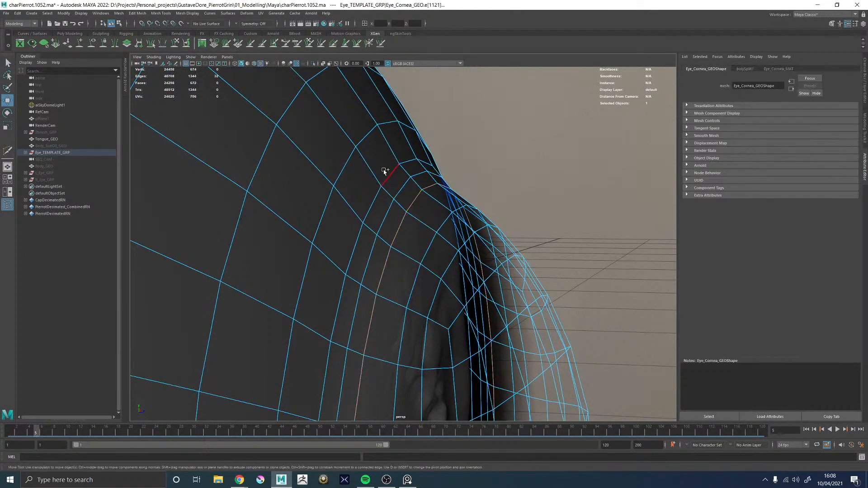
key(ctrl+Delete)
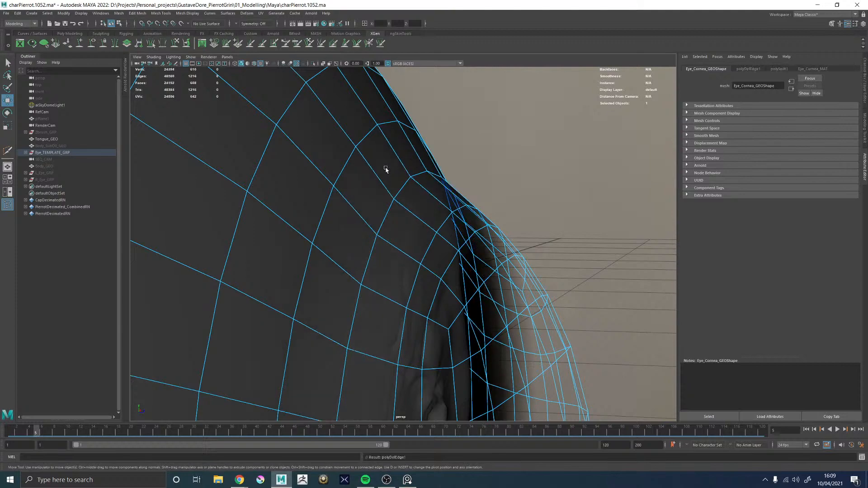
Select the edge loop at the cornea-sclera transition and move it slightly forward to soften the crease
scroll(385, 169, down, 6)
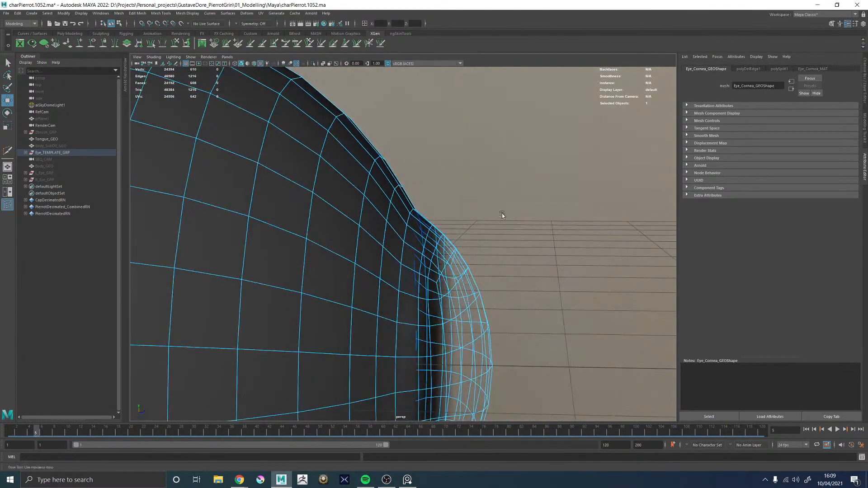
scroll(502, 213, down, 5)
scroll(475, 293, up, 8)
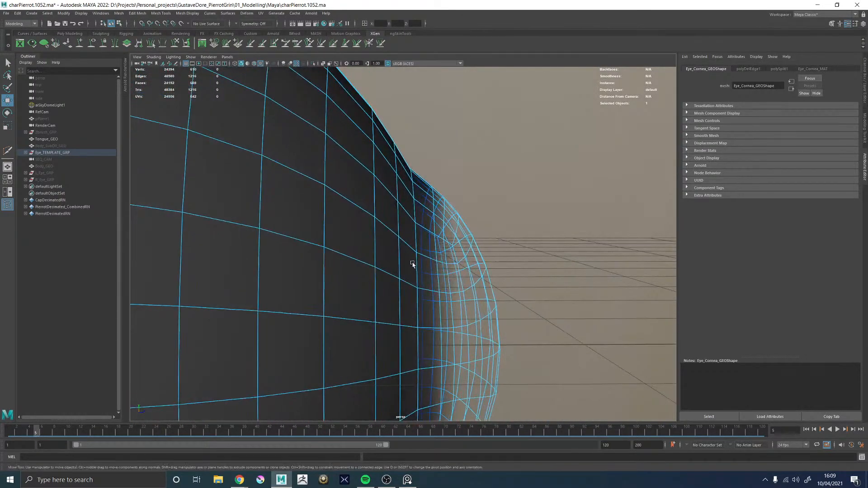
alt+drag(413, 263, 405, 244)
double_click(403, 228)
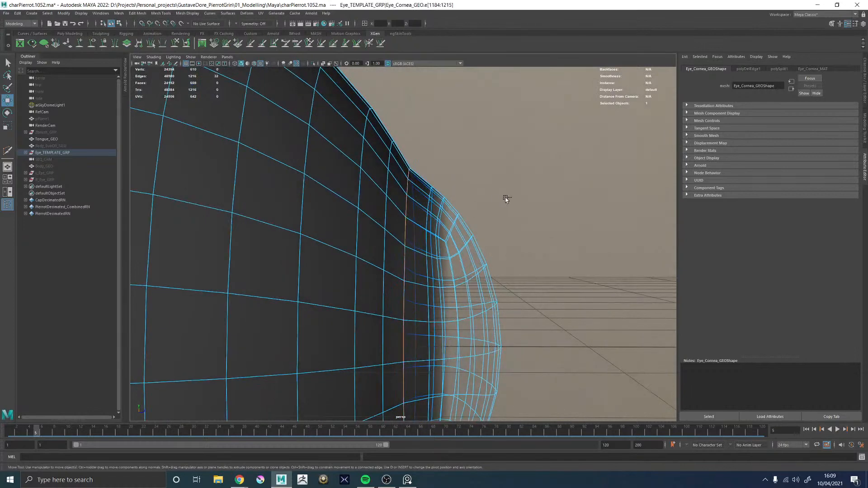
middle_drag(505, 199, 508, 201)
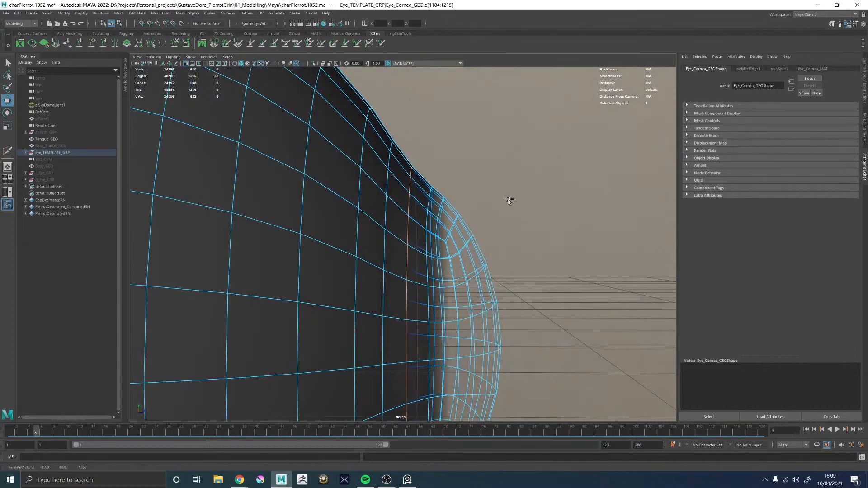
Select the next edge loop behind the transition loop on the sclera and apply Edit Edge Flow to it
right_drag(374, 279, 498, 162)
scroll(498, 162, down, 5)
scroll(403, 251, up, 4)
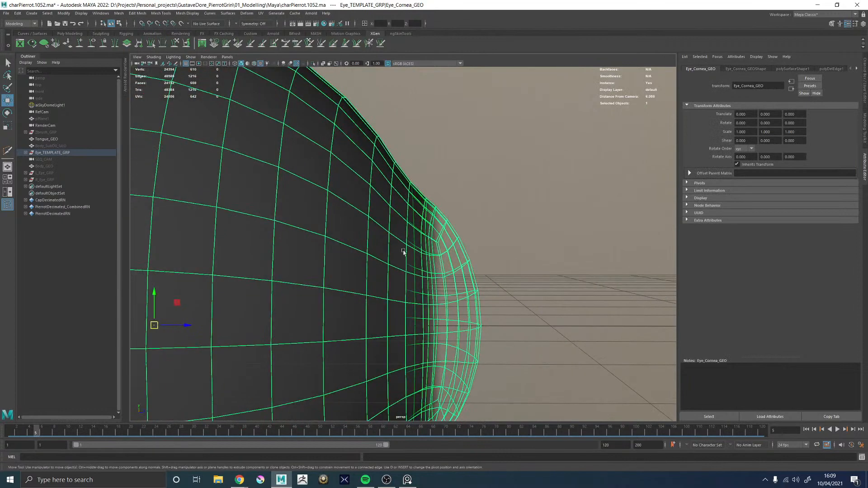
right_drag(381, 274, 384, 191)
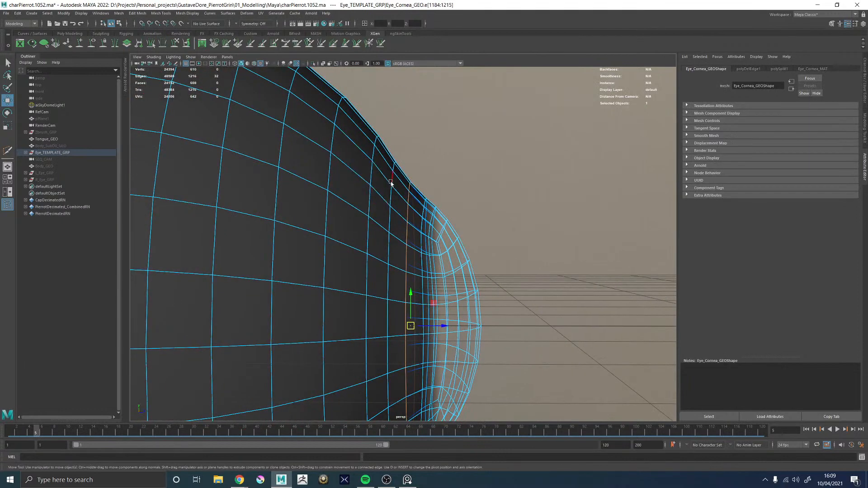
shift+right_drag(449, 139, 447, 177)
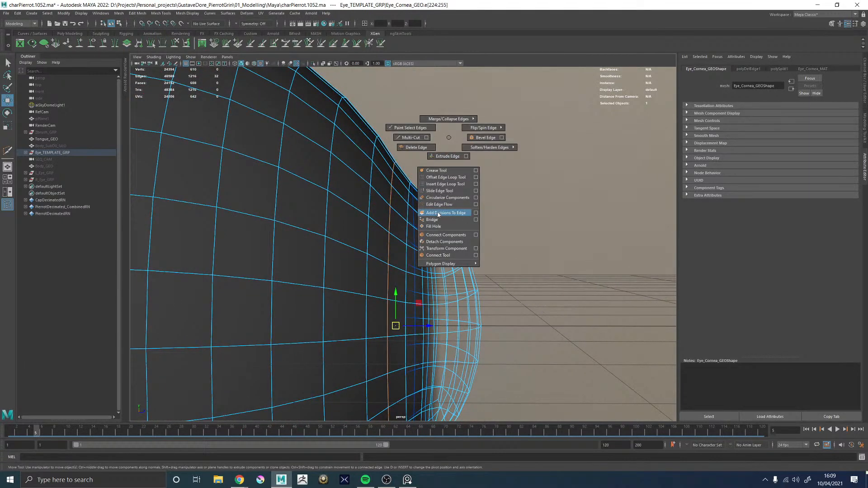
shift+right_drag(438, 213, 437, 205)
Try to apply Edit Edge Flow to the edge loop at the cornea-sclera transition
double_click(408, 211)
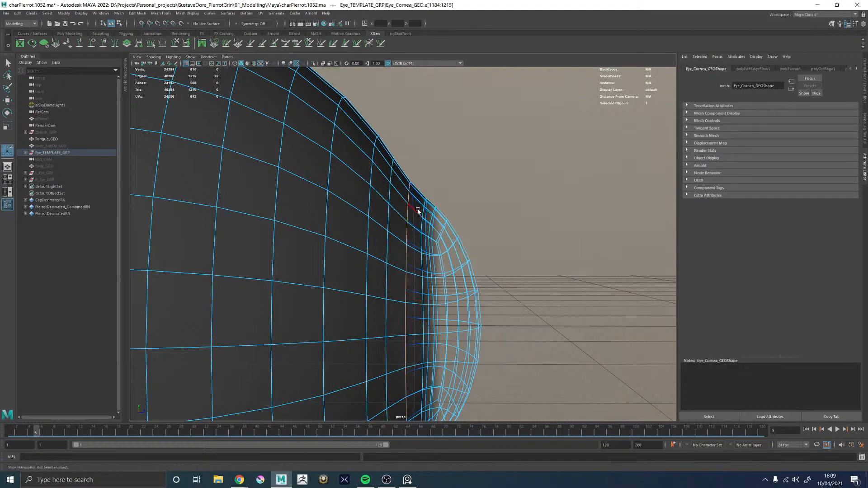
key(g)
alt+drag(461, 212, 350, 216)
key(ctrl+z)
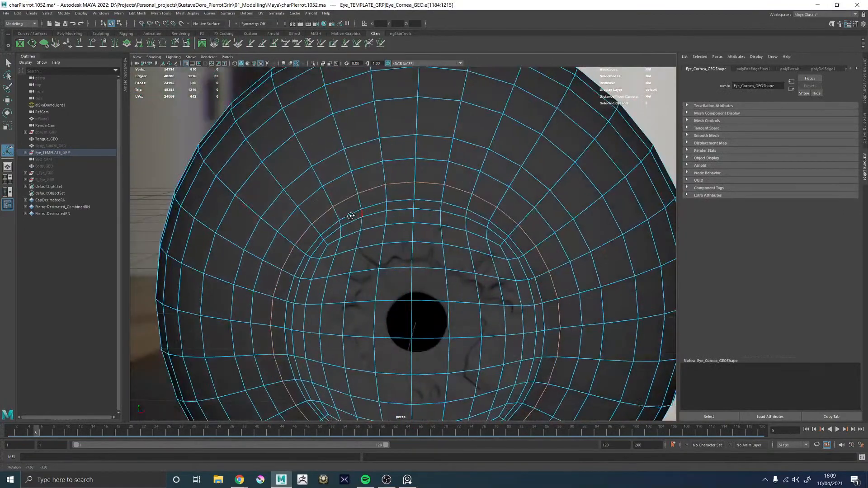
Return to object mode, deselect the cornea and examine the unsmoothed eye's silhouette from the side
alt+right_drag(349, 217, 286, 222)
key(q)
right_drag(373, 267, 343, 225)
click(521, 136)
alt+drag(342, 222, 389, 219)
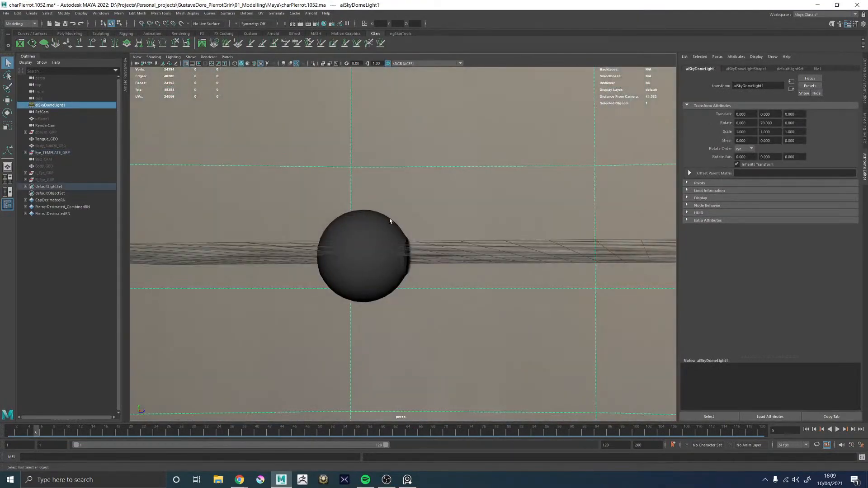
alt+right_drag(389, 219, 400, 266)
alt+drag(400, 266, 408, 270)
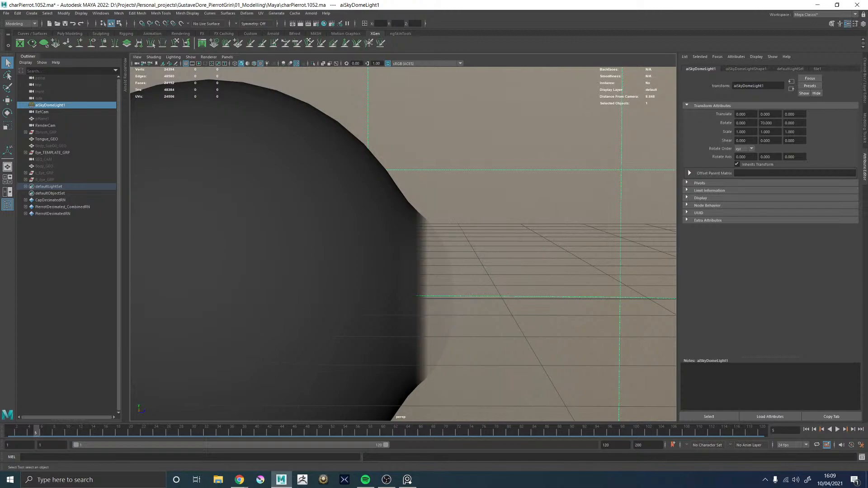
Select Eye_Cornea_GEO and examine its topology from the side and the front
alt+drag(531, 164, 478, 238)
click(453, 272)
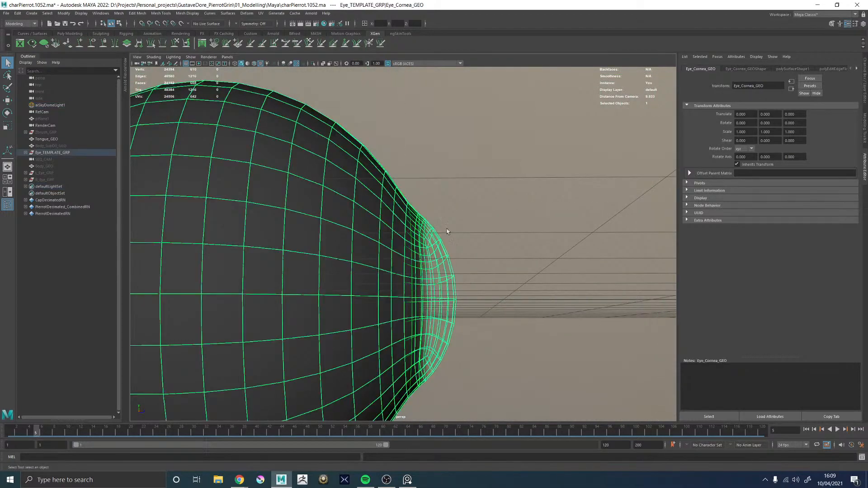
alt+right_drag(448, 232, 488, 245)
alt+drag(489, 245, 423, 221)
click(552, 230)
click(399, 228)
key(f)
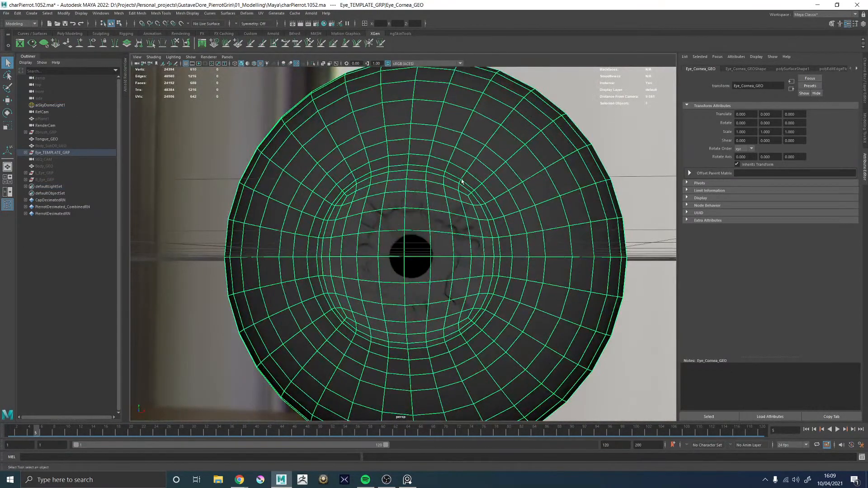
alt+drag(487, 170, 504, 250)
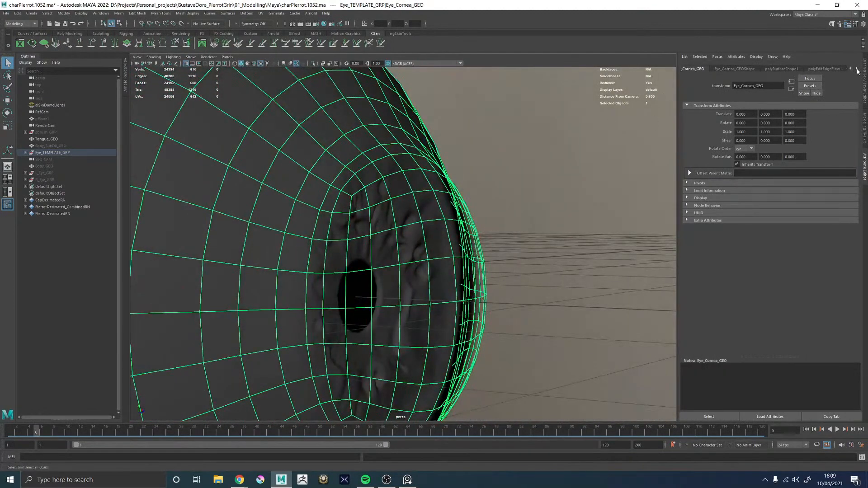
Open the ramp connected to the Transmission Weight of Eye_Cornea_MAT and examine the cornea's transparent area
click(827, 68)
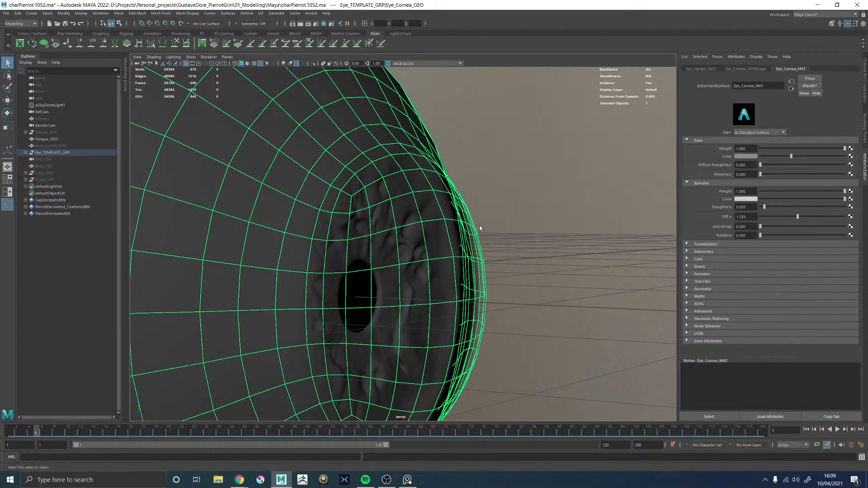
alt+drag(479, 228, 497, 235)
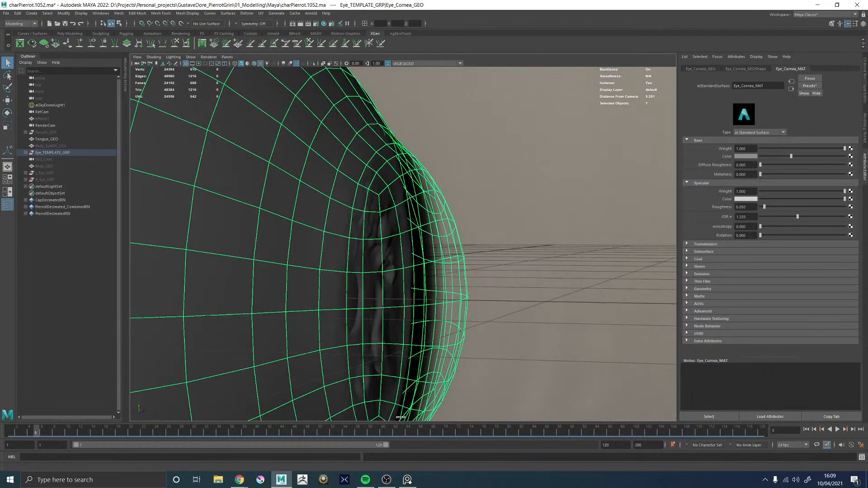
click(706, 244)
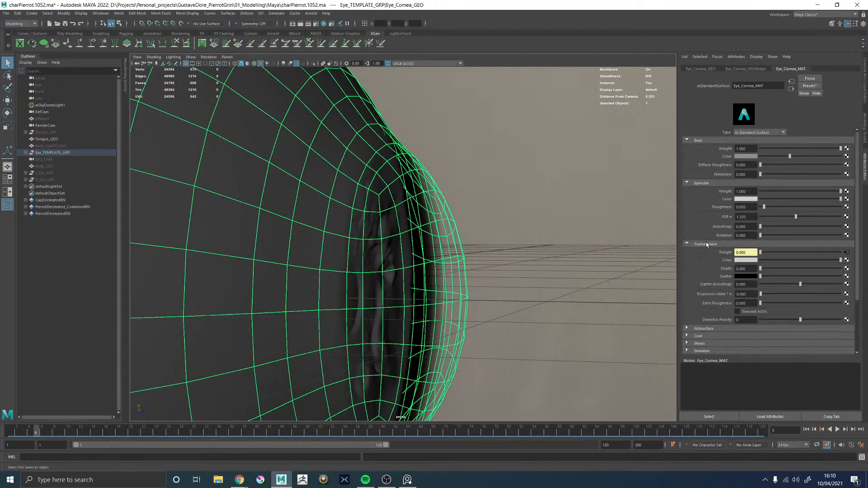
click(846, 252)
alt+drag(430, 215, 449, 229)
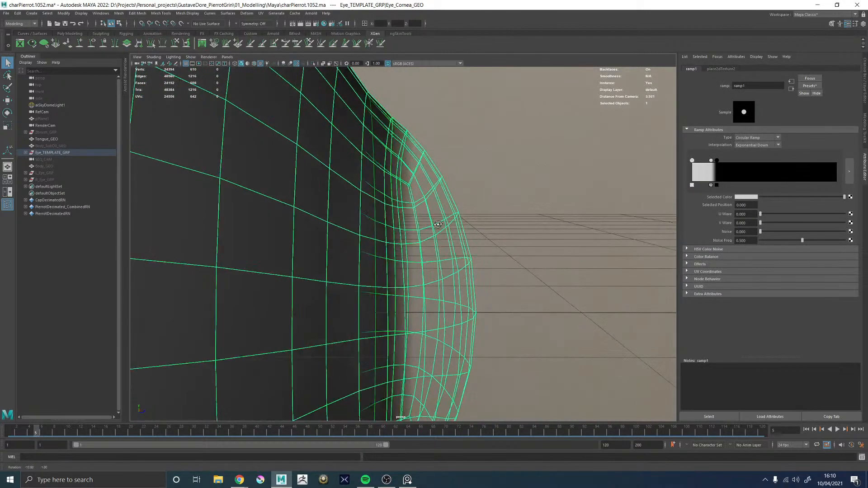
alt+right_drag(450, 229, 413, 248)
Select Eye_Iris_GEO and examine the iris mesh behind the cornea from the front and the side
click(685, 58)
click(702, 63)
click(538, 171)
mouse_move(413, 248)
alt+mouse_down()
mouse_move(351, 254)
mouse_move(423, 235)
alt+mouse_up()
click(453, 245)
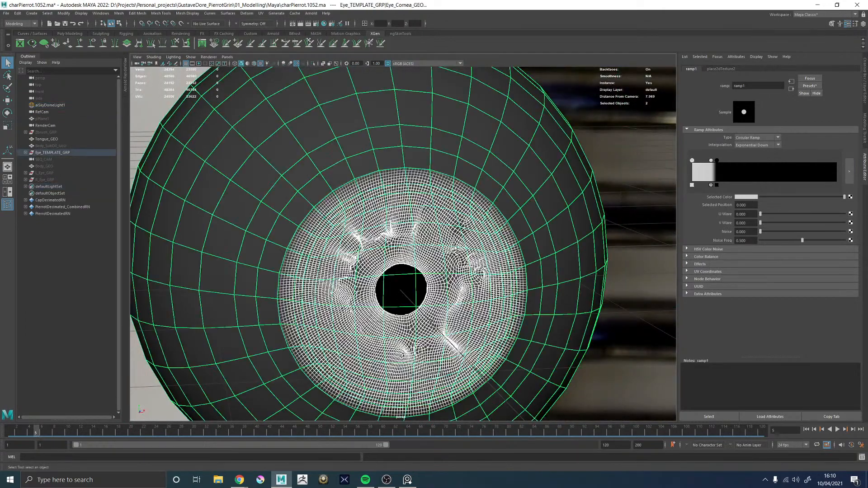
click(551, 166)
alt+drag(499, 178, 484, 181)
drag(431, 207, 441, 221)
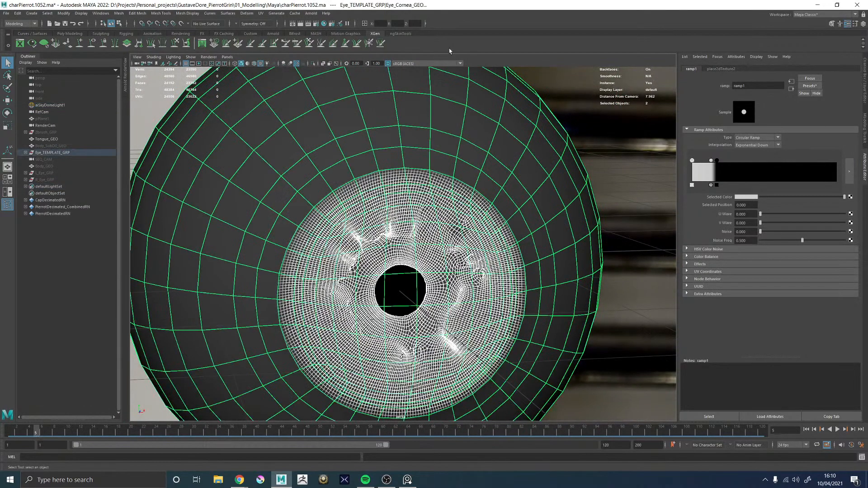
ctrl+drag(547, 90, 520, 96)
alt+drag(461, 126, 505, 119)
alt+right_drag(505, 119, 372, 151)
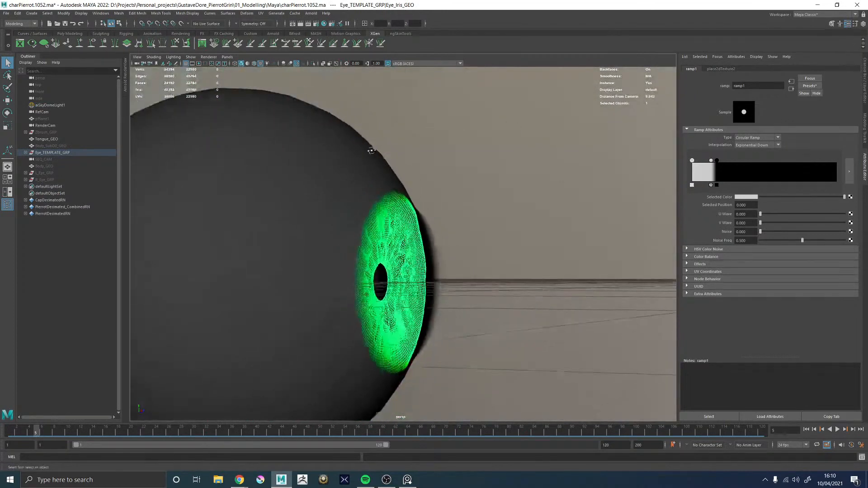
Examine the selected iris mesh from the side and the front, with the Move and Scale tools in turn
alt+drag(372, 151, 378, 147)
alt+middle_drag(377, 147, 392, 92)
alt+right_drag(392, 92, 436, 180)
alt+drag(435, 180, 437, 195)
alt+middle_drag(437, 194, 402, 239)
key(w)
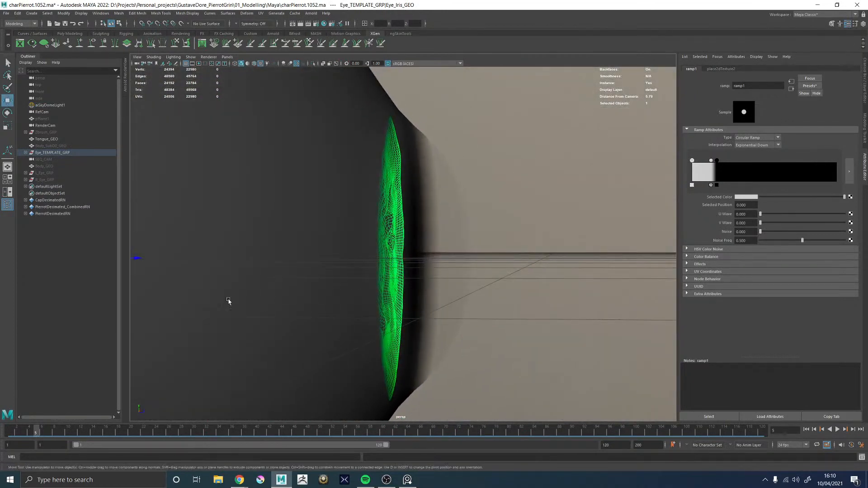
alt+right_drag(300, 231, 225, 241)
drag(209, 255, 468, 236)
key(r)
drag(399, 248, 326, 235)
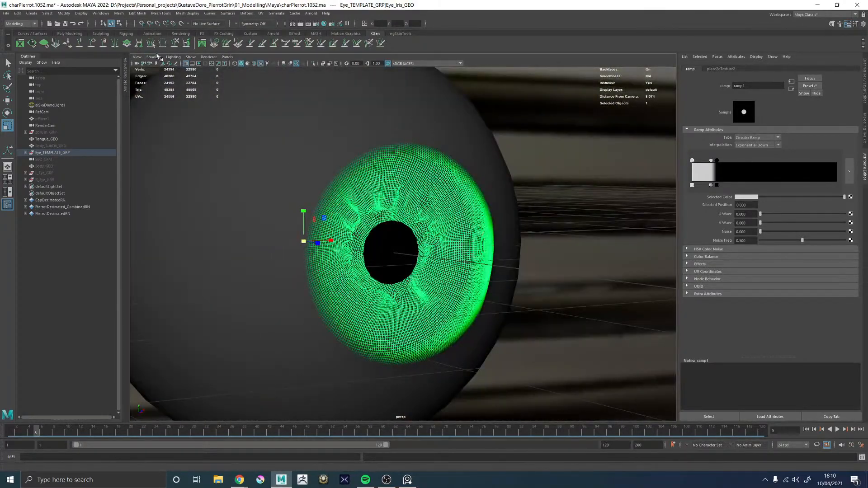
Turn off selection highlighting in the viewport
click(176, 57)
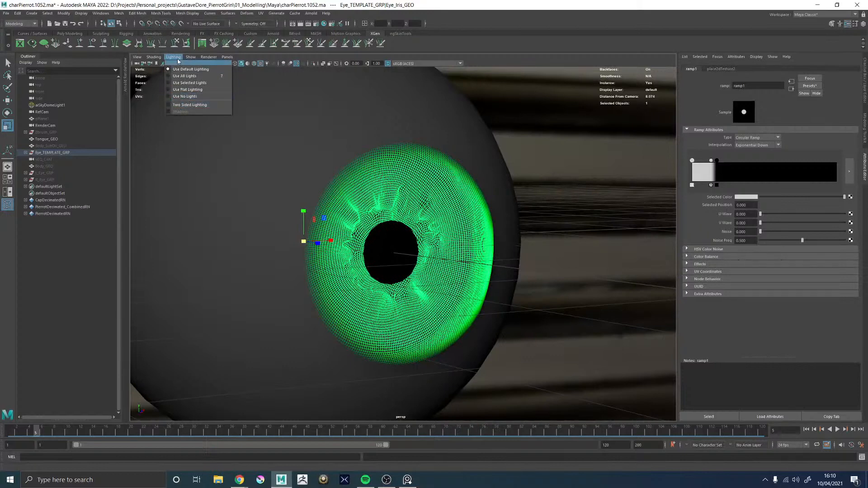
mouse_move(153, 58)
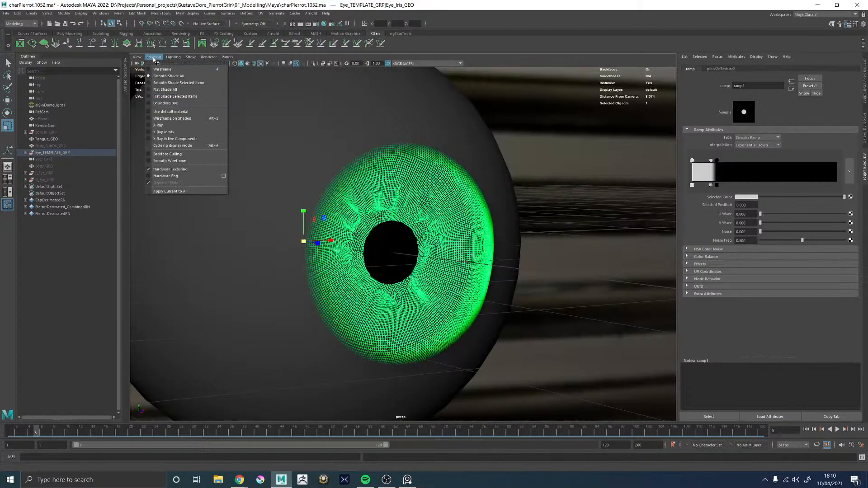
click(190, 58)
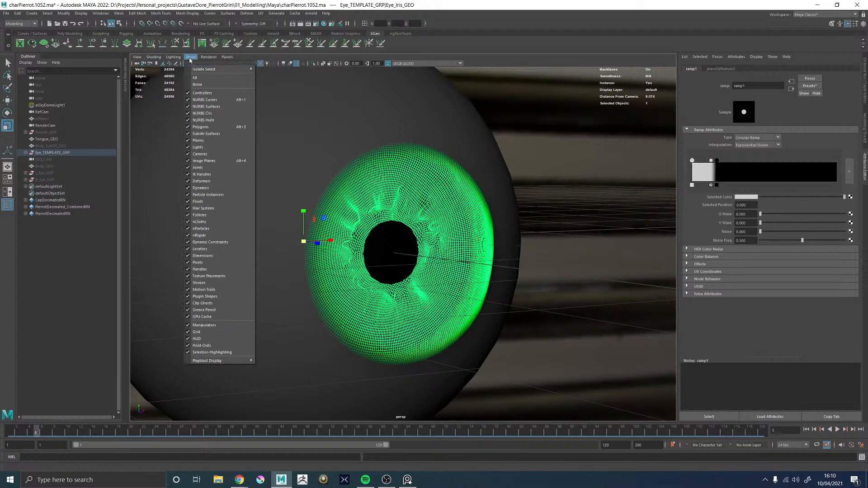
click(210, 352)
Move Eye_Iris_GEO forward along the eye's axis until it sits close behind the cornea
alt+drag(419, 277, 436, 284)
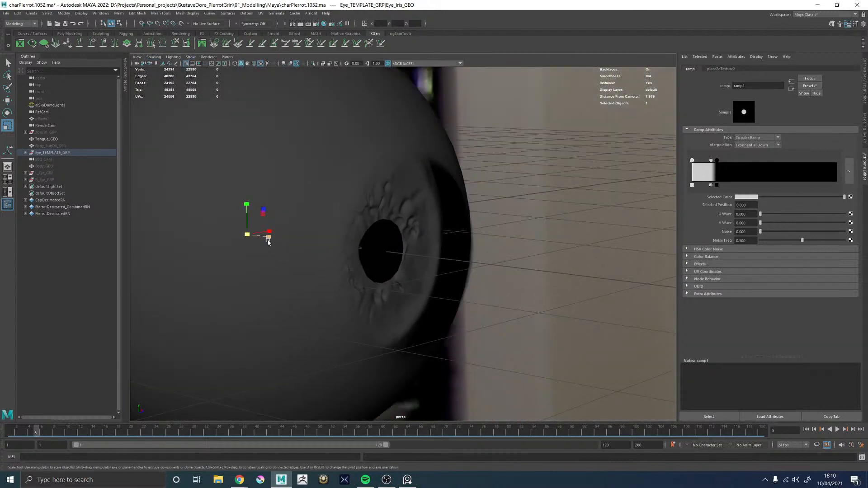
key(w)
drag(266, 242, 290, 244)
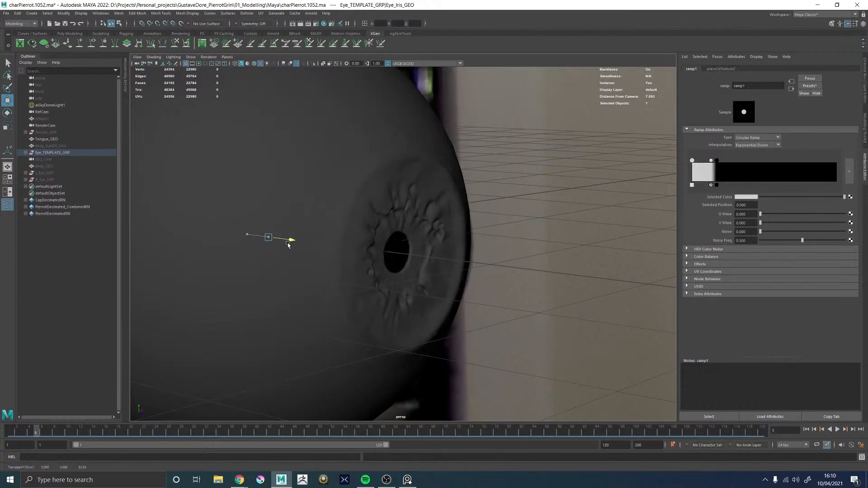
mouse_move(409, 222)
alt+mouse_down()
mouse_move(403, 242)
mouse_move(383, 226)
mouse_move(341, 239)
mouse_move(406, 262)
mouse_move(422, 275)
mouse_move(411, 280)
mouse_move(423, 278)
alt+mouse_up()
Examine in wireframe how the iris's outer rim fits against the cornea surface from the side
key(4)
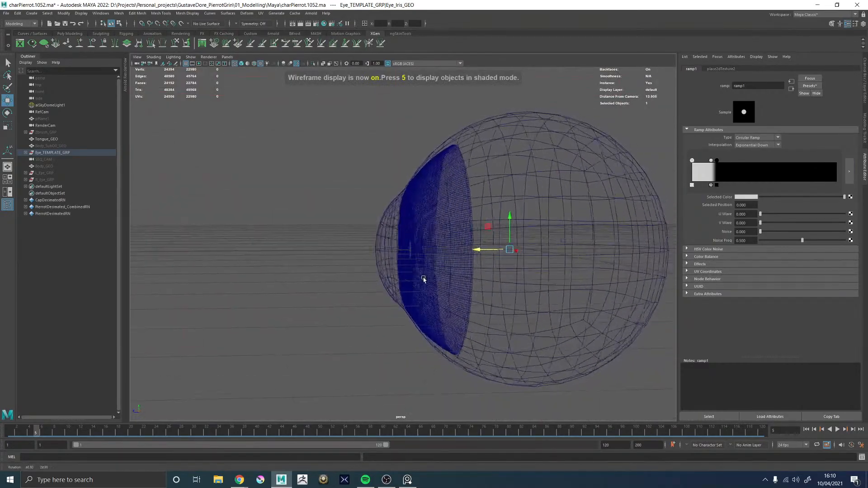
alt+middle_drag(399, 222, 358, 271)
alt+right_drag(358, 271, 374, 268)
alt+drag(374, 267, 420, 108)
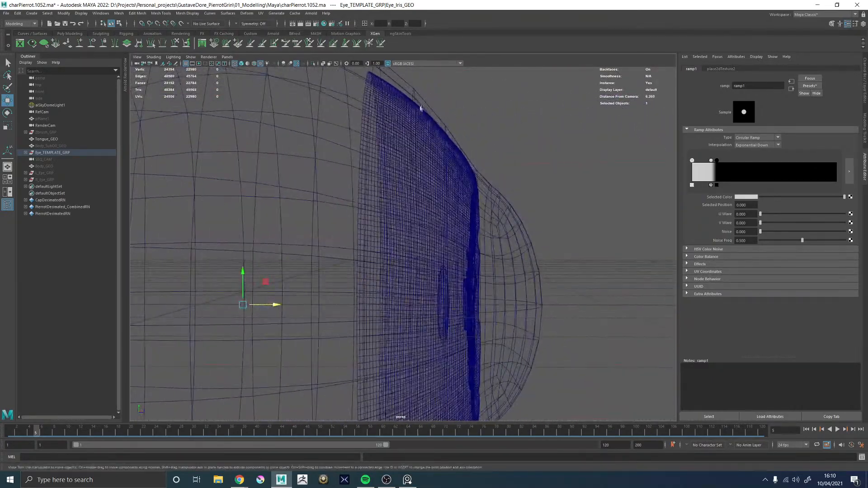
alt+drag(507, 178, 330, 231)
Return to textured shading and fine-tune the iris's depth behind the cornea along the eye's axis
key(5)
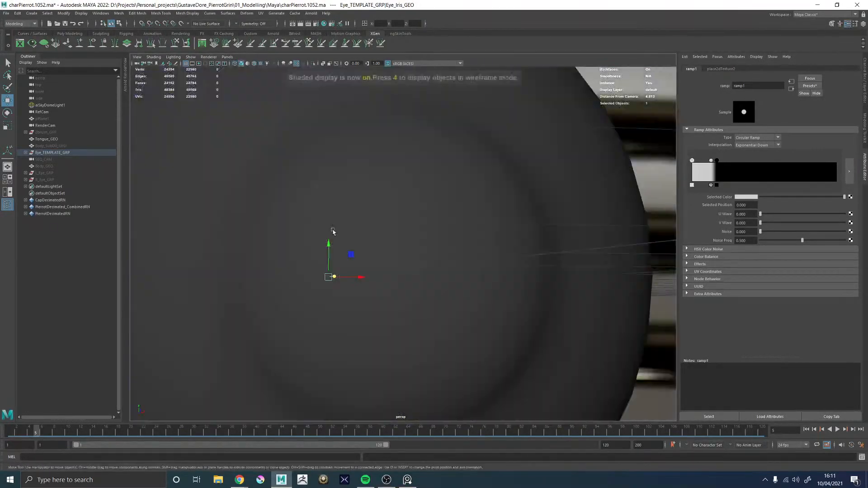
scroll(339, 241, down, 5)
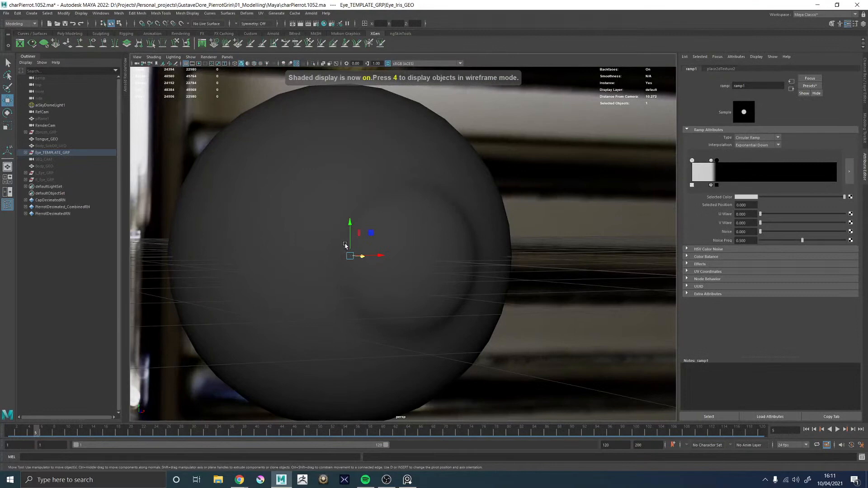
key(6)
mouse_move(393, 258)
alt+mouse_down()
mouse_move(430, 265)
mouse_move(412, 227)
mouse_move(420, 262)
mouse_move(441, 265)
mouse_move(424, 265)
mouse_move(434, 266)
alt+mouse_up()
scroll(412, 239, up, 3)
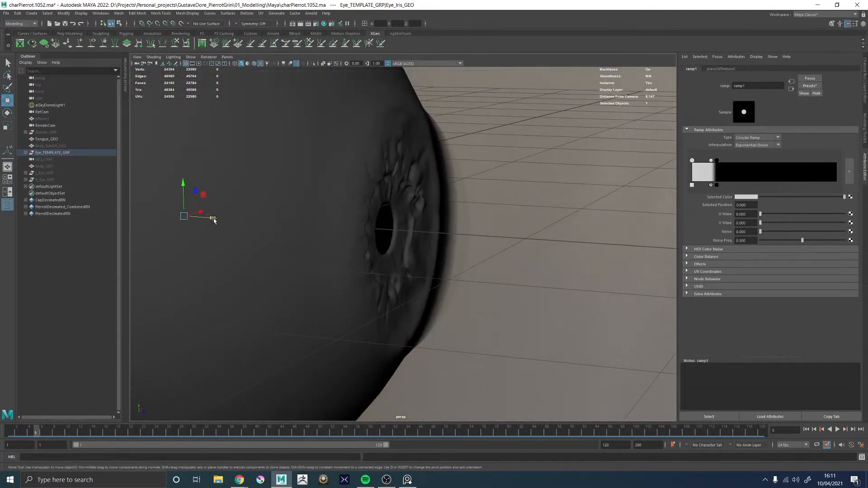
drag(214, 220, 257, 204)
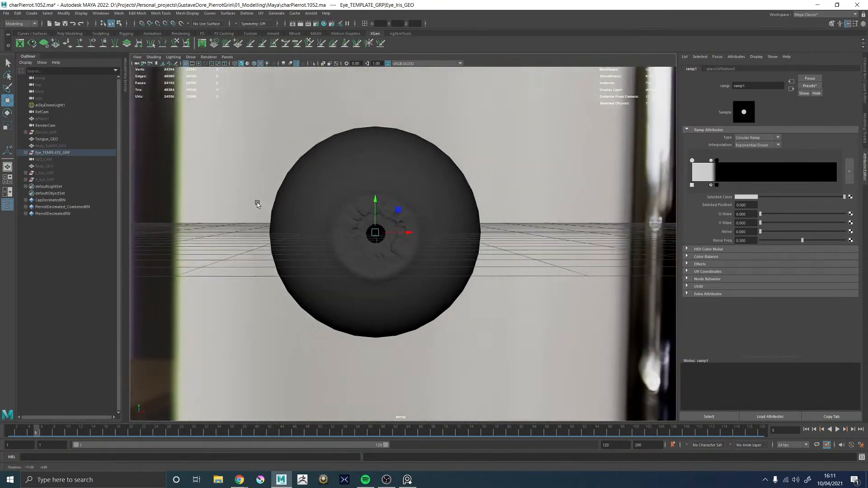
Examine the iris through the cornea from the front, comparing plain shaded and textured display
alt+right_drag(257, 204, 430, 265)
alt+middle_drag(383, 209, 436, 229)
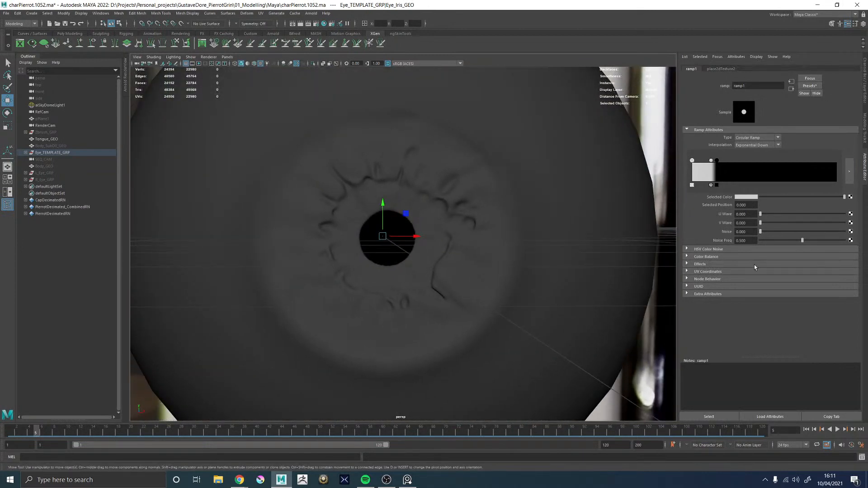
alt+middle_drag(585, 204, 562, 259)
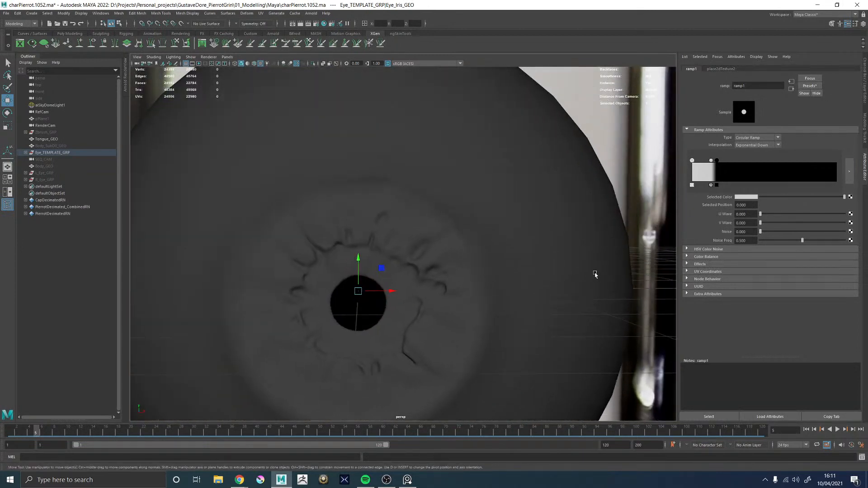
alt+right_drag(594, 273, 427, 260)
alt+drag(427, 260, 390, 262)
key(5)
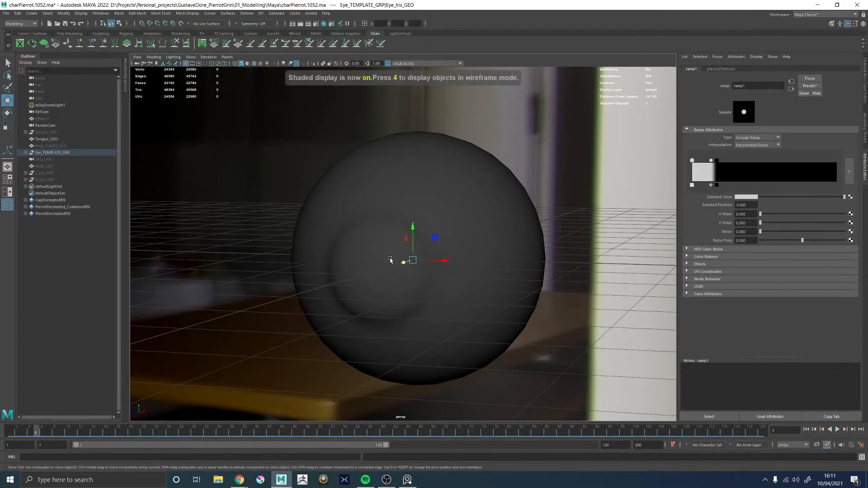
key(6)
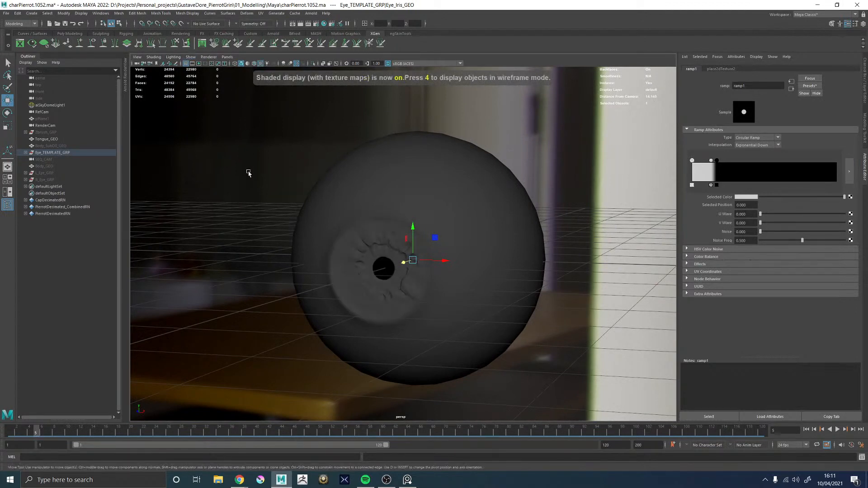
In wireframe, select the iris's outer edge loop with soft selection and adjust the falloff radius to about 0.77
key(4)
alt+drag(226, 170, 262, 155)
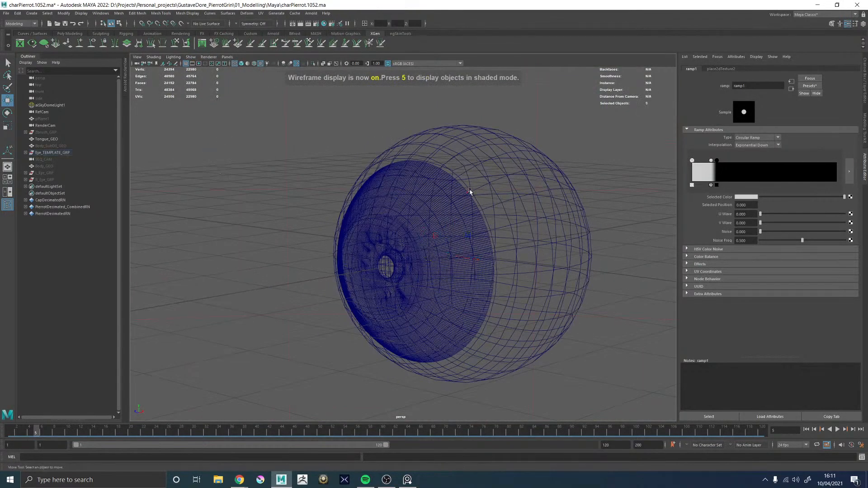
alt+right_drag(467, 189, 515, 186)
alt+middle_drag(515, 186, 358, 260)
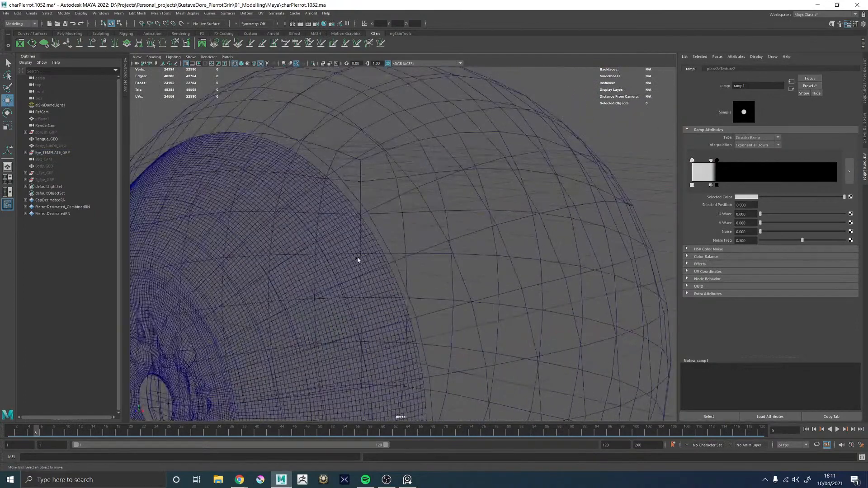
double_click(377, 243)
alt+right_drag(434, 253, 251, 251)
alt+middle_drag(251, 251, 348, 204)
key(b)
drag(308, 235, 354, 241)
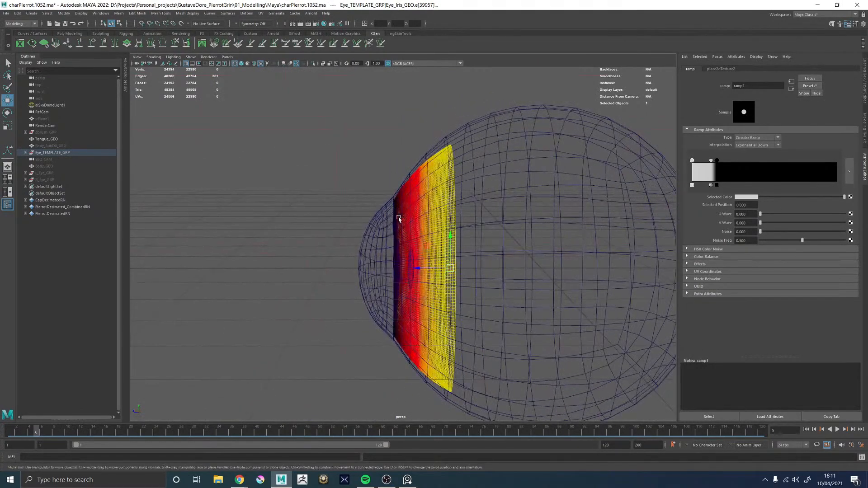
Try to reshape the iris's outer rim by moving the soft-selected edge loop along the eye's axis
ctrl+middle_drag(398, 217, 403, 219)
alt+drag(403, 219, 524, 241)
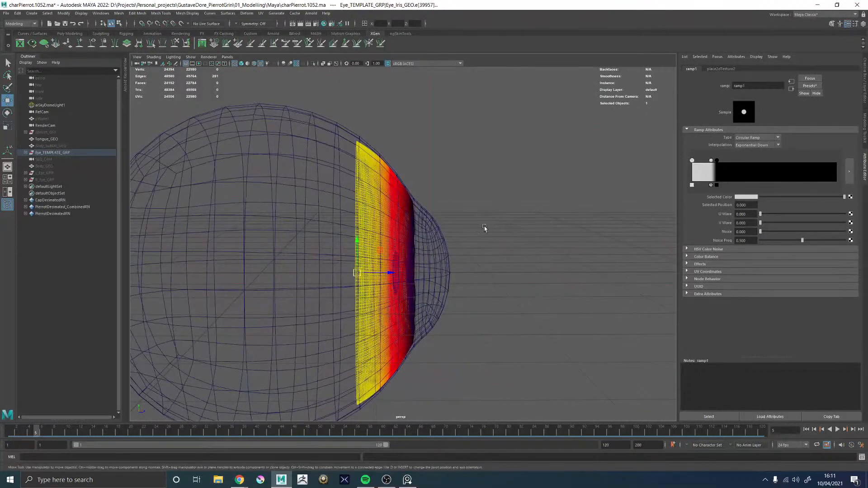
shift+middle_drag(484, 226, 484, 226)
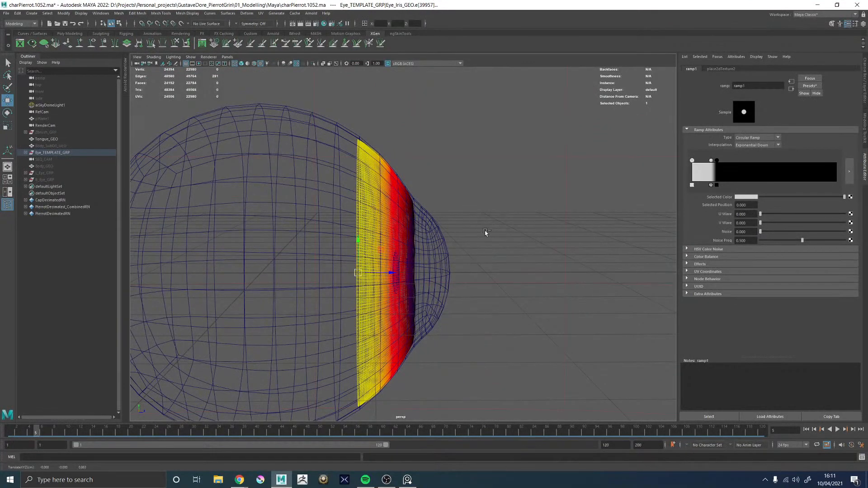
key(ctrl+z)
key(ctrl+z)
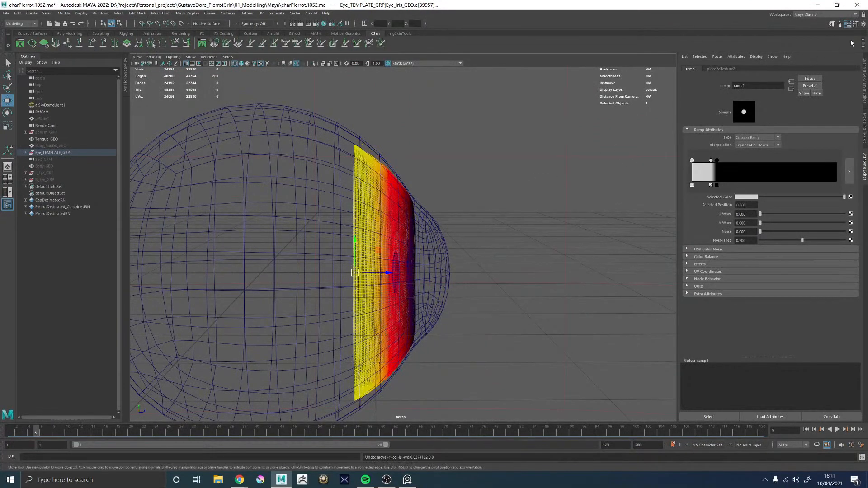
Open the Move tool's settings and give the soft selection a linear falloff curve
click(861, 24)
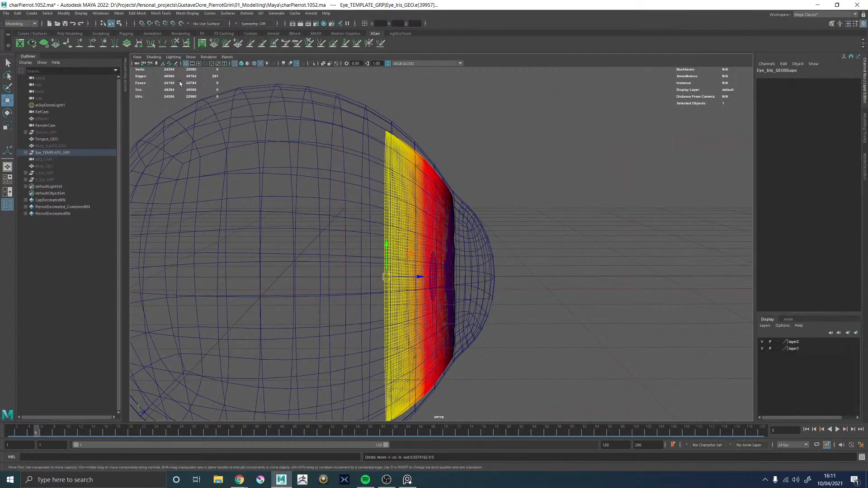
click(855, 24)
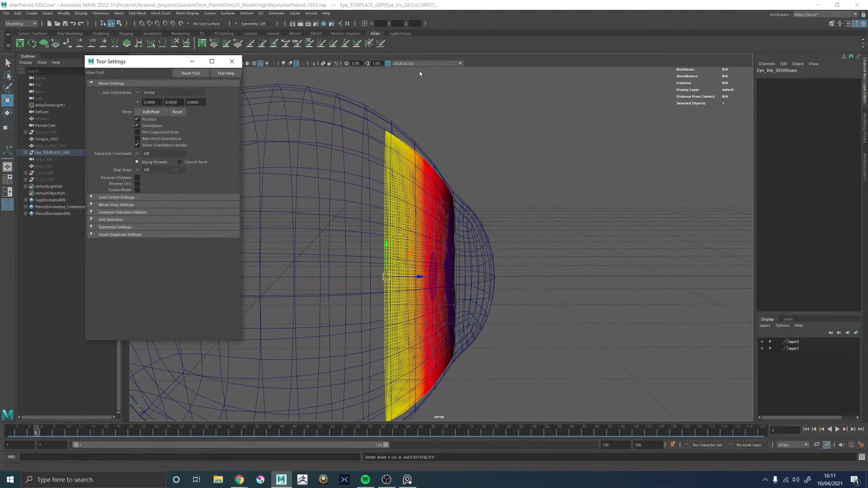
click(105, 220)
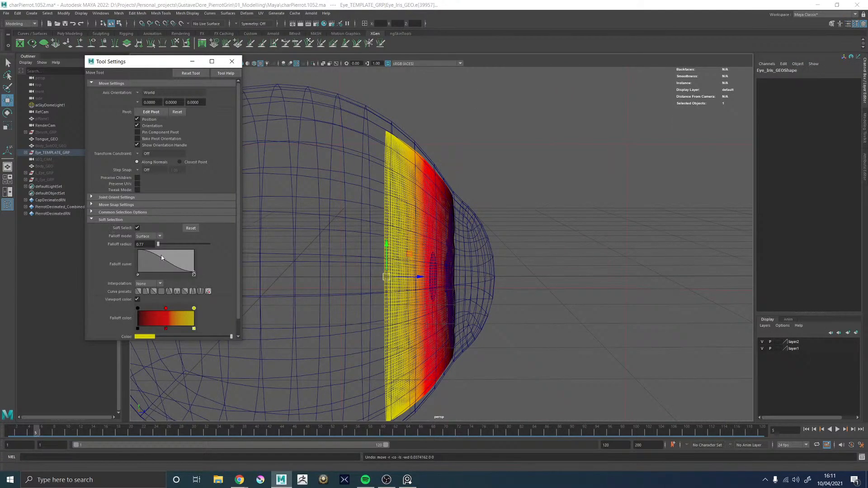
click(154, 292)
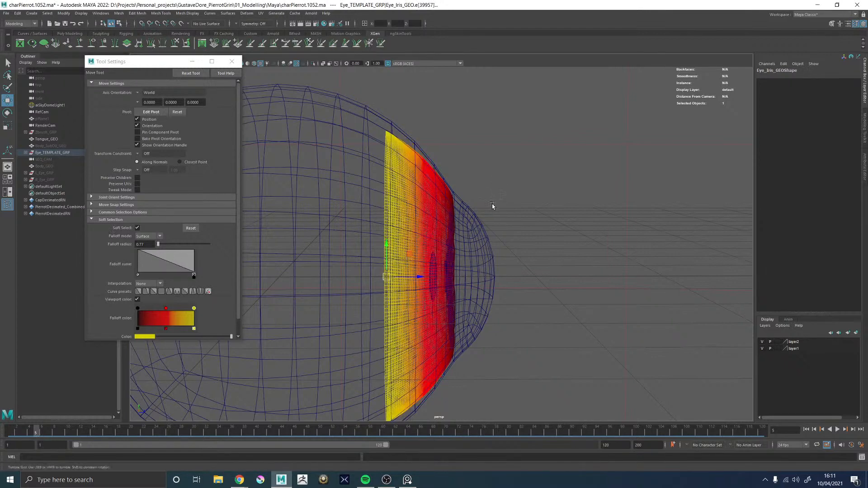
Adjust the soft selection's falloff radius to about 0.75 around the iris's outer edge loop
alt+drag(492, 206, 499, 196)
key(b)
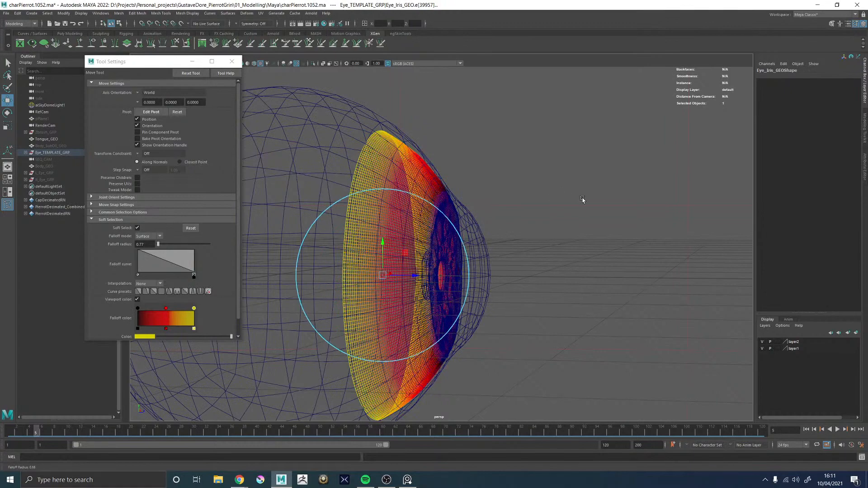
alt+drag(591, 202, 495, 193)
alt+middle_drag(491, 194, 440, 244)
alt+right_drag(439, 244, 278, 231)
Select an edge loop partway along the iris's sloping outer band and try shifting it against the cornea
click(411, 216)
alt+drag(278, 230, 512, 229)
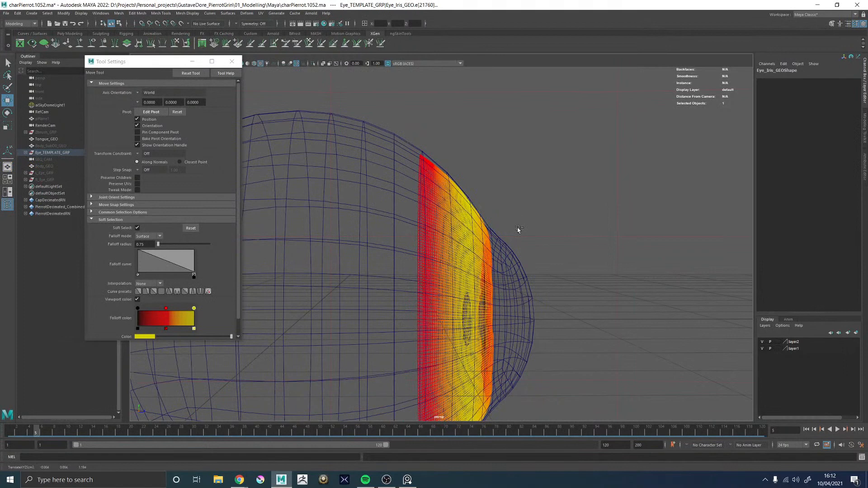
alt+drag(522, 231, 511, 232)
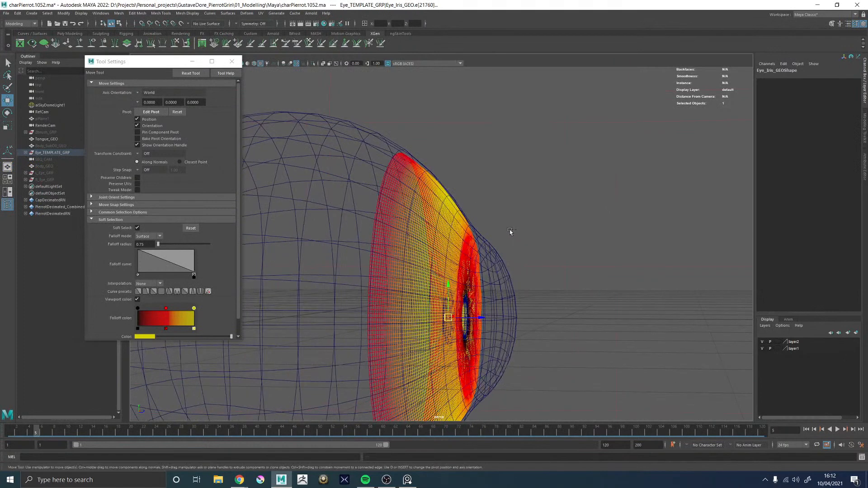
key(ctrl+z)
Switch the soft selection to a smooth S-shaped falloff curve and reduce its radius to 0.39 around the selected iris loop
click(153, 291)
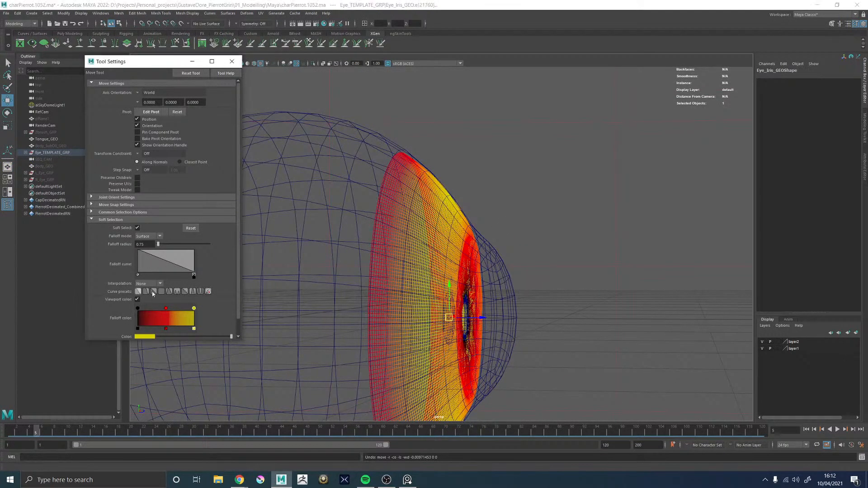
mouse_move(495, 195)
alt+mouse_down()
mouse_move(540, 195)
mouse_move(505, 184)
alt+mouse_up()
key(b)
alt+right_drag(466, 182, 556, 215)
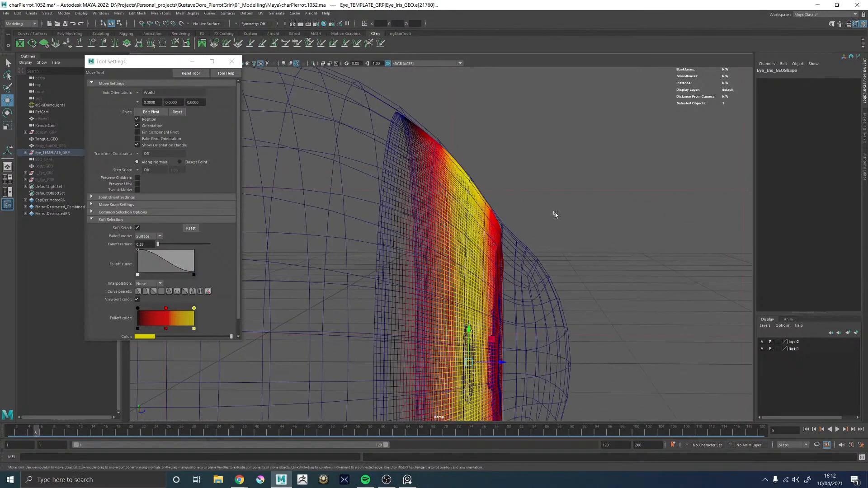
Return to object mode, smooth-preview Eye_Cornea_GEO, then select Eye_Iris_GEO and examine it in textured shading from the front
key(F8)
click(331, 205)
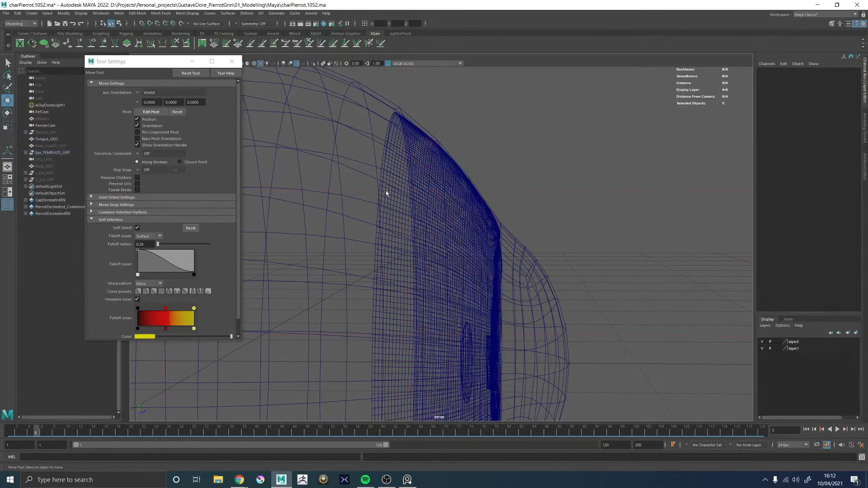
click(374, 103)
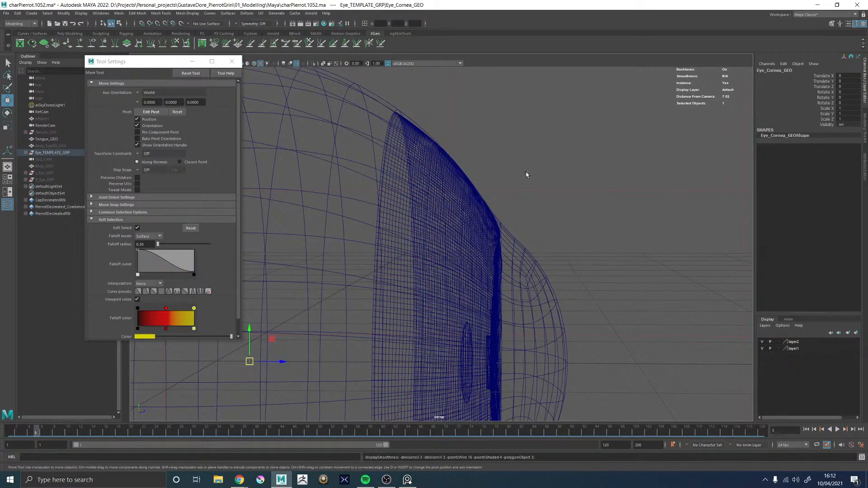
key(6)
click(457, 192)
alt+drag(524, 237, 455, 237)
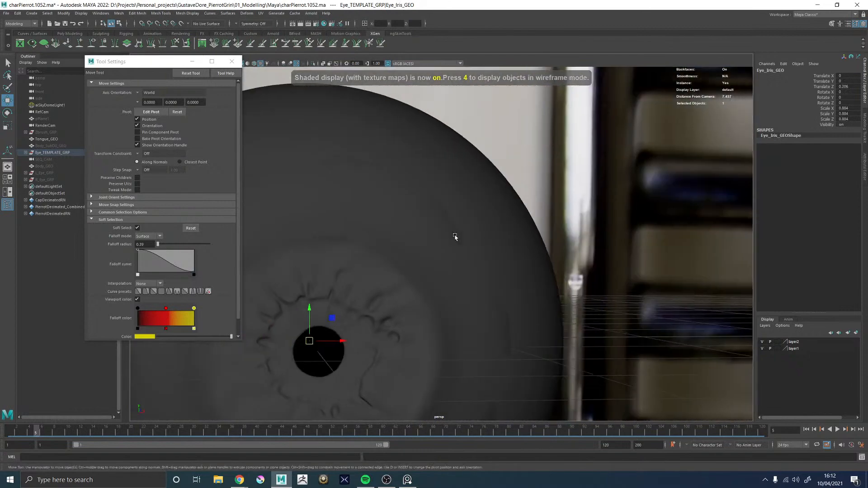
Rescale Eye_Iris_GEO uniformly, nudge its position behind the cornea, and clear it from the selection
alt+middle_drag(447, 235, 580, 176)
alt+right_drag(580, 175, 456, 255)
key(r)
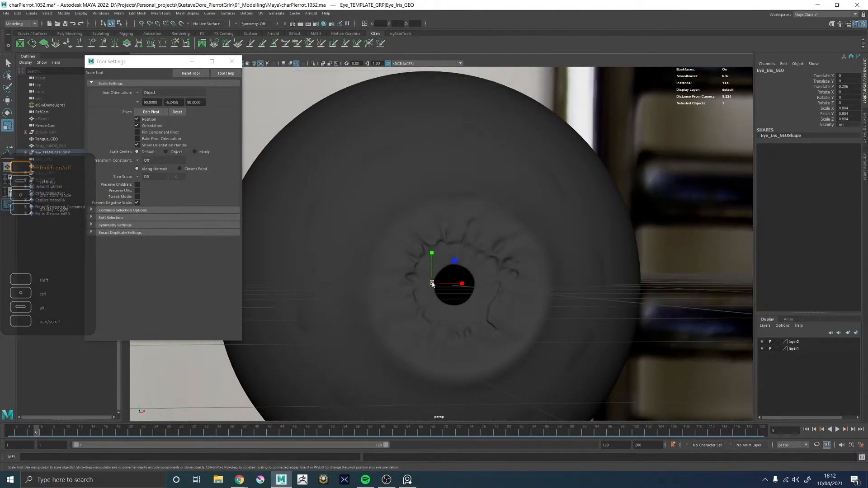
drag(432, 284, 485, 286)
key(w)
drag(367, 283, 369, 287)
alt+drag(596, 276, 516, 289)
alt+right_drag(516, 288, 272, 267)
alt+drag(479, 239, 512, 222)
click(512, 222)
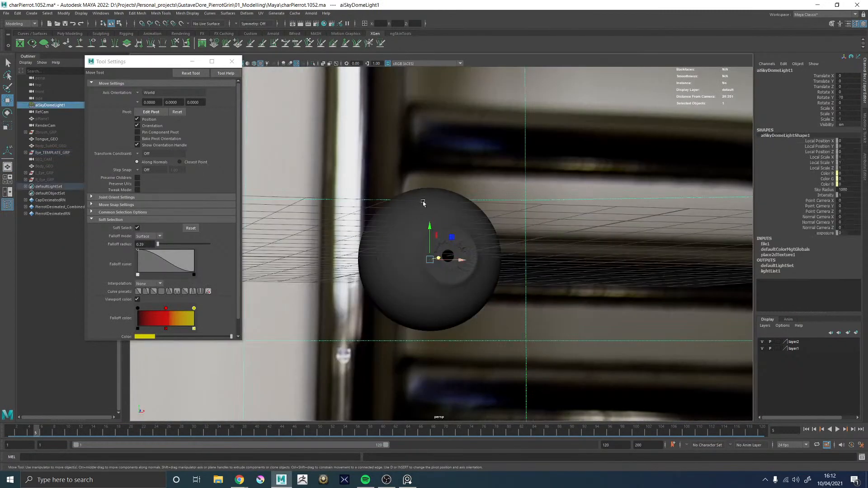
Select Eye_Cornea_GEO and display the attributes of its ramp1 texture
alt+right_drag(424, 201, 544, 182)
click(545, 183)
click(865, 165)
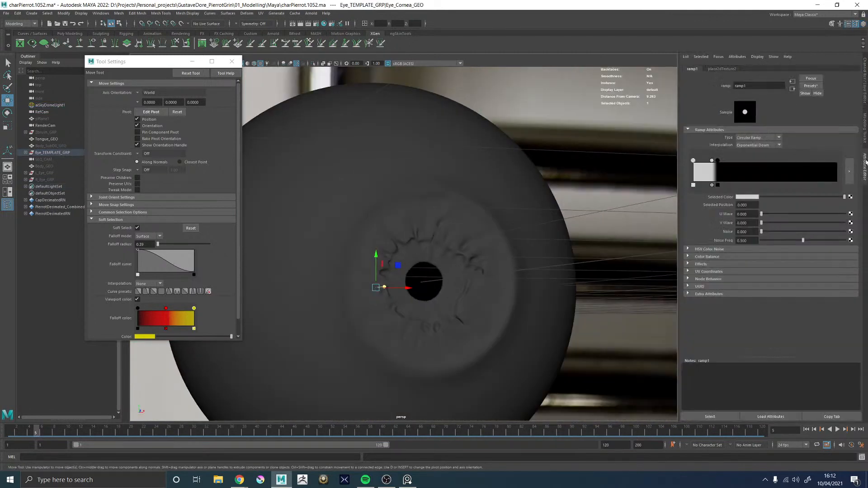
Set ramp1's black stop to position 0.189 and the neighbouring white stop to 0.139, then save an incremental version of the scene
alt+drag(497, 183, 554, 190)
alt+right_drag(513, 177, 635, 175)
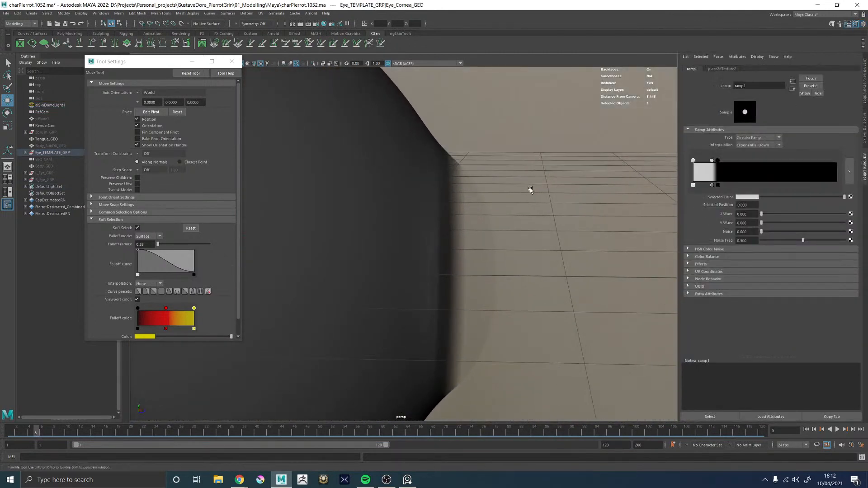
alt+drag(530, 188, 582, 193)
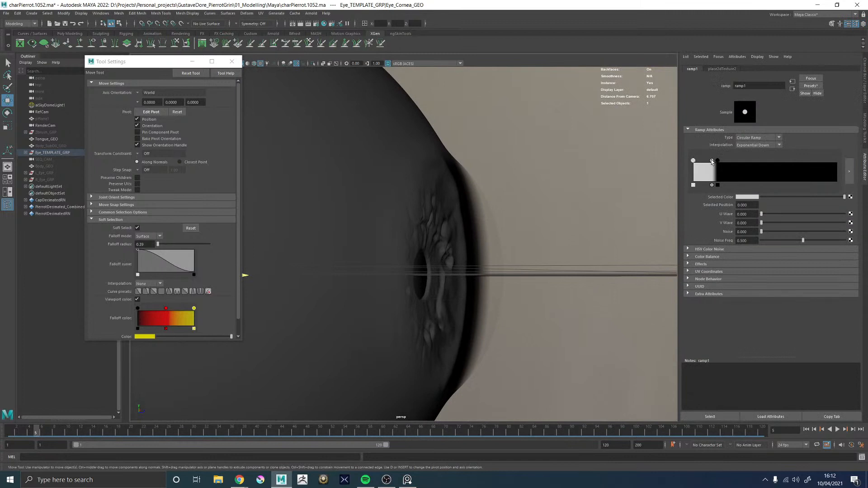
click(712, 161)
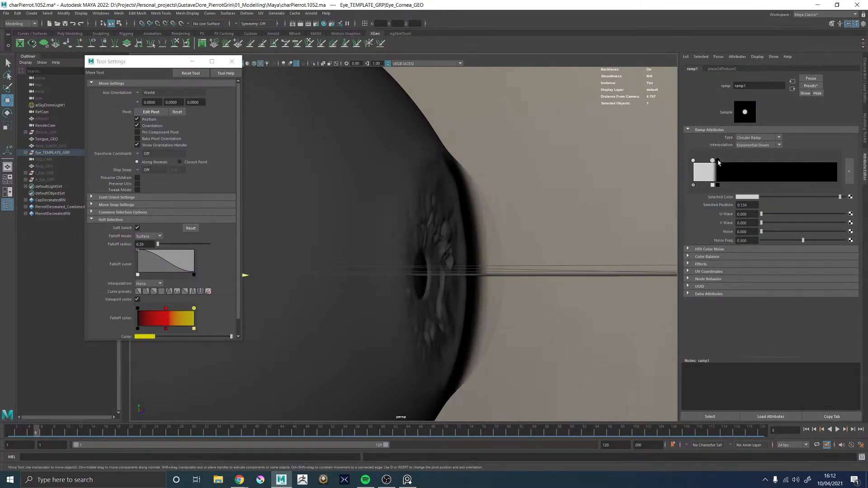
drag(718, 161, 713, 165)
alt+drag(478, 210, 320, 217)
drag(720, 161, 721, 164)
alt+drag(384, 174, 633, 180)
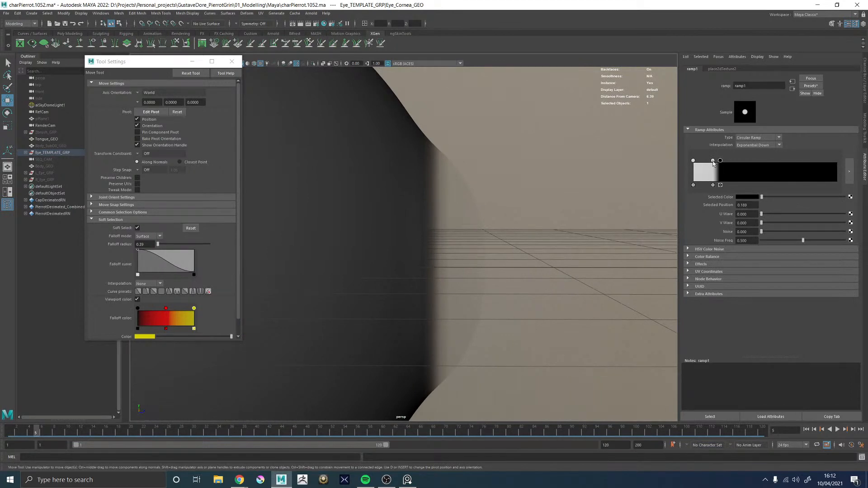
click(713, 161)
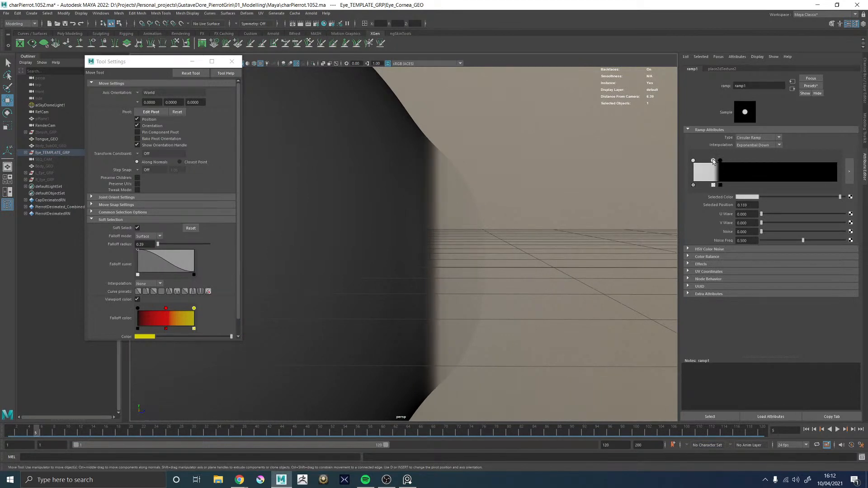
alt+drag(575, 198, 548, 236)
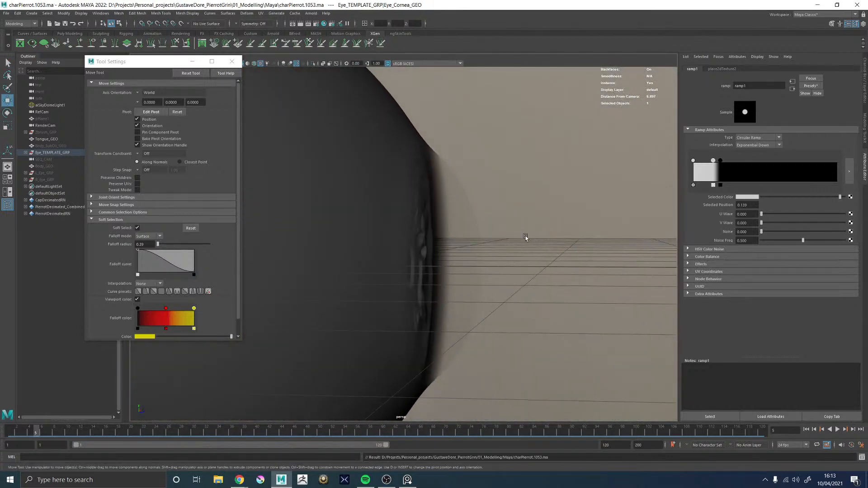
Close the other open program in the background and switch to the browser
key(alt+Tab)
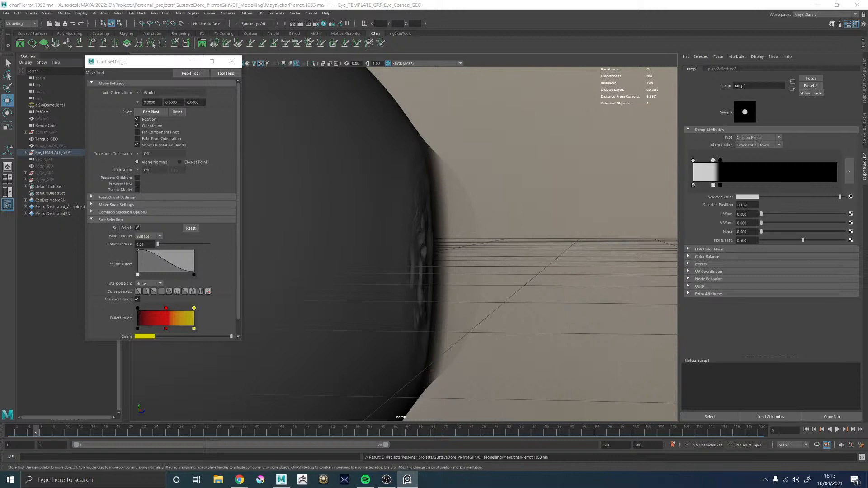
key(alt+F4)
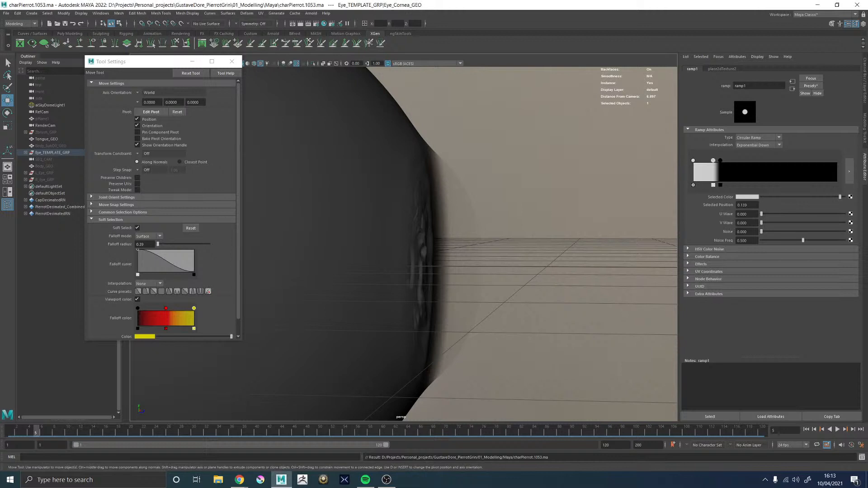
key(alt+Tab)
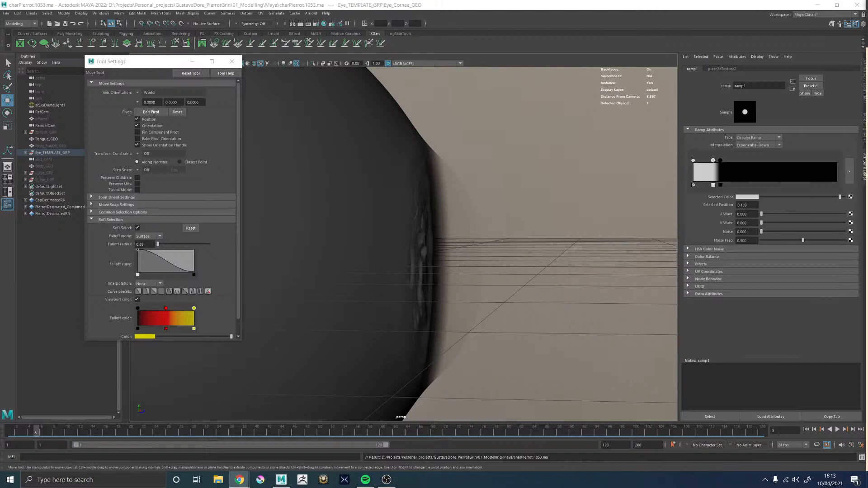
Change the interpolation of the cornea's ramp1 to Bump
alt+drag(399, 229, 393, 225)
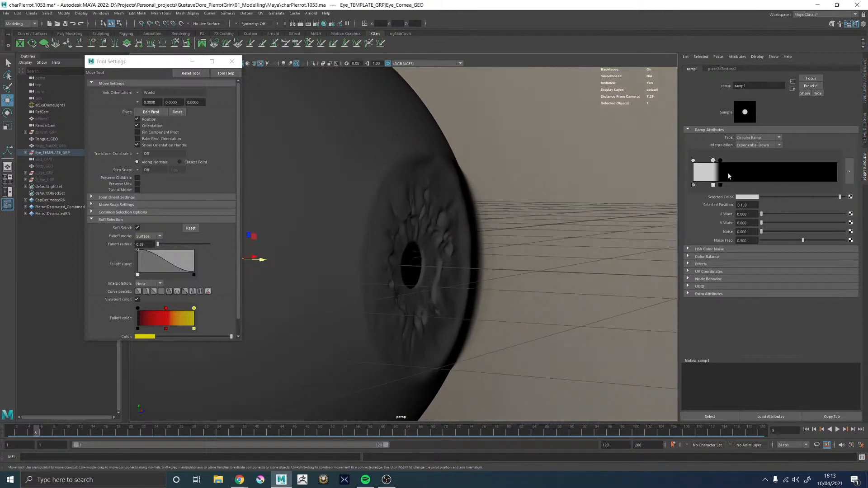
alt+drag(341, 176, 413, 202)
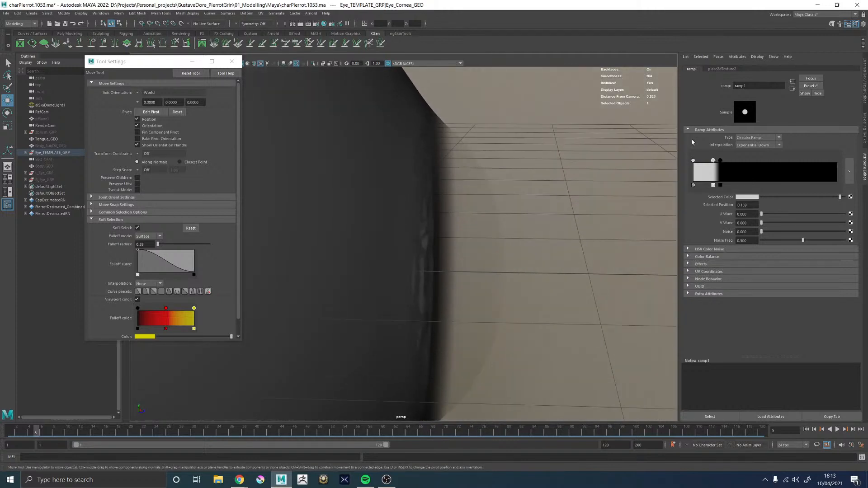
click(748, 145)
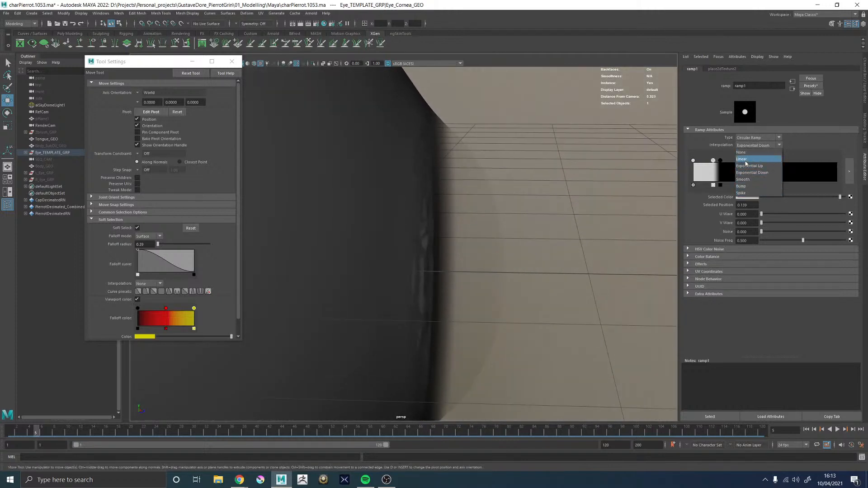
click(742, 185)
alt+drag(414, 213, 530, 200)
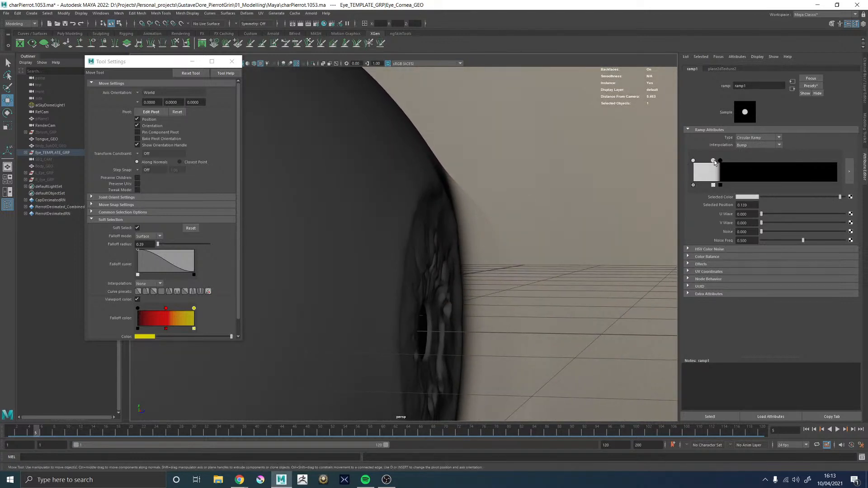
Shift ramp1's inner white stop slightly towards the start and set the black stop to position 0.172
drag(713, 160, 717, 162)
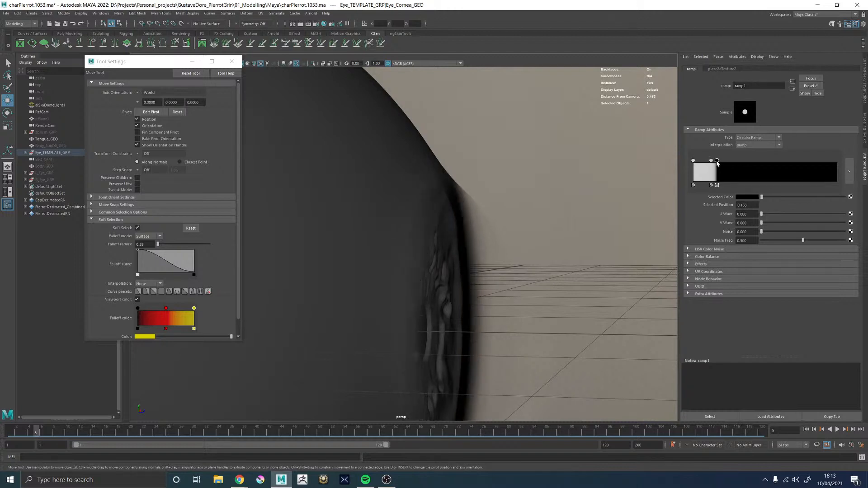
alt+drag(610, 186, 269, 247)
scroll(548, 318, up, 10)
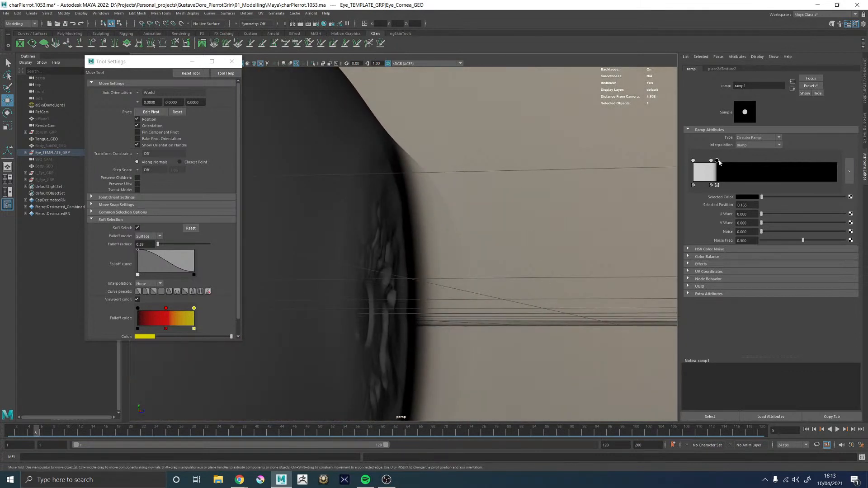
drag(717, 162, 718, 163)
scroll(473, 191, down, 5)
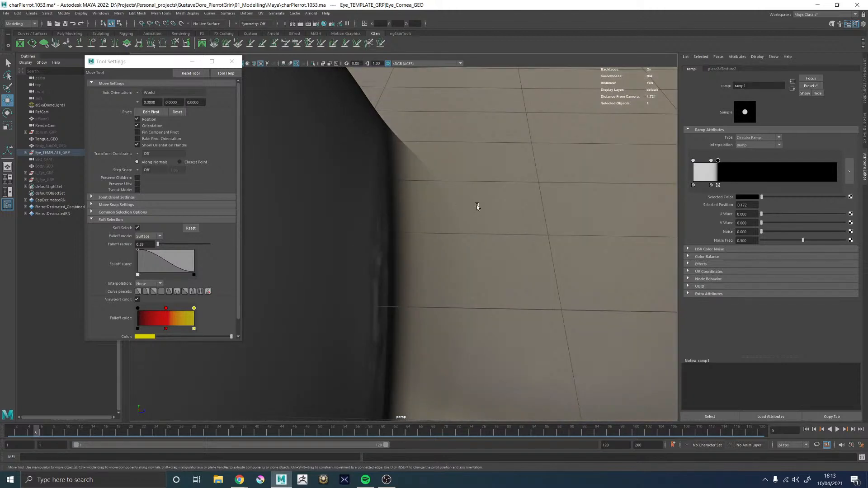
Create a polygon sphere at the origin inside the template eye and frame it
alt+drag(476, 208, 288, 209)
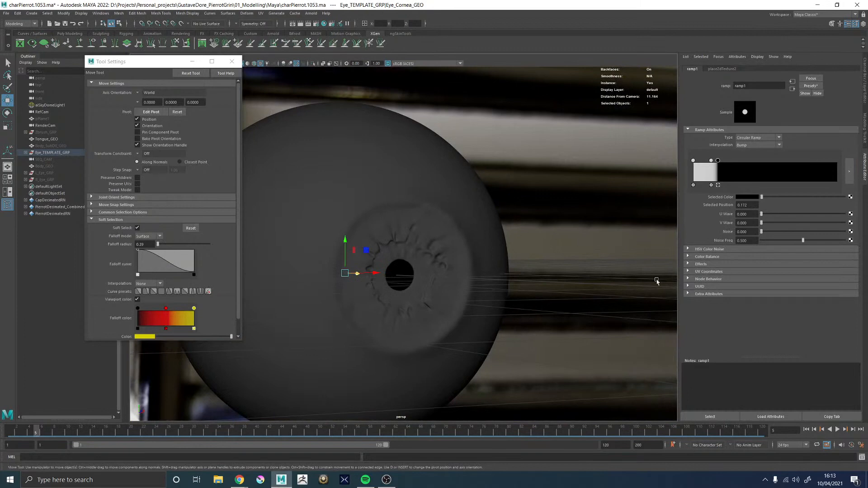
alt+drag(463, 192, 509, 224)
click(509, 224)
shift+right_click(515, 208)
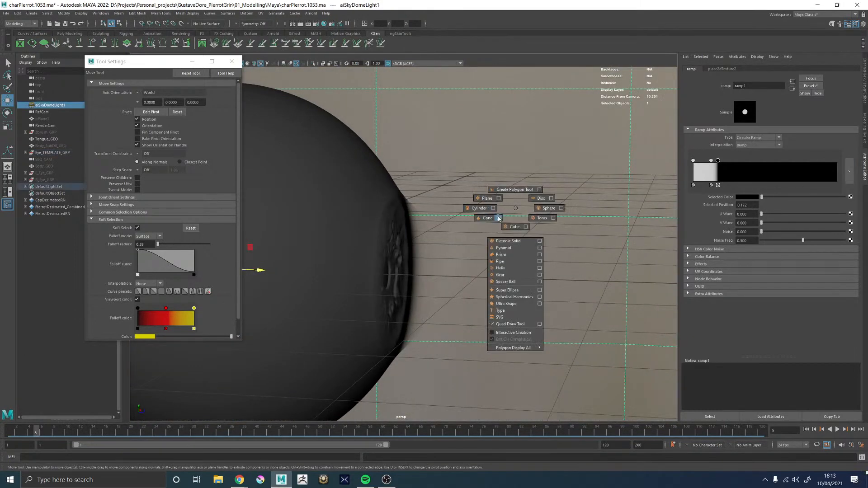
click(548, 208)
key(f)
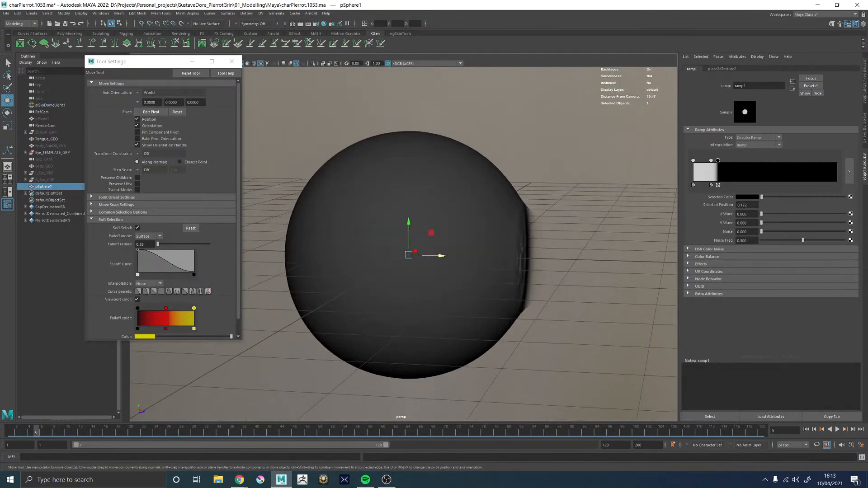
Consult the Scale Model of Human Eye web page for the eyeball's proportions, then put it away
drag(867, 53, 527, 30)
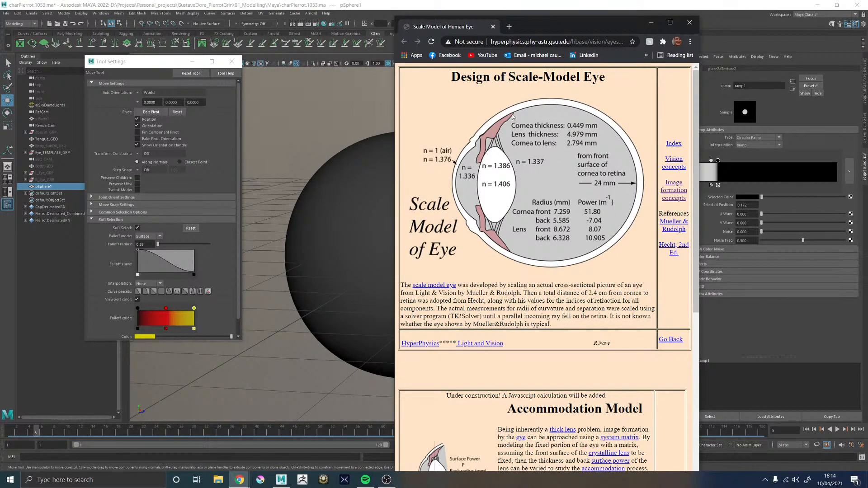
drag(539, 25, 867, 36)
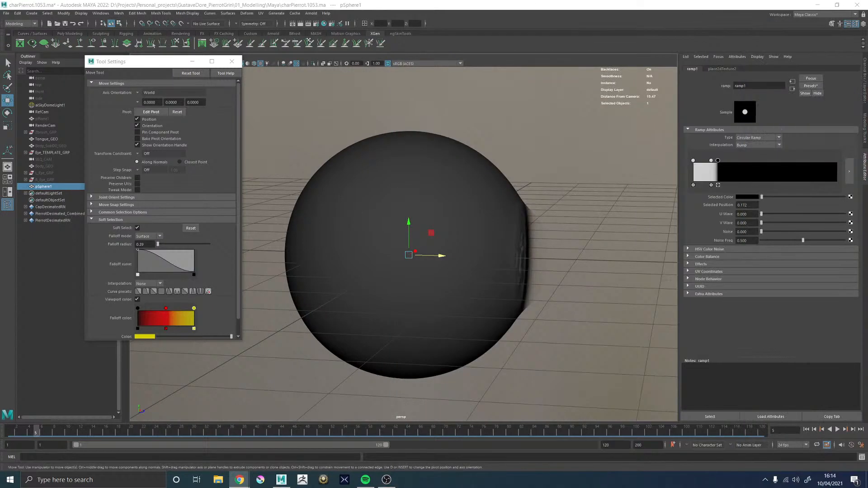
alt+drag(453, 201, 437, 189)
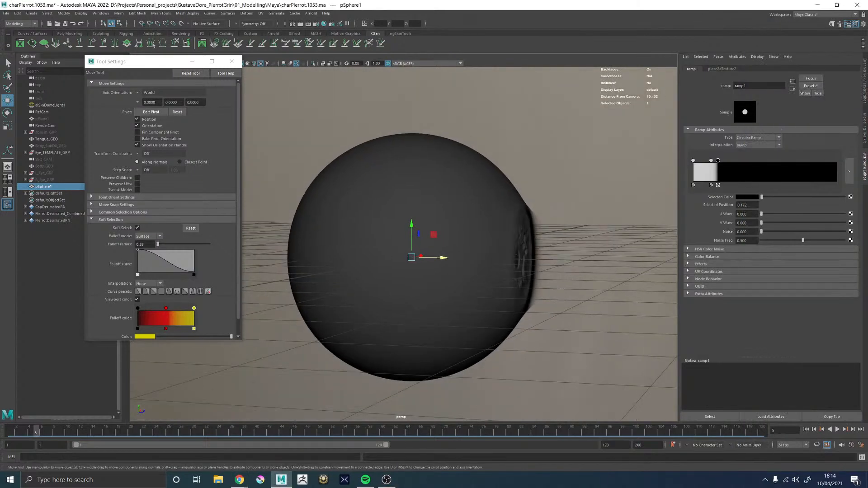
Examine the eyeball's outline, the cornea bulge and the iris from the front and the side
click(862, 132)
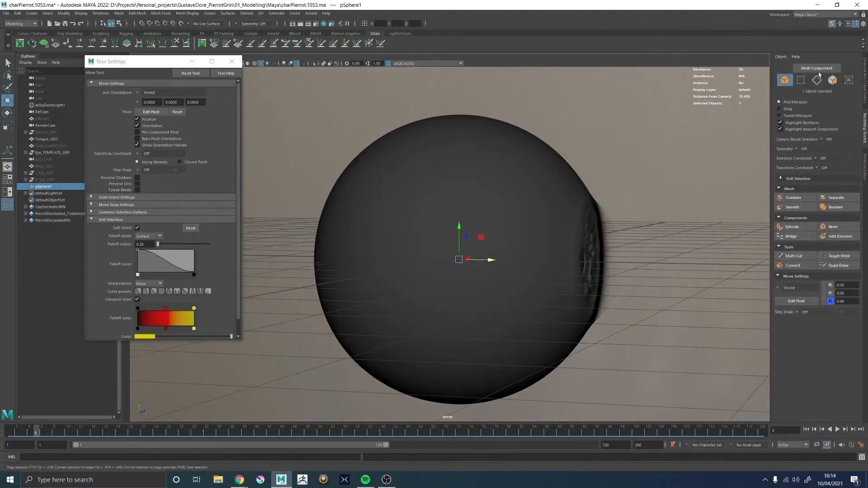
click(865, 102)
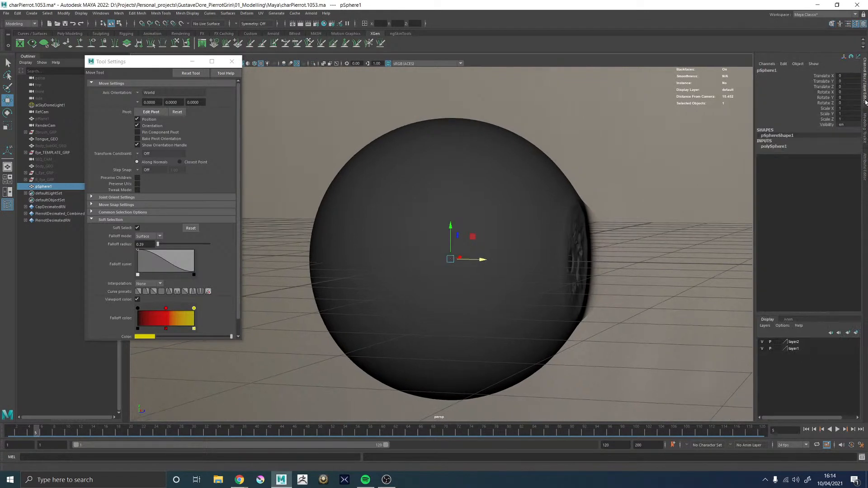
click(864, 168)
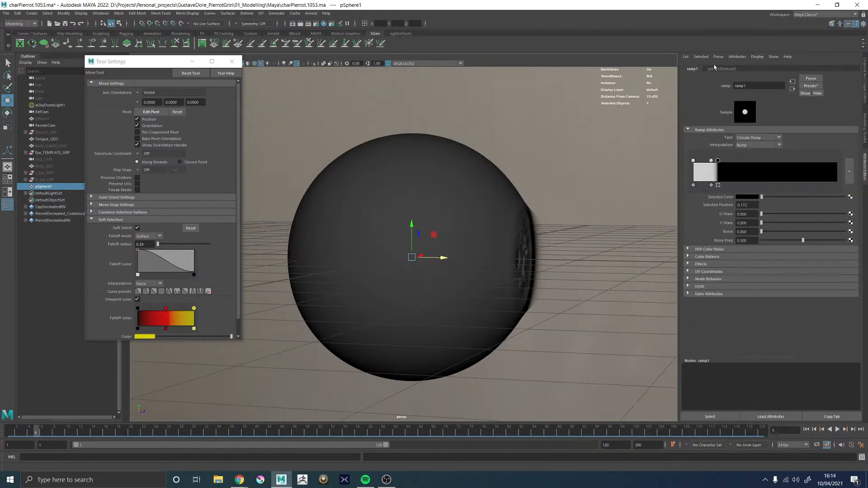
alt+drag(530, 178, 465, 197)
alt+right_drag(466, 197, 436, 266)
alt+middle_drag(436, 266, 443, 236)
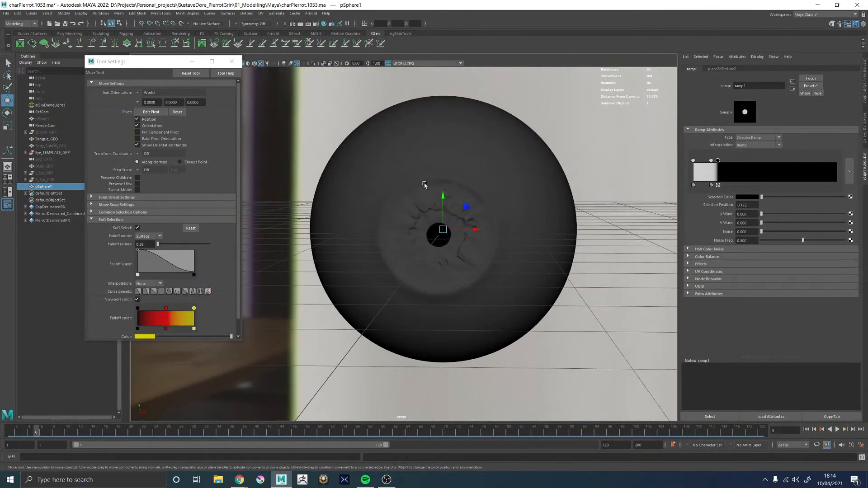
scroll(427, 181, down, 3)
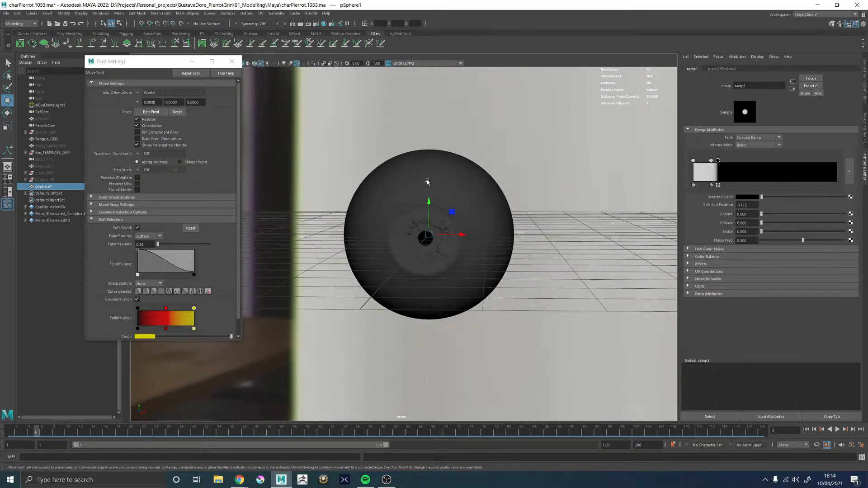
alt+drag(385, 198, 401, 191)
scroll(382, 195, up, 4)
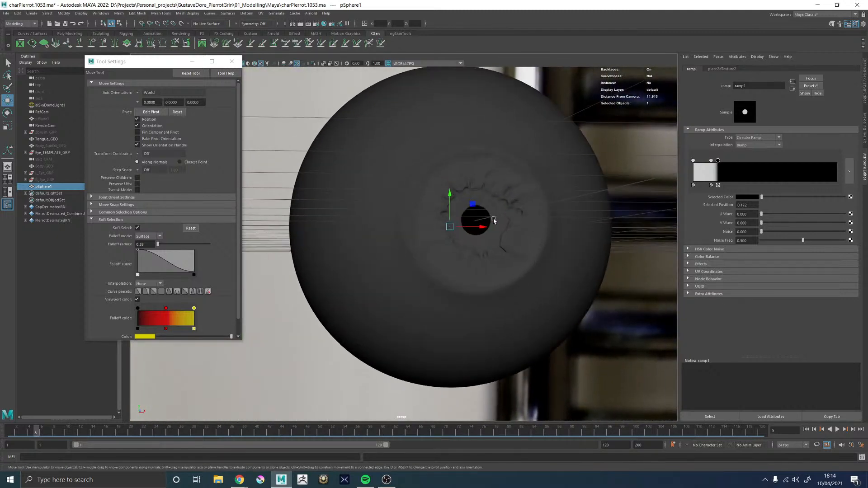
alt+drag(461, 210, 507, 225)
scroll(448, 228, down, 3)
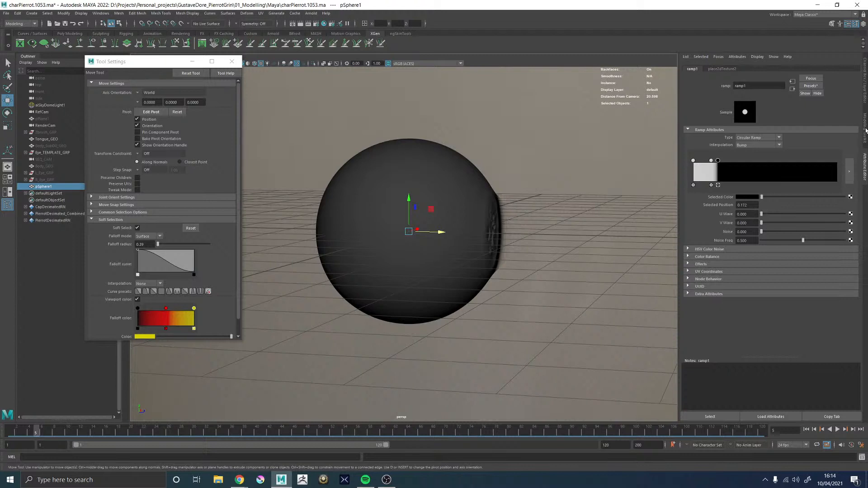
mouse_move(505, 164)
alt+mouse_down()
mouse_move(486, 169)
mouse_move(496, 174)
alt+mouse_up()
scroll(488, 203, up, 2)
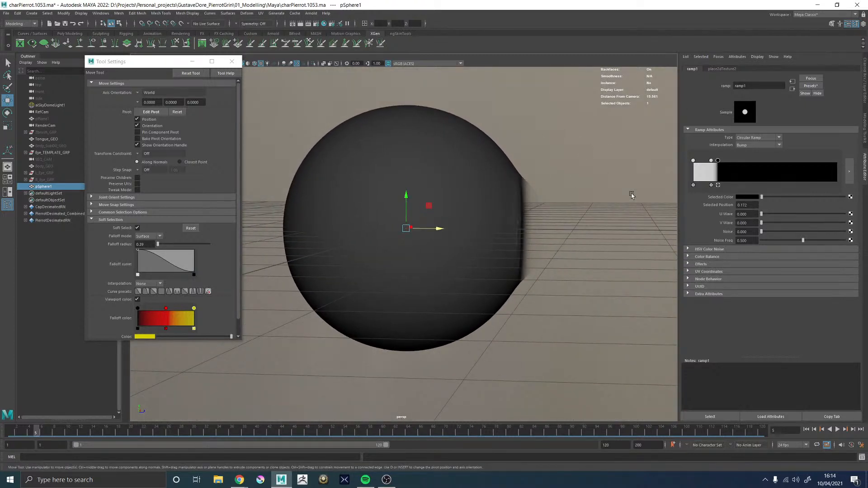
Scale the new sphere uniformly to about 1.48 to match the eyeball's size and display its transform values
key(r)
drag(406, 228, 477, 238)
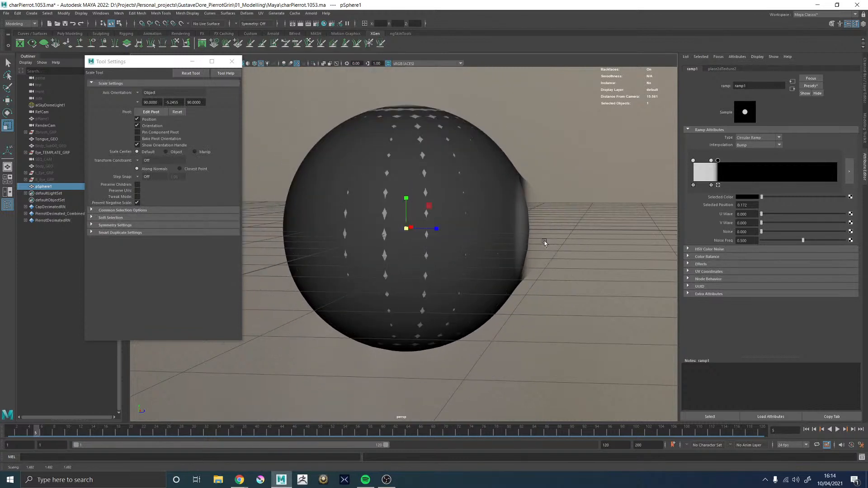
alt+drag(544, 242, 518, 241)
click(866, 107)
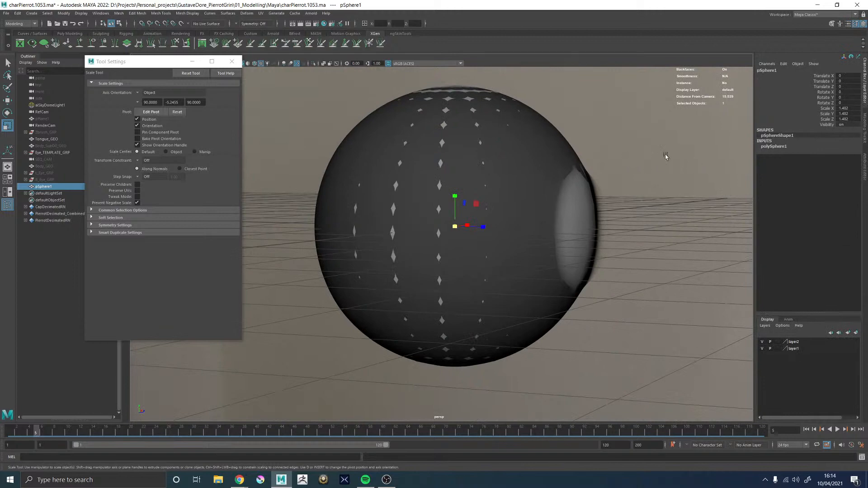
Undo the new sphere's uniform scaling and display the scene in wireframe to compare it with the template eye
mouse_move(639, 155)
alt+mouse_down()
mouse_move(586, 174)
mouse_move(586, 164)
mouse_move(644, 169)
alt+mouse_up()
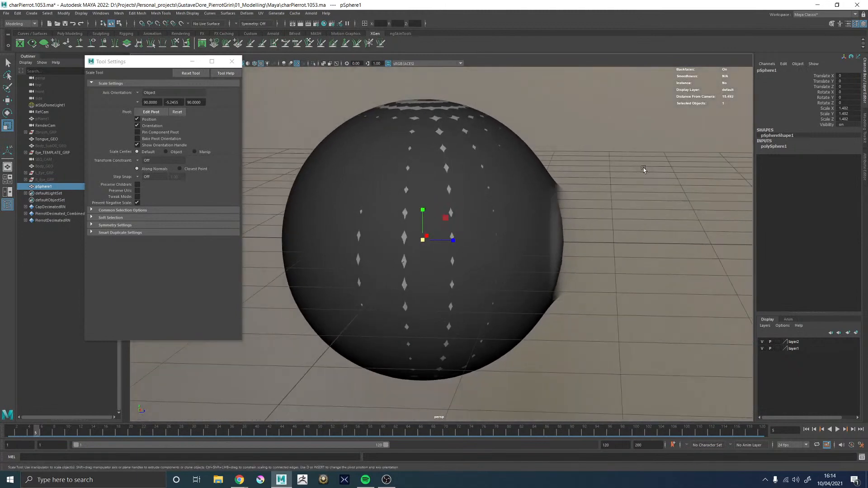
alt+right_drag(644, 169, 492, 170)
mouse_move(491, 169)
alt+mouse_down()
mouse_move(503, 184)
mouse_move(496, 182)
mouse_move(503, 174)
alt+mouse_up()
key(ctrl+z)
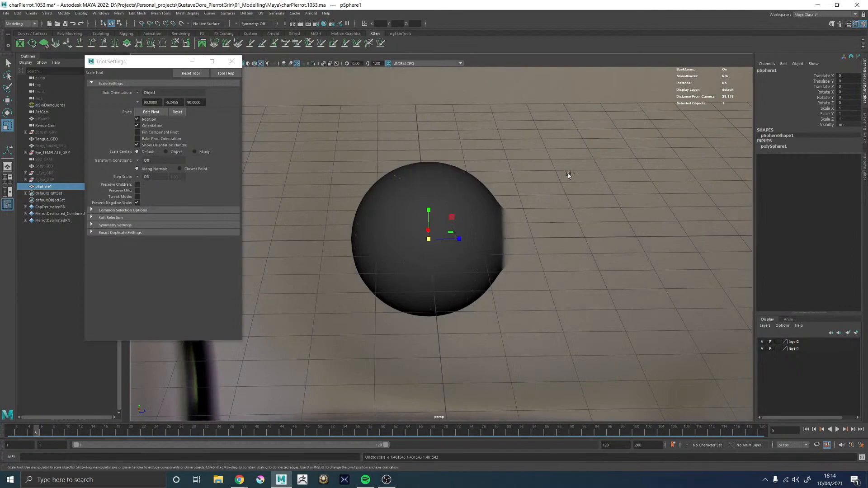
key(4)
alt+drag(565, 174, 548, 193)
alt+right_drag(540, 211, 576, 233)
alt+drag(568, 203, 560, 222)
alt+right_drag(555, 219, 510, 214)
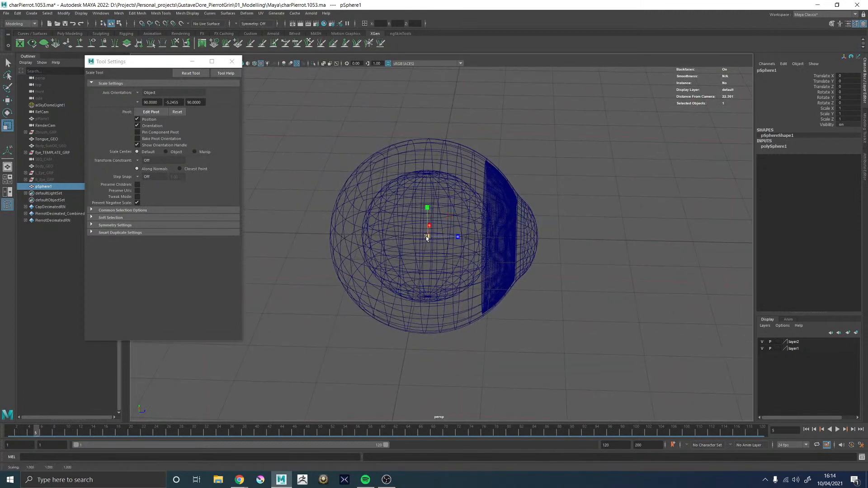
drag(426, 241, 482, 245)
mouse_move(615, 271)
alt+mouse_down()
mouse_move(582, 251)
mouse_move(479, 263)
mouse_move(631, 272)
mouse_move(612, 272)
alt+mouse_up()
key(ctrl+z)
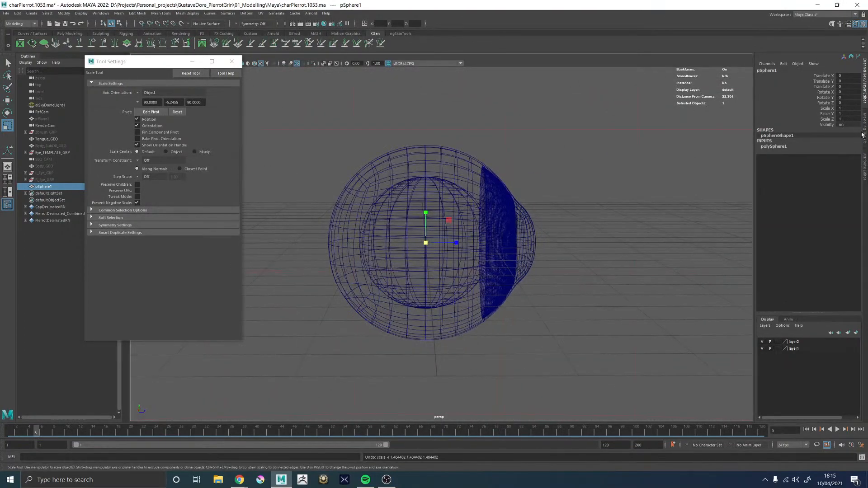
Load the sphere's polySphere1 attributes and set its radius to 1.2
alt+drag(594, 176, 584, 176)
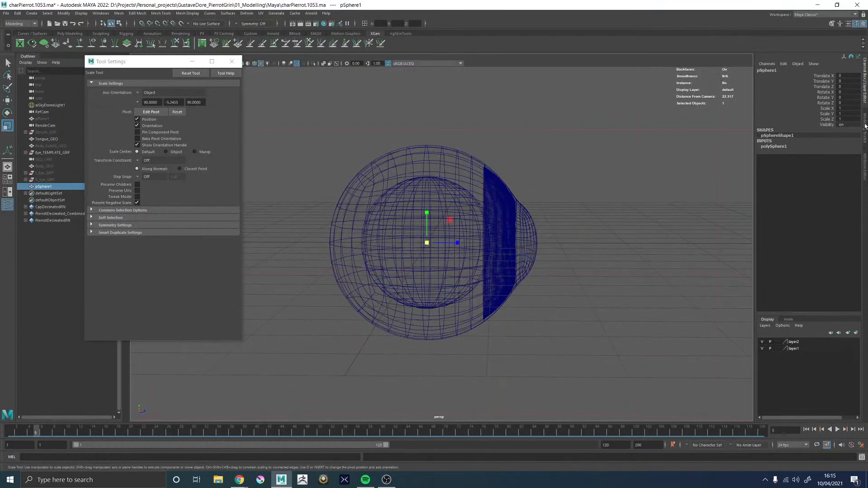
click(865, 162)
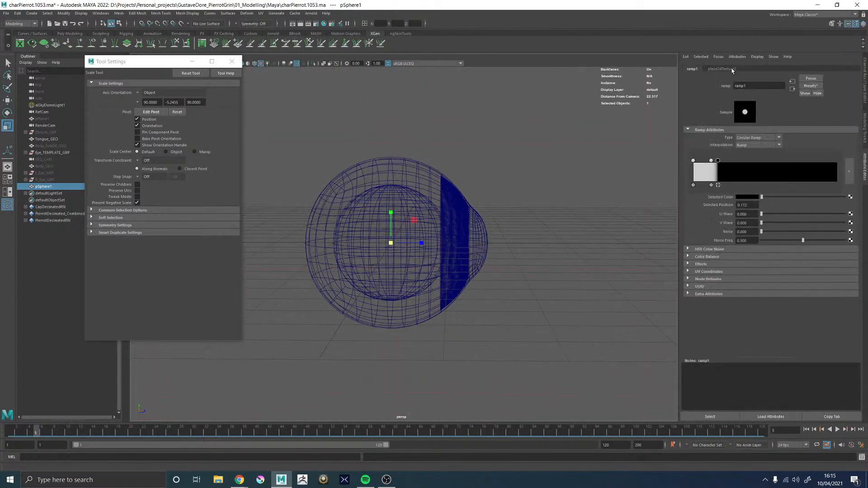
click(727, 68)
click(686, 57)
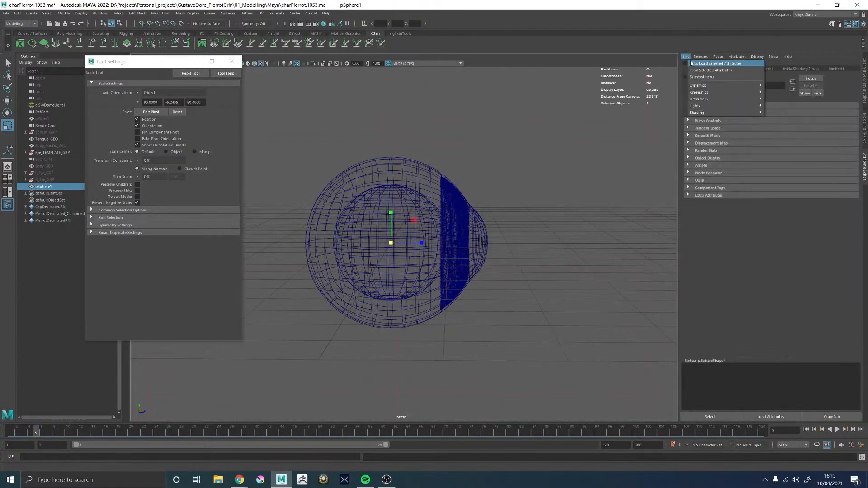
click(693, 65)
click(756, 68)
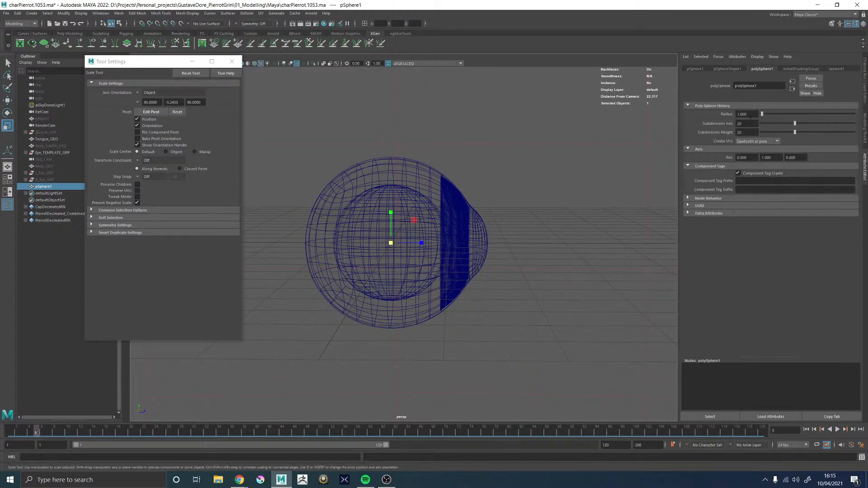
click(748, 115)
text(.2)
key(Return)
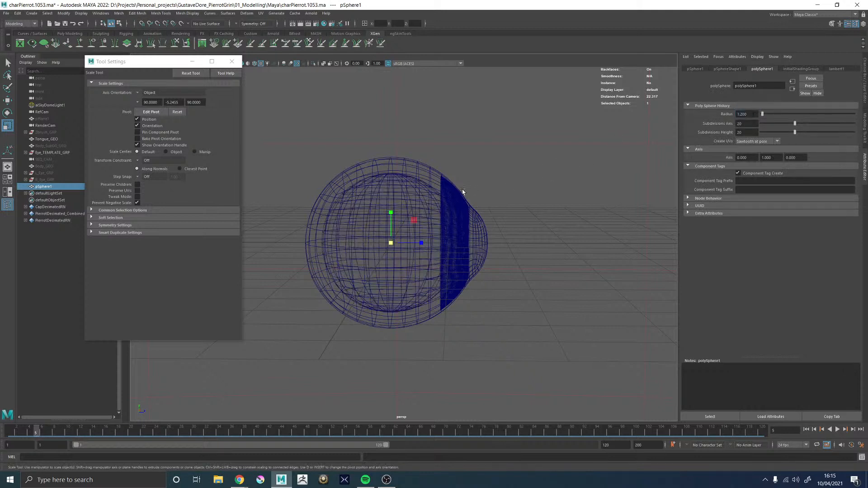
Scale Eye_TEMPLATE_GRP uniformly to about 0.815 so its eyeball fits the reference sphere, and close the tool settings
alt+drag(463, 190, 402, 205)
click(59, 153)
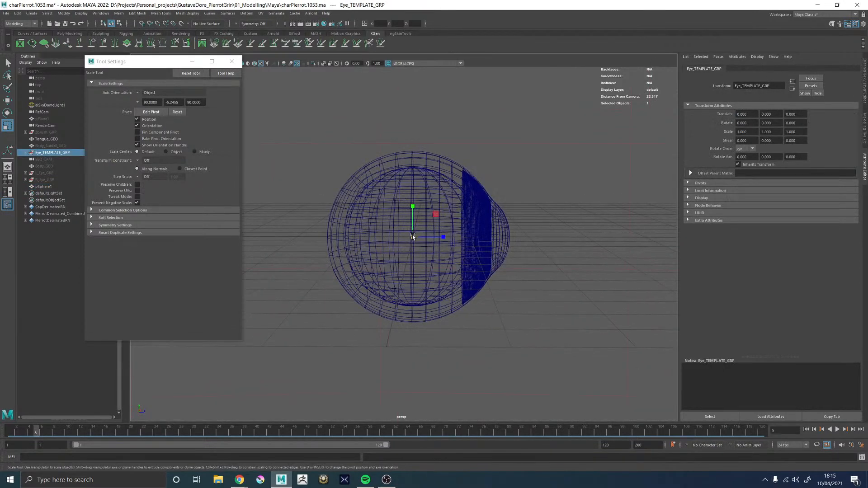
drag(411, 238, 359, 91)
mouse_move(517, 184)
alt+mouse_down()
mouse_move(416, 177)
mouse_move(498, 180)
mouse_move(515, 199)
mouse_move(512, 185)
mouse_move(501, 182)
alt+mouse_up()
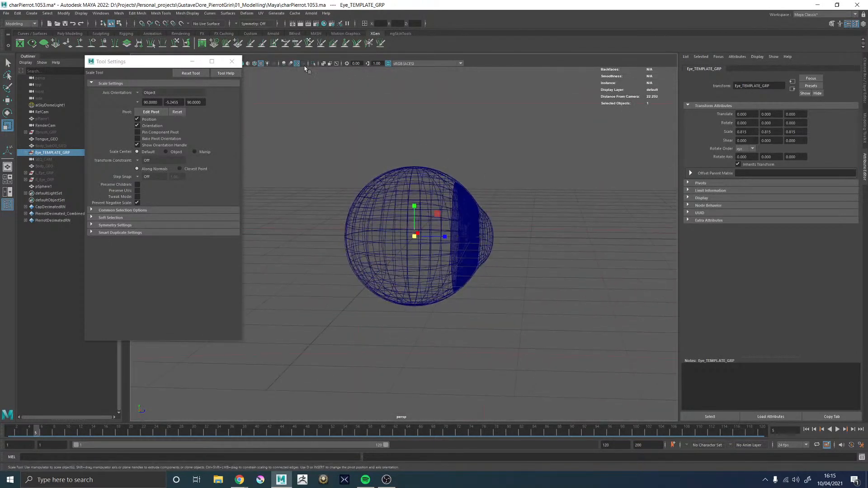
click(232, 62)
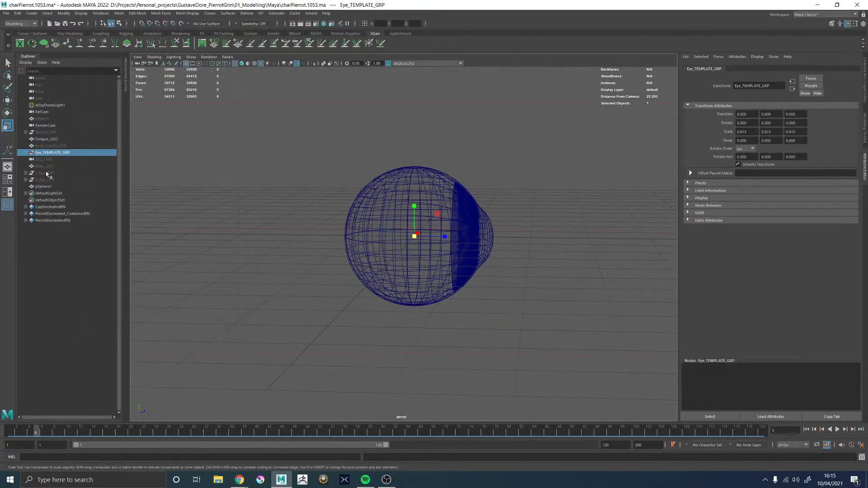
Unhide L_Eye_GRP, R_Eye_GRP and Body_GEO, and frame the body in view
click(47, 173)
shift+click(48, 179)
key(h)
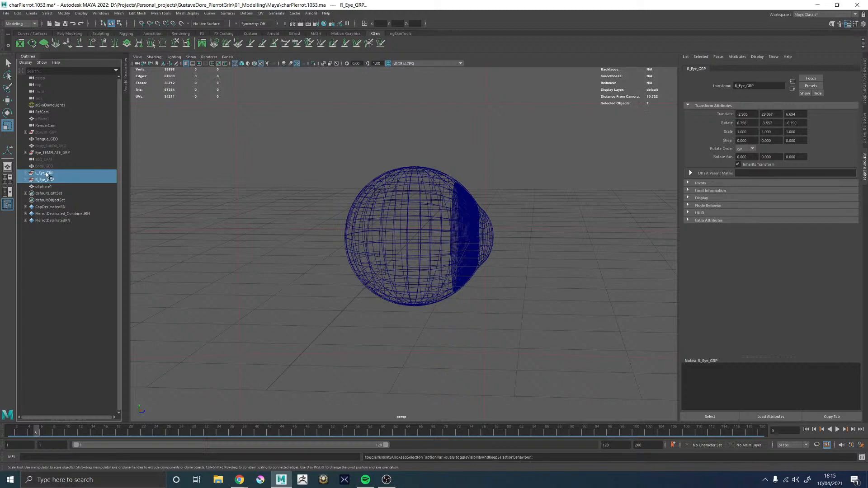
click(47, 167)
key(shift+h)
key(f)
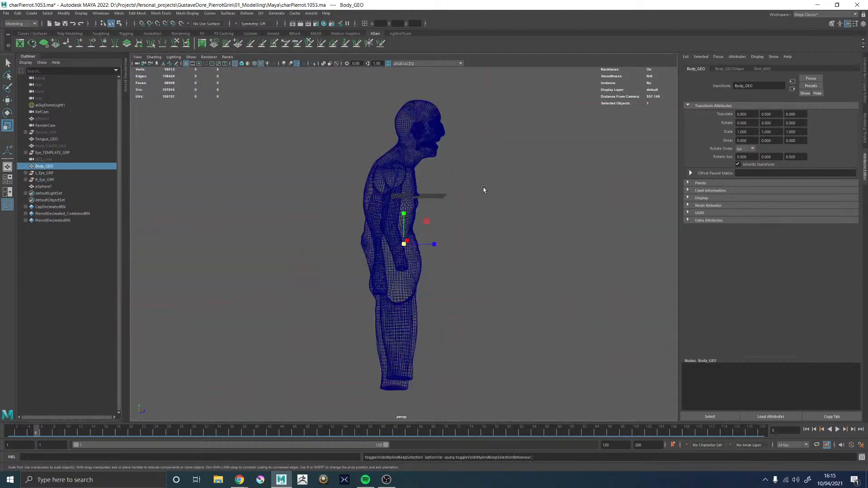
Examine how the eyeballs sit in the head's sockets, in shaded and in wireframe display
alt+drag(354, 188, 417, 141)
alt+middle_drag(416, 142, 423, 219)
key(5)
alt+right_drag(423, 219, 456, 143)
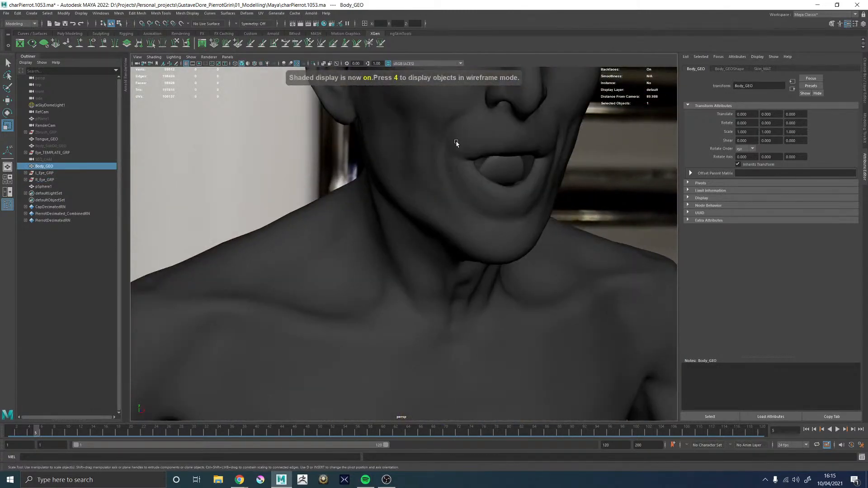
alt+middle_drag(455, 143, 372, 321)
alt+drag(372, 320, 339, 335)
alt+middle_drag(339, 336, 446, 334)
alt+right_drag(446, 334, 504, 319)
click(413, 231)
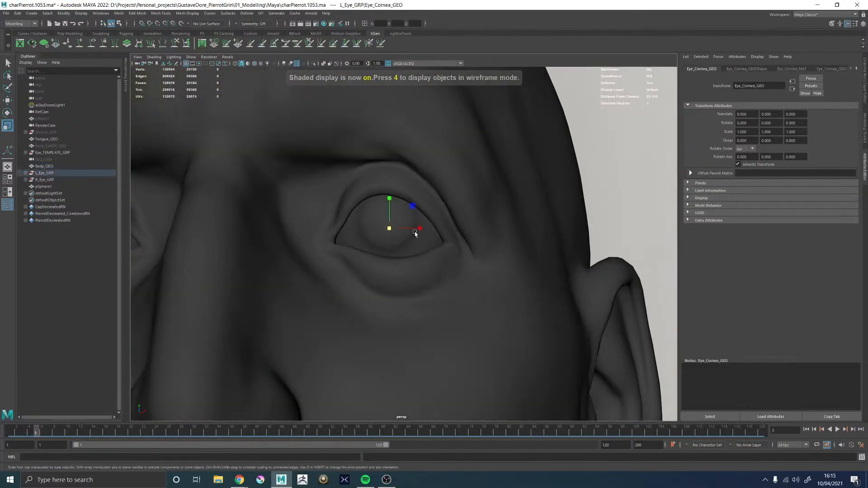
alt+drag(438, 243, 387, 260)
key(4)
alt+middle_drag(288, 285, 526, 232)
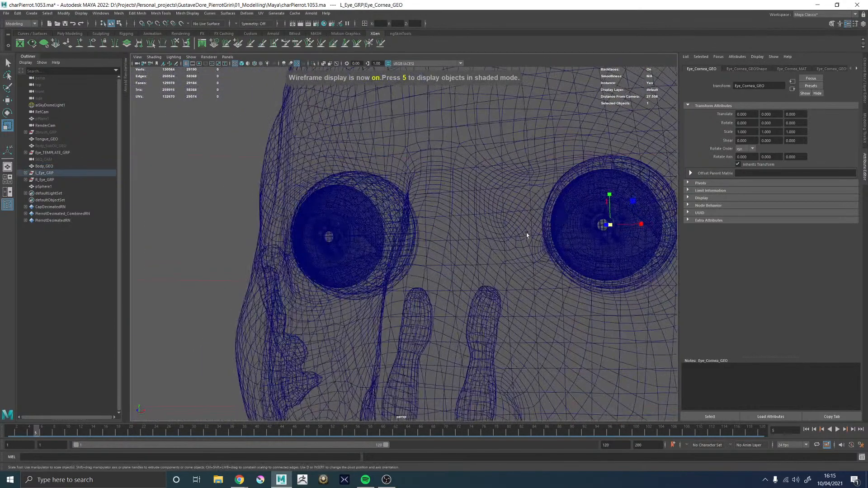
alt+drag(568, 218, 537, 242)
scroll(538, 242, down, 10)
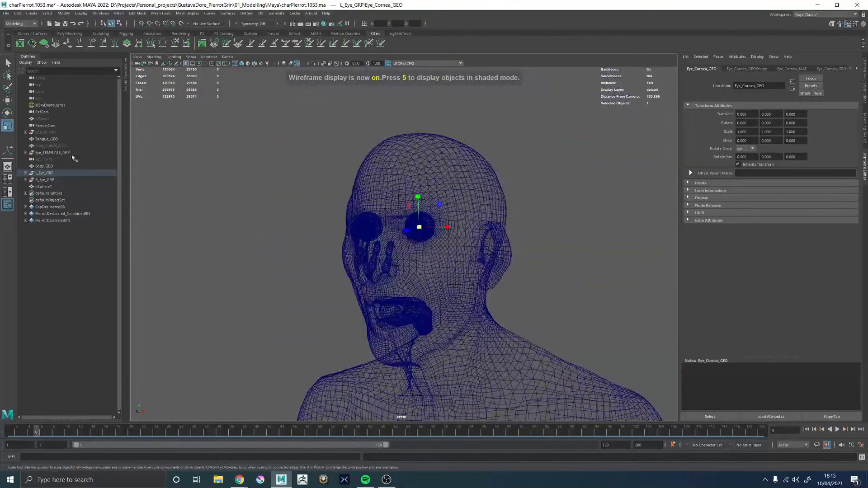
click(63, 153)
scroll(343, 249, down, 3)
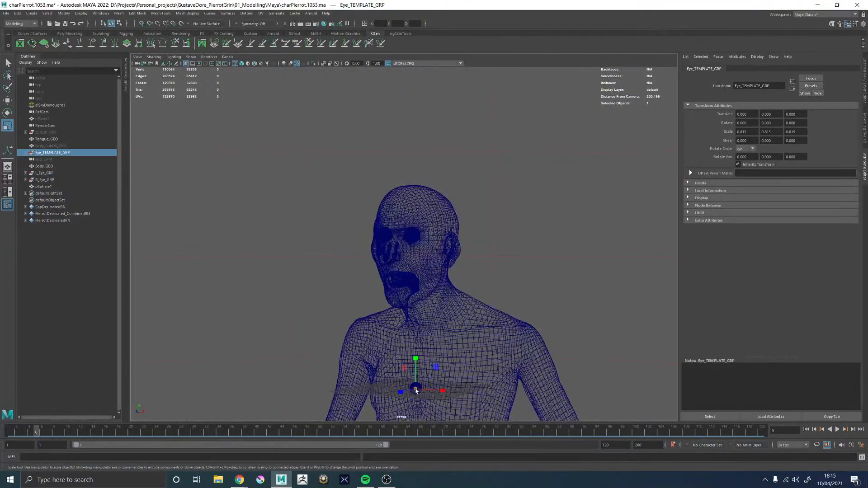
drag(415, 388, 492, 392)
key(ctrl+z)
Scale L_Eye_GRP and R_Eye_GRP together uniformly to about 0.806 and return to shaded display
scroll(436, 337, up, 10)
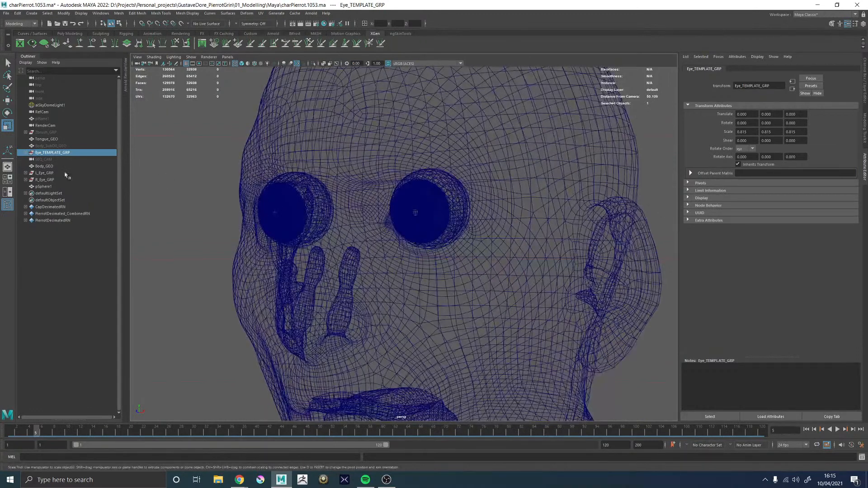
click(44, 173)
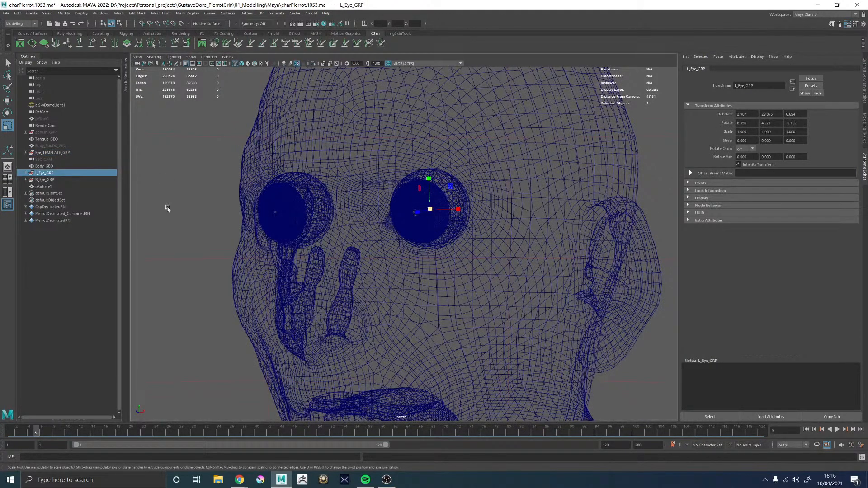
ctrl+click(48, 180)
mouse_move(296, 214)
mouse_down()
mouse_move(288, 212)
mouse_move(471, 227)
mouse_move(341, 230)
mouse_up()
key(5)
scroll(481, 226, down, 3)
alt+right_drag(341, 230, 427, 265)
mouse_move(426, 265)
alt+mouse_down()
mouse_move(494, 272)
mouse_move(335, 248)
mouse_move(388, 258)
alt+mouse_up()
Move both eye groups forward in the sockets to about 6.958 in Translate Z, checking the fit from several sides
key(w)
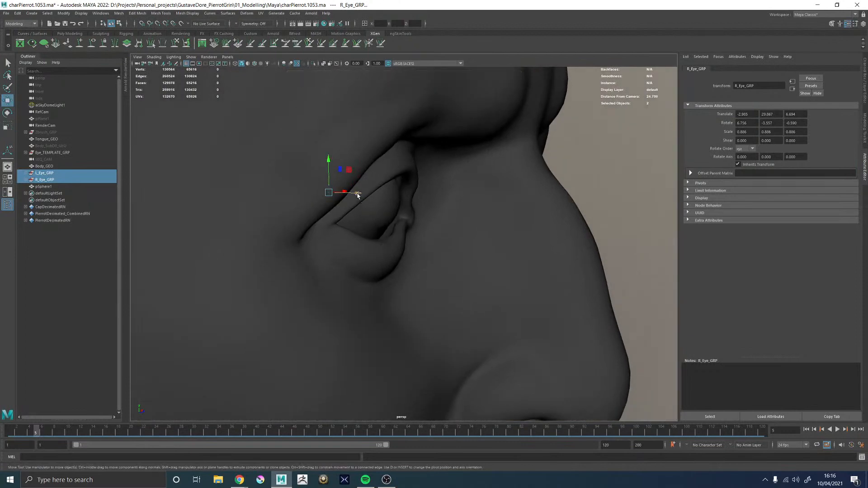
drag(357, 194, 368, 196)
alt+drag(368, 196, 481, 281)
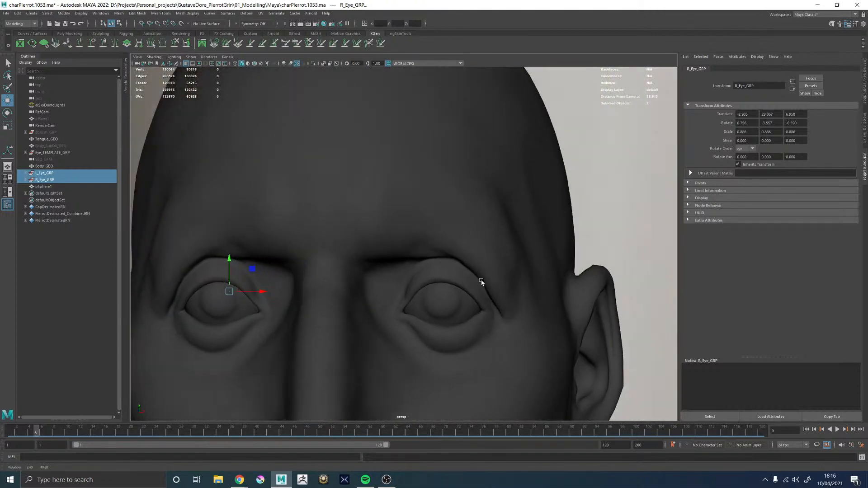
alt+right_drag(481, 281, 359, 287)
alt+middle_drag(369, 288, 391, 170)
alt+right_drag(411, 195, 308, 221)
alt+middle_drag(444, 282, 442, 222)
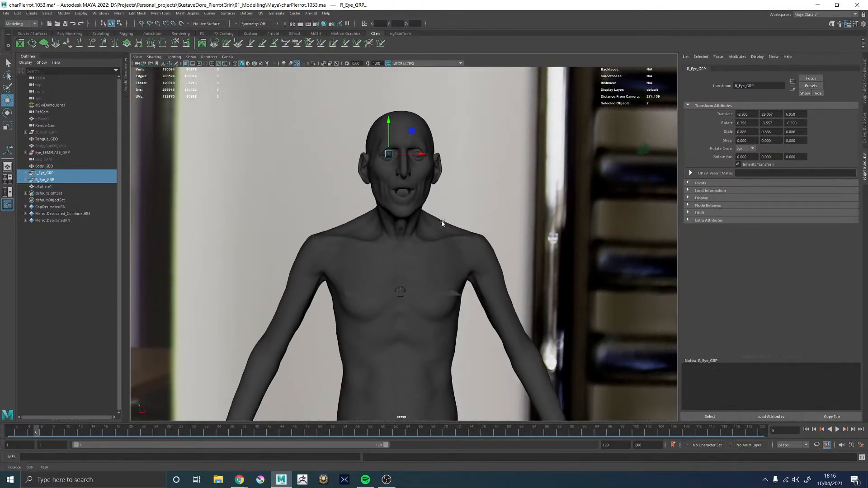
Look up Eye_TEMPLATE_GRP's scale and set Scale X, Y and Z of both eye groups to the matching 0.815
alt+right_drag(442, 223, 627, 268)
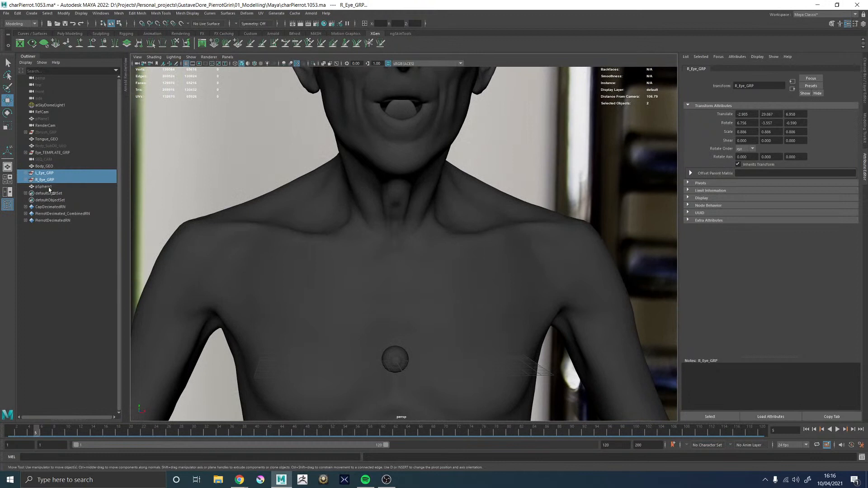
click(46, 152)
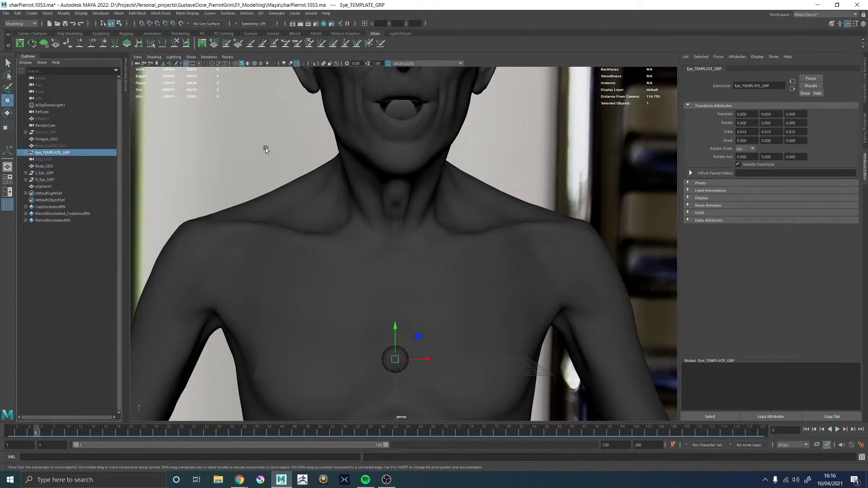
click(45, 173)
shift+click(46, 179)
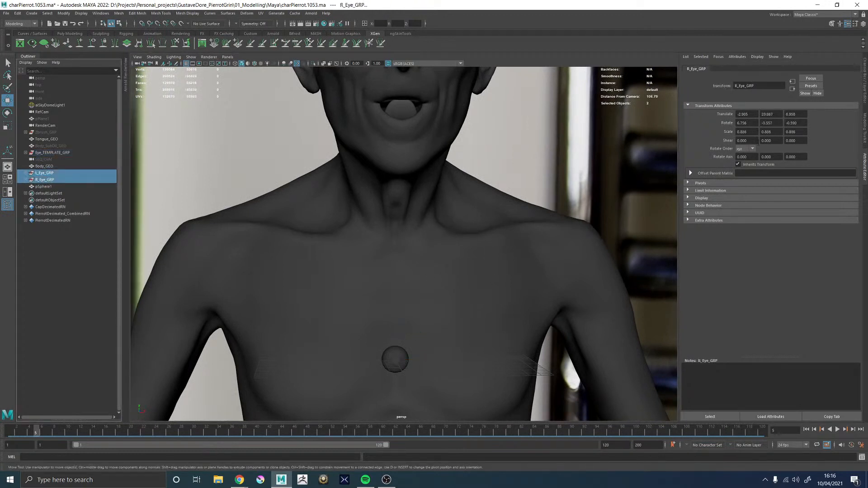
click(865, 98)
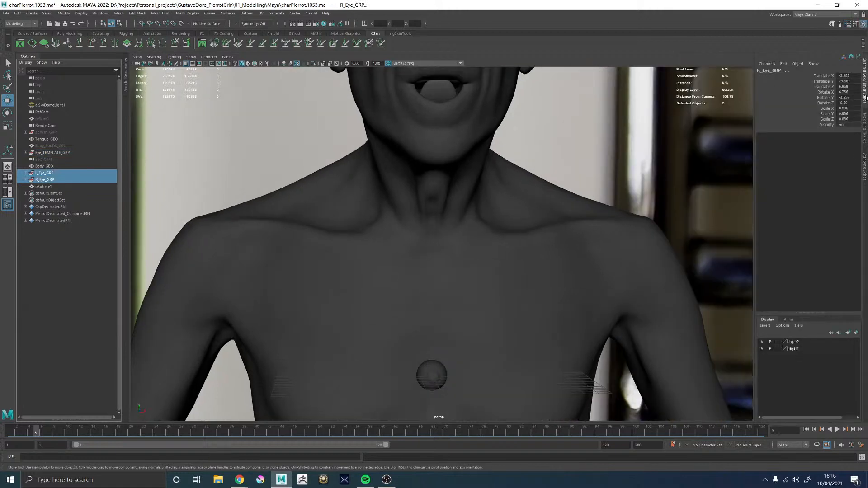
drag(827, 110, 831, 120)
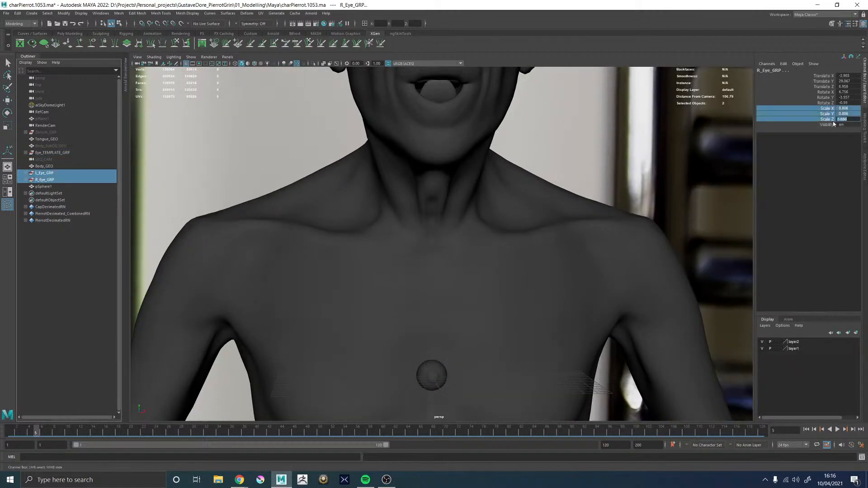
text(0)
key(Return)
Move both eye groups forward to about 7.18 in Translate Z and lower them slightly to fit behind the eyelids
alt+middle_drag(568, 145, 533, 380)
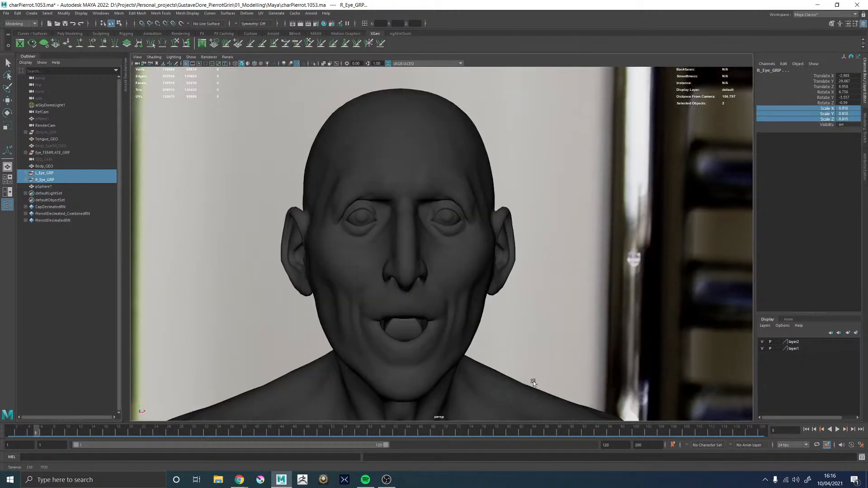
alt+right_drag(533, 381, 536, 292)
alt+drag(420, 276, 544, 261)
alt+middle_drag(507, 240, 446, 246)
alt+drag(446, 245, 444, 236)
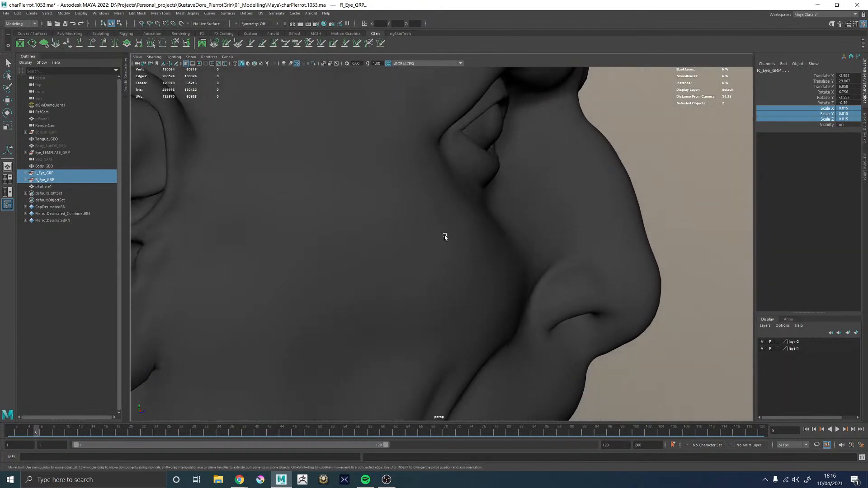
key(w)
alt+middle_drag(425, 200, 398, 242)
drag(454, 162, 407, 178)
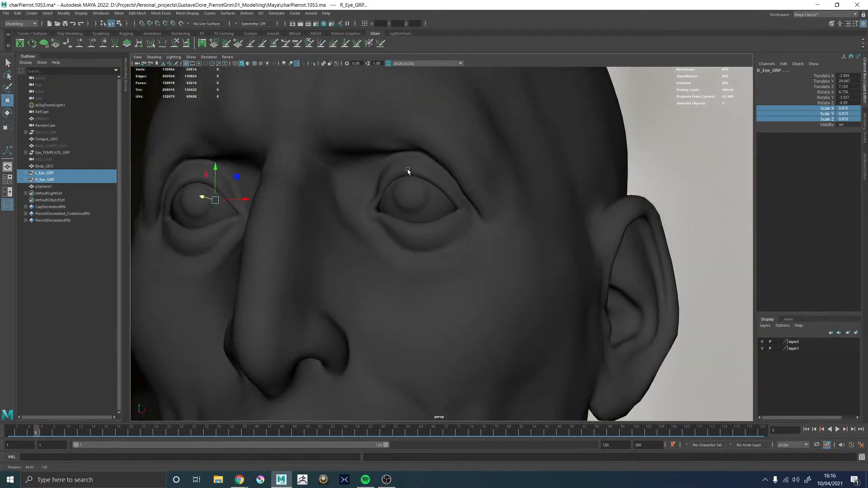
drag(218, 167, 309, 198)
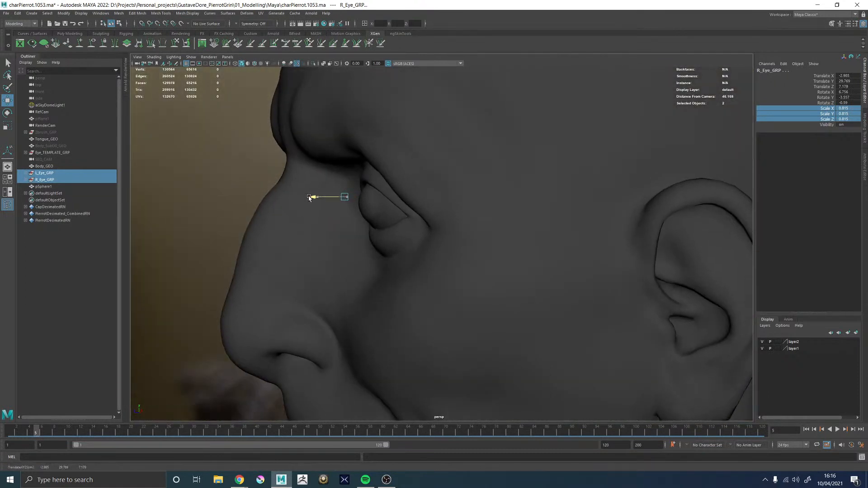
drag(344, 170, 558, 194)
Check the repositioned eyes within the head in wireframe display from the front
key(4)
alt+right_drag(558, 194, 456, 217)
alt+drag(456, 217, 424, 239)
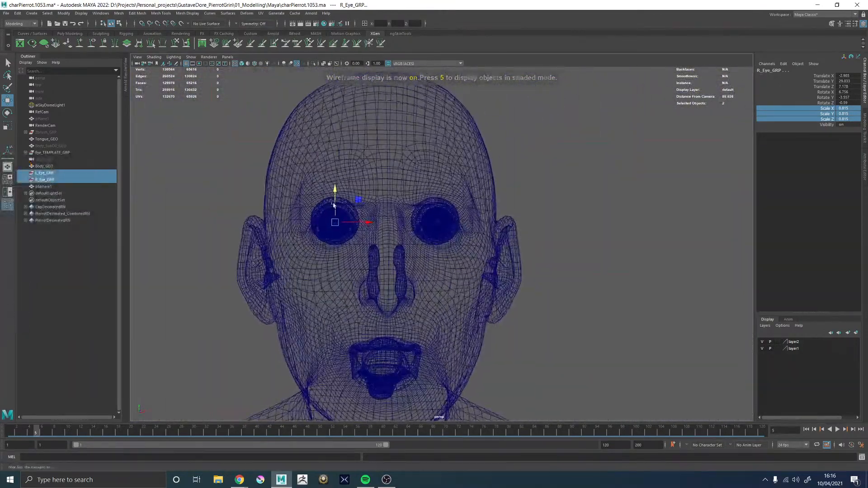
alt+right_drag(425, 240, 488, 260)
alt+drag(488, 260, 488, 261)
alt+right_drag(488, 261, 279, 257)
alt+middle_drag(367, 257, 428, 256)
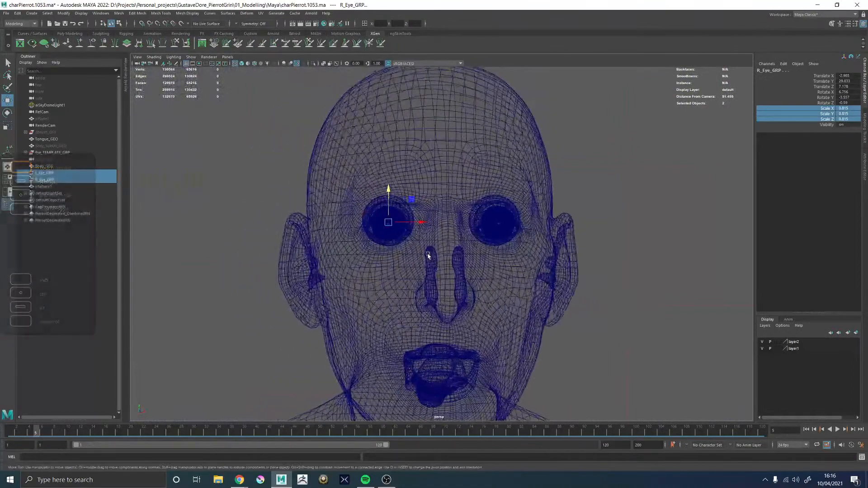
Undo the latest position and scale changes made to the left and right eye groups
alt+drag(428, 256, 416, 256)
key(ctrl+z)
key(ctrl+z)
key(ctrl+z)
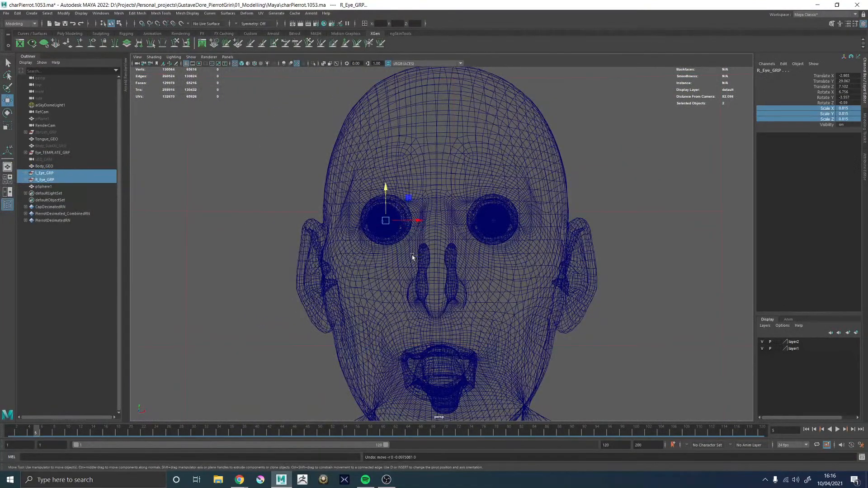
key(ctrl+z)
key(ctrl+z)
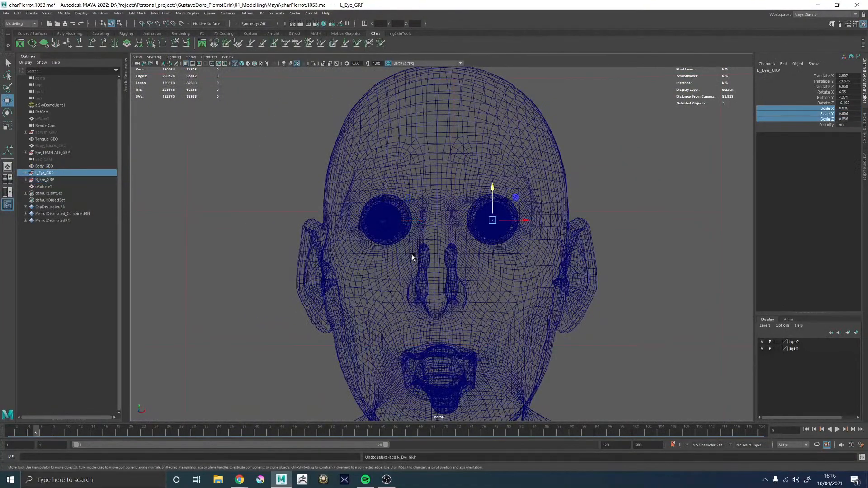
alt+drag(412, 255, 415, 256)
scroll(450, 287, up, 3)
scroll(448, 285, up, 4)
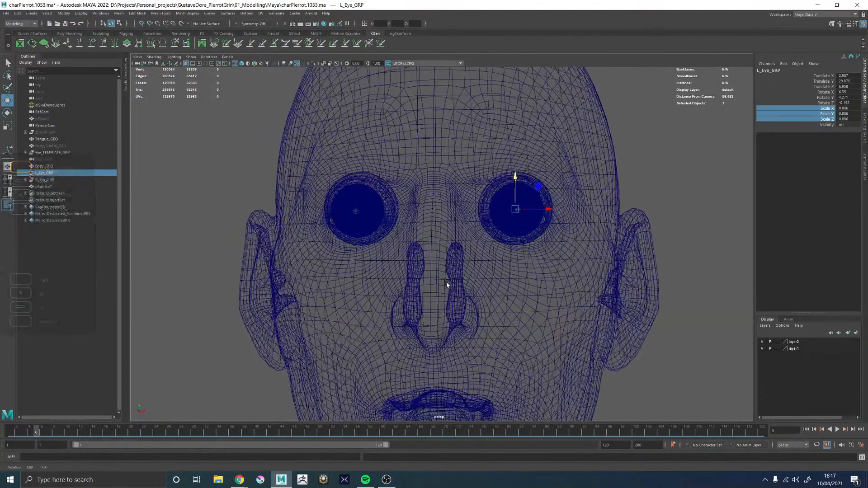
mouse_move(447, 285)
alt+mouse_down()
mouse_move(423, 285)
mouse_move(455, 286)
alt+mouse_up()
key(ctrl+z)
key(ctrl+z)
key(ctrl+z)
key(ctrl+z)
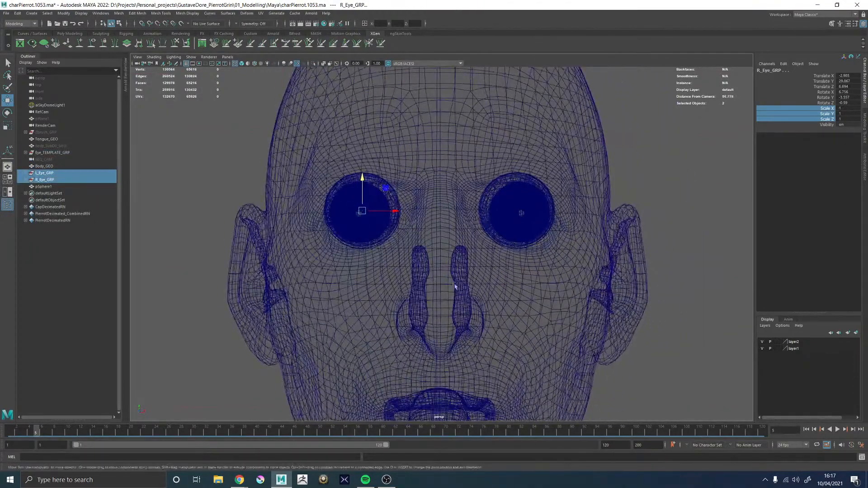
Duplicate L_Eye_GRP three times, spacing the copies one eye width apart across the head to compare its width in eyes
alt+right_drag(455, 287, 308, 278)
click(42, 173)
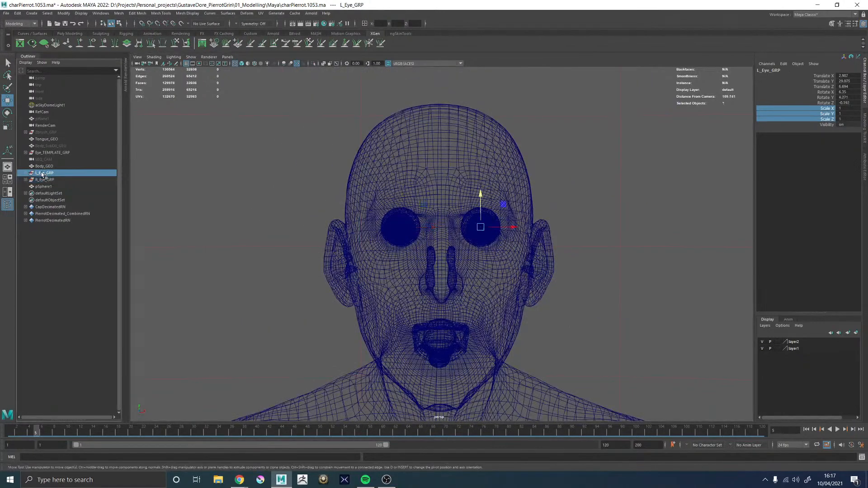
key(ctrl+d)
drag(513, 227, 469, 226)
key(ctrl+d)
key(ctrl+d)
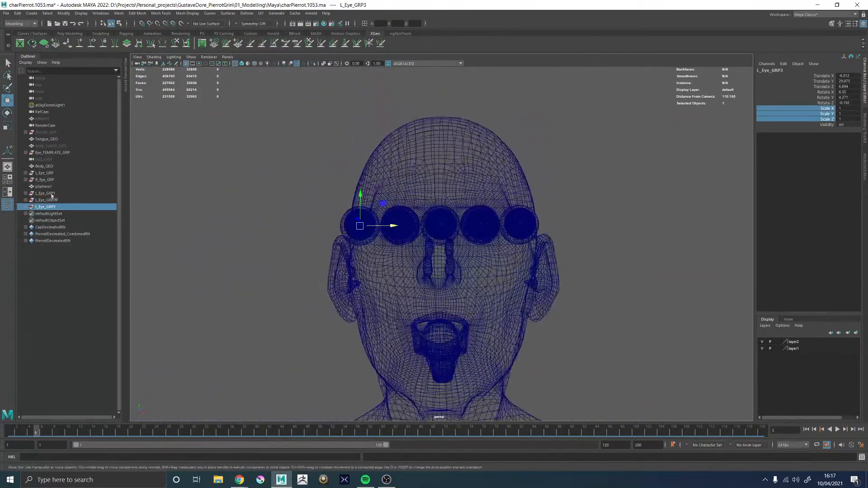
Delete the three duplicated left eye groups
click(45, 193)
shift+click(47, 207)
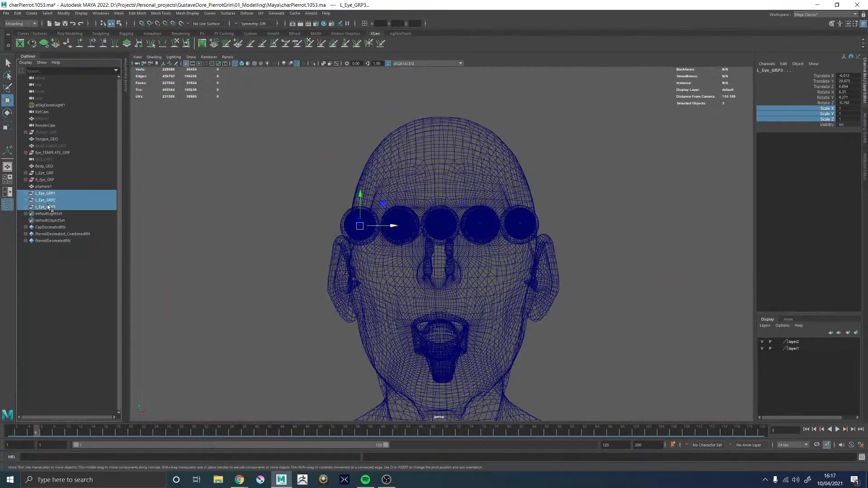
key(Delete)
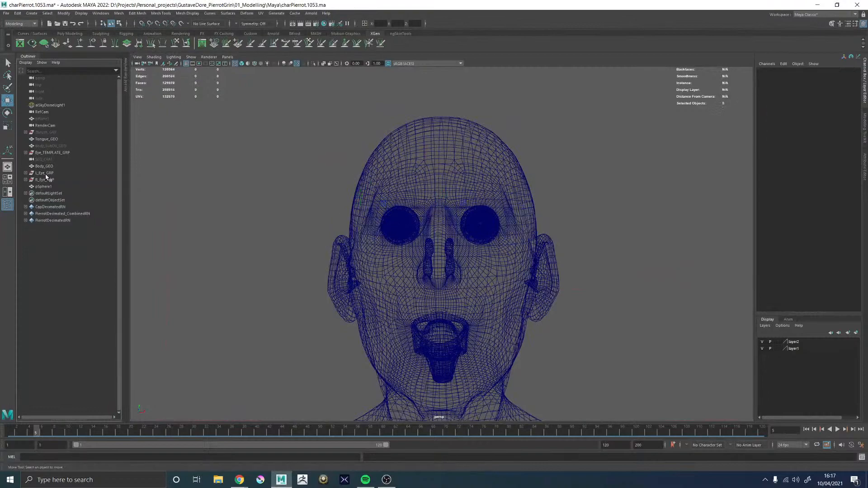
Group Body_GEO, L_Eye_GRP and R_Eye_GRP together
click(45, 173)
alt+drag(577, 236, 508, 201)
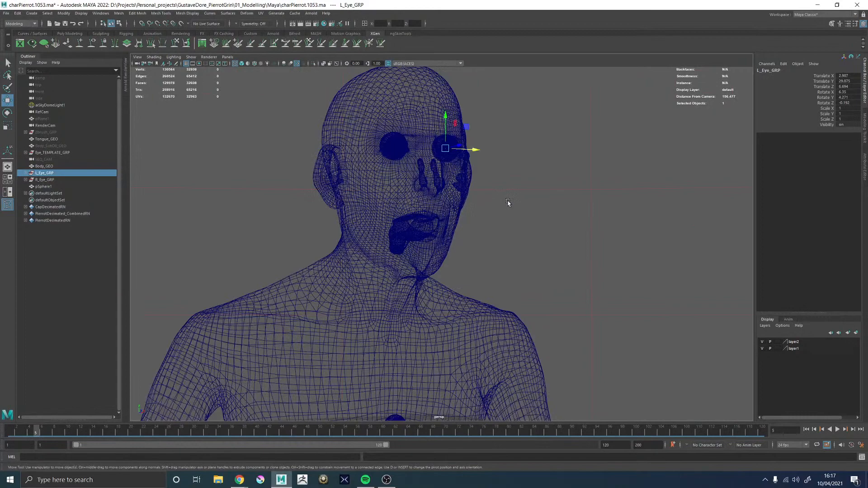
alt+right_drag(507, 202, 468, 193)
alt+middle_drag(480, 236, 476, 203)
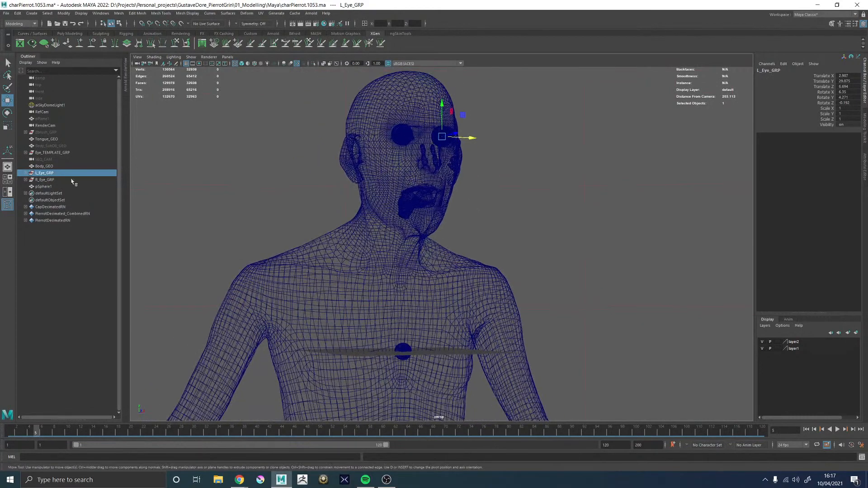
click(44, 166)
alt+drag(564, 254, 439, 269)
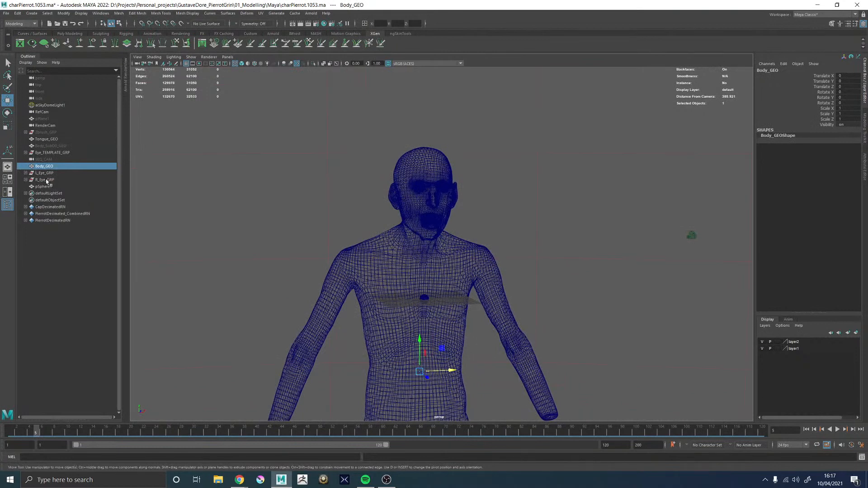
shift+click(45, 179)
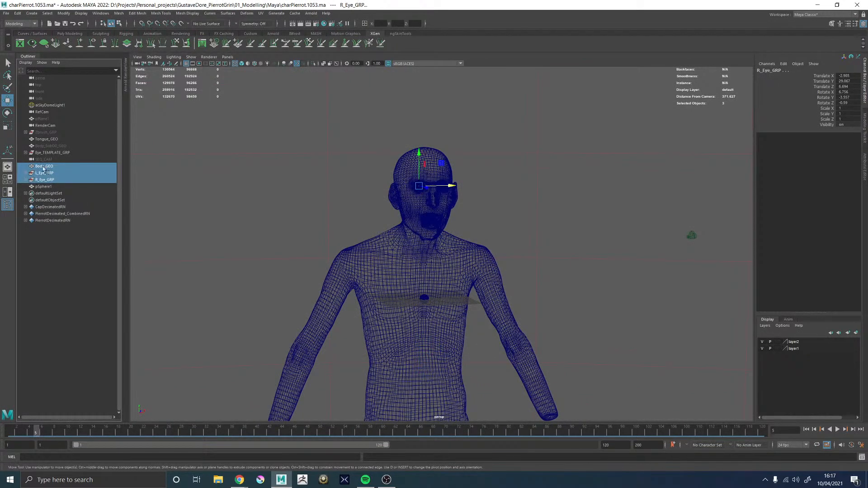
click(51, 153)
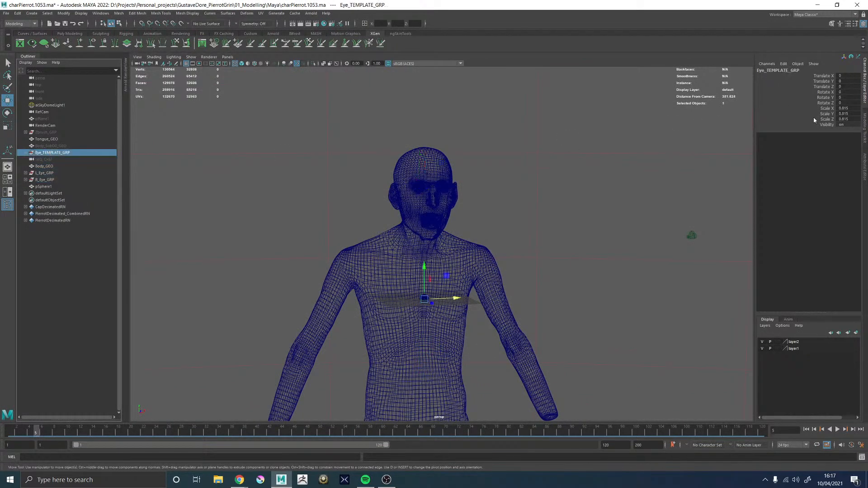
click(44, 166)
shift+click(43, 179)
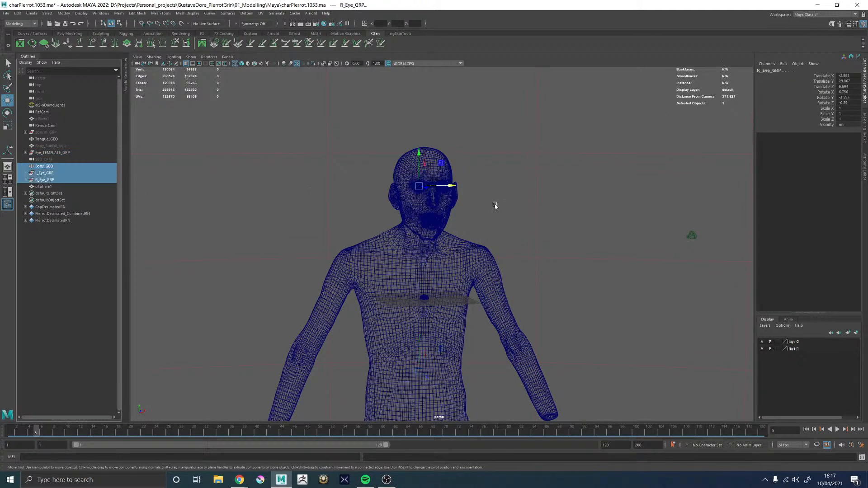
key(ctrl+g)
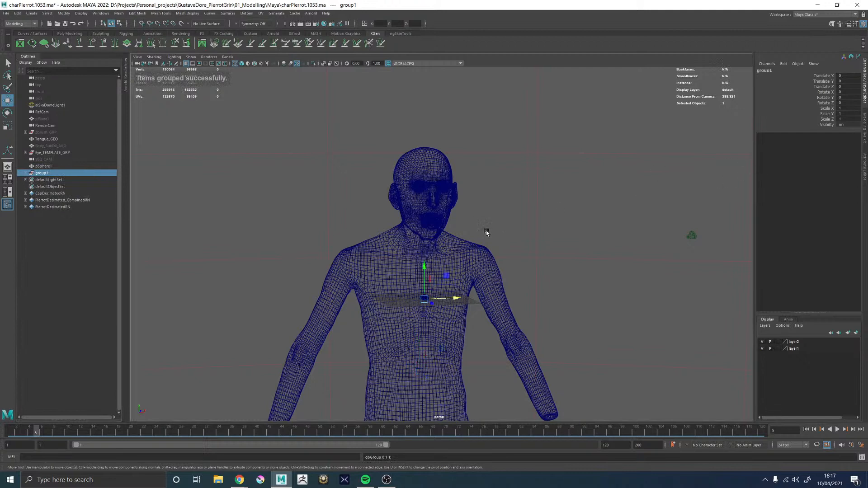
Set group1's Scale X, Y and Z to 0.815 and check the character in shaded display
drag(836, 109, 838, 118)
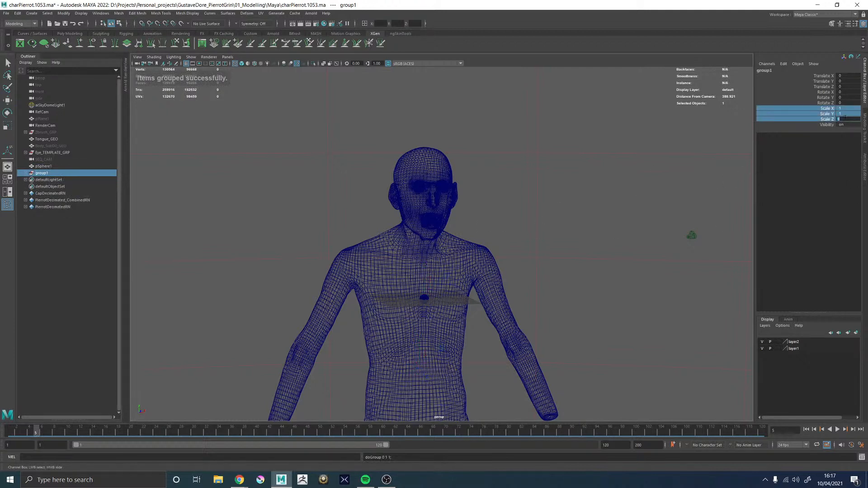
text(.815)
key(Return)
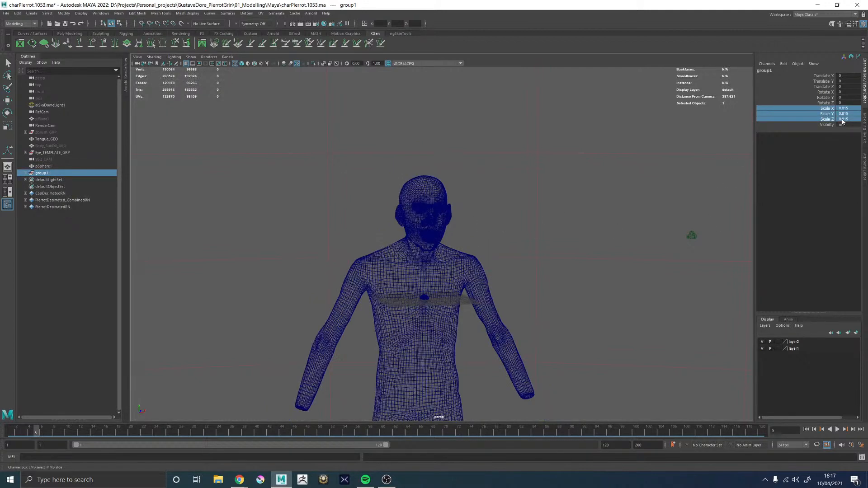
scroll(621, 232, up, 8)
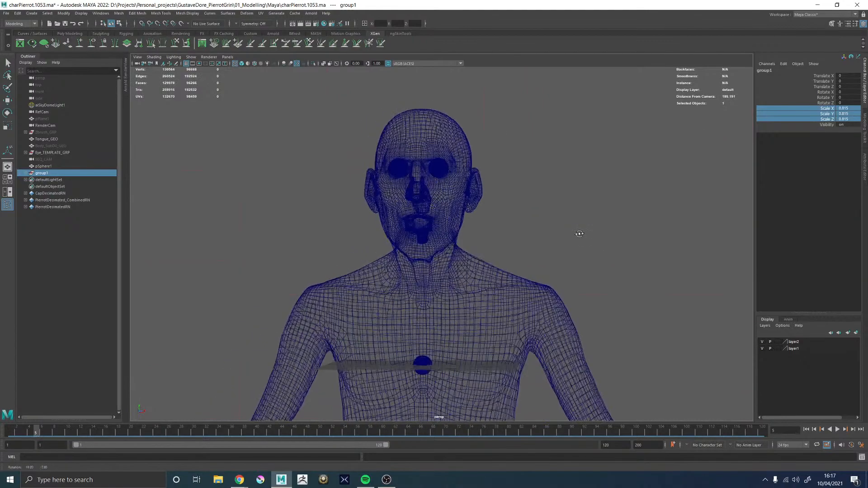
key(5)
alt+drag(581, 235, 540, 188)
click(541, 188)
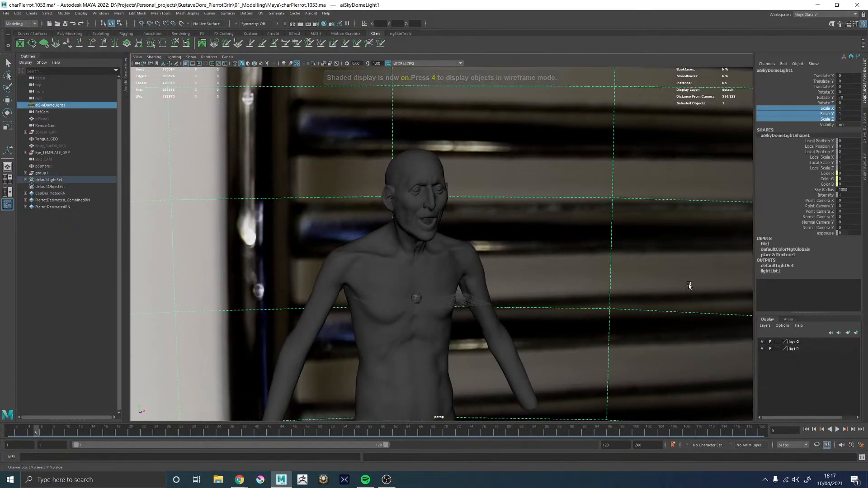
Create a polygon cube as a size reference and set its Scale X, Y and Z to 15
key(alt+Tab)
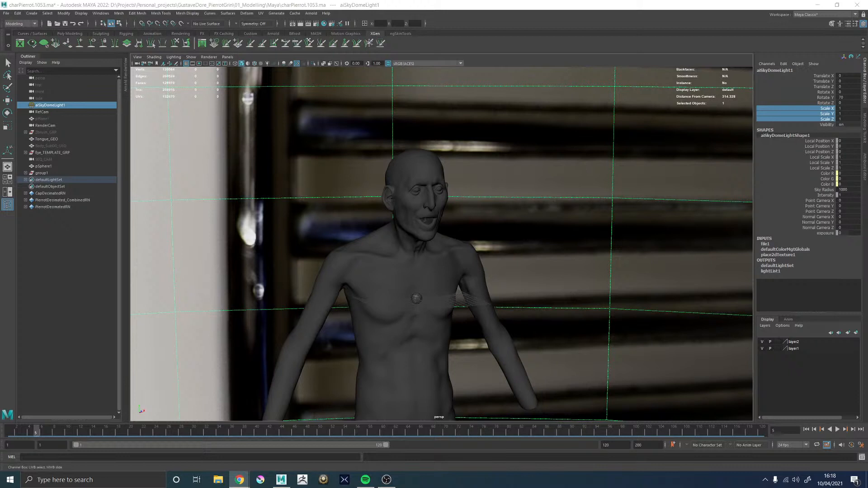
mouse_move(538, 192)
alt+mouse_down()
mouse_move(500, 198)
mouse_move(534, 206)
alt+mouse_up()
shift+right_drag(520, 196, 519, 213)
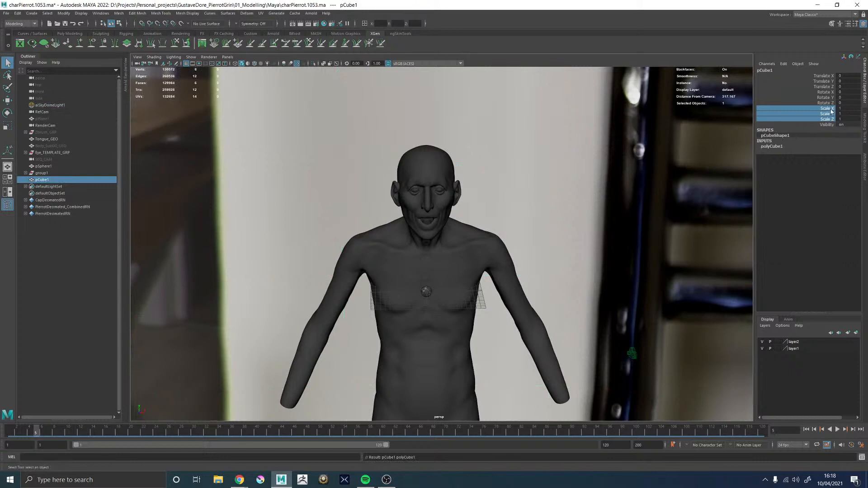
drag(839, 108, 843, 118)
text(15)
key(Return)
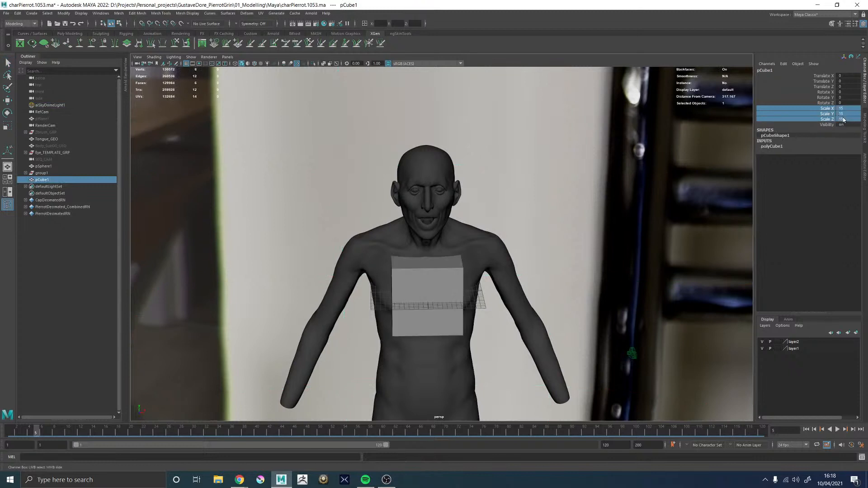
Raise the reference cube to head height and compare it with the head in wireframe display from the front
alt+drag(413, 240, 475, 225)
key(w)
drag(429, 267, 429, 158)
mouse_move(428, 158)
alt+mouse_down()
mouse_move(366, 175)
mouse_move(437, 168)
mouse_move(423, 165)
alt+mouse_up()
key(4)
alt+middle_drag(424, 165, 419, 204)
scroll(418, 204, up, 3)
Set group1's Scale X, Y and Z back to 1
click(48, 175)
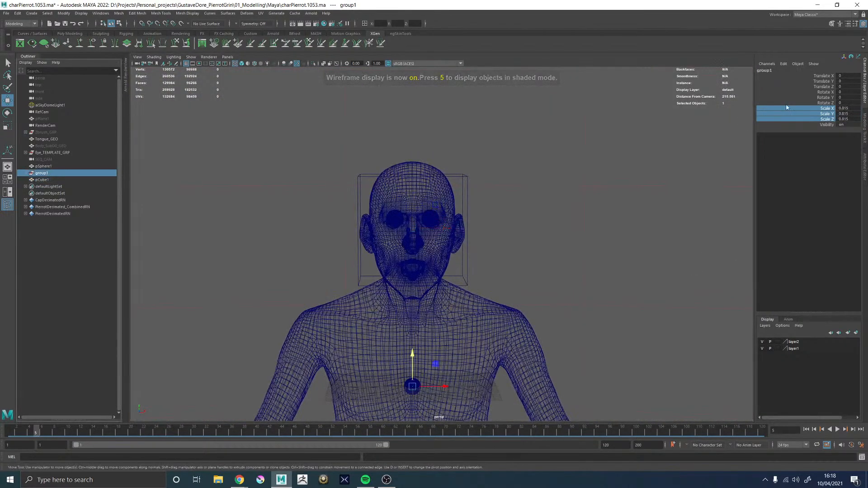
click(822, 105)
drag(824, 108, 834, 119)
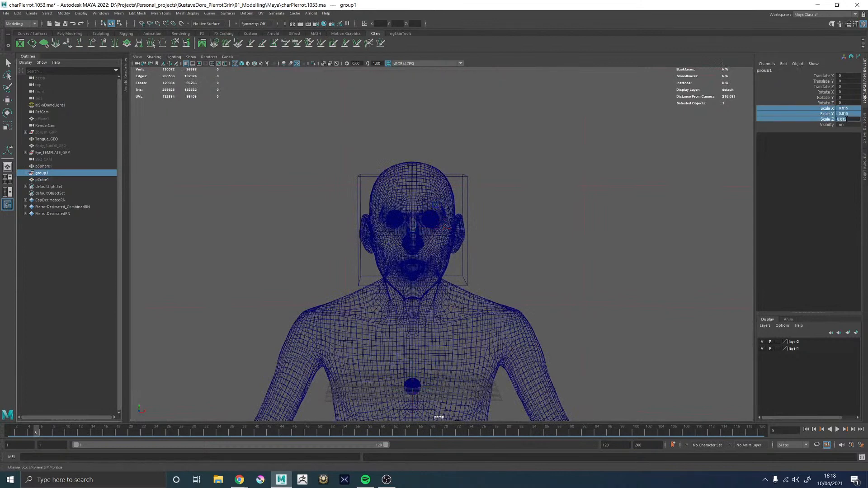
text(1)
key(Return)
Raise the reference cube around the full-size head to compare their widths, and delete the cube
click(466, 238)
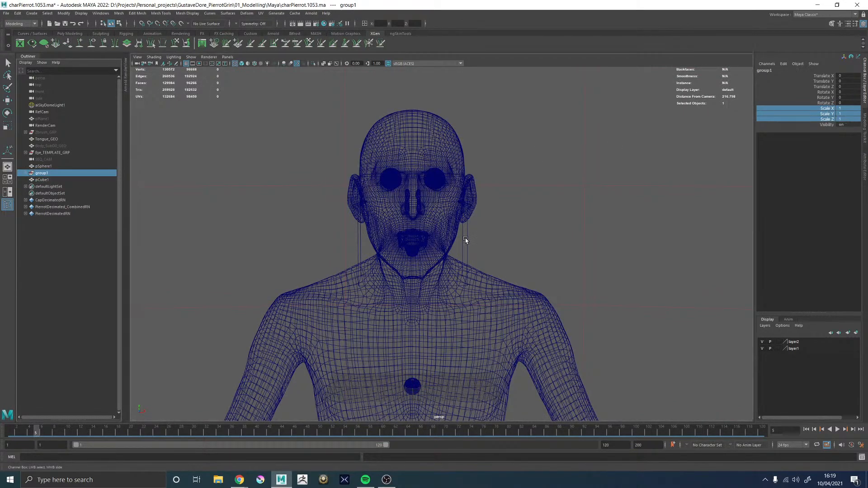
key(w)
drag(412, 199, 411, 157)
mouse_move(494, 177)
alt+mouse_down()
mouse_move(418, 176)
mouse_move(498, 173)
mouse_move(489, 175)
alt+mouse_up()
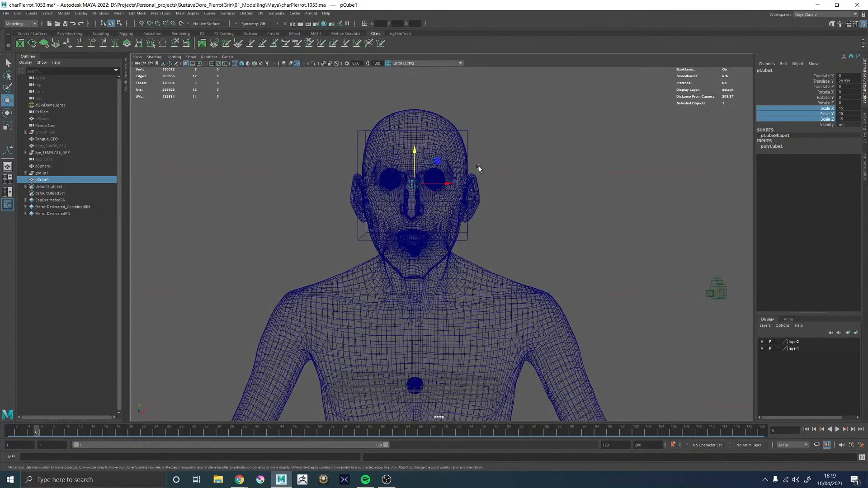
key(Delete)
key(5)
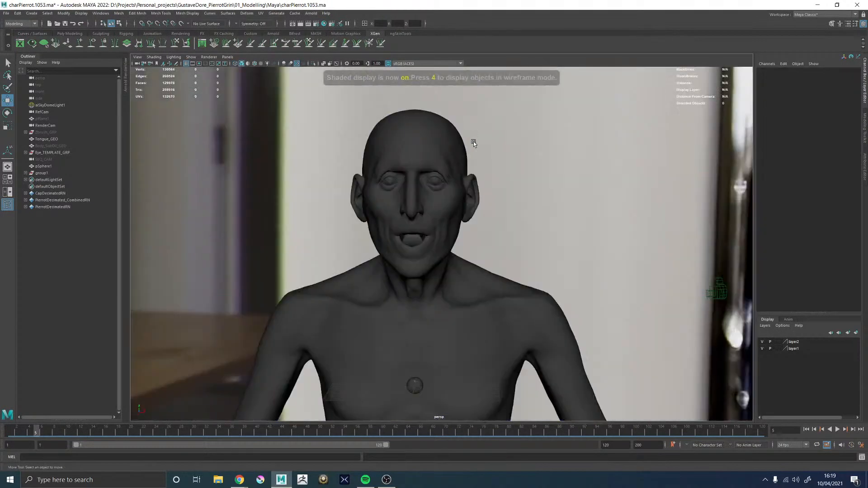
Frame Eye_TEMPLATE_GRP in a side view with wireframe display and hide group1 to isolate the template eye
click(41, 173)
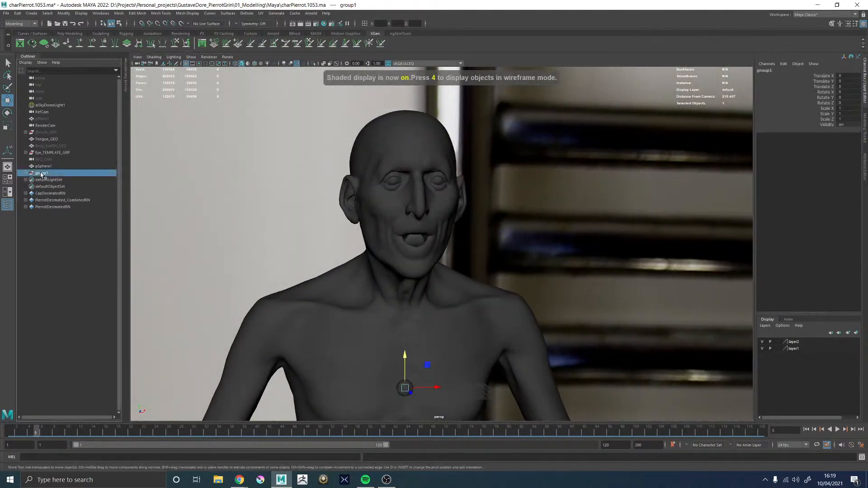
click(52, 153)
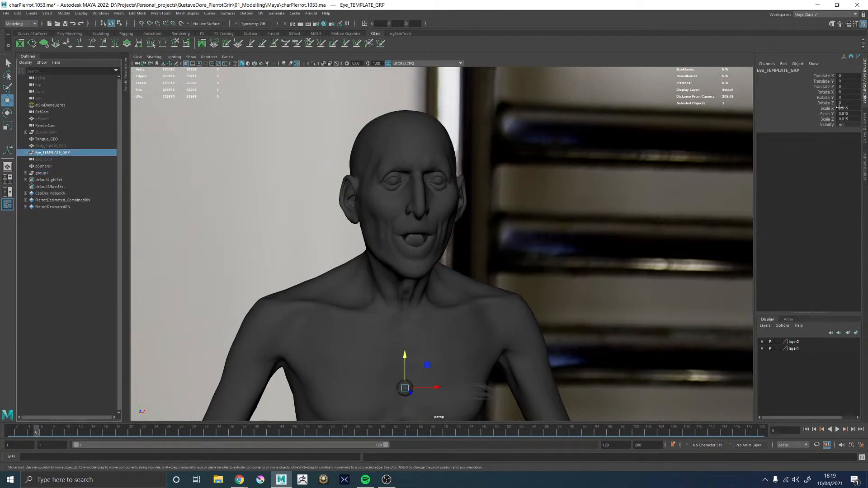
key(f)
alt+drag(401, 285, 444, 290)
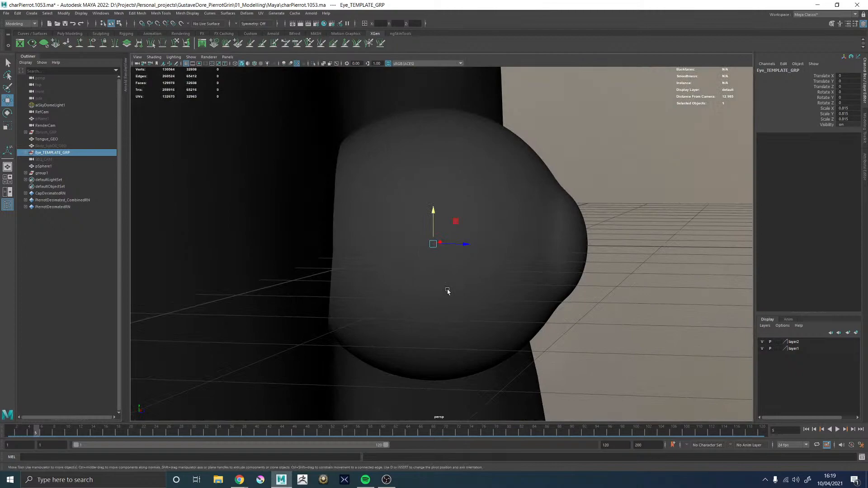
key(4)
alt+drag(538, 277, 424, 259)
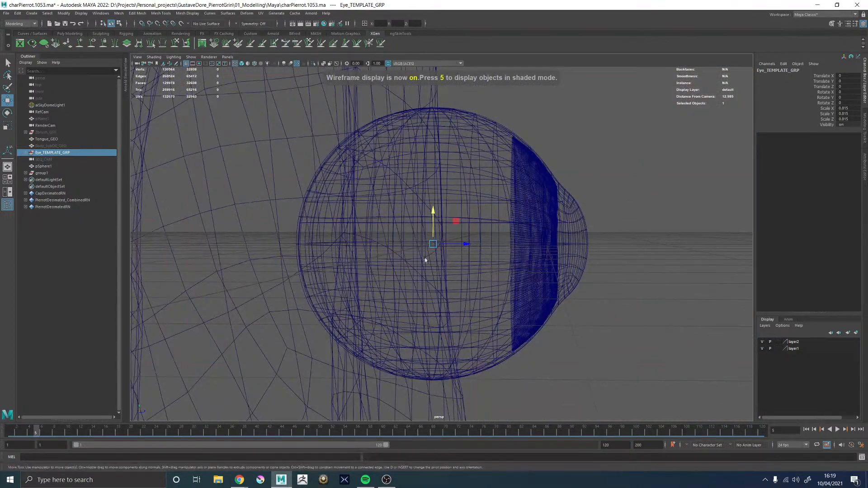
click(41, 173)
key(h)
alt+middle_drag(616, 202, 562, 235)
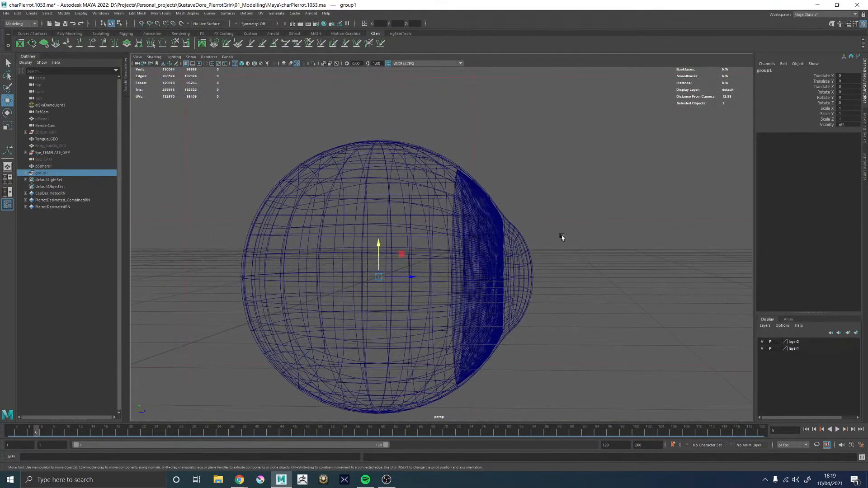
scroll(562, 235, down, 3)
Switch to Chrome and place the Scale Model of Human Eye page beside the template eye to compare proportions
key(alt+Tab)
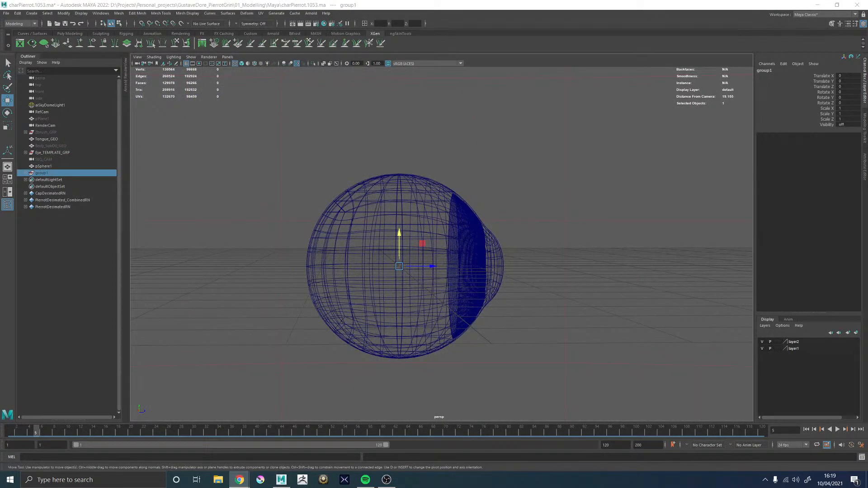
alt+drag(441, 212, 493, 205)
alt+middle_drag(493, 205, 466, 205)
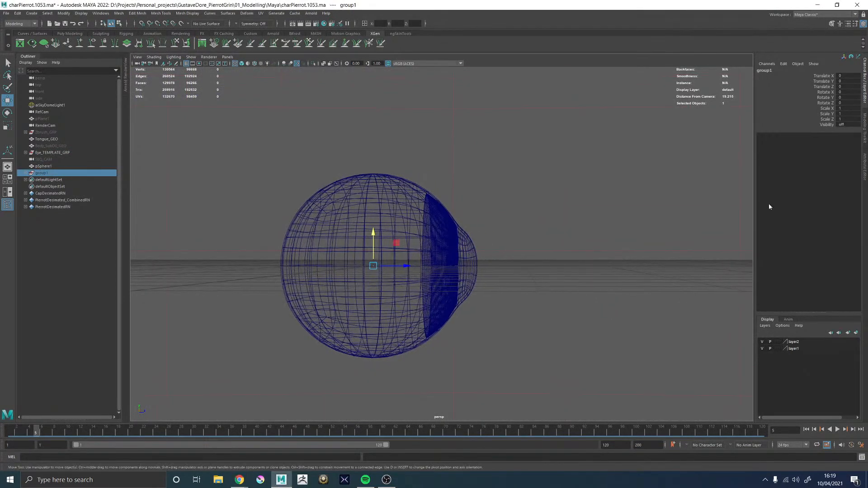
key(alt+Tab)
drag(405, 123, 647, 91)
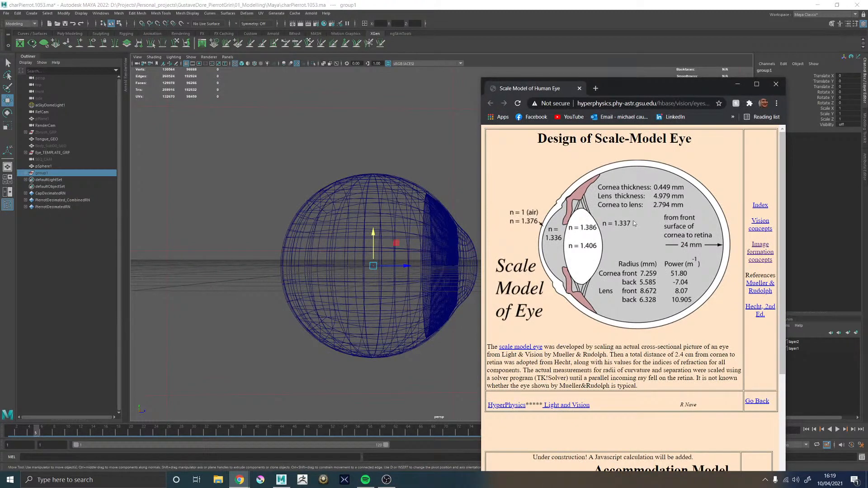
Move the eye reference page aside, return to Maya and delete the existing pSphere1
drag(638, 94, 867, 68)
click(544, 267)
alt+drag(544, 271, 544, 277)
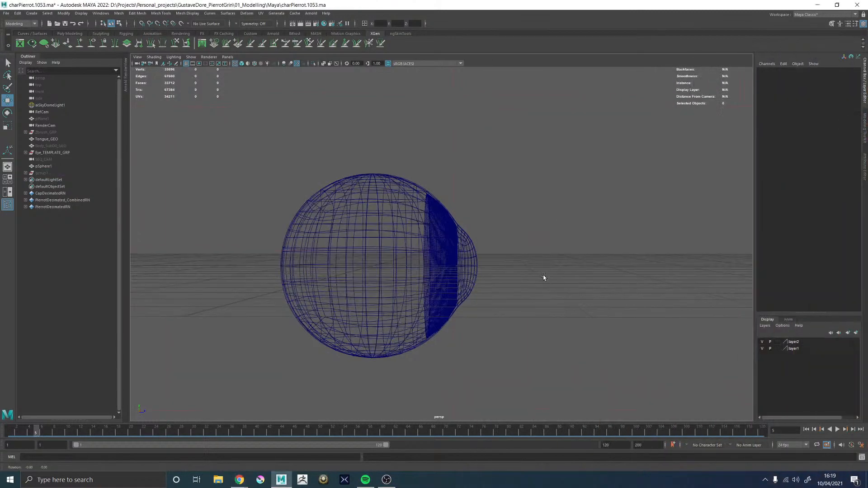
shift+right_click(539, 250)
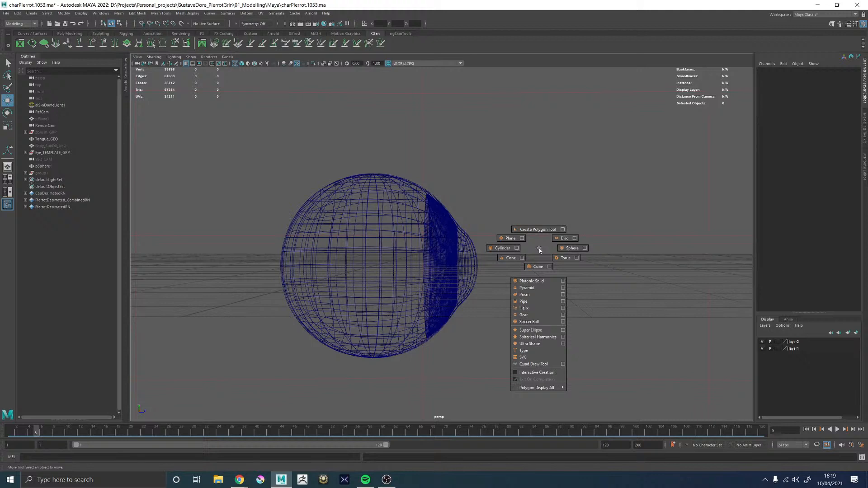
click(43, 167)
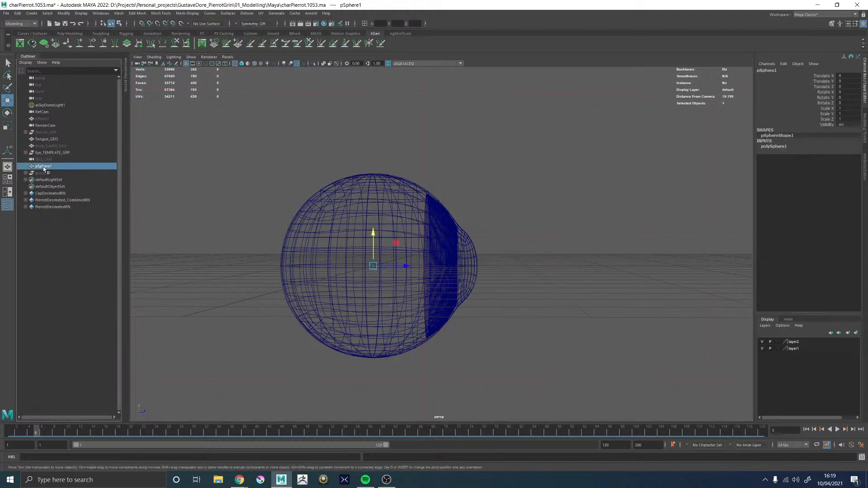
key(Delete)
Create a new polygon sphere at the template eye's centre and set its radius to 0.726
alt+drag(582, 332, 536, 267)
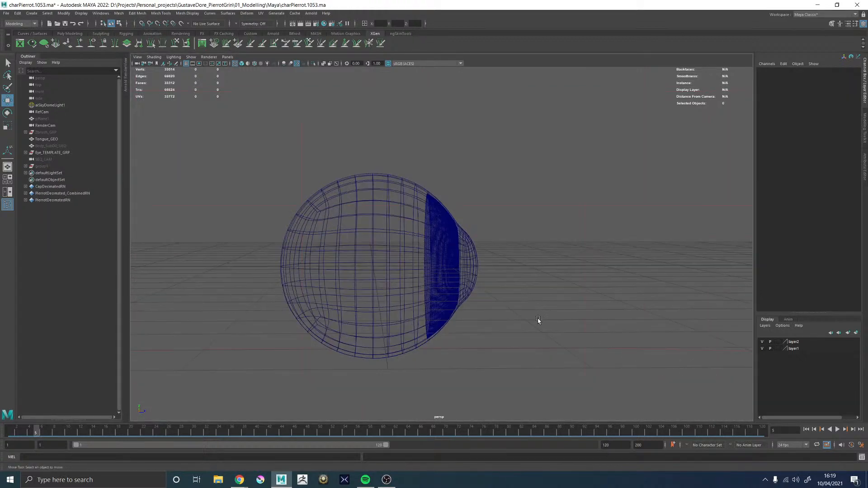
shift+right_click(535, 276)
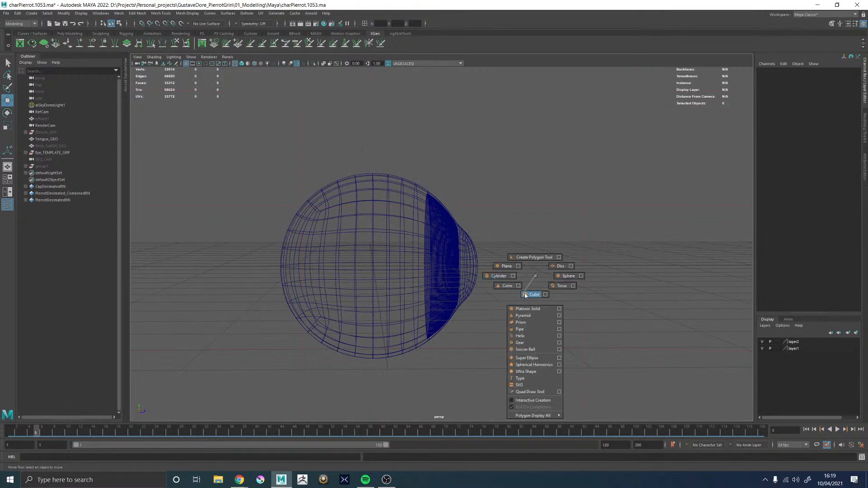
shift+right_drag(567, 285, 568, 275)
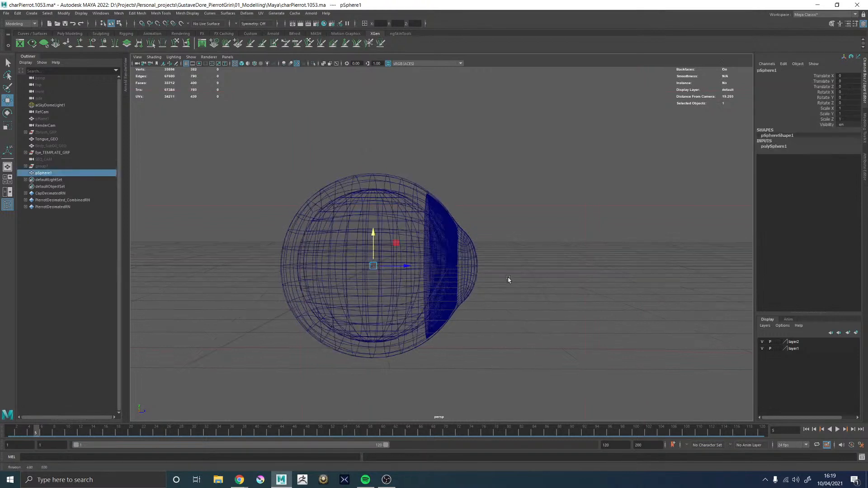
click(864, 158)
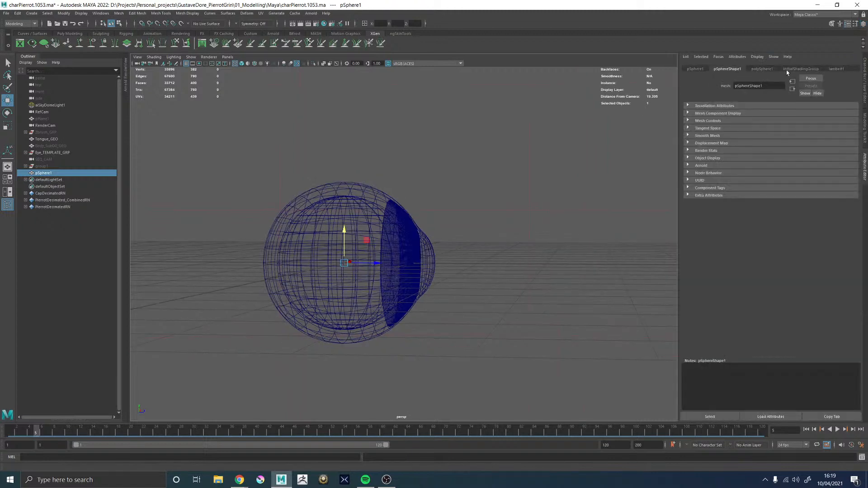
click(762, 70)
click(752, 113)
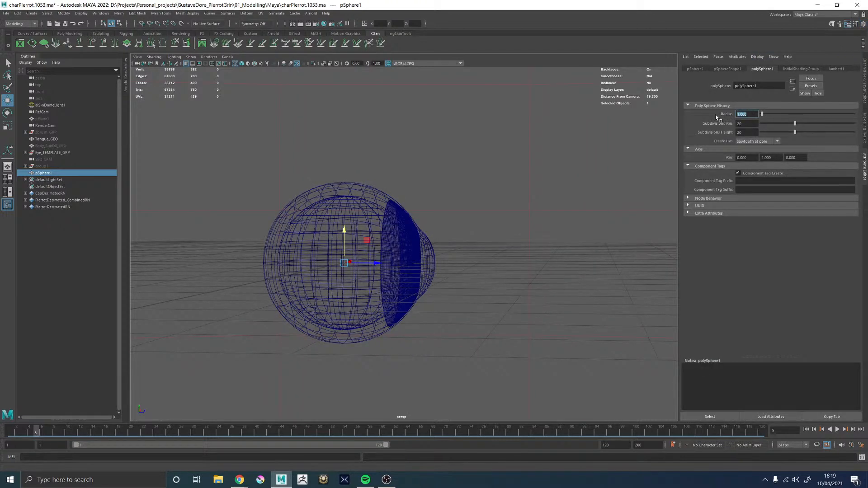
text(0.726)
key(Return)
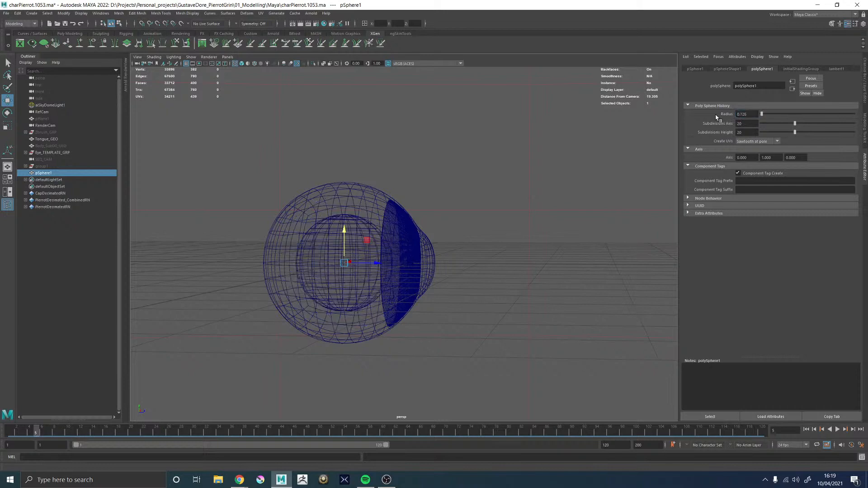
Move the sphere forward along Z until its front lines up with the cornea's front, checking the fit up close
alt+right_drag(421, 140, 430, 267)
alt+drag(430, 267, 442, 260)
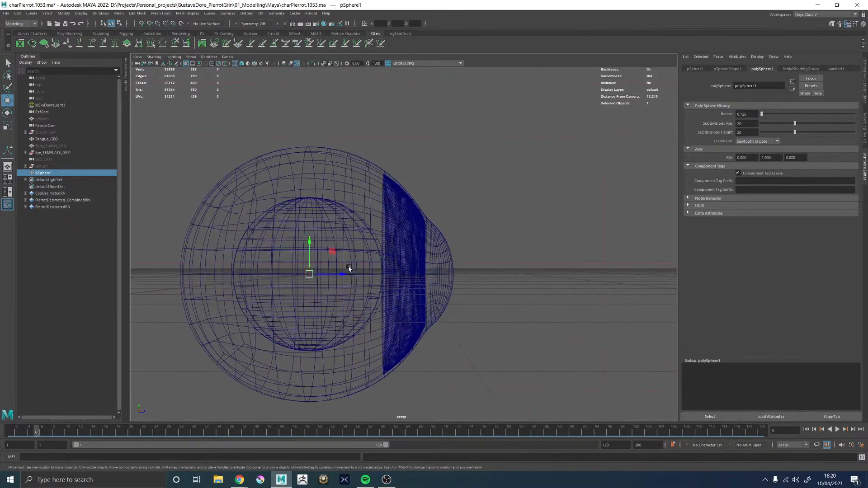
drag(347, 273, 410, 276)
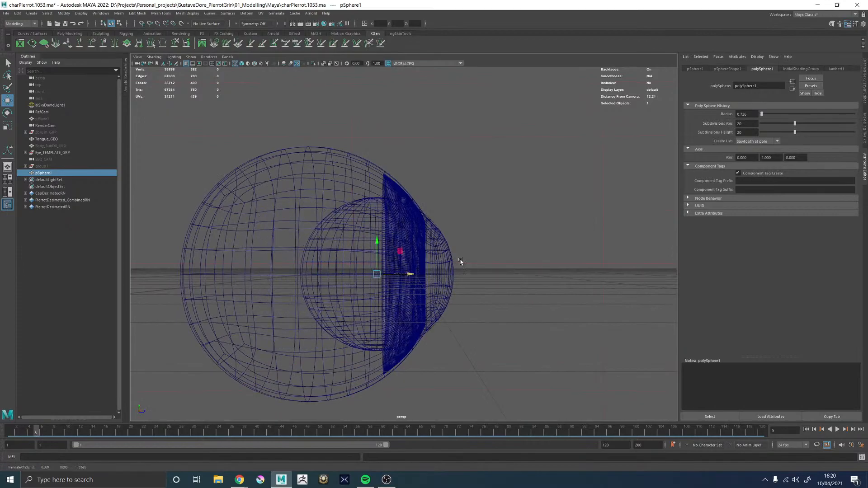
alt+right_drag(461, 261, 532, 343)
alt+drag(532, 343, 352, 325)
alt+middle_drag(422, 276, 387, 300)
alt+right_drag(397, 276, 424, 275)
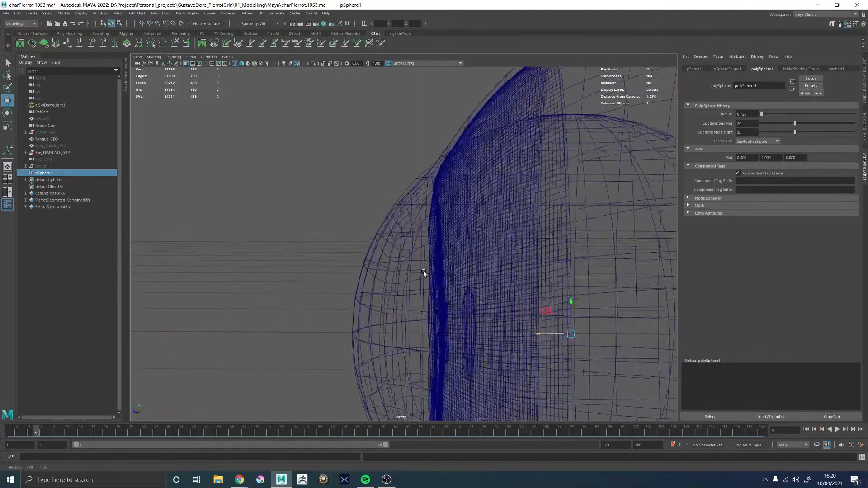
alt+drag(425, 275, 429, 272)
Select successive edge loops around the base of Eye_Cornea_GEO's bulge to examine where its curvature departs from the sphere
click(354, 190)
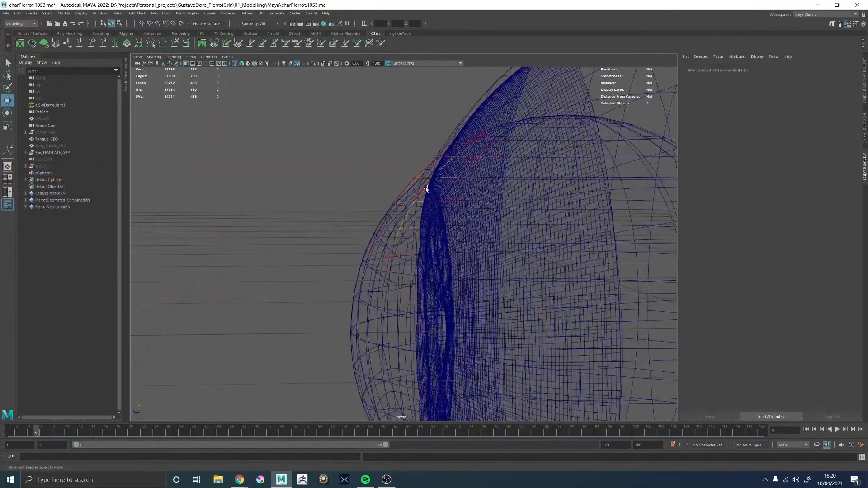
click(413, 189)
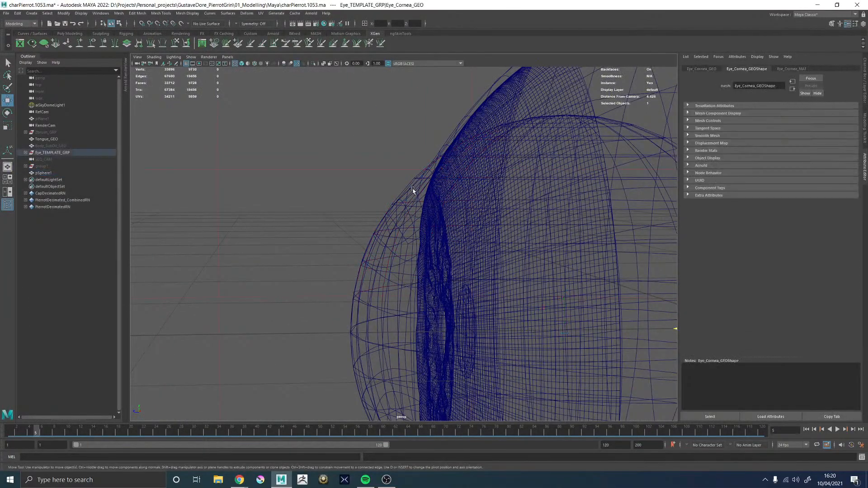
double_click(404, 184)
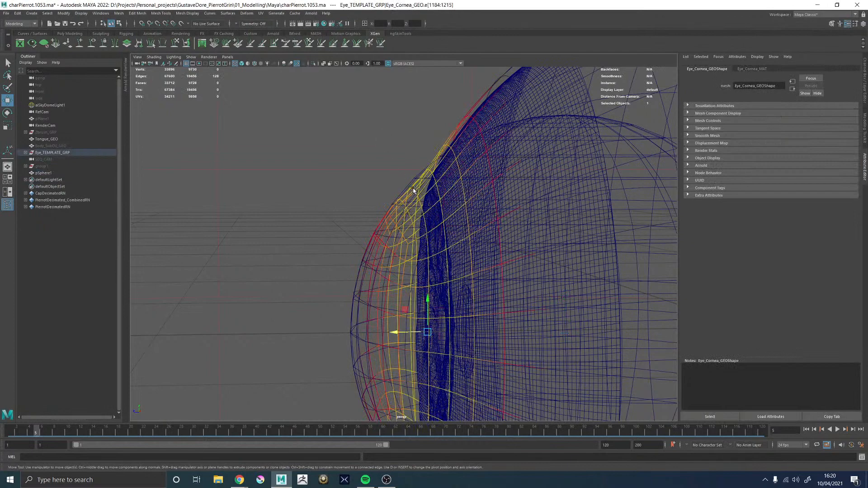
double_click(410, 187)
alt+drag(374, 202, 353, 204)
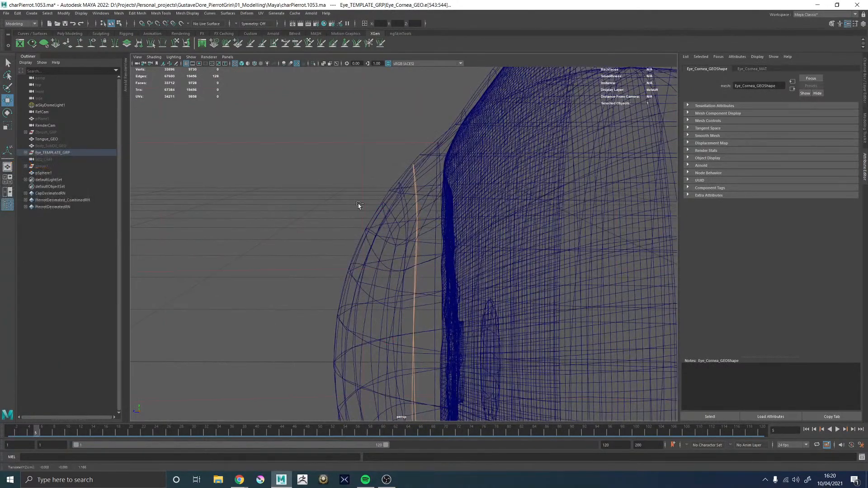
double_click(402, 205)
alt+drag(403, 204, 378, 194)
key(w)
double_click(407, 179)
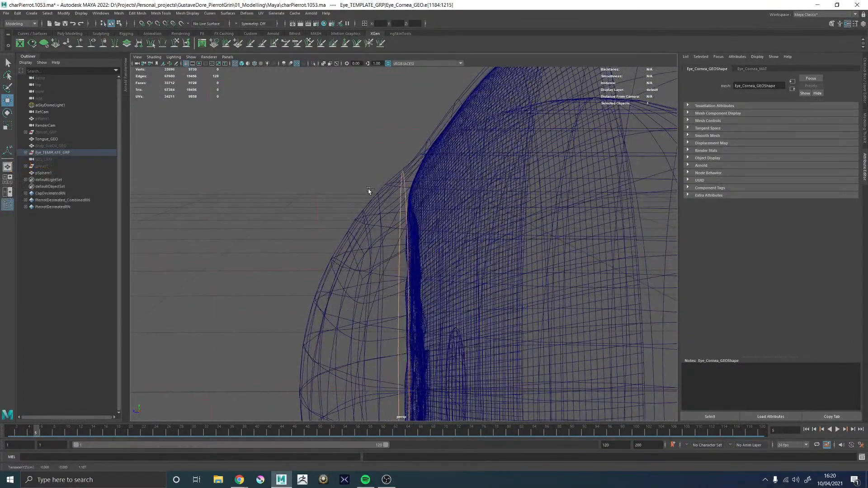
Select pSphere1, inspect its fit against the cornea from several angles, and switch to Chrome to recheck the Scale Model of Human Eye radii
alt+right_drag(553, 200, 441, 219)
alt+drag(440, 220, 449, 221)
alt+middle_drag(349, 251, 361, 204)
alt+right_drag(361, 205, 337, 234)
click(159, 182)
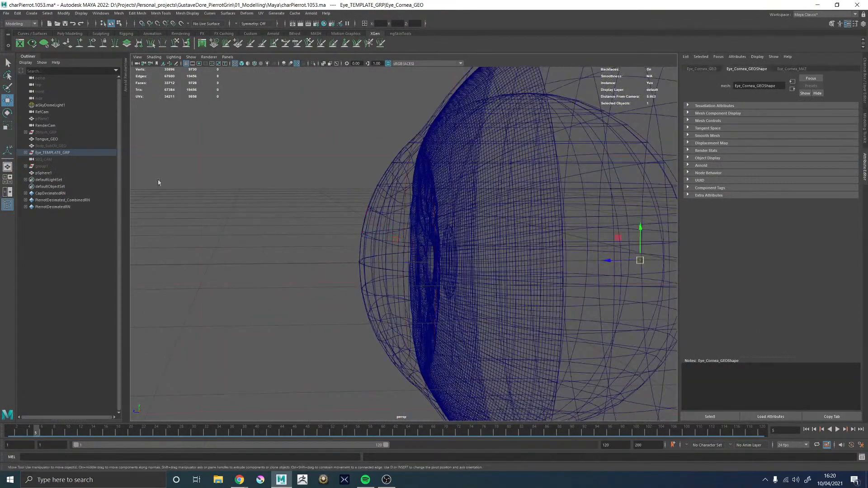
click(44, 173)
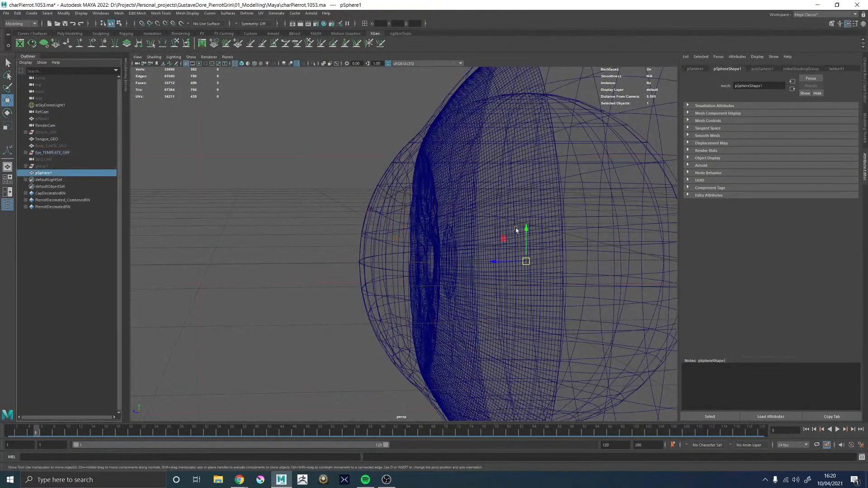
alt+drag(515, 233, 355, 232)
alt+right_drag(355, 233, 401, 230)
alt+drag(400, 230, 544, 242)
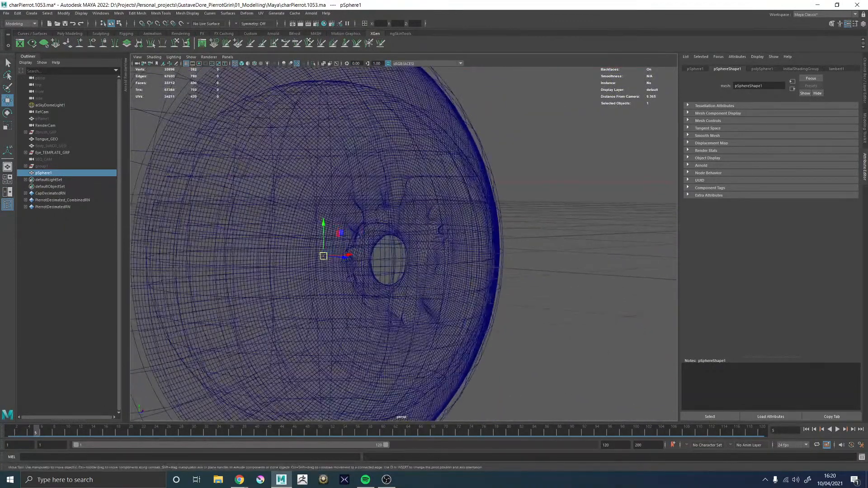
key(alt+Tab)
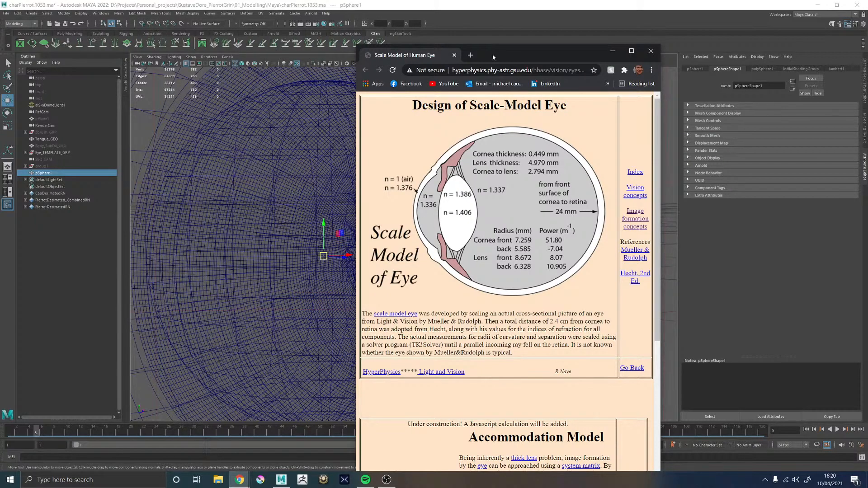
Return to Maya and rename pSphere1 to outer_Cornea_Radius
drag(493, 57, 867, 57)
alt+drag(359, 200, 387, 207)
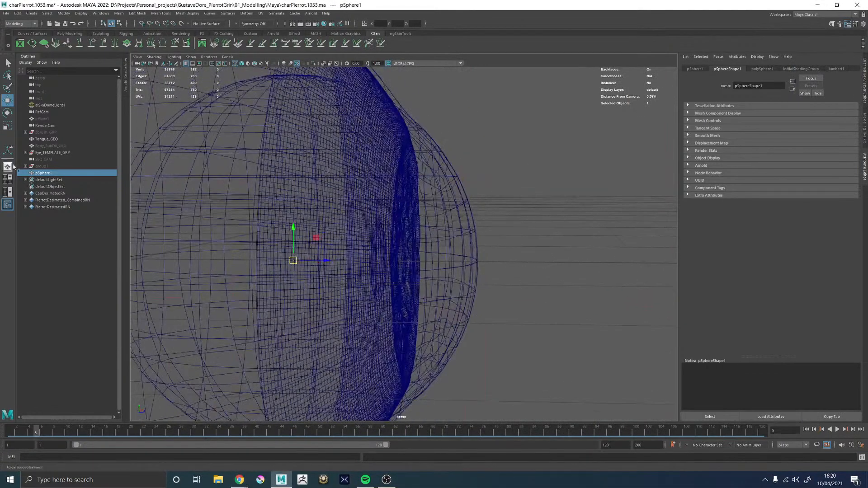
double_click(43, 173)
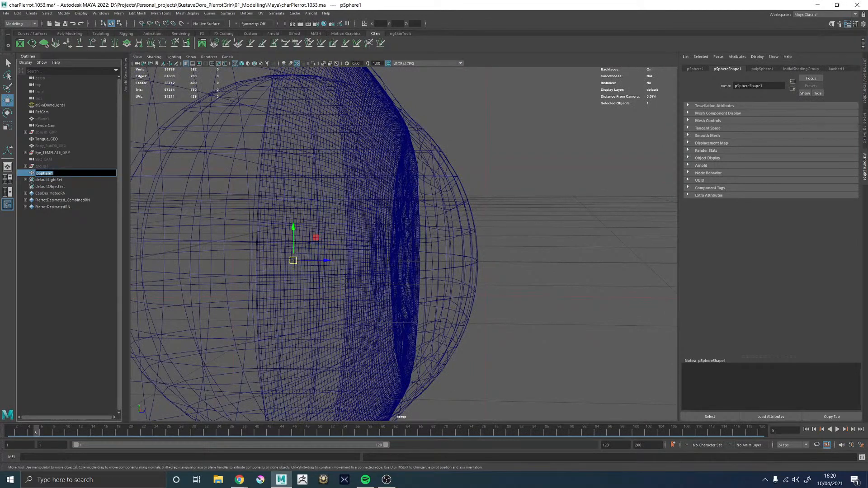
text(outer_Cornea_Radius)
key(Return)
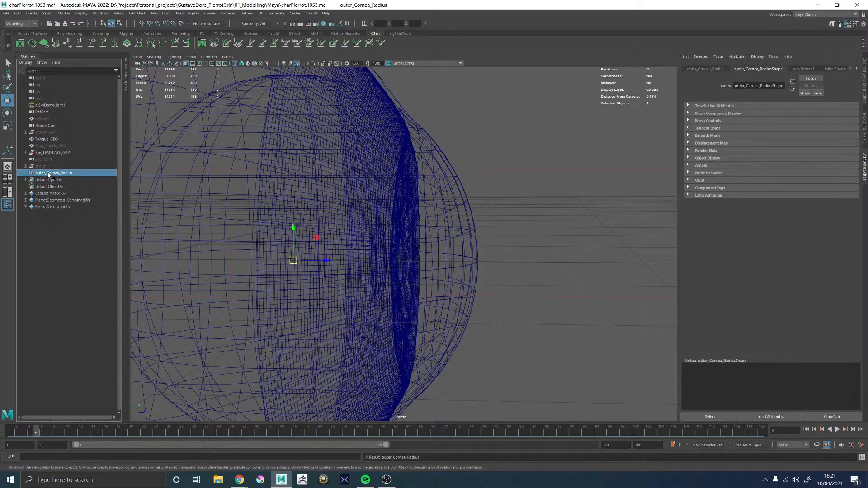
Duplicate outer_Cornea_Radius and rename the copy to Inner_Cornea_Radius1
key(ctrl+d)
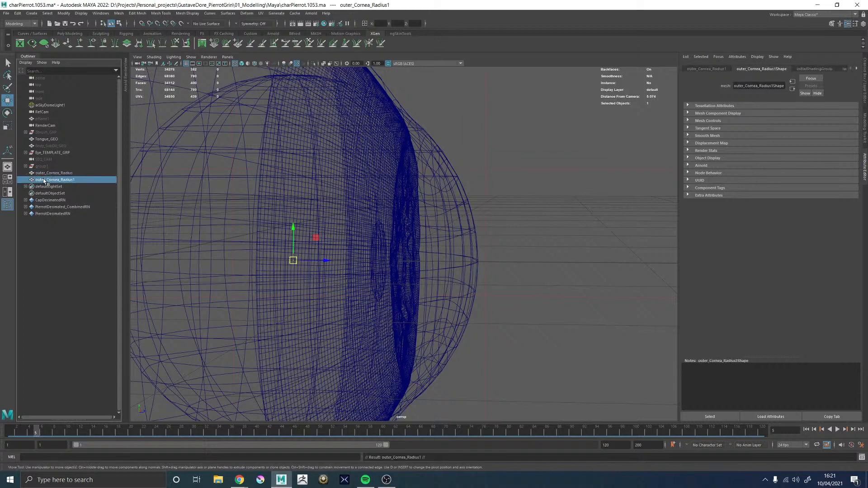
double_click(45, 180)
drag(47, 180, 30, 182)
text(inner)
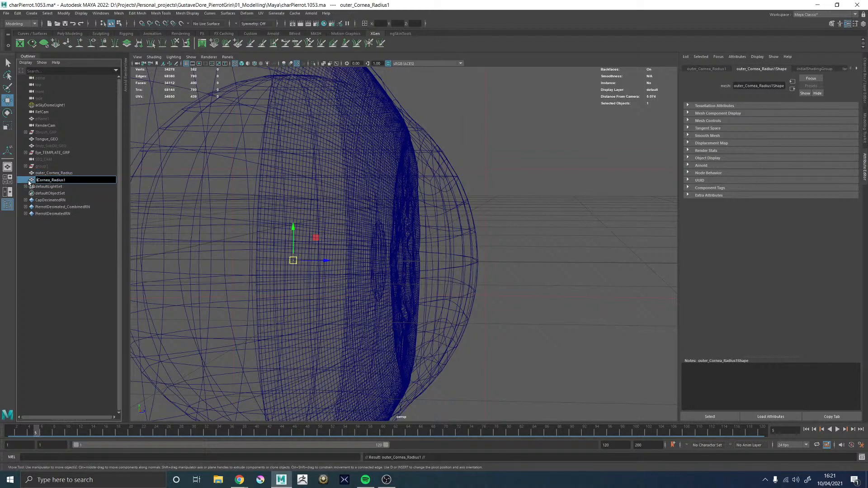
key(Return)
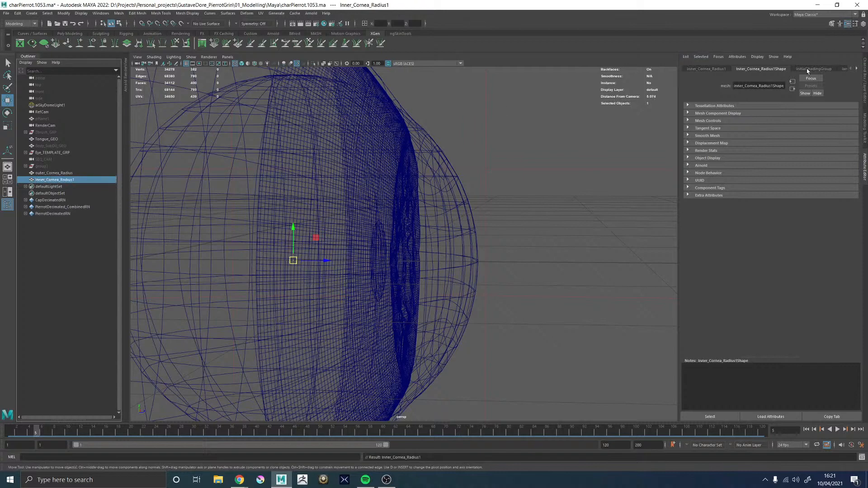
double_click(53, 181)
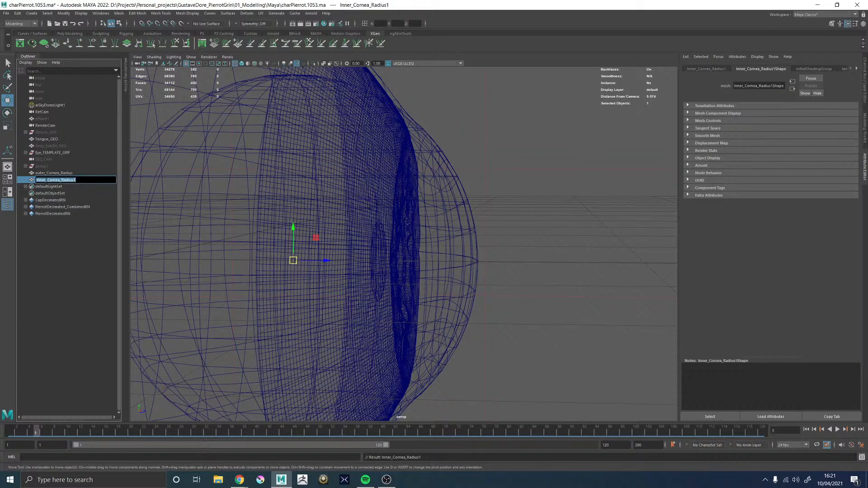
double_click(55, 174)
click(82, 180)
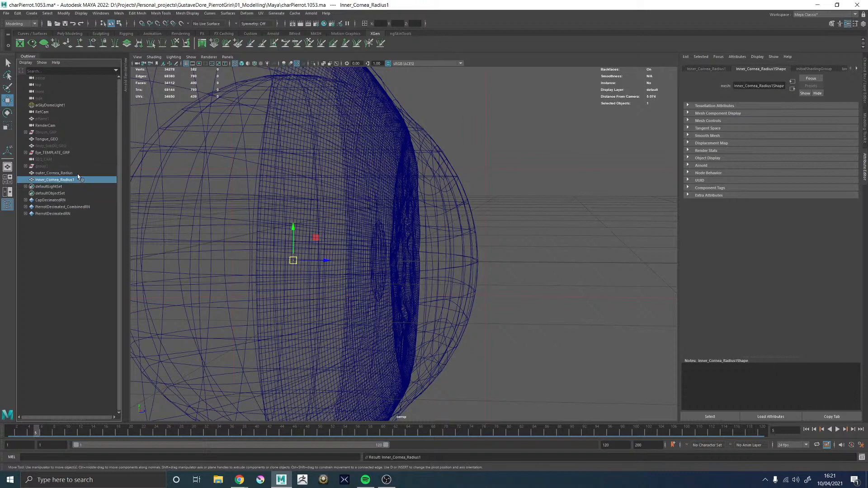
Set the radius of outer_Cornea_Radius to 0.558 in its poly sphere history
click(75, 173)
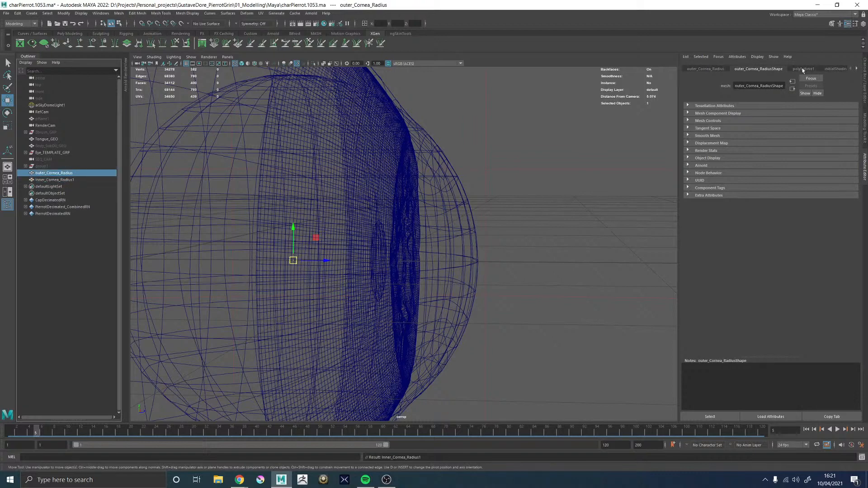
click(802, 68)
click(752, 113)
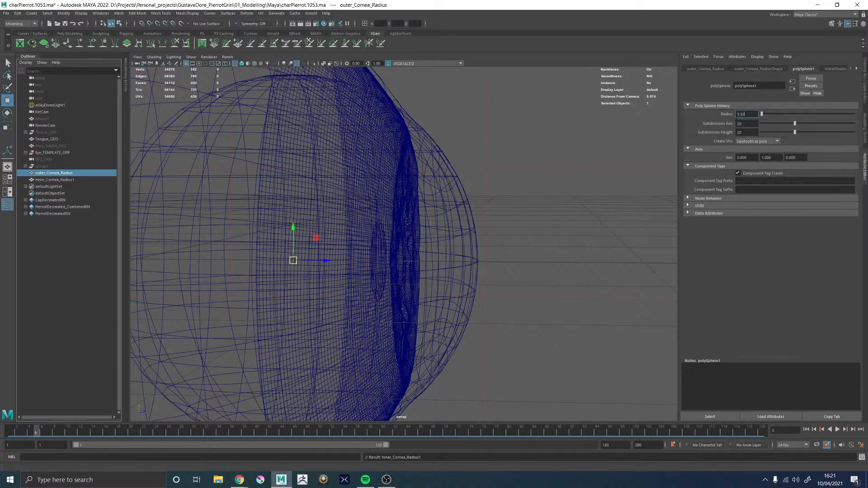
key(Return)
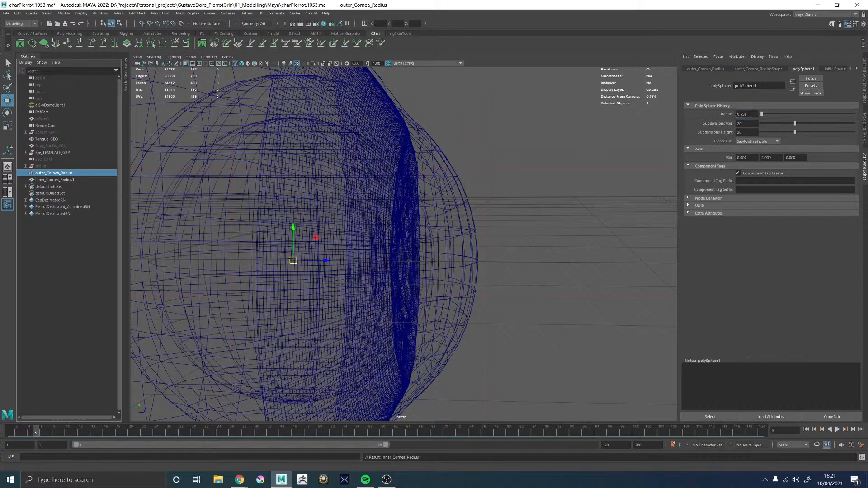
Move outer_Cornea_Radius forward along Z so its front sits just behind the larger sphere's front
alt+drag(454, 231, 467, 228)
alt+right_drag(468, 228, 370, 228)
alt+drag(371, 228, 367, 215)
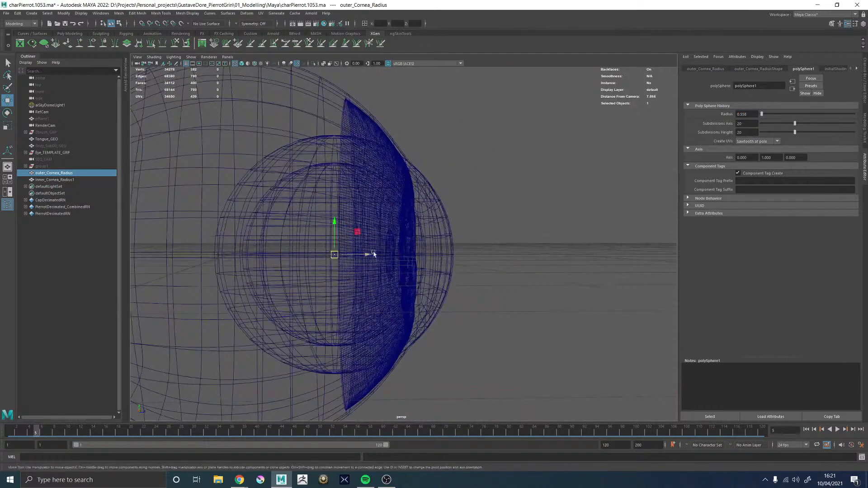
drag(367, 254, 398, 264)
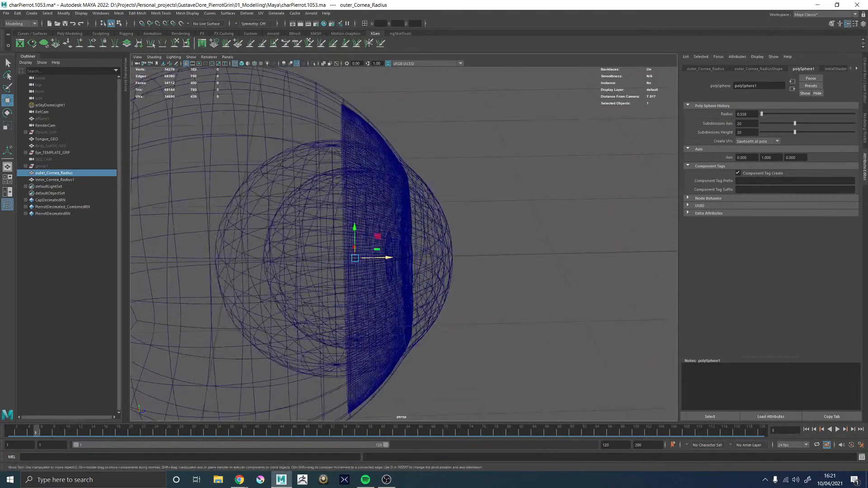
Recheck the cornea thickness on the Chrome eye reference, then return to Maya and create a polygon cube inside the template eye
drag(867, 48, 693, 39)
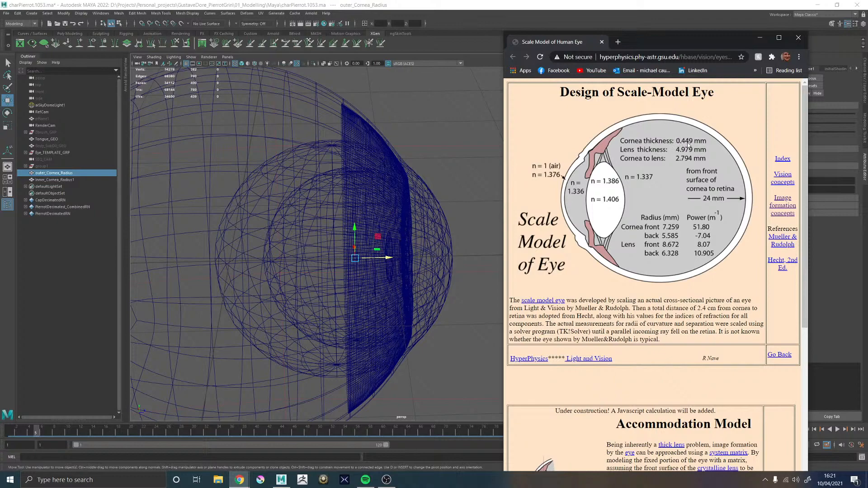
drag(660, 50, 867, 50)
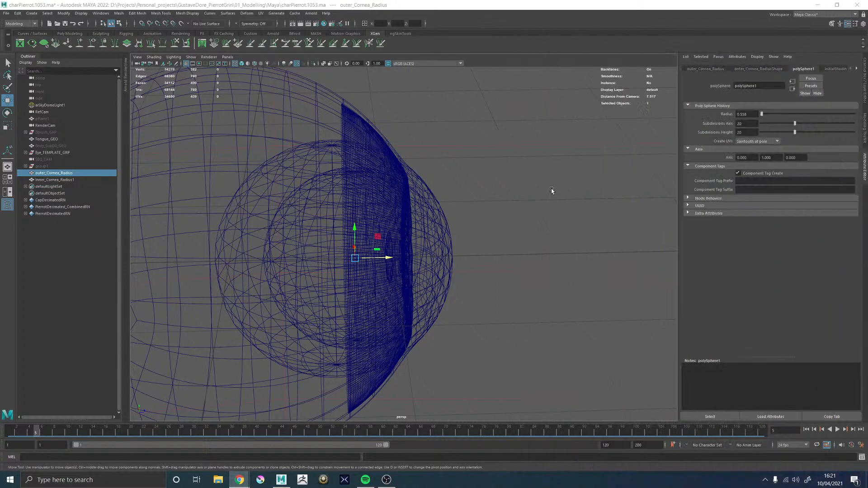
alt+drag(552, 191, 509, 230)
click(544, 188)
shift+right_drag(503, 212, 493, 234)
alt+drag(494, 234, 447, 250)
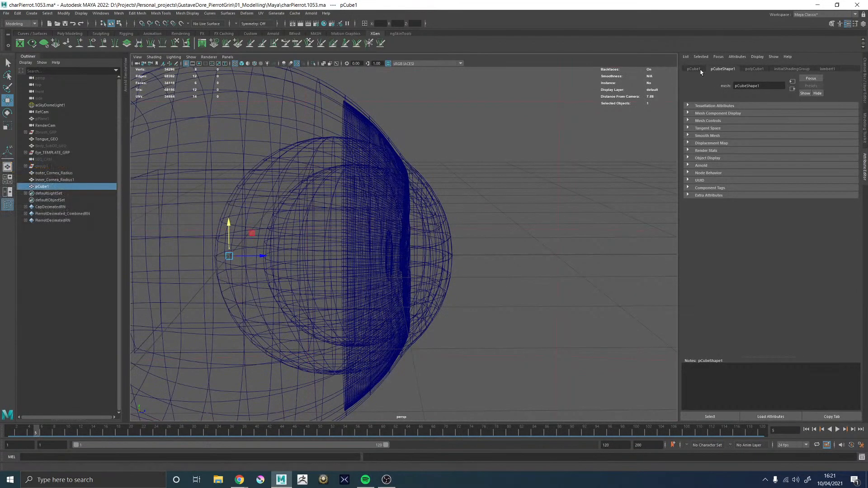
Set the cube's width, height and depth to 0.045 to match the cornea thickness
click(753, 69)
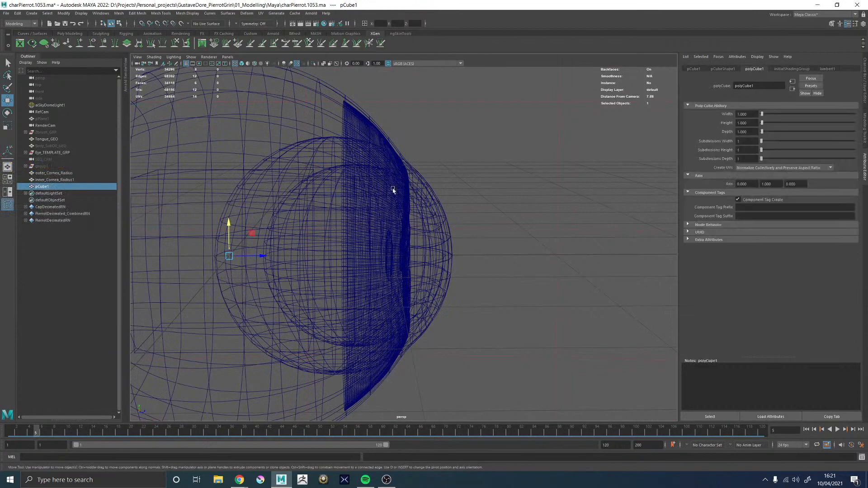
alt+middle_drag(350, 201, 501, 187)
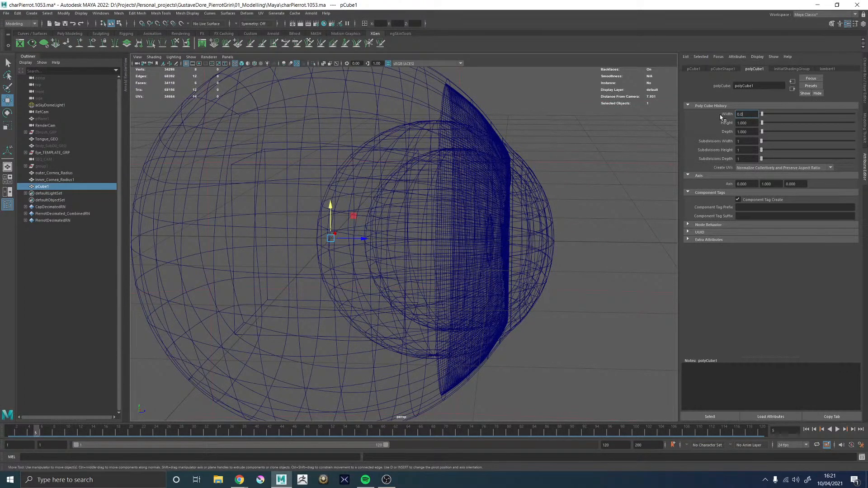
key(Return)
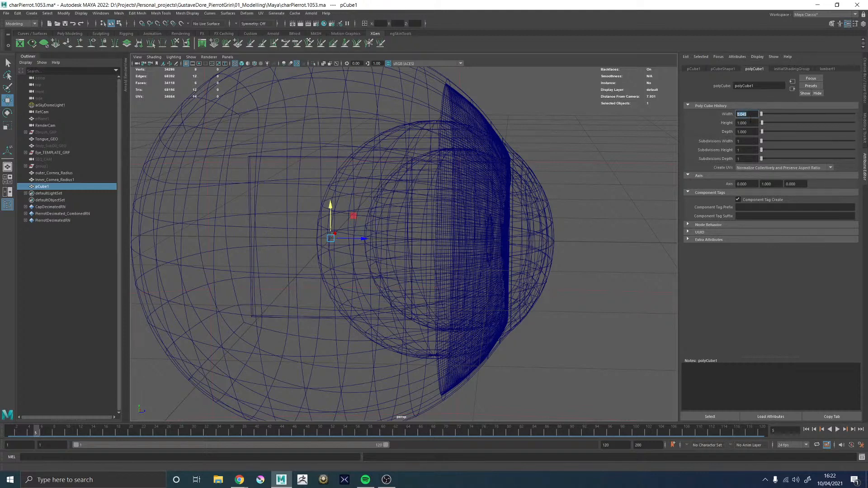
key(Tab)
key(Return)
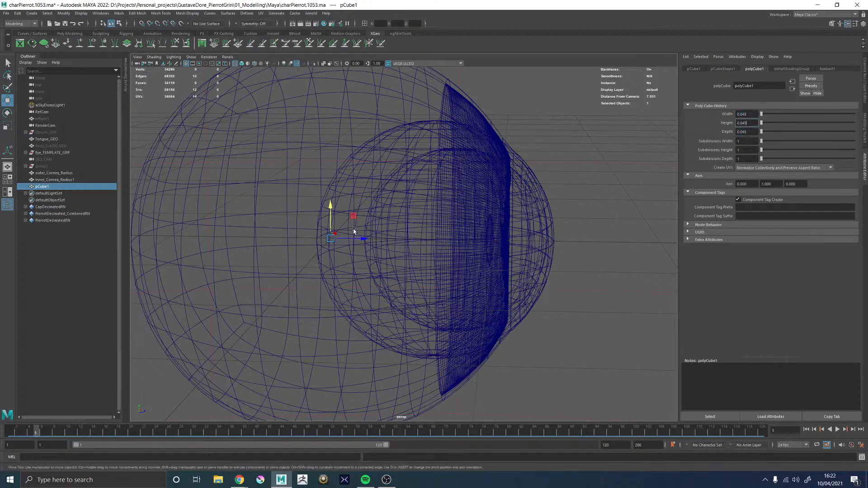
Move the cube forward along Z until its front face lines up with the cornea's front surface
alt+drag(355, 234, 570, 238)
alt+middle_drag(524, 232, 416, 243)
alt+right_drag(416, 243, 531, 302)
alt+drag(530, 302, 500, 256)
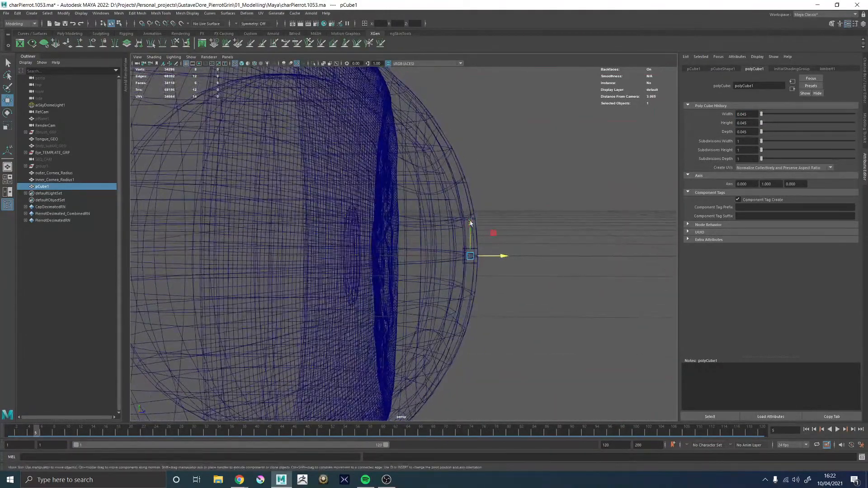
drag(470, 226, 455, 230)
key(ctrl+s)
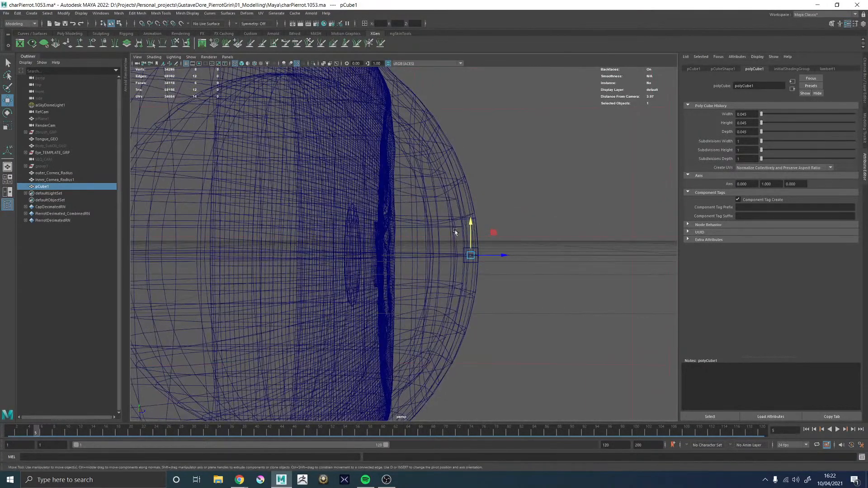
Adjust outer_Cornea_Radius along Z so its front meets the cube's back face, checking the gap between both spheres around the cornea
click(54, 173)
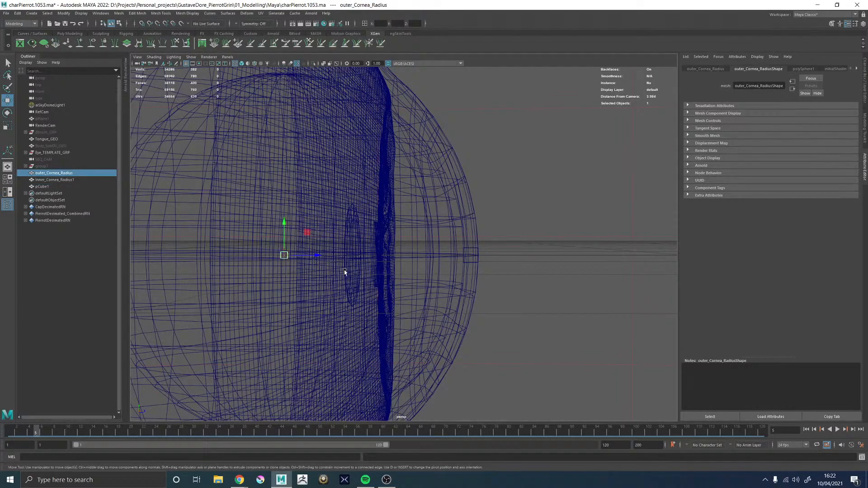
drag(318, 256, 316, 256)
alt+drag(461, 258, 470, 294)
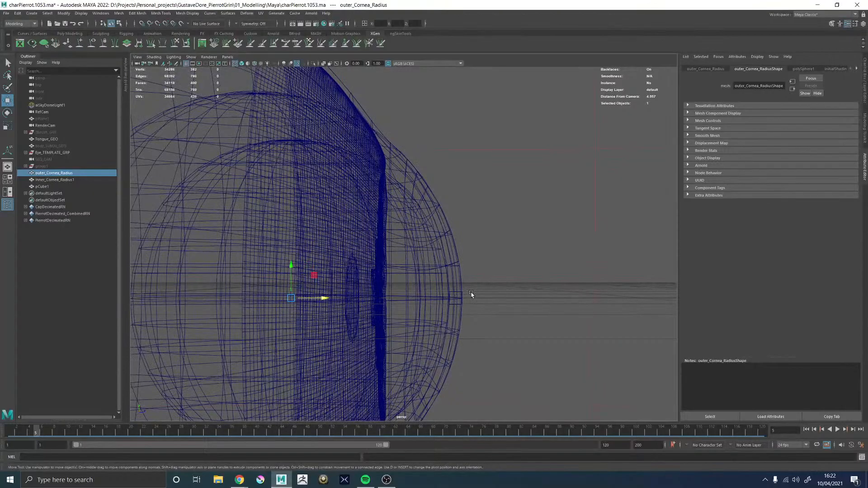
alt+drag(450, 240, 488, 235)
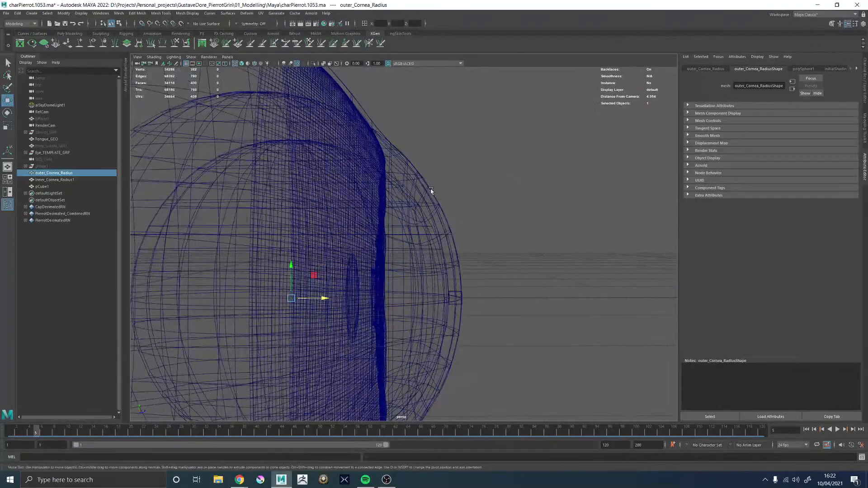
mouse_move(431, 191)
alt+mouse_down()
mouse_move(373, 191)
mouse_move(428, 190)
alt+mouse_up()
alt+right_drag(428, 191, 512, 285)
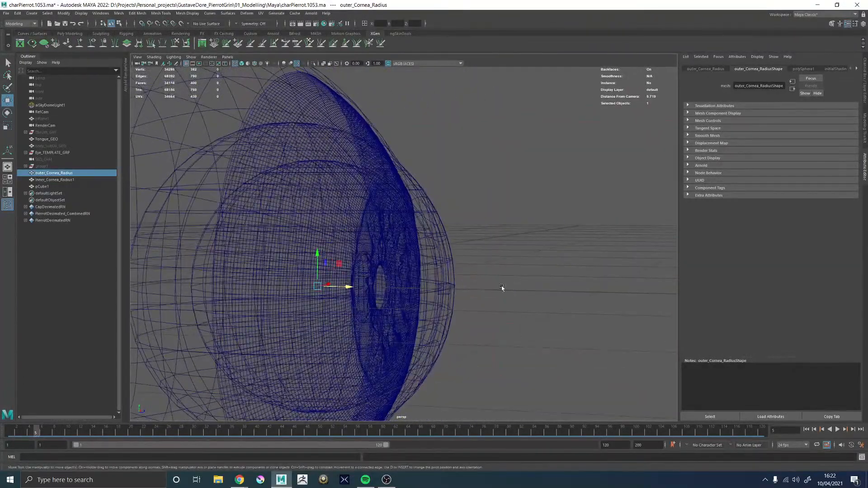
alt+drag(501, 286, 316, 286)
Duplicate Eye_Cornea_GEO inside Eye_TEMPLATE_GRP and rename the copy to Eye_Cornea_Inner_GEO
click(541, 101)
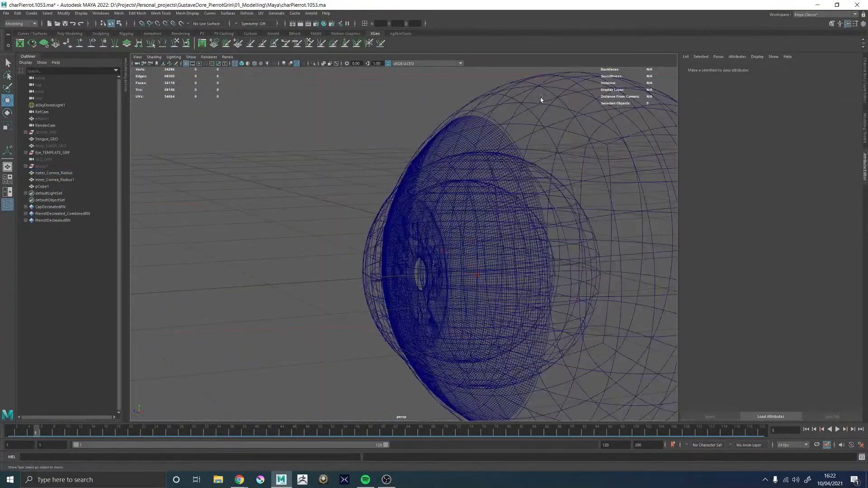
click(553, 93)
click(25, 153)
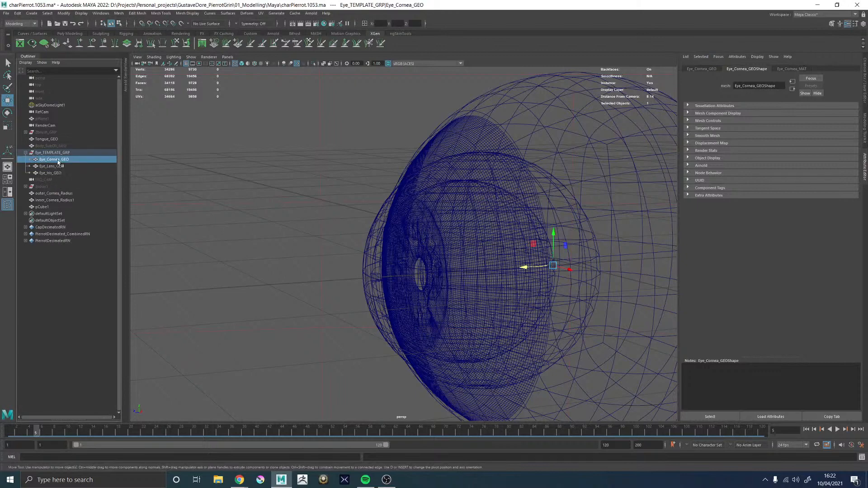
key(ctrl+d)
double_click(63, 180)
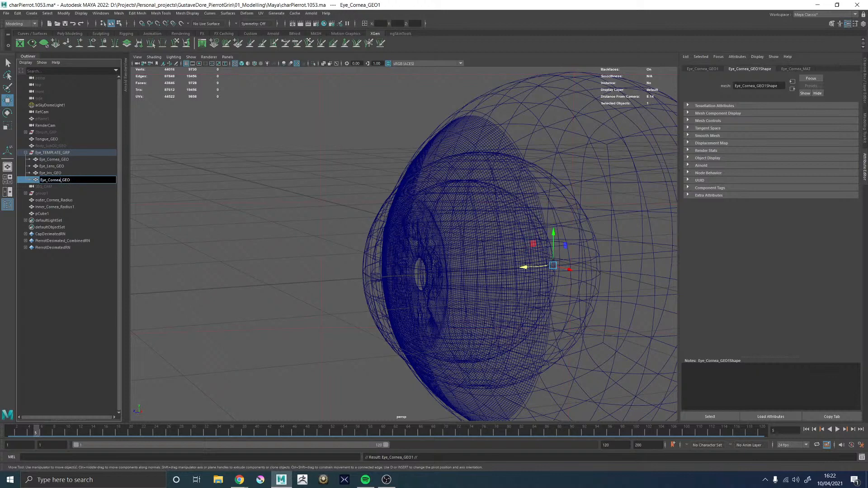
key(Return)
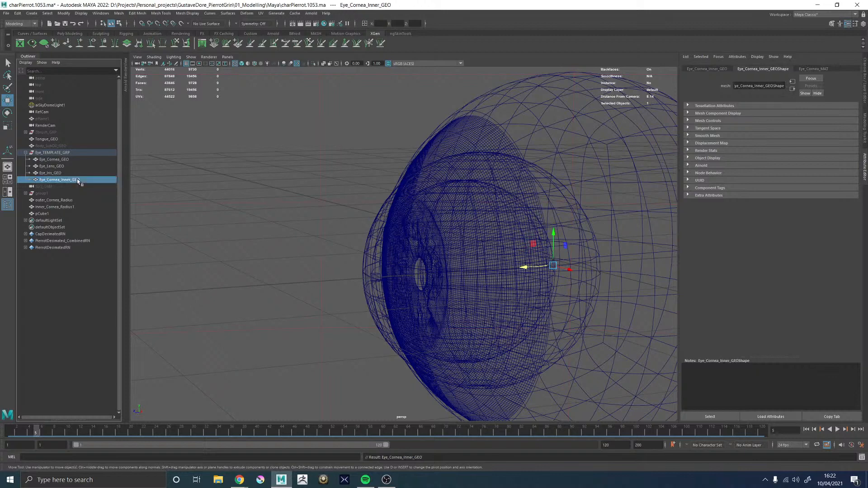
Try scaling Eye_Cornea_Inner_GEO down uniformly to about 0.956, then undo the scale
alt+drag(479, 227, 509, 268)
key(r)
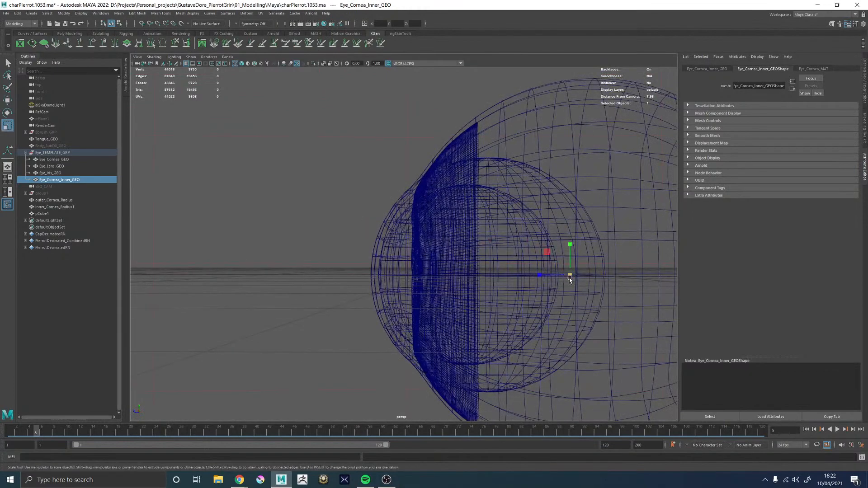
drag(569, 277, 556, 276)
key(ctrl+z)
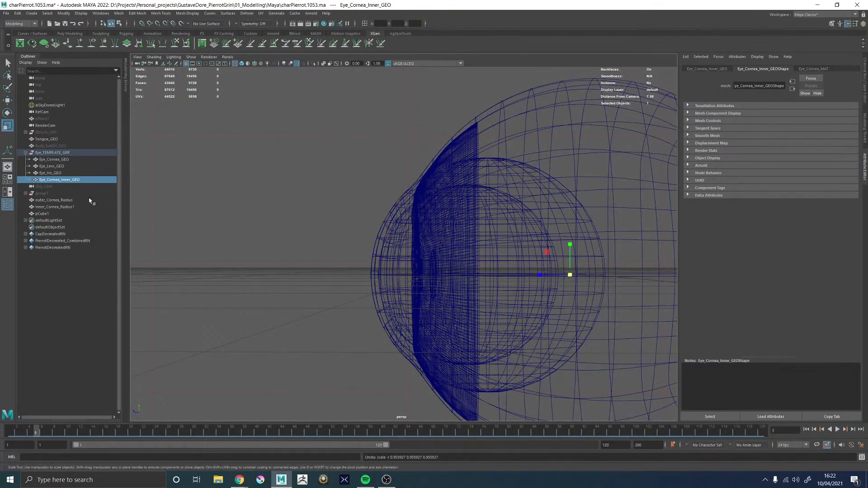
Isolate Eye_Cornea_Inner_GEO together with outer_Cornea_Radius in the viewport and select only the inner cornea mesh
ctrl+click(62, 200)
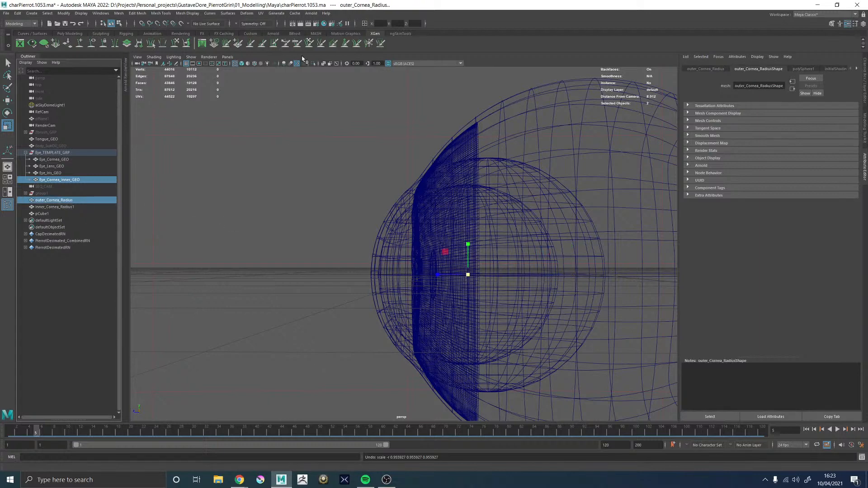
click(313, 64)
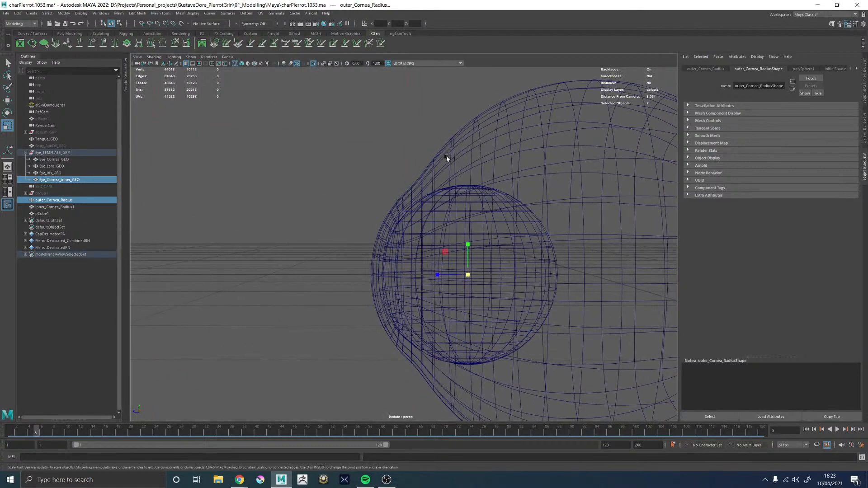
click(429, 163)
alt+drag(413, 163, 380, 164)
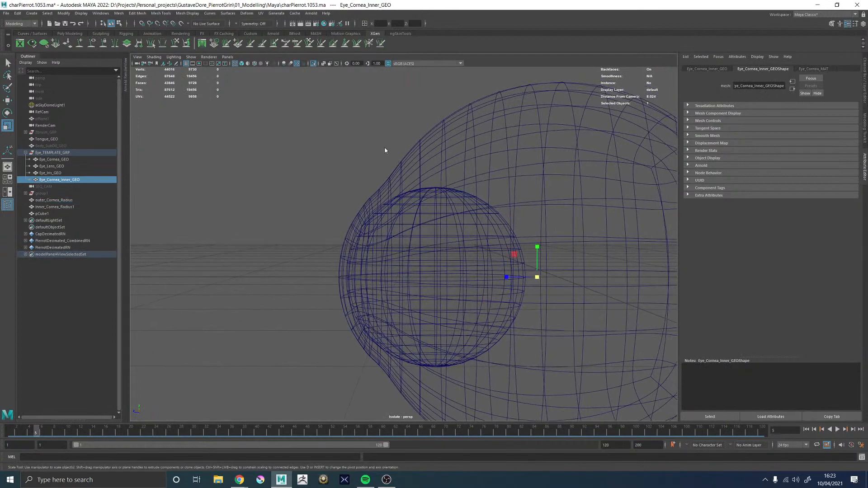
Select all faces of Eye_Cornea_Inner_GEO and move them inward along their normals, checking the front against the outer_Cornea_Radius sphere
right_drag(384, 148, 385, 159)
double_click(408, 163)
key(w)
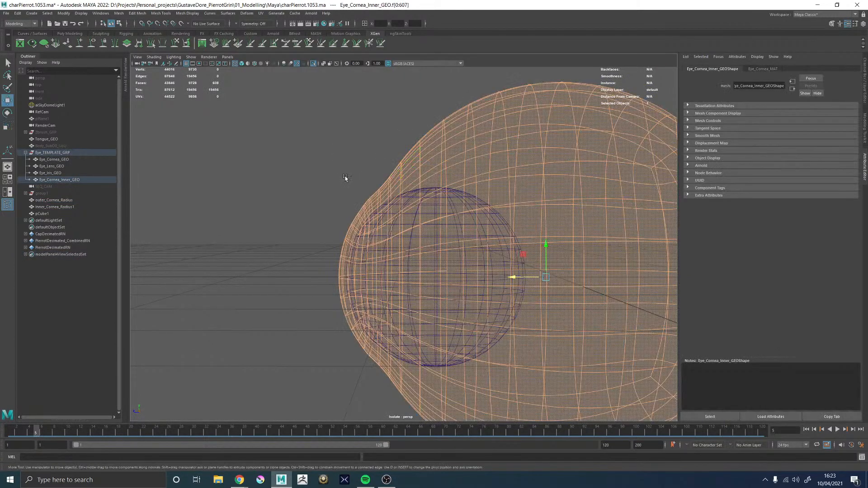
ctrl+middle_drag(345, 178, 331, 182)
alt+drag(331, 181, 331, 196)
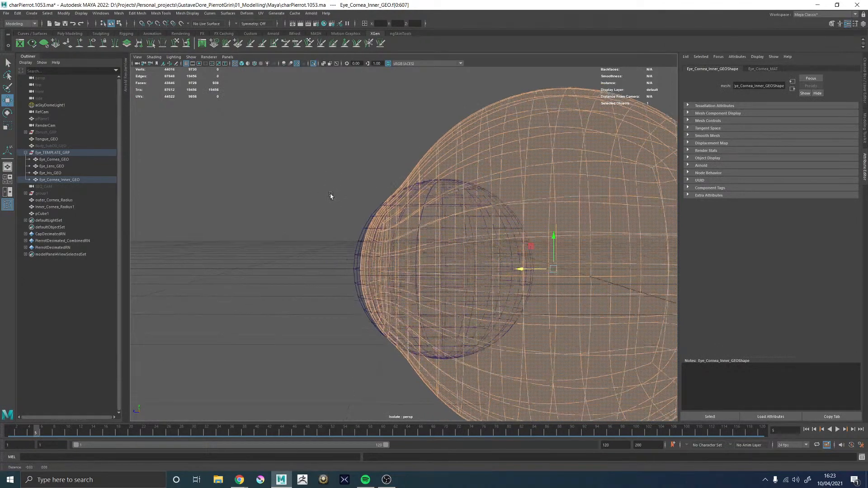
alt+right_drag(332, 196, 379, 246)
alt+drag(354, 235, 468, 226)
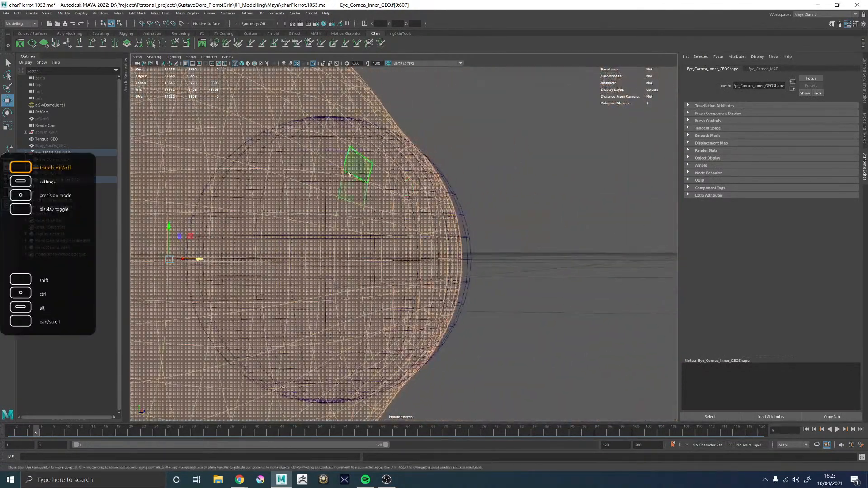
Return to object mode in shaded display and make outer_Cornea_Radius the live surface
click(443, 115)
mouse_move(425, 169)
alt+mouse_down()
mouse_move(443, 174)
mouse_move(407, 139)
mouse_move(463, 180)
mouse_move(416, 170)
mouse_move(460, 174)
mouse_move(440, 206)
alt+mouse_up()
click(389, 120)
key(5)
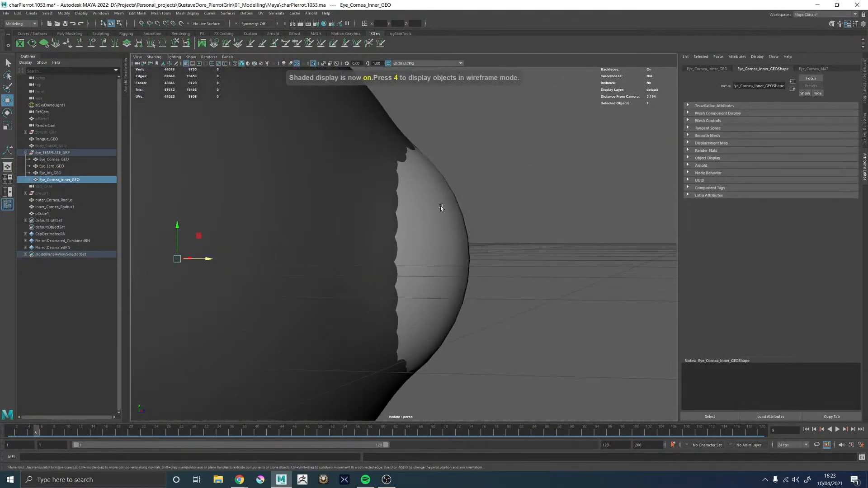
click(440, 206)
alt+right_drag(523, 226, 208, 59)
mouse_move(417, 245)
alt+mouse_down()
mouse_move(451, 246)
mouse_move(418, 242)
alt+mouse_up()
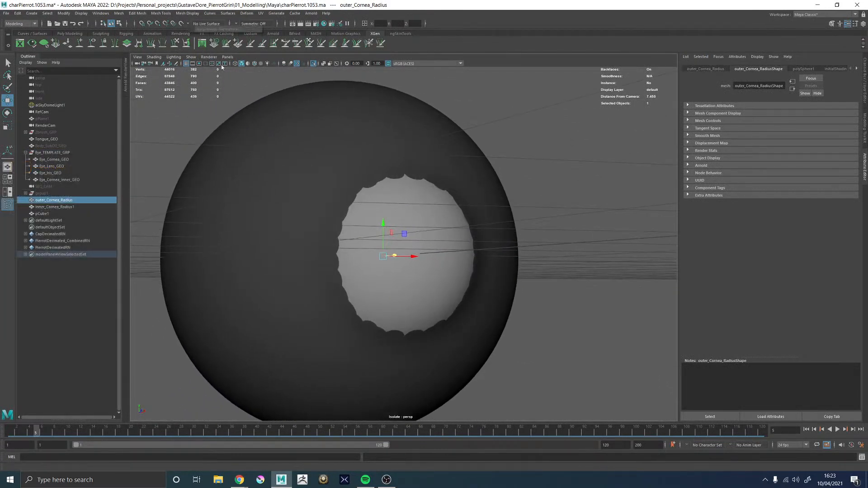
click(335, 192)
alt+drag(390, 212, 447, 220)
click(427, 227)
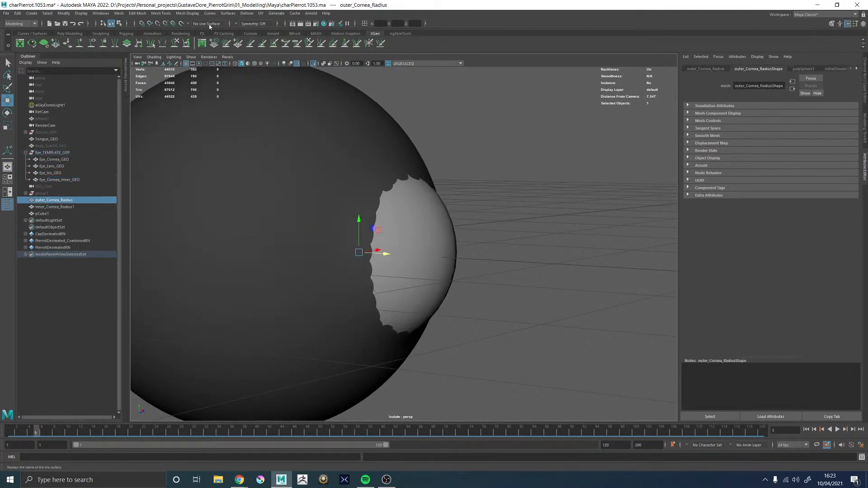
click(182, 23)
Switch the viewport back to wireframe display and enable selection highlighting
click(311, 145)
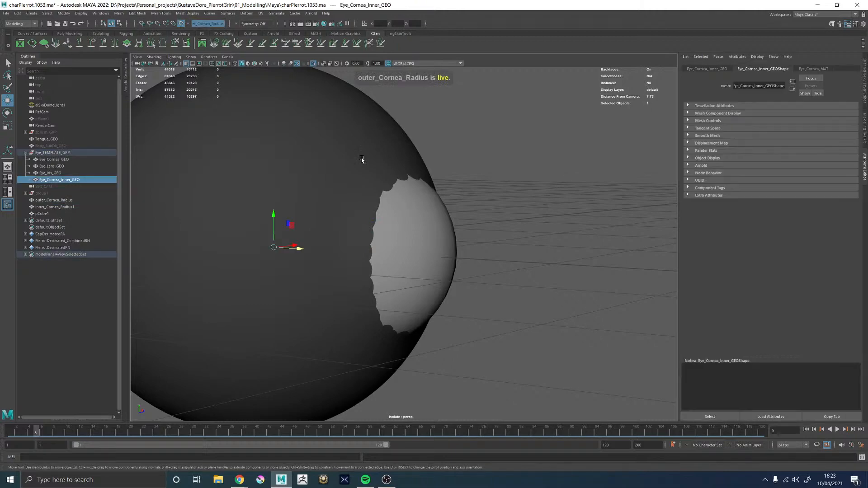
alt+drag(425, 179, 451, 174)
right_drag(482, 172, 455, 179)
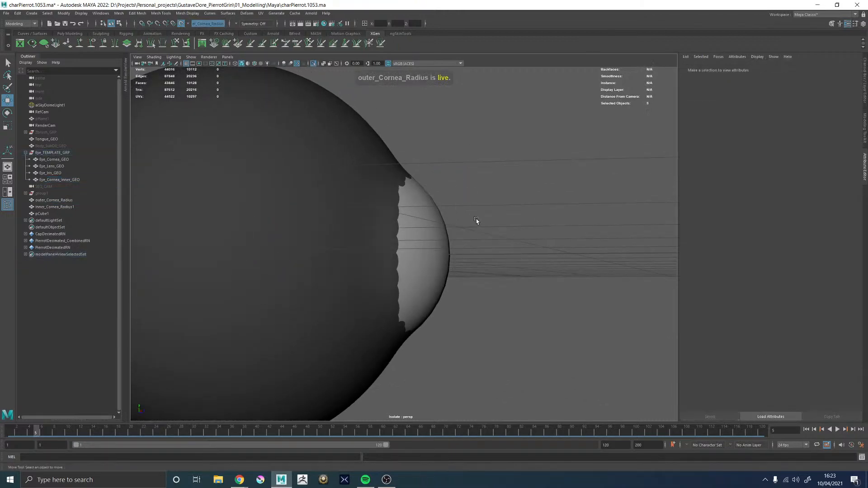
key(4)
alt+drag(468, 242, 391, 247)
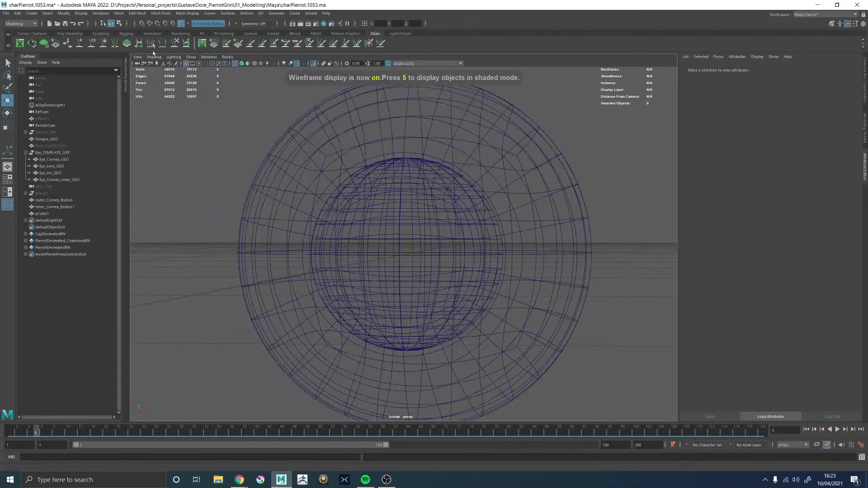
click(191, 57)
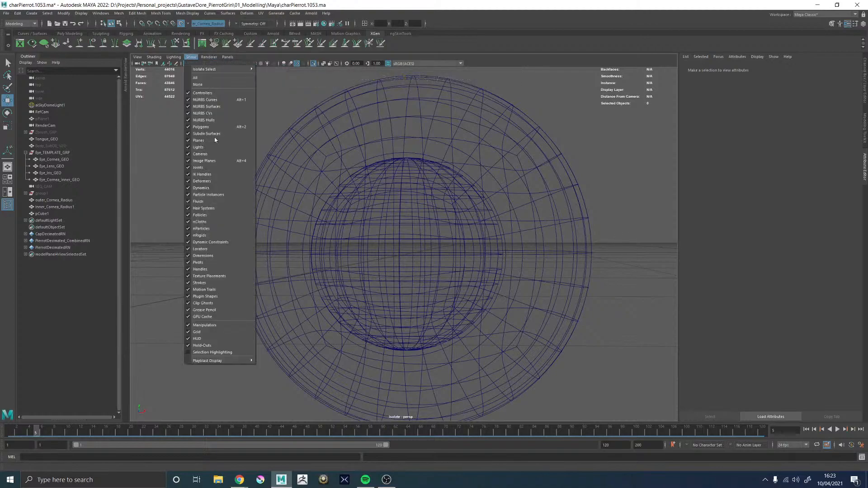
click(221, 352)
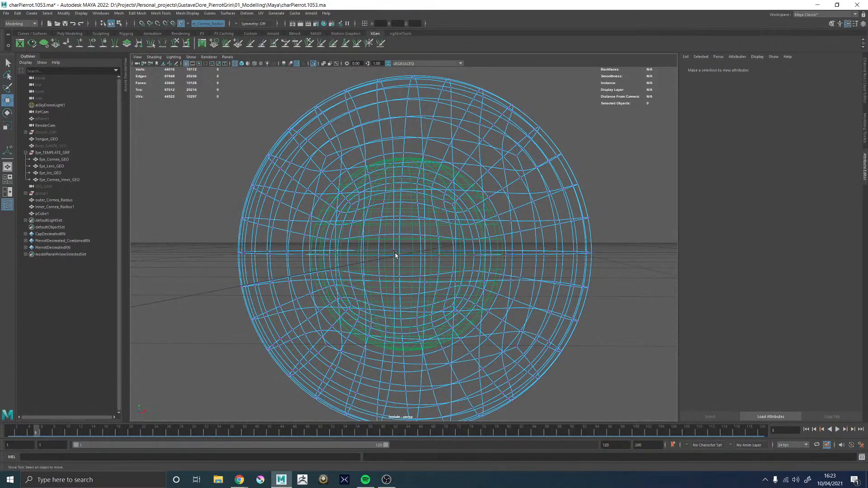
Soft-select the centre front vertex of Eye_Cornea_Inner_GEO, move it forward onto the live sphere, and turn off the mesh's smooth preview
alt+drag(395, 254, 432, 266)
click(406, 262)
key(b)
middle_drag(433, 265, 523, 283)
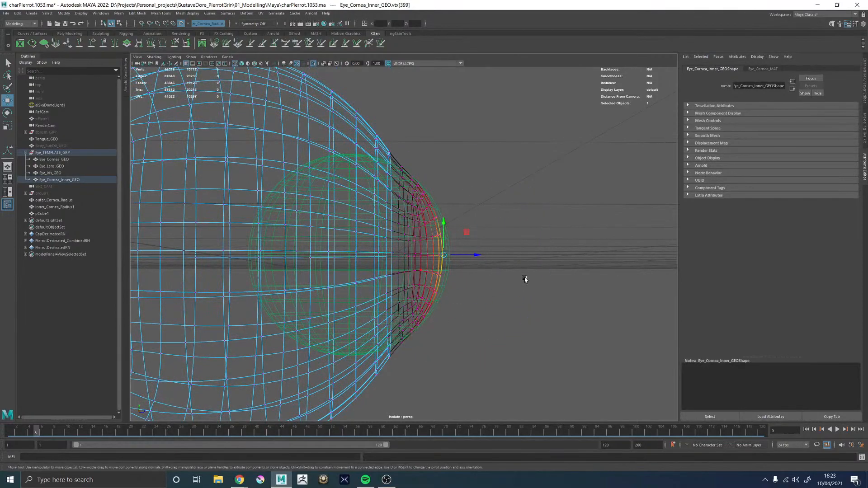
drag(481, 255, 350, 281)
alt+middle_drag(361, 260, 383, 252)
alt+right_drag(355, 252, 461, 327)
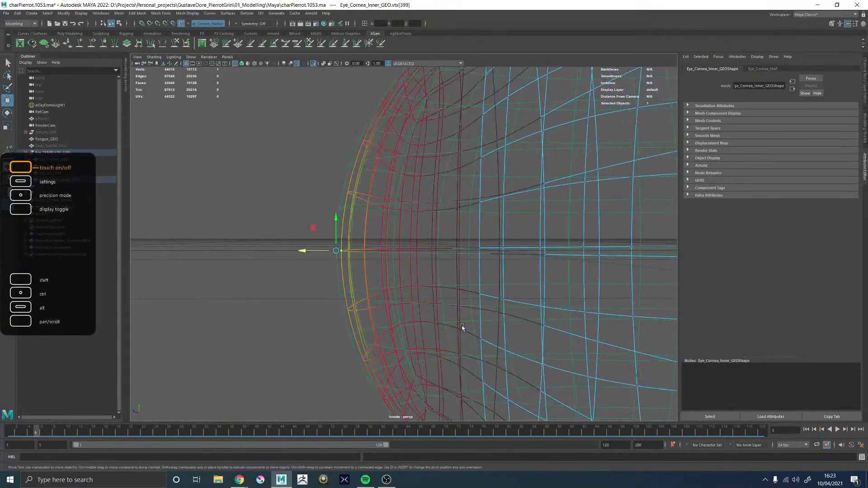
alt+drag(462, 327, 462, 350)
key(1)
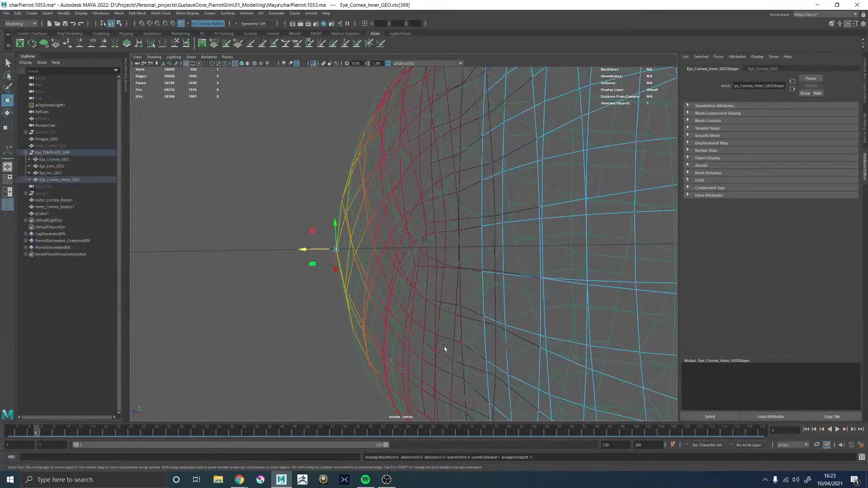
Return Eye_Cornea_Inner_GEO to object mode, deselect it, and disable the live surface
alt+right_drag(444, 348, 224, 305)
right_drag(422, 261, 500, 155)
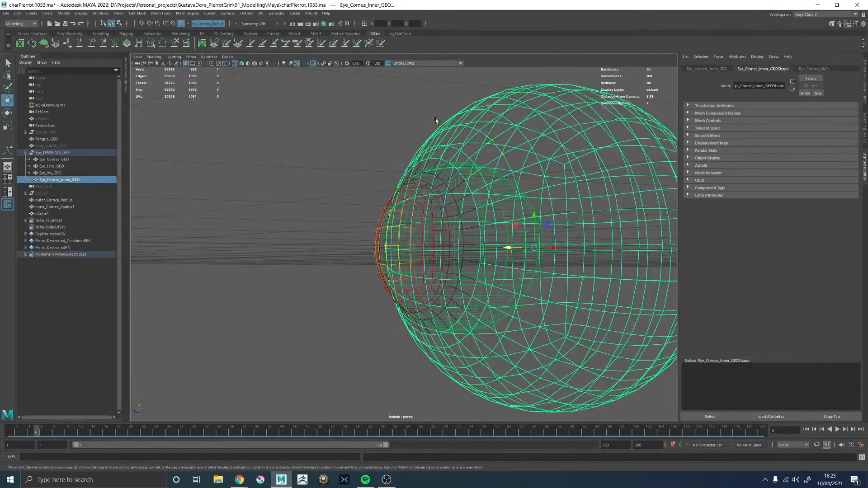
click(434, 122)
click(422, 166)
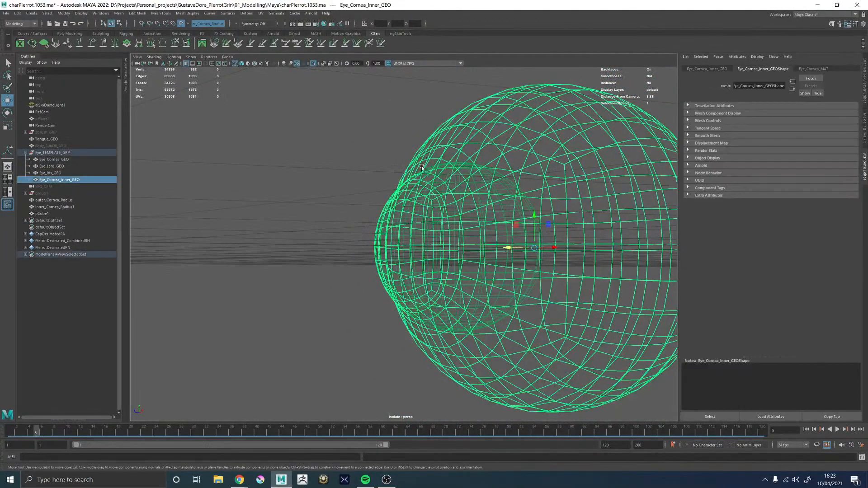
click(343, 200)
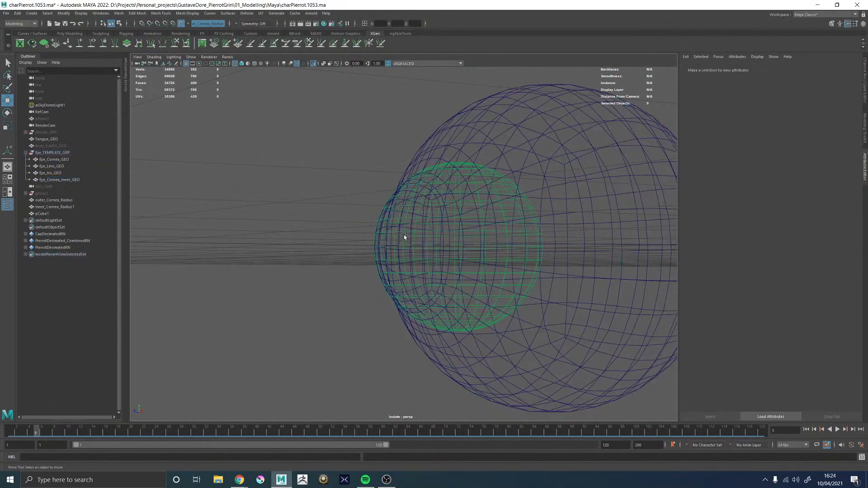
click(183, 24)
Delete the outer_Cornea_Radius sphere and turn off viewport isolation
drag(415, 239, 405, 229)
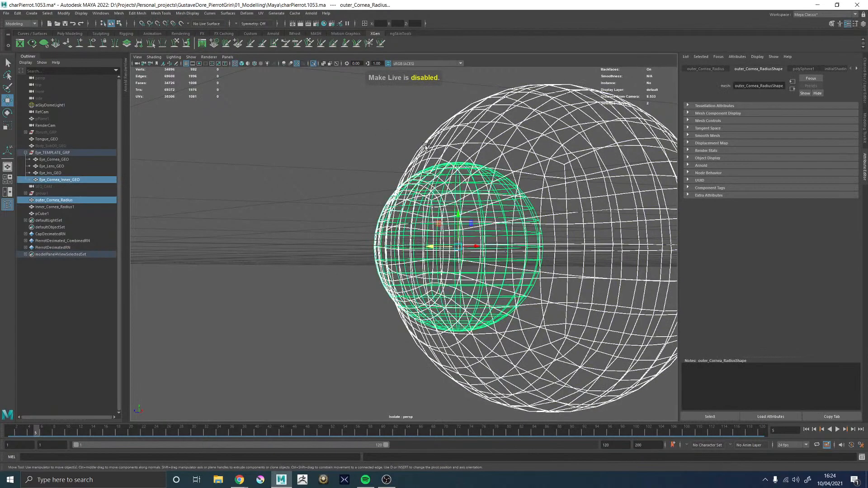
ctrl+click(450, 145)
key(Delete)
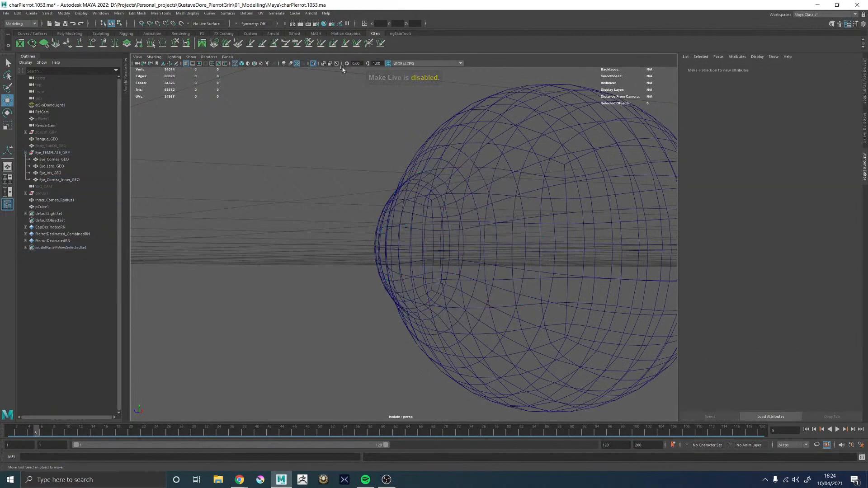
click(313, 64)
Delete the remaining helper sphere Inner_Cornea_Radius1
alt+drag(387, 213, 513, 215)
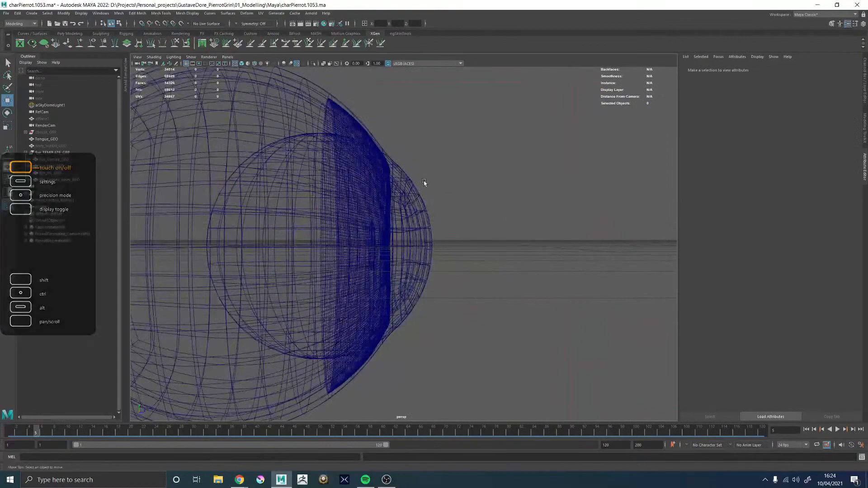
alt+drag(424, 182, 336, 192)
click(51, 199)
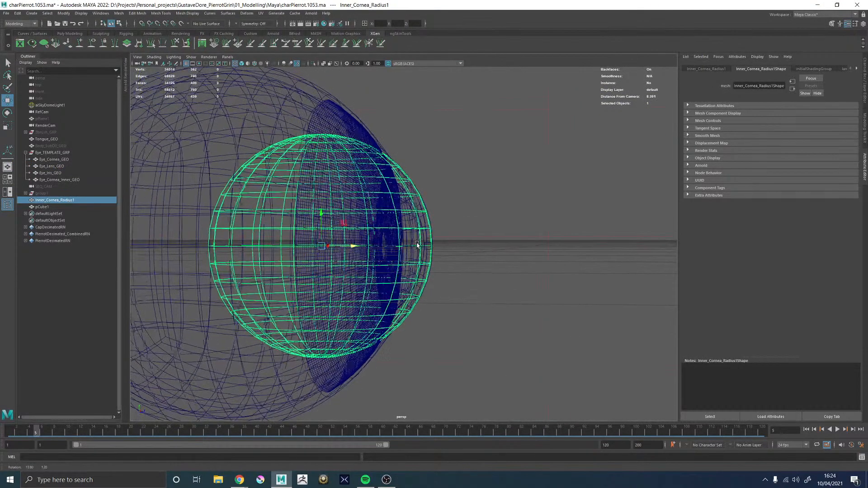
key(Delete)
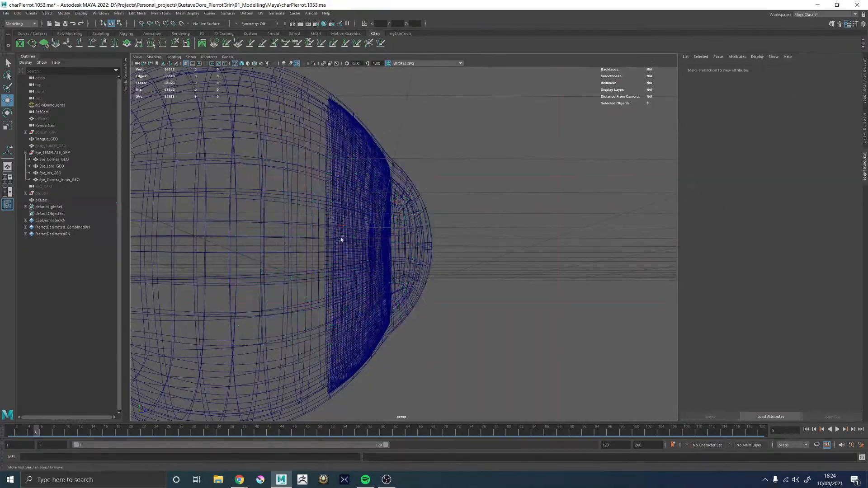
Compare the gap between Eye_Cornea_GEO and Eye_Cornea_Inner_GEO at the cornea's front with the thickness cube pCube1
click(47, 159)
ctrl+click(59, 180)
alt+drag(391, 226, 313, 260)
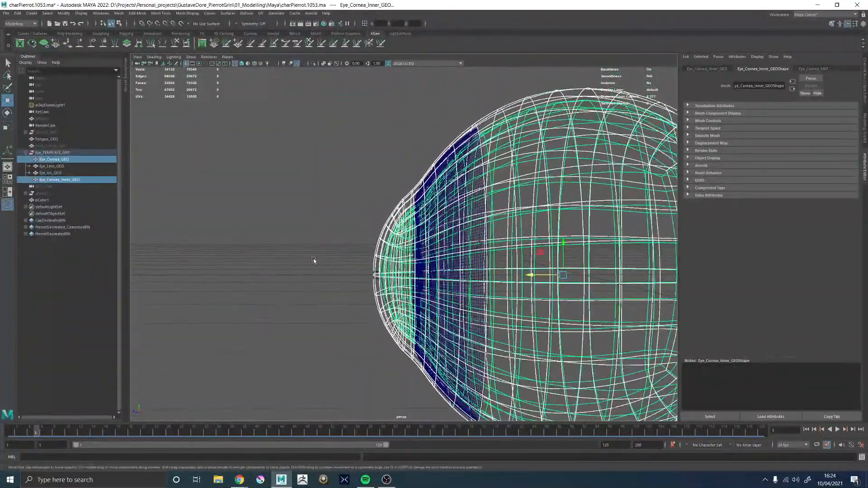
alt+right_drag(313, 260, 455, 300)
alt+drag(455, 300, 320, 292)
alt+right_drag(319, 293, 441, 374)
alt+middle_drag(441, 374, 416, 327)
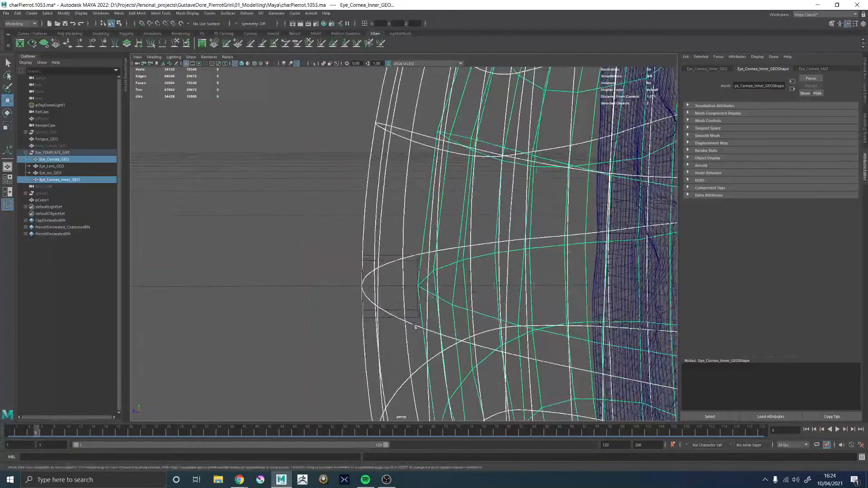
click(395, 257)
alt+drag(441, 246, 474, 283)
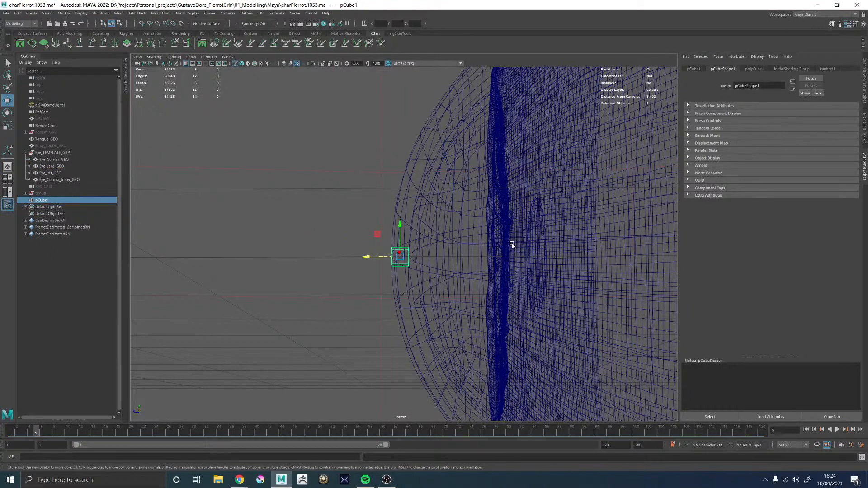
alt+drag(509, 239, 356, 260)
Move Eye_Iris_GEO slightly back along Z, checking its distance from the cornea's front from both sides
click(62, 175)
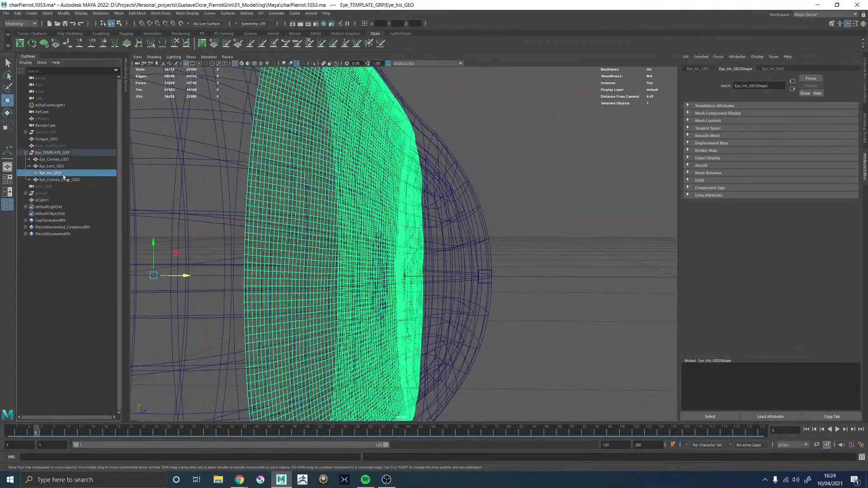
alt+right_drag(367, 266, 254, 266)
drag(255, 268, 246, 271)
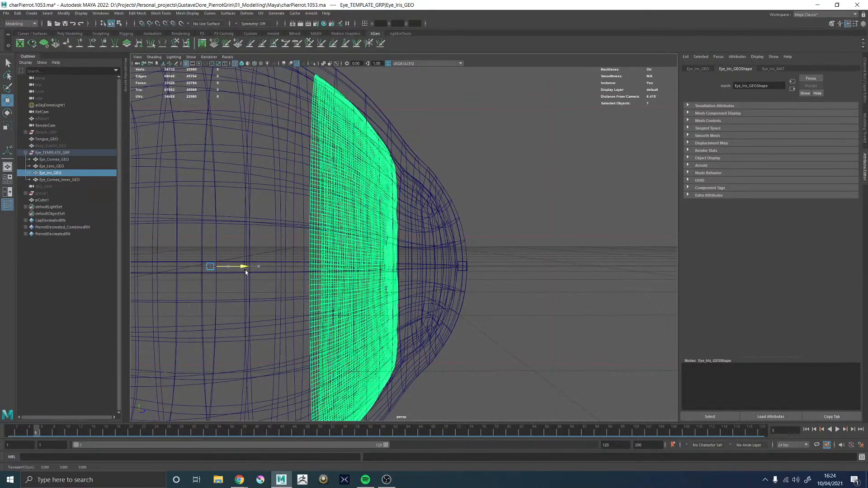
alt+drag(470, 263, 321, 265)
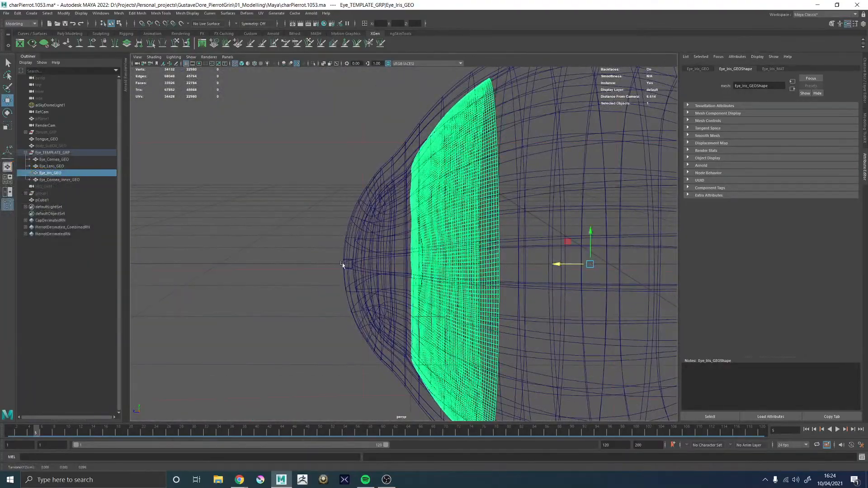
alt+drag(561, 260, 486, 266)
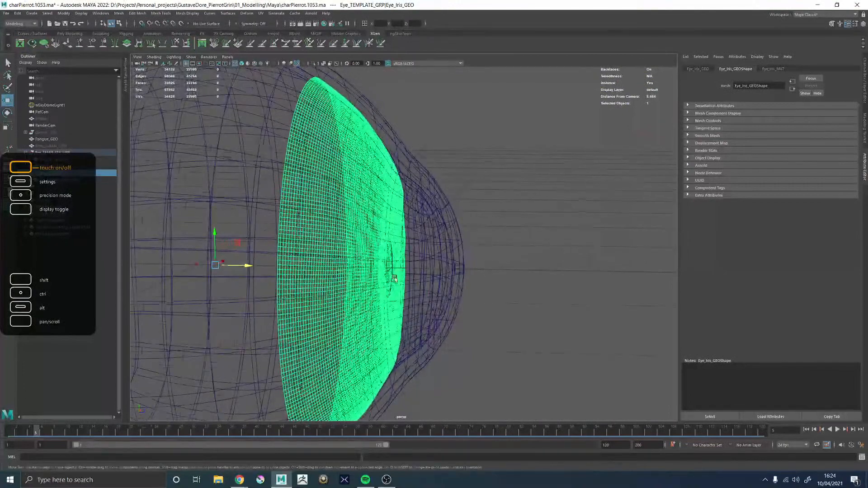
alt+right_drag(393, 275, 554, 291)
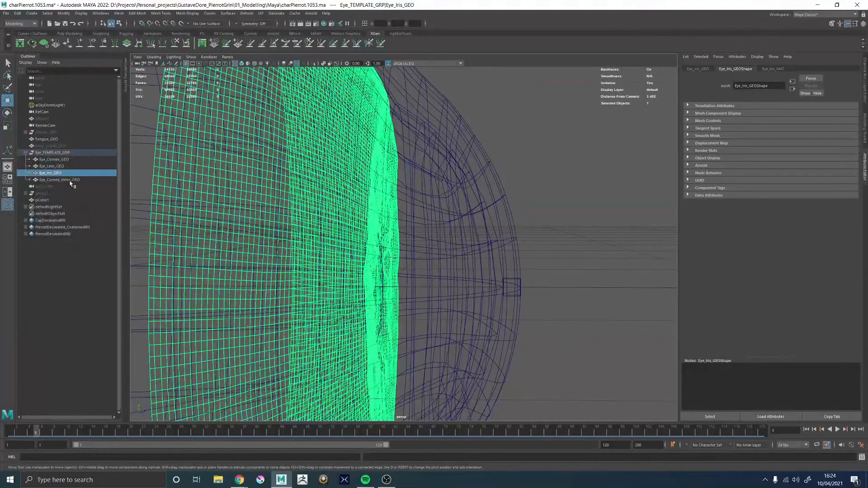
Save the scene as the incremental version charPierrot.1054.ma and delete the thickness cube pCube1
click(71, 180)
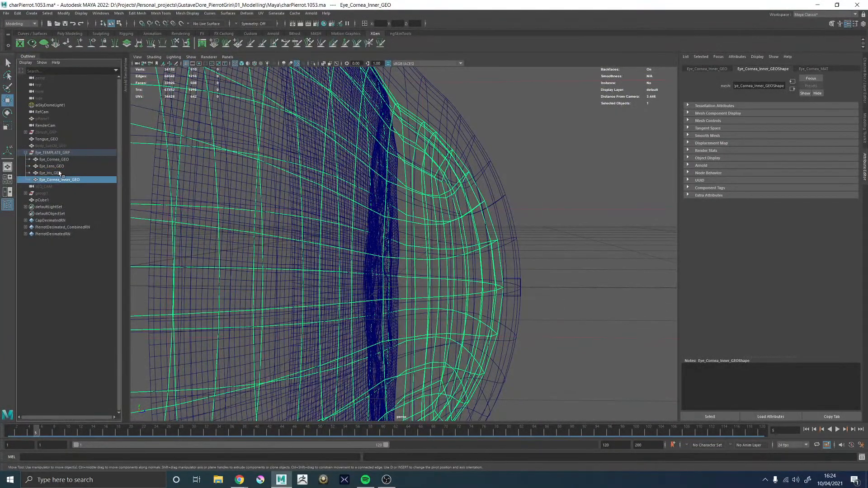
key(ctrl+alt+s)
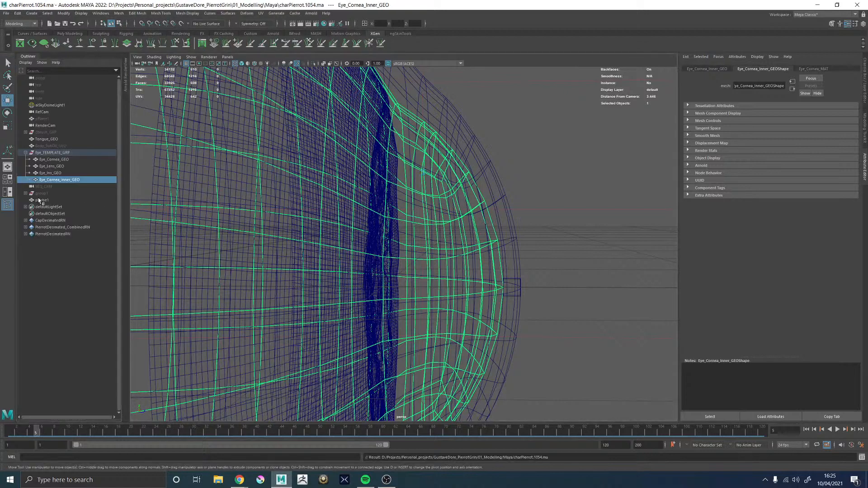
click(43, 200)
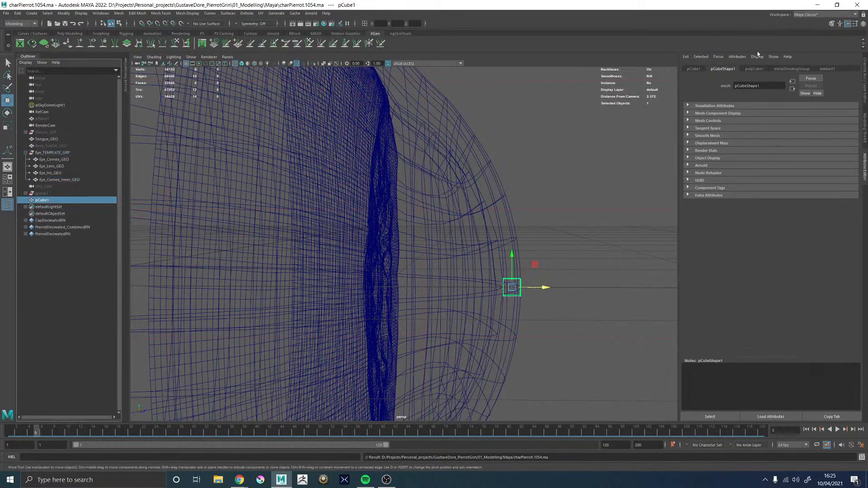
click(753, 69)
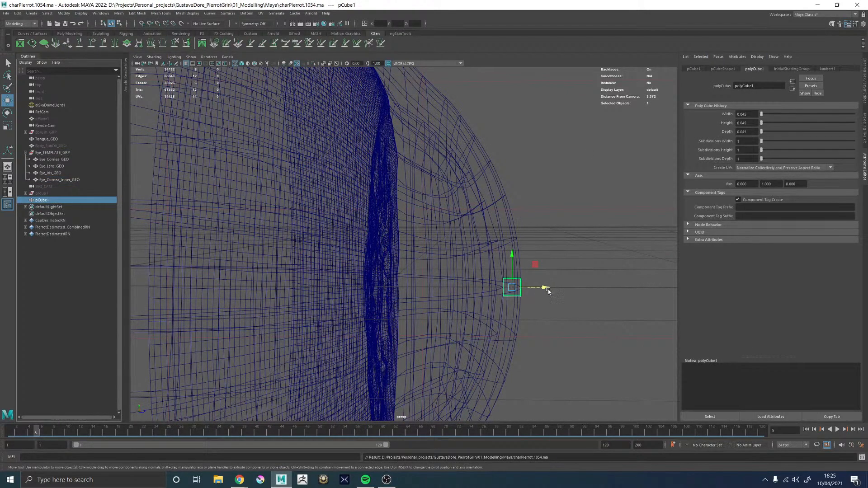
key(Delete)
scroll(552, 282, down, 4)
alt+drag(470, 225, 447, 207)
click(449, 221)
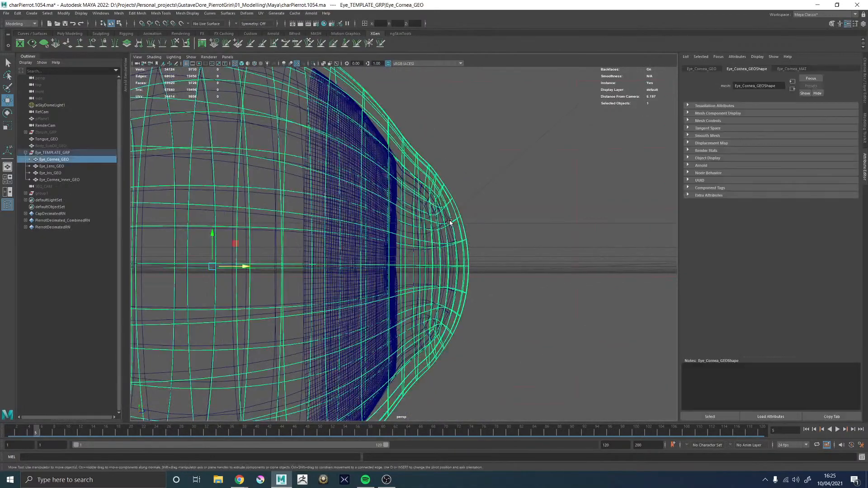
shift+click(437, 236)
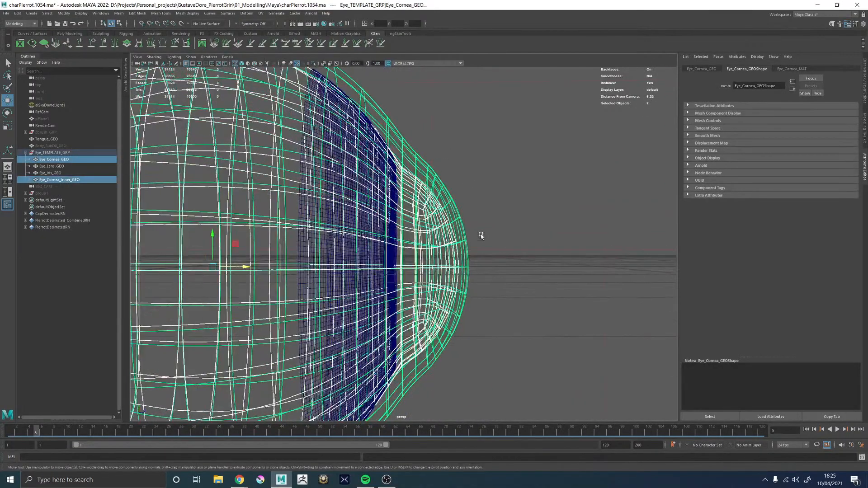
alt+drag(481, 236, 501, 200)
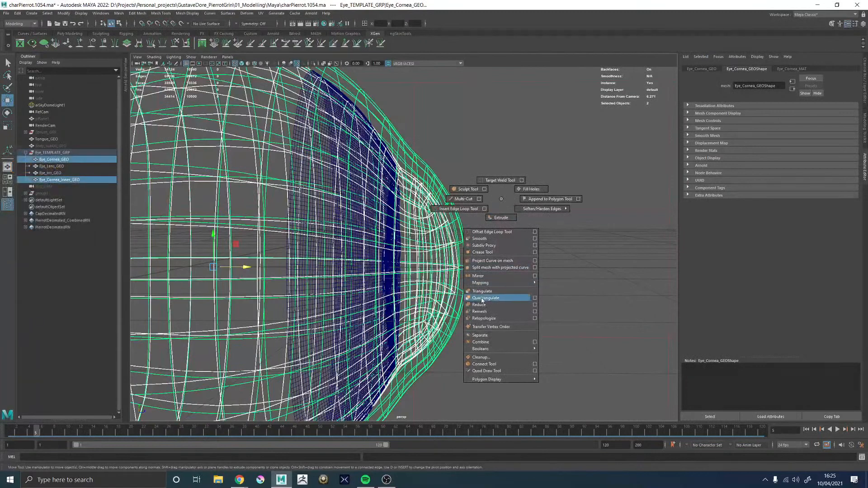
shift+right_drag(502, 199, 501, 200)
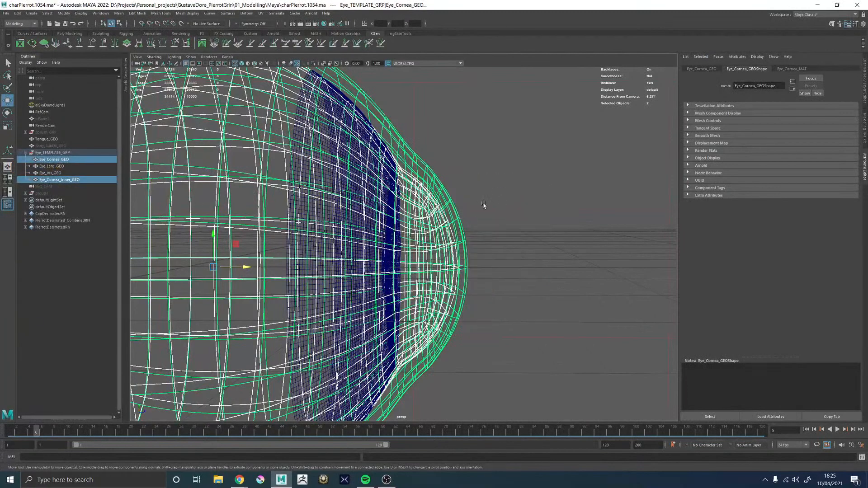
Duplicate Eye_Cornea_Inner_GEO and rename the copy Eye_Fluid_GEO
click(68, 180)
key(ctrl+d)
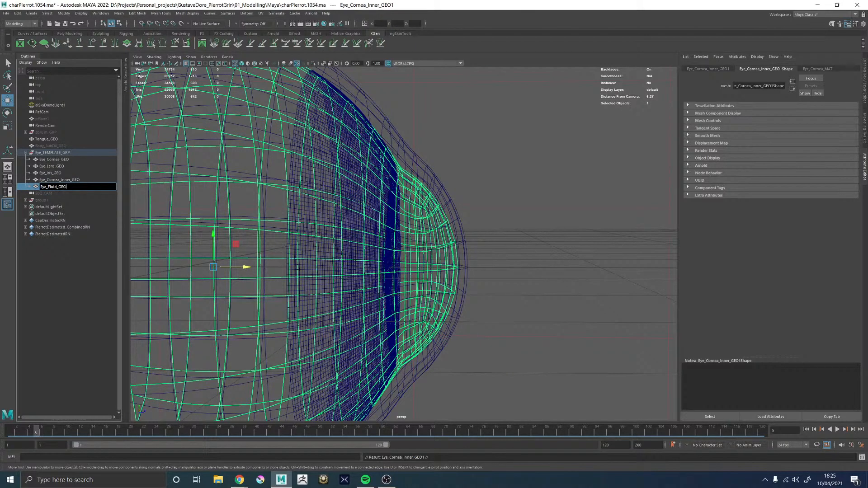
key(Return)
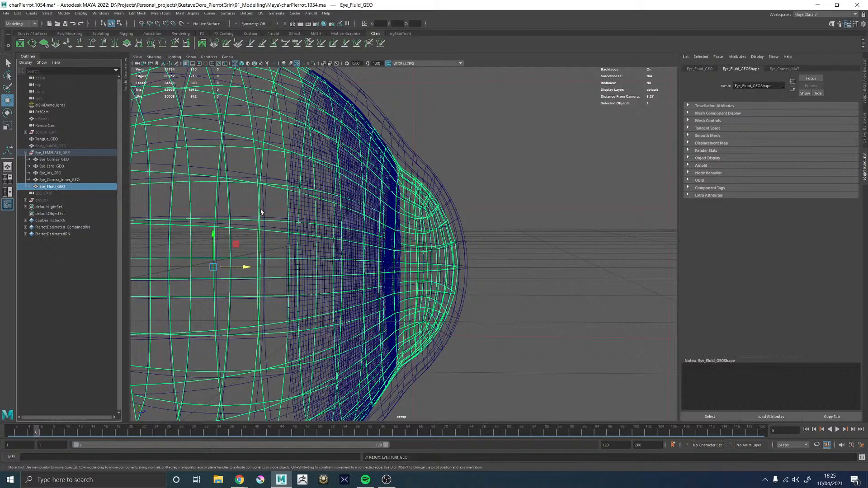
Combine Eye_Cornea_Inner_GEO and Eye_Cornea_GEO into a single mesh and delete its construction history
click(54, 180)
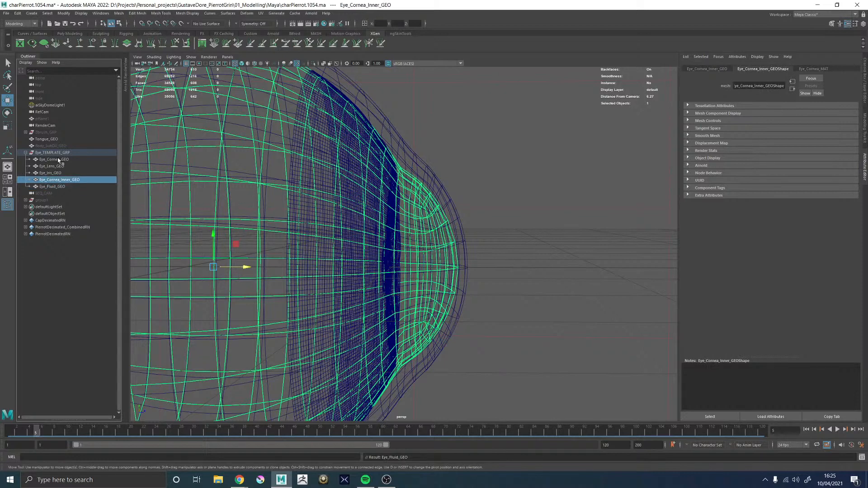
shift+click(56, 160)
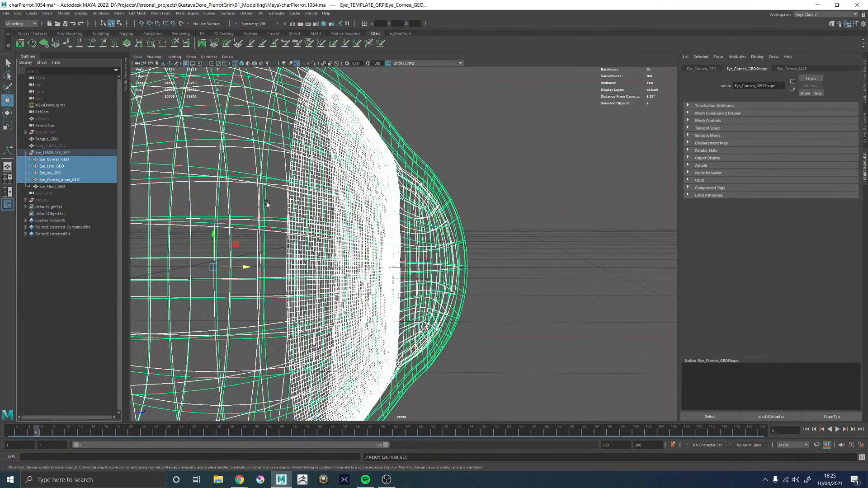
click(57, 181)
ctrl+click(54, 160)
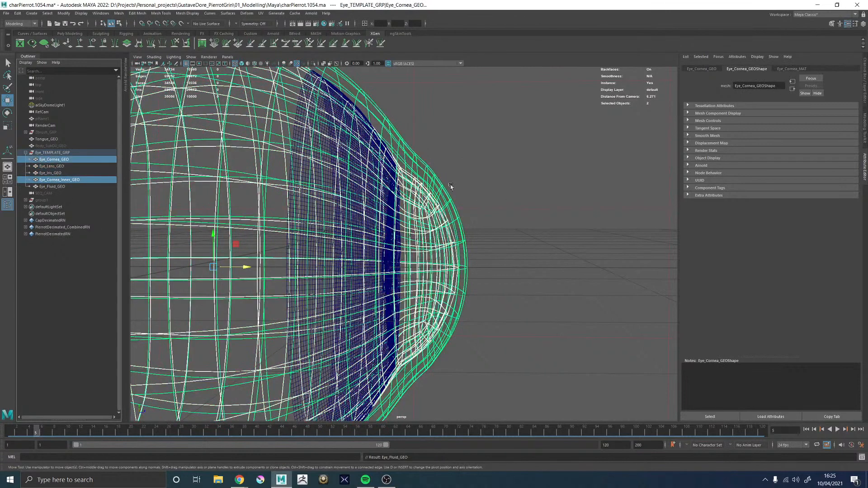
shift+right_click(482, 157)
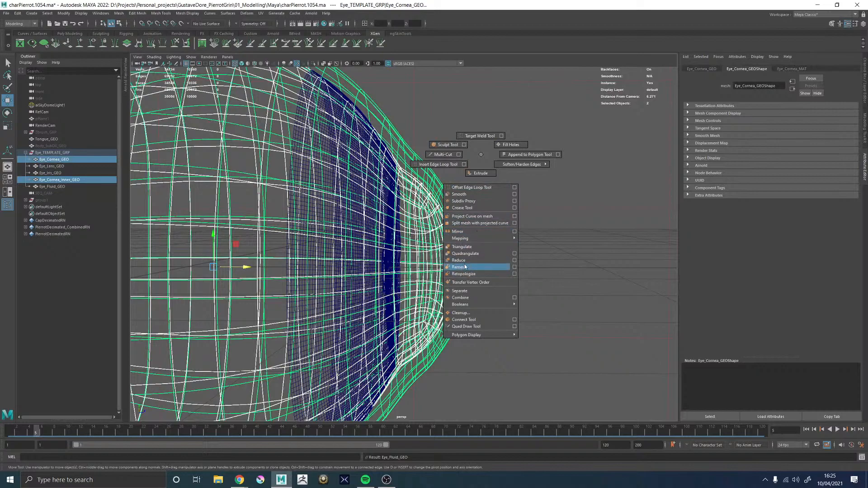
click(461, 298)
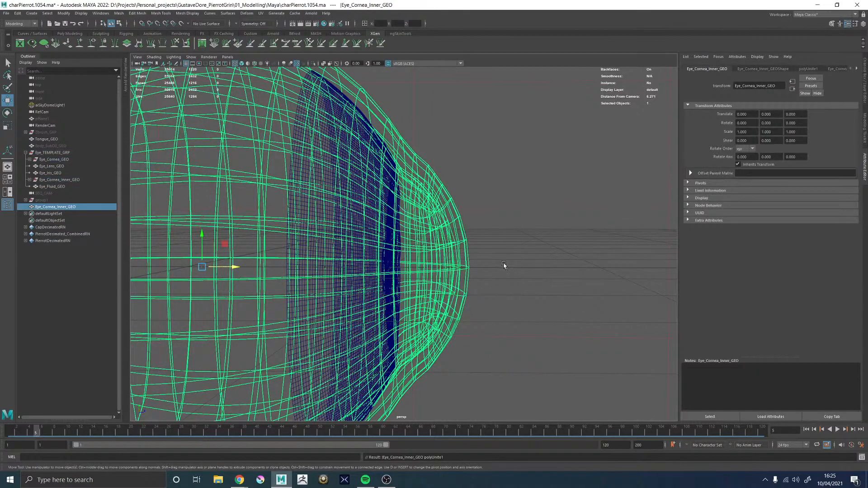
alt+drag(504, 265, 479, 249)
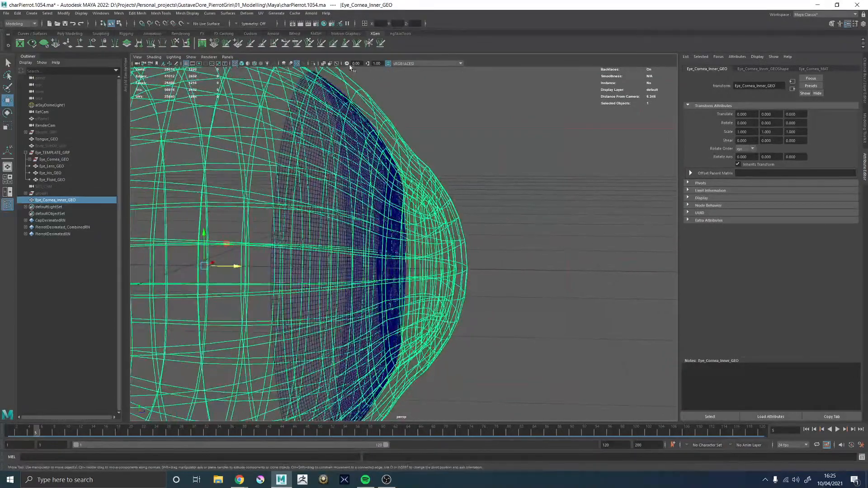
Isolate the combined cornea mesh and display it shaded without smoothing
click(313, 63)
click(508, 211)
key(5)
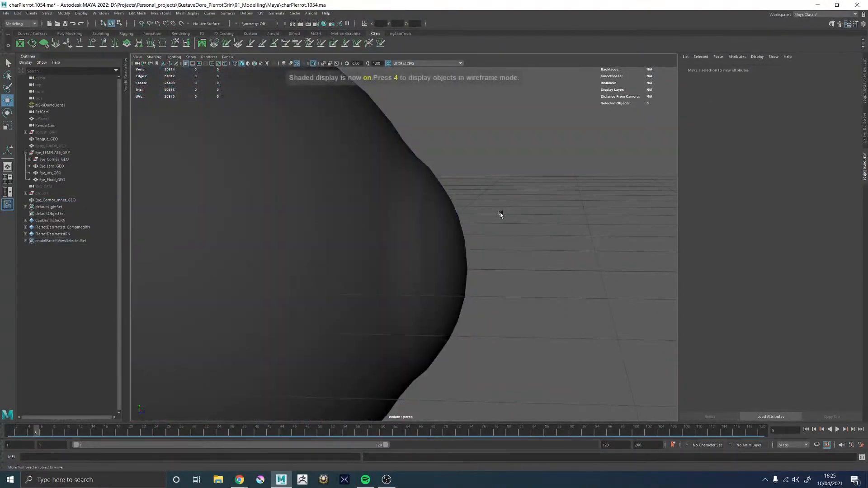
alt+drag(463, 211, 484, 217)
click(401, 220)
alt+drag(401, 221, 443, 255)
key(1)
right_drag(456, 123, 459, 136)
Apply Edit Edge Flow to the vertical edge loop around the base of the corneal bulge, with soft selection off
double_click(437, 171)
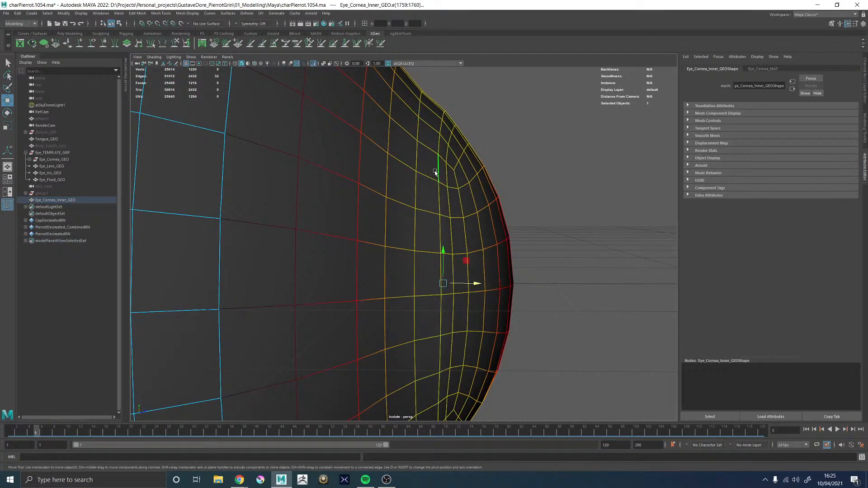
key(b)
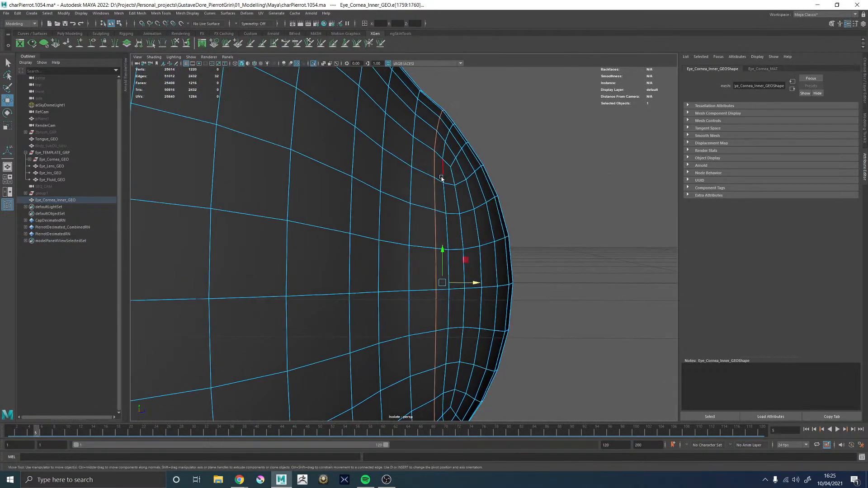
alt+drag(445, 176, 495, 156)
shift+right_drag(496, 157, 481, 226)
alt+drag(481, 226, 378, 235)
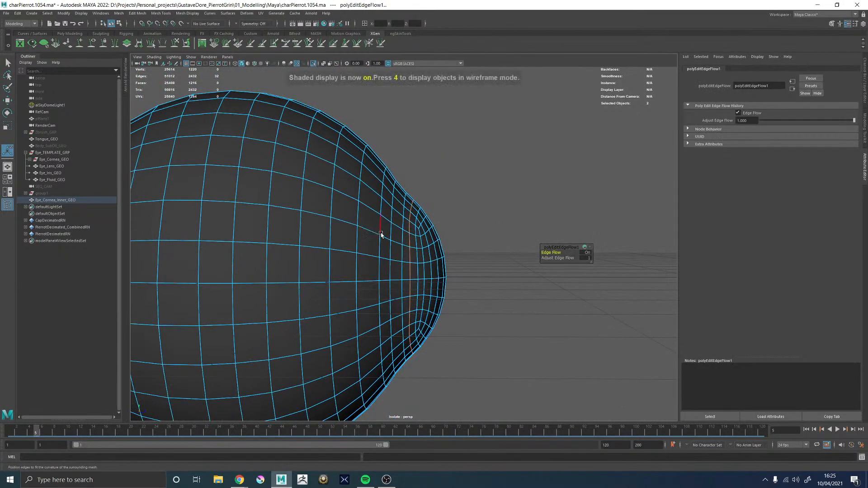
Examine the combined cornea's edge loops in smoothed and wireframe display, ending close up on the shaded faces
key(3)
key(4)
alt+right_drag(385, 233, 414, 226)
alt+drag(415, 226, 436, 235)
right_drag(438, 226, 478, 163)
key(1)
alt+drag(420, 223, 380, 216)
key(5)
alt+right_drag(380, 216, 573, 273)
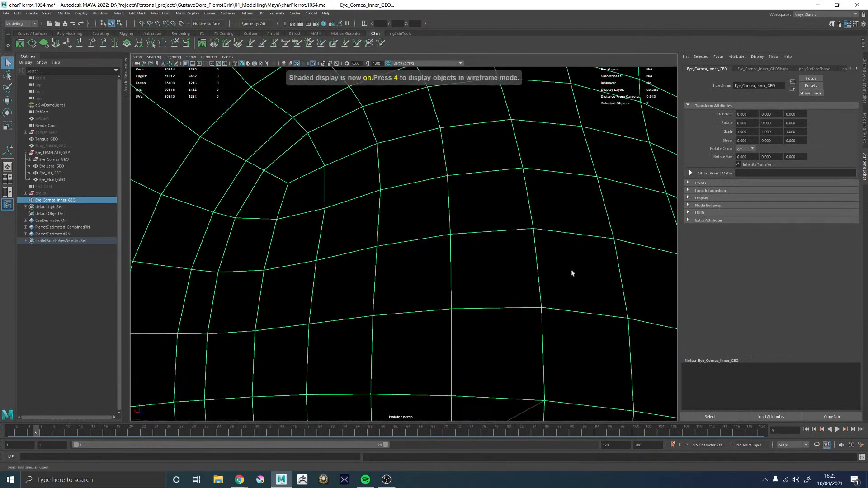
Select the shell with faces 0 to 607 of the combined cornea mesh and reverse its normals
right_drag(327, 151, 327, 173)
double_click(327, 167)
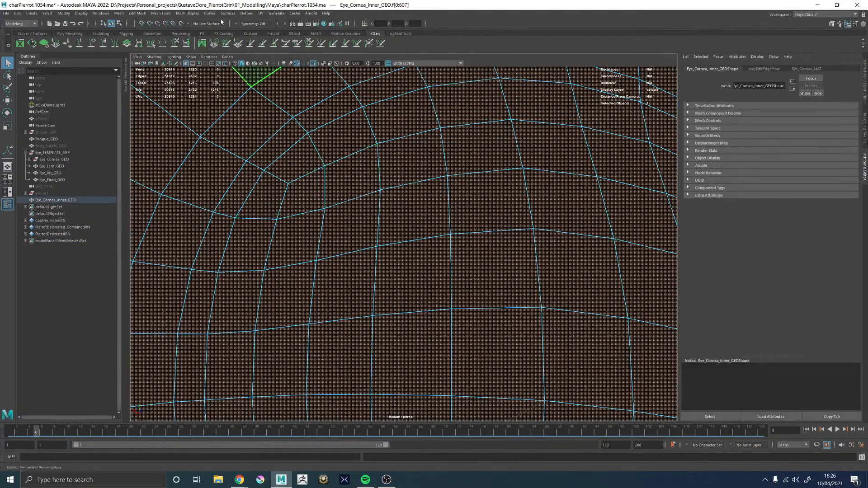
click(189, 15)
click(193, 44)
right_drag(297, 188, 343, 165)
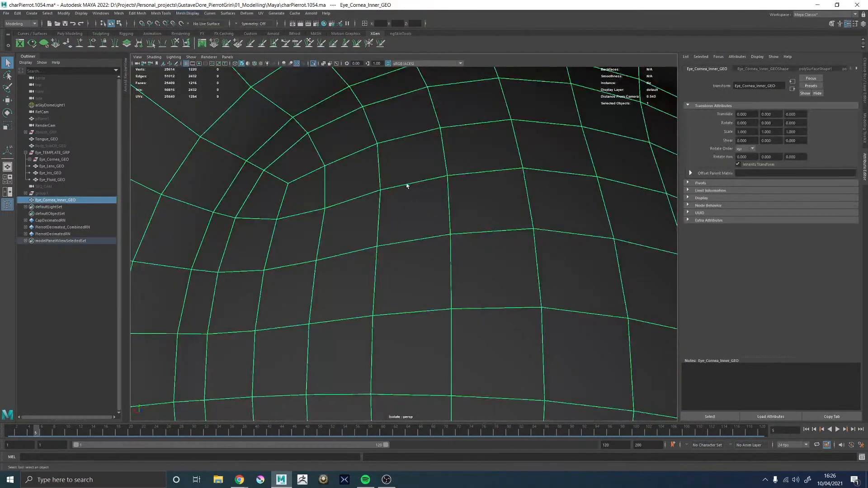
Delete the construction history of the combined cornea mesh while viewing the whole eyeball in wireframe
alt+drag(427, 217, 354, 248)
key(4)
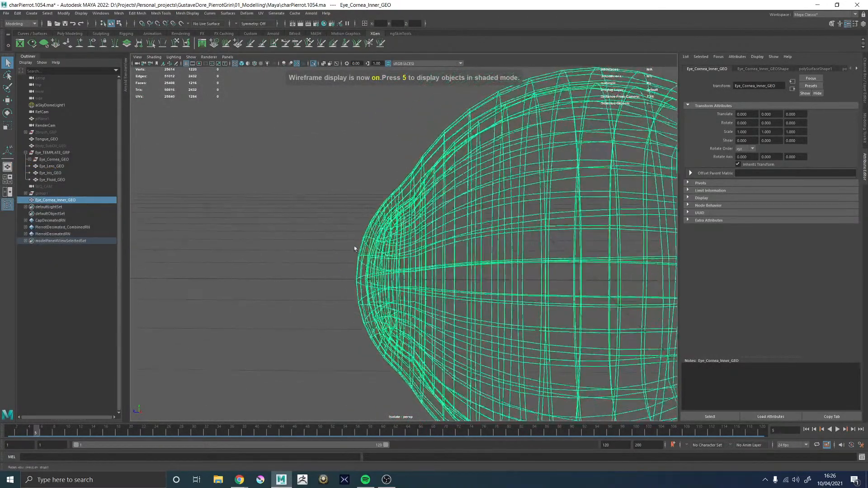
alt+middle_drag(354, 247, 135, 276)
alt+right_drag(498, 265, 308, 235)
alt+drag(308, 235, 303, 195)
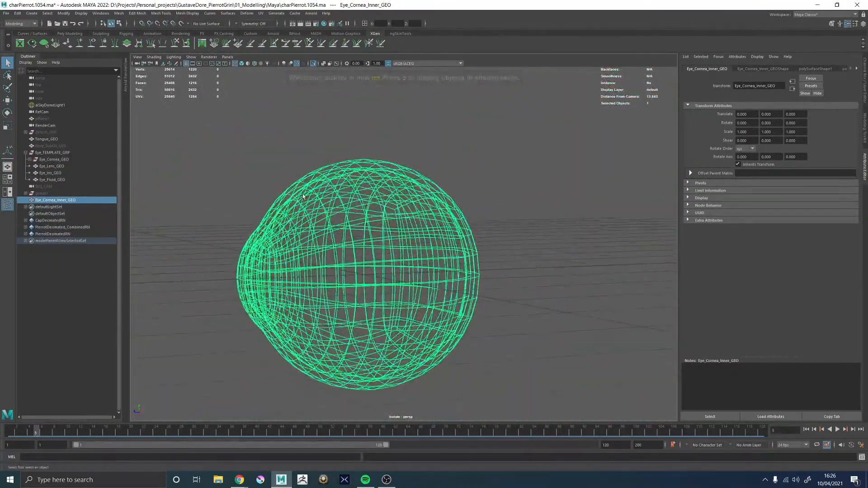
alt+drag(278, 231, 387, 224)
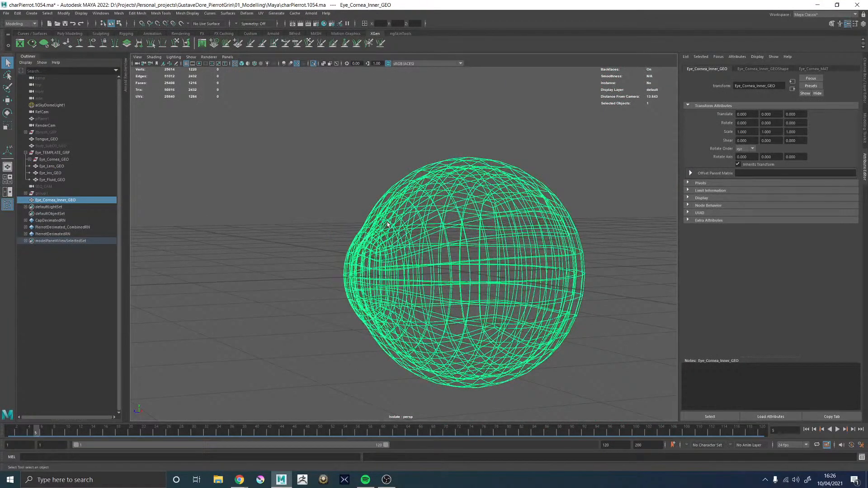
Examine the combined cornea's surface and the rim of its bulge in textured shading from several angles
key(5)
key(6)
click(277, 246)
alt+drag(277, 246, 314, 247)
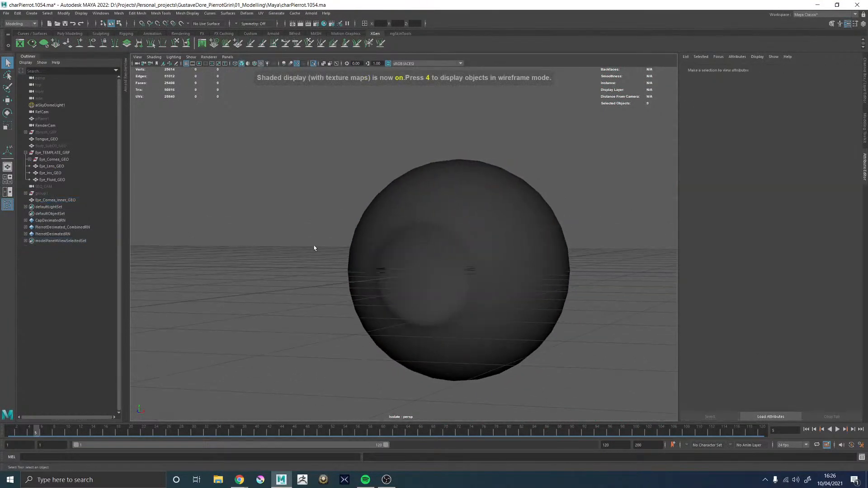
alt+right_drag(314, 248, 401, 281)
mouse_move(401, 281)
alt+mouse_down()
mouse_move(370, 283)
mouse_move(375, 289)
mouse_move(353, 305)
alt+mouse_up()
alt+middle_drag(353, 305, 349, 285)
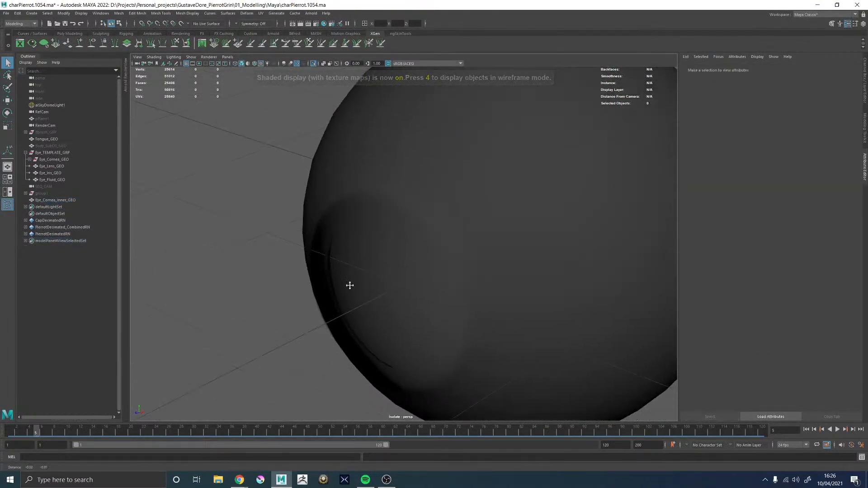
mouse_move(350, 285)
alt+mouse_down()
mouse_move(391, 277)
mouse_move(362, 251)
mouse_move(332, 178)
mouse_move(368, 196)
mouse_move(327, 184)
mouse_move(338, 176)
mouse_move(348, 188)
alt+mouse_up()
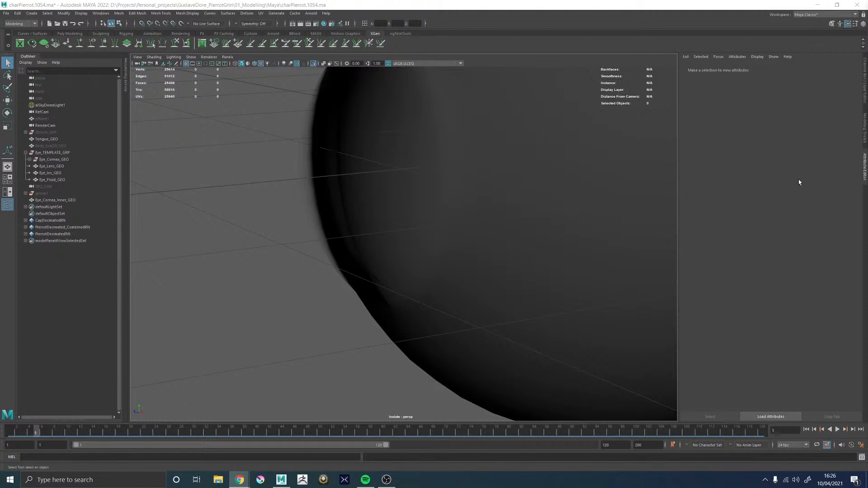
alt+drag(335, 220, 428, 210)
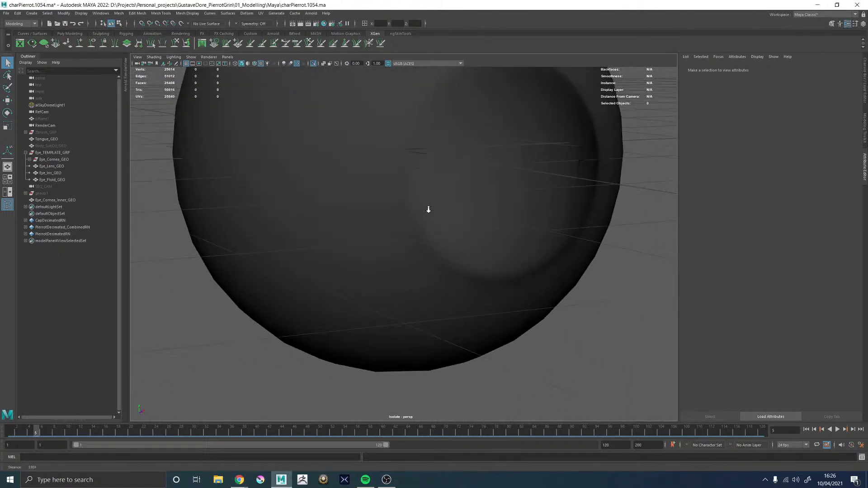
alt+right_drag(428, 209, 409, 213)
alt+middle_drag(409, 214, 391, 244)
alt+drag(374, 247, 405, 238)
alt+right_drag(405, 238, 509, 268)
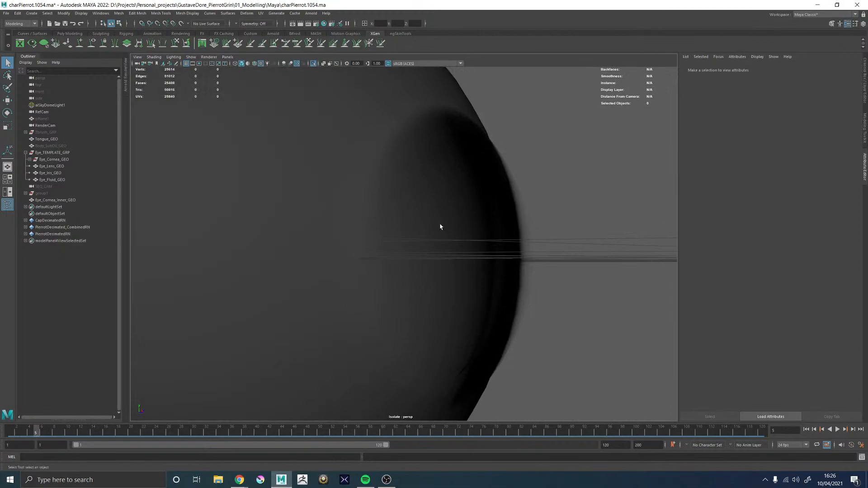
click(489, 229)
alt+drag(467, 238, 434, 264)
click(504, 232)
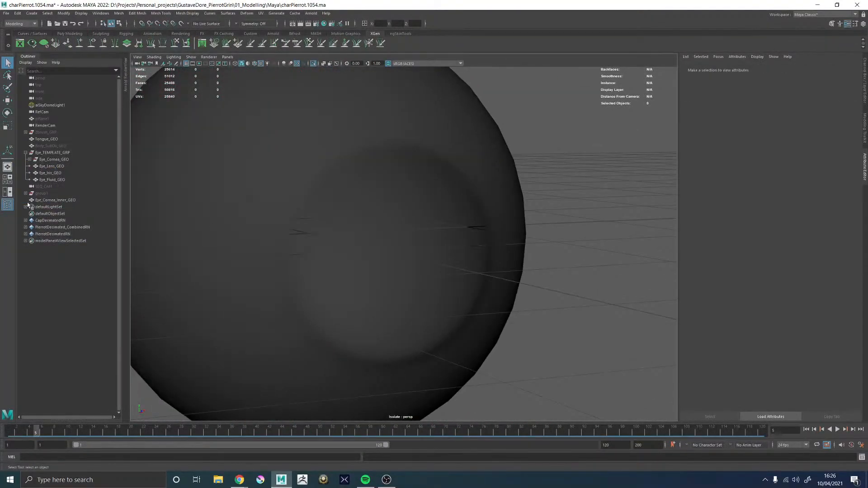
End the isolation of the cornea mesh and show the complete eye with its iris
click(298, 63)
alt+drag(391, 182, 377, 204)
alt+drag(474, 268, 307, 268)
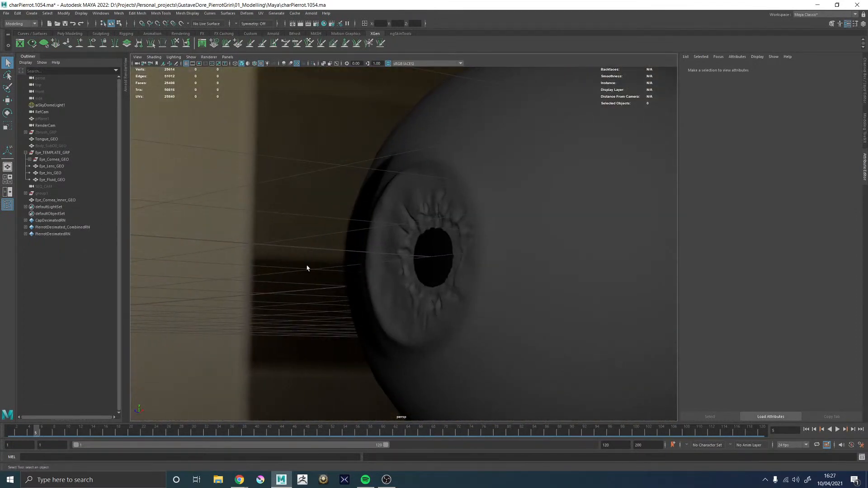
Move Eye_Iris_GEO slightly forward along Z towards the cornea, working in wireframe from the side
click(49, 173)
mouse_move(407, 257)
alt+mouse_down()
mouse_move(379, 258)
mouse_move(401, 263)
alt+mouse_up()
key(4)
scroll(393, 262, down, 3)
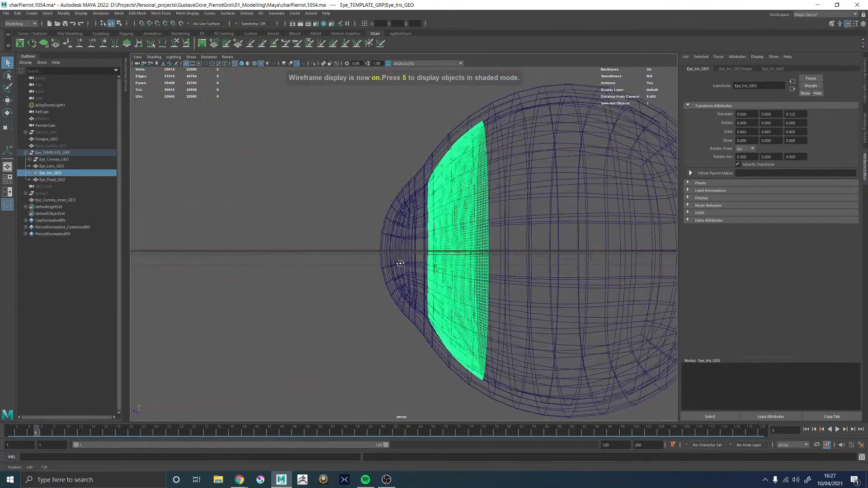
alt+right_drag(376, 257, 447, 293)
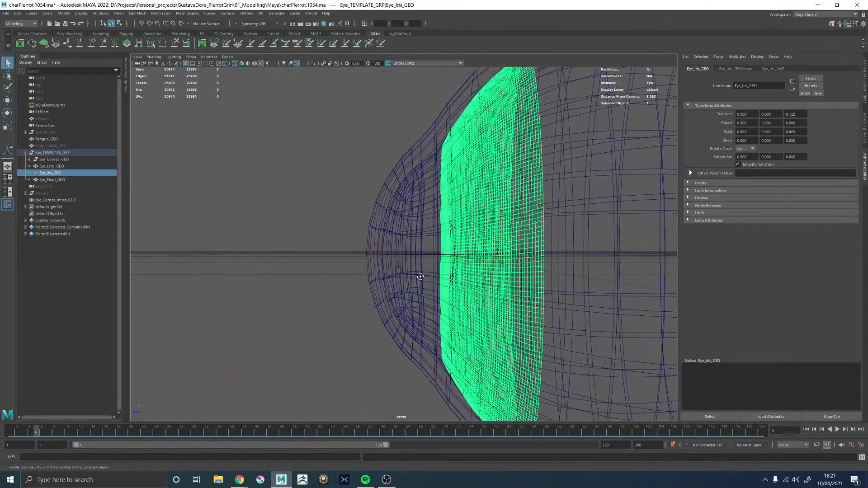
alt+drag(420, 277, 394, 297)
key(w)
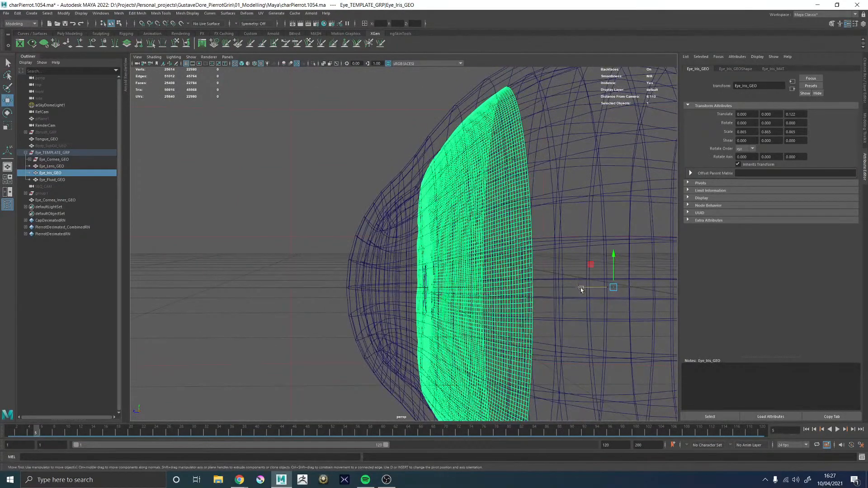
mouse_move(580, 289)
mouse_down()
mouse_move(335, 273)
mouse_move(395, 273)
mouse_move(379, 273)
mouse_up()
Inspect where the iris rim meets the cornea in textured shading, close up and from both sides
key(5)
alt+right_drag(380, 274, 203, 276)
click(205, 277)
alt+drag(273, 305, 226, 291)
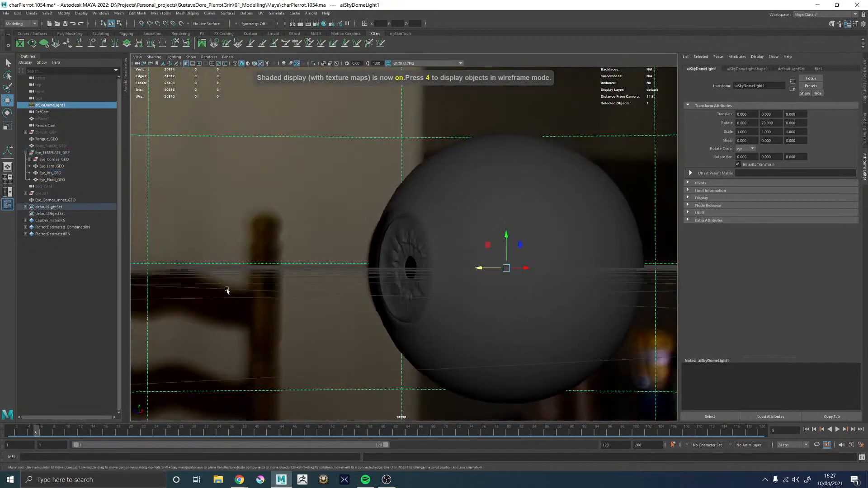
alt+right_drag(226, 291, 451, 375)
alt+drag(451, 374, 337, 145)
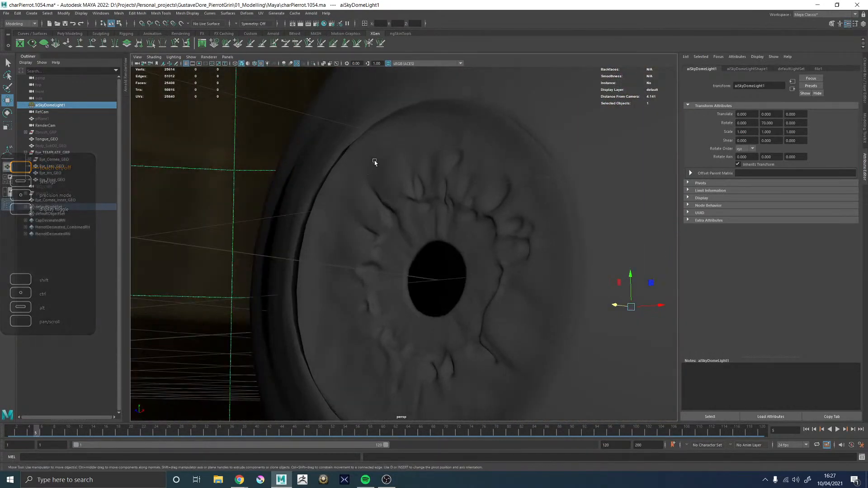
alt+drag(383, 185, 312, 205)
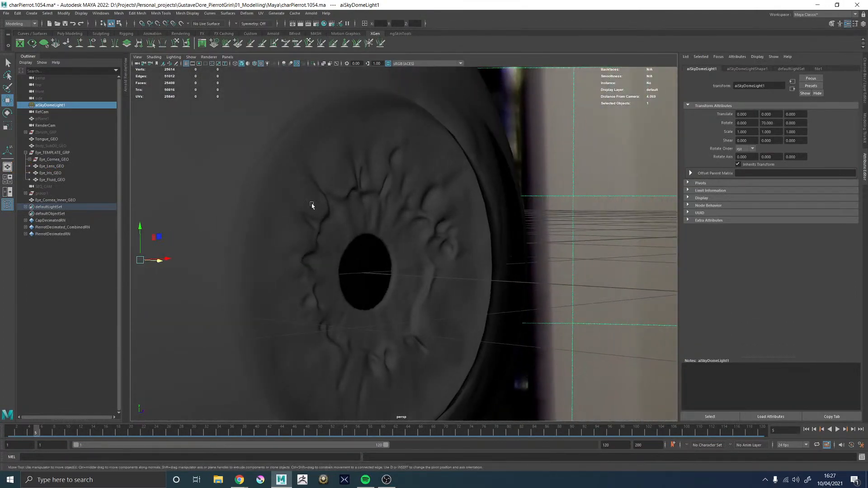
Try shifting Eye_Iris_GEO slightly along Z, check its rim against the cornea from both sides, and undo the last move
click(54, 173)
scroll(299, 252, down, 5)
scroll(299, 252, up, 2)
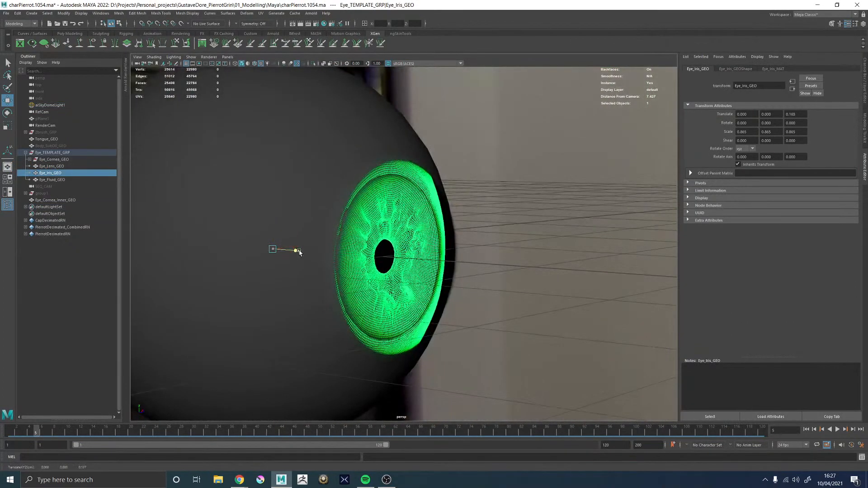
click(487, 229)
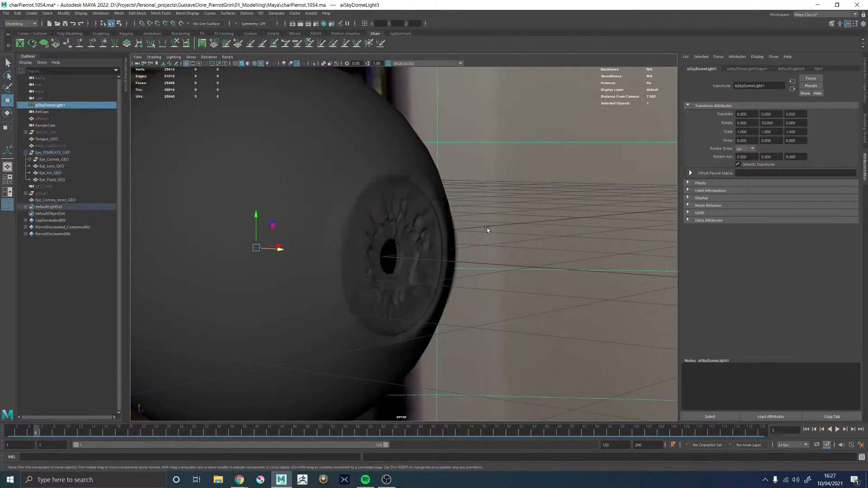
alt+drag(486, 229, 397, 248)
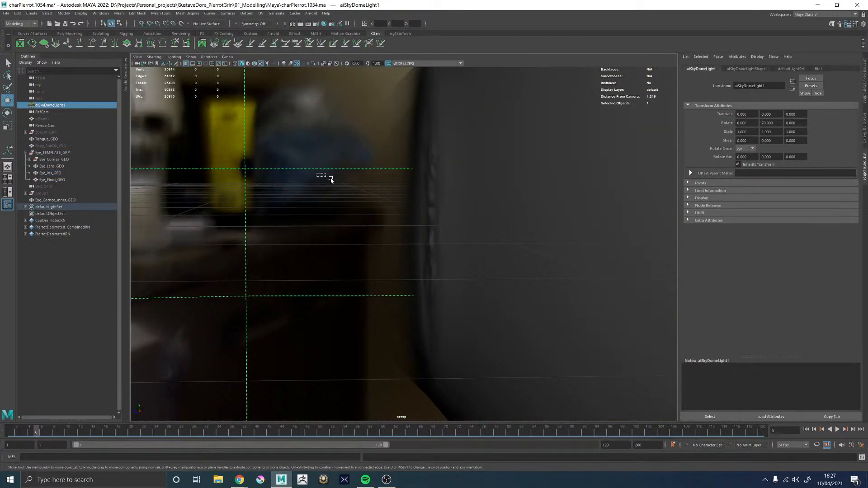
drag(331, 178, 391, 198)
click(390, 197)
click(390, 197)
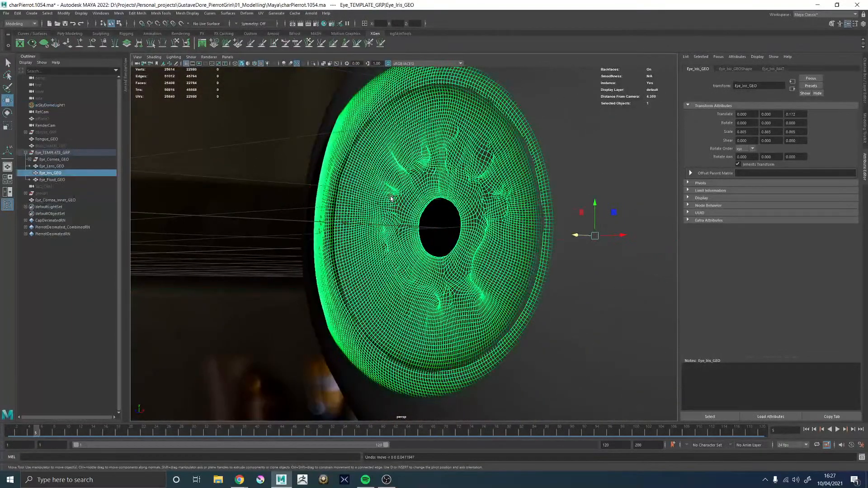
Move Eye_Iris_GEO along Z to about 0.135 and check its fit behind the cornea
alt+drag(427, 169, 656, 213)
alt+drag(366, 217, 447, 229)
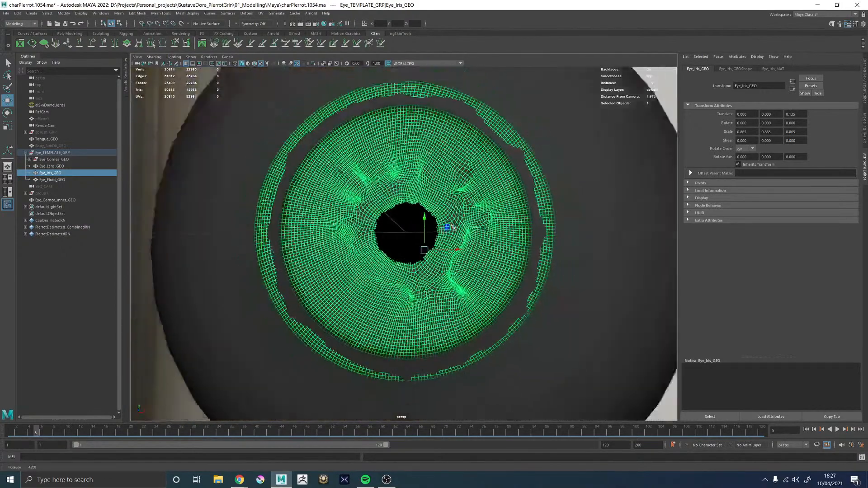
alt+right_drag(656, 267, 612, 268)
click(612, 267)
alt+drag(482, 298, 420, 284)
Relocate the pivot of Eye_Iris_GEO forward to the iris itself in wireframe, and try a slight uniform scale-up that is undone
key(4)
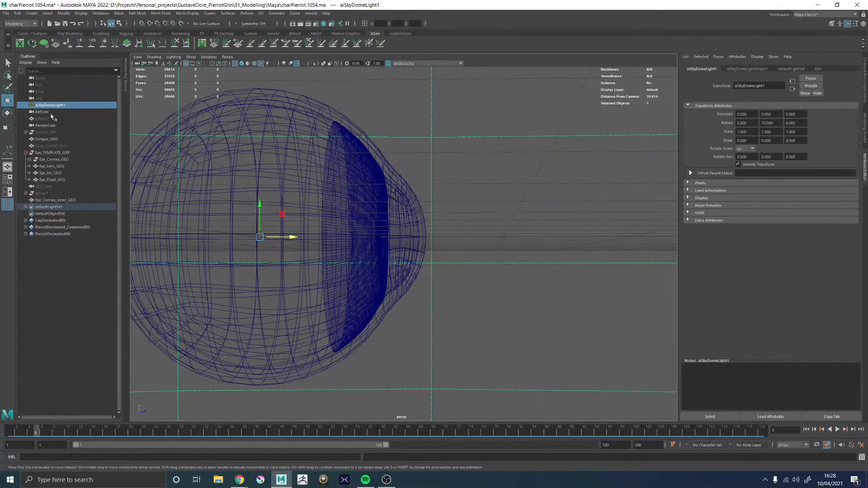
click(53, 172)
key(r)
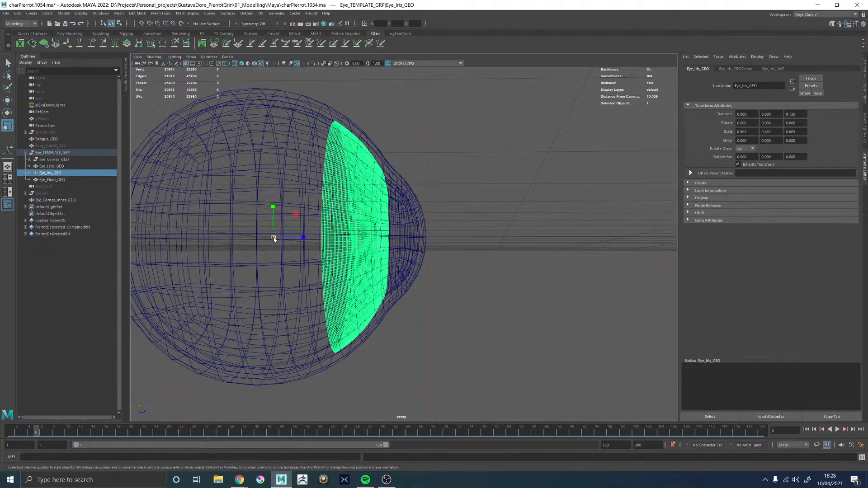
alt+drag(448, 269, 422, 272)
alt+right_drag(422, 271, 493, 320)
alt+drag(494, 321, 434, 299)
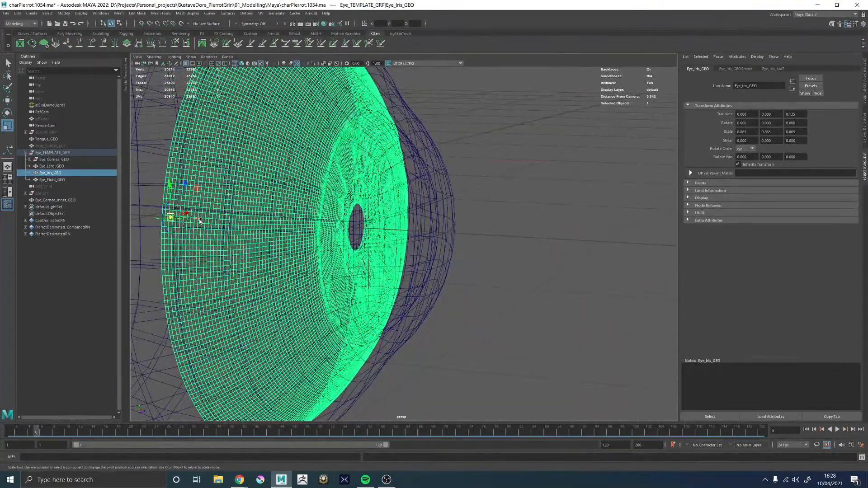
drag(198, 219, 373, 255)
scroll(374, 256, down, 5)
key(ctrl+z)
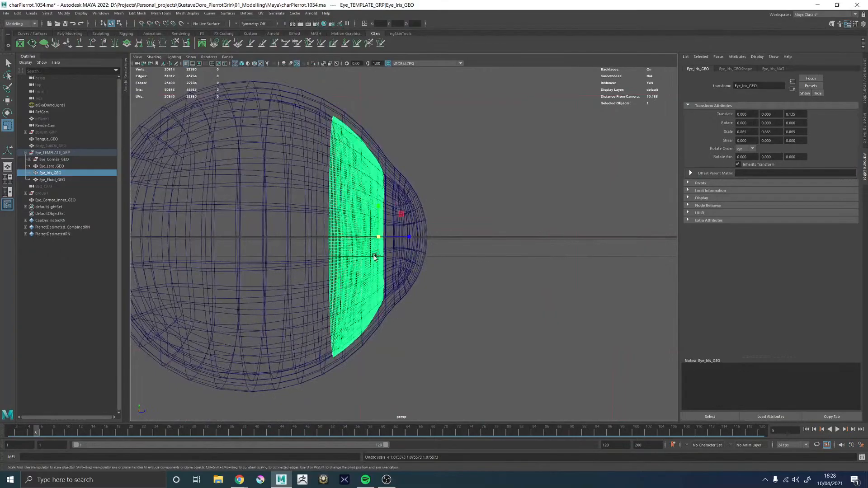
Refine the pivot of Eye_Iris_GEO around the pupil opening with snapping, checking it in wireframe from the front and side
alt+drag(432, 269, 424, 269)
scroll(425, 268, up, 5)
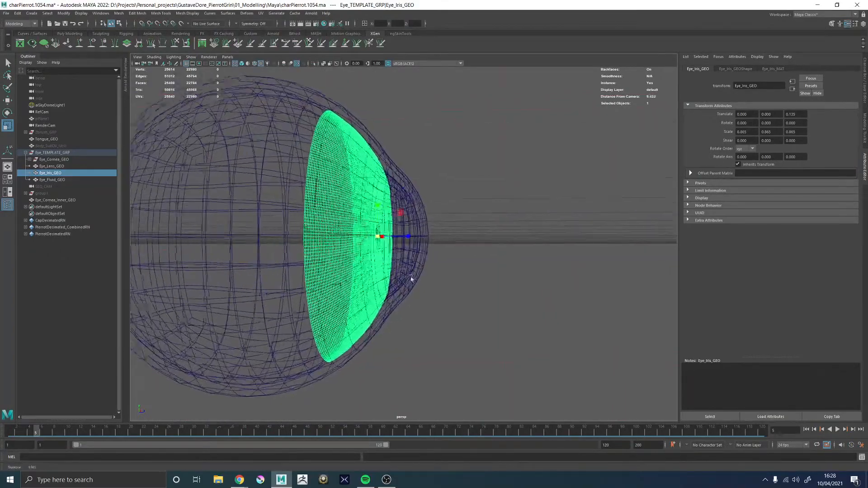
alt+drag(389, 247, 369, 256)
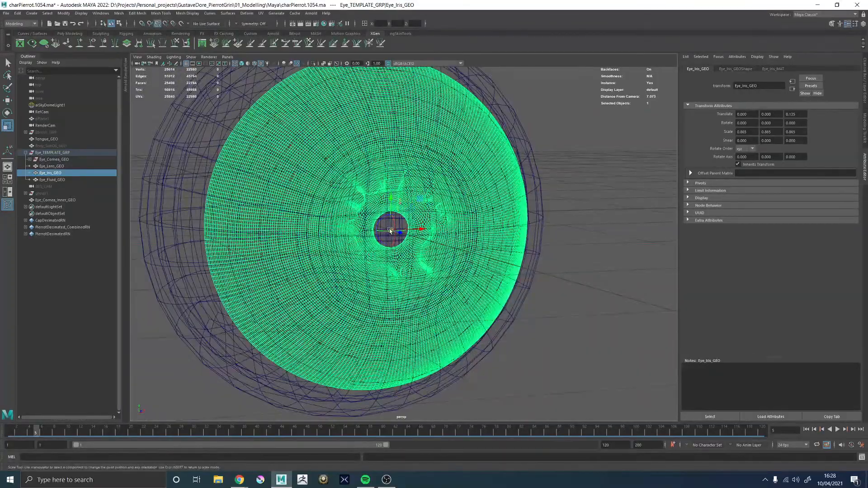
alt+right_drag(414, 250, 502, 333)
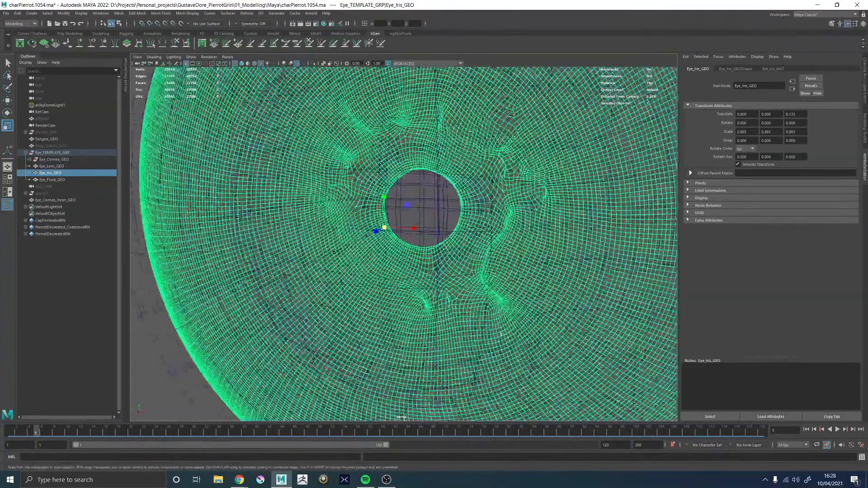
alt+drag(501, 334, 424, 319)
alt+drag(361, 276, 395, 250)
Inspect the iris inside the eyeball in textured shading, close up and from the front
drag(357, 225, 437, 234)
key(5)
key(6)
alt+drag(389, 251, 422, 266)
drag(427, 233, 388, 255)
click(467, 252)
alt+right_drag(515, 255, 376, 255)
alt+drag(376, 255, 385, 251)
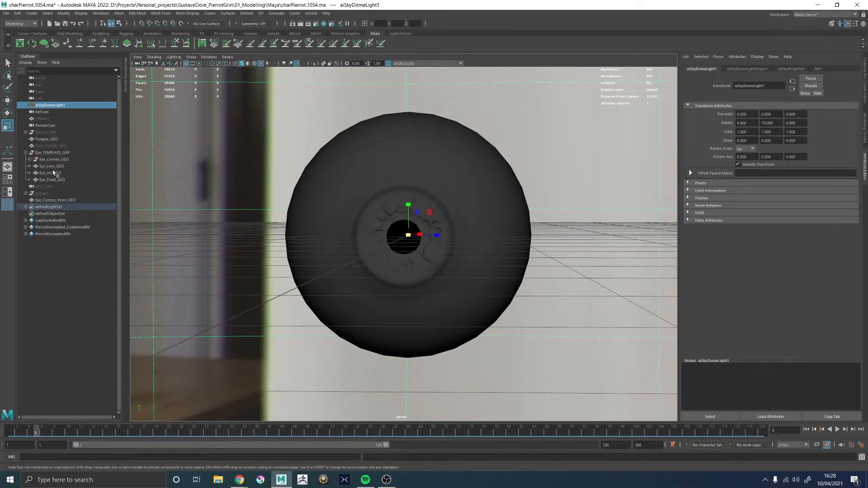
Move Eye_Lens_GEO along Z to about -0.111 so that it sits just behind the pupil opening
click(52, 167)
alt+drag(318, 245, 330, 244)
alt+right_drag(329, 244, 411, 239)
key(w)
mouse_move(382, 226)
alt+mouse_down()
mouse_move(414, 257)
mouse_move(366, 223)
alt+mouse_up()
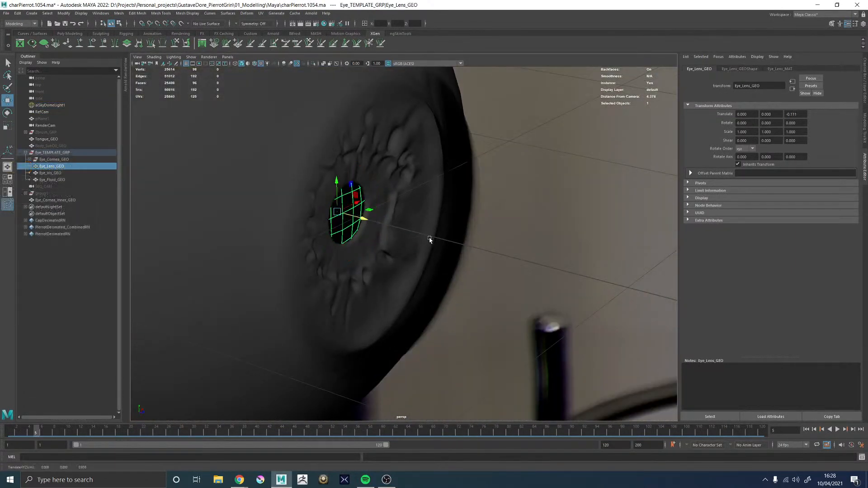
click(548, 240)
alt+right_drag(547, 240, 466, 244)
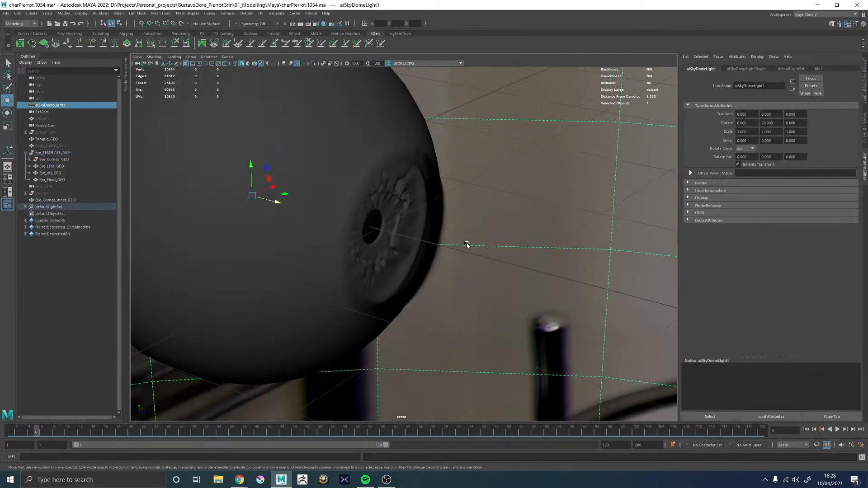
Examine the side profile of the cornea bulge, iris and lens in wireframe, close up
alt+drag(466, 243, 370, 256)
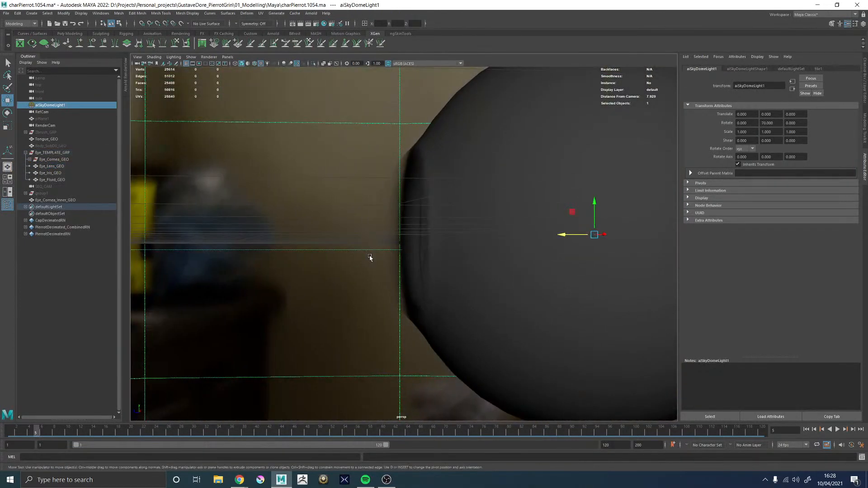
key(4)
key(5)
key(4)
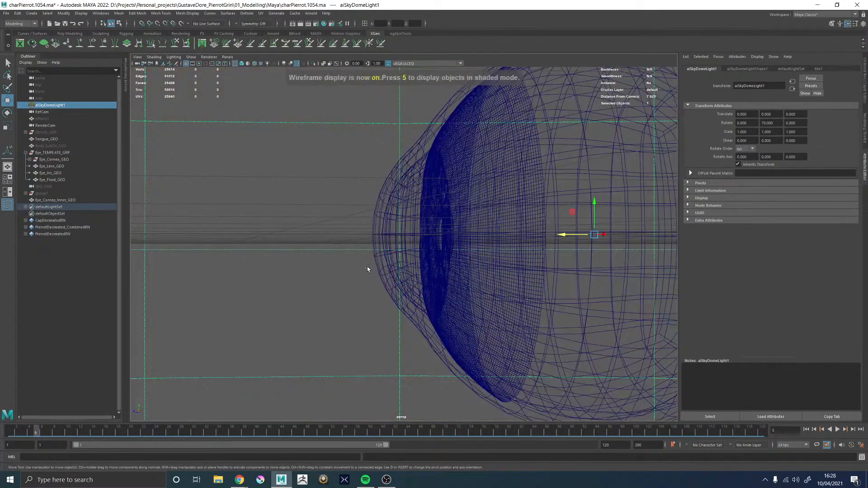
scroll(368, 248, down, 2)
alt+right_drag(367, 245, 453, 253)
alt+middle_drag(454, 254, 413, 312)
alt+drag(413, 312, 373, 297)
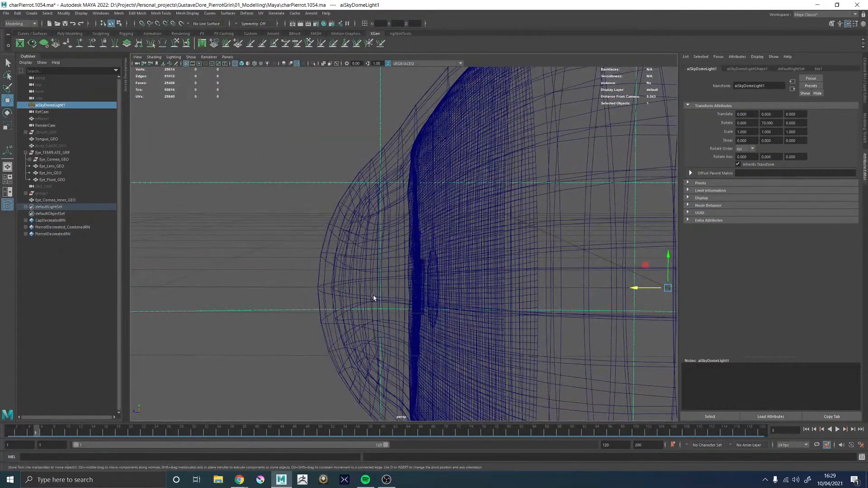
mouse_move(372, 254)
alt+mouse_down()
mouse_move(381, 252)
mouse_move(371, 249)
alt+mouse_up()
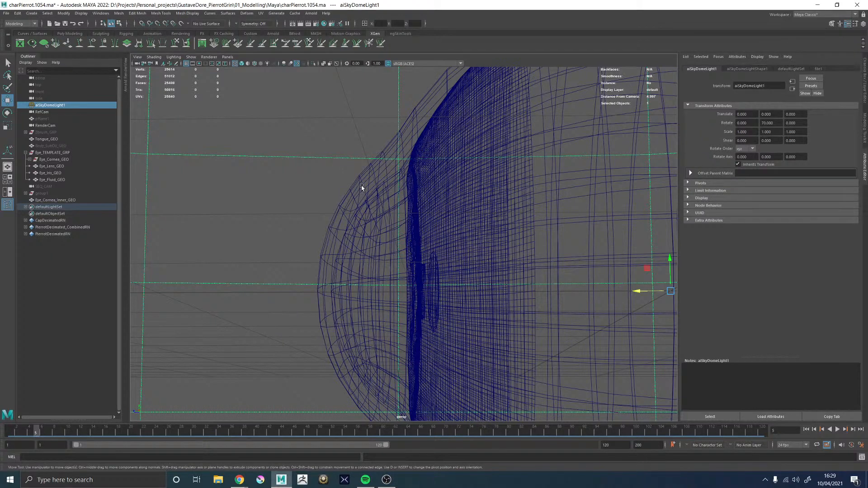
Review the eye in textured shading from several angles, highlighting the topology of Eye_Cornea_Inner_GEO over the iris
mouse_move(381, 236)
alt+mouse_down()
mouse_move(461, 242)
mouse_move(386, 266)
alt+mouse_up()
key(5)
scroll(453, 244, down, 4)
key(6)
alt+right_drag(386, 266, 399, 176)
click(397, 157)
alt+right_drag(517, 226, 419, 232)
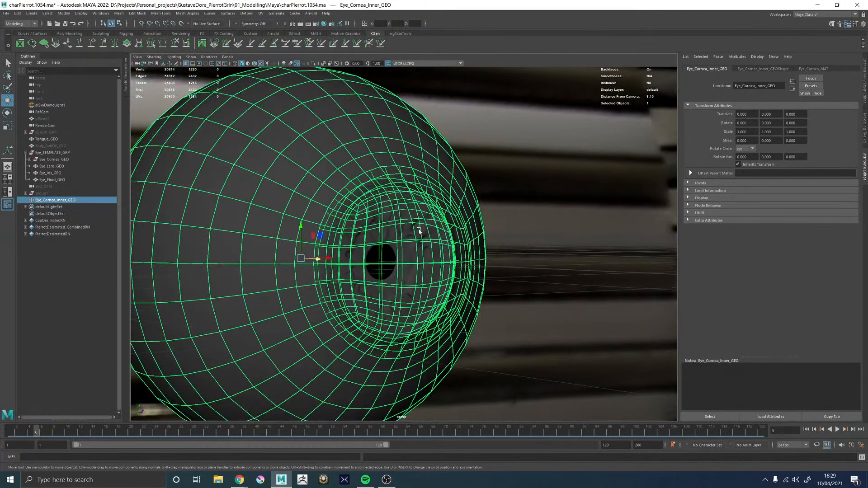
alt+drag(419, 232, 408, 234)
click(534, 216)
alt+drag(536, 235, 501, 238)
alt+right_drag(513, 233, 457, 222)
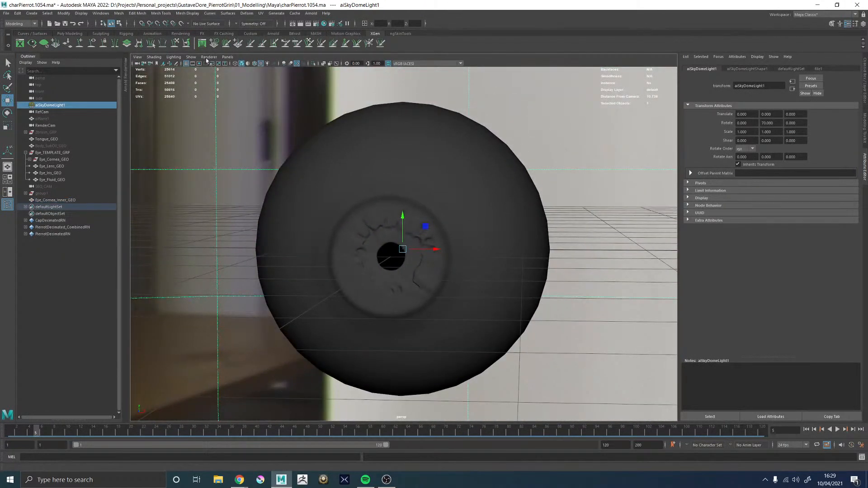
Show the Arnold RenderView, frame the eye at a slight angle within the resolution gate, and start a live render
click(126, 75)
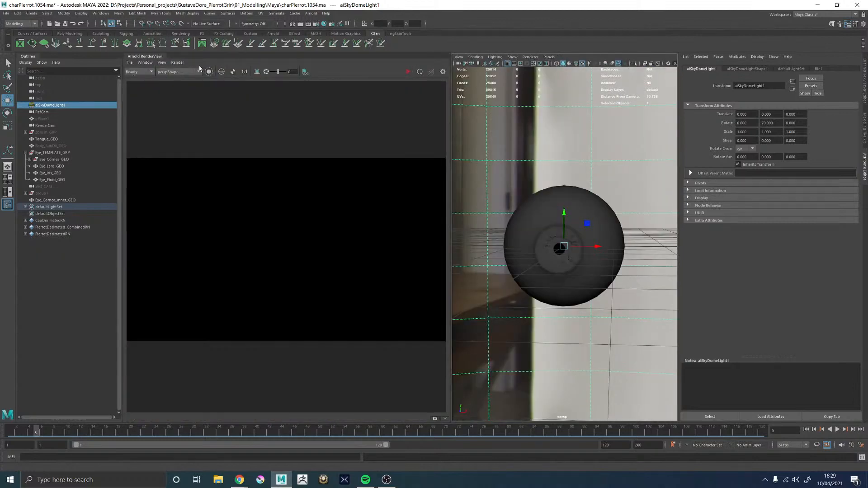
click(520, 64)
alt+drag(566, 179, 534, 187)
alt+right_drag(533, 188, 566, 196)
alt+drag(565, 195, 560, 193)
mouse_move(560, 193)
alt+right_down()
mouse_move(579, 201)
mouse_move(563, 194)
alt+right_up()
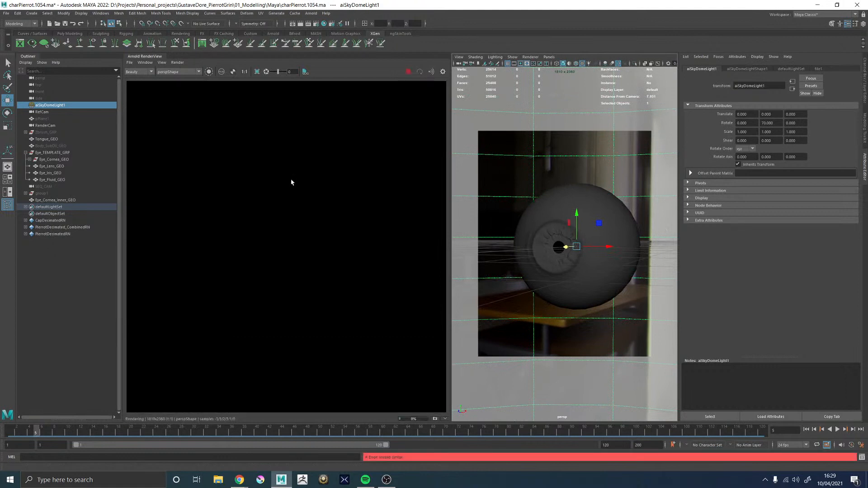
Examine the rendered iris and cornea reflections close up, and stop the live render
scroll(288, 149, up, 2)
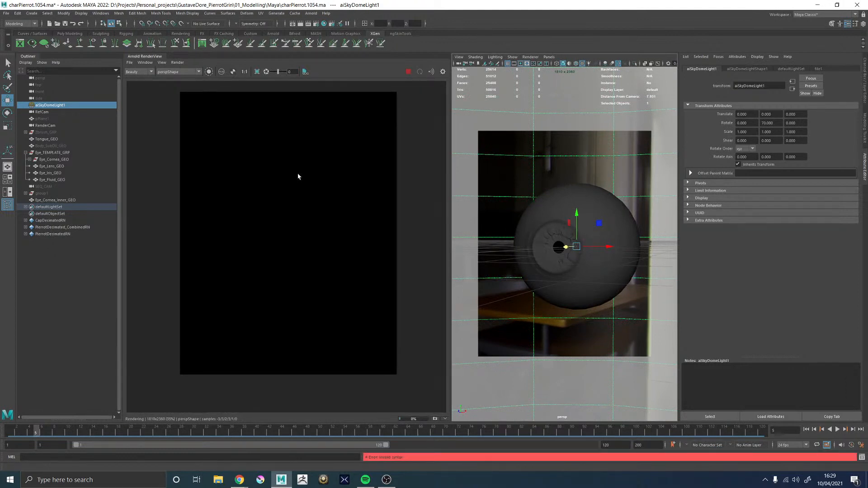
scroll(297, 176, up, 4)
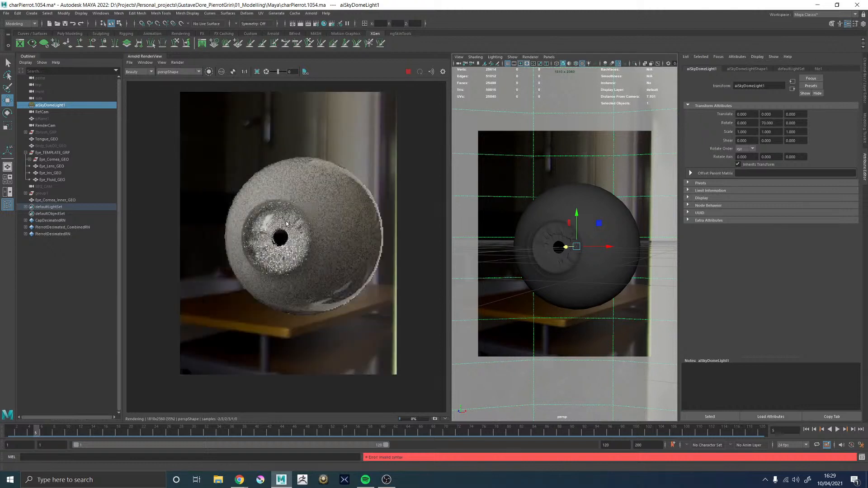
scroll(275, 221, up, 1)
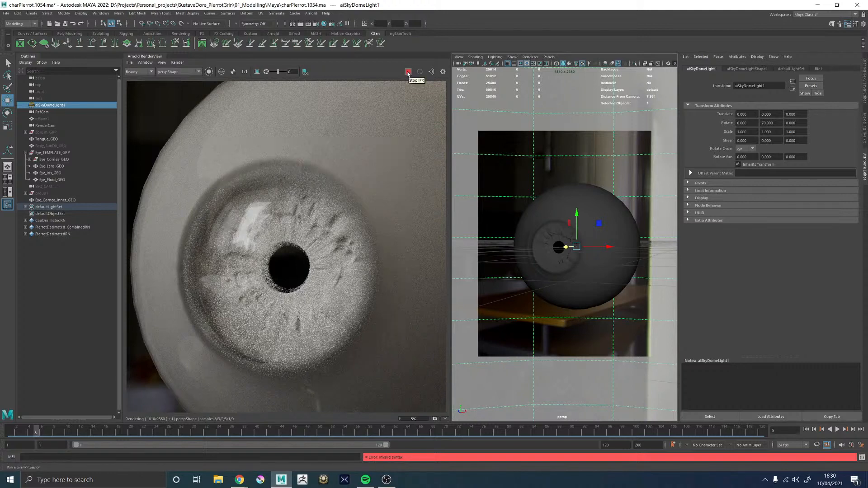
click(407, 72)
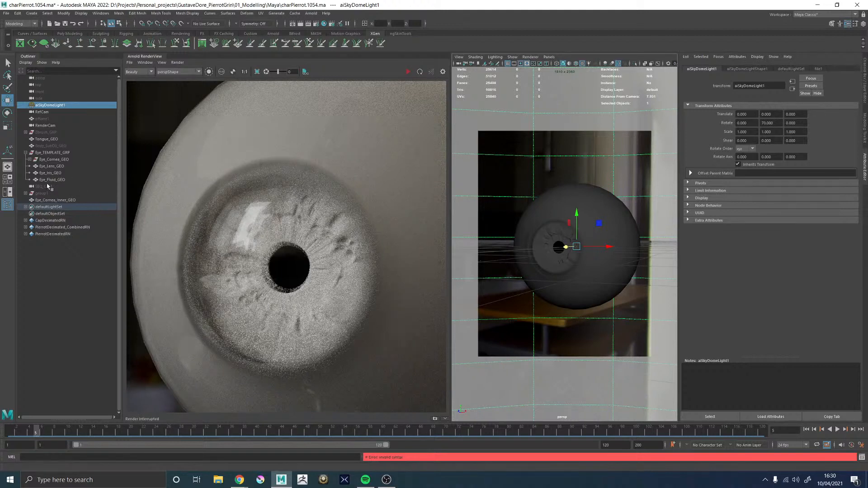
Place Eye_Cornea_Inner_GEO inside Eye_TEMPLATE_GRP and delete its construction history
click(67, 200)
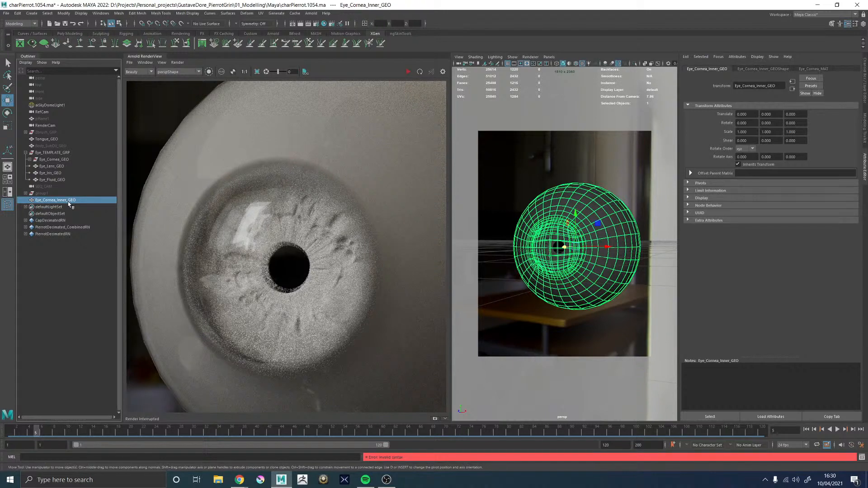
middle_drag(65, 205, 62, 166)
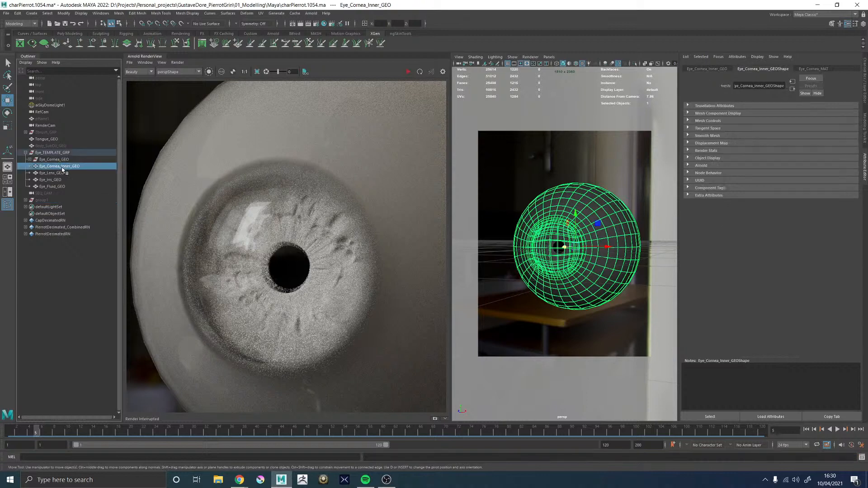
click(17, 13)
mouse_move(46, 93)
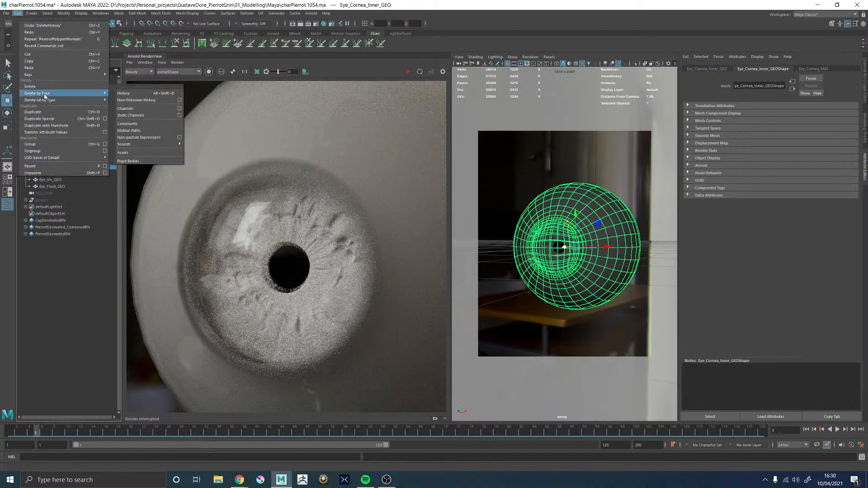
click(131, 94)
Delete the leftover Eye_Cornea_GEO node from Eye_TEMPLATE_GRP and isolate Eye_Cornea_Inner_GEO in the viewport
click(59, 159)
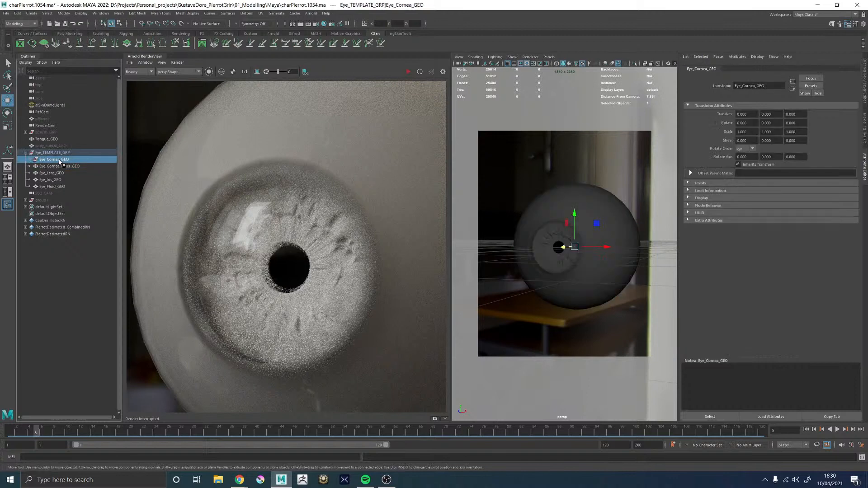
key(Delete)
click(574, 246)
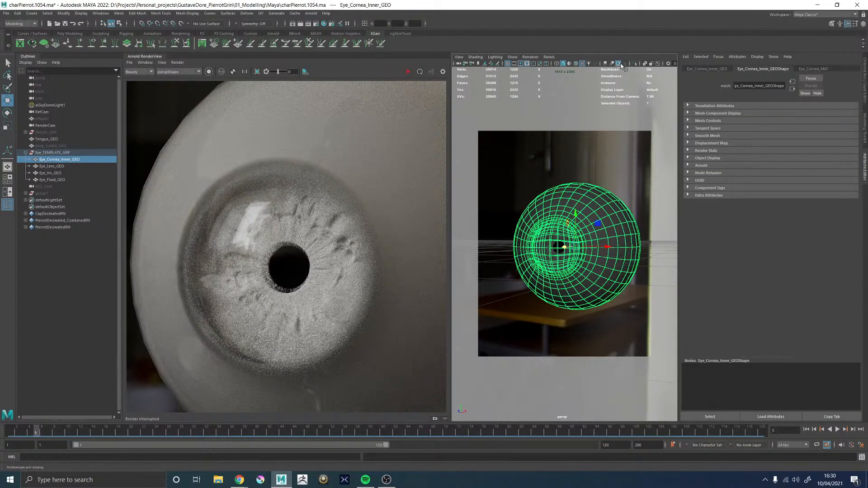
click(633, 63)
scroll(540, 226, up, 10)
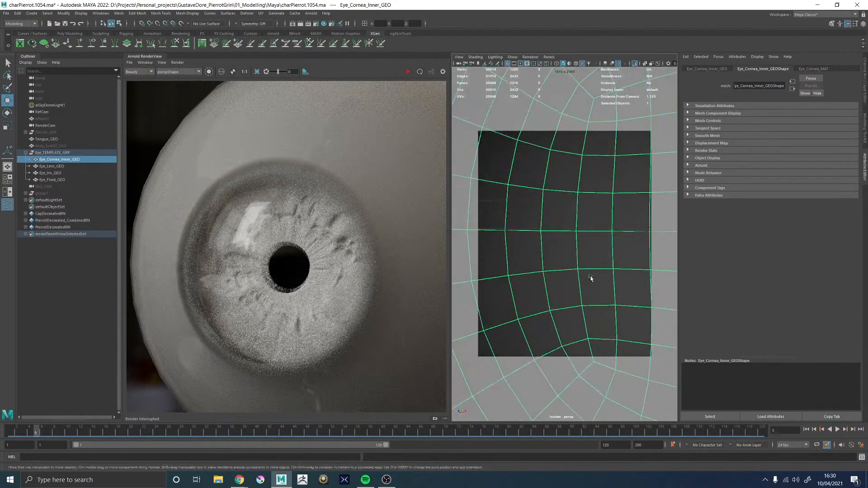
Select all faces of one shell of Eye_Cornea_Inner_GEO and show their UVs in the UV Editor
right_click(565, 211)
double_click(573, 213)
right_drag(566, 221, 520, 230)
alt+drag(519, 231, 565, 237)
alt+right_drag(565, 237, 605, 247)
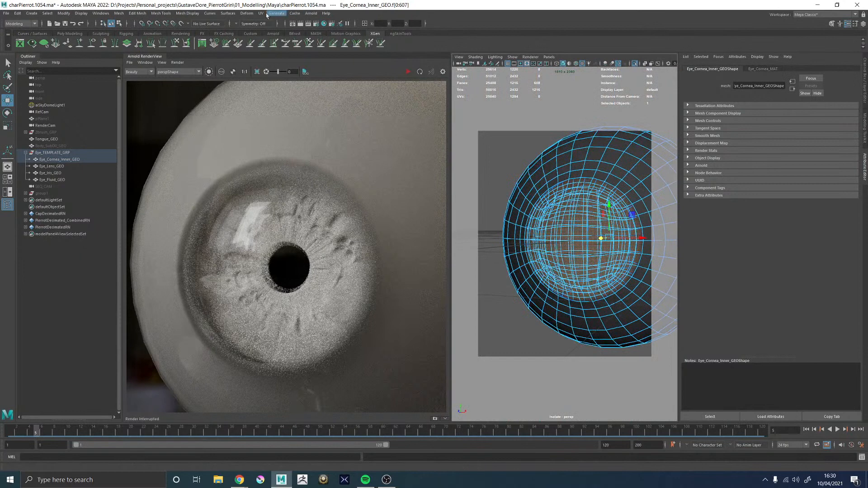
click(261, 13)
click(273, 26)
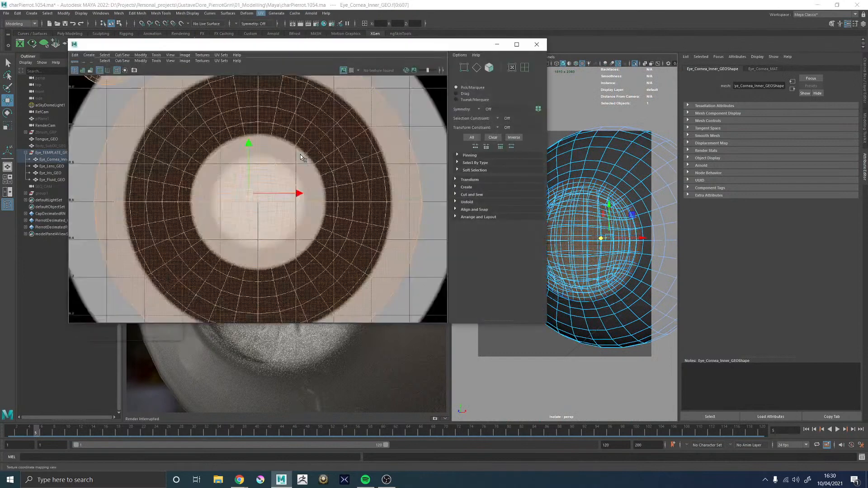
Scale down the central UV shell of Eye_Cornea_Inner_GEO about its centre so it sits well inside the ramp's middle circle
right_drag(391, 129, 416, 129)
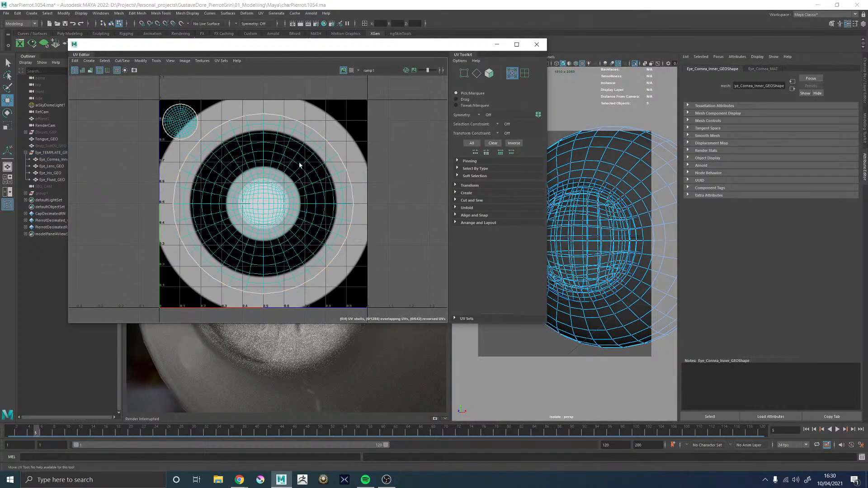
double_click(261, 175)
key(r)
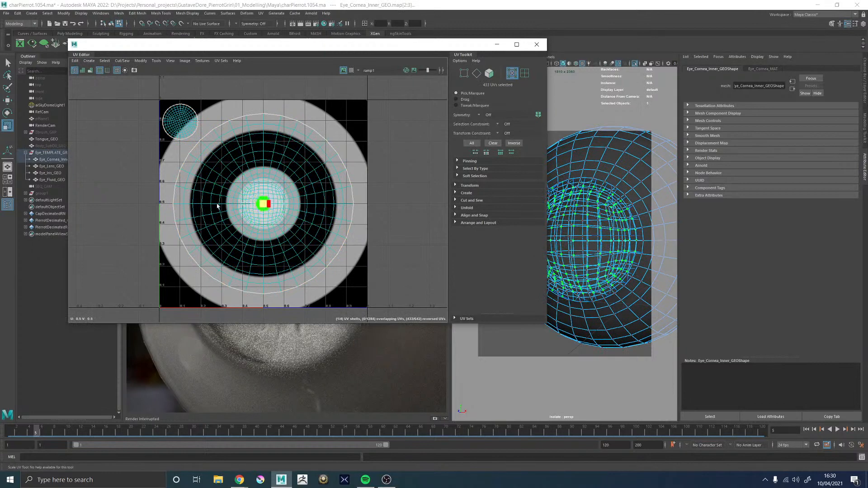
drag(263, 204, 223, 206)
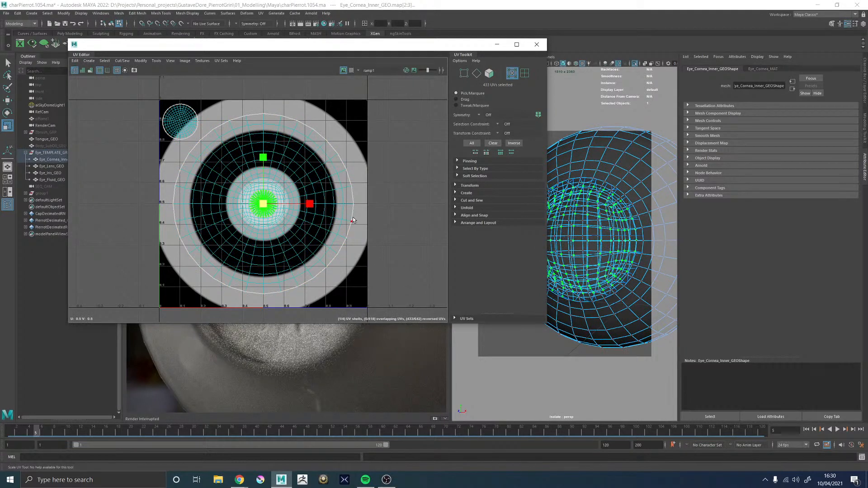
Return to object mode with shaded display, clear the selection and close the UV Editor
key(F8)
key(5)
click(597, 109)
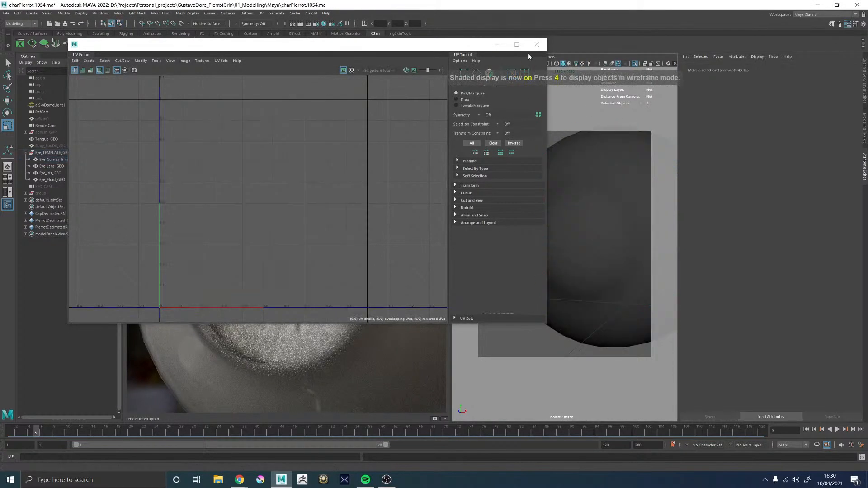
click(536, 44)
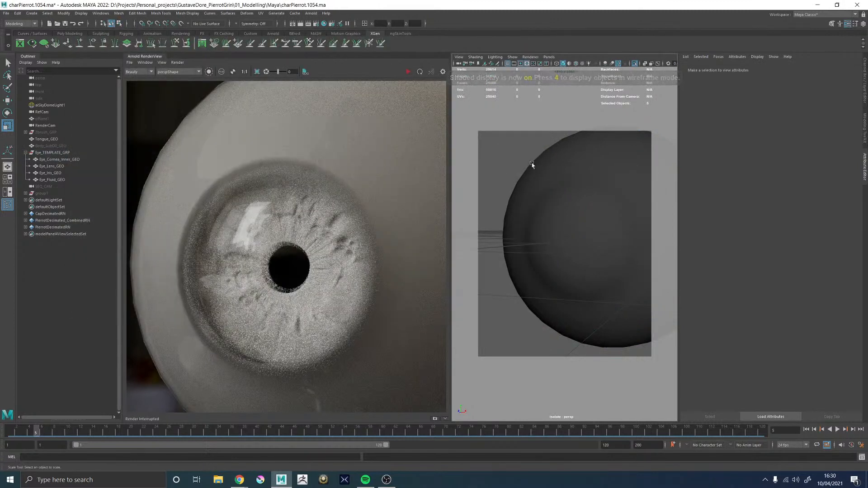
Frame the whole eyeball and restart the live Arnold render
scroll(561, 166, down, 5)
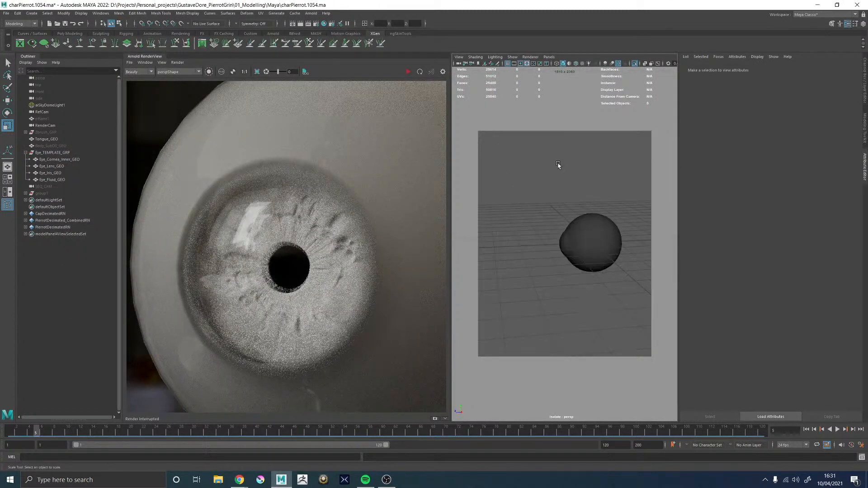
key(f)
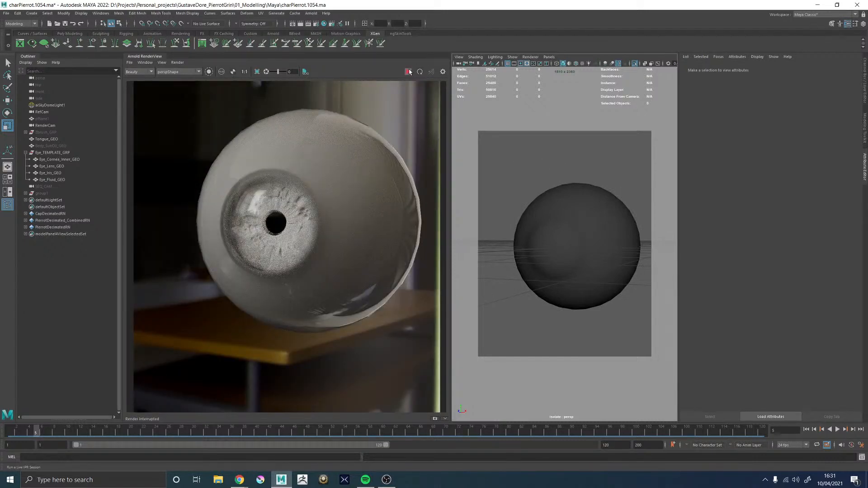
click(409, 72)
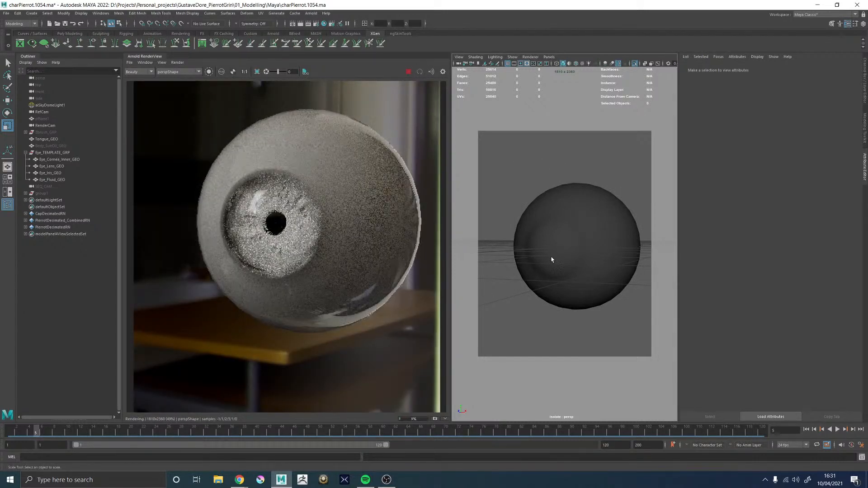
Set the Arnold subdivision of Eye_Cornea_Inner_GEO to catclark with 3 iterations
click(577, 257)
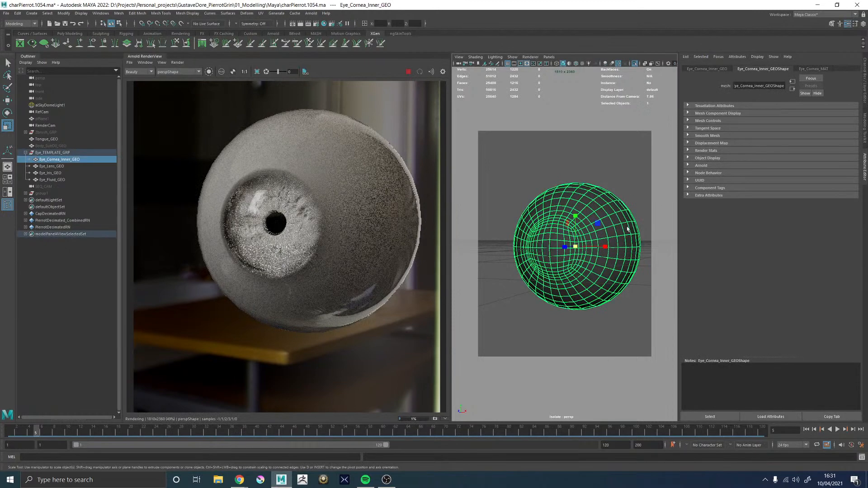
click(813, 69)
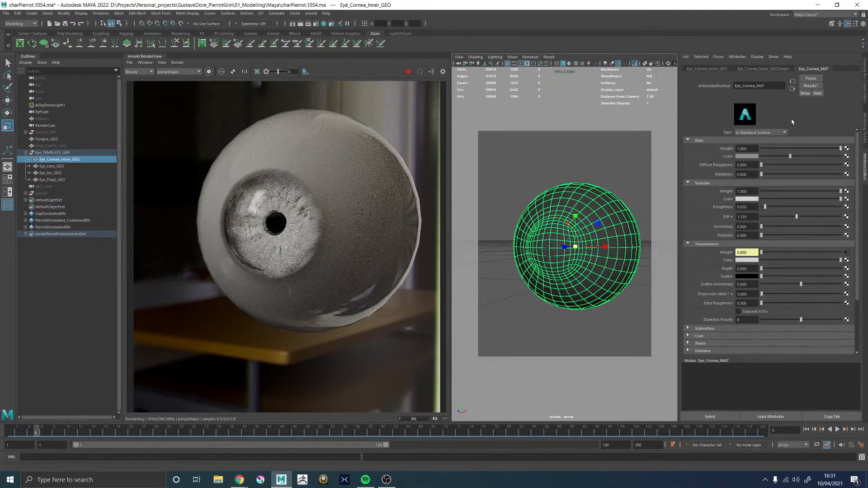
click(746, 69)
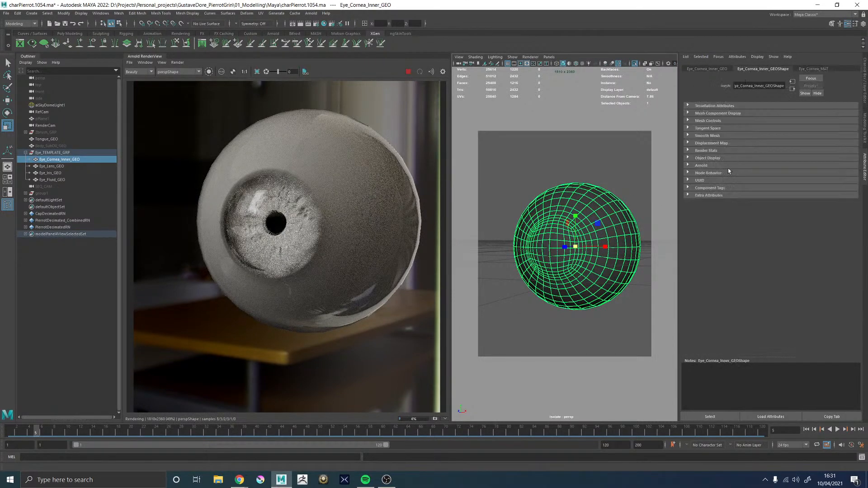
click(700, 166)
scroll(720, 232, down, 2)
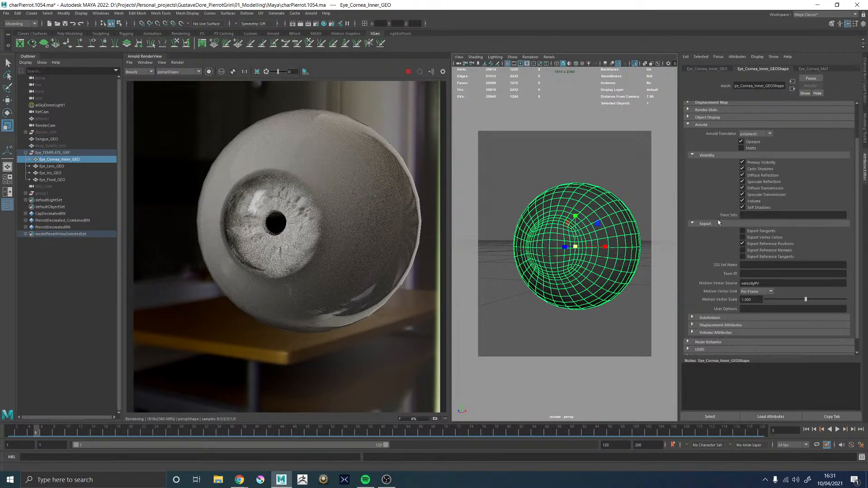
click(708, 318)
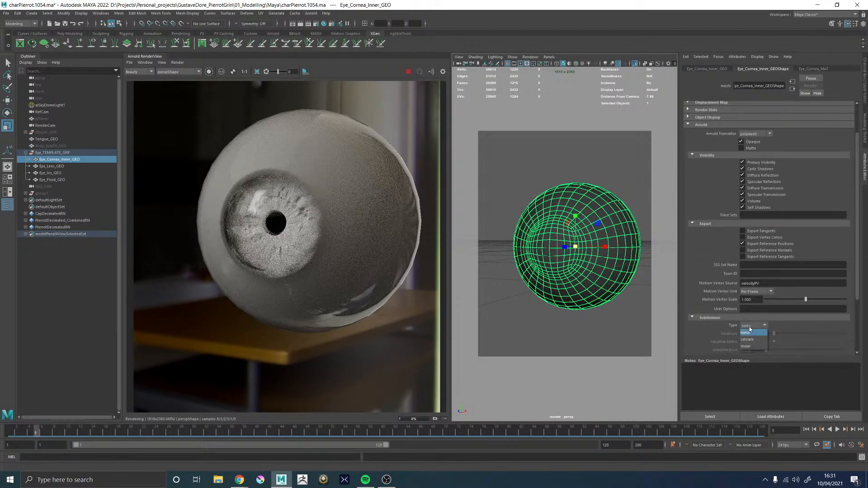
click(746, 339)
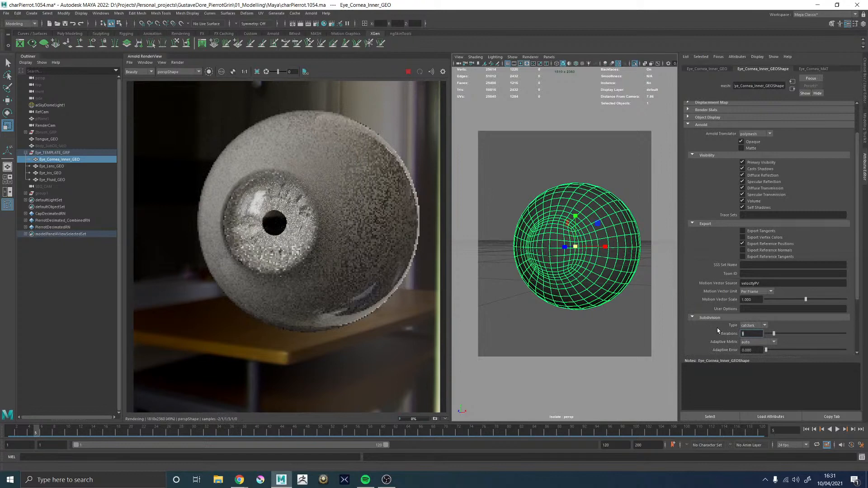
text(3)
key(Return)
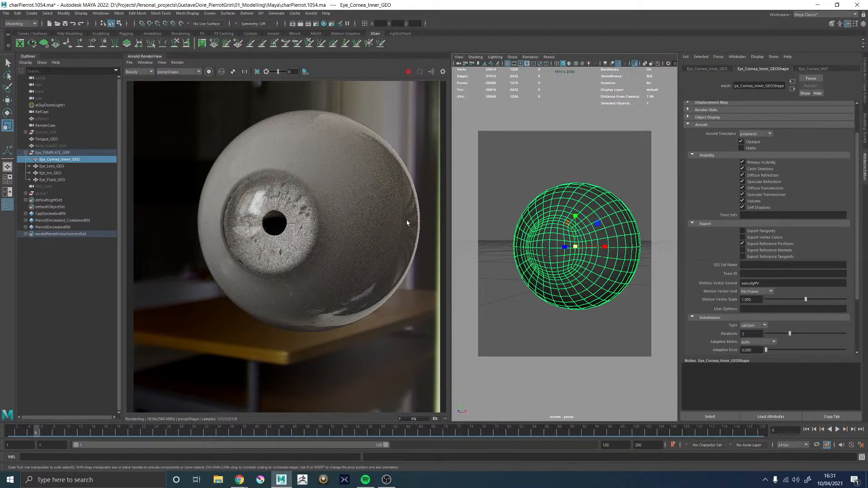
Examine the iris and cornea close up in the live render, stop rendering and collapse the render view
scroll(260, 232, up, 2)
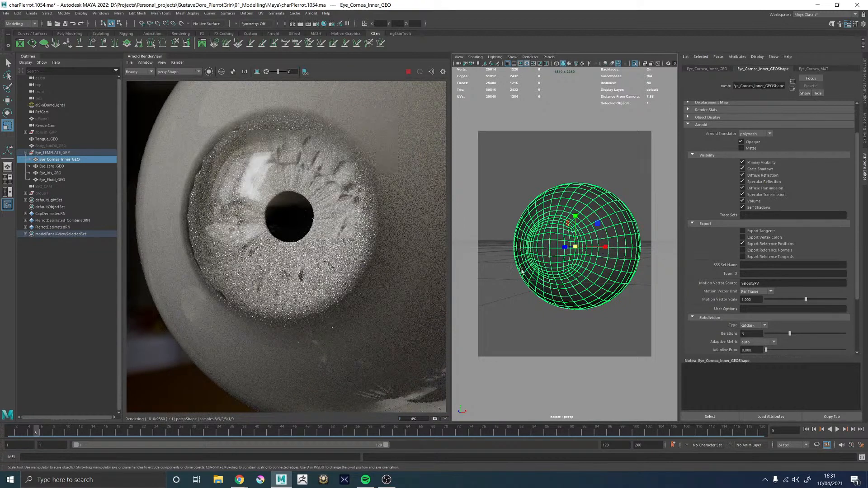
alt+drag(620, 262, 571, 247)
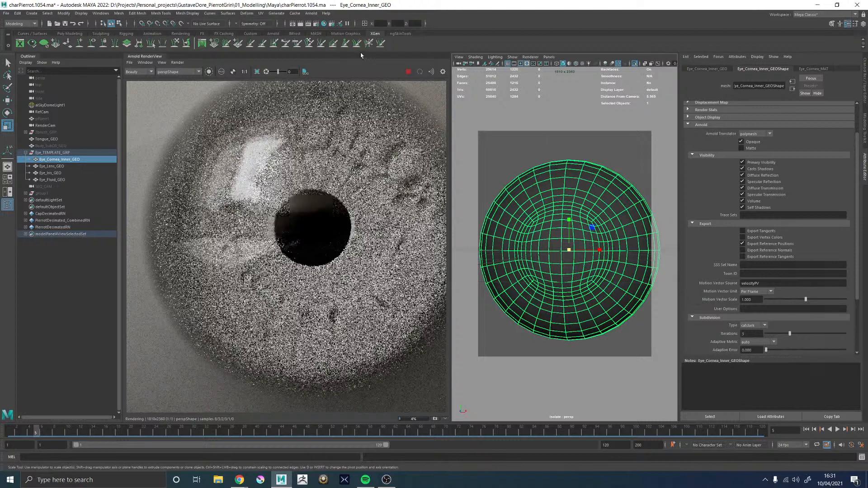
click(408, 72)
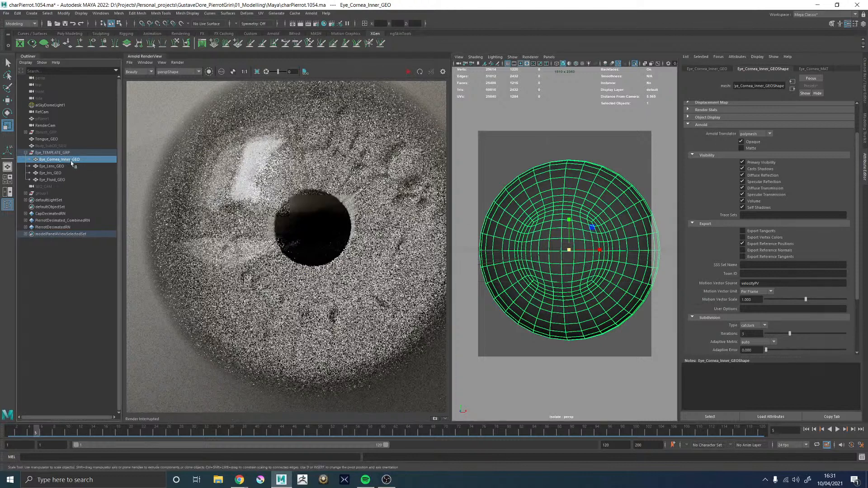
click(146, 57)
key(ctrl+d)
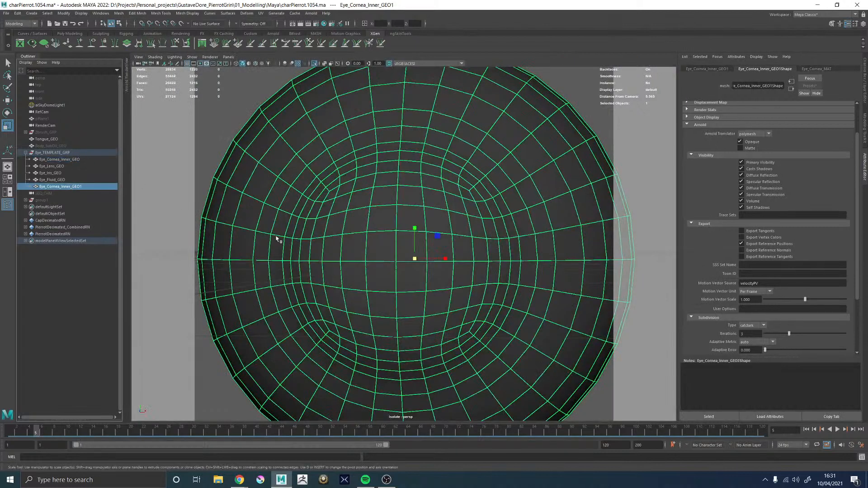
scroll(254, 230, down, 5)
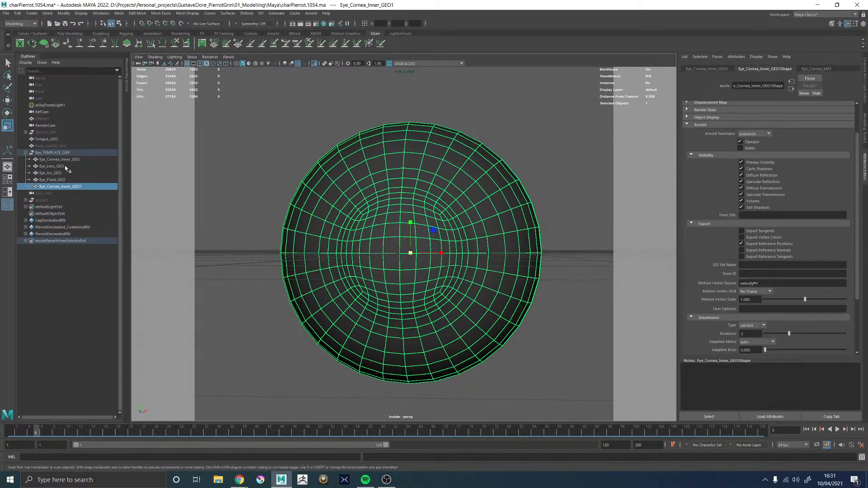
click(55, 186)
key(Delete)
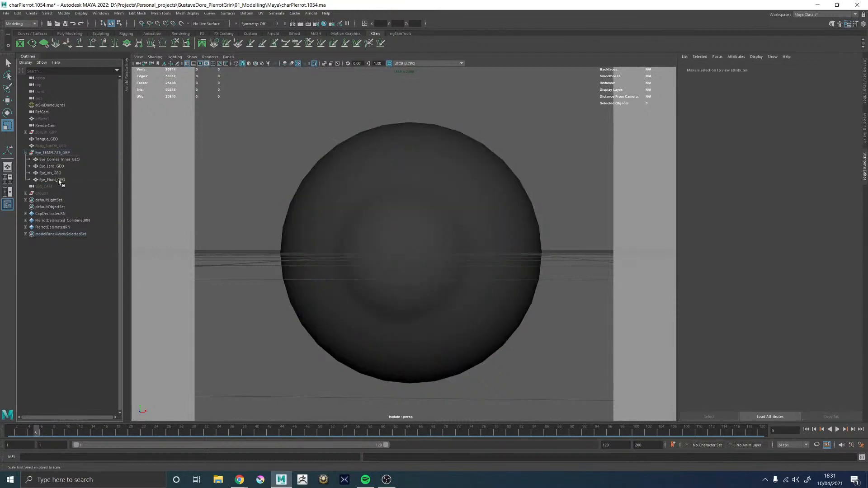
Compare the shapes of Eye_Fluid_GEO and Eye_Cornea_Inner_GEO in wireframe from the side
click(59, 180)
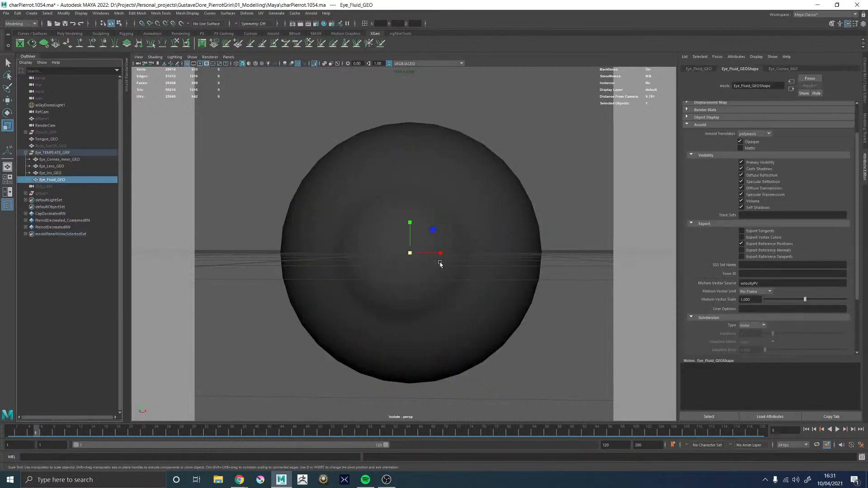
key(4)
alt+drag(440, 264, 456, 253)
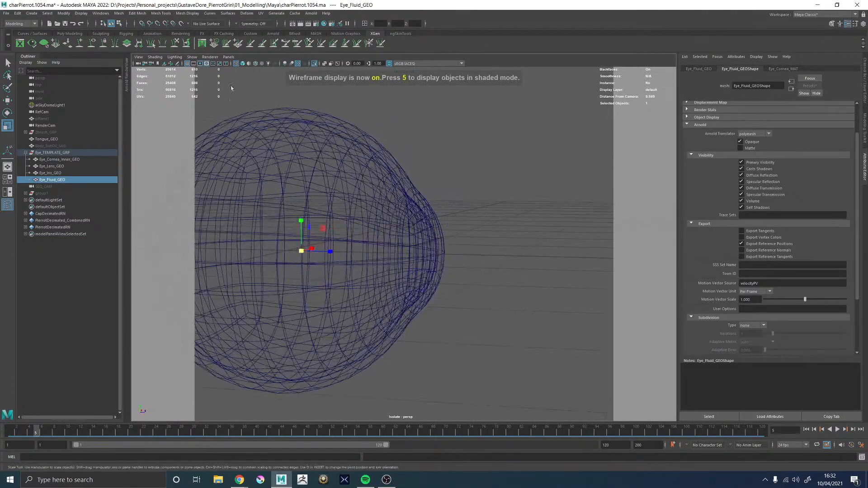
click(192, 57)
alt+drag(520, 160, 473, 155)
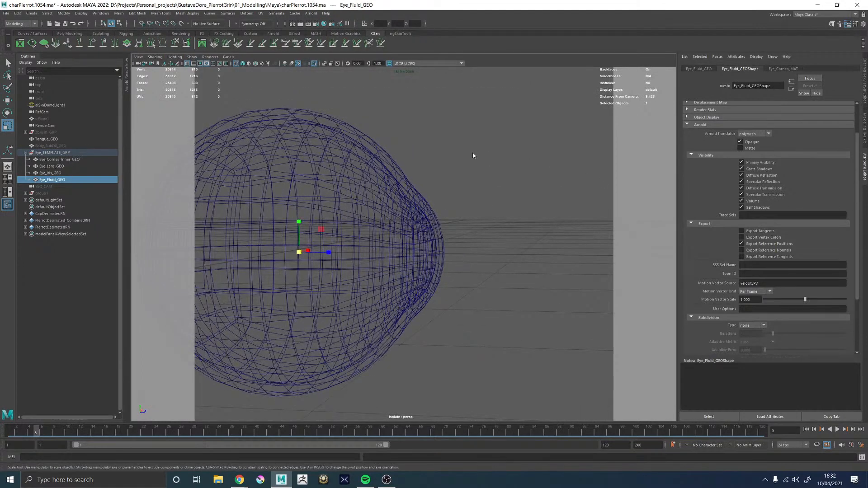
click(427, 180)
click(351, 194)
click(60, 180)
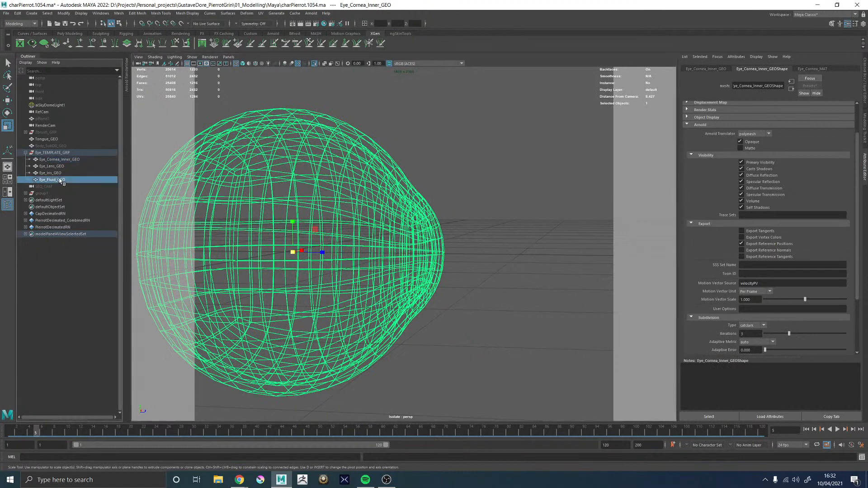
alt+drag(318, 189, 303, 200)
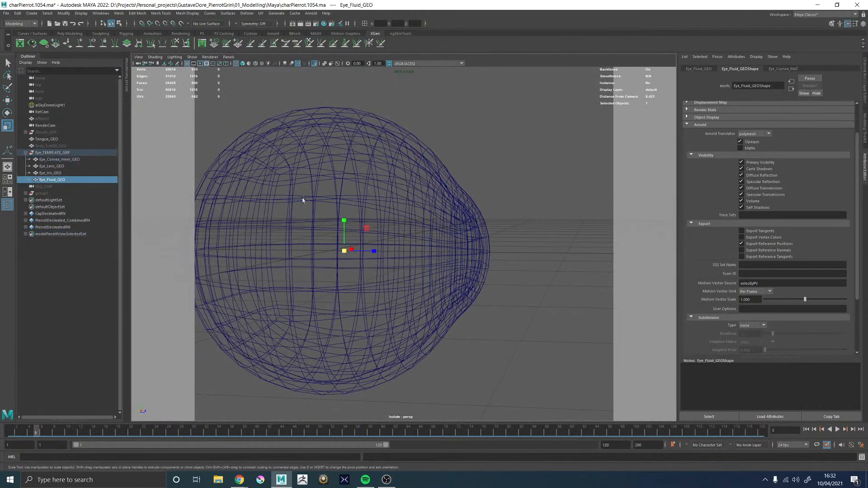
Copy the name of Eye_Fluid_GEO and delete that mesh from Eye_TEMPLATE_GRP
double_click(61, 179)
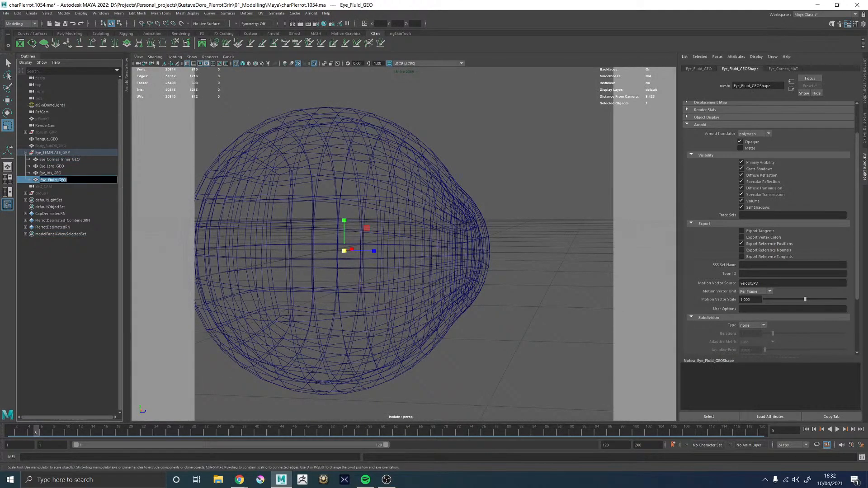
click(61, 173)
click(60, 179)
key(Delete)
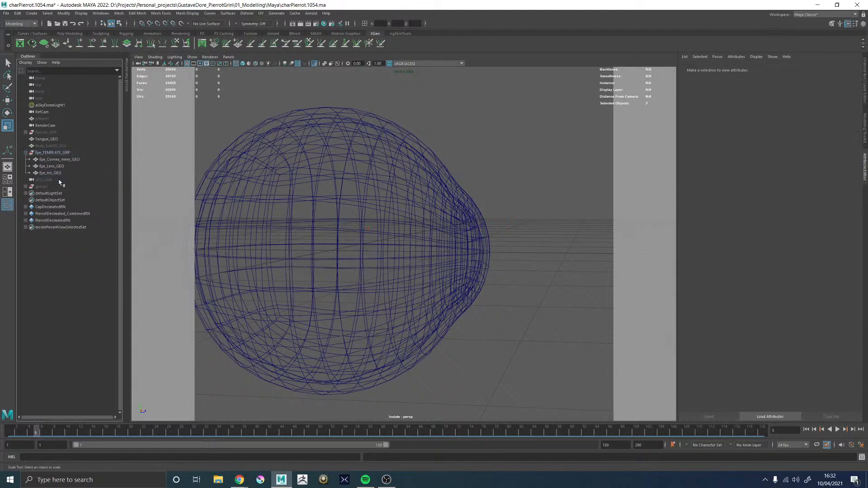
Rename Eye_Cornea_Inner_GEO as Eye_Cornea_GEO
click(64, 160)
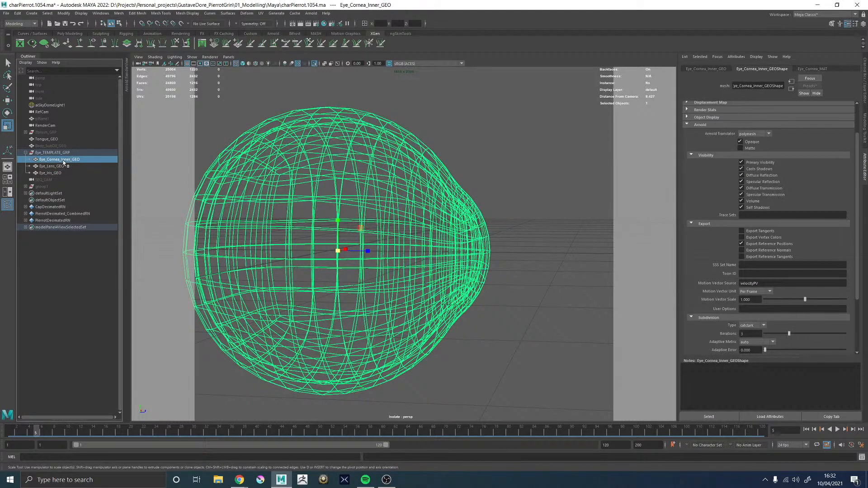
double_click(63, 160)
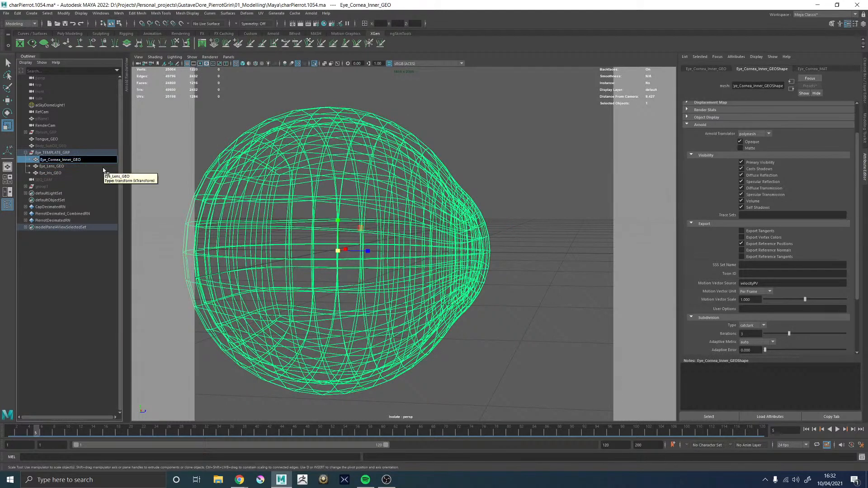
key(BackSpace)
key(BackSpace)
key(BackSpace)
key(BackSpace)
key(Return)
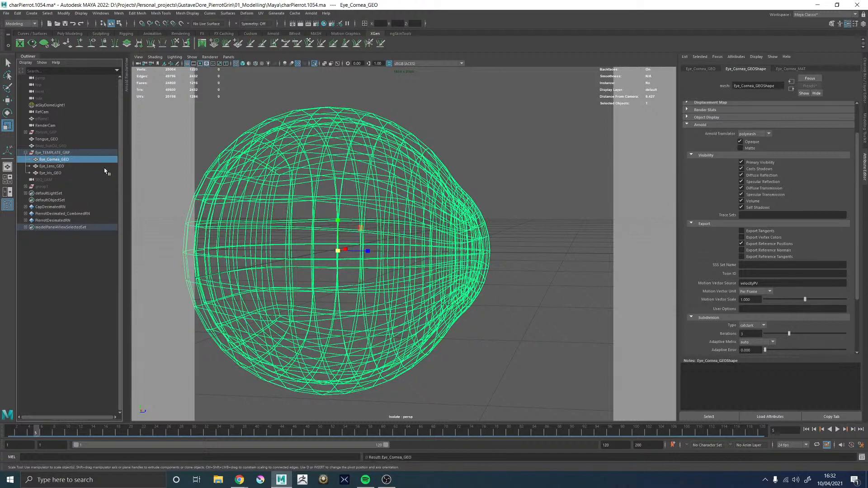
Duplicate Eye_Cornea_GEO and name the copy Eye_Fluid_GEO
key(ctrl+d)
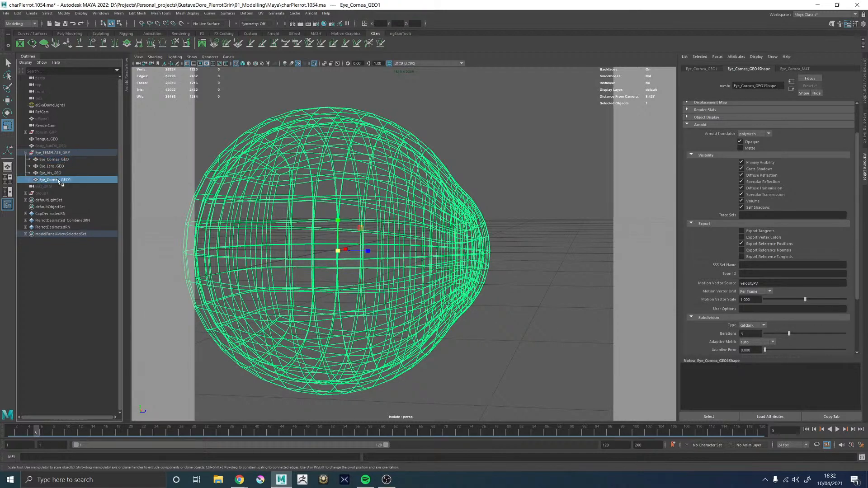
double_click(58, 179)
text(Eye_Fluid_GEO)
key(Return)
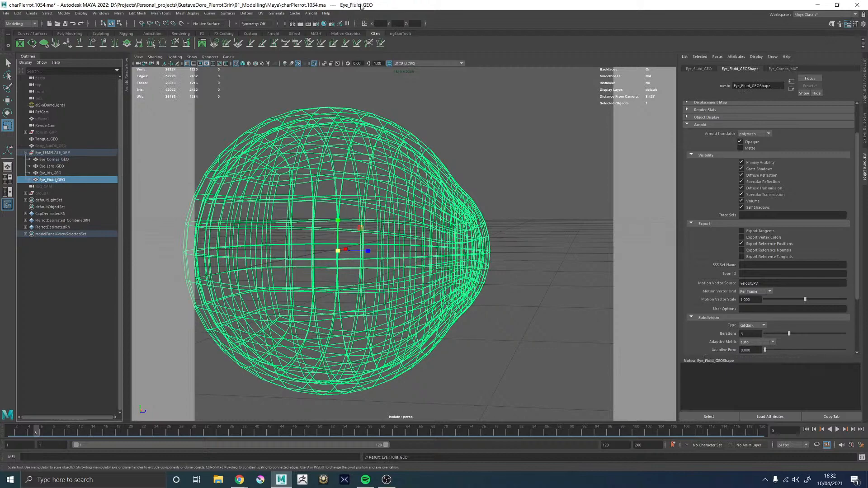
Turn off viewport isolation and delete the outer shell's faces from Eye_Fluid_GEO, keeping its inner shell
click(314, 63)
right_drag(496, 151, 495, 171)
alt+middle_drag(482, 174, 426, 182)
alt+right_drag(426, 182, 242, 186)
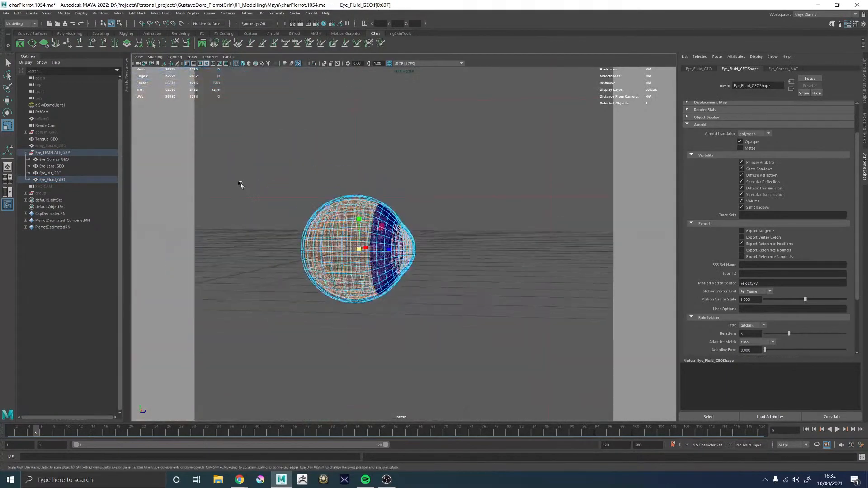
drag(242, 152, 404, 278)
key(Delete)
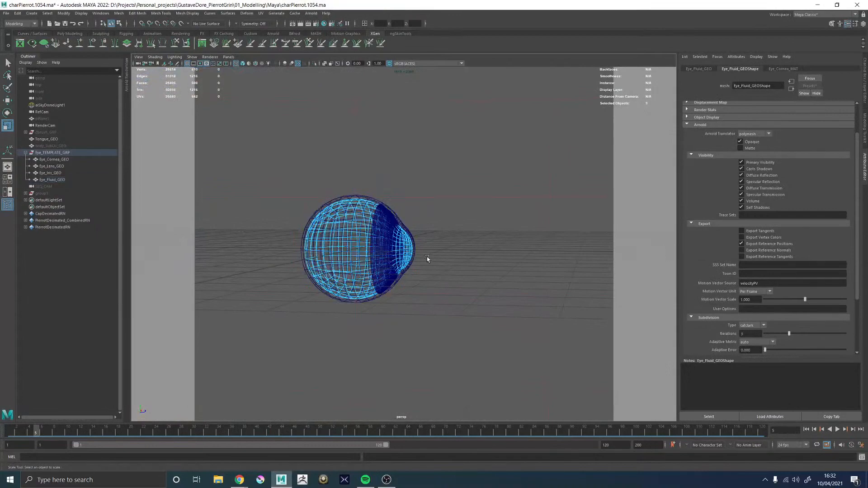
Examine in wireframe how the inner shell of Eye_Fluid_GEO sits against the surrounding cornea mesh
alt+right_drag(428, 259, 646, 339)
alt+drag(459, 226, 436, 203)
right_drag(470, 167, 481, 233)
double_click(403, 195)
key(w)
middle_drag(503, 212, 500, 209)
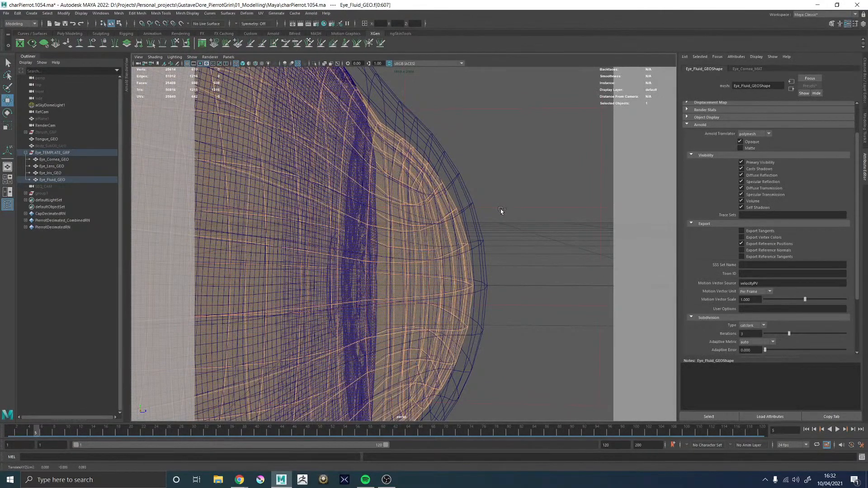
alt+right_drag(537, 228, 407, 226)
alt+drag(403, 226, 384, 228)
right_drag(350, 219, 492, 128)
click(492, 128)
click(414, 223)
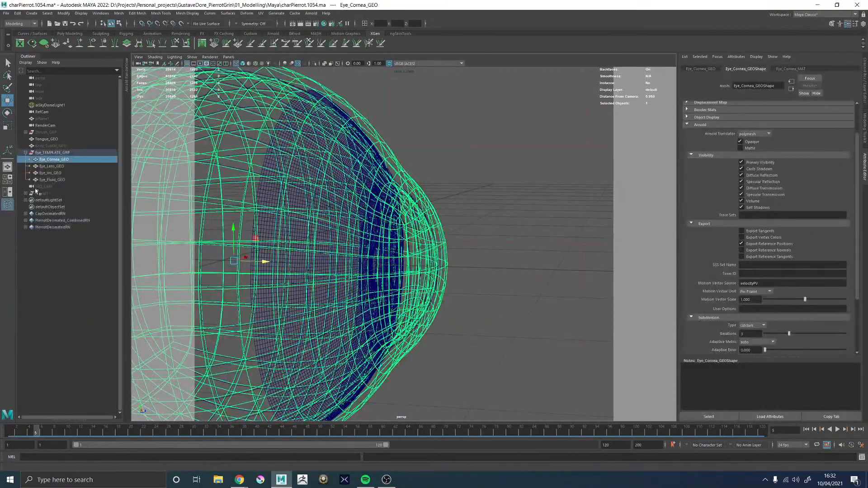
Isolate Eye_Fluid_GEO and display it shaded, framed from the side
click(55, 180)
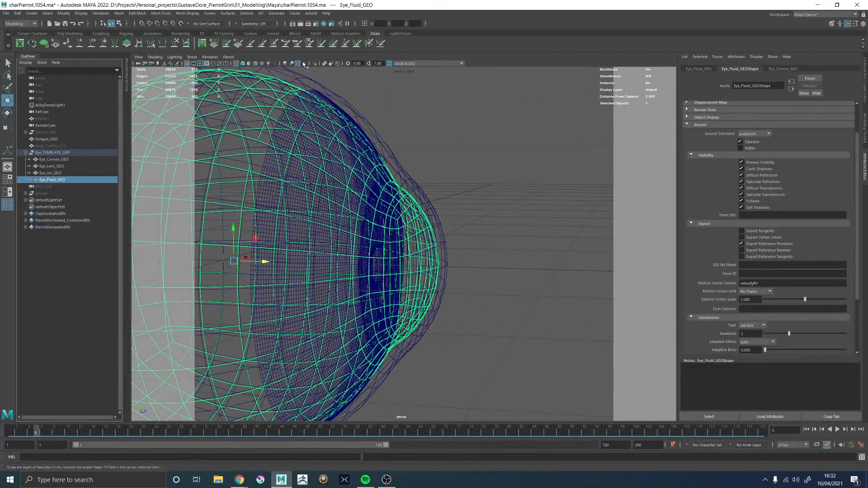
click(314, 64)
key(5)
key(f)
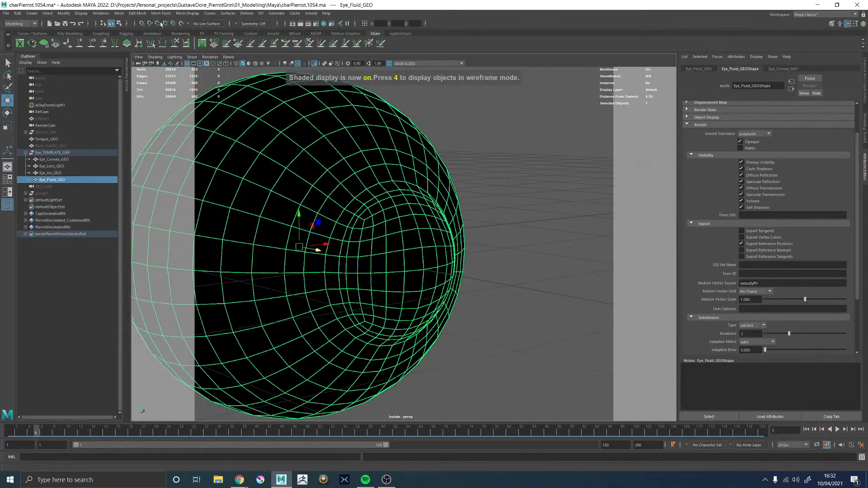
alt+drag(479, 185, 543, 171)
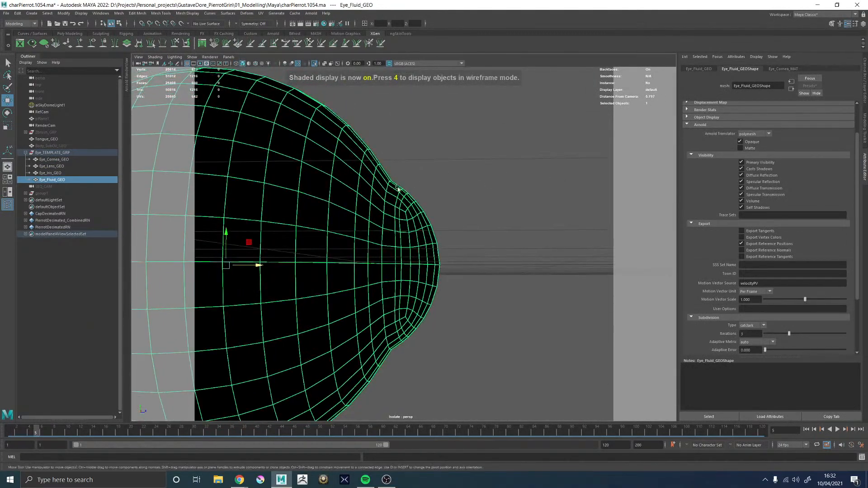
Apply Edit Edge Flow repeatedly to the edge loop where the corneal bulge meets the eyeball on Eye_Fluid_GEO
scroll(391, 215, up, 3)
right_drag(391, 215, 392, 202)
double_click(389, 205)
shift+right_drag(485, 139, 478, 206)
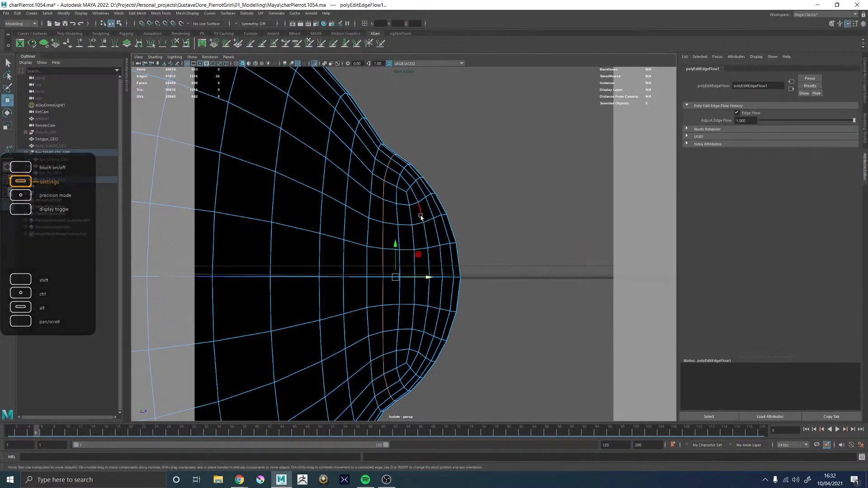
key(g)
key(g)
key(g)
key(g)
key(g)
key(g)
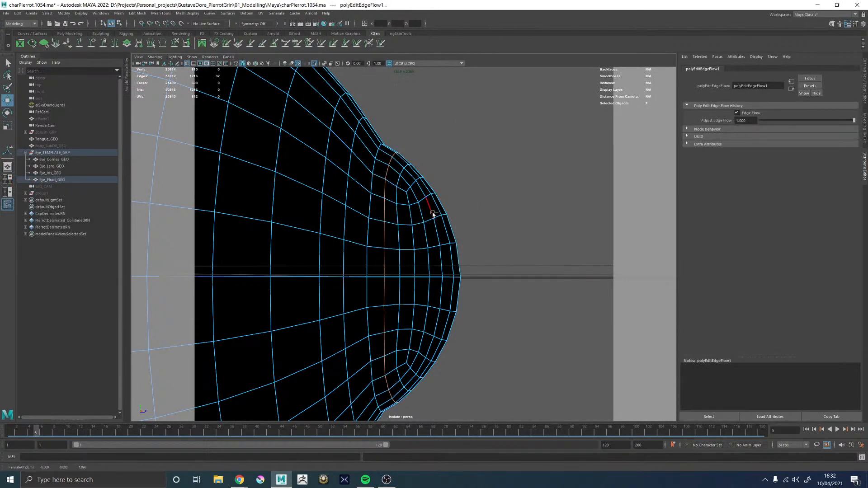
right_drag(386, 233, 418, 217)
click(454, 207)
scroll(429, 232, down, 4)
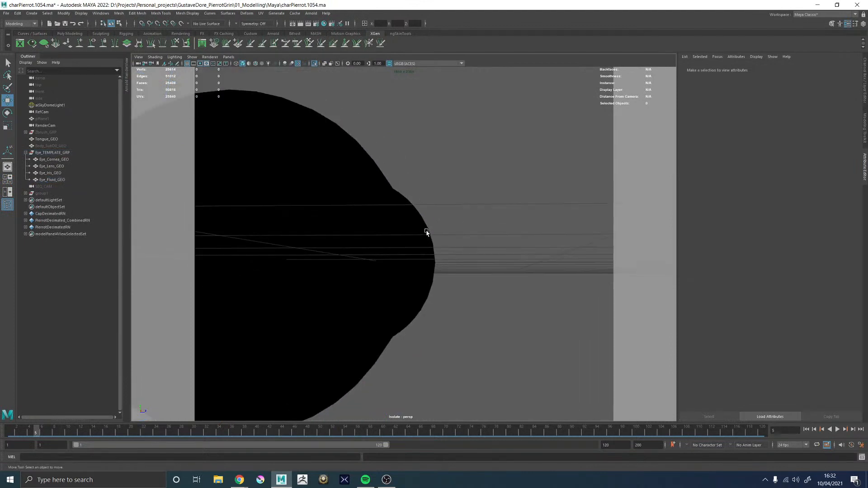
Set the normals of Eye_Fluid_GEO to face and reverse them
click(414, 233)
click(187, 13)
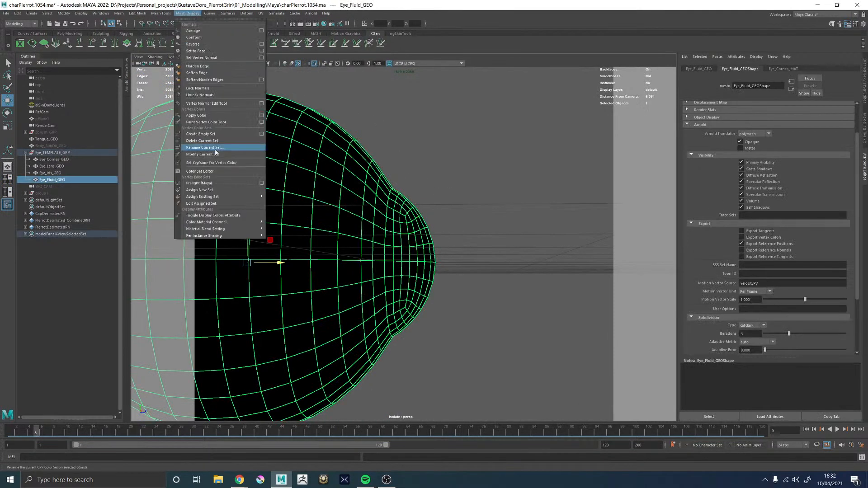
click(198, 51)
click(187, 13)
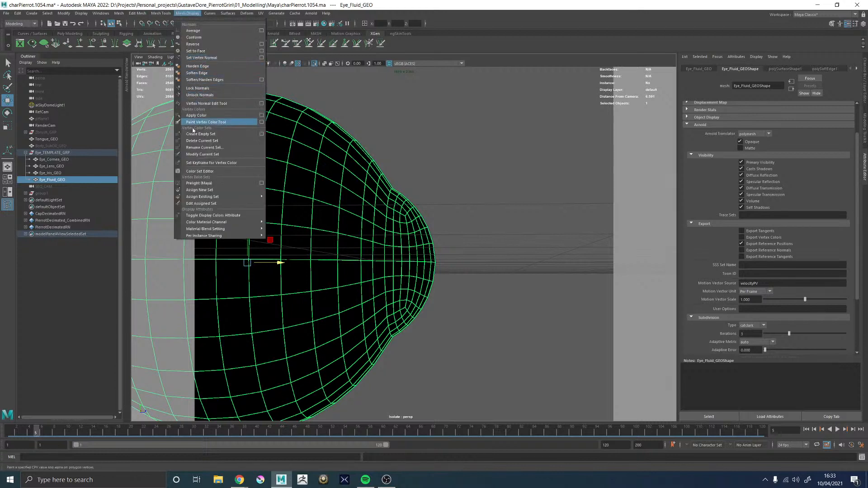
click(193, 44)
click(468, 199)
Delete the construction history of Eye_Fluid_GEO and soften its edges
alt+drag(476, 231, 409, 269)
click(400, 254)
key(alt+shift+d)
click(166, 14)
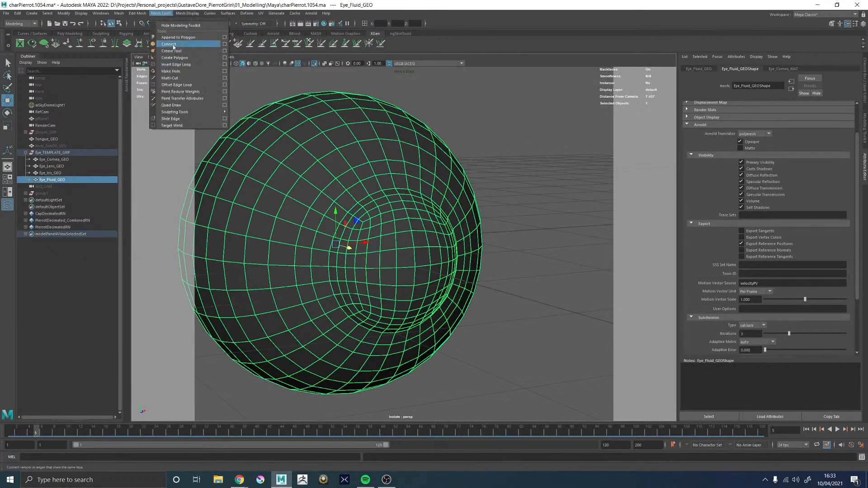
mouse_move(190, 15)
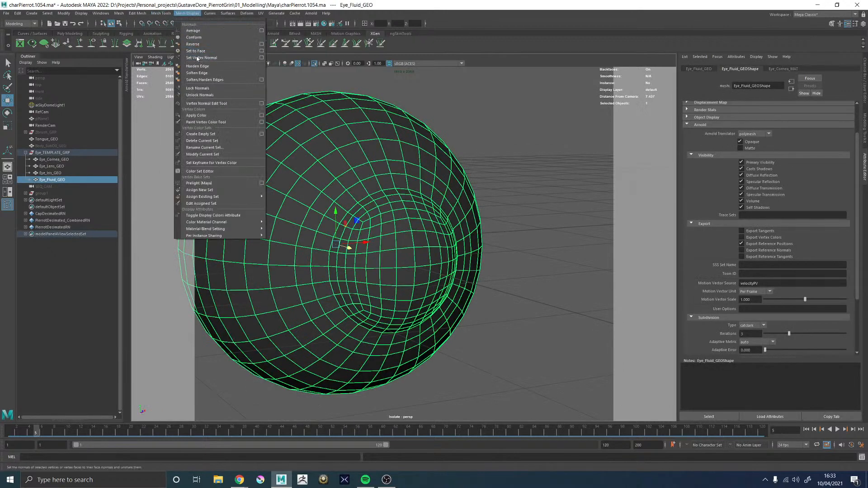
click(201, 73)
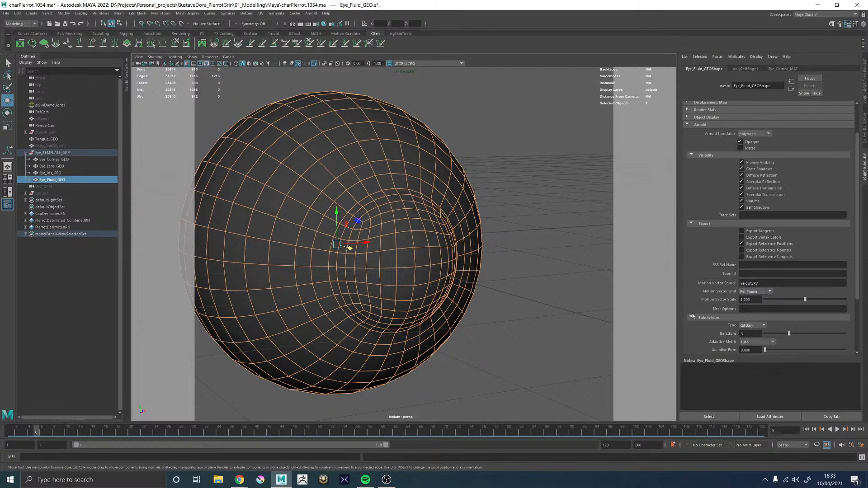
click(545, 222)
click(409, 217)
alt+drag(406, 211, 492, 195)
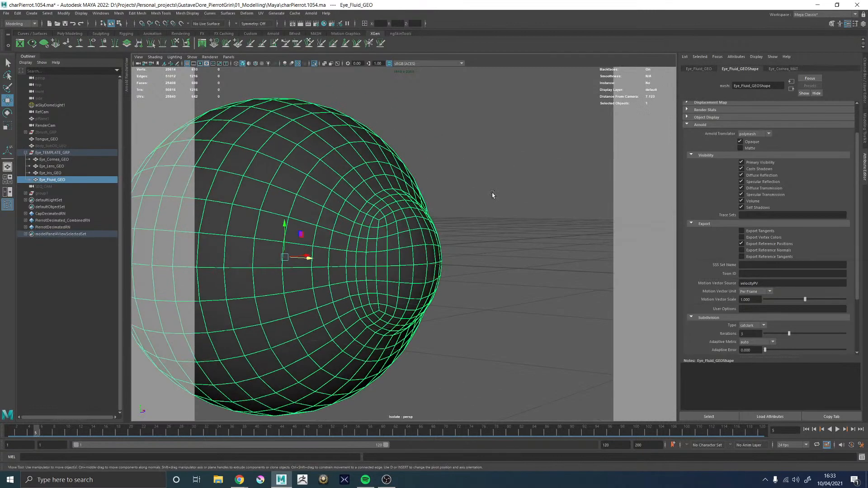
click(492, 194)
Assign a new aiStandardSurface material to Eye_Fluid_GEO and name it Eye_Fluid_MAT
click(360, 169)
right_drag(359, 168, 359, 342)
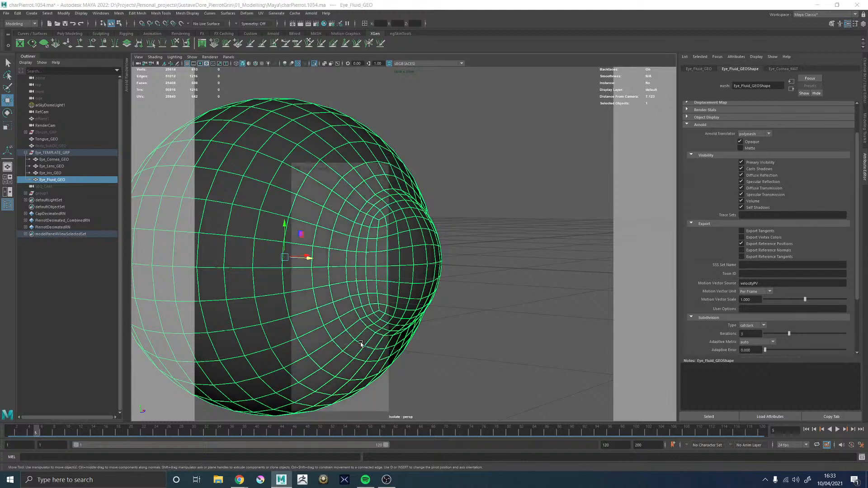
click(307, 221)
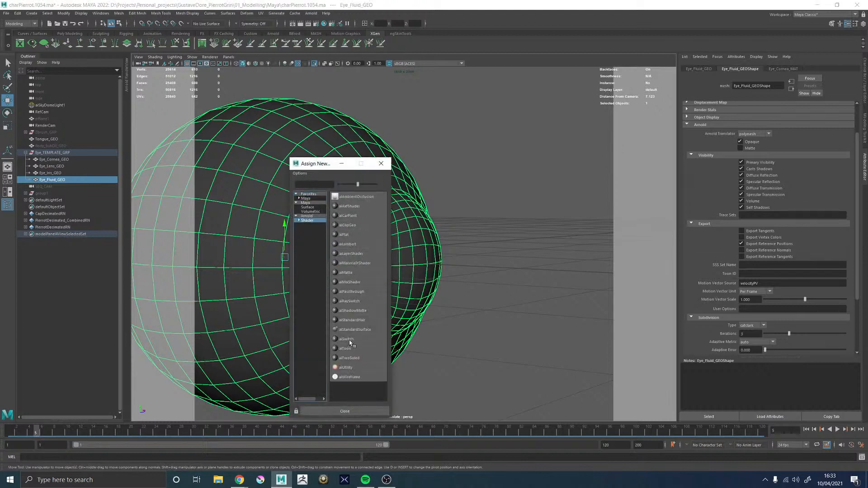
click(354, 329)
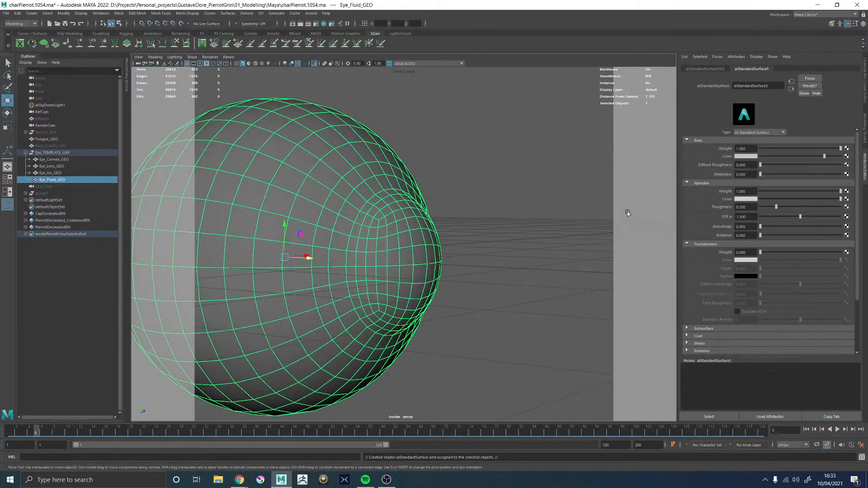
double_click(777, 83)
text(E)
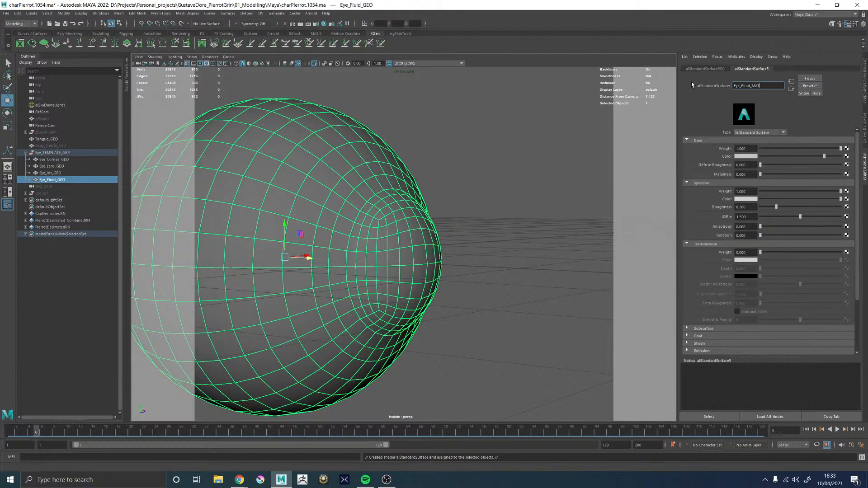
text(ye_Fluid_MAT)
key(Return)
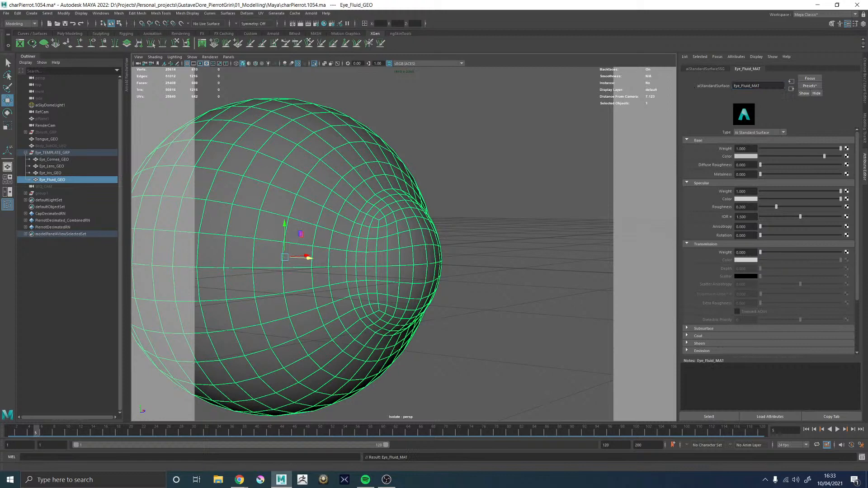
Set Eye_Fluid_MAT's base and specular weights to 0 with black colours, and its transmission weight to 1
drag(783, 156, 772, 157)
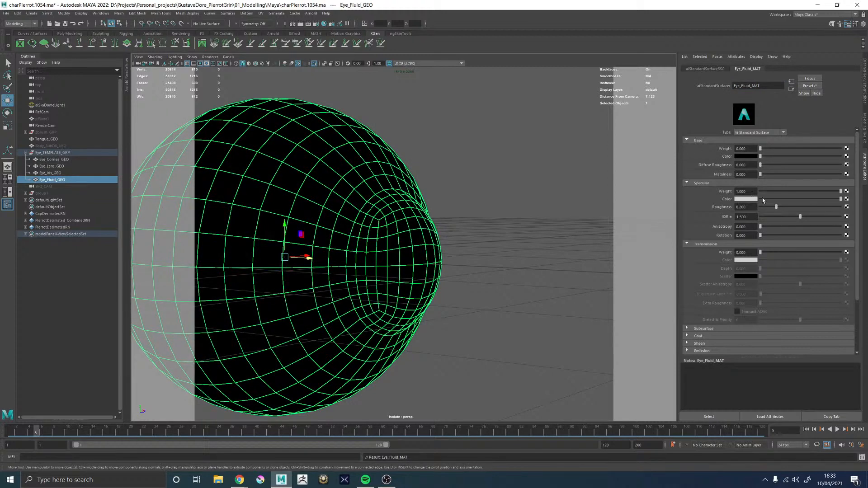
drag(770, 201, 753, 201)
drag(759, 253, 840, 252)
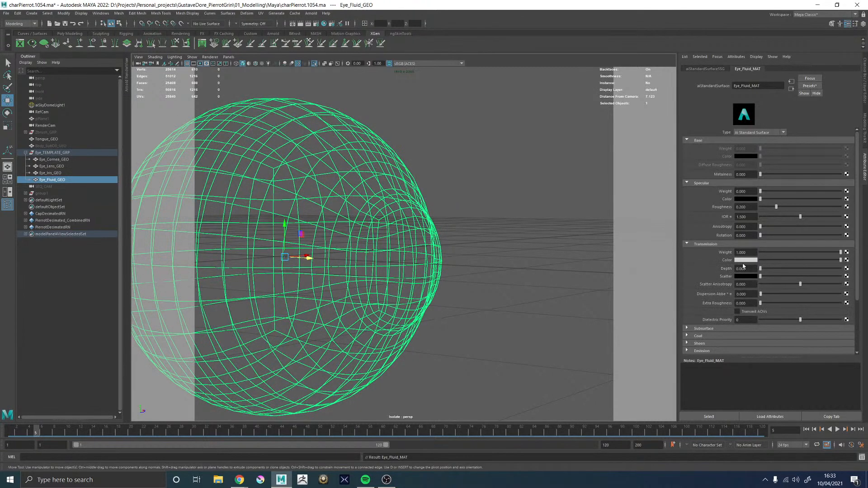
Consult the scale-model eye diagram in the browser and set Eye_Fluid_MAT's IOR to 1.336
drag(867, 31, 636, 37)
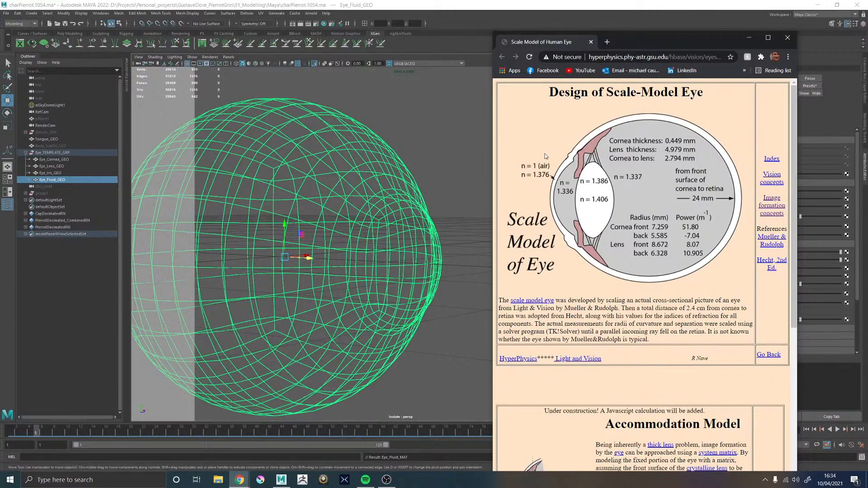
click(61, 180)
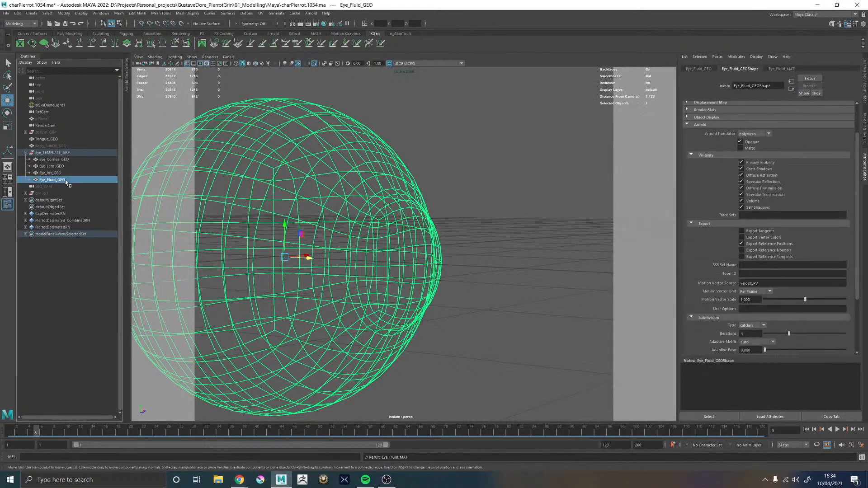
click(783, 68)
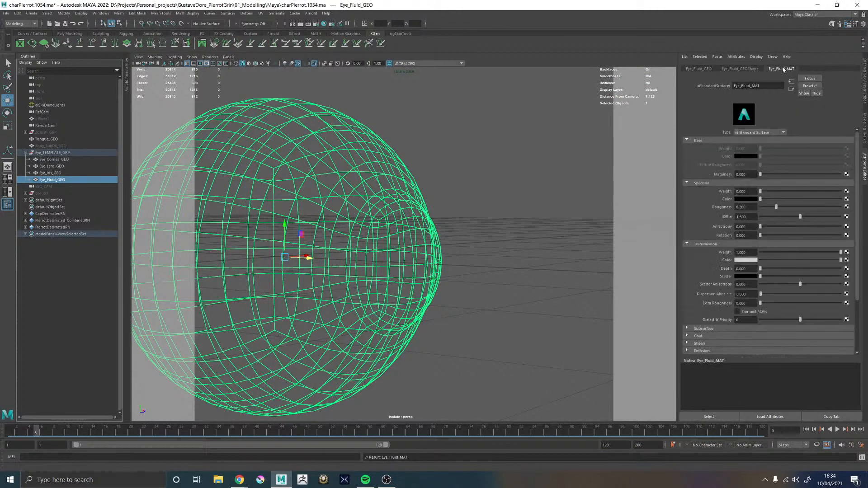
mouse_move(243, 482)
click(270, 441)
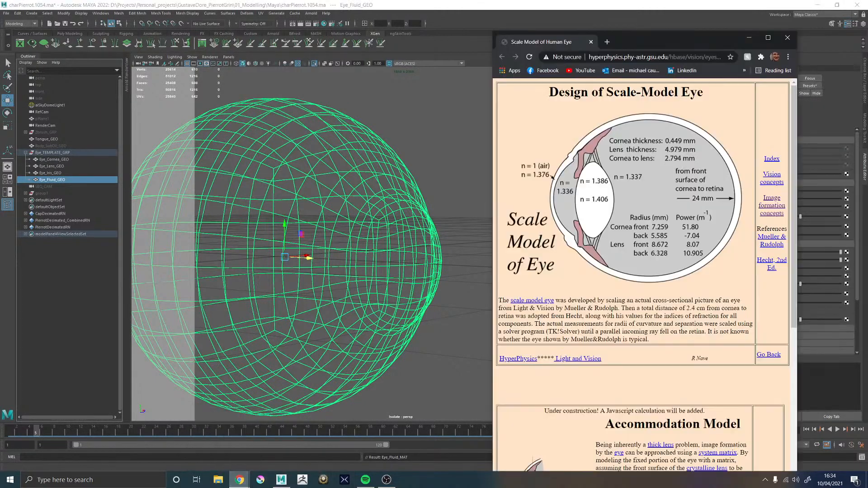
click(748, 39)
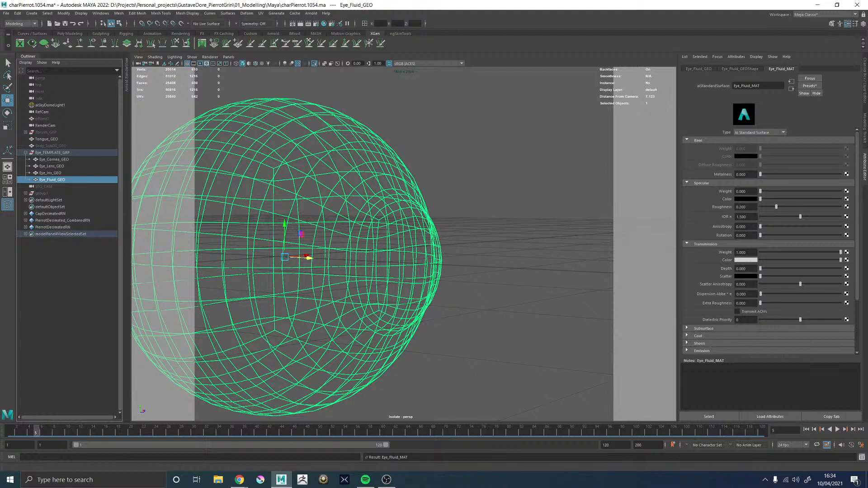
drag(749, 217, 740, 217)
text(336)
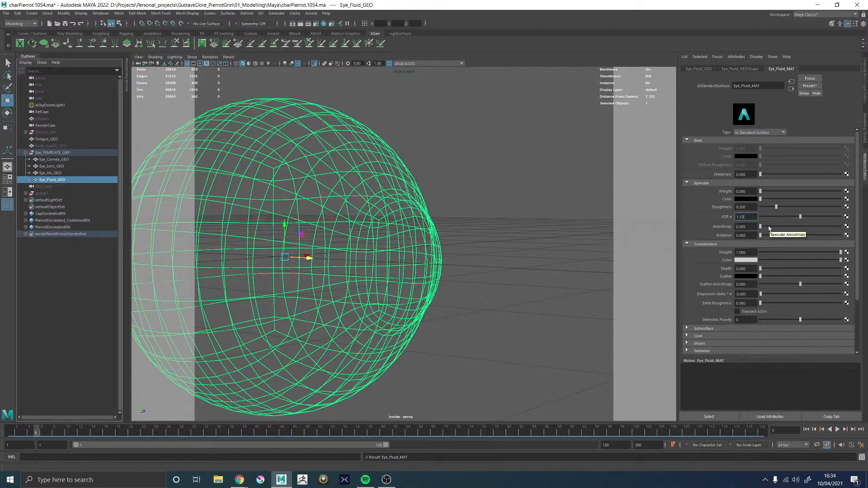
key(Return)
Set the IOR of Eye_Cornea_MAT to 1.337
click(55, 160)
click(752, 217)
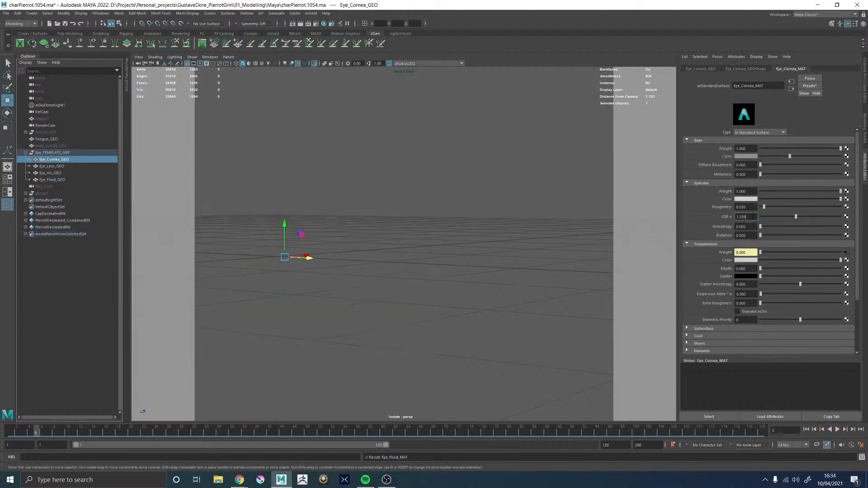
key(BackSpace)
text(7)
key(Return)
Turn off viewport isolation and inspect the whole eye from the front in textured shading
click(58, 180)
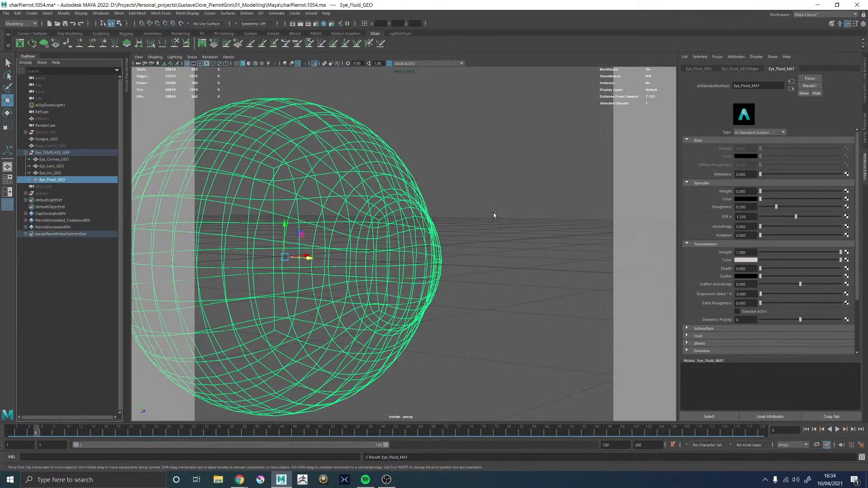
click(314, 63)
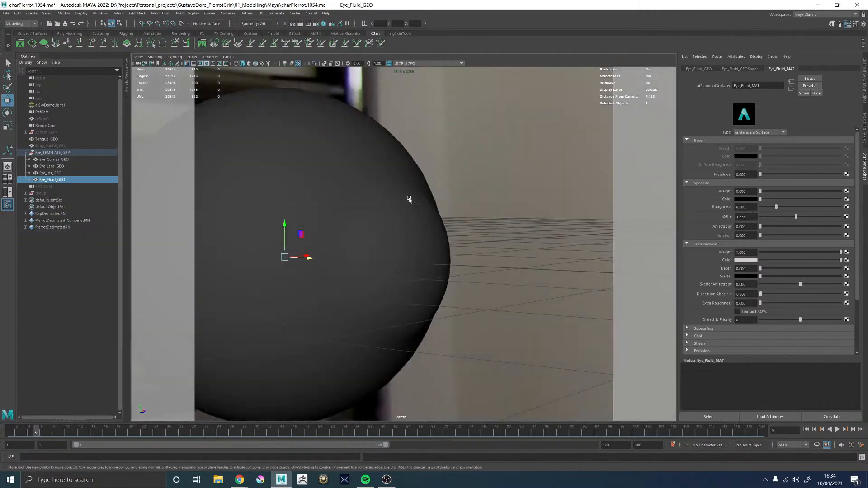
alt+middle_drag(409, 199, 523, 197)
alt+right_drag(523, 198, 426, 211)
mouse_move(426, 211)
alt+mouse_down()
mouse_move(372, 207)
mouse_move(381, 212)
alt+mouse_up()
key(6)
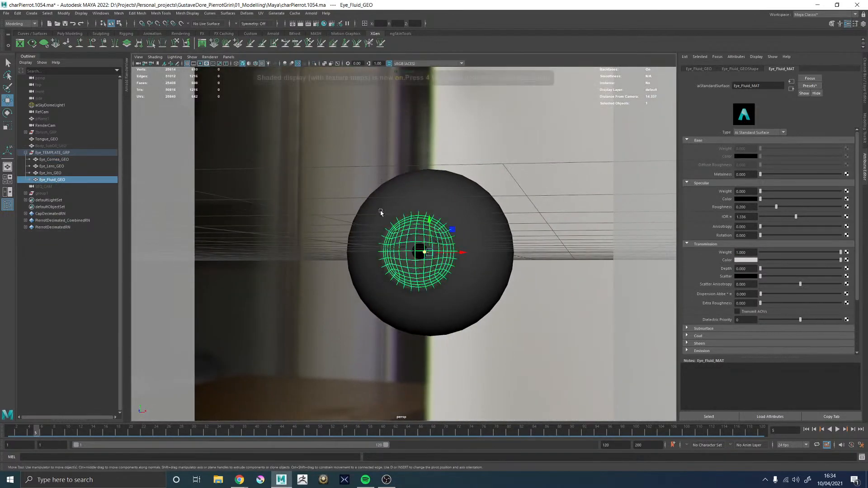
alt+right_drag(381, 212, 565, 284)
click(620, 209)
alt+middle_drag(616, 218, 587, 222)
alt+right_drag(587, 222, 526, 225)
alt+drag(526, 225, 507, 240)
alt+middle_drag(507, 239, 517, 229)
alt+right_drag(517, 229, 511, 250)
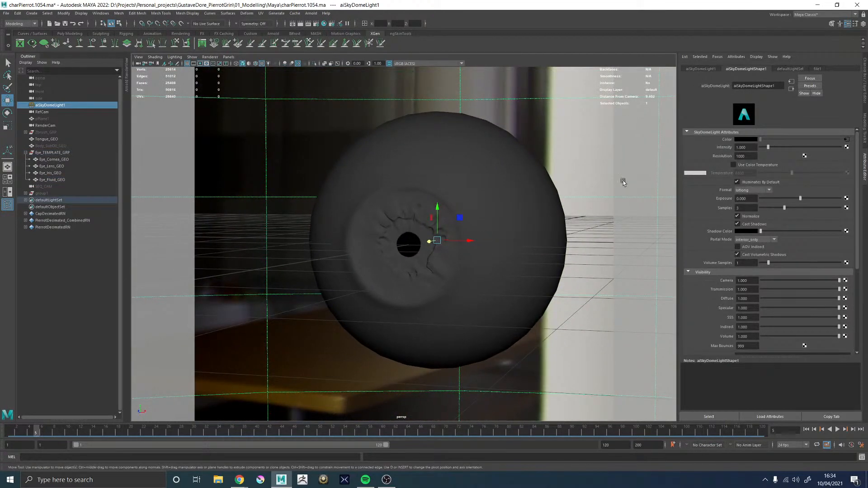
Examine the Arnold shape attributes of Eye_Fluid_GEO and the advanced settings of its Eye_Fluid_MAT material
click(51, 179)
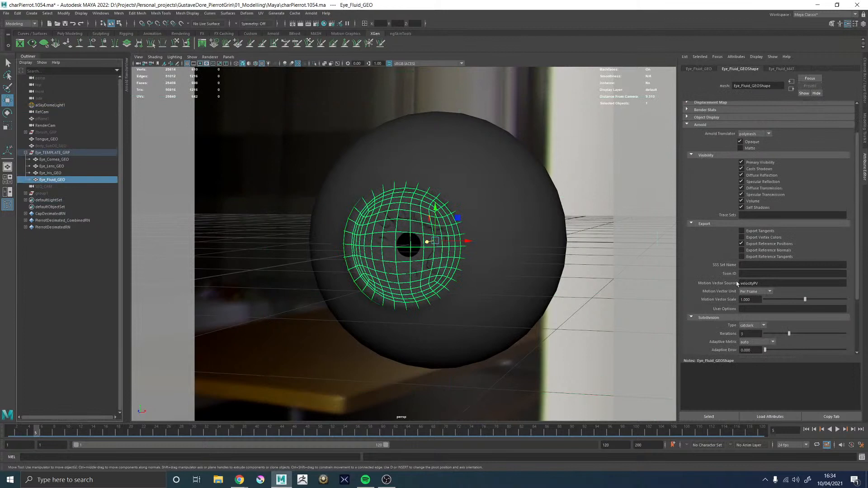
scroll(737, 283, down, 5)
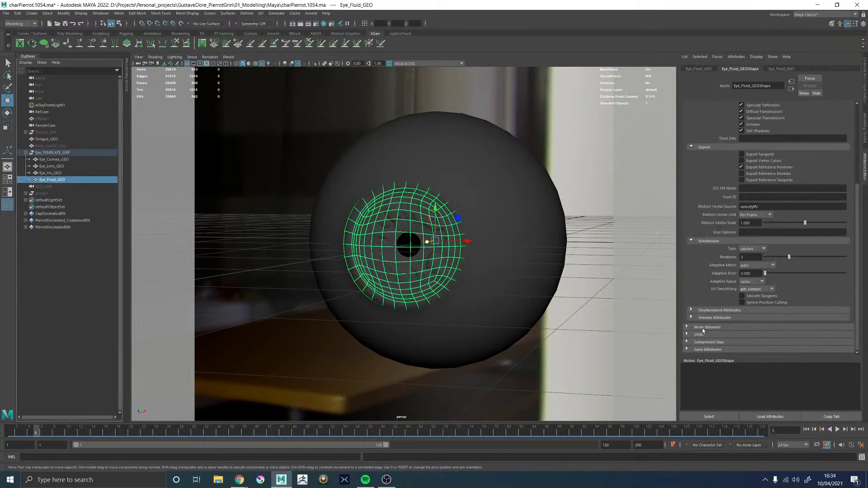
scroll(707, 258, up, 4)
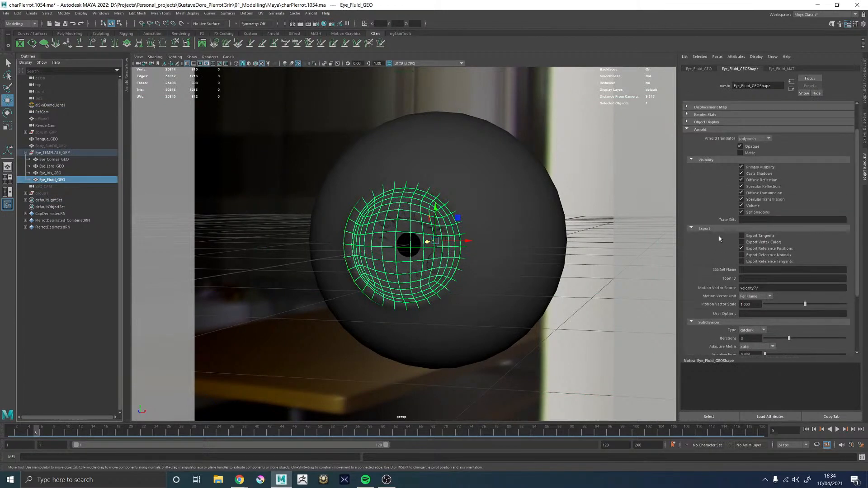
scroll(718, 236, up, 4)
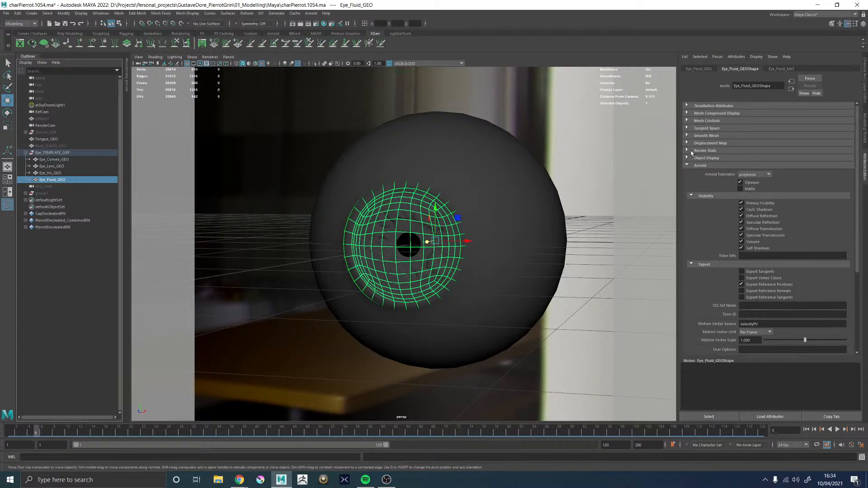
click(695, 69)
click(741, 70)
click(778, 69)
scroll(699, 332, down, 3)
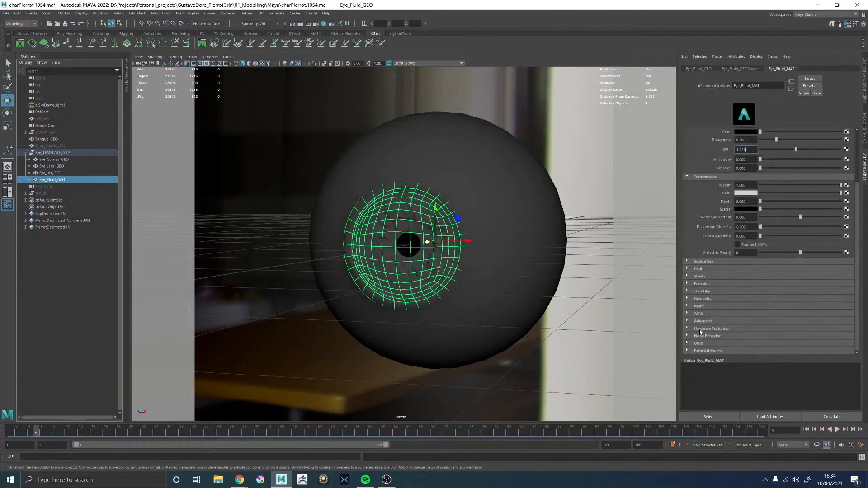
click(703, 321)
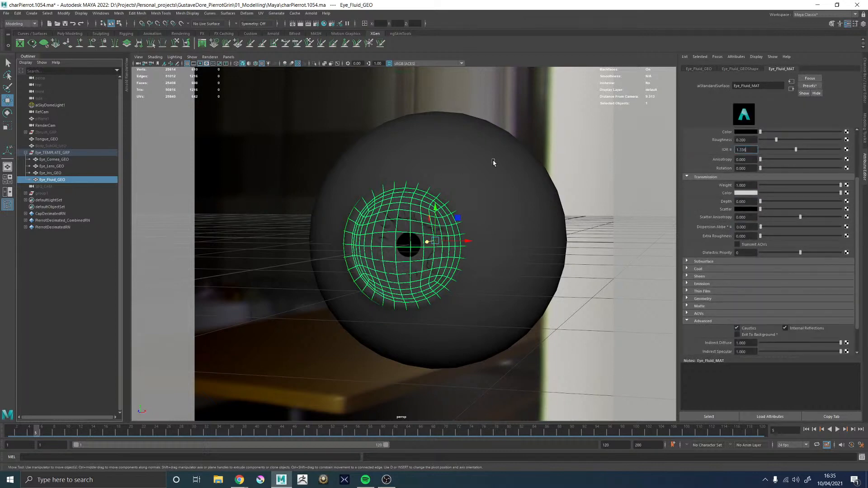
Frame the eye, show the Arnold RenderView beside the viewport and start rendering the perspective view
alt+middle_drag(527, 154, 529, 161)
alt+right_drag(530, 161, 535, 165)
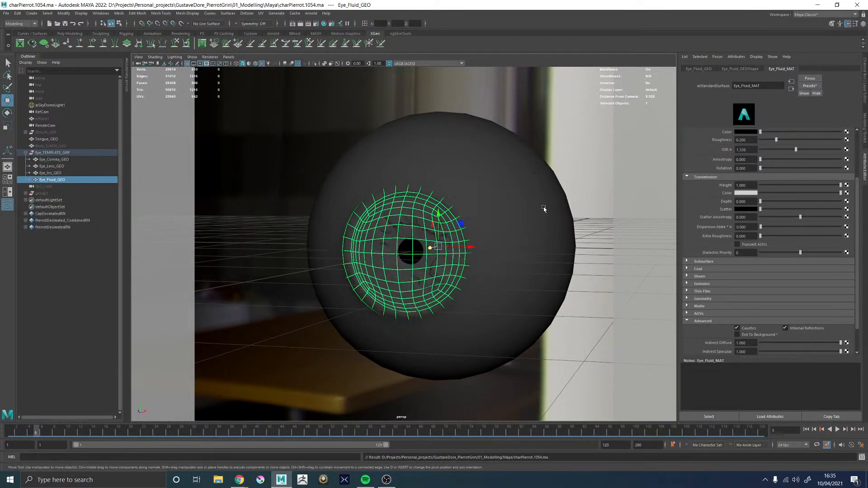
alt+drag(544, 207, 175, 170)
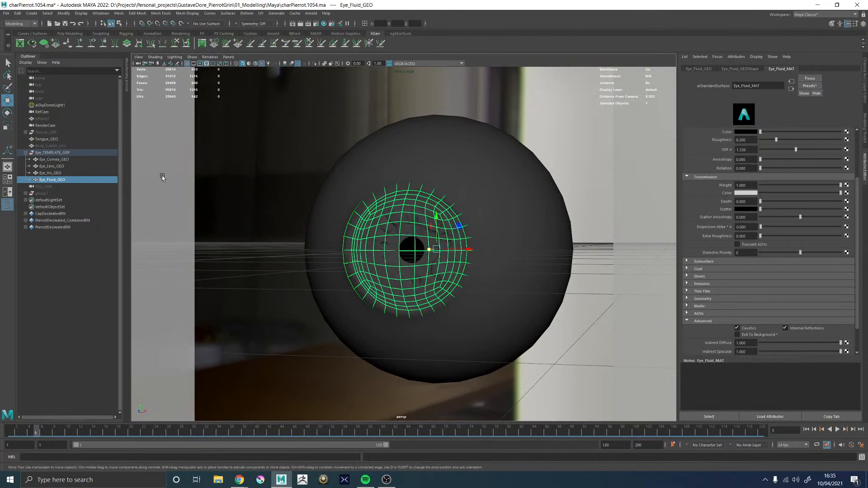
click(127, 78)
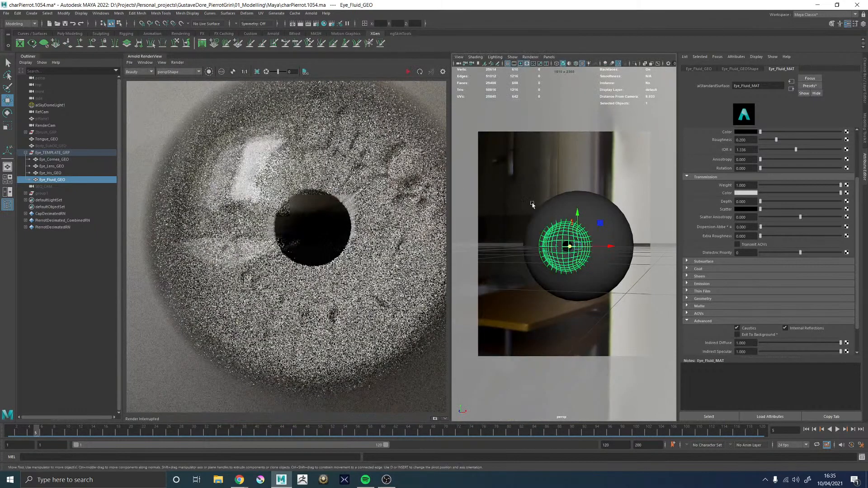
alt+right_drag(531, 204, 578, 214)
alt+drag(578, 214, 566, 211)
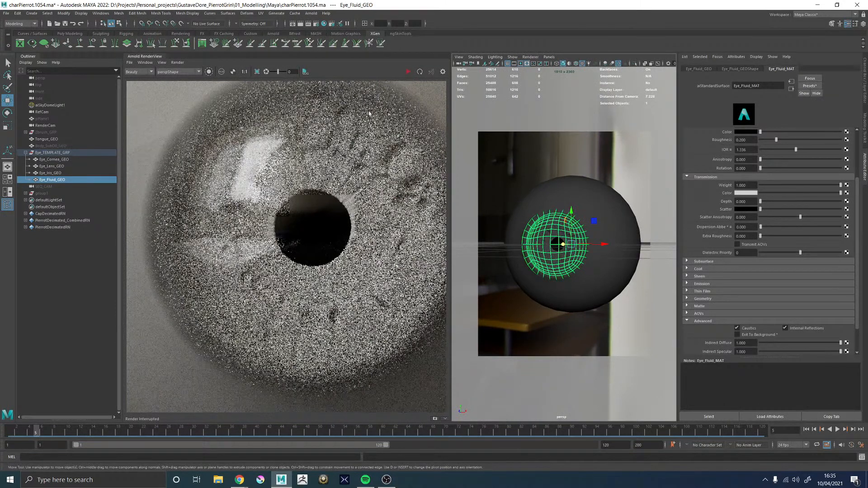
click(408, 72)
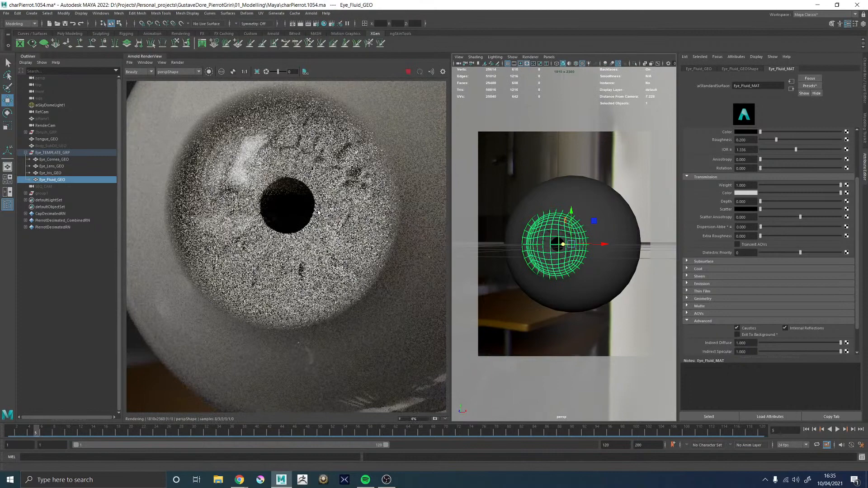
Inspect the rendered eye from the front, the side and an angled view, checking the iris, pupil and corneal bulge
scroll(351, 203, down, 3)
scroll(349, 168, up, 2)
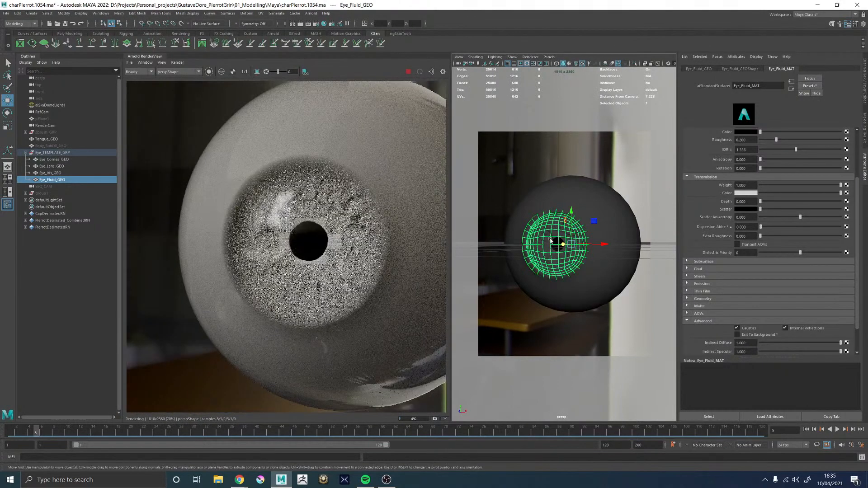
alt+drag(608, 244, 554, 241)
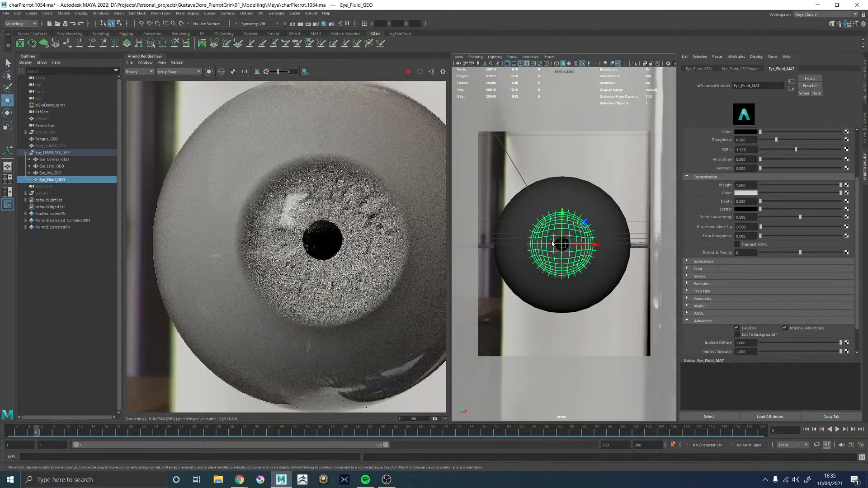
scroll(274, 224, down, 2)
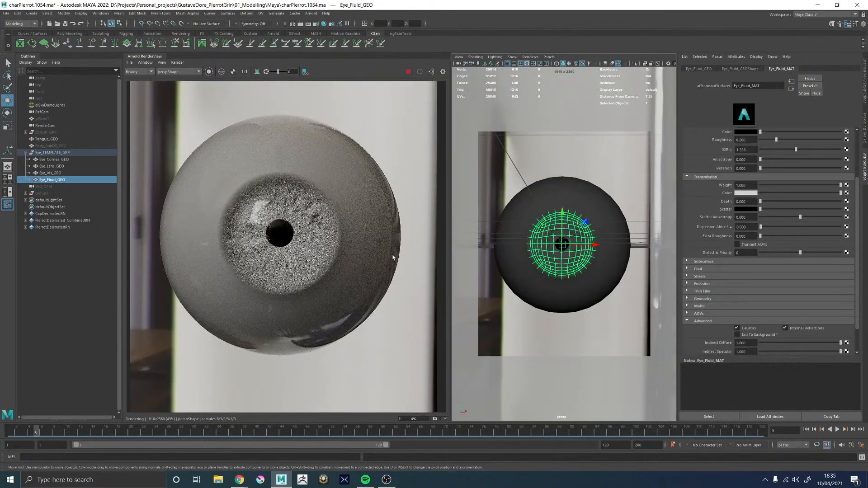
alt+drag(522, 257, 587, 242)
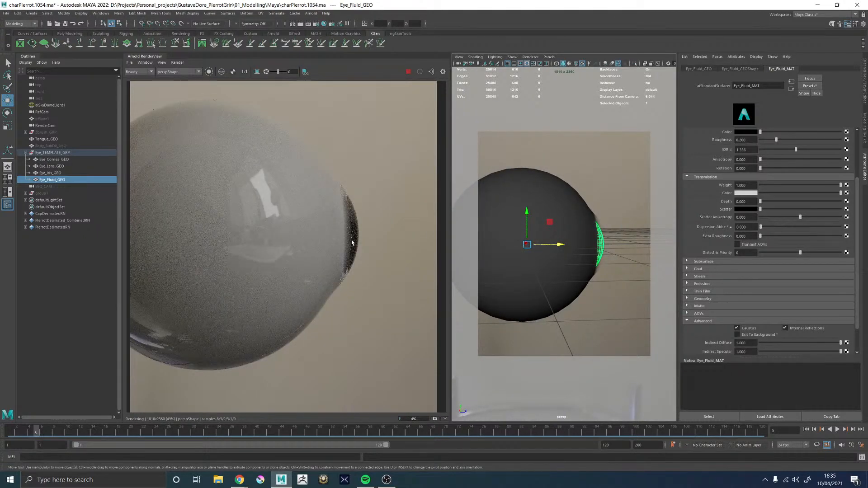
alt+drag(548, 242, 502, 250)
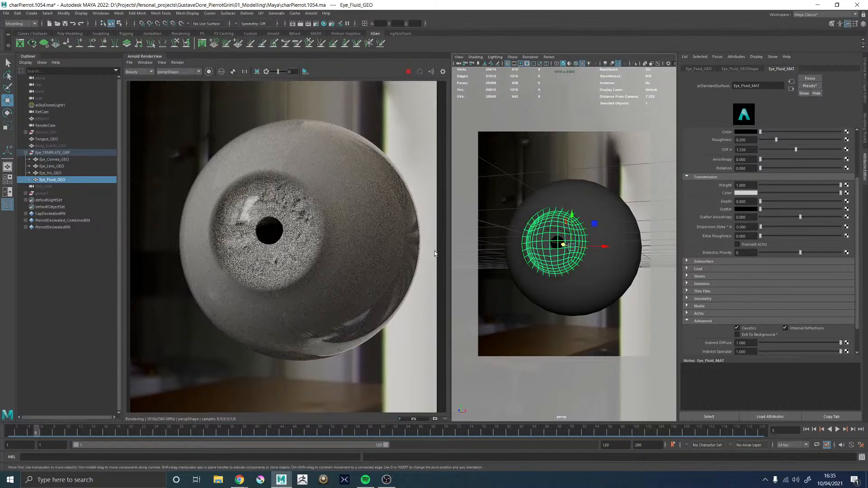
mouse_move(552, 253)
alt+mouse_down()
mouse_move(533, 253)
mouse_move(540, 253)
alt+mouse_up()
scroll(540, 253, up, 5)
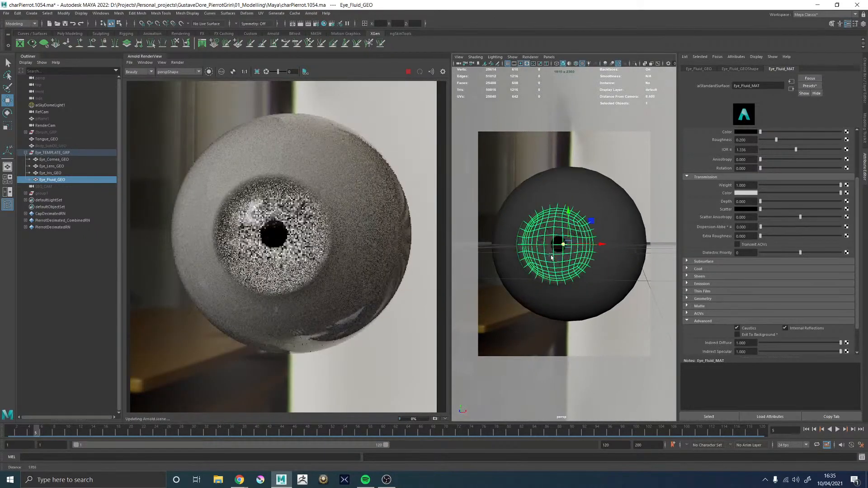
scroll(710, 218, up, 3)
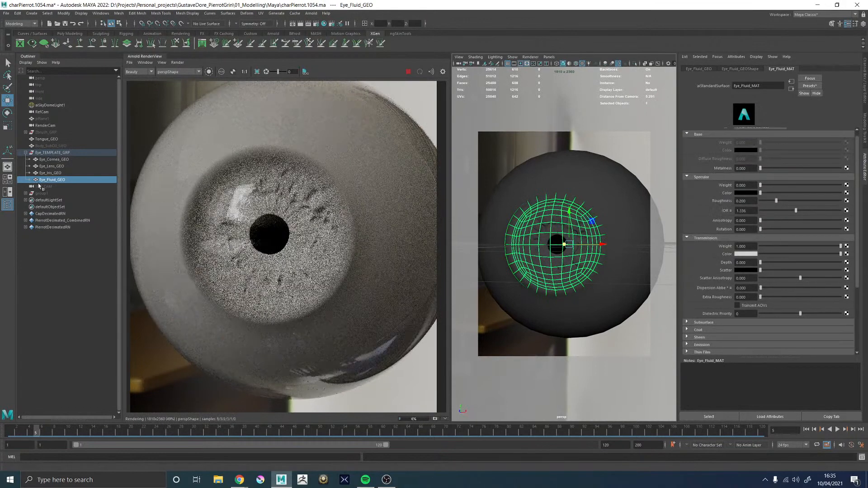
Select Eye_Cornea_GEO and review the Arnold sampling values in the render settings
click(52, 159)
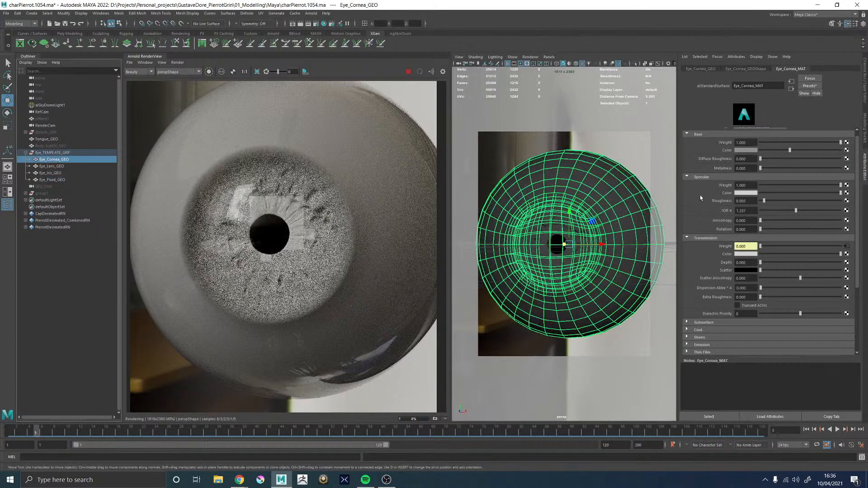
scroll(700, 196, down, 2)
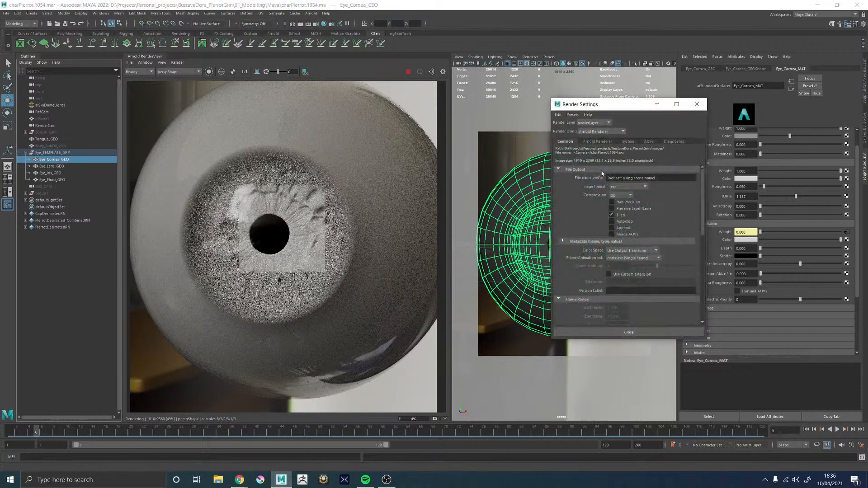
click(596, 142)
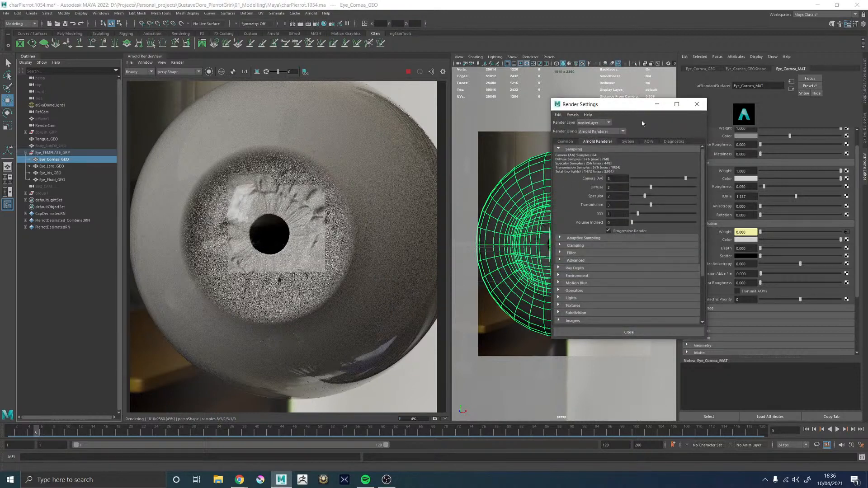
click(657, 104)
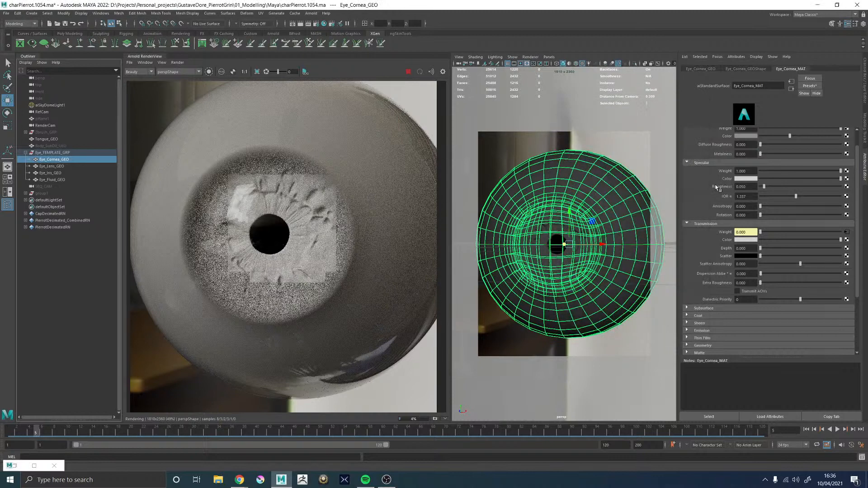
Set Eye_Cornea_MAT's specular roughness to 0.1 and its specular weight to about 0.63, checking the whole eye in the render
scroll(716, 187, up, 2)
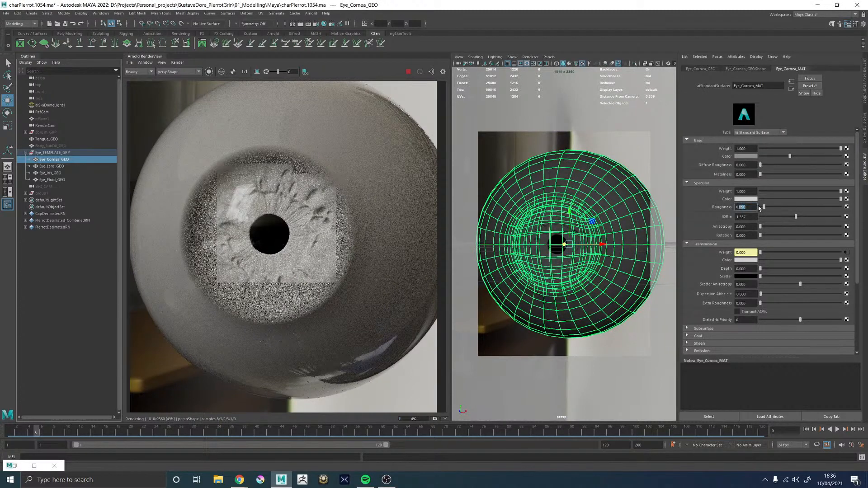
text(1)
key(Return)
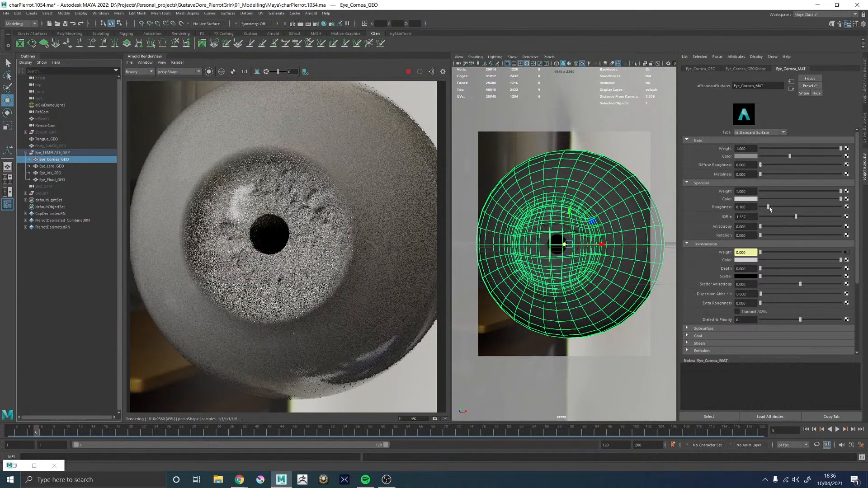
click(800, 191)
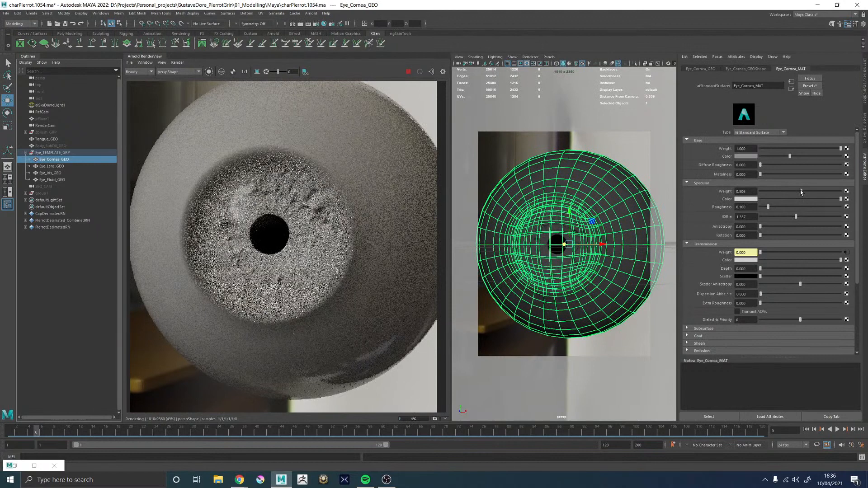
drag(800, 191, 810, 191)
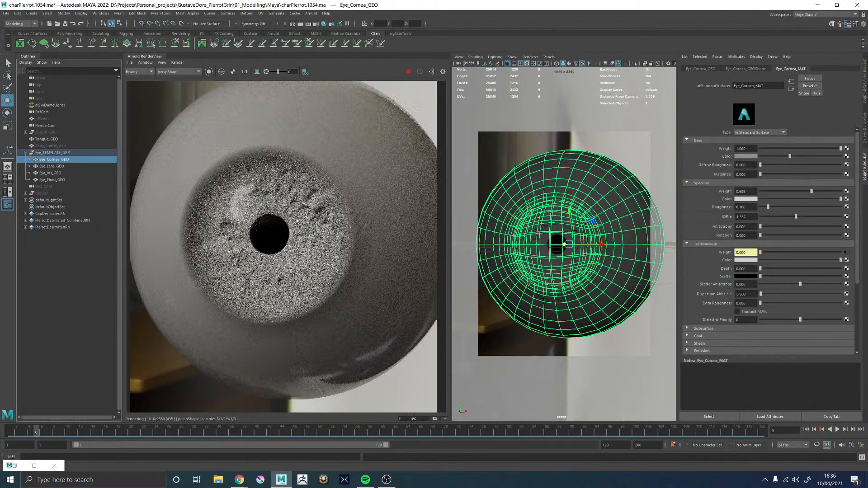
scroll(297, 220, down, 2)
scroll(315, 220, up, 1)
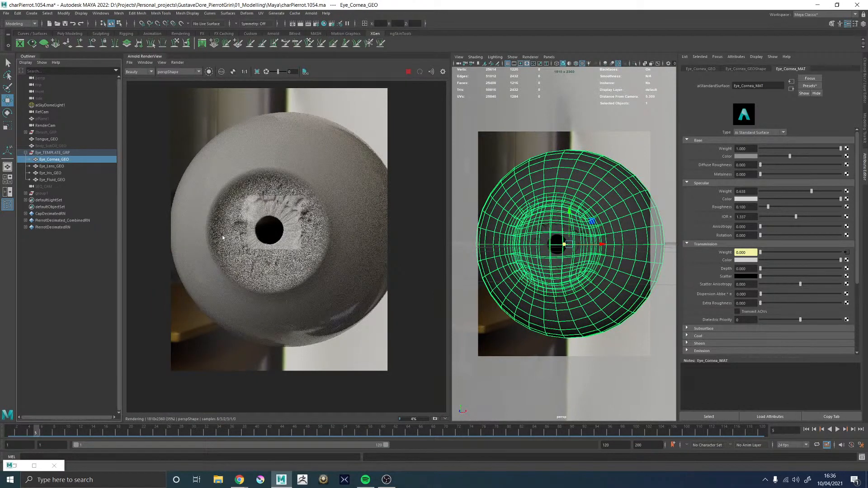
Set Eye_Cornea_MAT's subsurface weight to 1 and its subsurface type to randomwalk_v2
scroll(710, 271, down, 1)
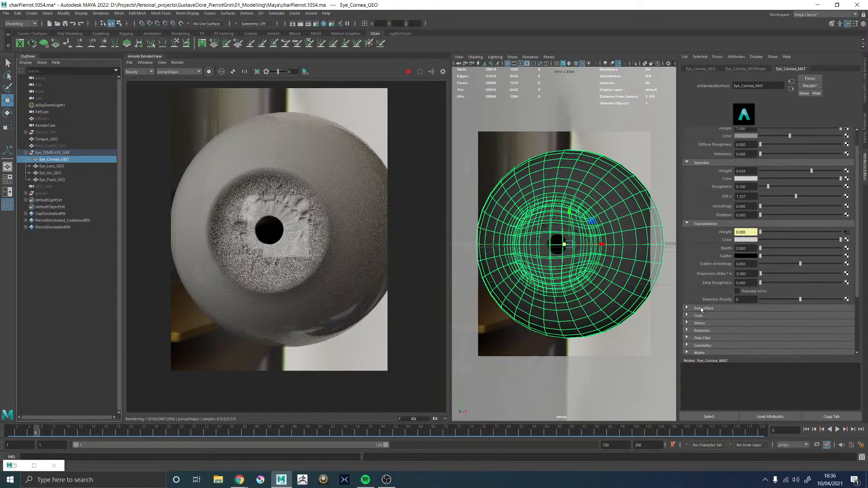
click(701, 308)
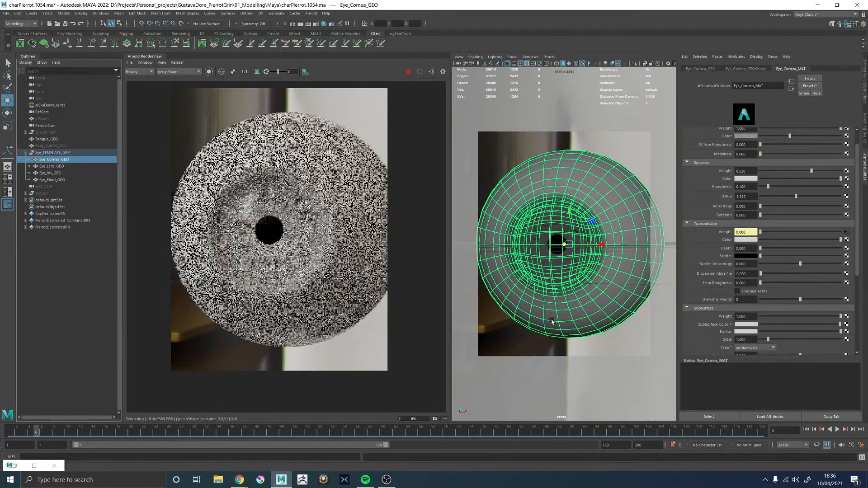
click(748, 326)
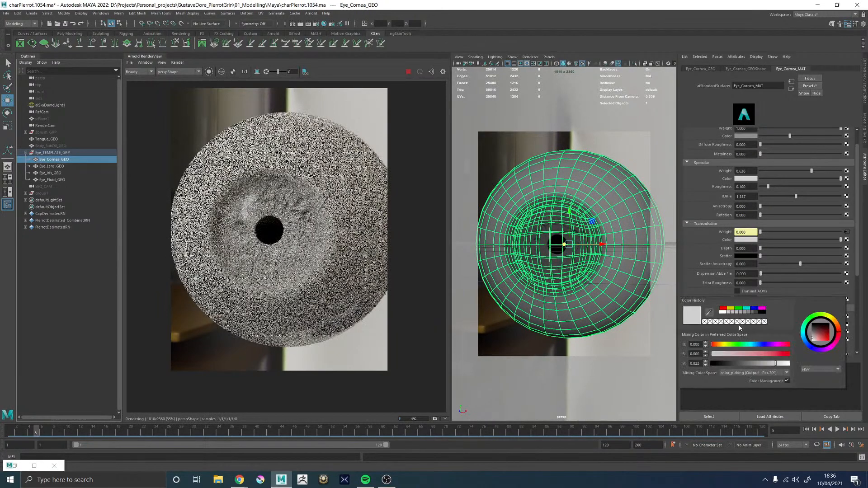
scroll(723, 253, down, 3)
click(754, 307)
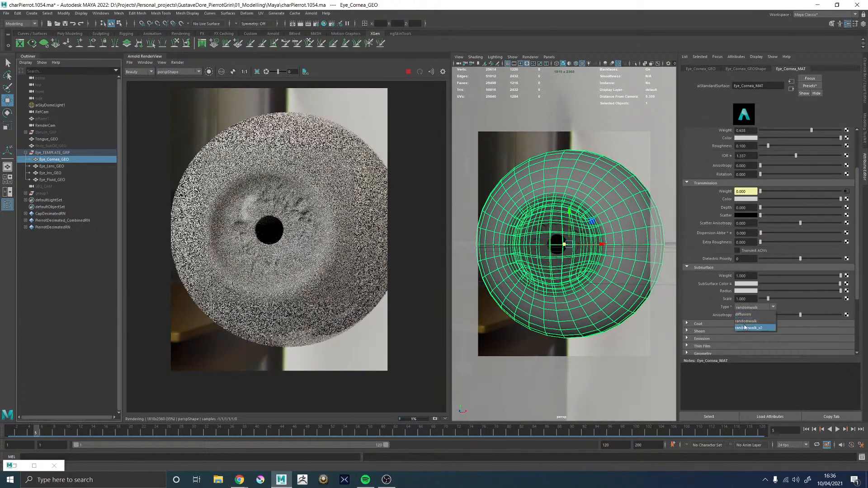
click(745, 326)
Darken Eye_Cornea_MAT's subsurface colour to a grey with a value of 0.579
click(742, 284)
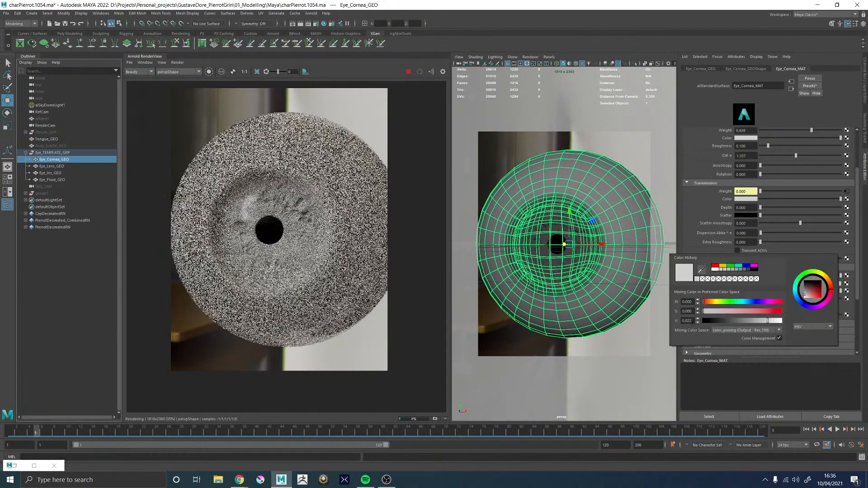
drag(692, 321, 686, 321)
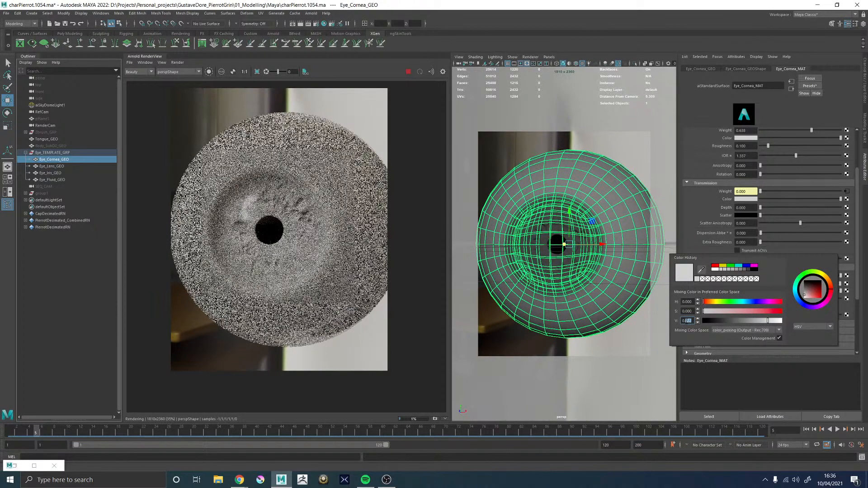
text(579)
key(Return)
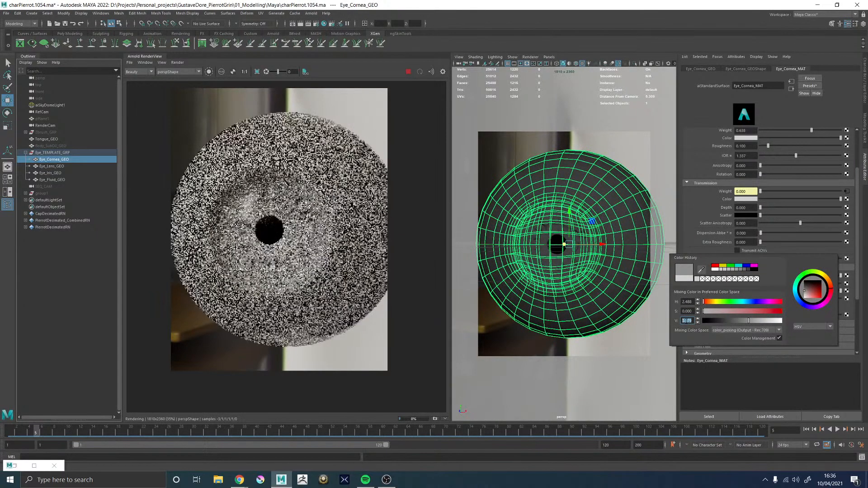
scroll(705, 197, up, 3)
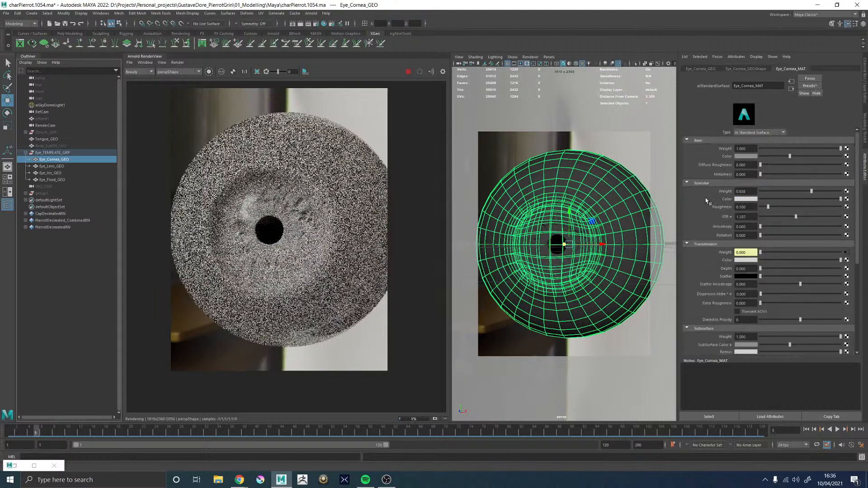
click(745, 156)
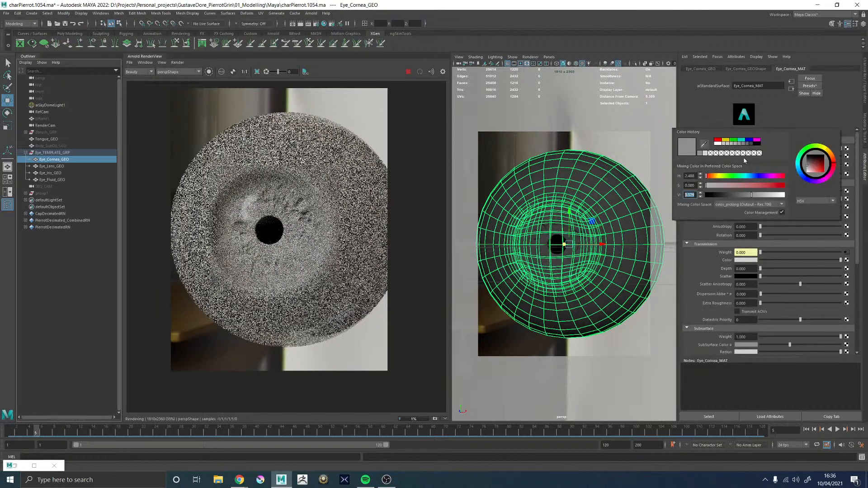
scroll(692, 271, down, 3)
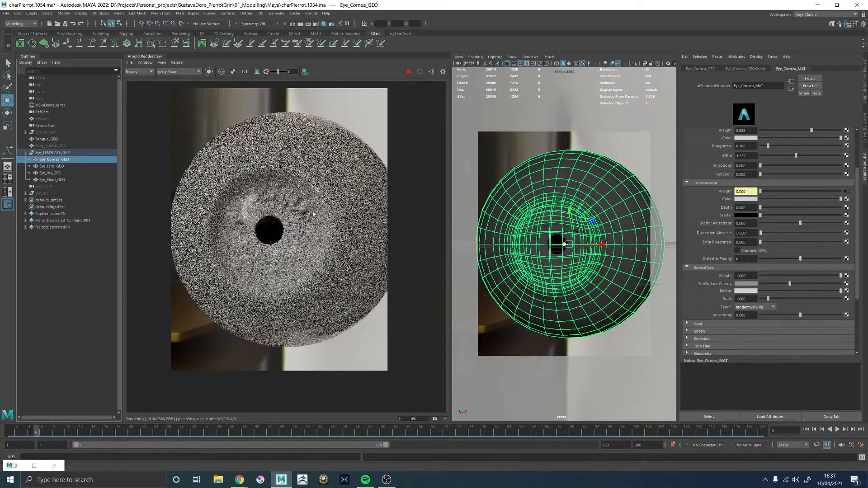
Set the Arnold diffuse, transmission and SSS sampling values to 2 each in the render settings
click(311, 24)
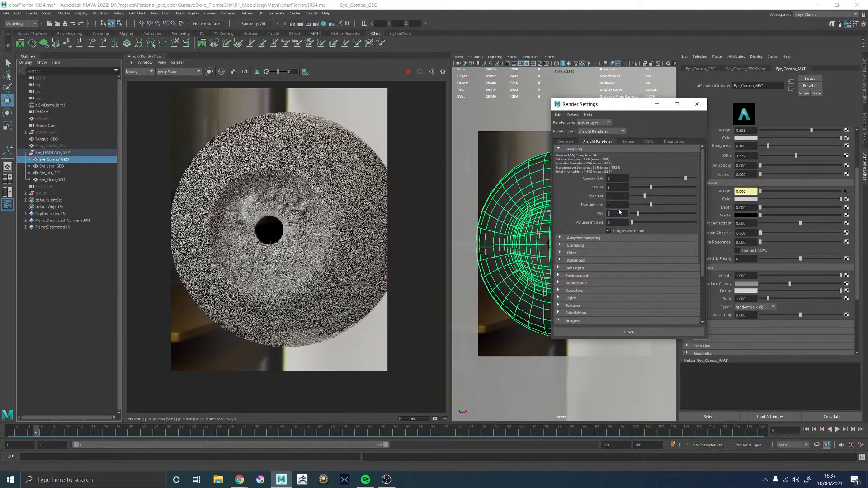
double_click(623, 204)
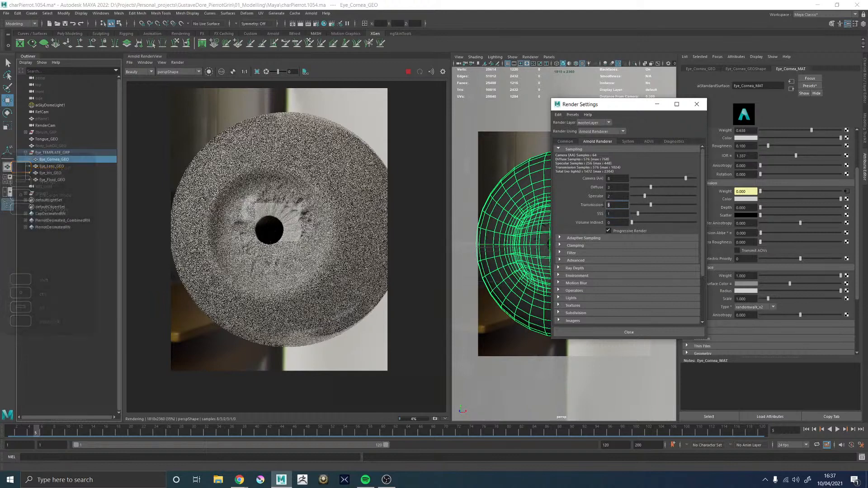
key(Return)
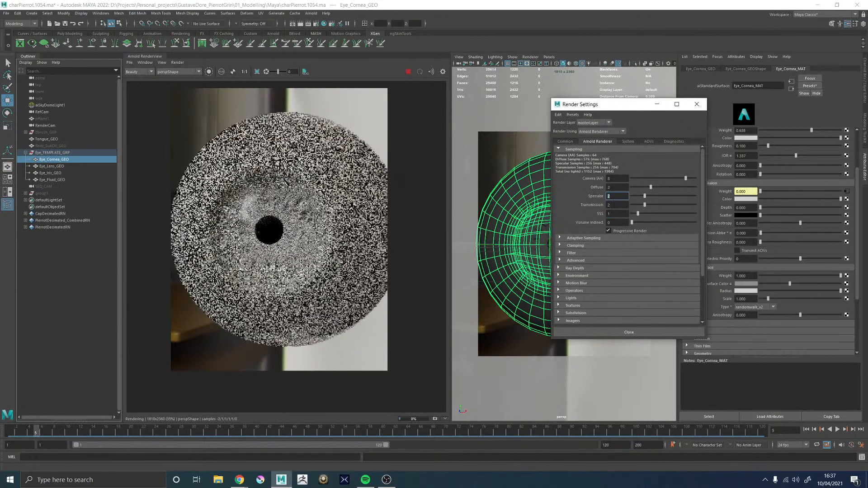
double_click(619, 213)
text(2)
key(Return)
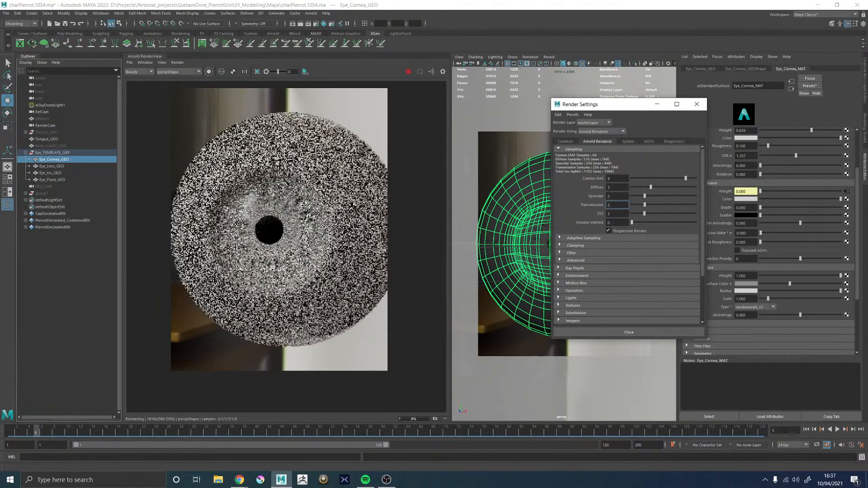
double_click(618, 188)
text(2)
key(Tab)
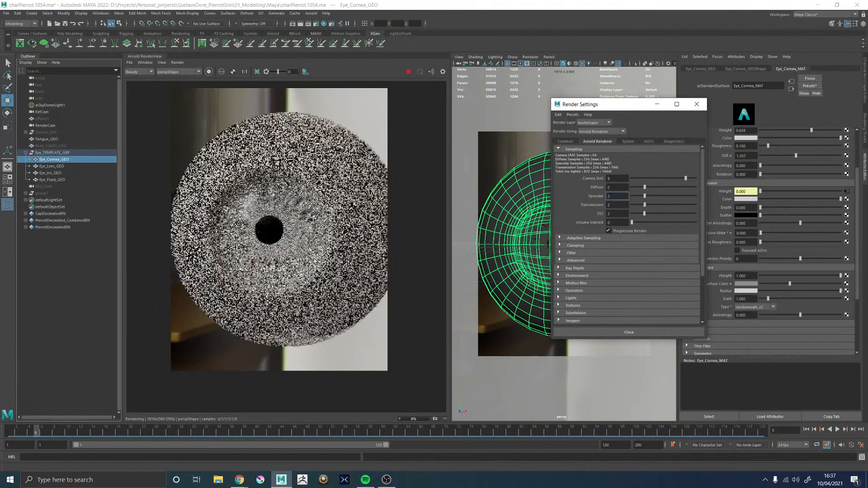
click(656, 104)
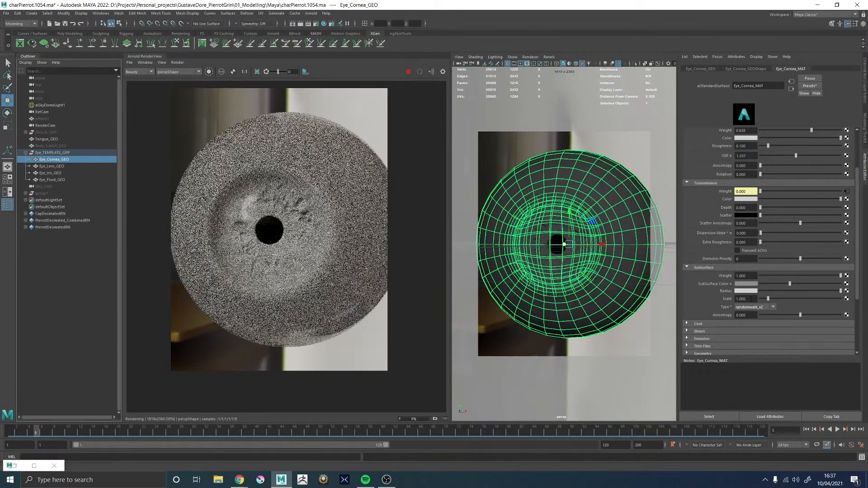
Set Eye_Cornea_MAT's subsurface scale to 0.1
text(.)
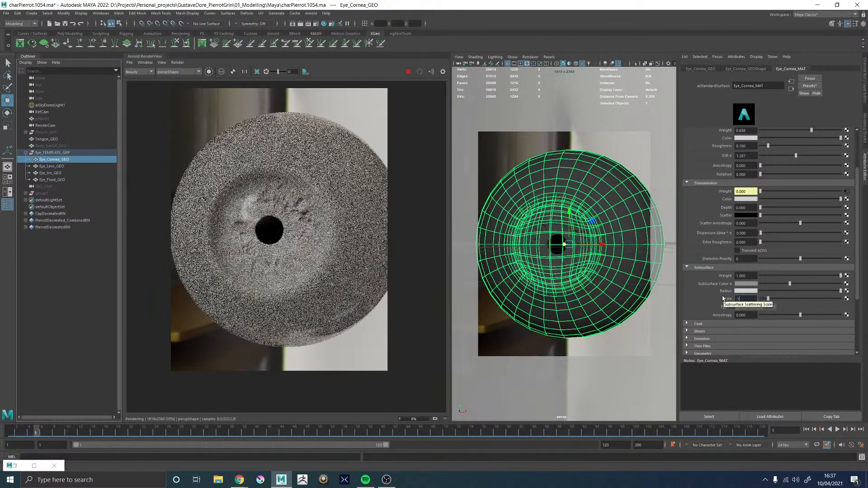
text(1)
key(Return)
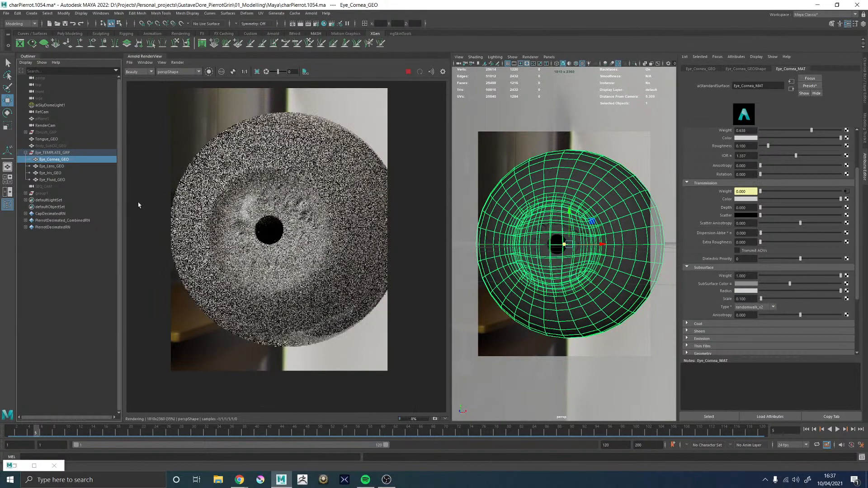
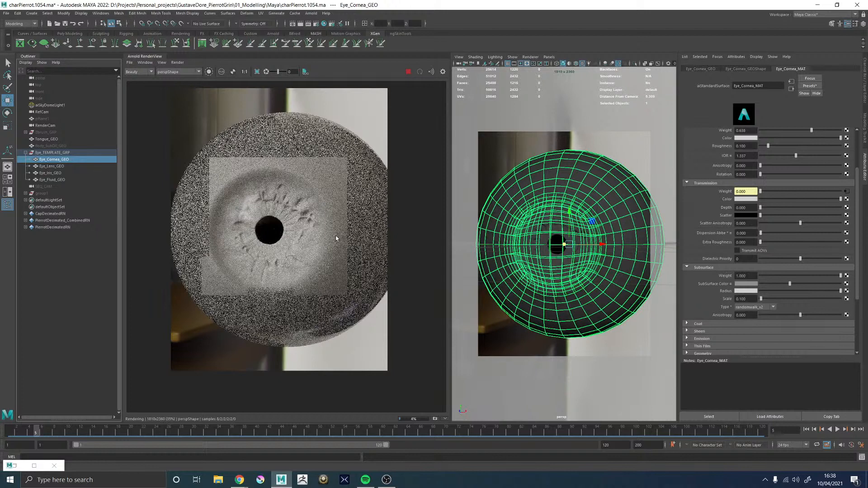
Restrict the Arnold render to a small region over the iris's outer edge and inspect it up close
scroll(336, 238, down, 1)
scroll(281, 234, up, 1)
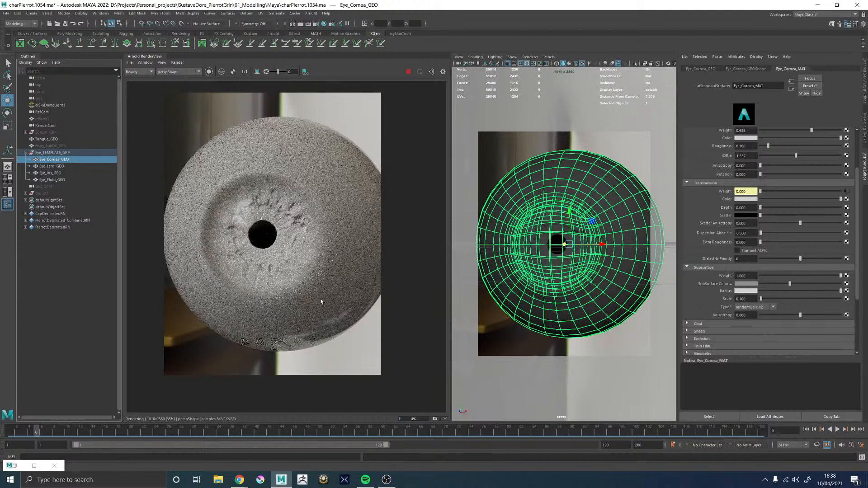
shift+drag(287, 271, 326, 321)
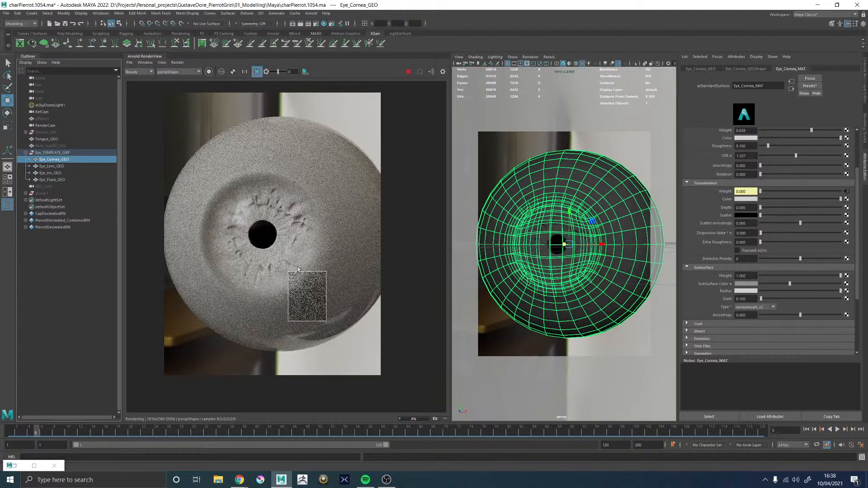
shift+drag(279, 254, 335, 309)
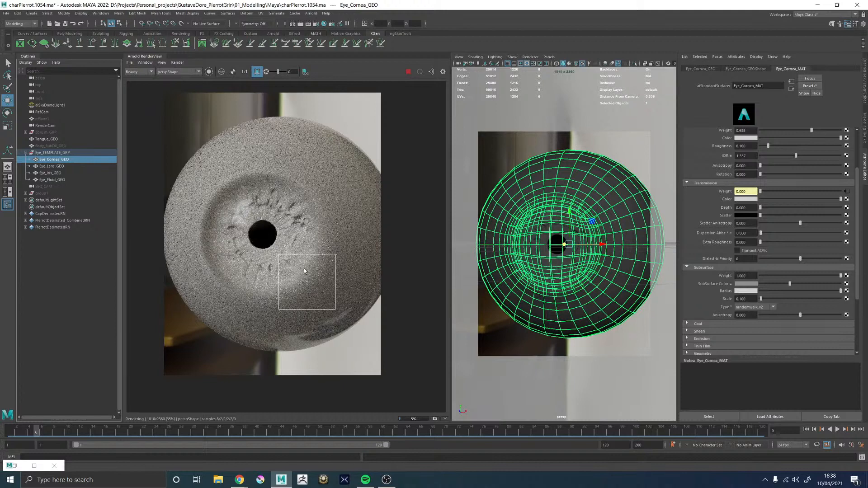
scroll(304, 270, up, 1)
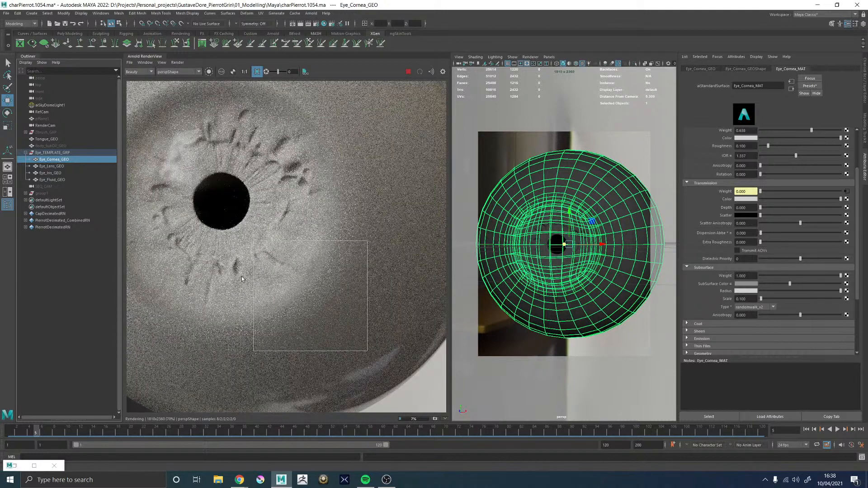
scroll(242, 279, down, 1)
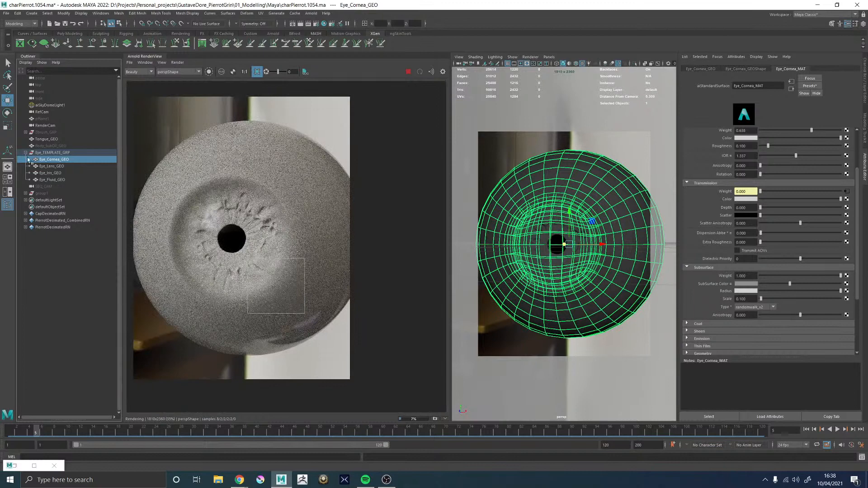
Set Eye_Iris_MAT's subsurface weight to 1, subsurface scale to 0.1 and subsurface type to randomwalk_v2
click(53, 174)
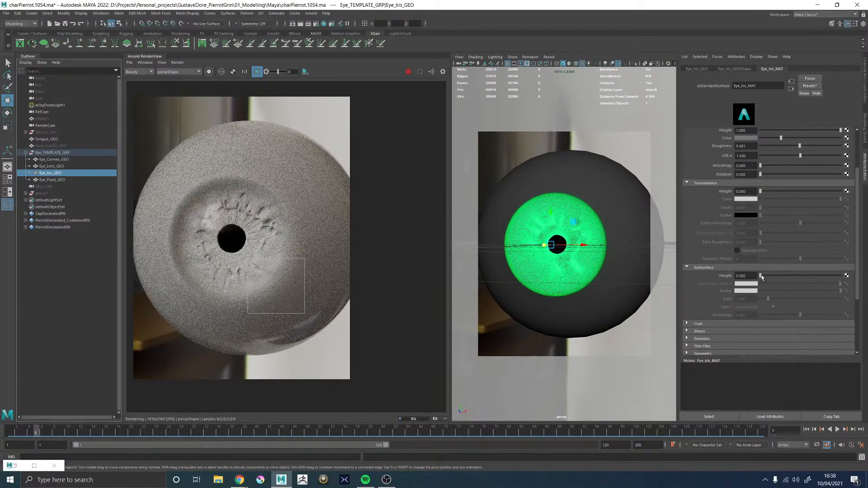
drag(760, 276, 842, 276)
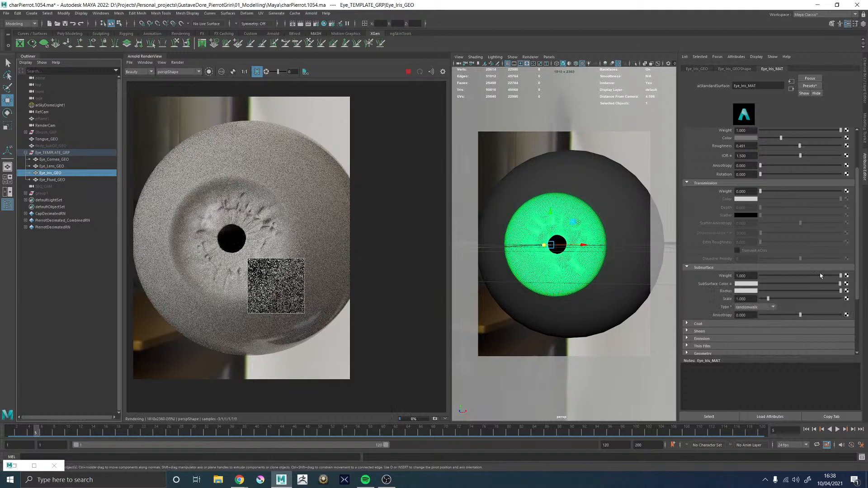
click(747, 283)
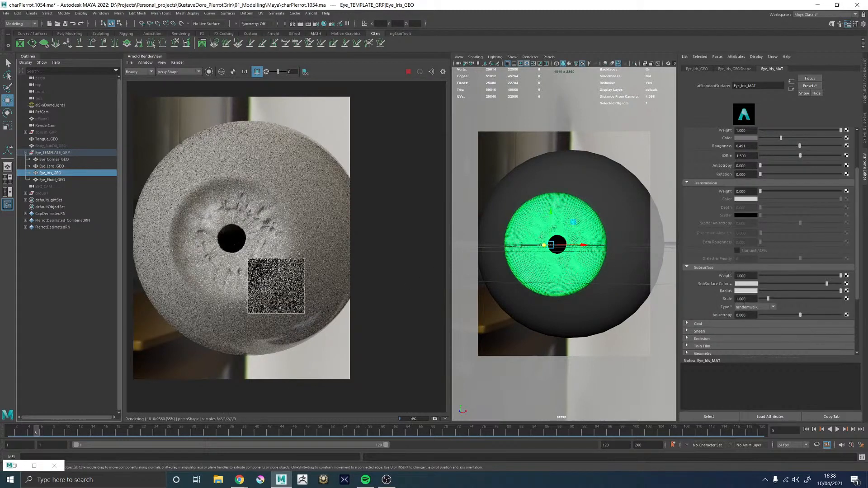
click(750, 299)
text(0.1)
key(Return)
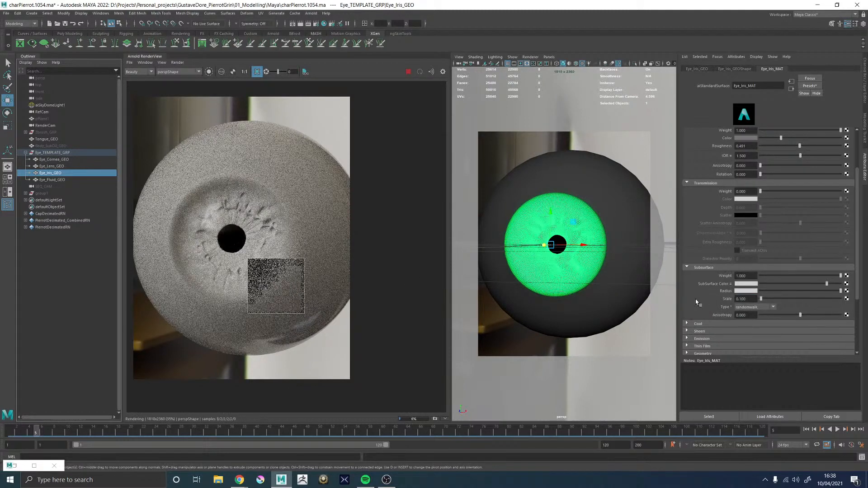
click(753, 307)
click(744, 327)
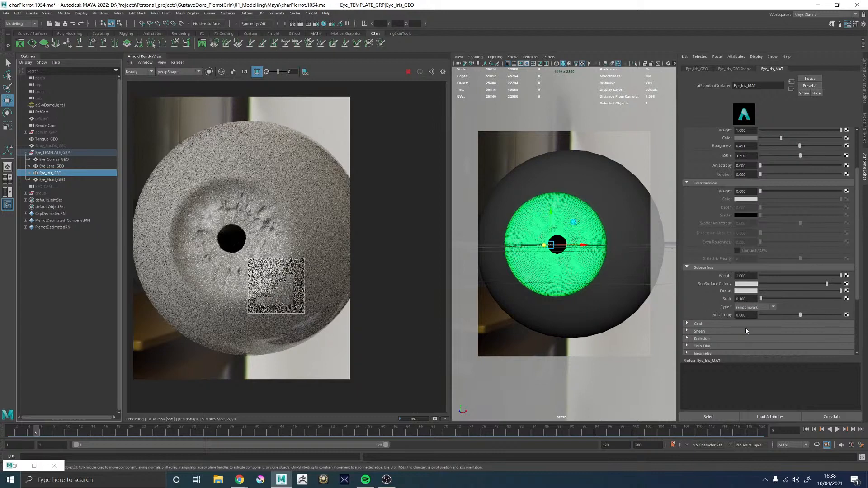
Darken Eye_Iris_MAT's subsurface colour to a grey with a value of 0.57
click(745, 283)
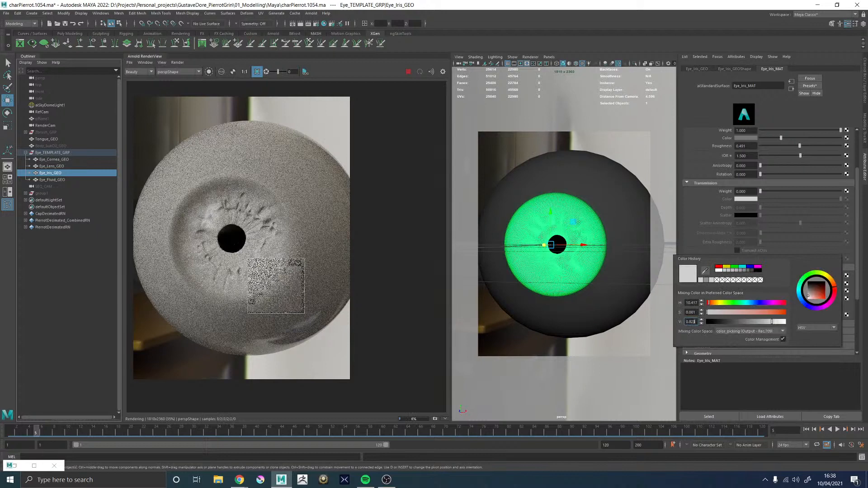
double_click(690, 321)
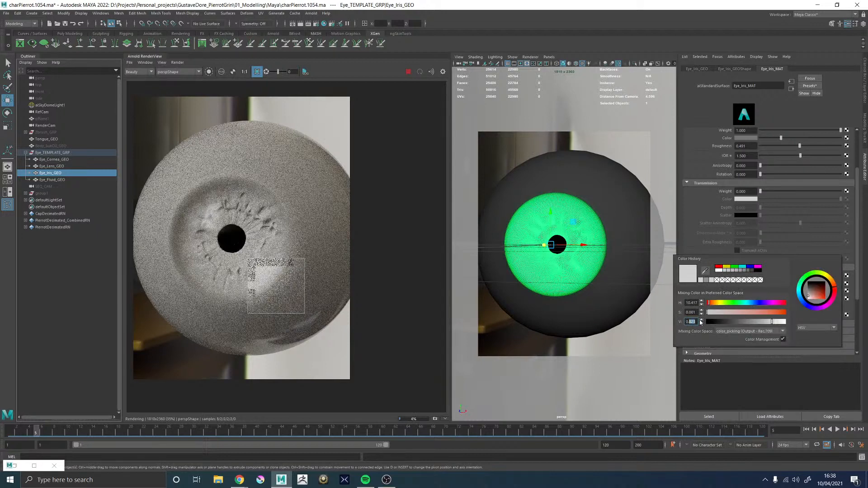
text(0.57)
key(Return)
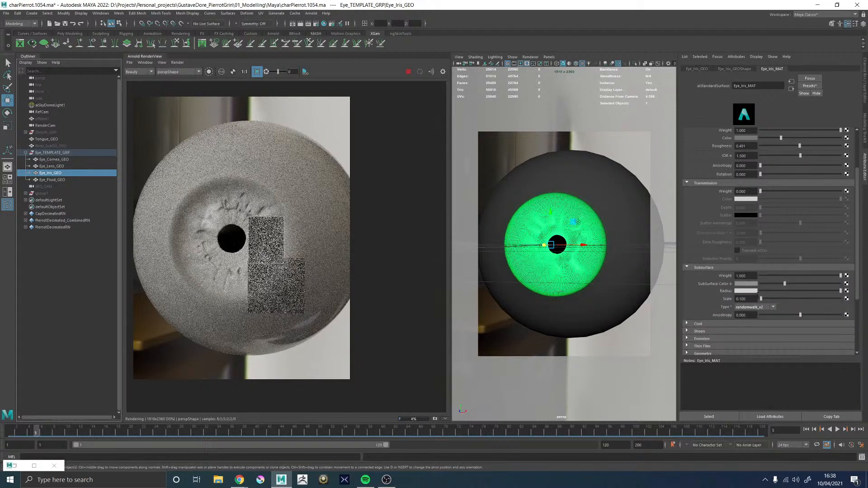
Set Eye_Iris_MAT's subsurface weight to 0.6
double_click(745, 275)
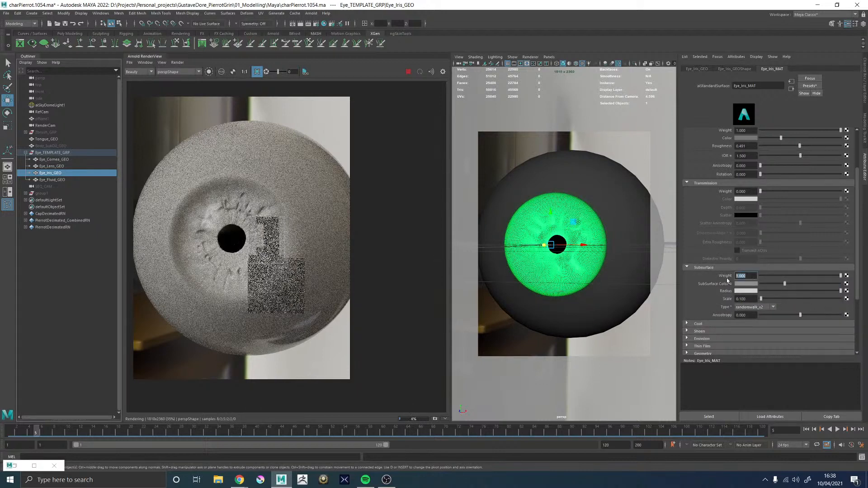
text(0)
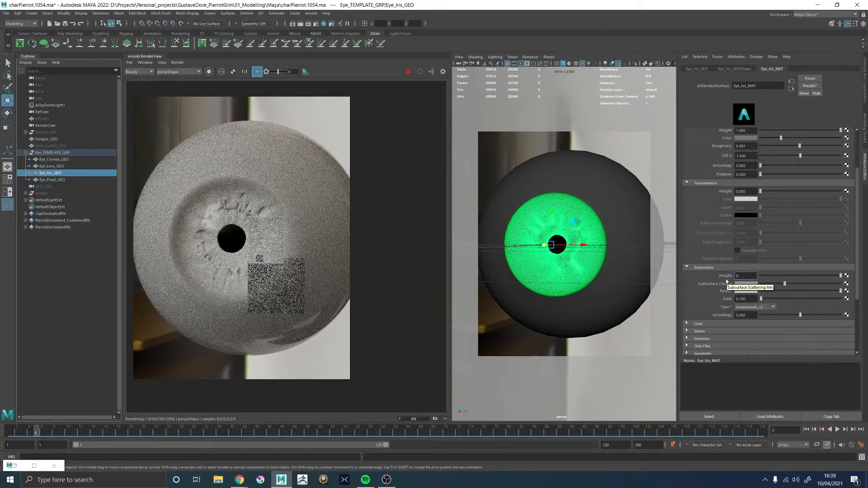
text(.6)
key(Return)
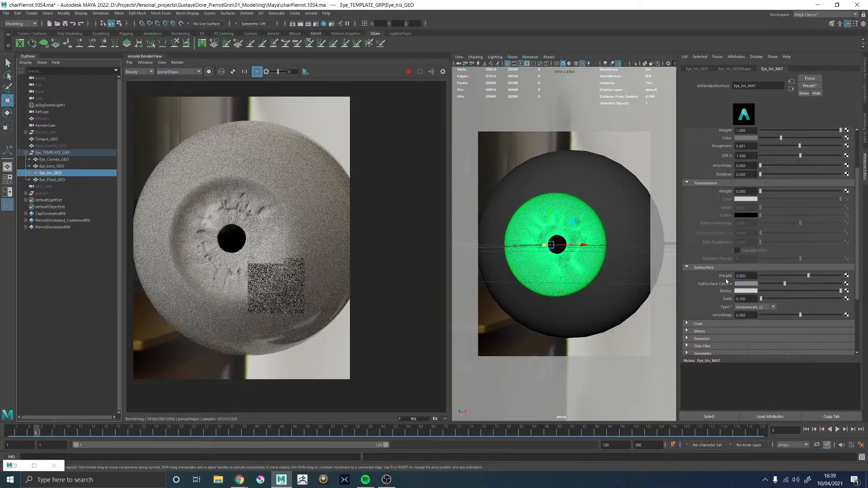
Set Eye_Cornea_MAT's subsurface weight to 0.6
click(616, 213)
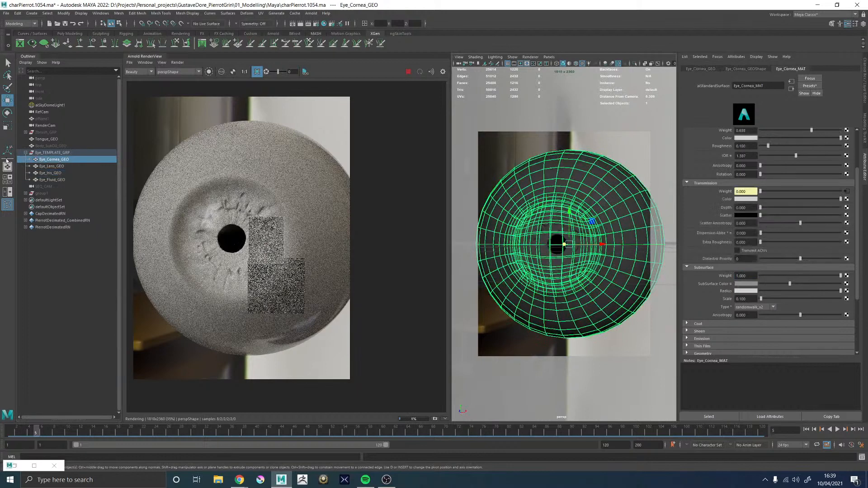
double_click(748, 276)
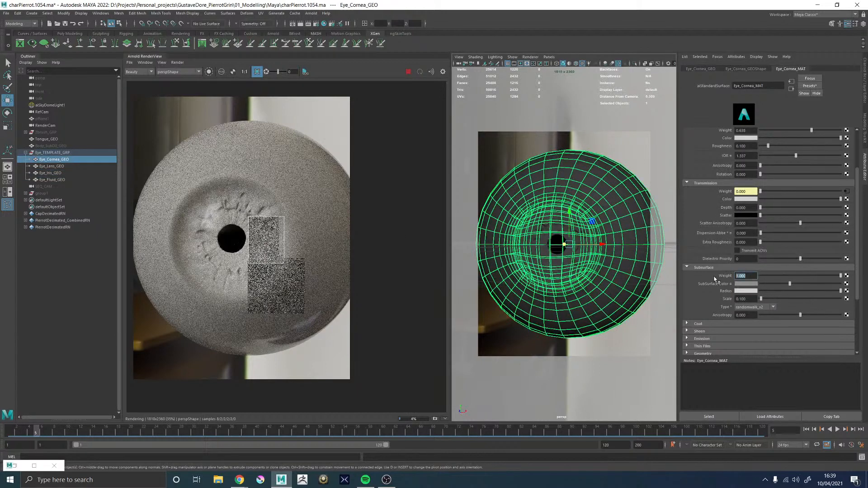
text(0.6)
key(Return)
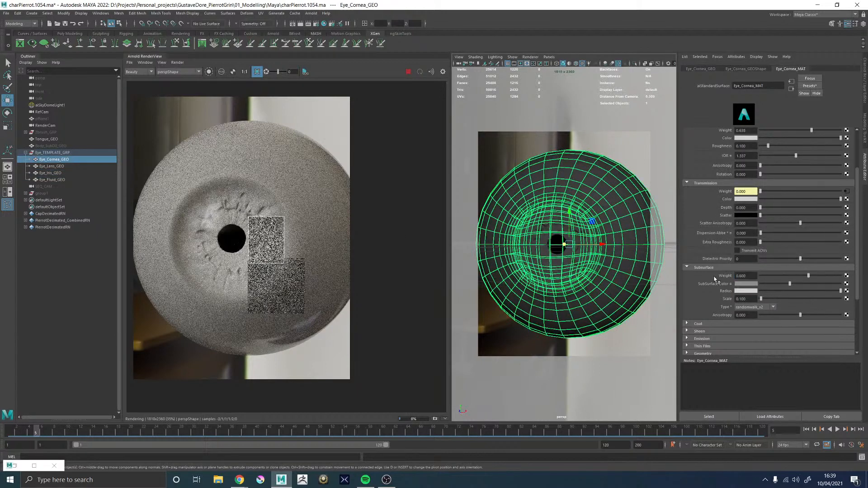
Turn off the region render and examine the iris, pupil and cornea shading in the full eye render
click(258, 73)
scroll(585, 231, down, 2)
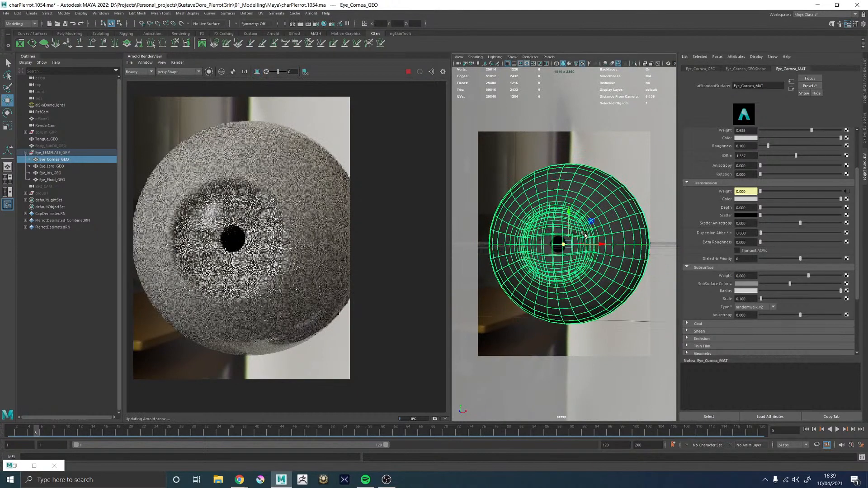
alt+drag(586, 232, 583, 234)
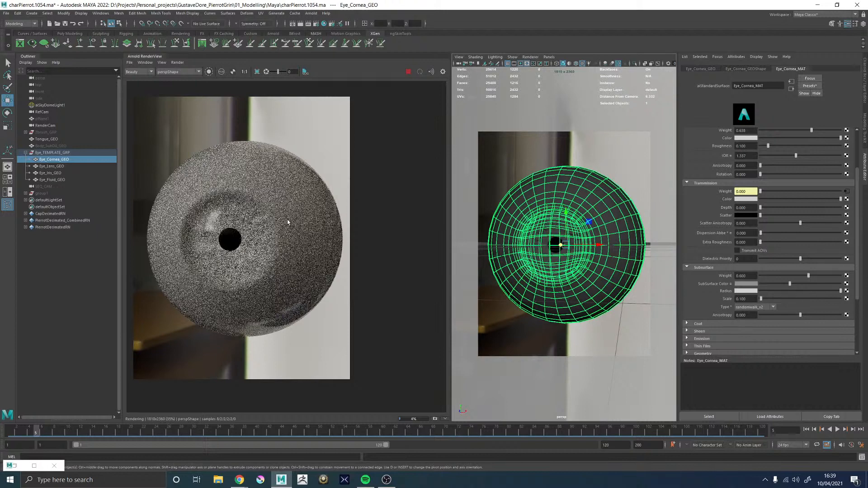
scroll(239, 234, up, 5)
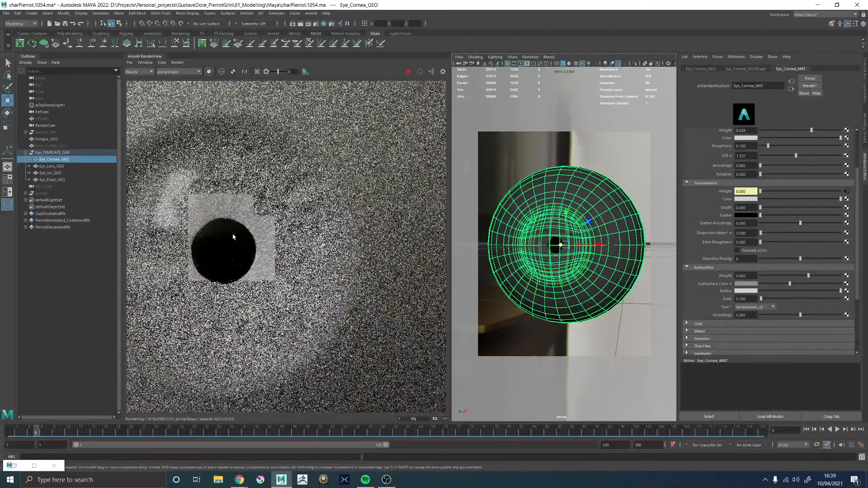
scroll(274, 230, down, 3)
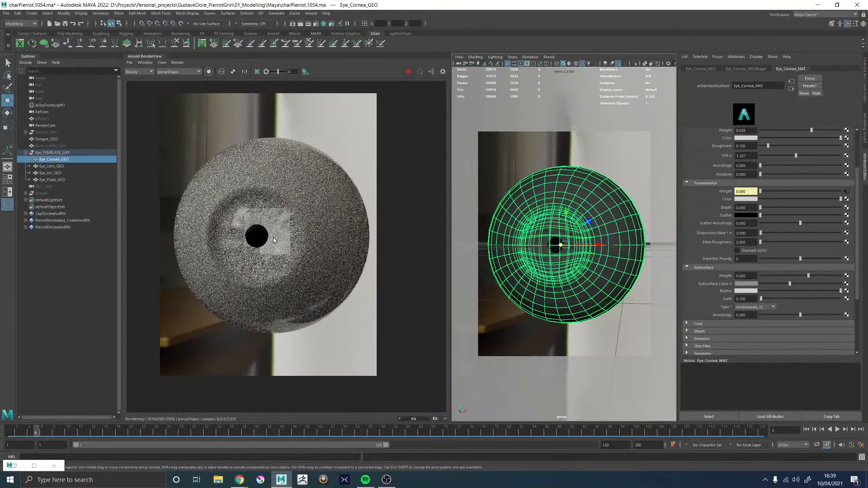
scroll(275, 231, up, 2)
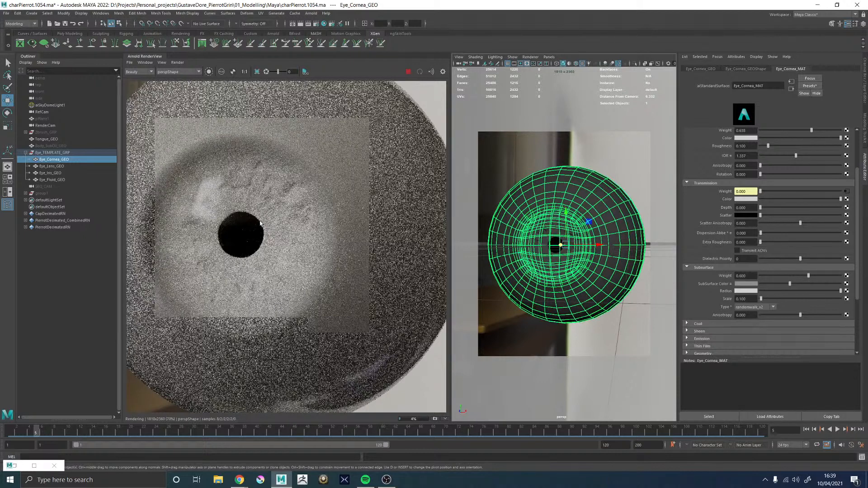
scroll(226, 244, down, 3)
scroll(235, 244, up, 2)
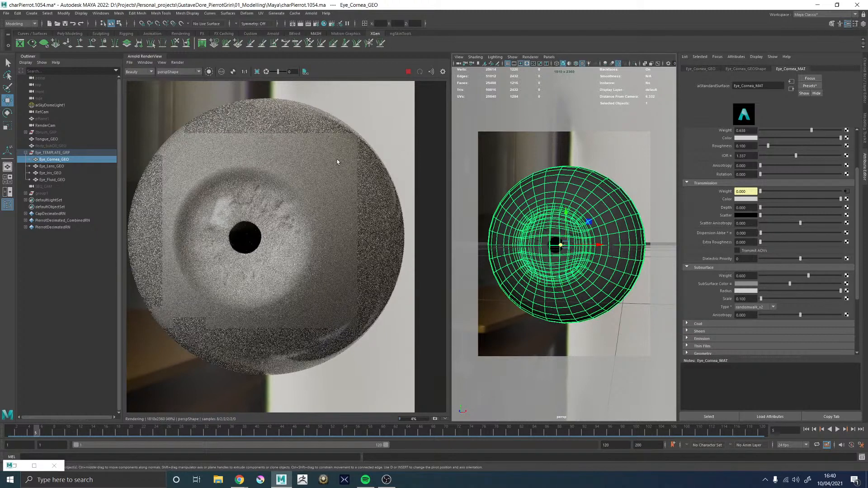
scroll(332, 159, down, 2)
scroll(333, 159, up, 2)
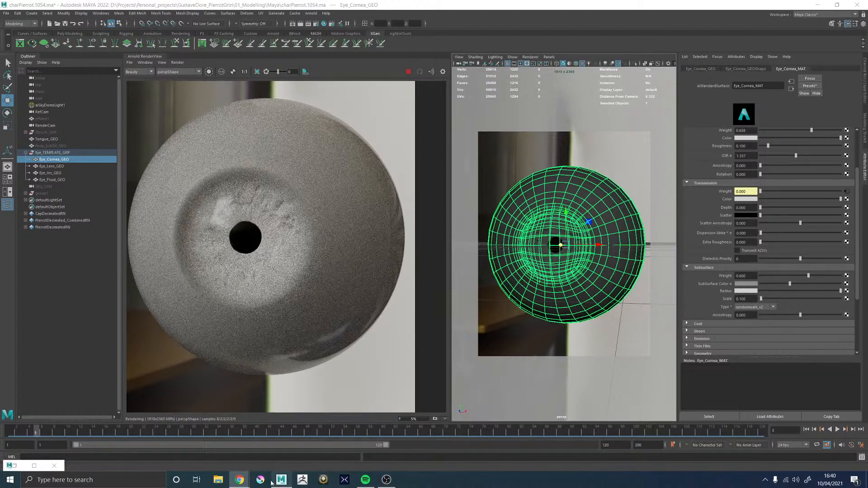
Switch to Chrome to compare the scale-model eye diagram with the rendered eye, and return to Maya
mouse_move(240, 479)
click(263, 456)
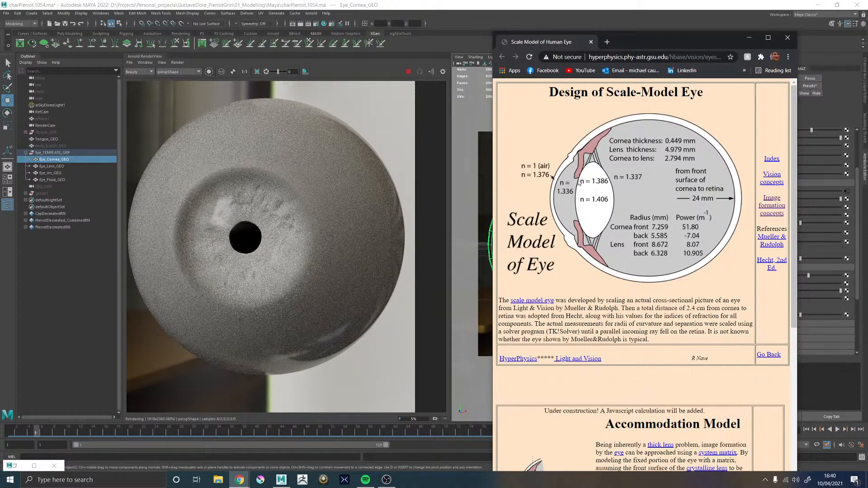
scroll(223, 208, down, 1)
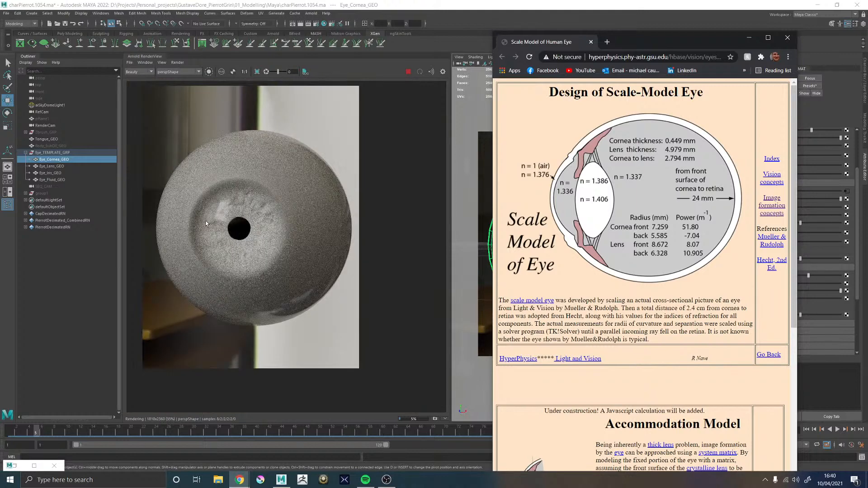
scroll(205, 221, up, 1)
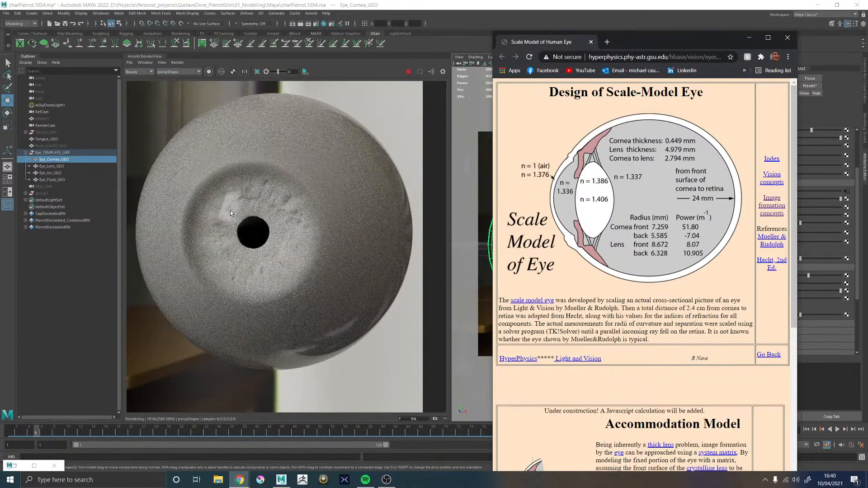
click(748, 38)
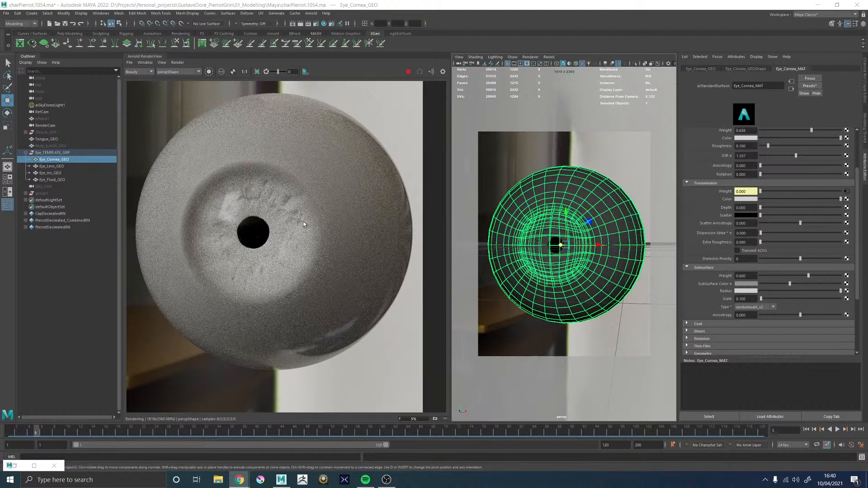
Examine the rendered eye from the front and from the side, including the highlights on the cornea bulge
scroll(299, 223, down, 2)
scroll(283, 219, up, 2)
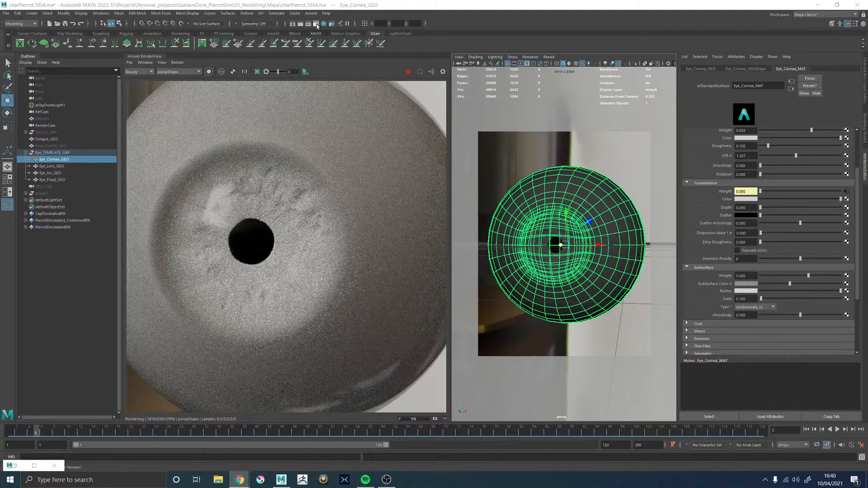
scroll(289, 235, down, 1)
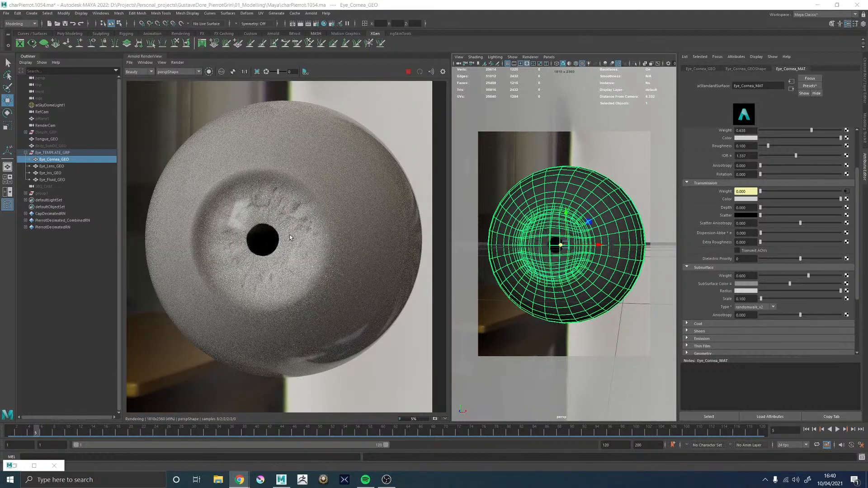
scroll(289, 235, down, 1)
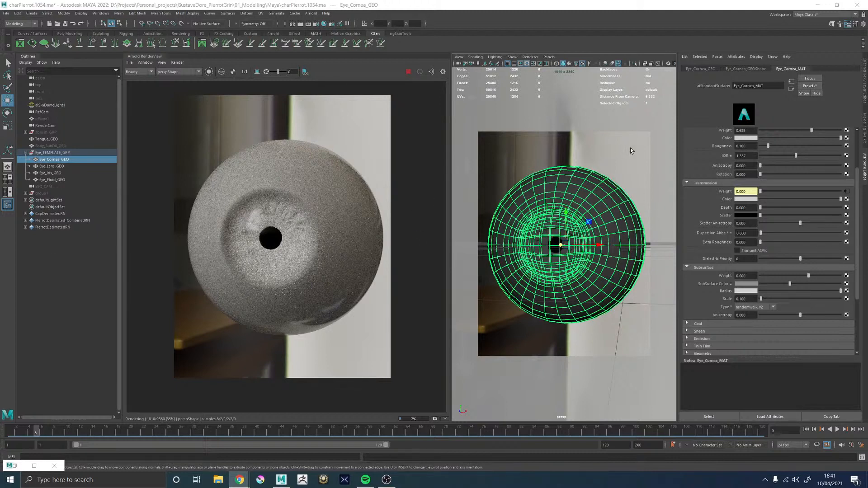
alt+right_drag(629, 151, 561, 147)
alt+drag(592, 151, 567, 154)
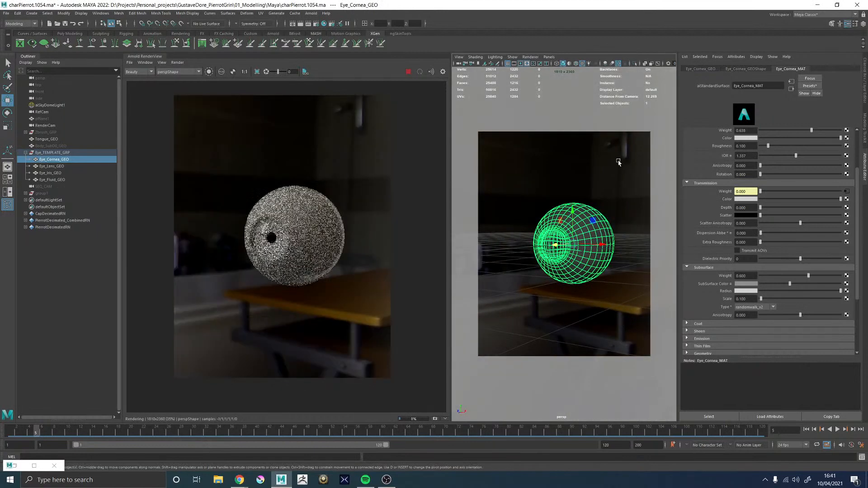
alt+drag(618, 162, 593, 169)
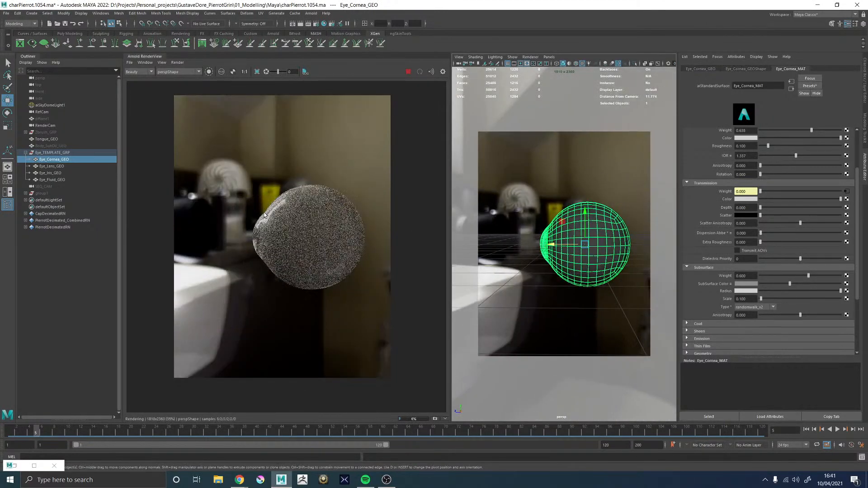
scroll(264, 215, up, 5)
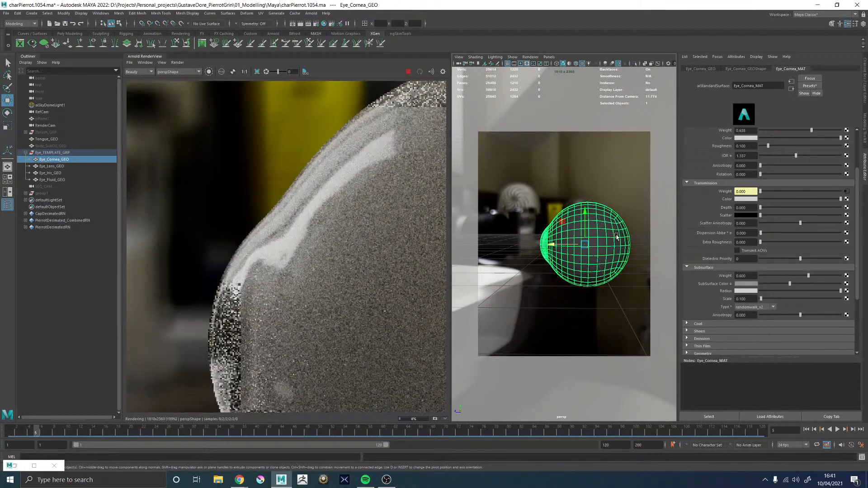
Set Eye_Cornea_MAT's specular roughness to 0.05
scroll(713, 211, up, 3)
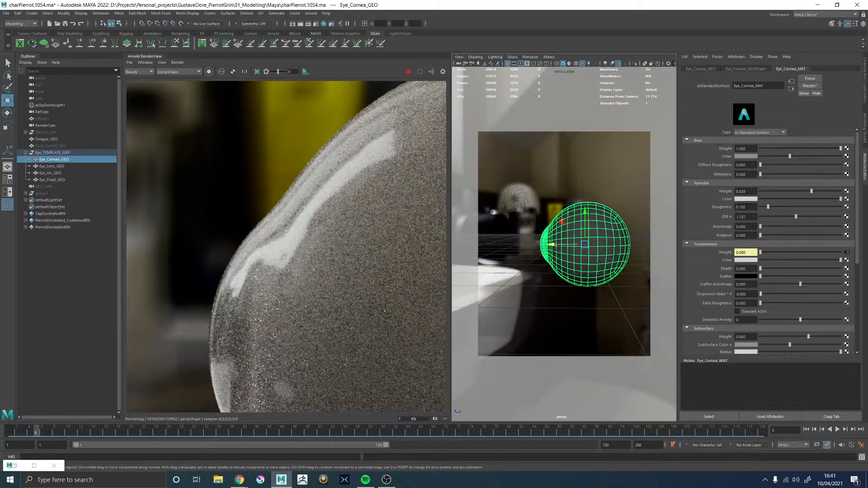
click(743, 207)
text(05)
key(Return)
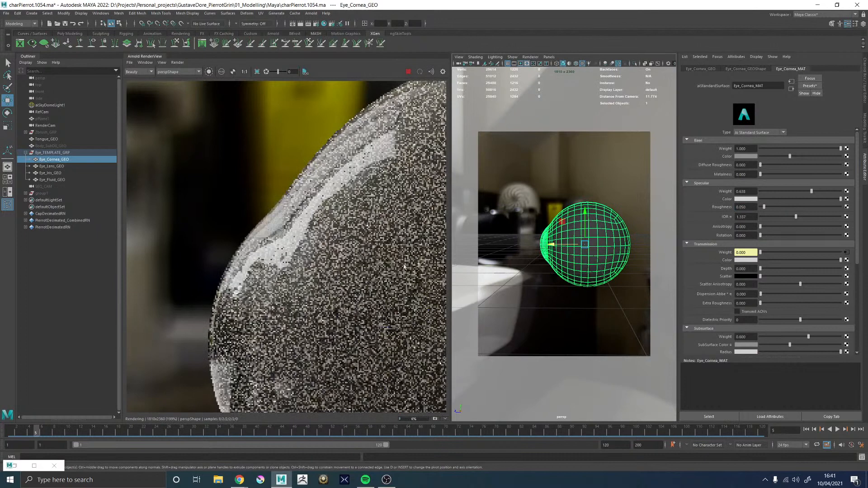
Examine the cornea bulge, iris and pupil in the rendered eye from the side and from a front three-quarter angle
scroll(303, 246, down, 5)
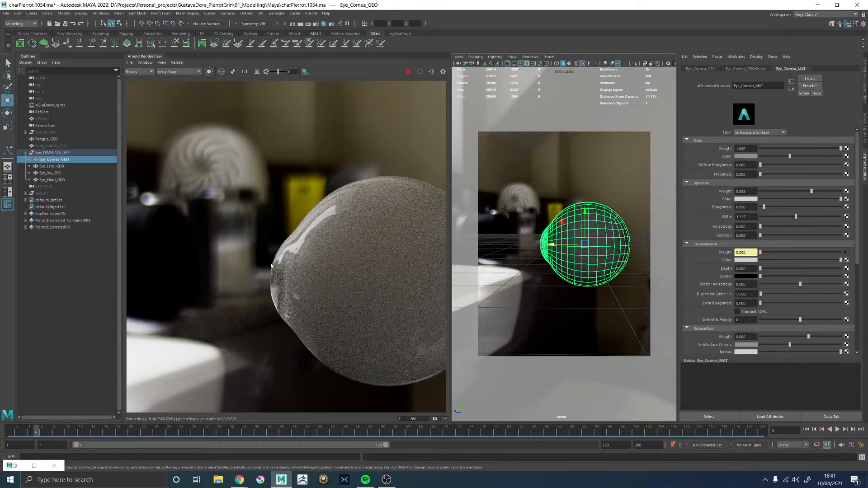
alt+drag(572, 180, 590, 175)
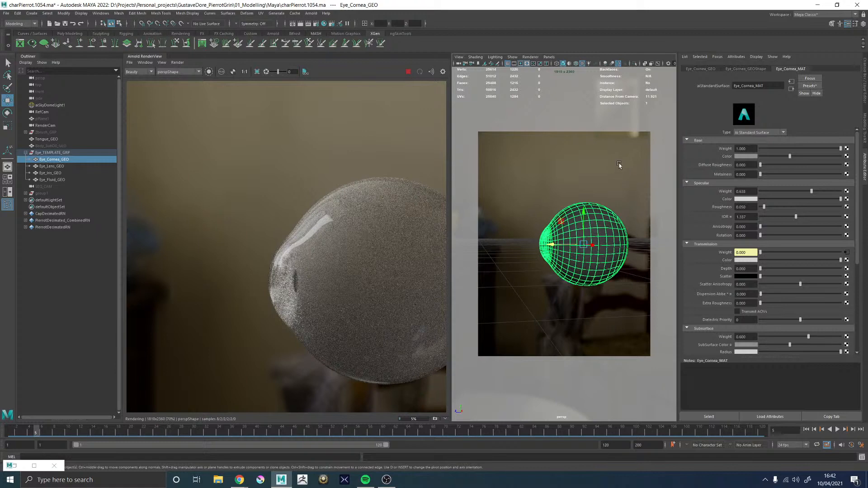
alt+drag(541, 194, 576, 187)
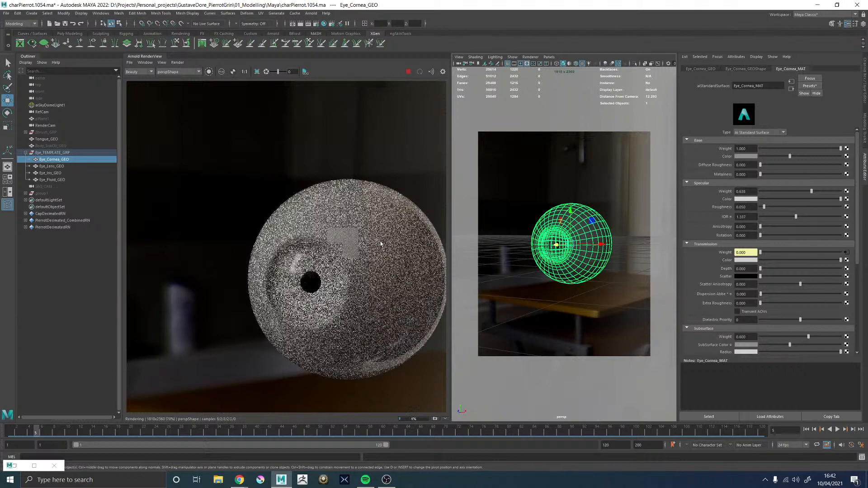
scroll(300, 279, down, 2)
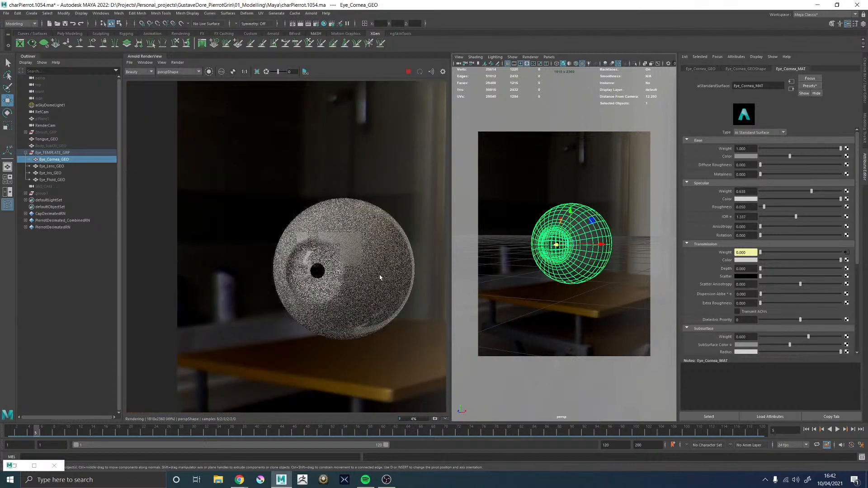
scroll(336, 248, down, 2)
scroll(337, 248, up, 3)
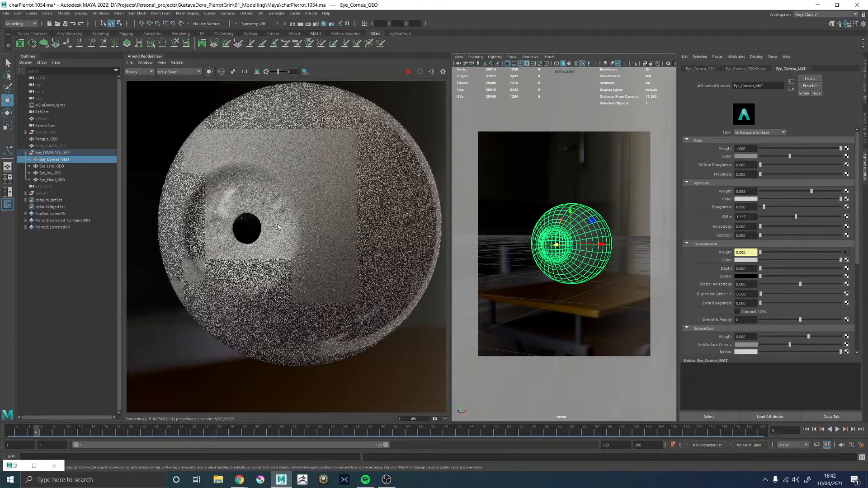
scroll(276, 212, down, 1)
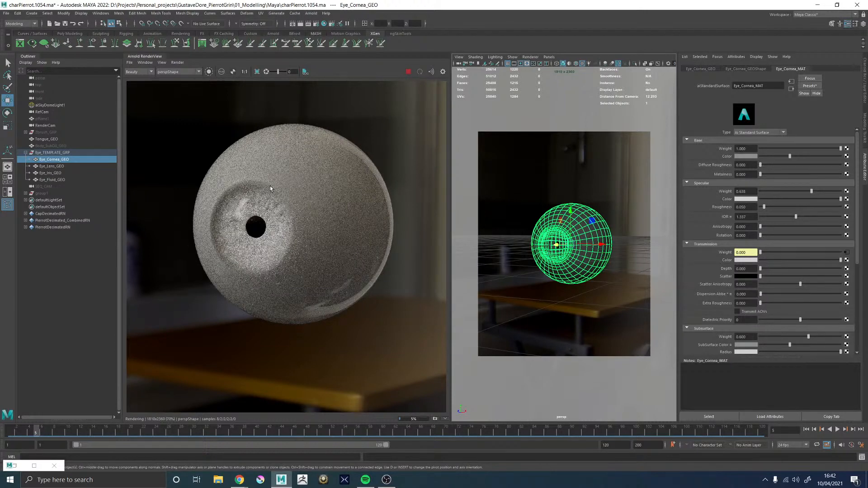
scroll(260, 192, up, 4)
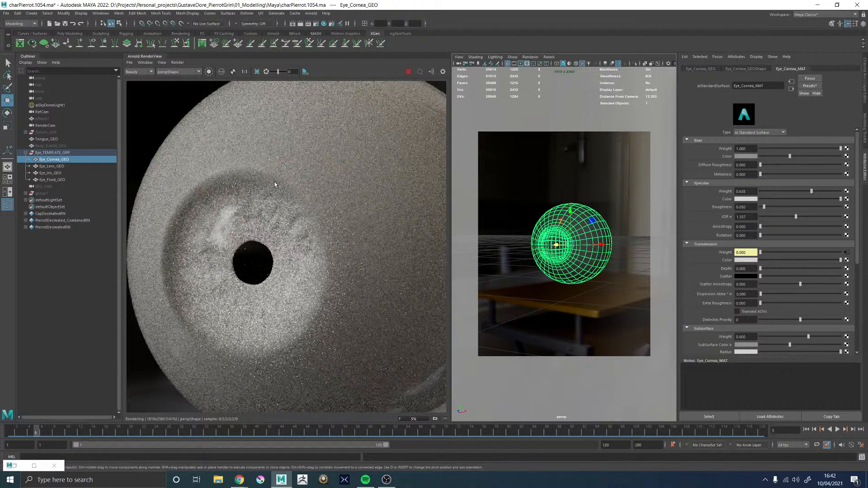
scroll(274, 181, down, 3)
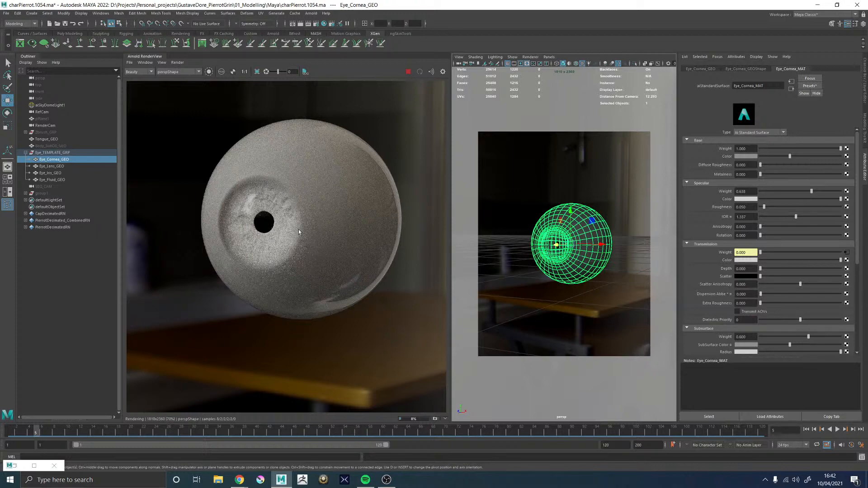
scroll(260, 202, up, 2)
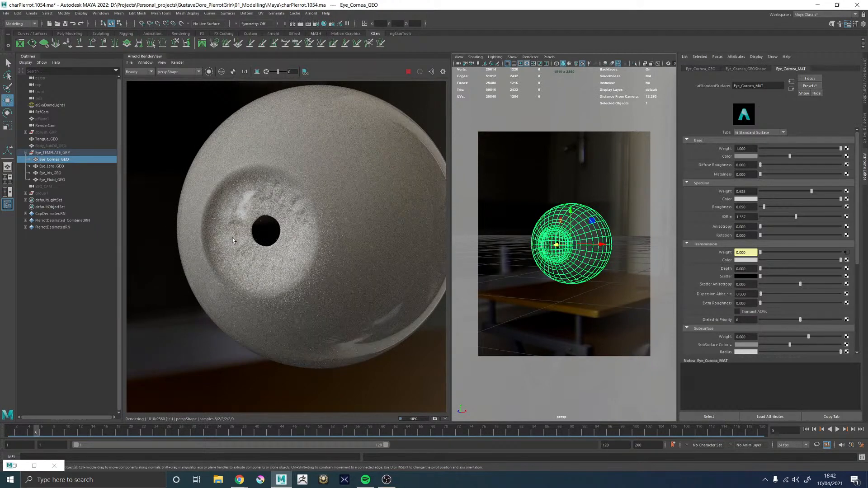
Stop the Arnold render and frame Eye_Lens_GEO from the side in an enlarged viewport
click(50, 166)
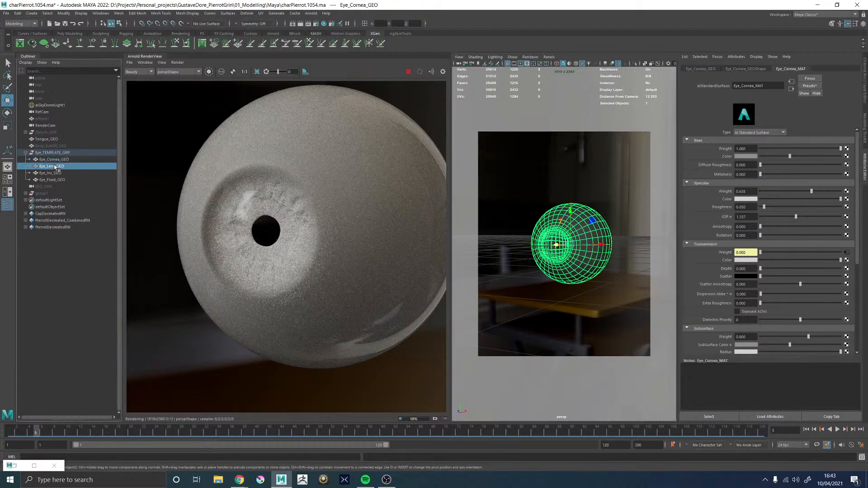
click(408, 72)
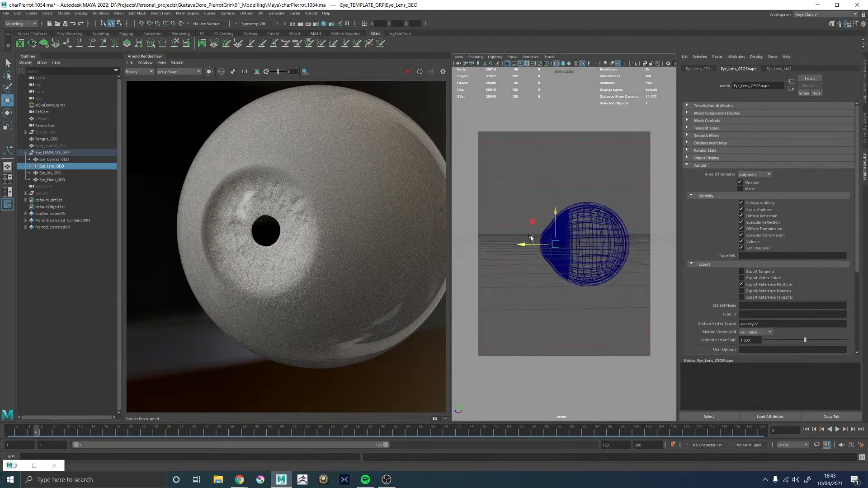
key(f)
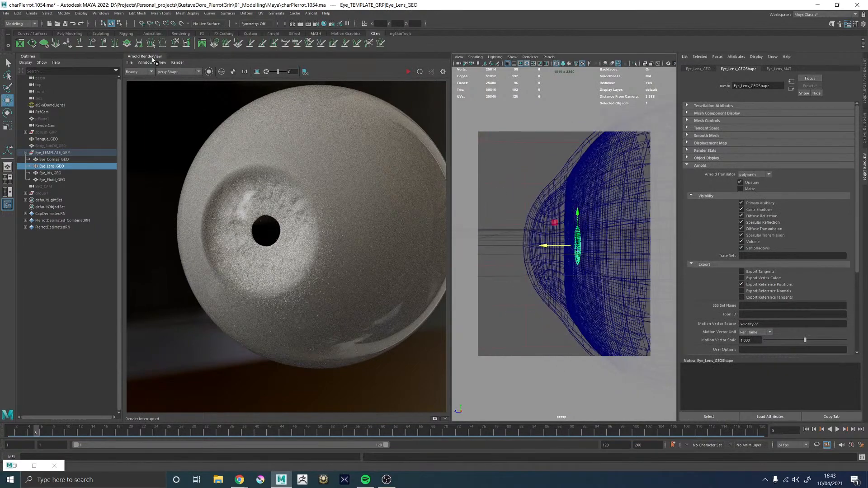
click(152, 57)
Enlarge and thicken Eye_Lens_GEO and position it right behind the iris, using the scale-model eye diagram from Chrome as reference
mouse_move(245, 481)
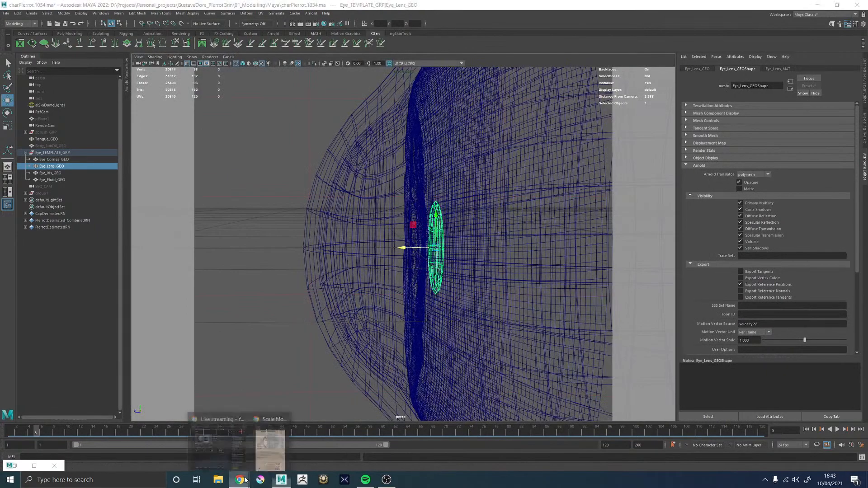
click(270, 448)
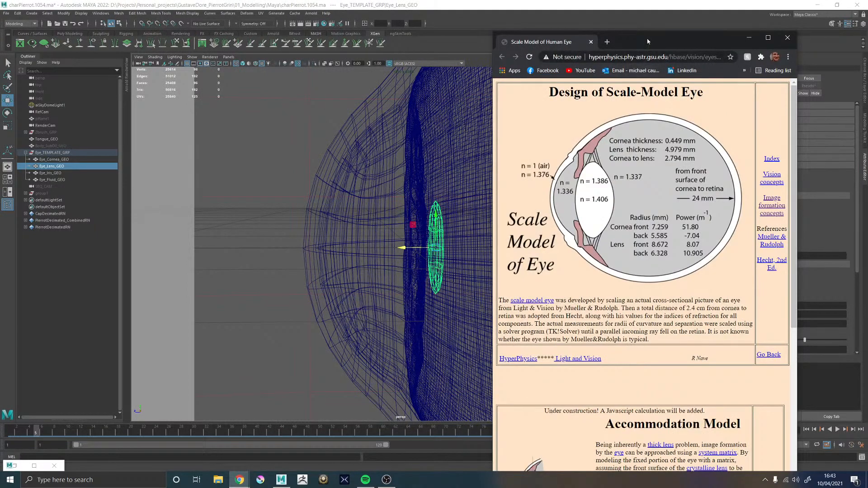
drag(648, 42, 867, 13)
alt+drag(502, 221, 511, 223)
key(r)
mouse_move(406, 249)
mouse_down()
mouse_move(364, 252)
mouse_move(438, 237)
mouse_move(457, 245)
mouse_move(378, 248)
mouse_move(468, 245)
mouse_move(427, 245)
mouse_move(441, 242)
mouse_move(469, 250)
mouse_move(403, 244)
mouse_up()
key(w)
key(r)
scroll(452, 249, down, 2)
key(w)
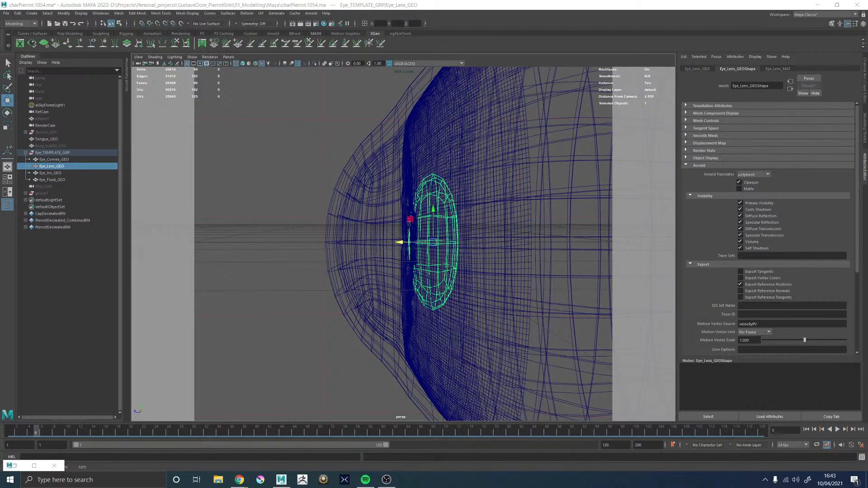
Check the lens shape in Chrome's scale-model eye and Accommodation Model diagrams, and return to Maya
drag(520, 487, 462, 46)
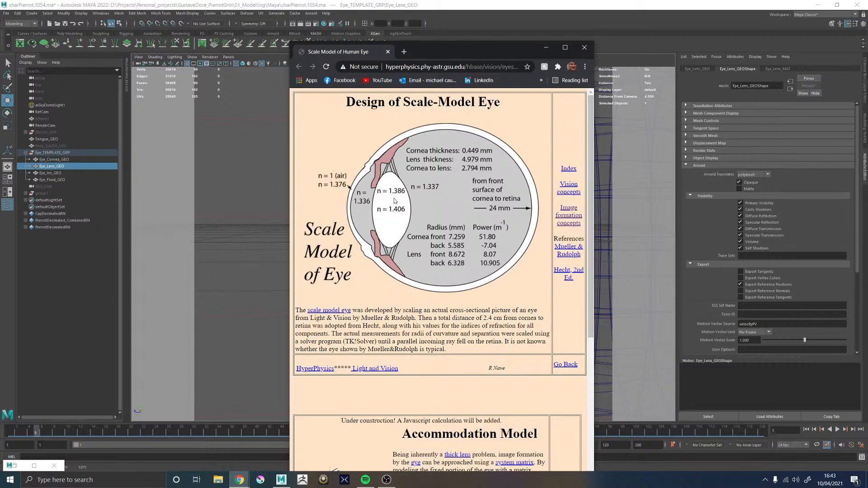
scroll(402, 225, down, 5)
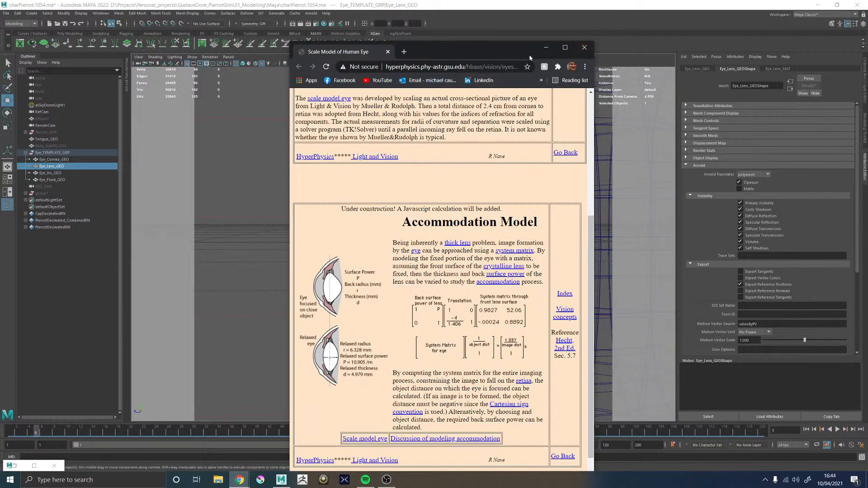
click(548, 51)
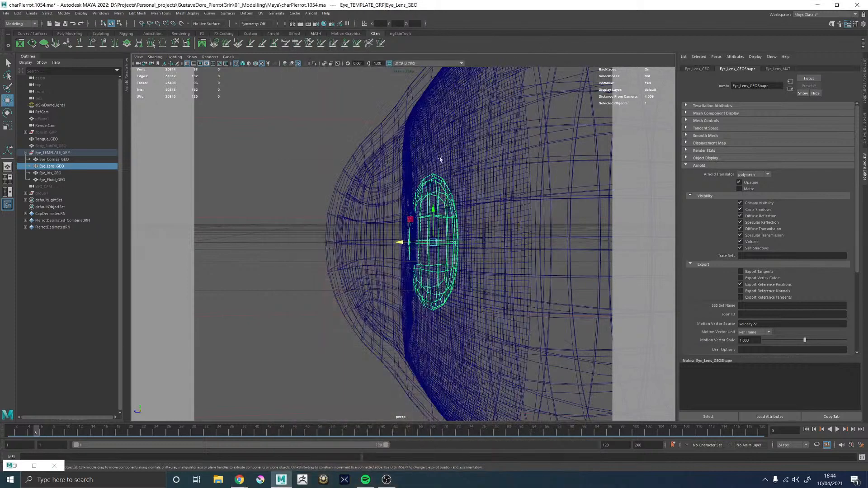
Smooth the Eye_Lens_GEO mesh with one division level and reselect the lens as an object
alt+drag(406, 181, 428, 180)
alt+middle_drag(433, 178, 398, 174)
alt+drag(398, 174, 535, 179)
shift+right_drag(540, 134, 534, 175)
alt+drag(488, 213, 279, 232)
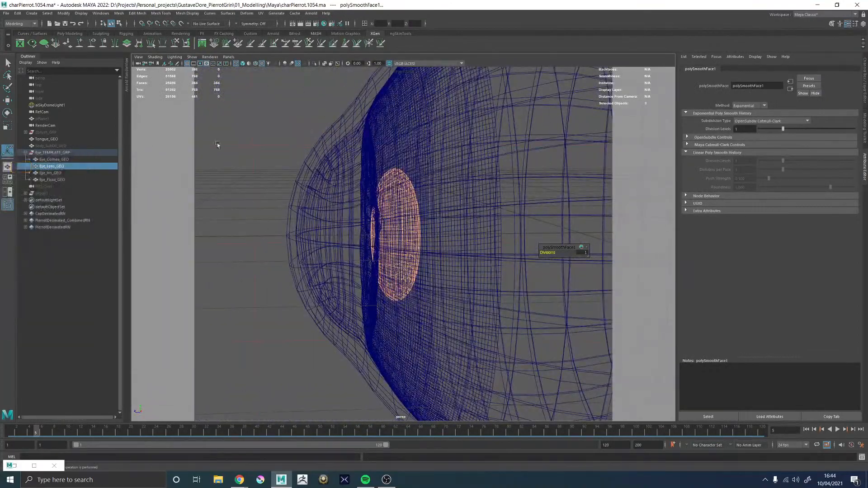
click(64, 167)
alt+drag(393, 210, 357, 220)
key(w)
Isolate Eye_Iris_GEO in the viewport and display it shaded
alt+right_drag(357, 220, 494, 280)
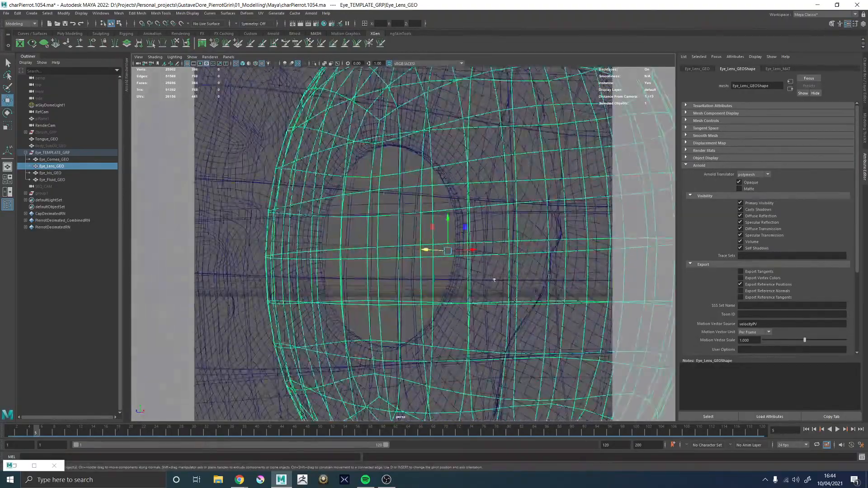
alt+drag(494, 280, 393, 241)
alt+middle_drag(393, 242, 404, 264)
mouse_move(255, 123)
alt+mouse_down()
mouse_move(313, 178)
mouse_move(364, 199)
alt+mouse_up()
click(314, 178)
click(314, 63)
key(5)
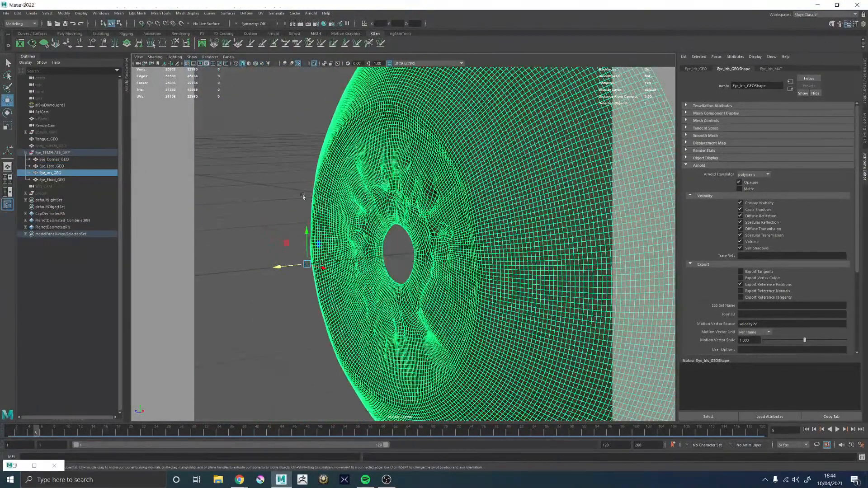
Soft-select the edge loop around the iris's pupil opening with a narrow falloff and adjust the position of the pupil rim
click(246, 202)
alt+drag(246, 202, 361, 242)
right_drag(361, 242, 361, 147)
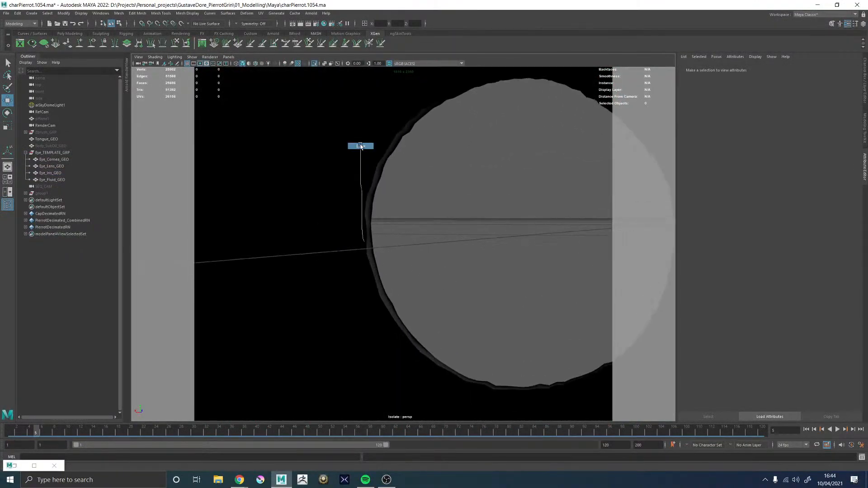
double_click(368, 207)
scroll(345, 220, down, 5)
scroll(345, 219, down, 6)
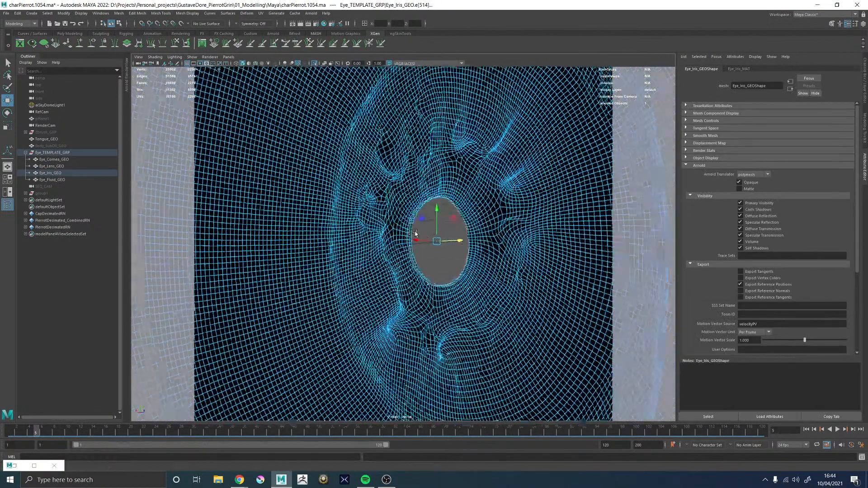
key(b)
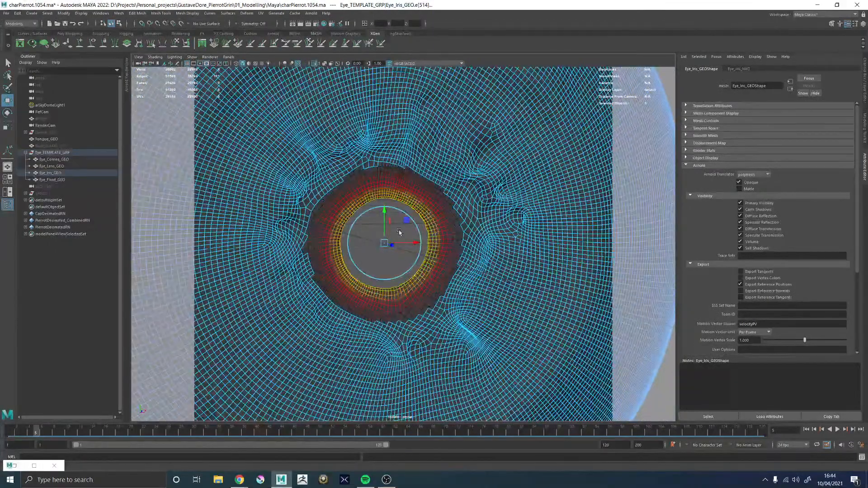
alt+drag(384, 233, 388, 236)
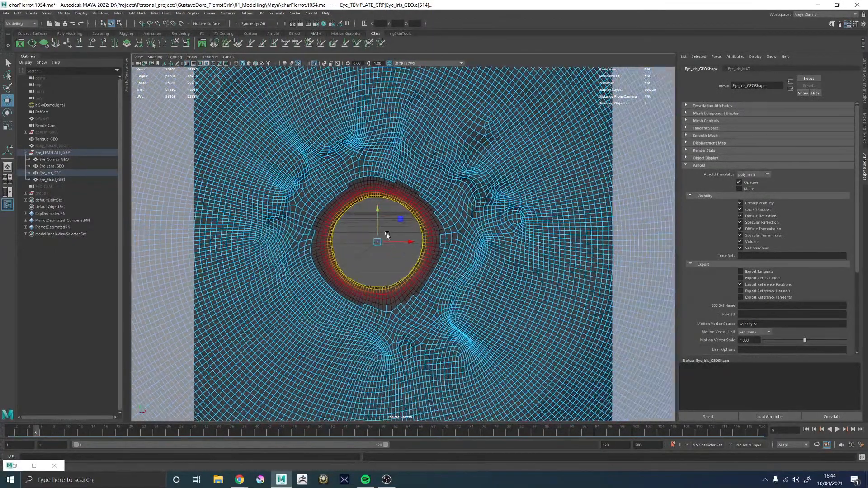
ctrl+middle_drag(409, 228, 408, 227)
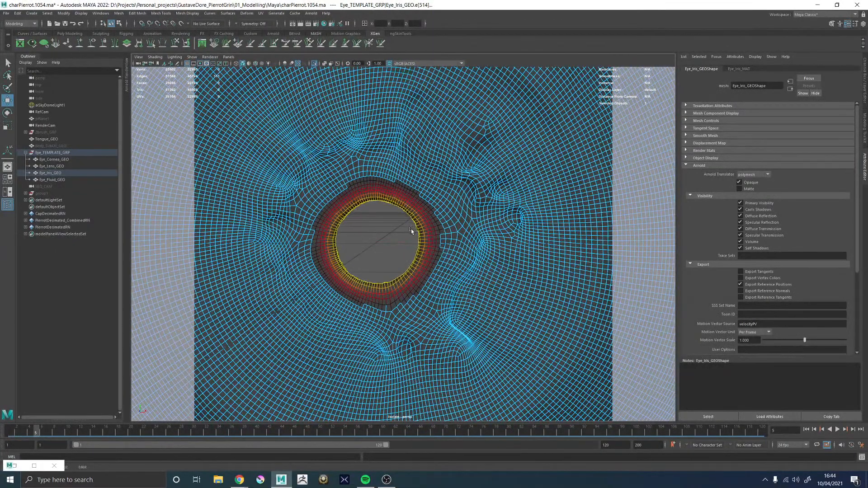
mouse_move(411, 228)
alt+mouse_down()
mouse_move(442, 233)
mouse_move(436, 246)
mouse_move(421, 240)
alt+mouse_up()
right_drag(420, 240, 453, 203)
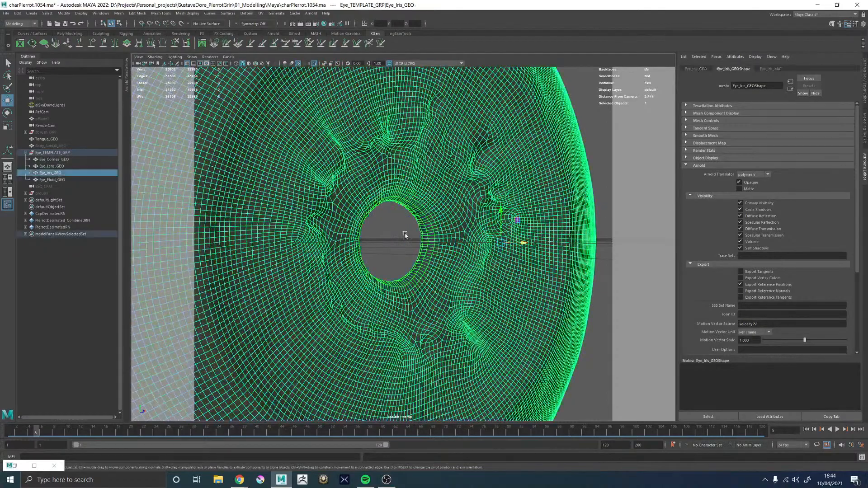
Examine the adjusted pupil rim of Eye_Iris_GEO from the front and at an angle
click(393, 218)
scroll(395, 220, down, 5)
alt+drag(396, 222, 456, 228)
scroll(544, 267, up, 5)
click(411, 220)
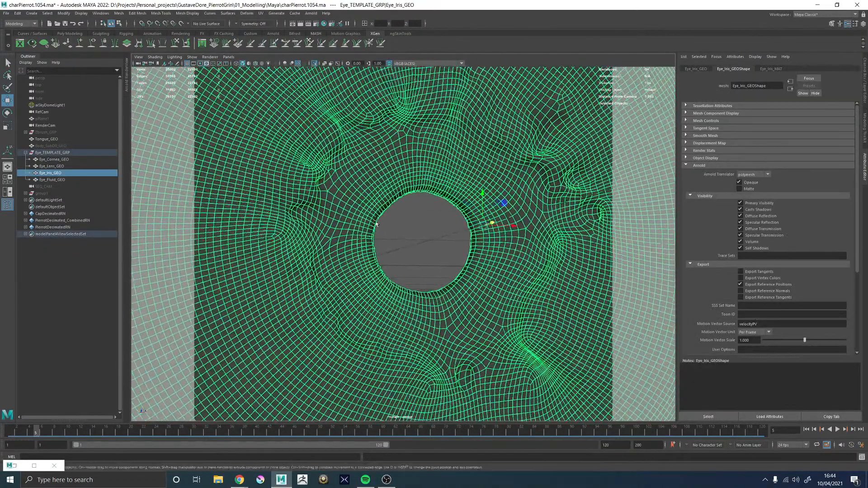
Select the inner edge loops of the pupil rim and scale them outward with a wider soft-selection falloff to widen the pupil
scroll(428, 282, up, 5)
alt+drag(428, 283, 347, 280)
right_drag(347, 281, 345, 248)
double_click(307, 257)
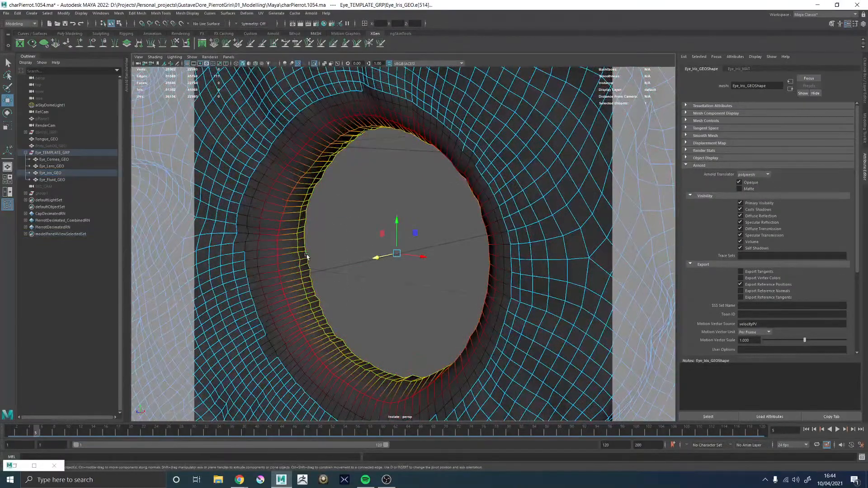
shift+double_click(299, 257)
alt+drag(295, 259, 347, 256)
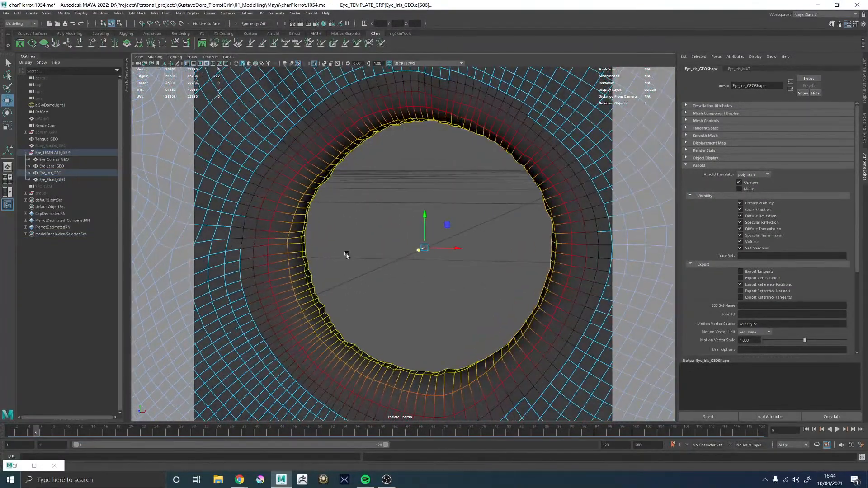
shift+double_click(289, 264)
scroll(404, 260, down, 6)
mouse_move(401, 247)
alt+mouse_down()
mouse_move(465, 251)
mouse_move(391, 256)
mouse_move(405, 252)
alt+mouse_up()
scroll(412, 251, up, 2)
key(b)
key(r)
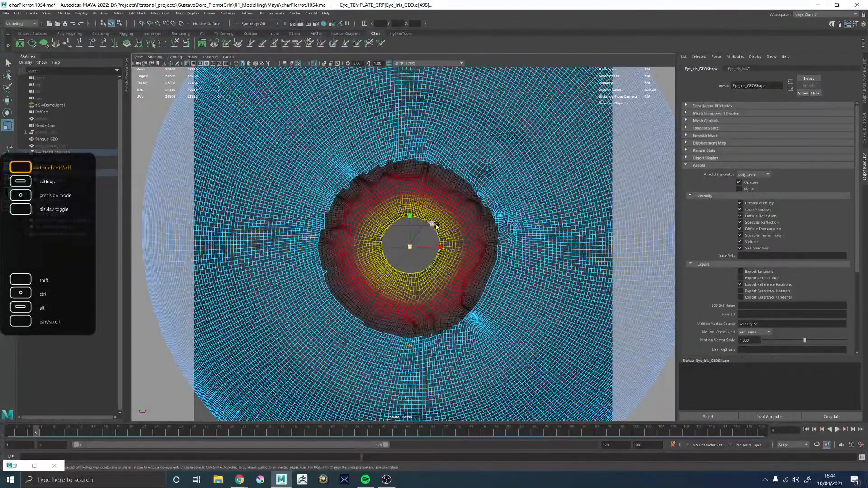
drag(433, 224, 433, 223)
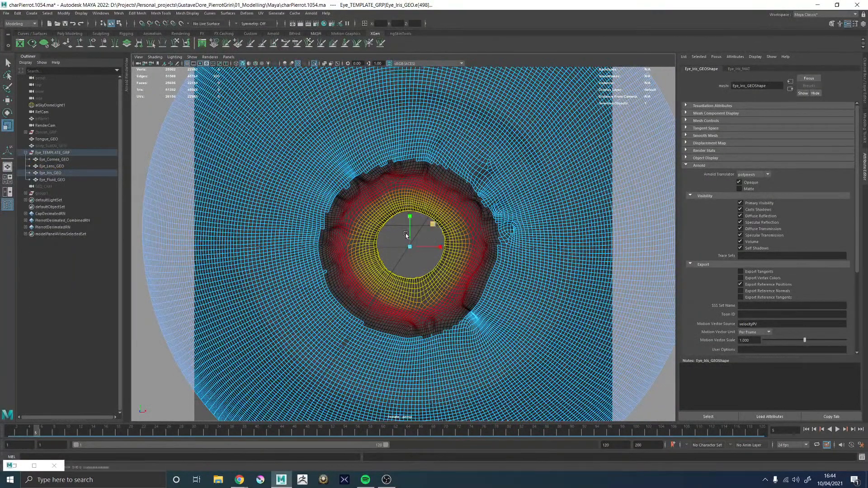
right_drag(448, 145, 474, 124)
Inspect the pupil opening on the whole iris mesh from several angles
scroll(442, 227, down, 5)
click(511, 160)
alt+drag(482, 222, 374, 226)
alt+right_drag(374, 225, 432, 266)
click(452, 212)
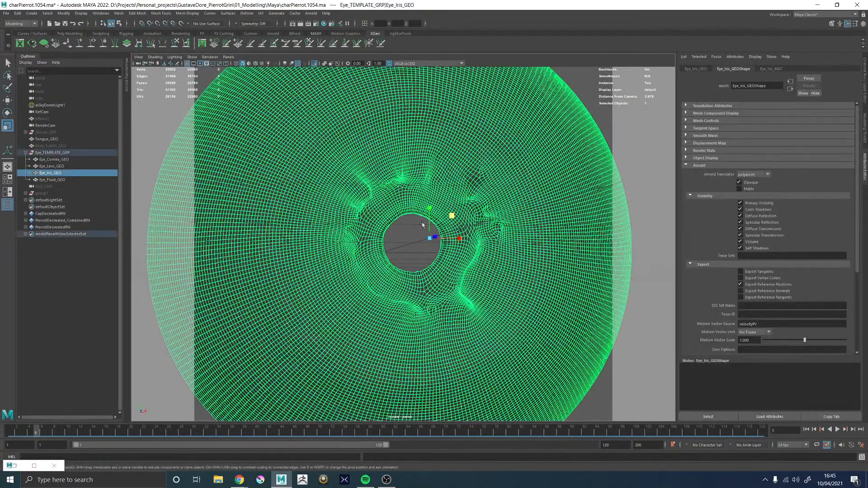
Undo back to the soft-selected pupil rim loops of the iris and scale them slightly outward to widen the pupil further
scroll(452, 222, up, 3)
key(ctrl+z)
key(ctrl+z)
key(ctrl+z)
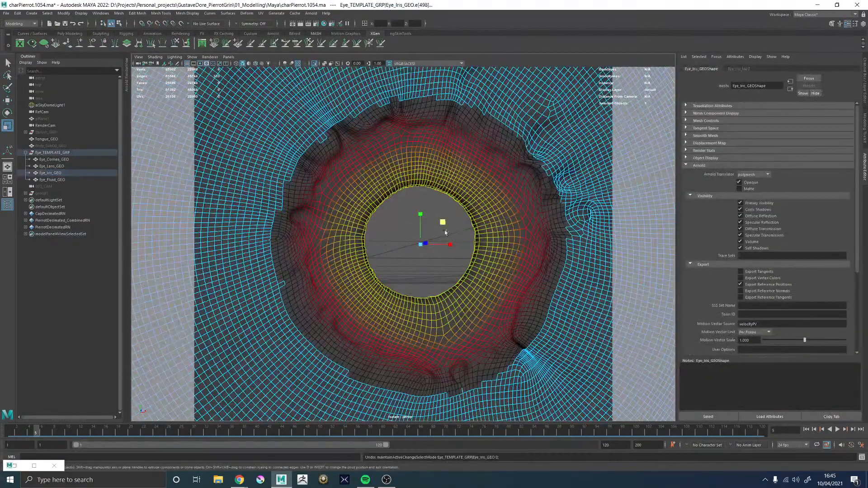
drag(444, 224, 447, 222)
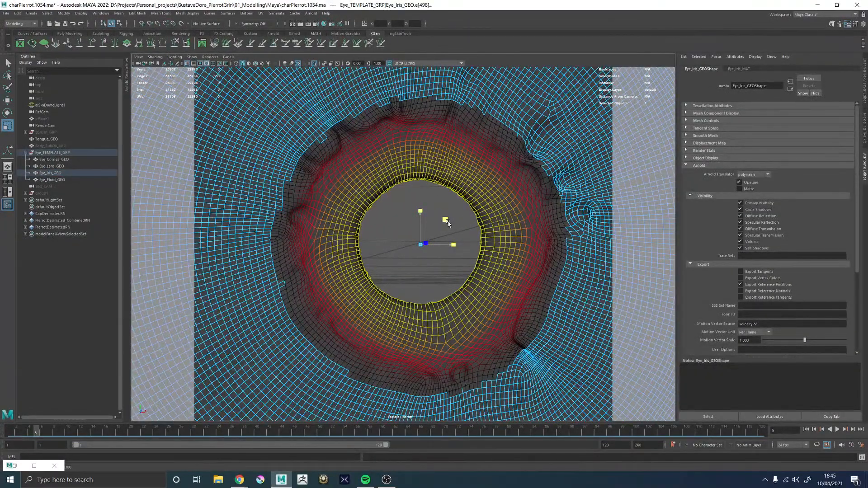
key(ctrl+z)
key(ctrl+z)
key(ctrl+z)
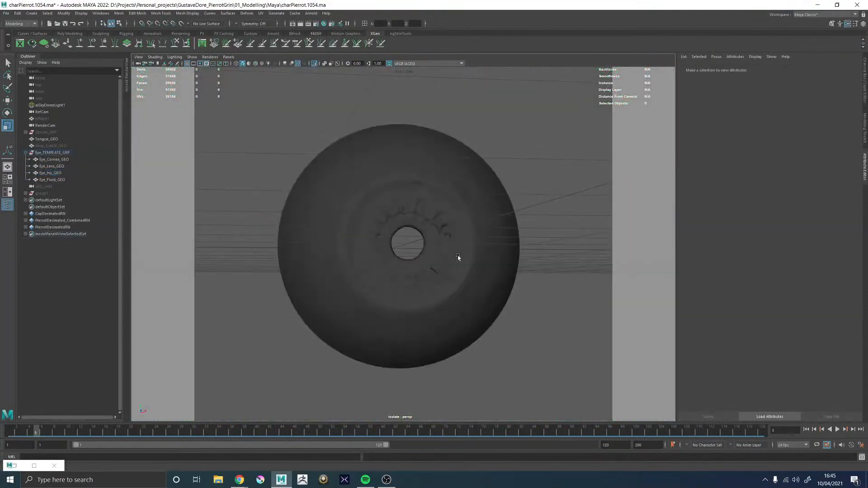
End the iris isolation to bring back the whole eye with textured shading, and save the scene incrementally as charPierrot.1055.ma
mouse_move(458, 257)
alt+mouse_down()
mouse_move(437, 264)
mouse_move(464, 260)
alt+mouse_up()
alt+drag(372, 197, 351, 228)
alt+drag(345, 209, 378, 193)
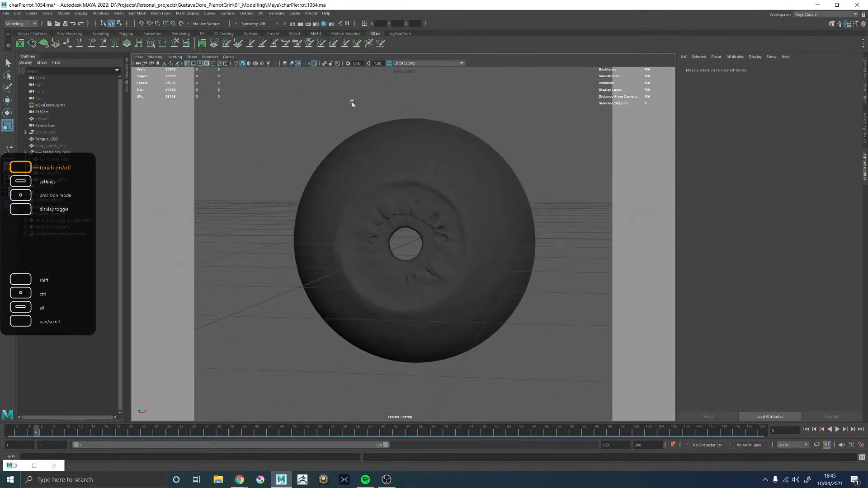
click(314, 64)
alt+drag(360, 153, 376, 154)
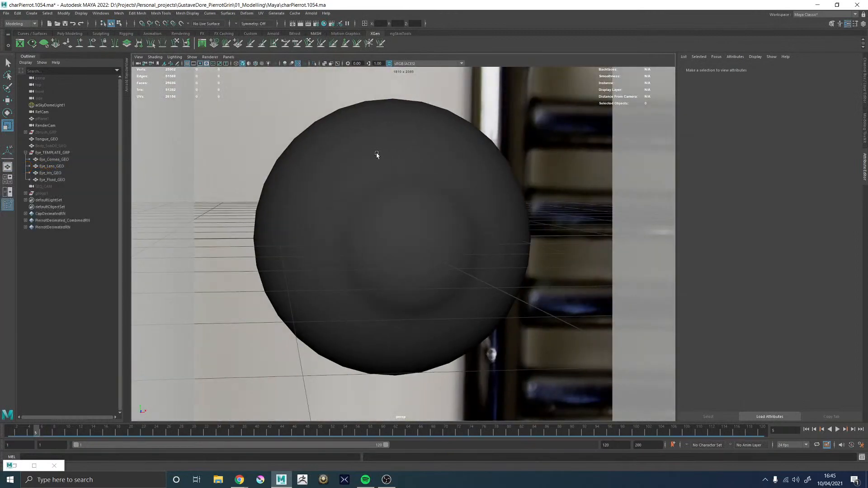
key(6)
click(564, 218)
alt+drag(550, 267, 521, 256)
alt+right_drag(521, 255, 346, 313)
alt+drag(346, 313, 354, 320)
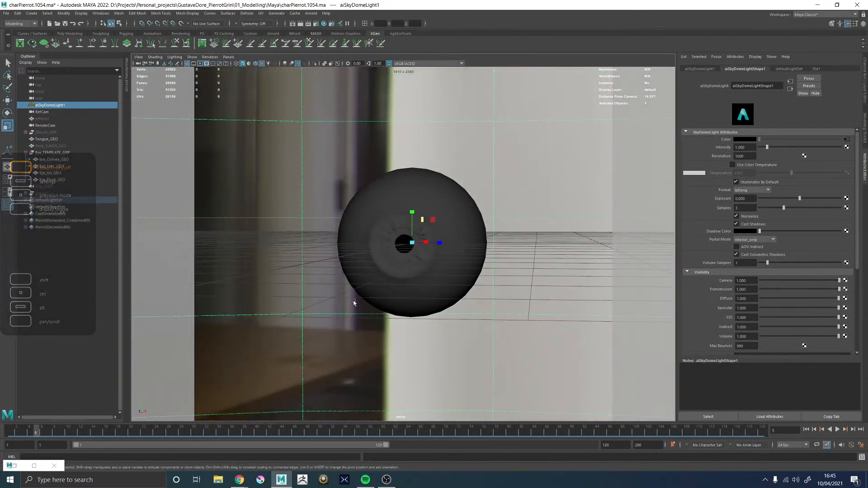
key(ctrl+s)
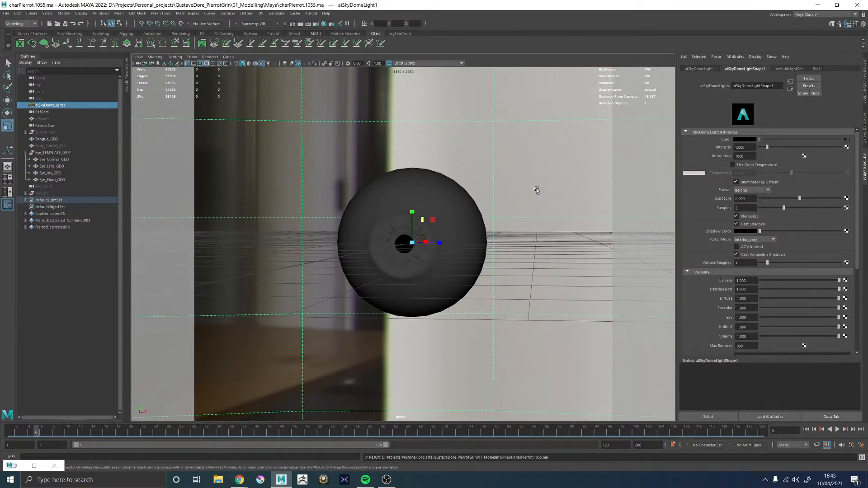
Open the Arnold RenderView beside the viewport and render the eye from the perspective camera
alt+drag(536, 188, 496, 207)
key(r)
click(127, 80)
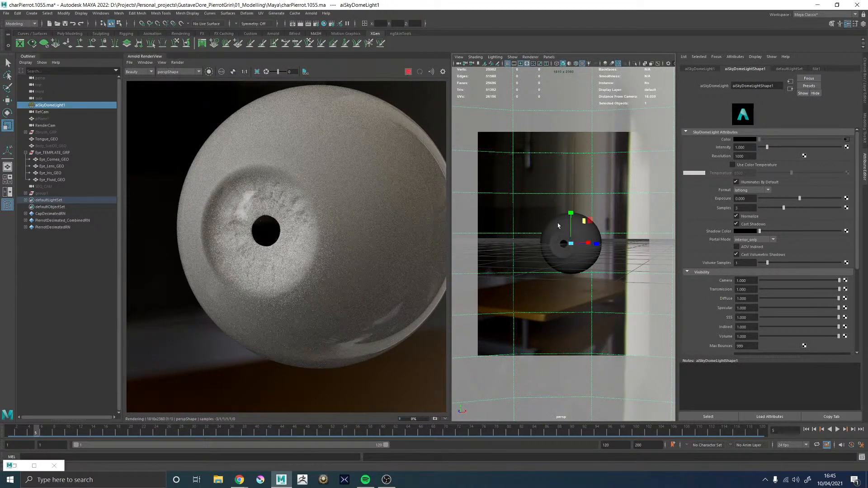
click(408, 72)
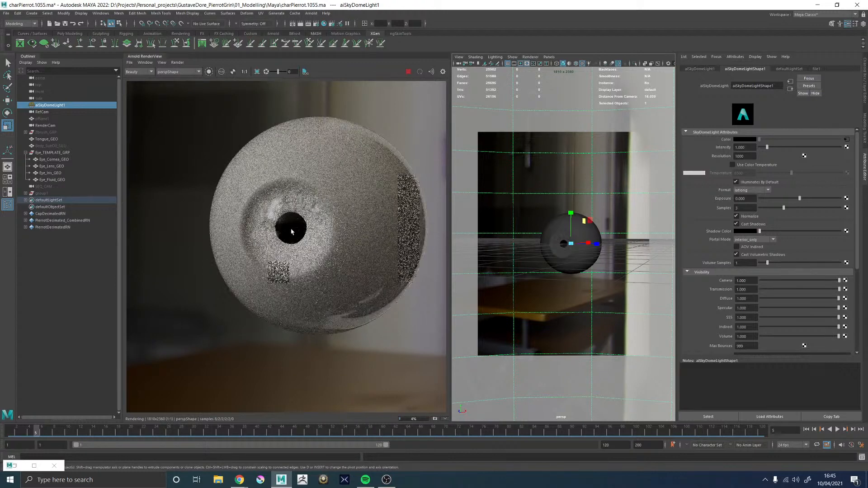
Examine the rendered iris and pupil both up close and at full eyeball size
scroll(292, 228, up, 4)
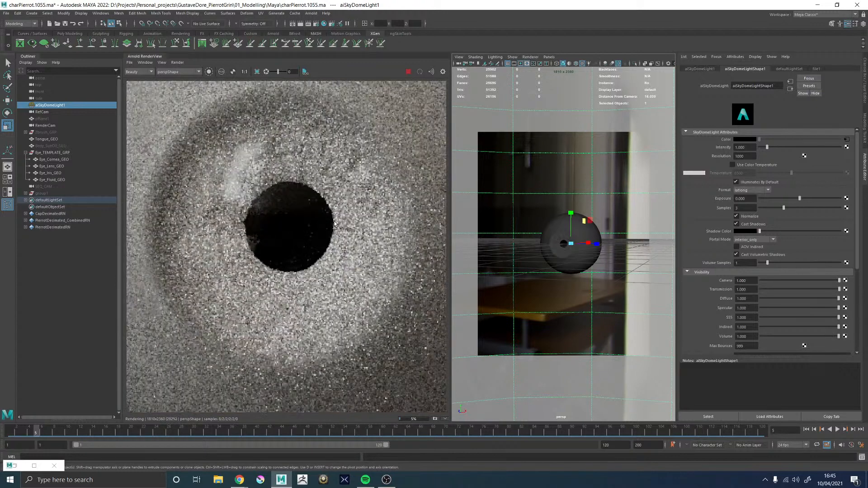
scroll(334, 223, down, 3)
scroll(352, 228, down, 2)
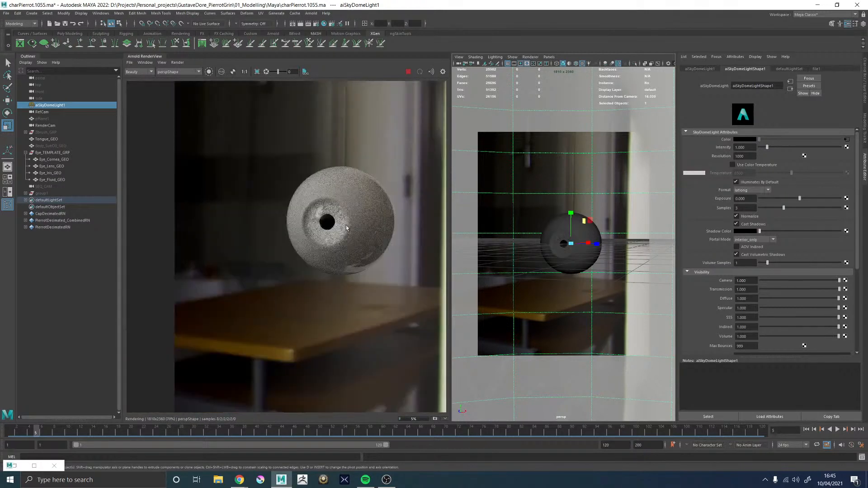
scroll(342, 204, up, 1)
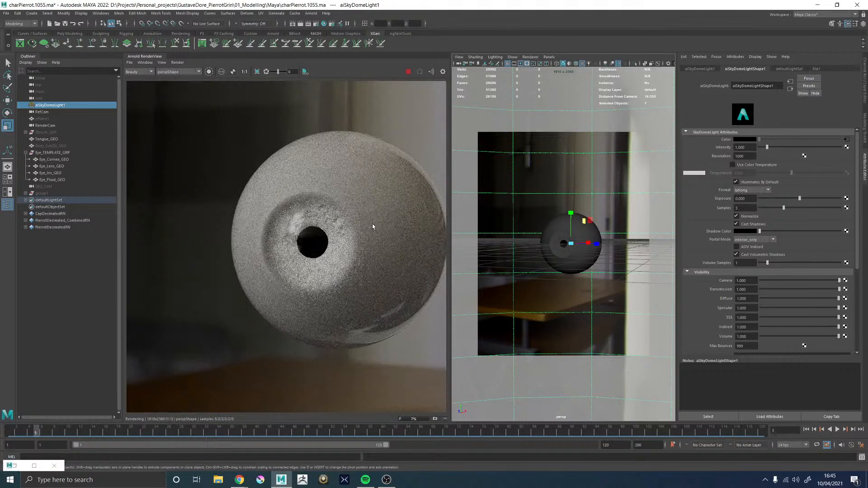
scroll(364, 227, down, 1)
scroll(398, 235, up, 1)
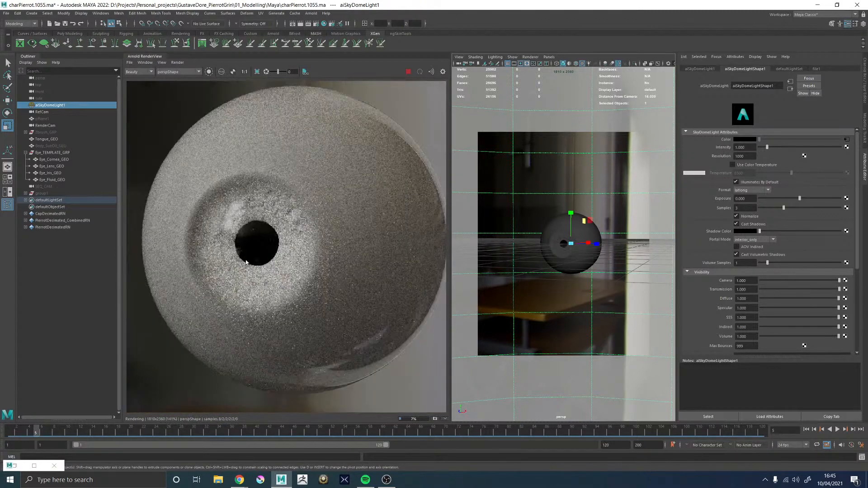
scroll(280, 228, up, 1)
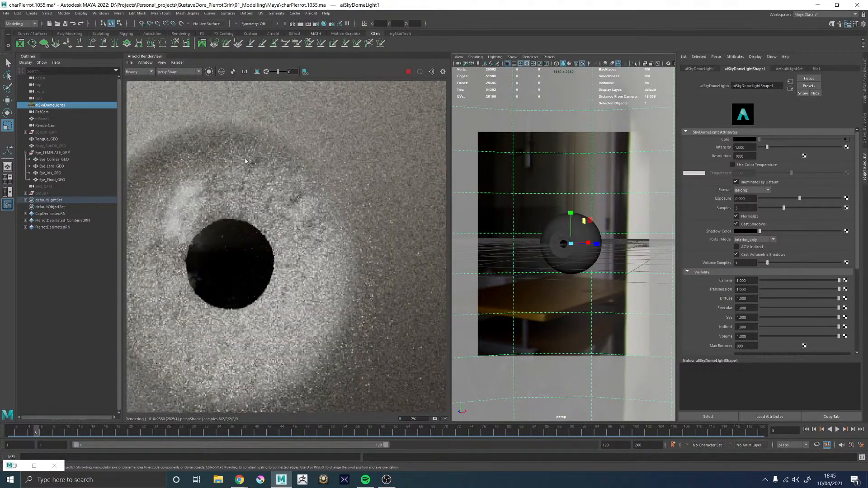
Render crop regions over the iris beside the pupil and over the eyeball's lower reflection, and stop the render
click(257, 71)
drag(246, 179, 332, 264)
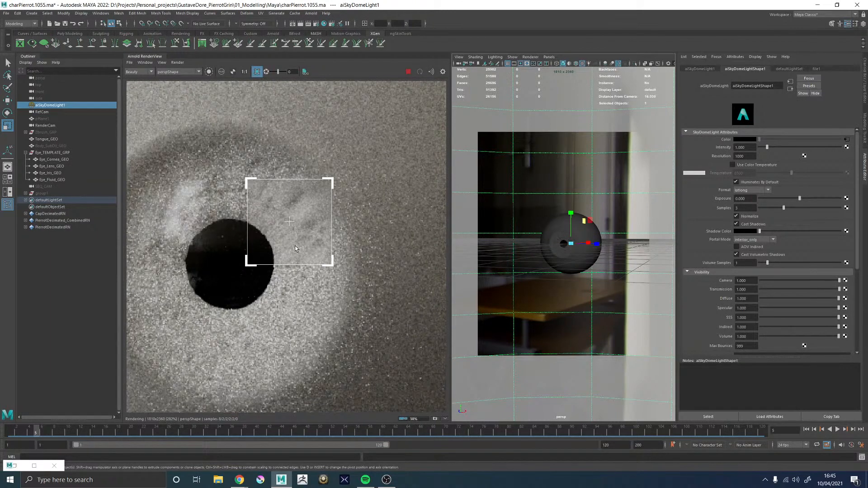
scroll(311, 213, down, 3)
scroll(295, 211, up, 2)
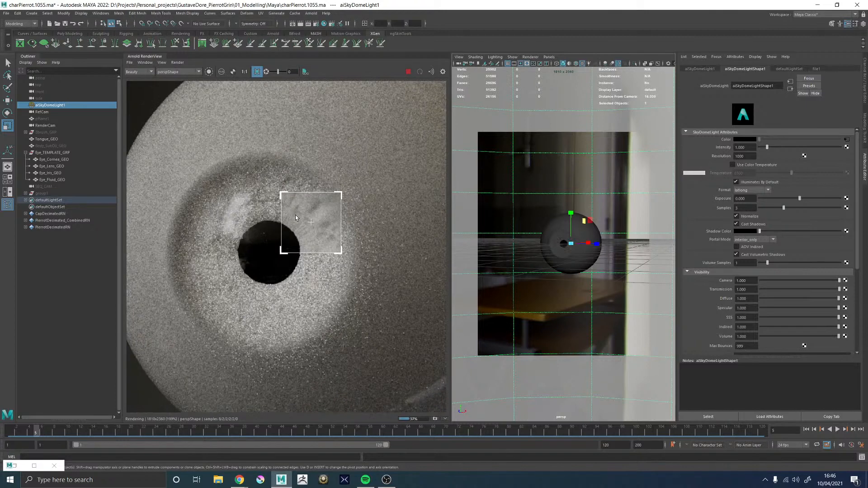
scroll(296, 217, down, 3)
scroll(297, 220, up, 4)
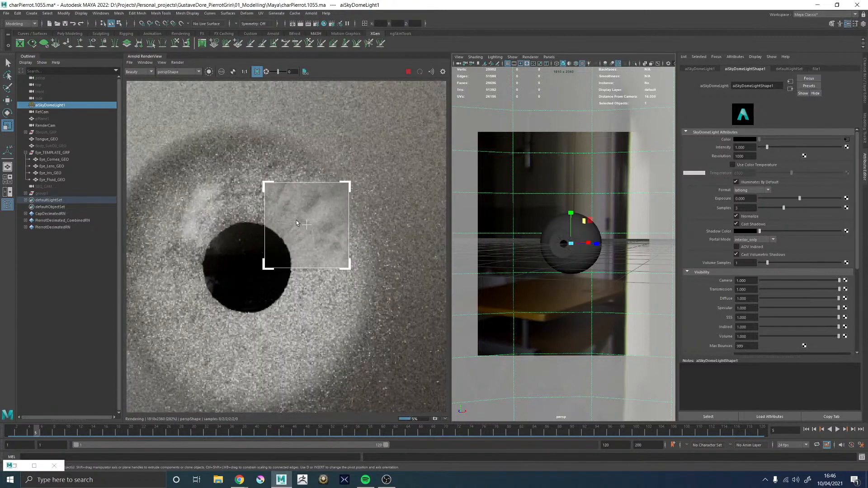
scroll(247, 227, down, 3)
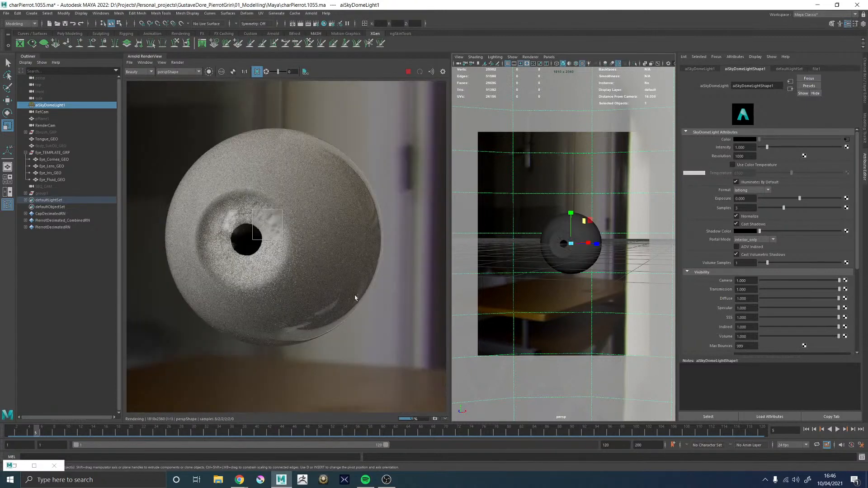
drag(271, 305, 375, 383)
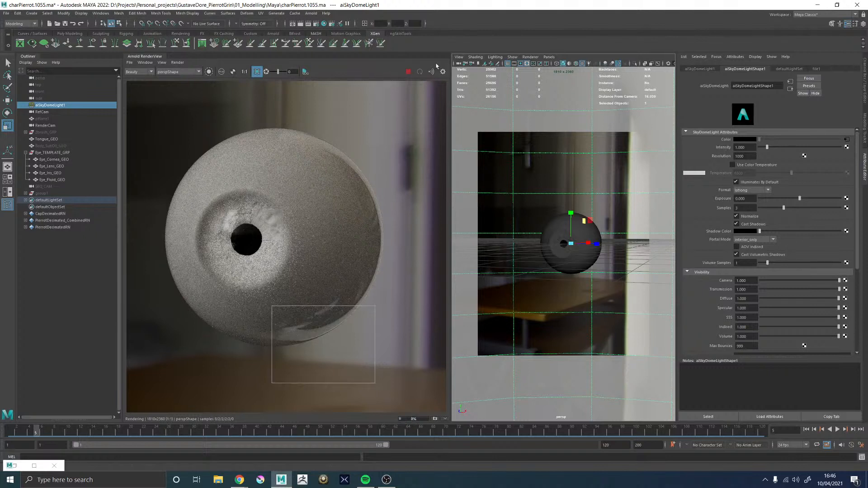
click(408, 72)
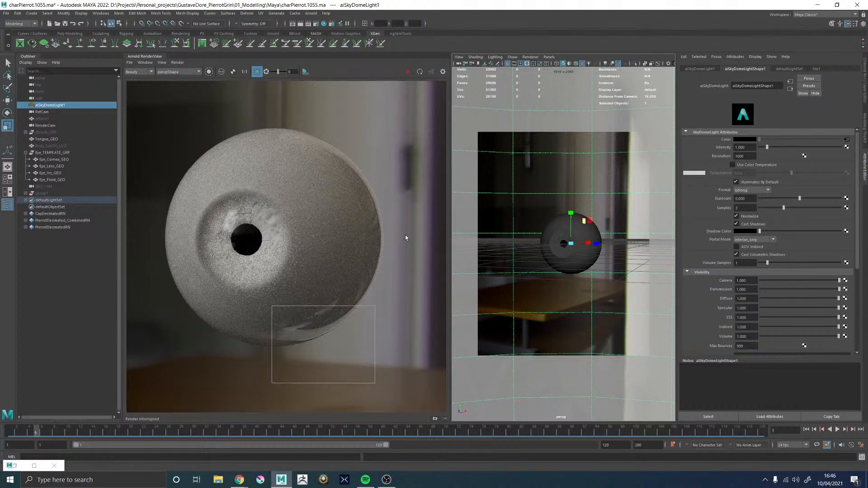
Select Eye_Cornea_GEO and replace the render view with a two-panel layout showing the Hypershade beside the perspective view
click(590, 231)
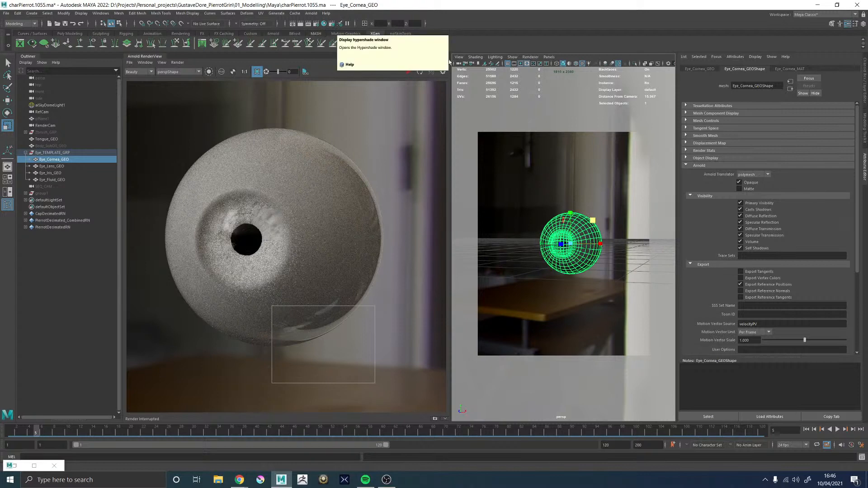
click(8, 191)
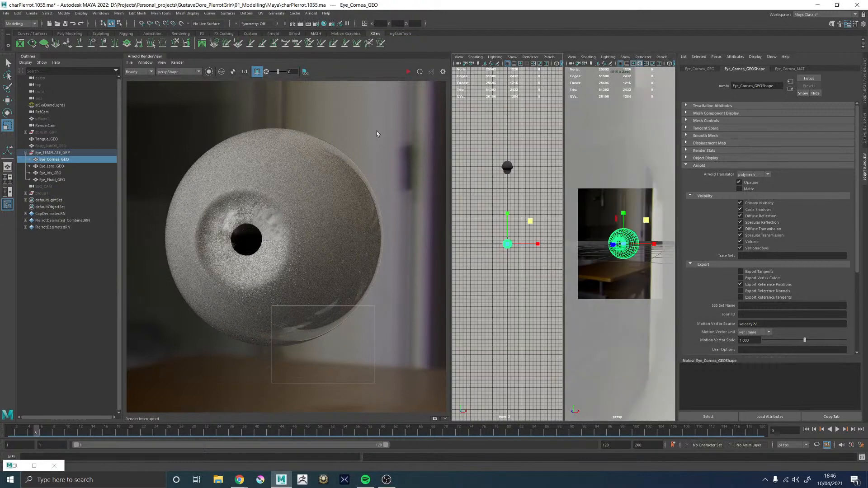
click(146, 56)
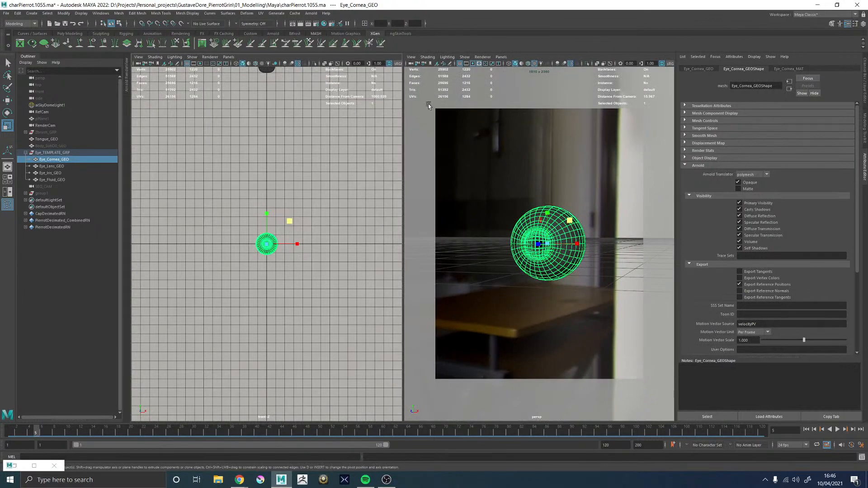
click(210, 57)
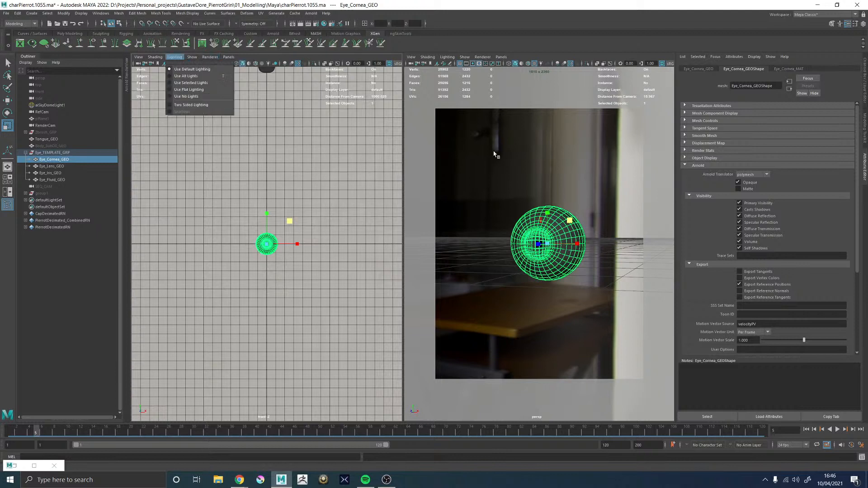
click(228, 57)
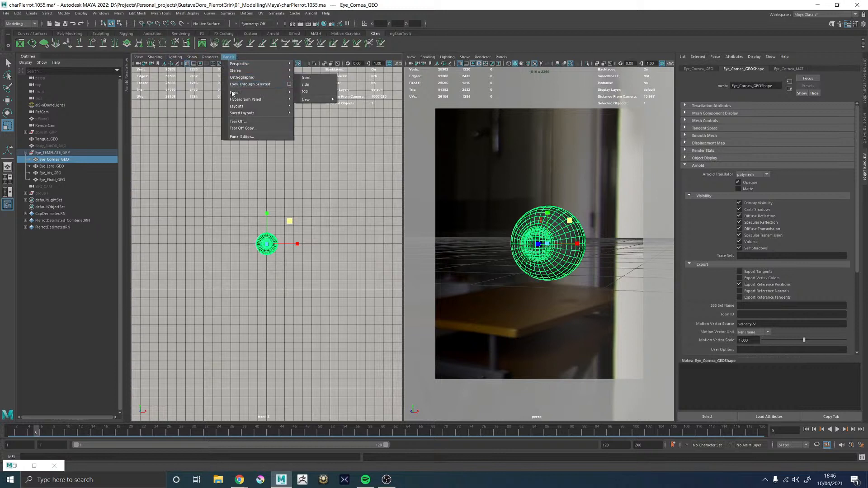
mouse_move(253, 93)
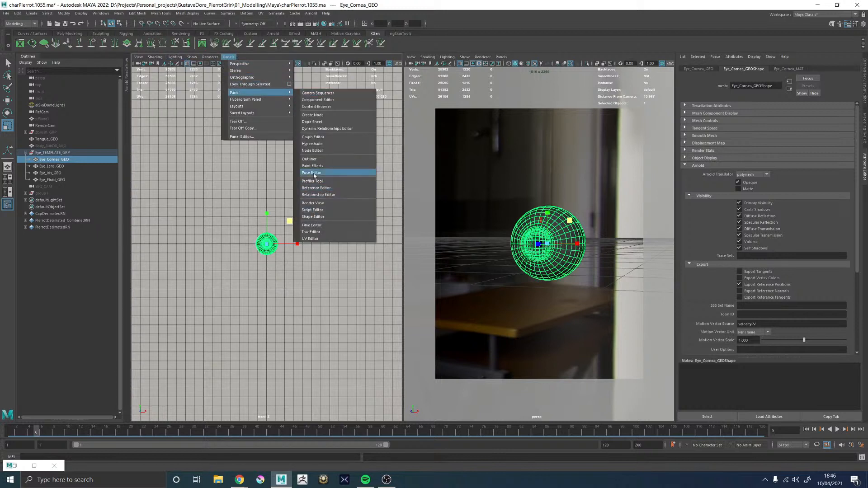
click(311, 143)
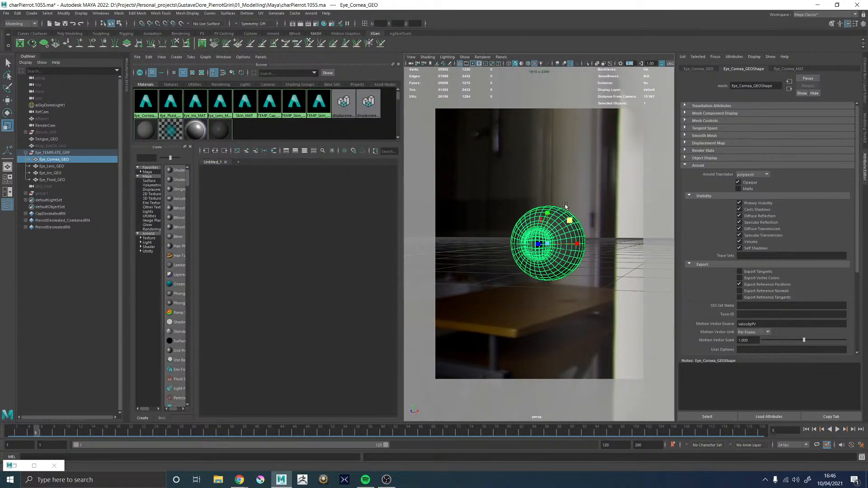
Maximize the Hypershade to fill the viewport area and widen the Outliner beside it
key(space)
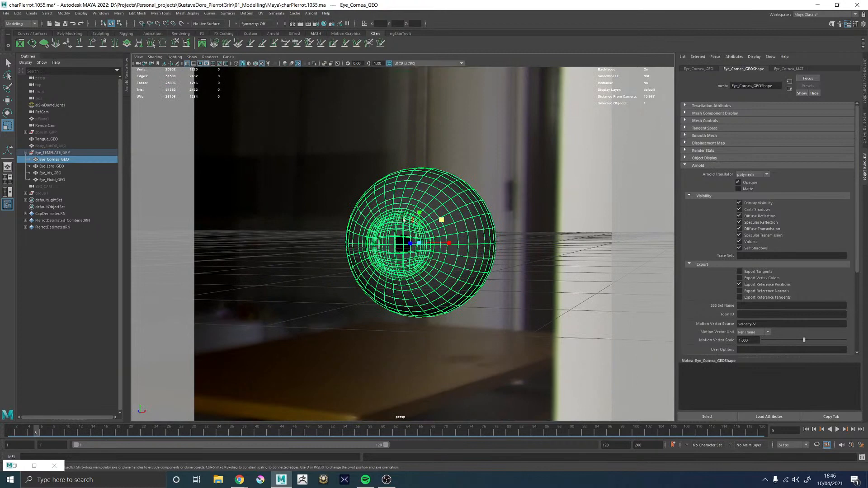
key(space)
key(space)
key(space)
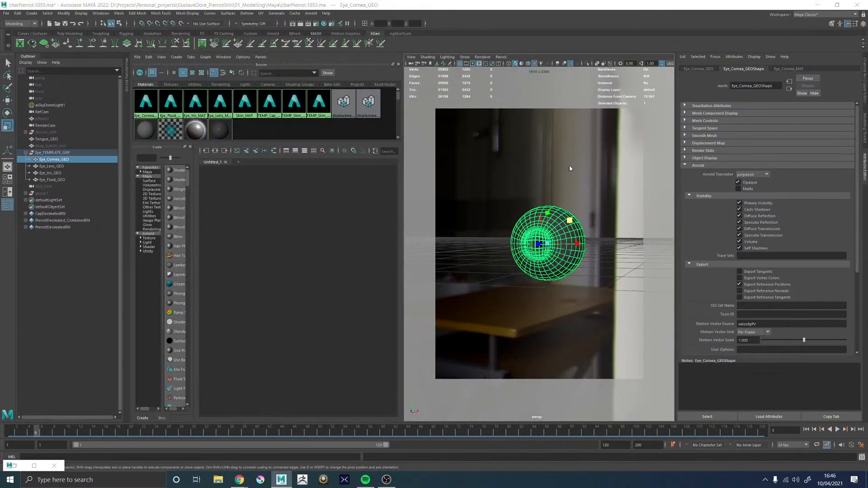
key(space)
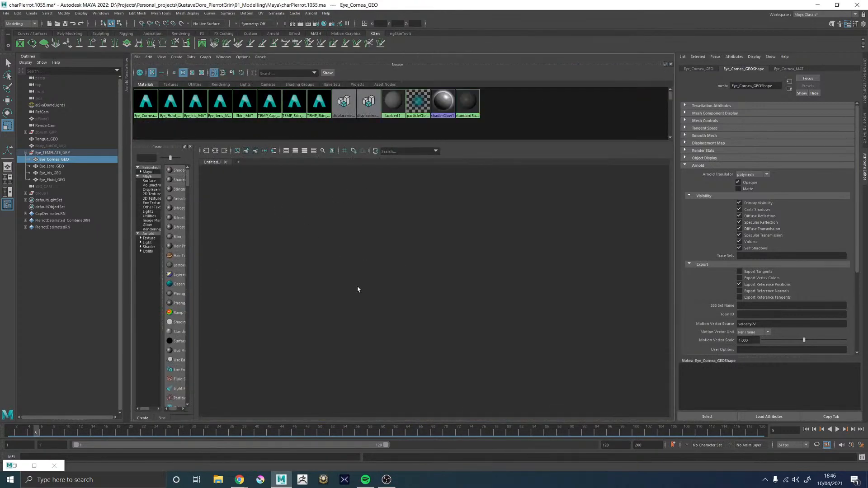
drag(130, 213, 212, 215)
Graph the cornea's shading group aiStandardSurface4SG with its connected Eye_Cornea_MAT material and ramp nodes
click(298, 151)
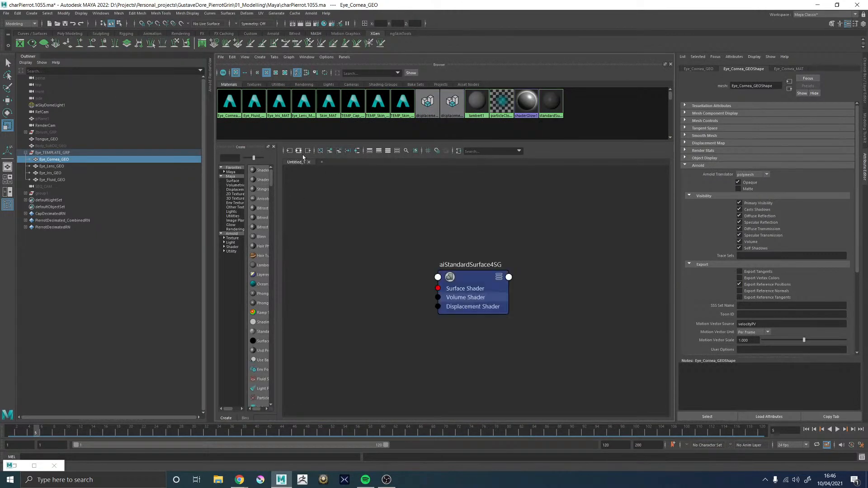
click(478, 283)
click(295, 152)
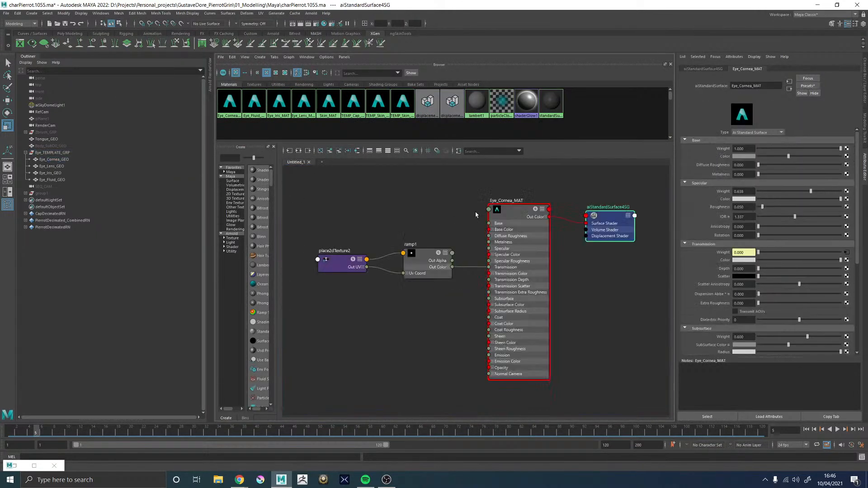
Rename the cornea's shading group aiStandardSurface4SG as Eye_Cornea_MATSG
double_click(607, 207)
text(Eye_Cornea_MAT)
text(SG)
key(Return)
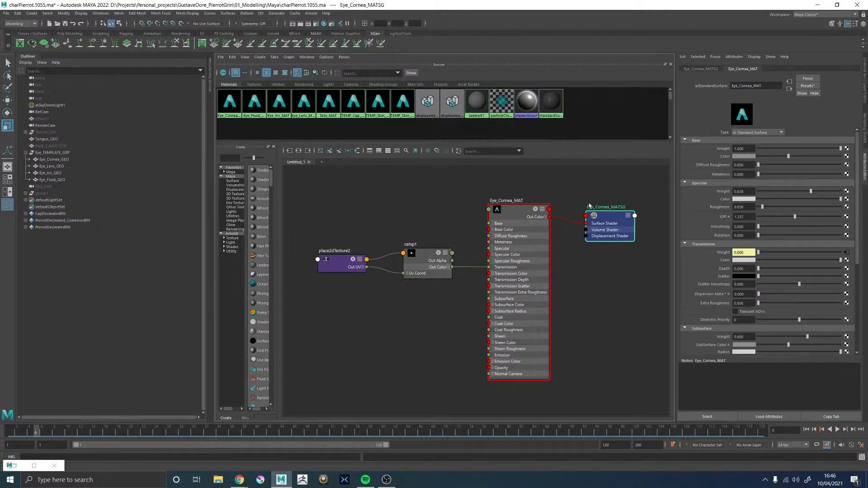
Rename the ramp1 node driving the cornea's transmission as RAMP_Cornea_ISO
double_click(411, 245)
text(RAMP_Col)
key(Return)
click(425, 245)
click(425, 245)
key(ctrl+c)
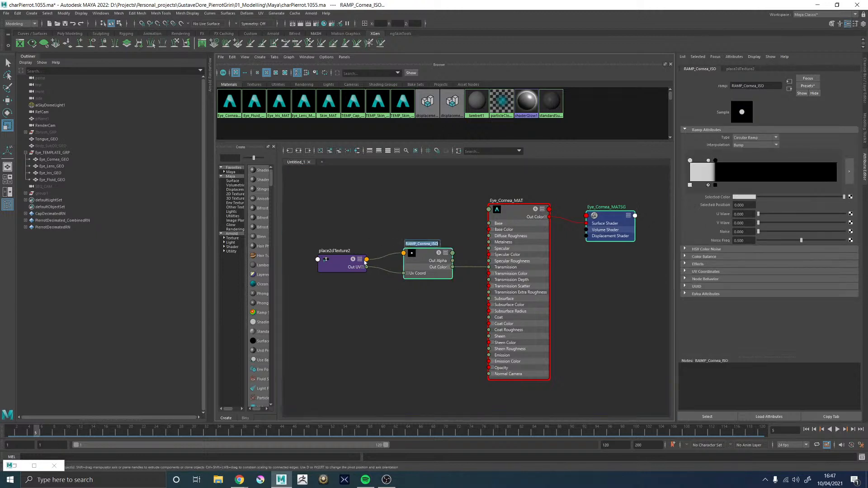
Rename the place2dTexture2 node feeding the cornea ramp as P2D_RAMP_Cornea_ISO
double_click(338, 250)
text(P)
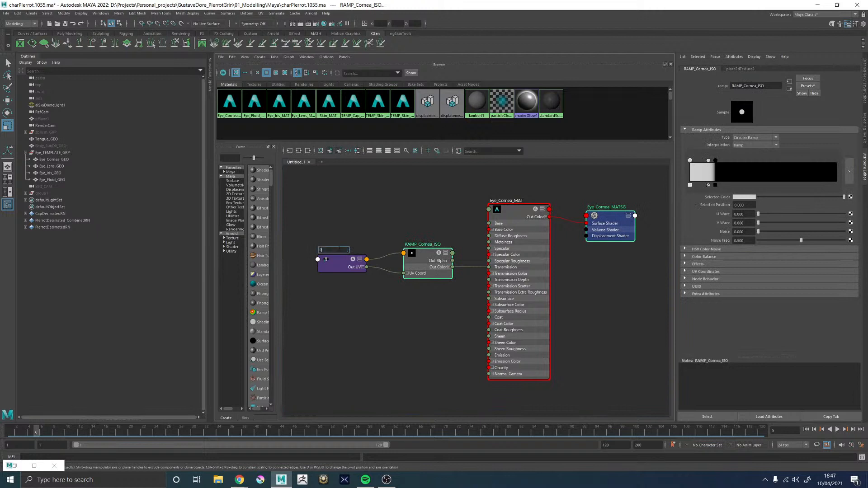
text(2D_)
key(ctrl+v)
key(Return)
Spread the ramp and its placement node away from the cornea material, and collapse the Outliner to widen the Hypershade
drag(309, 199, 459, 288)
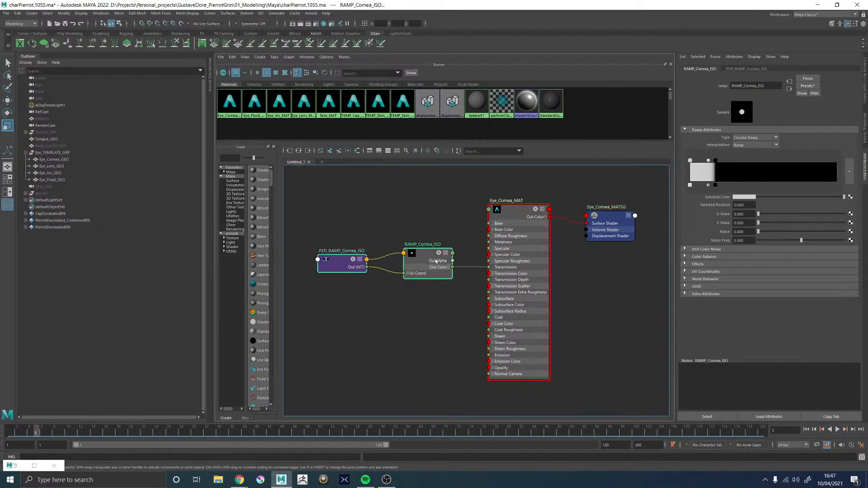
drag(423, 261, 400, 243)
double_click(30, 56)
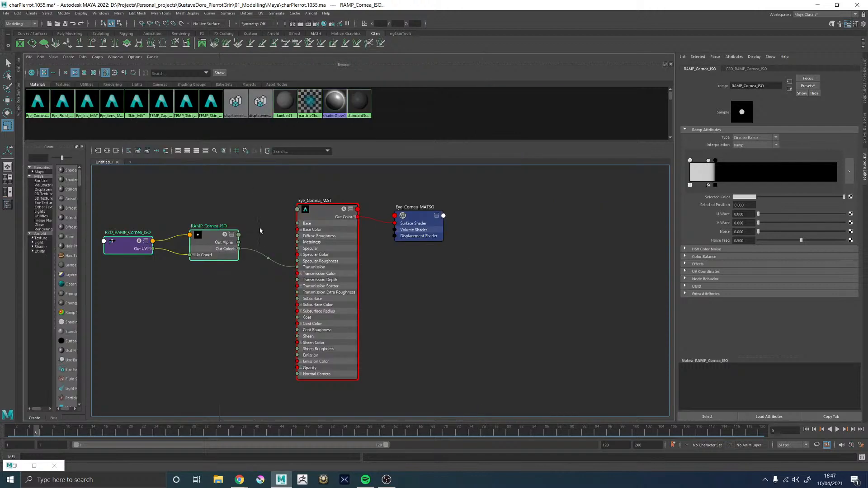
alt+middle_drag(226, 244, 310, 219)
click(208, 190)
drag(198, 191, 247, 224)
click(276, 288)
alt+middle_drag(277, 289, 334, 293)
Create a displacement shader node in the cornea graph and place it with its shading group below the Eye_Cornea_MAT node
key(Tab)
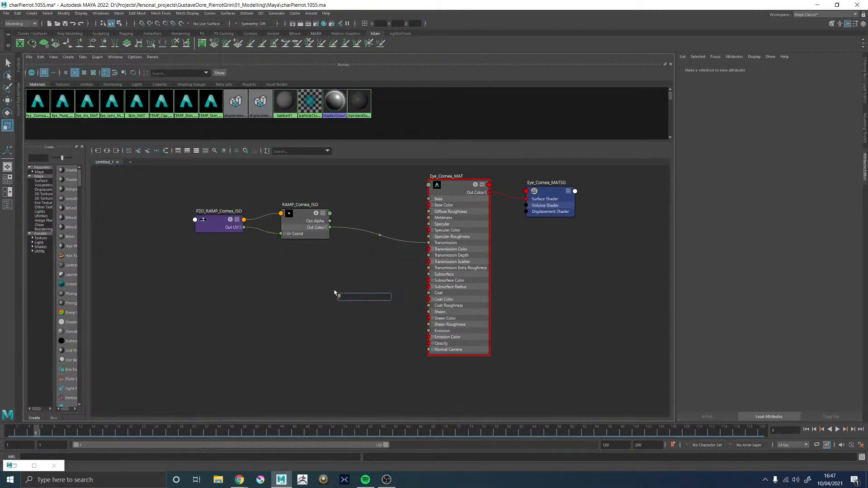
text(displa)
key(Return)
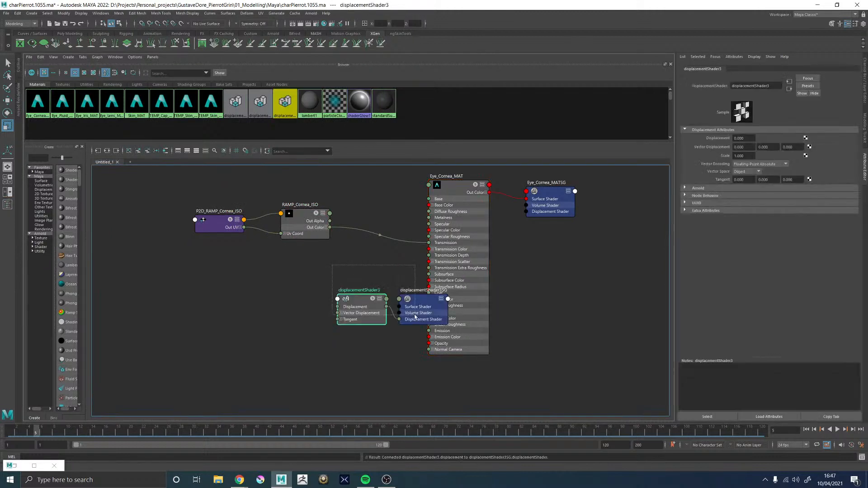
drag(415, 317, 415, 317)
drag(361, 306, 412, 385)
click(509, 362)
alt+middle_drag(509, 362, 503, 336)
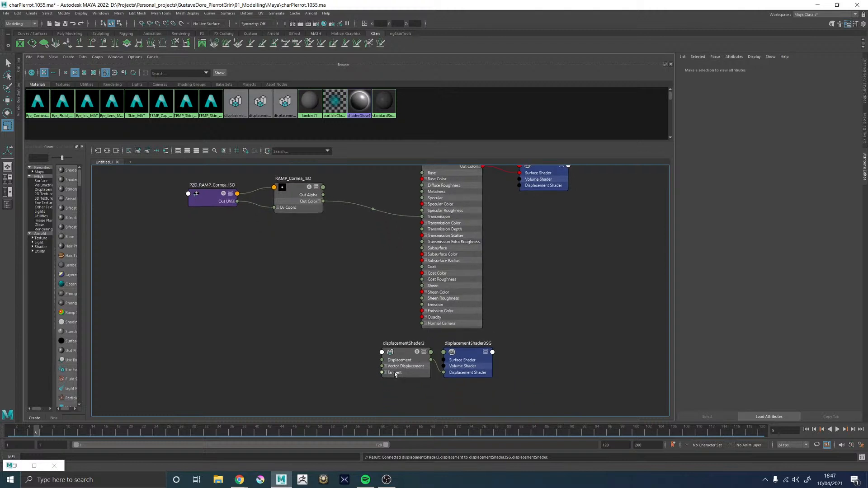
Space the displacement nodes apart and connect the displacement shader's output to the Displacement Shader input of Eye_Cornea_MATSG
drag(406, 364, 396, 364)
alt+middle_drag(526, 321, 497, 343)
drag(440, 380, 456, 378)
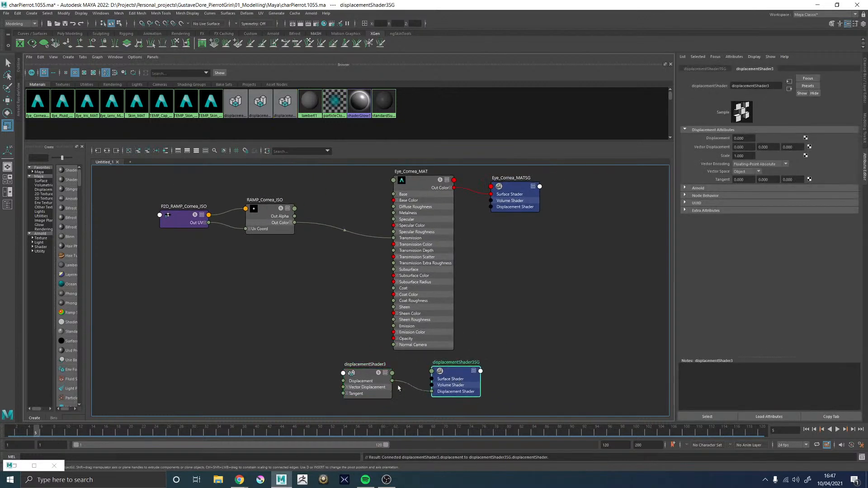
drag(392, 381, 491, 207)
Create an aiNoise node and place it upstream of the displacement shader, below the cornea ramp
alt+middle_drag(294, 310, 377, 277)
click(315, 333)
key(Tab)
text(aiNoise)
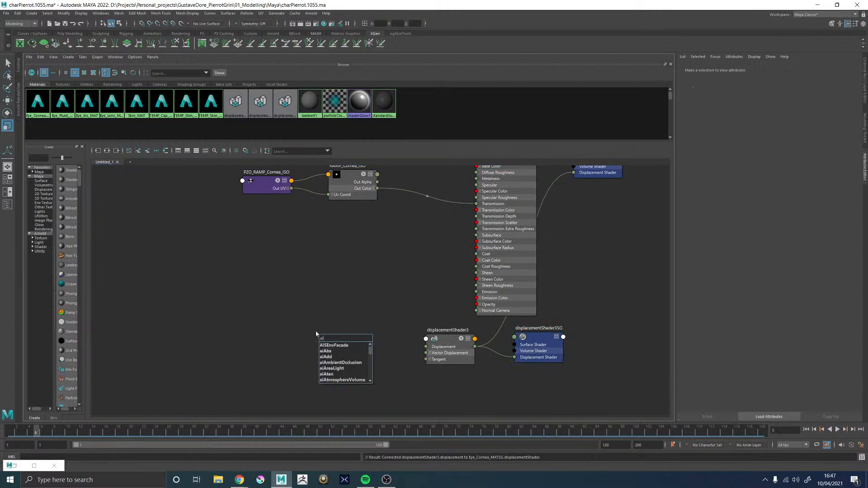
key(Return)
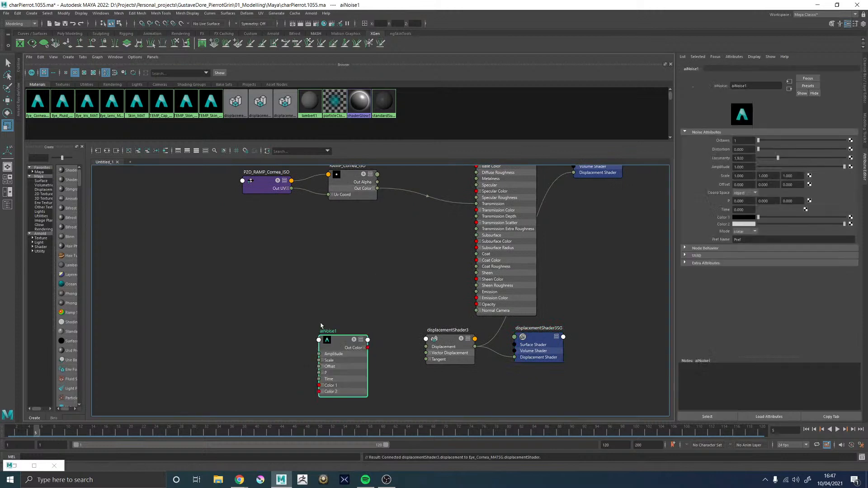
drag(334, 340, 264, 315)
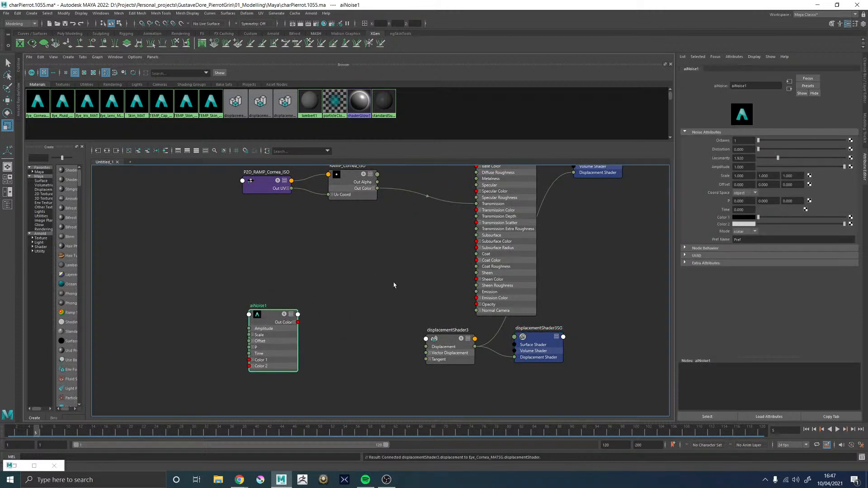
Create a multiplyDivide node and connect the aiNoise Out Color to its Input 1
click(393, 284)
key(Tab)
text(multi)
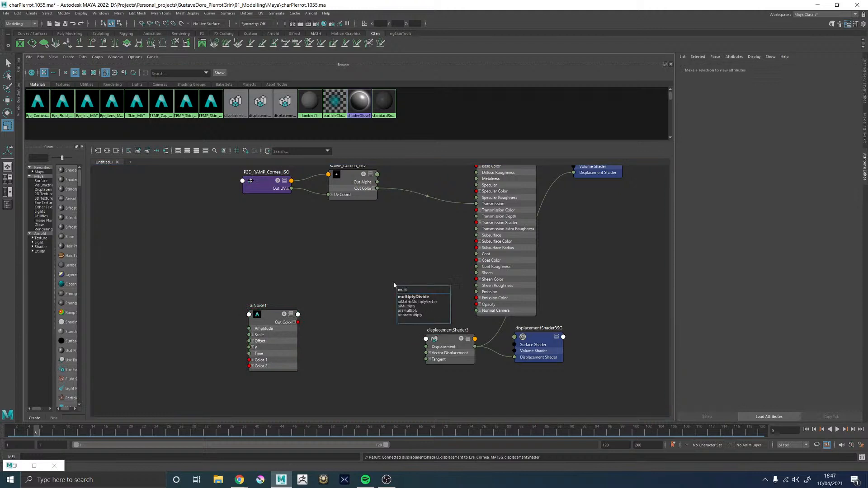
key(Down)
key(Return)
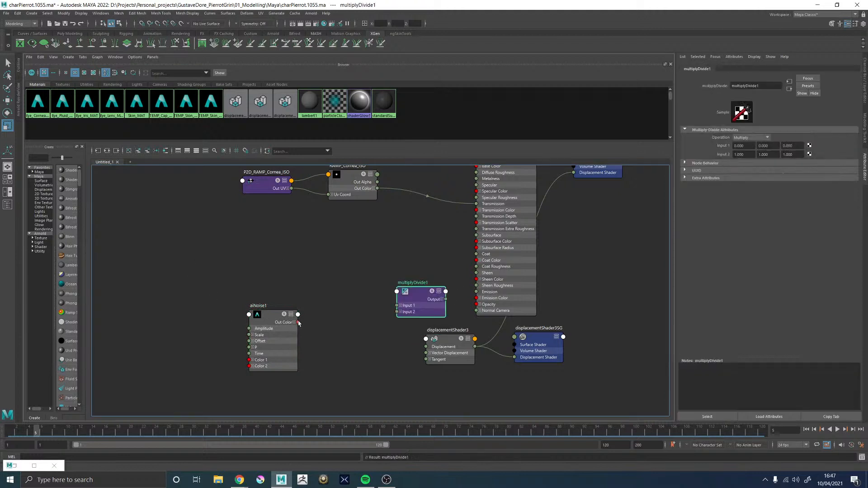
drag(298, 322, 397, 305)
Move the cornea ramp nodes aside and create a setRange node between the ramp and the multiplyDivide node
alt+middle_drag(366, 262, 356, 282)
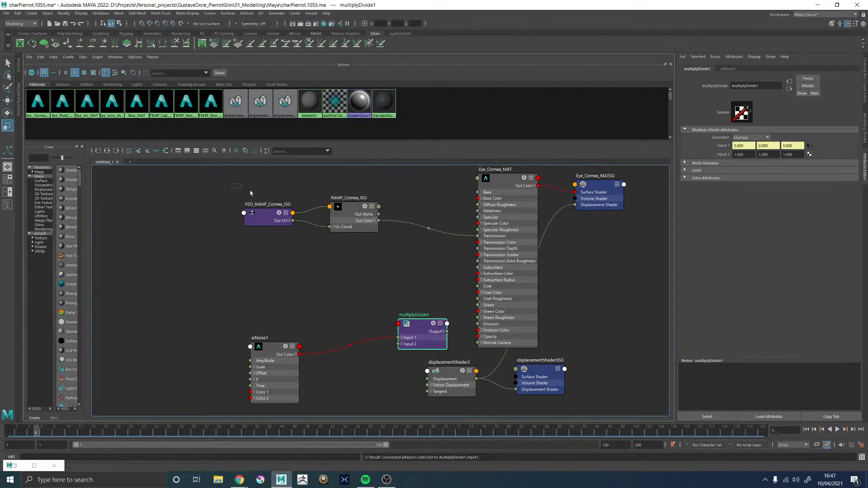
drag(251, 193, 305, 219)
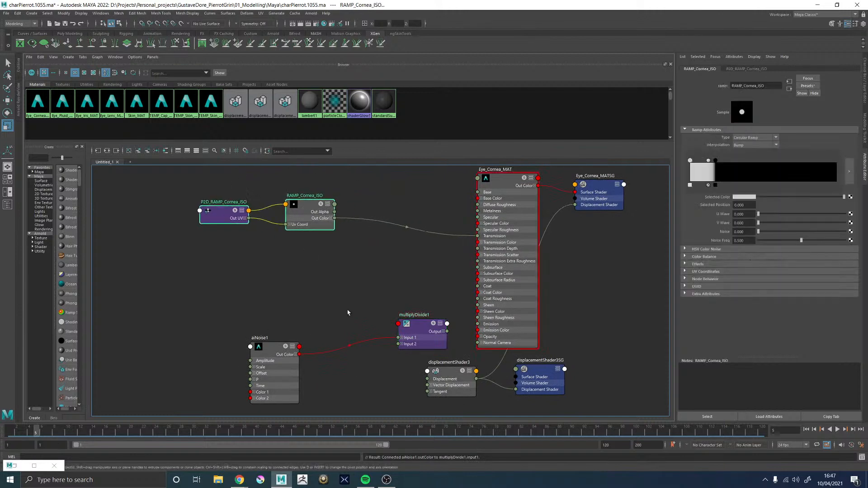
alt+middle_drag(381, 335, 367, 324)
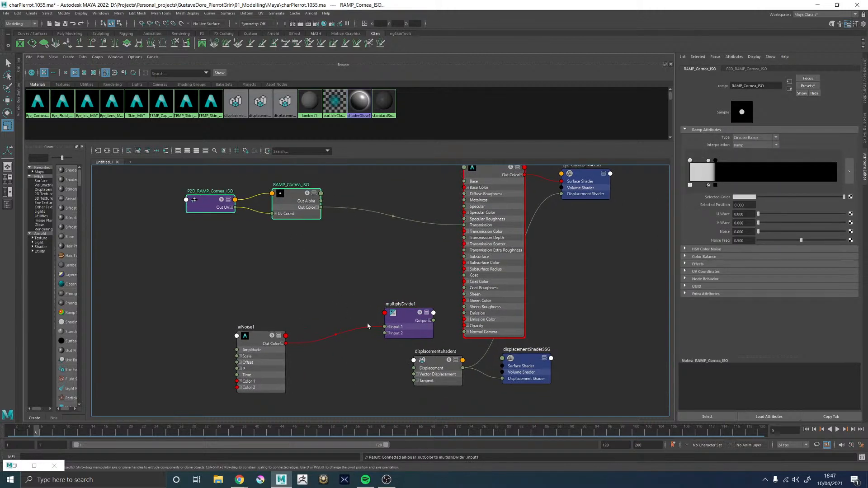
click(400, 325)
click(326, 270)
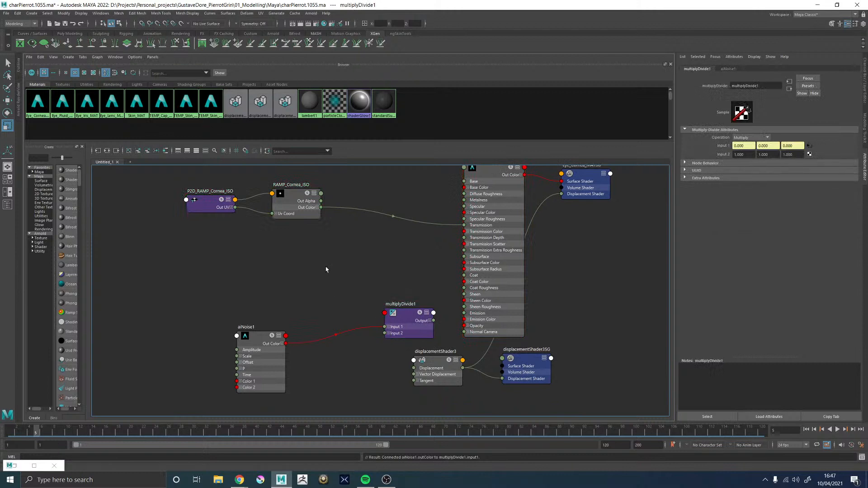
key(Tab)
text(setRange)
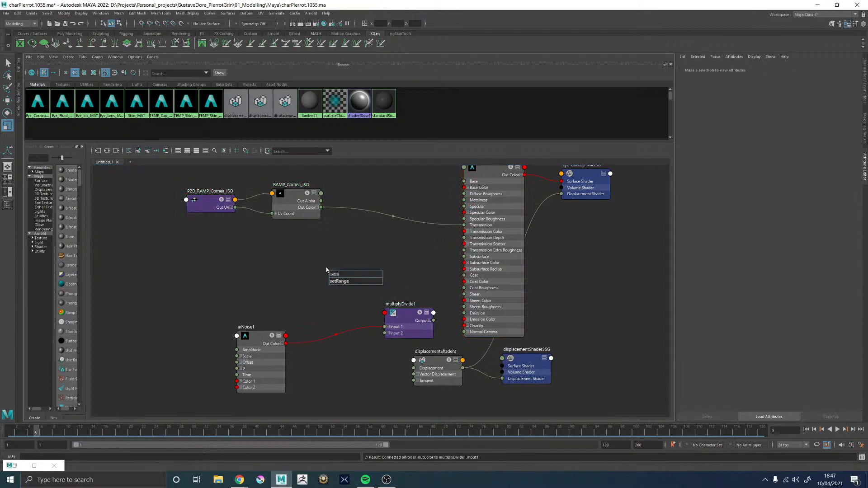
key(Return)
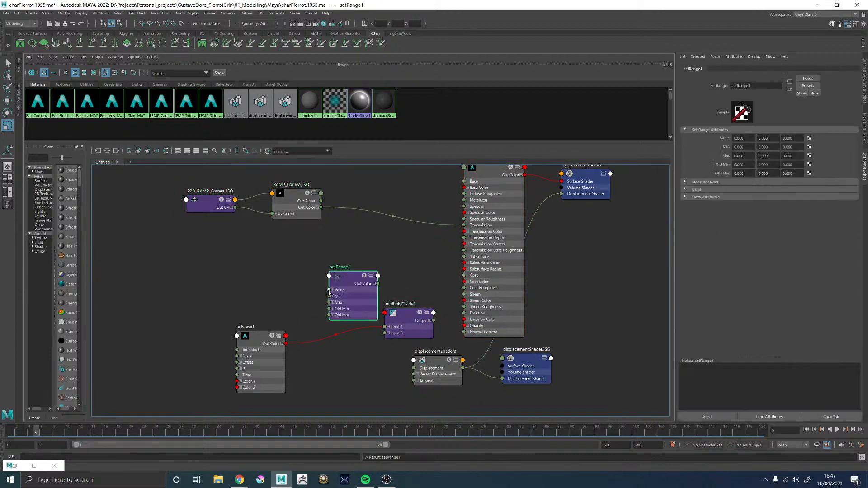
Route RAMP_Cornea_ISO's Out Color into the setRange Value, and the setRange Out Value into the multiplyDivide Input 2
drag(328, 291, 320, 208)
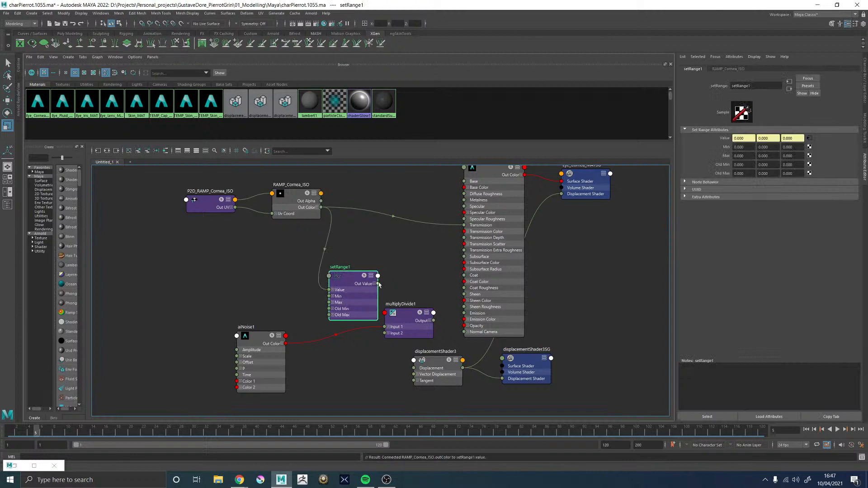
drag(378, 283, 356, 283)
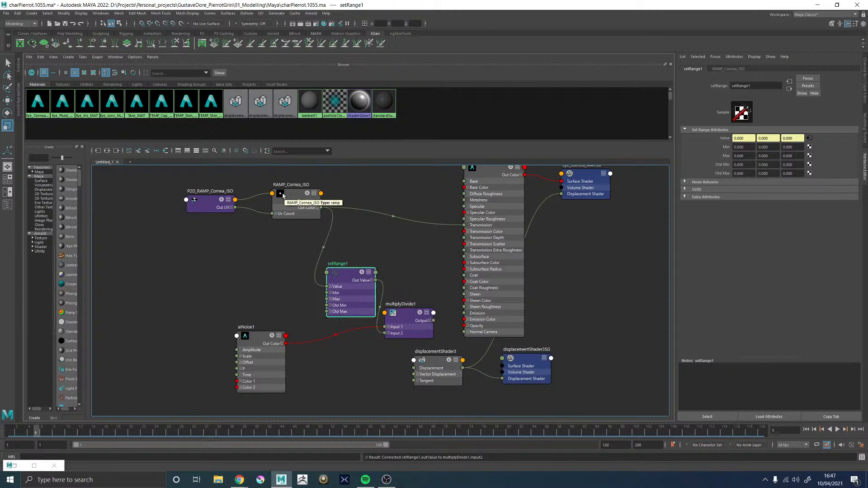
drag(284, 194, 283, 193)
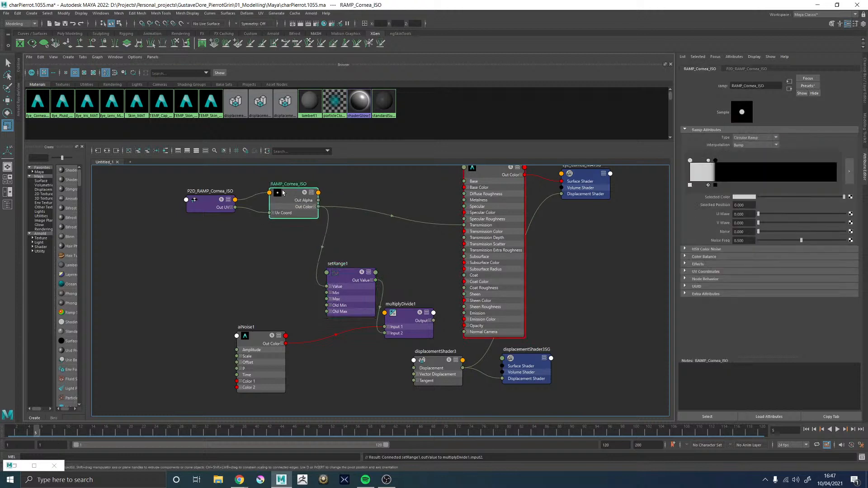
Set all three Old Max components of the setRange node to 1
click(348, 279)
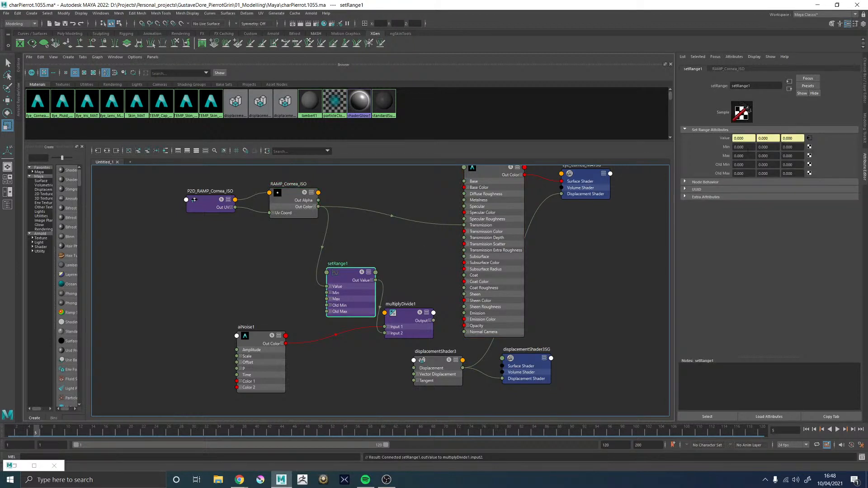
click(734, 174)
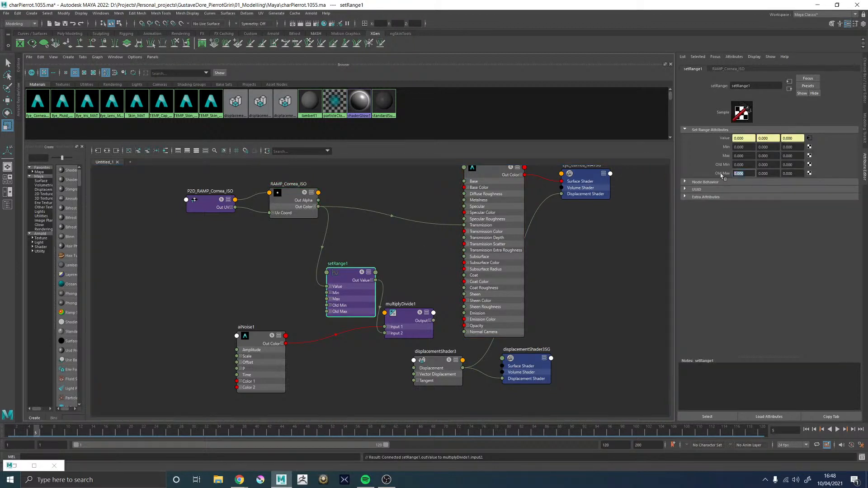
text(1)
key(Tab)
text(1)
key(Tab)
text(1)
click(770, 173)
Set the first component of the setRange node's Max to 0.2 and of its Min to 1
drag(748, 155, 728, 160)
text(0.2)
key(Return)
click(750, 147)
text(1)
key(Return)
Connect the multiplyDivide node's Output X to the displacement shader's Displacement, and bring back the viewport beside the Hypershade
click(430, 320)
drag(433, 326, 421, 368)
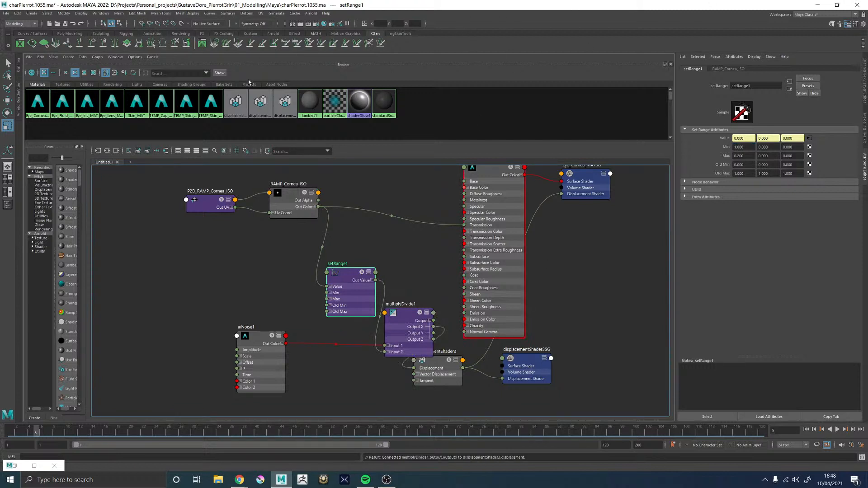
key(space)
alt+right_drag(472, 210, 538, 235)
Solo the aiNoise node to preview it on the eyeball in the viewport, and set its Octaves to 2
alt+middle_drag(262, 330, 190, 320)
click(197, 326)
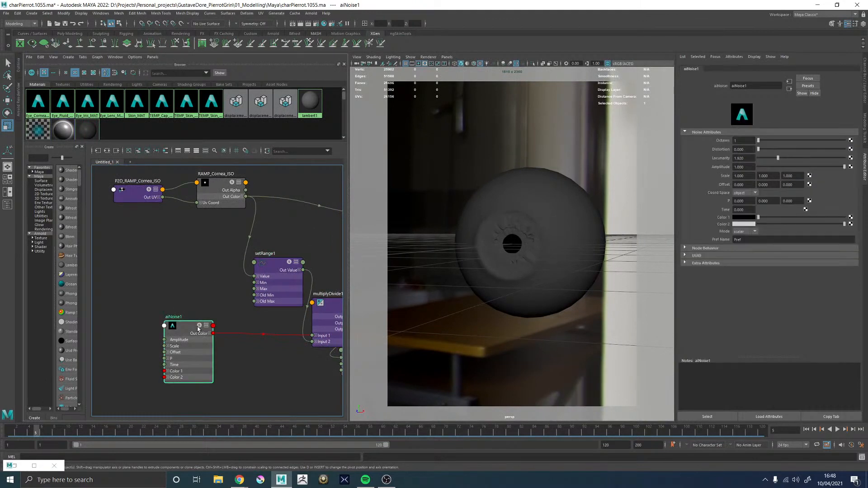
click(198, 327)
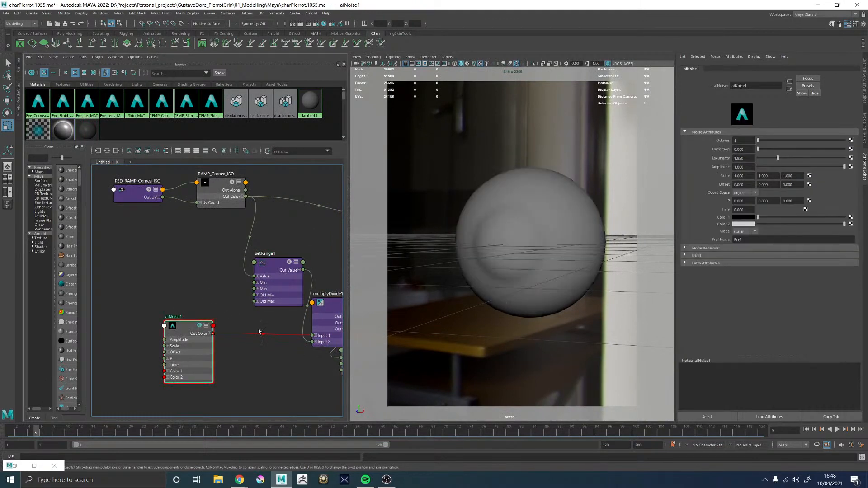
alt+drag(556, 289, 553, 290)
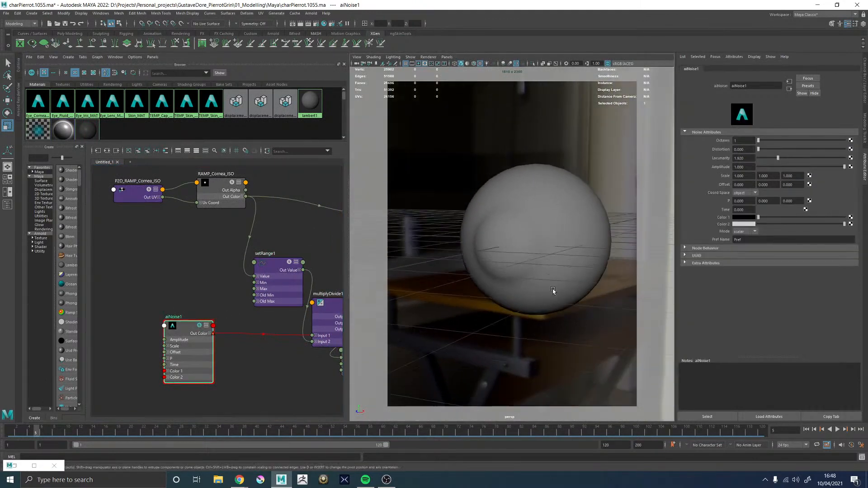
click(197, 329)
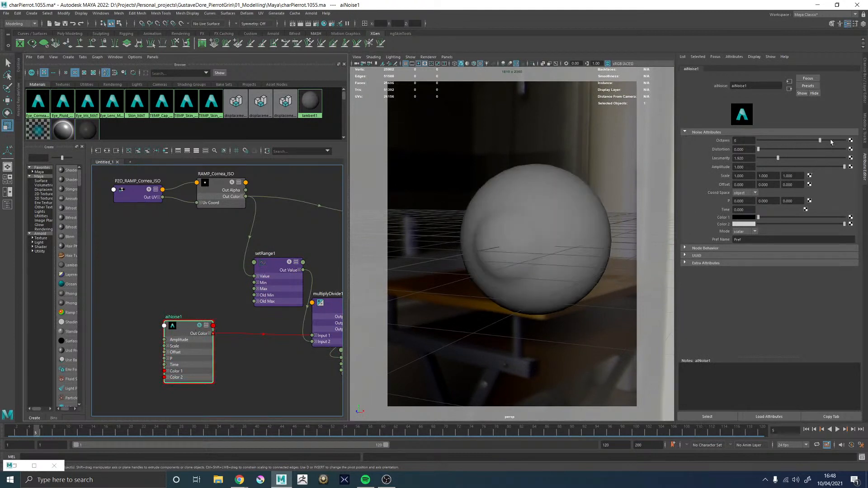
alt+right_drag(541, 185, 514, 181)
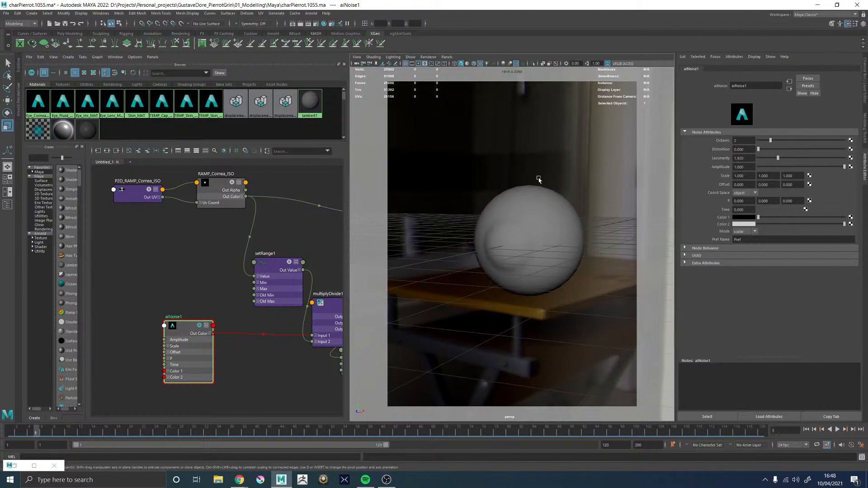
Save an incremental version of the scene and render the whole displaced eyeball in the Arnold RenderView without the crop region
click(18, 99)
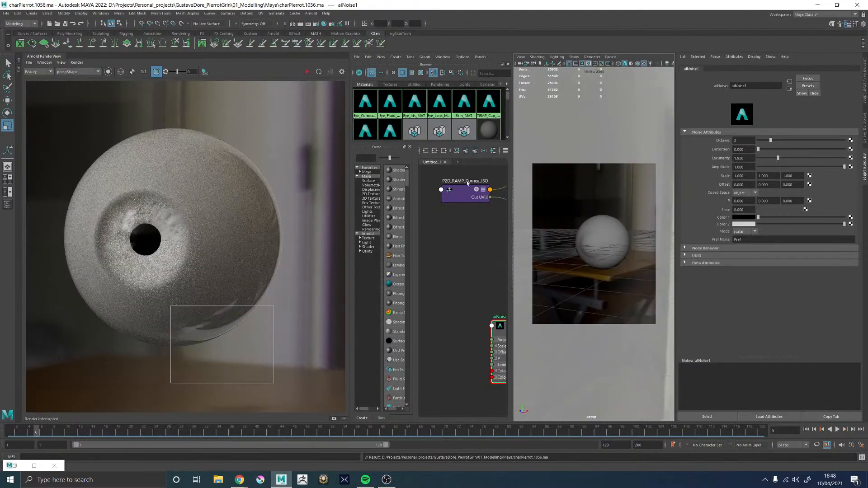
alt+middle_drag(608, 249, 595, 230)
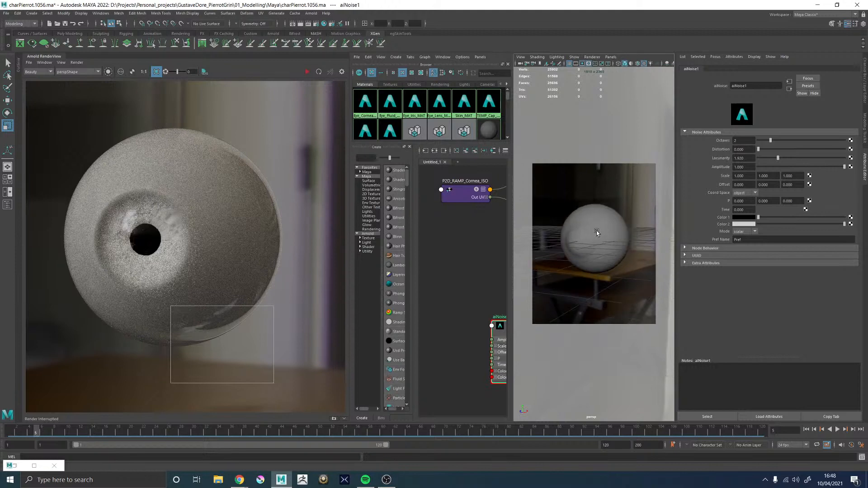
key(space)
middle_drag(306, 186, 281, 167)
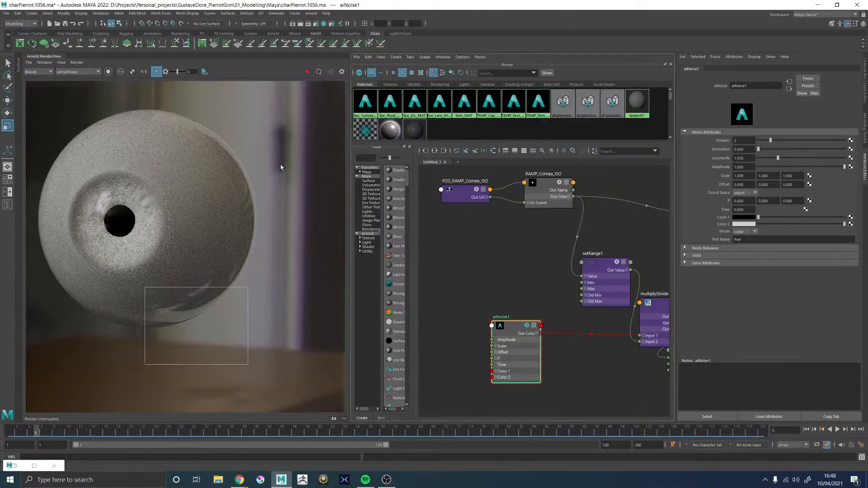
key(ctrl+alt+s)
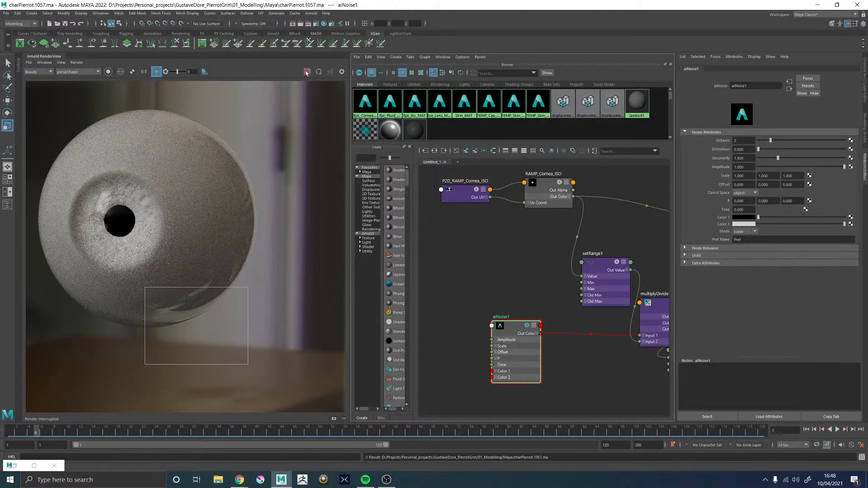
click(156, 72)
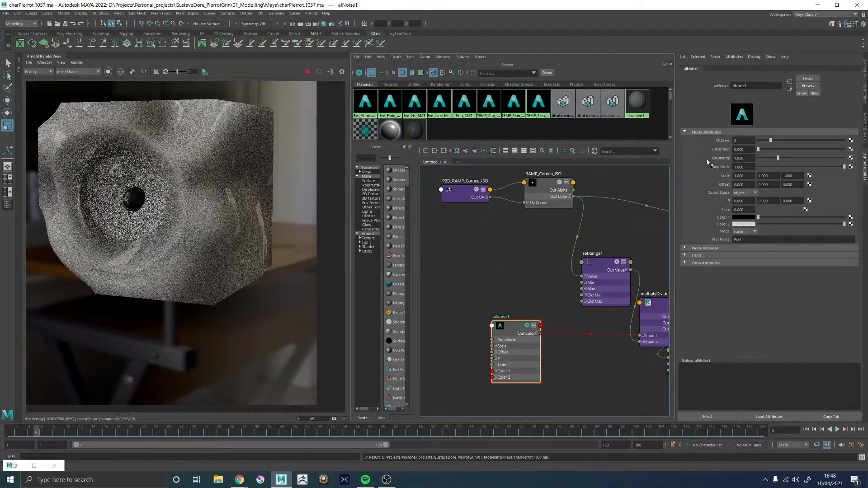
Set the aiNoise node's Octaves to 5 and darken its Color 2 to a dark grey, checking the eyeball render
drag(777, 140, 798, 140)
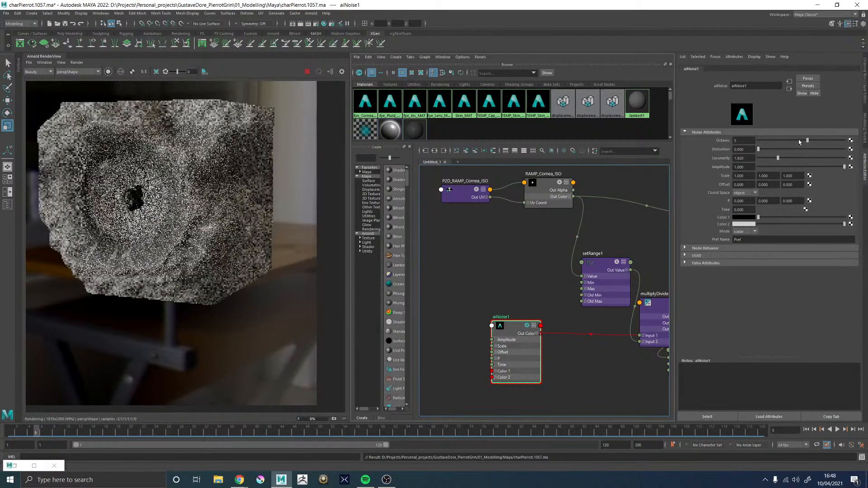
middle_drag(237, 206, 248, 214)
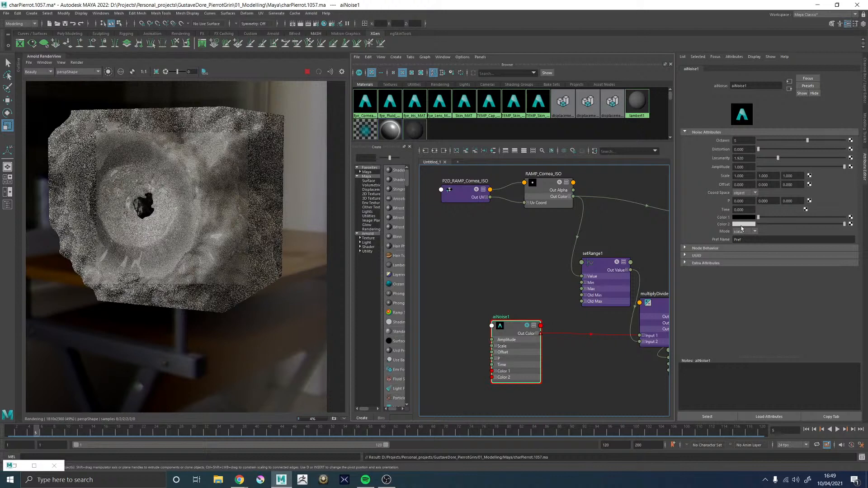
click(739, 225)
click(713, 254)
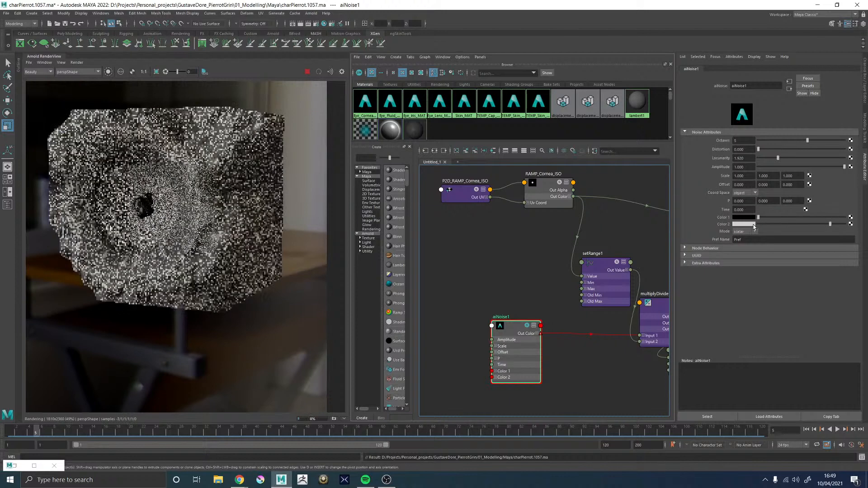
click(774, 224)
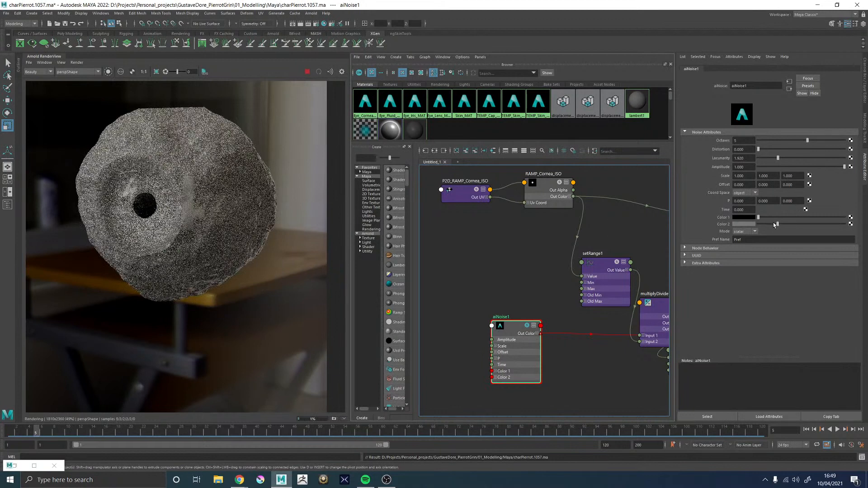
click(767, 224)
Space out the displacement nodes, create a second setRange node, and connect aiNoise's Out Color to its Value
alt+middle_drag(471, 289, 394, 270)
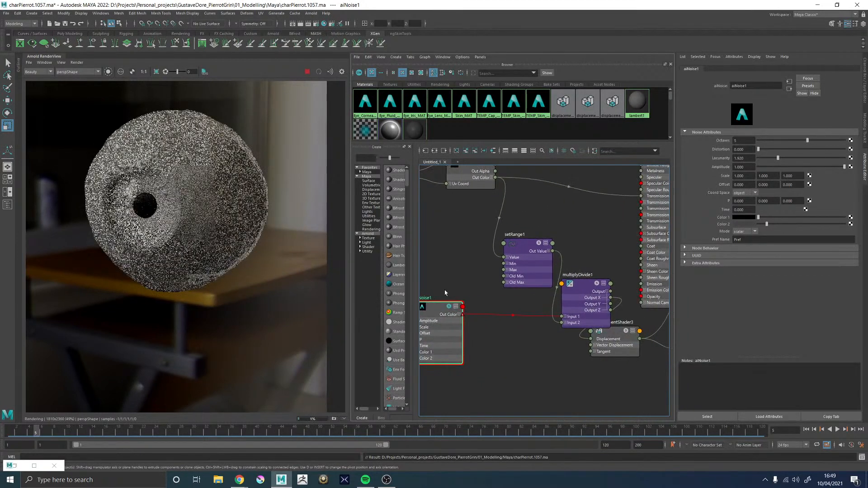
drag(523, 259, 454, 245)
drag(581, 278, 541, 270)
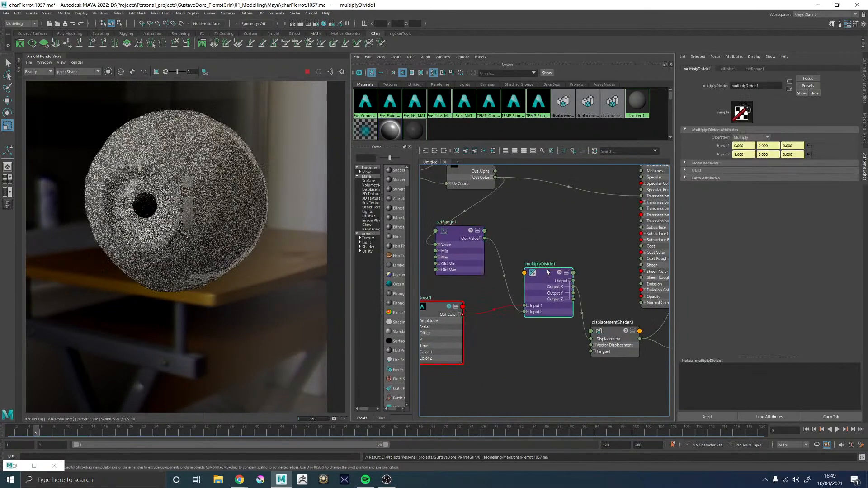
alt+middle_drag(542, 270, 611, 244)
click(491, 302)
click(547, 332)
key(Tab)
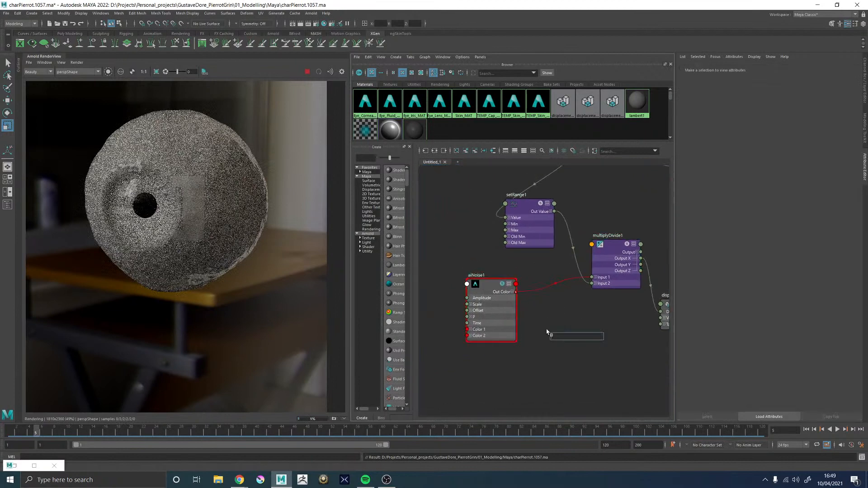
text(setra)
key(Return)
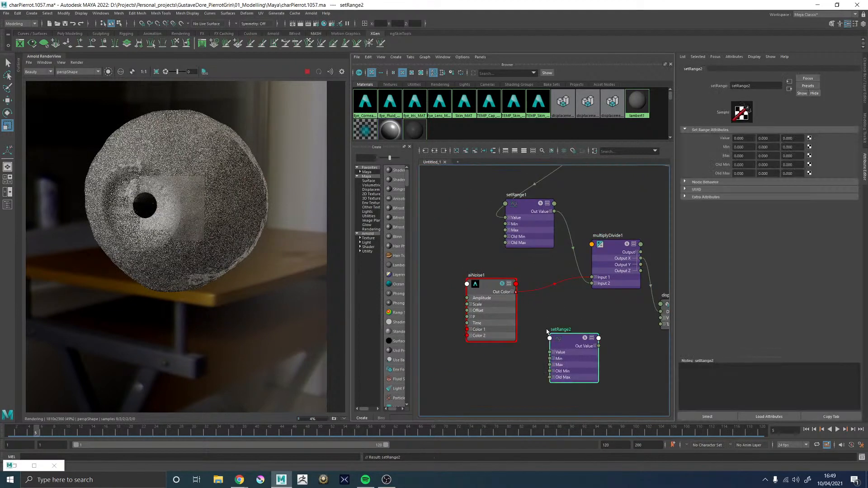
drag(549, 352, 516, 292)
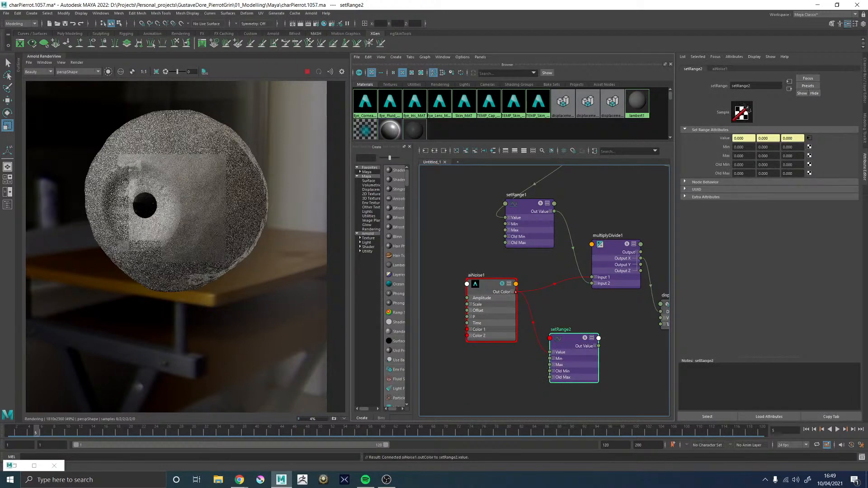
Set all three components of the second setRange node's Old Max to 1
click(743, 173)
text(1)
key(Tab)
text(1)
key(Tab)
text(1)
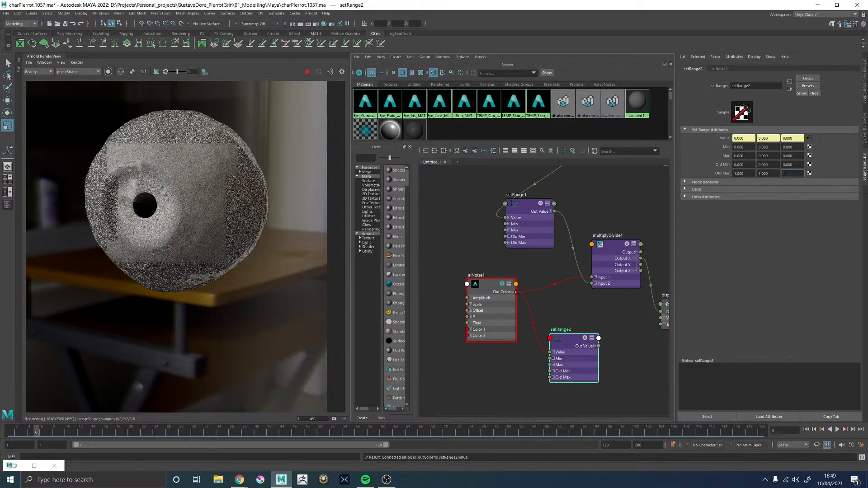
key(Return)
Set all three components of the second setRange node's Min to -1 and of its Max to 1
click(743, 147)
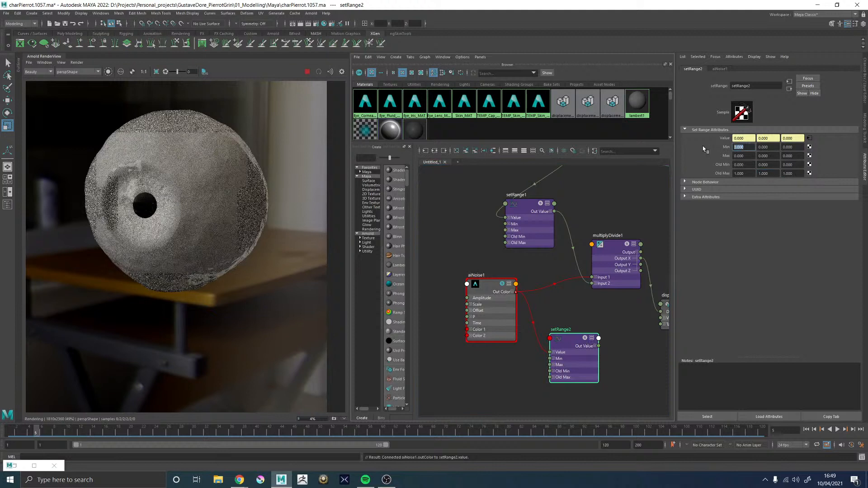
text(-1)
key(Tab)
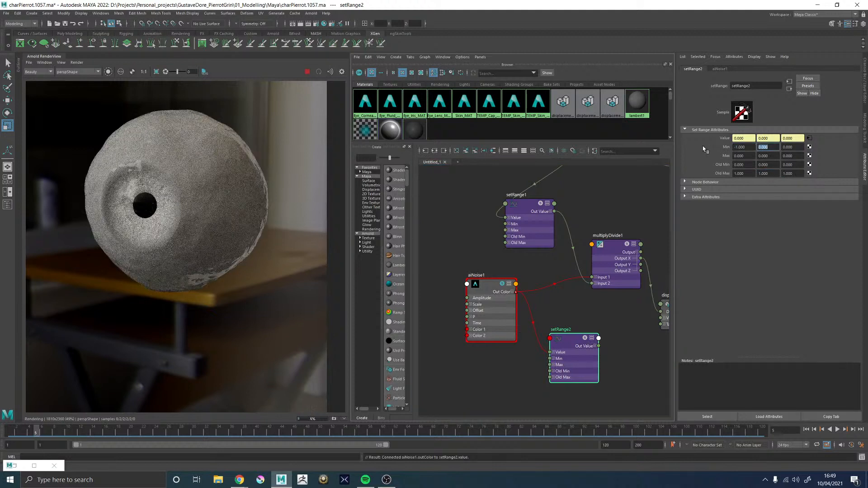
text(-1)
key(Tab)
text(1)
key(Tab)
text(1)
key(Tab)
Connect the second setRange node's Out Value to multiplyDivide1's Input 1, and raise aiNoise's Color 2 back to white
drag(597, 346, 589, 278)
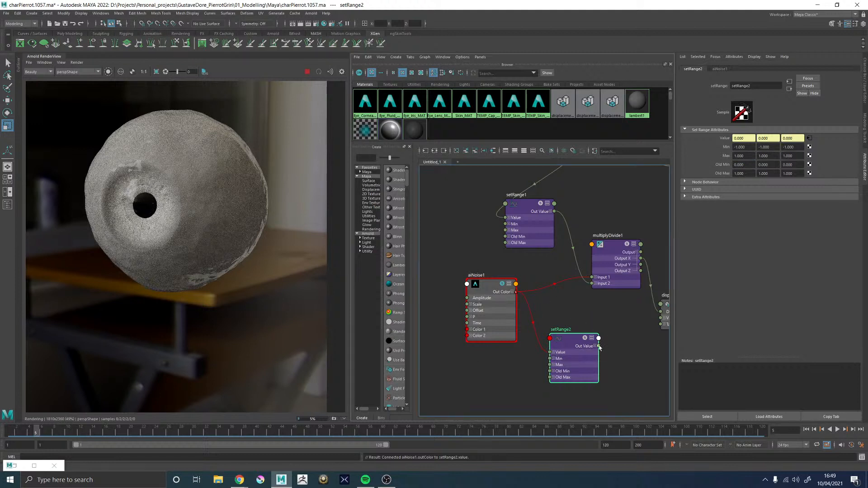
drag(599, 316, 593, 277)
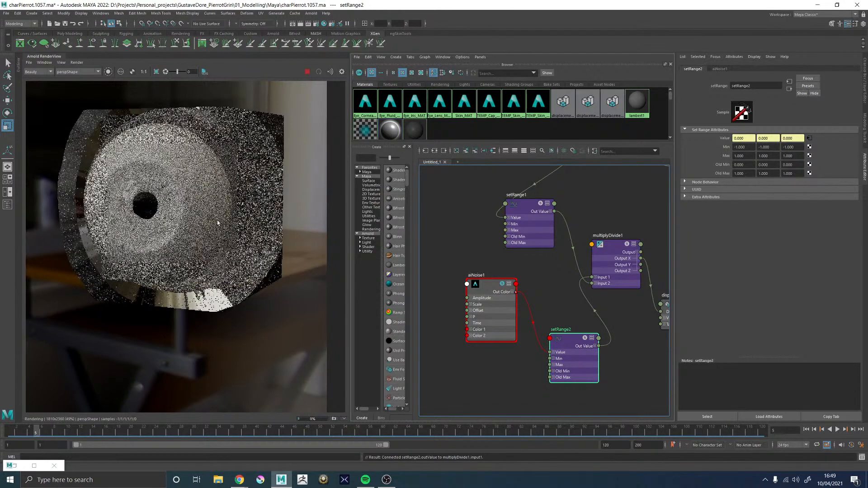
scroll(226, 212, down, 2)
scroll(226, 213, up, 1)
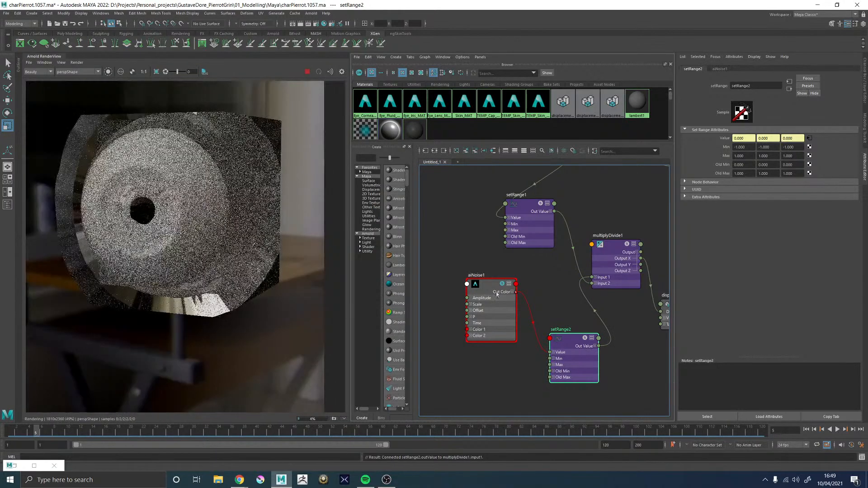
click(488, 287)
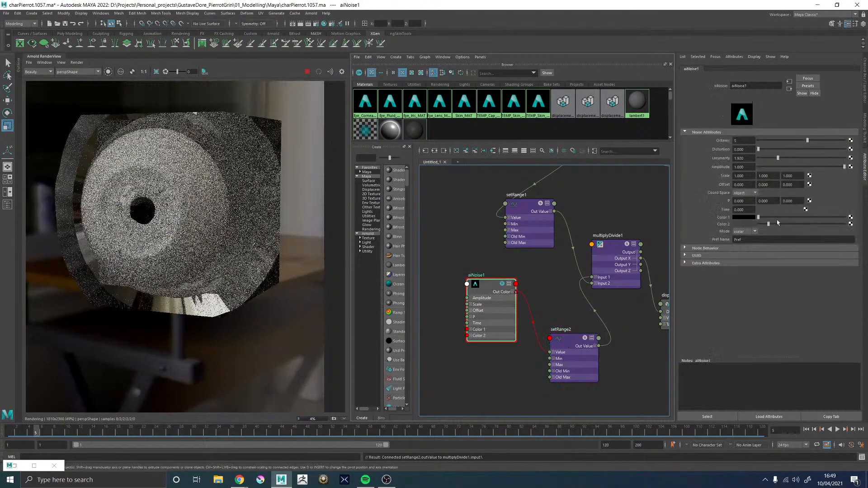
drag(778, 223, 847, 223)
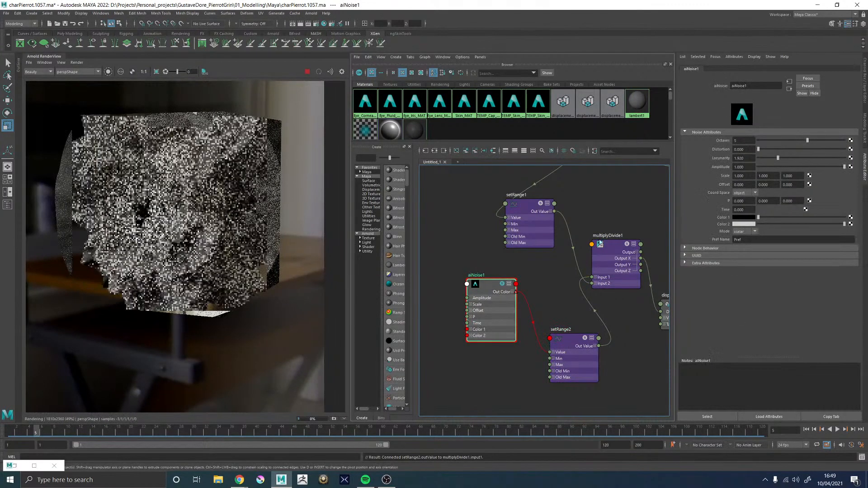
Rearrange the aiNoise, setRange, ramp and multiplyDivide nodes in the graph to make room before the displacement shader
drag(488, 285, 433, 307)
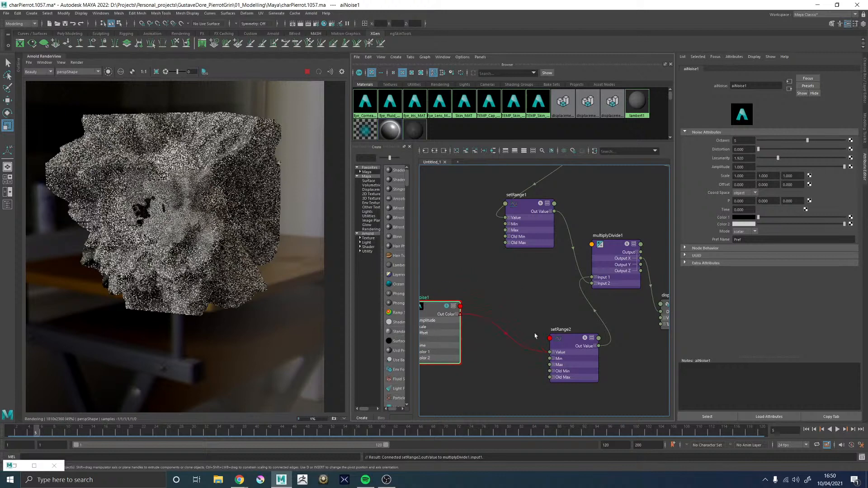
drag(573, 346, 511, 318)
alt+middle_drag(592, 320, 545, 312)
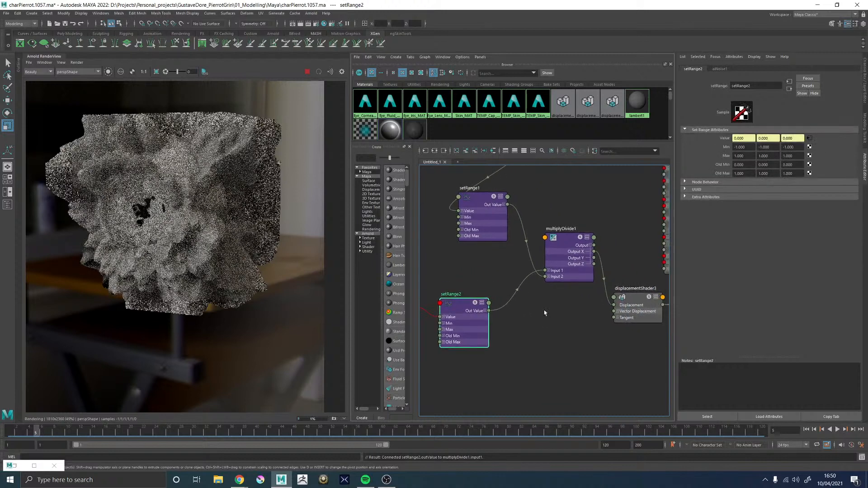
scroll(545, 313, down, 3)
alt+middle_drag(478, 197, 506, 228)
drag(528, 231, 529, 232)
drag(530, 216, 432, 221)
drag(528, 262, 505, 262)
drag(590, 295, 567, 291)
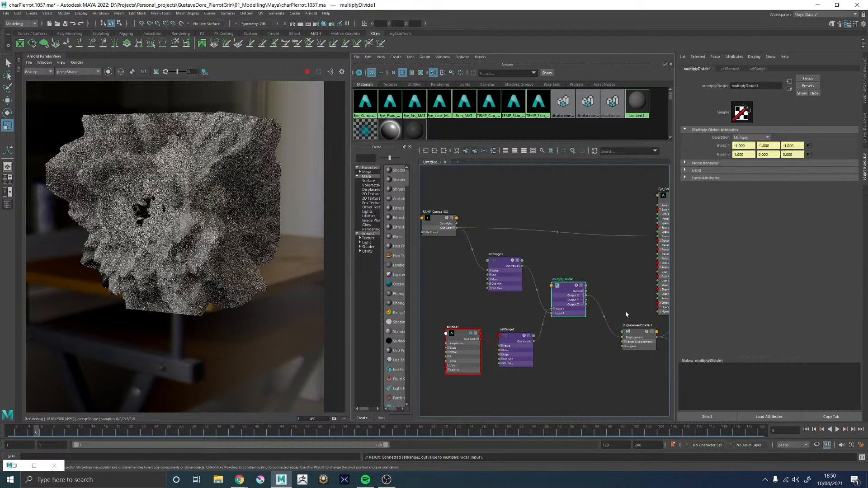
Insert a second multiplyDivide node, feeding multiplyDivide1's Output into its Input 1 and its Output X into the displacement shader's Displacement
alt+middle_drag(647, 342, 582, 322)
click(544, 280)
key(Tab)
text(mult)
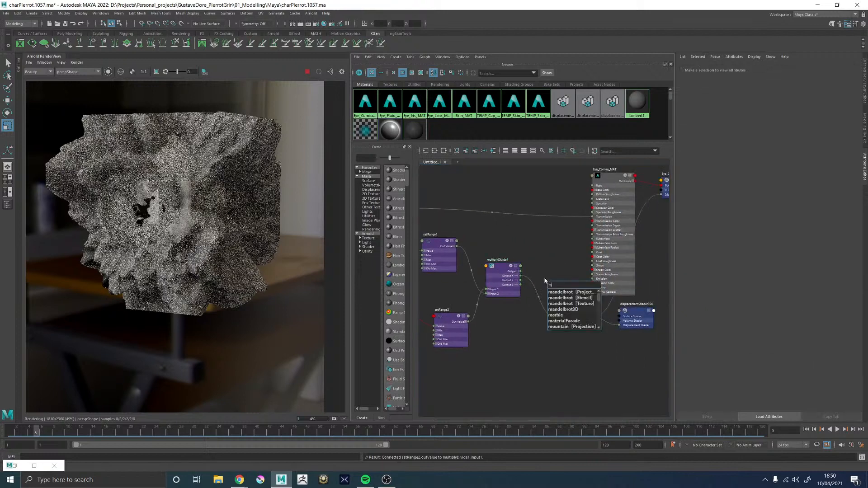
key(Down)
key(Down)
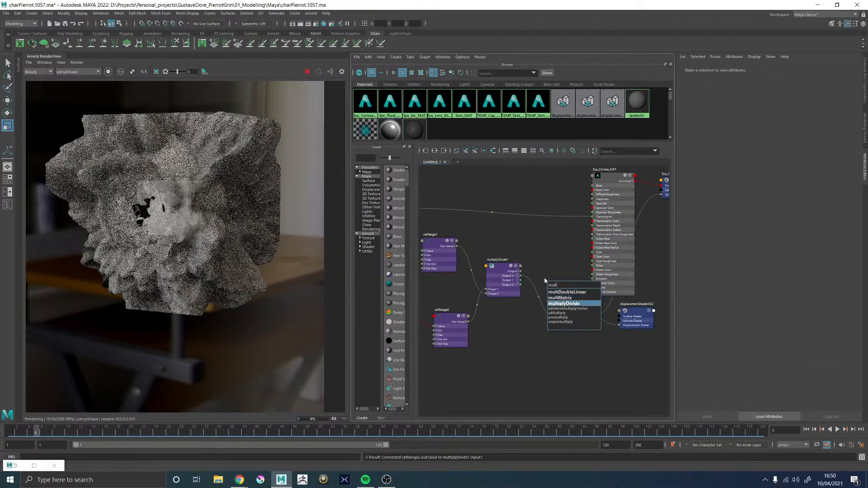
key(Return)
scroll(546, 280, up, 3)
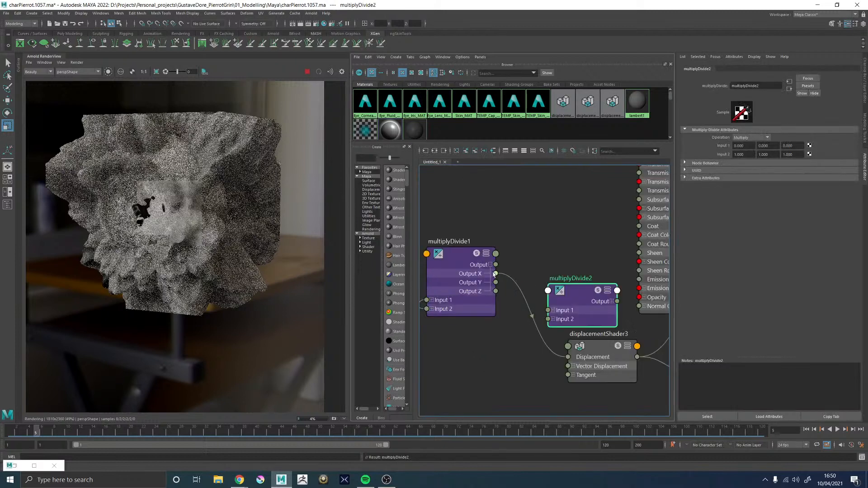
drag(496, 264, 524, 276)
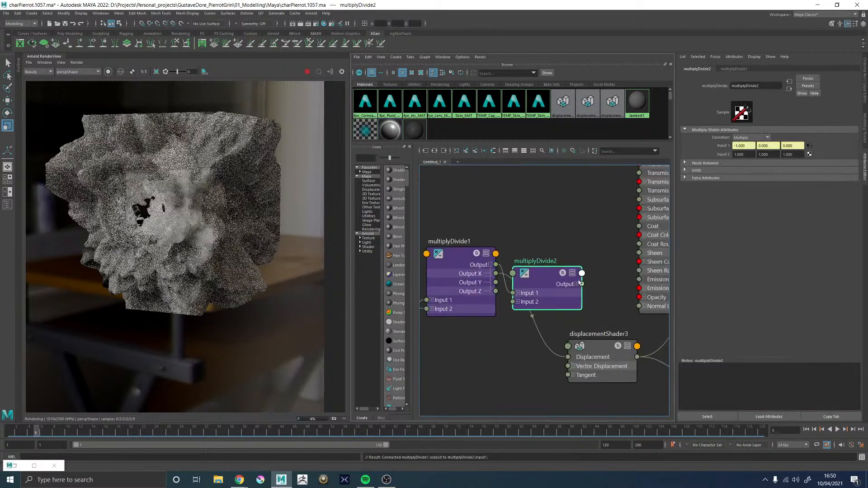
click(578, 283)
drag(582, 293, 567, 357)
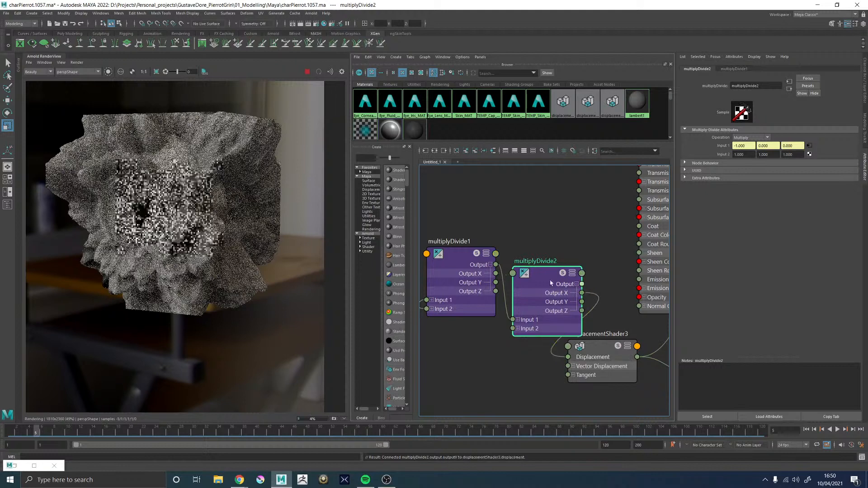
Set the first component of the new multiplyDivide node's Input 2 to 0.02 to reduce the displacement strength
click(743, 154)
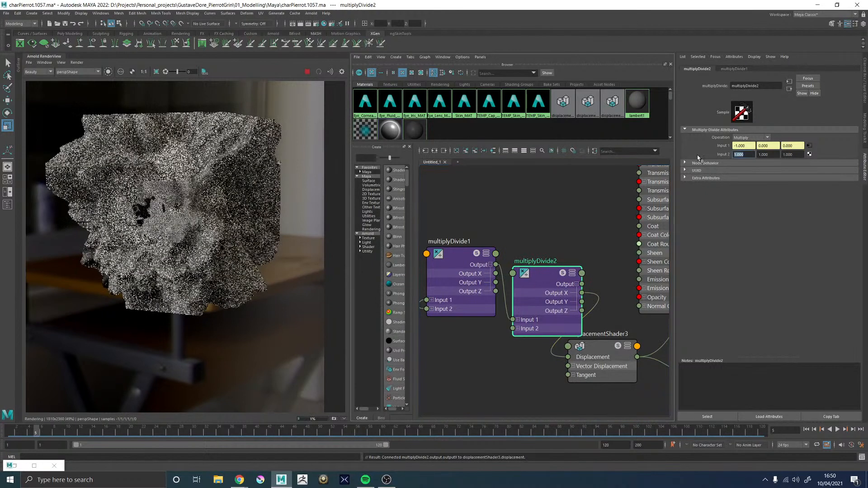
text(0.1)
key(Return)
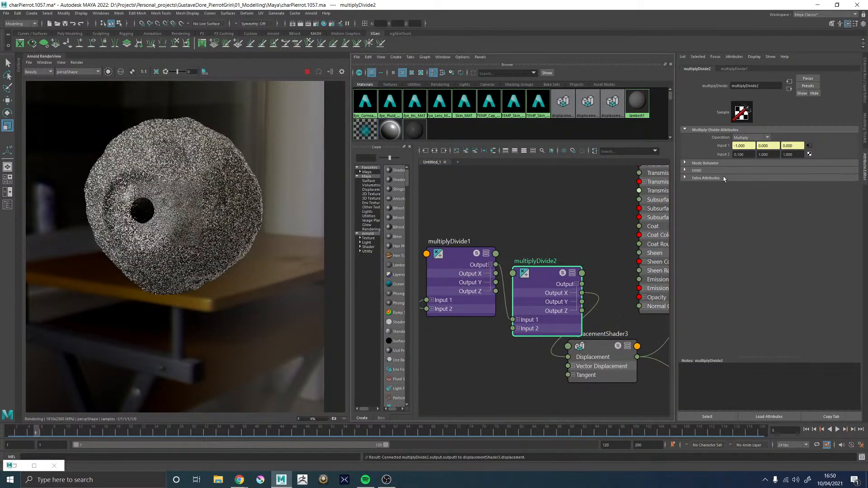
drag(737, 154, 755, 162)
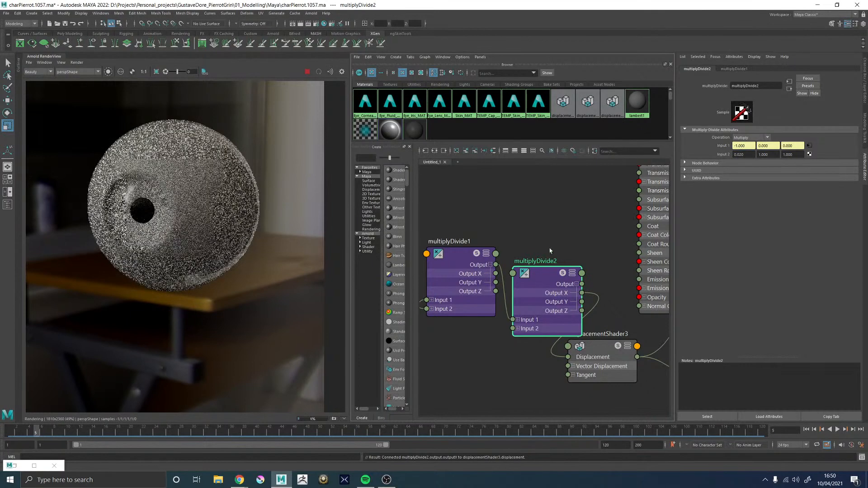
Create an aiCellNoise node and connect its Out Color to the second setRange node's Value in place of aiNoise
middle_drag(471, 243, 583, 220)
scroll(582, 220, down, 5)
click(515, 319)
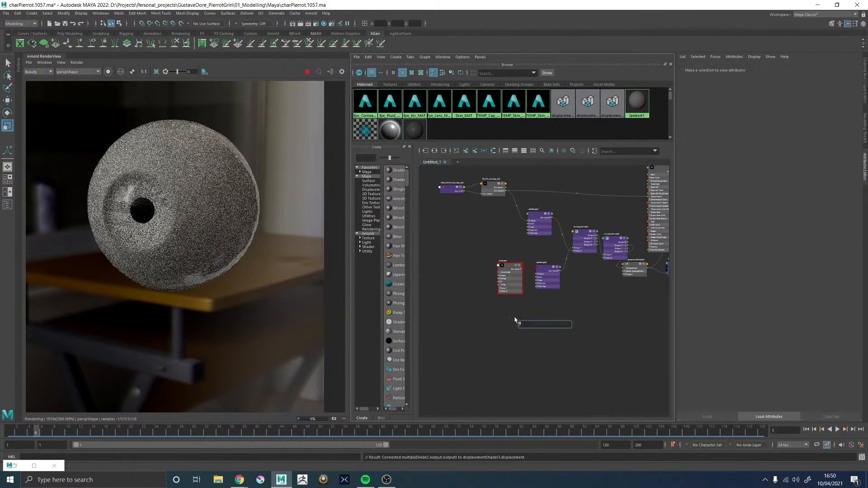
key(Tab)
text(cdll)
key(Return)
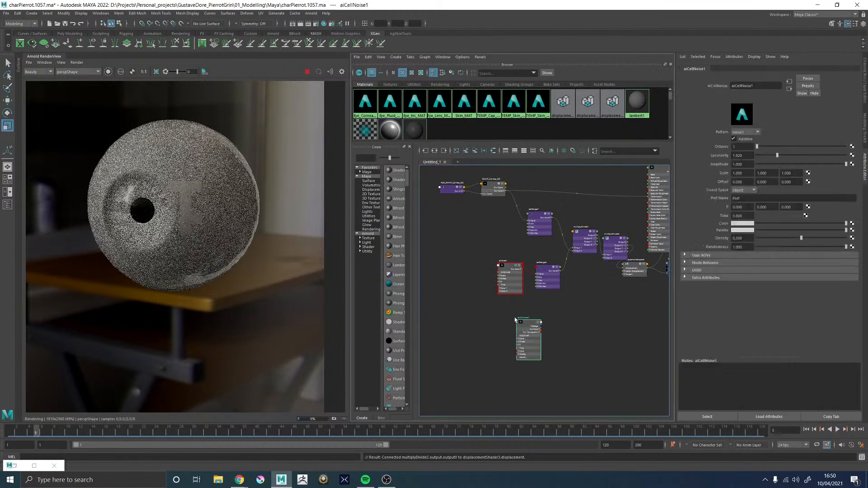
scroll(523, 326, up, 3)
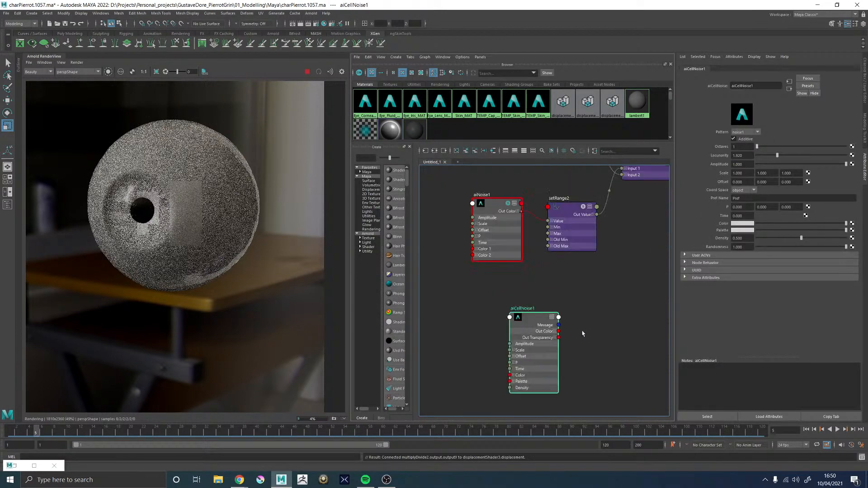
drag(558, 331, 547, 221)
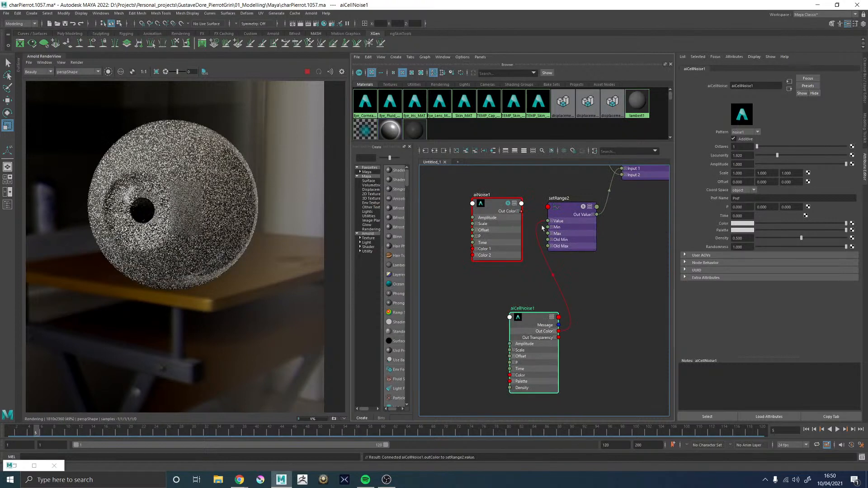
Delete the aiNoise node and move the aiCellNoise node into its place beside the second setRange node
click(492, 206)
key(Delete)
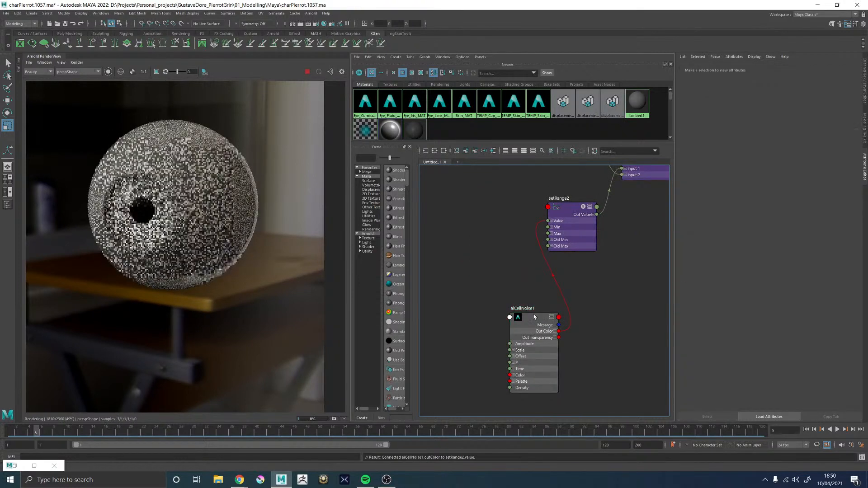
drag(534, 317, 484, 213)
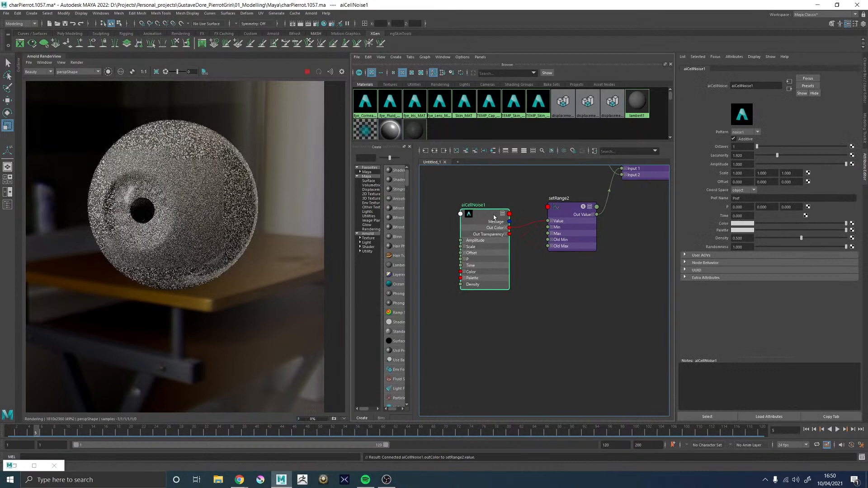
Isolate the selected aiCellNoise node in the Arnold RenderView to preview its pattern on the eyeball
click(108, 72)
alt+middle_drag(537, 179, 467, 306)
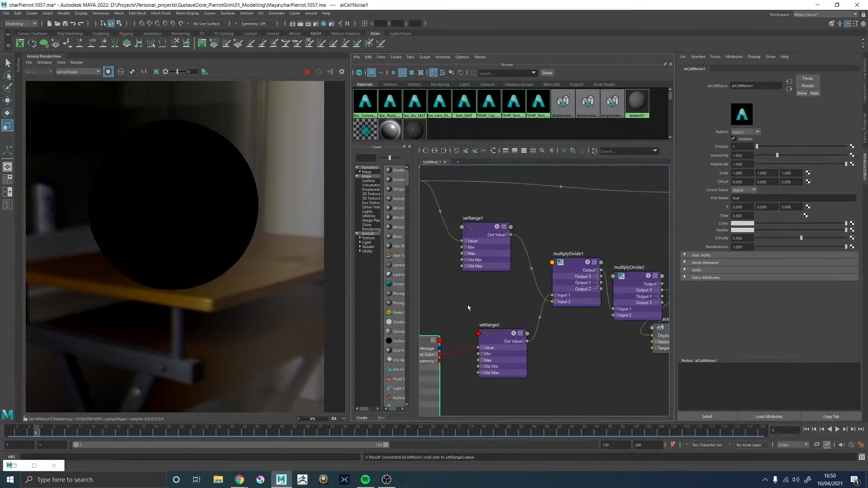
Connect the aiCellNoise node's Out Color to the Emission Color of Eye_Cornea_MAT
scroll(467, 306, down, 3)
scroll(602, 286, up, 3)
alt+middle_drag(518, 268, 589, 247)
scroll(588, 247, down, 2)
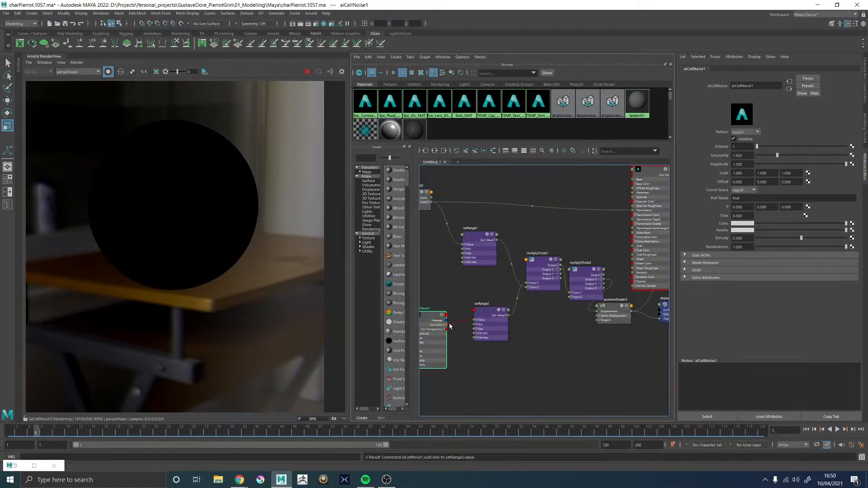
drag(449, 326, 634, 277)
alt+middle_drag(470, 279, 529, 262)
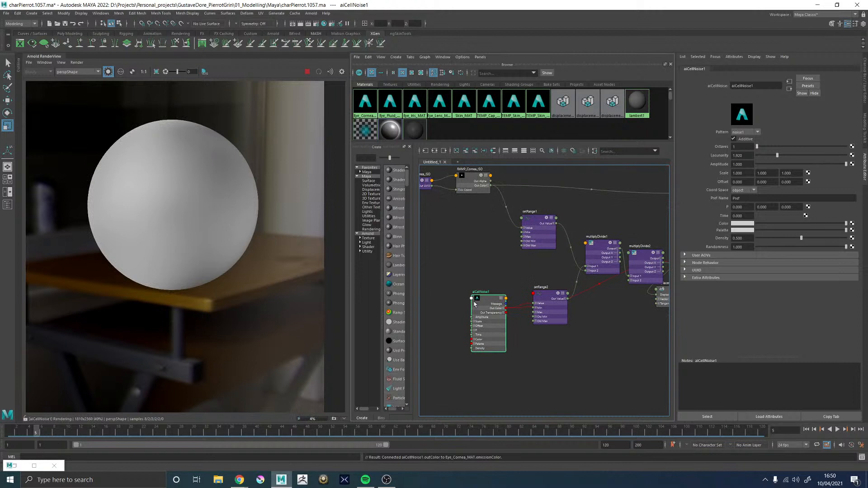
Raise the aiCellNoise Octaves to 4 and try the worley1 and cell1 patterns
scroll(474, 304, up, 3)
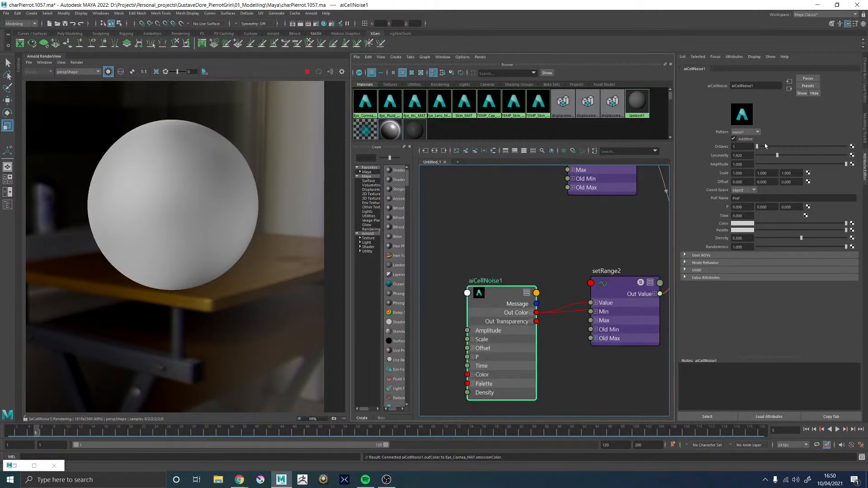
drag(782, 147, 795, 147)
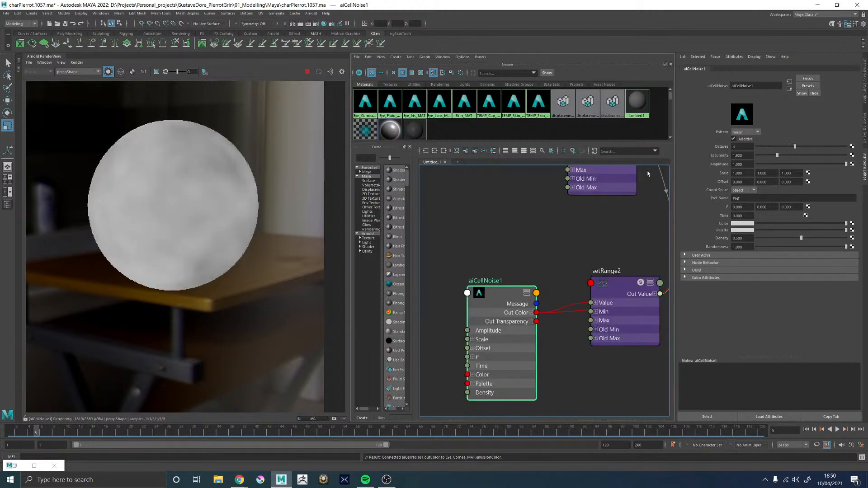
click(744, 132)
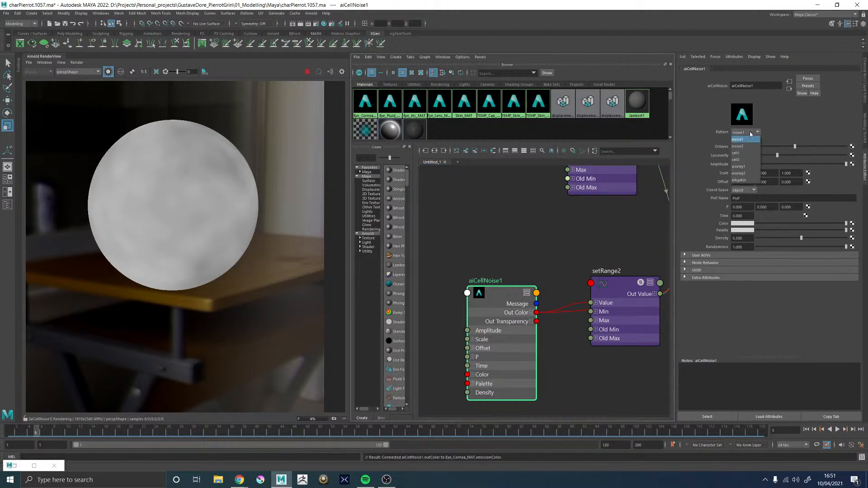
click(743, 170)
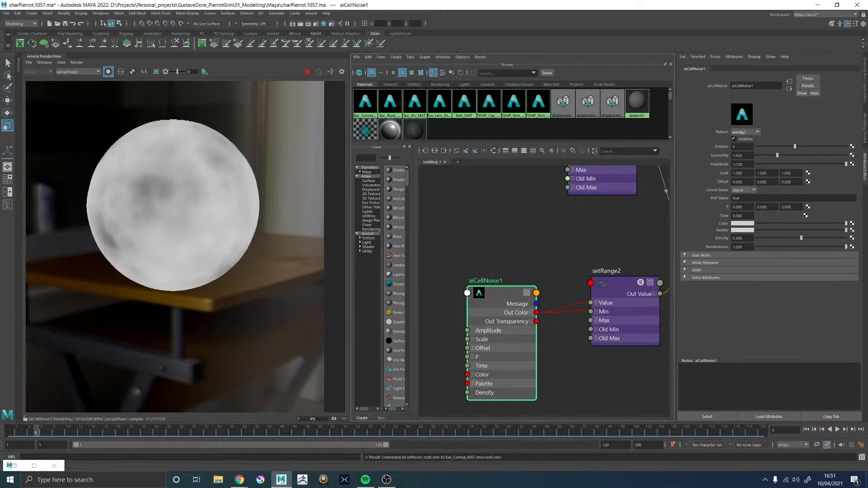
click(745, 132)
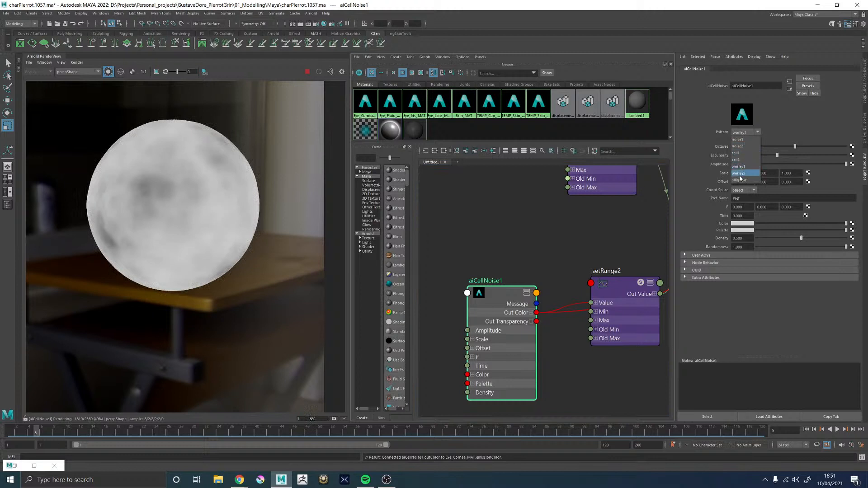
click(737, 153)
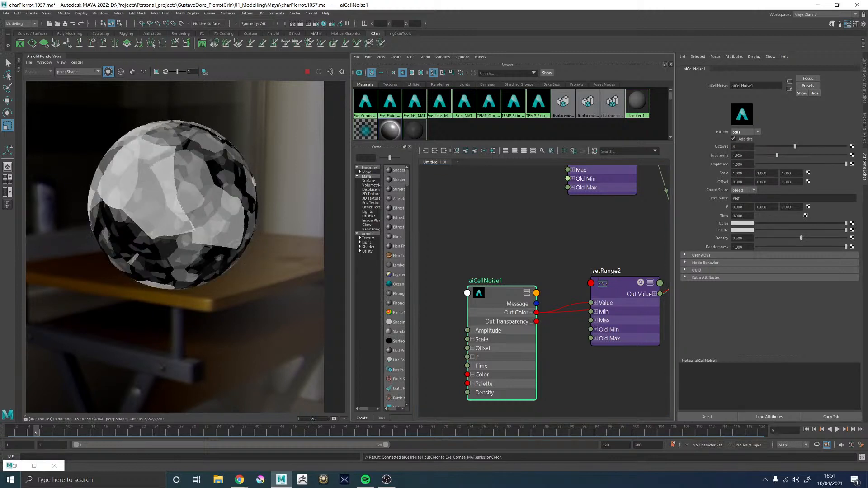
Switch the aiCellNoise Pattern to noise2 and set its Scale to 10 on all three axes
click(746, 132)
click(740, 147)
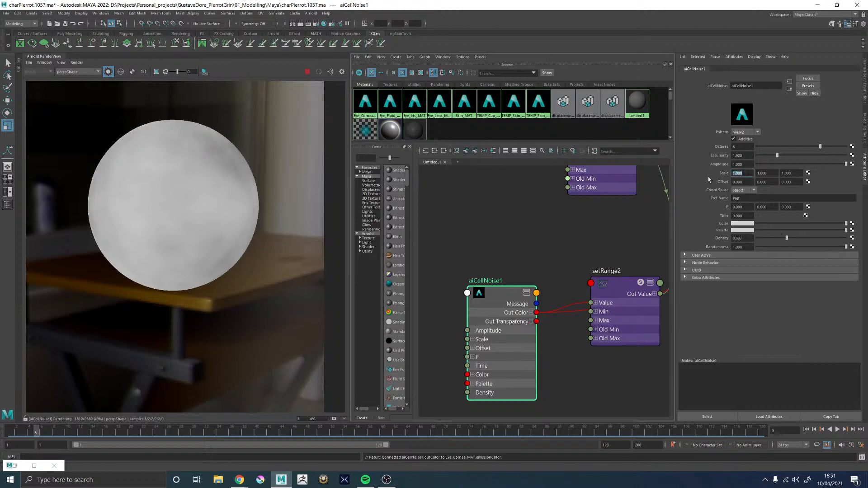
text(10)
key(Tab)
text(10)
key(Tab)
text(10)
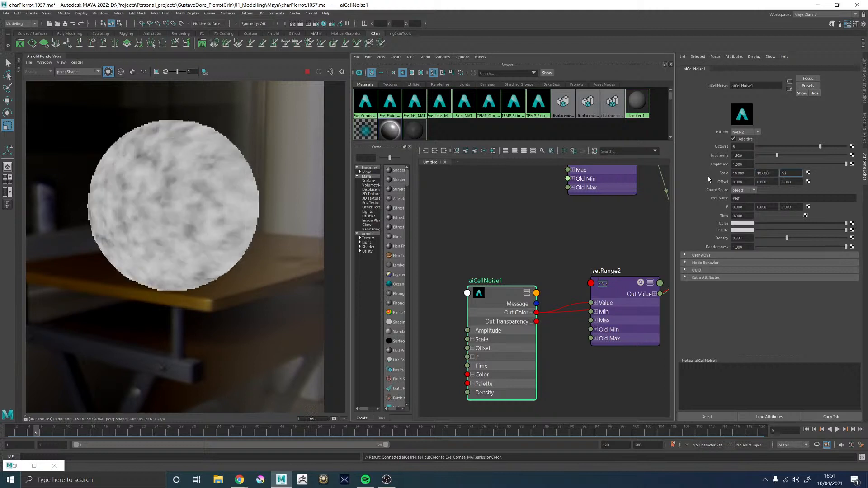
key(Return)
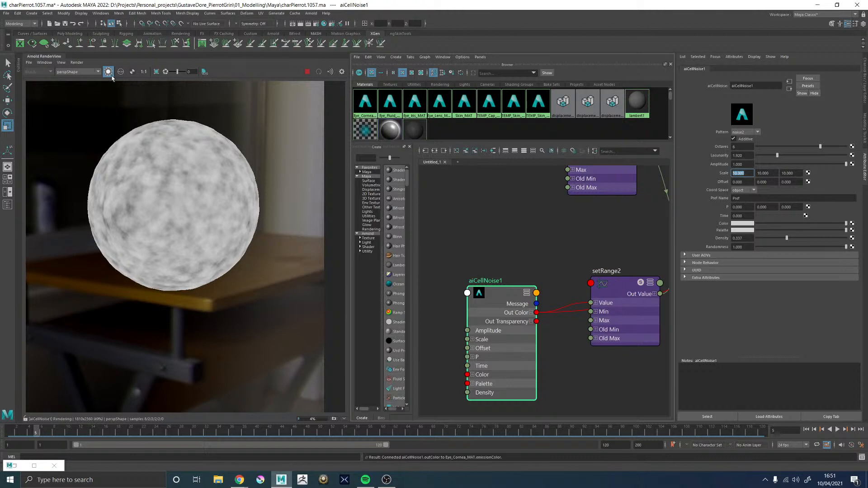
Turn off the isolated node preview in the Arnold RenderView to return to the full beauty render of the eyeball
click(490, 240)
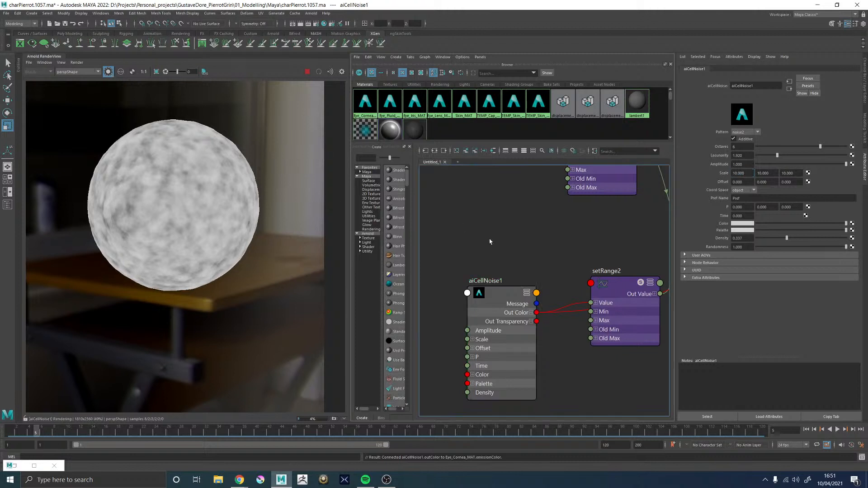
click(108, 72)
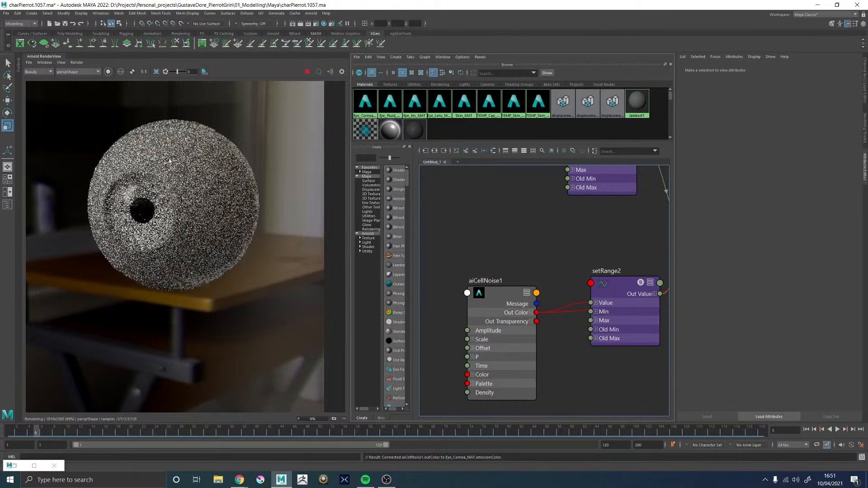
scroll(172, 162, up, 2)
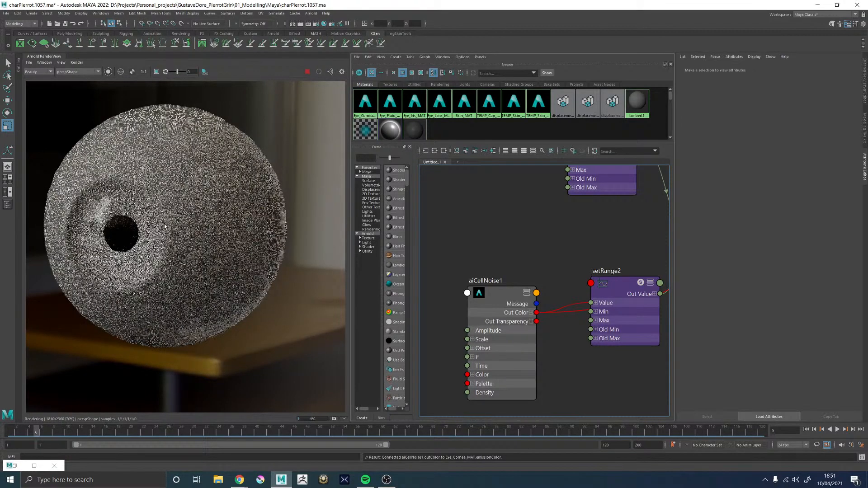
scroll(166, 224, down, 2)
scroll(185, 196, up, 2)
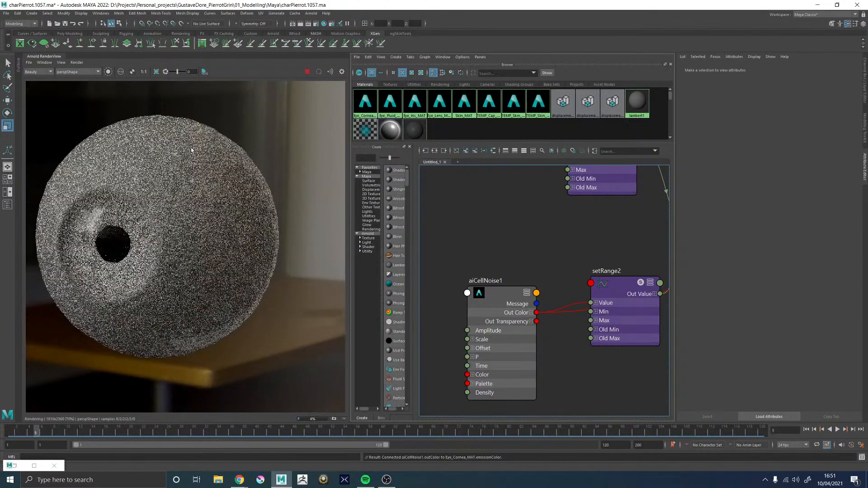
Define a render region on the eyeball's side away from the pupil, and redraw it over the area beside the pupil
drag(187, 163, 290, 260)
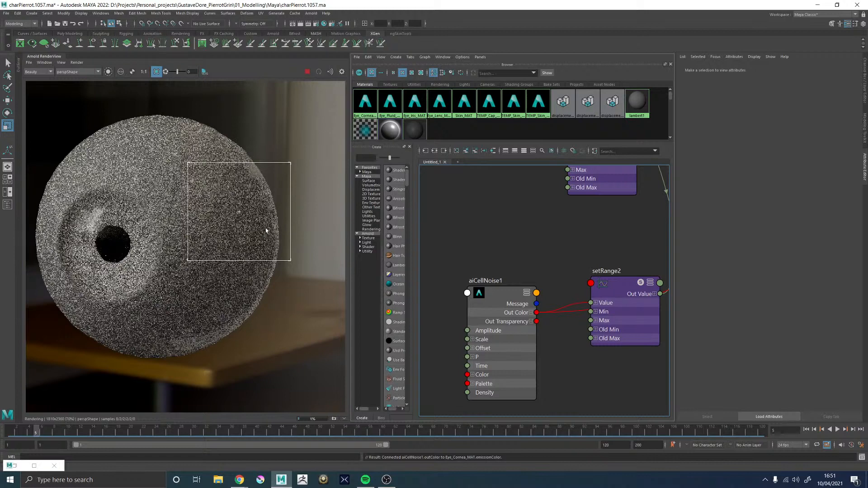
scroll(216, 215, up, 2)
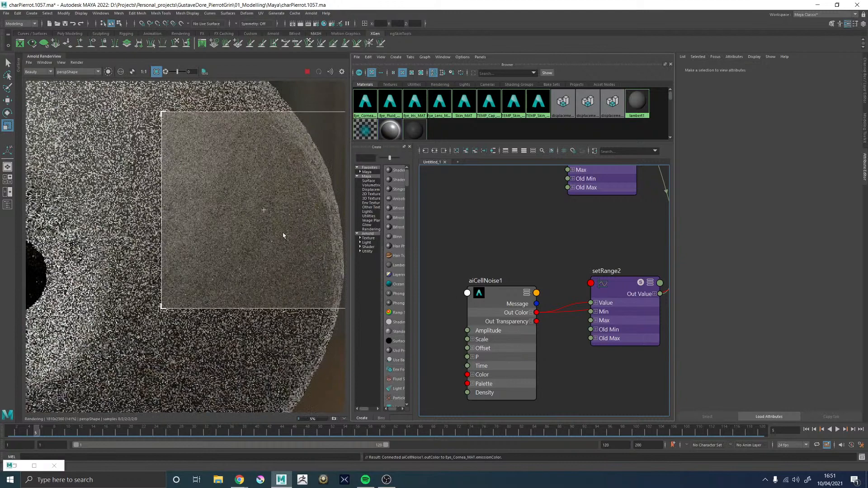
scroll(283, 236, down, 2)
scroll(301, 249, up, 1)
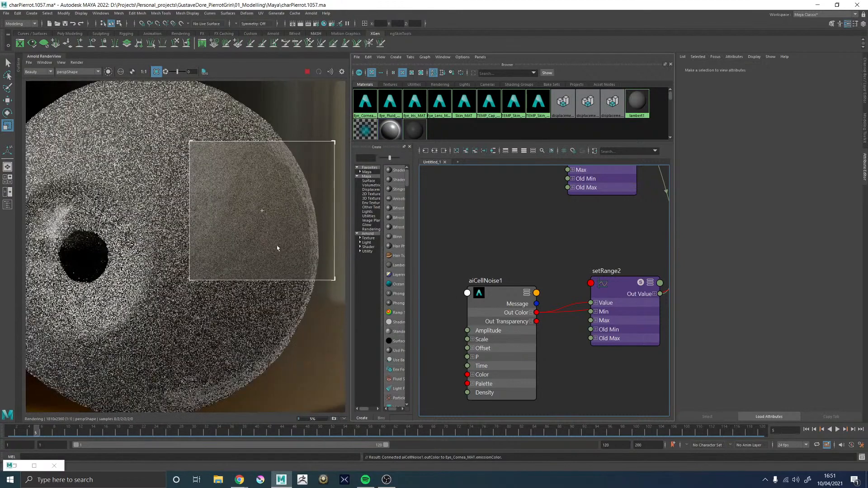
middle_drag(140, 181, 173, 175)
drag(111, 157, 257, 350)
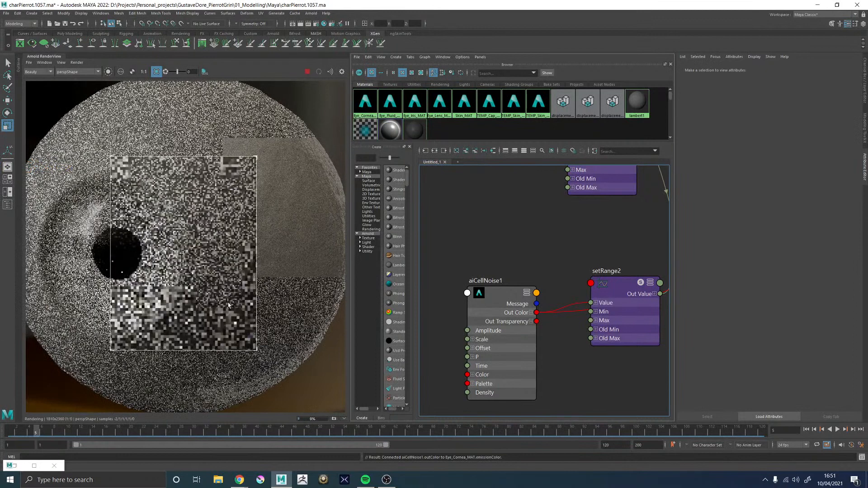
Set the aiCellNoise node's Octaves to 4
click(493, 296)
click(741, 147)
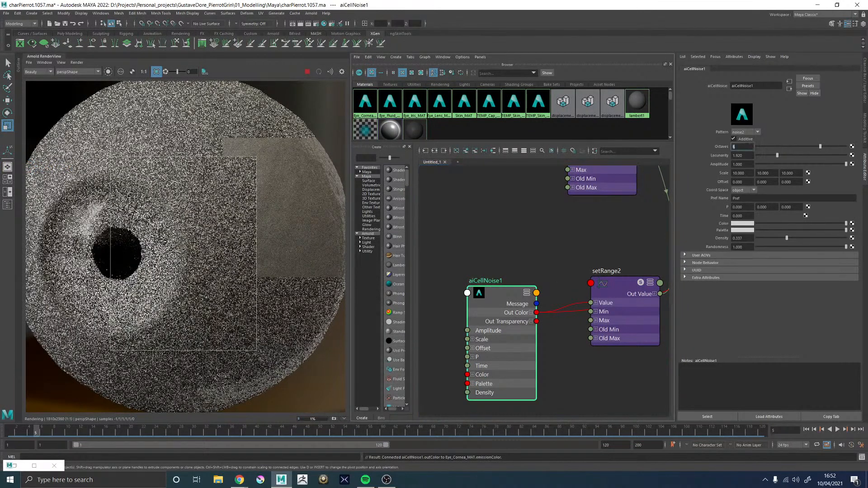
text(4)
key(Return)
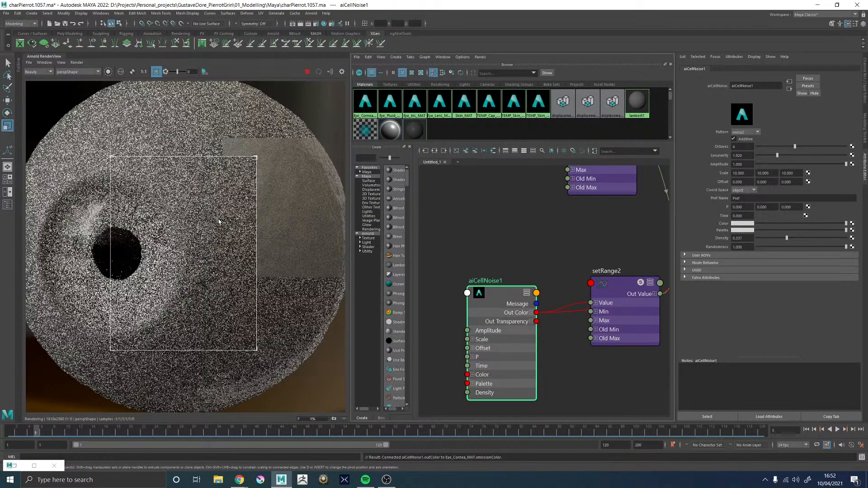
Examine the displacement bumps around the pupil and across the white of the eye in the region render
scroll(219, 221, down, 1)
scroll(218, 221, up, 2)
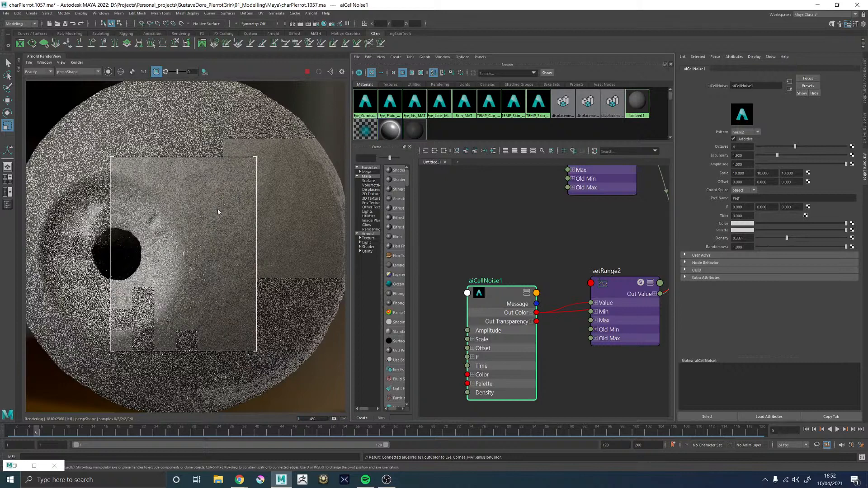
scroll(207, 209, down, 1)
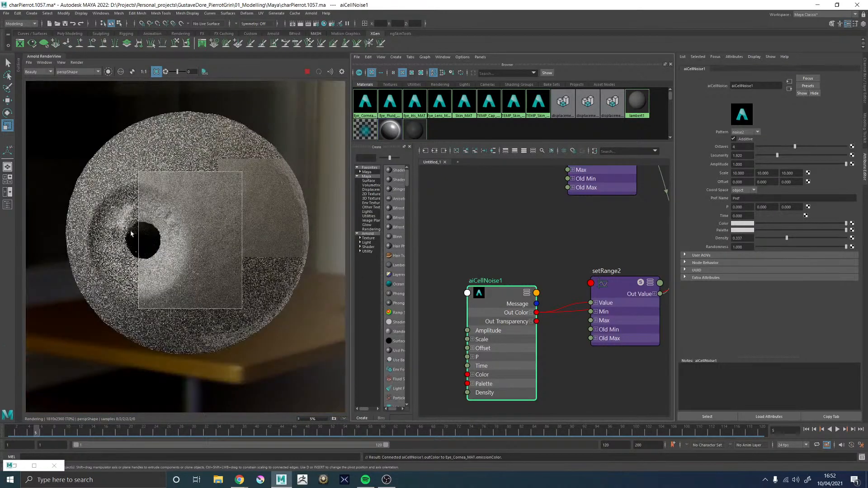
scroll(130, 231, up, 1)
scroll(131, 233, up, 1)
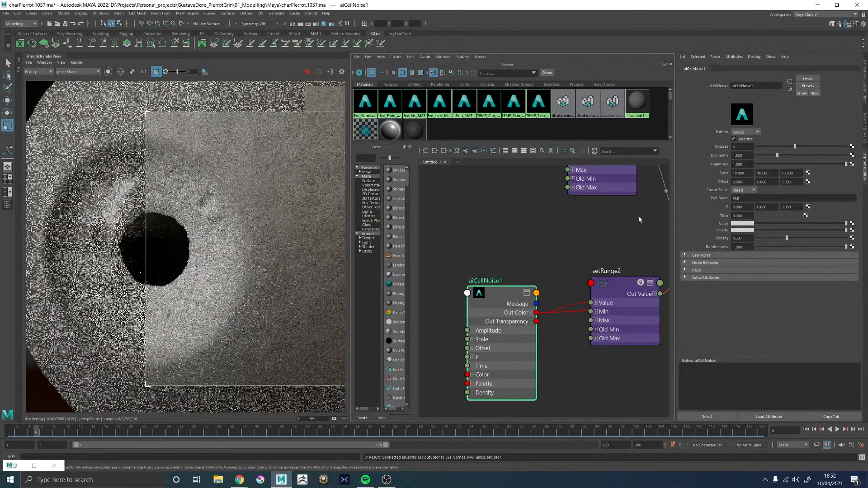
scroll(603, 229, down, 2)
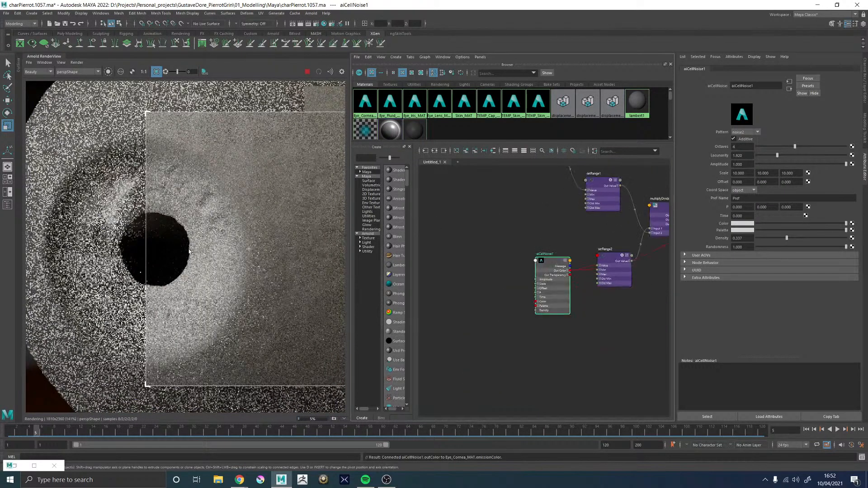
scroll(188, 251, down, 2)
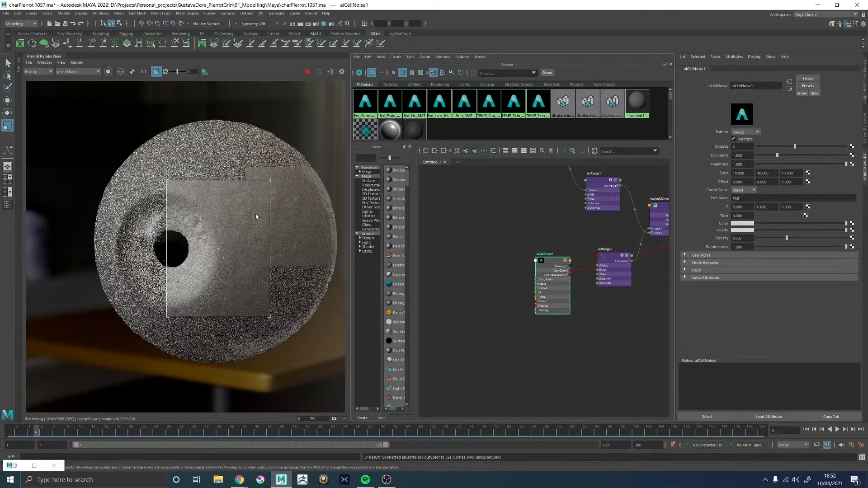
scroll(229, 227, up, 2)
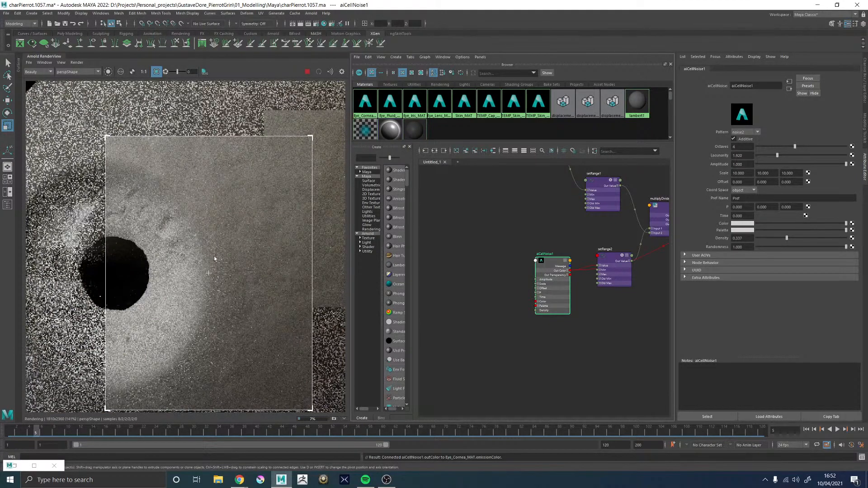
scroll(214, 257, down, 2)
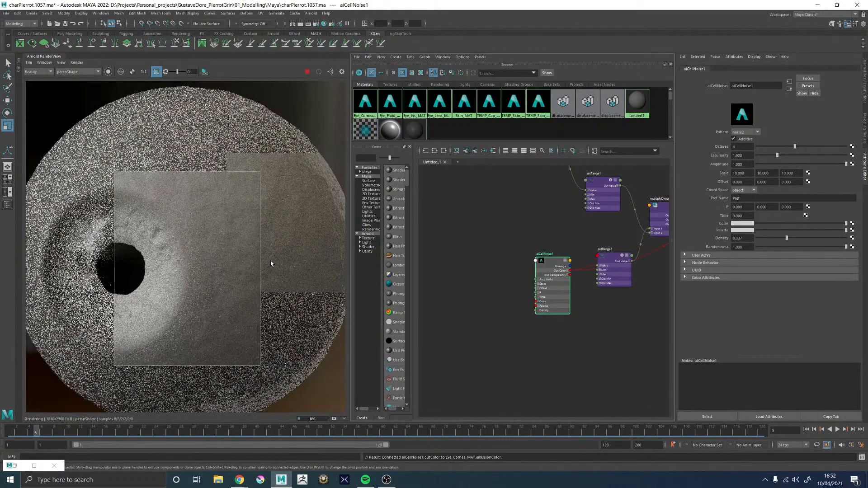
Redraw the render region over the eyeball's outer silhouette edge on the side away from the pupil
scroll(270, 261, down, 2)
scroll(294, 273, up, 2)
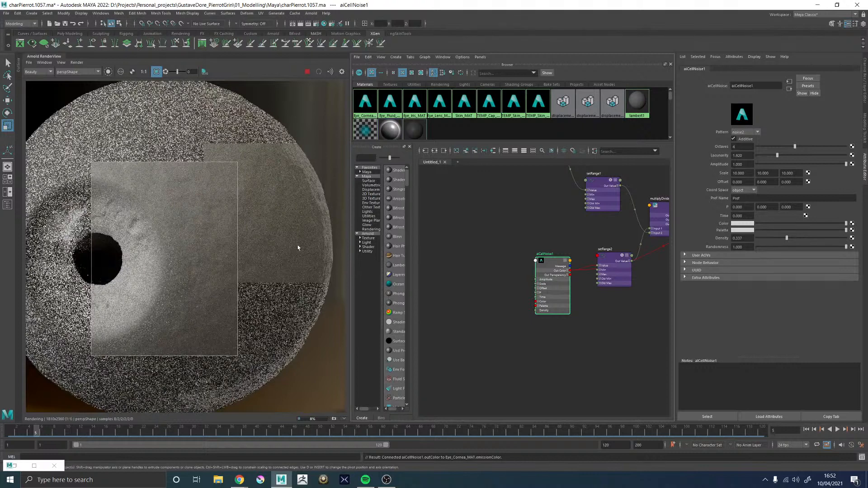
drag(344, 304, 297, 148)
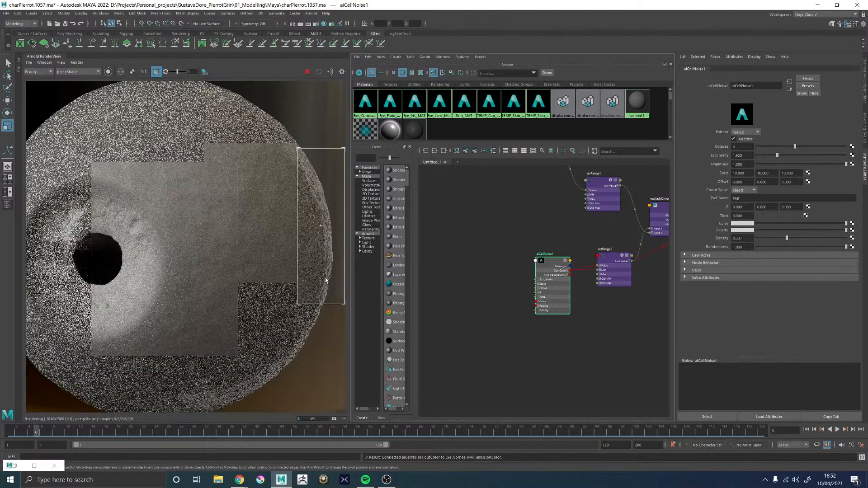
scroll(322, 209, up, 2)
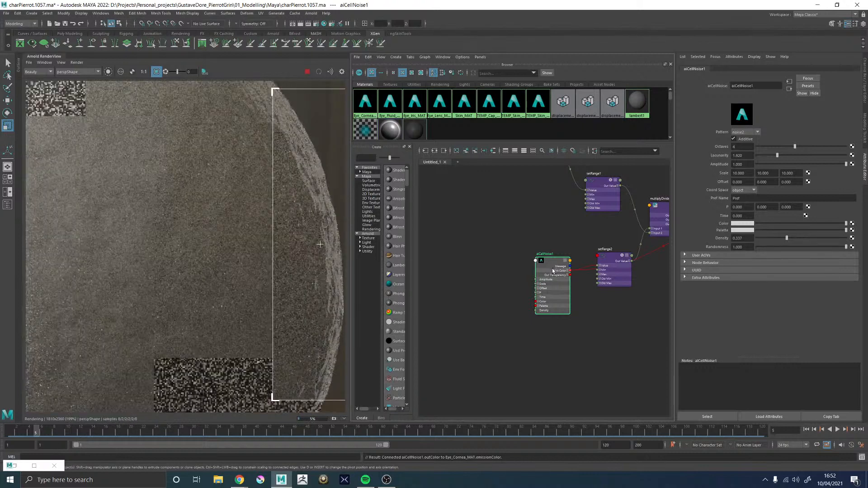
Set the first component of multiplyDivide2's Input 2 to 0.01 to weaken the displacement
alt+middle_drag(642, 239, 519, 246)
click(594, 223)
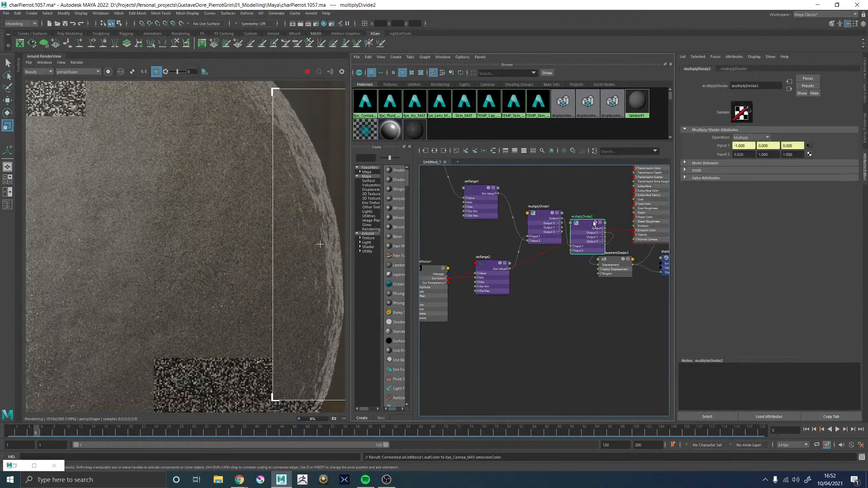
click(747, 154)
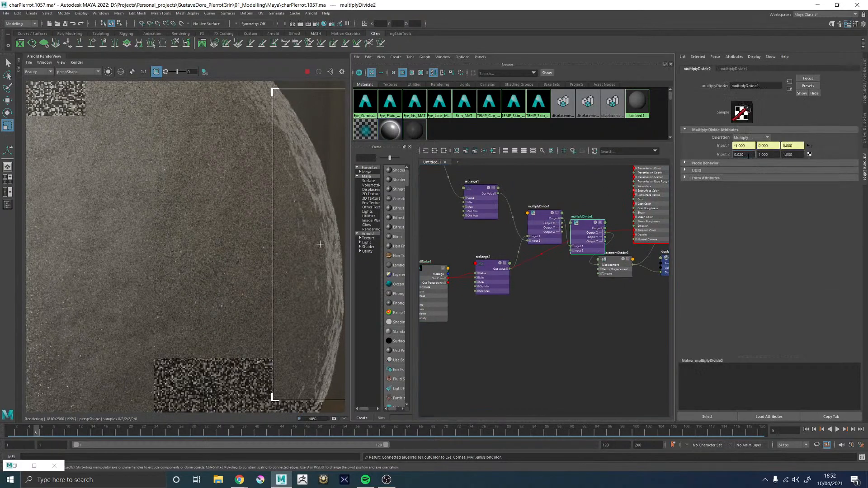
text(10)
key(Return)
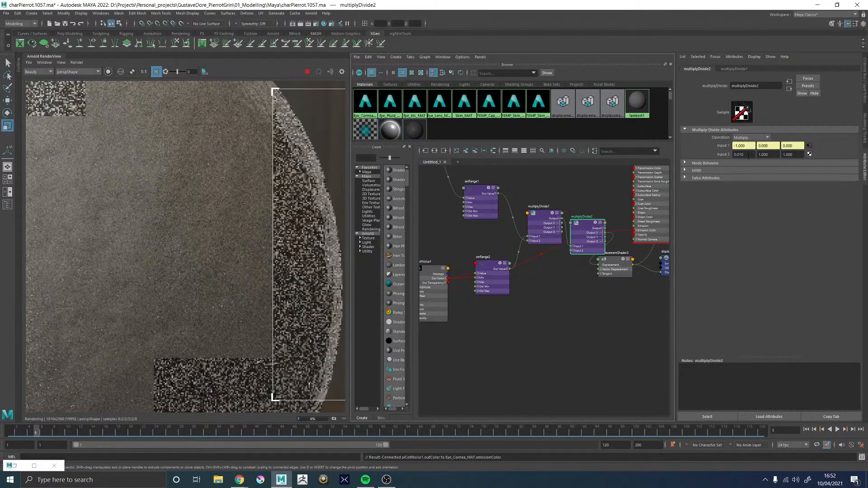
scroll(268, 234, down, 3)
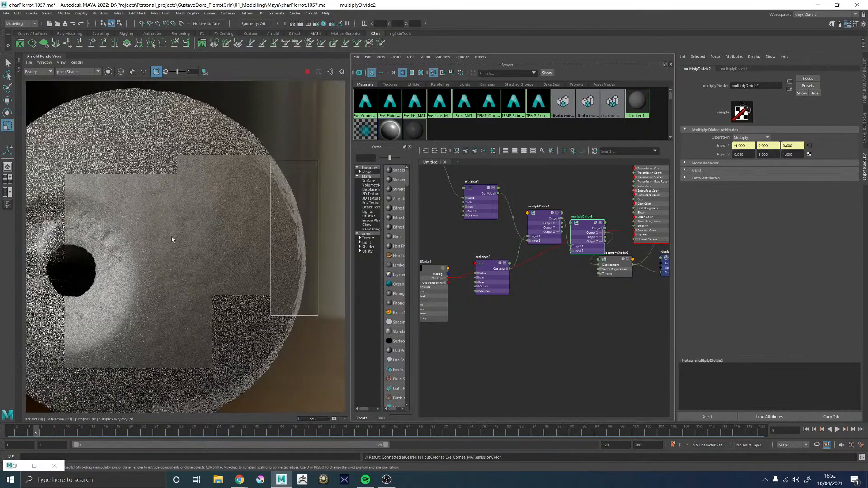
Redraw the render region over the white of the eye beside the pupil and examine the weakened displacement bumps there
drag(163, 180, 345, 355)
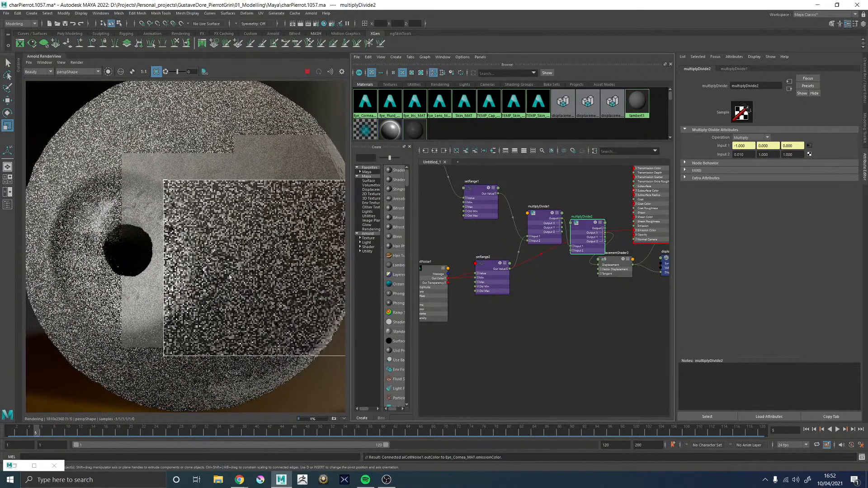
scroll(228, 273, down, 2)
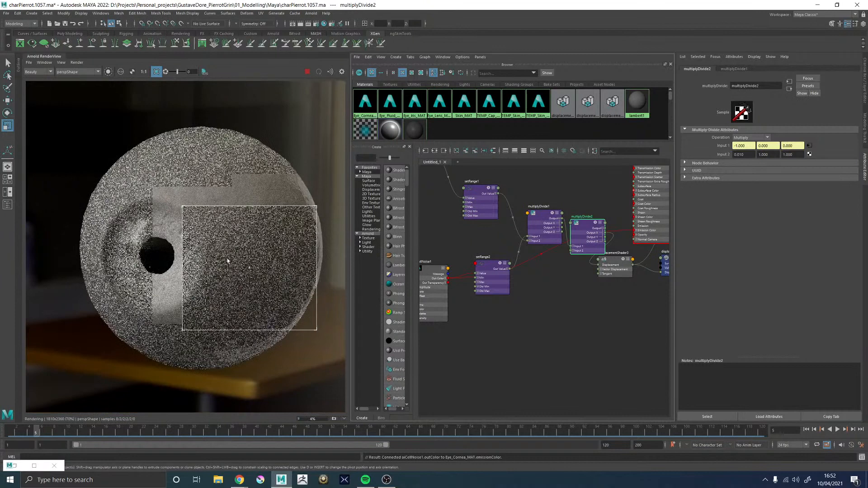
scroll(227, 260, up, 2)
scroll(227, 260, down, 1)
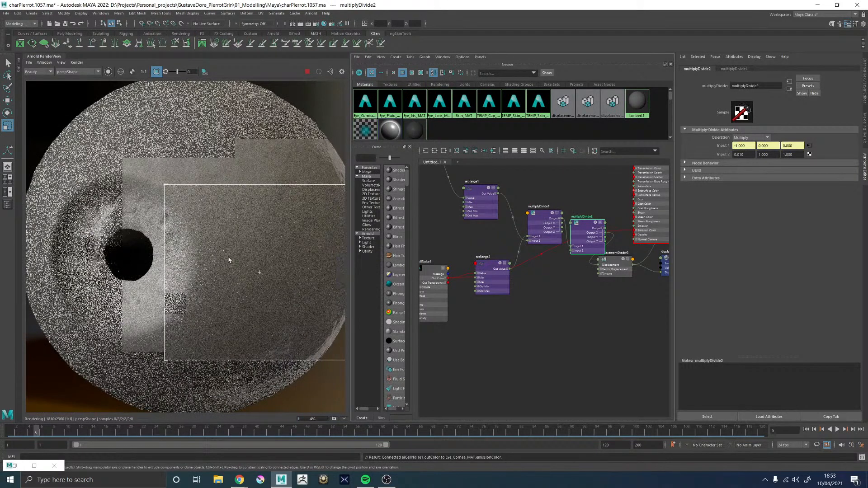
scroll(234, 235, down, 3)
scroll(239, 220, up, 3)
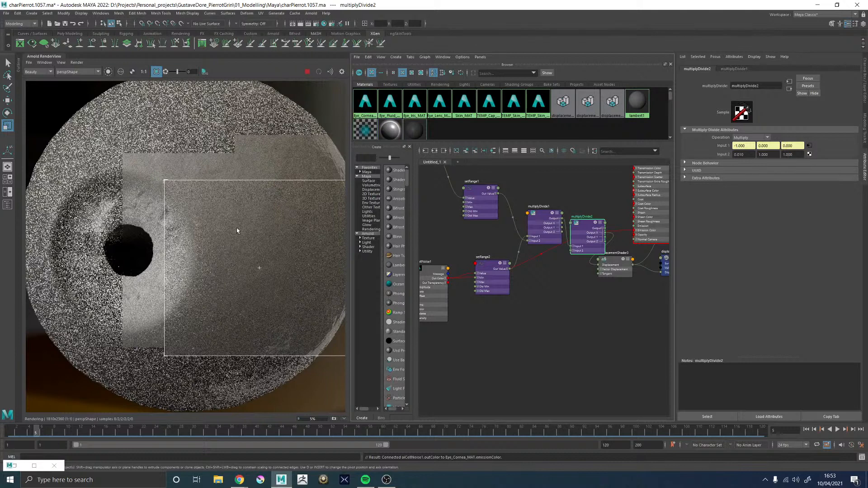
scroll(227, 218, down, 2)
scroll(215, 209, up, 3)
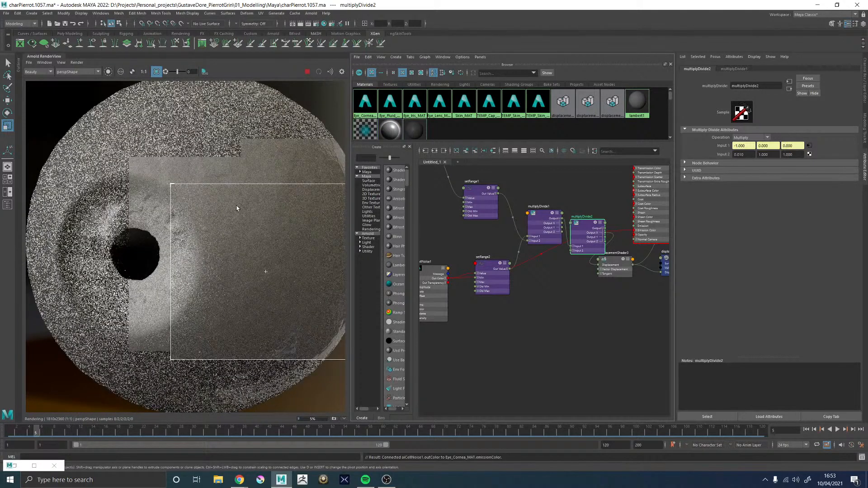
scroll(235, 209, down, 4)
scroll(235, 216, up, 2)
scroll(232, 215, up, 2)
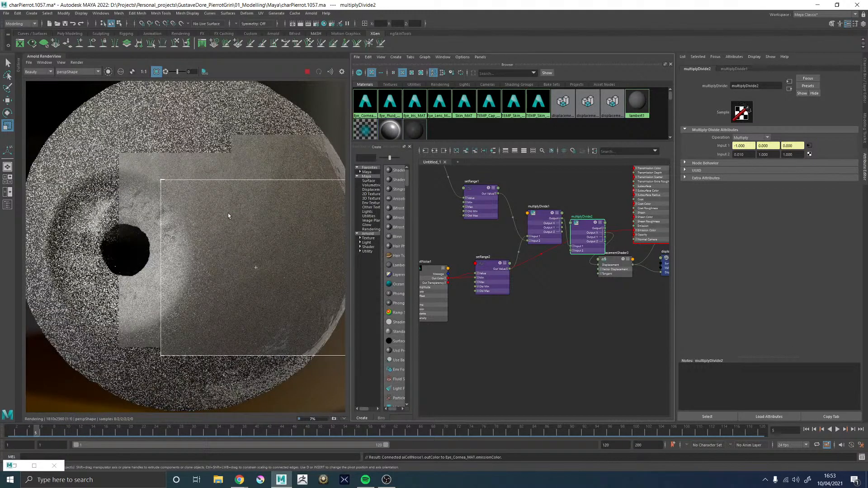
scroll(228, 216, down, 2)
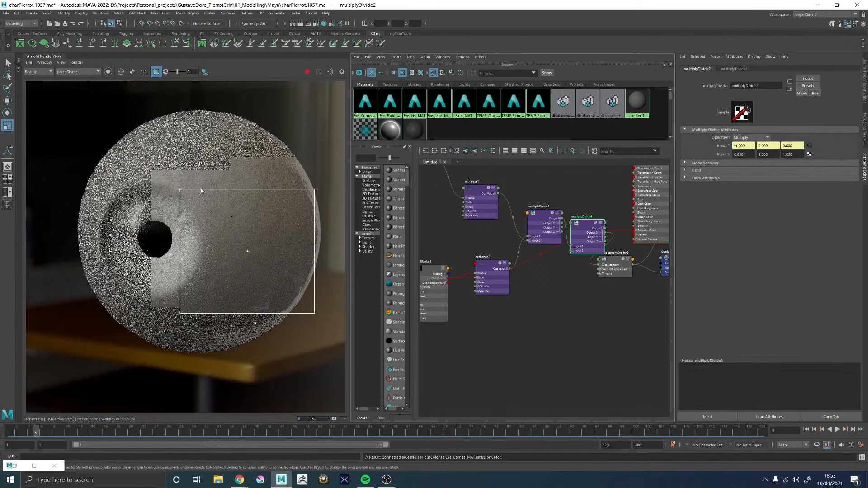
scroll(208, 224, up, 4)
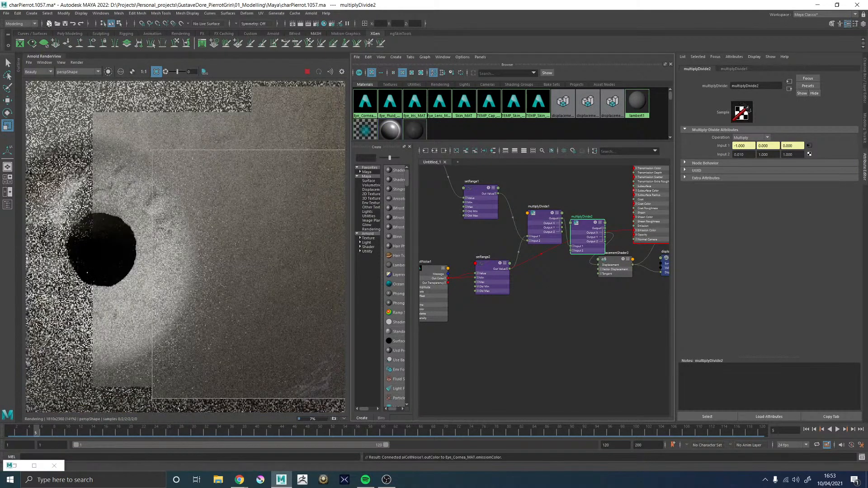
click(60, 62)
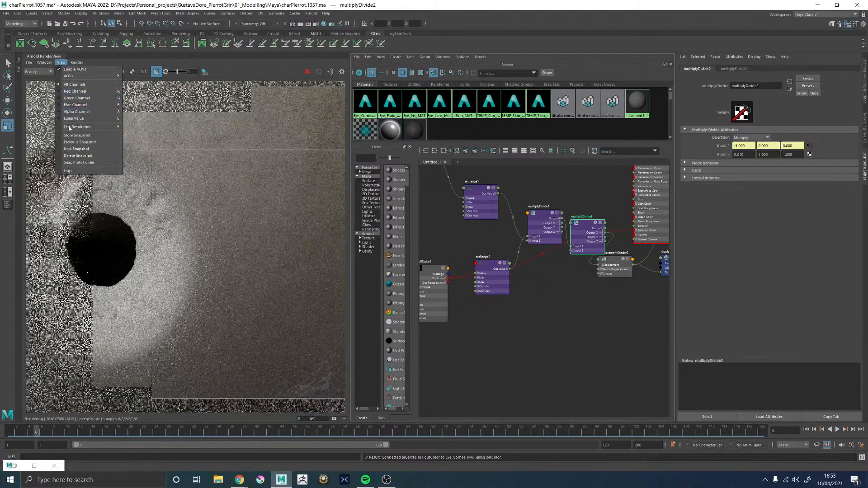
mouse_move(77, 64)
mouse_move(88, 146)
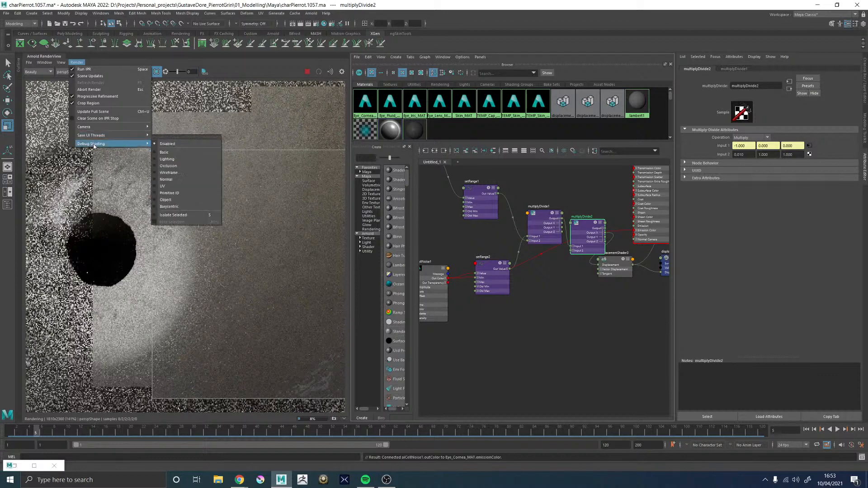
click(602, 378)
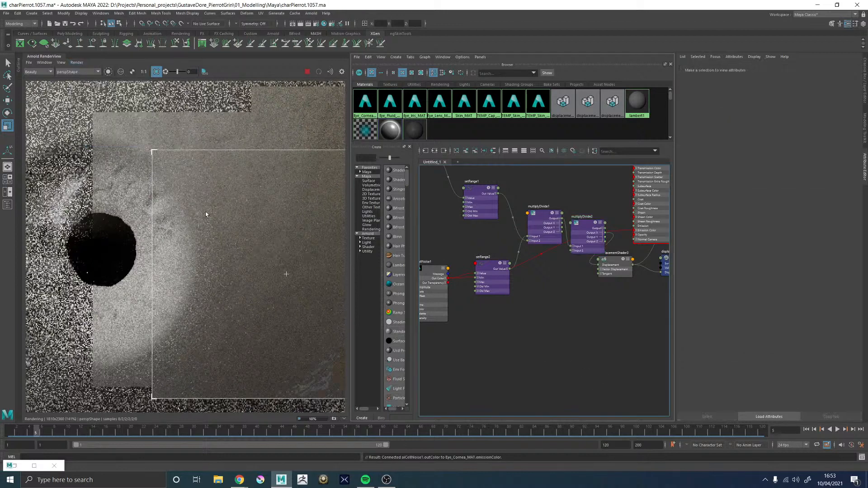
Redraw the render region over the white of the eye above the pupil and examine its surface
scroll(207, 212, down, 3)
scroll(211, 222, up, 2)
middle_drag(256, 215, 267, 281)
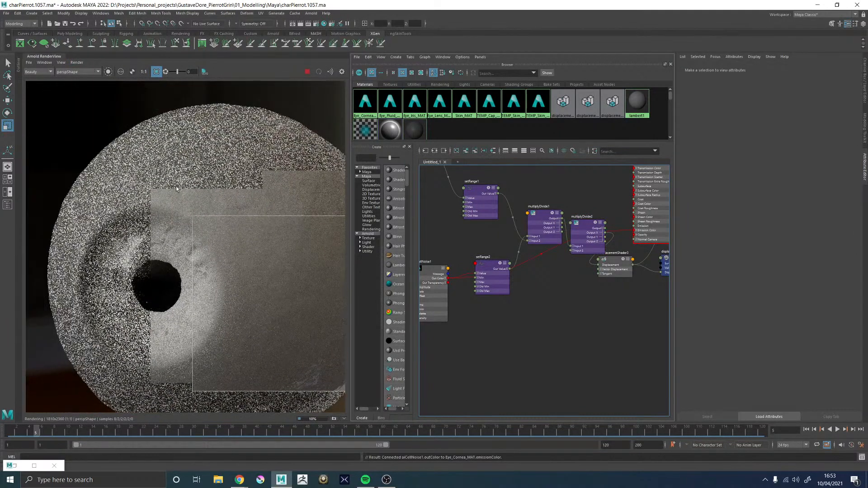
middle_drag(197, 191, 155, 190)
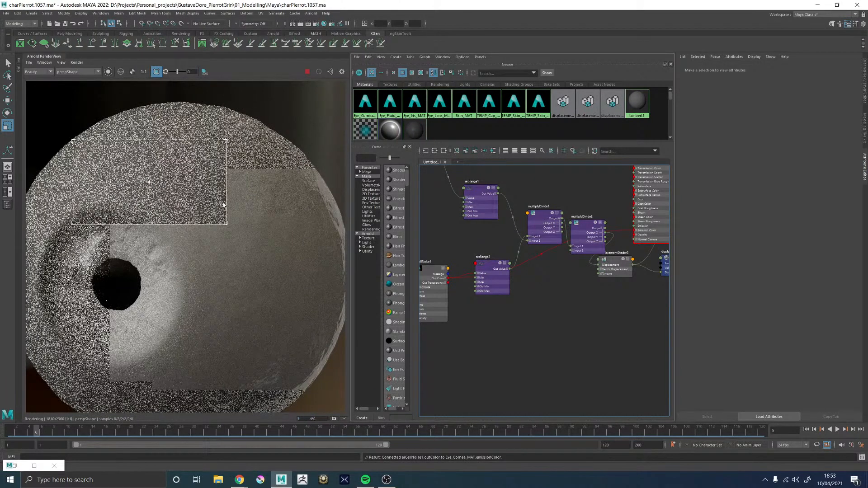
scroll(194, 200, down, 2)
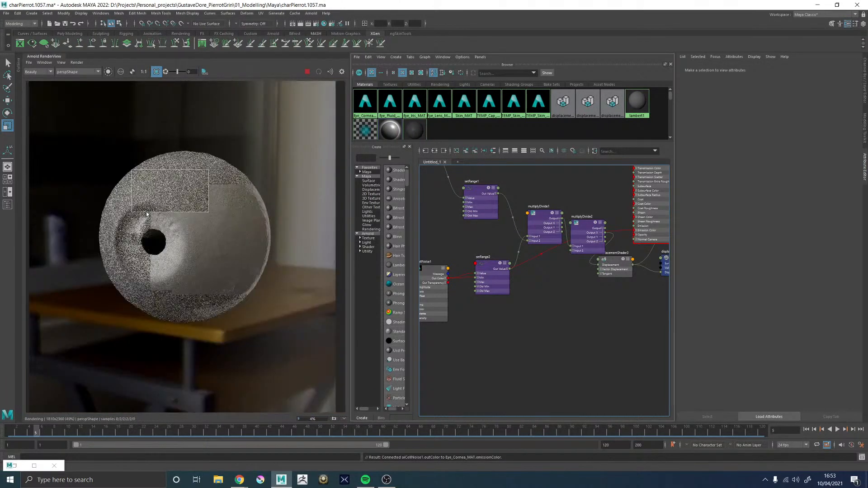
scroll(143, 227, up, 2)
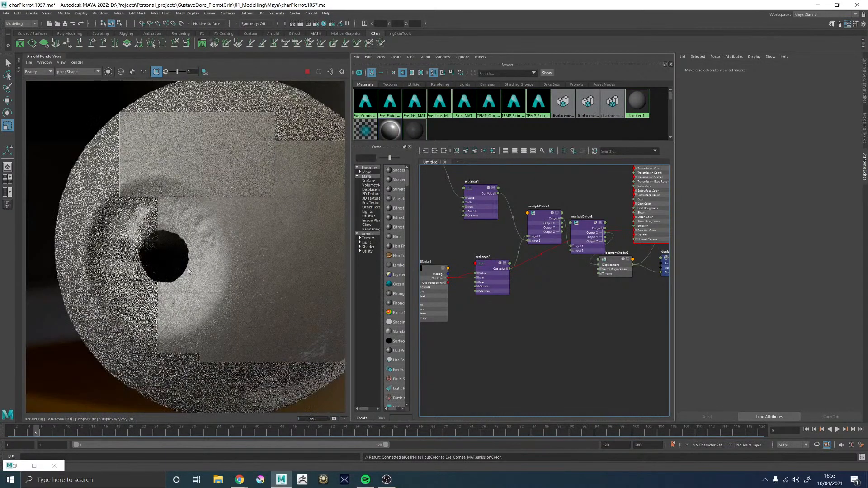
Redraw the render region over the eyeball's upper silhouette edge to check the displacement on the outline
middle_drag(217, 182, 182, 273)
mouse_move(127, 156)
mouse_down()
mouse_move(267, 223)
mouse_move(300, 222)
mouse_up()
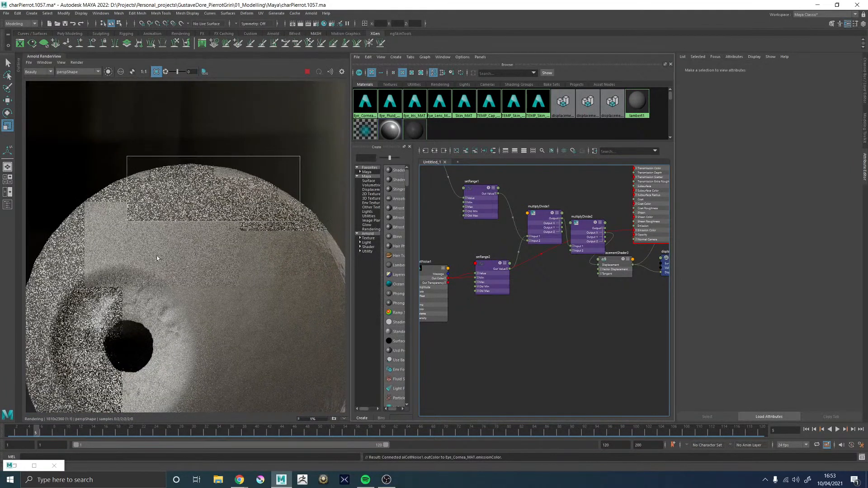
scroll(155, 250, down, 2)
middle_drag(175, 263, 208, 178)
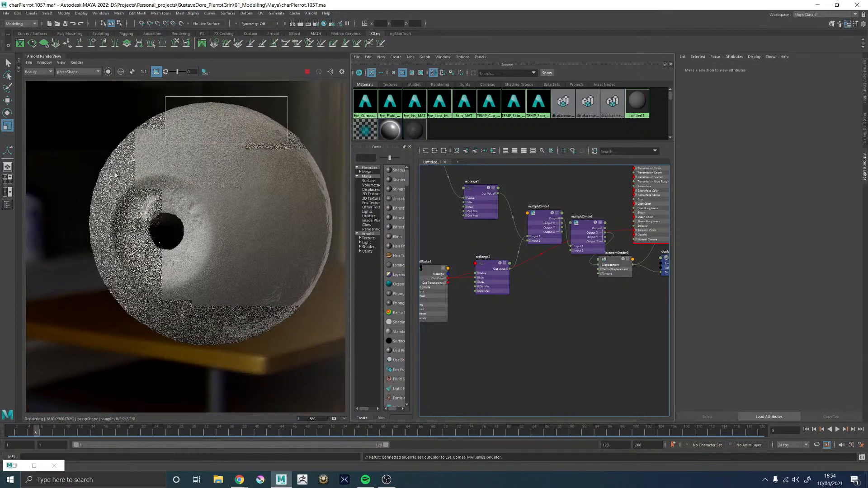
Redraw the render region around the pupil and the cornea rim and examine the bumps there
drag(107, 186, 193, 298)
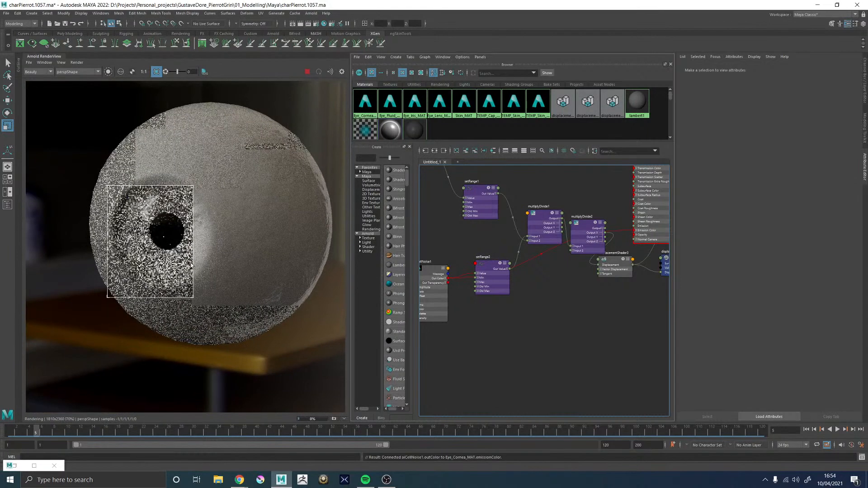
scroll(175, 246, up, 3)
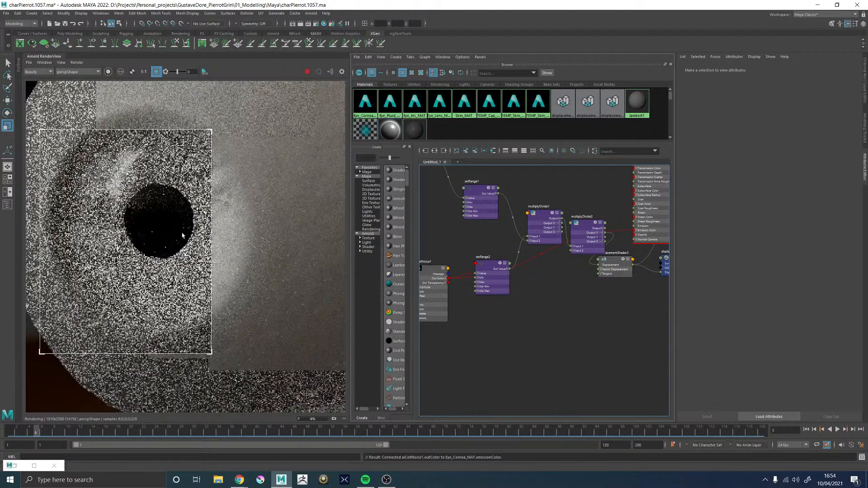
scroll(179, 218, down, 3)
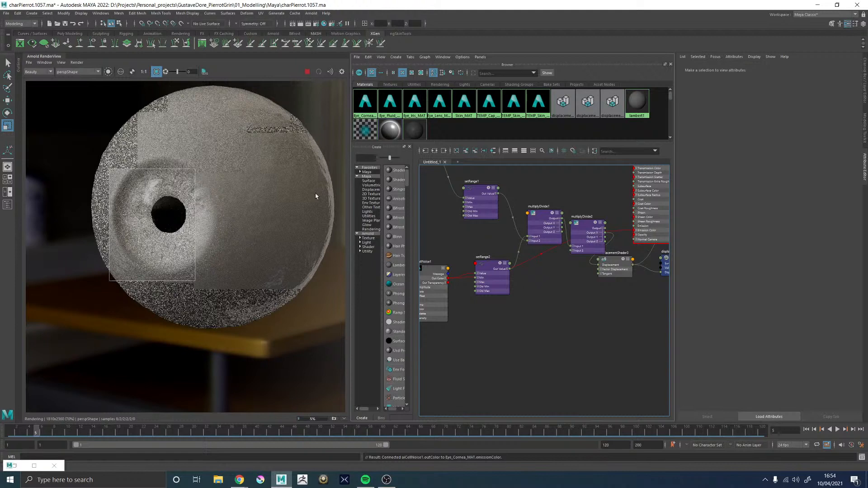
Review the settings of displacementShader3, the RAMP_Cornea_ISO ramp and setRange1, including setRange1's Max value
alt+middle_drag(460, 234, 472, 268)
scroll(471, 268, down, 2)
click(617, 295)
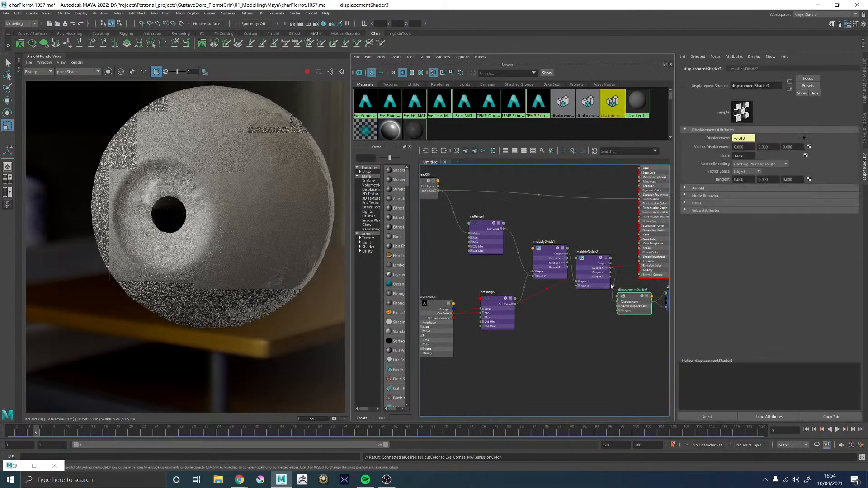
alt+middle_drag(529, 230, 544, 234)
drag(459, 269, 531, 307)
drag(529, 287, 477, 293)
scroll(472, 199, up, 4)
click(477, 225)
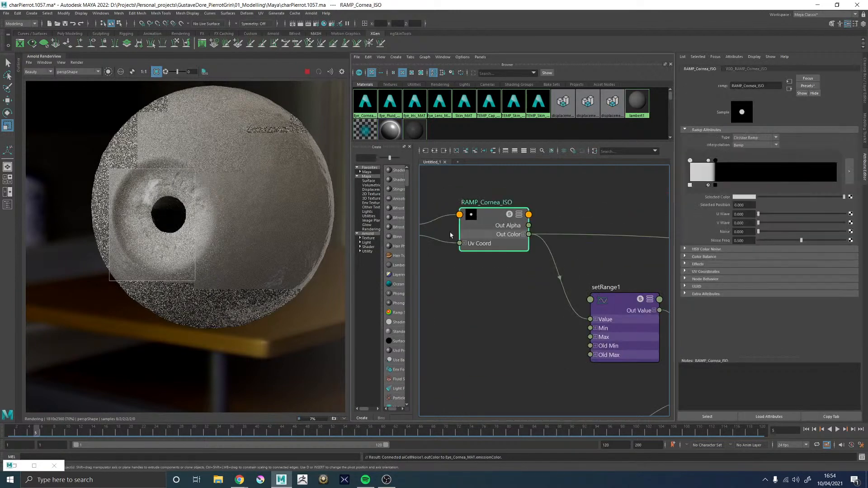
scroll(525, 297, down, 3)
click(554, 284)
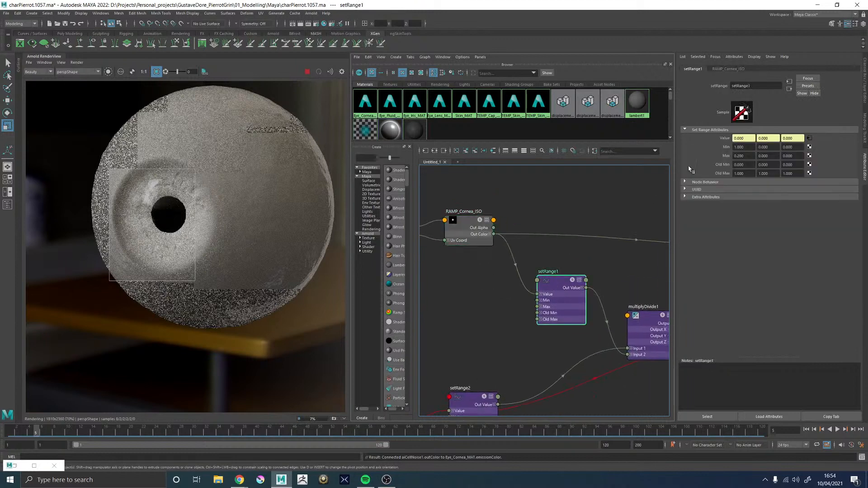
click(743, 156)
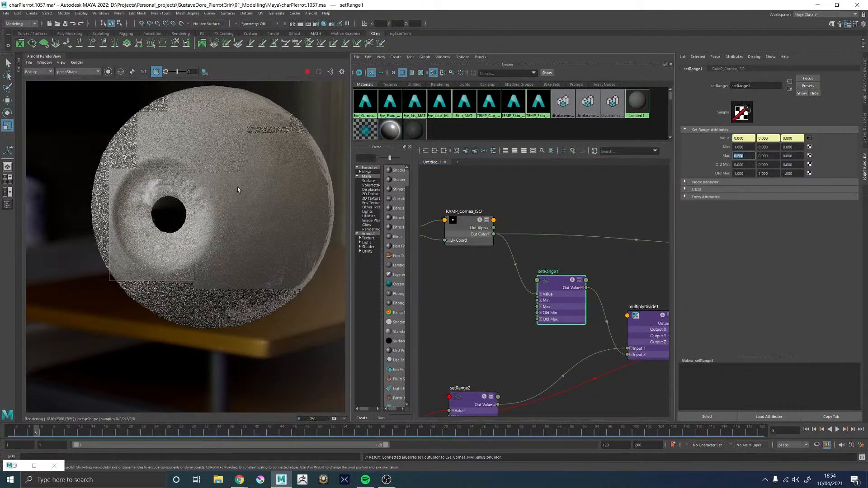
Compare the displacement bumps around the pupil with those on the white of the eye in the render
scroll(158, 192, up, 5)
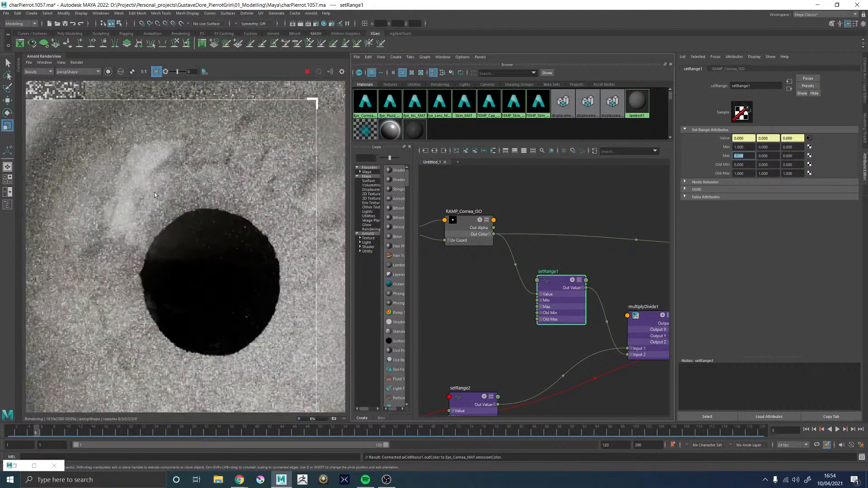
scroll(152, 191, down, 6)
scroll(165, 210, up, 4)
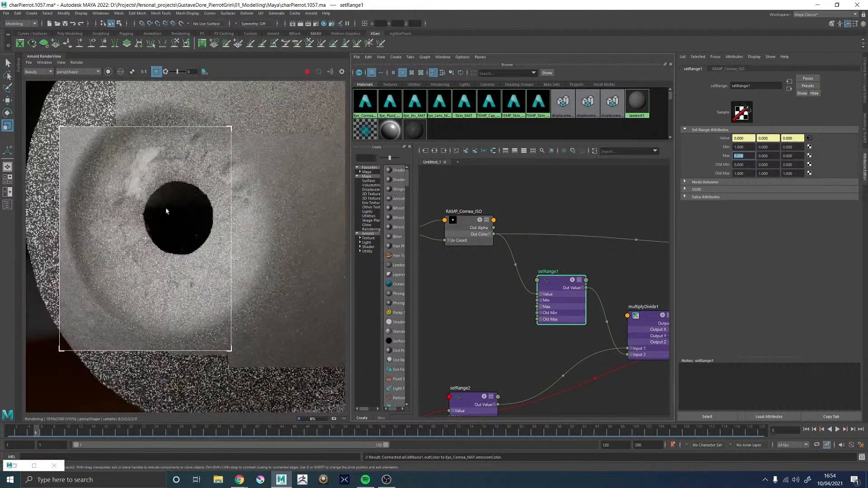
scroll(200, 206, down, 6)
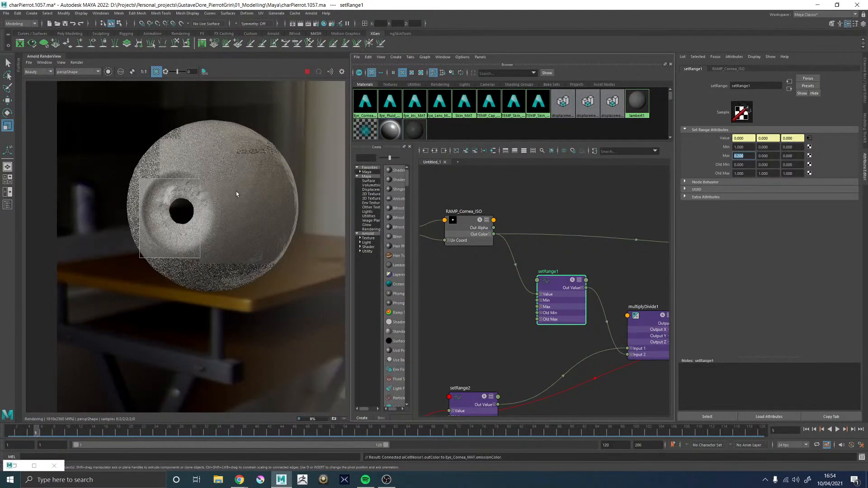
middle_drag(236, 191, 224, 214)
scroll(265, 199, up, 4)
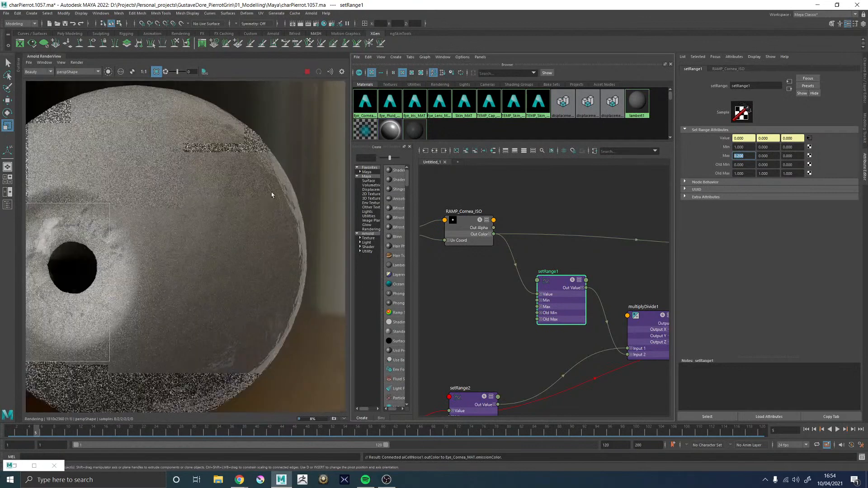
scroll(528, 327, down, 5)
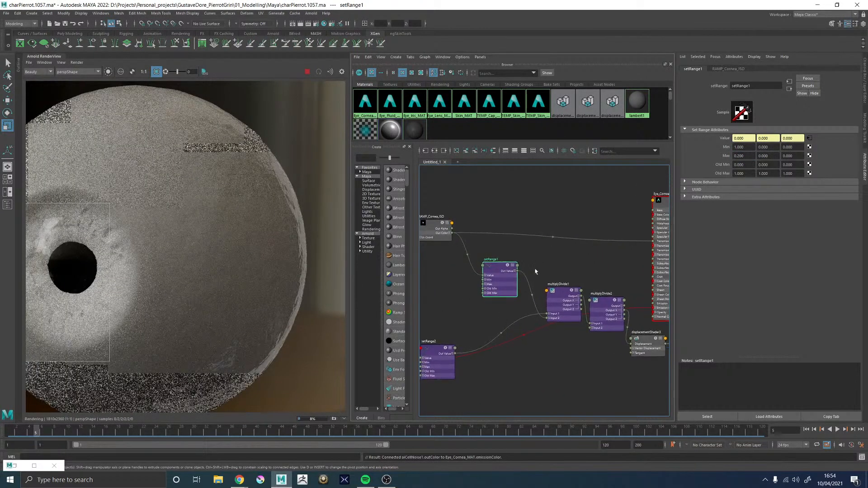
Create another setRange node and connect RAMP_Cornea_ISO's Out Color to its Value
click(549, 259)
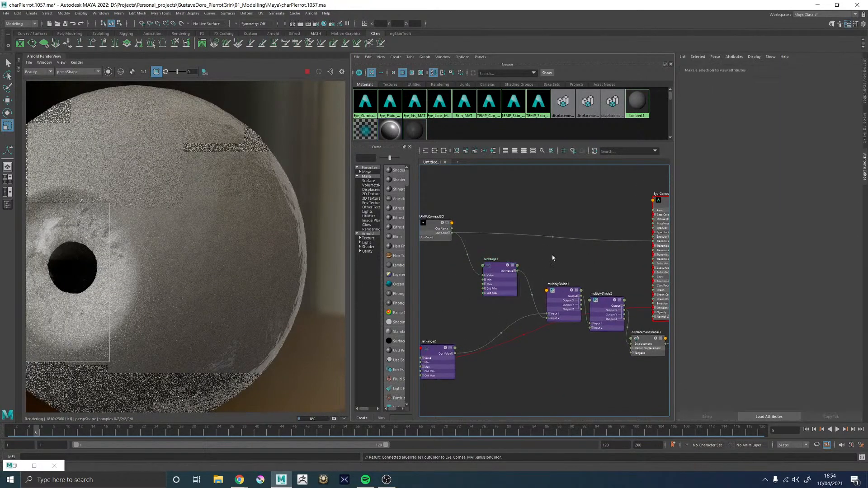
click(490, 267)
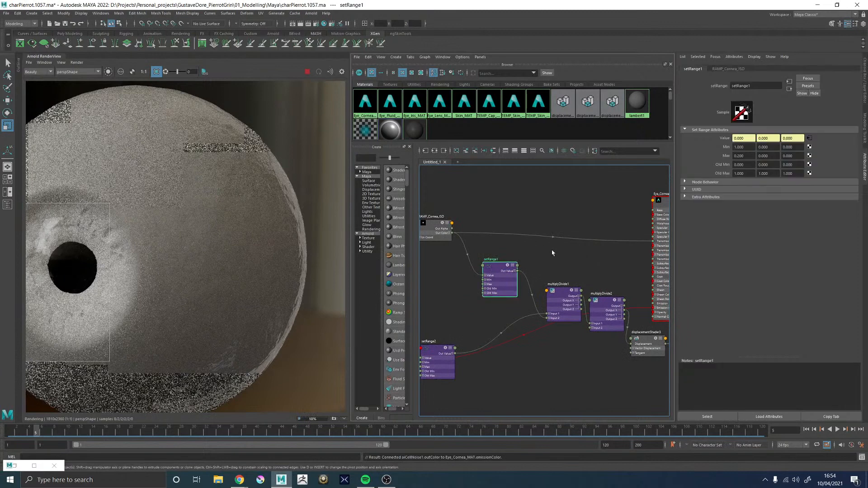
click(515, 221)
key(Tab)
text(set)
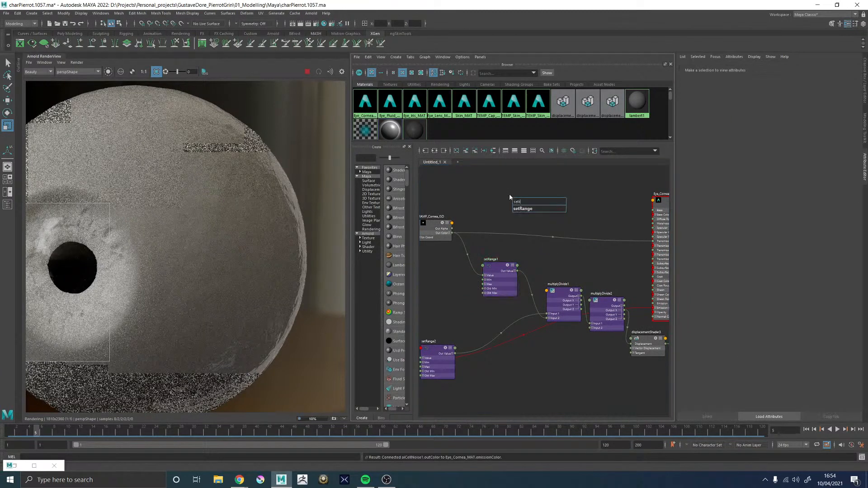
text(ran)
key(Return)
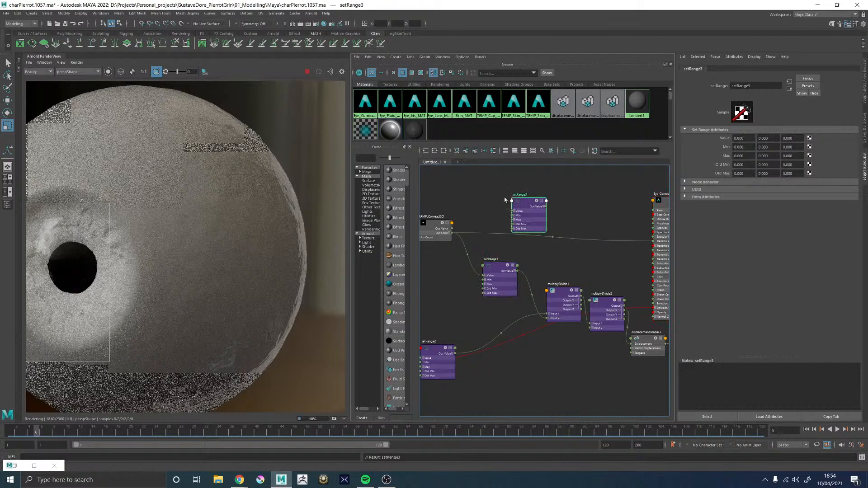
drag(452, 234, 513, 211)
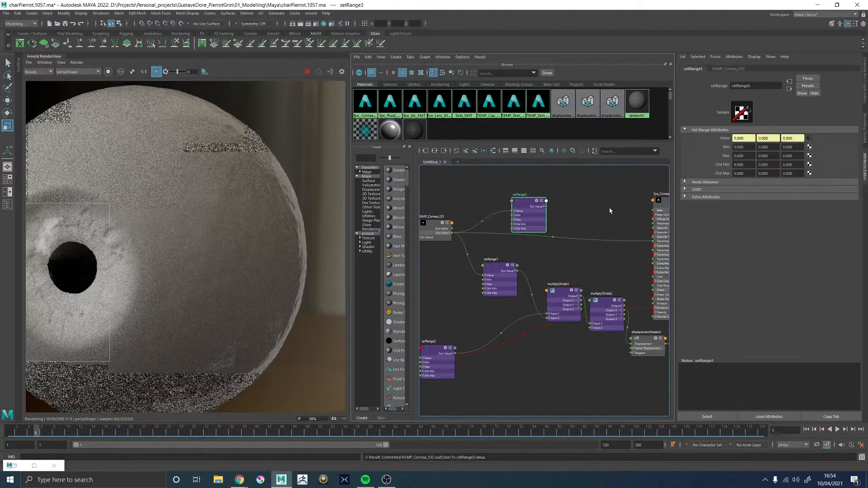
Move the setRange3 node nearer to Eye_Cornea_MAT and check the material's Specular Roughness setting
alt+middle_drag(638, 207, 588, 212)
click(628, 209)
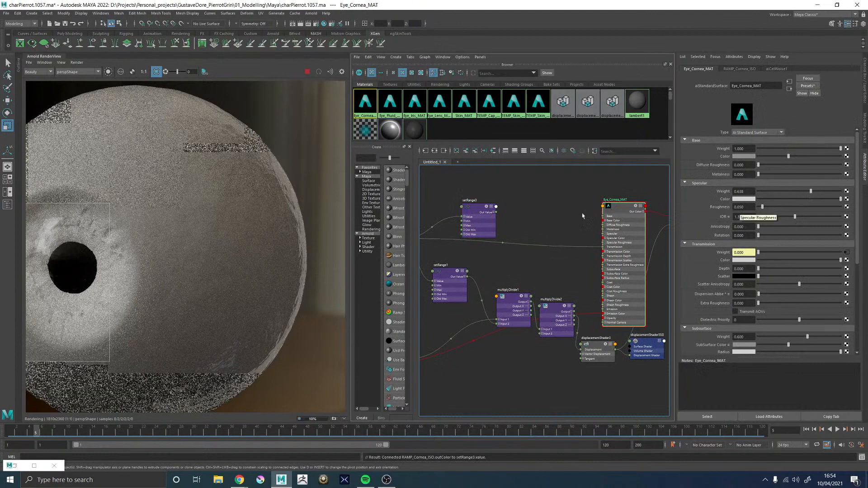
drag(480, 210, 499, 205)
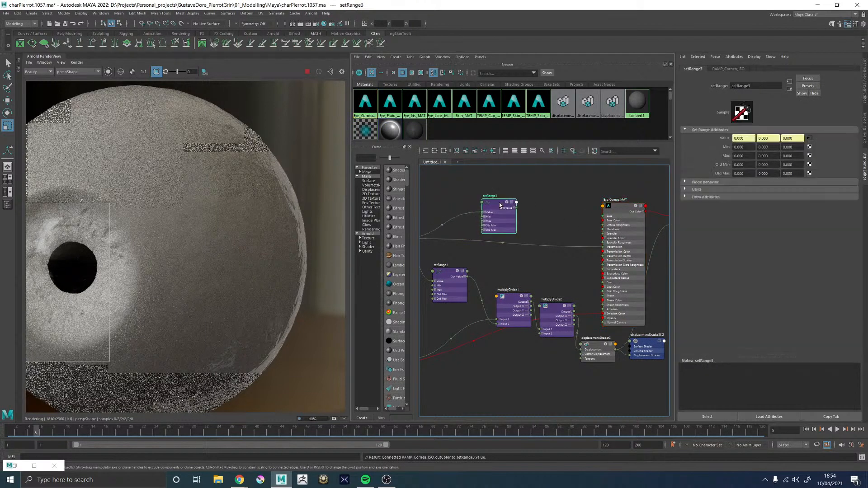
click(623, 206)
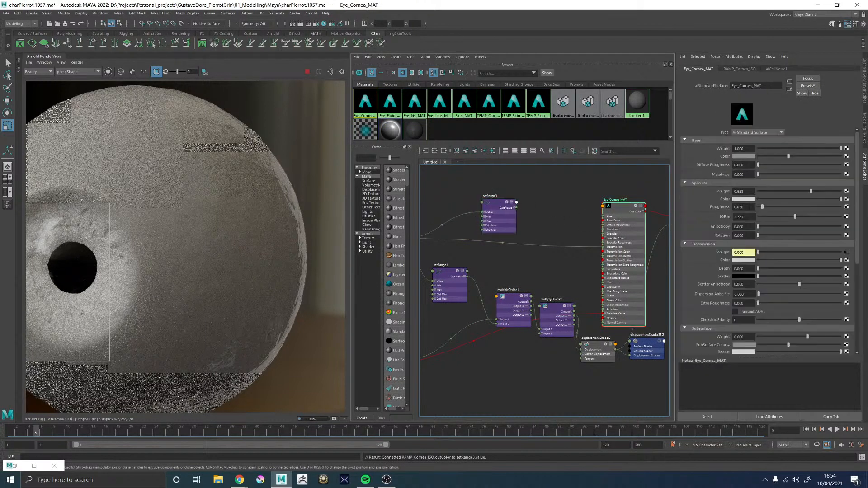
click(493, 205)
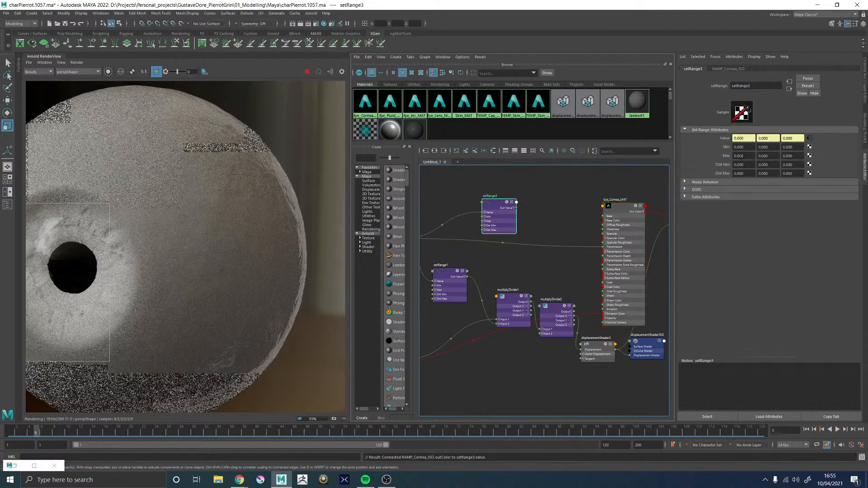
Set setRange3's first Max value to 0.05 and all three of its Old Max values to 1
double_click(739, 155)
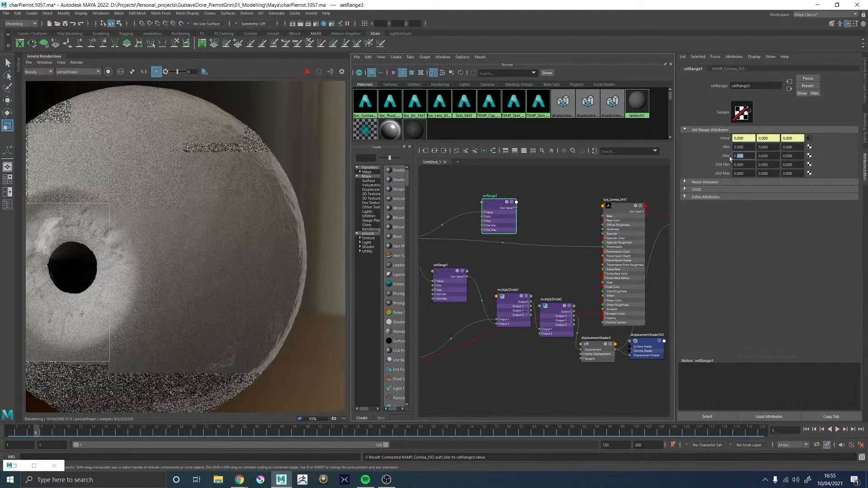
text(005)
key(Return)
double_click(737, 174)
text(1)
key(Tab)
text(1)
key(Tab)
text(1)
key(Return)
Copy setRange3's first Max value of 0.05 into its second and third Max channels
double_click(743, 155)
click(748, 154)
double_click(747, 155)
key(ctrl+c)
double_click(769, 155)
key(ctrl+v)
double_click(792, 156)
key(ctrl+v)
click(766, 155)
Set all three Min values of setRange3 to 0.2
drag(749, 147, 712, 147)
text(0.2)
key(Tab)
text(0.2)
key(Tab)
text(0.2)
key(Return)
Connect setRange3's Out Value X to the Specular Roughness of Eye_Cornea_MAT
scroll(562, 217, up, 3)
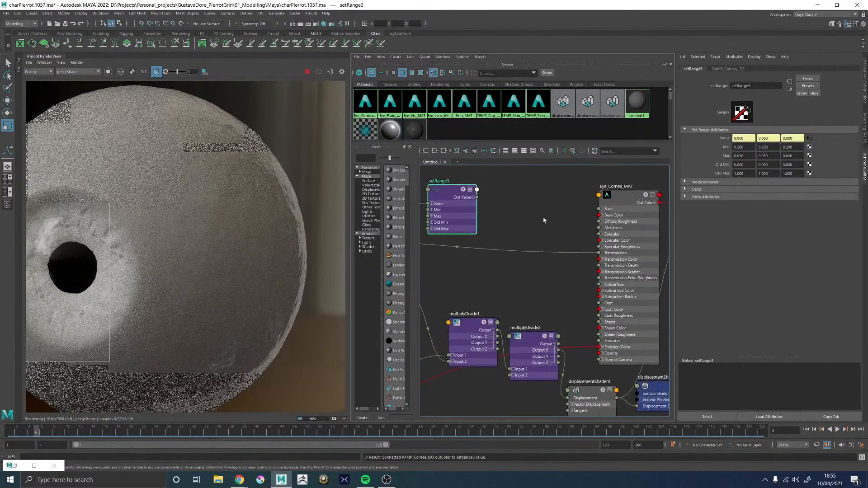
click(472, 198)
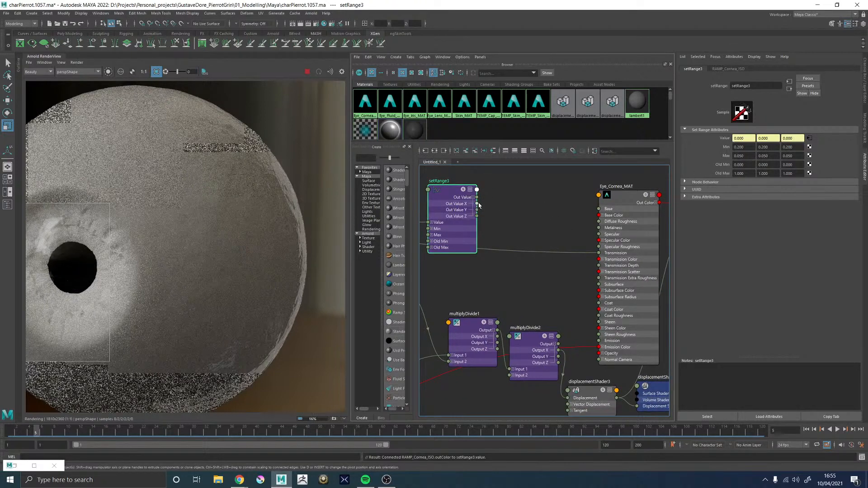
drag(476, 203, 582, 277)
drag(581, 277, 598, 246)
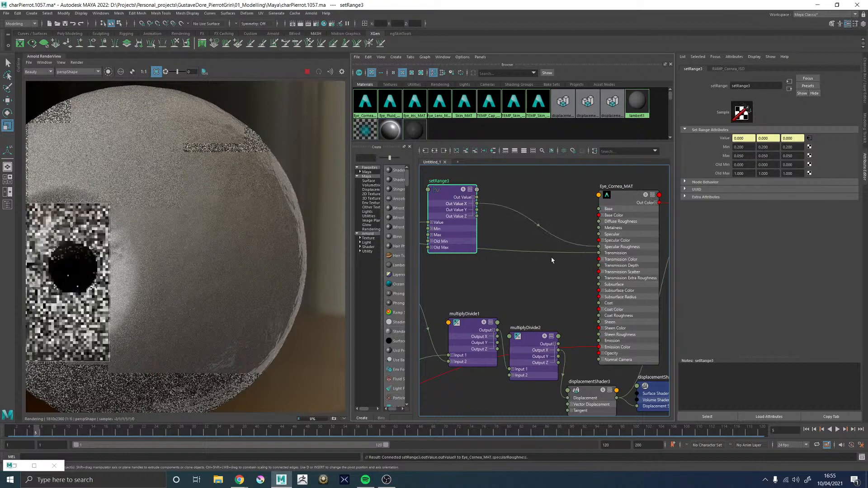
Turn off the render region and isolate the selected setRange3 node in the Arnold render to preview its output
scroll(125, 225, down, 1)
middle_drag(126, 223, 201, 216)
scroll(205, 217, up, 1)
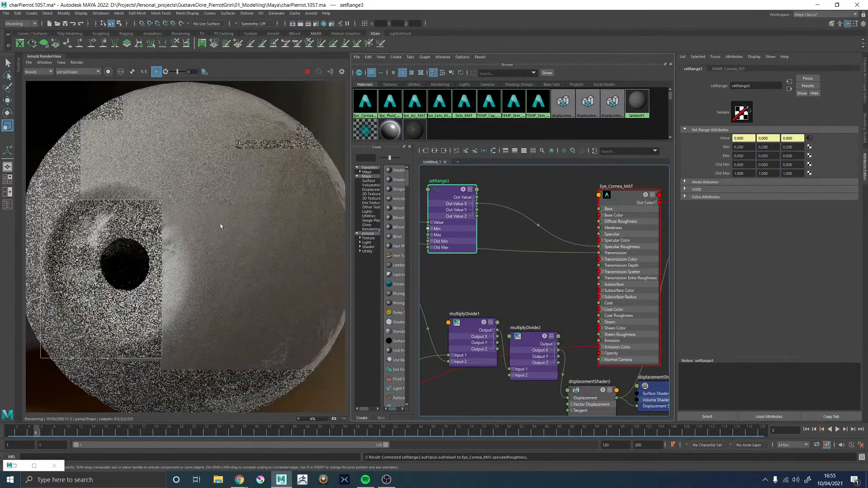
click(155, 71)
click(108, 72)
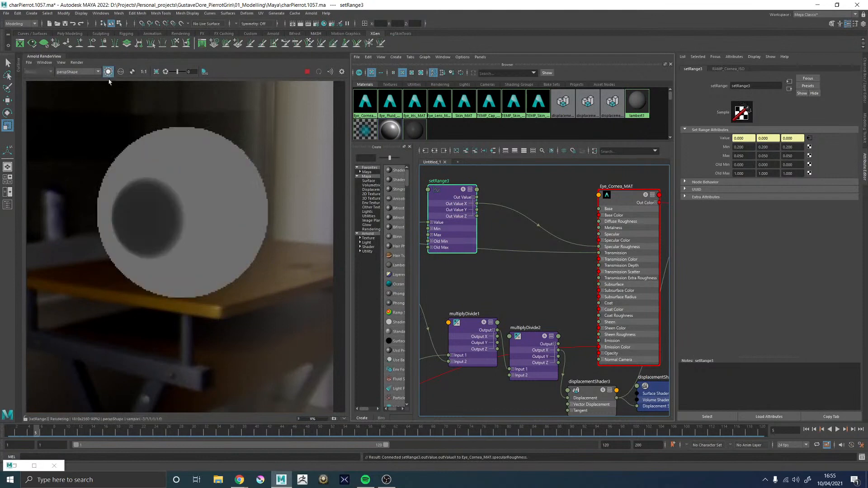
Preview setRange1 in the isolated render and set its second and third Max values to 0.2
alt+middle_drag(505, 178, 564, 189)
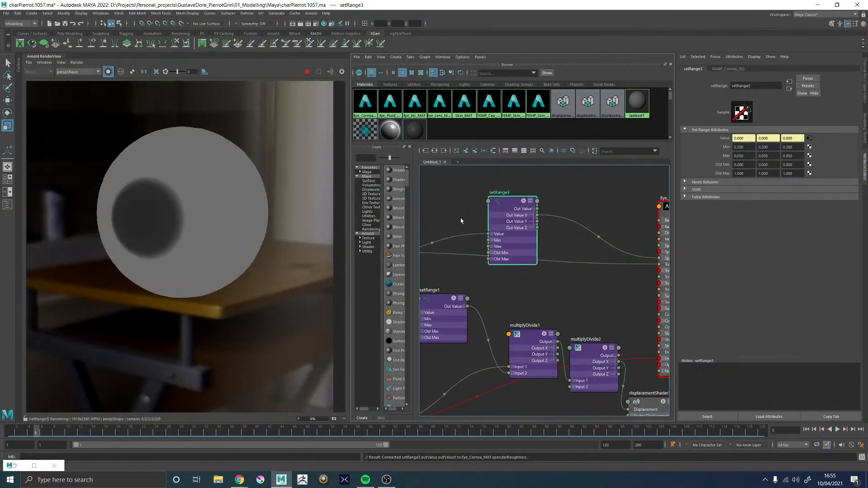
alt+middle_drag(517, 238, 589, 215)
click(506, 280)
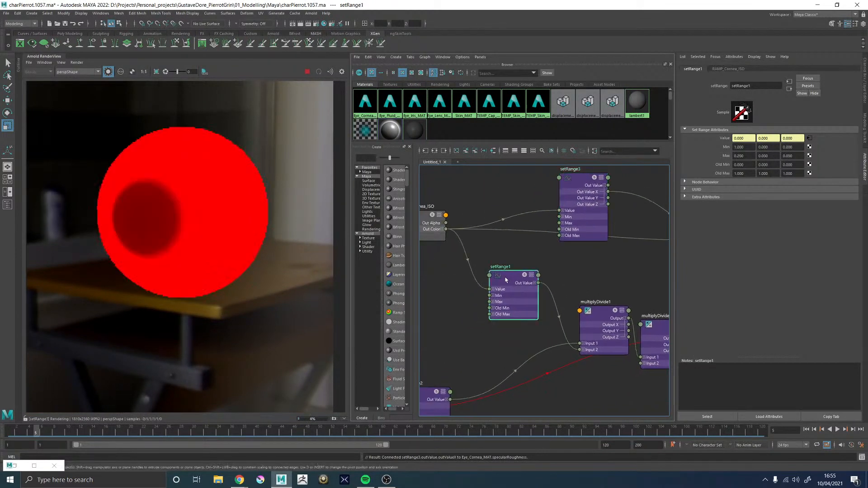
alt+middle_drag(506, 258, 521, 257)
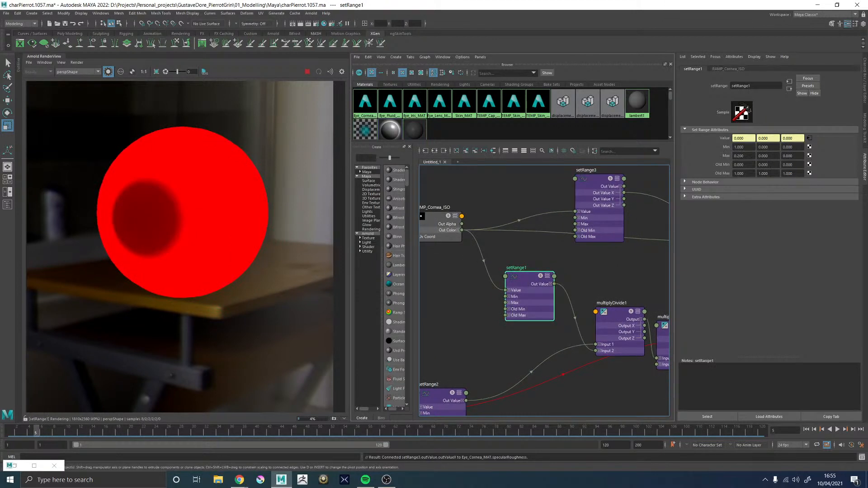
click(738, 156)
key(Tab)
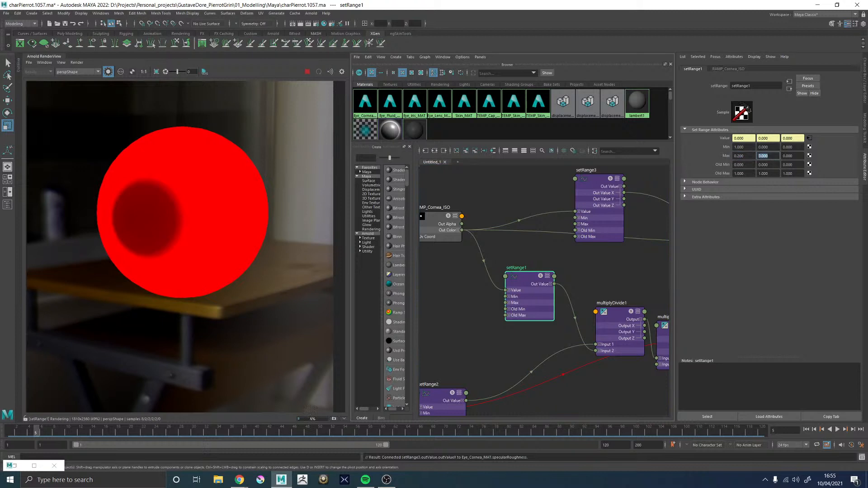
text(0.200)
key(Tab)
text(0.200)
Set the second and third Min values of setRange1 to 1
drag(759, 146, 788, 152)
text(1)
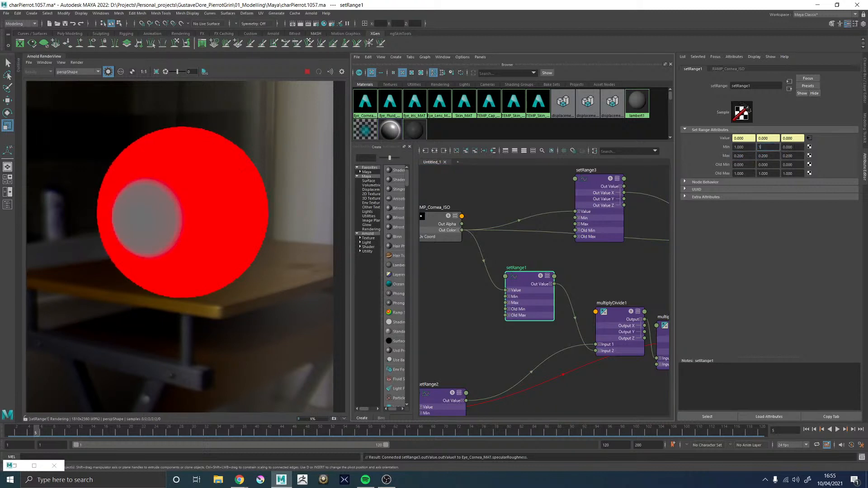
key(Tab)
text(1)
key(Return)
Turn off Color Management for the RAMP_Cornea_ISO color picker and brighten the ramp's light color stop toward full white
click(437, 222)
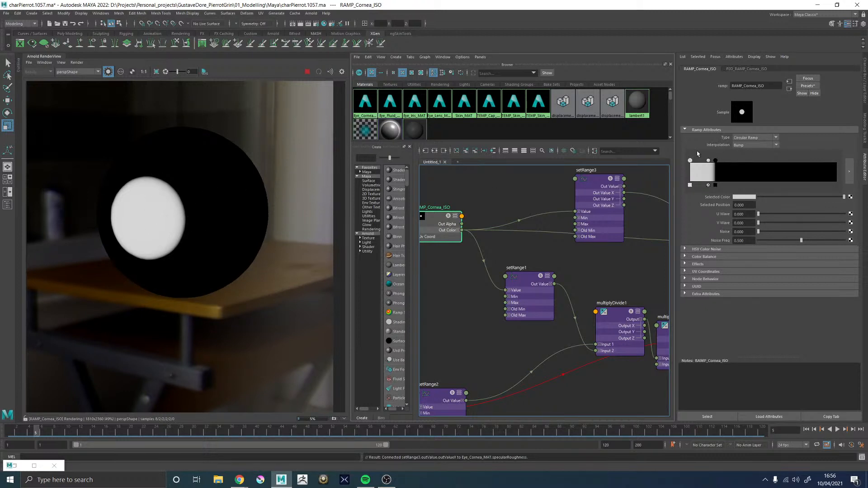
click(744, 197)
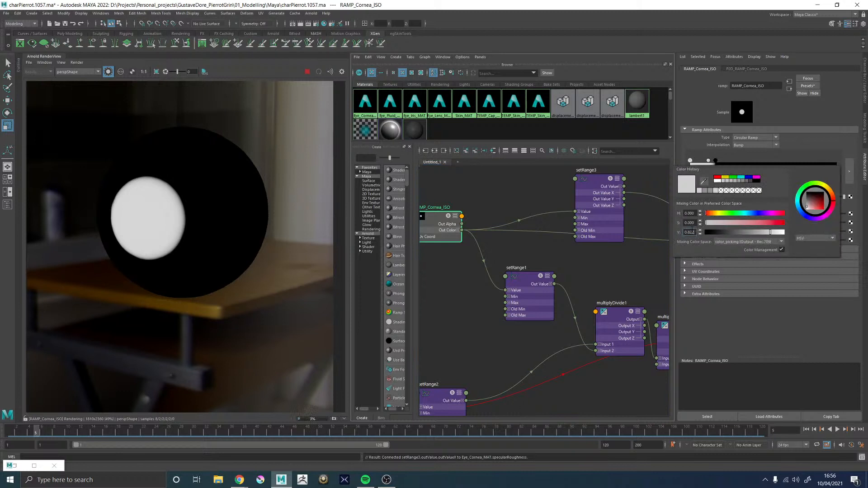
click(781, 249)
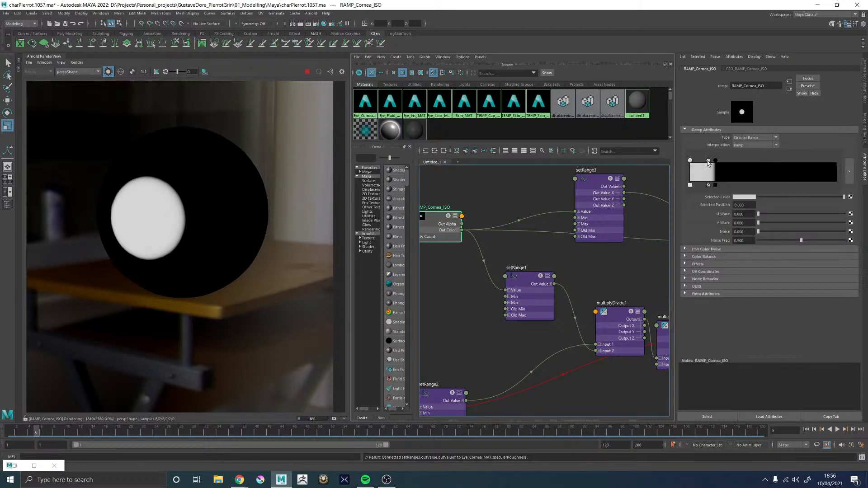
click(743, 197)
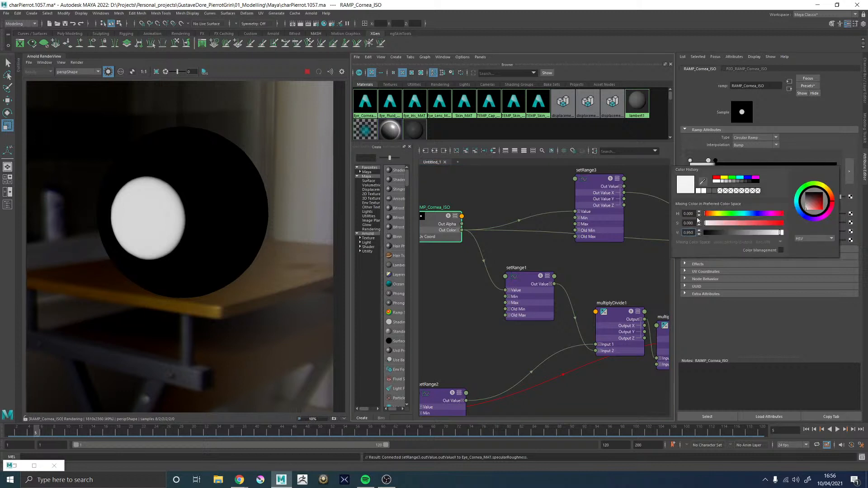
drag(779, 232, 784, 233)
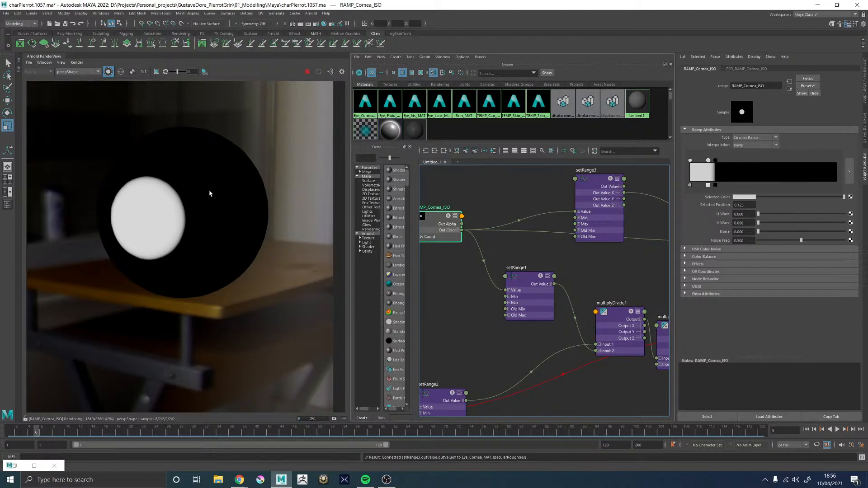
Examine the isolated outputs of setRange3 and setRange1 in the render and the nodes fed by setRange1
drag(623, 183, 614, 178)
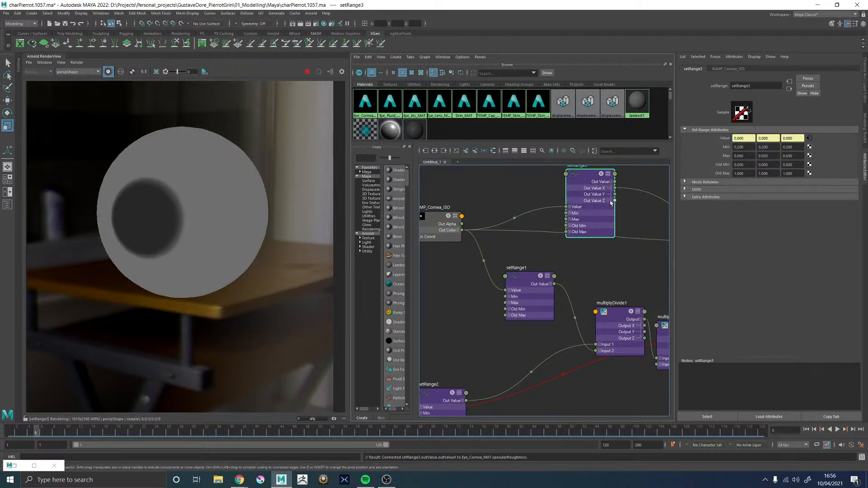
scroll(641, 214, down, 2)
alt+middle_drag(641, 214, 558, 220)
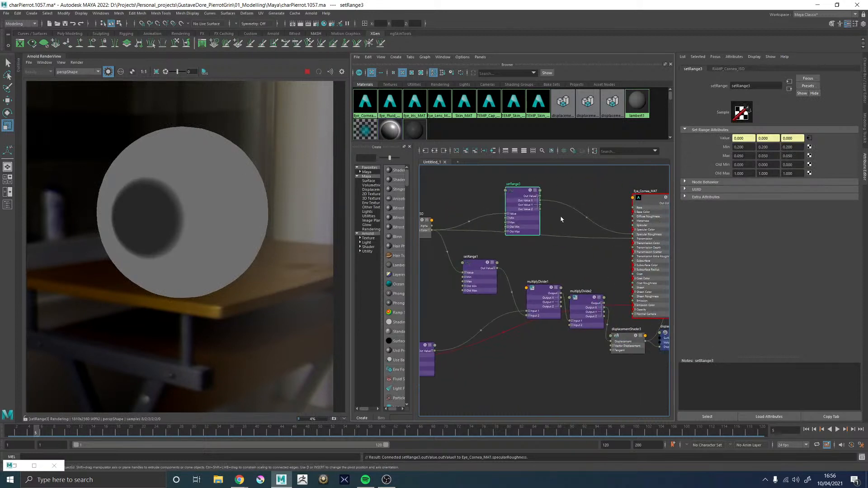
click(480, 263)
alt+middle_drag(548, 258, 587, 189)
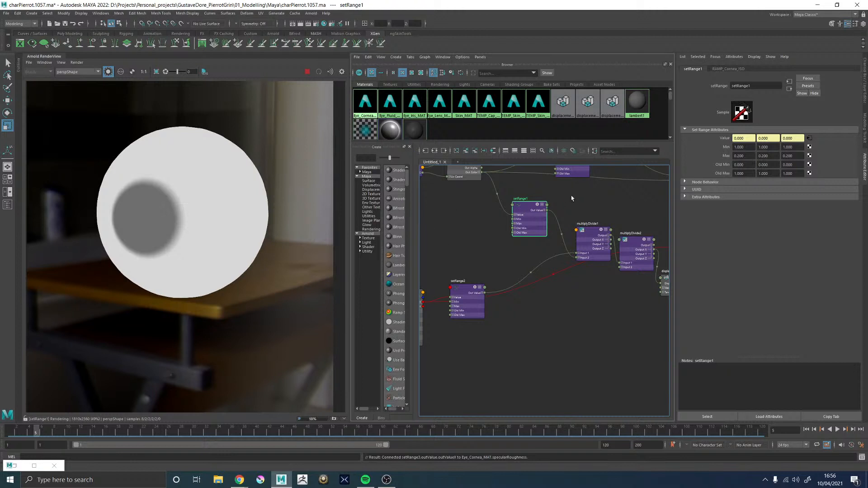
middle_drag(571, 198, 571, 214)
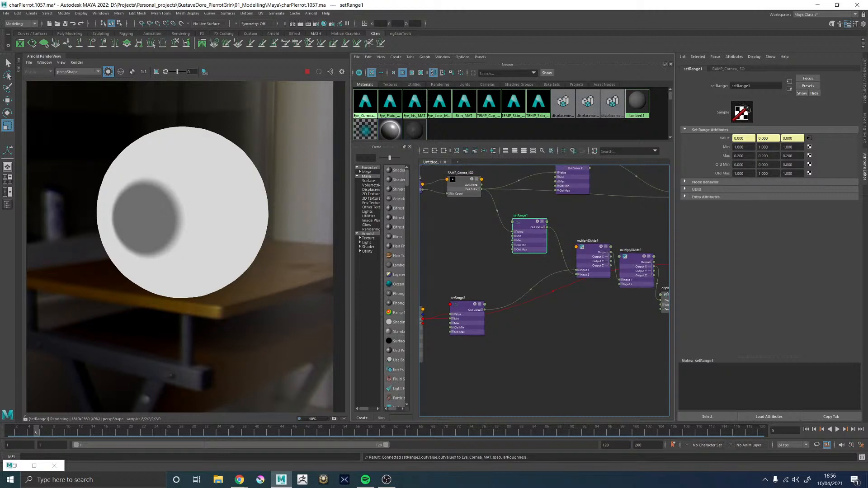
Switch to Chrome and browse the Google image results for "eye macro" for close-up eye references
key(alt+Tab)
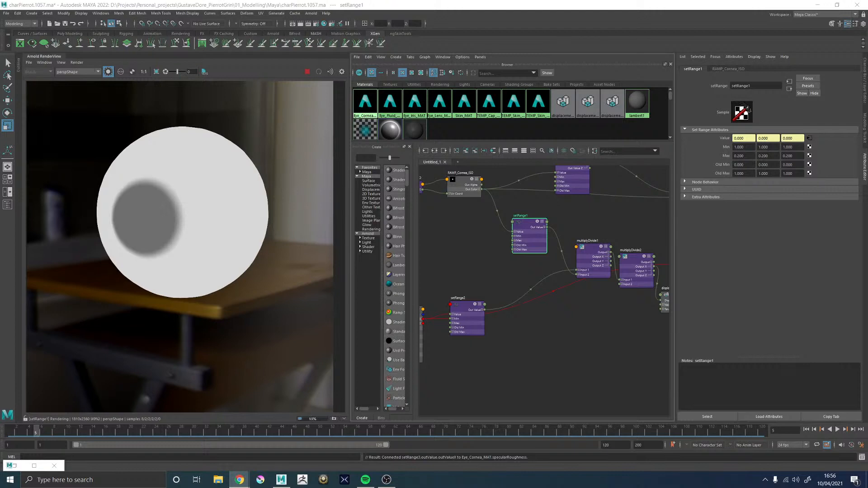
drag(867, 222, 732, 199)
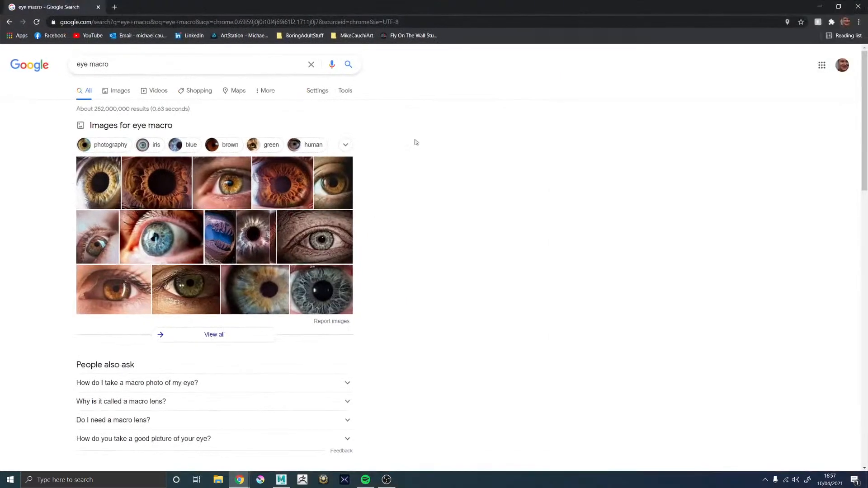
click(117, 91)
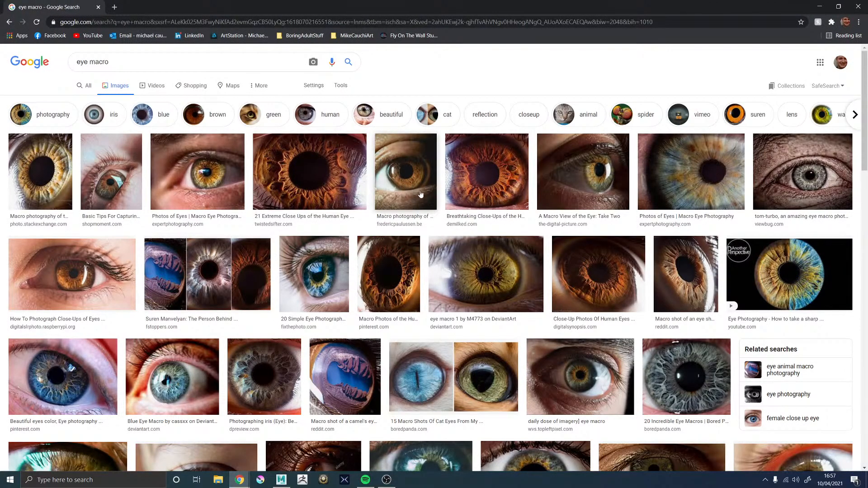
click(480, 193)
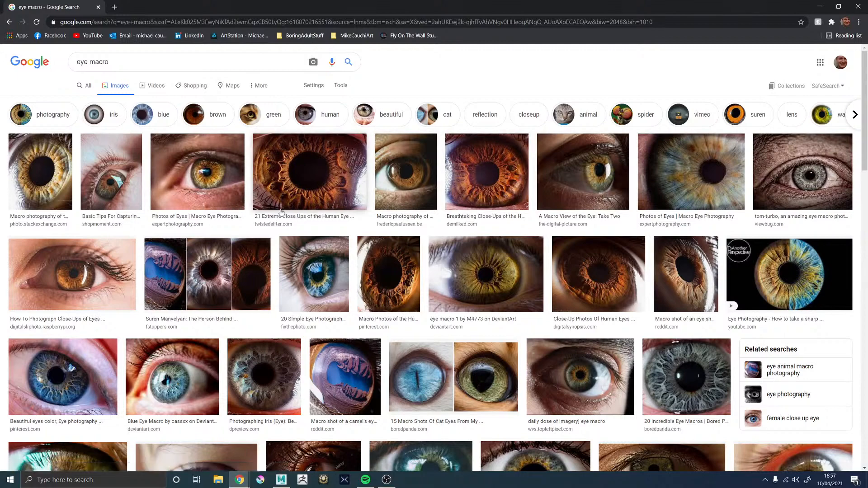
click(412, 294)
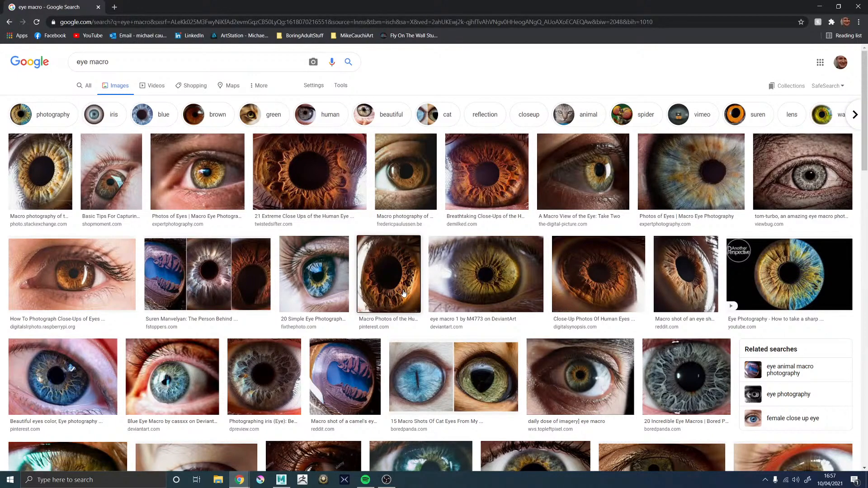
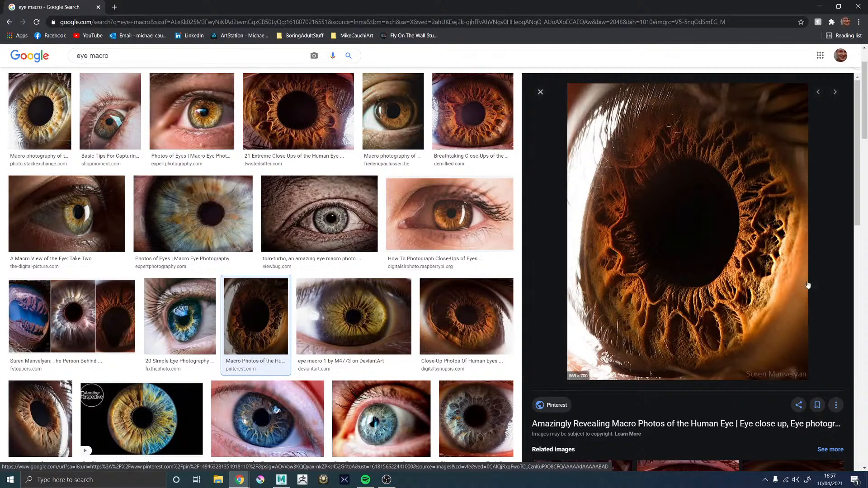
Compare several more close-up iris photos from the "eye macro" results, opening yellow, blue and brown eye examples in the preview
scroll(336, 263, down, 1)
scroll(336, 264, down, 3)
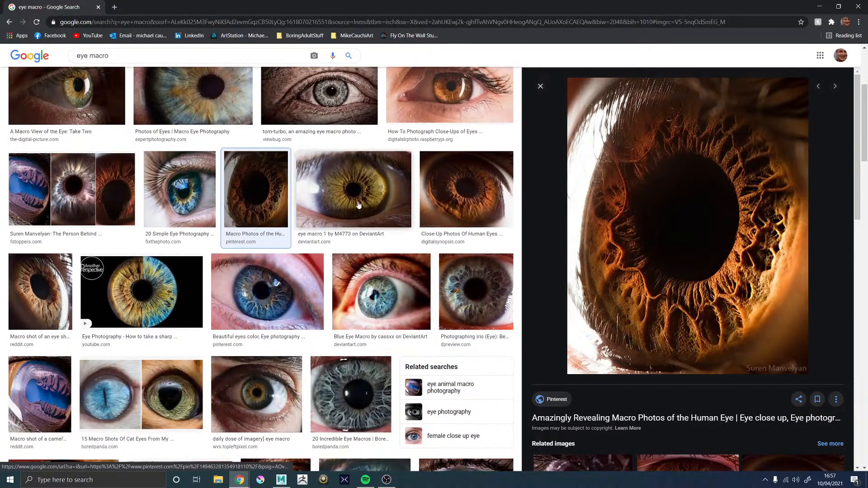
click(357, 205)
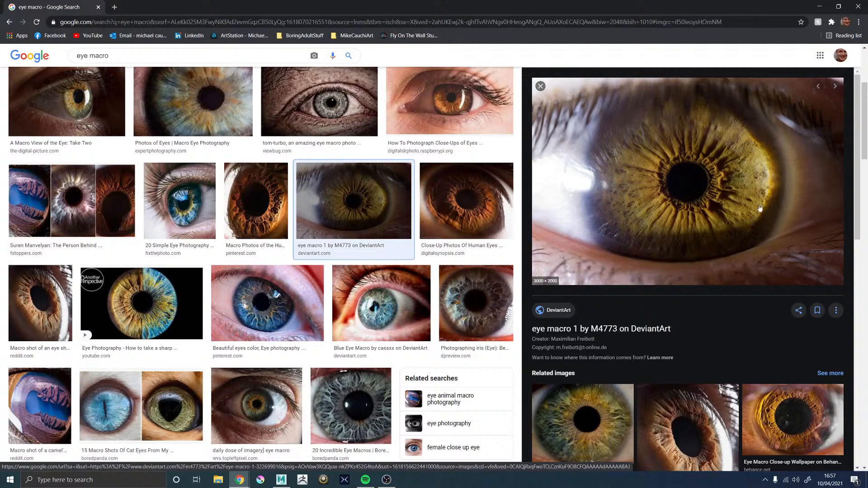
scroll(229, 291, down, 2)
scroll(228, 291, down, 2)
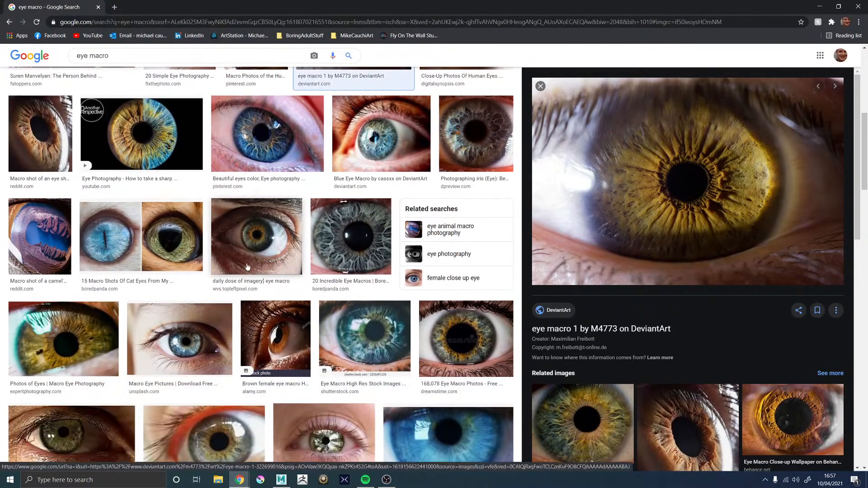
scroll(229, 303, down, 1)
click(229, 305)
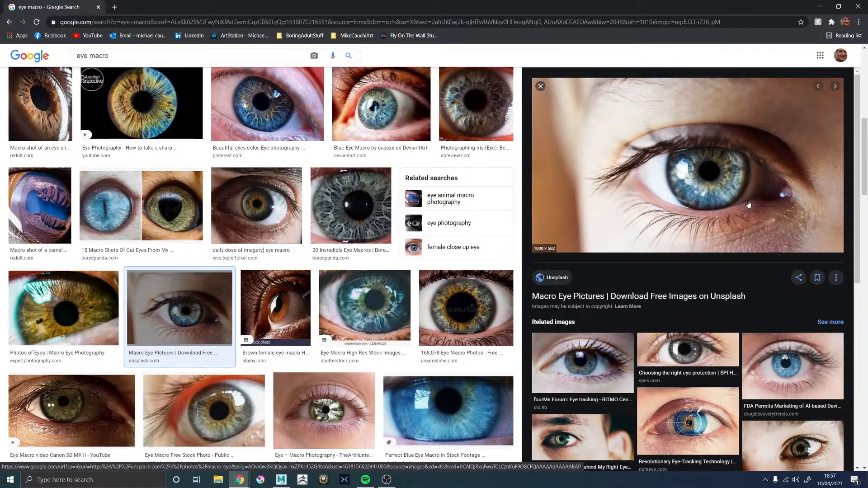
scroll(216, 231, down, 5)
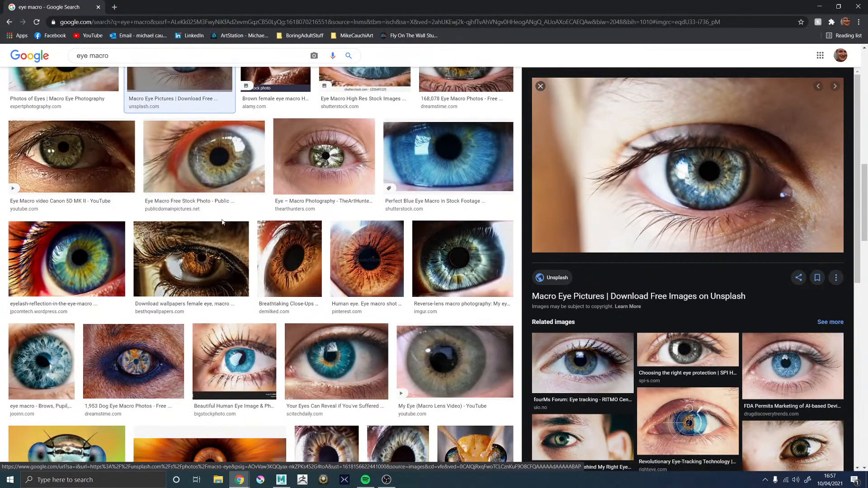
click(283, 254)
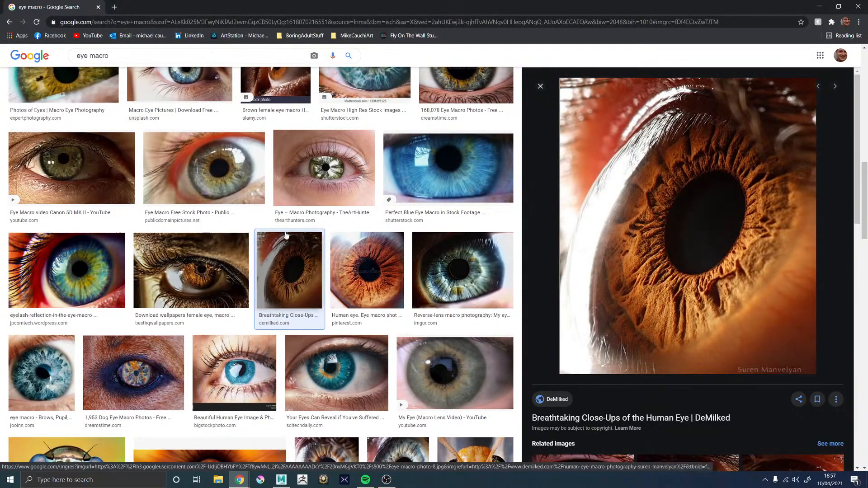
scroll(287, 226, down, 3)
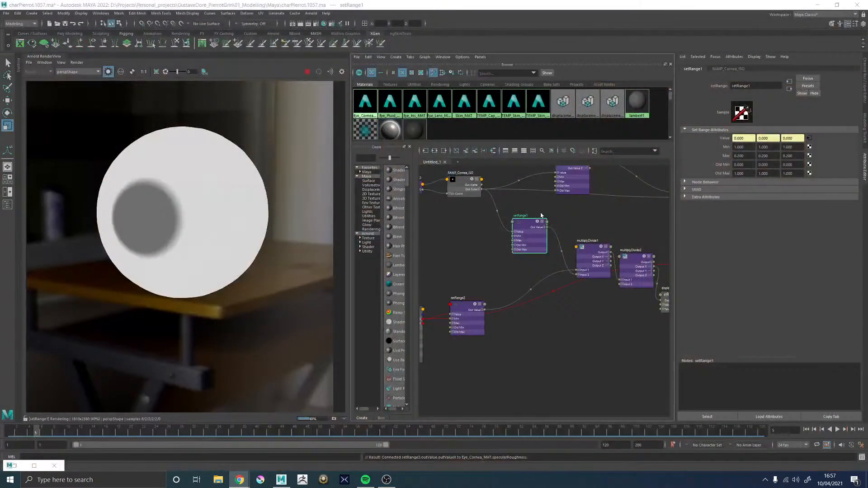
Return to Maya, turn off the isolated node preview to show the full eye shading, and stop the render
click(541, 216)
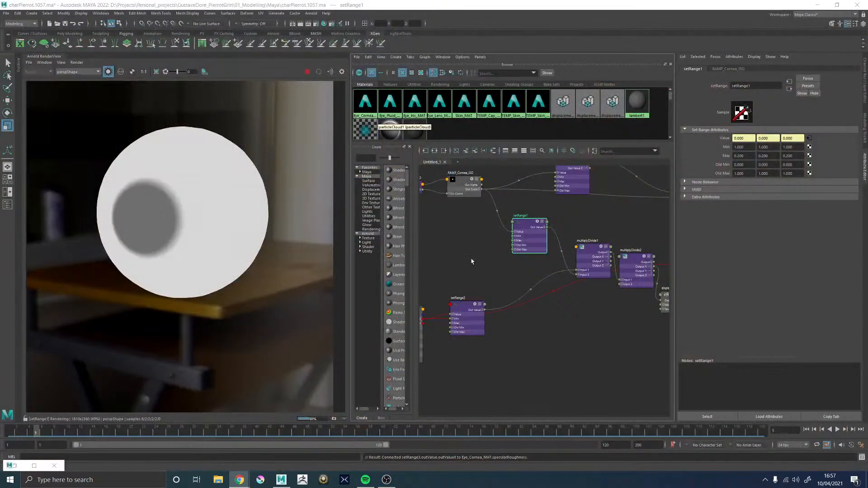
click(108, 72)
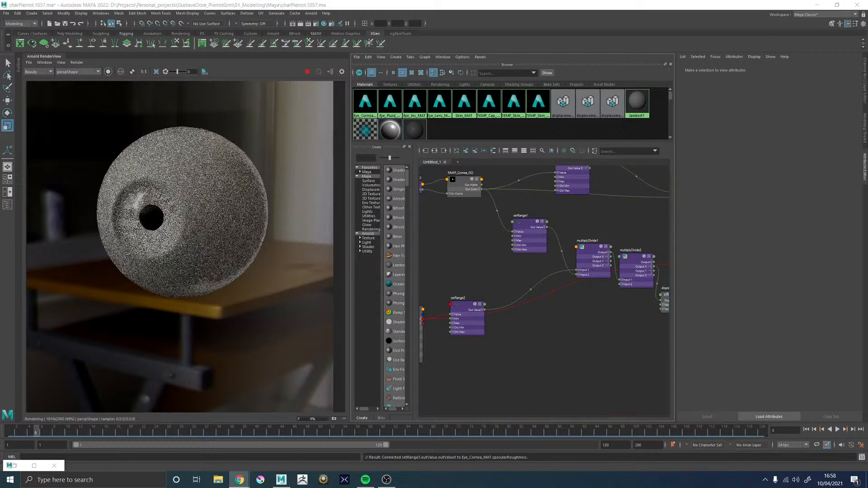
scroll(156, 184, up, 2)
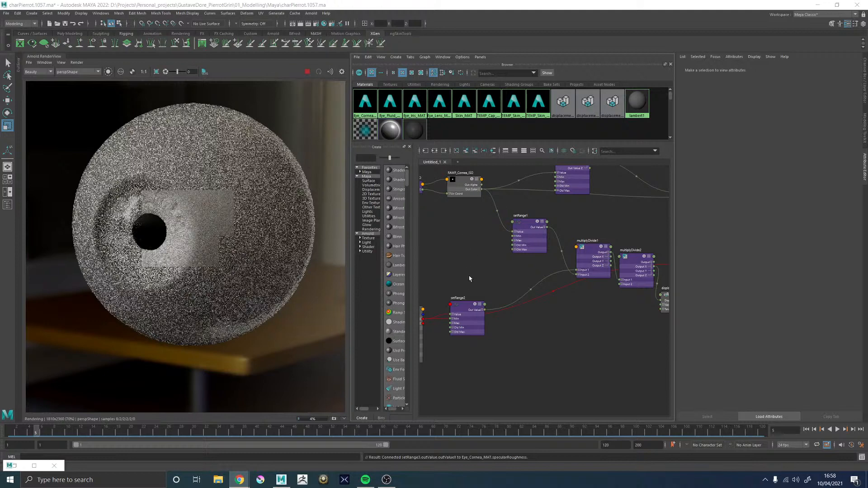
click(308, 71)
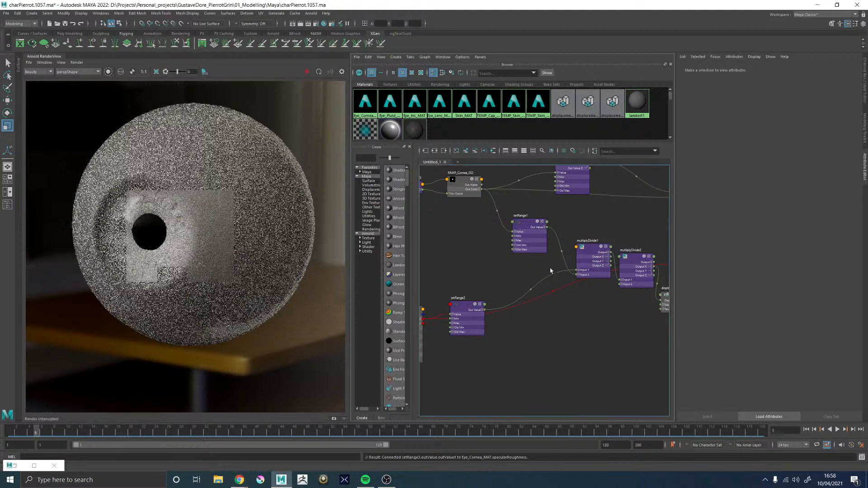
Rename the setRange node driving specular roughness as Range_Cornea_RGH and the one feeding the displacement multiply as Range_DISP_Noise
alt+middle_drag(520, 257, 513, 329)
alt+middle_drag(602, 207, 553, 209)
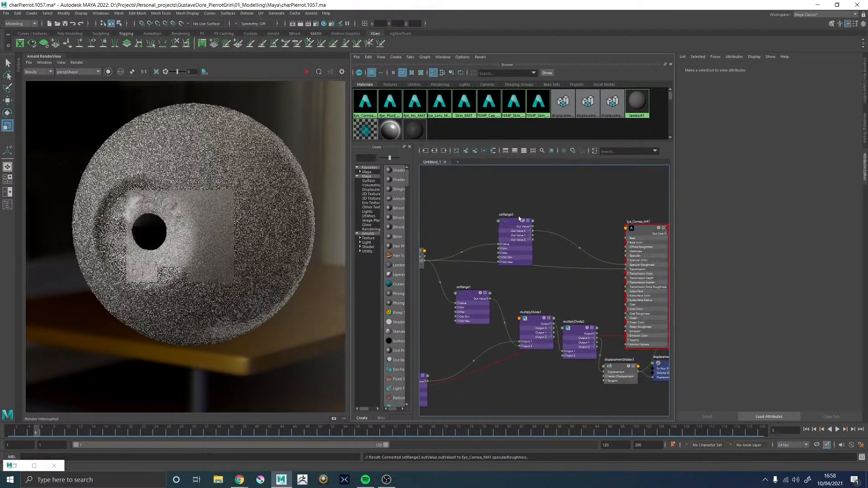
double_click(507, 214)
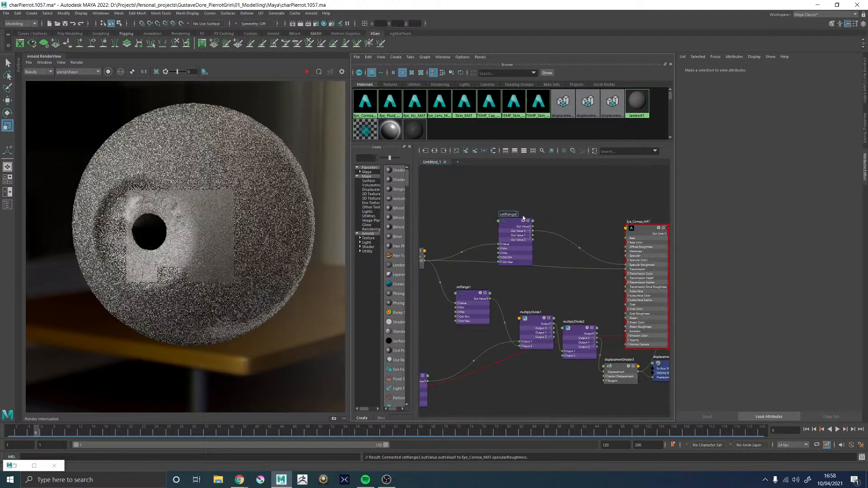
text(_S)
key(BackSpace)
text(Cornea_RGH)
key(Return)
double_click(469, 288)
text(Ra)
text(nge_No)
double_click(502, 215)
Rename multiplyDivide1 as Mult_Disp_ISO and multiplyDivide2 as Mult_Disp_Strength
alt+middle_drag(523, 310, 565, 256)
double_click(573, 267)
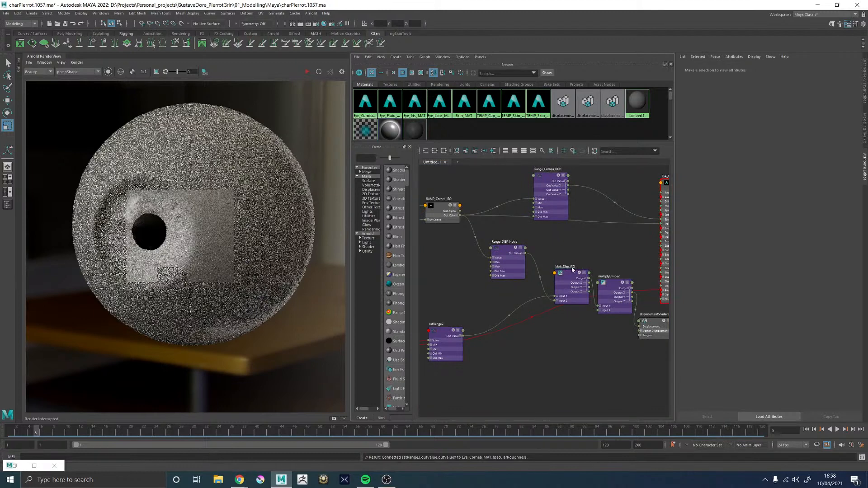
alt+middle_drag(596, 279, 561, 275)
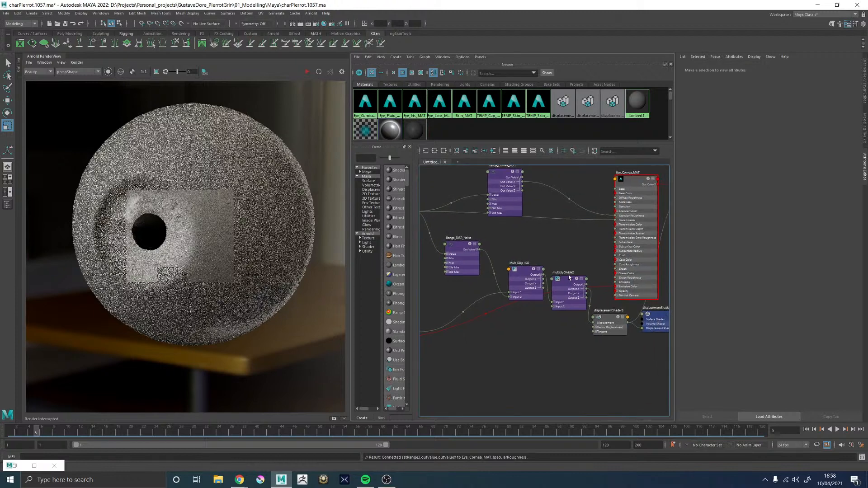
double_click(568, 272)
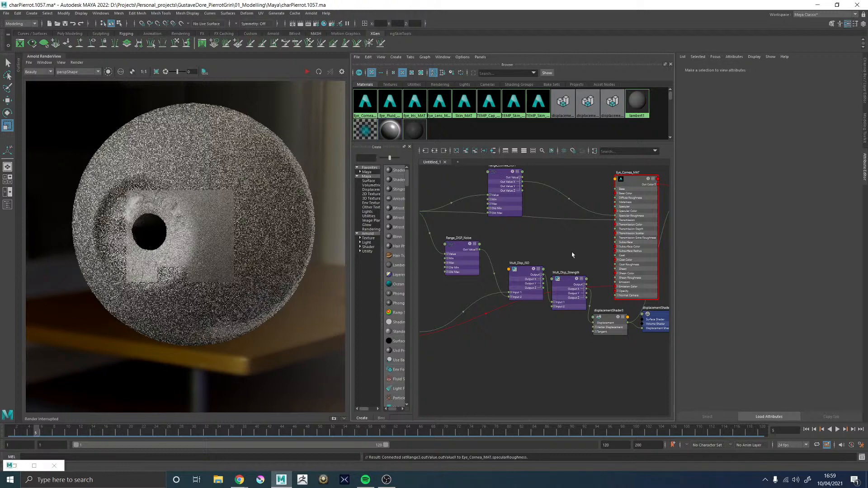
Delete the extra shading group attached to displacementShader3 and restart the render to inspect the eye surface
alt+middle_drag(573, 256, 525, 250)
alt+middle_drag(571, 288, 547, 364)
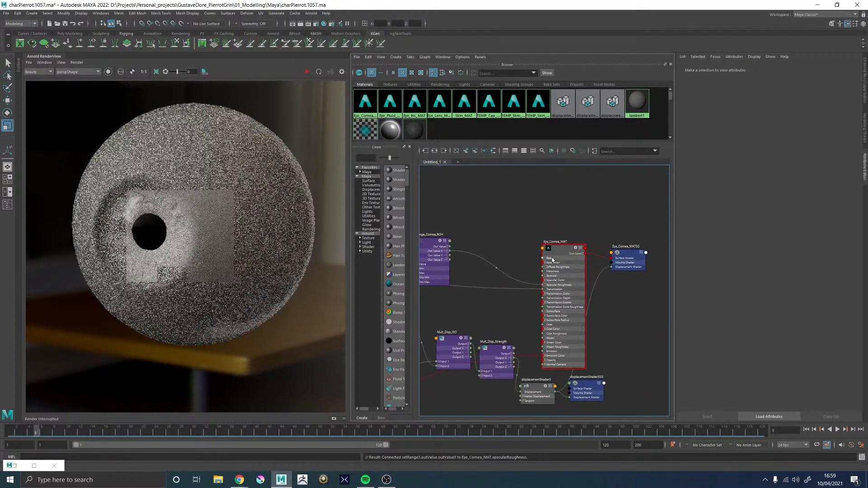
click(589, 382)
key(Delete)
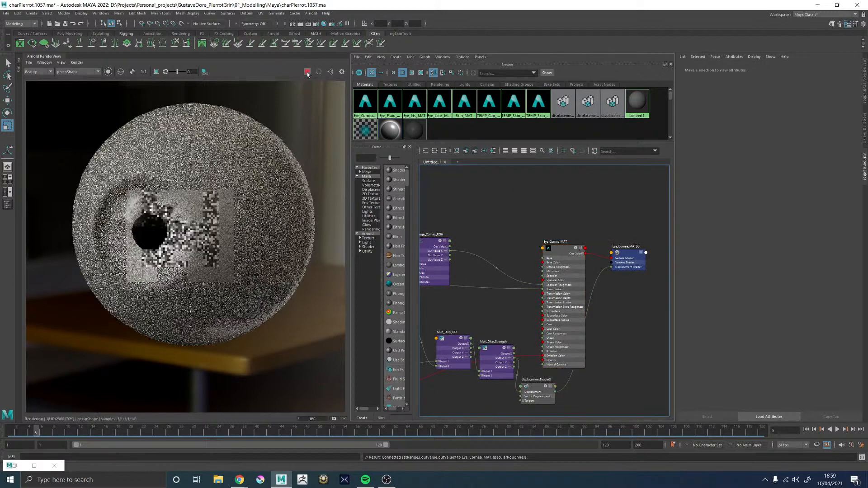
alt+middle_drag(491, 258, 569, 217)
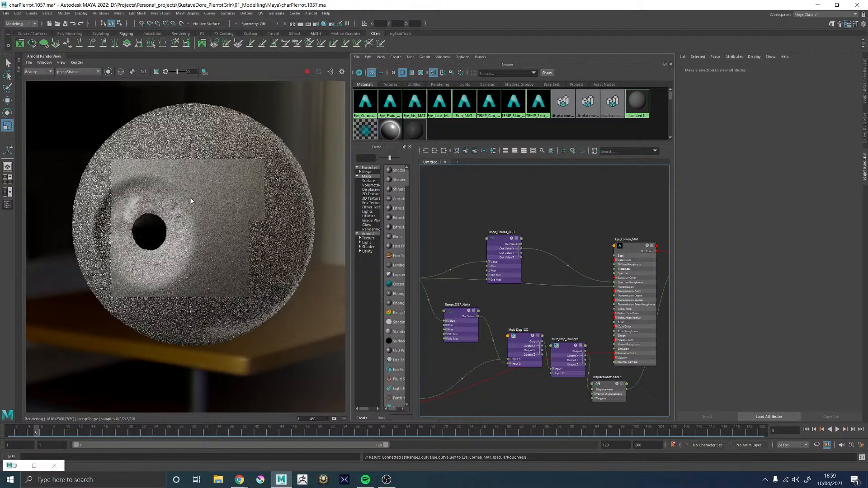
scroll(241, 185, up, 2)
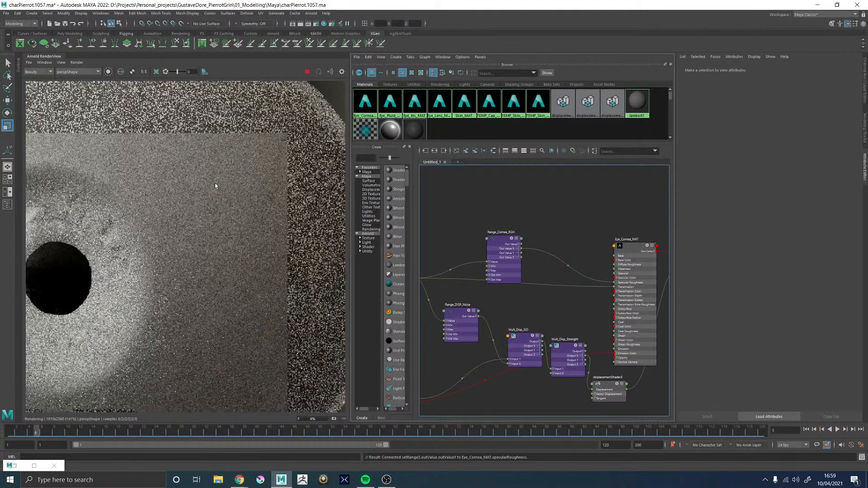
scroll(215, 186, down, 2)
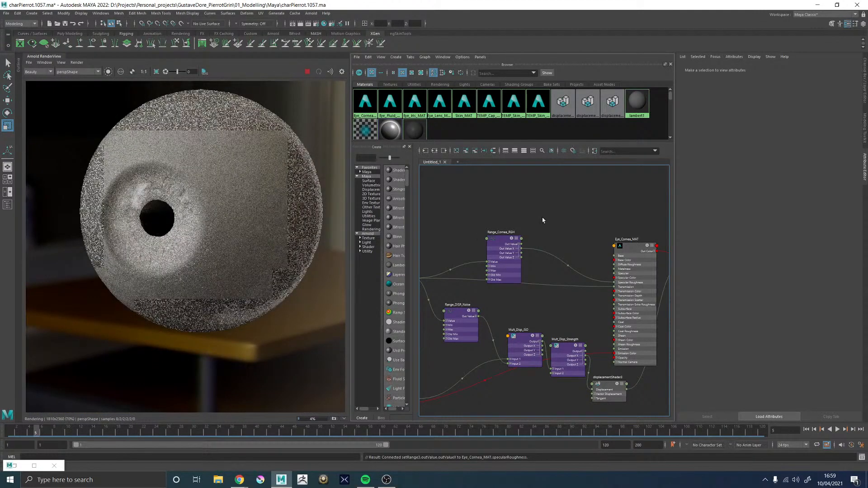
Add a new setRange node above Range_Cornea_RGH and connect the Out Color of RAMP_Cornea_ISO to its Value
alt+middle_drag(498, 217, 553, 216)
key(Tab)
text(set)
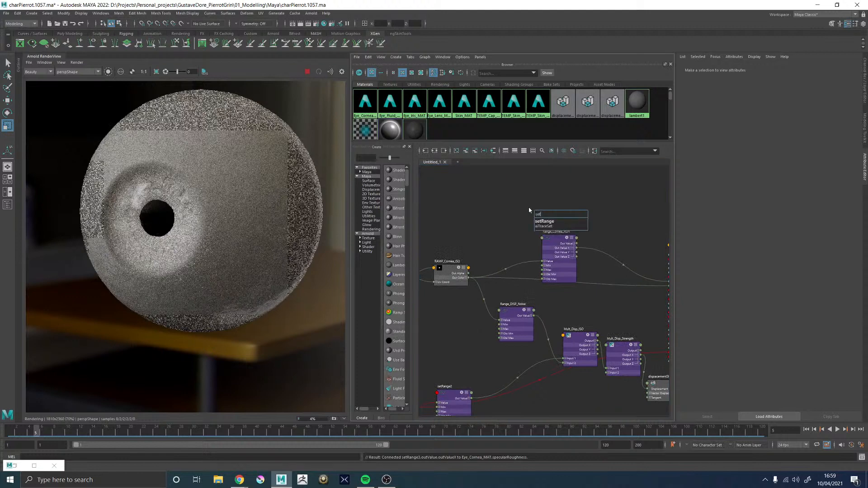
text(ran)
key(Down)
key(Return)
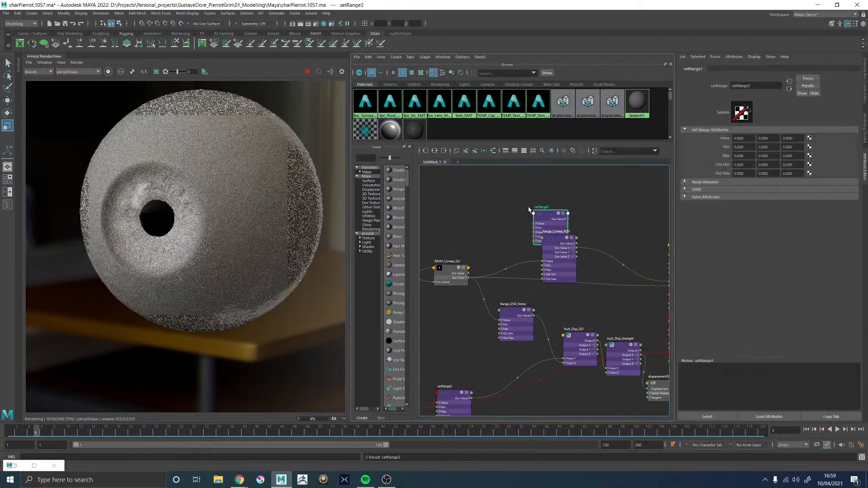
drag(550, 216, 550, 202)
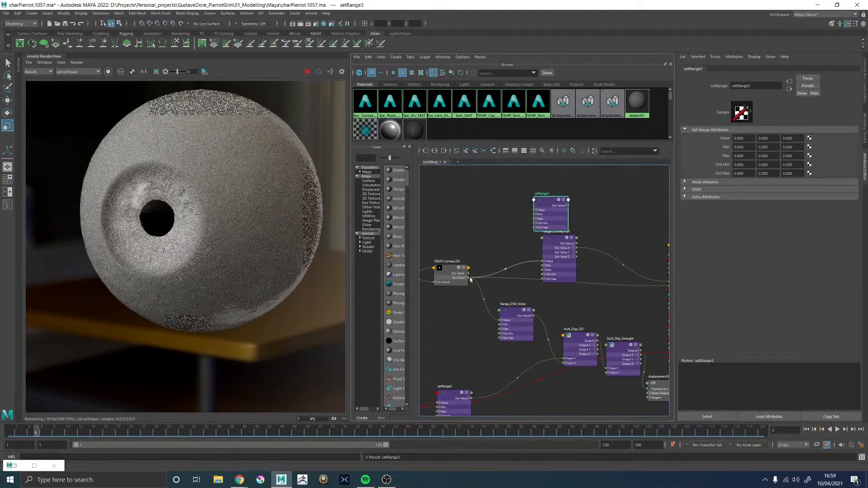
drag(480, 272, 537, 210)
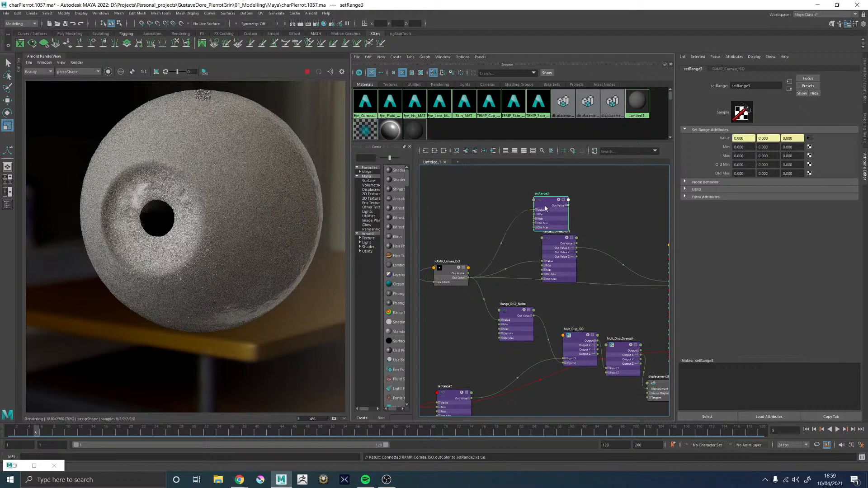
Set all three Old Max and all three Min values of the new setRange node to 1
drag(744, 173, 713, 175)
text(1)
key(Tab)
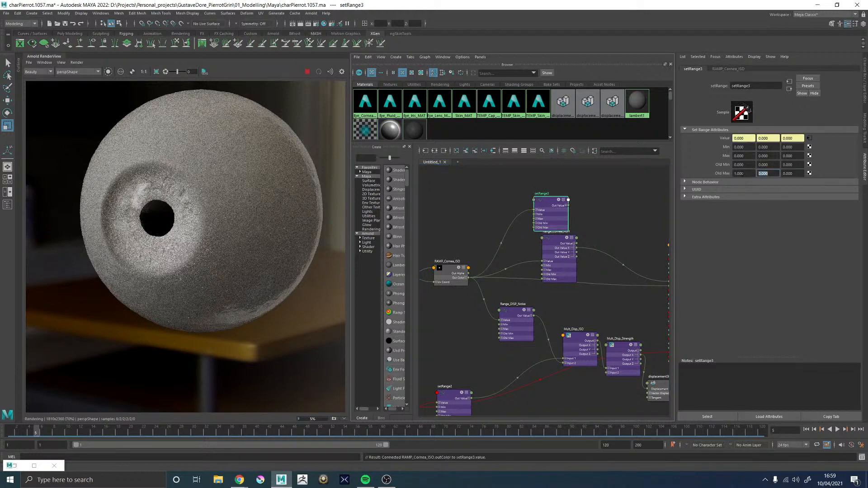
text(1)
drag(749, 147, 710, 148)
text(1)
key(Tab)
text(1)
key(Tab)
text(1)
key(Return)
Connect the new setRange3 node's output to the Coat Color of Eye_Cornea_MAT
alt+middle_drag(585, 194, 490, 185)
click(593, 240)
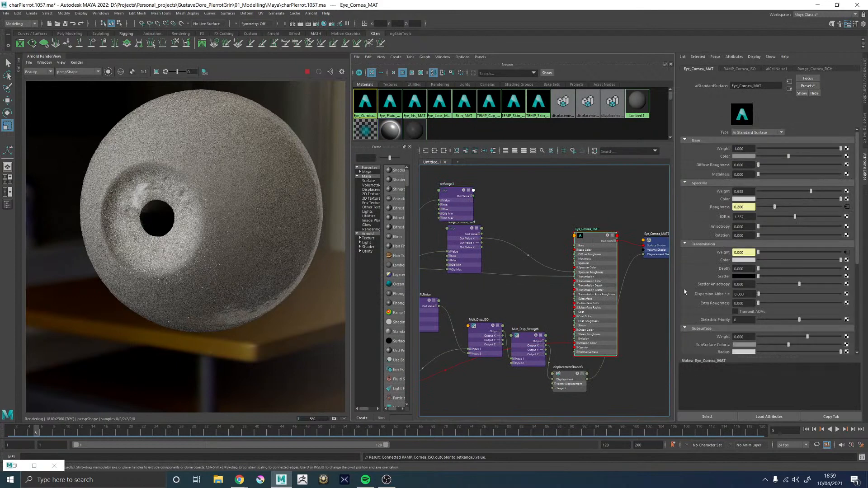
scroll(704, 301, down, 2)
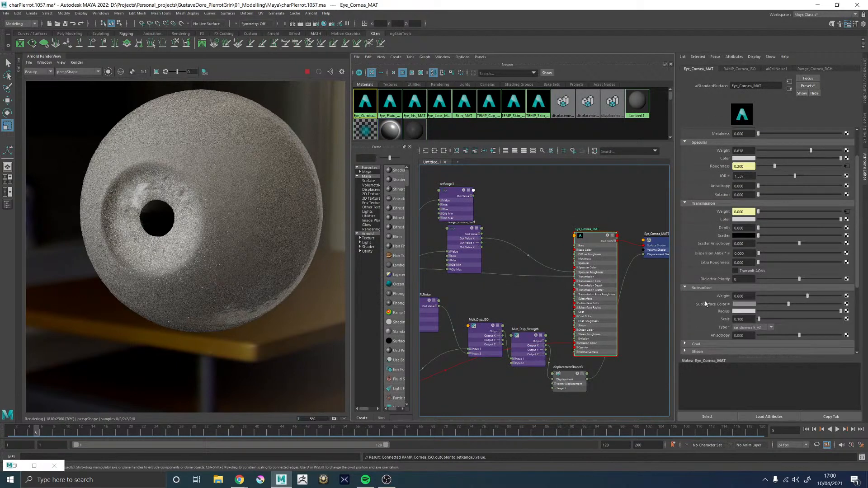
click(695, 324)
scroll(696, 317, down, 1)
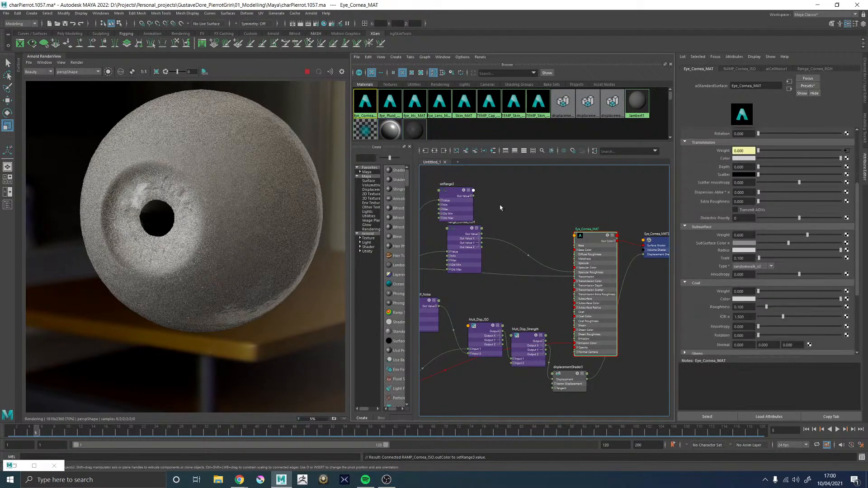
drag(455, 192, 462, 182)
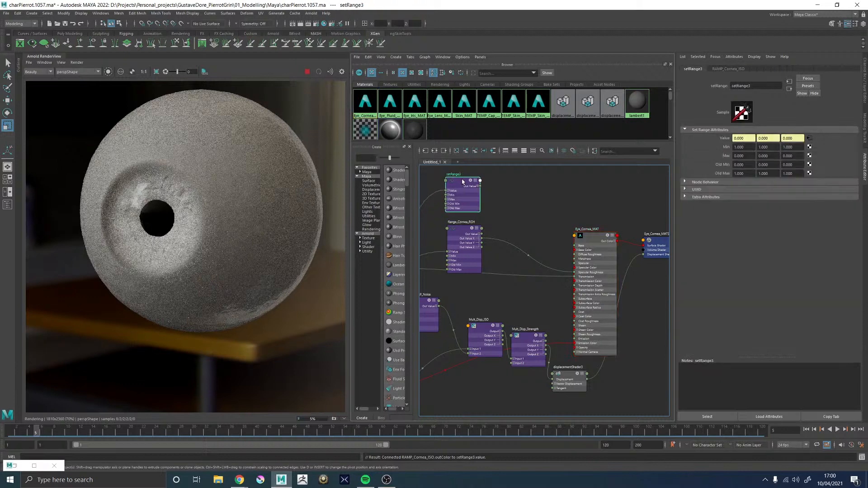
click(586, 235)
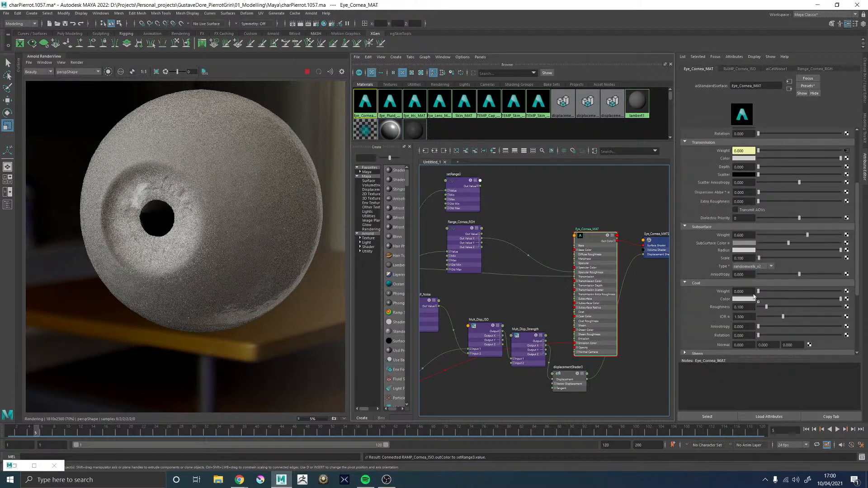
middle_drag(727, 300, 726, 300)
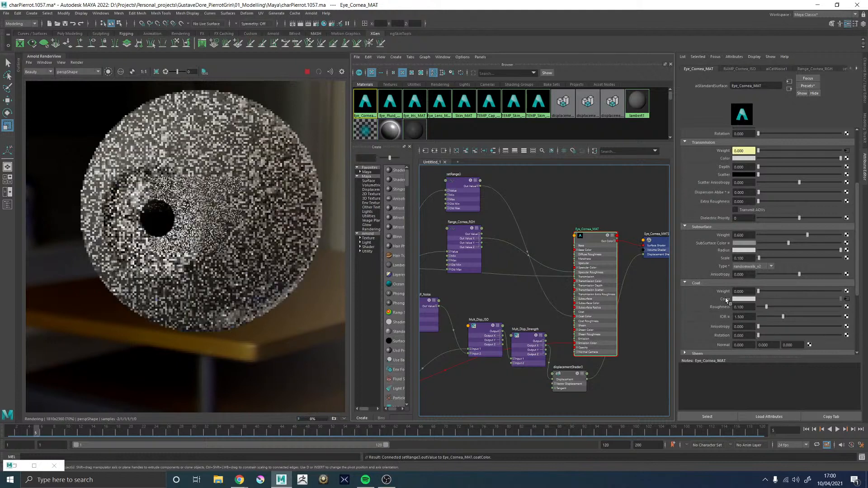
Set all three Max values of setRange3 to 0.1
alt+middle_drag(516, 198, 532, 197)
click(471, 180)
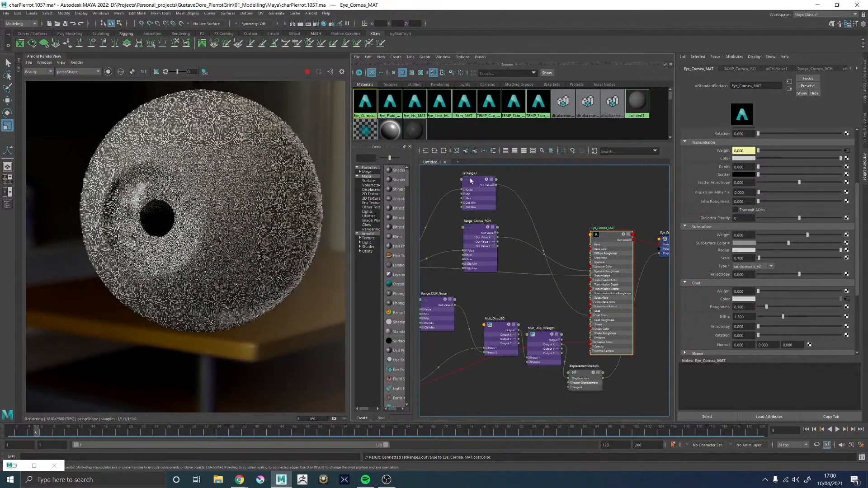
click(741, 156)
text(.)
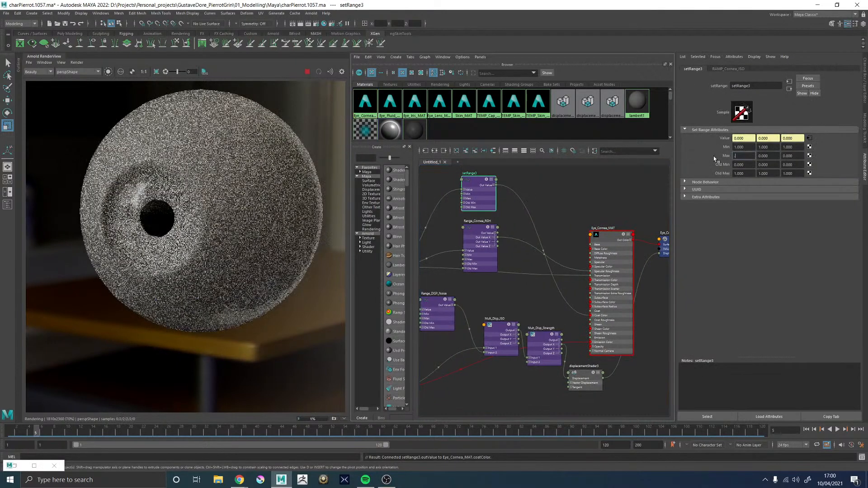
text(1)
key(Tab)
text(.1)
key(Tab)
text(.1)
key(Return)
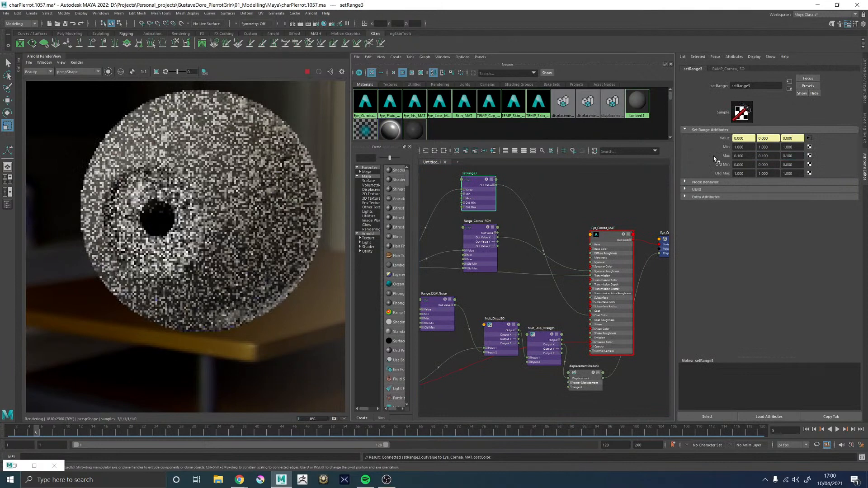
Set the coat weight of Eye_Cornea_MAT to 1
click(606, 236)
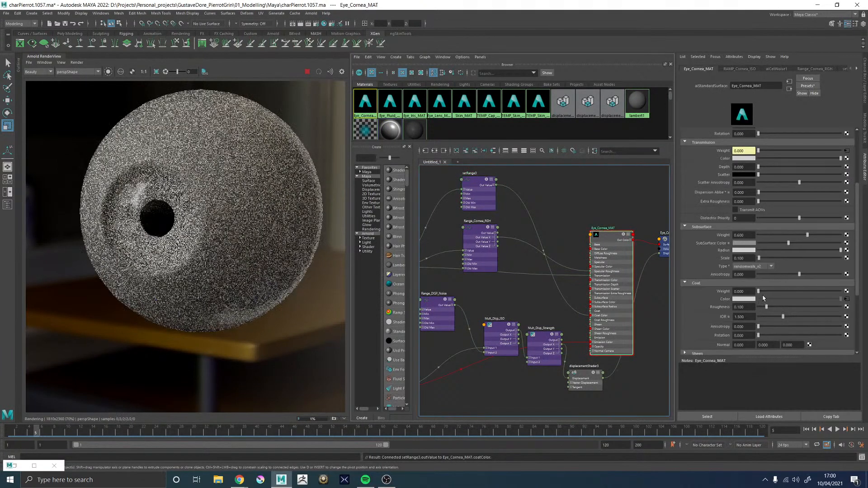
click(743, 291)
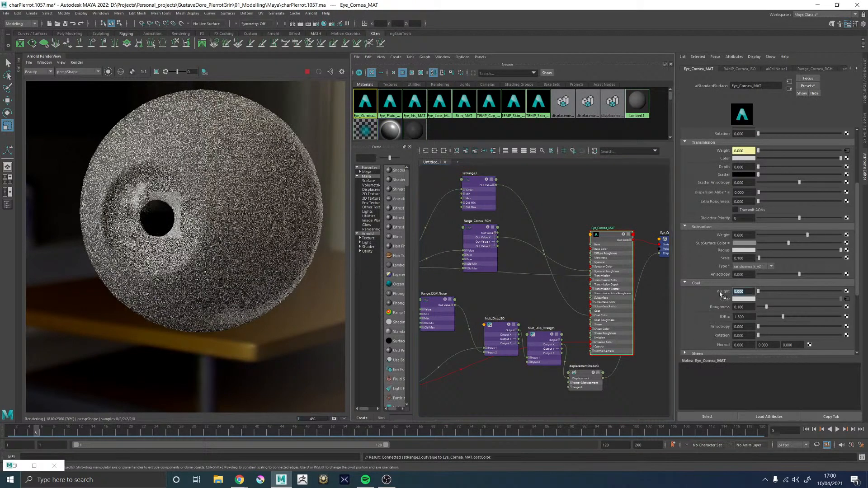
text(0.)
text(1)
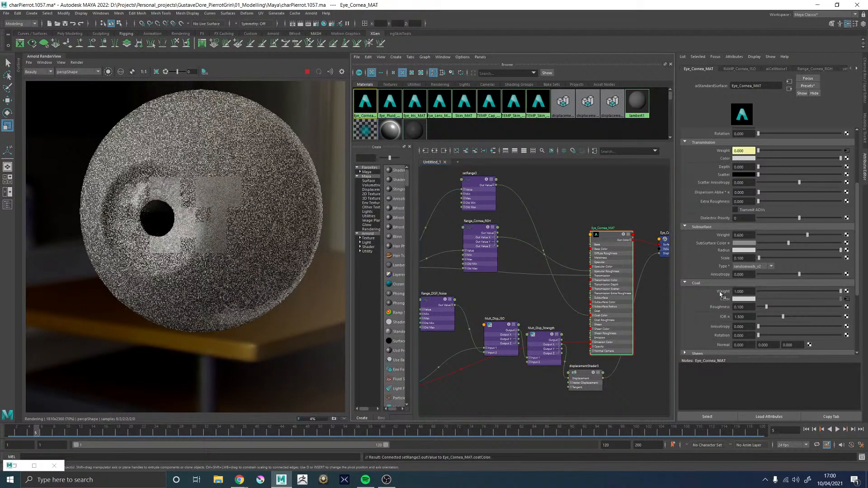
key(Return)
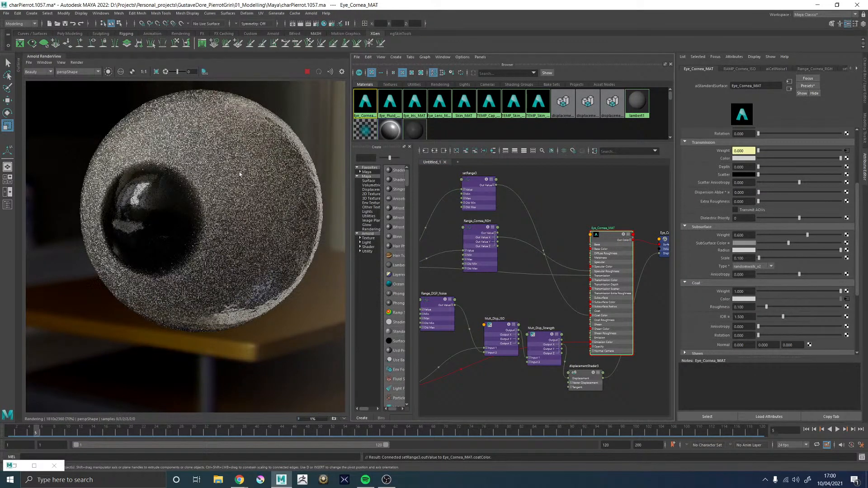
Examine the Geometry, Advanced, Thin Film and Emission settings of Eye_Cornea_MAT
scroll(687, 303, down, 3)
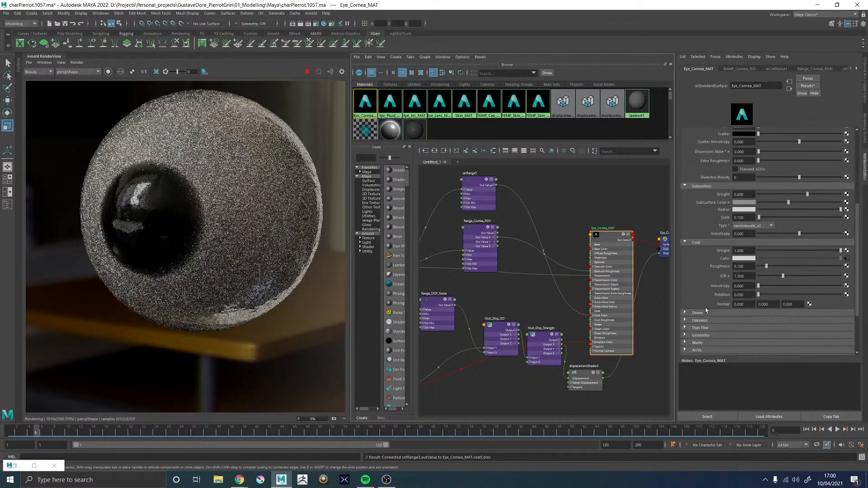
click(700, 336)
scroll(709, 304, down, 3)
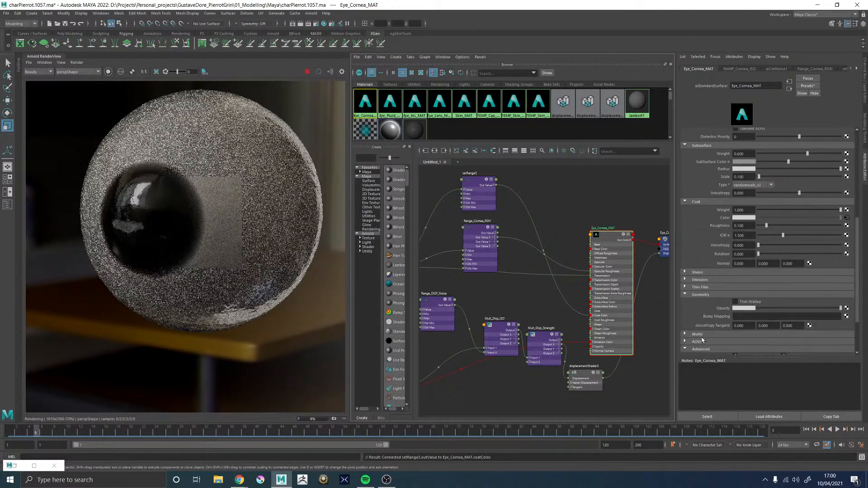
scroll(701, 340, down, 2)
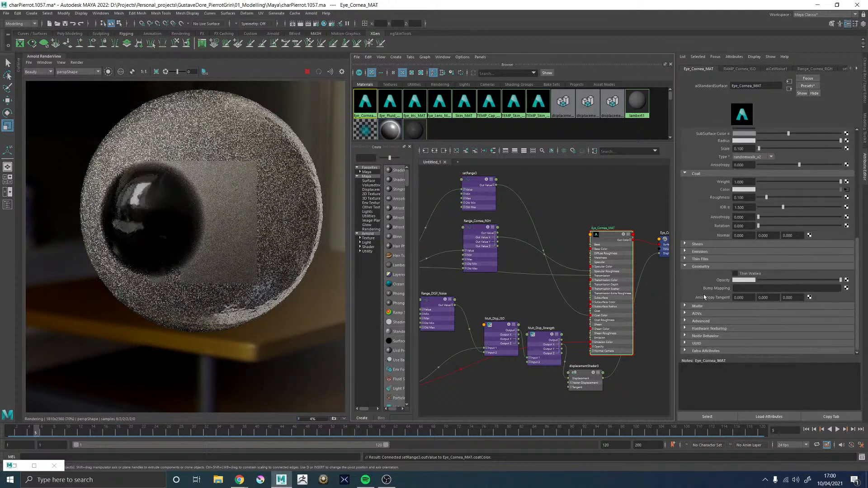
click(699, 321)
scroll(705, 307, up, 2)
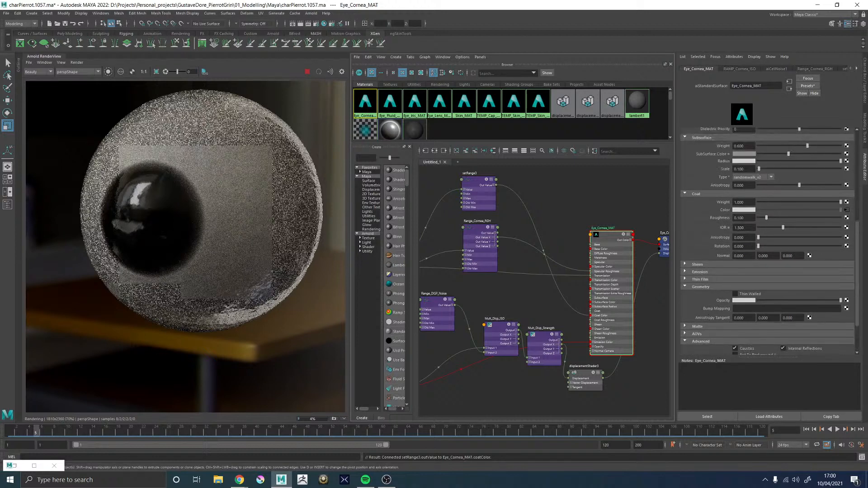
click(698, 279)
click(698, 280)
click(698, 272)
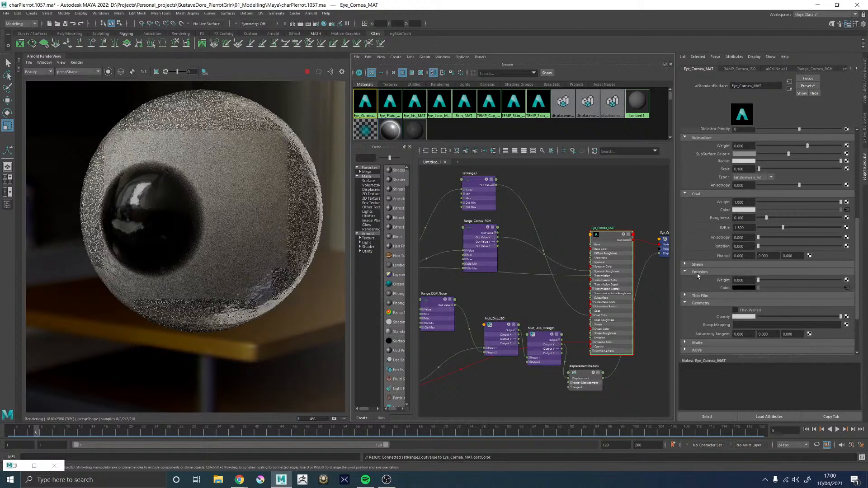
click(699, 272)
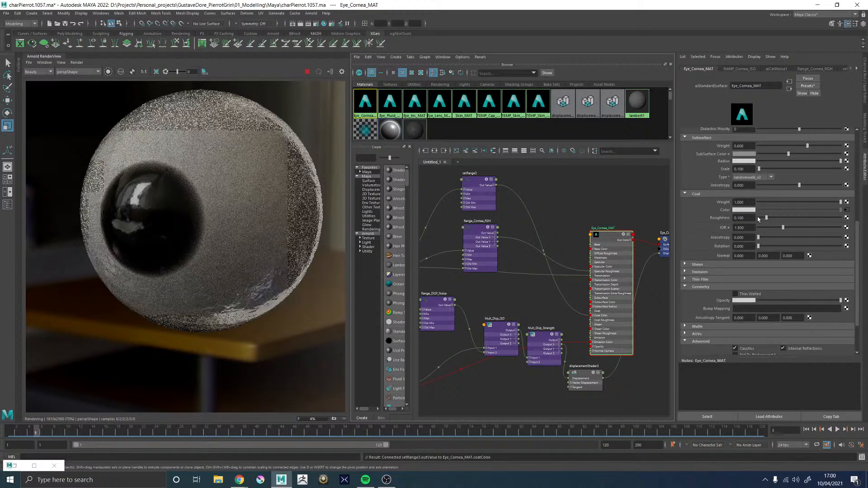
Try lower coat IOR values on Eye_Cornea_MAT, ending at about 1.464
click(774, 227)
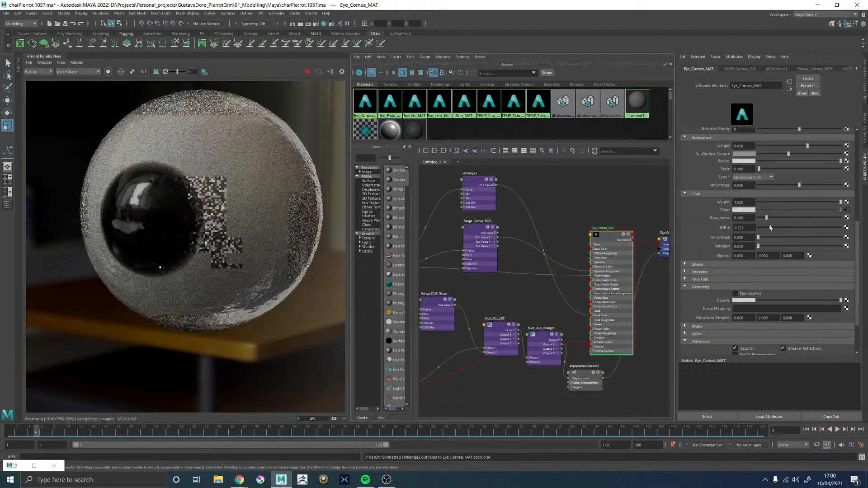
drag(774, 228, 782, 227)
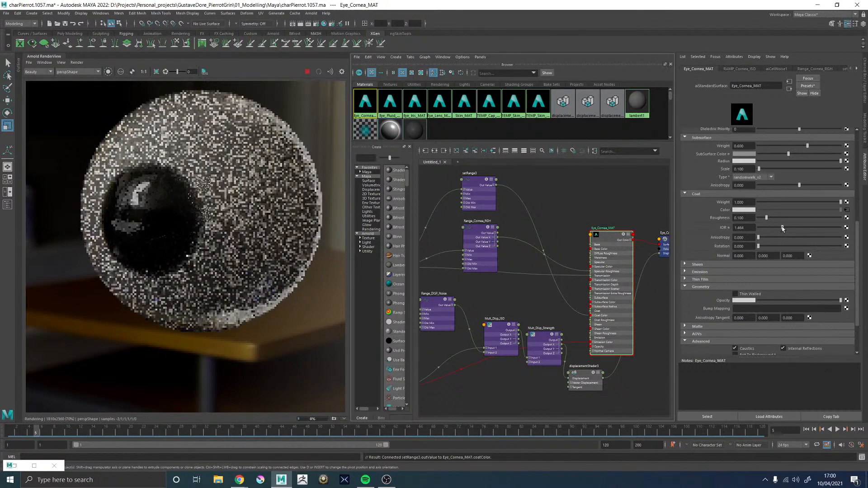
Set all three Max values of the setRange3 node to 0
click(479, 192)
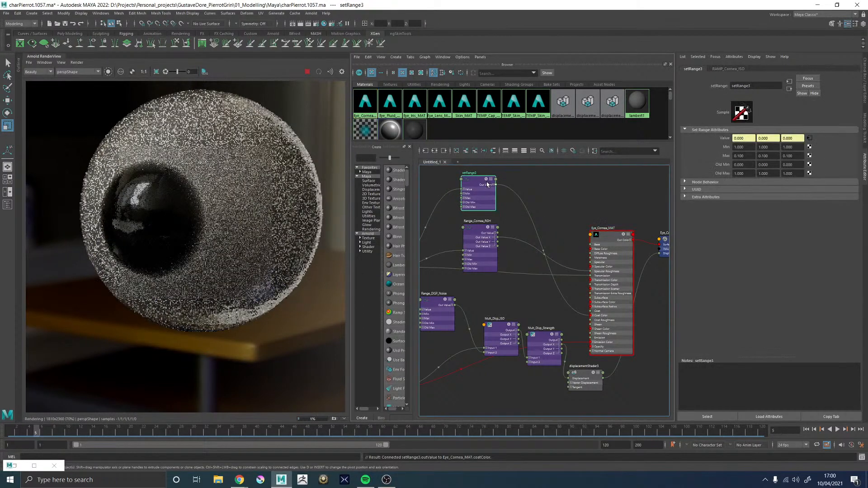
click(745, 156)
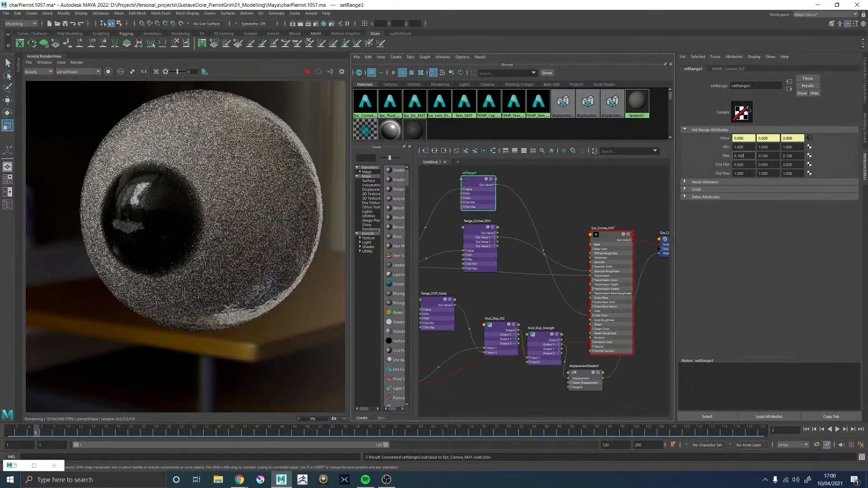
key(Tab)
text(0)
key(Tab)
text(0)
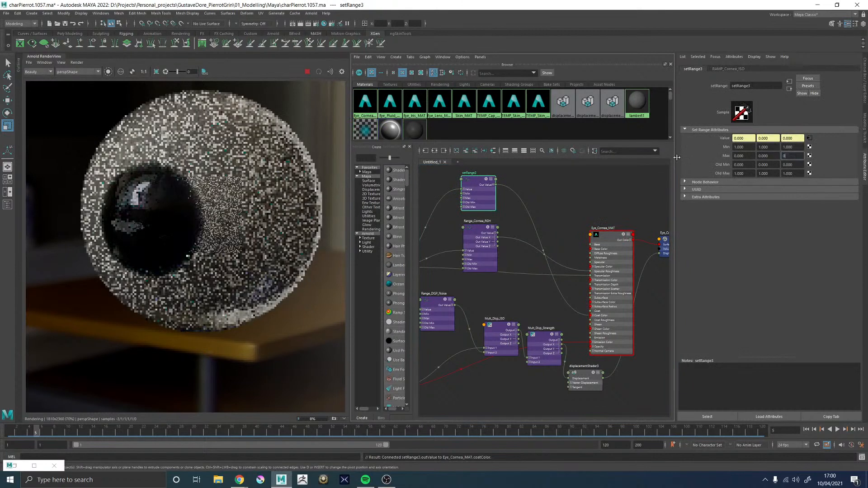
key(Return)
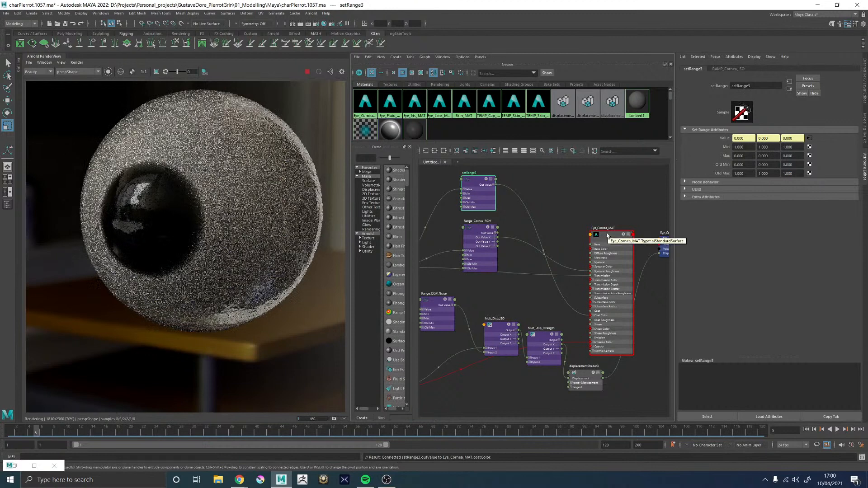
Set the coat weight of Eye_Cornea_MAT to 0.1 and its coat roughness to 0.005
click(607, 235)
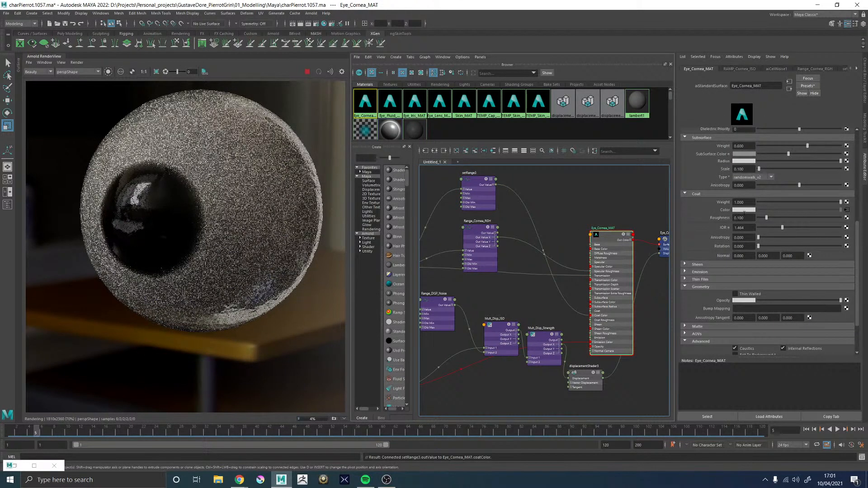
click(779, 201)
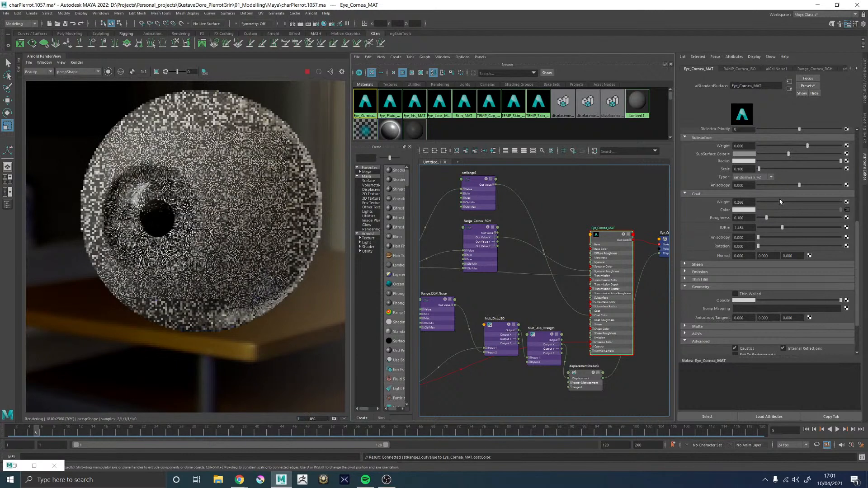
drag(779, 202, 756, 218)
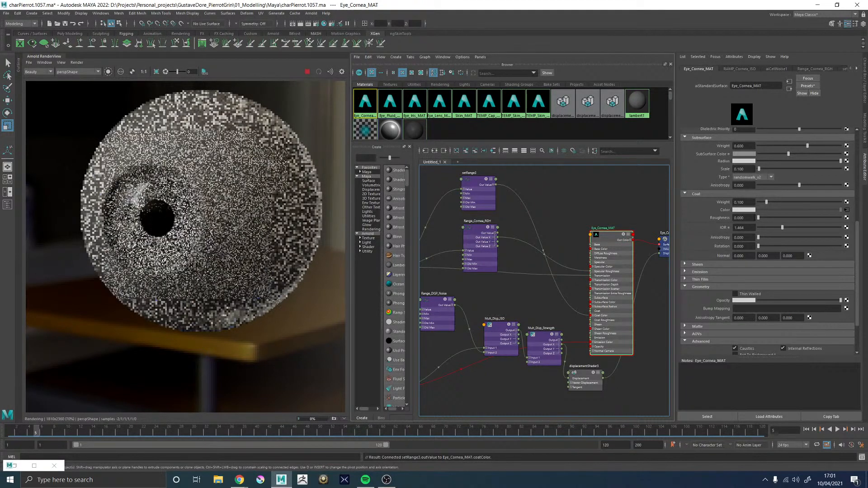
click(741, 218)
text(0.005)
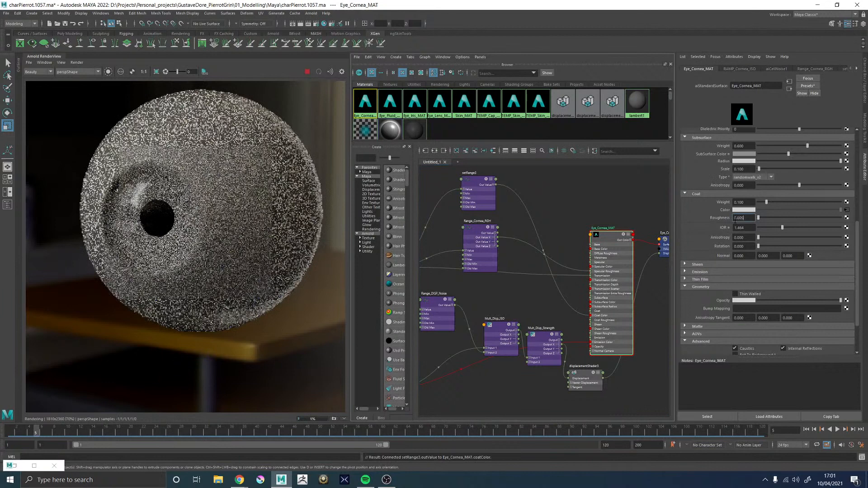
key(Return)
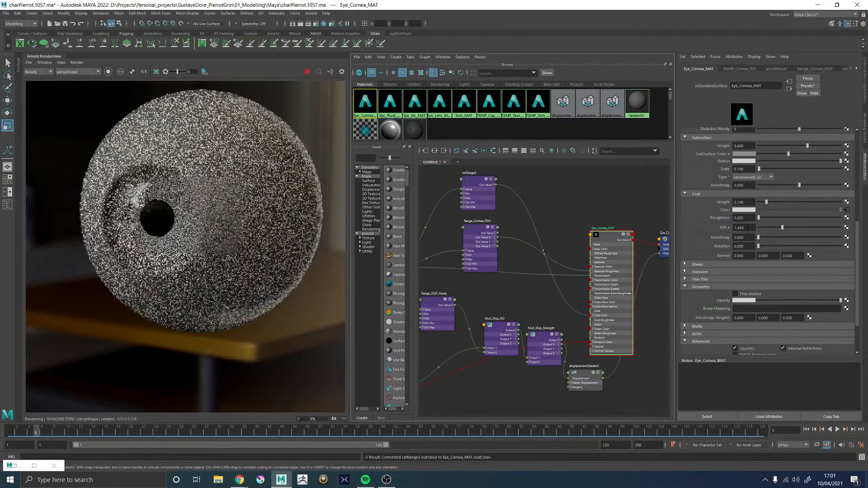
Set the coat IOR of Eye_Cornea_MAT to 1.335
drag(782, 228, 739, 228)
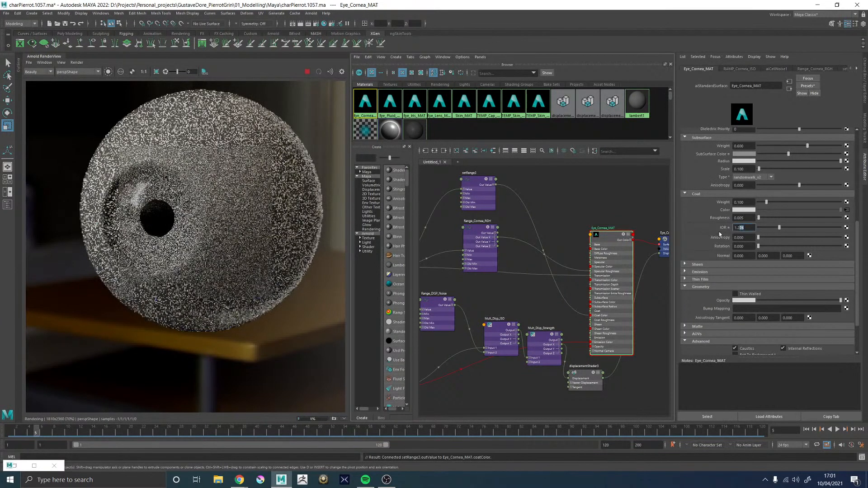
text(335)
key(Return)
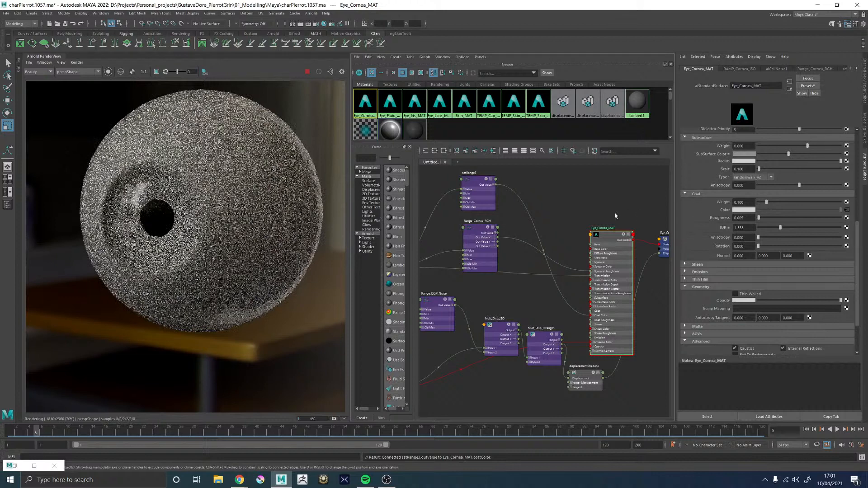
Connect Out Value X of setRange3 to the Coat weight of Eye_Cornea_MAT and disconnect Out Value from its Coat Color
click(493, 184)
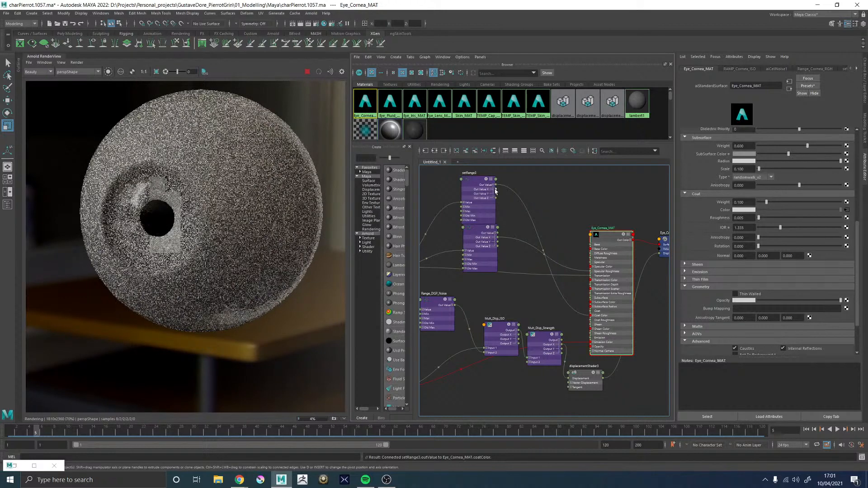
drag(496, 190, 591, 311)
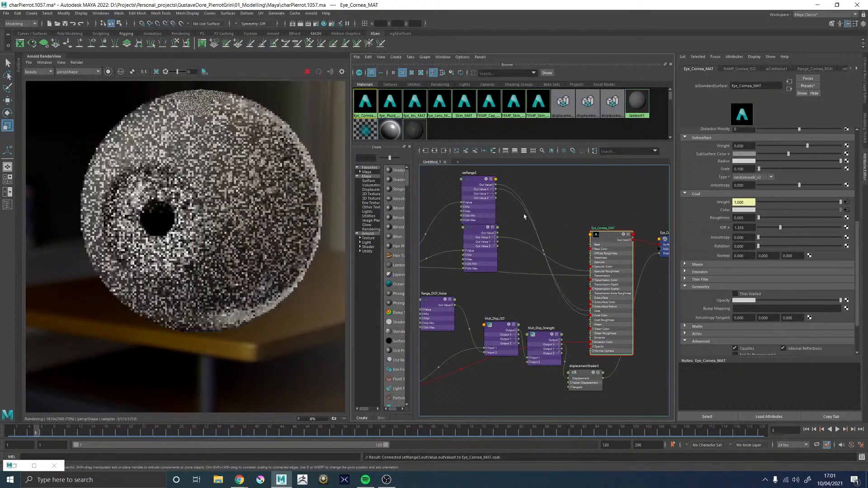
click(583, 316)
drag(583, 316, 550, 324)
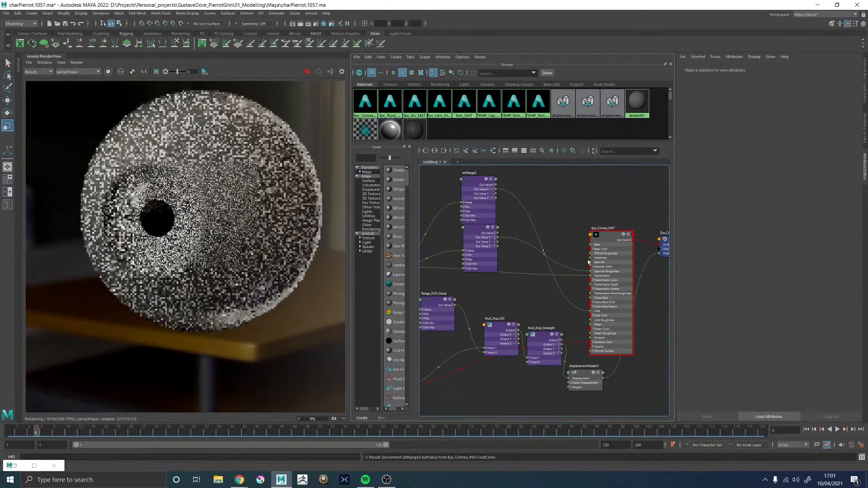
Try black and mid-grey coat colors on Eye_Cornea_MAT, then return the coat color to white
click(610, 236)
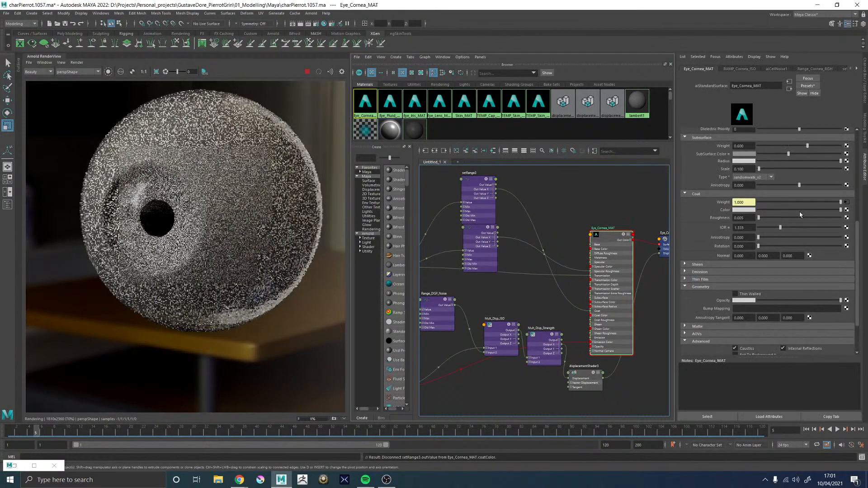
drag(840, 210, 759, 212)
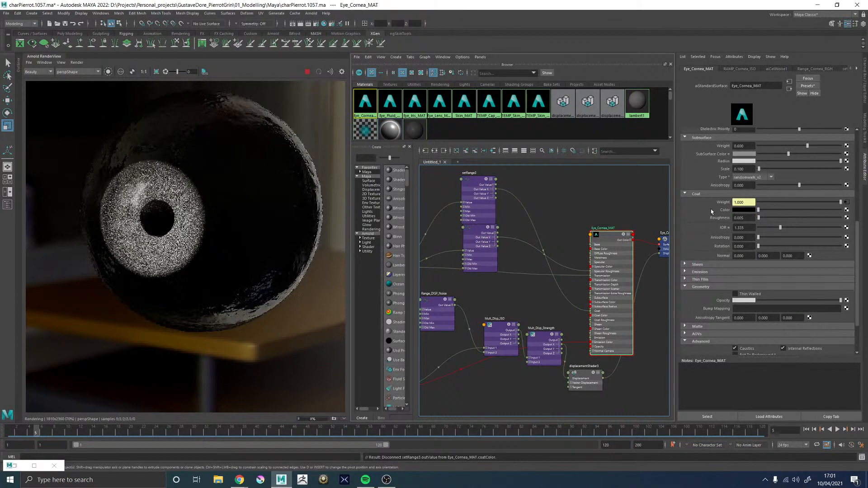
key(ctrl+z)
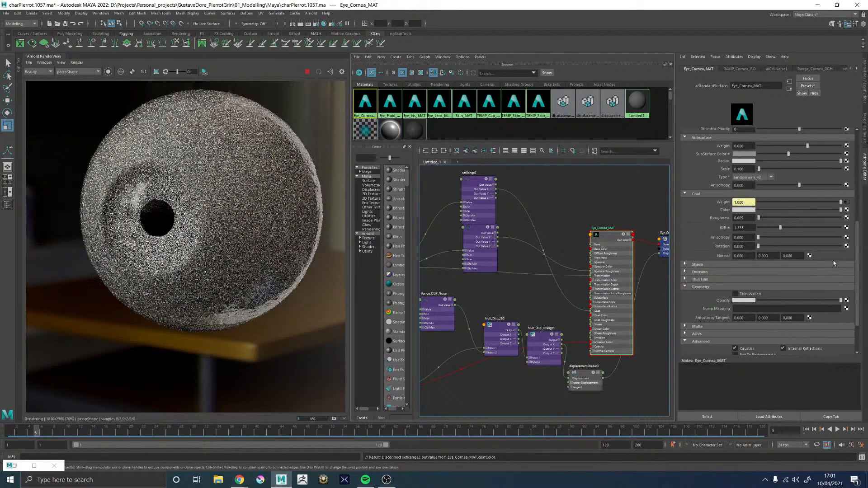
click(792, 210)
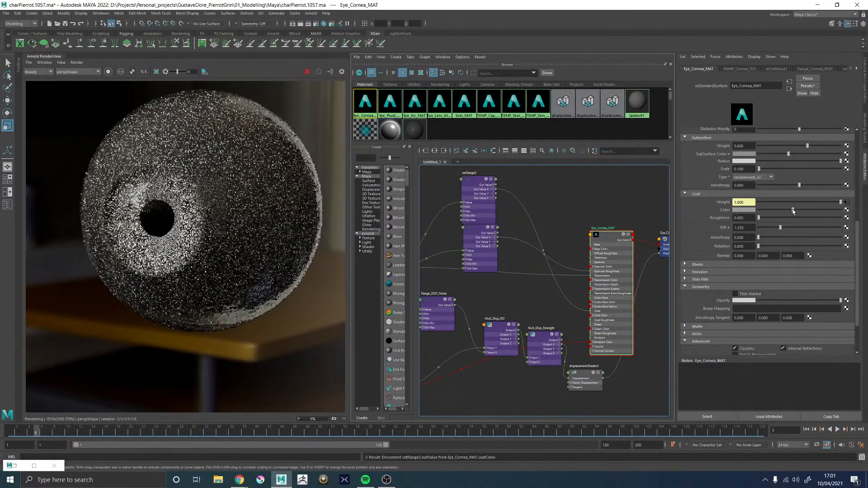
drag(793, 210, 839, 211)
Set the first Min value of setRange3 to 0.1
click(478, 182)
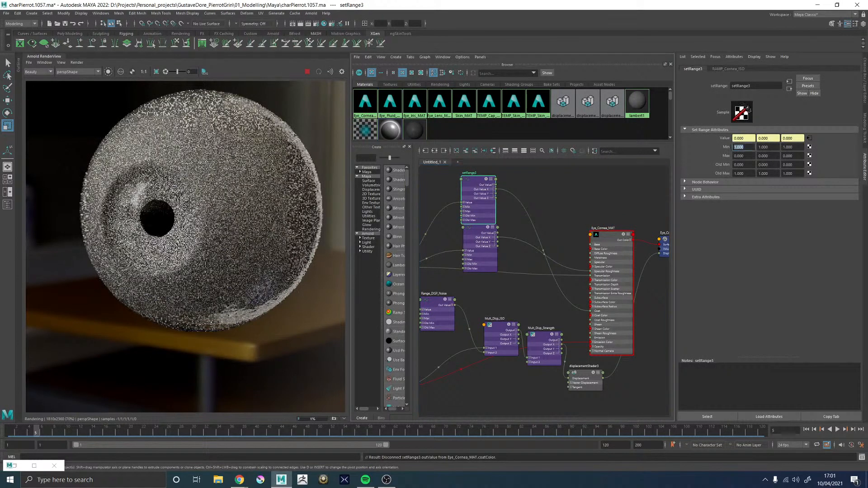
click(743, 147)
text(0.1)
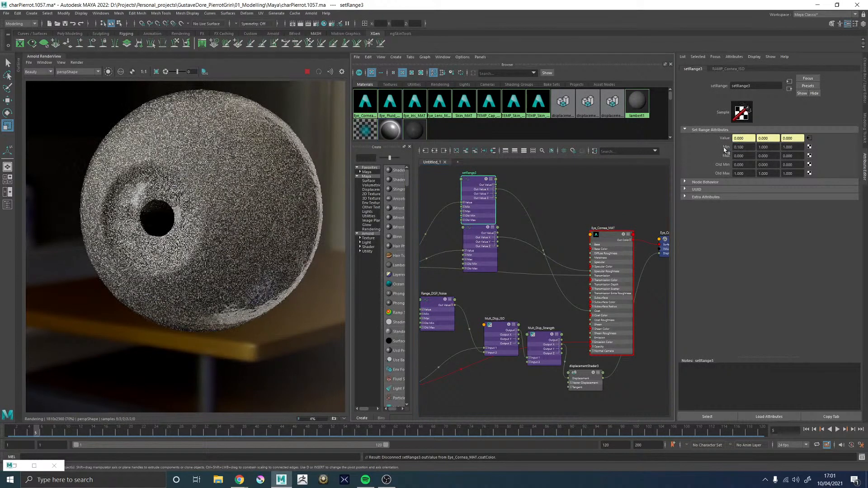
key(Return)
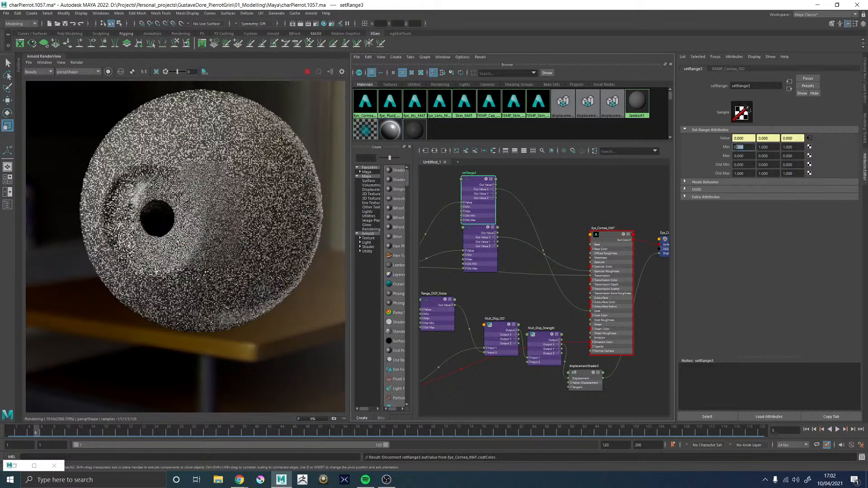
Set all three Min values of setRange3 to 0.2 and check the rendered eye
click(740, 147)
text(0.2)
key(Tab)
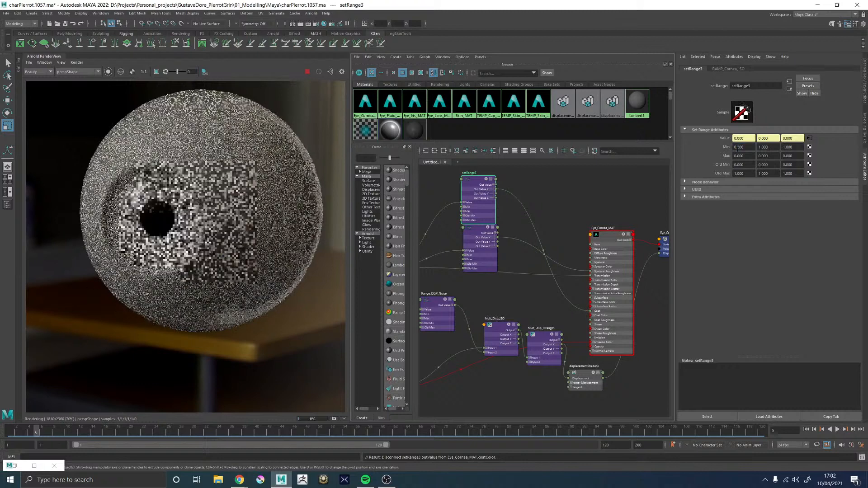
text(0.2)
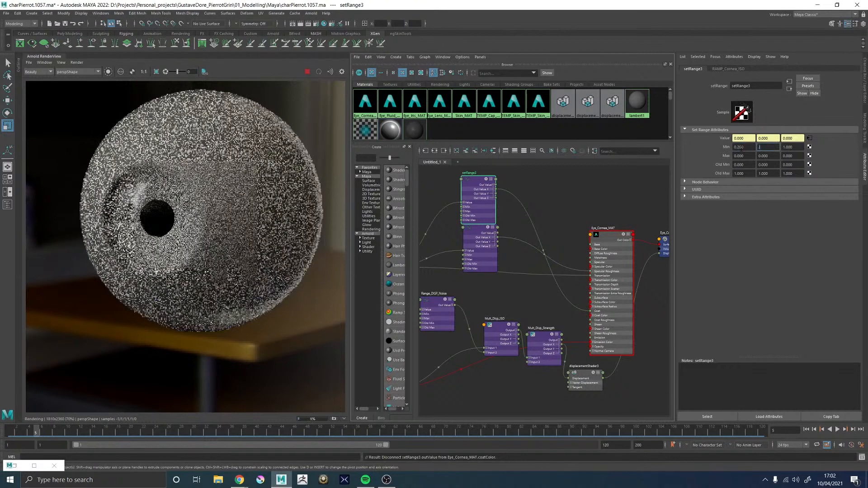
key(Tab)
text(0.2)
key(Return)
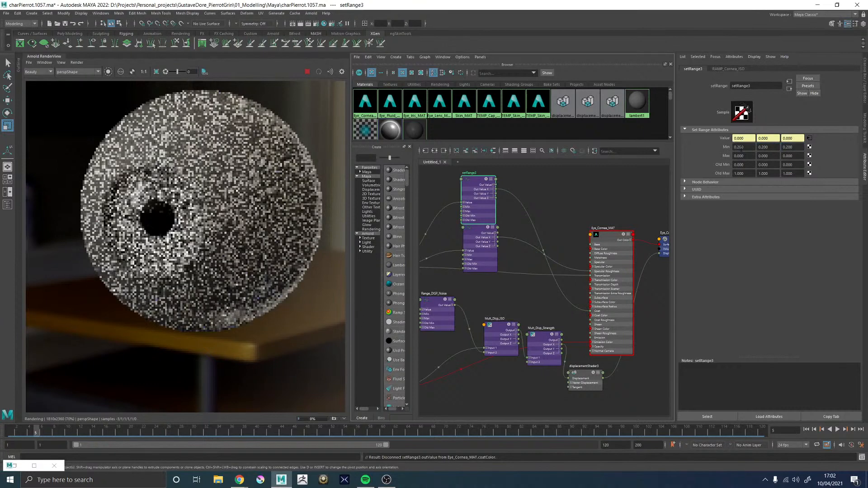
scroll(183, 192, down, 5)
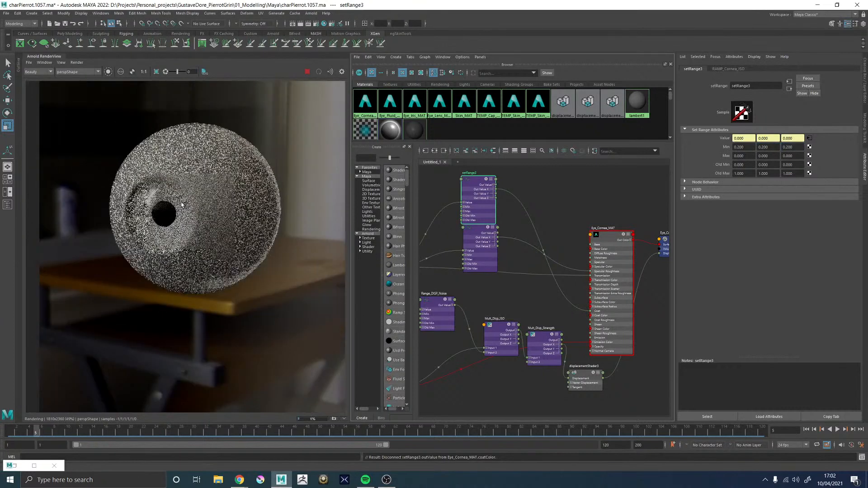
scroll(183, 199, up, 3)
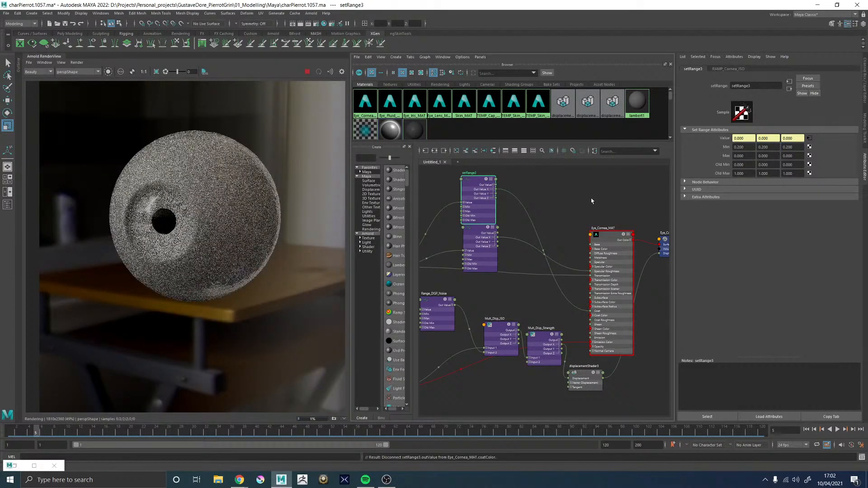
Rename the setRange3 node as Range_Cornea_SurfaceWater
alt+middle_drag(517, 186, 534, 219)
drag(491, 215, 492, 206)
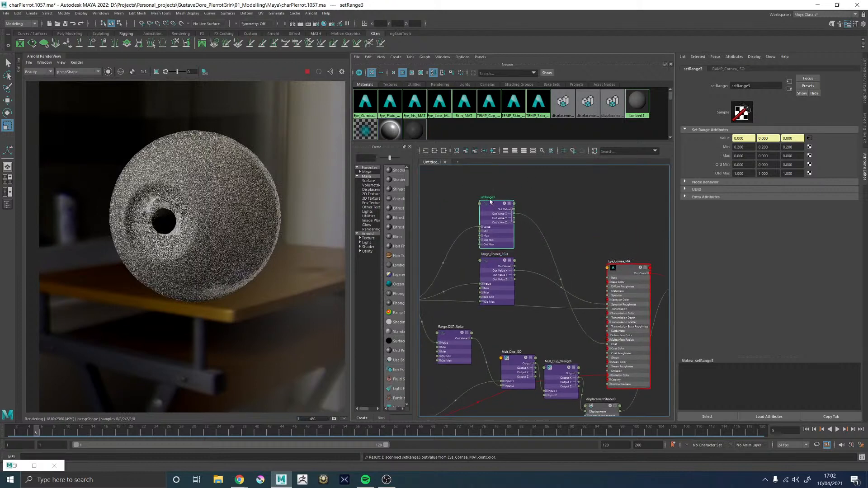
double_click(489, 197)
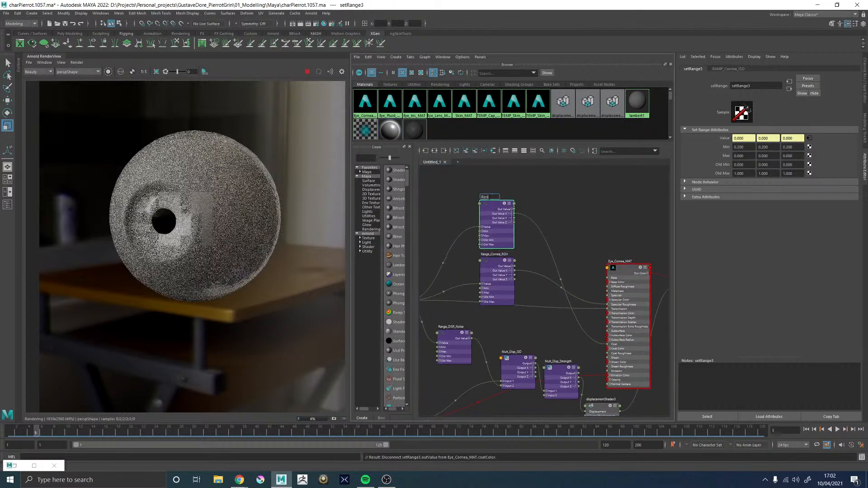
text(Range_Corne)
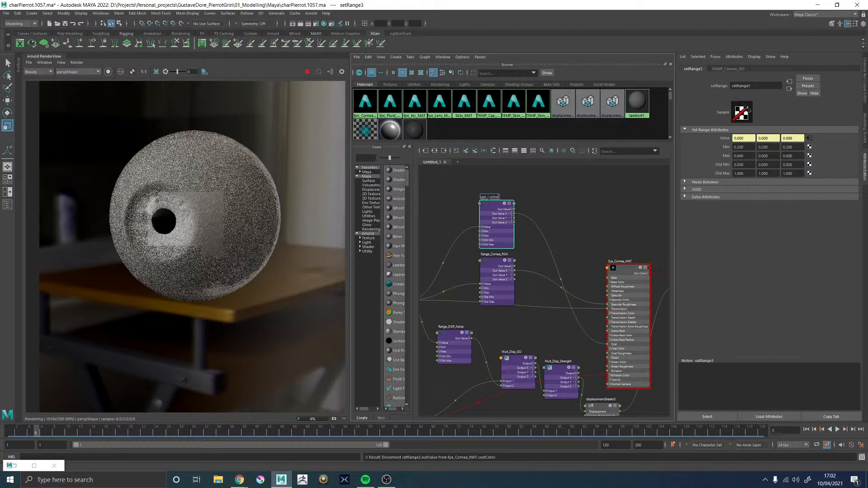
text(a_Water)
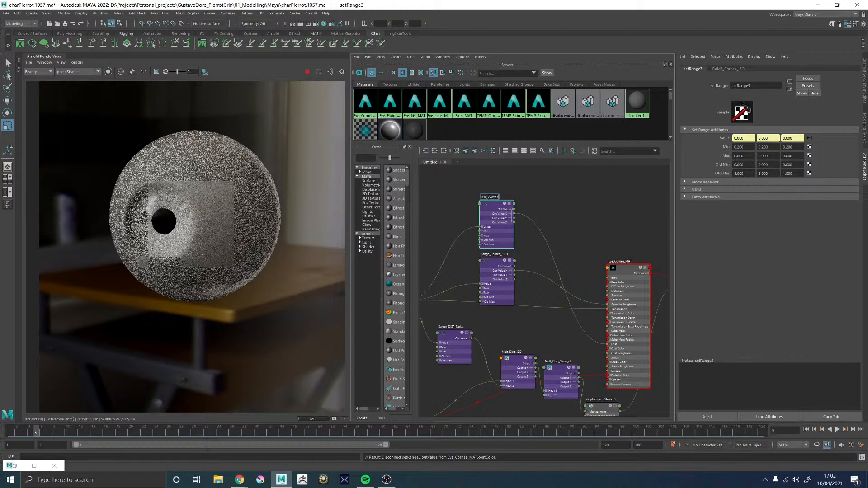
key(BackSpace)
key(BackSpace)
key(BackSpace)
key(BackSpace)
key(BackSpace)
text(Sur)
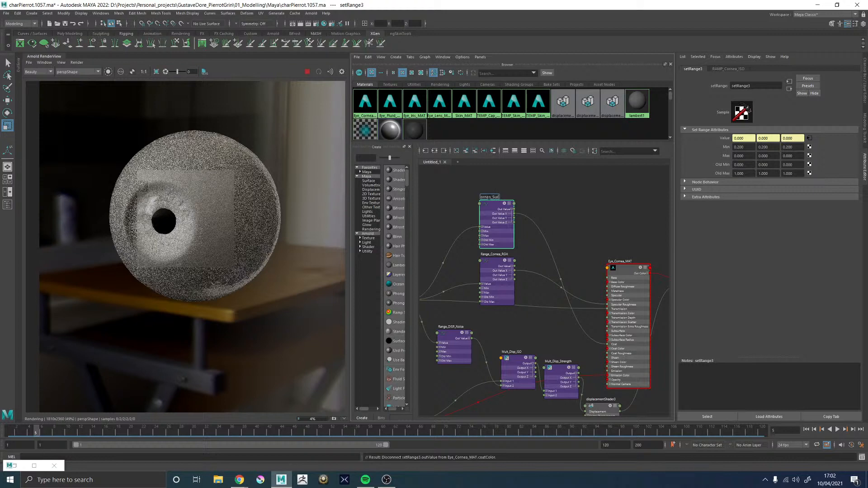
text(faceWater)
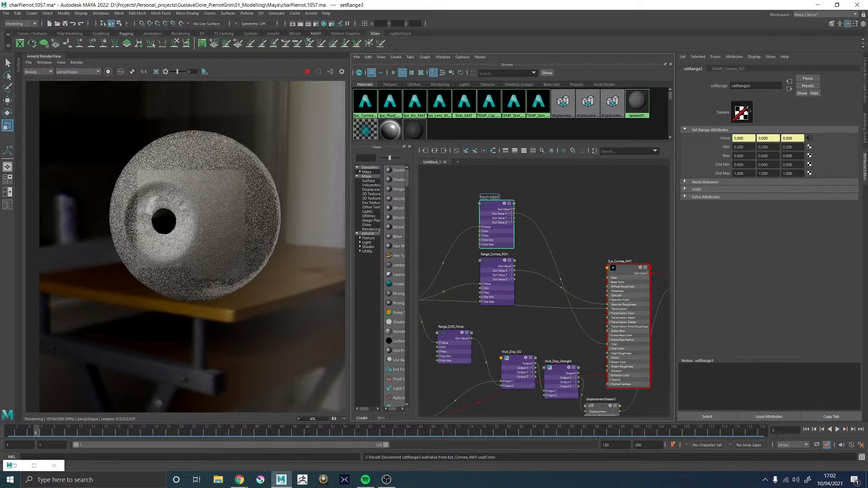
key(Return)
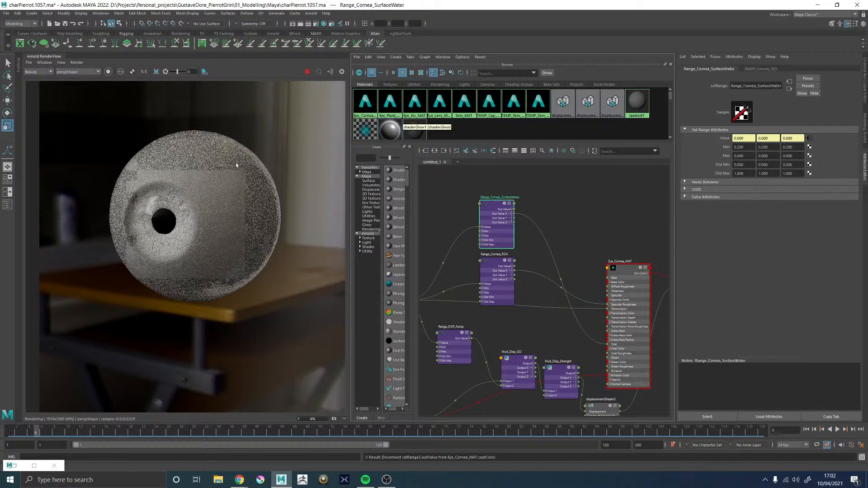
Inspect the rendered eye surface, and set all three Min values of Range_Cornea_SurfaceWater to 0.1
scroll(180, 183, up, 2)
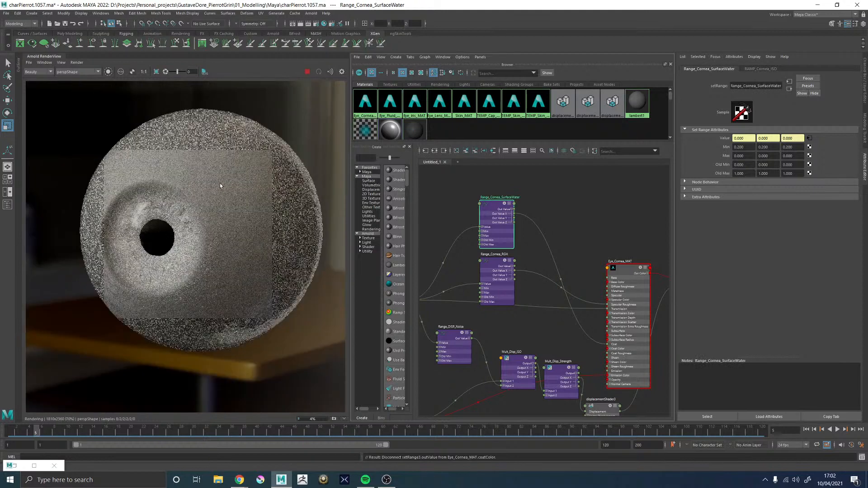
scroll(221, 183, down, 2)
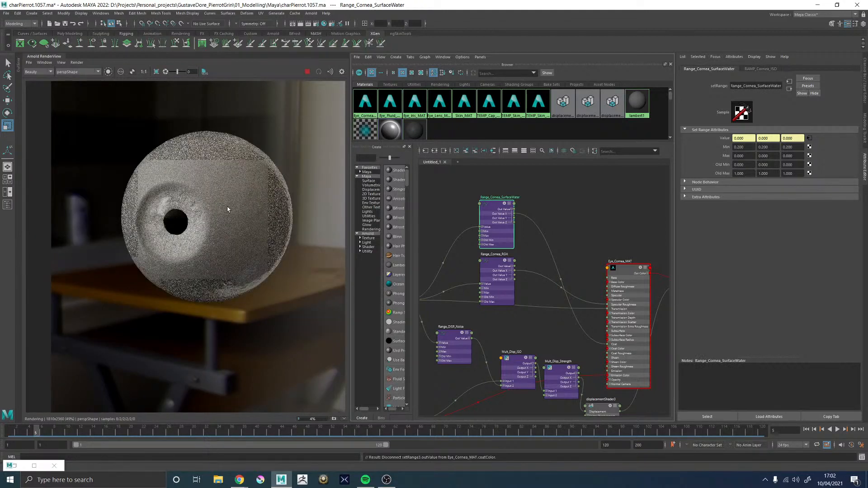
scroll(227, 209, up, 1)
scroll(227, 209, up, 1)
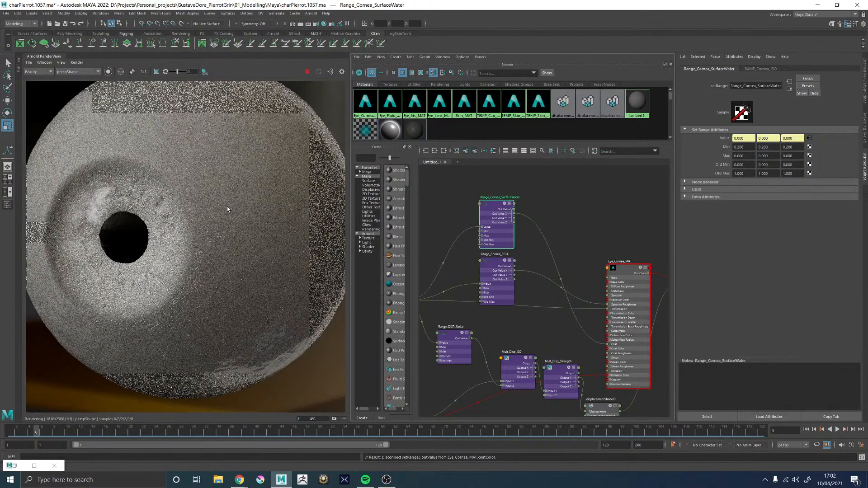
scroll(227, 209, down, 1)
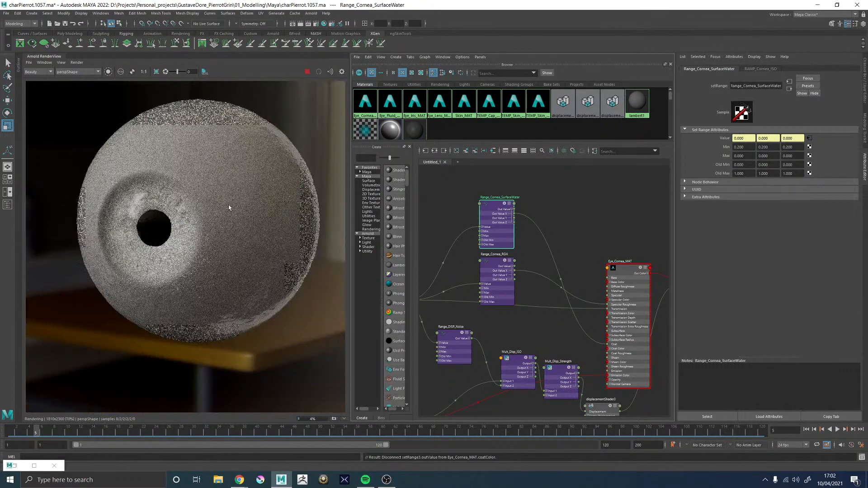
scroll(229, 207, down, 1)
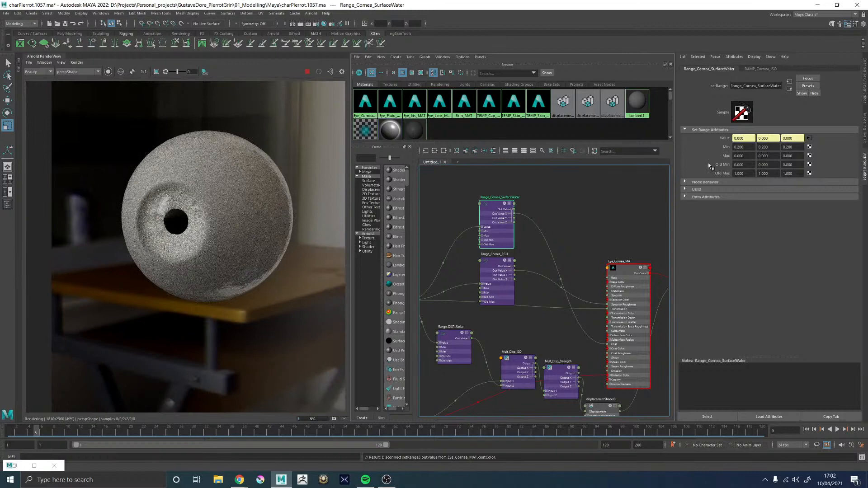
click(742, 147)
text(0.1)
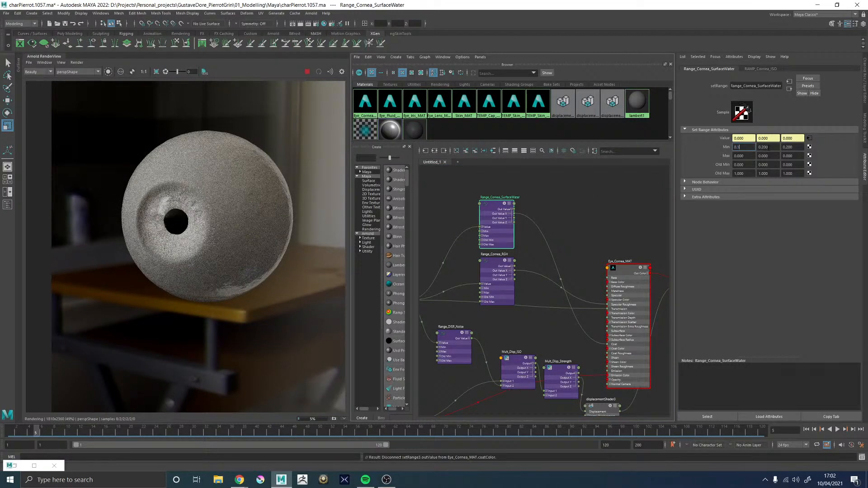
key(Tab)
text(0.1)
key(Tab)
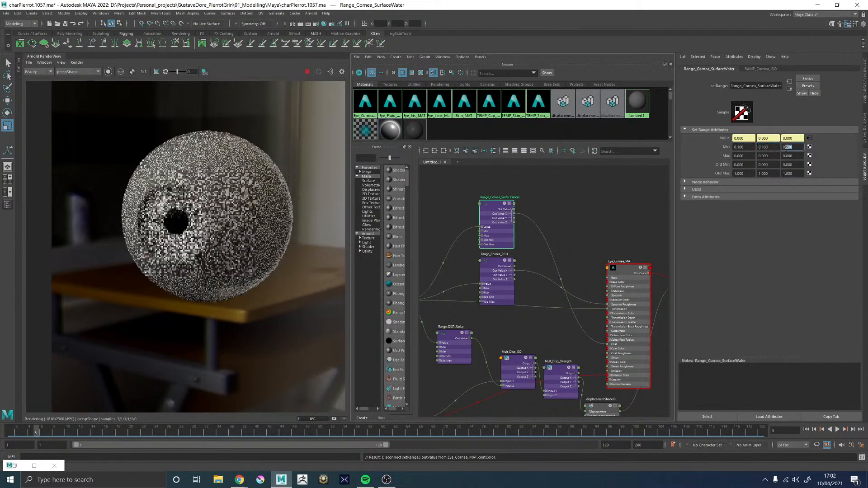
text(0.1)
key(Return)
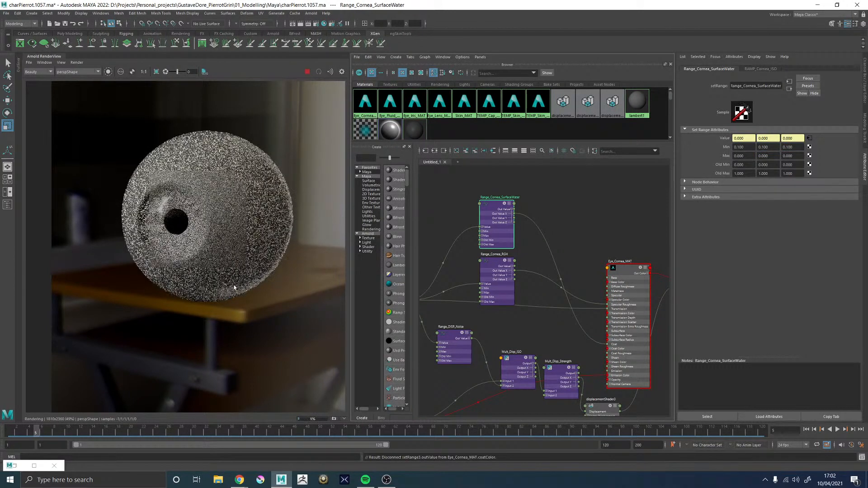
Set the coat roughness of Eye_Cornea_MAT to 0.05
click(650, 272)
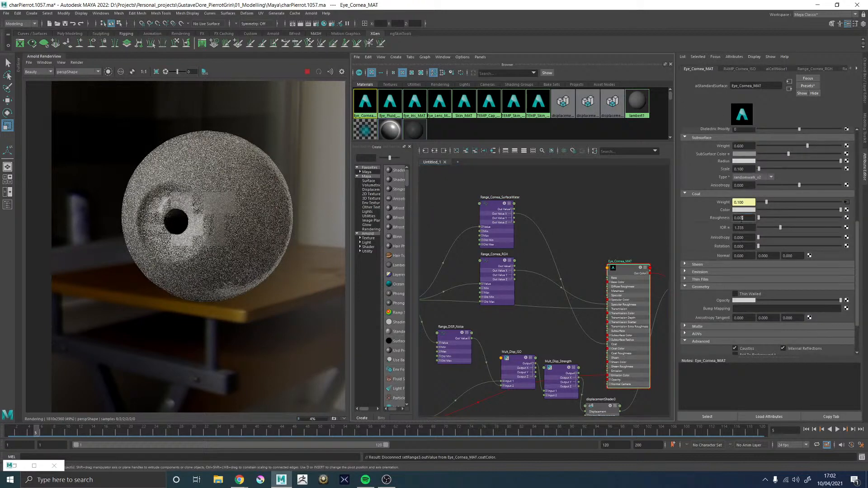
key(Return)
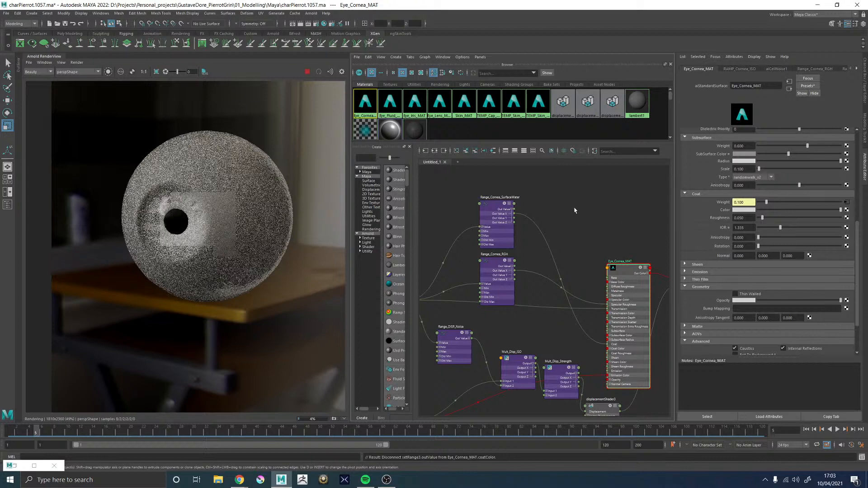
Examine the rendered eye's coat reflections and surface detail around the pupil, both close up and as a whole
scroll(201, 210, up, 2)
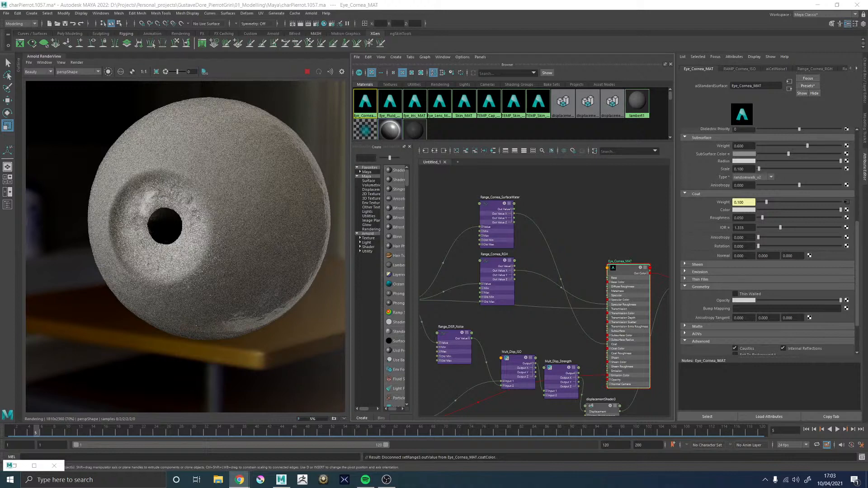
scroll(215, 182, down, 2)
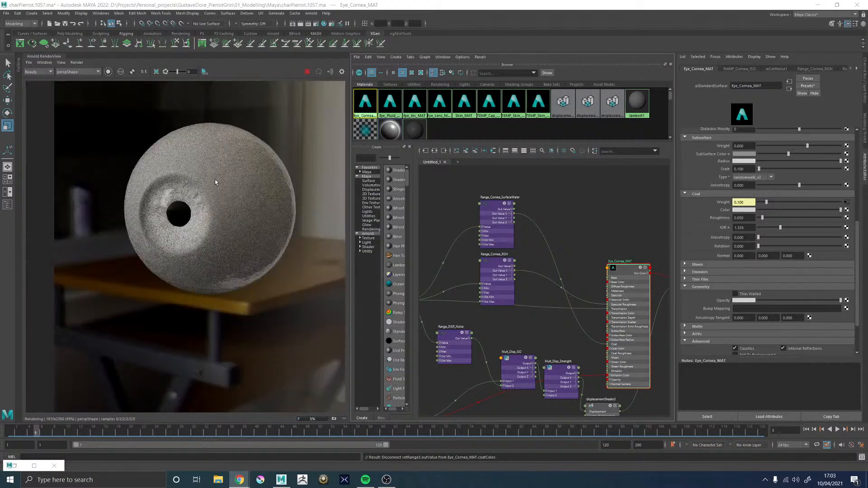
scroll(246, 148, up, 2)
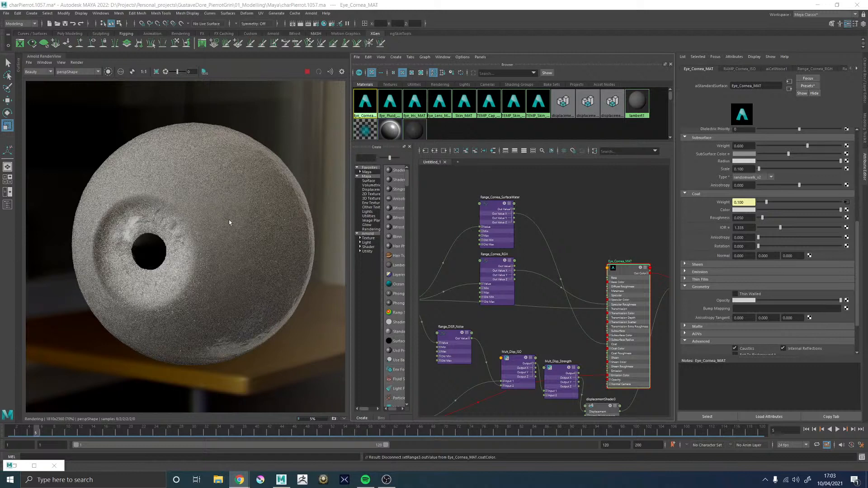
scroll(138, 249, up, 2)
scroll(161, 242, up, 2)
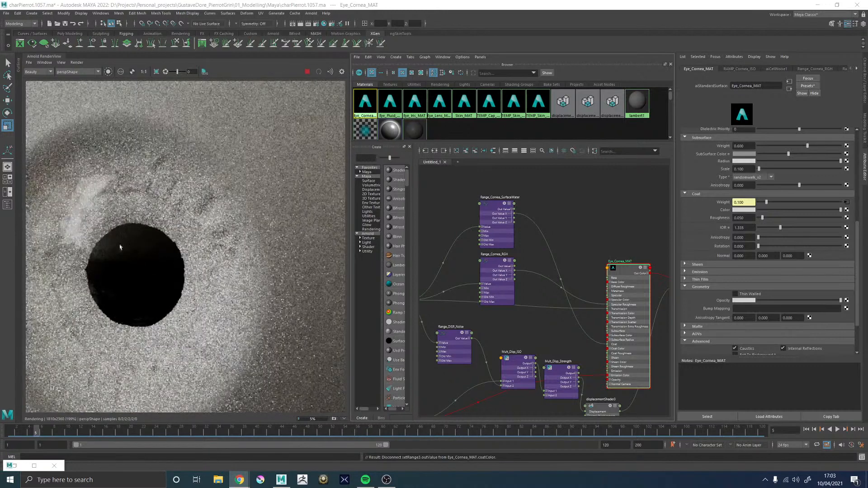
scroll(193, 208, down, 2)
scroll(158, 213, down, 1)
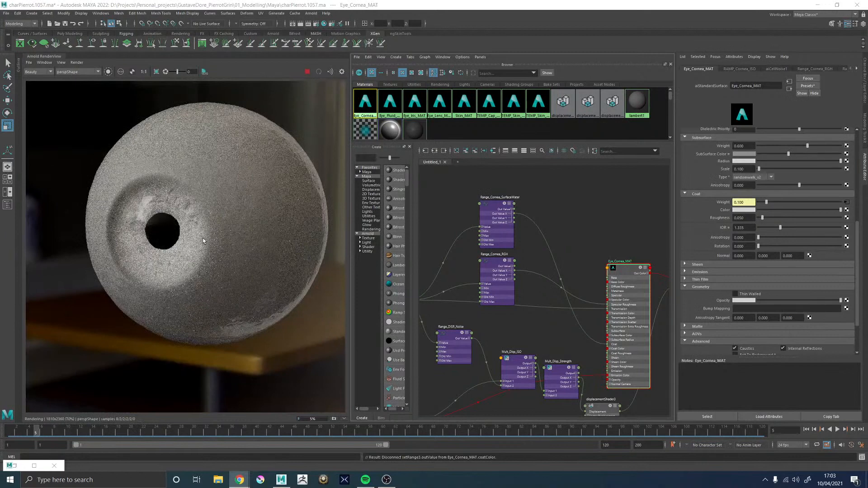
Limit the render to a small region just right of the pupil and examine the iris-to-sclera transition there
scroll(202, 231, up, 1)
mouse_move(201, 221)
shift+mouse_down()
mouse_move(239, 266)
mouse_move(241, 286)
shift+mouse_up()
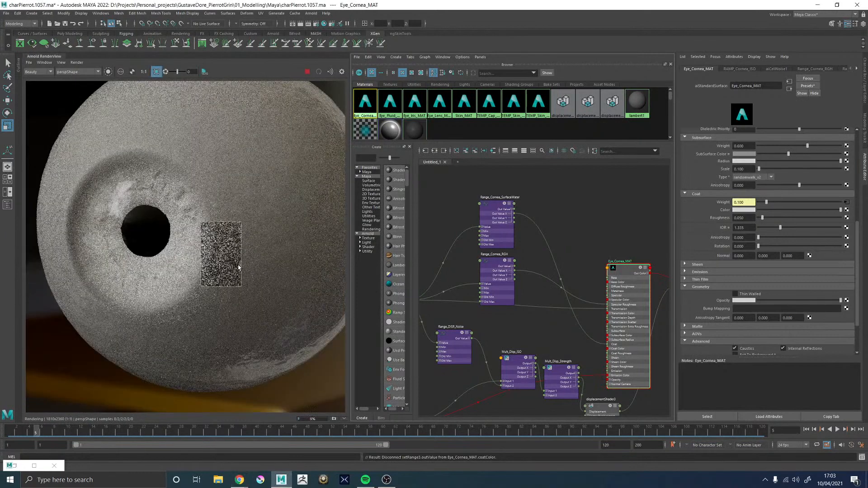
scroll(226, 255, up, 1)
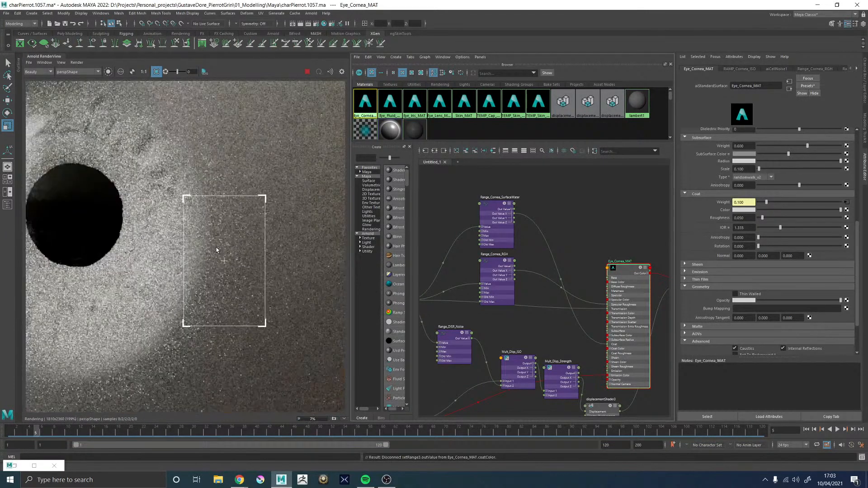
scroll(223, 237, down, 1)
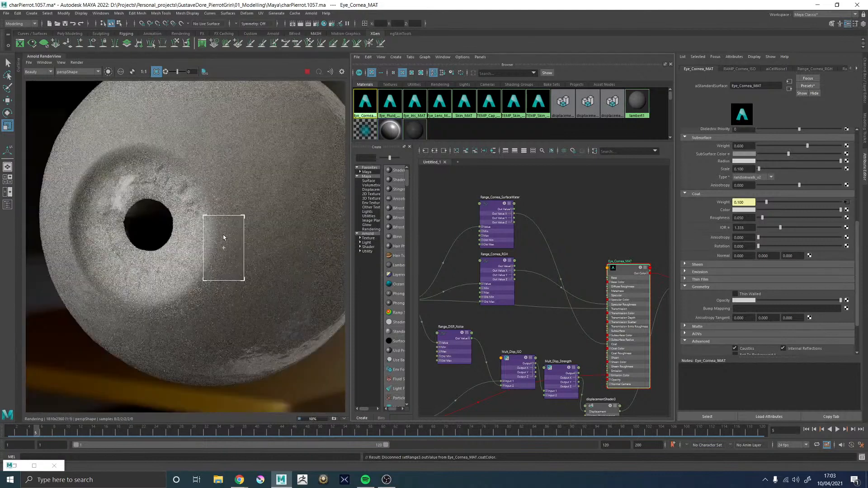
scroll(210, 249, up, 1)
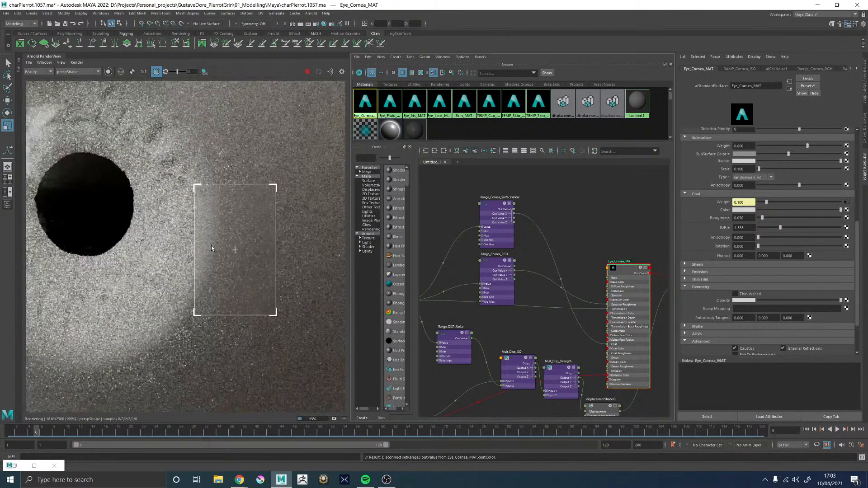
scroll(212, 230, down, 1)
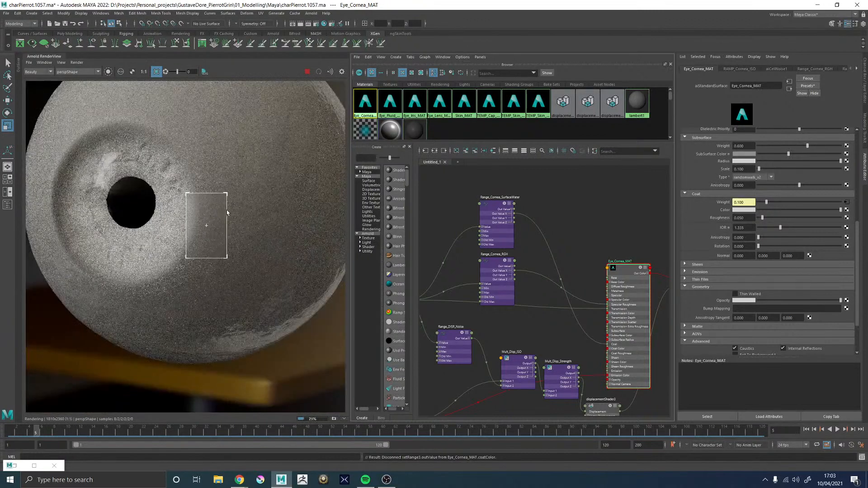
scroll(145, 221, down, 1)
scroll(104, 207, up, 1)
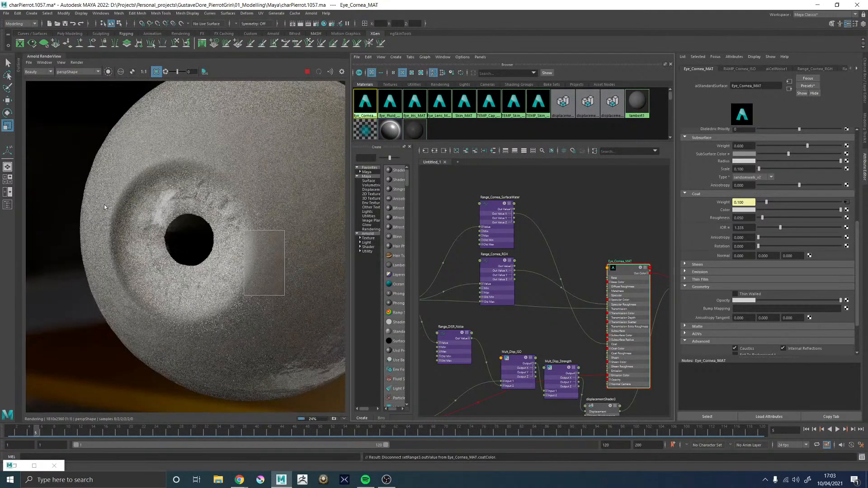
Redraw the render region over the cornea rim and highlight left of the pupil and examine the result
drag(80, 188, 173, 270)
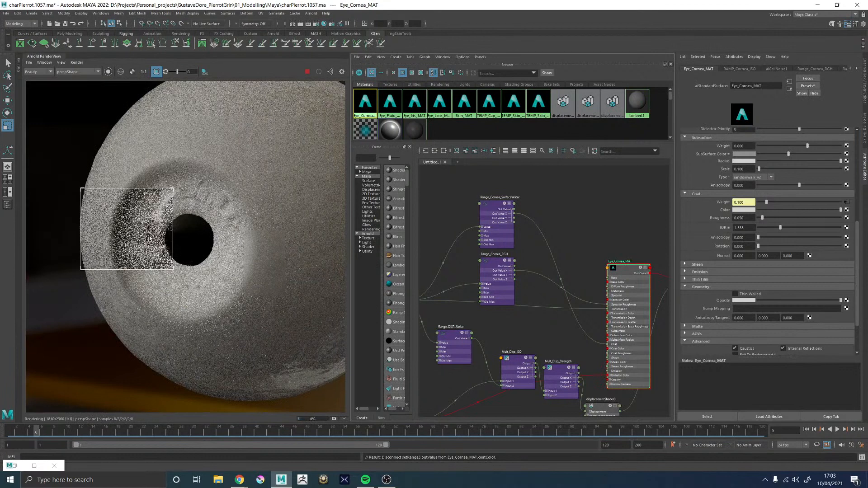
scroll(149, 238, down, 1)
scroll(149, 239, up, 1)
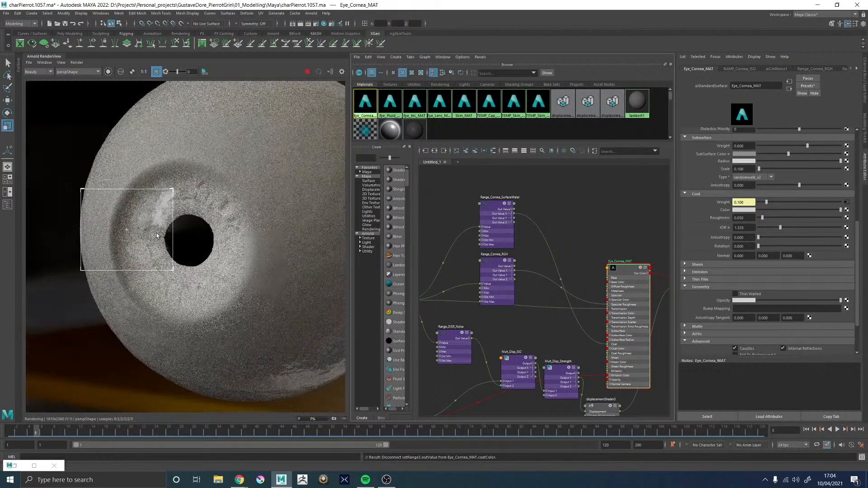
Redraw the render region over the pupil's upper right edge, examine it close up and from afar, and stop the render
scroll(228, 222, up, 1)
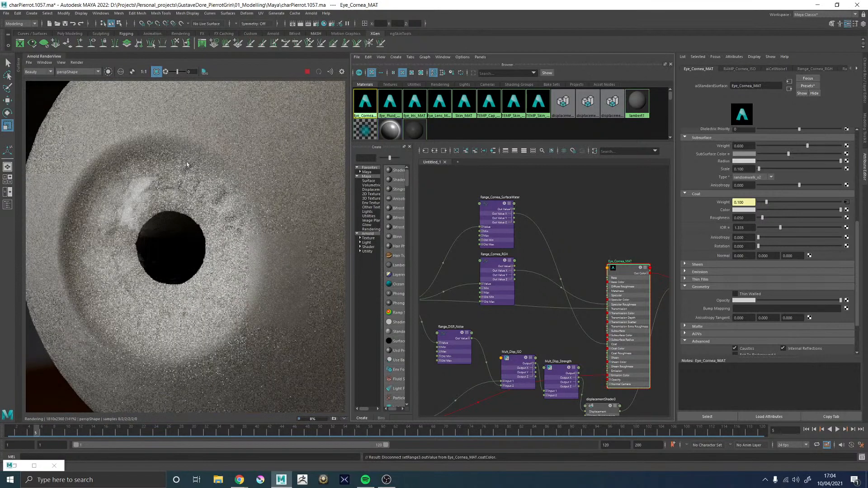
drag(179, 179, 174, 179)
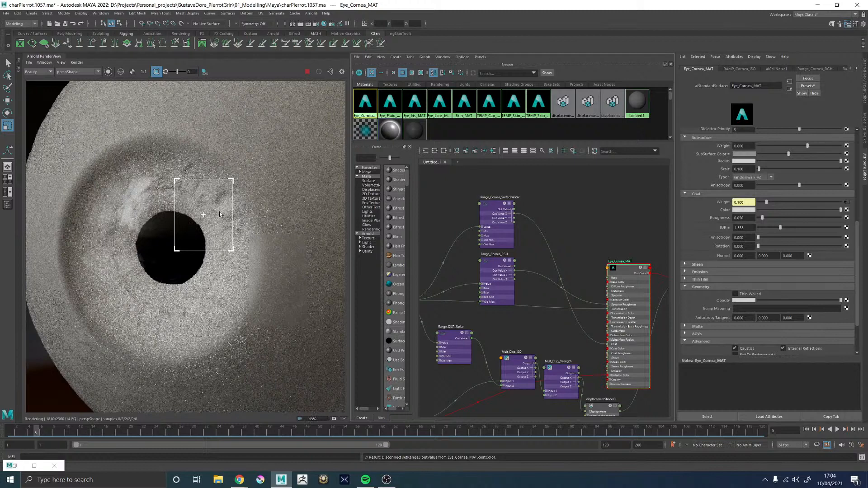
scroll(219, 214, down, 2)
scroll(223, 214, up, 2)
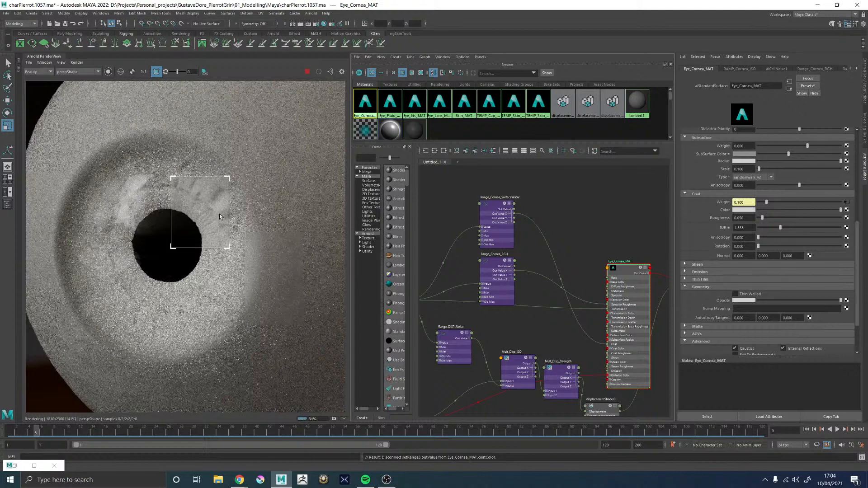
scroll(221, 215, down, 2)
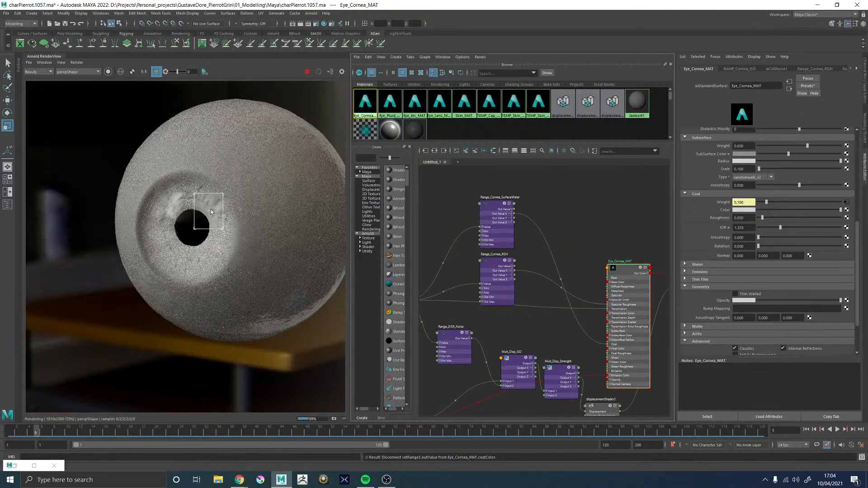
scroll(212, 218, up, 2)
scroll(212, 218, down, 2)
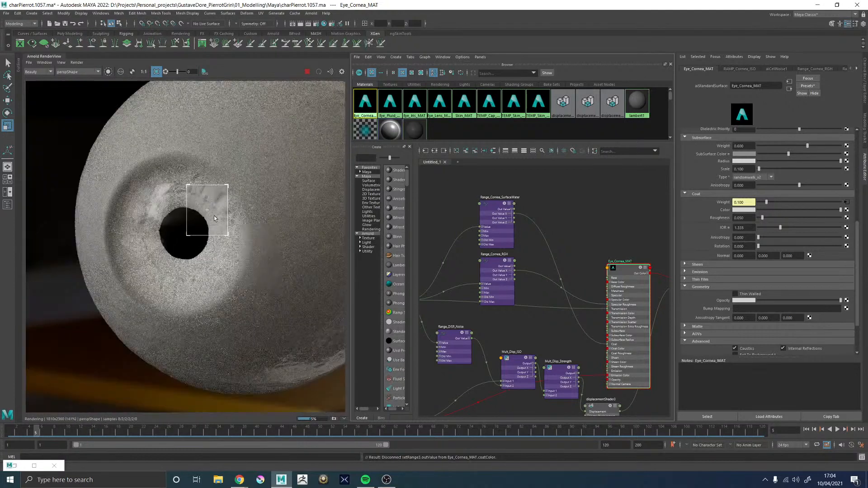
click(308, 73)
scroll(213, 219, up, 3)
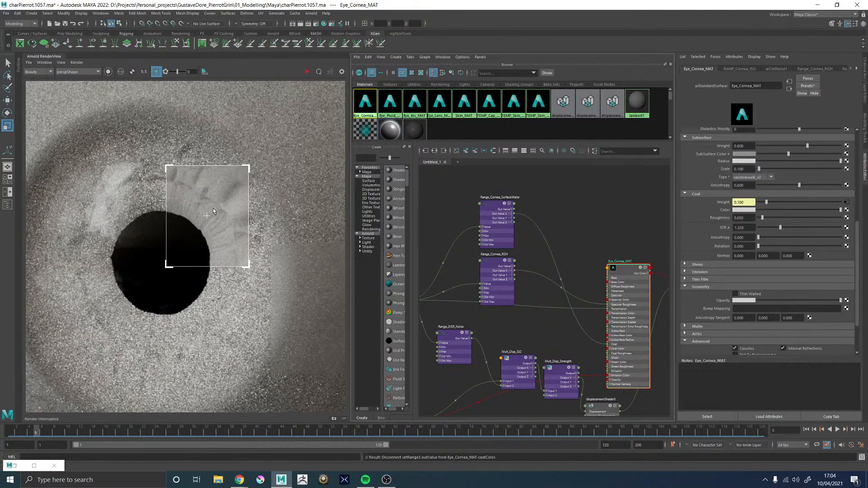
Show the perspective view in place of the Hypershade, turn off the render region and restart the render with the whole eyeball in frame
click(559, 187)
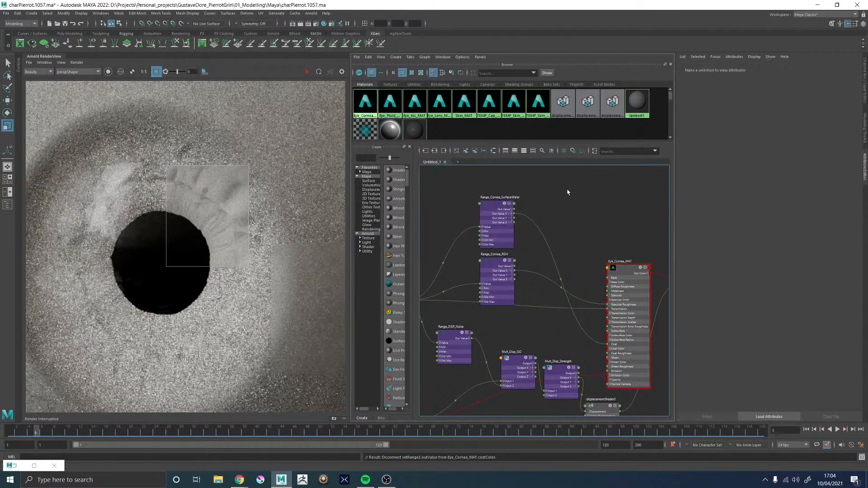
key(space)
key(space)
alt+drag(563, 211, 587, 208)
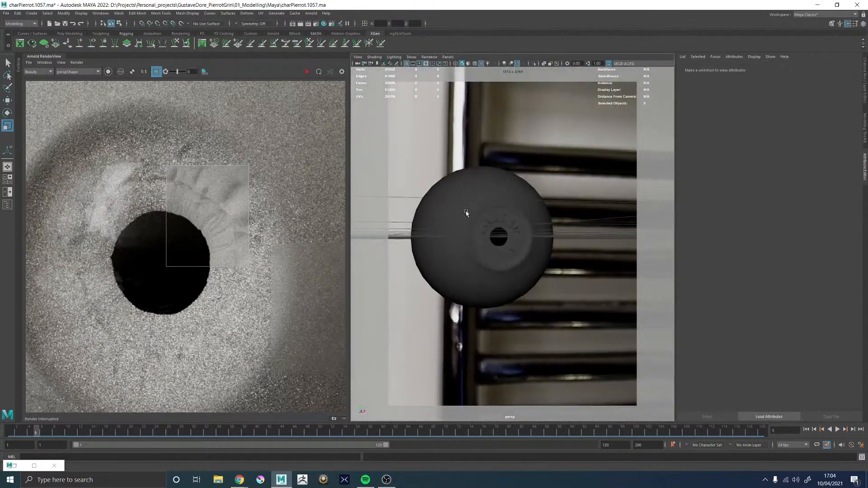
scroll(498, 222, down, 3)
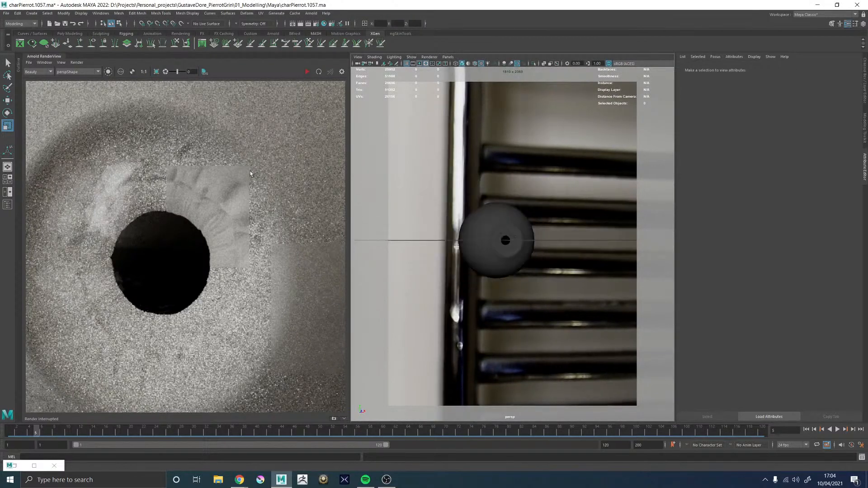
click(306, 72)
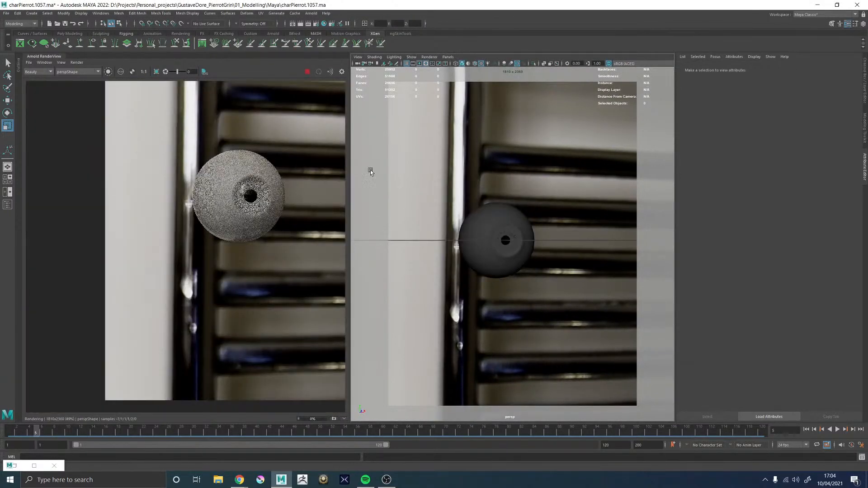
Examine the rendered cornea bulge and its reflections from other viewing angles, both close up and as a whole eyeball
alt+drag(513, 203, 495, 172)
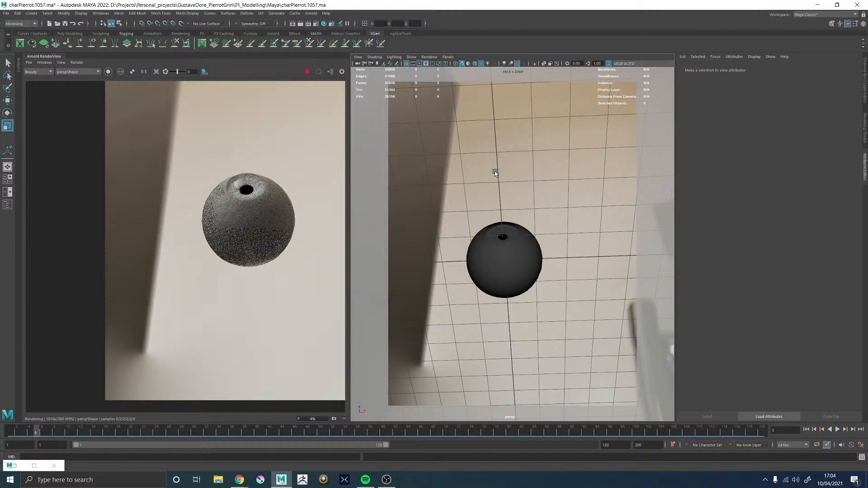
scroll(242, 190, up, 2)
scroll(279, 159, up, 5)
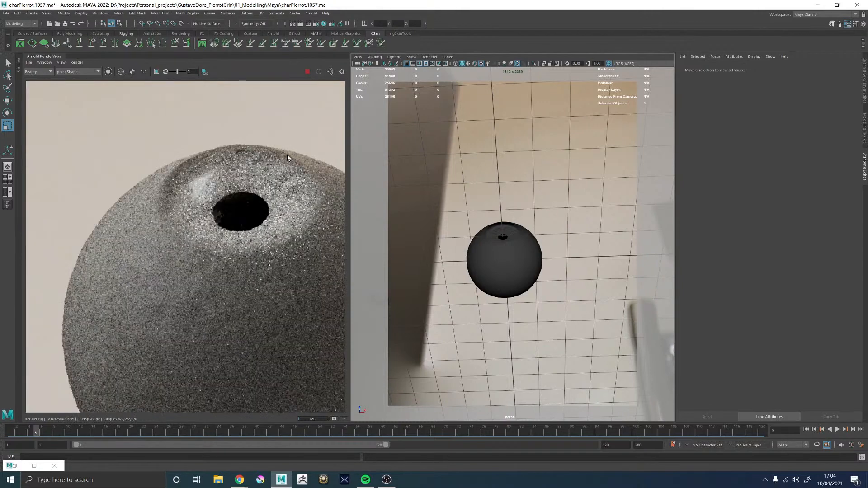
scroll(321, 160, up, 2)
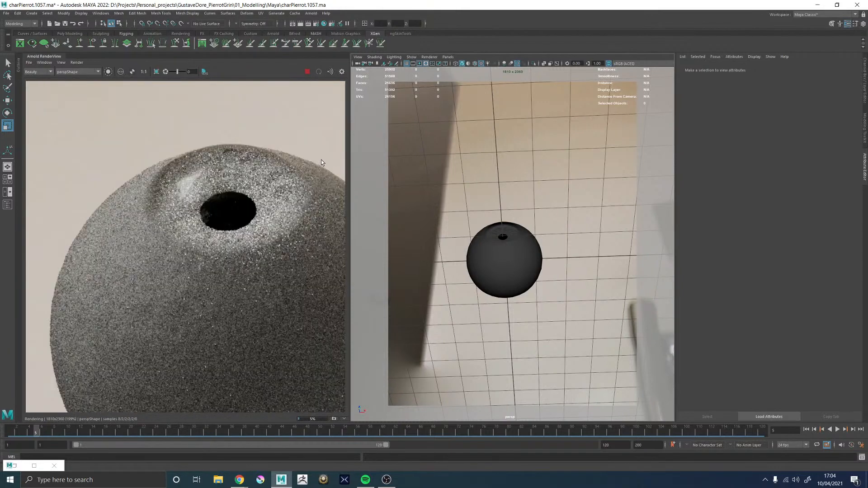
middle_drag(323, 135, 306, 138)
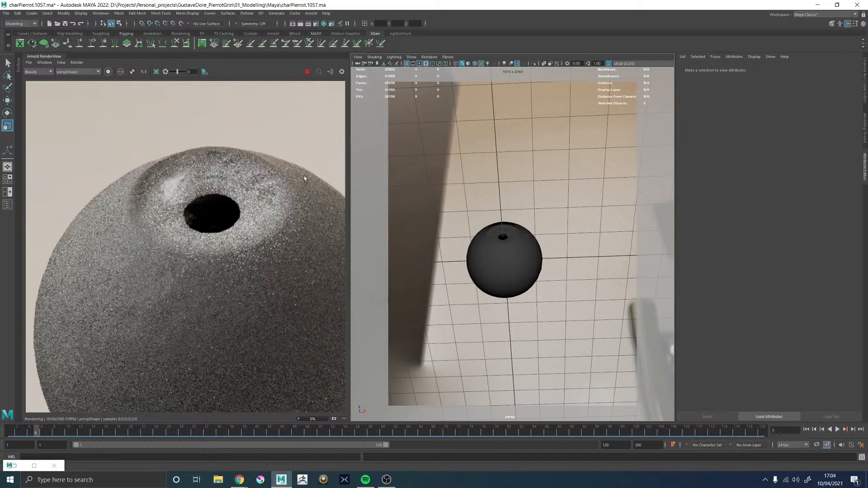
scroll(270, 183, down, 2)
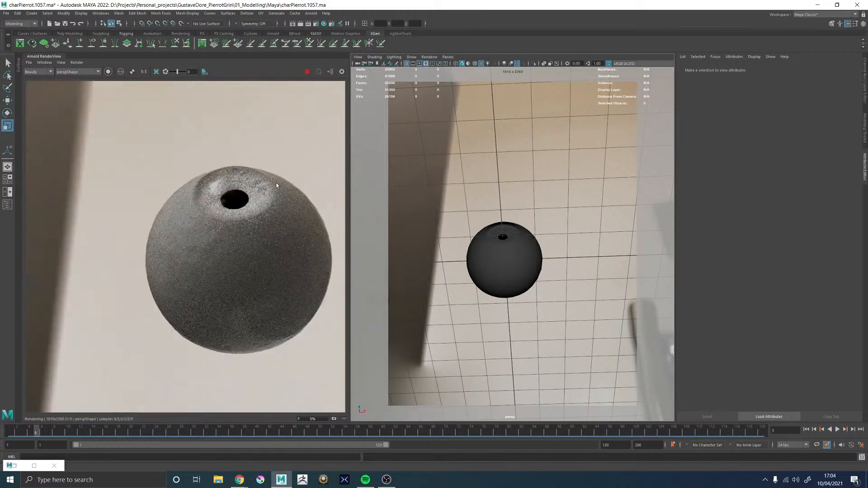
alt+drag(382, 273, 473, 232)
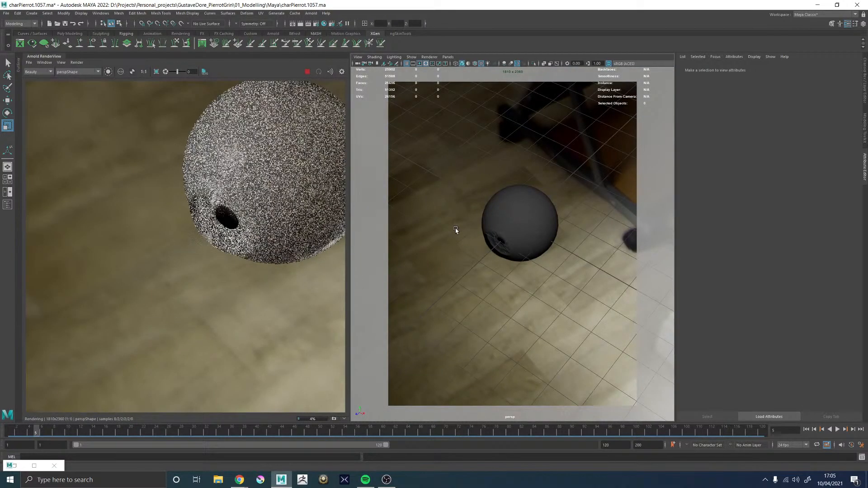
Stop the render and show the Hypershade beside the perspective view in place of the render view
click(307, 71)
click(38, 58)
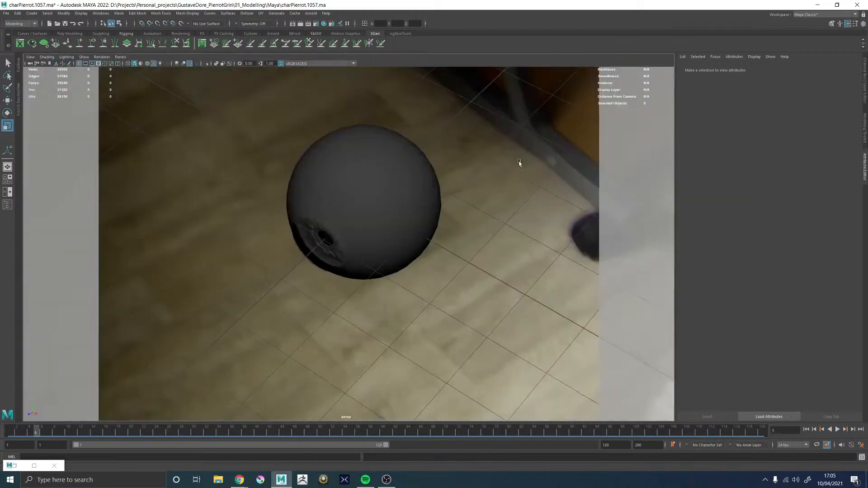
click(518, 162)
key(space)
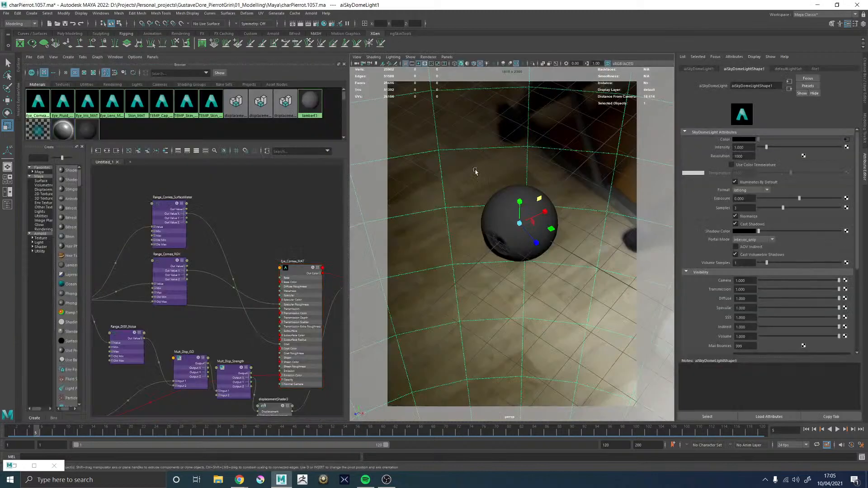
Open the Outliner, unhide group1 and expand it to select L_Eye_GRP
click(19, 67)
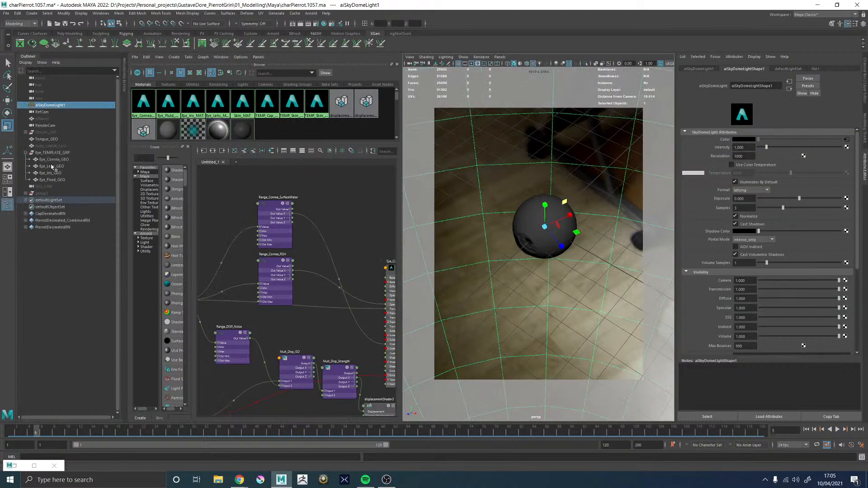
click(43, 193)
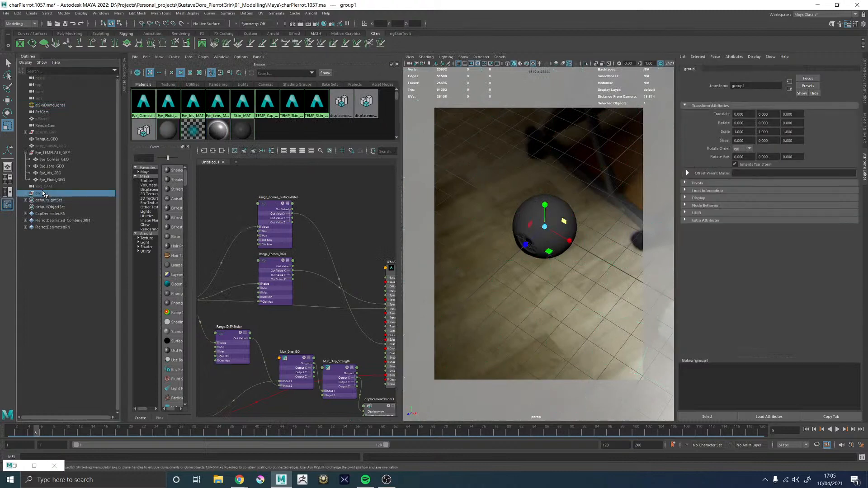
key(h)
click(26, 193)
click(47, 206)
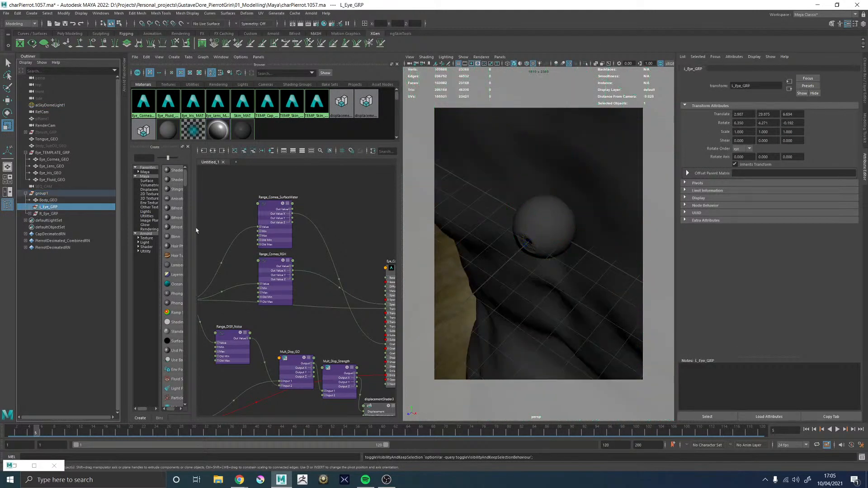
Examine the contents of L_Eye_GRP, its fit in the eye socket and the template eye's size against the body
key(f)
alt+drag(544, 202, 134, 243)
click(30, 206)
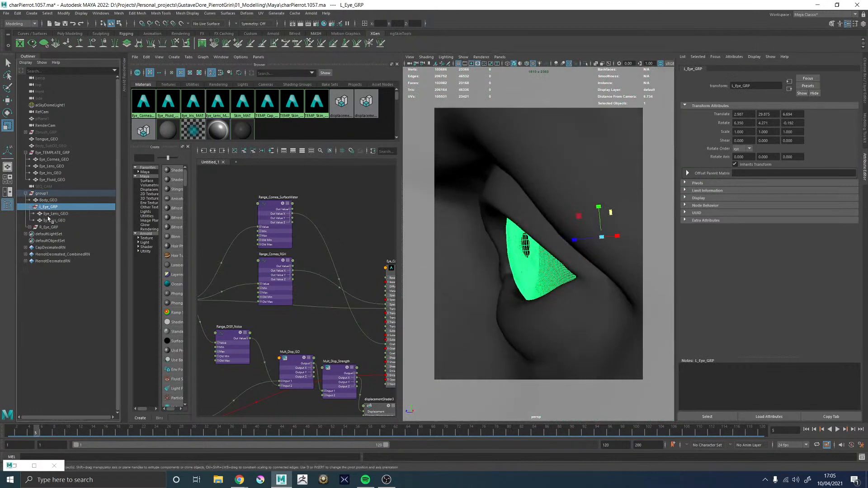
click(54, 213)
click(50, 207)
alt+right_drag(617, 280, 509, 279)
alt+drag(509, 279, 589, 280)
alt+right_drag(589, 280, 454, 270)
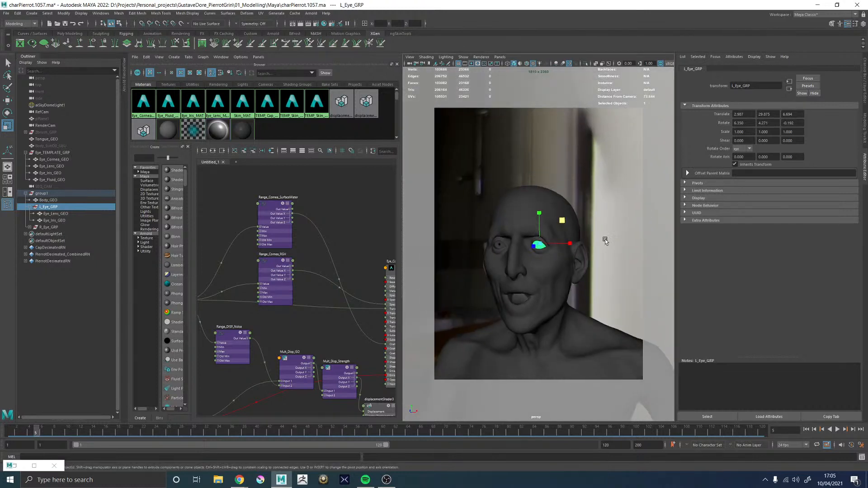
click(604, 241)
alt+middle_drag(552, 281, 552, 203)
alt+drag(532, 246, 540, 242)
alt+middle_drag(540, 242, 543, 154)
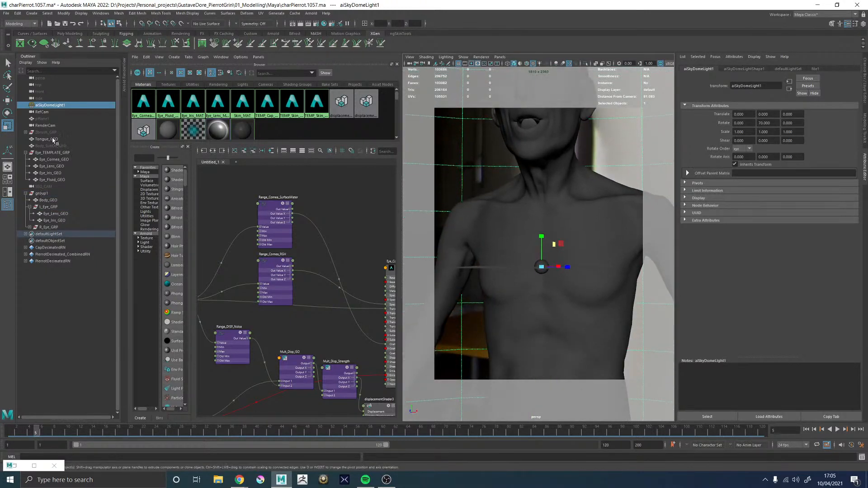
Set the scale of Eye_TEMPLATE_GRP to 1 on all three axes
click(52, 153)
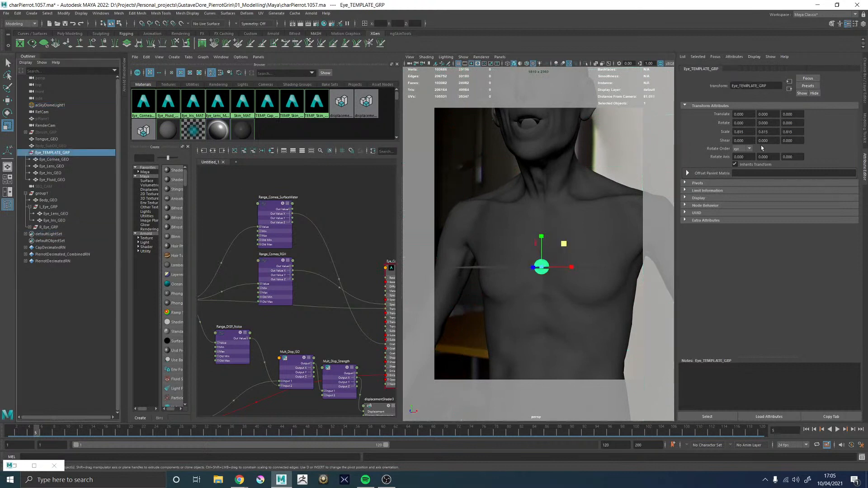
drag(747, 132, 725, 132)
text(1)
key(Tab)
text(1)
key(Tab)
text(1)
key(Return)
Freeze the transformations of the cornea, lens, iris and fluid meshes in Eye_TEMPLATE_GRP
alt+drag(617, 182, 595, 174)
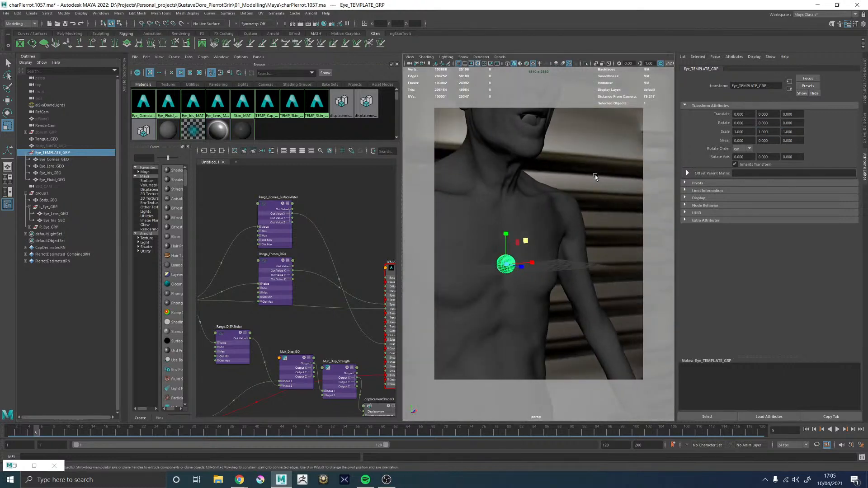
click(595, 175)
alt+middle_drag(501, 268, 635, 220)
scroll(518, 251, up, 12)
click(506, 253)
alt+drag(579, 235, 589, 238)
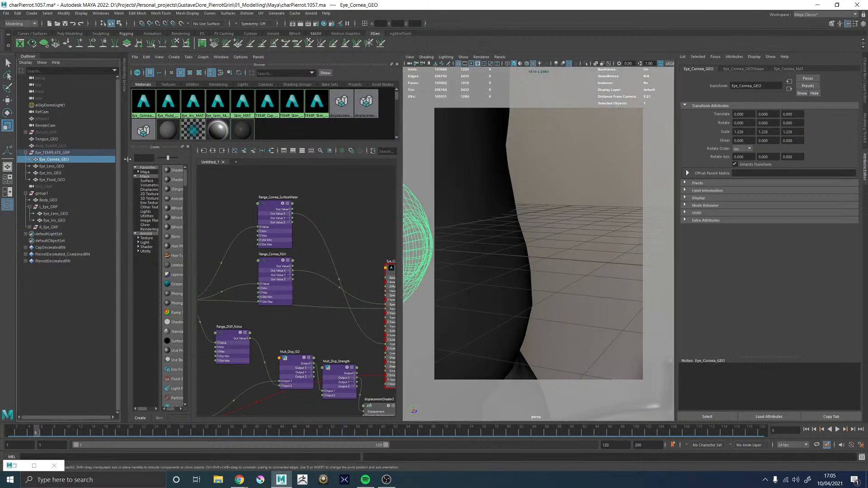
shift+click(50, 172)
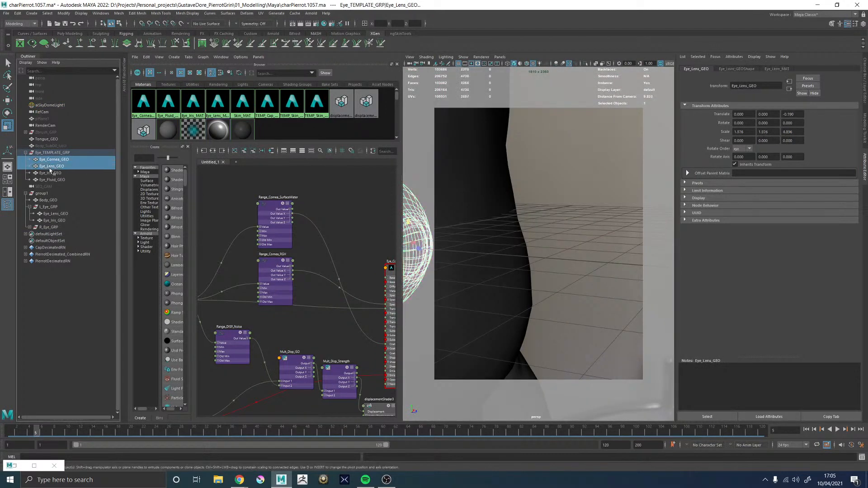
shift+click(52, 179)
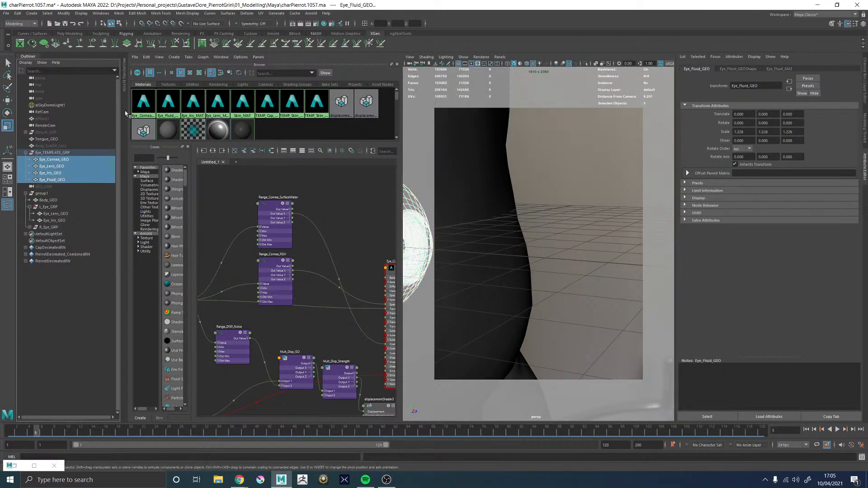
click(64, 13)
click(87, 44)
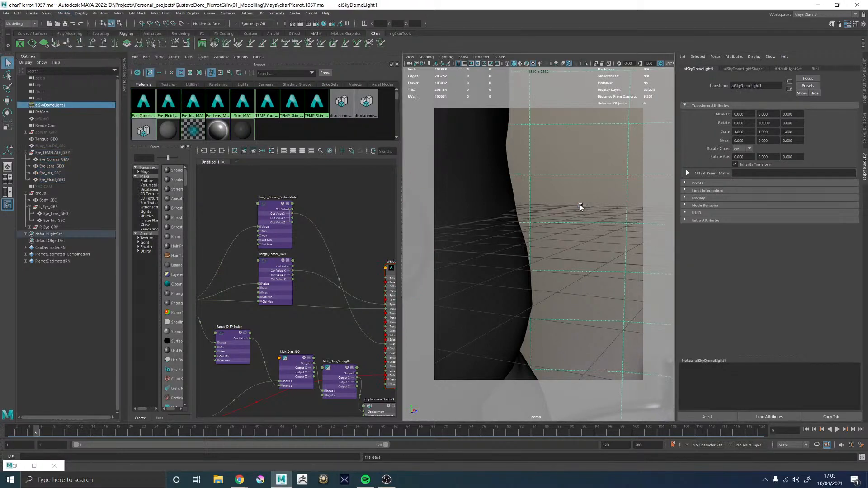
Duplicate Eye_TEMPLATE_GRP with all its eye meshes
alt+middle_drag(513, 212, 606, 201)
alt+middle_drag(472, 211, 617, 209)
alt+right_drag(618, 209, 411, 202)
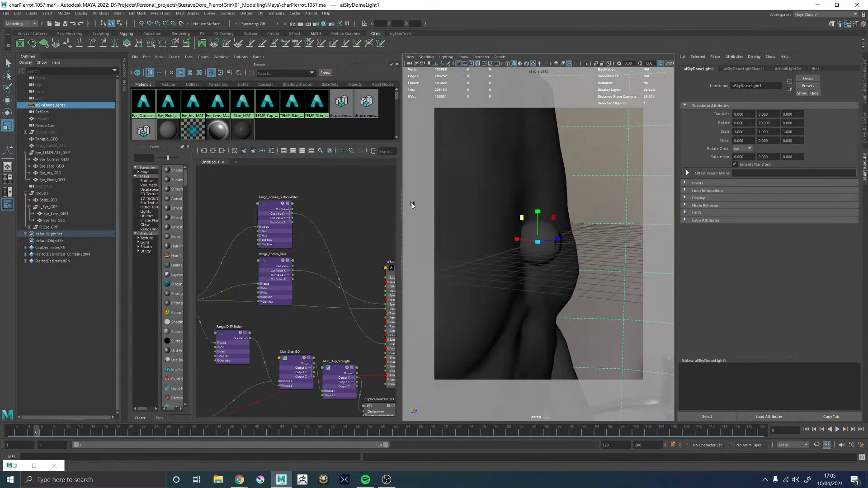
click(49, 153)
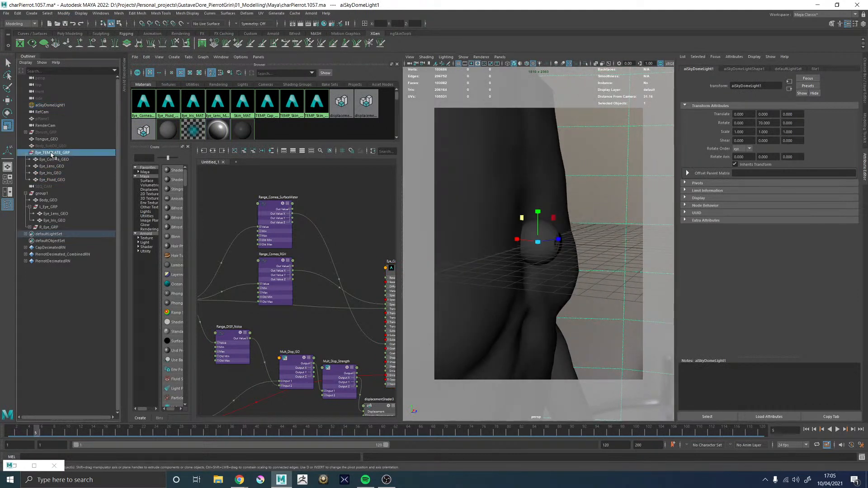
double_click(49, 207)
key(ctrl+c)
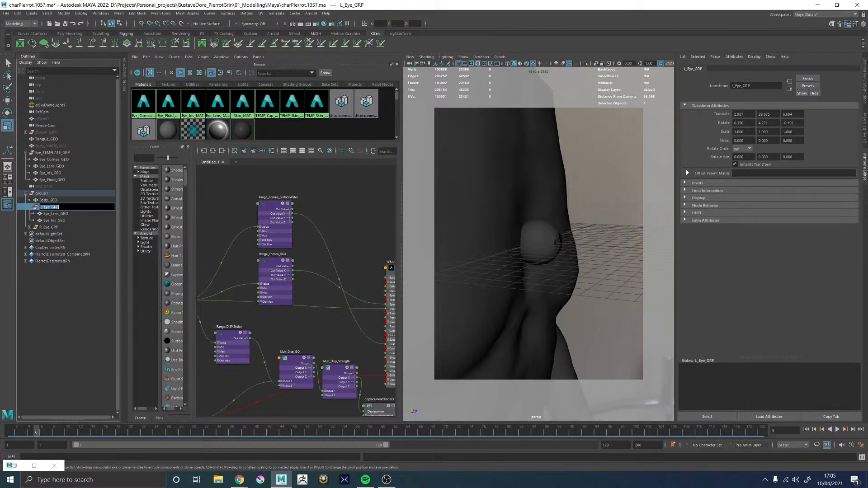
click(51, 154)
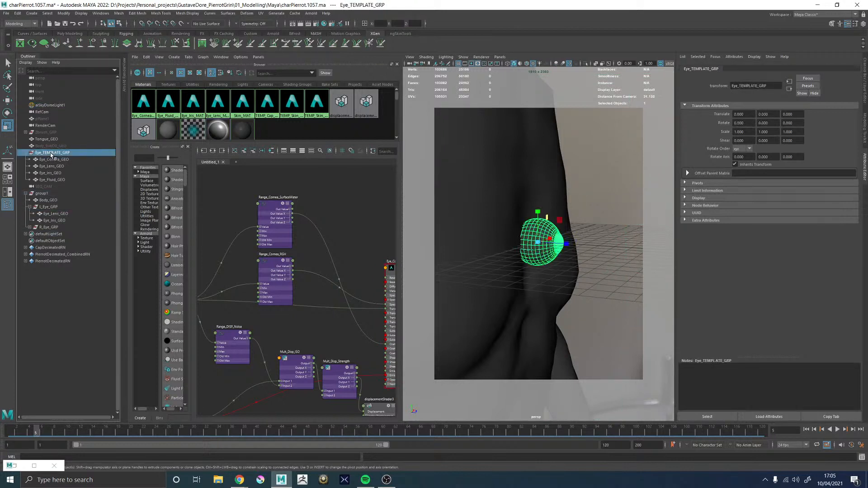
key(ctrl+d)
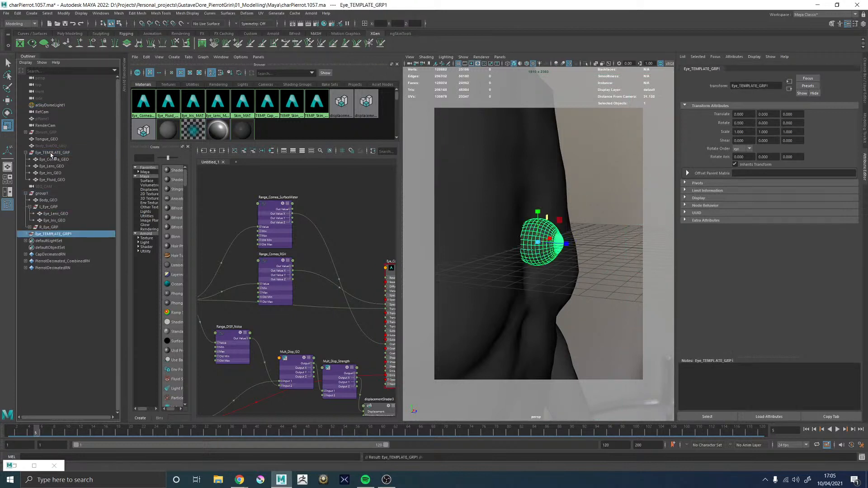
Rename the duplicated template eye group as L_Eye_GRP
double_click(53, 234)
key(ctrl+v)
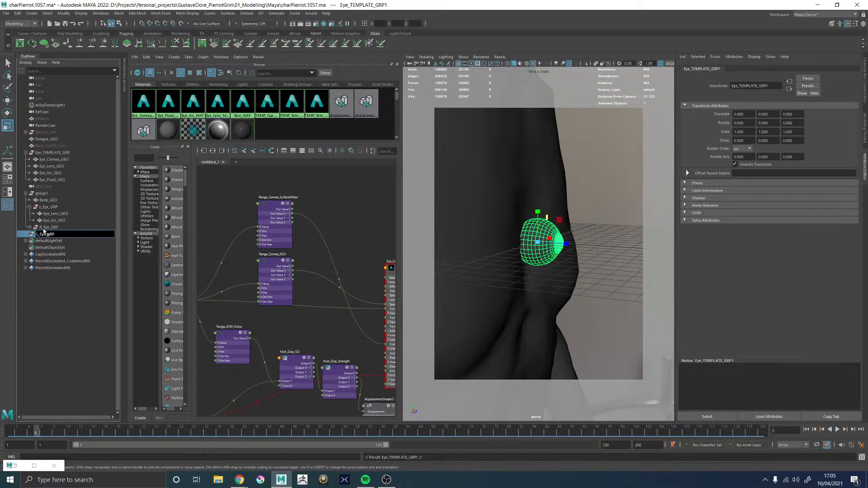
key(Return)
Move the new L_Eye_GRP up to the head beside the left eye socket, at about X 2.7 and Y 31.5
alt+right_drag(638, 244, 588, 247)
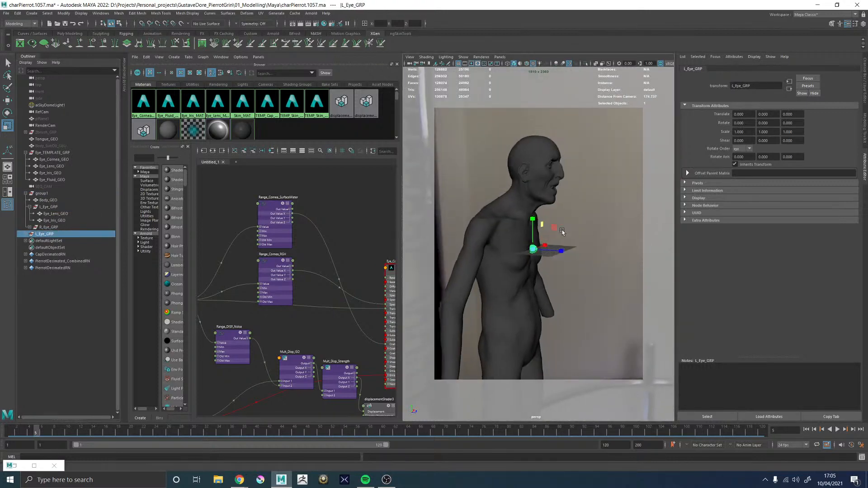
alt+middle_drag(588, 246, 589, 285)
alt+drag(619, 281, 548, 171)
key(w)
key(f)
alt+right_drag(553, 216, 513, 236)
alt+drag(513, 236, 593, 291)
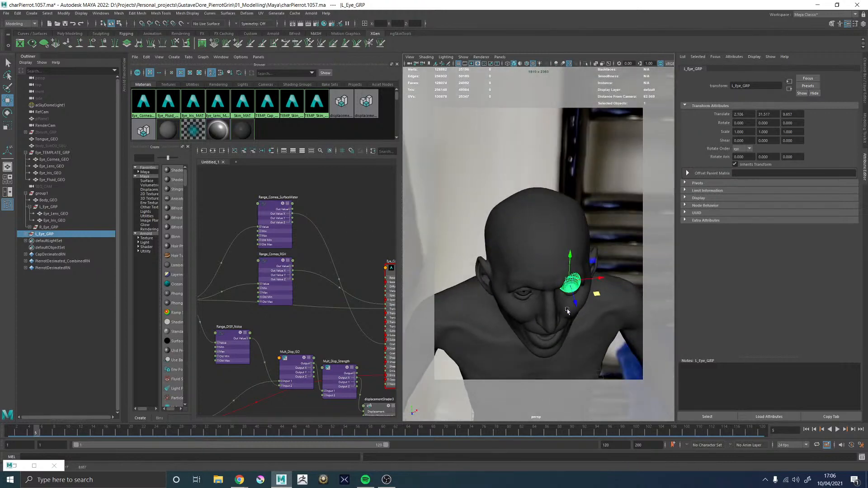
key(f)
alt+right_drag(561, 289, 536, 289)
alt+middle_drag(536, 289, 509, 253)
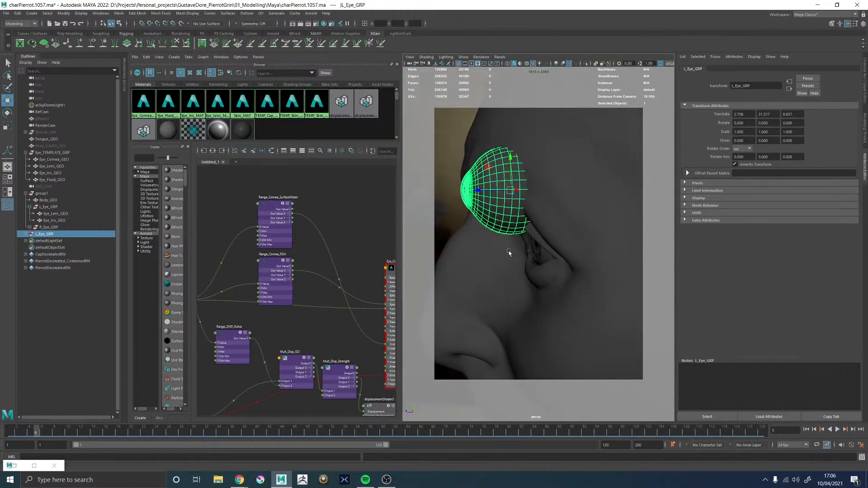
alt+drag(509, 254, 497, 248)
Fit the new L_Eye_GRP into the left eye socket at about X 3.0, Y 29.8, Z 6.7
drag(494, 171, 546, 220)
key(4)
alt+drag(475, 264, 552, 271)
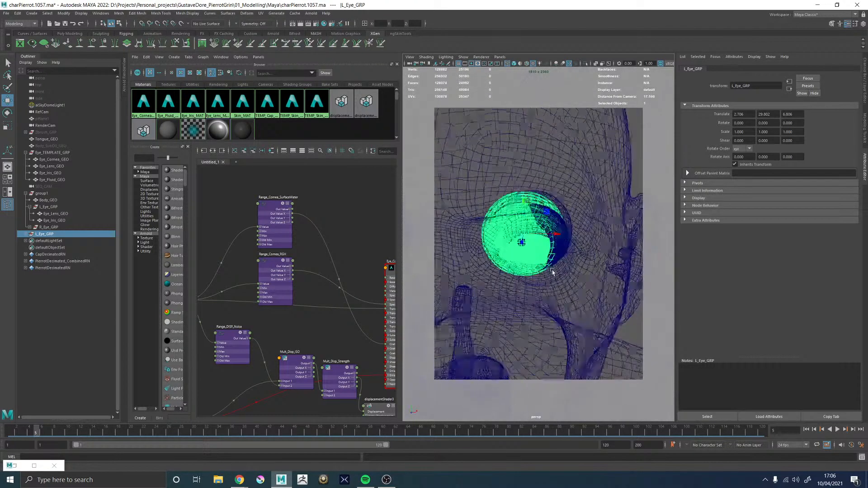
alt+right_drag(552, 271, 579, 294)
alt+drag(542, 275, 530, 265)
mouse_move(524, 208)
mouse_down()
mouse_move(605, 198)
mouse_move(564, 192)
mouse_move(541, 205)
mouse_up()
key(5)
scroll(548, 196, down, 5)
alt+right_drag(541, 205, 565, 277)
alt+drag(565, 277, 483, 288)
drag(611, 261, 623, 263)
alt+drag(524, 266, 568, 264)
alt+right_drag(569, 264, 519, 267)
alt+drag(519, 267, 526, 266)
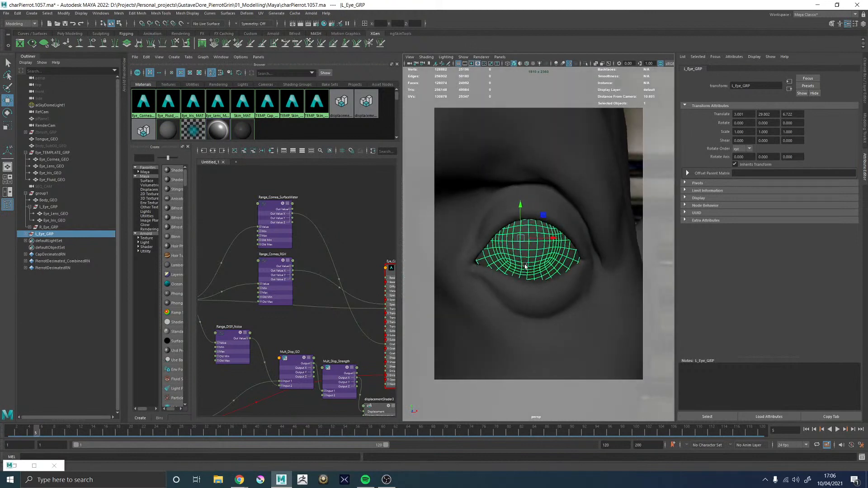
Delete the old L_Eye_GRP from group1
click(49, 207)
key(Delete)
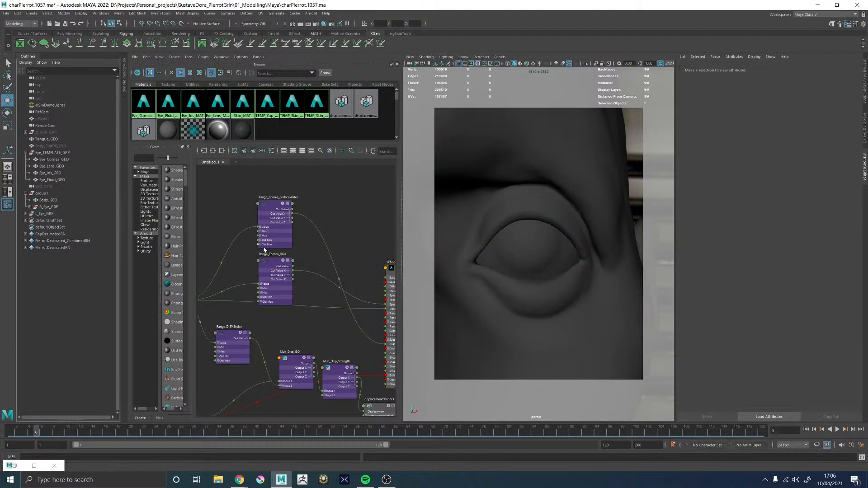
Duplicate the new L_Eye_GRP and move the copy along X into the right eye socket
click(46, 215)
scroll(485, 258, down, 8)
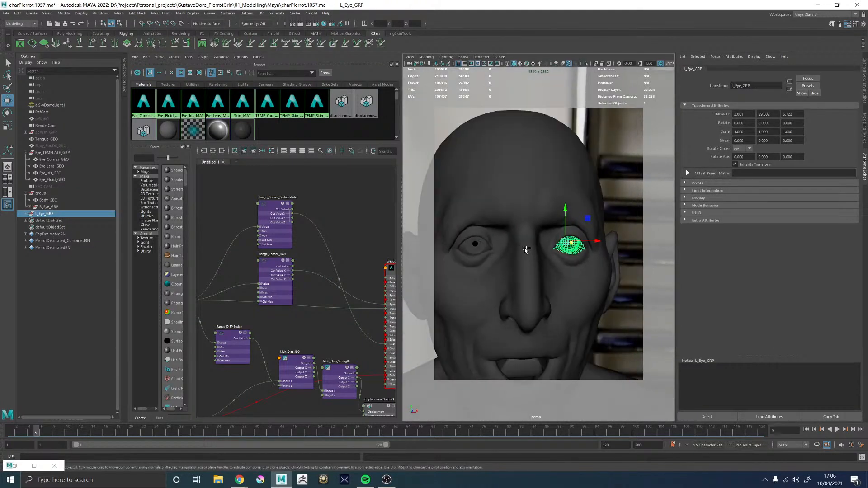
key(ctrl+d)
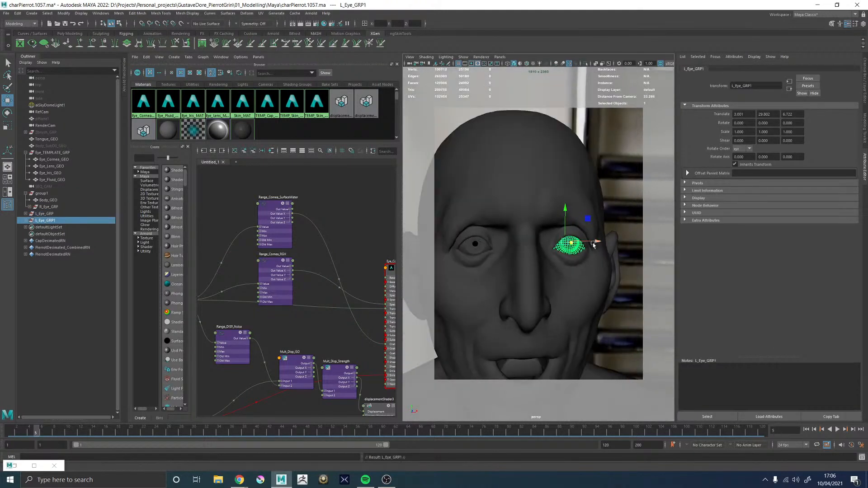
drag(597, 241, 509, 251)
Delete the old R_Eye_GRP from group1 and hide Eye_TEMPLATE_GRP
click(46, 207)
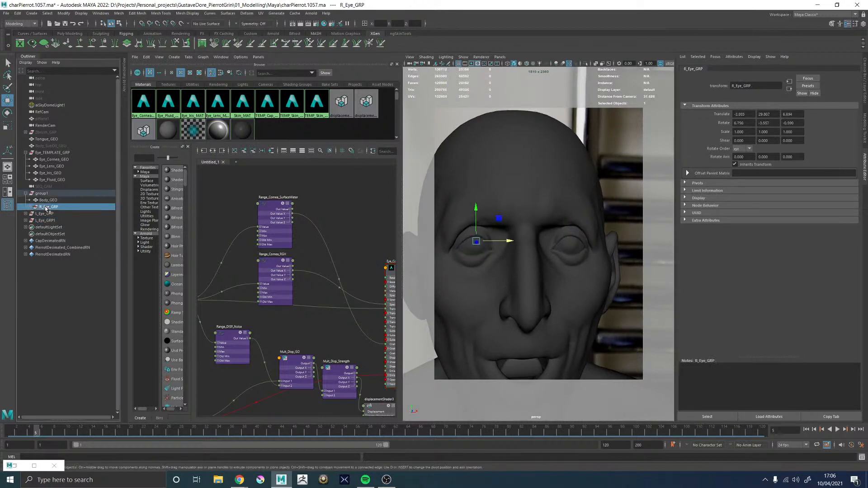
key(Delete)
alt+drag(509, 269, 519, 252)
alt+right_drag(560, 260, 446, 259)
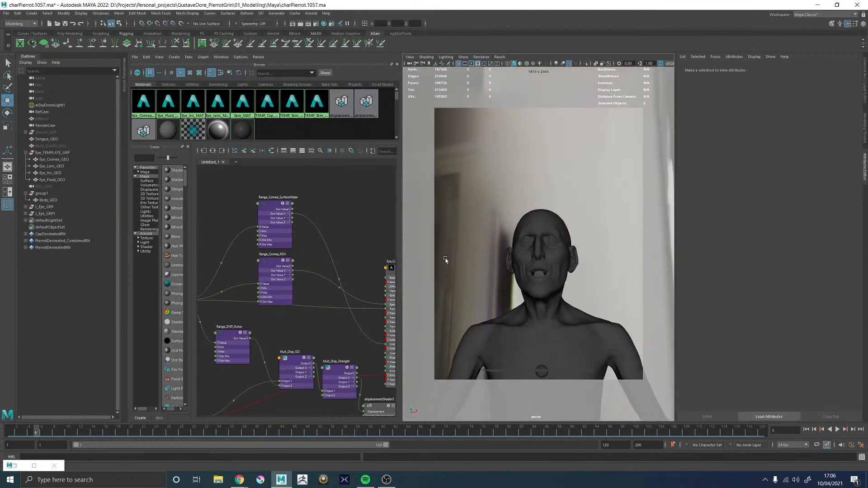
alt+drag(499, 260, 464, 264)
alt+middle_drag(517, 249, 519, 230)
alt+drag(519, 230, 538, 230)
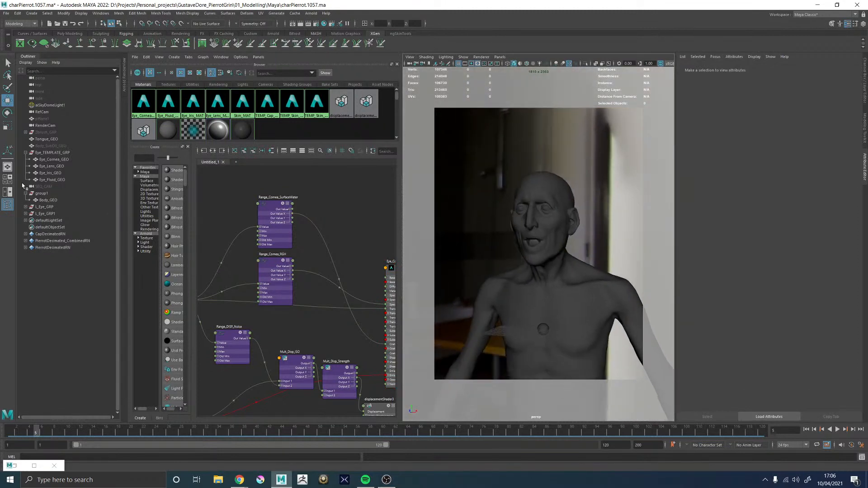
click(45, 154)
key(h)
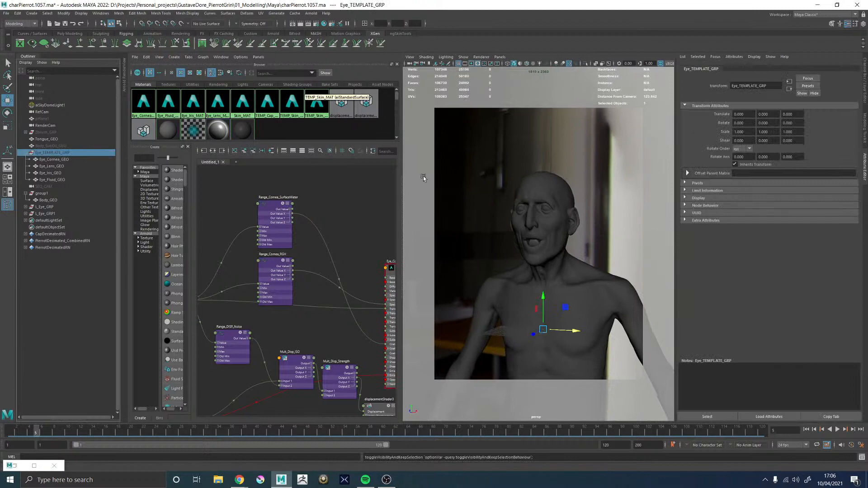
Show the Arnold RenderView beside the viewport and render a cropped region around each of the head's eyes
key(space)
key(space)
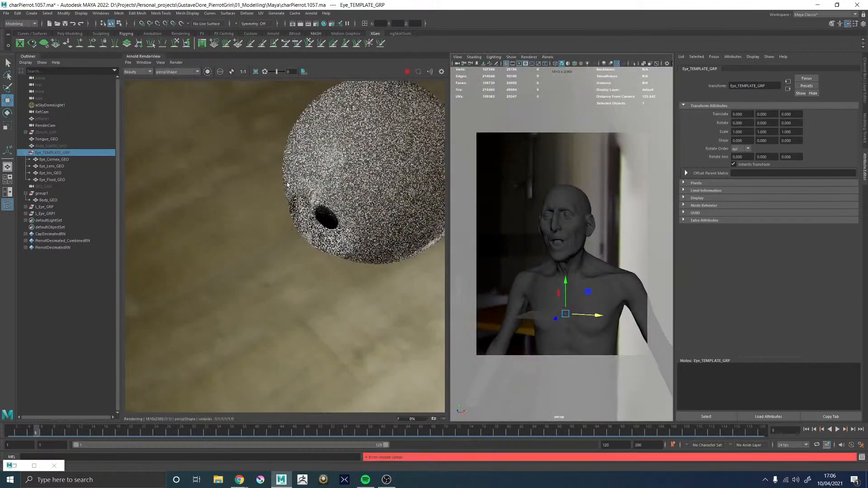
scroll(287, 183, down, 5)
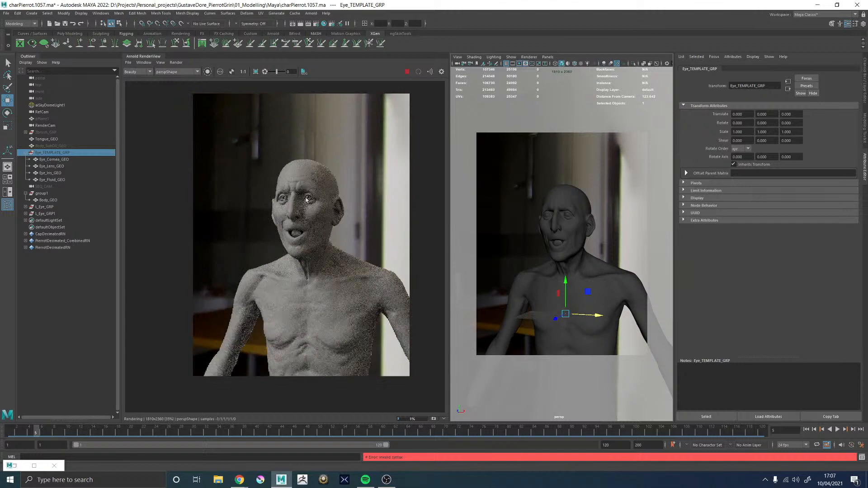
scroll(278, 192, up, 7)
mouse_move(279, 196)
shift+mouse_down()
mouse_move(333, 233)
mouse_move(337, 253)
shift+mouse_up()
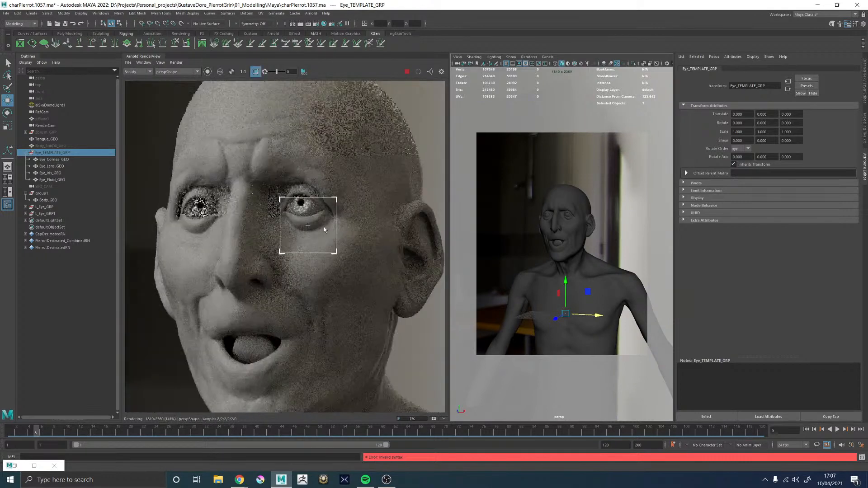
shift+drag(273, 187, 337, 244)
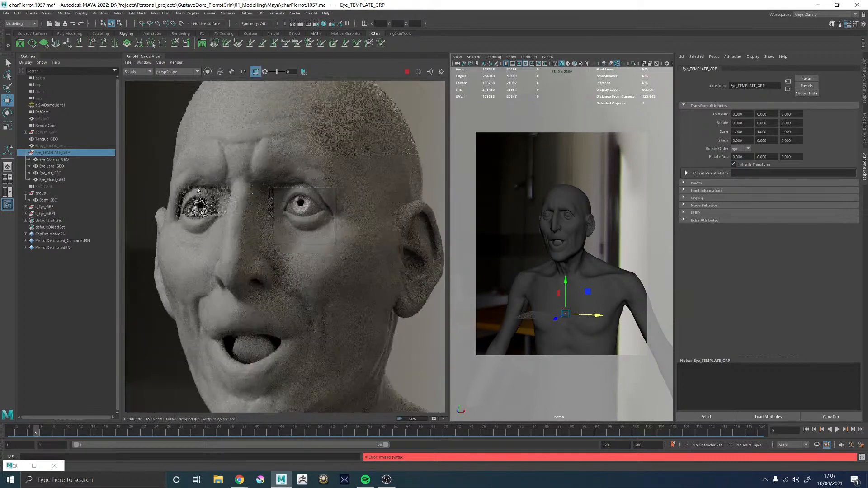
shift+drag(167, 179, 231, 235)
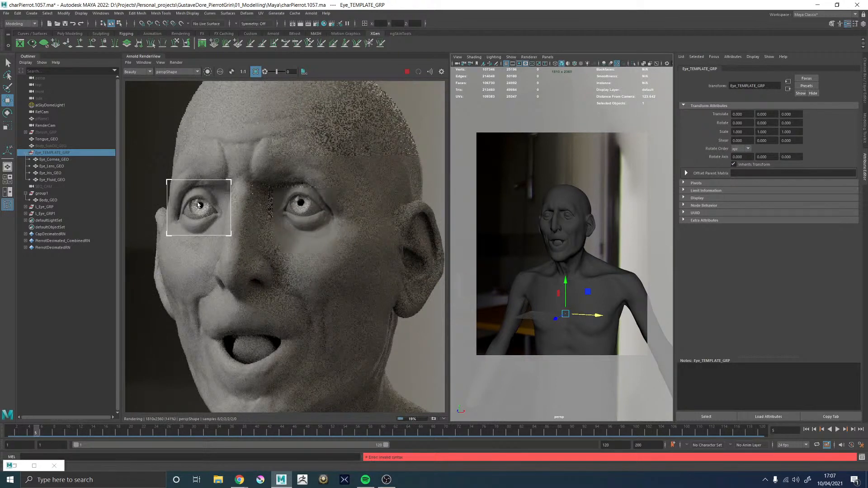
Examine the rendered irises, pupils and eyelids of both eyes, up close and from a distance
scroll(185, 203, up, 2)
scroll(211, 209, up, 2)
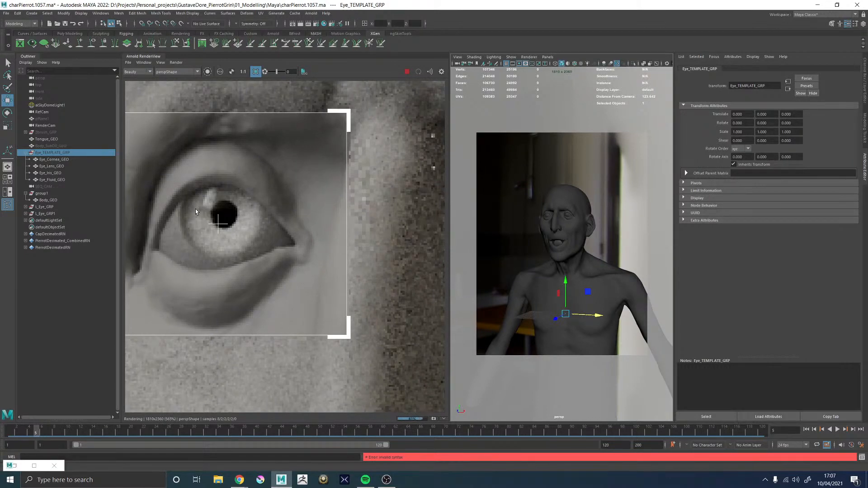
scroll(195, 208, down, 2)
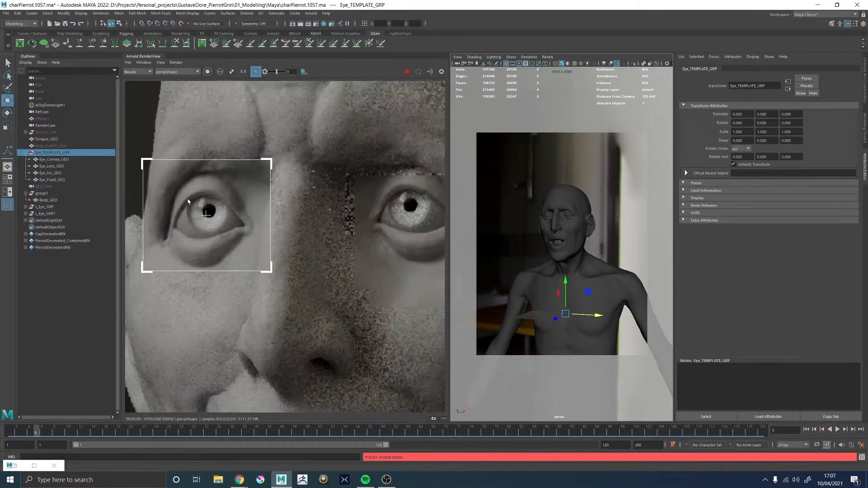
scroll(188, 202, down, 2)
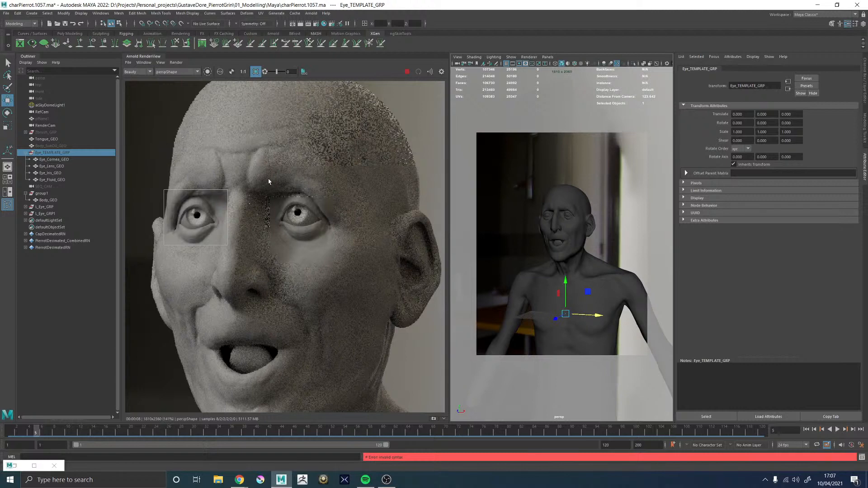
drag(270, 200, 335, 253)
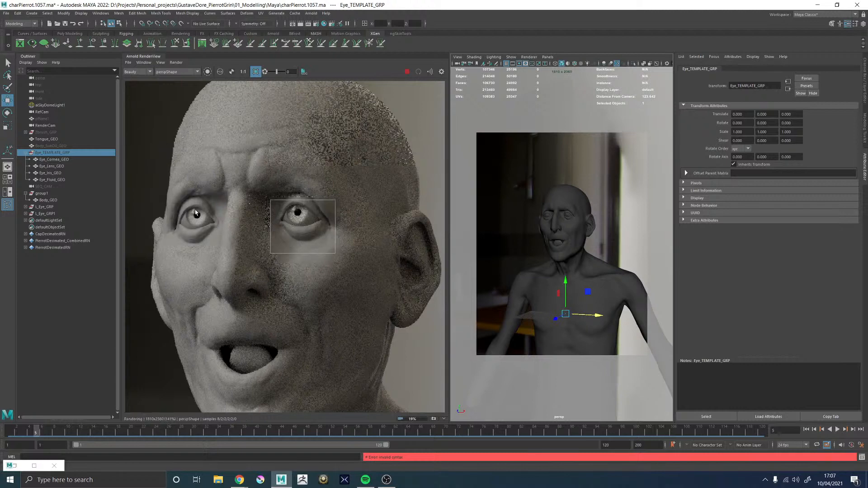
scroll(195, 212, up, 3)
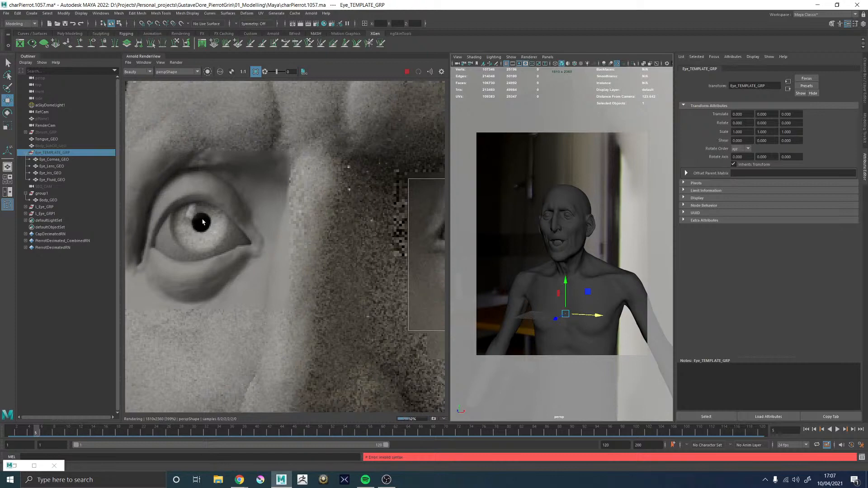
scroll(202, 222, down, 3)
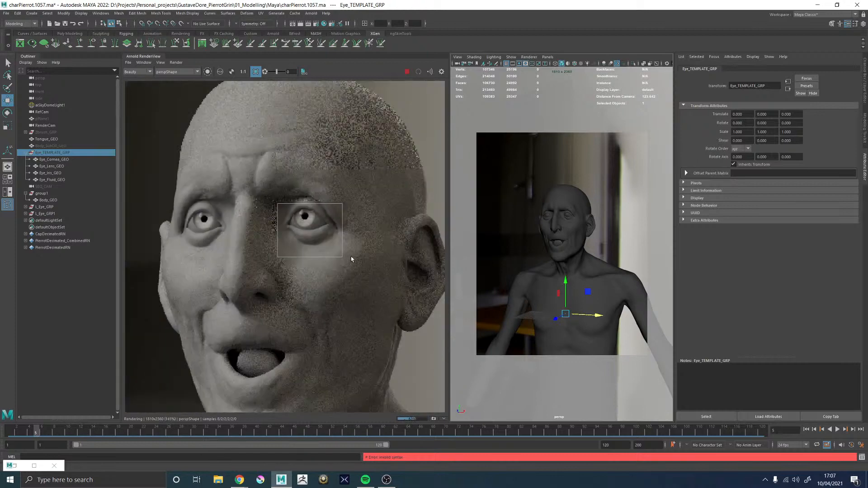
scroll(346, 254, down, 2)
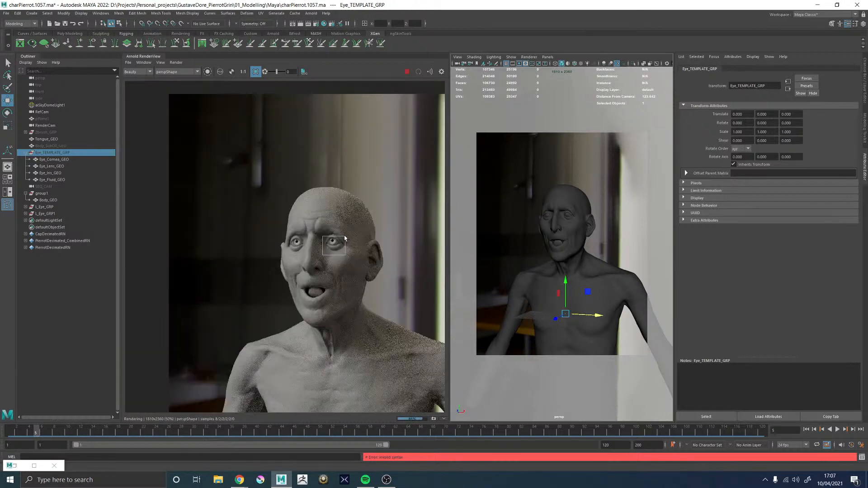
scroll(342, 239, up, 4)
scroll(260, 284, down, 3)
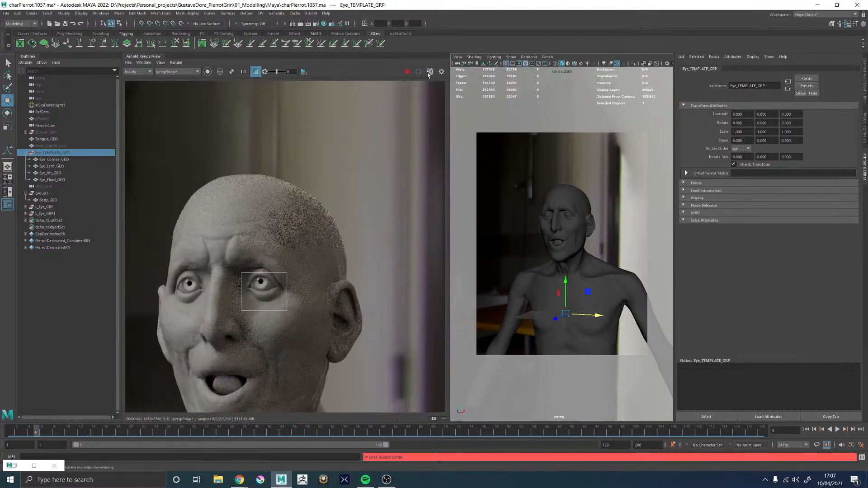
Switch the Arnold render to RenderCamShape and limit the crop region to a band around both eyes
click(191, 71)
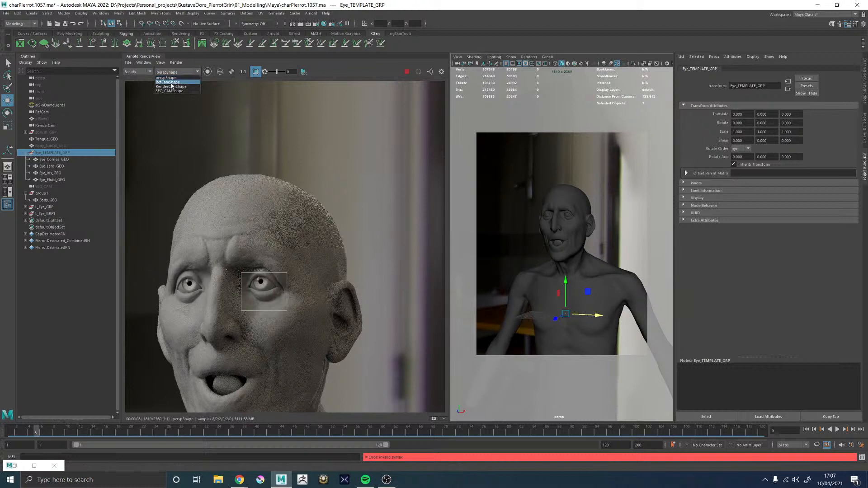
click(170, 87)
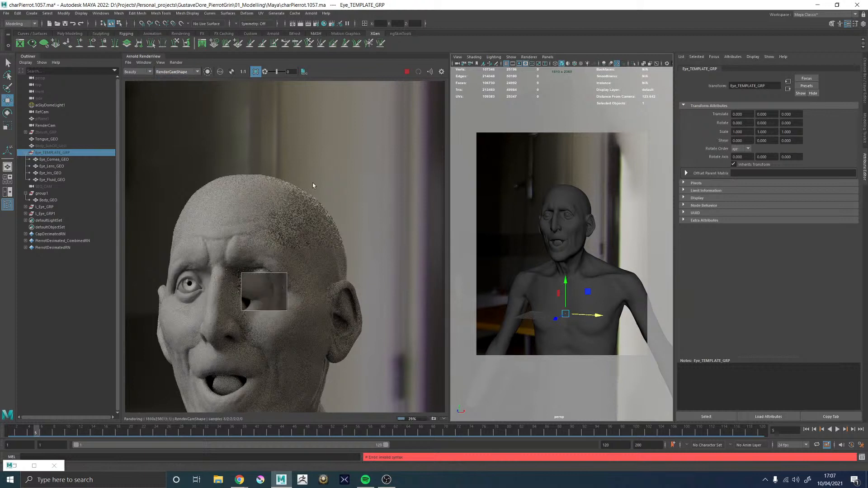
click(256, 71)
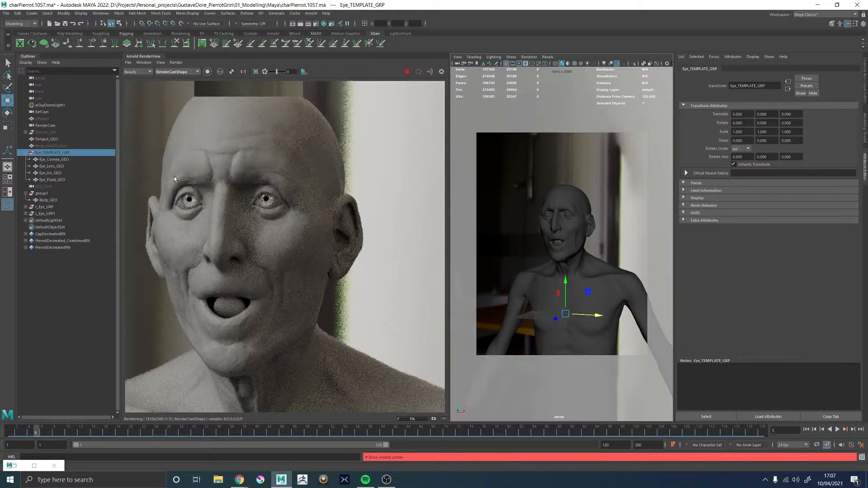
scroll(172, 171, down, 3)
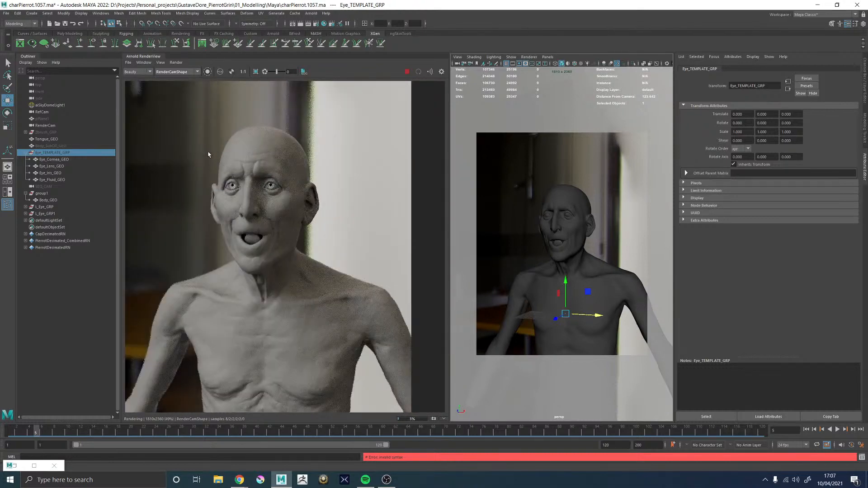
scroll(209, 154, up, 3)
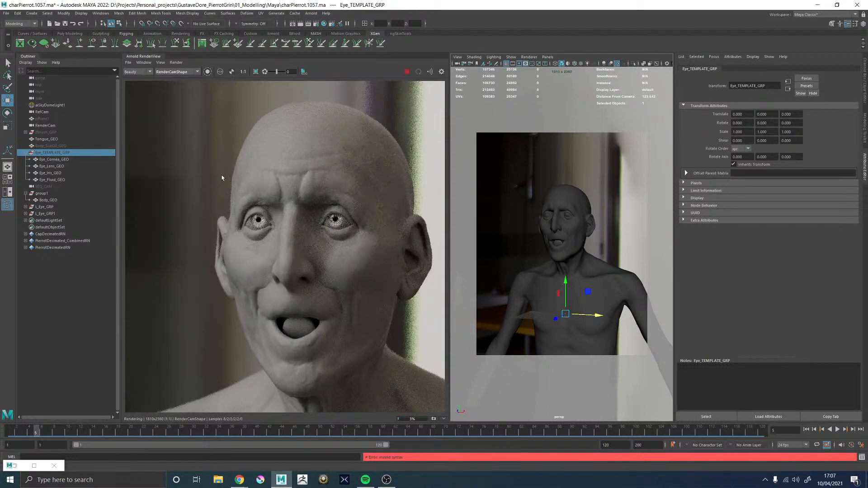
drag(225, 197, 375, 254)
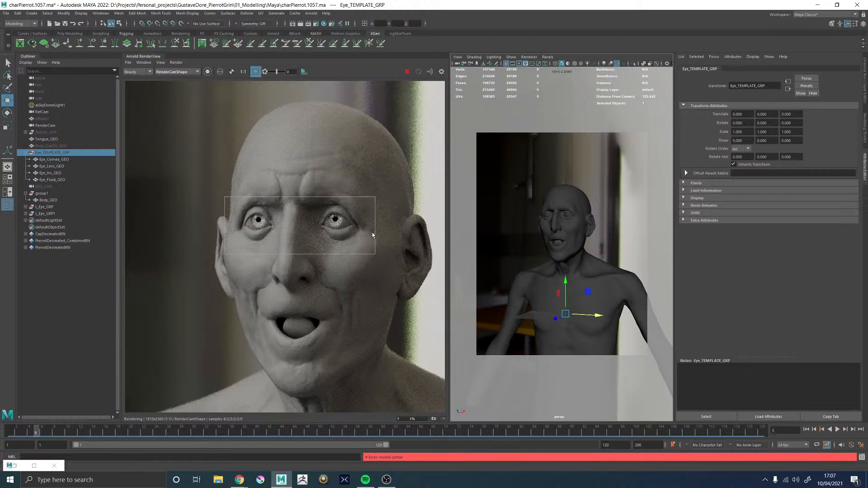
Rotate L_Eye_GRP about 4 degrees around its Y axis
click(45, 207)
key(f)
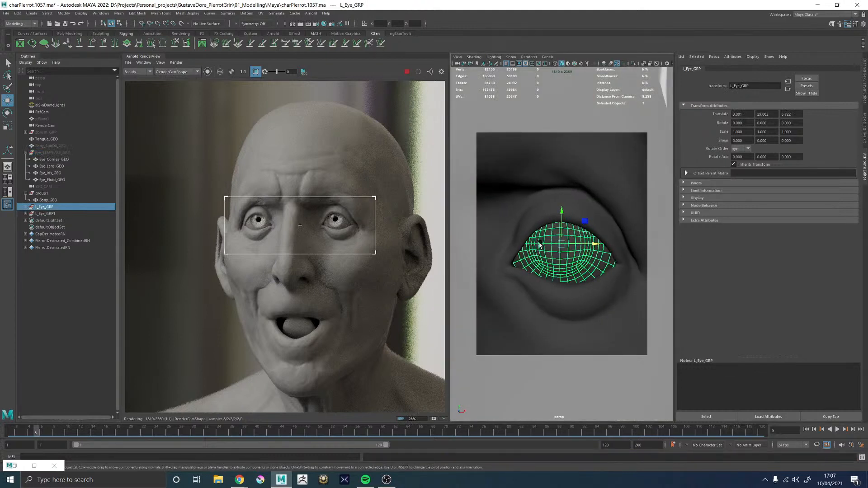
key(e)
drag(574, 246, 576, 246)
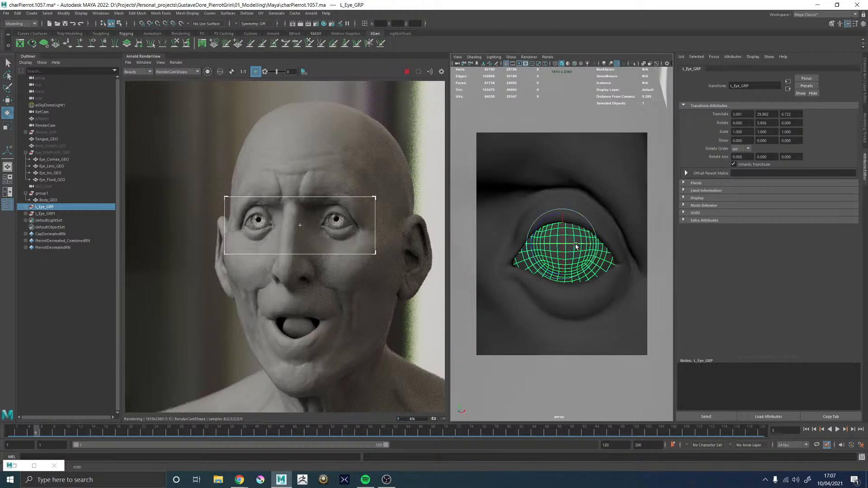
alt+right_drag(574, 243, 482, 243)
alt+drag(482, 242, 517, 215)
alt+middle_drag(517, 214, 562, 213)
alt+drag(562, 213, 563, 214)
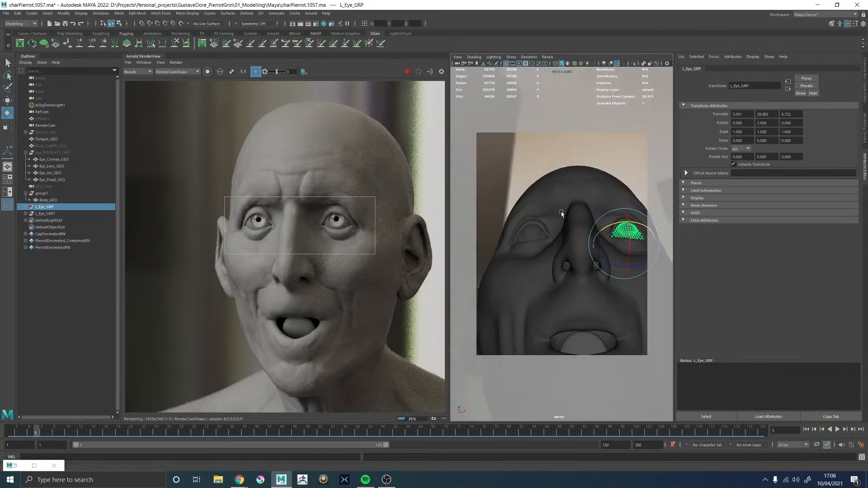
Rotate L_Eye_GRP1 about -2 degrees around Y and about -0.2 degrees around X to adjust that eye's gaze
click(46, 213)
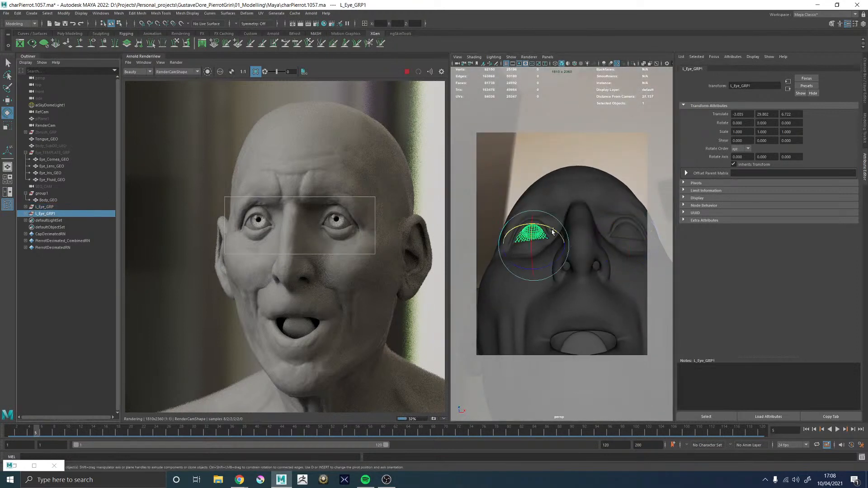
mouse_move(552, 231)
mouse_down()
mouse_move(540, 254)
mouse_move(544, 227)
mouse_up()
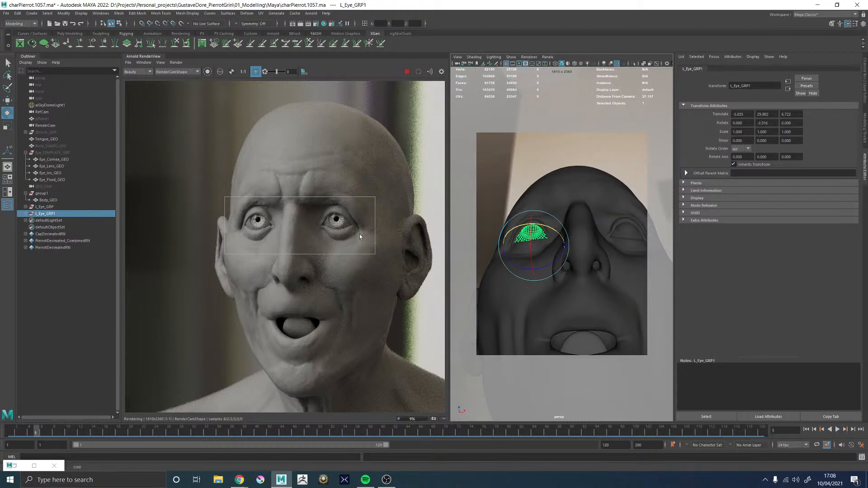
alt+drag(515, 251, 546, 247)
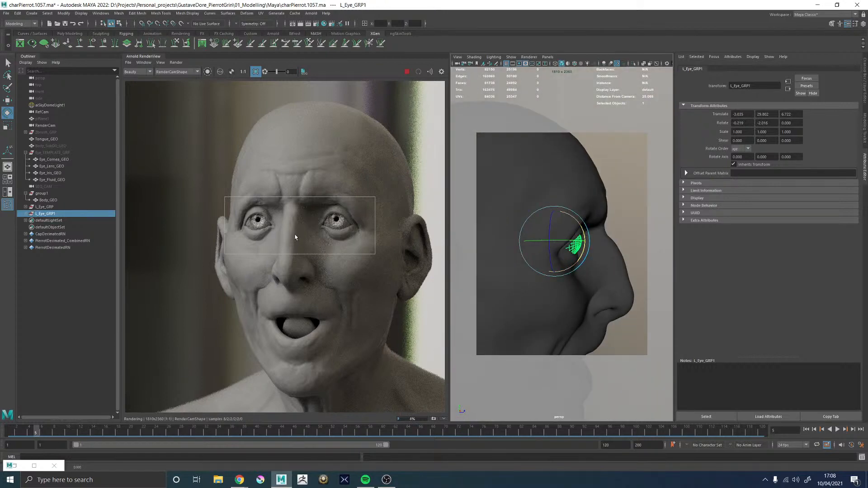
scroll(295, 237, up, 4)
scroll(307, 230, down, 5)
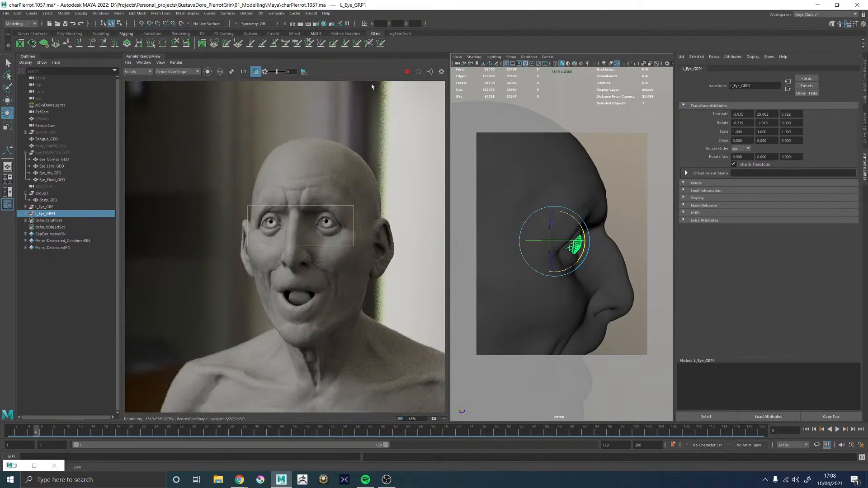
Stop the Arnold render and rename L_Eye_GRP1 as R_Eye_GRP
click(405, 72)
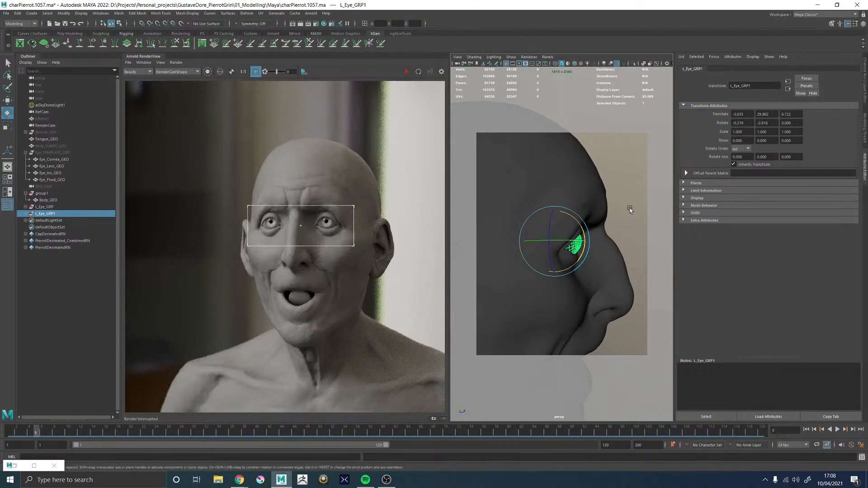
alt+right_drag(630, 209, 133, 169)
double_click(43, 213)
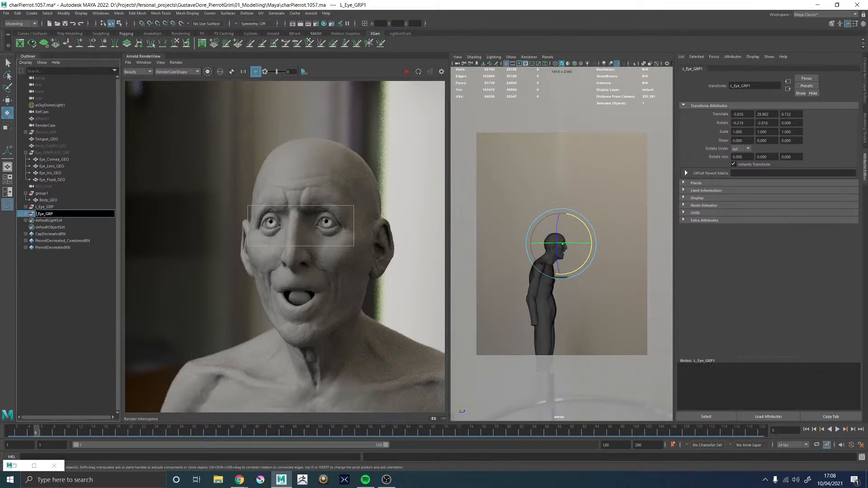
key(Delete)
text(R)
key(Return)
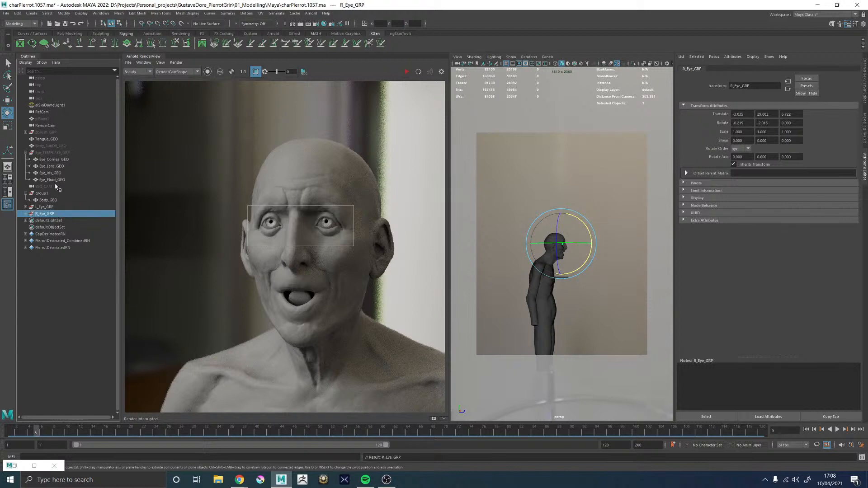
Parent L_Eye_GRP and R_Eye_GRP under group1 and rename that group as Pierott_GRP
ctrl+click(47, 208)
drag(48, 196, 49, 201)
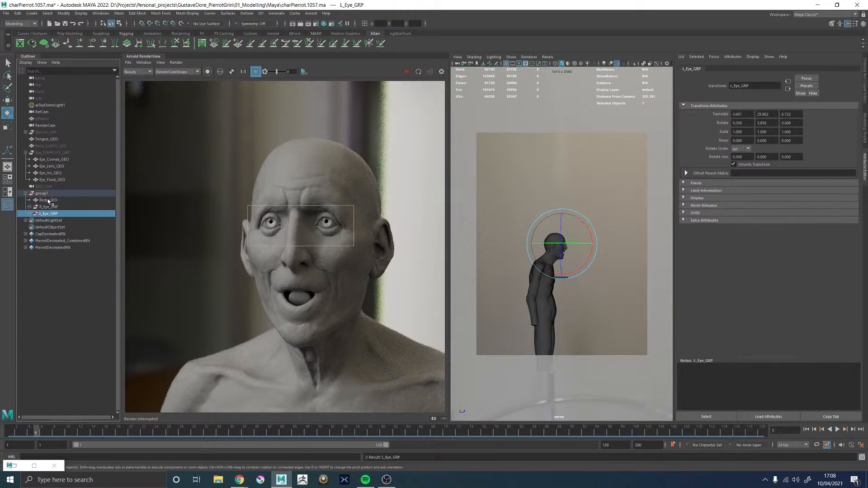
double_click(43, 193)
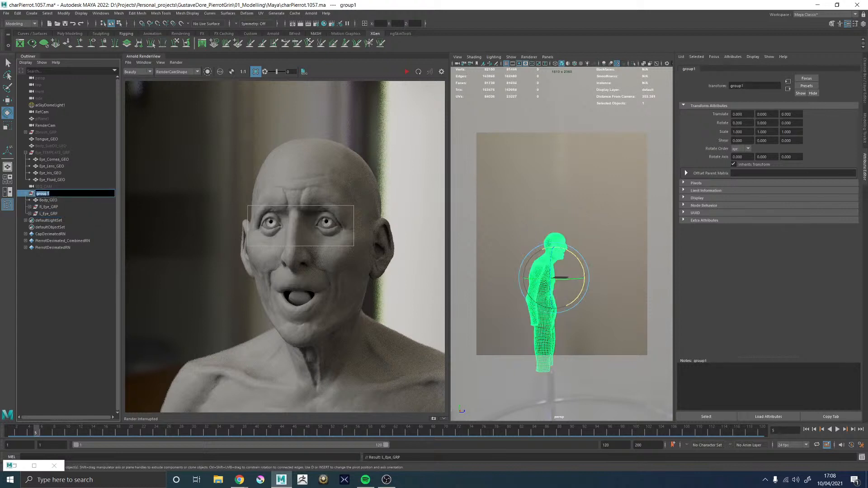
text(Pierott_GRP)
key(Return)
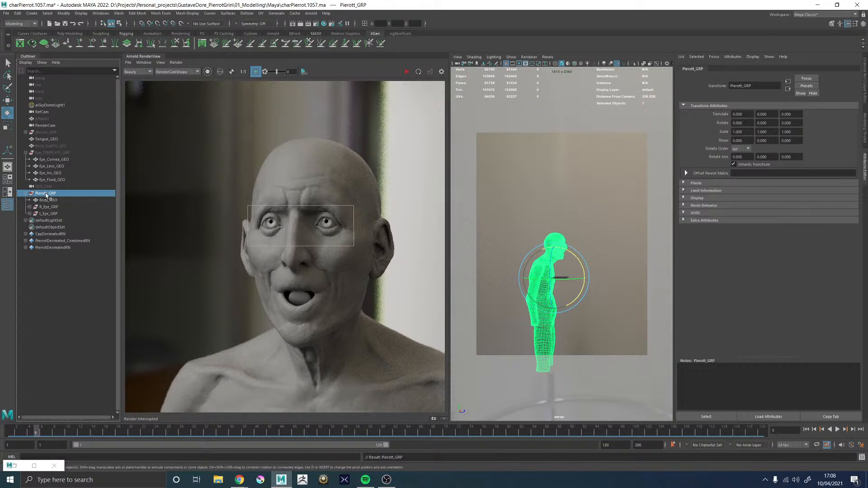
Parent Tongue_GEO under Pierott_GRP and delete the hidden Body_SubD0_GEO mesh
click(46, 140)
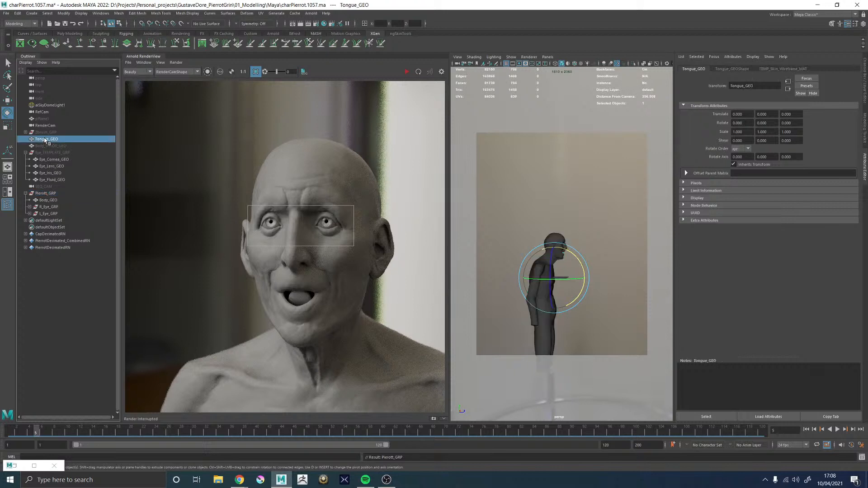
drag(46, 140, 48, 195)
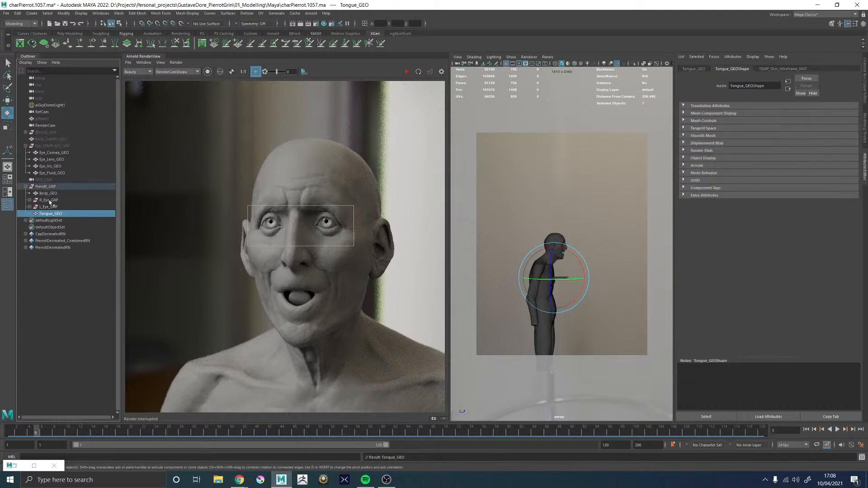
click(55, 140)
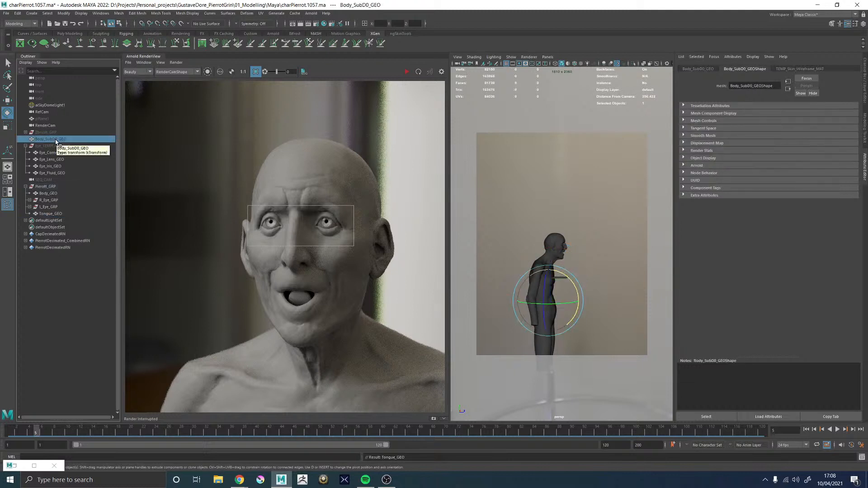
key(Delete)
Unhide pPlane1 behind the character and restart the Arnold render without the crop region
click(46, 118)
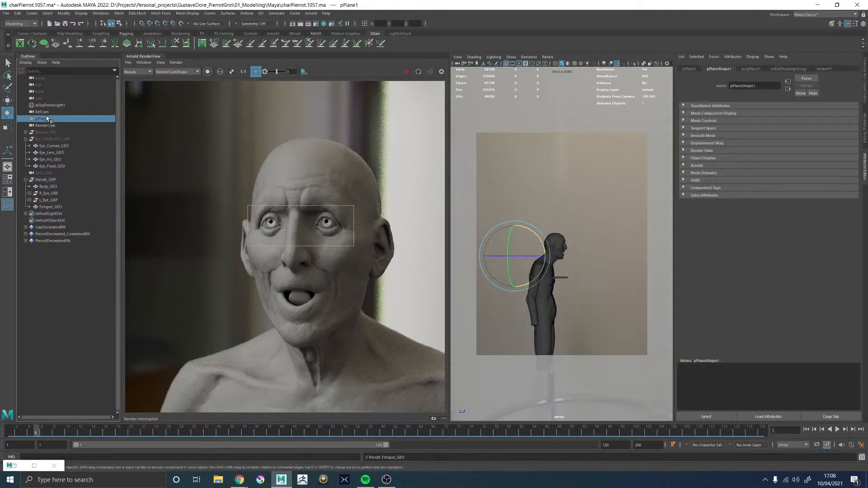
key(h)
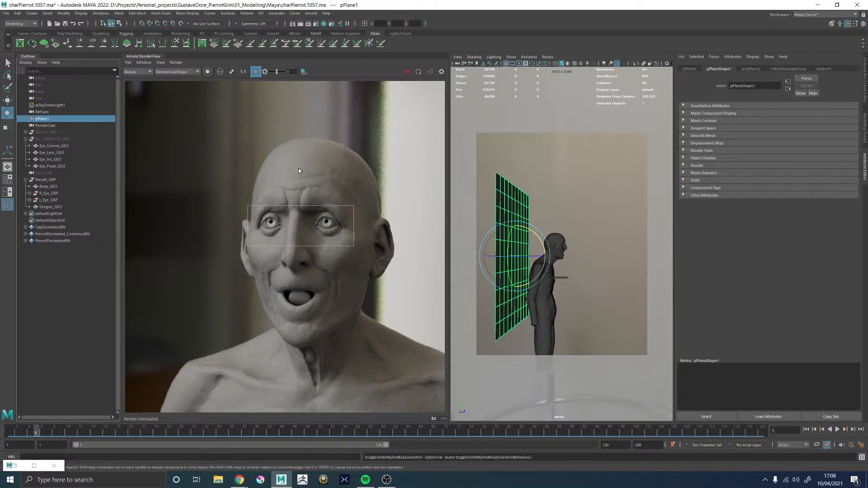
click(407, 72)
click(255, 71)
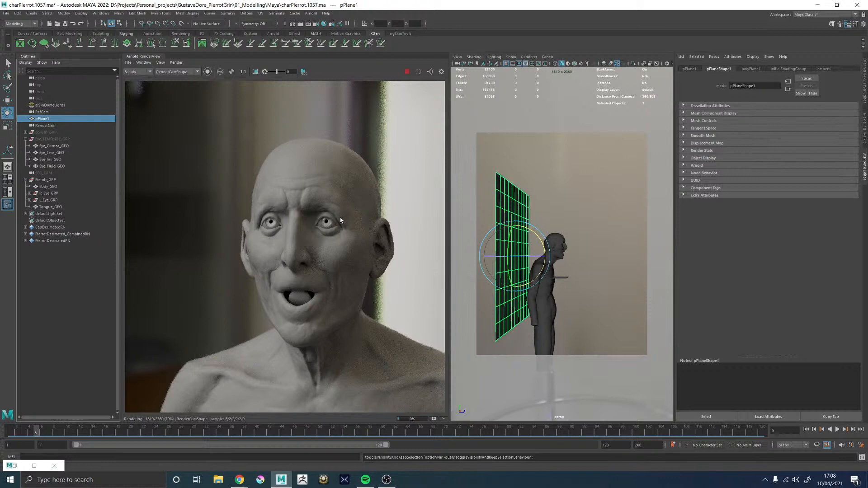
scroll(305, 299, down, 3)
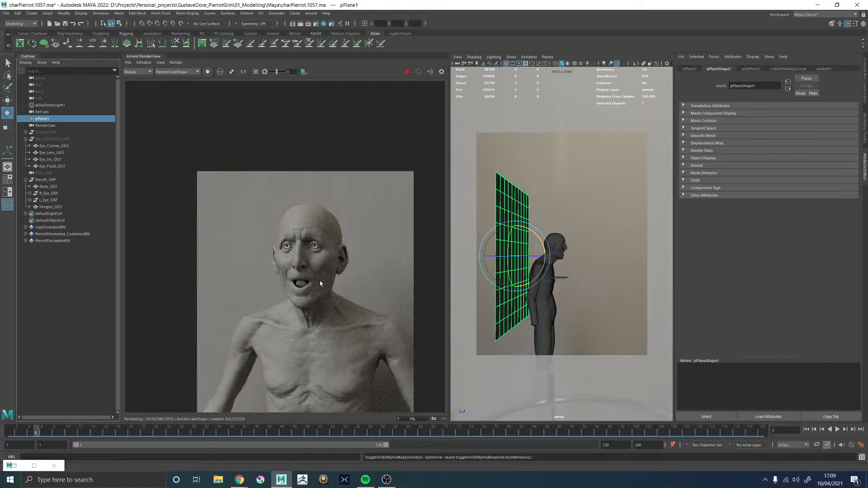
scroll(321, 283, up, 2)
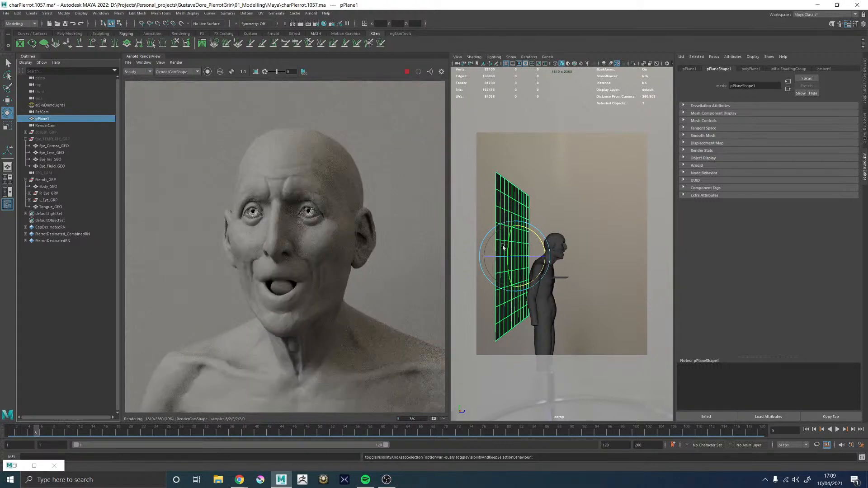
scroll(333, 242, down, 2)
scroll(355, 263, up, 2)
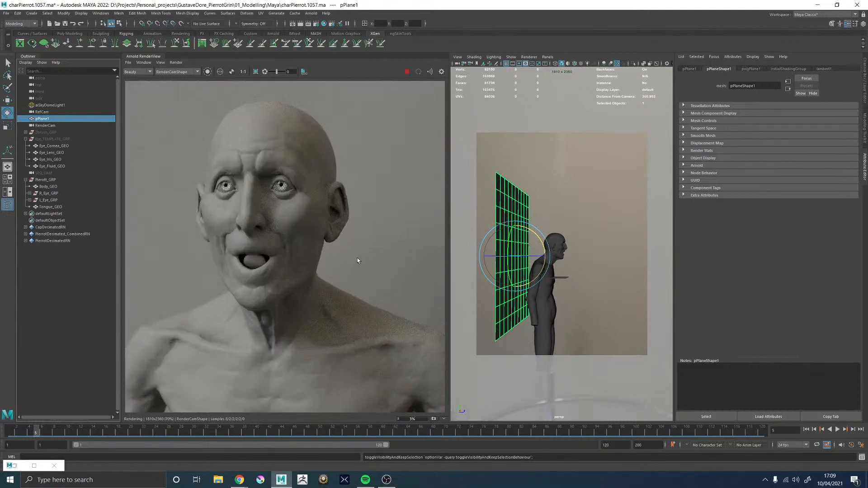
Delete the construction history of pPlane1
click(48, 120)
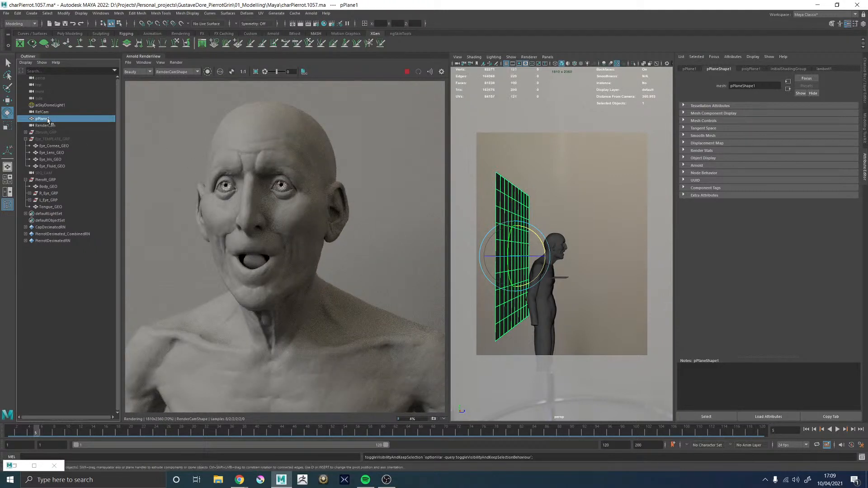
scroll(311, 229, down, 2)
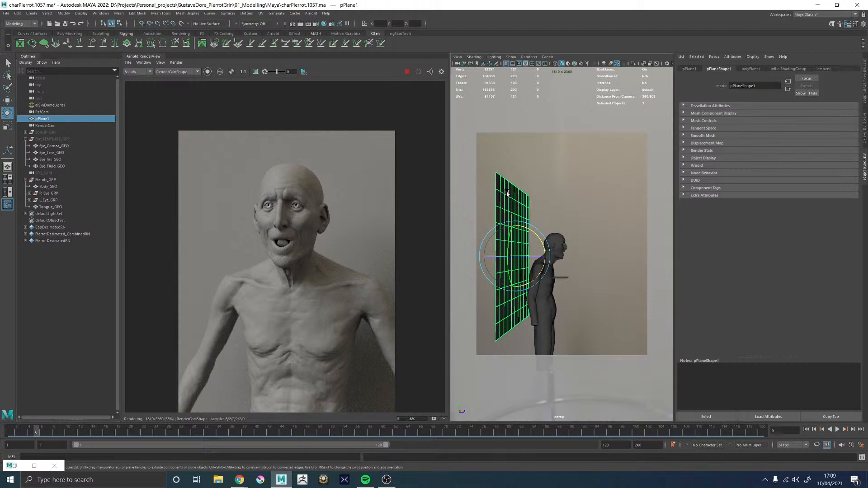
key(alt+shift+d)
scroll(306, 282, up, 2)
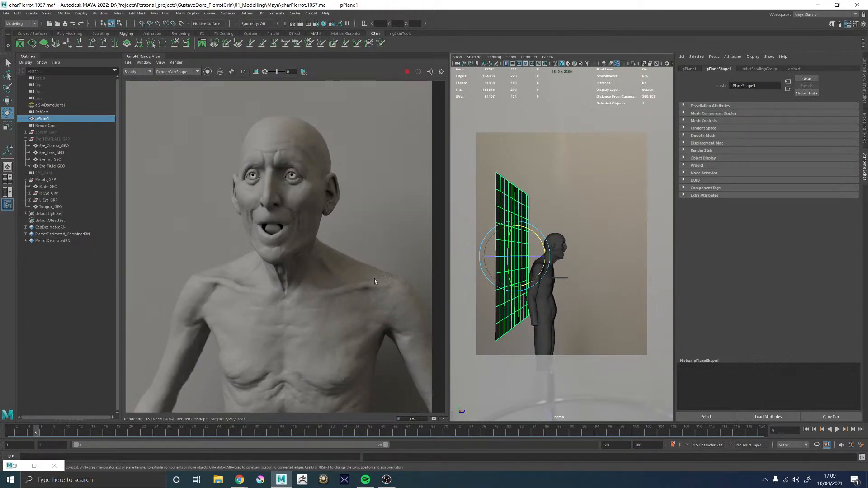
Assign a new aiShadowMatte material to pPlane1 and check its shadows in the Arnold render
alt+drag(533, 254, 484, 256)
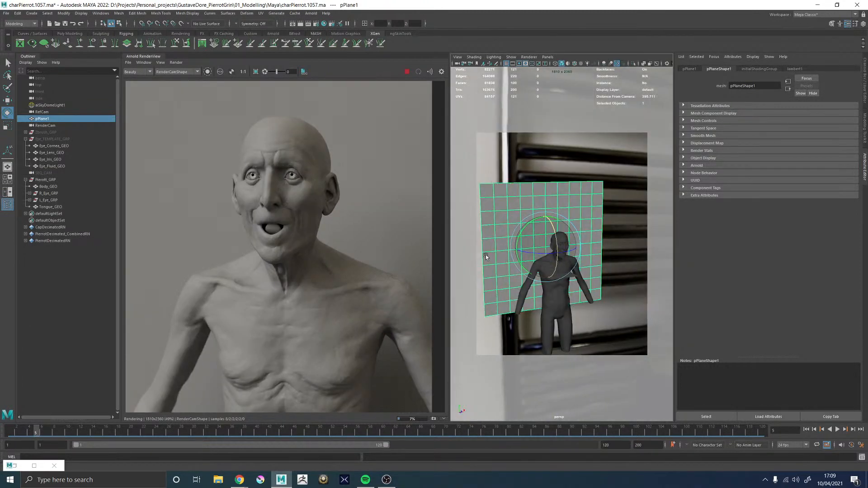
right_click(563, 196)
click(565, 370)
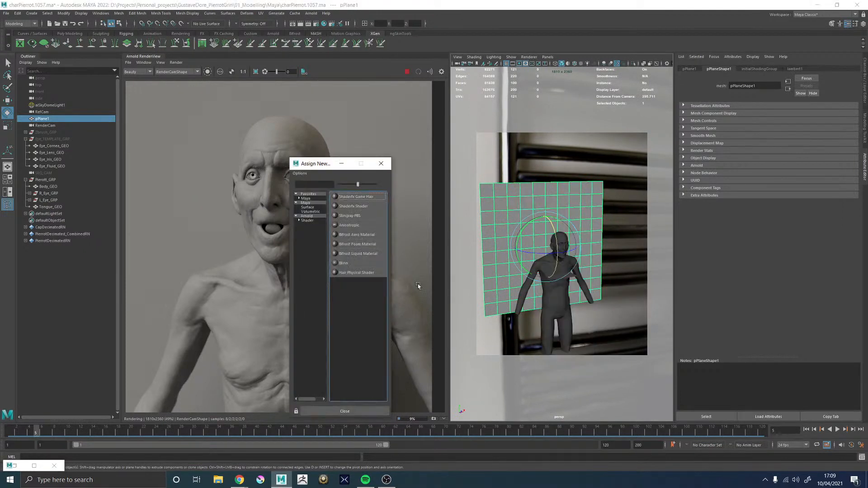
click(307, 221)
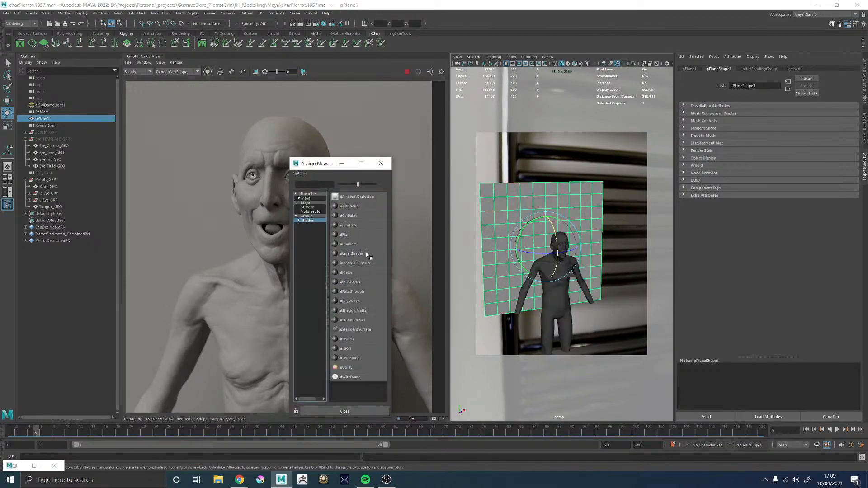
click(359, 310)
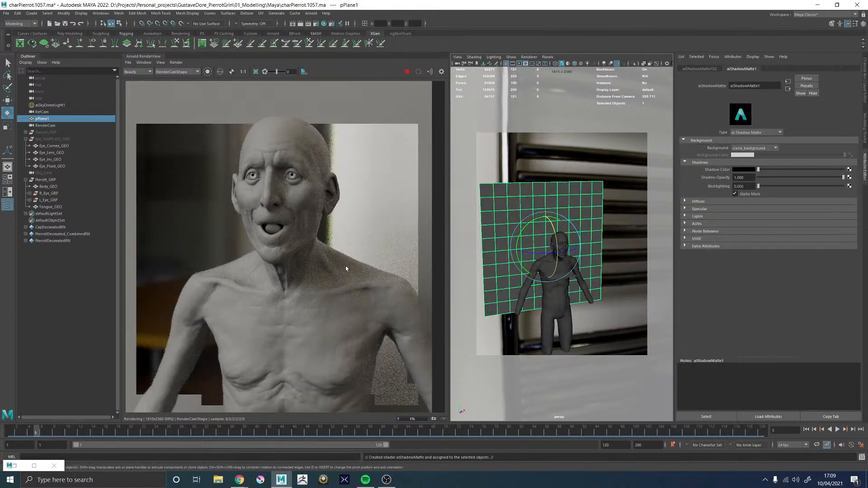
scroll(356, 267, down, 3)
scroll(356, 267, down, 1)
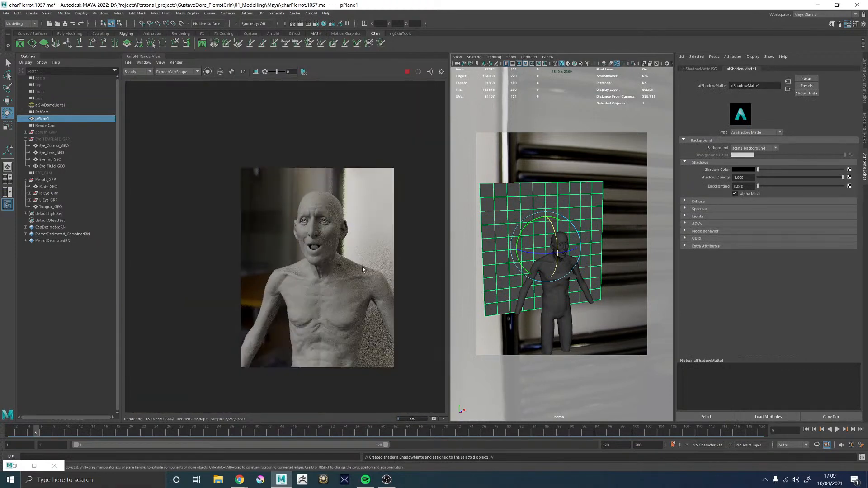
scroll(362, 267, up, 1)
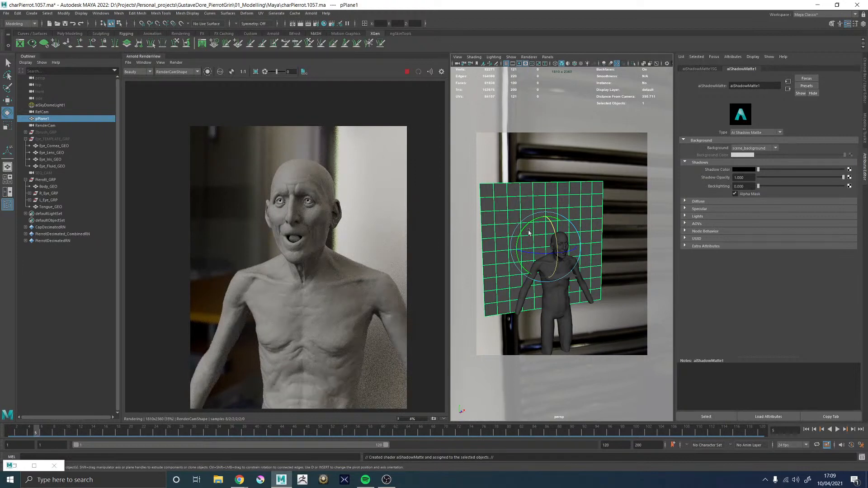
Look through RenderCam and move pPlane1 sideways until its edge lines up with the bright wall edge beside the head
scroll(529, 233, down, 10)
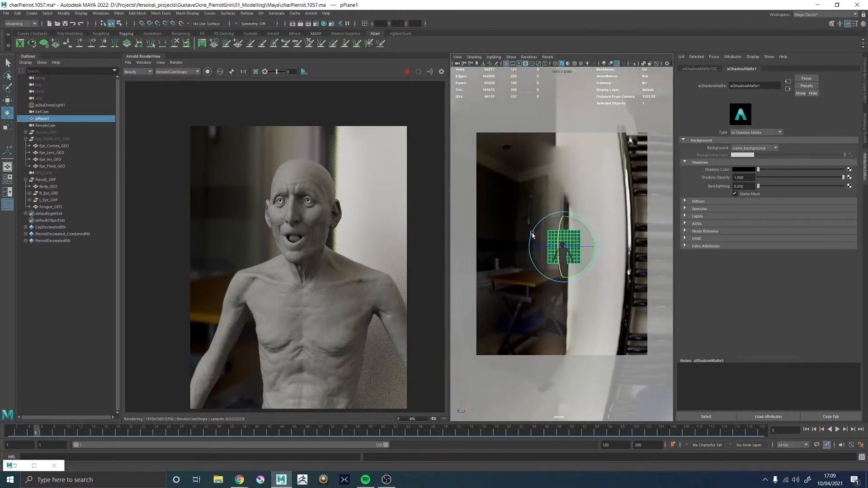
alt+drag(532, 235, 534, 238)
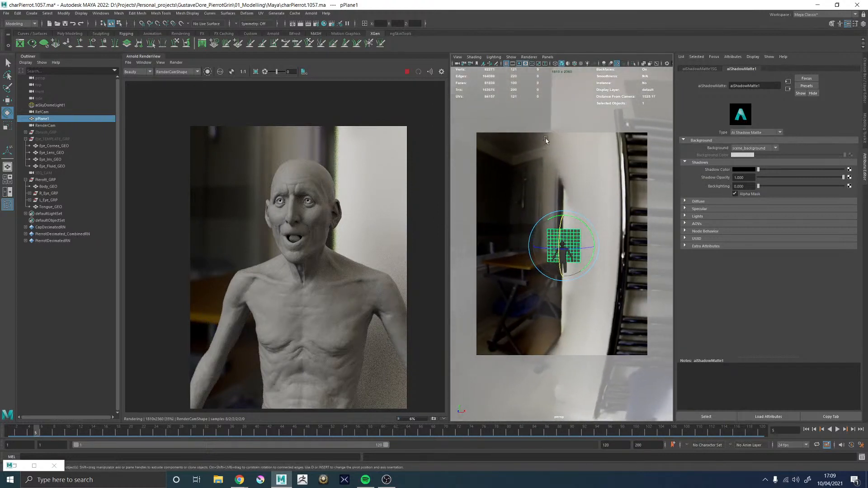
click(546, 56)
mouse_move(587, 64)
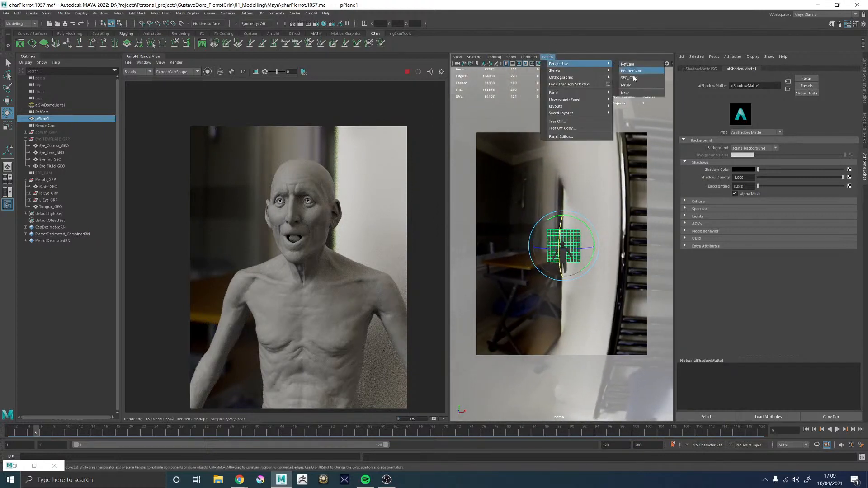
click(631, 71)
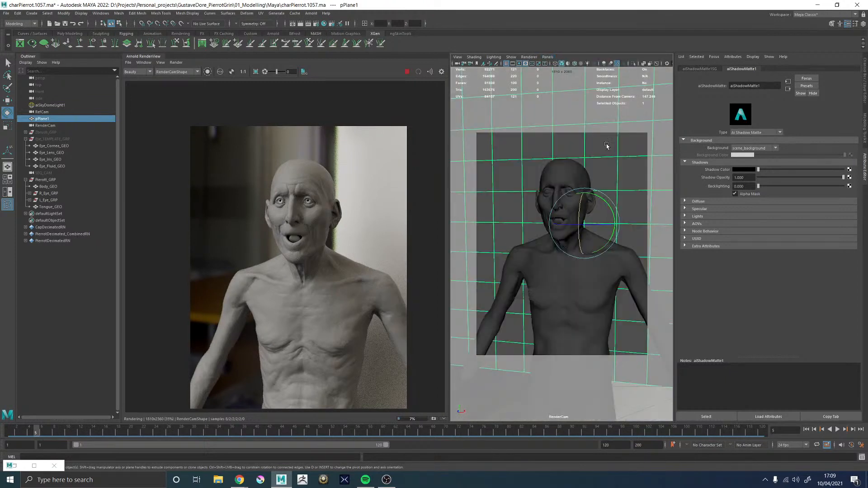
key(w)
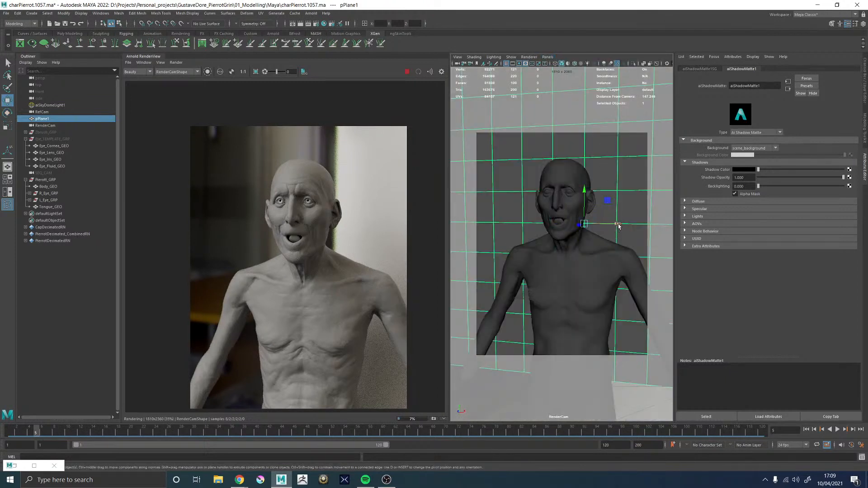
drag(617, 224, 803, 224)
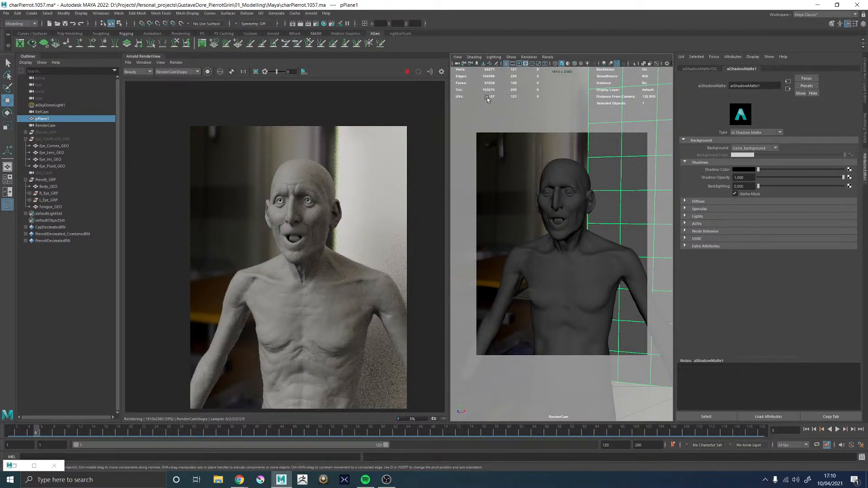
Switch the viewport to look through RefCam
click(547, 56)
mouse_move(565, 64)
click(632, 65)
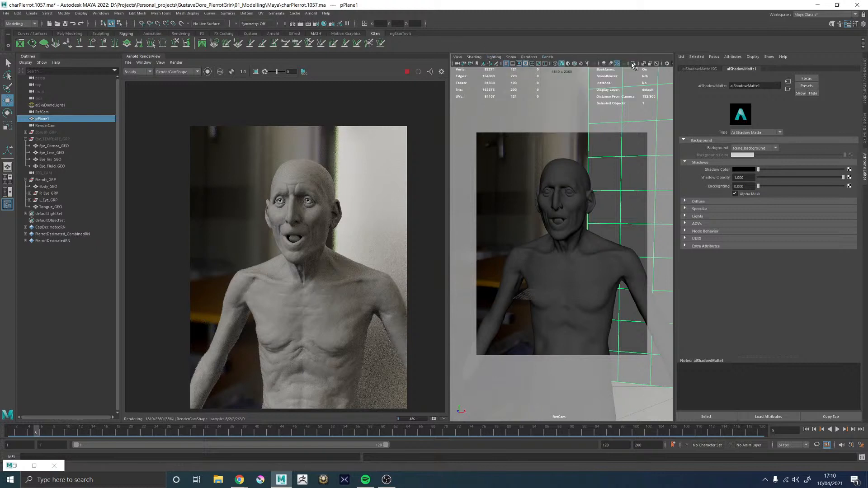
Switch the viewport to the persp camera and rename pPlane1 as BackWall_GEO
click(548, 57)
click(625, 84)
alt+drag(581, 205, 445, 242)
alt+middle_drag(538, 213, 486, 214)
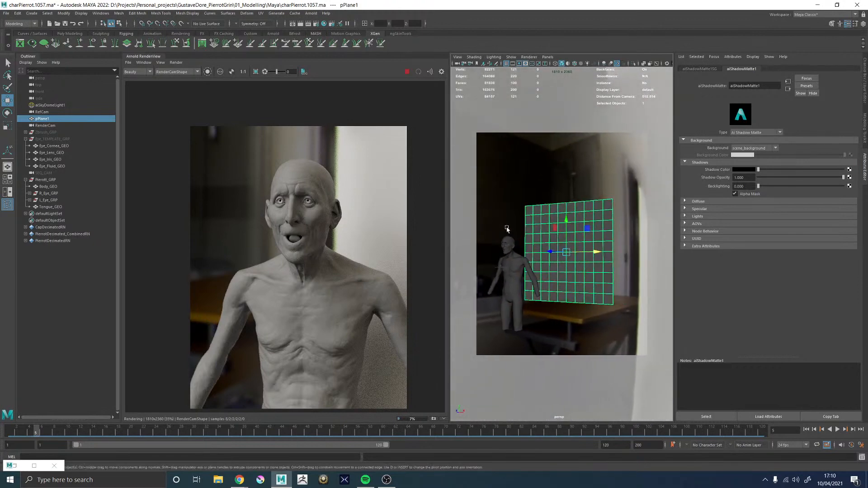
alt+right_drag(508, 229, 530, 219)
click(540, 203)
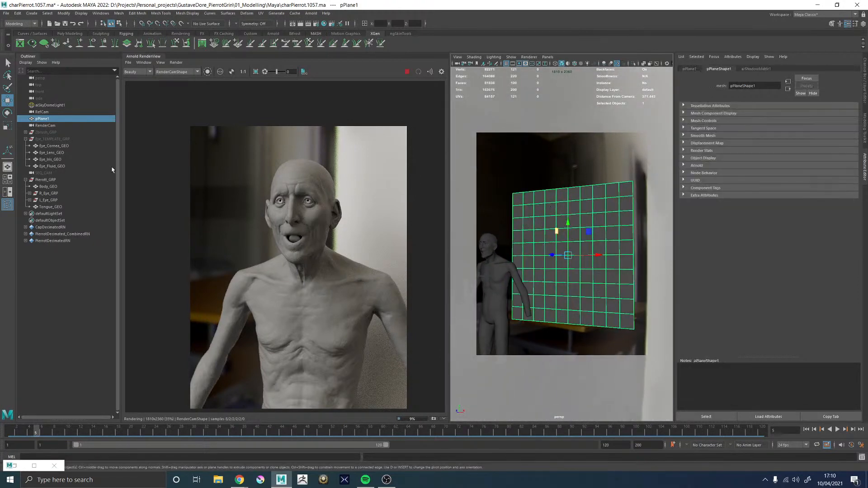
double_click(43, 119)
text(BackWall_)
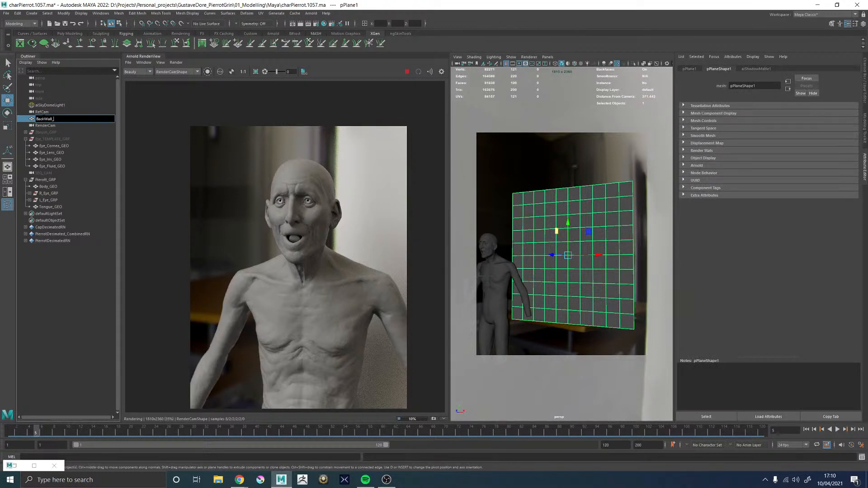
text(GEO)
key(Return)
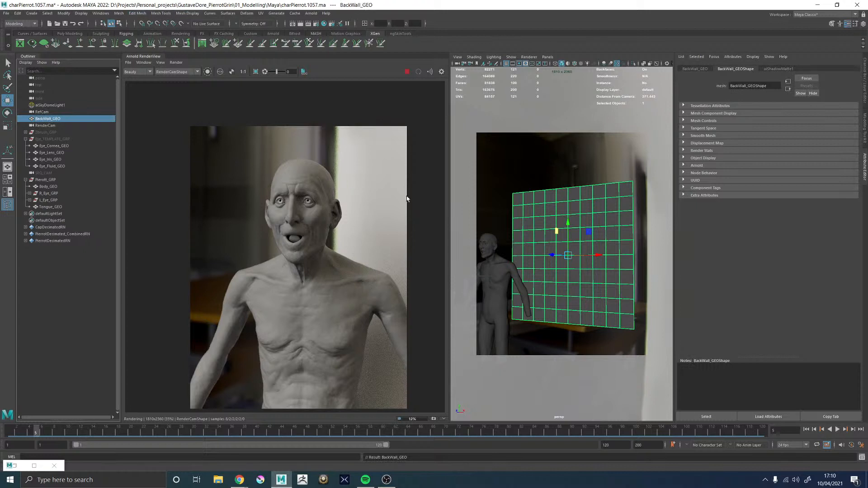
Examine the wall shadows beside the torso in the Arnold RenderView and stop the running render
scroll(386, 367, up, 2)
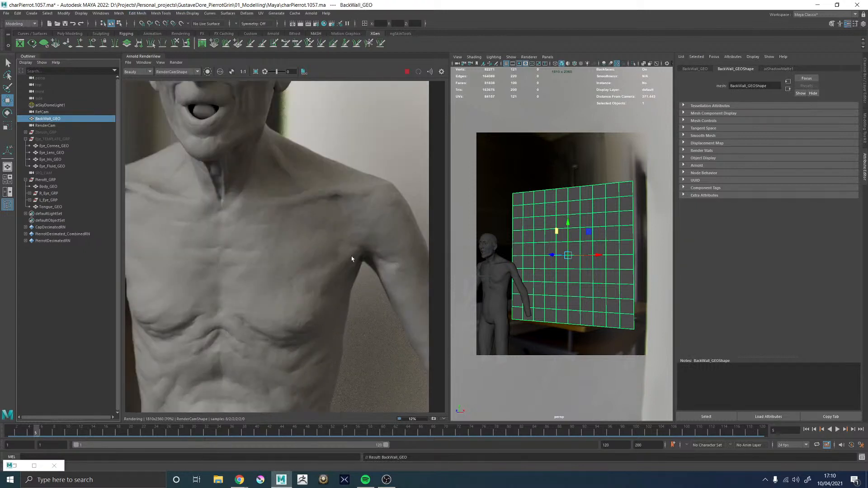
scroll(340, 258, down, 2)
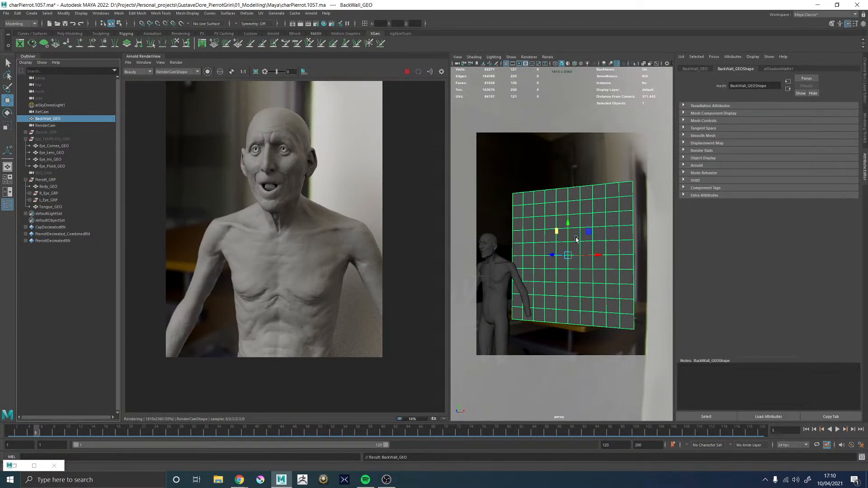
alt+drag(527, 202, 620, 210)
click(407, 72)
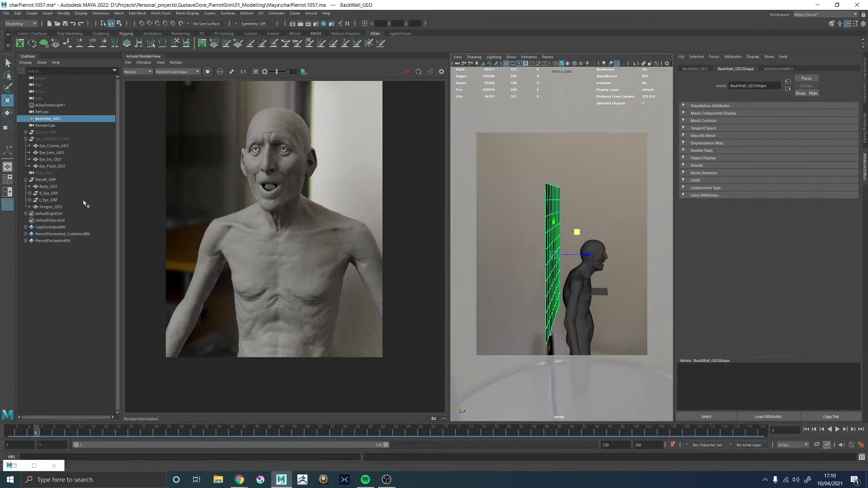
Unhide Eye_TEMPLATE_GRP and frame its iris mesh in the viewport
click(52, 159)
key(f)
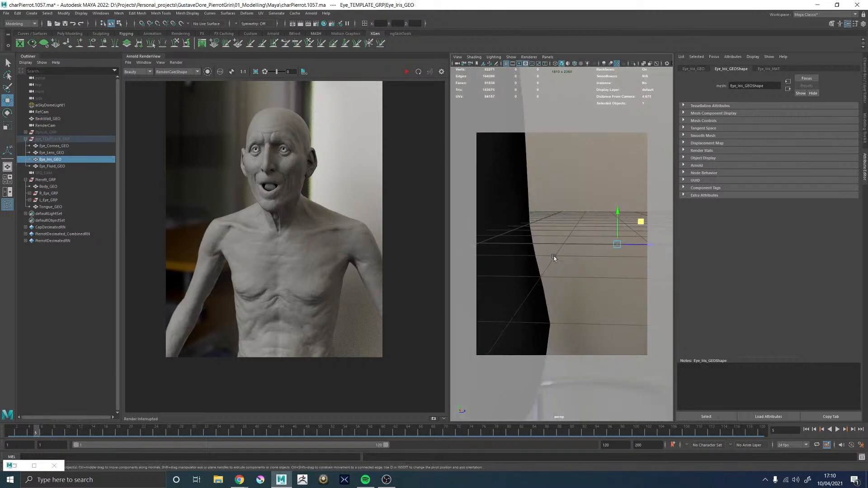
click(51, 139)
key(h)
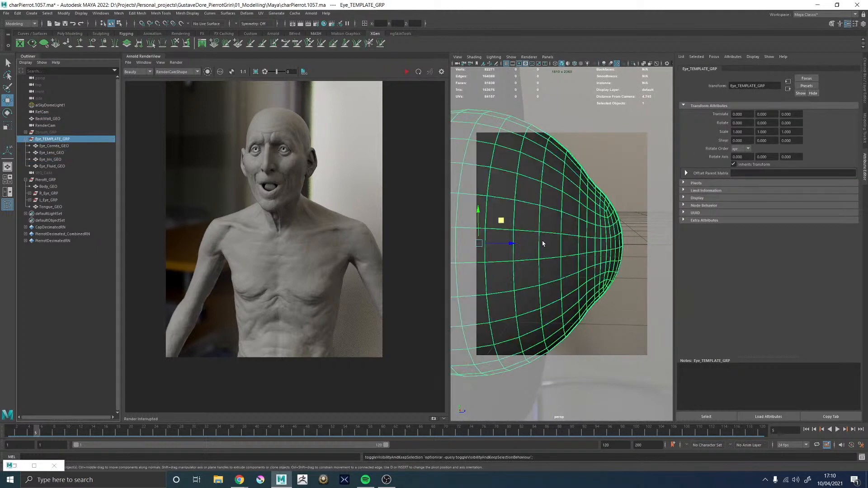
Select Eye_Iris_GEO and inspect its mesh around the pupil opening in wireframe display
click(59, 159)
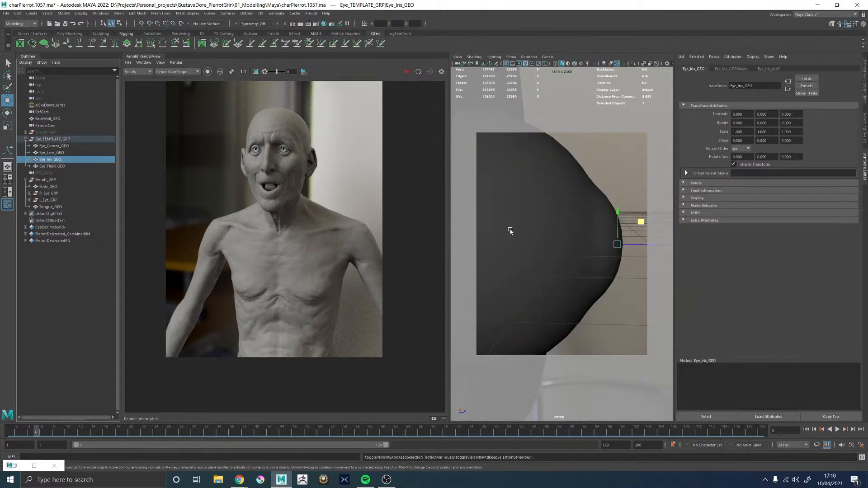
key(4)
mouse_move(601, 234)
alt+mouse_down()
mouse_move(500, 231)
mouse_move(526, 230)
alt+mouse_up()
scroll(599, 243, up, 5)
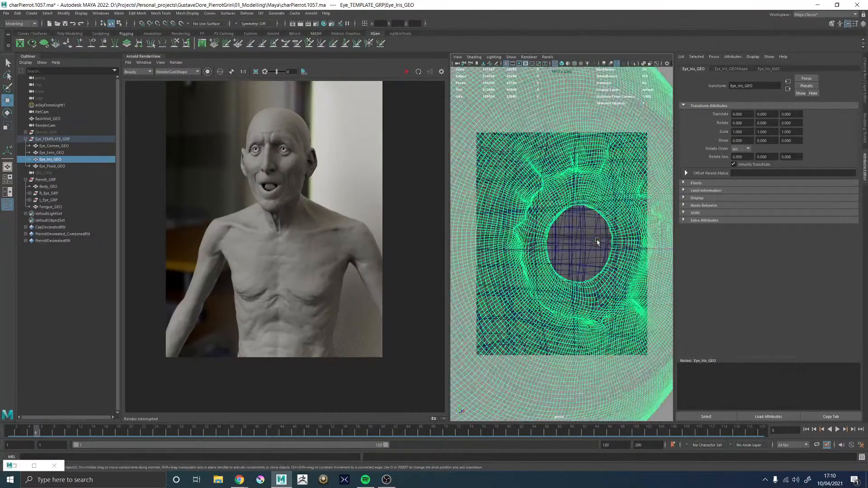
scroll(604, 242, down, 6)
alt+drag(556, 241, 610, 242)
scroll(610, 242, down, 4)
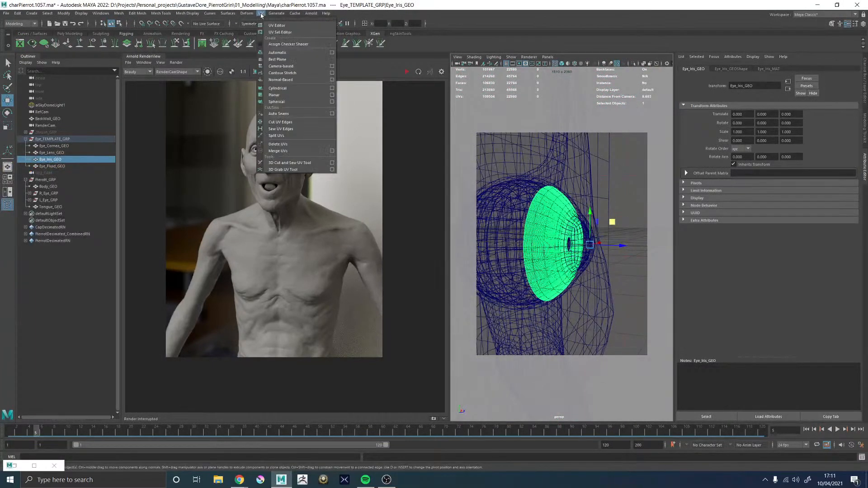
Select all UVs of Eye_Iris_GEO in the UV Editor with soft selection off, and save an incremented scene version
click(261, 13)
click(276, 26)
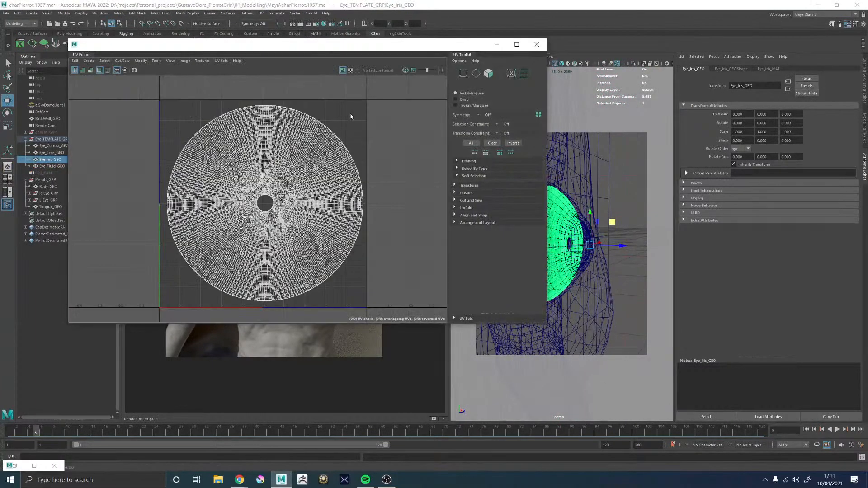
key(F12)
double_click(291, 129)
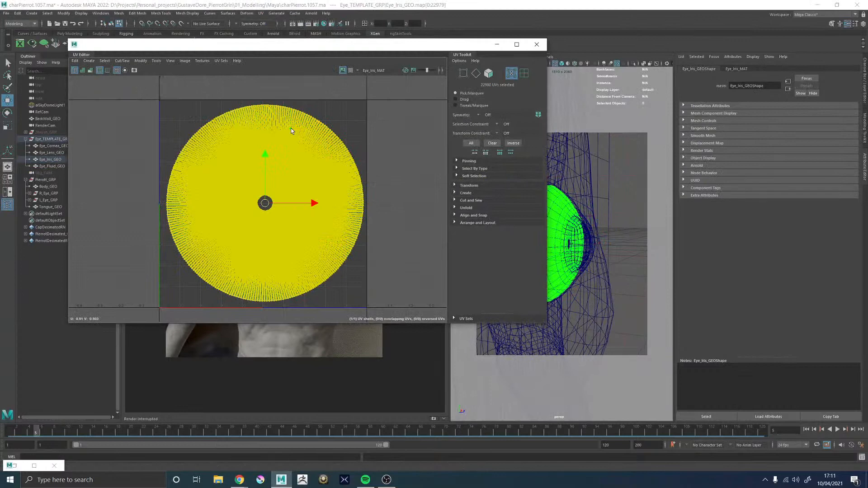
key(b)
key(ctrl+alt+s)
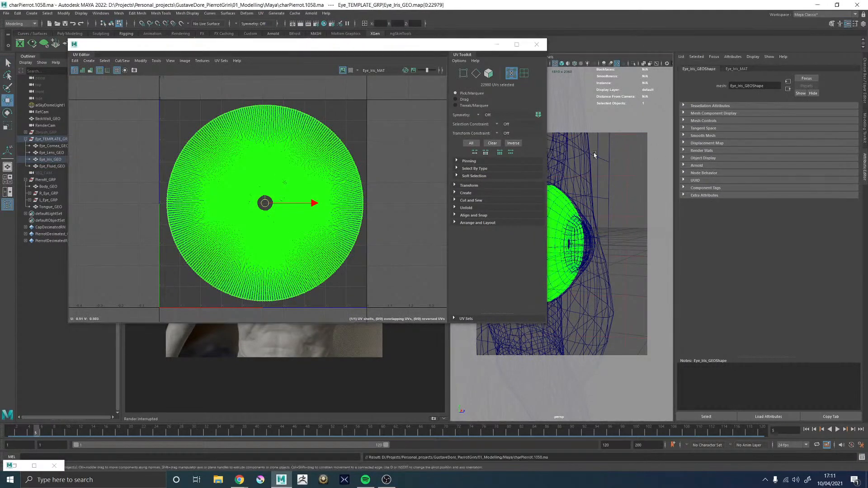
Unfold the UV shell of Eye_Iris_GEO and check the layout around the pupil hole
alt+middle_drag(368, 158, 387, 156)
shift+right_drag(391, 148, 301, 148)
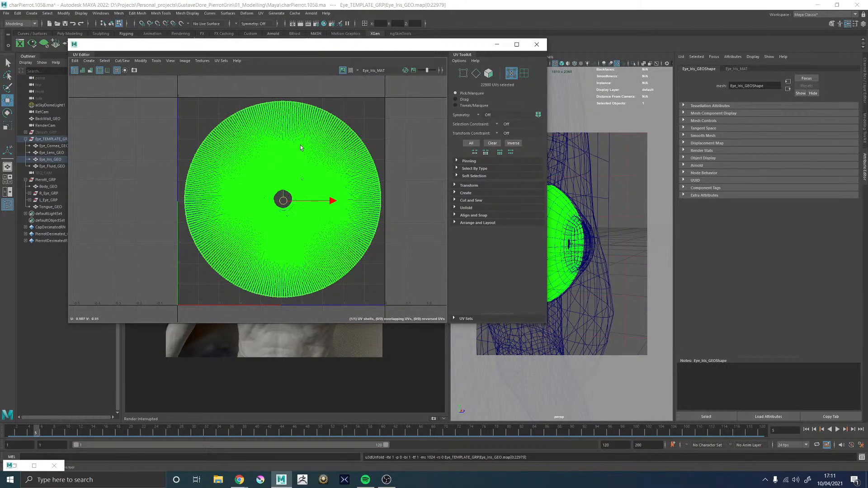
scroll(281, 199, up, 5)
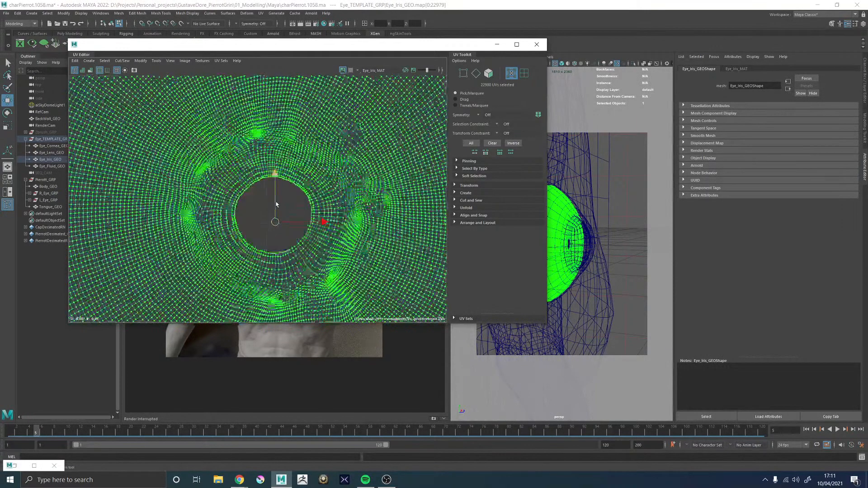
scroll(276, 203, up, 2)
scroll(276, 202, down, 7)
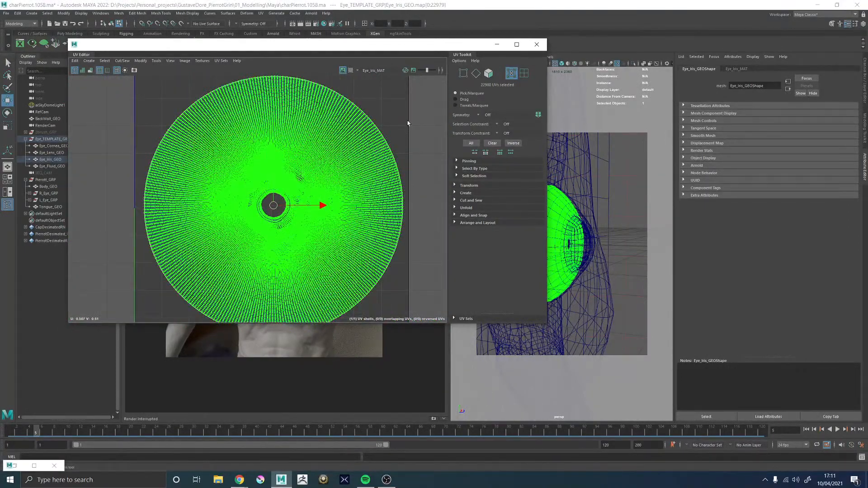
Deselect the iris UVs, examine the shell's inner border, and close the UV Editor
click(277, 199)
scroll(277, 200, up, 3)
scroll(276, 200, up, 2)
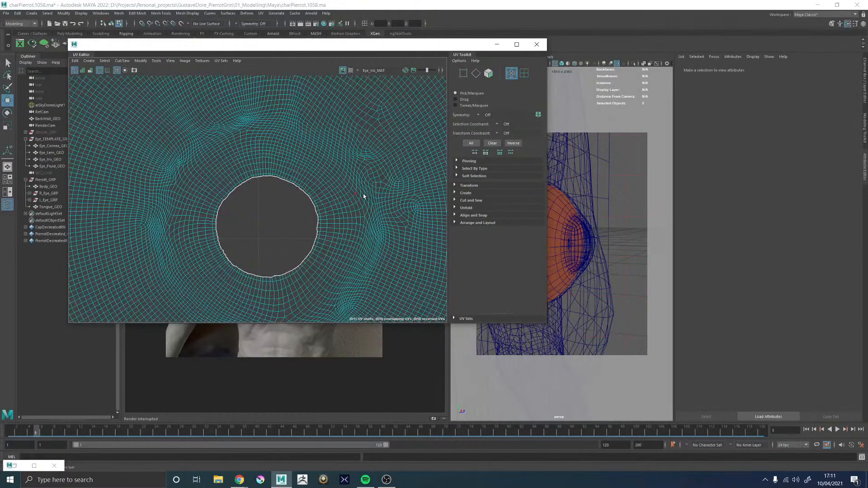
scroll(363, 196, down, 6)
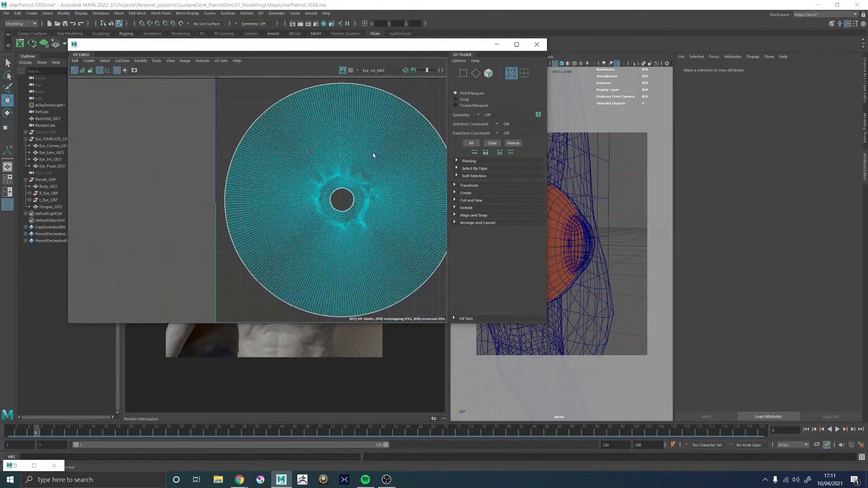
click(536, 44)
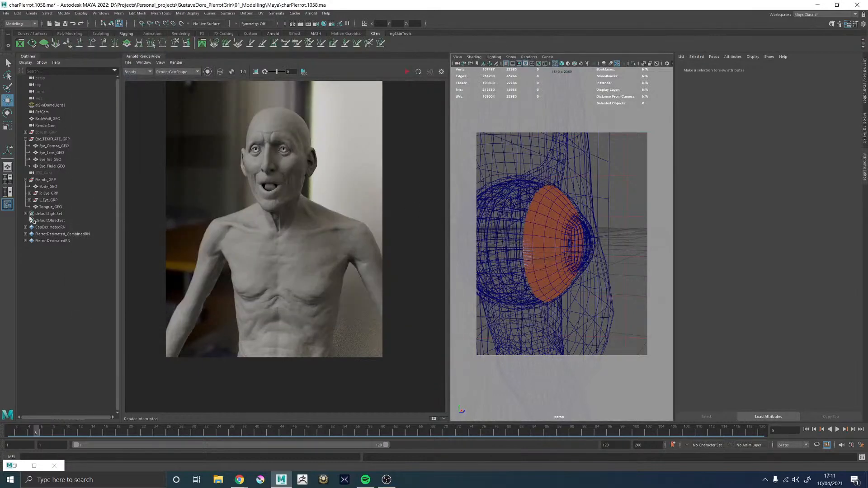
Export Eye_Iris_GEO as an OBJ over the existing Eye_Iris_GEO.obj in 01_Modelling/Exports, and save the scene
click(53, 159)
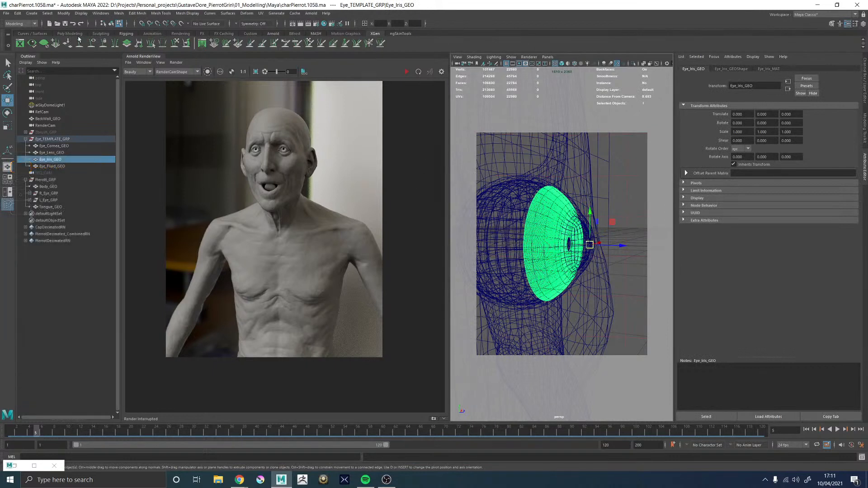
click(6, 13)
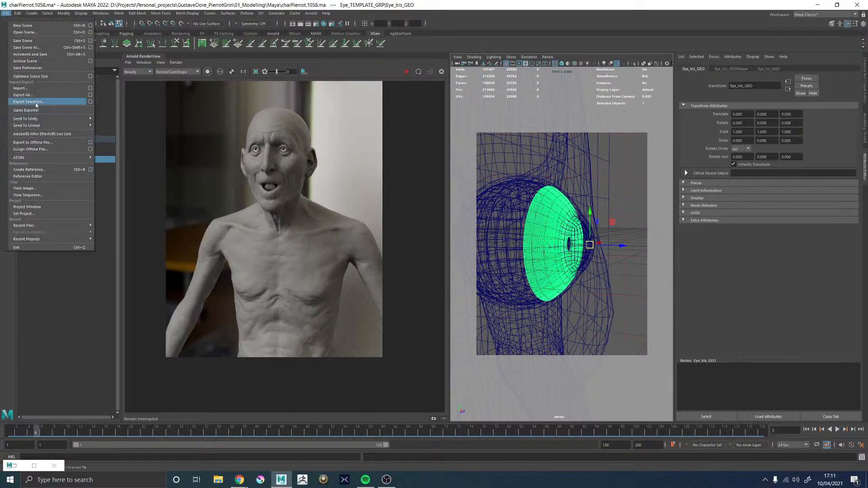
click(36, 103)
double_click(143, 110)
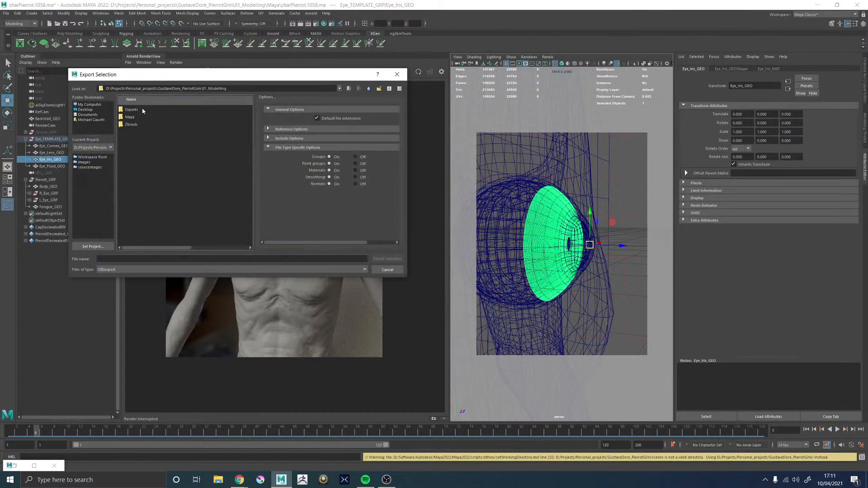
double_click(131, 110)
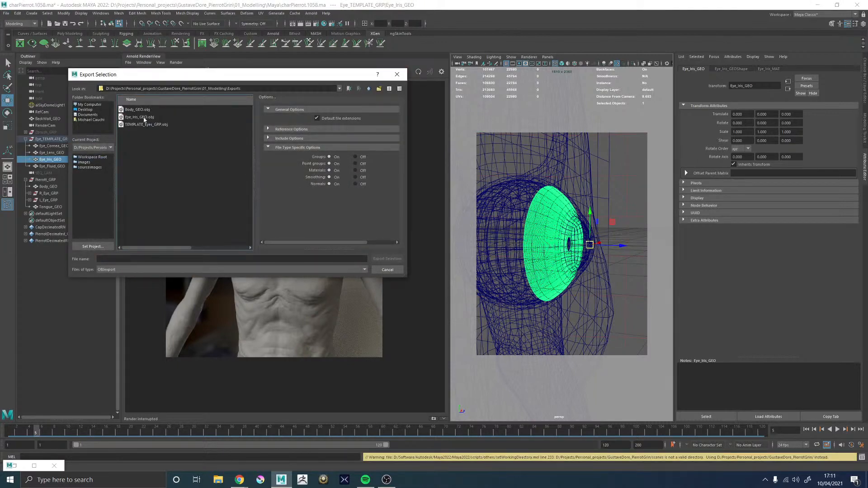
click(144, 118)
click(387, 258)
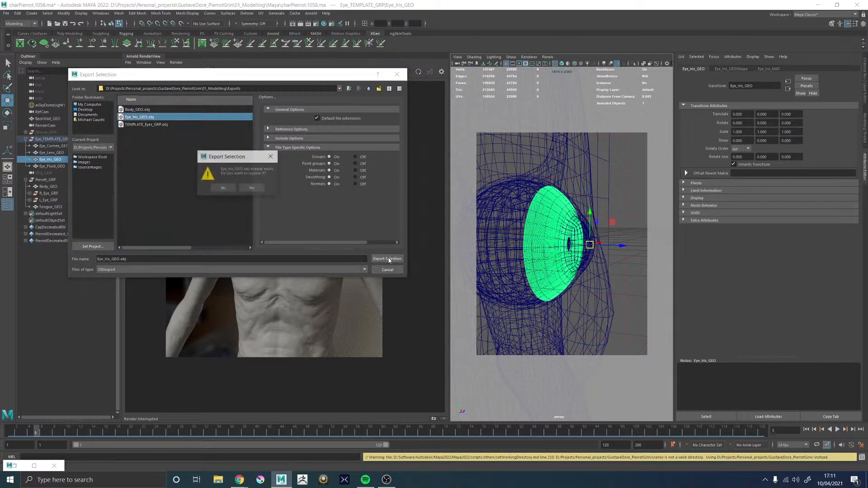
click(223, 188)
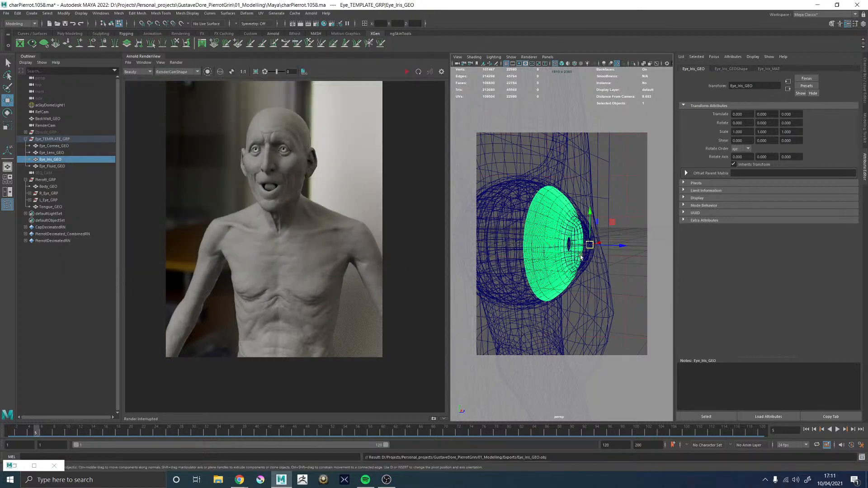
key(ctrl+s)
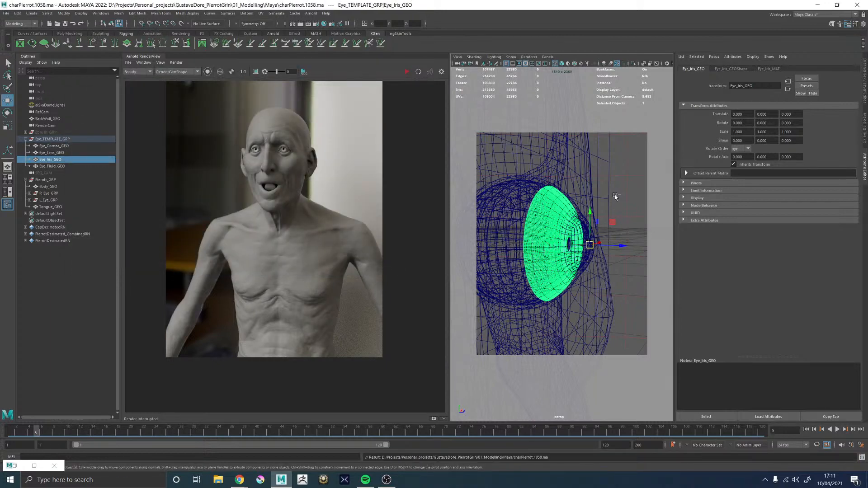
Switch to ZBrush and open the project Pierrot_12.ZPR from GustaveDore_PierrotGrin/01_Modelling/Zbrush/02_Sculpt
click(302, 480)
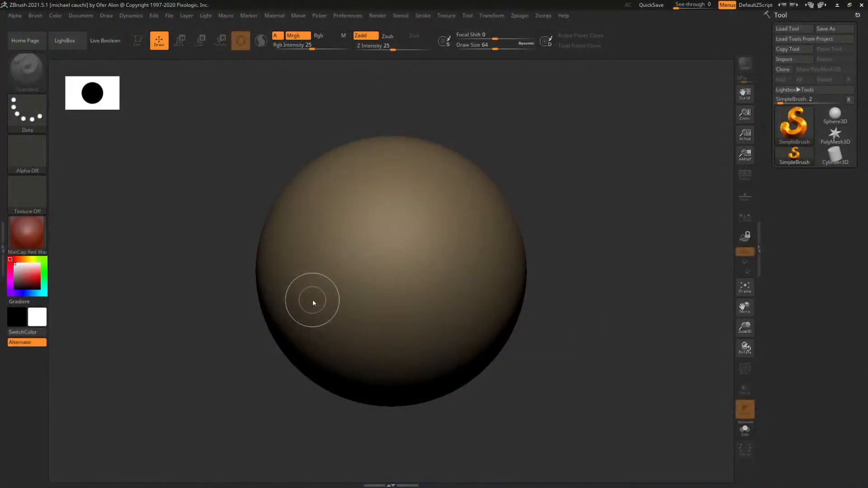
key(comma)
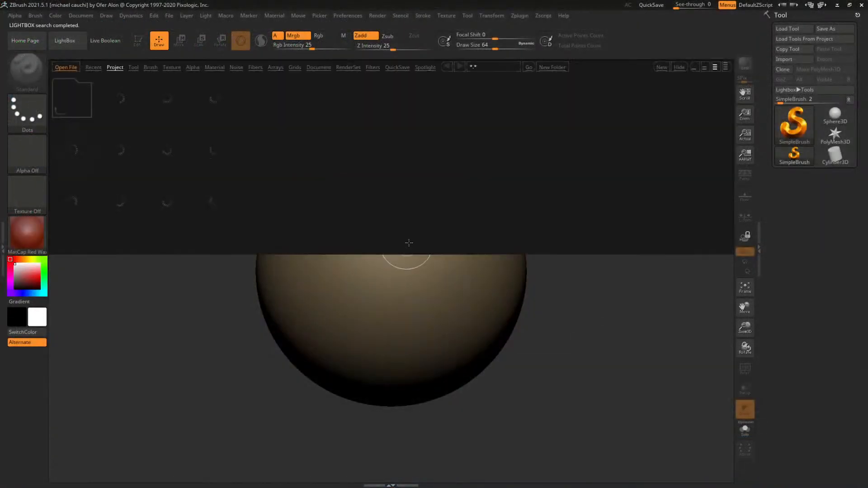
click(66, 68)
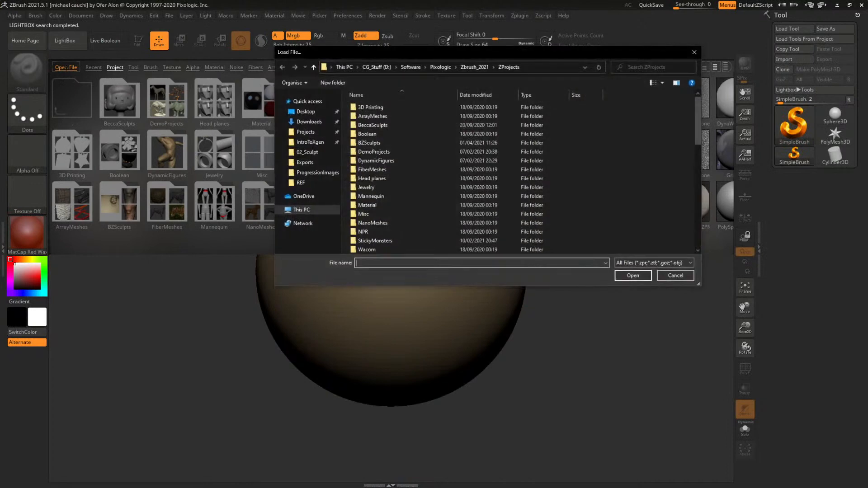
click(382, 68)
double_click(368, 126)
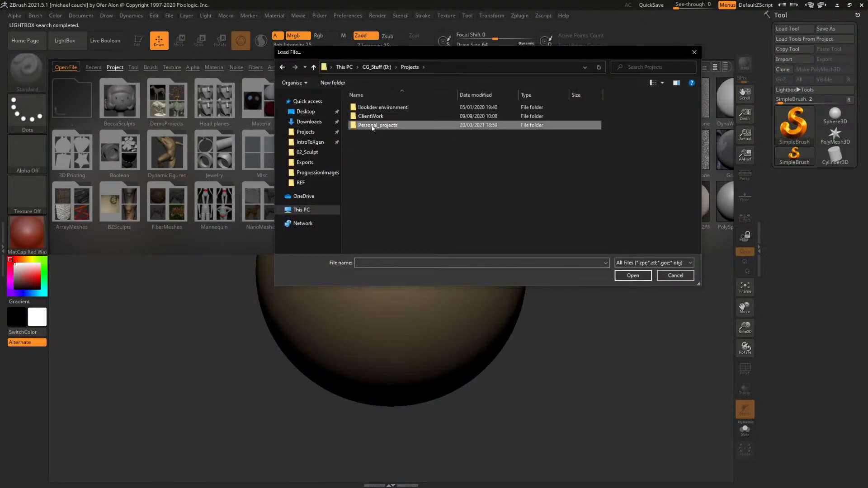
double_click(373, 126)
double_click(386, 161)
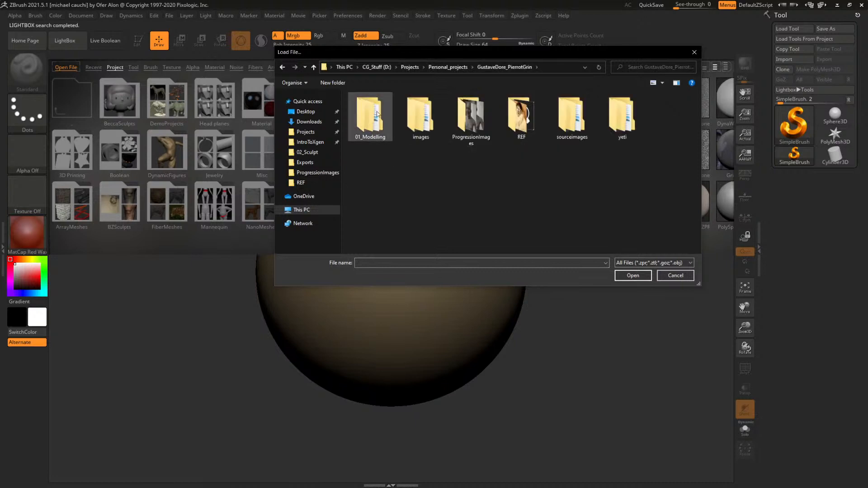
double_click(374, 117)
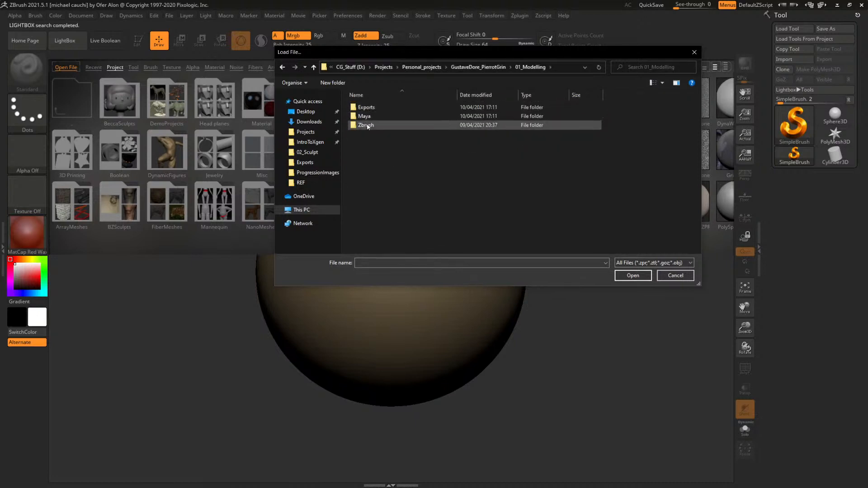
double_click(366, 125)
double_click(373, 117)
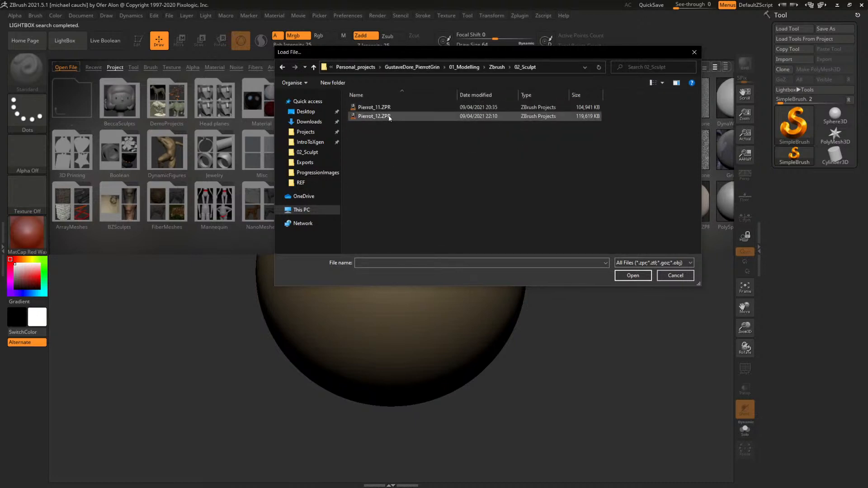
double_click(388, 116)
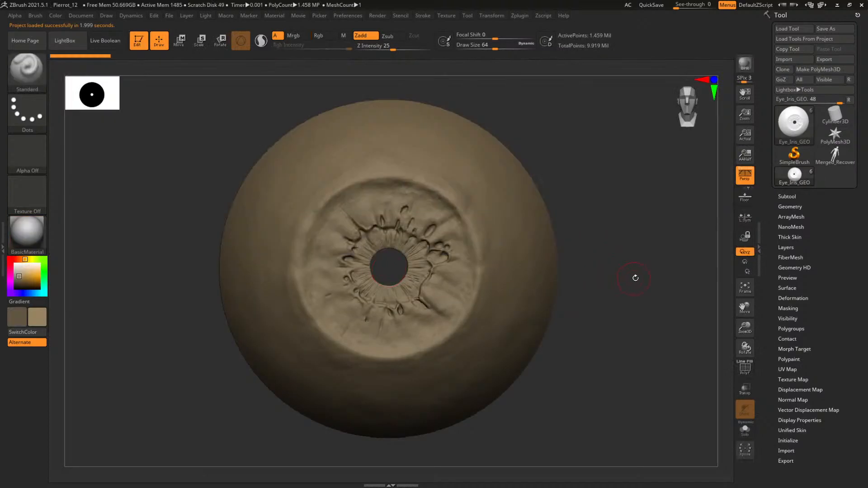
Lower Eye_Iris_GEO to its lowest subdivision level and import Eye_Iris_GEO.obj from 01_Modelling/Exports into it
drag(635, 277, 653, 273)
key(shift+d)
key(shift+d)
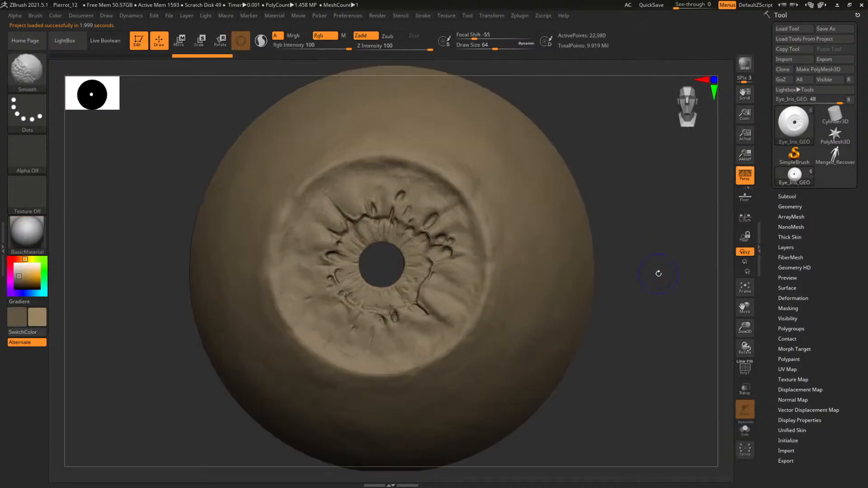
click(791, 60)
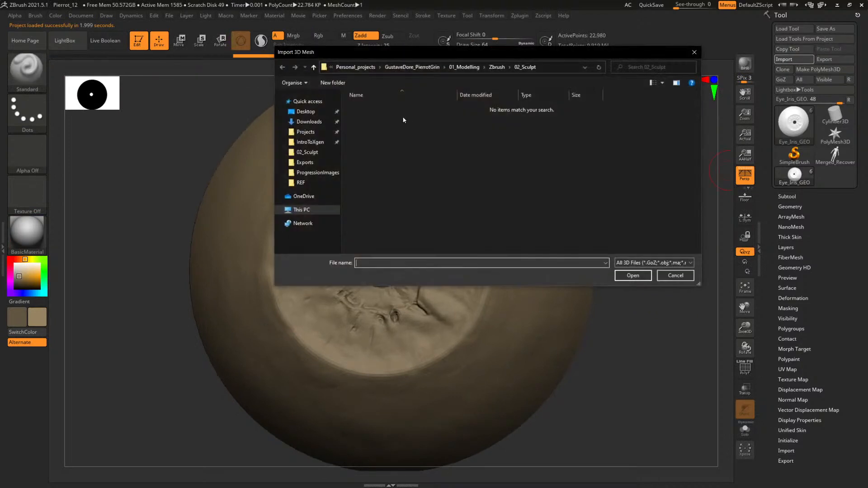
click(497, 66)
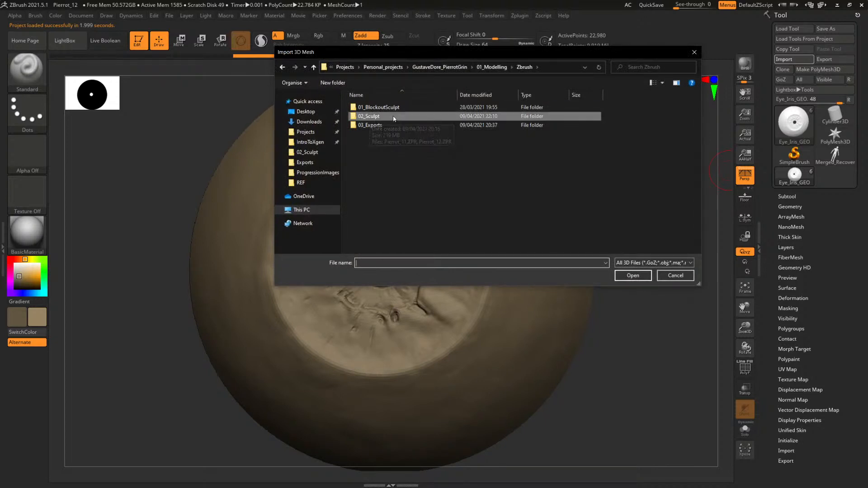
click(491, 67)
double_click(372, 109)
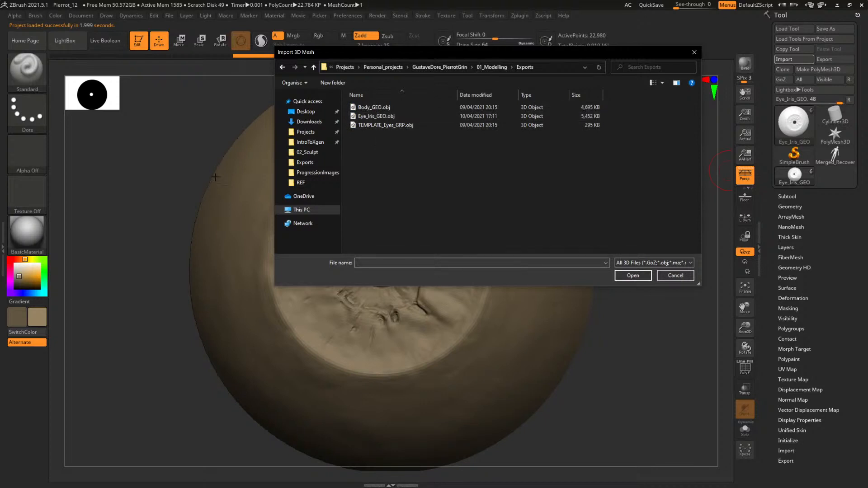
click(376, 116)
click(634, 276)
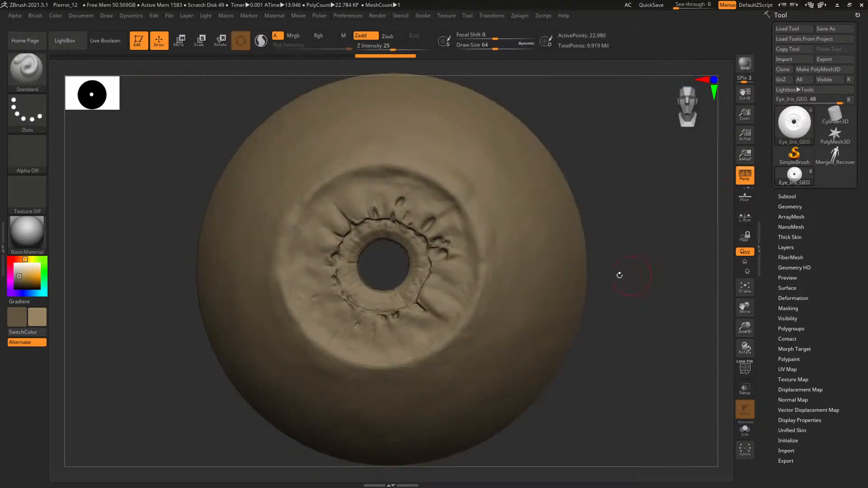
Bring the iris back up to its highest subdivision level and examine the sculpted detail around the pupil hole
drag(623, 236, 592, 259)
alt+drag(350, 252, 354, 199)
mouse_move(594, 274)
mouse_down()
mouse_move(553, 277)
mouse_move(623, 273)
mouse_move(554, 275)
mouse_move(588, 276)
mouse_move(661, 327)
mouse_up()
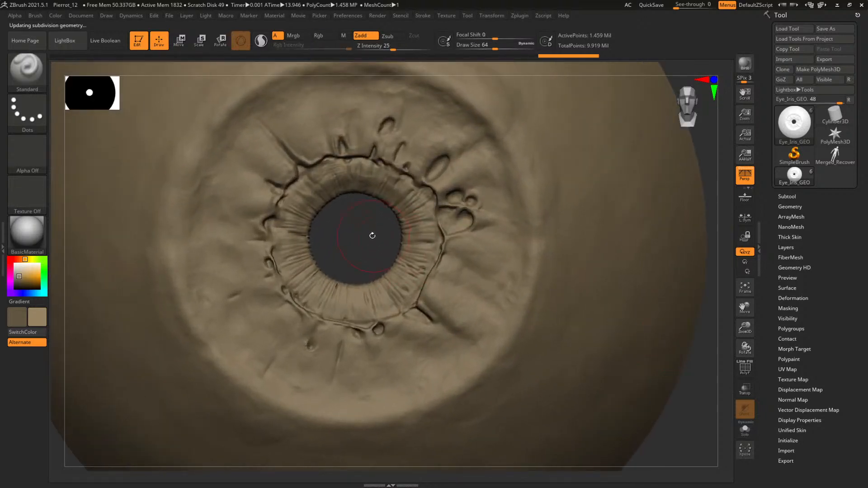
mouse_move(372, 236)
mouse_down()
mouse_move(339, 238)
mouse_move(370, 242)
mouse_move(408, 271)
mouse_move(402, 246)
mouse_move(418, 248)
mouse_move(384, 244)
mouse_up()
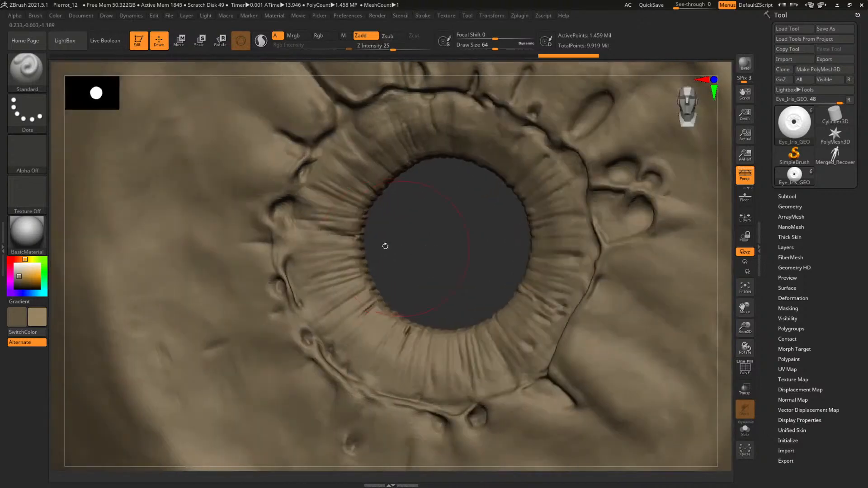
key(d)
key(d)
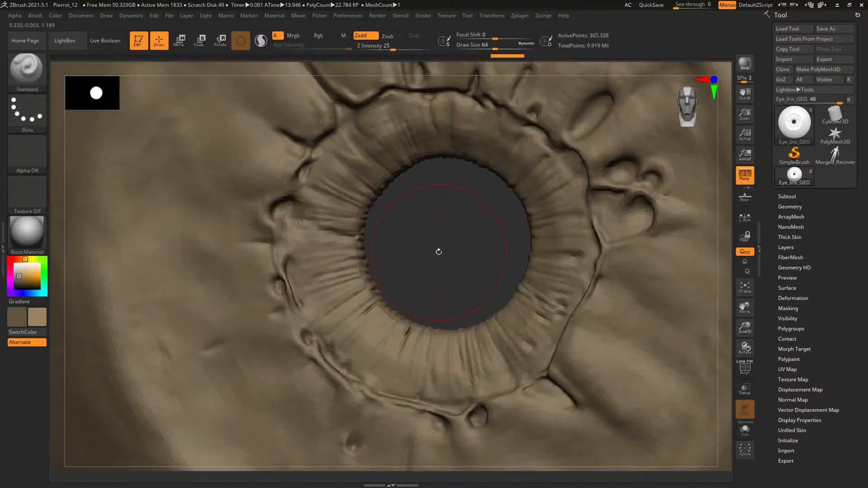
drag(441, 255, 451, 253)
key(f)
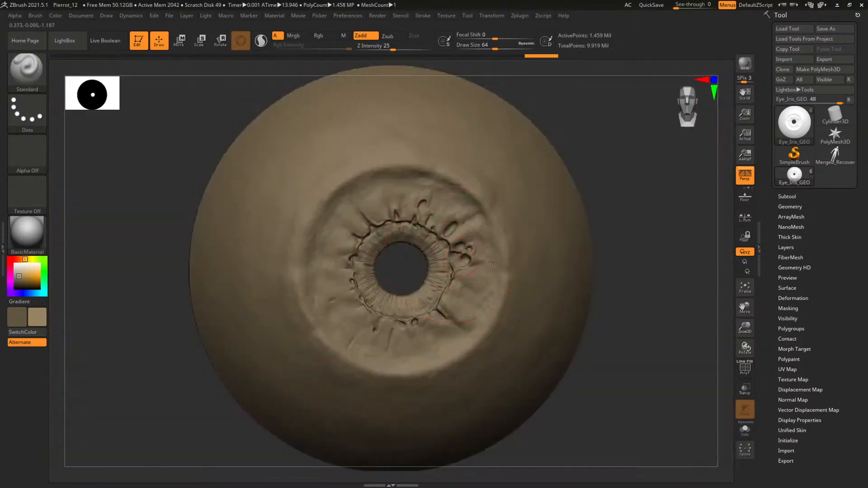
alt+drag(661, 258, 626, 240)
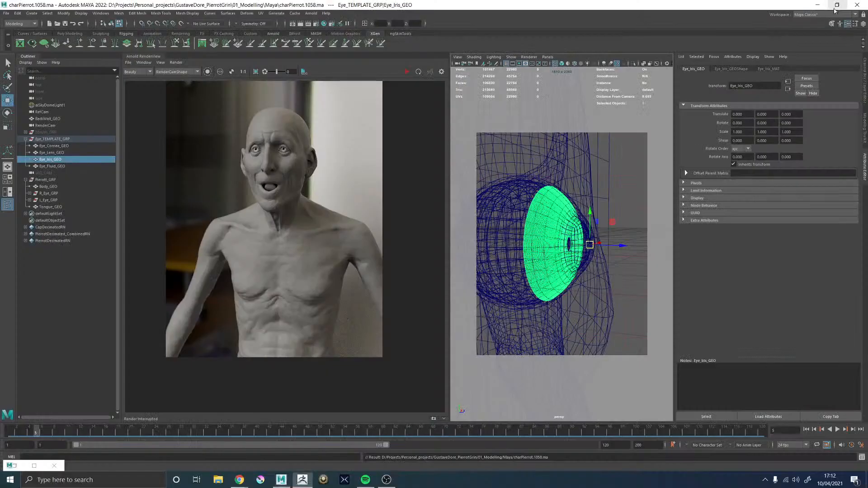
Deselect Eye_Iris_GEO in Maya, save the scene, and minimise the Maya window
click(837, 4)
click(610, 162)
key(ctrl+s)
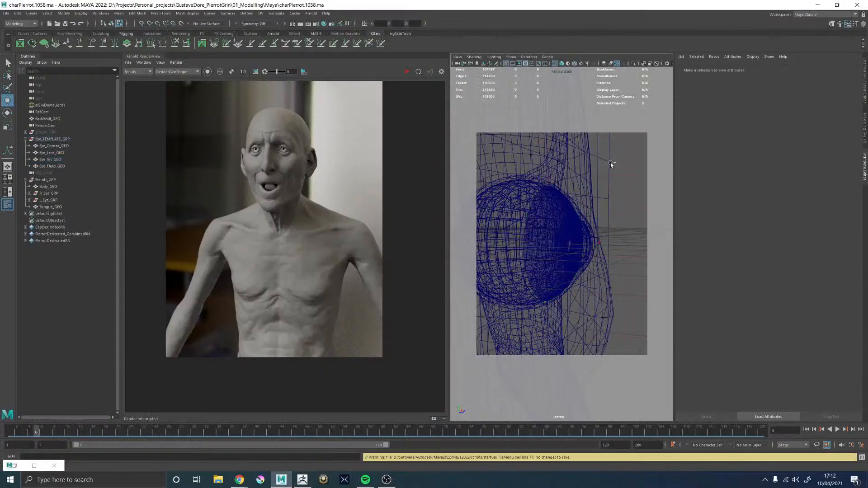
click(817, 6)
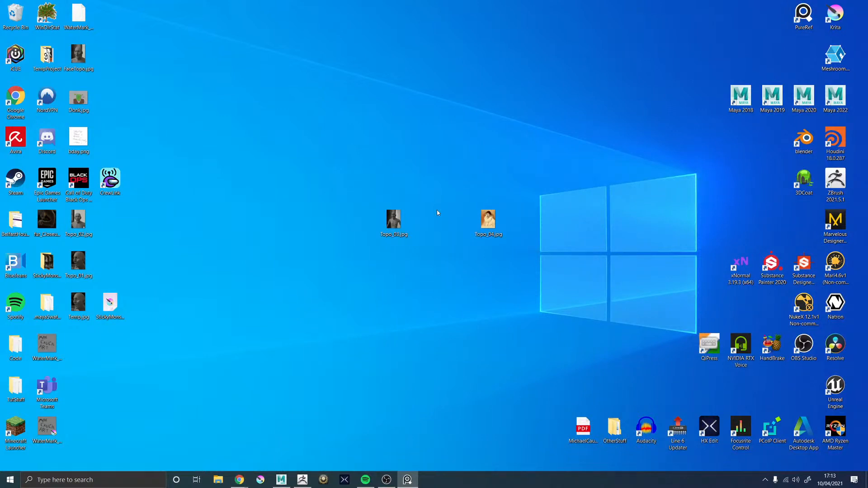
Load the recently used board of human eye close-up photos in PureRef
click(408, 479)
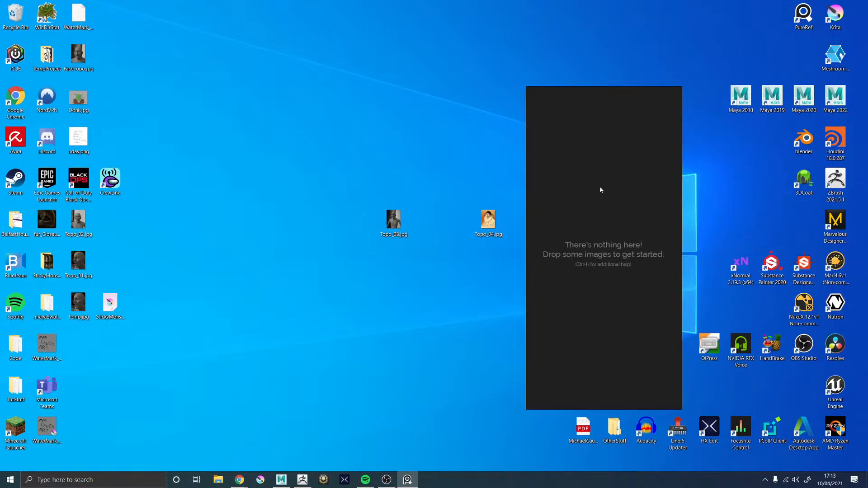
right_click(603, 193)
mouse_move(614, 322)
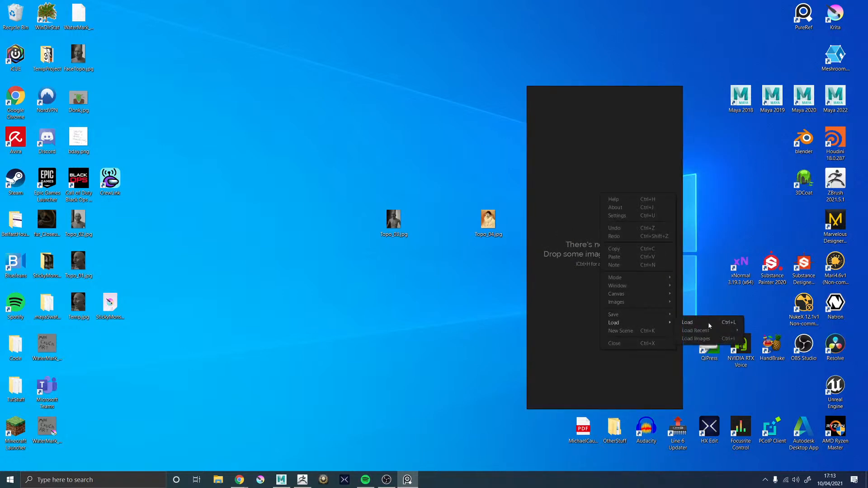
mouse_move(691, 332)
click(596, 328)
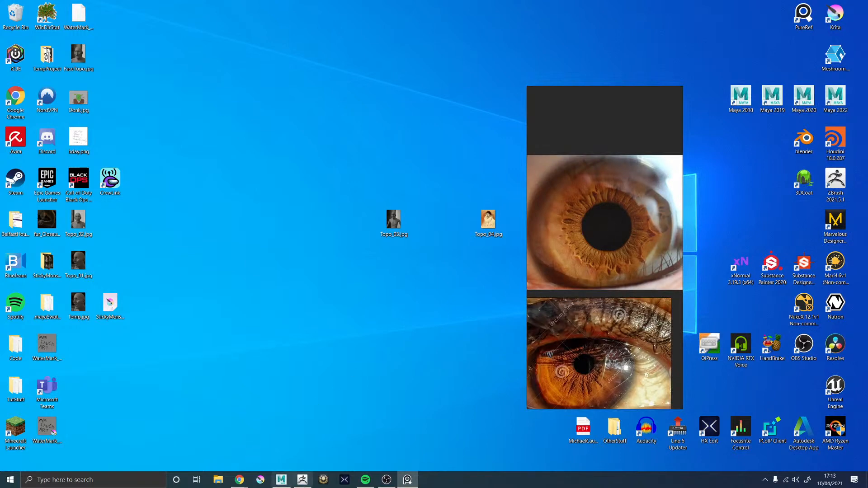
Return to ZBrush and move the eye reference photos to the side so the iris sculpt stays uncovered
click(303, 481)
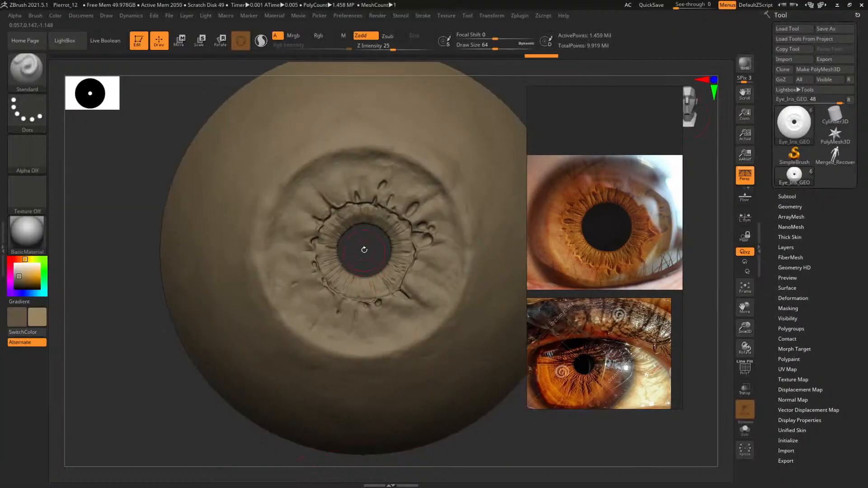
alt+drag(364, 249, 397, 275)
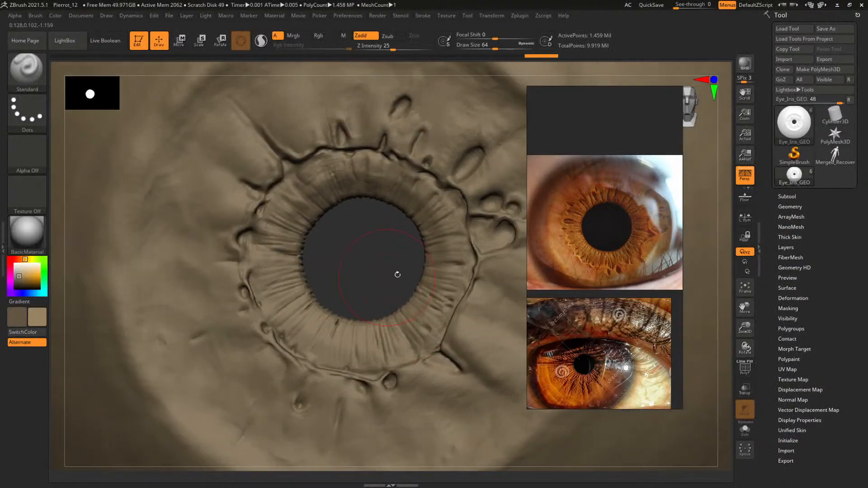
drag(588, 216, 115, 194)
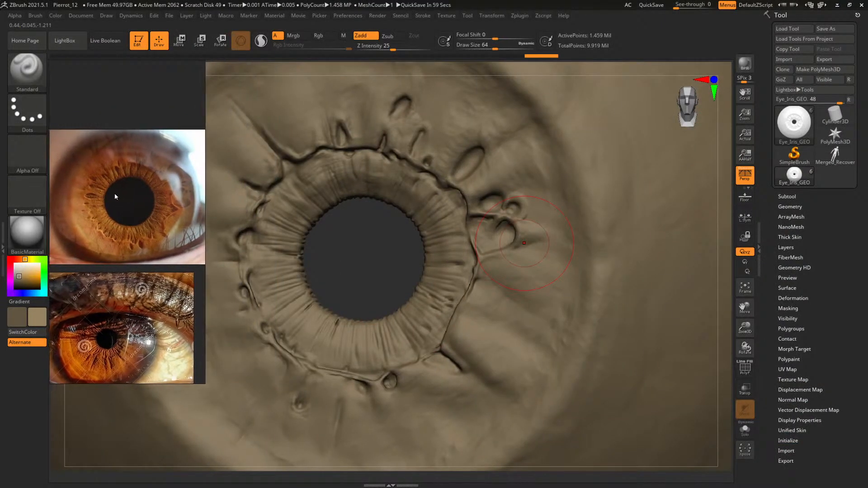
drag(339, 269, 642, 271)
shift+drag(681, 291, 537, 283)
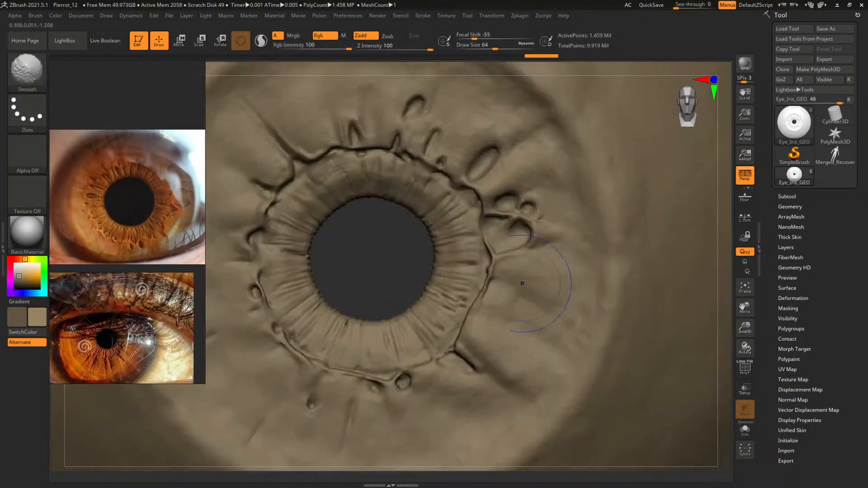
Choose the ClayBuildup brush with Alpha 06 and frame the iris for sculpting
key(b)
key(c)
key(b)
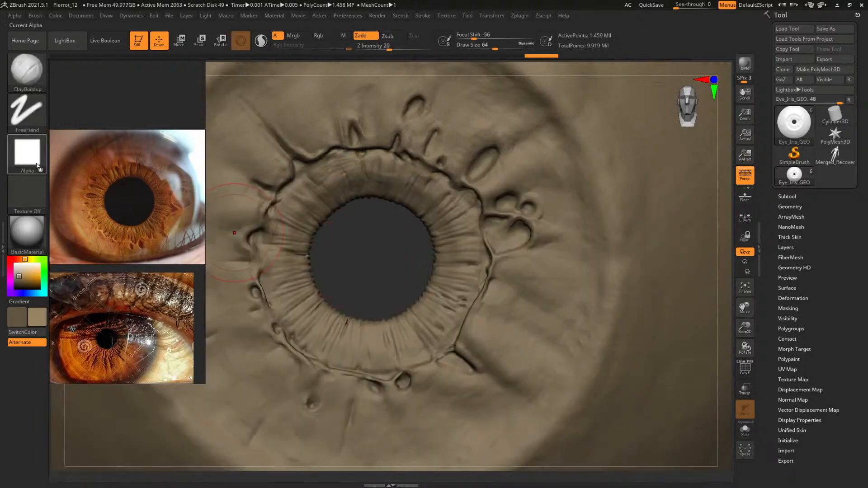
click(27, 154)
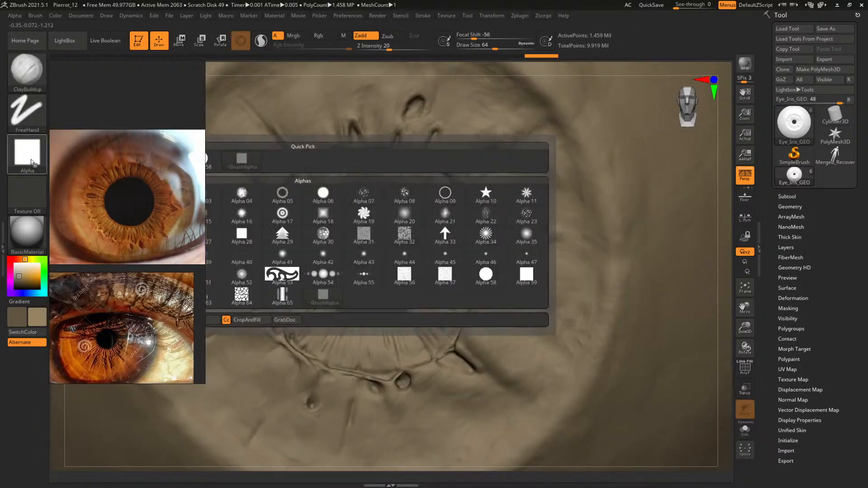
click(327, 198)
mouse_move(376, 252)
right_down()
mouse_move(356, 252)
mouse_move(427, 255)
right_up()
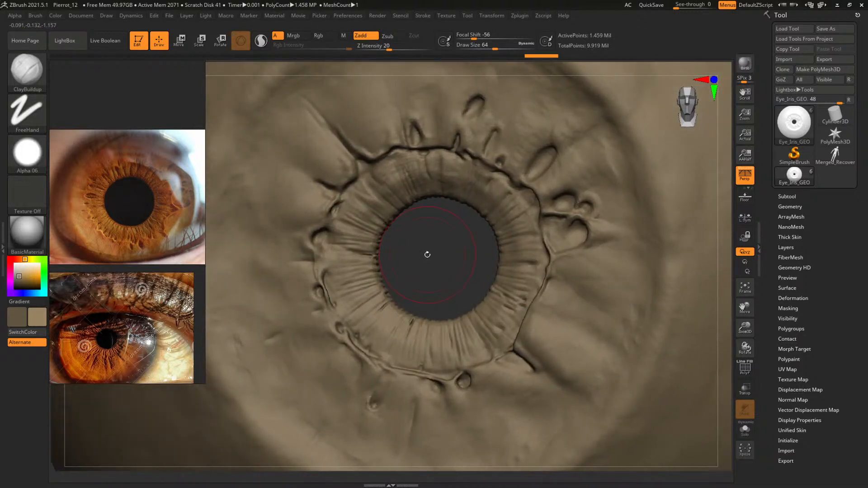
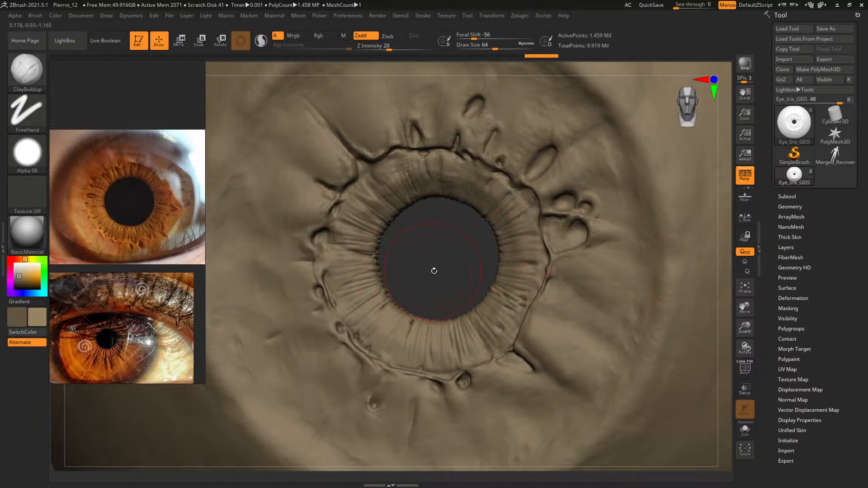
Switch the sculpting brush to DamStandard for carving detail into the iris
mouse_move(433, 270)
mouse_down()
mouse_move(447, 263)
mouse_move(457, 230)
mouse_move(452, 177)
mouse_move(442, 231)
mouse_up()
key(b)
key(d)
key(s)
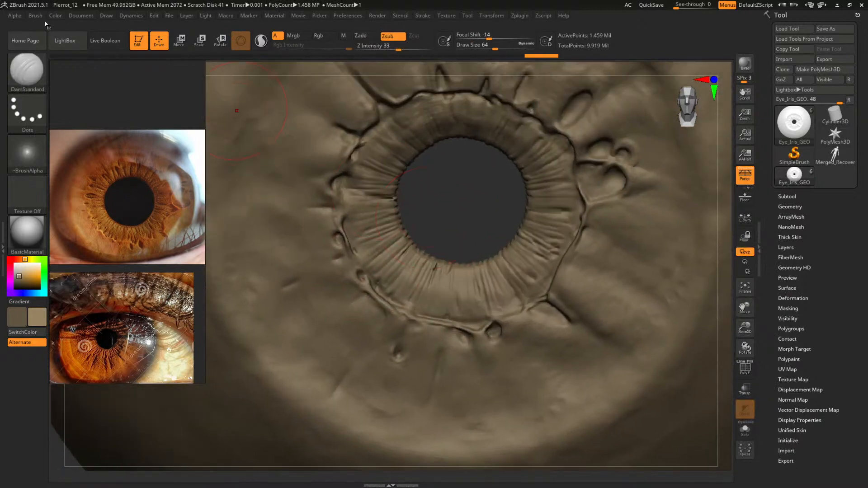
click(36, 16)
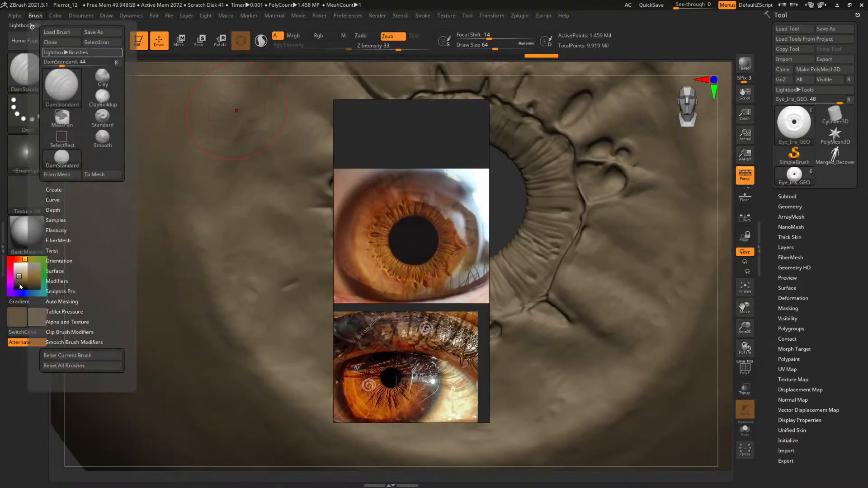
click(55, 281)
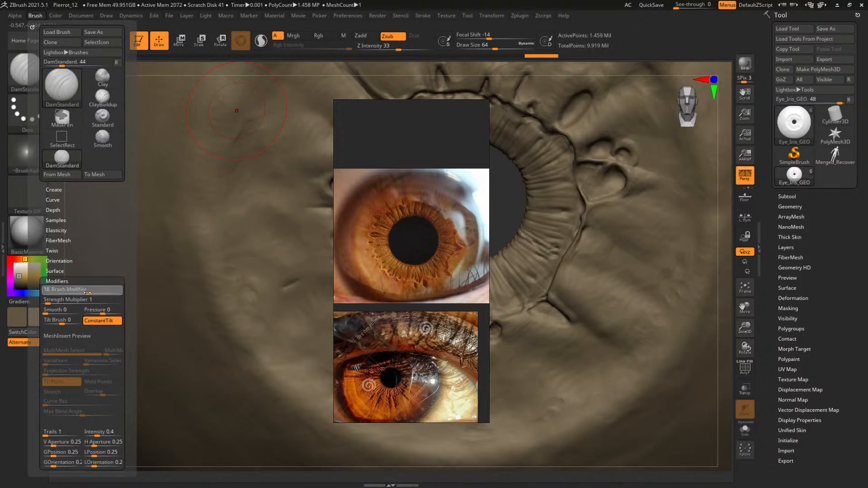
drag(408, 213, 125, 174)
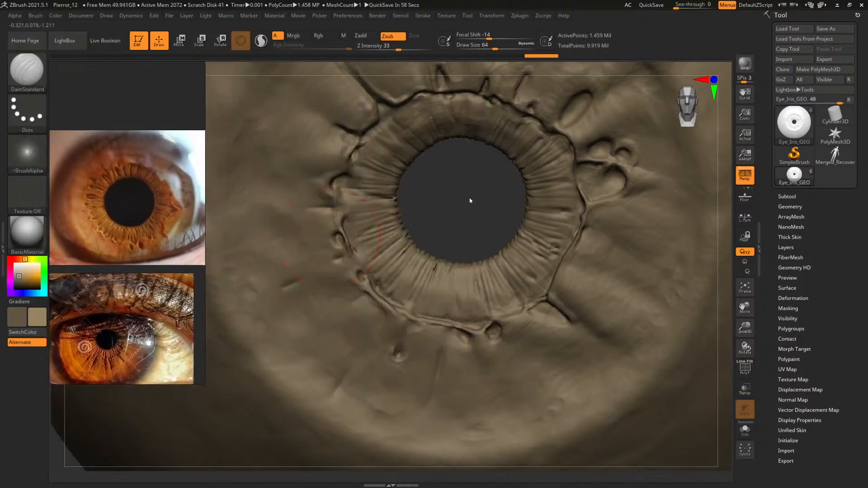
mouse_move(470, 201)
mouse_down()
mouse_move(476, 196)
mouse_move(442, 197)
mouse_up()
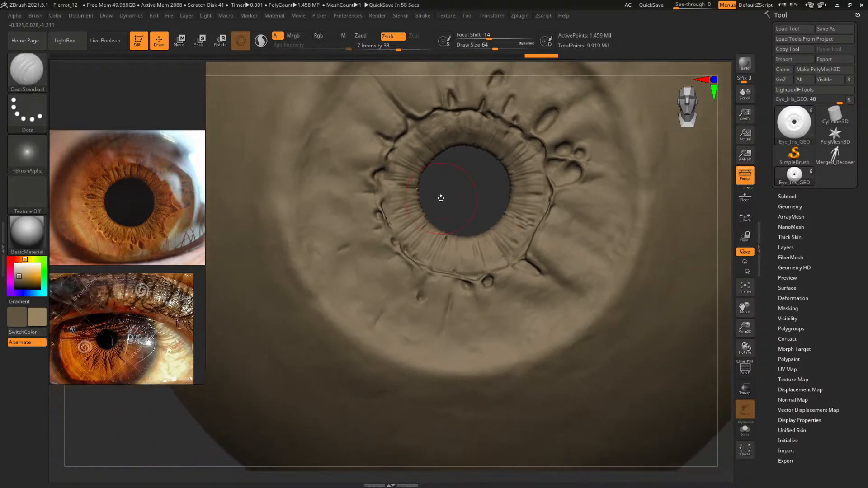
key(shift)
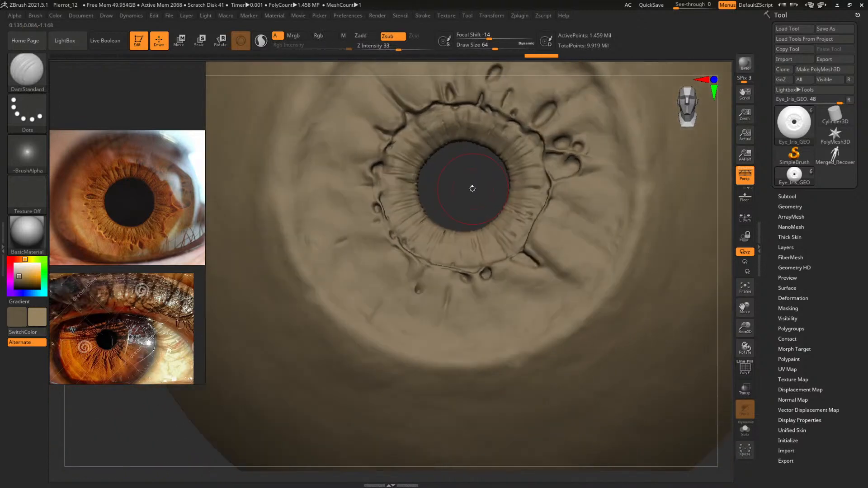
alt+drag(469, 188, 513, 218)
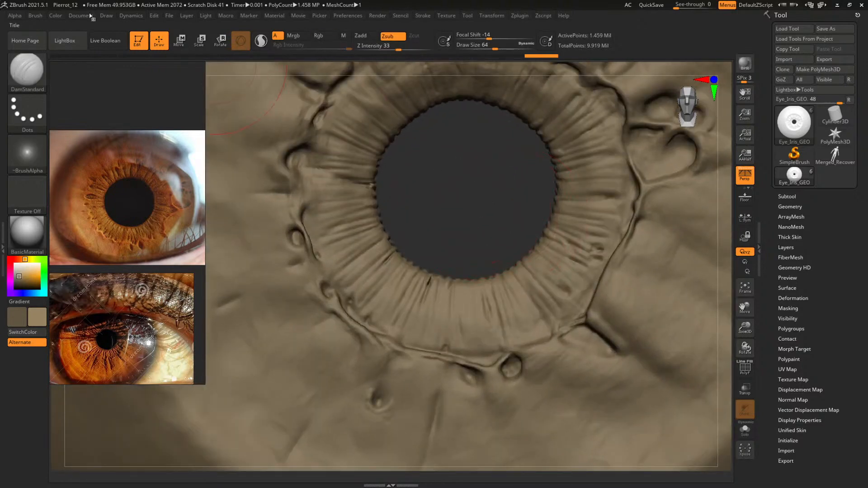
click(104, 16)
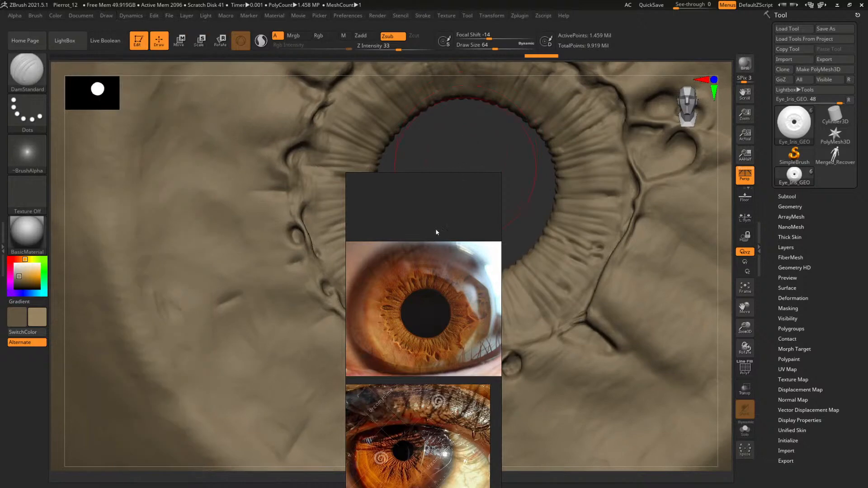
drag(435, 229, 147, 118)
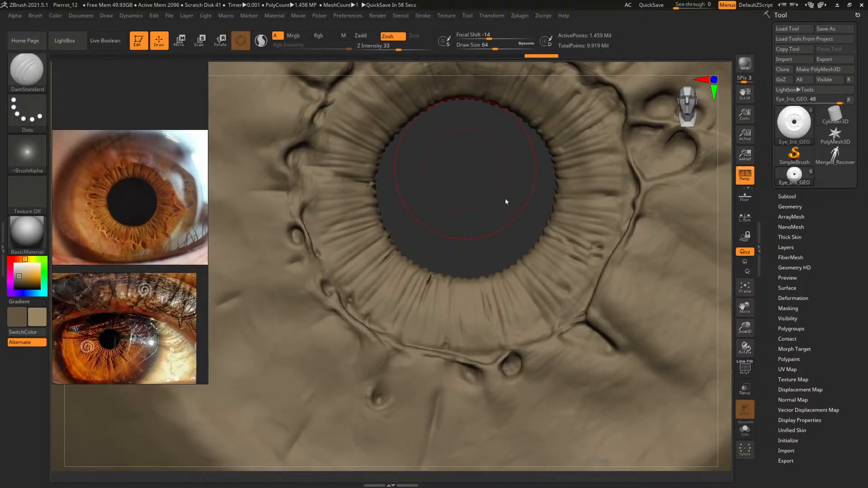
Carve a sharp groove along the upper-left rim of the oval pit up and right of the pupil, with DamStandard at draw size about 22
mouse_move(441, 203)
alt+mouse_down()
mouse_move(474, 202)
mouse_move(462, 197)
mouse_move(469, 184)
mouse_move(449, 240)
mouse_move(398, 273)
mouse_move(397, 245)
alt+mouse_up()
key(bracketleft)
key(bracketleft)
key(bracketleft)
key(bracketleft)
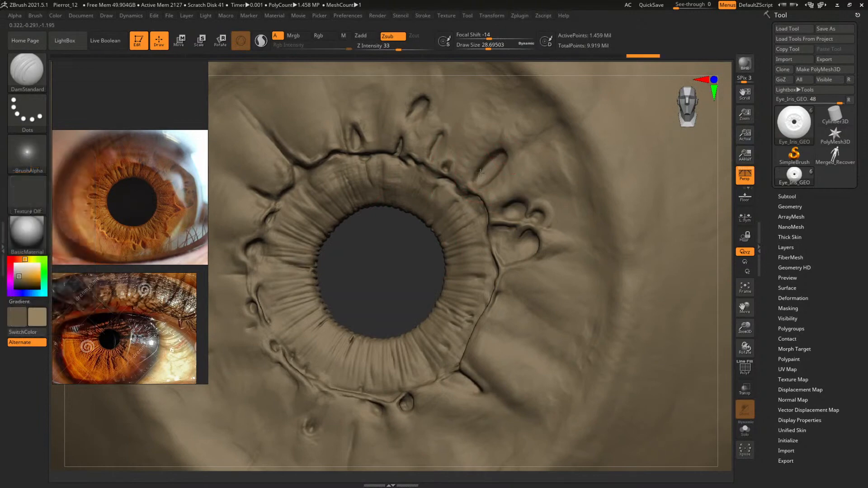
drag(375, 265, 319, 341)
key(space)
drag(461, 186, 458, 186)
drag(337, 322, 306, 325)
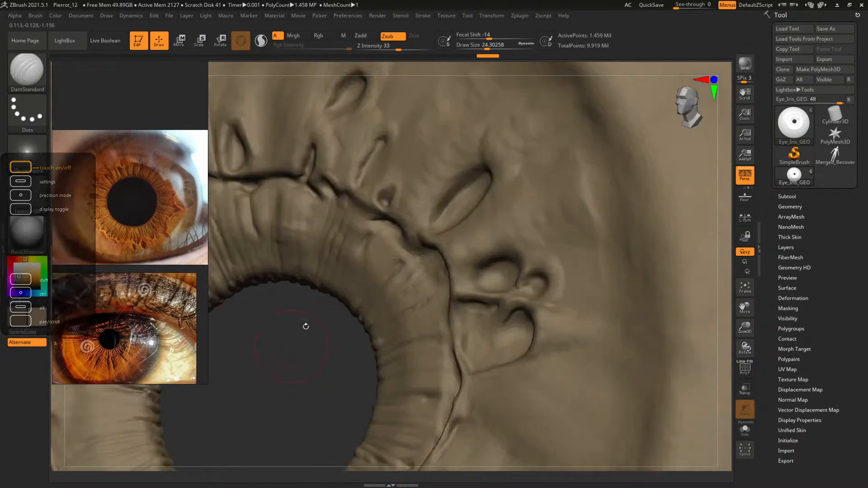
key(space)
drag(441, 198, 438, 199)
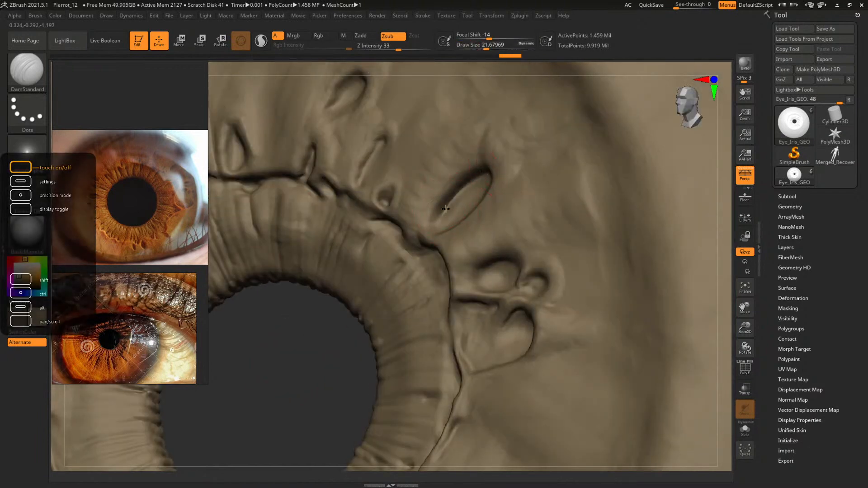
drag(356, 320, 381, 304)
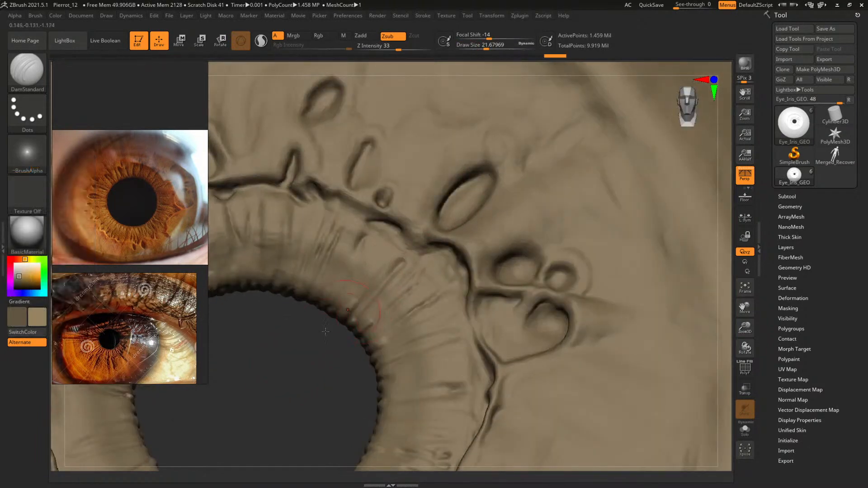
Carve the opposite inner rim of the oval pit up and right of the pupil
drag(326, 329, 356, 300)
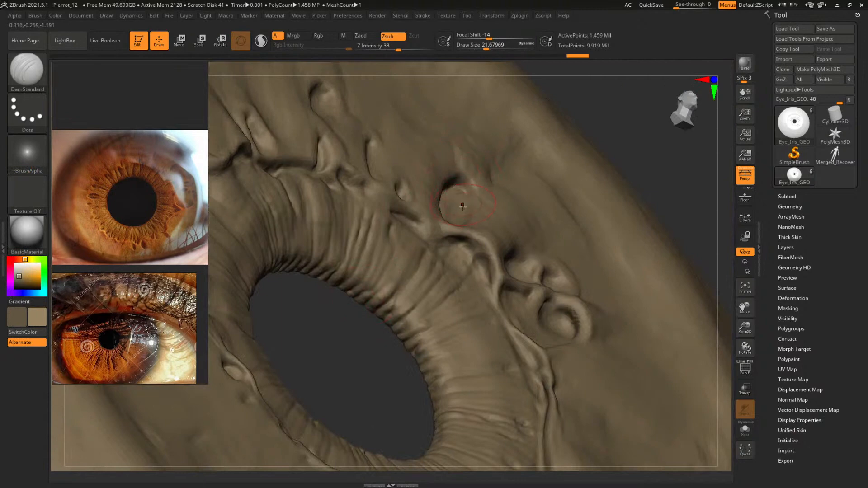
drag(615, 111, 593, 137)
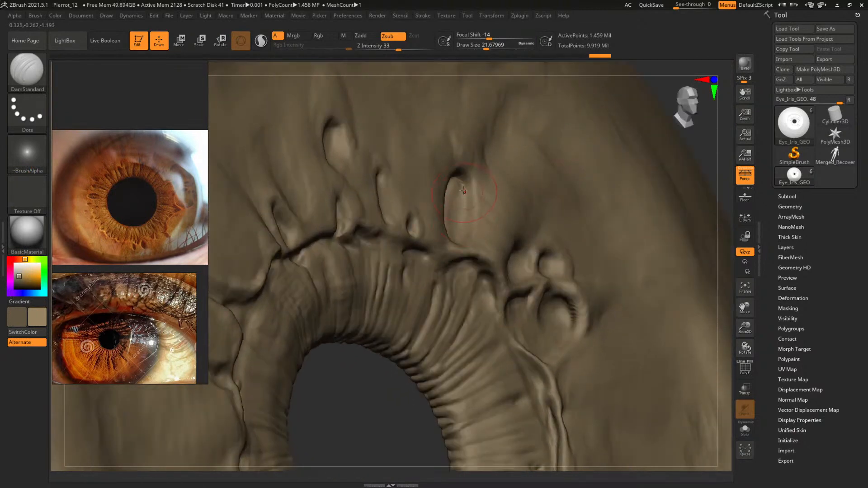
drag(464, 190, 460, 228)
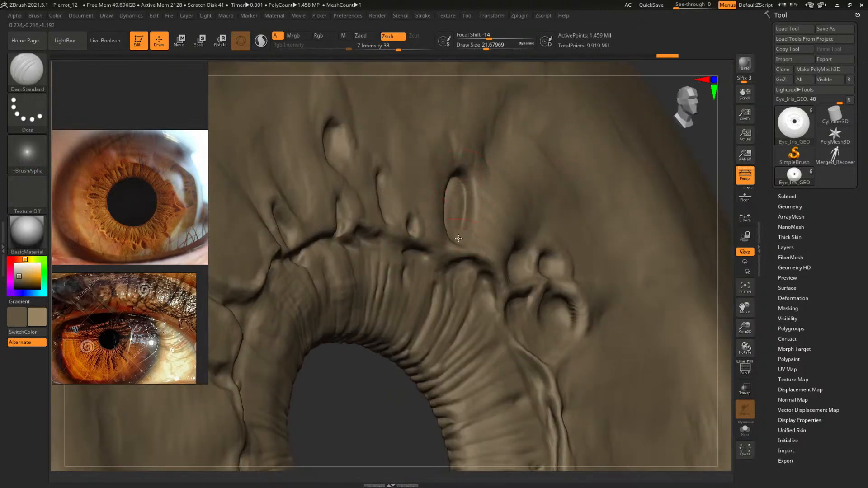
drag(659, 78, 546, 139)
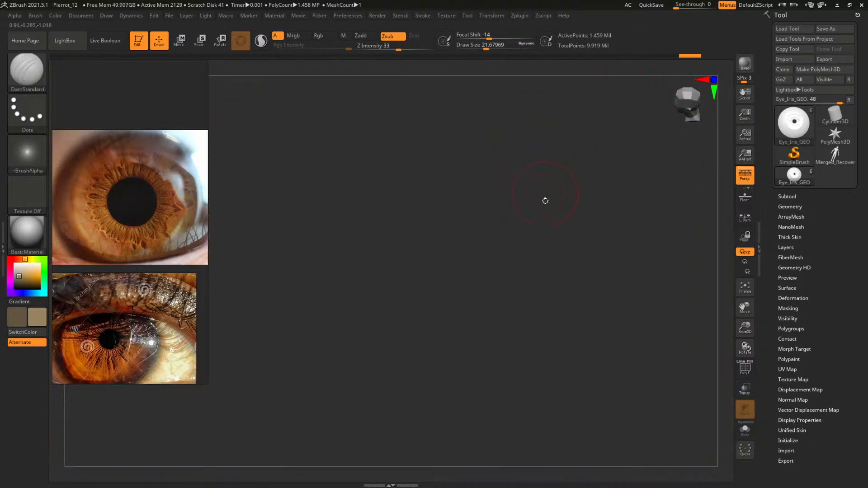
drag(545, 201, 638, 197)
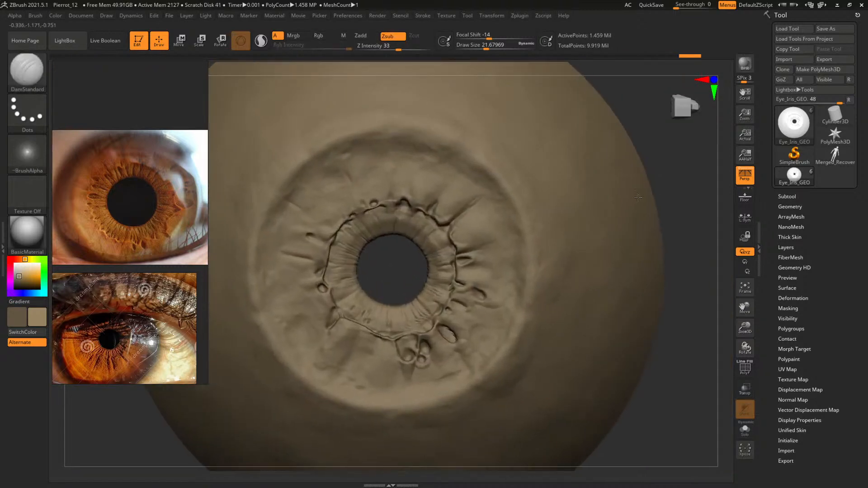
drag(397, 266, 597, 265)
Carve fine lengthwise fibres inside the oval pit with DamStandard at a draw size of about 12.5
alt+drag(392, 267, 457, 317)
alt+drag(419, 256, 364, 305)
key(bracketleft)
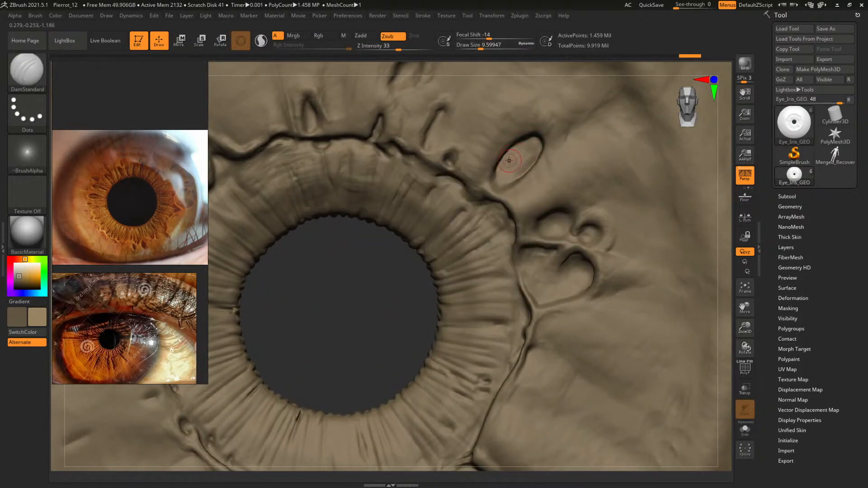
mouse_move(525, 147)
shift+mouse_down()
mouse_move(511, 163)
mouse_move(526, 152)
mouse_move(516, 164)
mouse_move(528, 137)
shift+mouse_up()
key(space)
key(space)
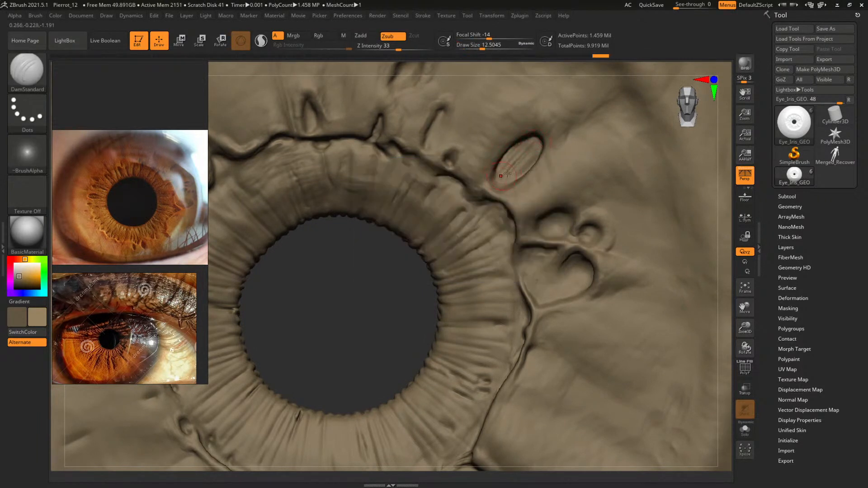
drag(507, 174, 537, 156)
Enlarge the eye reference image and lower the iris mesh by three subdivision levels
alt+drag(360, 295, 440, 332)
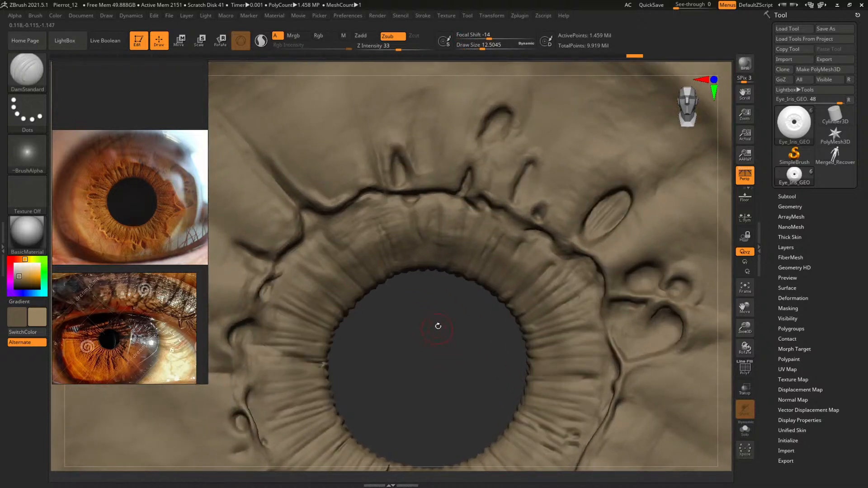
scroll(149, 241, up, 3)
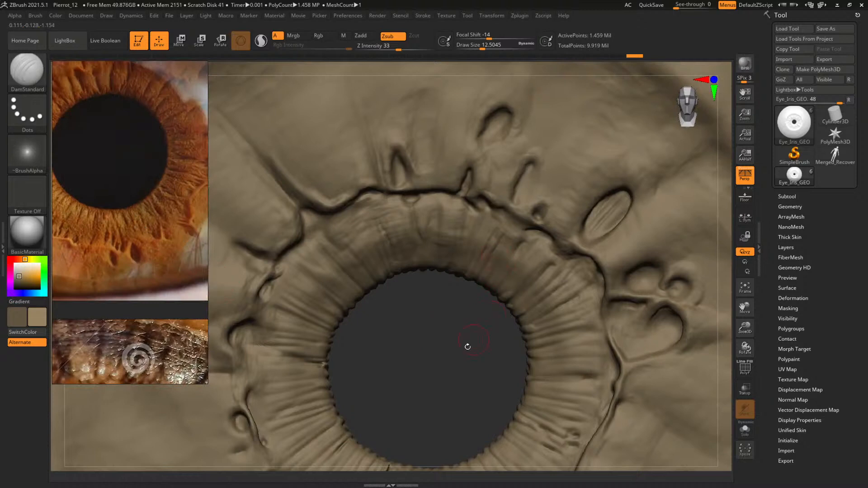
alt+drag(459, 367, 430, 369)
mouse_move(477, 350)
alt+mouse_down()
mouse_move(437, 221)
mouse_move(460, 228)
alt+mouse_up()
key(shift+d)
key(shift+d)
key(shift+d)
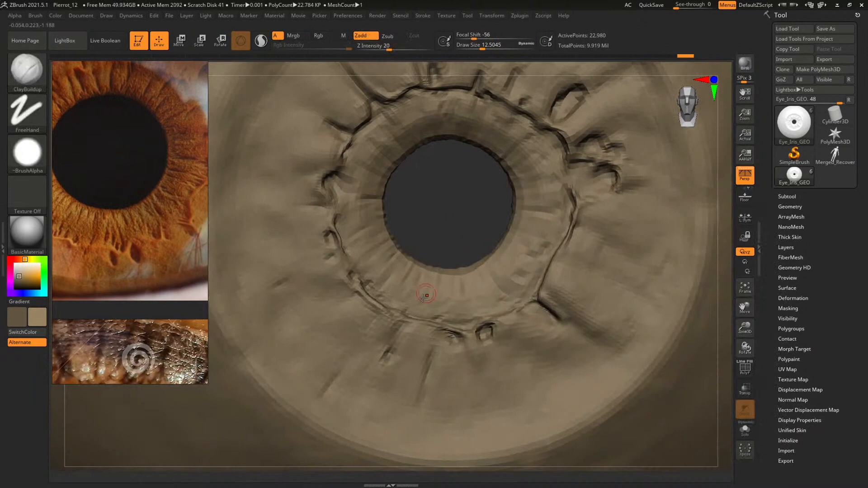
Paint a mask over the ring around the pupil at a draw size of about 34, and invert the mask
key(space)
drag(425, 296, 428, 296)
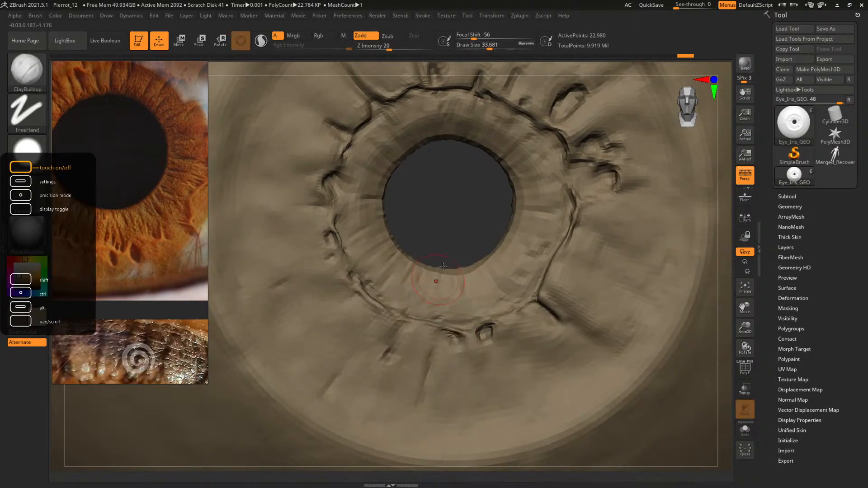
drag(444, 215, 453, 213)
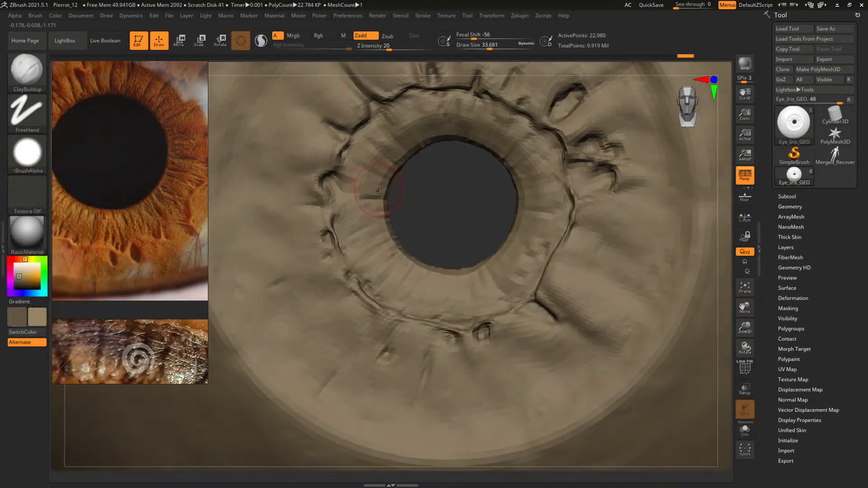
mouse_move(368, 221)
ctrl+mouse_down()
mouse_move(373, 186)
mouse_move(398, 135)
mouse_move(468, 117)
mouse_move(517, 138)
mouse_move(540, 207)
mouse_move(497, 273)
mouse_move(421, 282)
mouse_move(364, 239)
mouse_move(402, 167)
ctrl+mouse_up()
ctrl+click(446, 229)
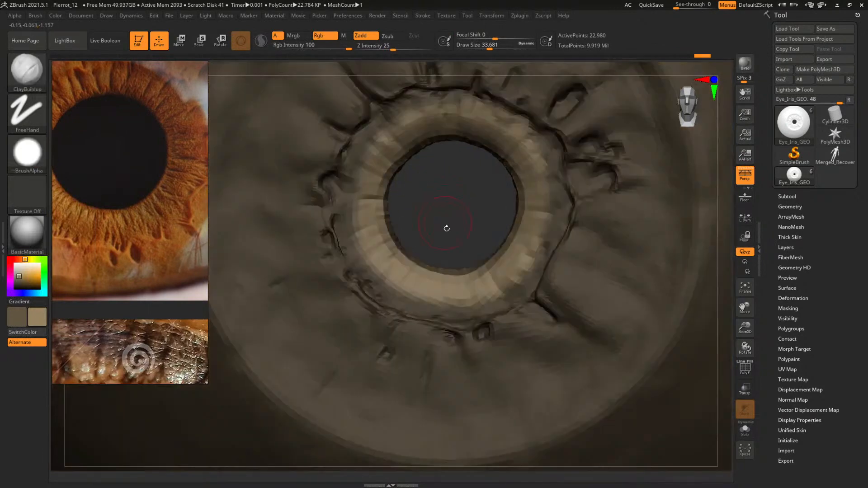
Inflate the unmasked ring around the pupil with the Inflat brush at a draw size of about 97
key(b)
key(i)
key(n)
key(space)
drag(443, 215, 453, 214)
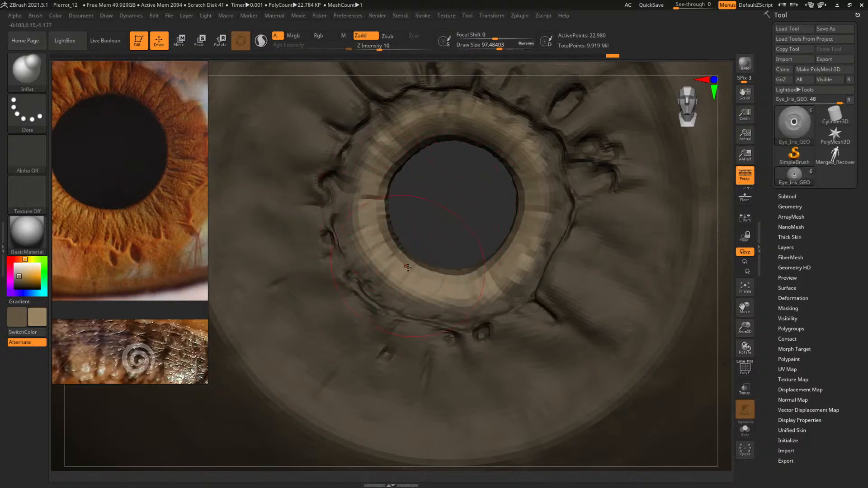
mouse_move(511, 154)
mouse_down()
mouse_move(477, 124)
mouse_move(422, 135)
mouse_up()
Clear the mask and return the iris mesh to its highest subdivision level
mouse_move(455, 210)
ctrl+mouse_down()
mouse_move(471, 246)
mouse_move(463, 212)
ctrl+mouse_up()
key(ctrl+d)
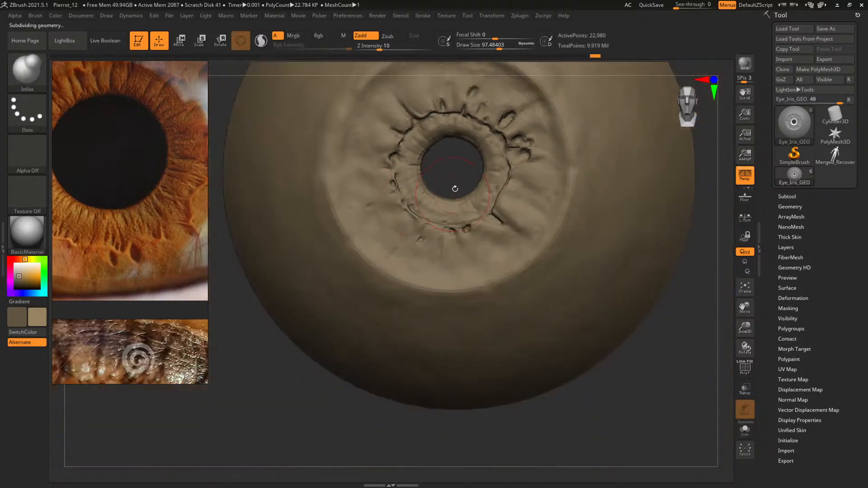
drag(446, 171, 517, 235)
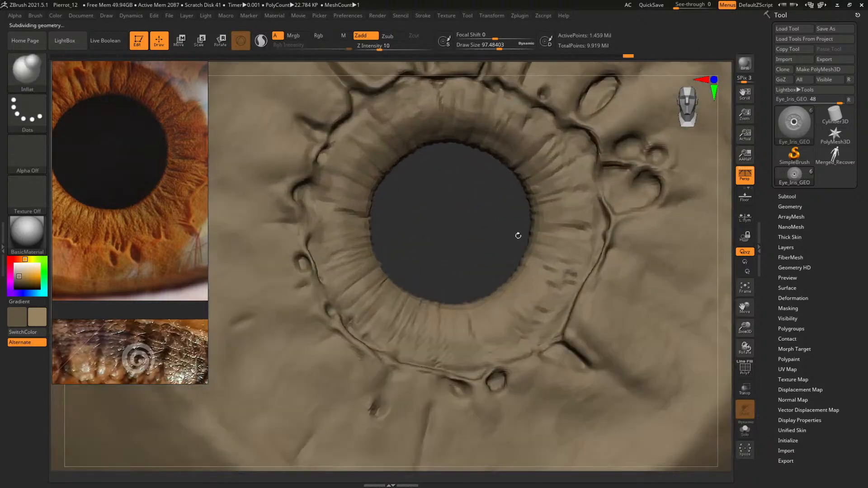
Carve radial grooves into the ring below the pupil with DamStandard at a draw size of about 15
alt+drag(466, 215, 468, 158)
key(b)
key(d)
key(s)
mouse_move(461, 212)
alt+mouse_down()
mouse_move(465, 157)
mouse_move(481, 228)
mouse_move(461, 170)
alt+mouse_up()
key(space)
mouse_move(451, 251)
mouse_down()
mouse_move(439, 250)
mouse_move(458, 263)
mouse_up()
key(space)
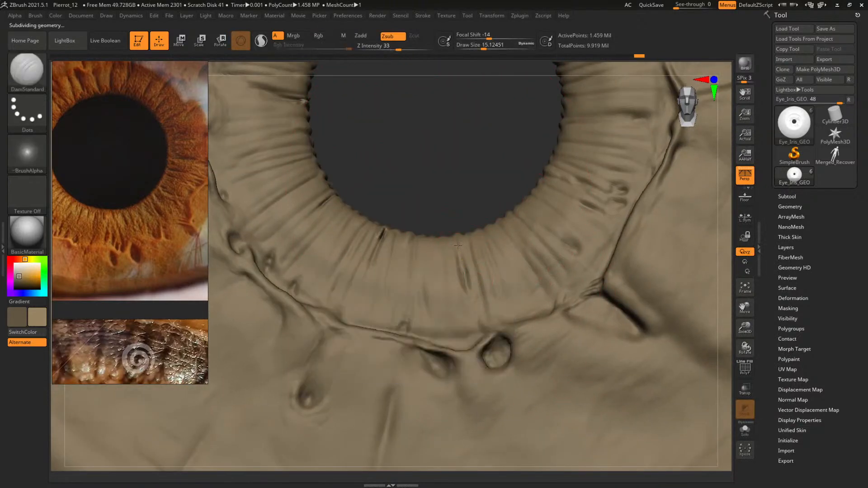
alt+drag(428, 228, 490, 178)
alt+drag(459, 113, 497, 181)
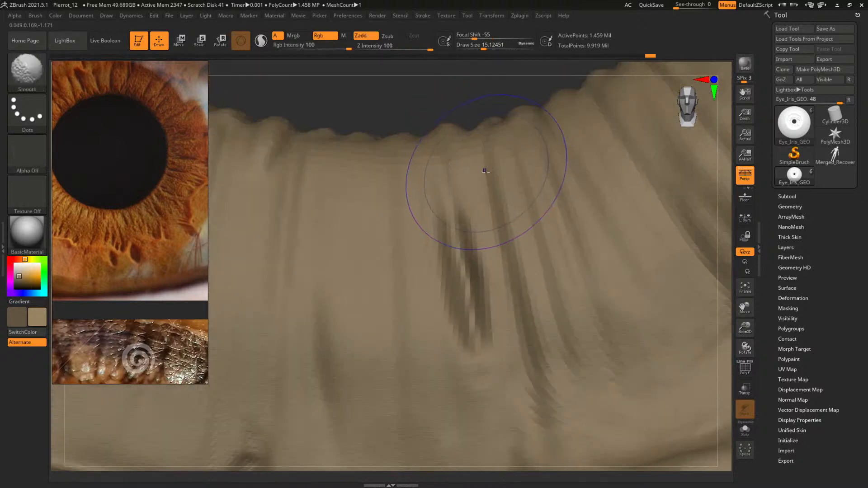
Inspect the polygon density around the ring's grooves with the wireframe shown, and reduce the draw size to about 2.8
key(shift+f)
key(shift+f)
mouse_move(407, 103)
alt+mouse_down()
mouse_move(459, 157)
mouse_move(542, 188)
alt+mouse_up()
key(shift+f)
key(space)
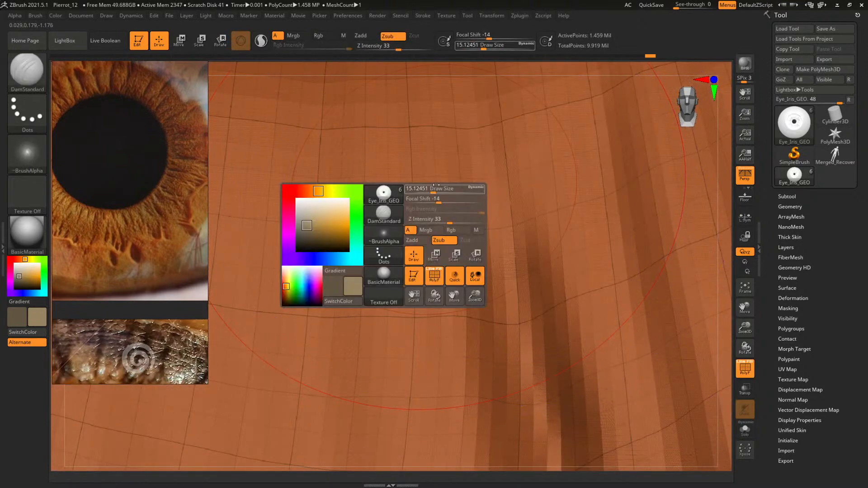
drag(435, 198, 424, 198)
key(shift+f)
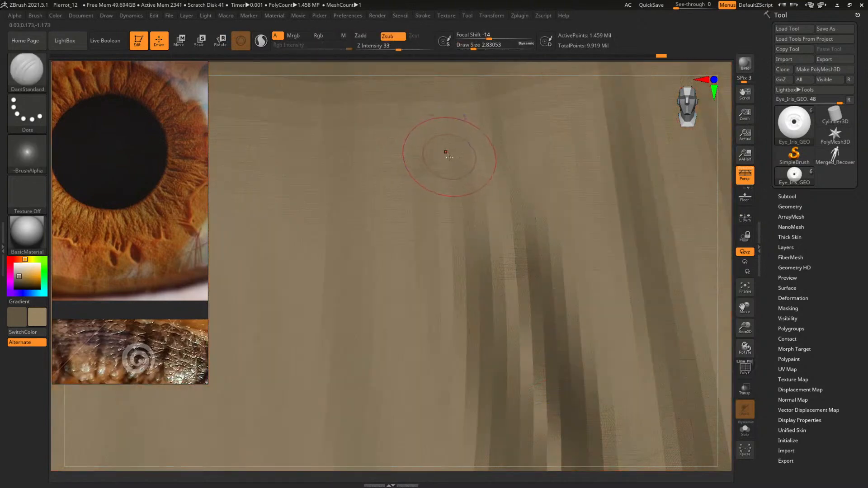
Subdivide the iris mesh by one more level
key(f)
alt+drag(397, 264, 529, 248)
key(ctrl+d)
Carve finer radial grooves along the ring below the pupil with DamStandard at a draw size of about 5.9
drag(416, 186, 451, 173)
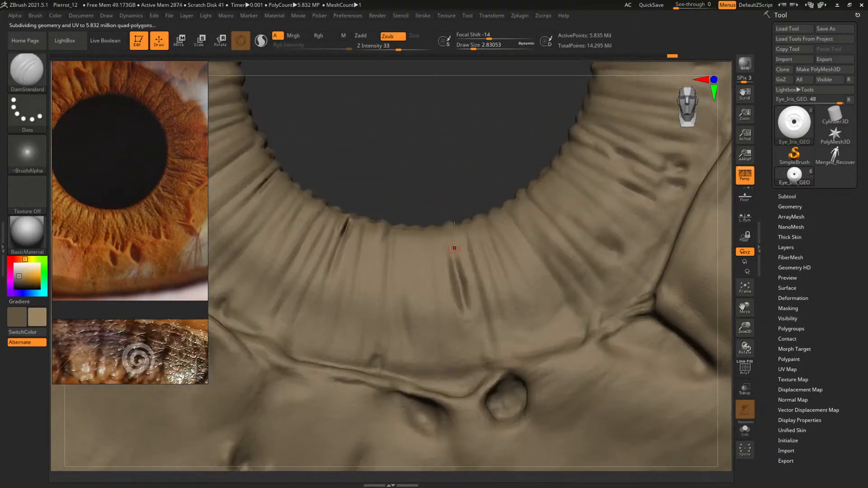
key(s)
drag(459, 289, 464, 290)
drag(455, 256, 462, 308)
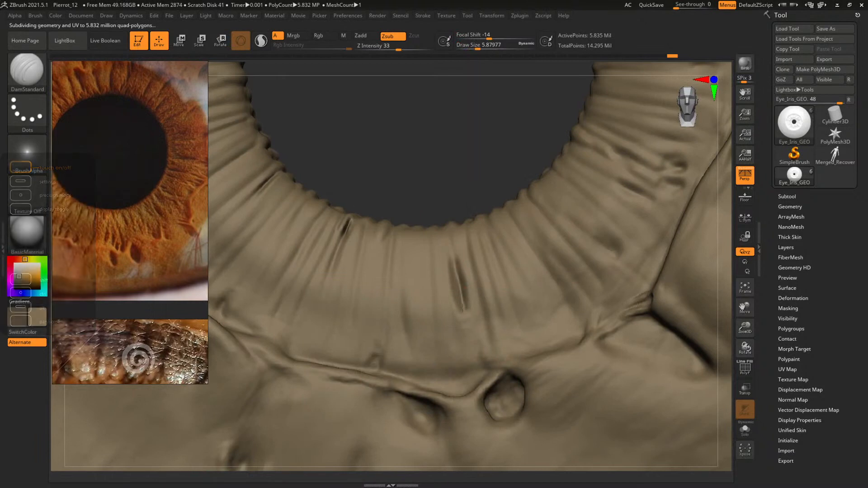
Carve another radial groove into the ring below the pupil with DamStandard, trying draw sizes of about 12, 19 and 8
drag(440, 162, 428, 217)
key(space)
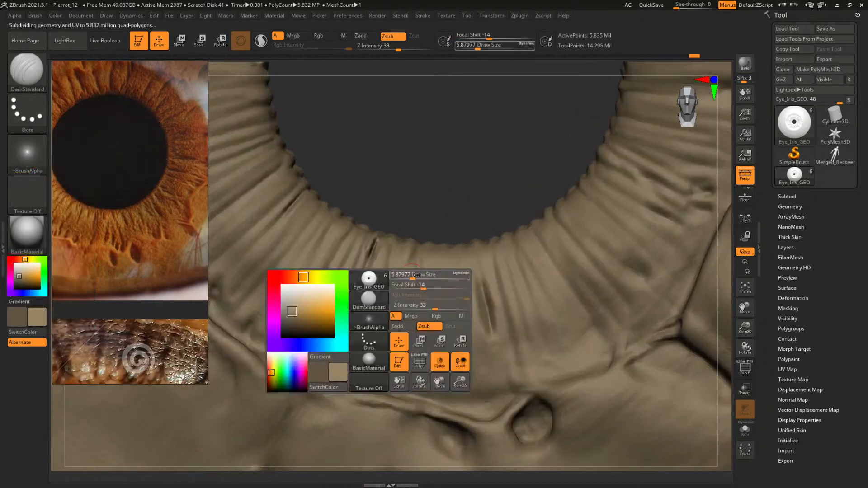
drag(416, 275, 420, 275)
key(space)
drag(475, 278, 485, 307)
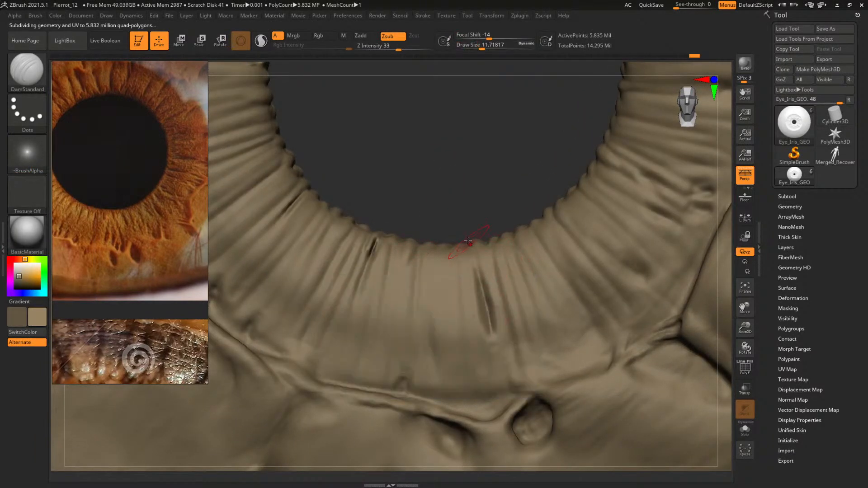
mouse_move(497, 202)
alt+mouse_down()
mouse_move(473, 204)
mouse_move(384, 248)
alt+mouse_up()
key(space)
drag(504, 236, 514, 241)
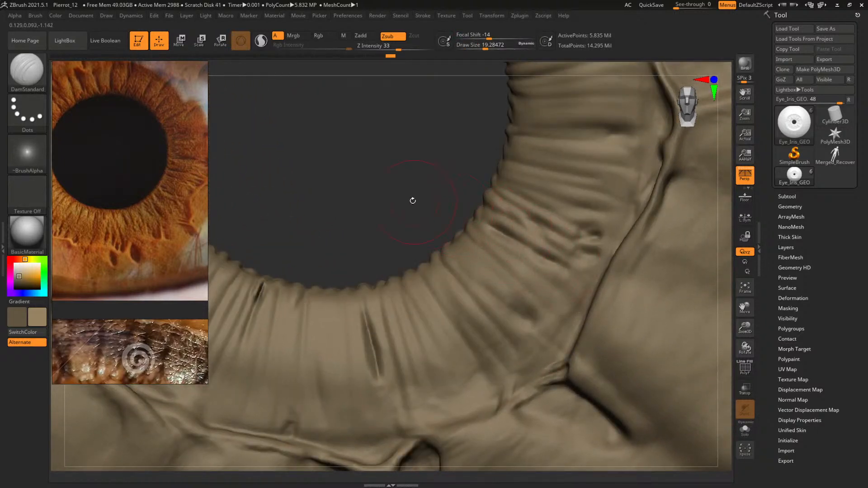
alt+drag(412, 200, 373, 229)
key(space)
drag(529, 197, 524, 196)
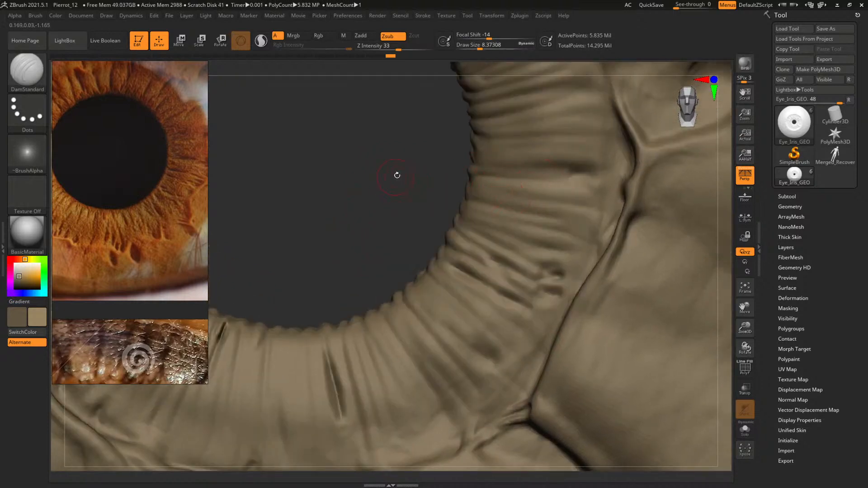
mouse_move(397, 175)
alt+mouse_down()
mouse_move(335, 248)
mouse_move(346, 280)
alt+mouse_up()
alt+drag(348, 231, 336, 224)
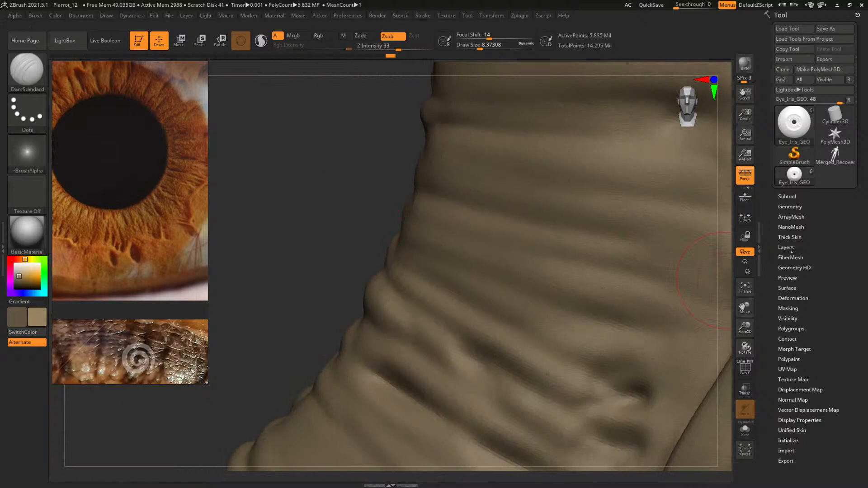
click(793, 289)
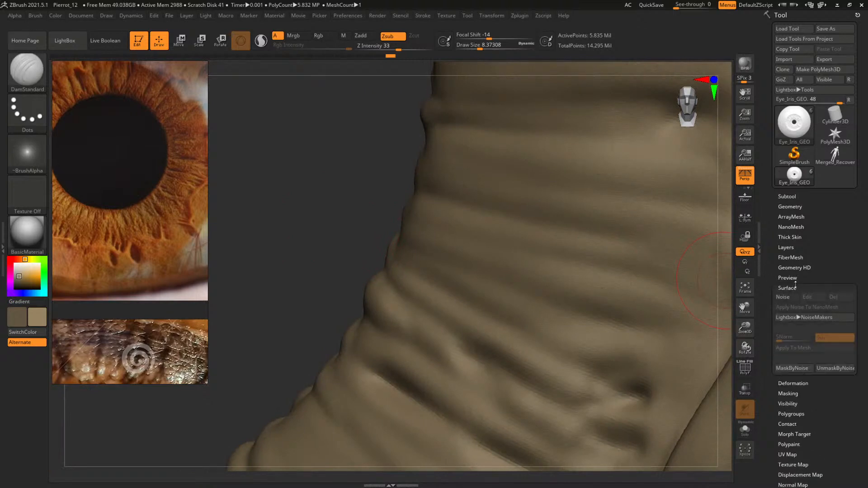
click(790, 310)
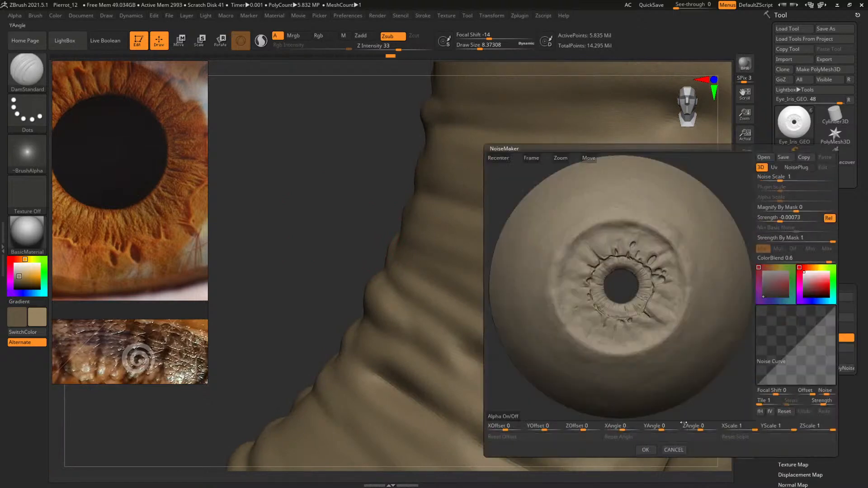
drag(827, 262, 814, 258)
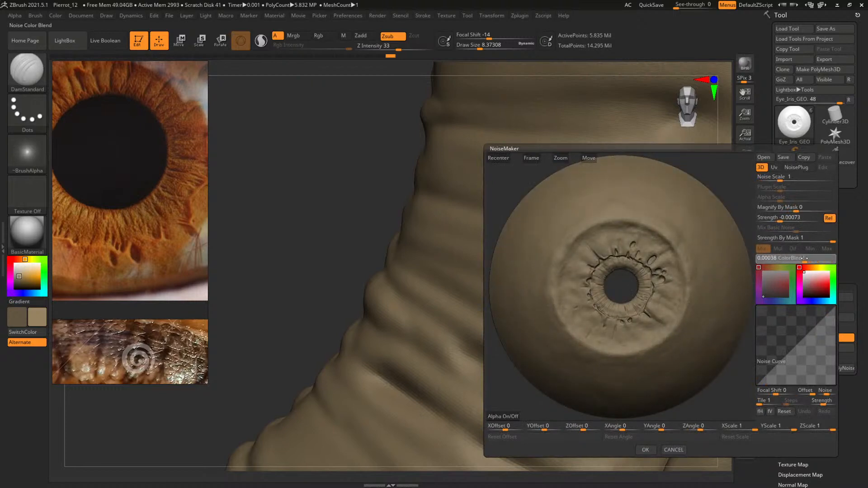
drag(802, 258, 804, 258)
click(673, 449)
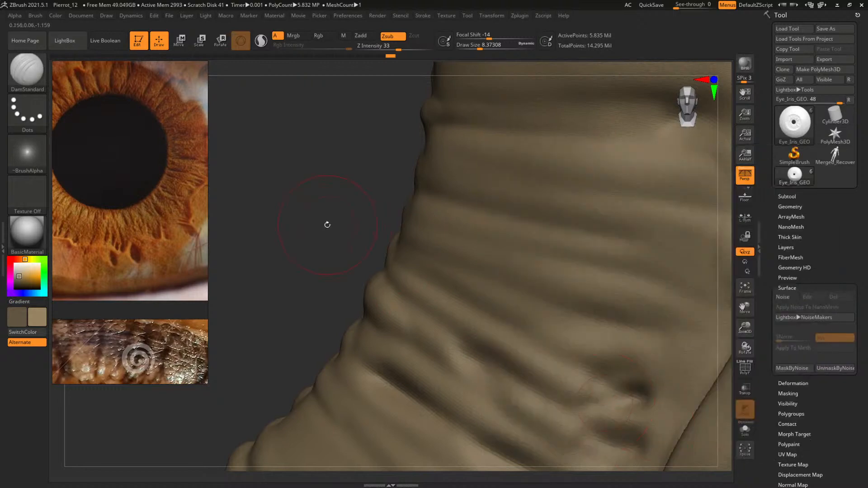
Try DSmooth values of 1 and 0.285 in the display properties, dropping the iris mesh to a lower subdivision level
drag(327, 225, 593, 265)
drag(847, 436, 852, 353)
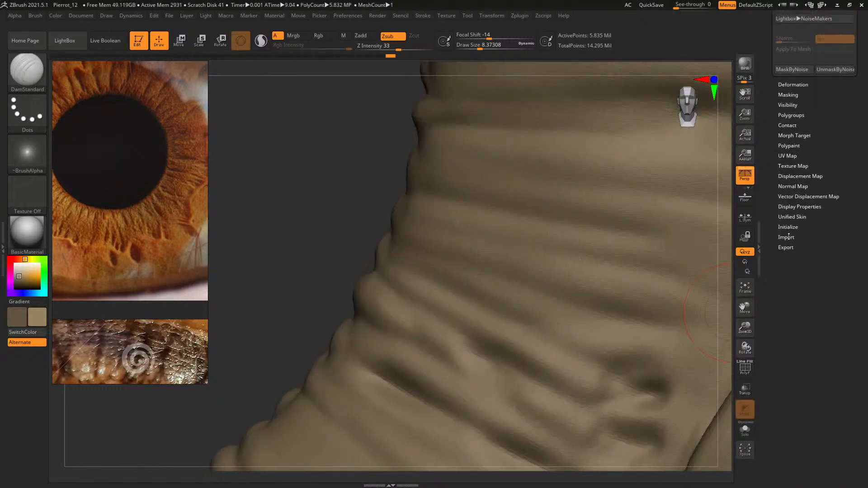
click(792, 207)
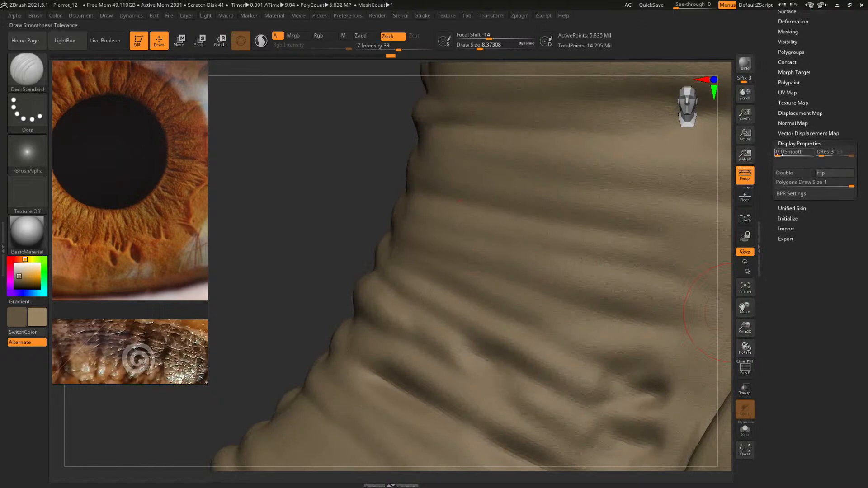
drag(780, 156, 808, 157)
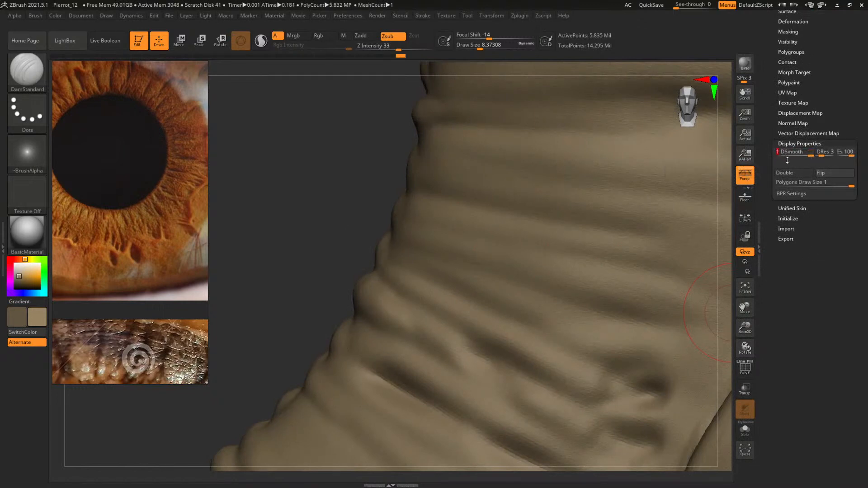
key(shift)
key(shift+d)
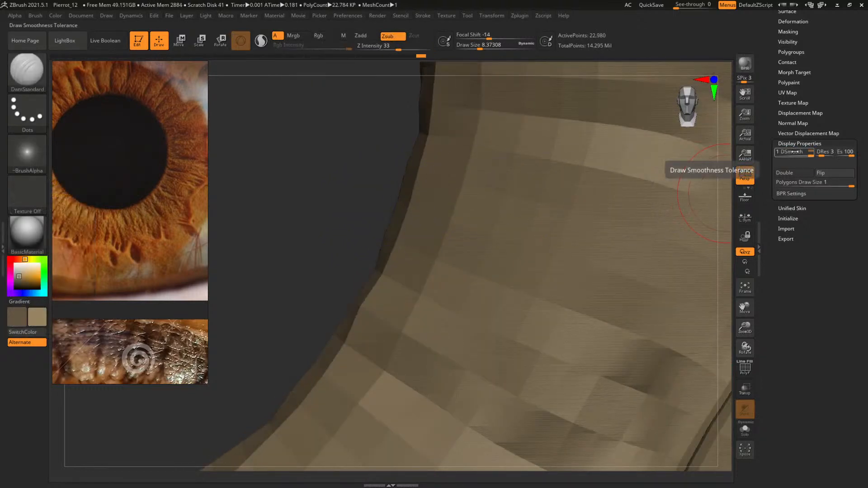
drag(806, 156, 853, 155)
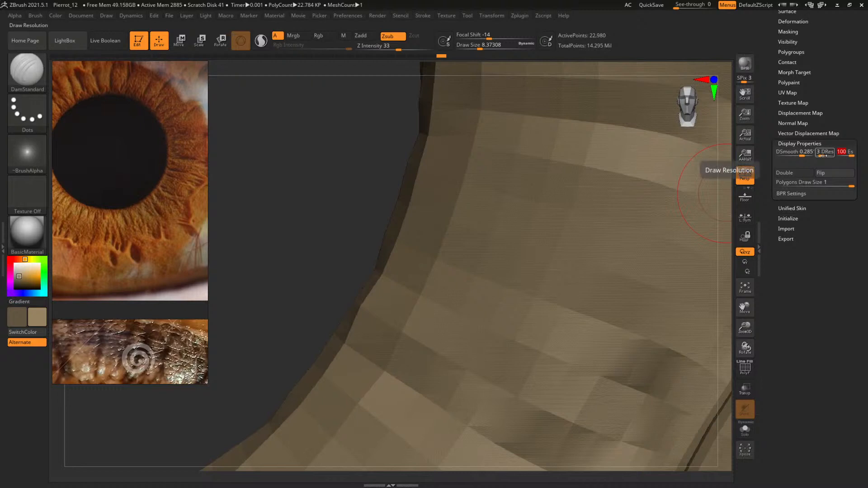
Set DRes to 2 and DSmooth to 0 in the display properties, and return the iris mesh to its highest subdivision level
drag(824, 155, 820, 160)
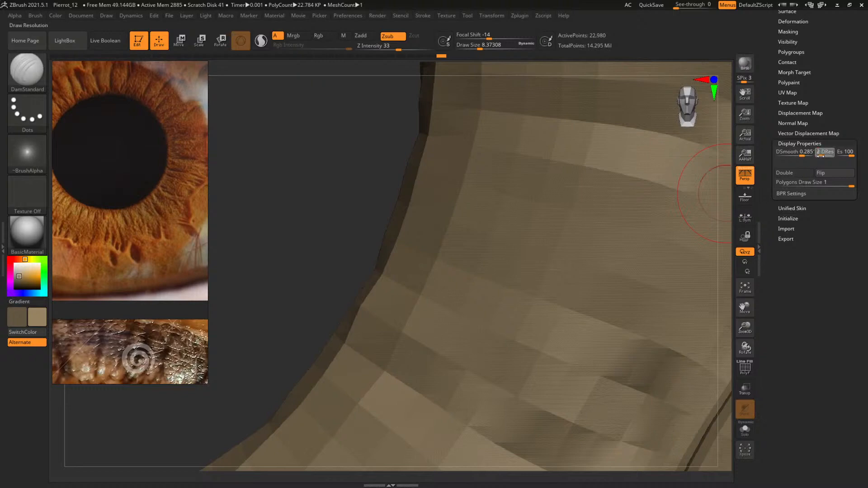
mouse_move(846, 185)
mouse_down()
mouse_move(817, 184)
mouse_move(846, 176)
mouse_up()
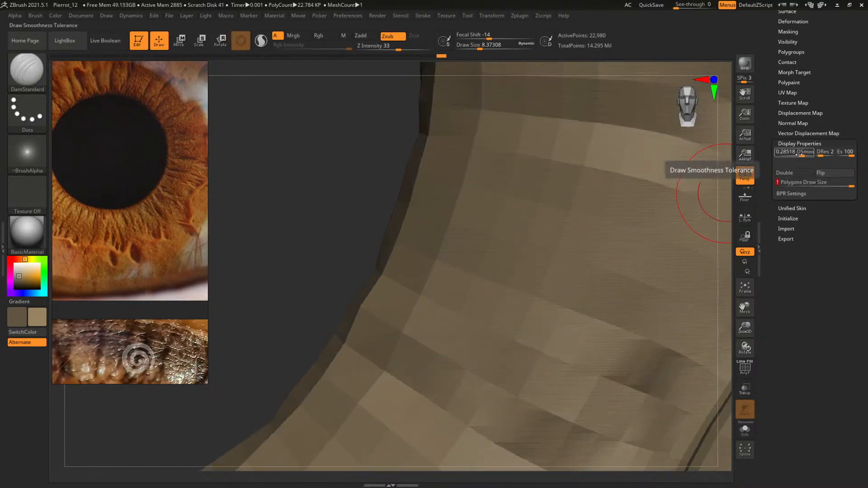
drag(801, 155, 795, 154)
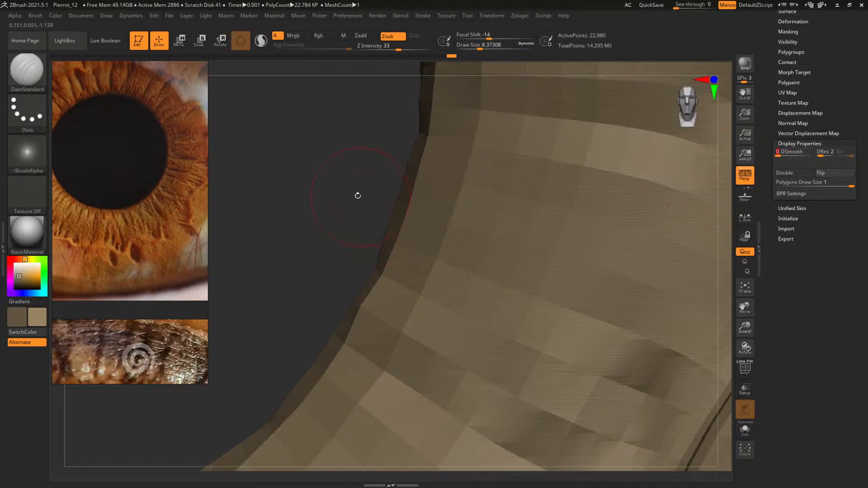
click(806, 143)
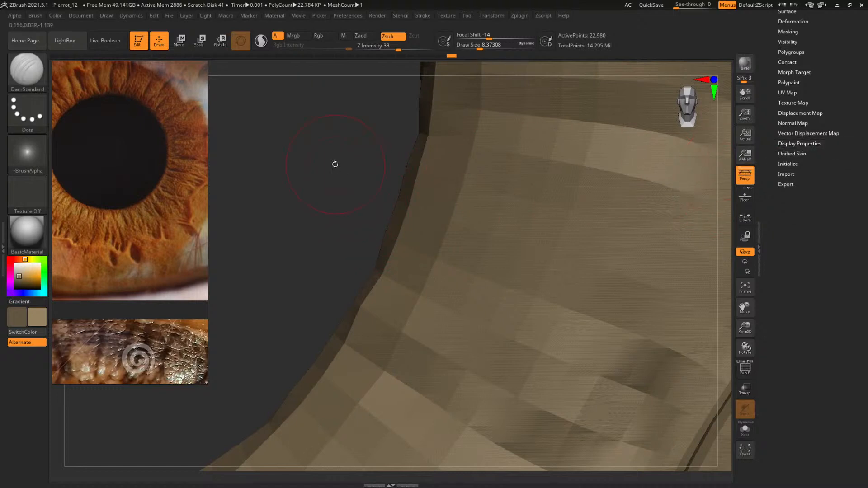
alt+drag(335, 165, 364, 167)
key(ctrl+d)
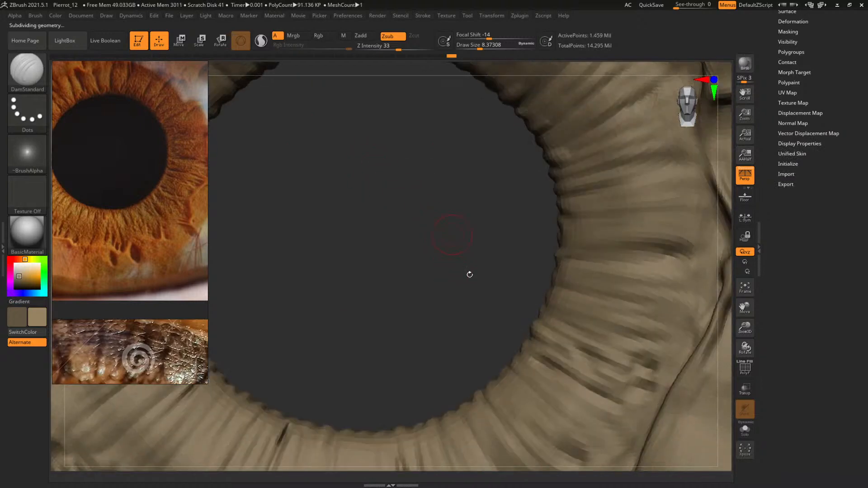
Extend the round pit below the pupillary ring into an outward-pointing tip with DamStandard, following the reference photo
alt+drag(489, 212, 372, 326)
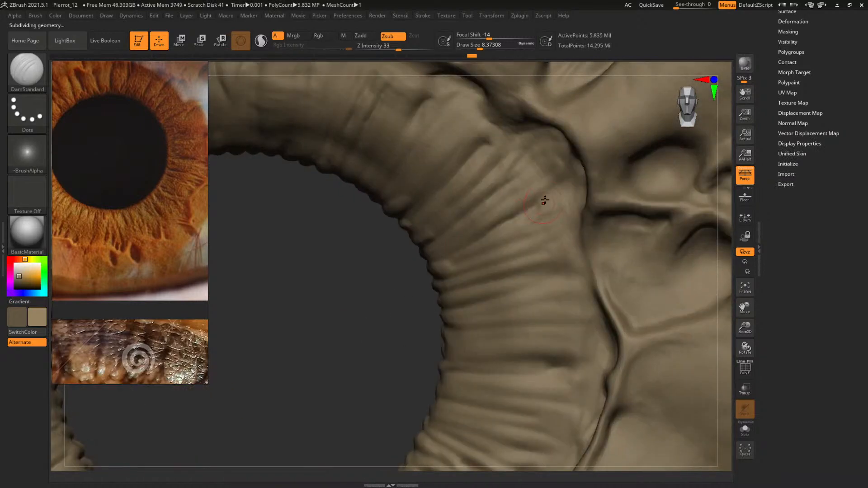
alt+drag(375, 266, 347, 318)
mouse_move(206, 208)
middle_down()
mouse_move(132, 276)
mouse_move(151, 285)
middle_up()
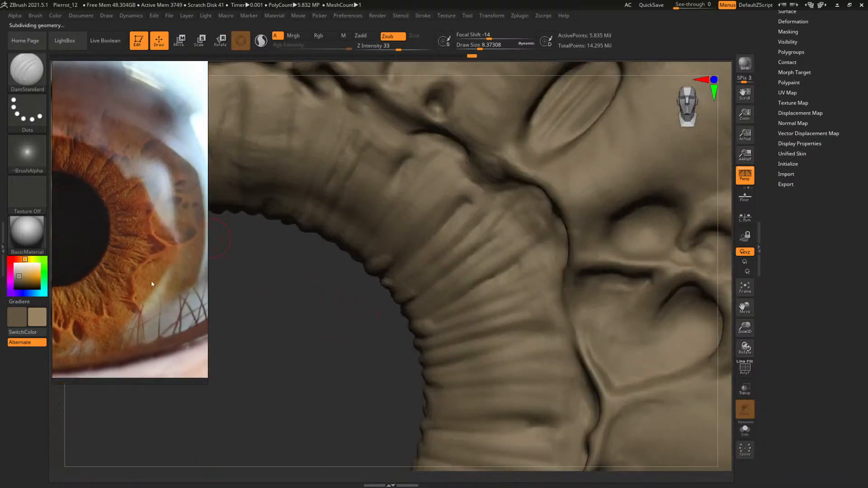
mouse_move(359, 335)
mouse_down()
mouse_move(365, 339)
mouse_move(346, 331)
mouse_move(337, 351)
mouse_move(318, 413)
mouse_move(393, 368)
mouse_move(394, 386)
mouse_move(450, 436)
mouse_move(439, 352)
mouse_move(468, 147)
mouse_move(463, 215)
mouse_move(500, 123)
mouse_up()
middle_drag(120, 288, 172, 226)
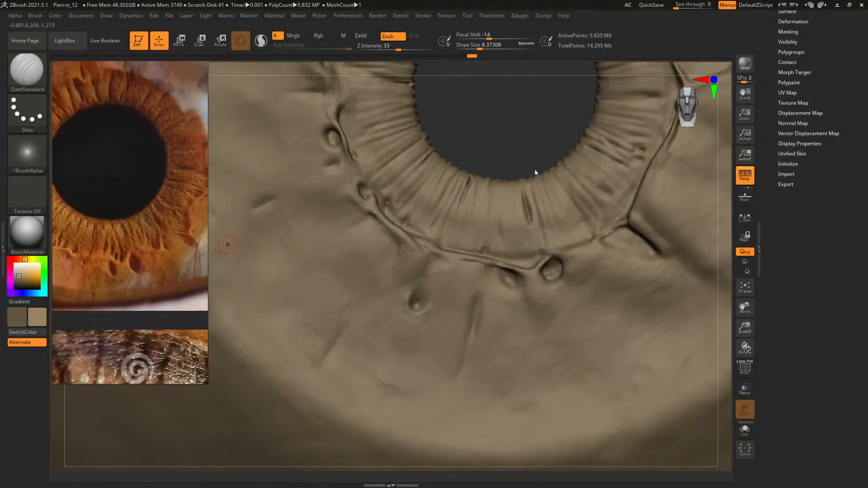
alt+drag(522, 138, 427, 116)
key(space)
drag(468, 286, 466, 244)
key(space)
key(space)
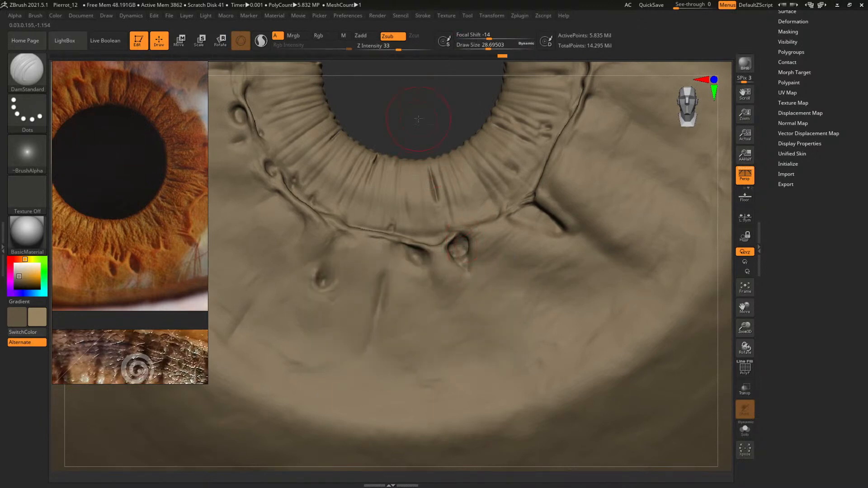
Build up the floor of the pointed pit with ClayBuildup at a draw size of about 12
alt+drag(418, 119, 461, 174)
key(b)
key(c)
key(b)
key(space)
drag(459, 259, 446, 257)
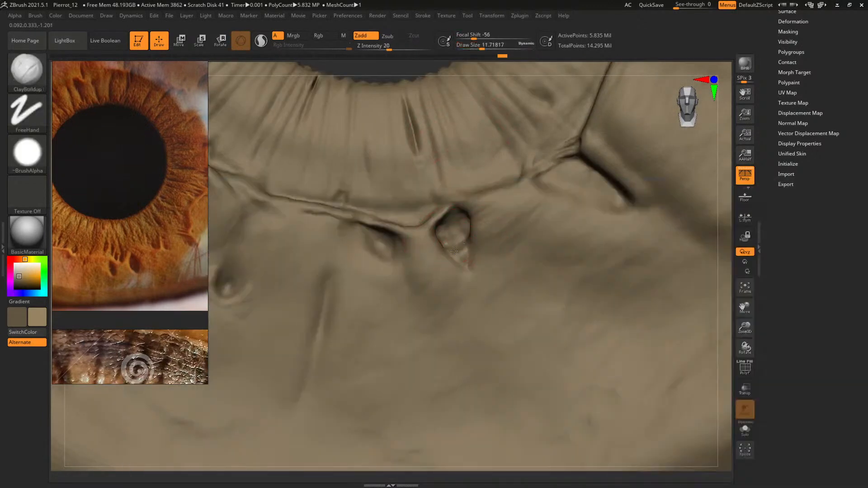
Build up the edge of the pupillary ring just above the pointed pit with ClayBuildup at a draw size of about 17
key(space)
alt+drag(380, 72, 411, 163)
key(bracketleft)
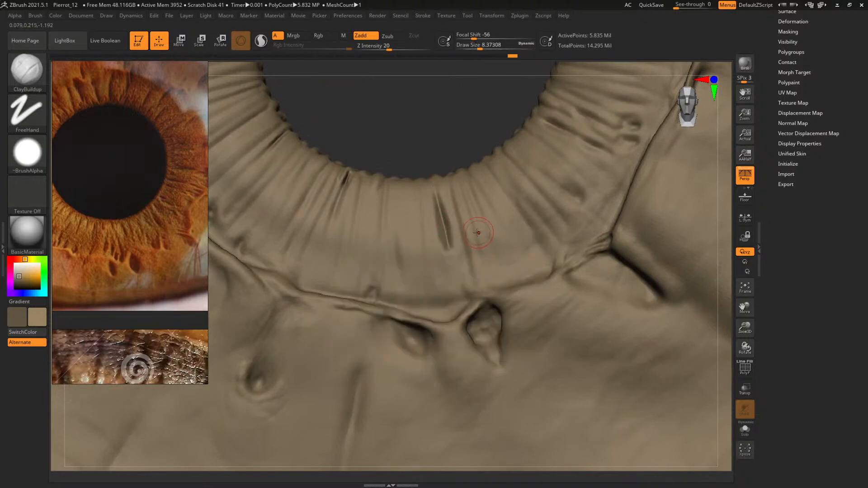
key(space)
key(space)
drag(455, 282, 472, 289)
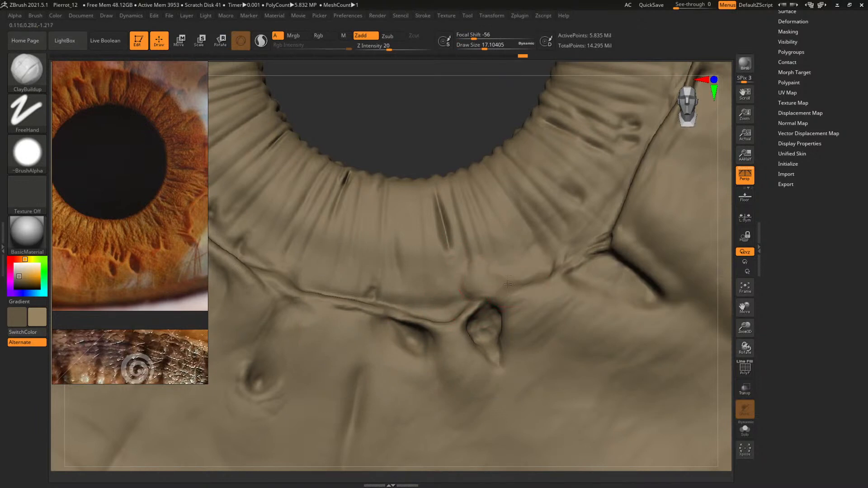
Add fine raised strands at the forked crease on the ring's outer edge with ClayBuildup at draw sizes of about 4 to 5
mouse_move(421, 112)
alt+mouse_down()
mouse_move(393, 151)
mouse_move(364, 111)
mouse_move(315, 90)
alt+mouse_up()
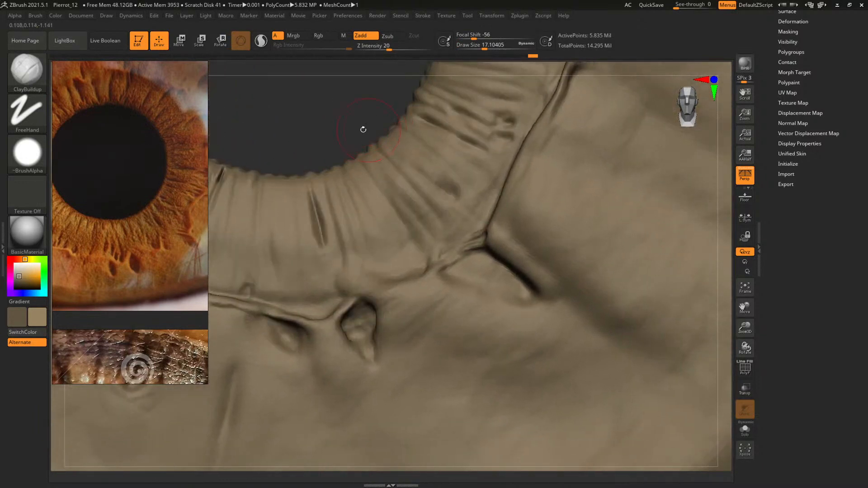
alt+drag(362, 130, 317, 109)
key(space)
key(space)
drag(457, 221, 436, 215)
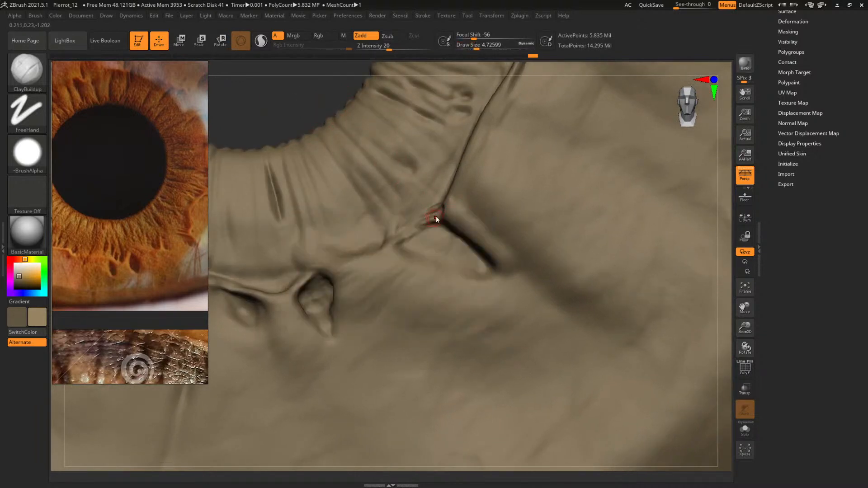
drag(323, 104, 454, 225)
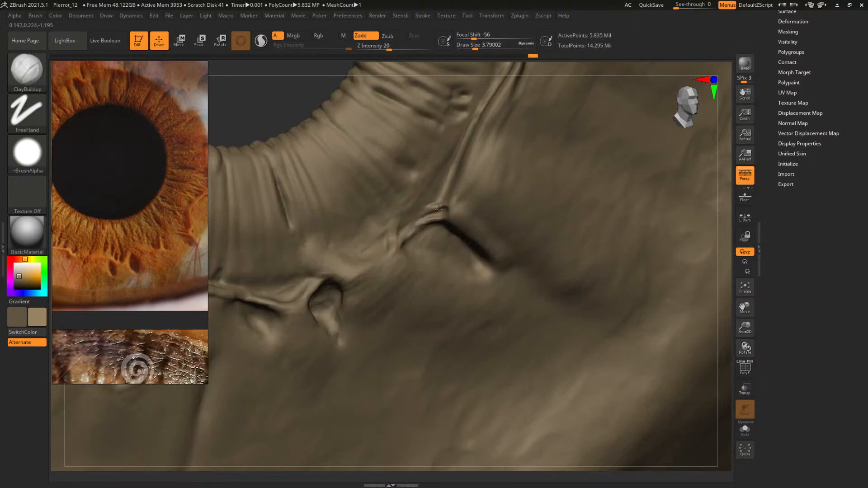
key(space)
drag(446, 204, 451, 200)
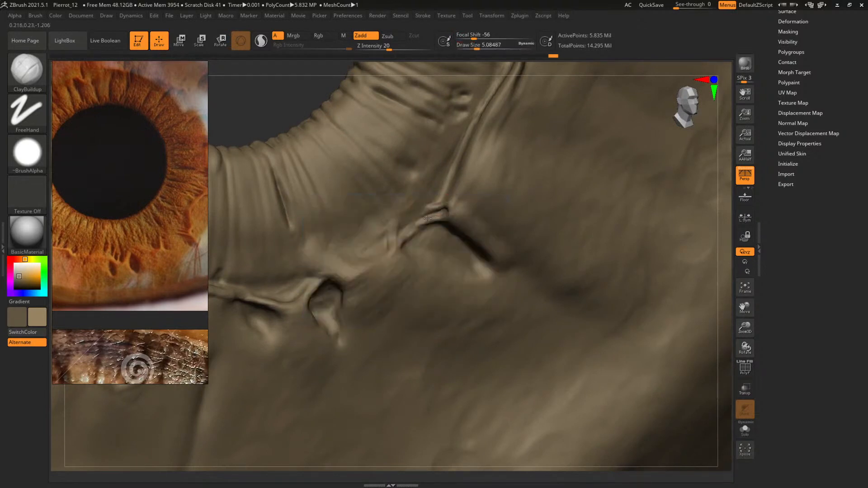
Thicken the ridges around the forked crease junction with ClayBuildup at draw sizes of about 7 to 8
drag(279, 103, 226, 109)
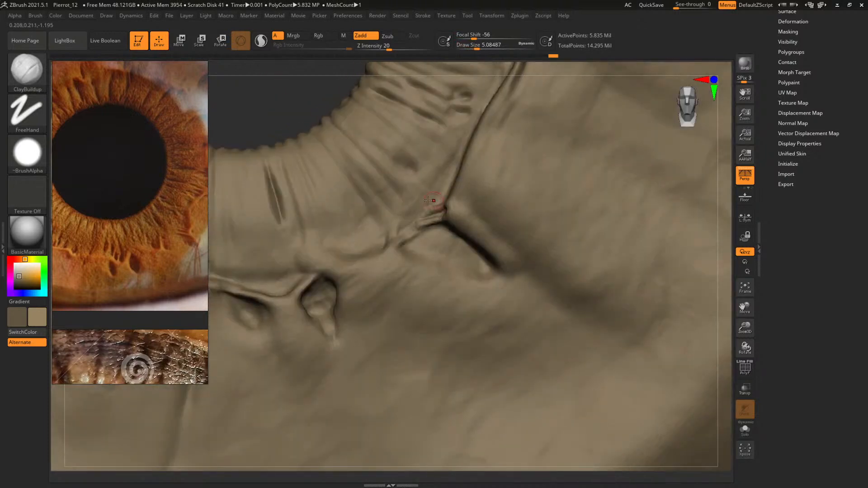
key(space)
drag(429, 204, 428, 211)
key(space)
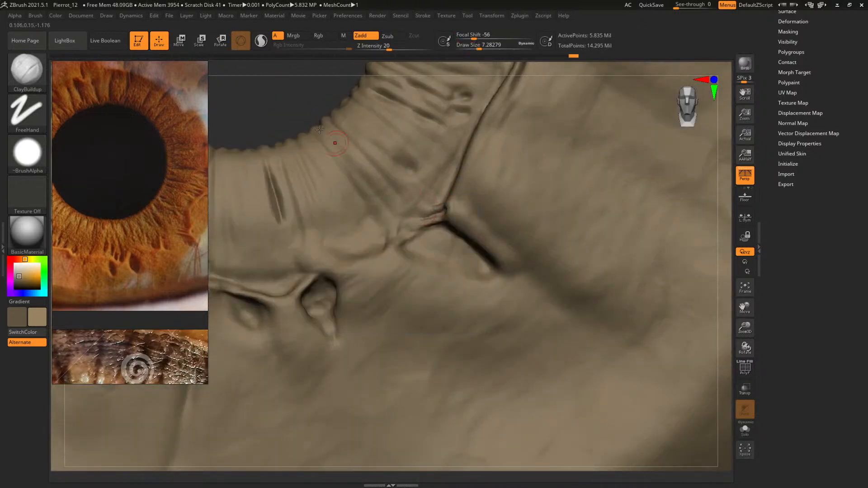
mouse_move(266, 91)
mouse_down()
mouse_move(273, 120)
mouse_move(283, 89)
mouse_up()
key(space)
drag(462, 202, 466, 202)
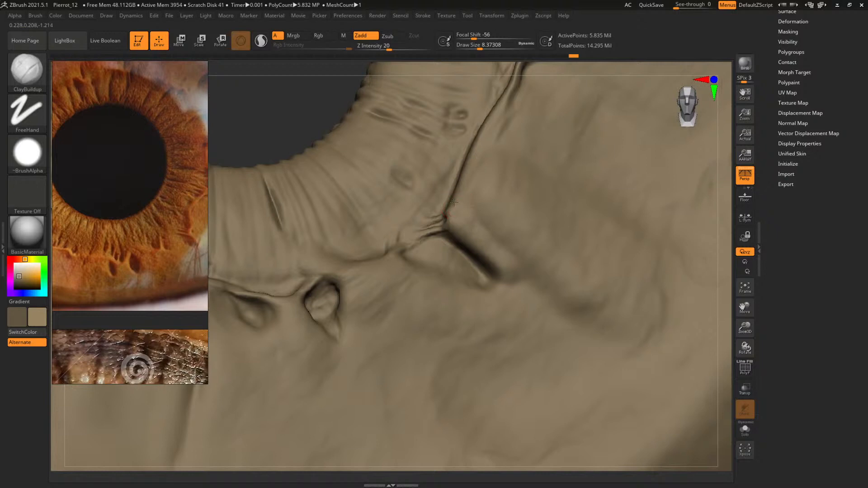
drag(290, 127, 286, 166)
key(space)
drag(456, 227, 454, 227)
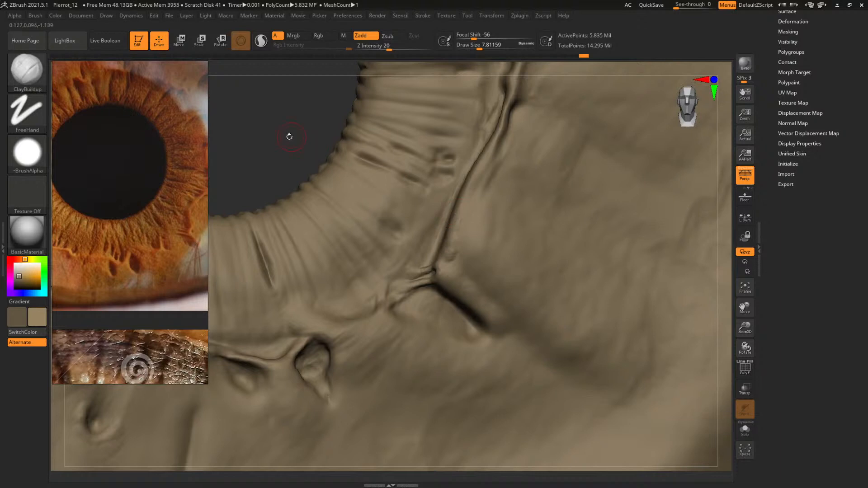
Carve a diagonal crease across the upper-left of the pupillary ring with DamStandard at draw sizes from about 29 to 63
alt+drag(290, 137, 239, 122)
mouse_move(345, 156)
mouse_down()
mouse_move(400, 176)
mouse_move(405, 190)
mouse_move(426, 182)
mouse_move(362, 189)
mouse_up()
middle_drag(159, 167, 186, 221)
mouse_move(382, 132)
mouse_down()
mouse_move(471, 288)
mouse_move(473, 267)
mouse_up()
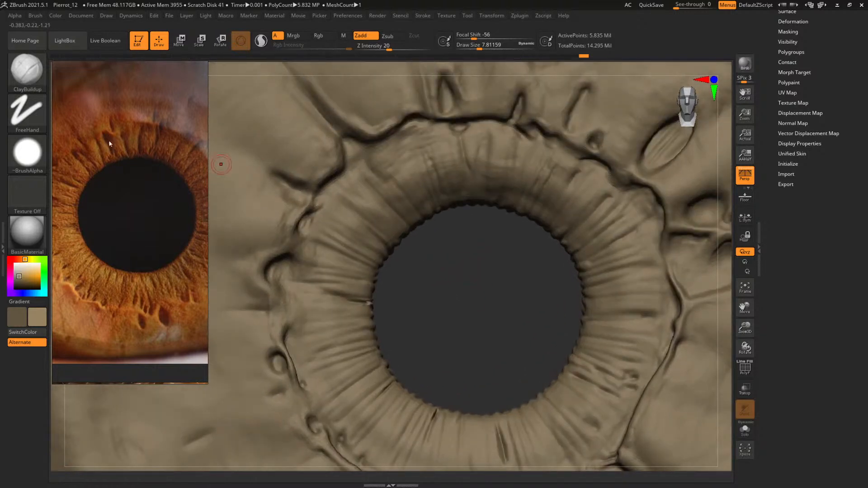
key(b)
key(d)
key(s)
key(space)
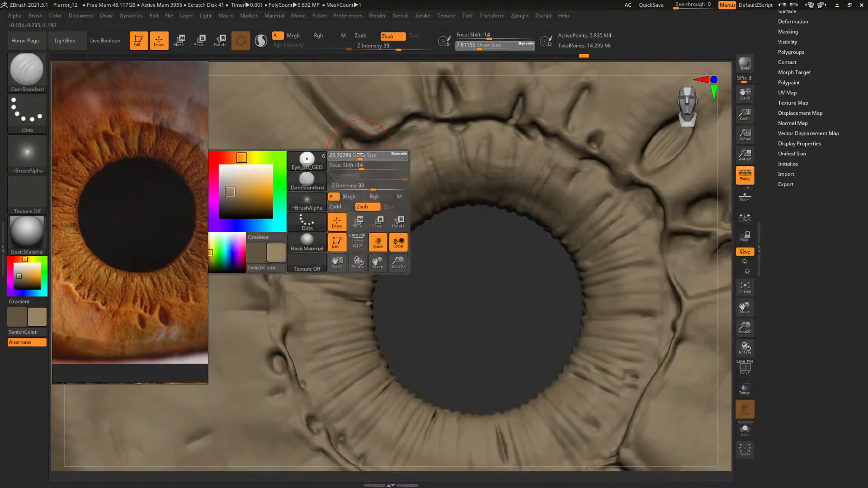
drag(342, 139, 389, 211)
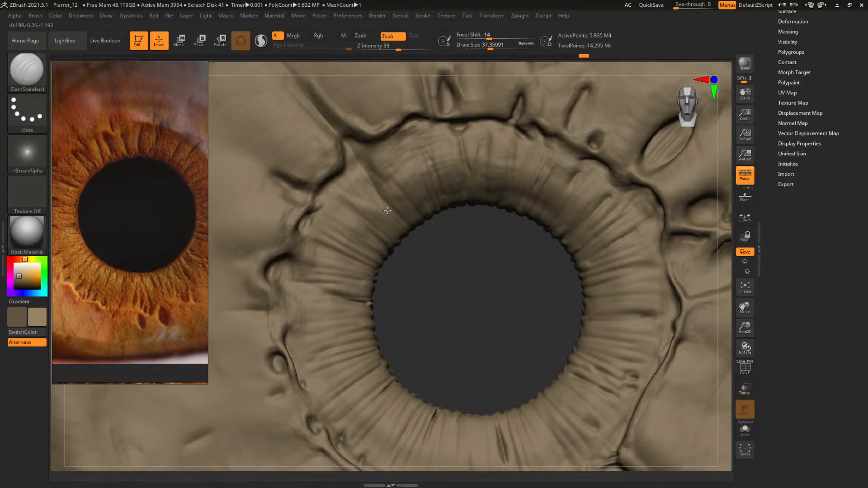
key(space)
click(357, 155)
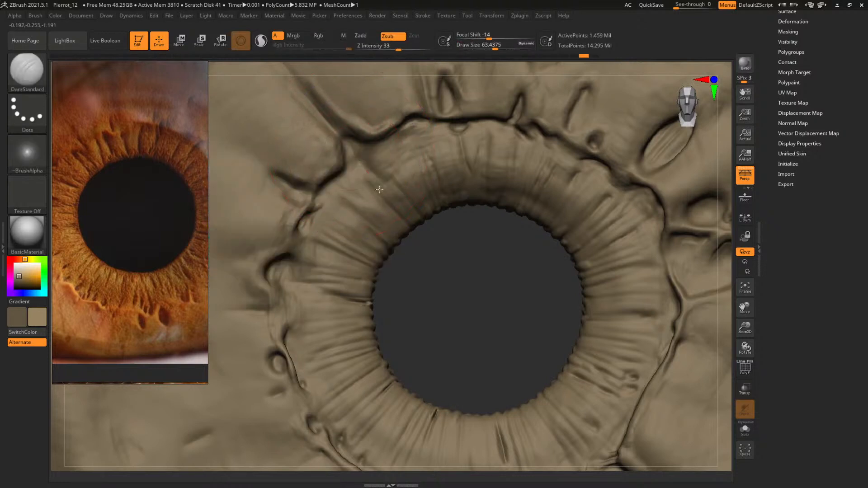
key(space)
mouse_move(357, 155)
mouse_down()
mouse_move(349, 151)
mouse_move(390, 203)
mouse_up()
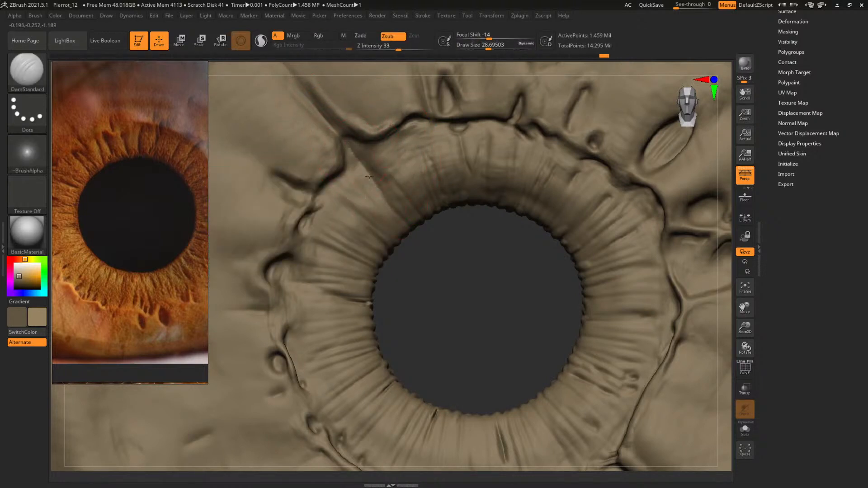
Return to the highest subdivision level and sharpen the diagonal crease with DamStandard at a draw size of about 12.5
key(ctrl+d)
key(space)
drag(366, 163, 358, 161)
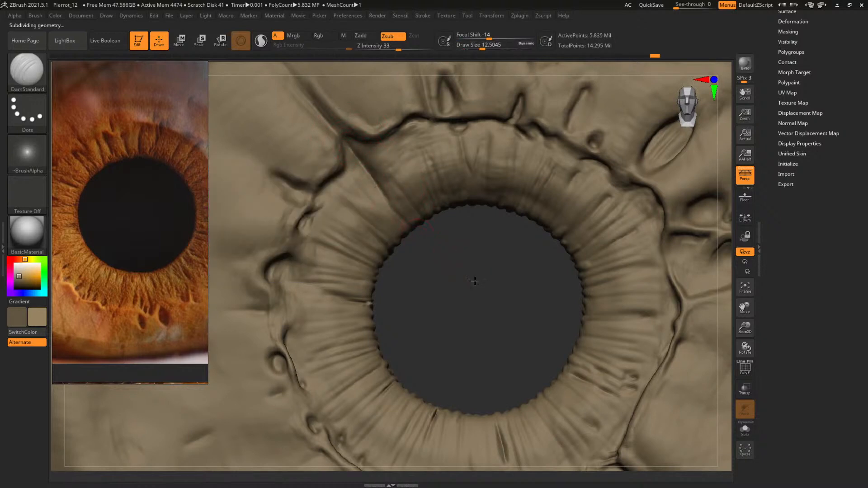
Build up the surface beside the diagonal crease's pupil end with ClayBuildup at a draw size of about 9
mouse_move(474, 281)
mouse_down()
mouse_move(455, 271)
mouse_move(455, 262)
mouse_move(465, 281)
mouse_move(476, 273)
mouse_move(450, 244)
mouse_move(524, 275)
mouse_up()
drag(539, 264, 528, 332)
key(bracketleft)
key(space)
drag(335, 208, 339, 208)
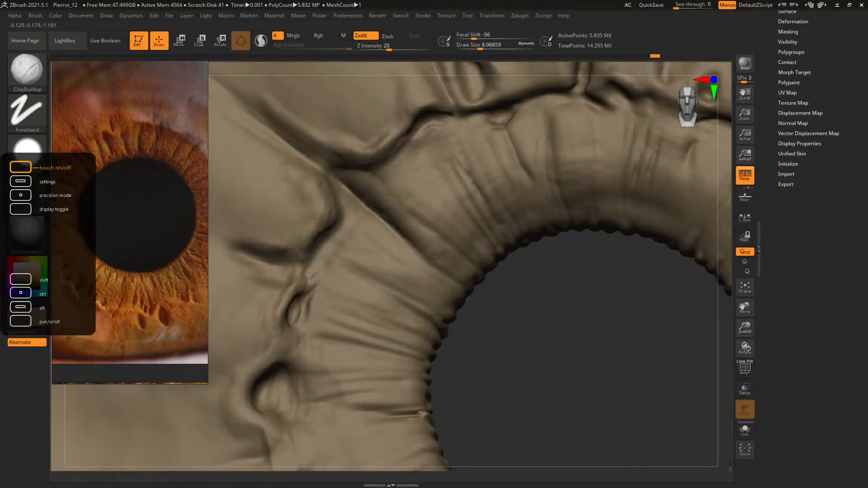
drag(447, 259, 446, 259)
Carve fine grooves from the diagonal crease to the pupil rim with DamStandard at a draw size of about 13
key(b)
key(d)
key(s)
key(s)
drag(465, 272, 474, 278)
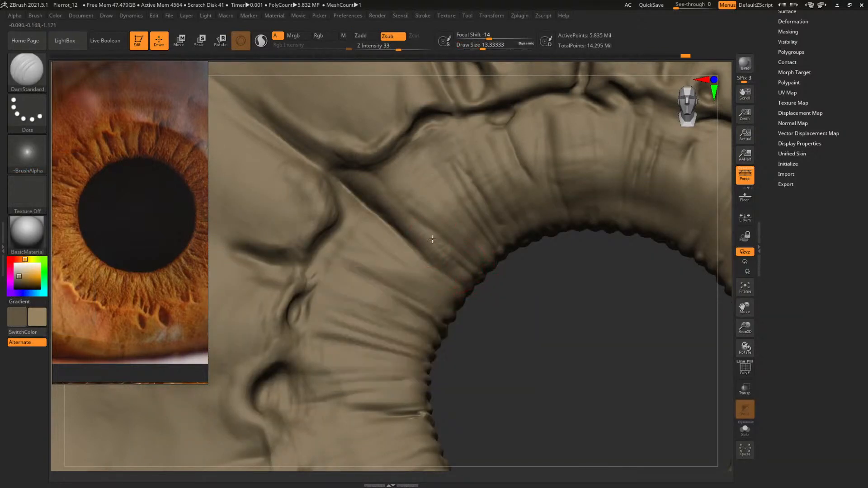
drag(432, 239, 473, 274)
Carve a thin radial groove in the upper-right part of the pupillary ring with DamStandard at a draw size of about 11
alt+drag(552, 303, 476, 325)
mouse_move(509, 289)
alt+mouse_down()
mouse_move(405, 294)
mouse_move(325, 315)
alt+mouse_up()
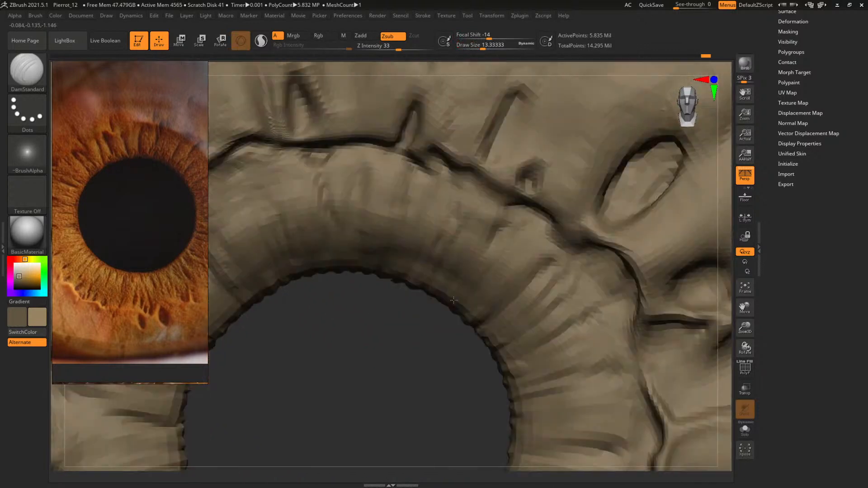
alt+drag(412, 334, 415, 289)
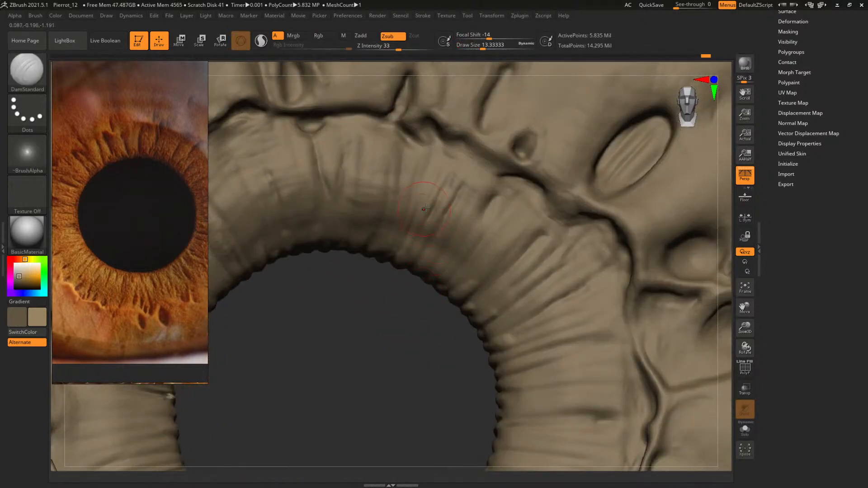
key(bracketleft)
key(space)
mouse_move(448, 202)
mouse_down()
mouse_move(432, 238)
mouse_move(440, 225)
mouse_up()
drag(423, 253, 424, 250)
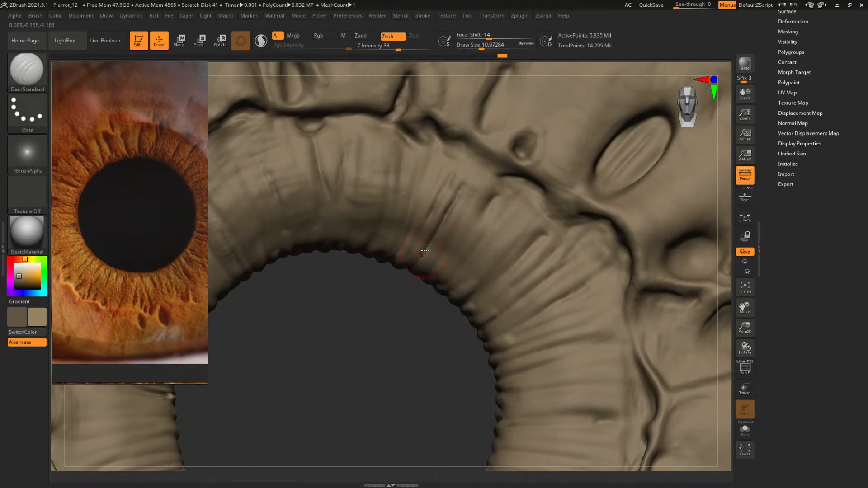
Cut a curved crease beside the new radial groove with DamStandard at draw sizes of about 7 to 8
drag(394, 319, 417, 298)
key(space)
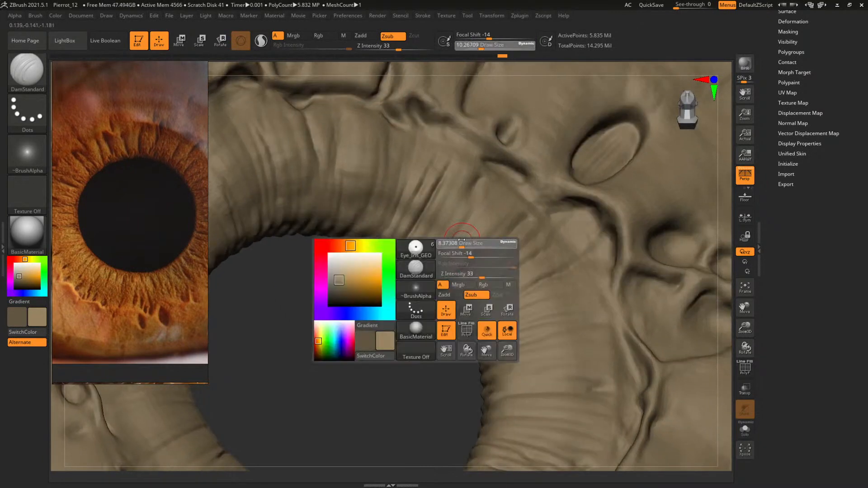
mouse_move(466, 254)
mouse_down()
mouse_move(438, 254)
mouse_move(498, 188)
mouse_up()
key(s)
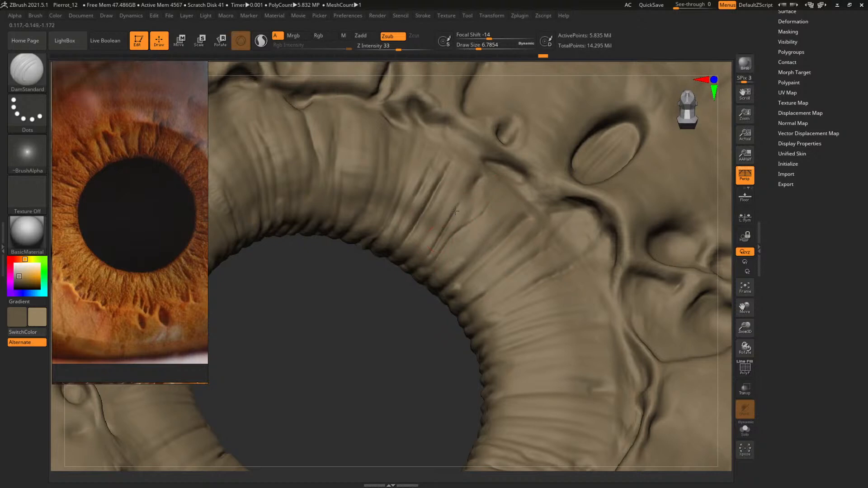
mouse_move(455, 211)
mouse_down()
mouse_move(478, 178)
mouse_move(475, 185)
mouse_up()
Deepen the pair of curved creases toward the ring's outer edge with DamStandard at a draw size of about 14
mouse_move(380, 332)
mouse_down()
mouse_move(397, 340)
mouse_move(415, 260)
mouse_move(375, 348)
mouse_up()
key(space)
drag(445, 253, 457, 253)
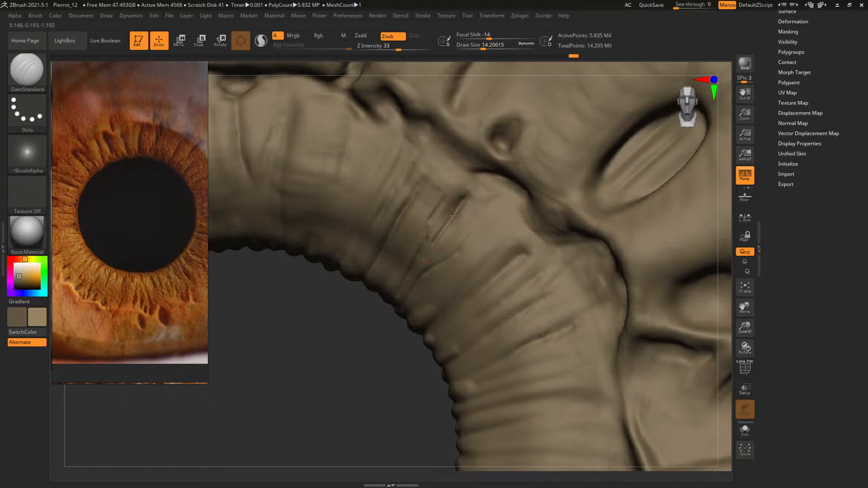
drag(469, 192, 481, 174)
drag(458, 256, 498, 193)
Work on the fold between the paired creases with ClayBuildup, reducing the draw size to about 4.7
mouse_move(376, 340)
mouse_down()
mouse_move(452, 272)
mouse_move(455, 255)
mouse_move(396, 302)
mouse_up()
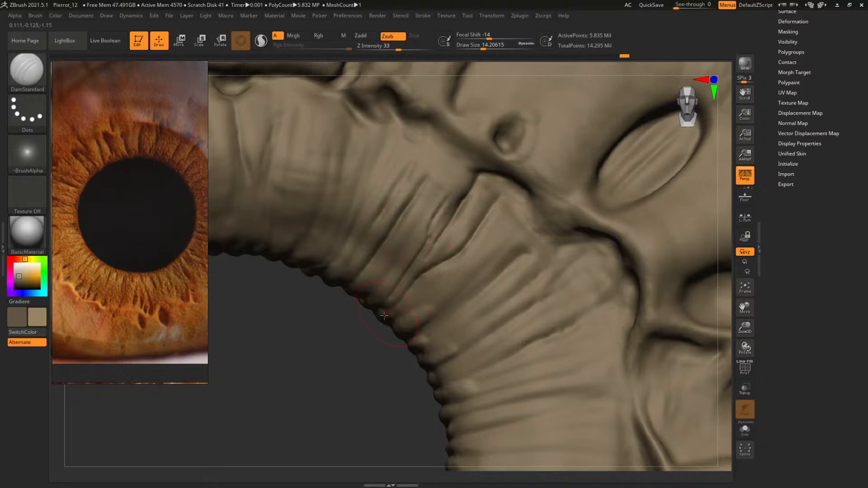
mouse_move(315, 371)
alt+mouse_down()
mouse_move(353, 341)
mouse_move(369, 393)
alt+mouse_up()
drag(454, 253, 413, 295)
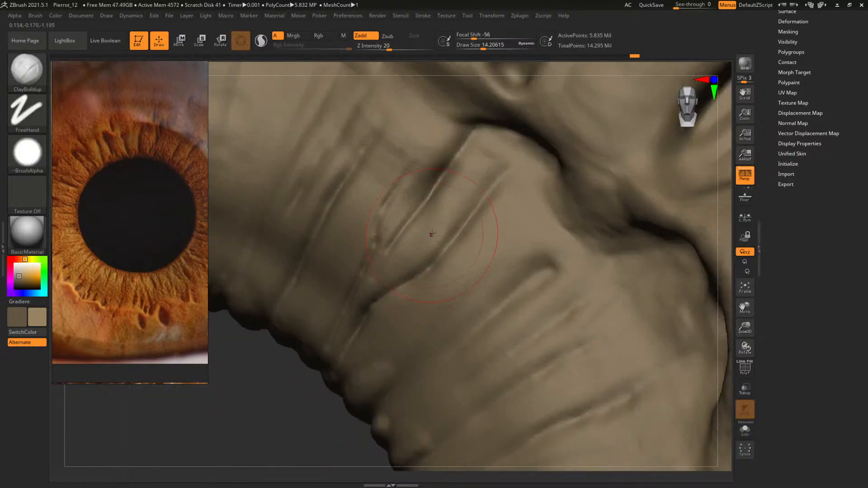
key(space)
Try the FastShader material on the sculpt, and return to BasicMaterial
click(27, 232)
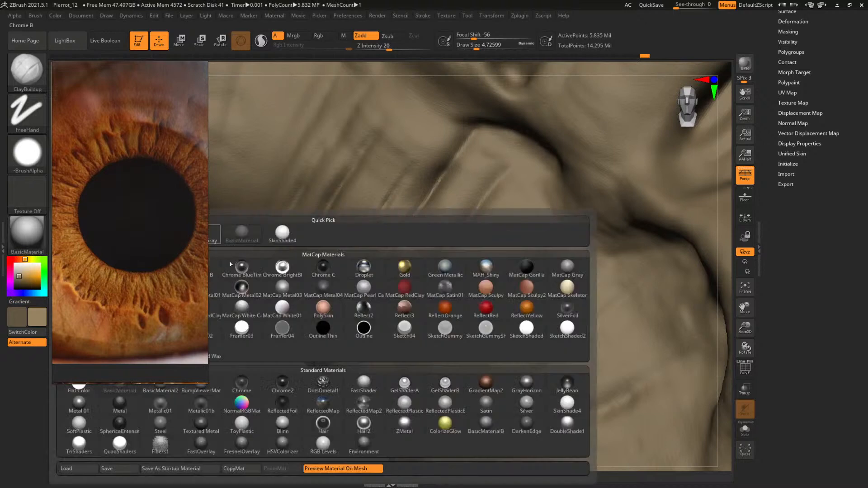
click(364, 382)
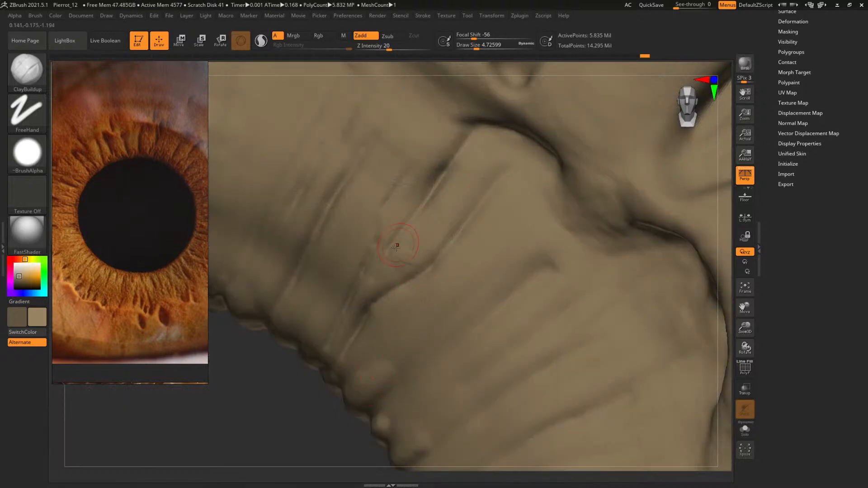
click(27, 234)
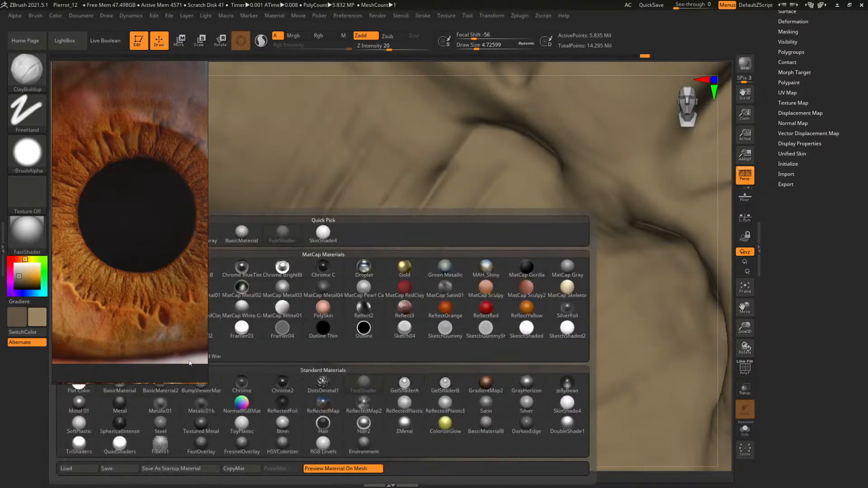
click(120, 387)
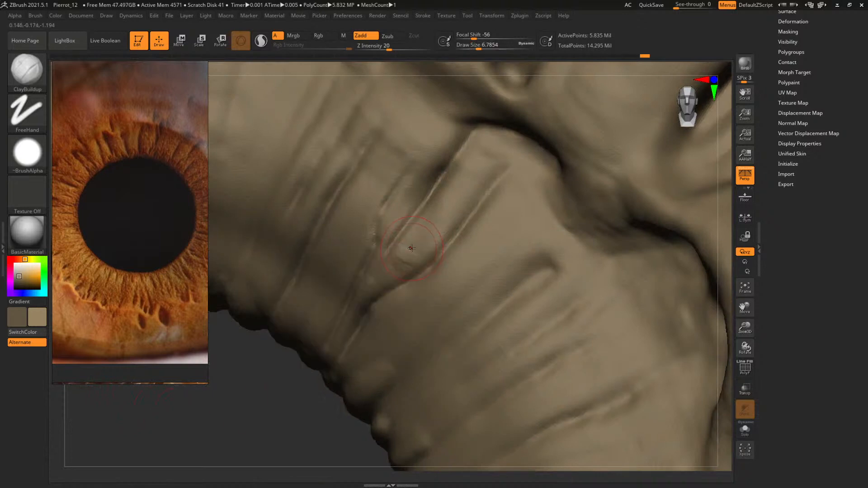
Build up the fold between the paired creases with ClayBuildup at a draw size of about 6.8
mouse_move(246, 434)
mouse_down()
mouse_move(414, 237)
mouse_move(439, 232)
mouse_up()
drag(214, 413, 235, 423)
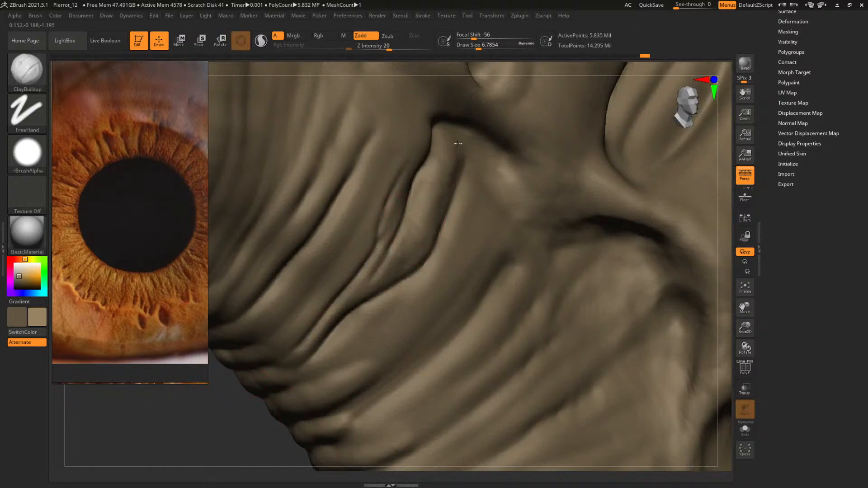
drag(202, 445, 204, 423)
Add fine raised strands at the fold's pupil end with ClayBuildup at draw sizes of about 5.5 and 4.7
key(space)
mouse_move(380, 253)
mouse_down()
mouse_move(406, 252)
mouse_move(416, 238)
mouse_up()
alt+drag(269, 397, 285, 375)
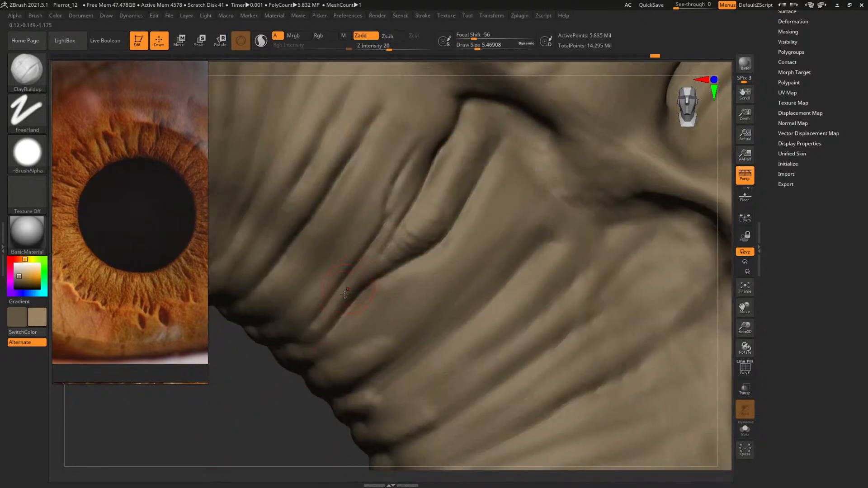
key(space)
drag(336, 312, 352, 276)
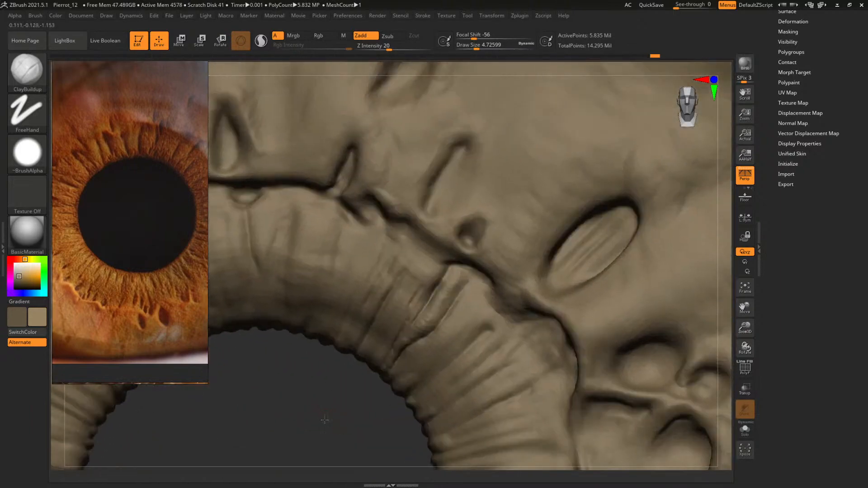
Carve the slanted slit outside the ring's upper-right edge deeper with DamStandard at a draw size of about 17
key(b)
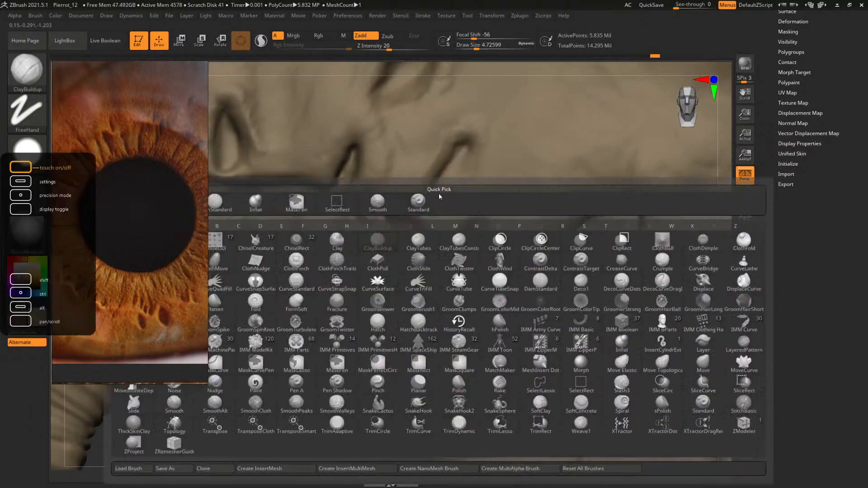
key(d)
key(s)
drag(326, 388, 294, 384)
key(space)
mouse_move(425, 186)
mouse_down()
mouse_move(424, 194)
mouse_move(453, 142)
mouse_move(416, 199)
mouse_up()
key(space)
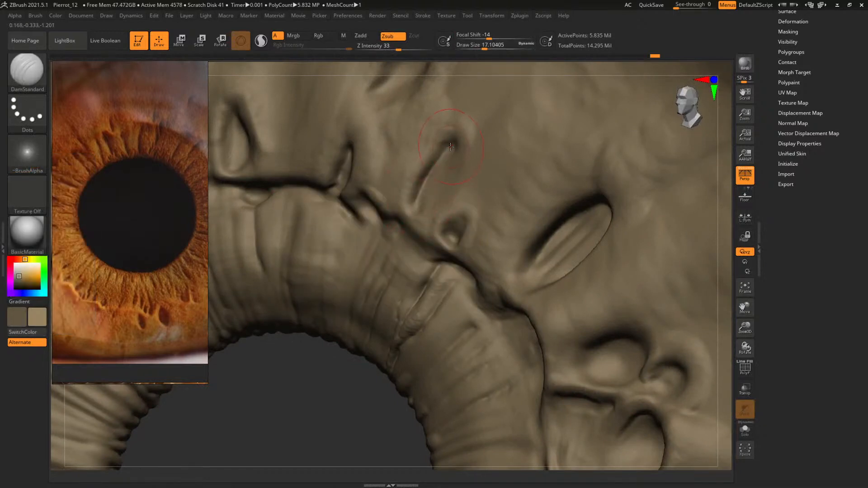
drag(452, 145, 414, 202)
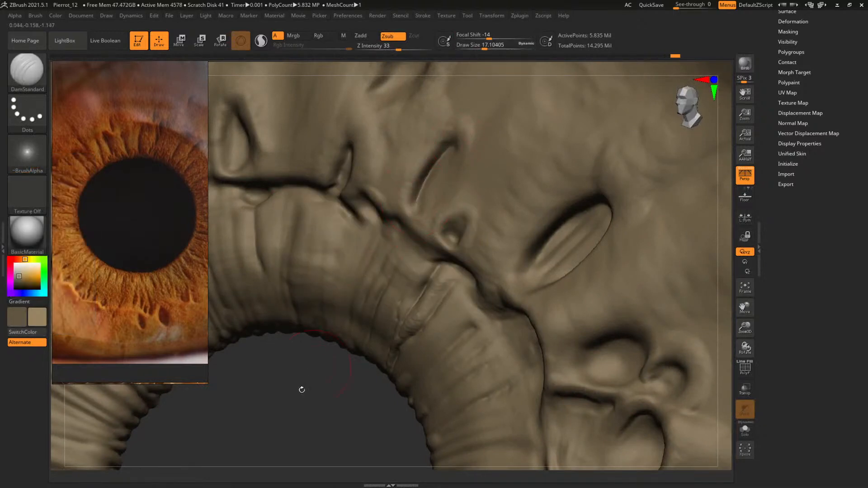
Build up the ring's outer edge just below the narrow pointed pit with ClayBuildup at a draw size of about 17
drag(300, 388, 371, 446)
middle_drag(160, 181, 131, 229)
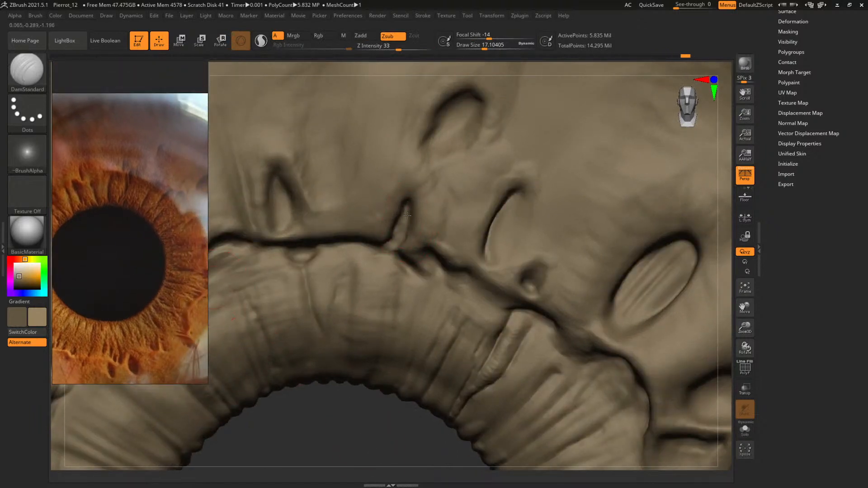
key(b)
key(c)
key(b)
key(space)
drag(420, 279, 405, 264)
key(space)
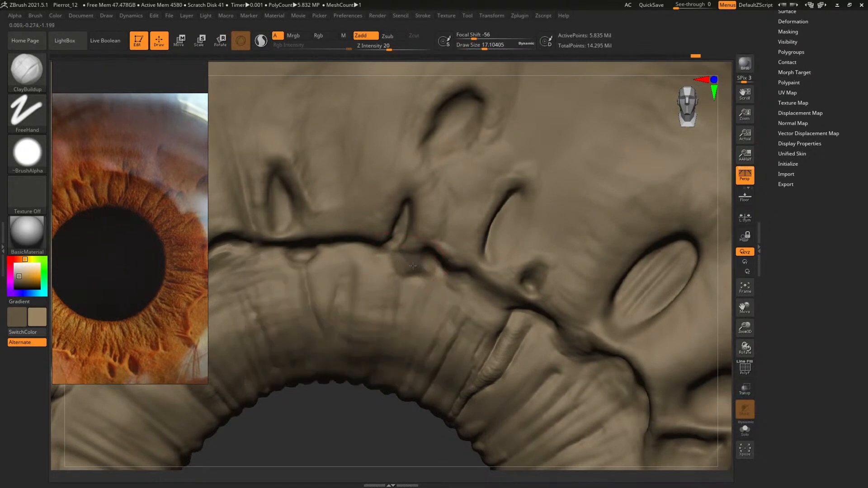
Shape a small rounded pit in the crease beside the narrow pointed pit with ClayBuildup at draw sizes of about 11 and 6.8
drag(358, 447, 376, 361)
key(space)
drag(417, 220, 412, 220)
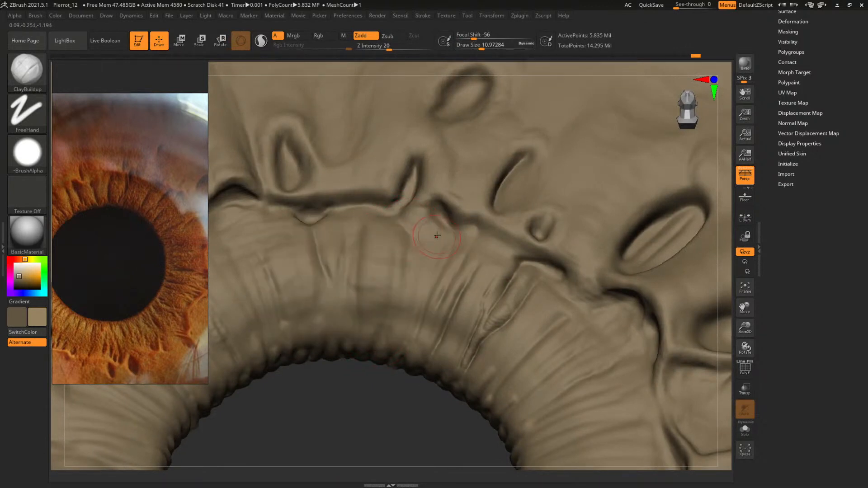
key(space)
drag(430, 226, 438, 206)
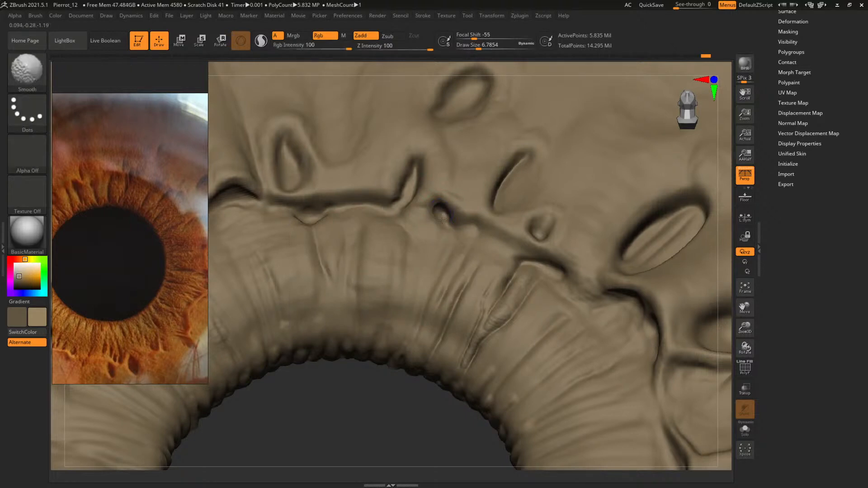
Build up the ring's outer edge beside the diagonal crease junction with ClayBuildup at a draw size of about 11
mouse_move(368, 416)
mouse_down()
mouse_move(388, 428)
mouse_move(400, 311)
mouse_move(415, 300)
mouse_move(489, 355)
mouse_move(449, 295)
mouse_up()
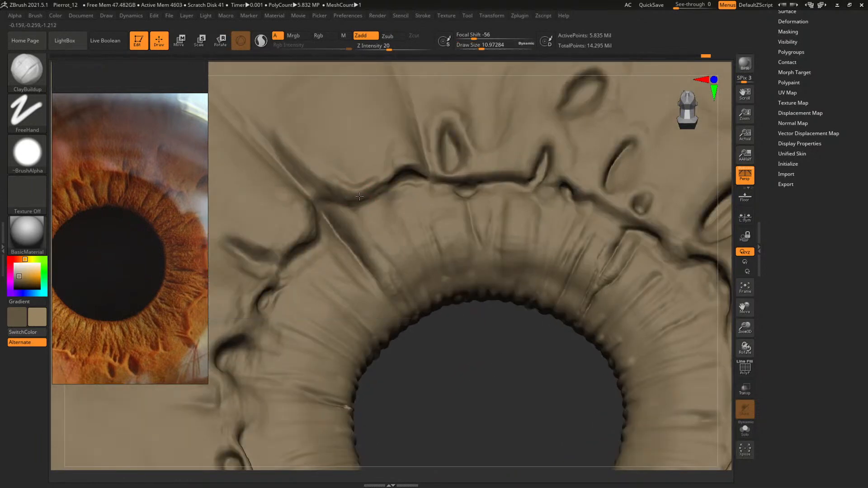
drag(359, 196, 370, 211)
drag(465, 391, 450, 362)
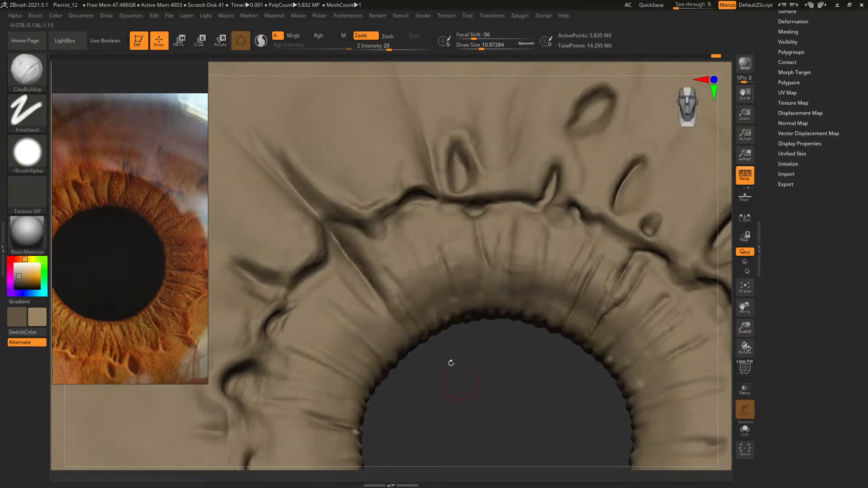
Shape a small pit at the left end of the arched crease above the ring with ClayBuildup at a draw size of about 5.9
key(space)
drag(381, 216, 375, 216)
right_drag(408, 238, 405, 253)
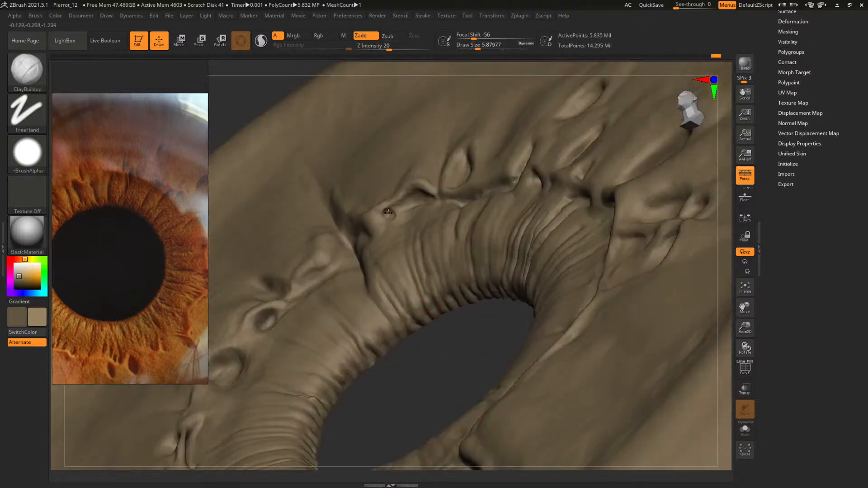
drag(390, 212, 394, 212)
mouse_move(430, 336)
mouse_down()
mouse_move(445, 368)
mouse_move(523, 443)
mouse_up()
alt+drag(598, 458, 550, 387)
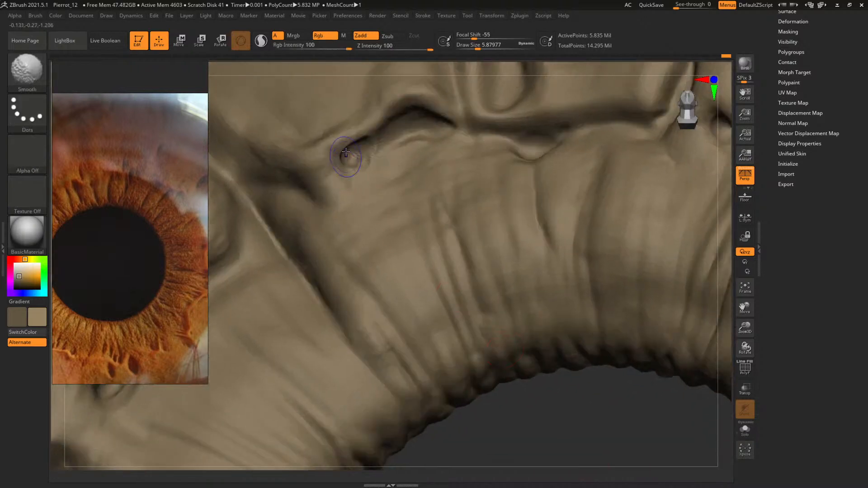
mouse_move(348, 158)
shift+mouse_down()
mouse_move(363, 144)
mouse_move(357, 152)
mouse_move(378, 160)
mouse_move(376, 149)
shift+mouse_up()
Build up the crease edge between the small new pit and the arched pit with ClayBuildup, starting at a draw size of about 8.4
key(space)
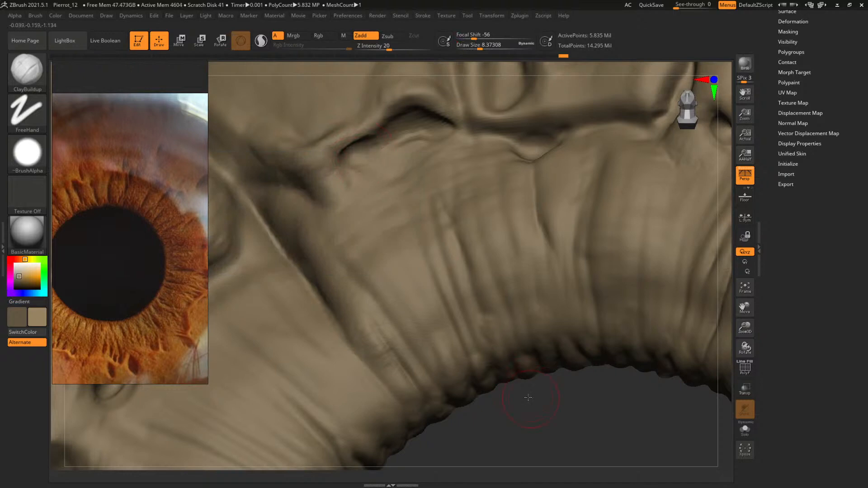
drag(528, 398, 497, 370)
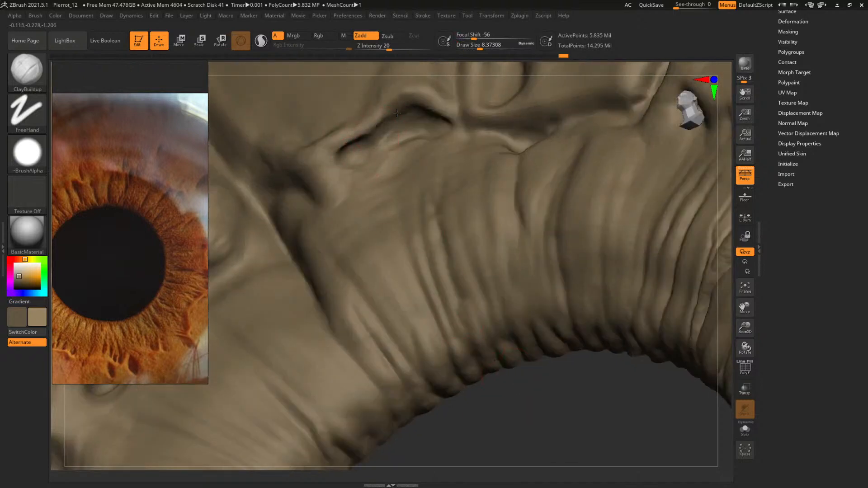
key([)
mouse_move(575, 403)
mouse_down()
mouse_move(465, 354)
mouse_move(438, 288)
mouse_move(527, 366)
mouse_move(525, 384)
mouse_up()
key(space)
drag(361, 152, 374, 154)
Sculpt a small ridge separating the new pit from the arched pit with ClayBuildup at draw sizes of about 6.3 and 5.1
key(space)
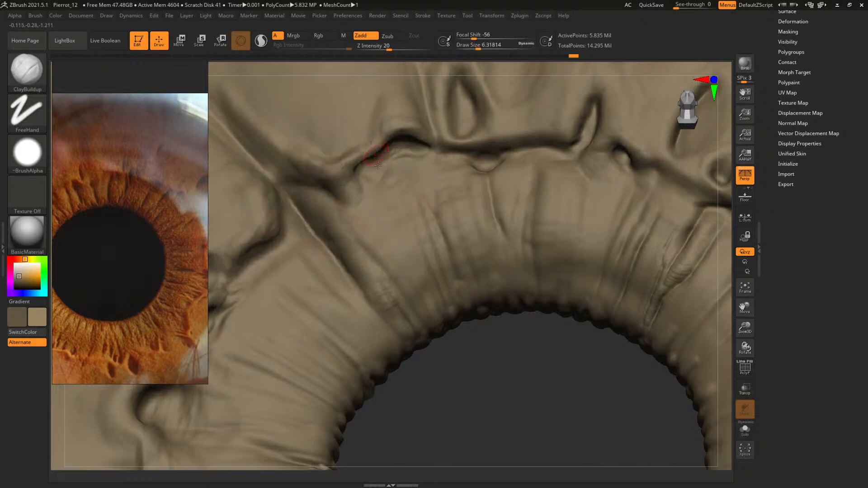
drag(538, 353, 503, 357)
key(space)
drag(384, 164, 387, 163)
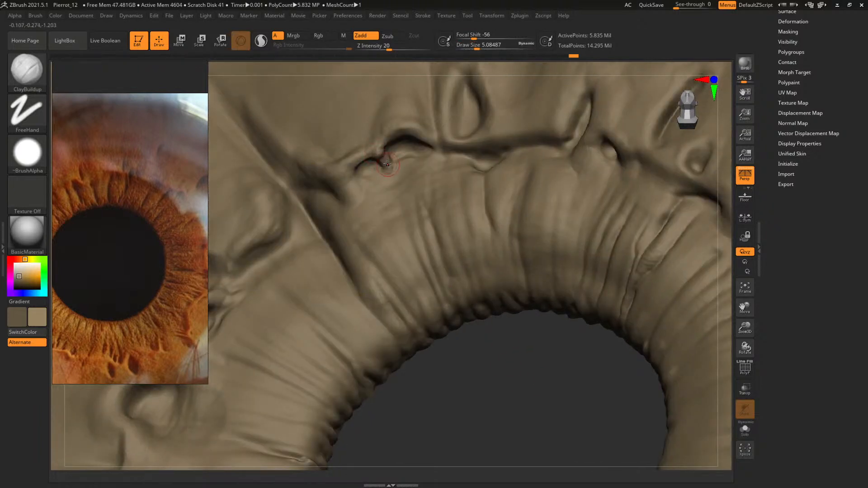
drag(381, 162, 382, 167)
mouse_move(468, 365)
mouse_down()
mouse_move(514, 406)
mouse_move(460, 370)
mouse_up()
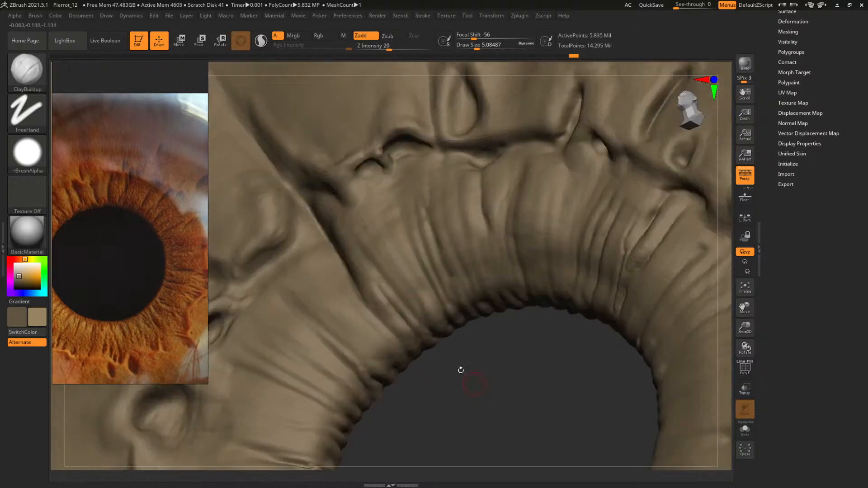
Soften the small ridge between the two arched pits and refine its base with ClayBuildup at draw sizes of about 7.8 and 6.3
key(space)
drag(376, 156, 378, 156)
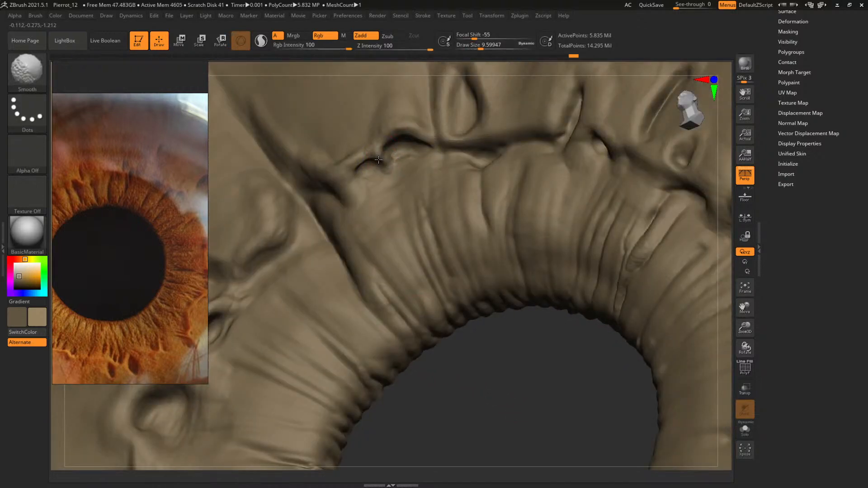
key(space)
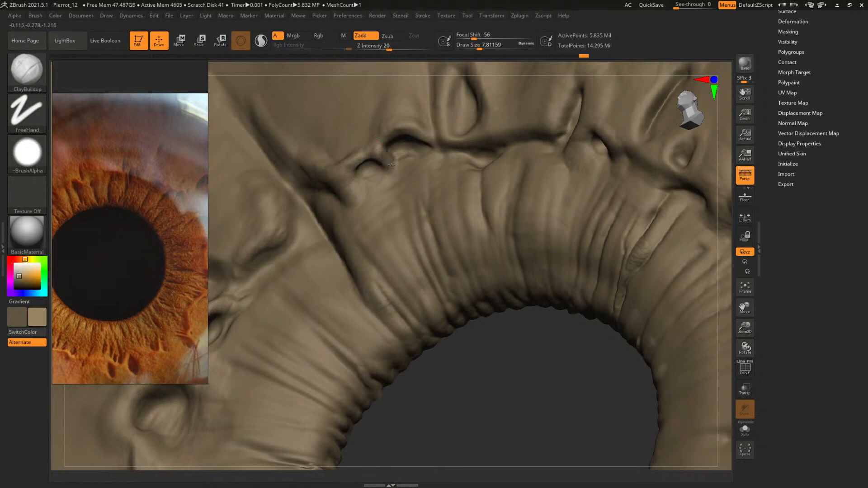
key(space)
drag(391, 165, 398, 175)
key(space)
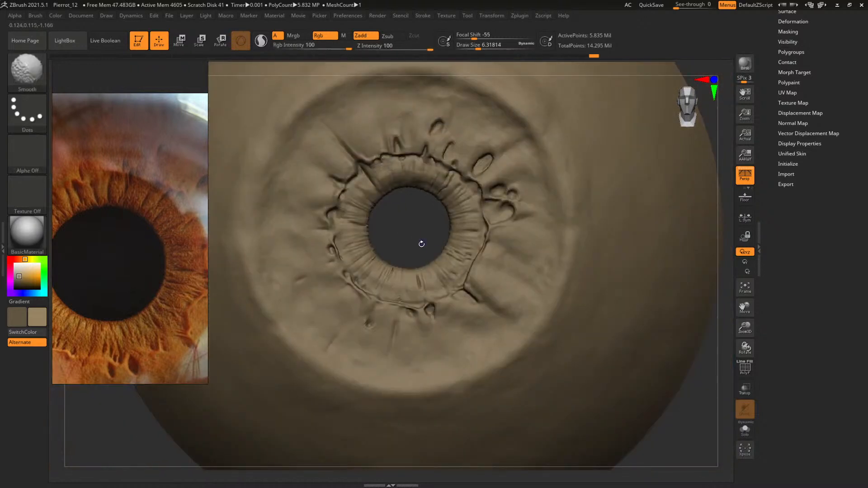
Refine the small round pit on the ring's lower-left outer edge with ClayBuildup, using the iris reference photo as a guide
alt+drag(411, 238, 431, 258)
middle_drag(158, 196, 197, 226)
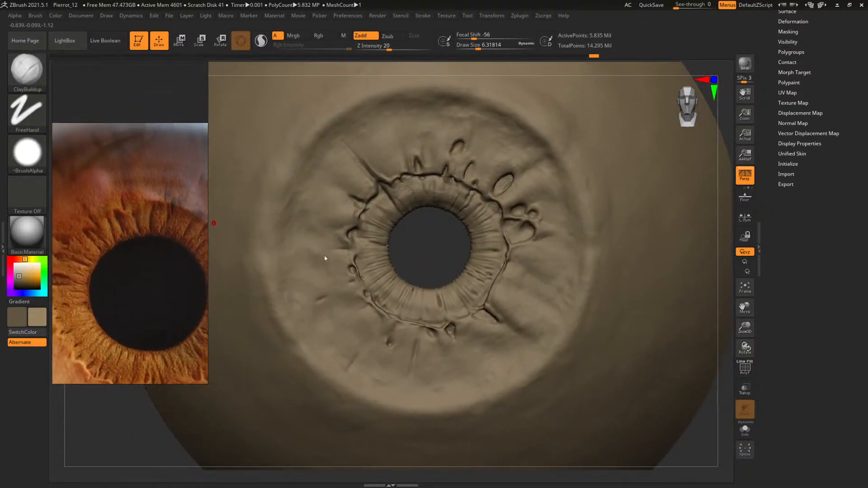
alt+drag(430, 239, 438, 239)
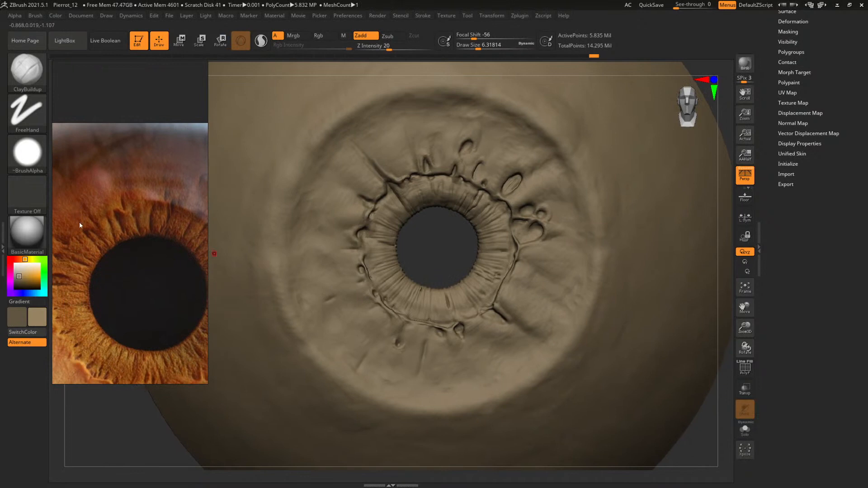
mouse_move(432, 266)
alt+mouse_down()
mouse_move(454, 240)
mouse_move(476, 348)
mouse_move(415, 182)
alt+mouse_up()
alt+drag(535, 194, 559, 198)
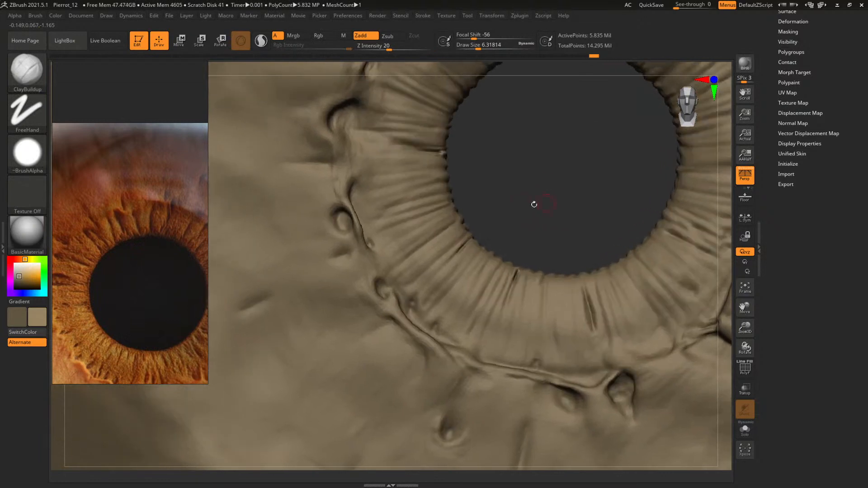
key(space)
click(334, 231)
key(space)
click(342, 226)
mouse_move(574, 197)
alt+mouse_down()
mouse_move(426, 175)
mouse_move(437, 127)
mouse_move(457, 142)
alt+mouse_up()
alt+drag(504, 164, 458, 113)
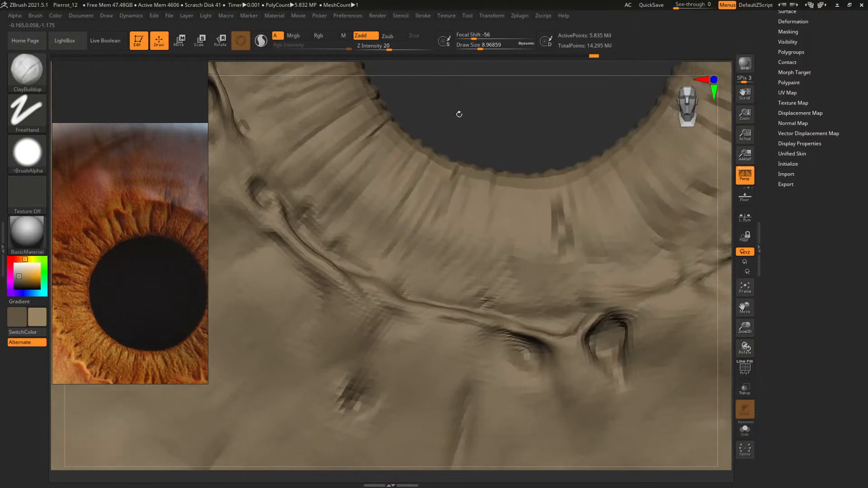
Touch up the ring's lower crease and deepen the isolated round pit below it with ClayBuildup at draw sizes of about 11 and 6.3
key(space)
click(401, 304)
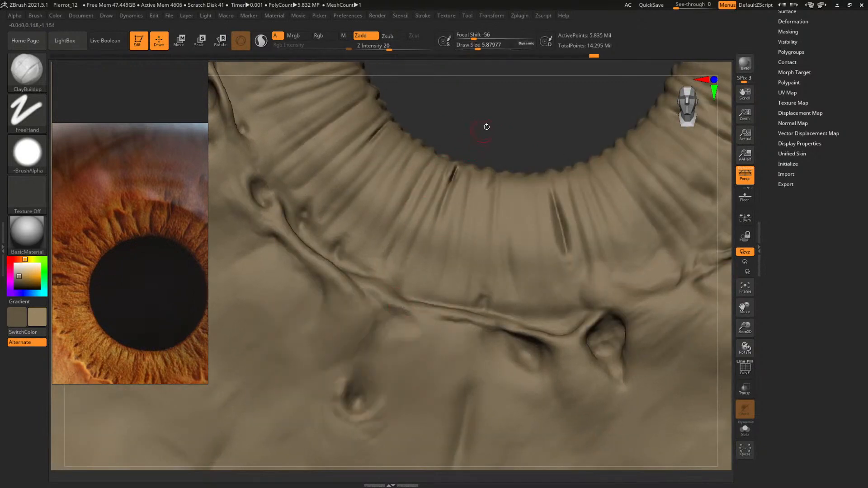
alt+drag(486, 126, 510, 52)
key(space)
click(382, 321)
drag(383, 329, 379, 322)
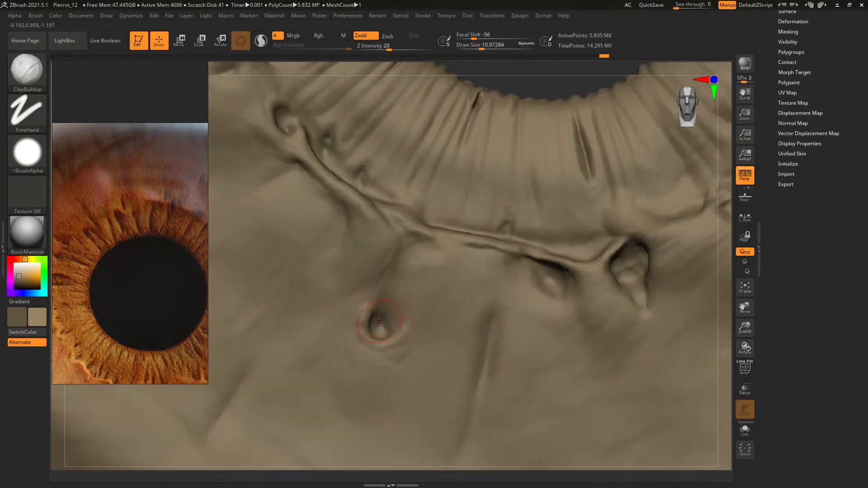
drag(525, 72, 501, 113)
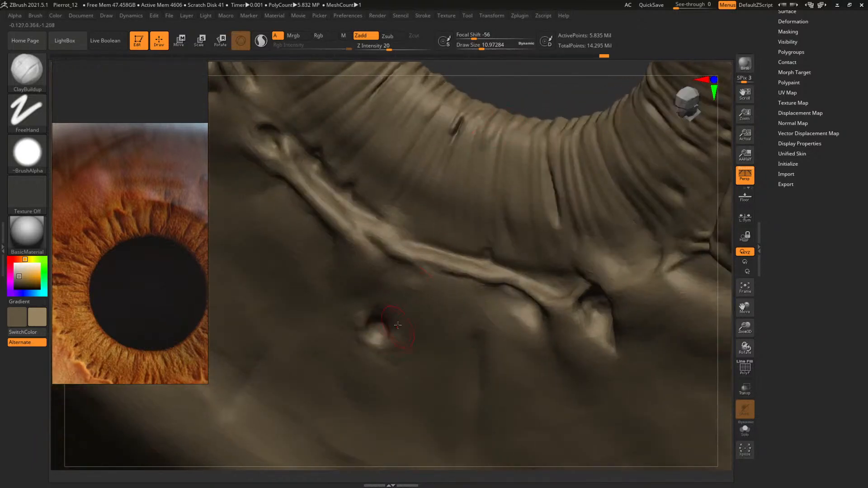
key(space)
click(372, 330)
Compare the iris detail across lower and higher subdivision levels, both close up and over the whole eyeball
key(shift+d)
key(shift+d)
key(shift+d)
key(shift+d)
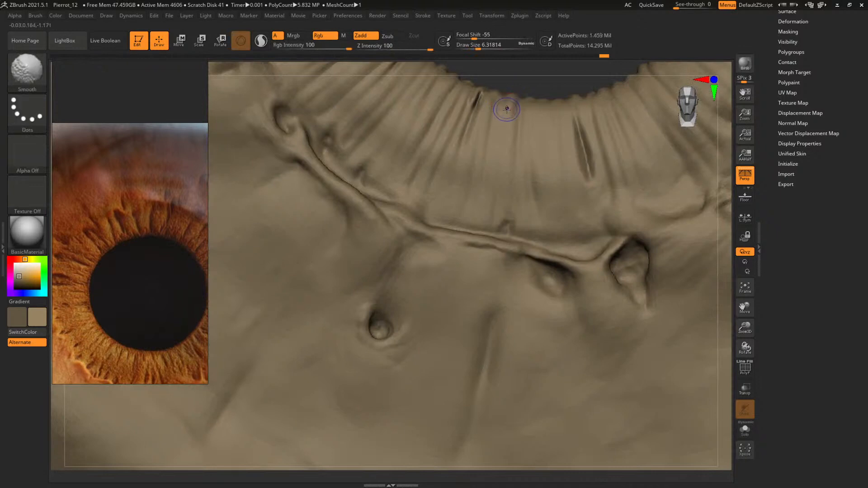
key(d)
key(d)
key(d)
key(d)
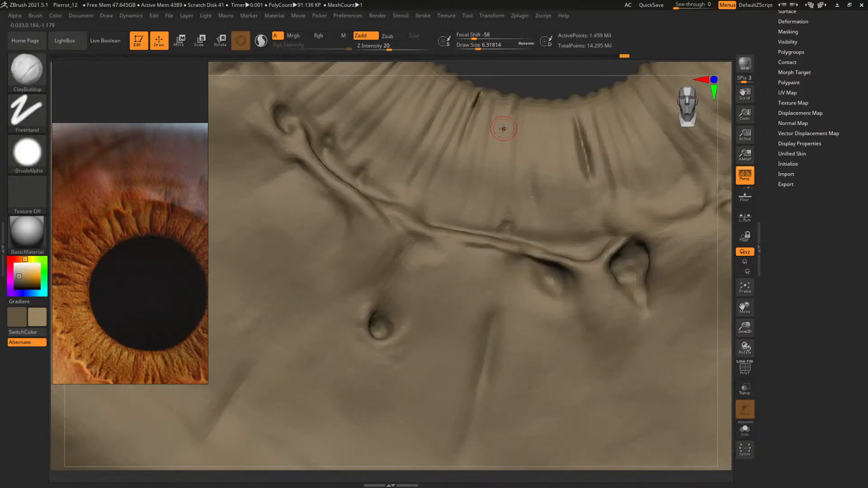
alt+drag(540, 77, 371, 93)
alt+drag(406, 202, 405, 231)
key(shift+d)
key(shift+d)
key(shift+d)
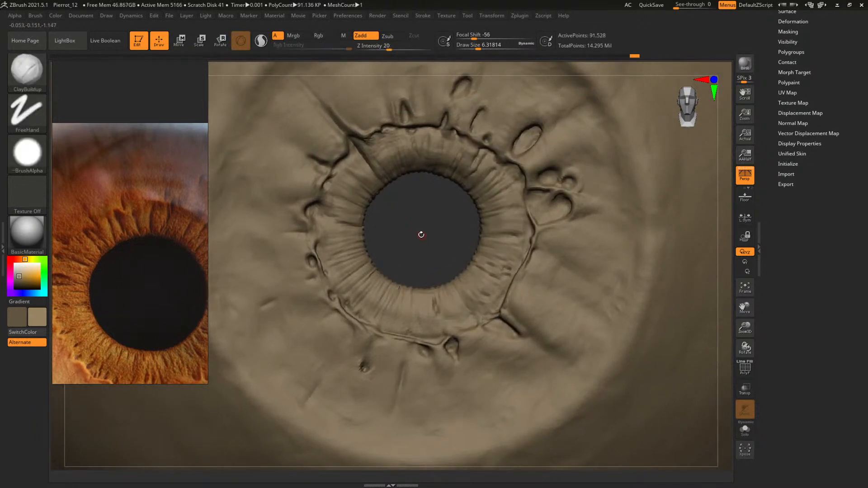
key(shift+d)
key(d)
key(d)
alt+drag(416, 266, 430, 233)
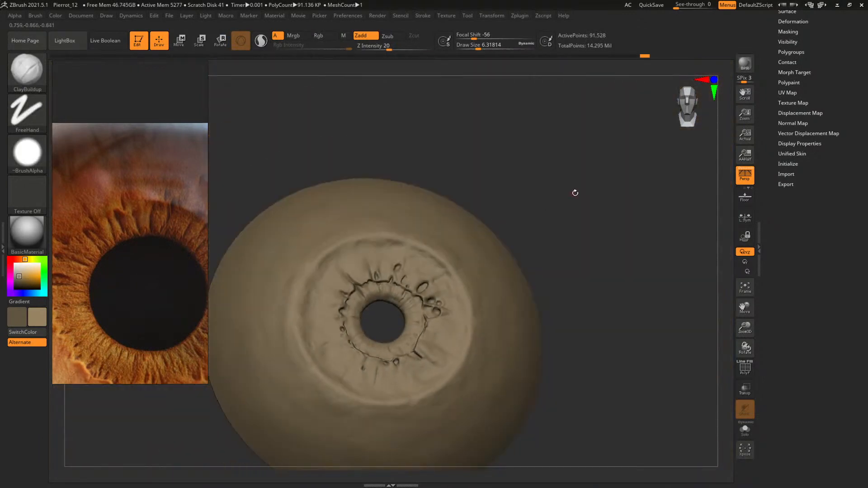
key(shift+d)
mouse_move(607, 258)
alt+mouse_down()
mouse_move(620, 211)
mouse_move(610, 224)
alt+mouse_up()
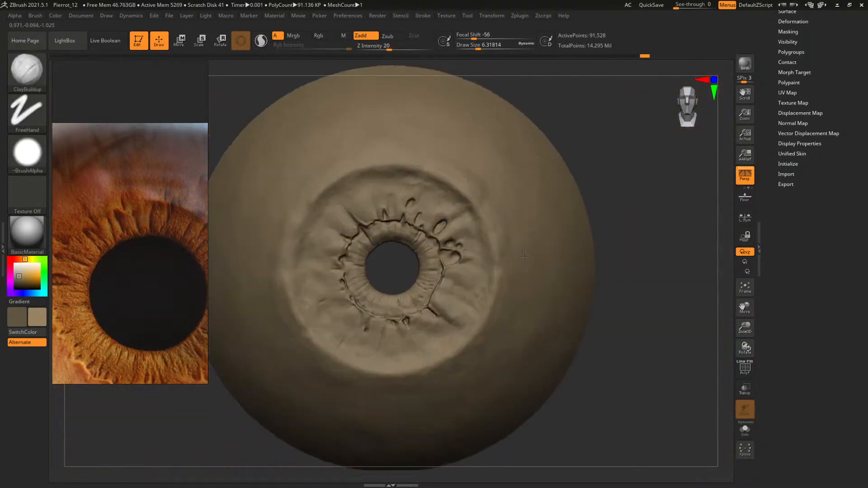
key(d)
key(d)
alt+drag(389, 265, 378, 480)
drag(331, 461, 377, 266)
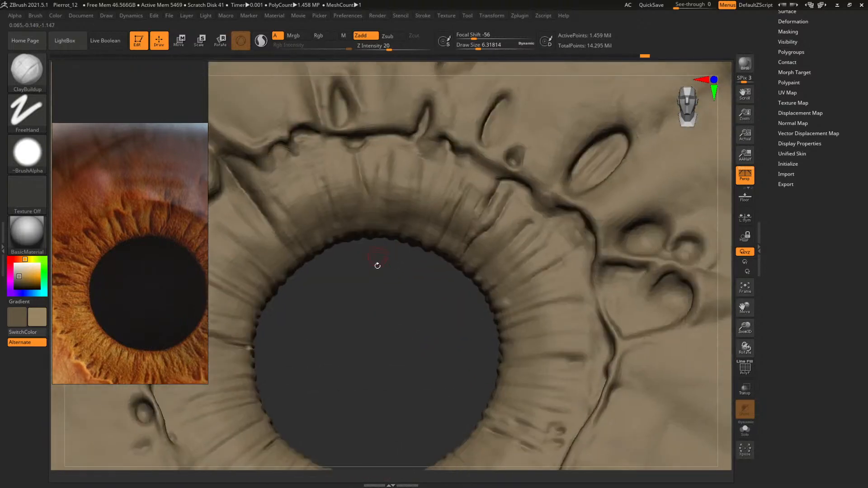
Save the project as Pierrot_13.ZPR in the Exports folder
key(ctrl+s)
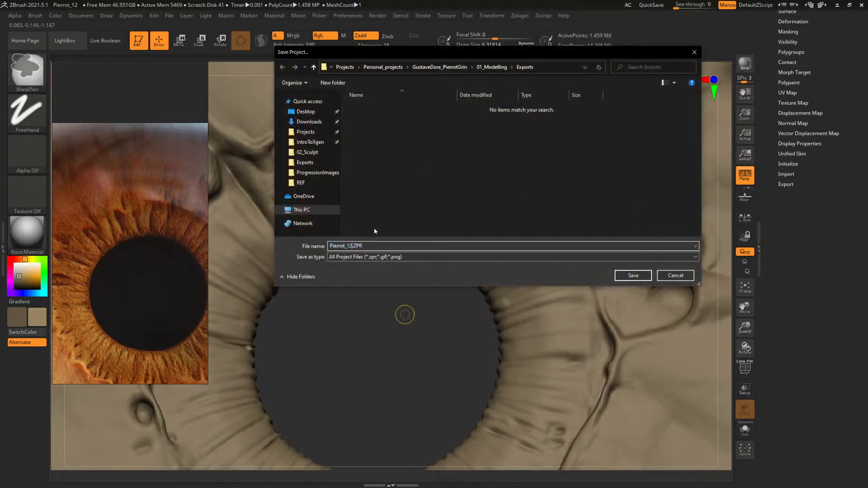
key(Return)
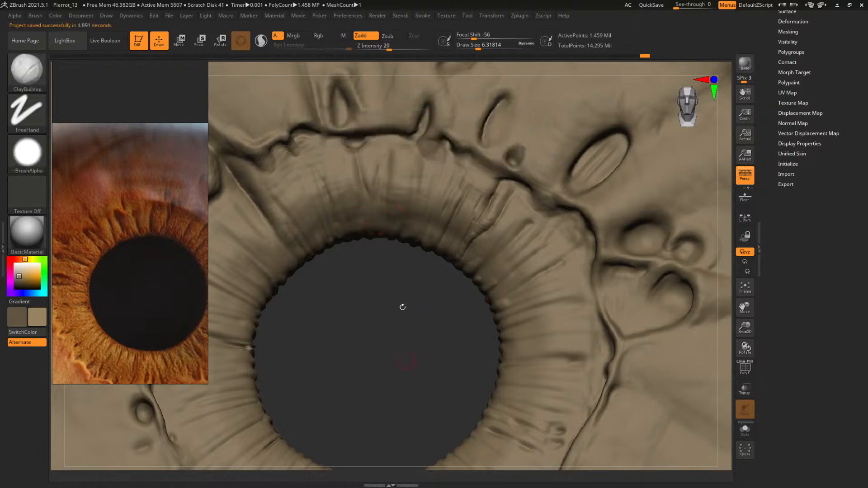
Check the Undo History settings in the preferences
click(341, 17)
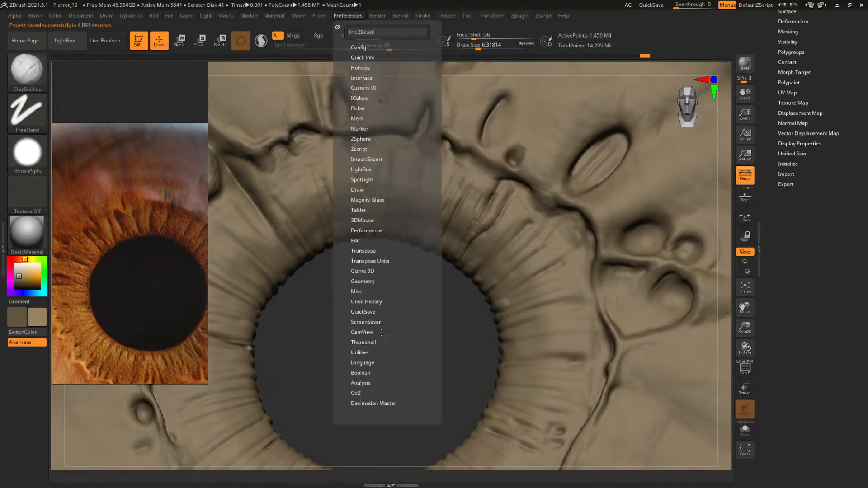
click(367, 302)
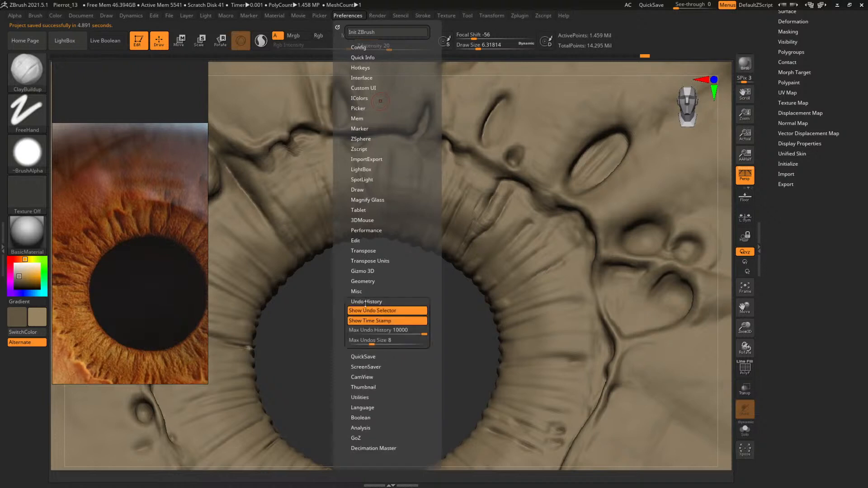
drag(308, 347, 354, 335)
Save the project as Pierrot_13.ZPR in the 02_Sculpt folder under 01_Modelling\Zbrush
key(ctrl+s)
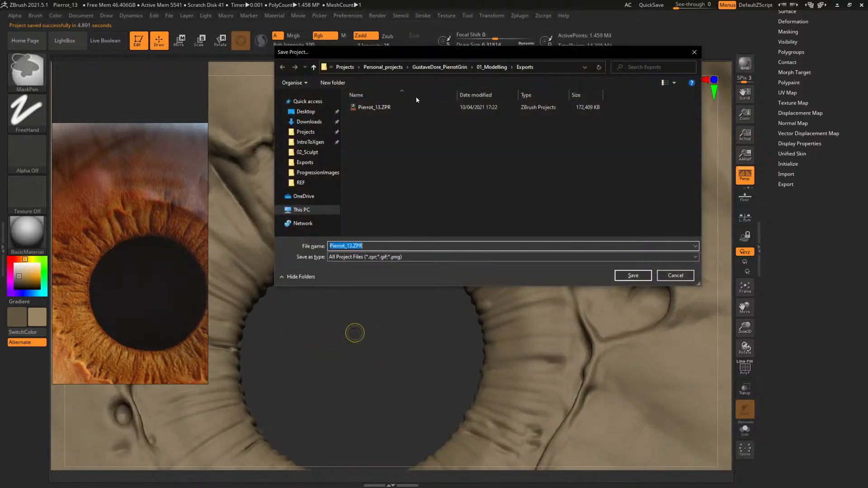
click(504, 69)
click(363, 126)
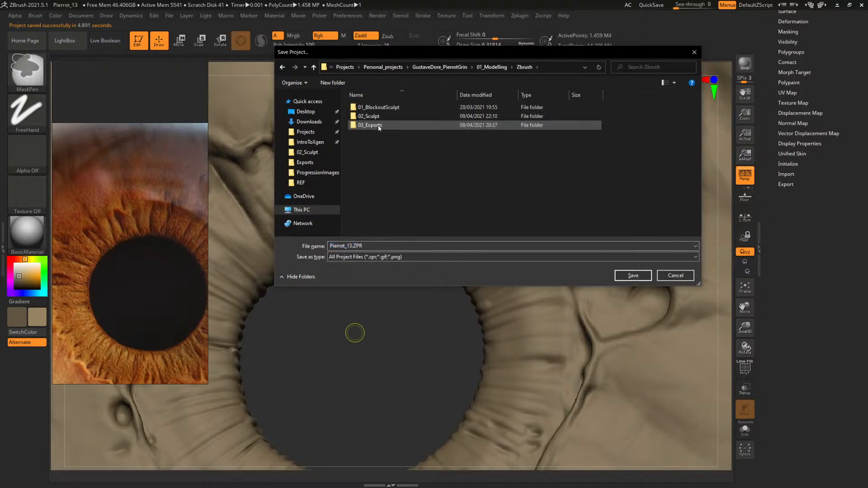
double_click(369, 116)
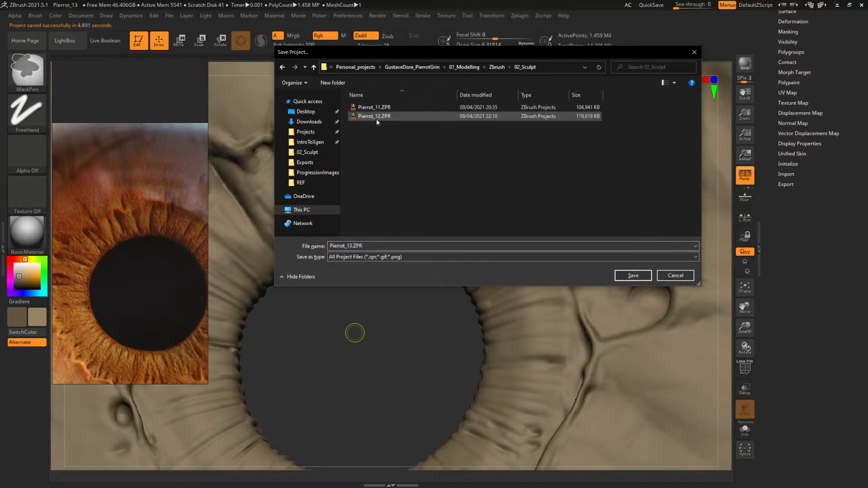
click(376, 117)
click(353, 246)
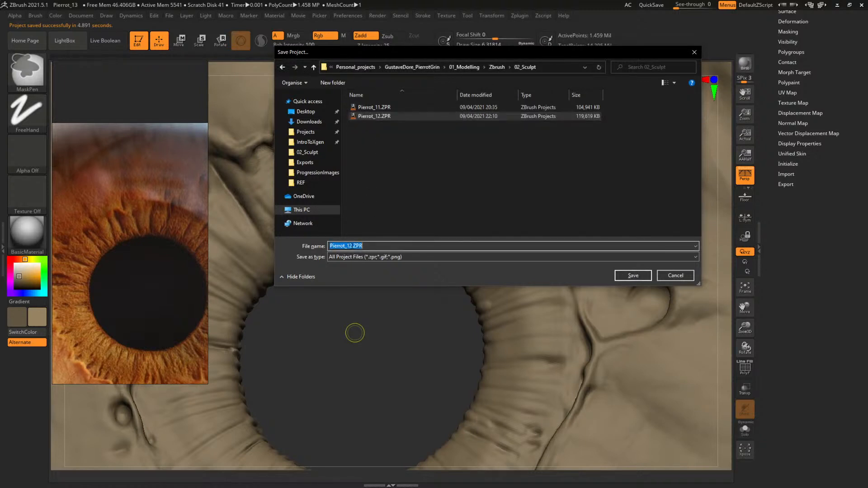
click(352, 245)
key(BackSpace)
text(3)
key(Return)
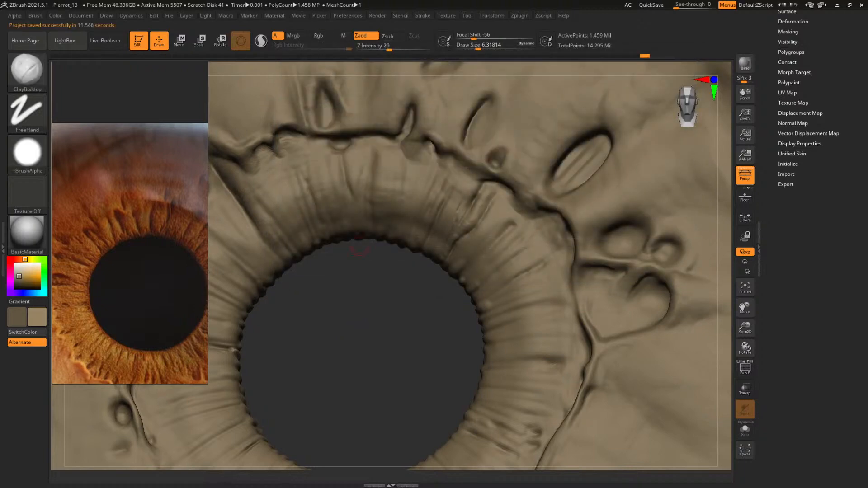
In File Explorer, delete Pierrot_13.ZPR from the project's 01_Modelling\Exports folder and return to ZBrush
key(super+e)
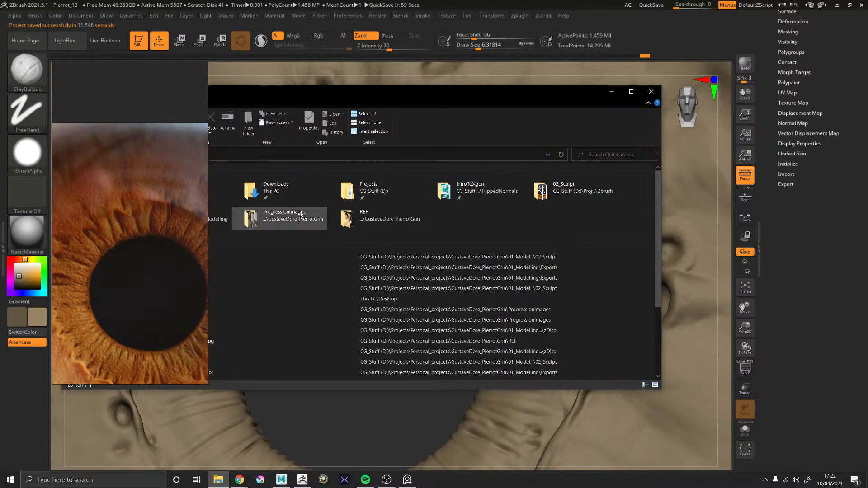
double_click(280, 220)
drag(434, 95, 631, 96)
click(485, 154)
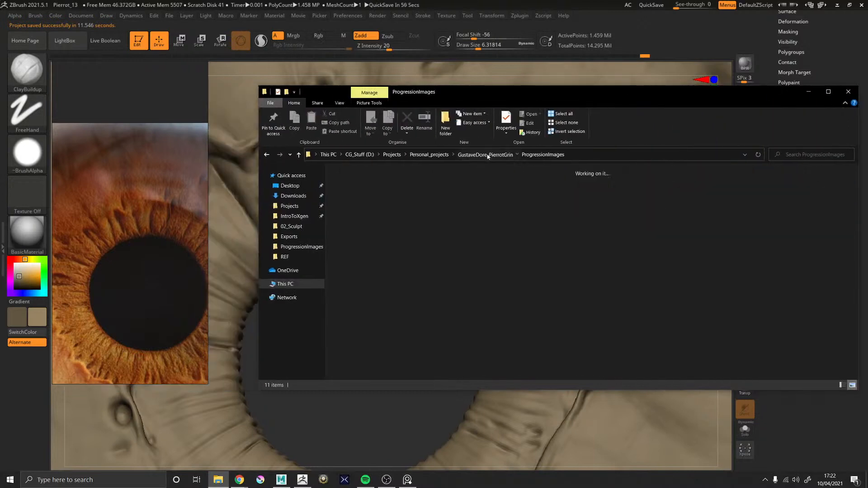
double_click(362, 200)
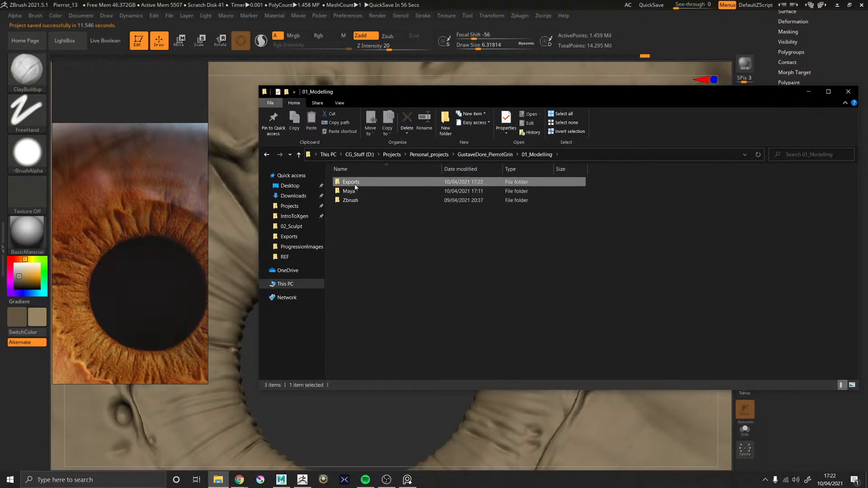
double_click(355, 183)
click(361, 218)
right_click(363, 219)
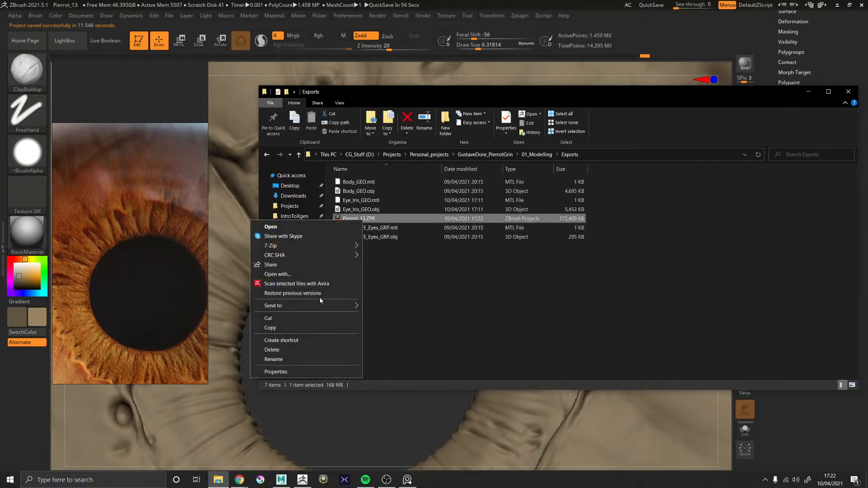
click(277, 350)
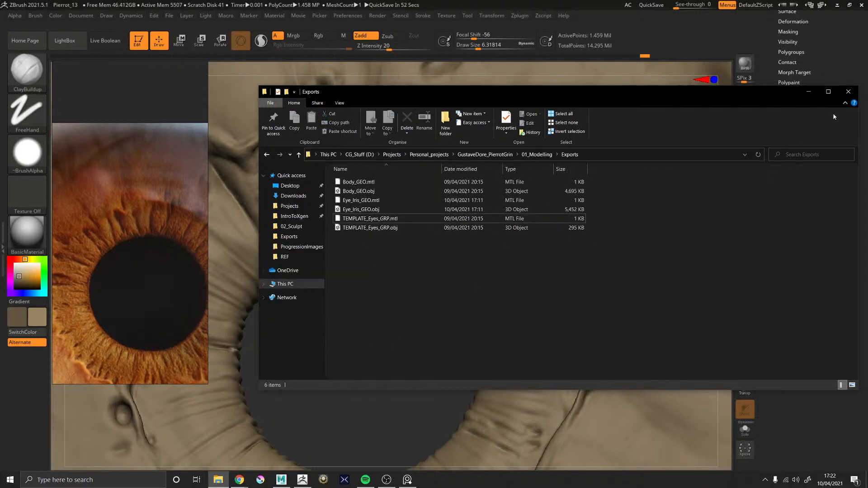
click(809, 91)
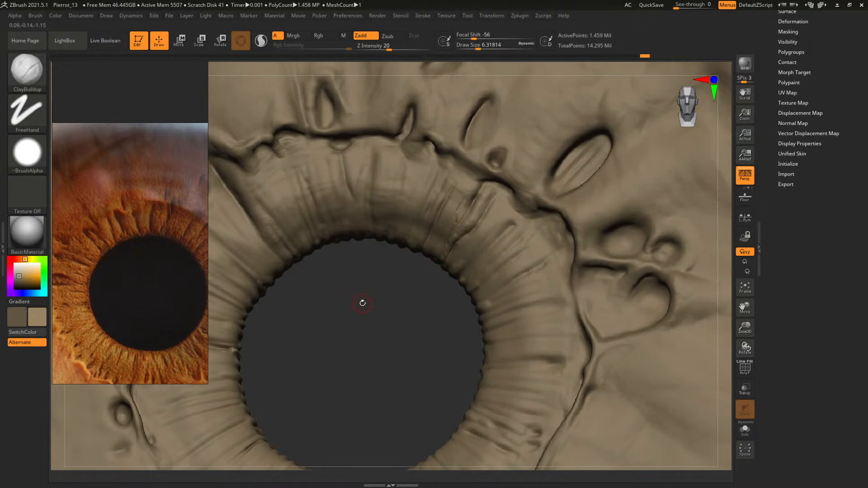
Carve radial grooves into the iris ring above the pupil with the DamStandard brush at a draw size of about 27
shift+drag(385, 333, 440, 311)
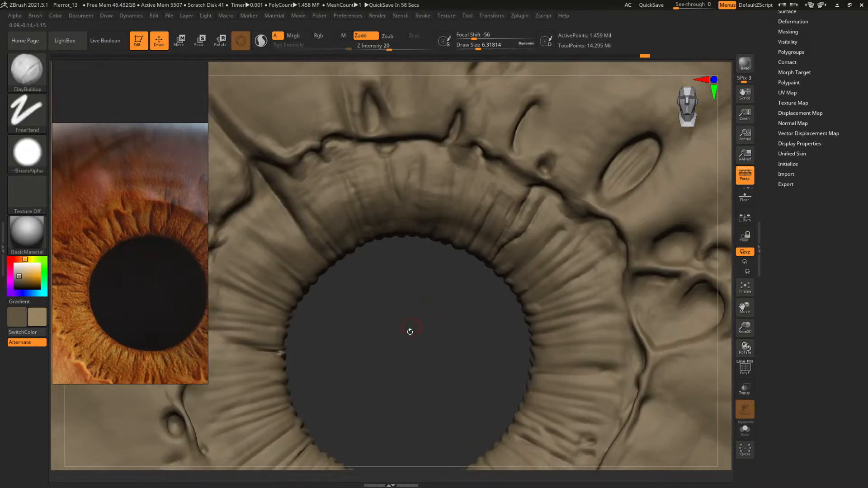
key(b)
key(d)
key(s)
key(space)
drag(357, 220, 354, 199)
key(space)
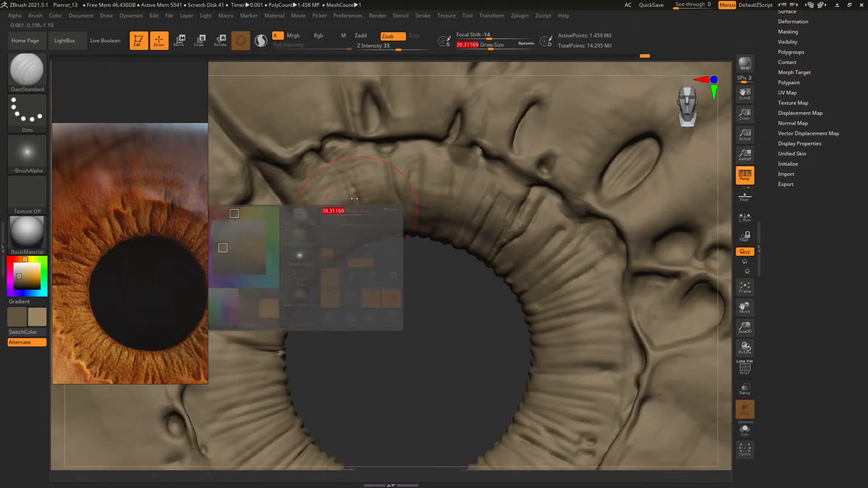
key(space)
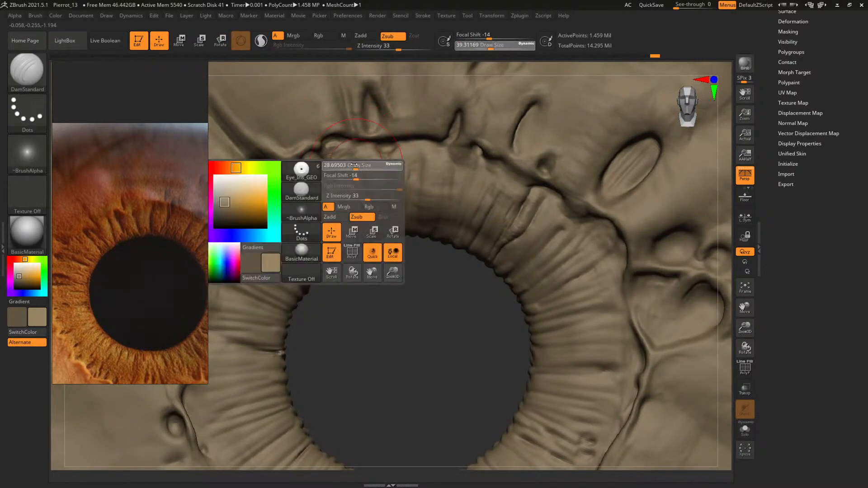
mouse_move(354, 165)
mouse_down()
mouse_move(376, 224)
mouse_move(359, 174)
mouse_up()
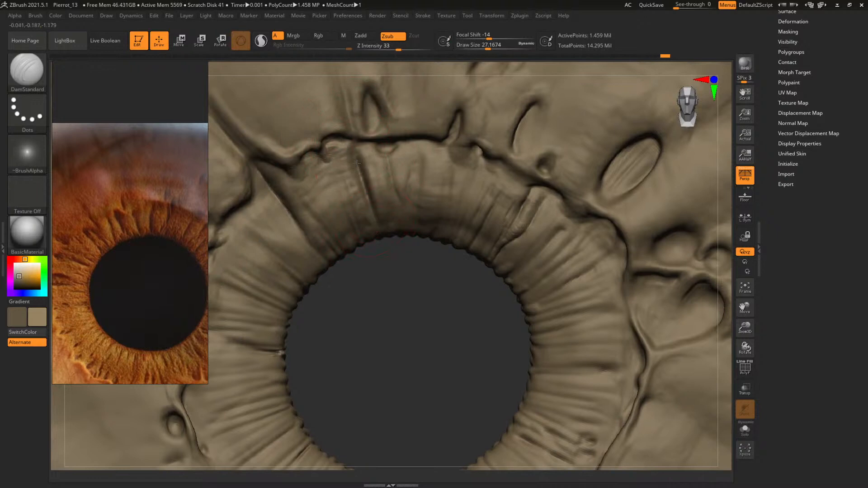
Deepen the radial folds directly above the pupil with DamStandard, raising the draw size from about 30 to about 50
mouse_move(432, 351)
alt+mouse_down()
mouse_move(363, 283)
mouse_move(385, 253)
mouse_move(400, 264)
mouse_move(405, 289)
alt+mouse_up()
key(space)
mouse_move(418, 176)
mouse_down()
mouse_move(413, 195)
mouse_move(424, 203)
mouse_up()
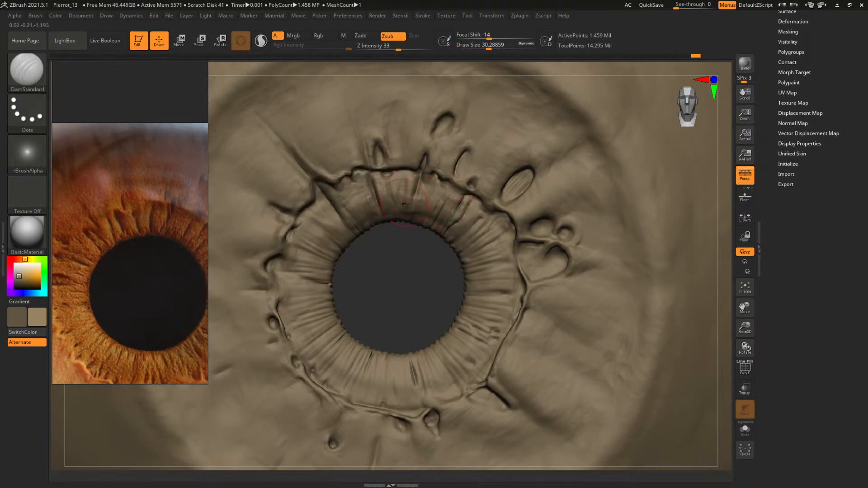
drag(413, 287, 394, 227)
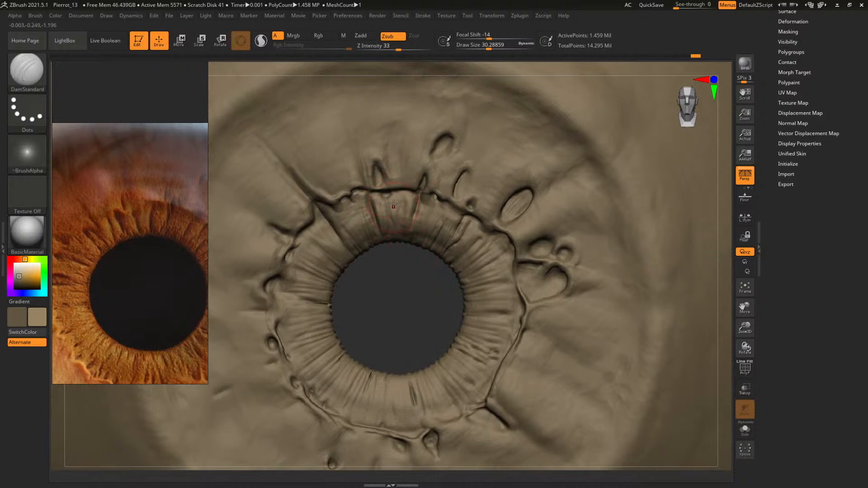
key(space)
drag(399, 202, 401, 212)
Check the iris depth from the side and the reference photo, and carve more folds above the pupil with DamStandard at draw size about 41
mouse_move(406, 324)
mouse_down()
mouse_move(422, 333)
mouse_move(314, 270)
mouse_up()
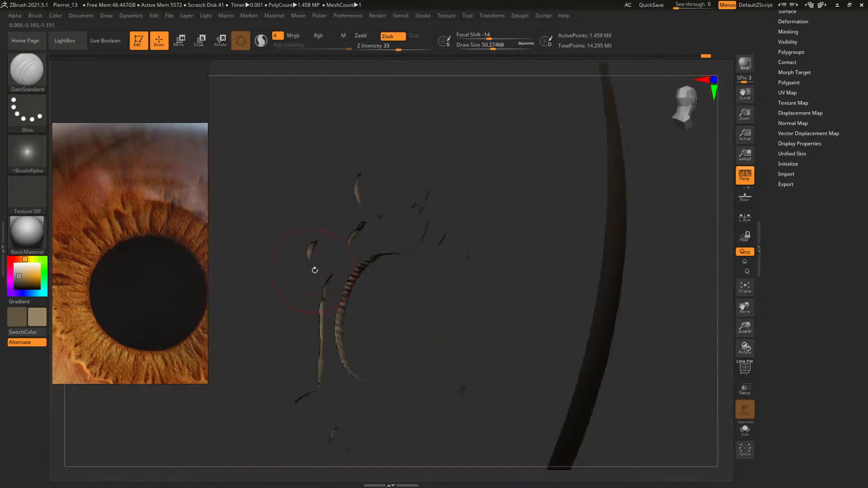
mouse_move(423, 292)
mouse_down()
mouse_move(412, 300)
mouse_move(441, 305)
mouse_move(344, 284)
mouse_up()
key(f)
alt+drag(604, 280, 583, 289)
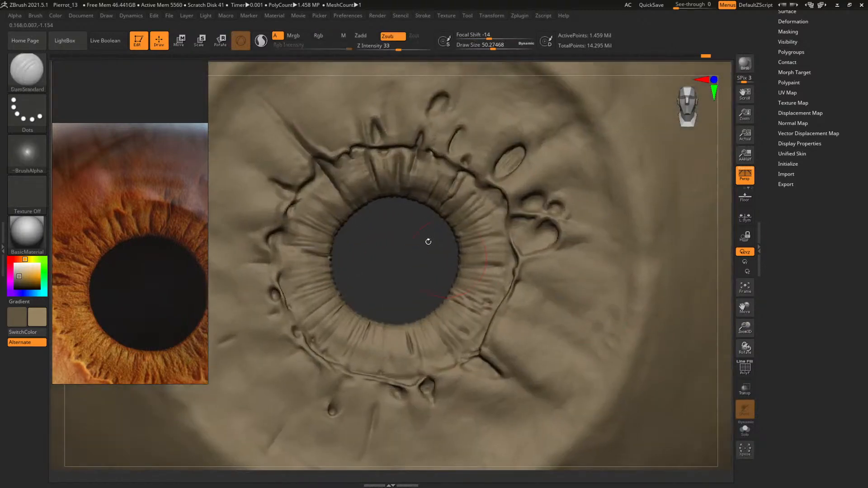
drag(177, 284, 98, 258)
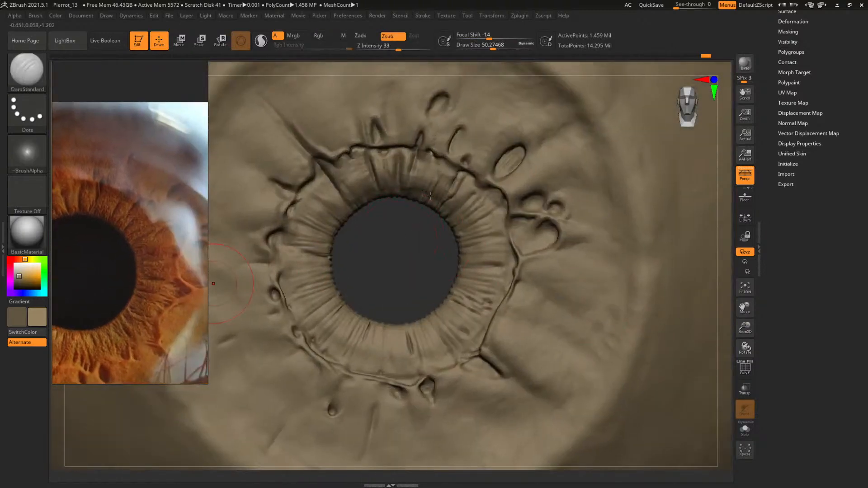
key(space)
key(space)
drag(471, 208, 464, 219)
key(space)
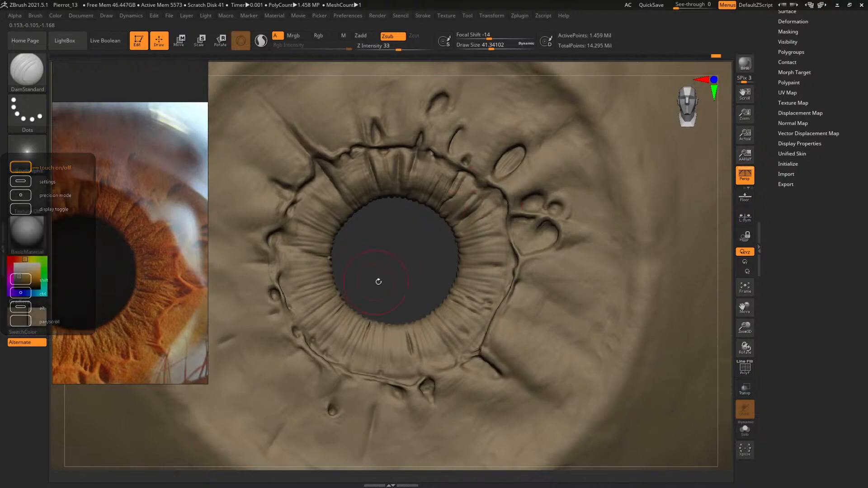
Following the reference photo, add a small raised nub on the ridge below the pupil with ClayBuildup at draw size about 7.8
mouse_move(378, 281)
mouse_down()
mouse_move(441, 266)
mouse_move(404, 267)
mouse_move(422, 252)
mouse_move(396, 263)
mouse_up()
middle_drag(181, 279, 199, 262)
middle_drag(144, 296, 177, 295)
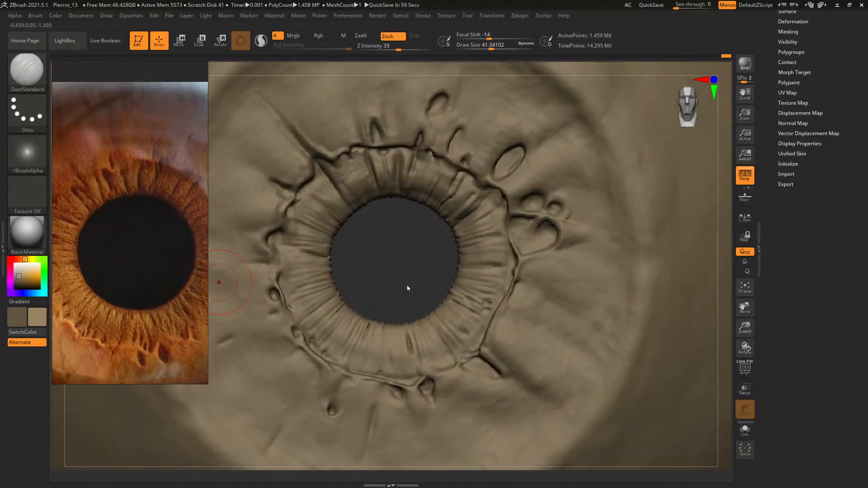
mouse_move(406, 281)
alt+mouse_down()
mouse_move(421, 184)
mouse_move(438, 199)
alt+mouse_up()
mouse_move(415, 226)
alt+mouse_down()
mouse_move(428, 104)
mouse_move(438, 116)
mouse_move(432, 126)
mouse_move(426, 106)
alt+mouse_up()
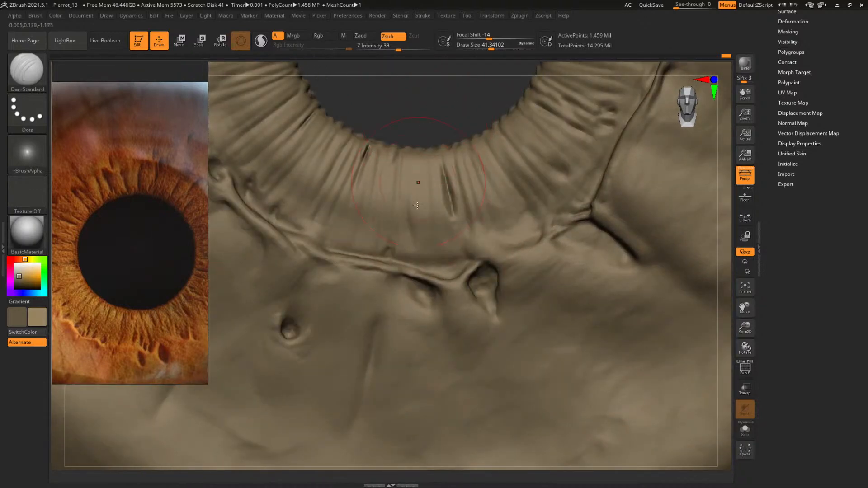
key(space)
drag(451, 257, 443, 278)
key(b)
key(c)
key(b)
key(space)
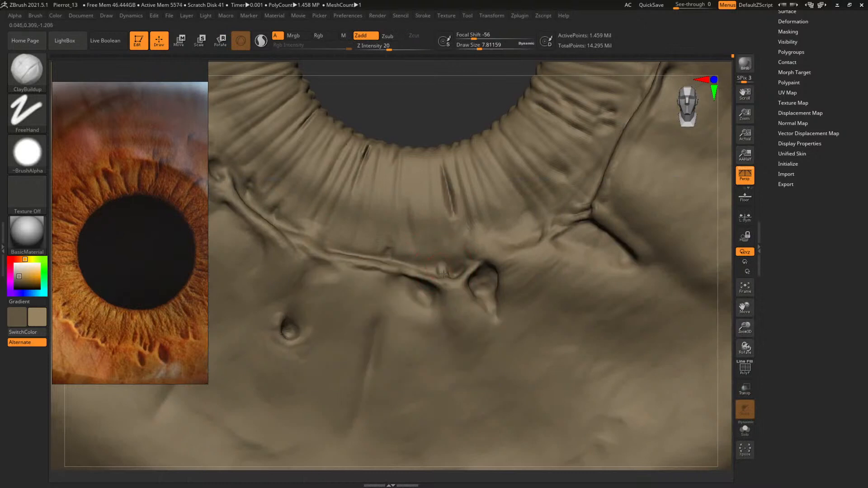
ctrl+shift+drag(403, 237, 500, 300)
Build up the small nub on the lower ridge from close up with ClayBuildup at draw sizes of about 3.3 and 5.5
key(f)
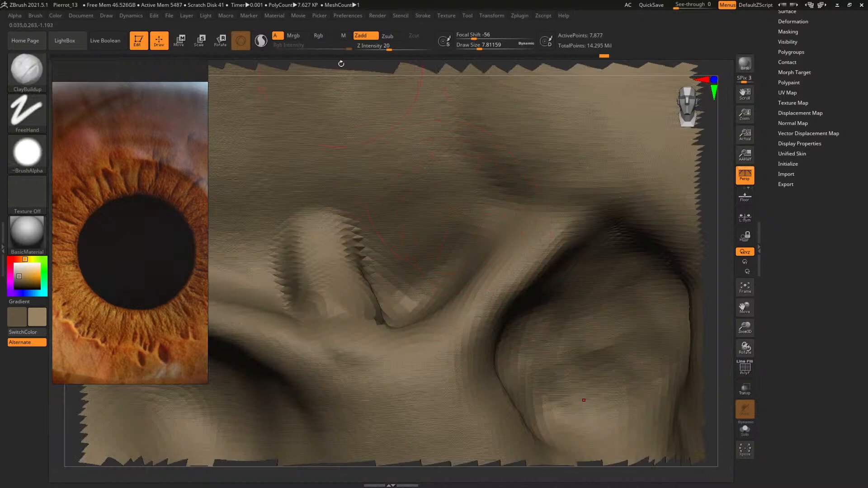
drag(341, 63, 361, 61)
right_drag(609, 224, 613, 236)
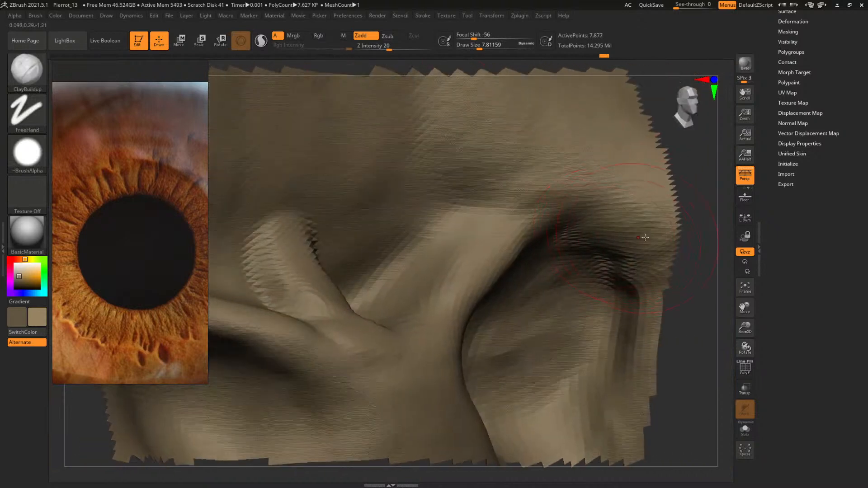
ctrl+shift+click(696, 227)
ctrl+right_drag(718, 224, 682, 228)
drag(724, 230, 724, 251)
key(space)
drag(355, 294, 346, 295)
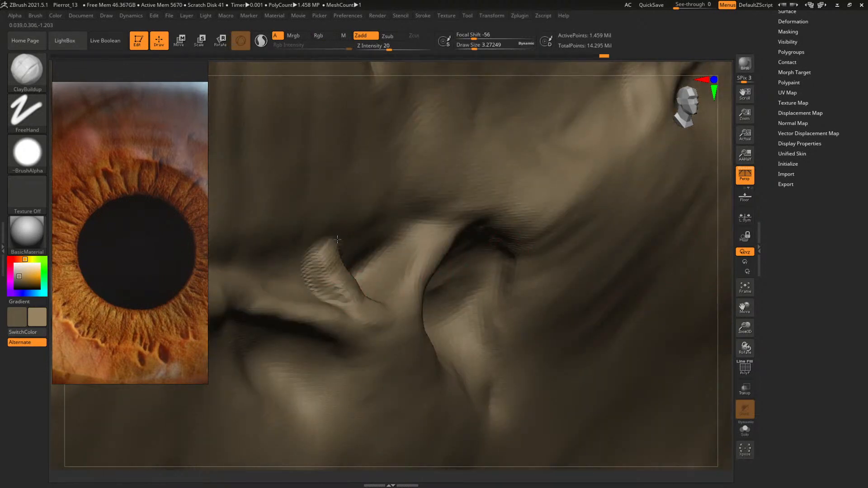
key(space)
mouse_move(316, 233)
mouse_down()
mouse_move(324, 232)
mouse_move(319, 253)
mouse_move(337, 290)
mouse_move(371, 304)
mouse_up()
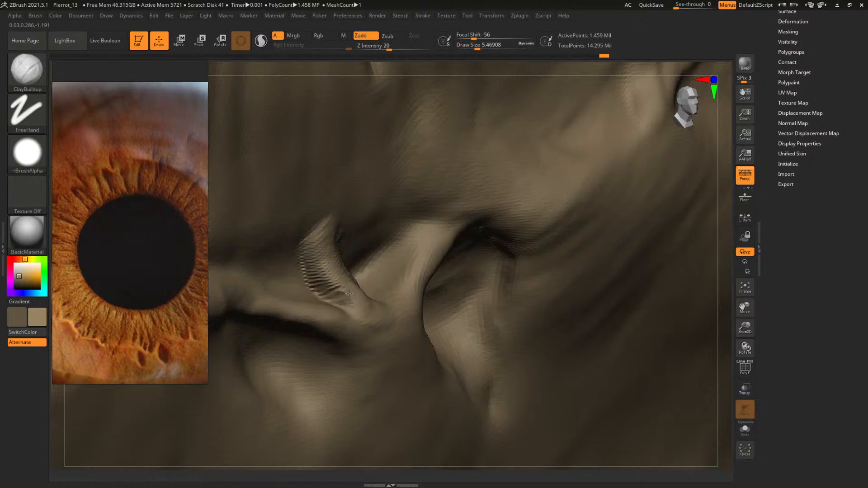
Smooth the small nub and blend it into the ridge below the pupil
key(f)
shift+right_drag(467, 288, 471, 244)
alt+right_drag(471, 244, 384, 39)
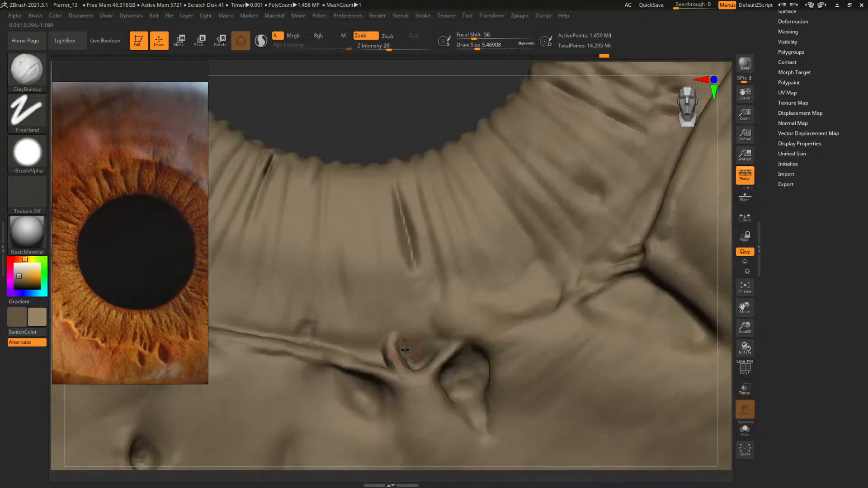
key(shift)
shift+drag(408, 363, 393, 354)
Add a thin strand beside the nub with ClayBuildup at focal shift -54 and a draw size of about 4.4
key(space)
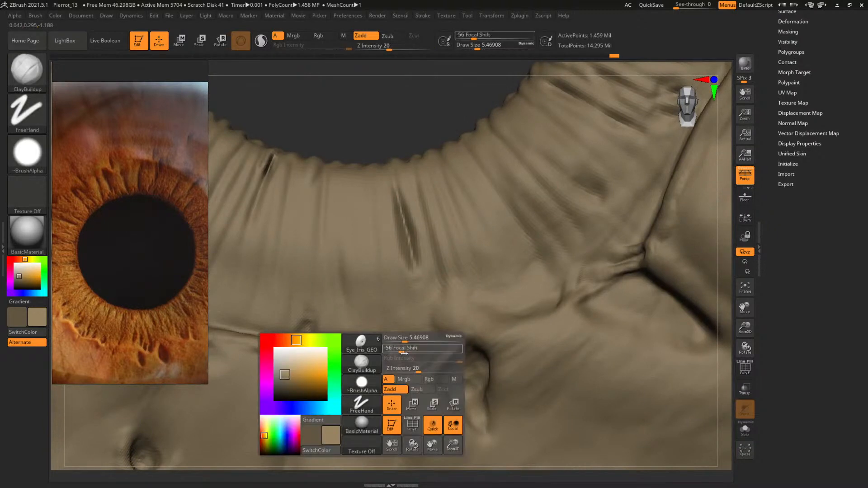
click(401, 340)
key(space)
key(space)
key(bracketleft)
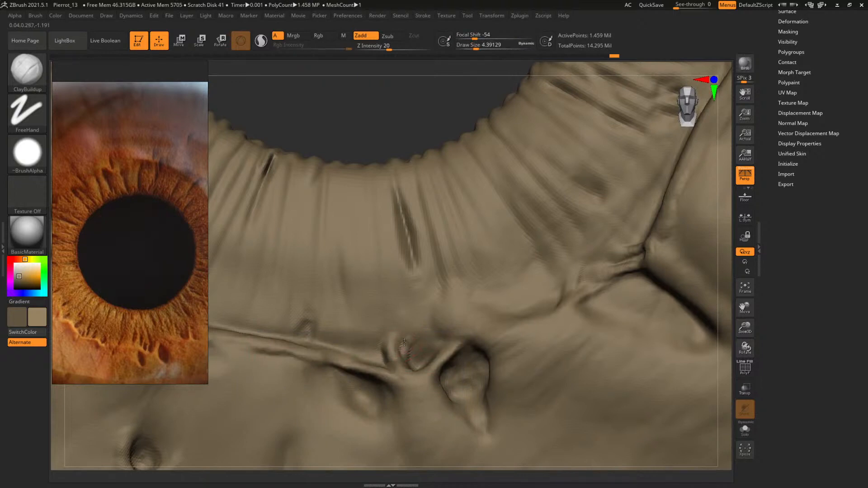
key(s)
mouse_move(407, 338)
mouse_down()
mouse_move(426, 338)
mouse_move(403, 294)
mouse_move(415, 355)
mouse_up()
Refine the grooves between the radial slit and the nub with DamStandard at draw size about 9, and check the whole eyeball
key(b)
key(d)
key(s)
key(space)
key(space)
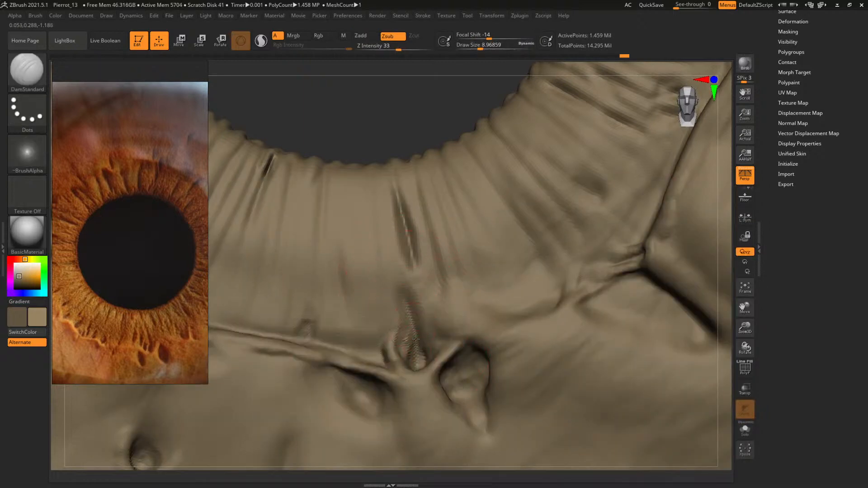
key(f)
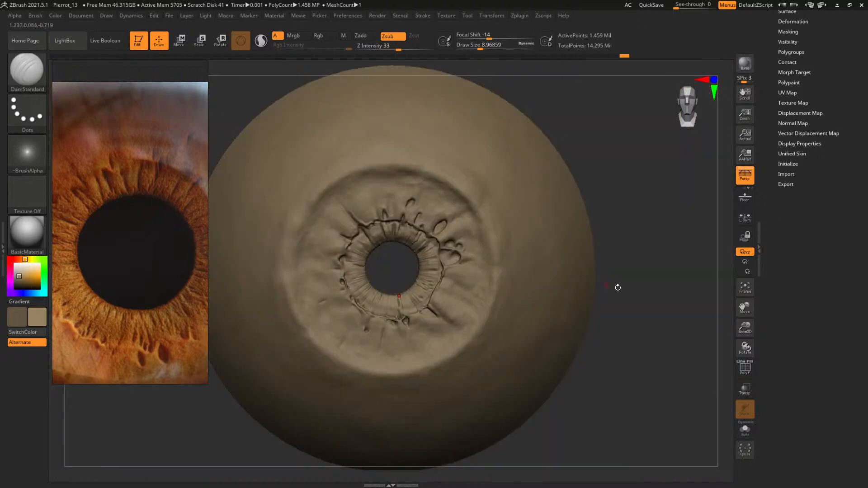
drag(643, 334, 658, 313)
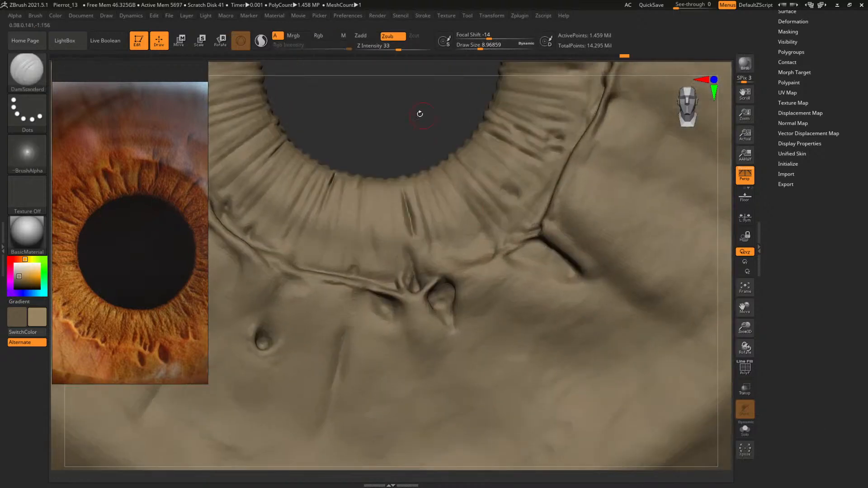
Build up the area around the radial slit below the pupil with ClayBuildup at a draw size of about 9
drag(418, 112, 423, 157)
key(b)
key(c)
key(b)
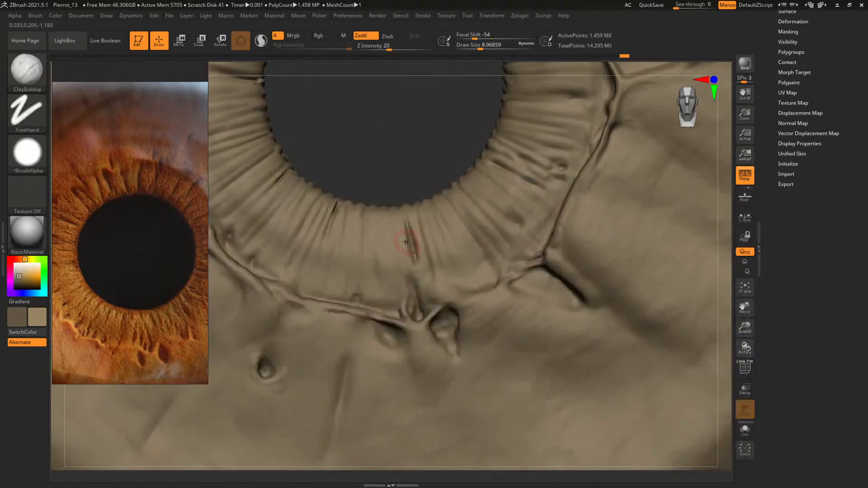
key(space)
alt+drag(411, 154, 446, 317)
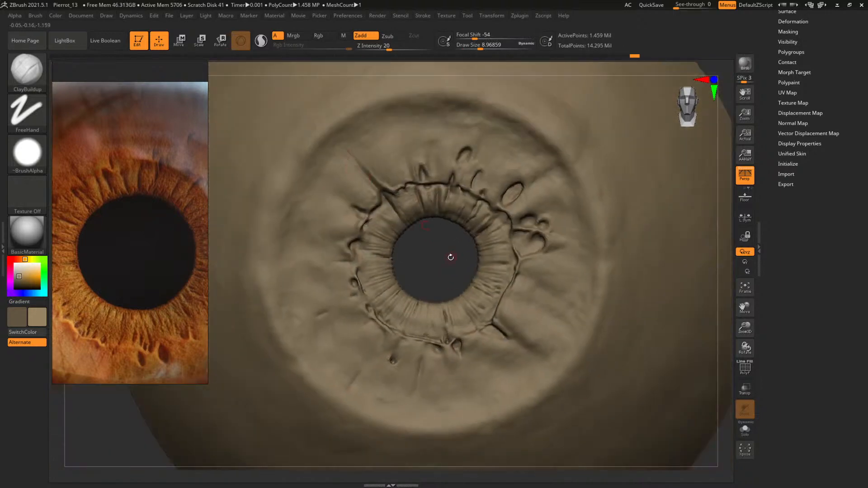
Deepen the crease where the diagonal groove meets the ridge, up and left of the pupil, with DamStandard at draw size about 34
mouse_move(120, 278)
middle_down()
mouse_move(136, 244)
mouse_move(202, 179)
mouse_move(231, 275)
middle_up()
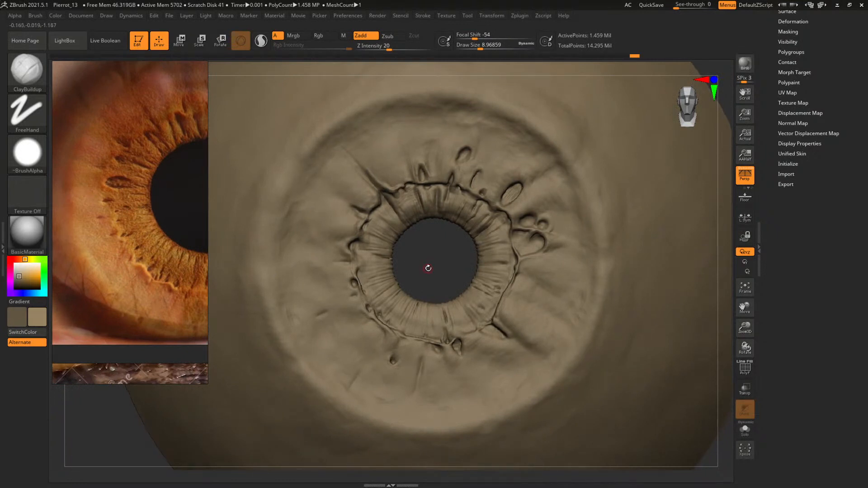
mouse_move(428, 268)
alt+mouse_down()
mouse_move(457, 283)
mouse_move(480, 265)
mouse_move(491, 302)
alt+mouse_up()
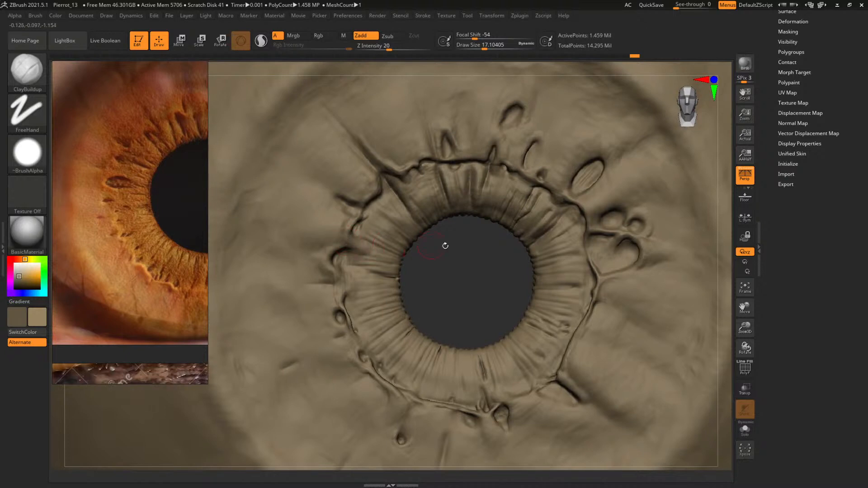
key(f)
alt+drag(668, 339, 480, 338)
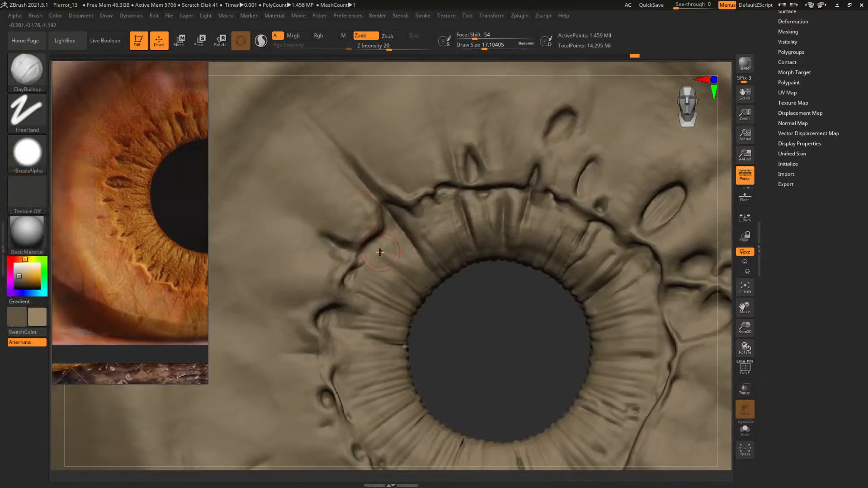
key(b)
key(d)
key(s)
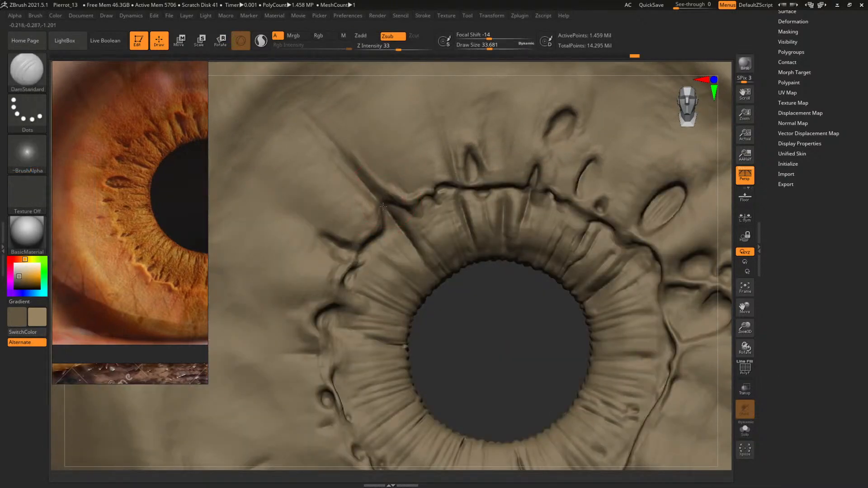
Build up the surface along the diagonal groove with ClayBuildup, varying the draw size between about 14 and 37
key(b)
key(c)
key(b)
key(space)
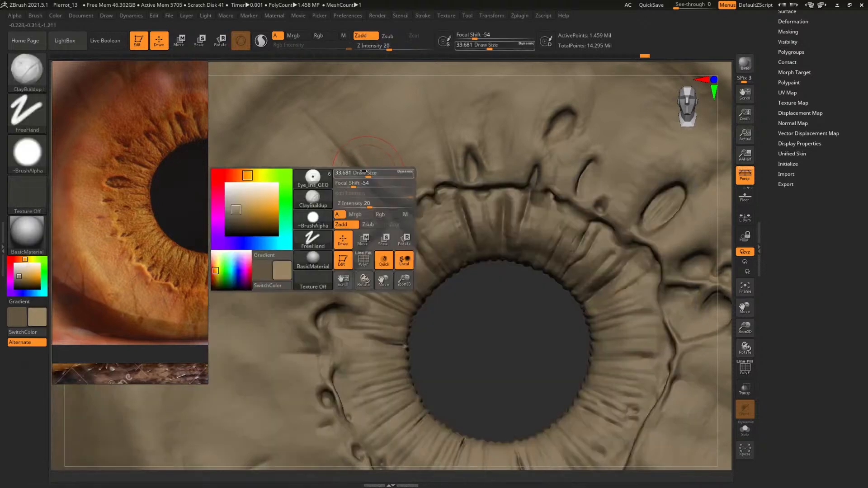
key(space)
drag(372, 172, 355, 165)
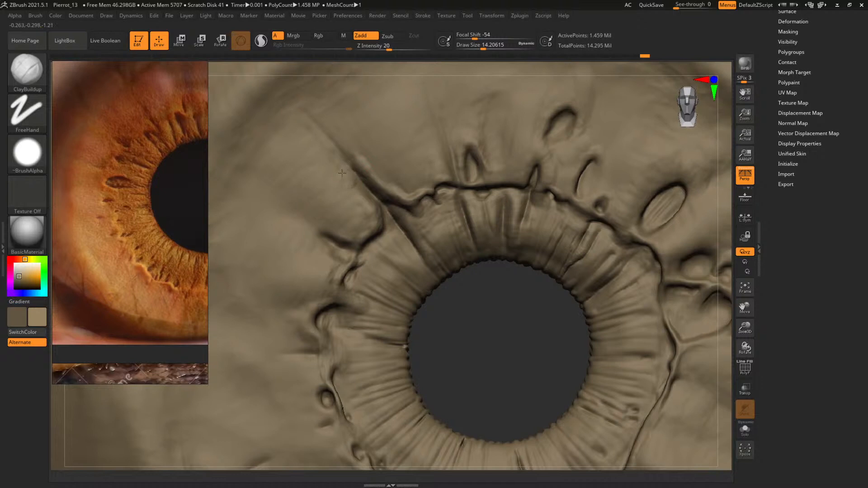
key(bracketright)
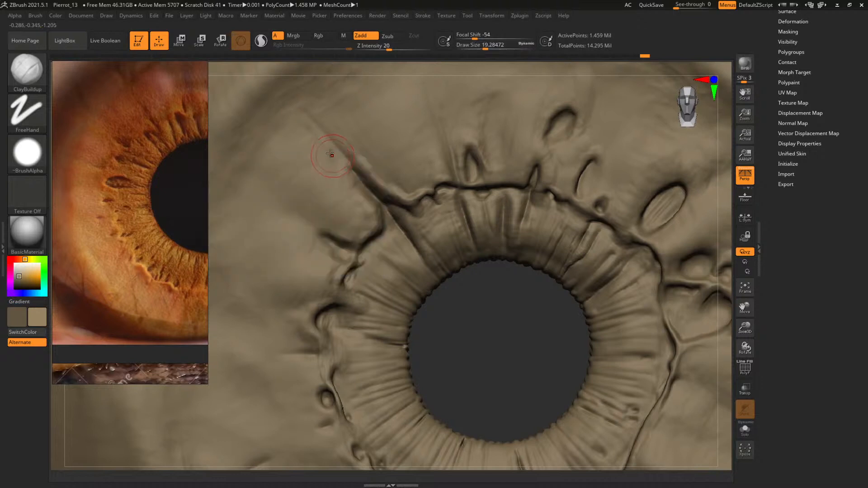
key(space)
click(342, 180)
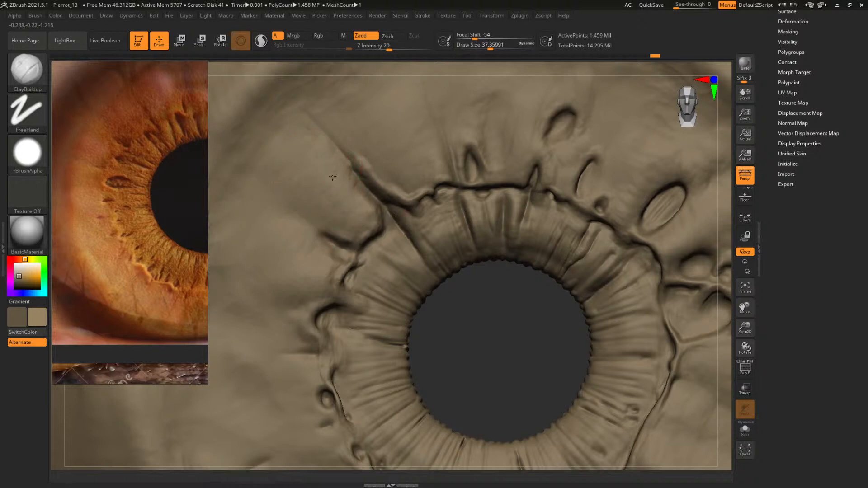
key(space)
click(346, 152)
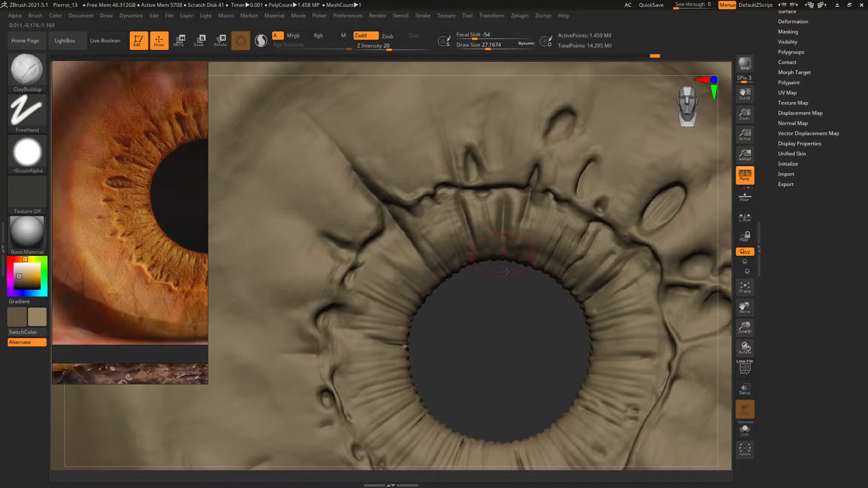
Check the whole eyeball against the reference photo and save the project over Pierrot_13.ZPR in the 02_Sculpt folder
mouse_move(519, 352)
alt+mouse_down()
mouse_move(456, 304)
mouse_move(398, 199)
alt+mouse_up()
alt+drag(629, 261, 625, 270)
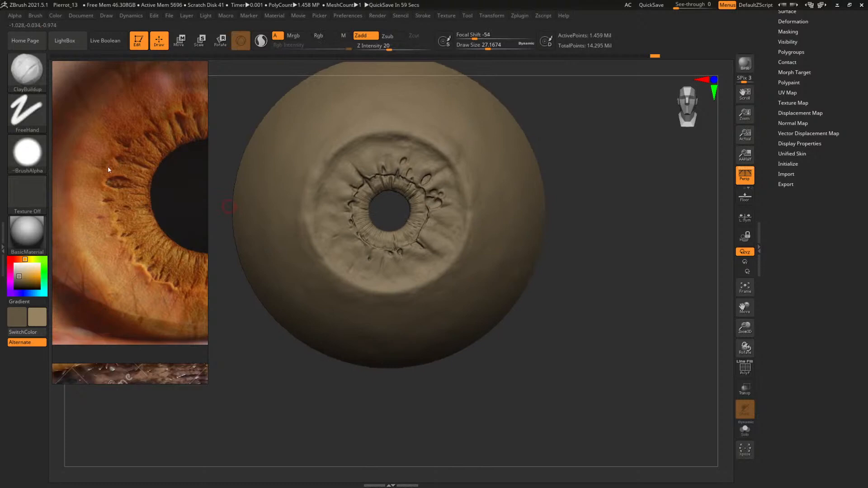
mouse_move(390, 218)
ctrl+right_down()
mouse_move(389, 210)
mouse_move(437, 261)
ctrl+right_up()
key(ctrl+s)
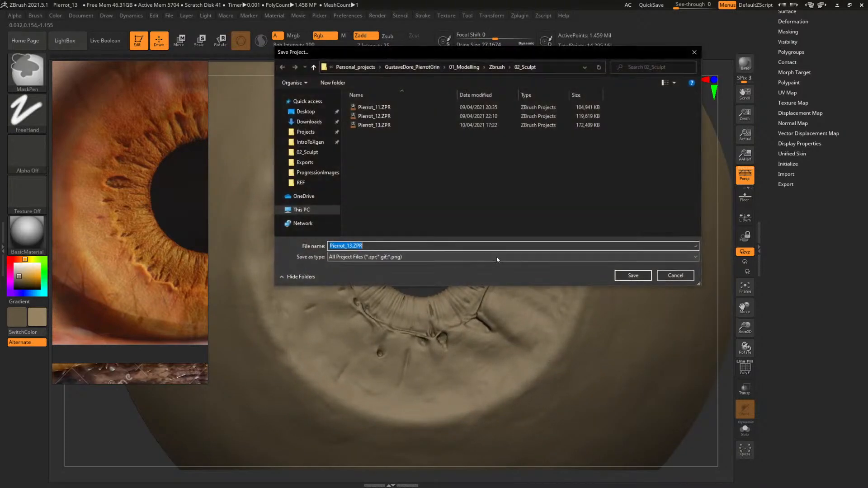
click(633, 276)
click(458, 244)
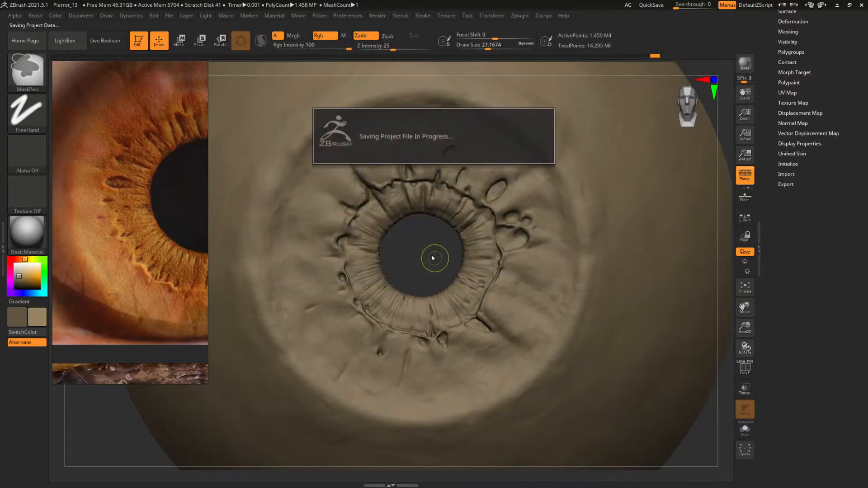
Choose the Standard brush, compare the iris with the reference photo, and move the reference off the canvas
mouse_move(430, 252)
alt+mouse_down()
mouse_move(436, 231)
mouse_move(455, 255)
alt+mouse_up()
key(b)
key(s)
key(t)
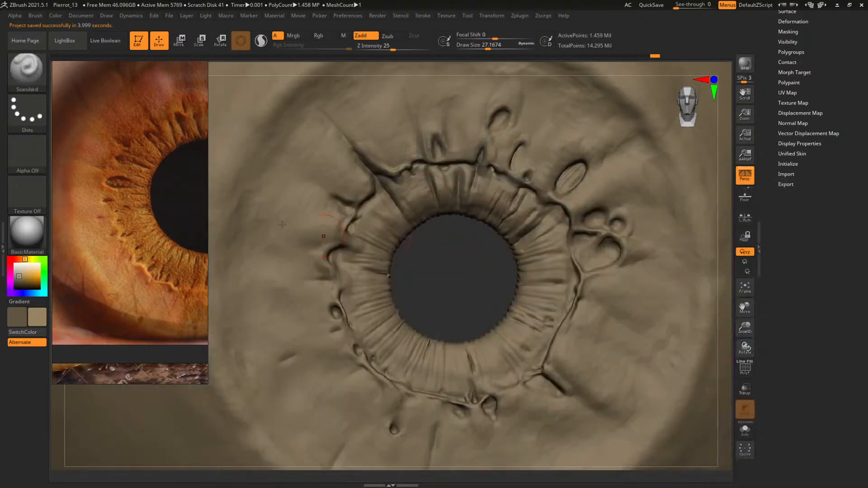
middle_drag(168, 204, 77, 165)
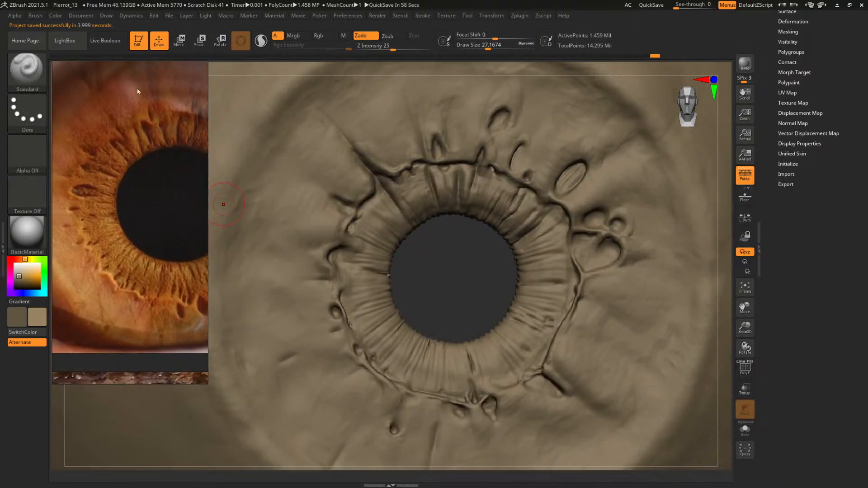
right_drag(138, 91, 867, 273)
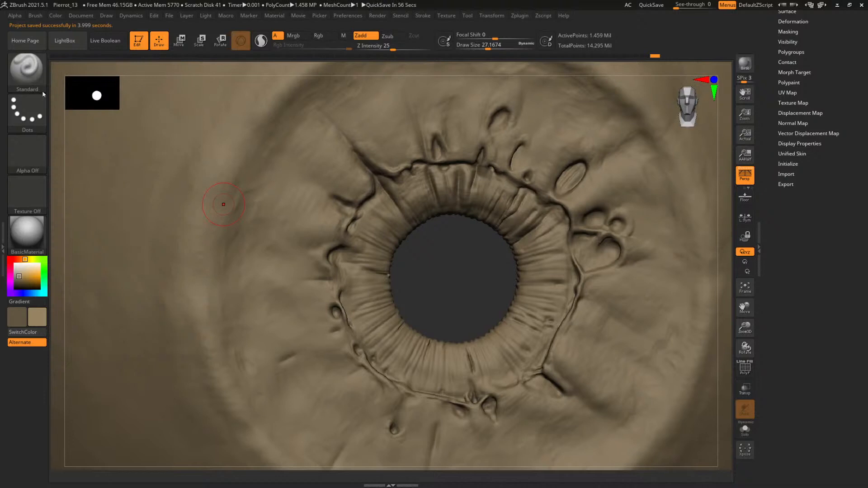
Give the Standard brush the Spray stroke and Alpha 60
click(27, 70)
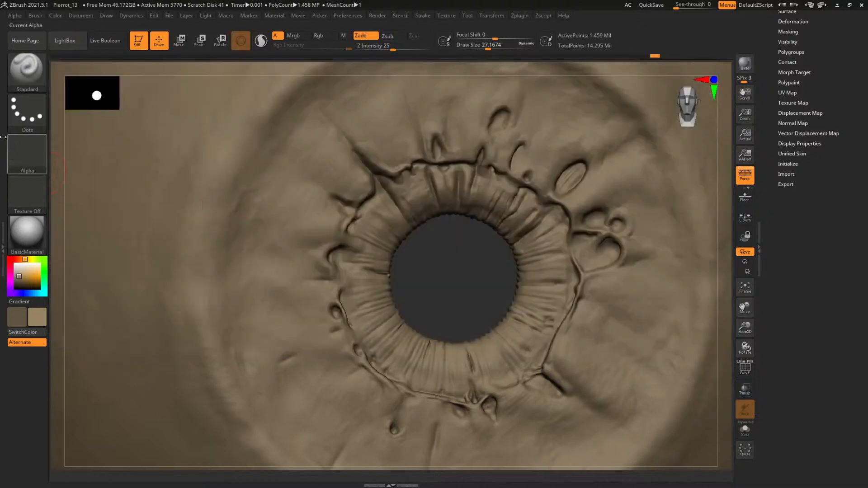
click(27, 113)
click(200, 120)
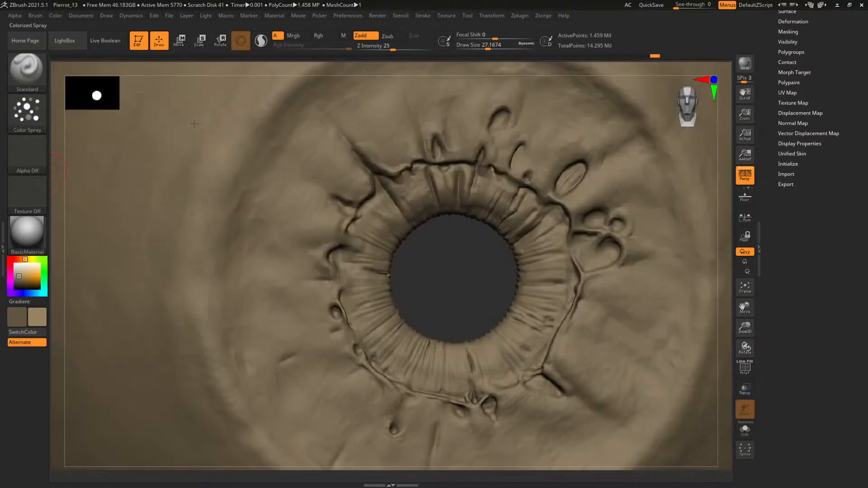
click(23, 125)
click(27, 154)
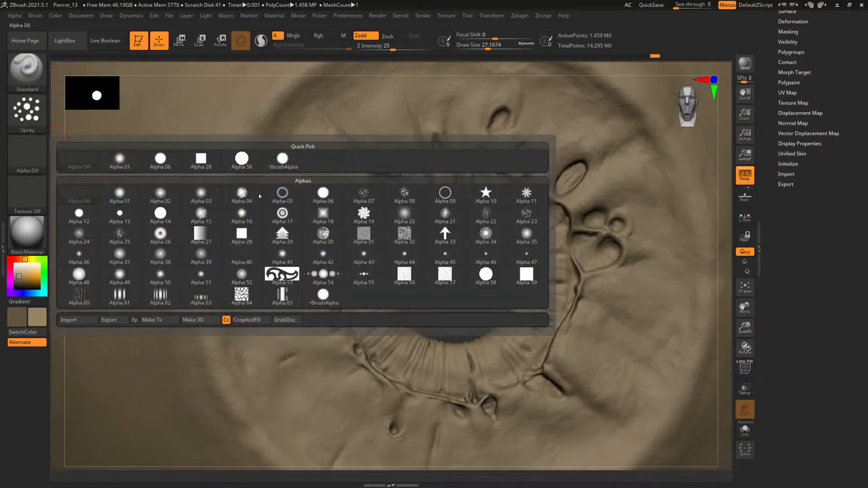
click(79, 294)
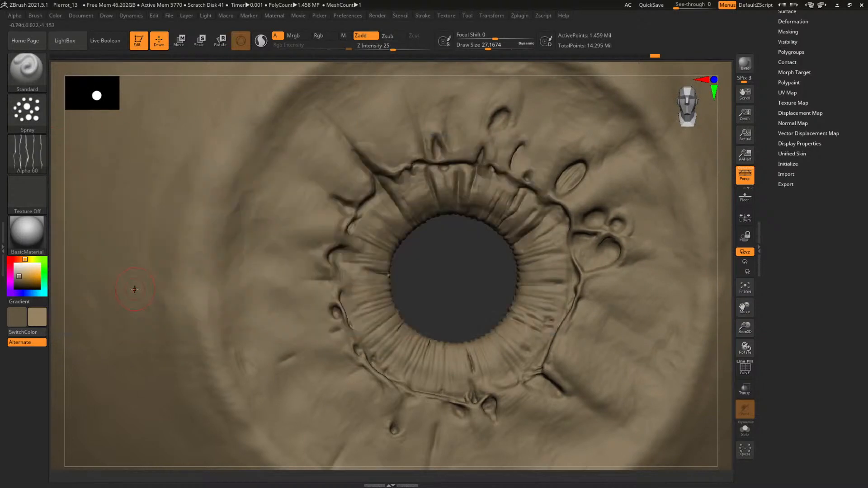
Try spraying the fibre alpha on the iris left of the pupil at draw size about 37, and undo it
key(space)
mouse_move(274, 224)
mouse_down()
mouse_move(288, 224)
mouse_move(301, 187)
mouse_move(300, 206)
mouse_up()
key(ctrl+z)
key(space)
click(29, 124)
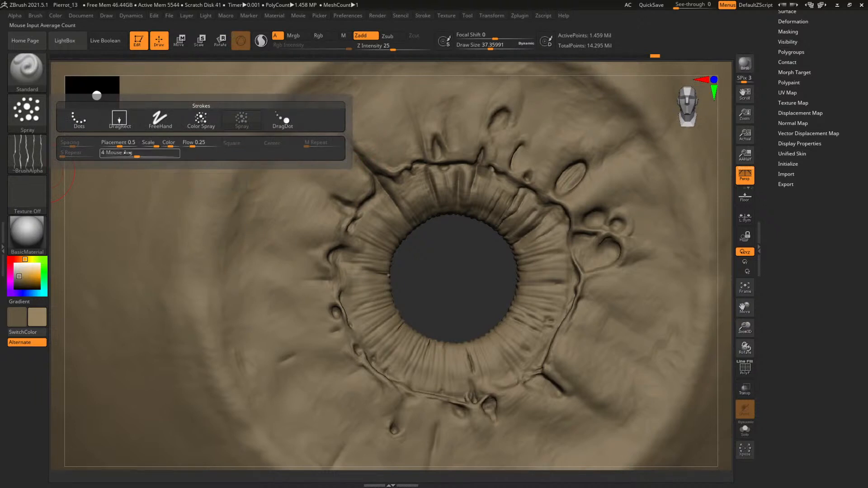
click(36, 153)
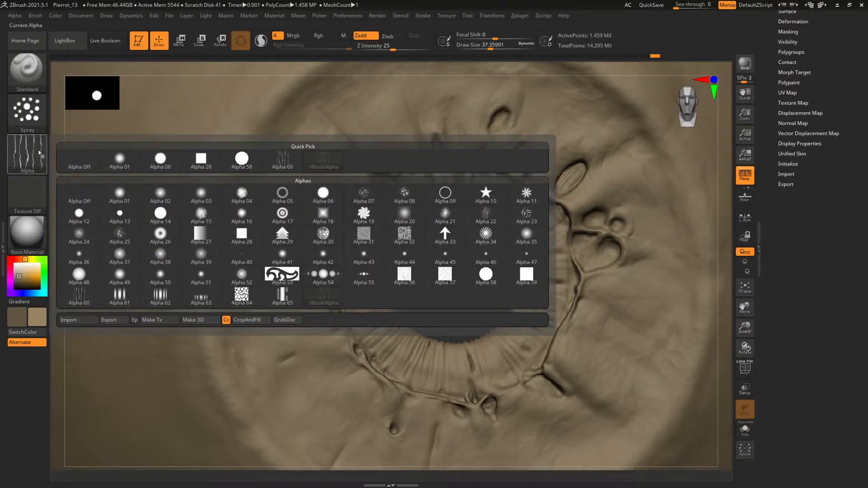
click(40, 122)
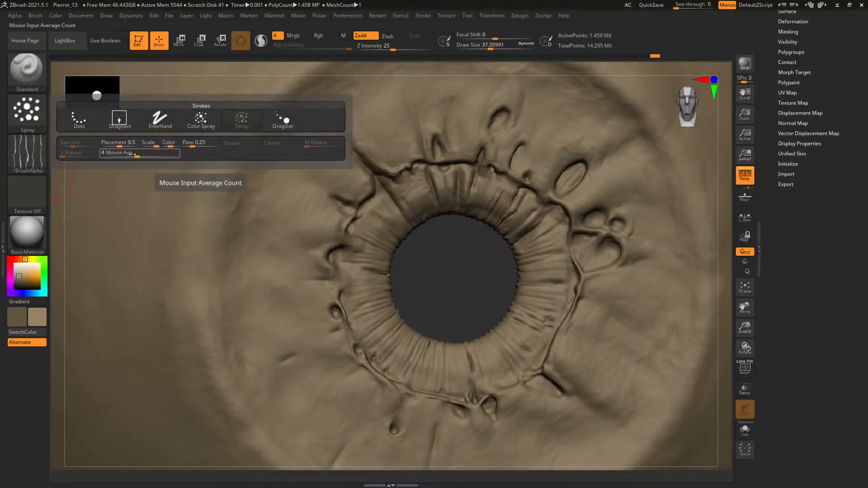
click(80, 118)
click(26, 119)
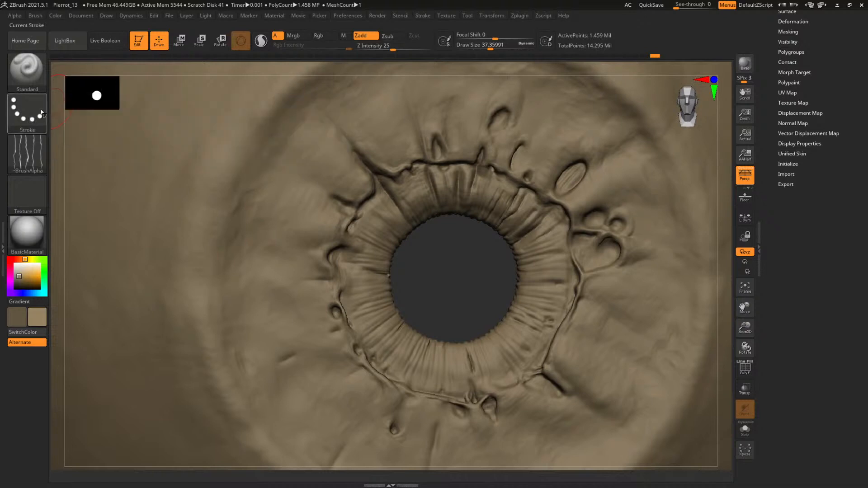
click(27, 113)
click(199, 118)
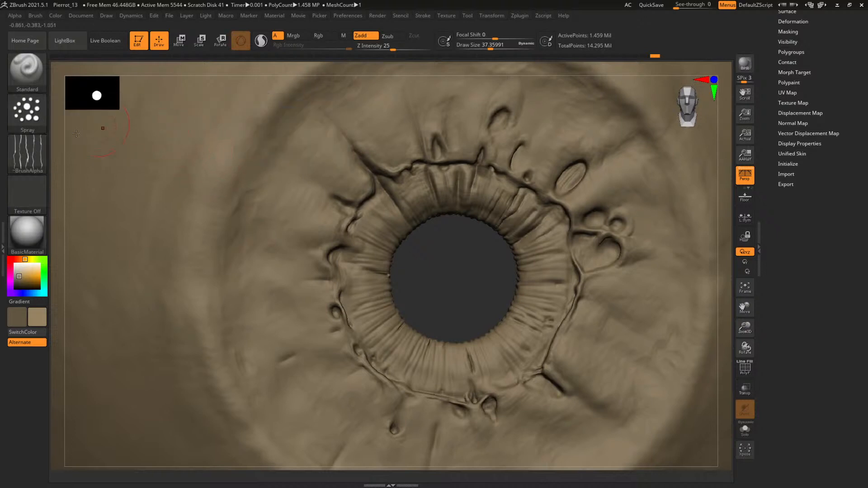
click(27, 113)
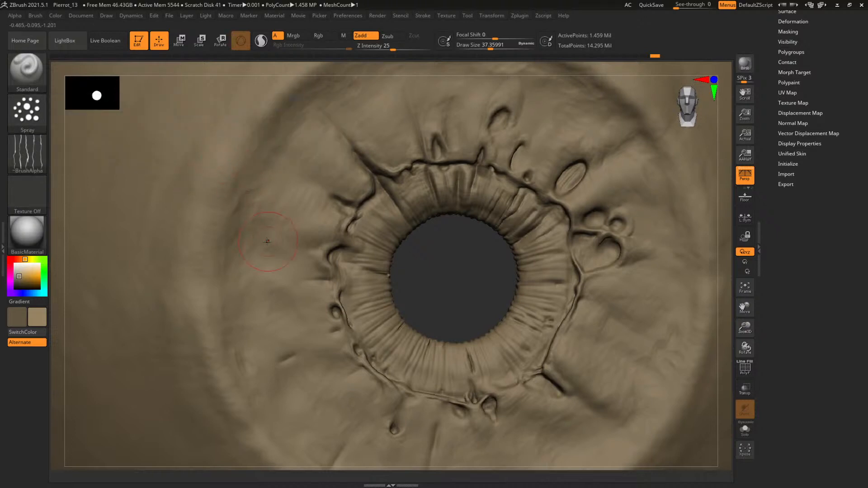
Test two more spray strokes across the upper-left iris, undoing each one
drag(260, 256, 332, 157)
key(ctrl+z)
key(space)
mouse_move(282, 221)
mouse_down()
mouse_move(307, 227)
mouse_move(287, 206)
mouse_move(328, 230)
mouse_up()
key(ctrl+z)
Try spraying fibre texture around the diagonal groove and the outer iris beside it at draw size about 41
key(space)
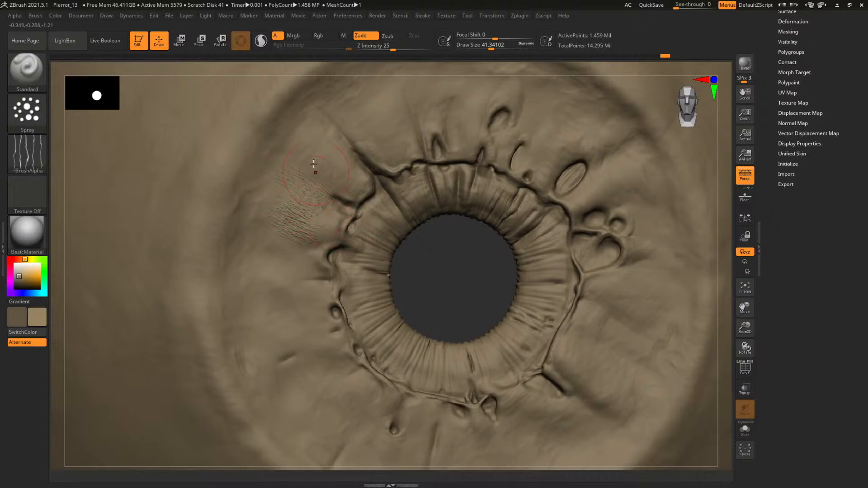
drag(332, 160, 321, 130)
mouse_move(433, 271)
mouse_down()
mouse_move(465, 293)
mouse_move(515, 357)
mouse_up()
mouse_move(343, 158)
shift+mouse_down()
mouse_move(323, 240)
mouse_move(355, 211)
mouse_move(299, 129)
shift+mouse_up()
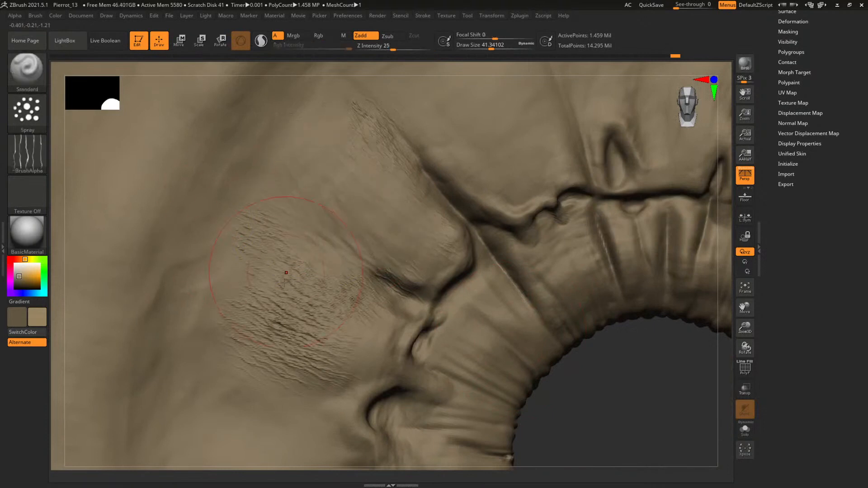
shift+drag(280, 244, 308, 357)
mouse_move(579, 411)
alt+mouse_down()
mouse_move(495, 352)
mouse_move(516, 294)
alt+mouse_up()
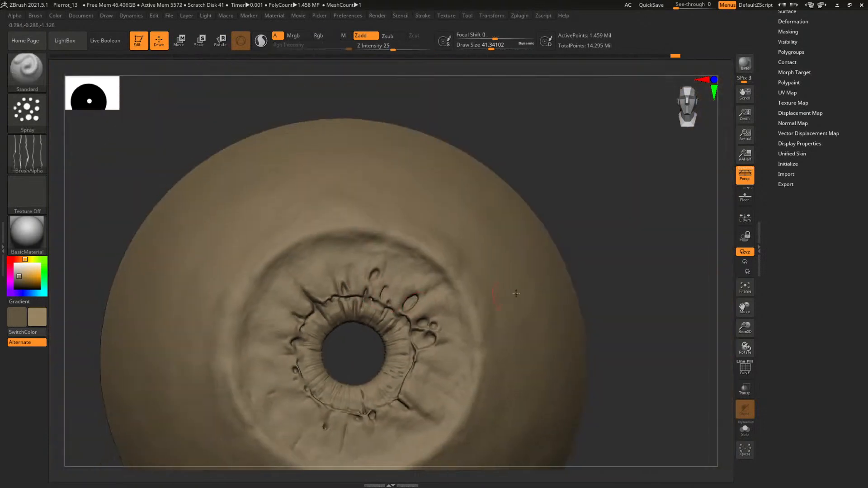
key(ctrl)
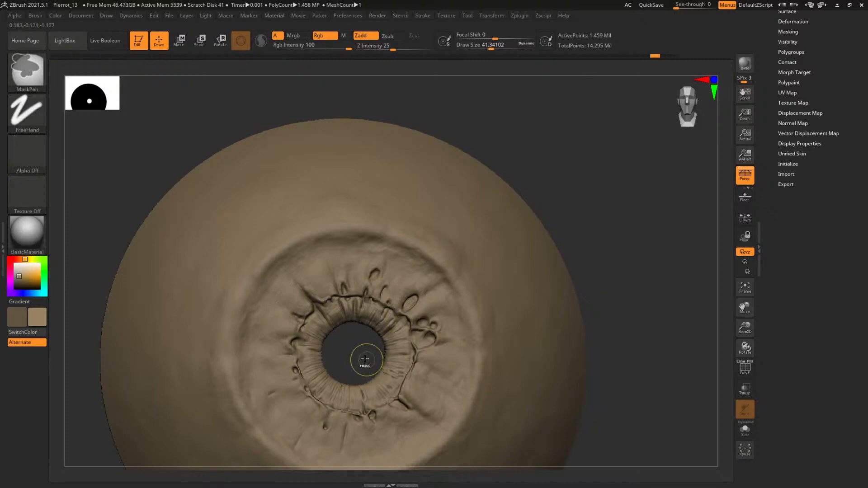
Set the Standard spray brush to Z Intensity 12 and a draw size of about 18 for the ring around the pupil
mouse_move(360, 355)
shift+mouse_down()
mouse_move(352, 230)
mouse_move(521, 292)
mouse_move(387, 293)
shift+mouse_up()
drag(388, 45, 367, 46)
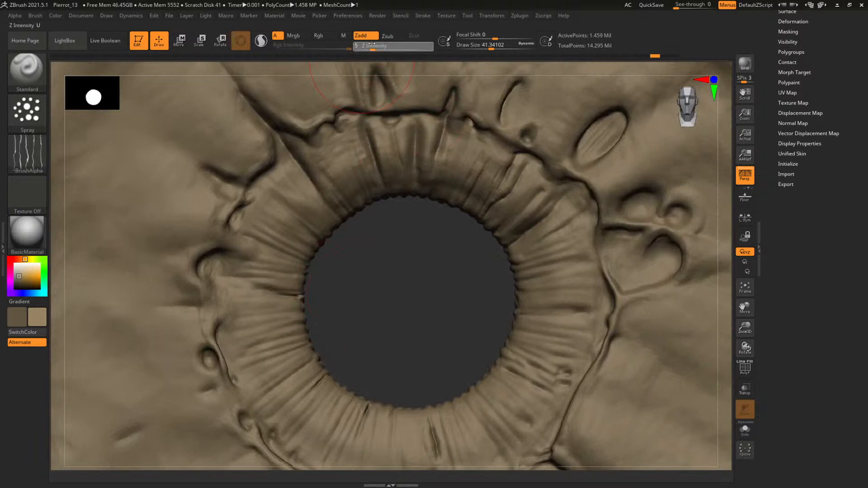
key(space)
drag(439, 176, 433, 176)
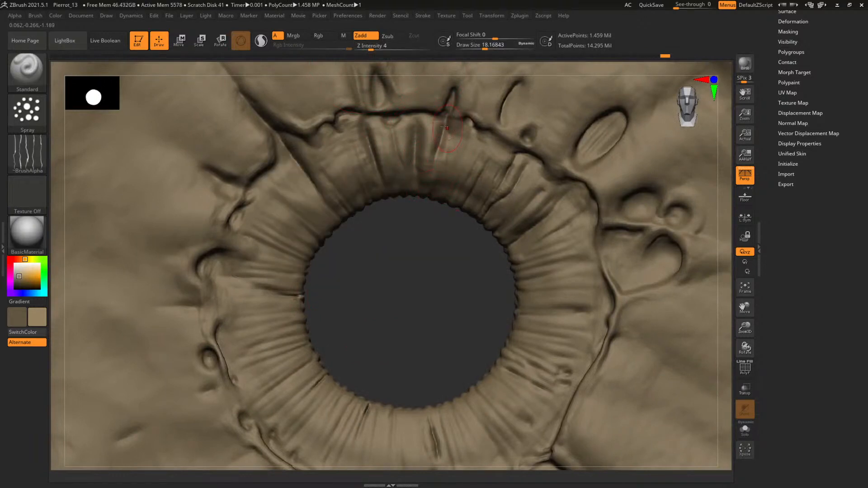
click(382, 46)
Try spraying fine fibres on the inner ring above the pupil, and undo the strokes
drag(446, 197, 475, 152)
key(ctrl+z)
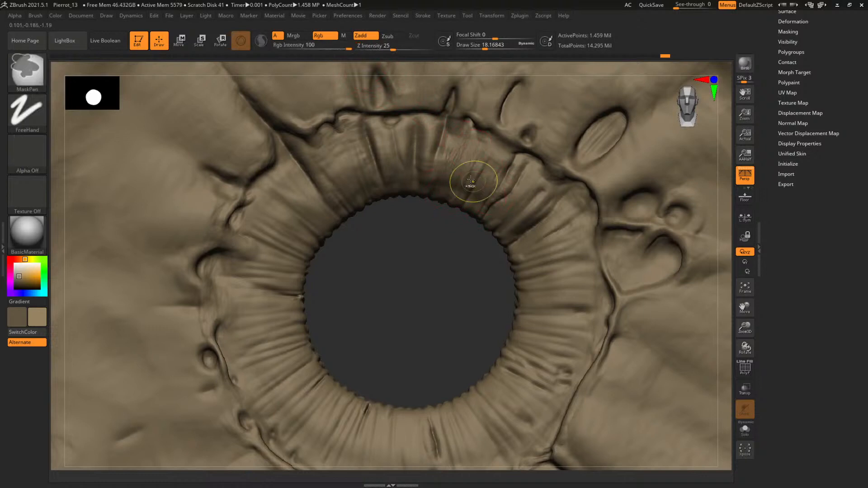
key(ctrl+z)
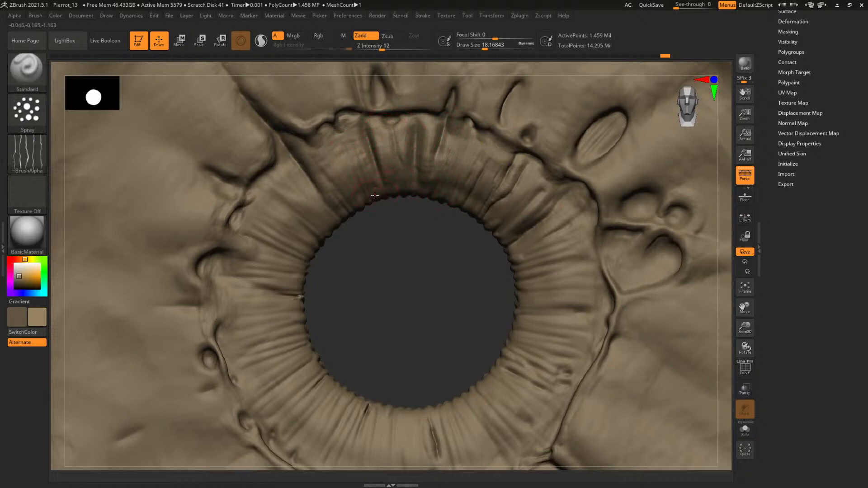
Subdivide the iris mesh by one more level and inspect the ring around the pupil
key(ctrl+d)
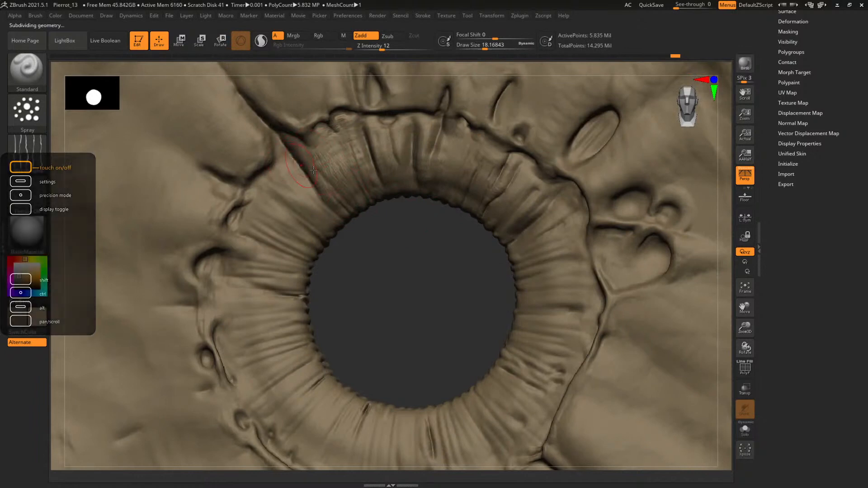
drag(405, 247, 416, 240)
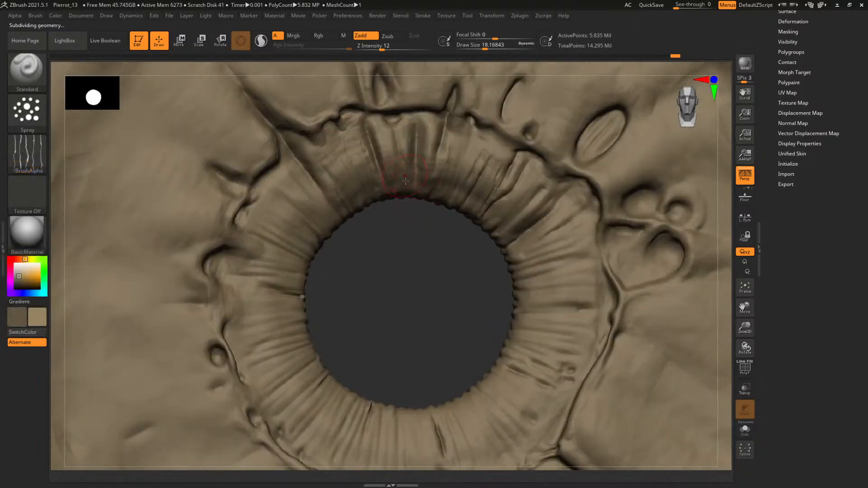
Try spraying fibre texture on the outer iris at draw sizes of about 37 and 66, and undo the strokes
key(ctrl+z)
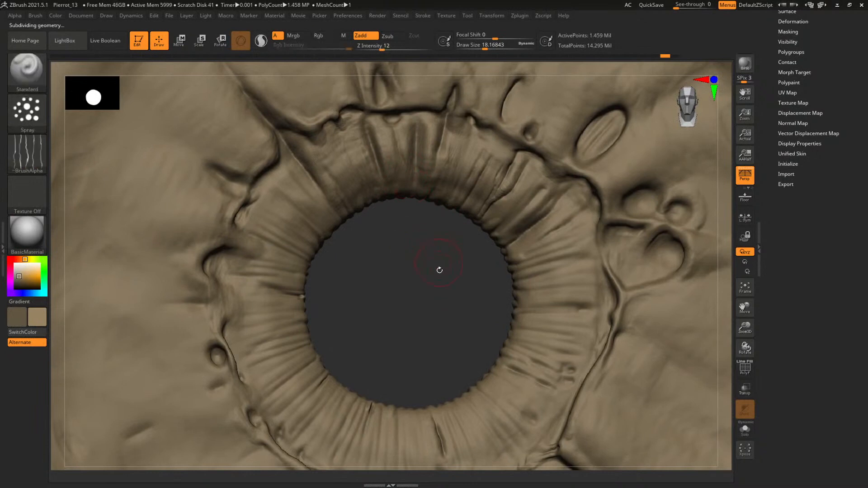
alt+drag(441, 270, 398, 282)
key(space)
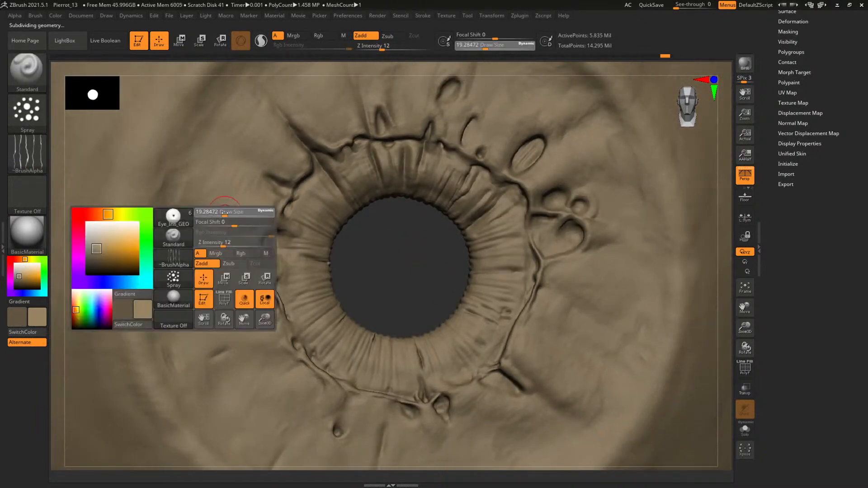
click(230, 212)
key(ctrl+z)
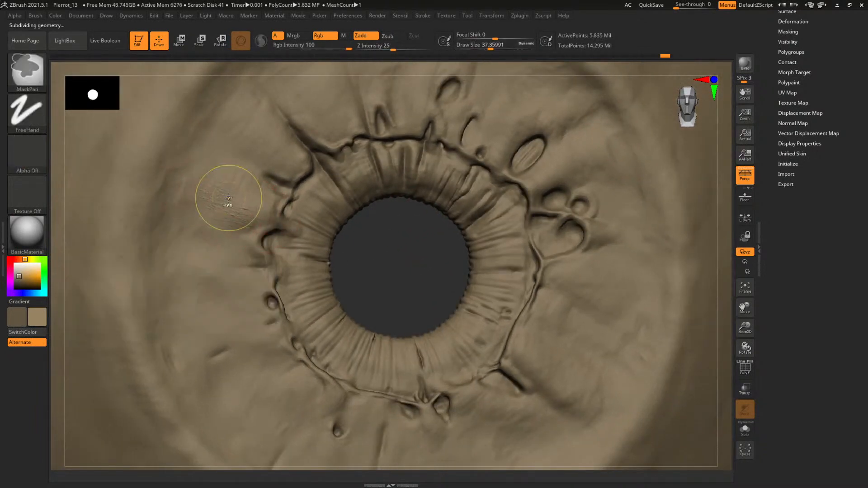
key(space)
click(219, 194)
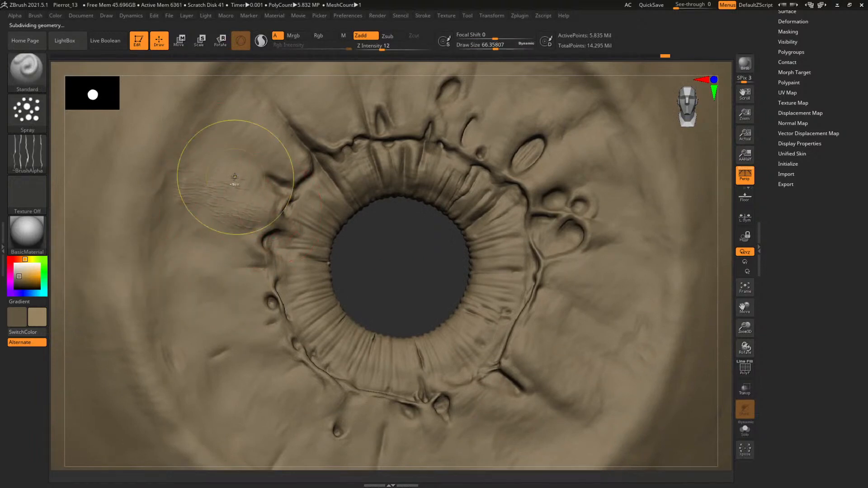
key(ctrl+z)
Set the spray's draw size to about 41 and spray fibres over the upper outer iris around the diagonal groove and pits
key(space)
click(219, 190)
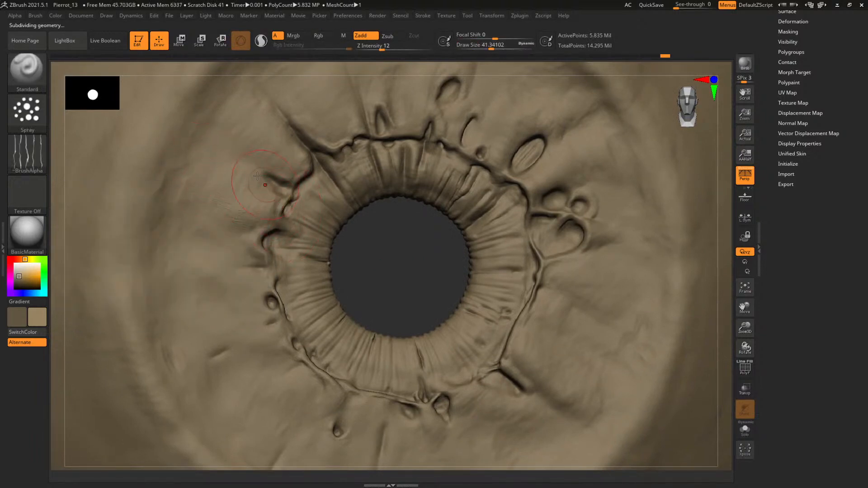
drag(221, 121, 261, 163)
alt+drag(411, 275, 352, 252)
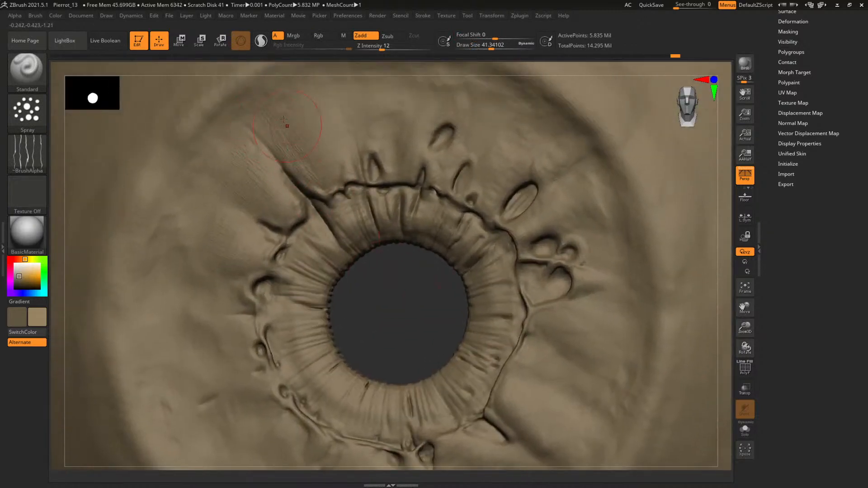
drag(351, 189, 368, 139)
drag(407, 311, 360, 329)
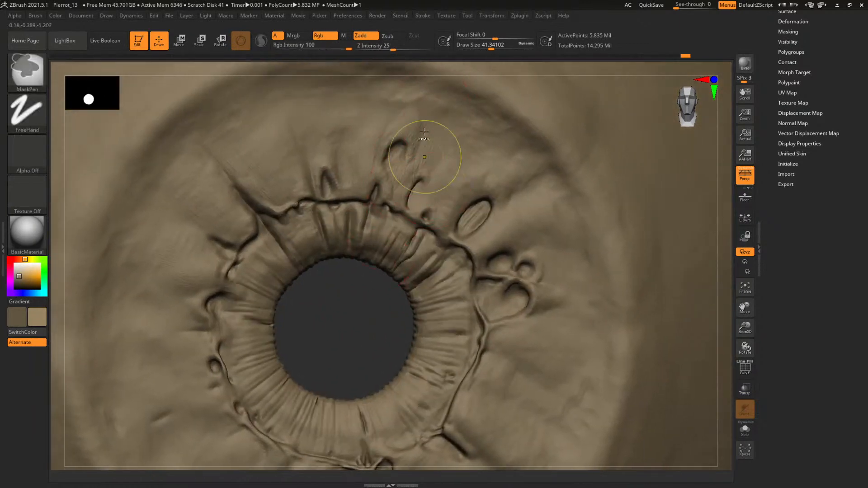
click(428, 210)
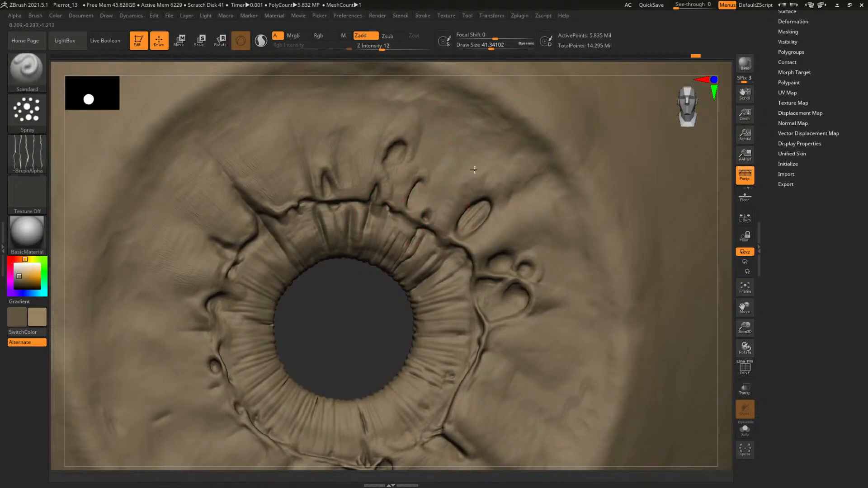
drag(348, 323, 357, 327)
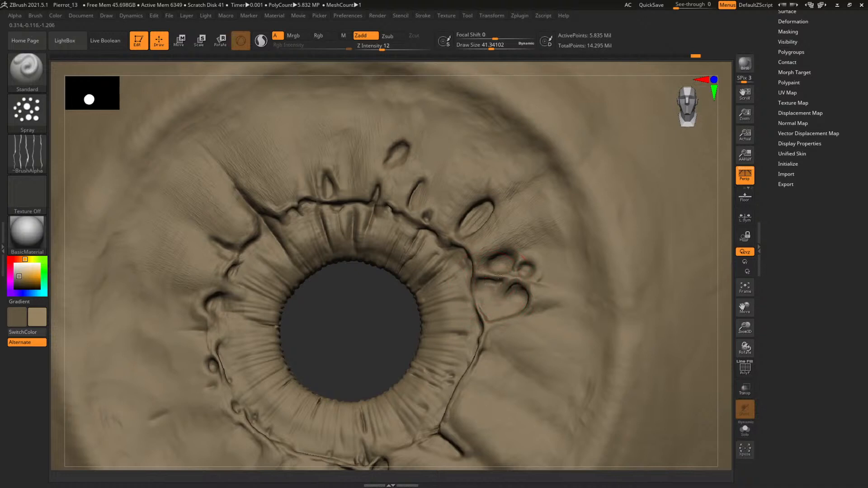
Spray fibre texture over the right and lower-right outer iris, around the heart-shaped pit and the short groove
mouse_move(532, 302)
mouse_down()
mouse_move(502, 326)
mouse_move(493, 348)
mouse_move(610, 351)
mouse_up()
drag(372, 315, 537, 273)
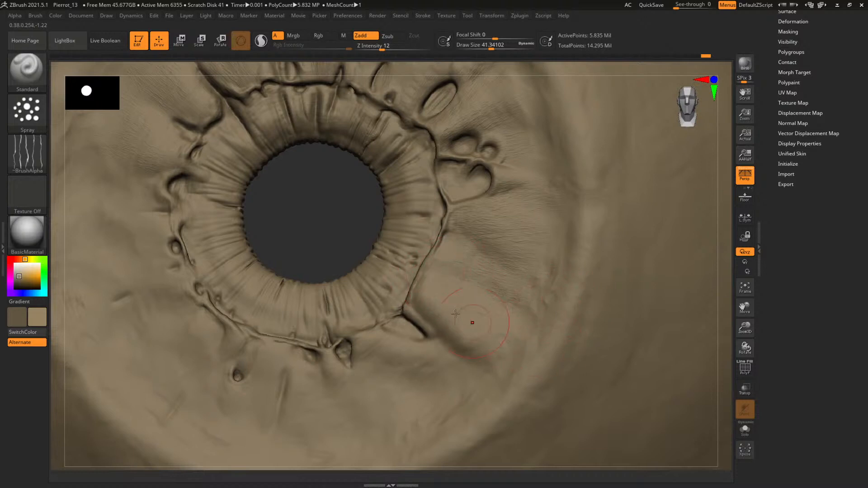
drag(455, 313, 486, 356)
right_drag(322, 207, 382, 148)
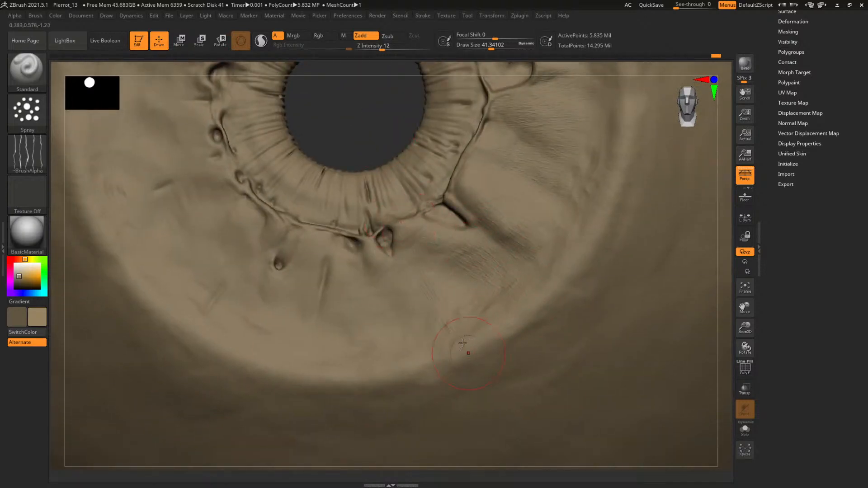
drag(431, 256, 489, 338)
mouse_move(373, 136)
alt+mouse_down()
mouse_move(405, 169)
mouse_move(382, 175)
alt+mouse_up()
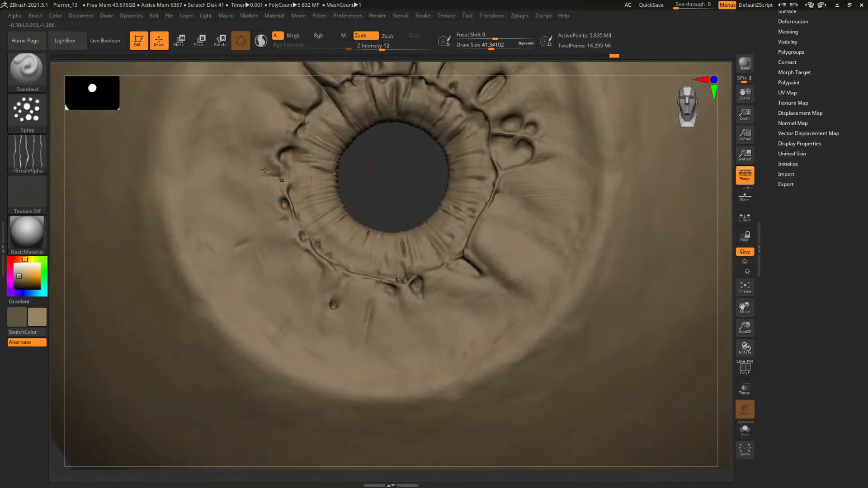
Spray fibre texture down the left side of the outer iris and again over its upper part beside the diagonal groove
mouse_move(207, 181)
mouse_down()
mouse_move(190, 175)
mouse_move(243, 179)
mouse_move(193, 196)
mouse_move(219, 219)
mouse_move(189, 222)
mouse_move(214, 258)
mouse_move(260, 237)
mouse_move(274, 258)
mouse_move(260, 328)
mouse_move(265, 348)
mouse_move(282, 348)
mouse_up()
mouse_move(393, 162)
right_down()
mouse_move(376, 263)
mouse_move(236, 208)
right_up()
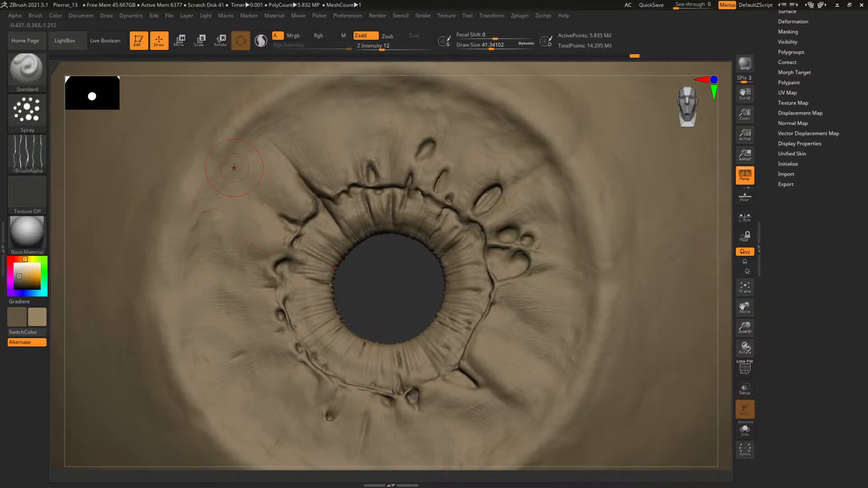
drag(270, 156, 281, 135)
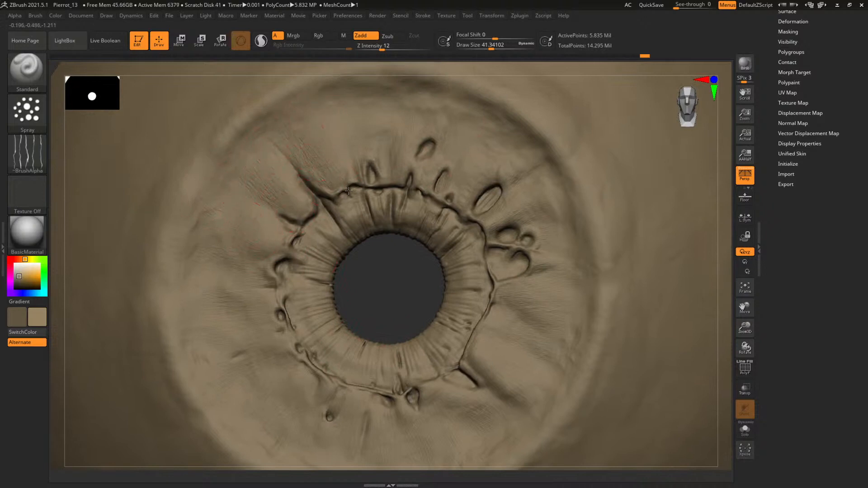
right_drag(377, 298, 413, 274)
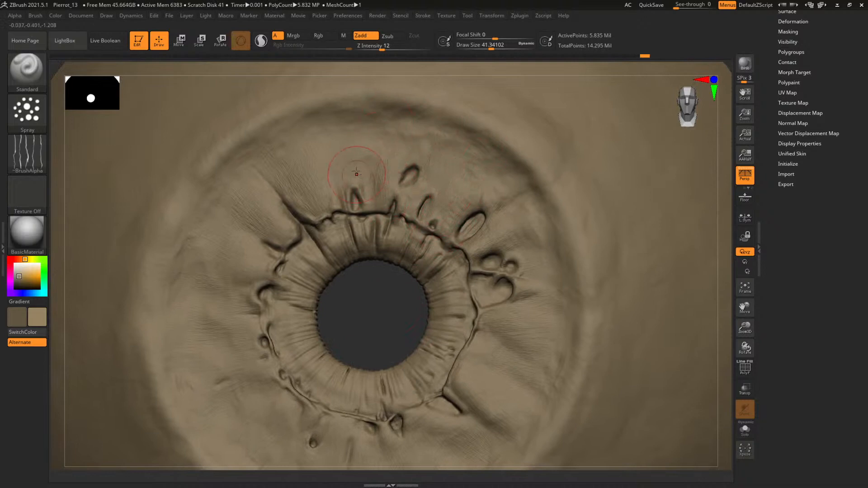
drag(355, 120, 357, 109)
right_drag(376, 247, 350, 254)
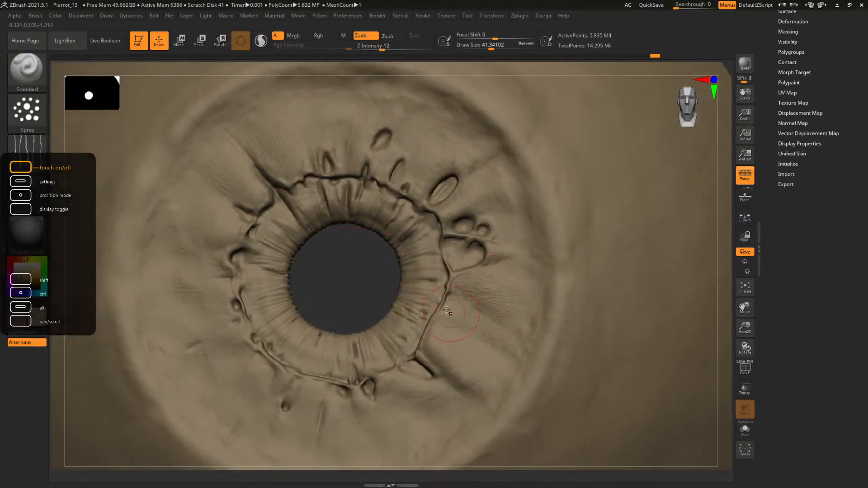
Spray a second pass of fibres over the lower outer iris beneath the pupil ring
alt+drag(326, 265, 313, 165)
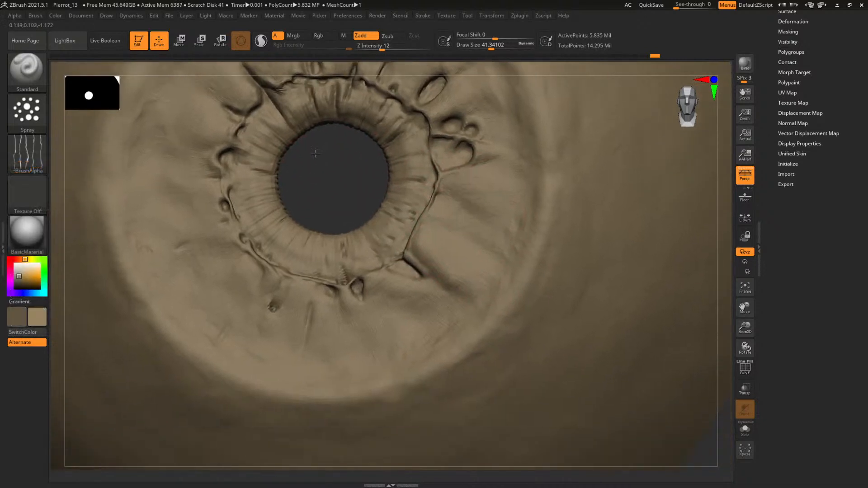
drag(363, 293, 370, 297)
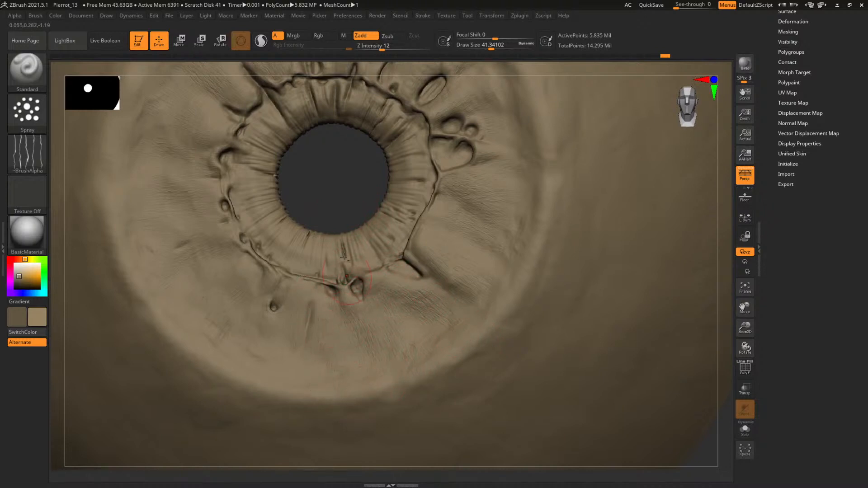
right_drag(344, 257, 349, 207)
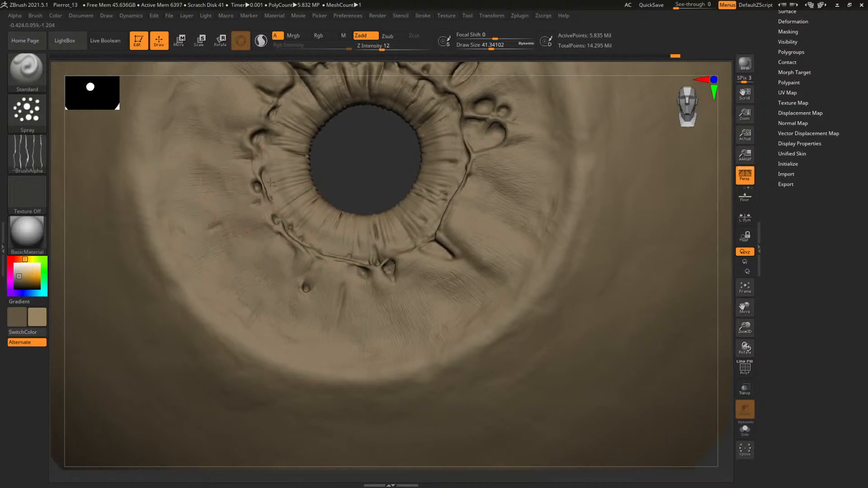
Try spraying fibres on the left of the pupil ring at reduced draw sizes such as about 20, and undo the strokes
mouse_move(373, 179)
right_down()
mouse_move(347, 224)
mouse_move(380, 253)
right_up()
mouse_move(380, 251)
mouse_down()
mouse_move(400, 226)
mouse_move(496, 205)
mouse_up()
key(ctrl+z)
key(space)
click(398, 233)
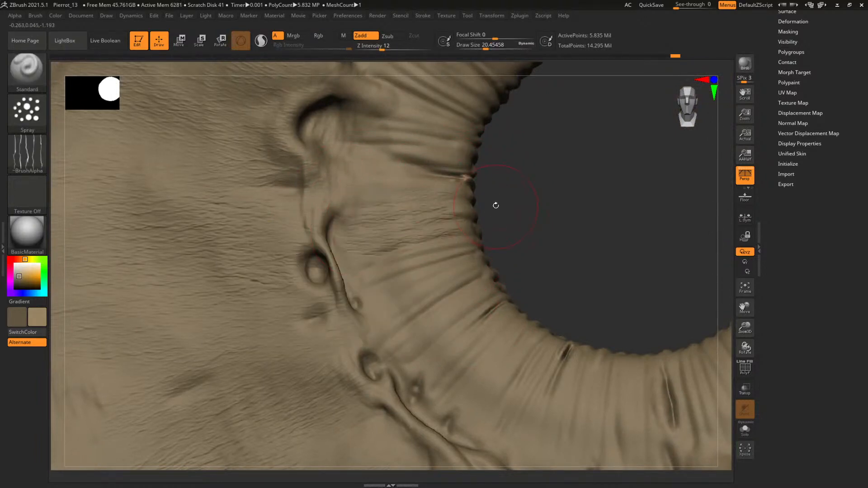
key(ctrl+z)
key(space)
click(396, 233)
drag(395, 231, 468, 230)
key(ctrl+z)
Set the draw size to about 32 and spray fibres along the upper and right parts of the pupil ring
key(space)
click(409, 241)
drag(409, 242, 495, 216)
mouse_move(550, 225)
alt+mouse_down()
mouse_move(484, 216)
mouse_move(478, 236)
mouse_move(450, 258)
mouse_move(436, 255)
mouse_move(453, 270)
mouse_move(427, 290)
alt+mouse_up()
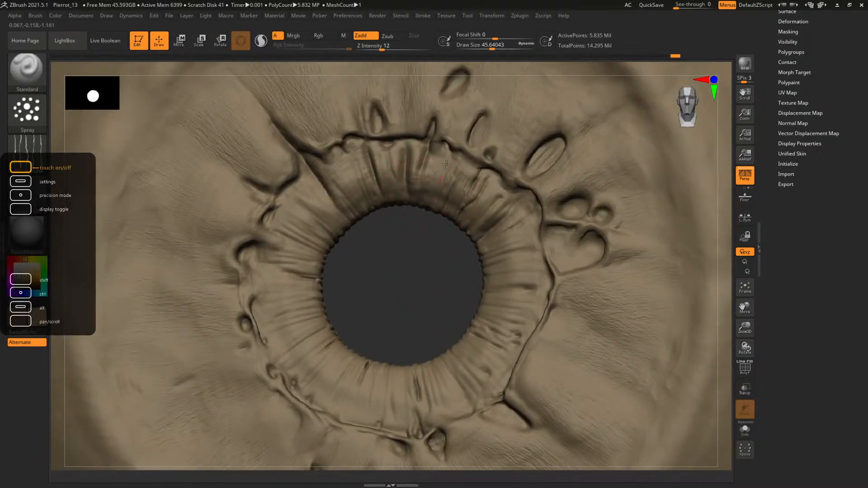
key(ctrl)
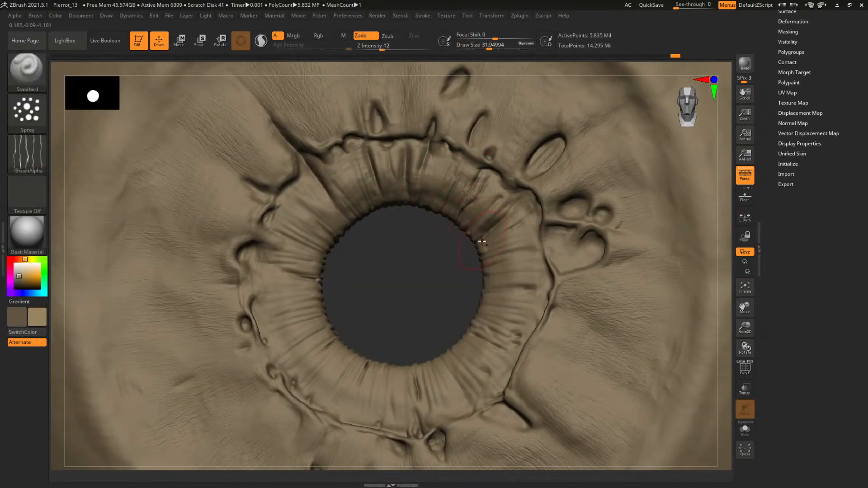
mouse_move(483, 253)
mouse_down()
mouse_move(509, 262)
mouse_move(501, 285)
mouse_up()
mouse_move(484, 348)
mouse_down()
mouse_move(464, 333)
mouse_move(454, 372)
mouse_move(469, 379)
mouse_move(440, 414)
mouse_up()
mouse_move(423, 359)
alt+mouse_down()
mouse_move(426, 310)
mouse_move(409, 327)
mouse_move(396, 373)
alt+mouse_up()
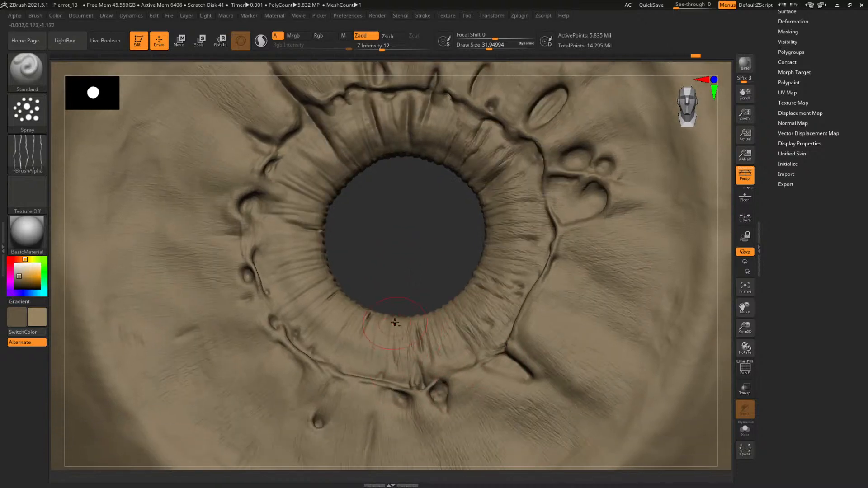
Spray fibres along the lower, left and top parts of the pupil ring to close the circle, and check the whole eye
drag(394, 323, 377, 381)
mouse_move(368, 318)
mouse_down()
mouse_move(347, 365)
mouse_move(320, 337)
mouse_up()
mouse_move(327, 284)
mouse_down()
mouse_move(303, 301)
mouse_move(316, 266)
mouse_move(296, 263)
mouse_up()
mouse_move(313, 220)
mouse_down()
mouse_move(316, 238)
mouse_move(323, 204)
mouse_move(298, 177)
mouse_up()
drag(403, 146, 431, 152)
alt+drag(434, 255, 439, 190)
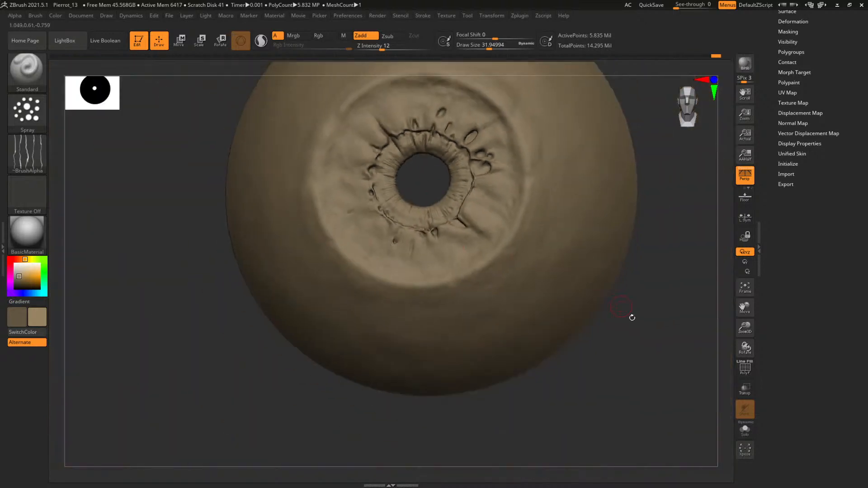
drag(631, 317, 678, 428)
drag(405, 243, 419, 276)
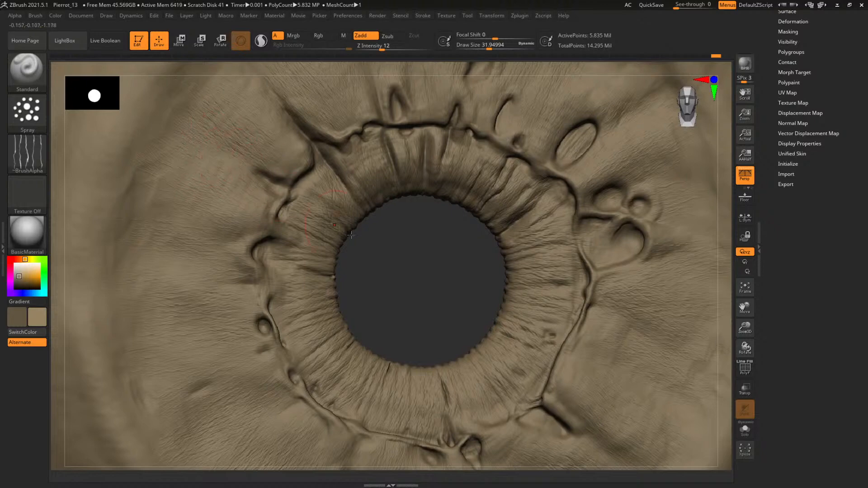
Switch to the ClayBuildup brush at a draw size of about 6.3 and build up fibres on the upper-left pupil ring
mouse_move(437, 278)
alt+mouse_down()
mouse_move(416, 273)
mouse_move(517, 335)
alt+mouse_up()
key(b)
key(c)
key(b)
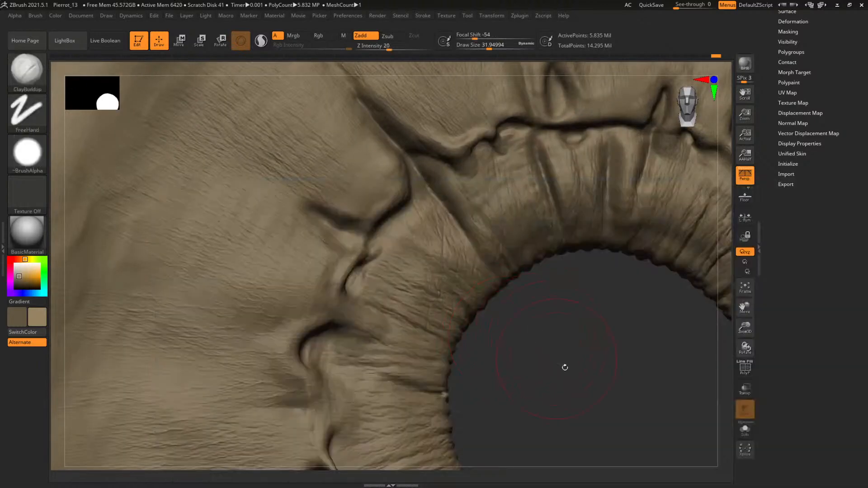
mouse_move(565, 367)
alt+mouse_down()
mouse_move(428, 265)
mouse_move(514, 335)
alt+mouse_up()
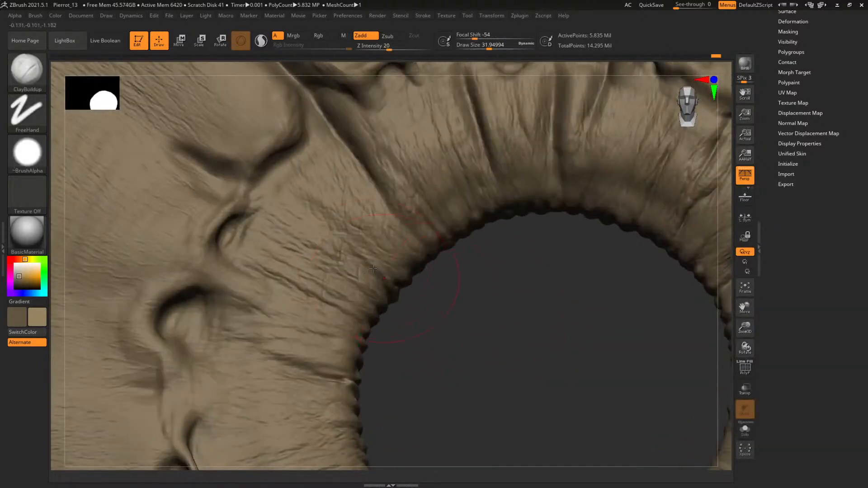
key(space)
drag(373, 268, 358, 262)
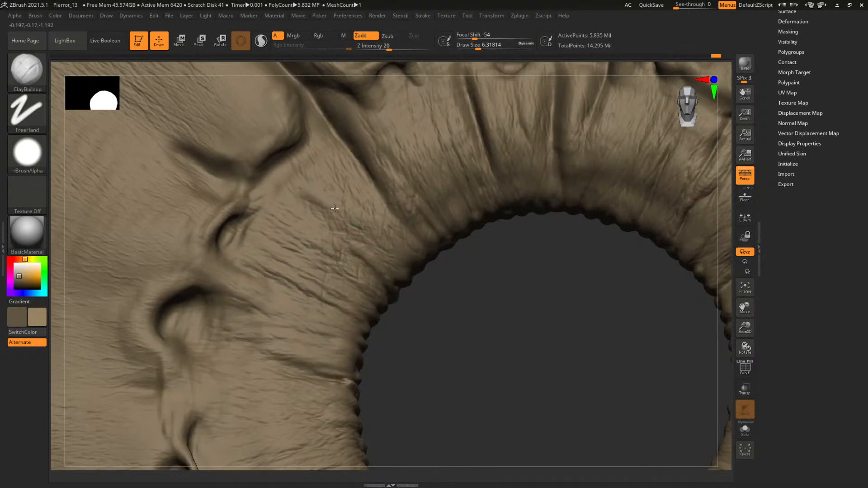
drag(467, 293, 436, 301)
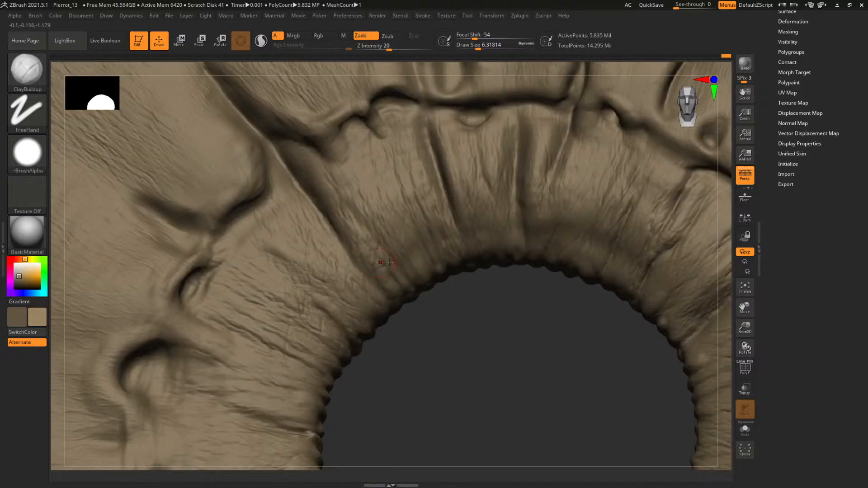
Set the ClayBuildup draw size to about 7.8 and sculpt fibre detail on the ring above the pupil
alt+drag(494, 336, 411, 352)
alt+drag(432, 301, 398, 333)
key(space)
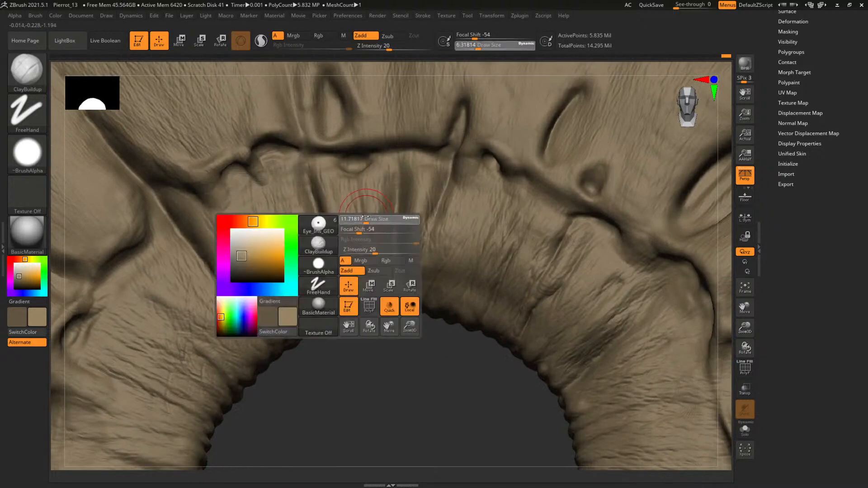
key(space)
drag(378, 214, 384, 214)
mouse_move(414, 380)
alt+mouse_down()
mouse_move(391, 387)
mouse_move(408, 368)
alt+mouse_up()
key(space)
drag(443, 245, 438, 244)
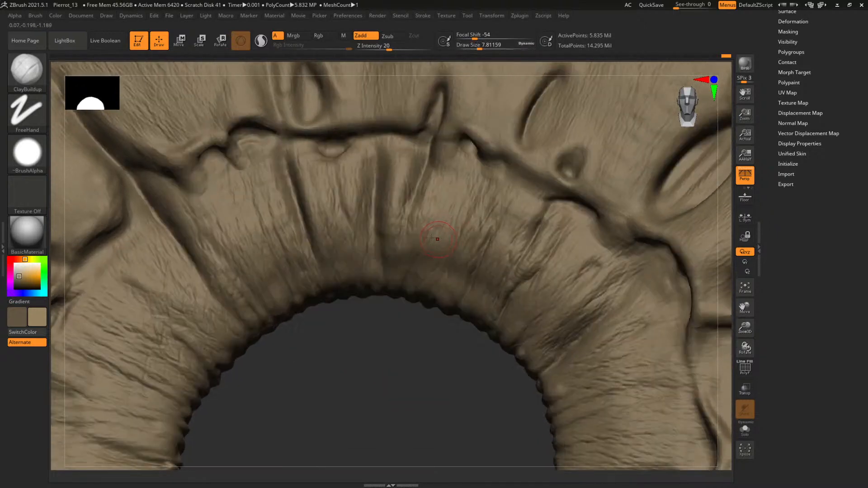
alt+drag(426, 351, 373, 327)
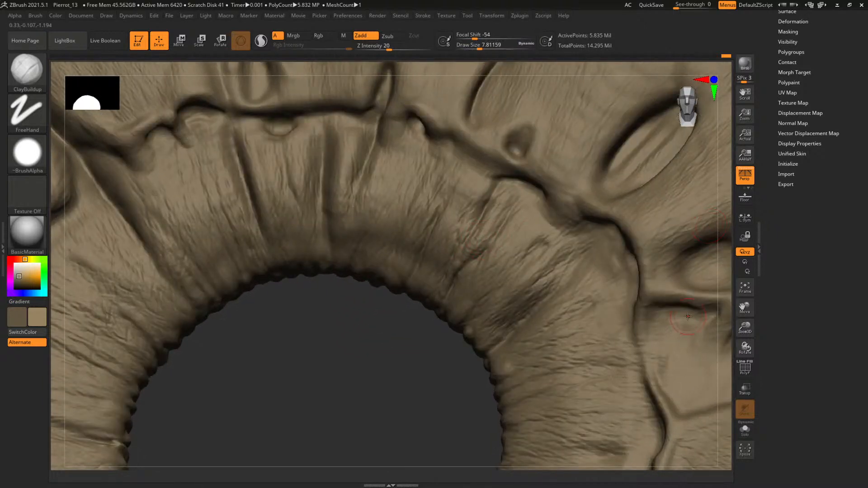
Examine the eye reference photos for the fibre structure around the pupil and across the iris
right_drag(867, 314, 105, 186)
middle_drag(131, 196, 89, 91)
scroll(107, 199, down, 5)
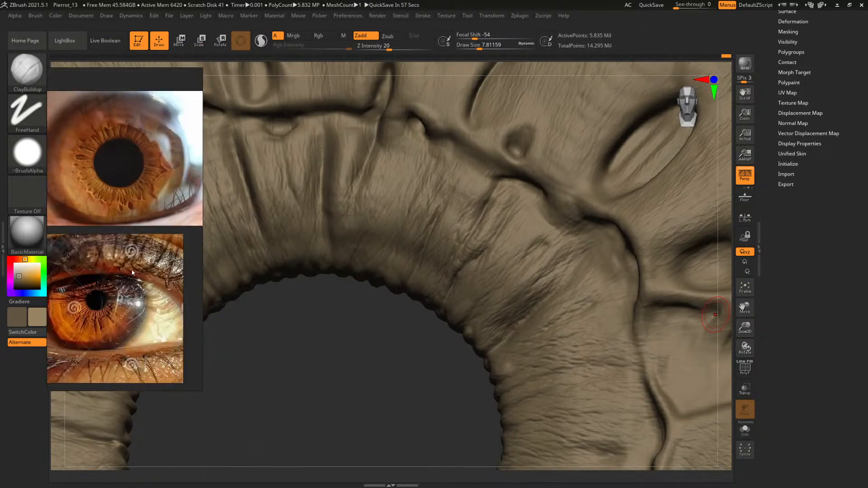
middle_drag(140, 329, 168, 221)
scroll(169, 221, up, 5)
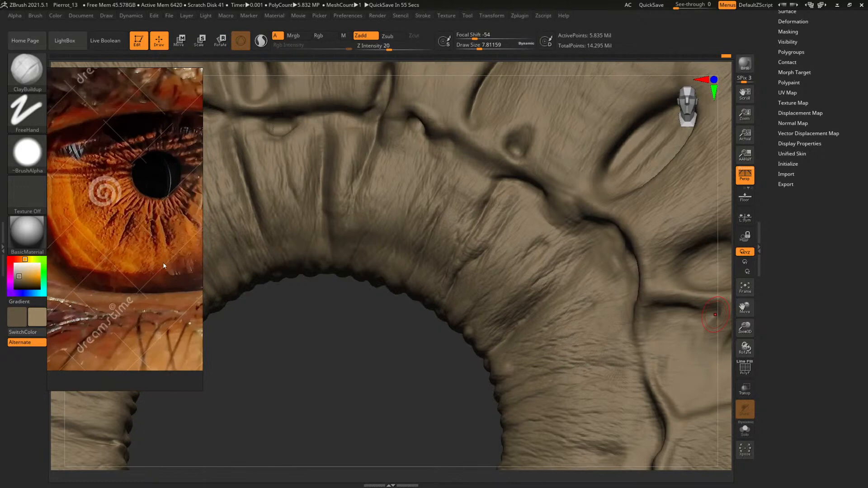
middle_drag(163, 266, 131, 145)
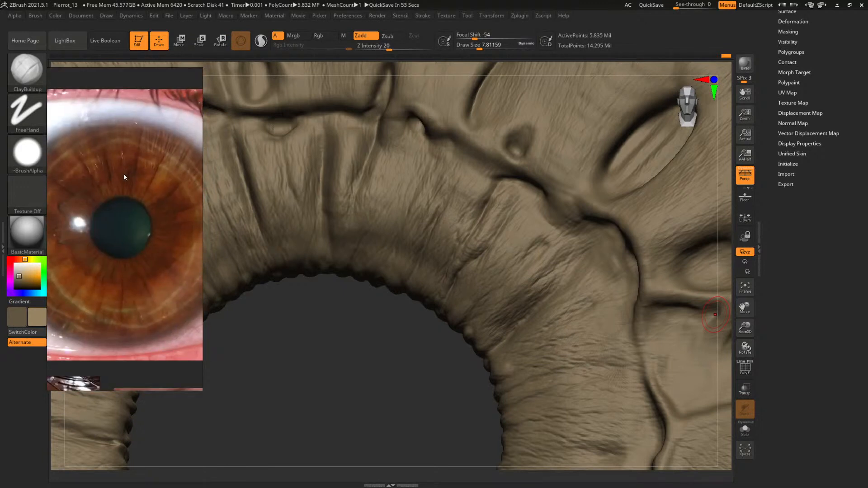
middle_drag(120, 223, 104, 122)
scroll(106, 121, down, 3)
middle_drag(190, 289, 141, 258)
scroll(146, 224, up, 6)
scroll(137, 224, down, 5)
scroll(170, 263, up, 6)
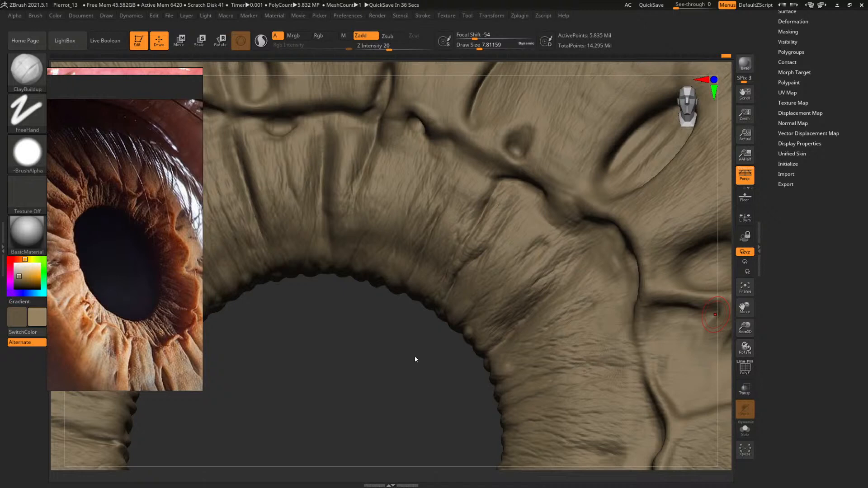
Set the ClayBuildup draw size to about 9 and sculpt fibre folds on the upper-right part of the pupil ring
drag(382, 350, 398, 329)
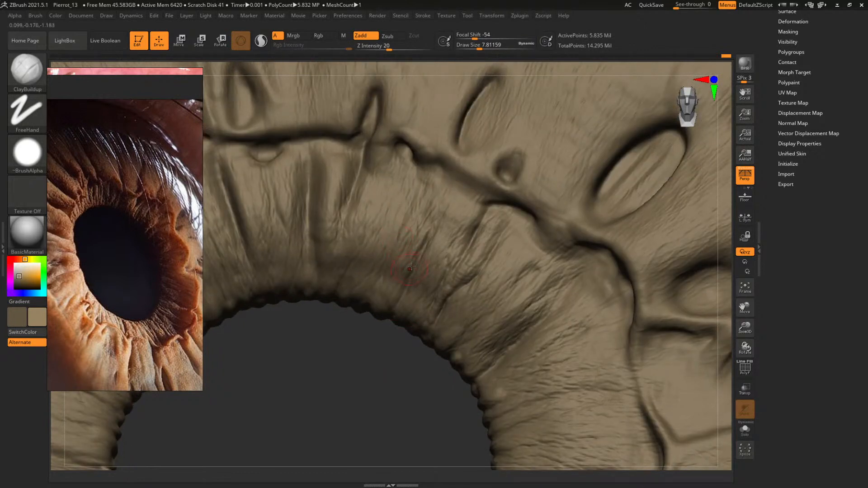
key(space)
click(408, 236)
key(space)
drag(407, 251, 408, 251)
mouse_move(375, 428)
alt+mouse_down()
mouse_move(368, 289)
mouse_move(402, 344)
mouse_move(354, 306)
alt+mouse_up()
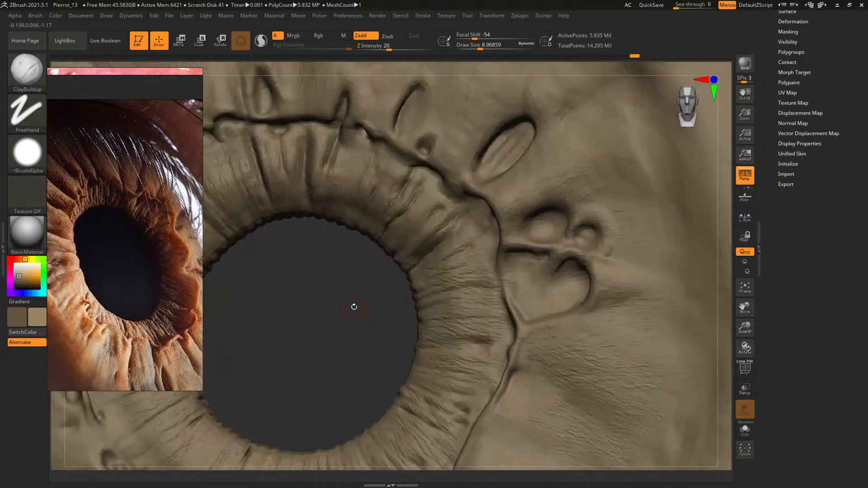
Raise the draw size to about 16 and strengthen the large folds on the upper-right pupil ring
drag(421, 246, 425, 245)
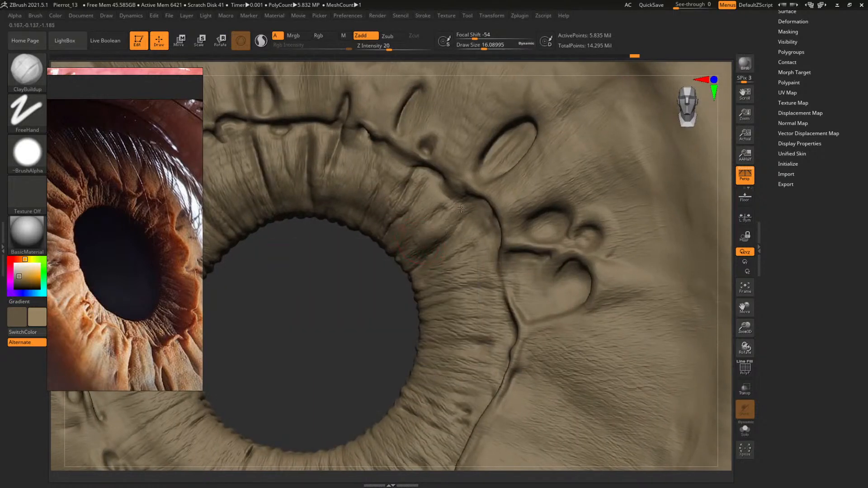
alt+drag(442, 236, 422, 249)
drag(346, 342, 324, 330)
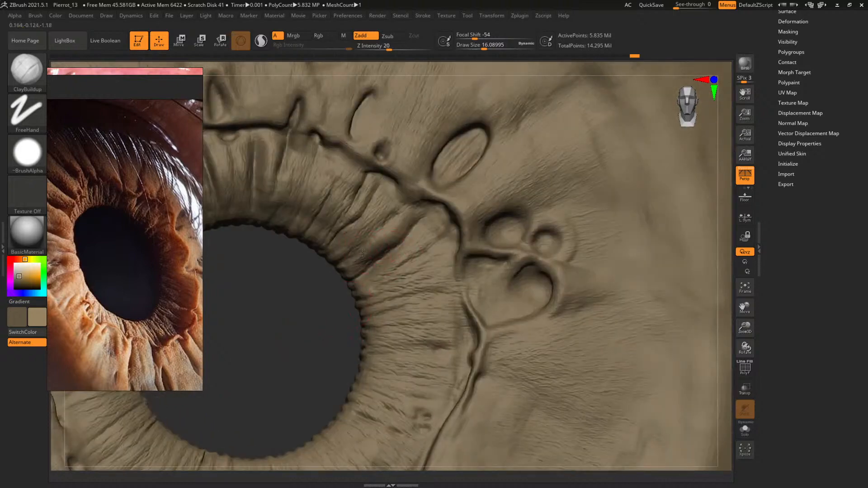
drag(315, 370, 284, 312)
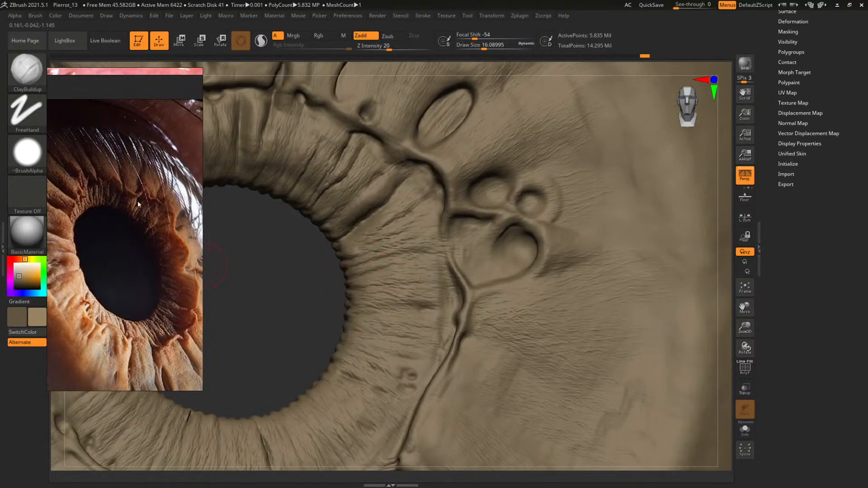
Build up a broad radial fold across the ring beside the pupil's right edge at a draw size of about 18
alt+drag(279, 316, 288, 253)
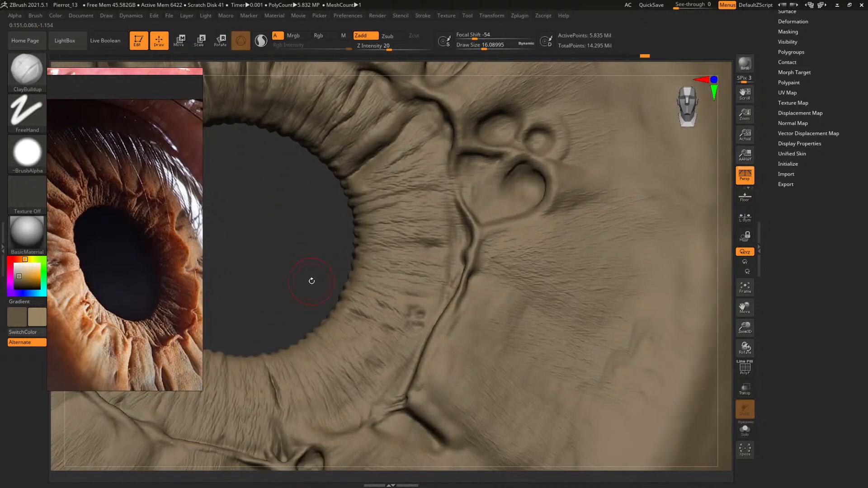
mouse_move(301, 280)
mouse_down()
mouse_move(411, 244)
mouse_move(378, 254)
mouse_move(402, 234)
mouse_move(413, 253)
mouse_move(422, 235)
mouse_move(442, 254)
mouse_up()
mouse_move(250, 280)
mouse_down()
mouse_move(294, 292)
mouse_move(277, 286)
mouse_move(282, 302)
mouse_up()
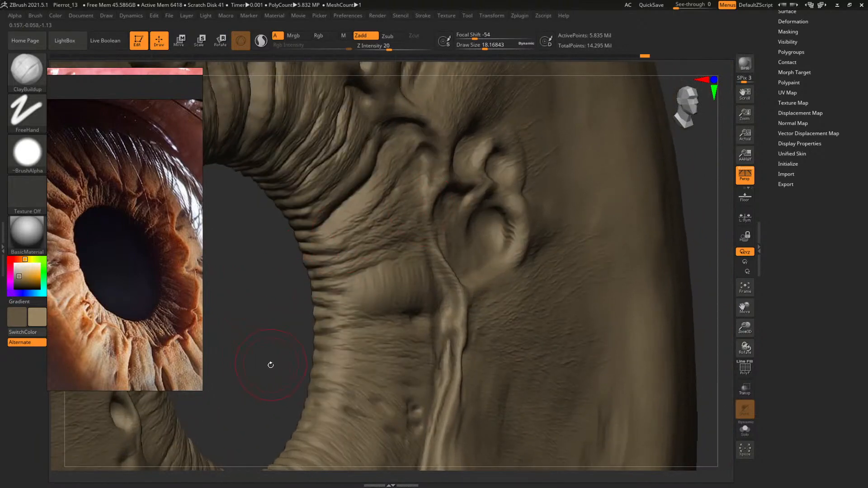
mouse_move(270, 348)
mouse_down()
mouse_move(272, 359)
mouse_move(250, 351)
mouse_move(212, 374)
mouse_up()
Reduce the draw size to about 7.3 and sculpt the ridge bordering the pupil ring beside the heart-shaped crypt
key(space)
click(429, 271)
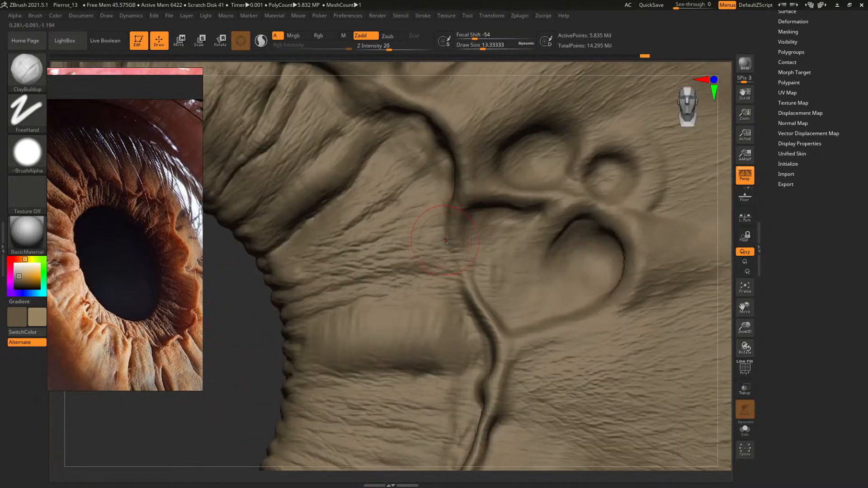
key(space)
click(440, 260)
key(space)
click(453, 222)
drag(454, 211, 469, 277)
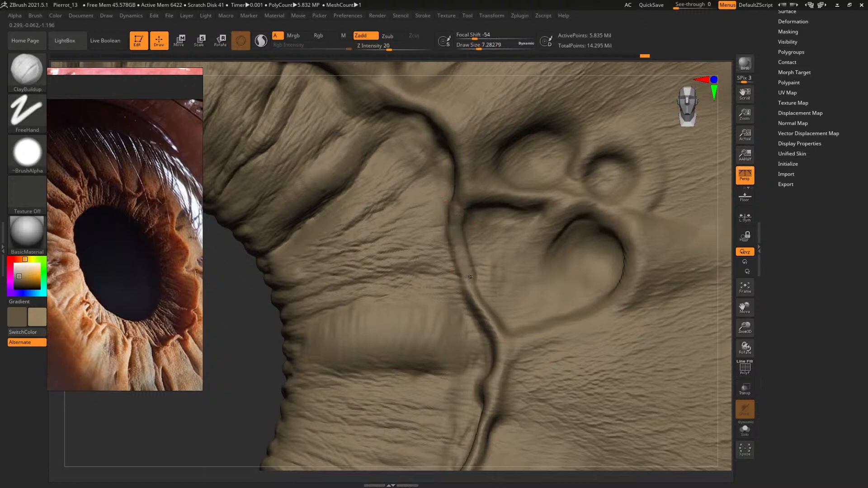
key(space)
click(478, 299)
drag(467, 288, 459, 207)
Work the hollow between the ridge and the heart-shaped crypt with draw sizes of about 11.7 and 19.3
mouse_move(256, 360)
mouse_down()
mouse_move(287, 357)
mouse_move(244, 352)
mouse_move(286, 339)
mouse_up()
key(s)
click(455, 245)
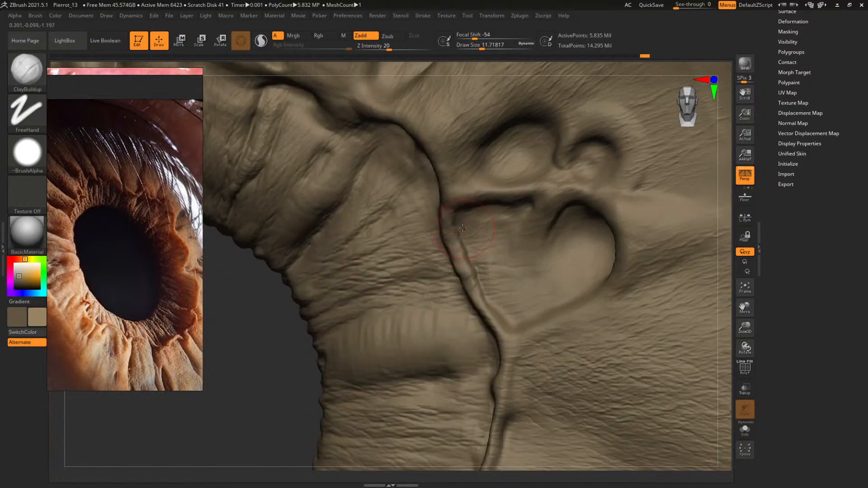
mouse_move(463, 223)
mouse_down()
mouse_move(462, 247)
mouse_move(507, 326)
mouse_up()
key(space)
click(506, 306)
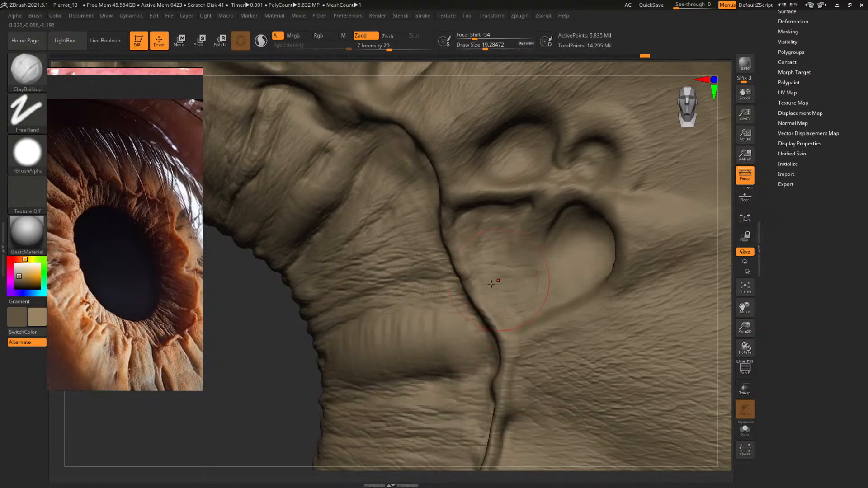
drag(497, 278, 518, 316)
Refine the hollow's inner corner next to the ridge at a draw size of about 6.8, and check the whole iris
key(space)
click(488, 279)
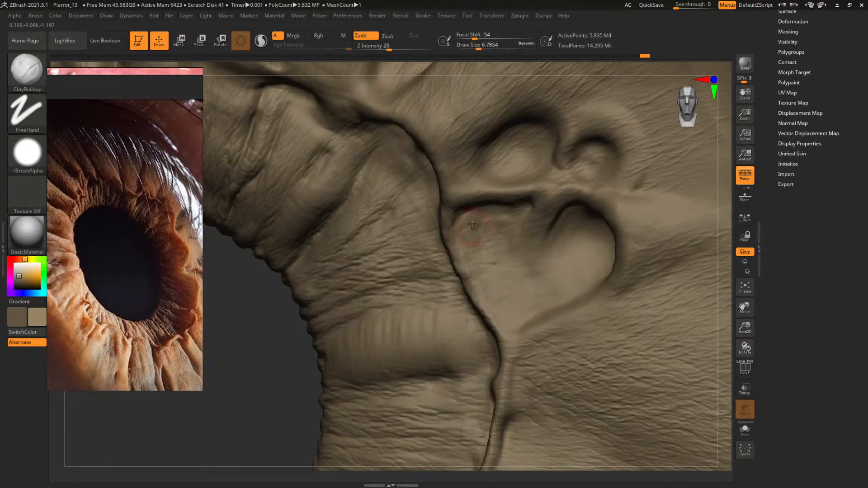
mouse_move(469, 227)
mouse_down()
mouse_move(456, 220)
mouse_move(470, 217)
mouse_move(461, 228)
mouse_up()
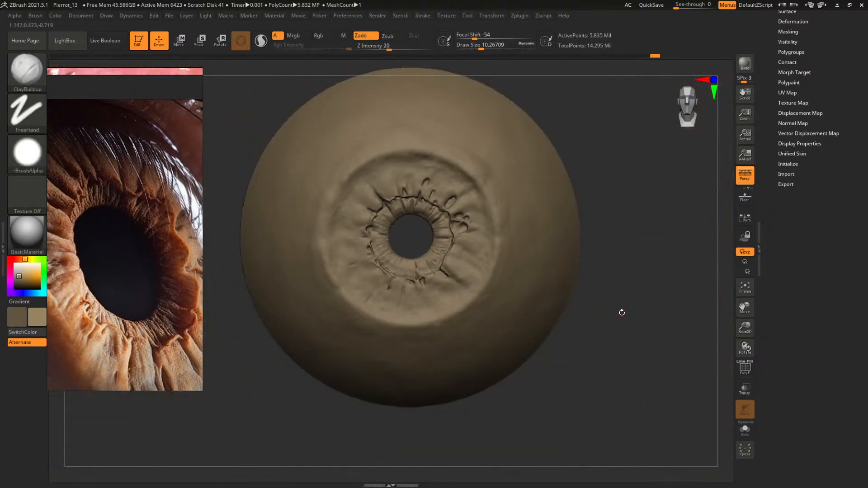
drag(622, 312, 622, 310)
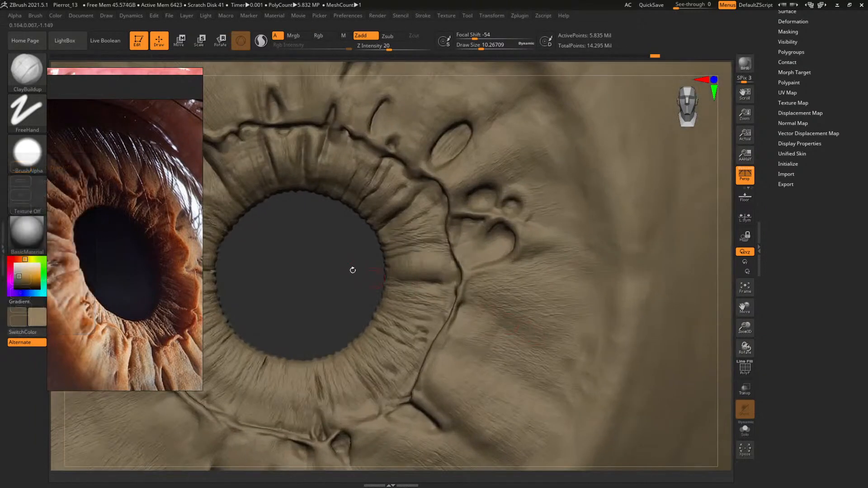
Set the draw size to about 5.1 and sculpt the ridge and folds along the upper-right edge of the pupil ring
mouse_move(352, 270)
mouse_down()
mouse_move(425, 328)
mouse_move(395, 351)
mouse_move(285, 374)
mouse_move(441, 364)
mouse_up()
key(space)
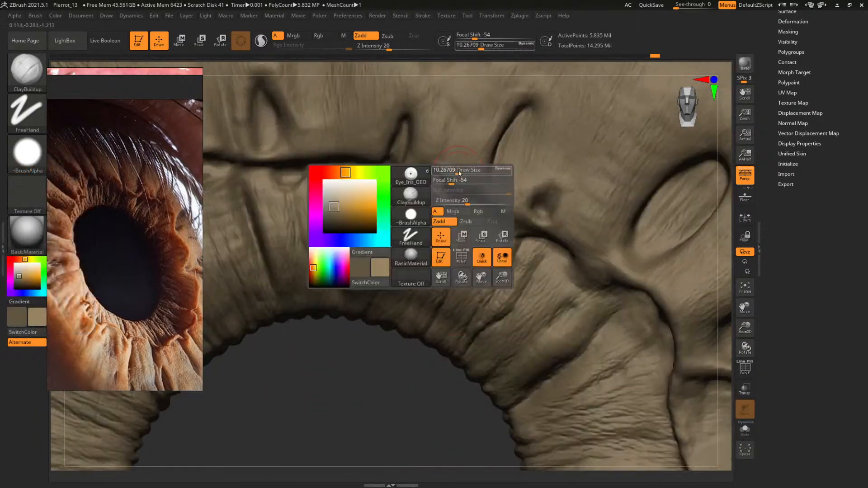
mouse_move(459, 173)
mouse_down()
mouse_move(412, 169)
mouse_move(445, 165)
mouse_move(451, 188)
mouse_move(484, 189)
mouse_move(518, 218)
mouse_up()
key(space)
key(space)
drag(423, 373, 407, 348)
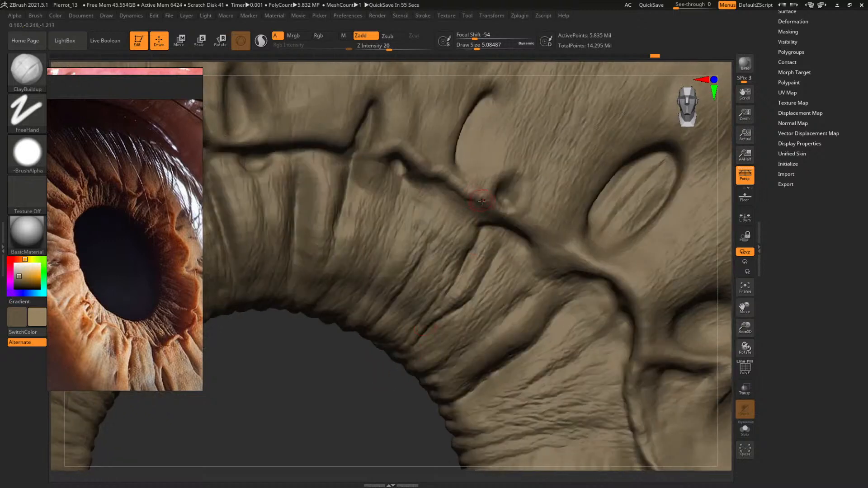
drag(340, 407, 326, 382)
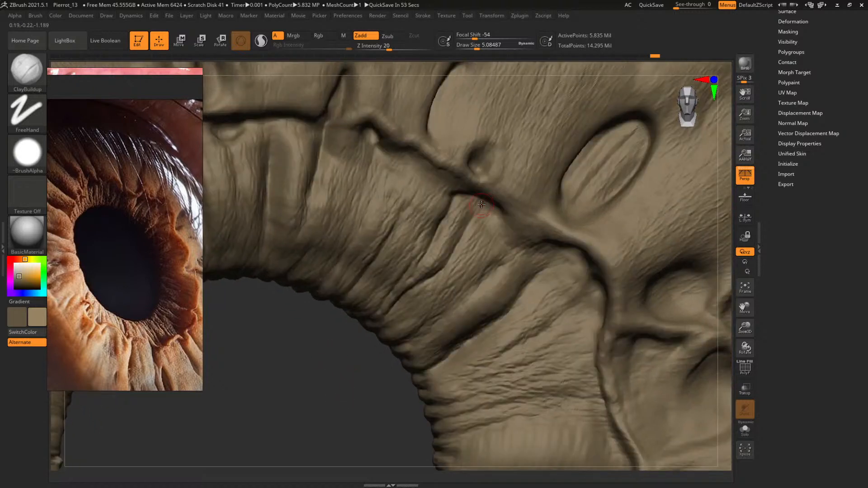
drag(499, 188, 512, 212)
drag(351, 369, 330, 382)
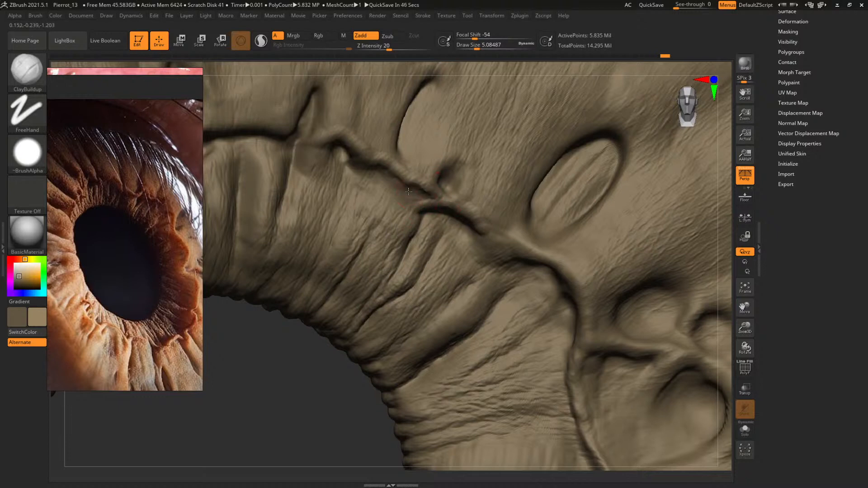
Add fine detail to the upper-right ridge at a draw size of about 3.8, and check the whole eye
key(space)
drag(386, 174, 406, 188)
mouse_move(304, 438)
alt+mouse_down()
mouse_move(292, 411)
mouse_move(337, 281)
mouse_move(348, 283)
mouse_move(336, 271)
alt+mouse_up()
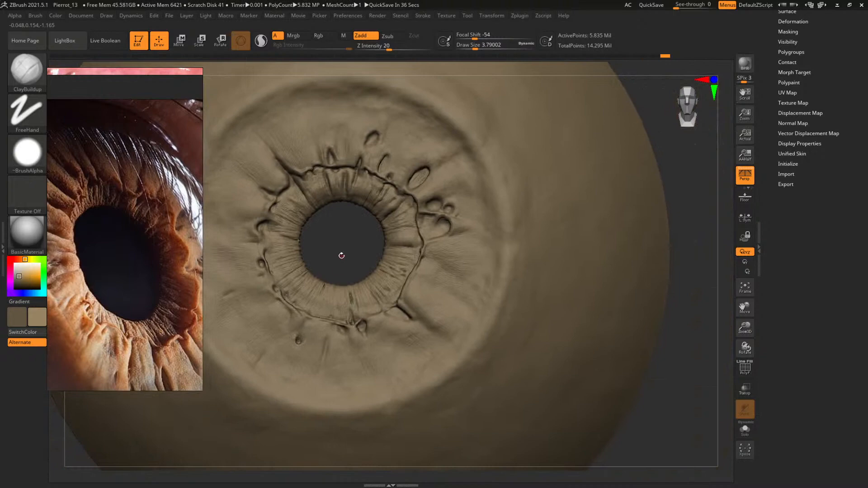
Increase the draw size to about 16 and build up the iris surface between the upper-right crypts
mouse_move(336, 250)
alt+mouse_down()
mouse_move(342, 252)
mouse_move(290, 369)
mouse_move(277, 348)
mouse_move(292, 322)
mouse_move(258, 385)
mouse_move(268, 382)
alt+mouse_up()
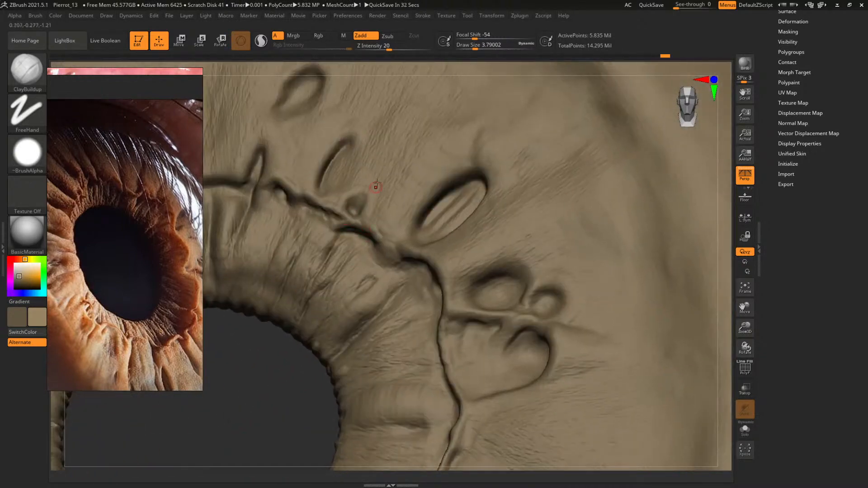
key(space)
drag(379, 185, 389, 182)
key(space)
drag(388, 217, 392, 218)
drag(394, 193, 420, 208)
drag(272, 441, 270, 448)
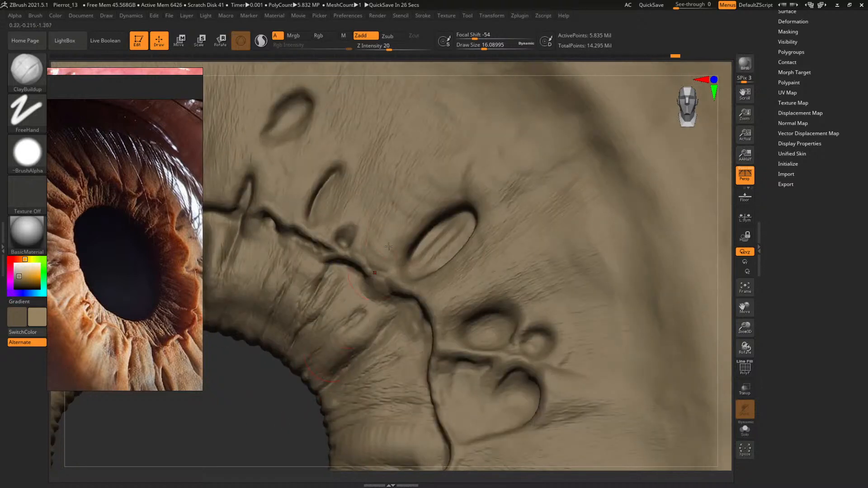
Enlarge the draw size to about 28.7 and build up broad forms above the oval crypt on the upper-right iris
key(s)
click(414, 213)
mouse_move(418, 193)
mouse_down()
mouse_move(441, 205)
mouse_move(457, 180)
mouse_up()
drag(265, 402, 309, 309)
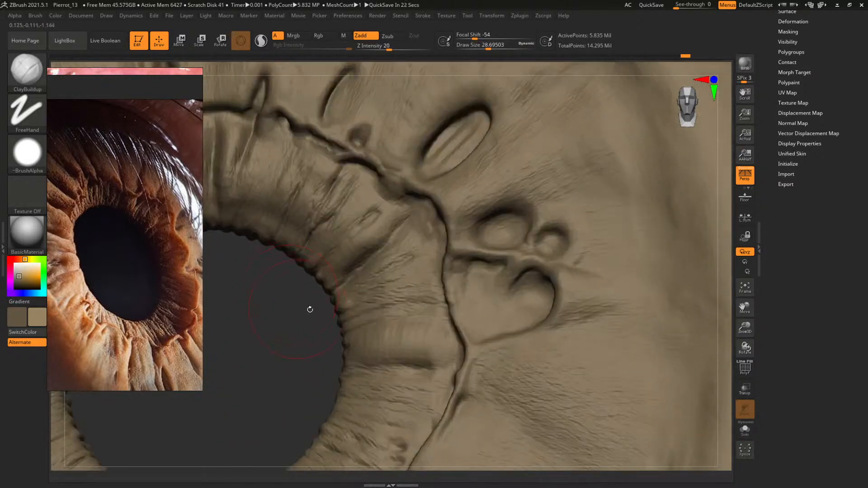
Reduce the draw size to about 10.3 and sculpt the upper edge of the hollow beside the heart-shaped crypt
key(space)
click(506, 264)
key(space)
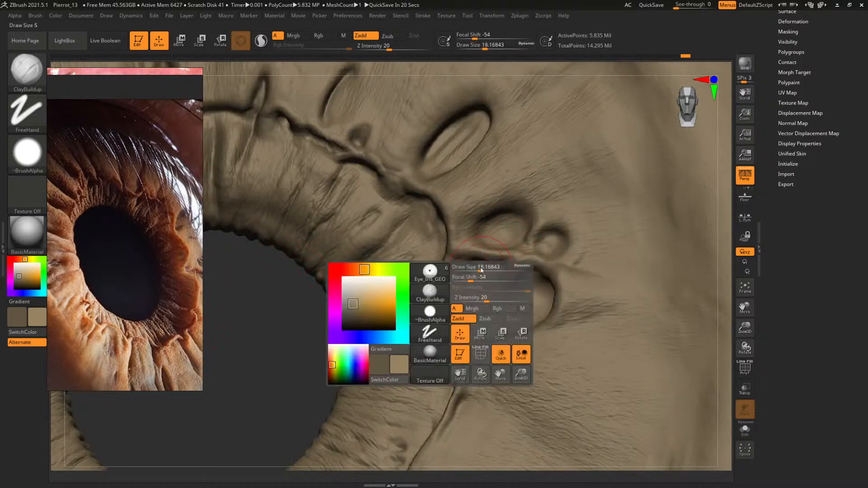
mouse_move(289, 317)
mouse_down()
mouse_move(265, 368)
mouse_move(285, 404)
mouse_up()
key(space)
click(482, 279)
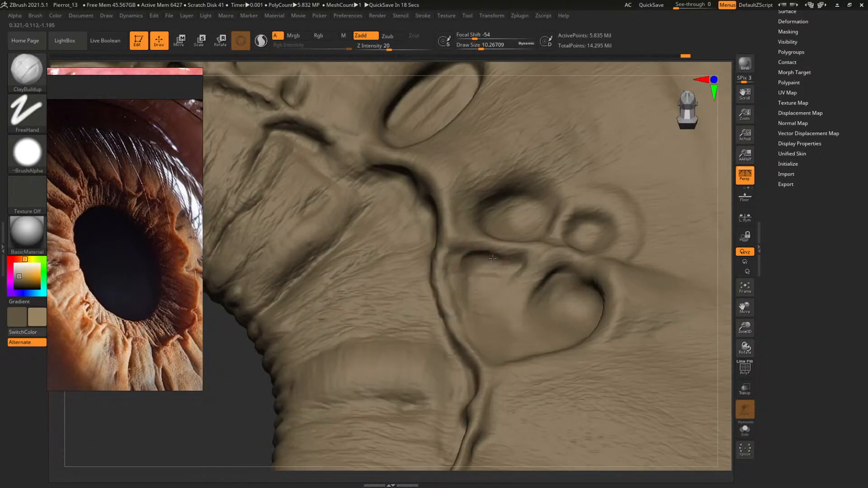
drag(493, 258, 514, 272)
Sharpen the undercut along the hollow's upper edge with a draw size of about 5.5
key(space)
click(511, 260)
mouse_move(240, 395)
mouse_down()
mouse_move(235, 384)
mouse_move(226, 422)
mouse_move(235, 413)
mouse_up()
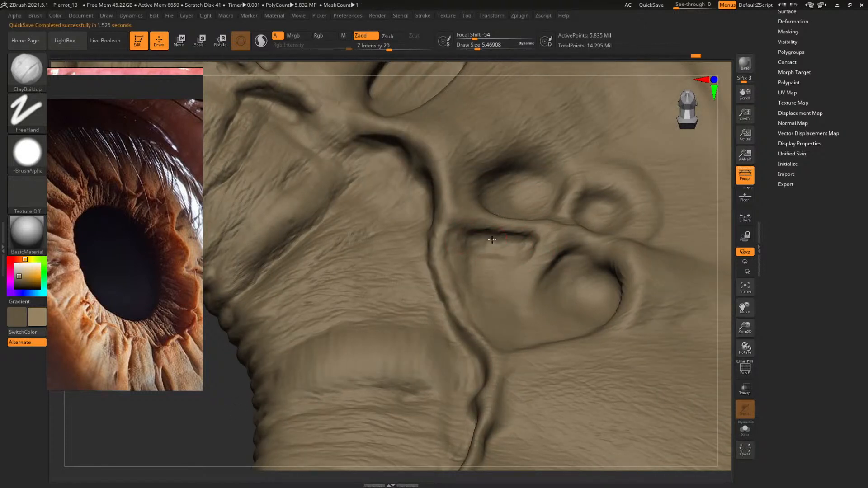
mouse_move(236, 410)
mouse_down()
mouse_move(241, 402)
mouse_move(230, 451)
mouse_up()
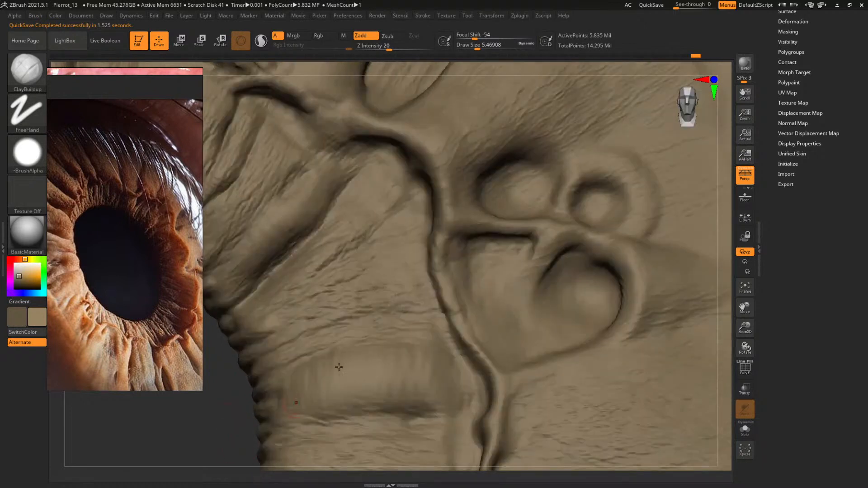
Set the draw size to about 11 and rework the broad fold on the ring right of the pupil
key(space)
click(507, 247)
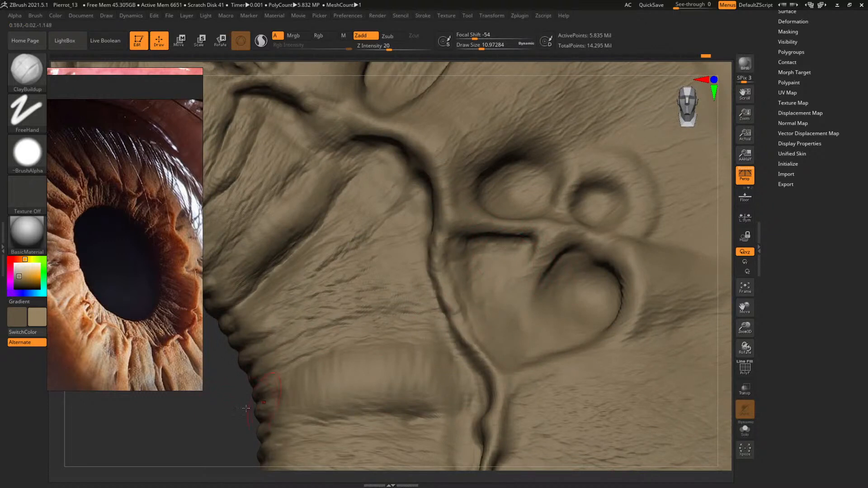
drag(224, 414, 200, 458)
Deepen the upper rim of the round crypt above the heart-shaped one, starting at a draw size of about 6.8
key(space)
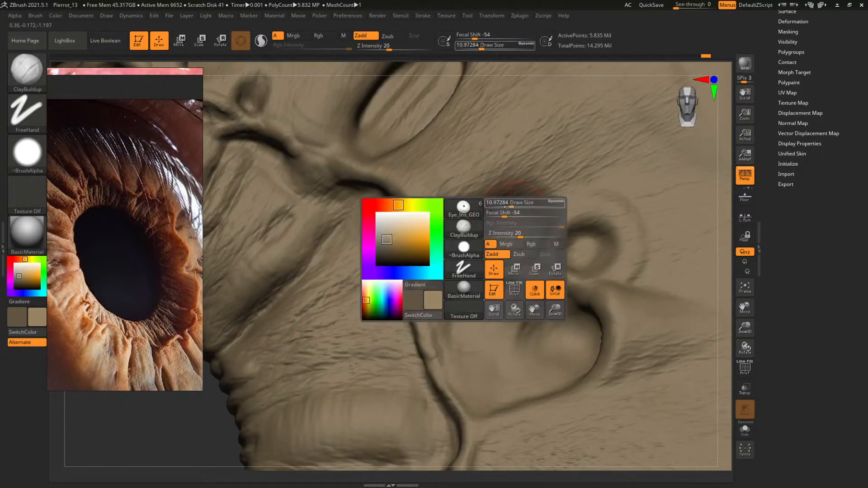
click(503, 203)
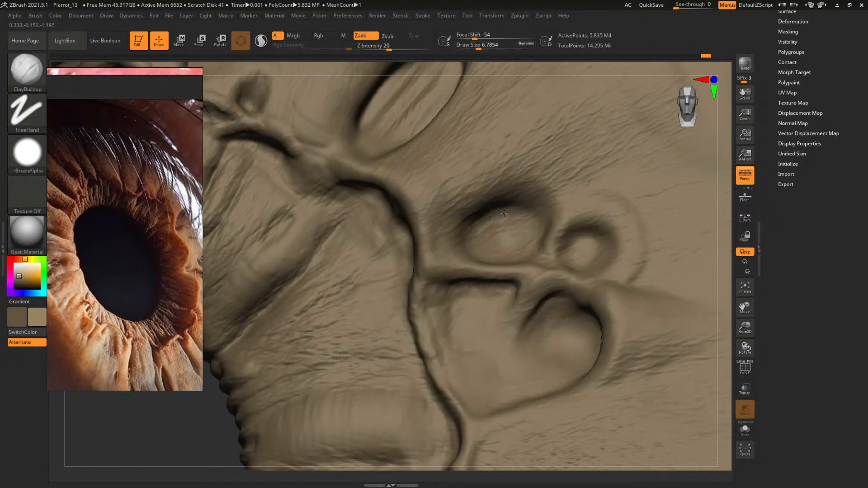
drag(226, 424, 226, 405)
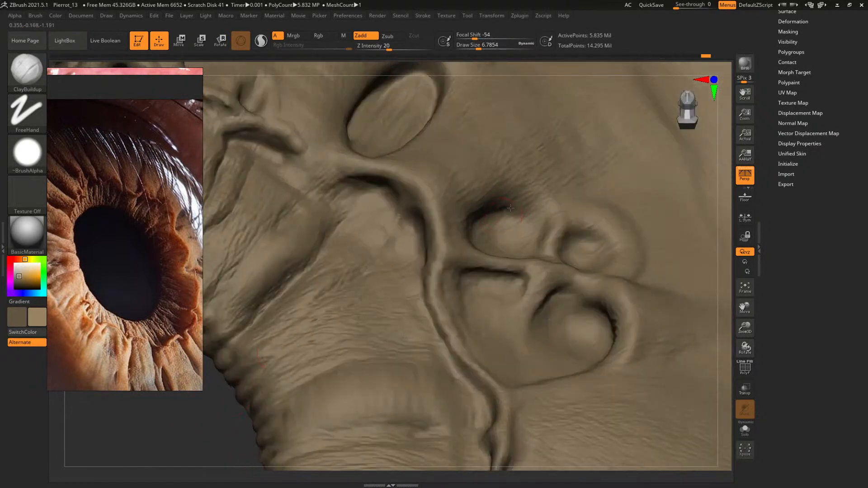
mouse_move(516, 222)
mouse_down()
mouse_move(516, 200)
mouse_move(500, 198)
mouse_move(520, 204)
mouse_up()
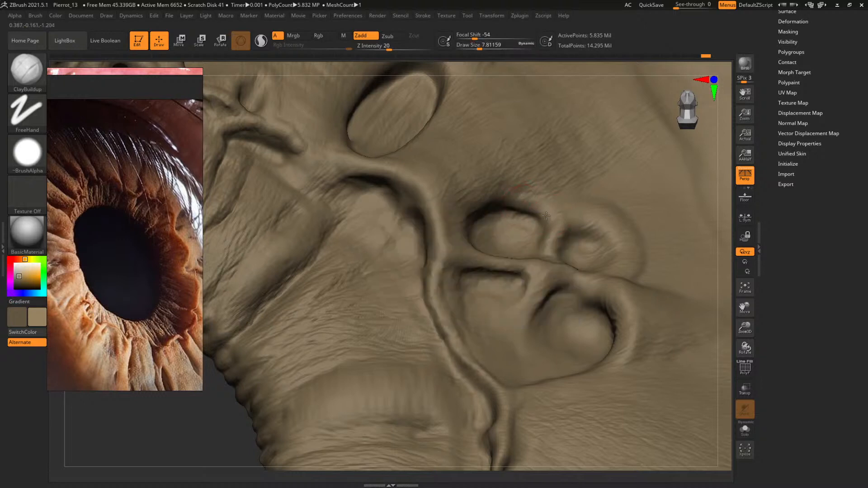
Define the round crypt's right and lower rim with the draw size reduced to about 5.1
key(space)
mouse_move(494, 197)
mouse_down()
mouse_move(470, 205)
mouse_move(539, 207)
mouse_up()
key(space)
key(space)
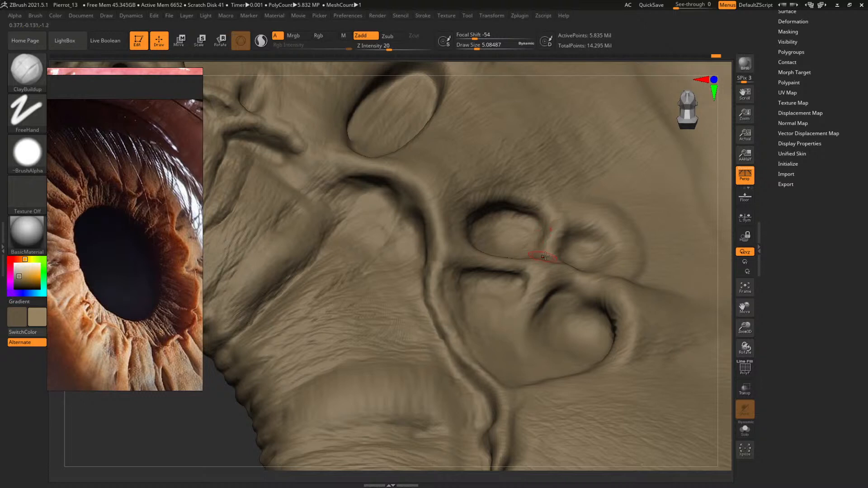
Widen the round crypt's recess toward the ridge, then set the draw size to about 11 for the surrounding surface
drag(212, 436, 207, 432)
key(space)
drag(463, 196, 459, 222)
key(space)
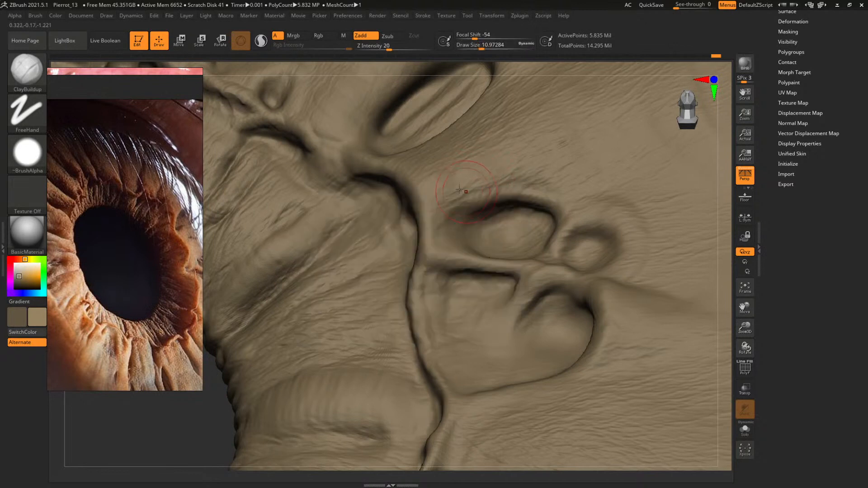
Shape and smooth the surface above the round crypt with a smaller brush, and check the whole eye
key(bracketleft)
drag(499, 196, 477, 183)
mouse_move(470, 193)
shift+mouse_down()
mouse_move(515, 193)
mouse_move(462, 195)
shift+mouse_up()
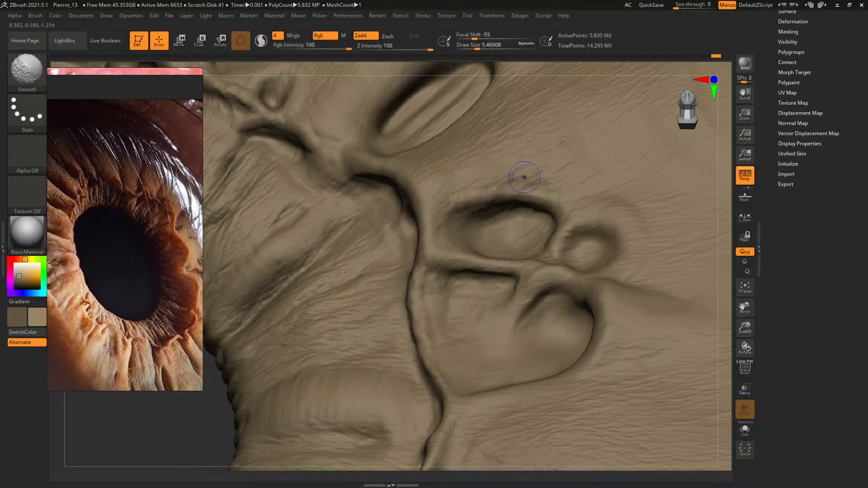
key(bracketright)
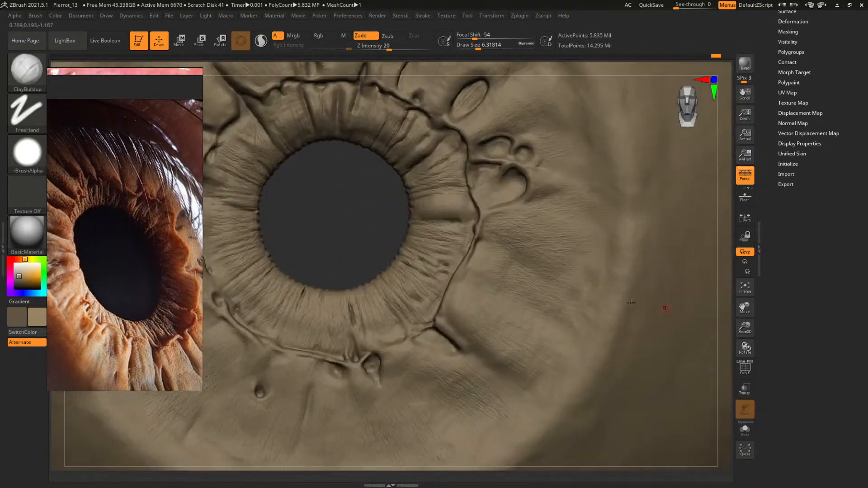
Shape the iris surface outside the ridge, starting with a draw size of about 35 and reducing it to about 23
key(space)
mouse_move(520, 242)
mouse_down()
mouse_move(531, 242)
mouse_move(512, 232)
mouse_move(560, 242)
mouse_move(557, 235)
mouse_move(553, 254)
mouse_up()
key(space)
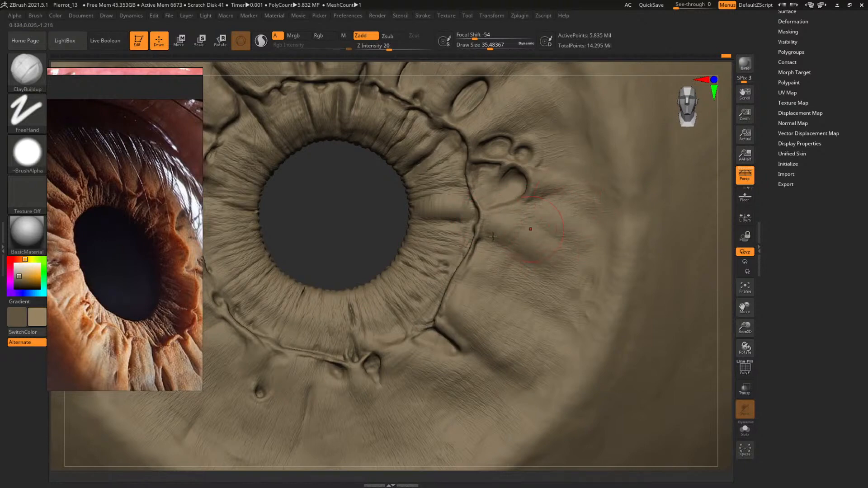
alt+drag(307, 234, 261, 212)
mouse_move(469, 198)
alt+mouse_down()
mouse_move(447, 225)
mouse_move(472, 270)
alt+mouse_up()
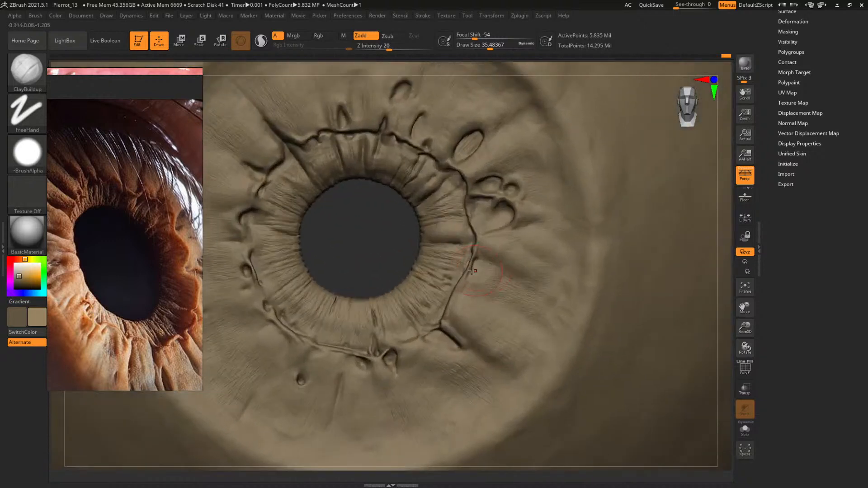
alt+drag(384, 241, 376, 270)
key(space)
drag(492, 204, 484, 191)
key(space)
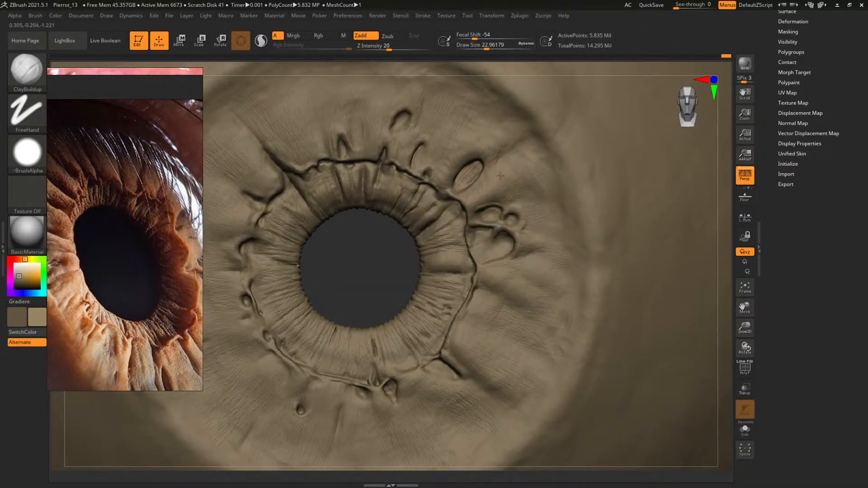
Deepen the upper rim of the small round crypt above the heart-shaped one at a draw size of about 4.1
key(space)
drag(518, 188, 509, 159)
key(space)
alt+drag(377, 248, 432, 282)
key(space)
drag(536, 217, 503, 226)
key(space)
mouse_move(281, 326)
mouse_down()
mouse_move(293, 299)
mouse_move(289, 361)
mouse_up()
key(bracketleft)
mouse_move(494, 263)
mouse_down()
mouse_move(520, 265)
mouse_move(502, 264)
mouse_up()
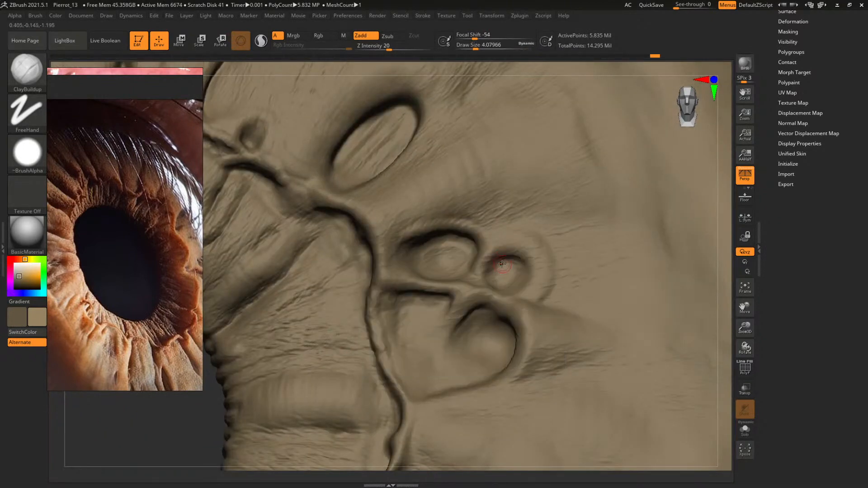
Round out the small crypt's rim, and shape the surface outside it with the draw size raised to about 22
key(bracketright)
key(space)
drag(520, 242, 494, 246)
drag(533, 261, 535, 270)
key(space)
mouse_move(502, 242)
mouse_down()
mouse_move(542, 258)
mouse_move(546, 243)
mouse_move(515, 221)
mouse_move(493, 229)
mouse_move(543, 214)
mouse_move(564, 230)
mouse_up()
key(bracketright)
mouse_move(571, 165)
mouse_down()
mouse_move(538, 176)
mouse_move(570, 192)
mouse_move(554, 204)
mouse_move(560, 196)
mouse_up()
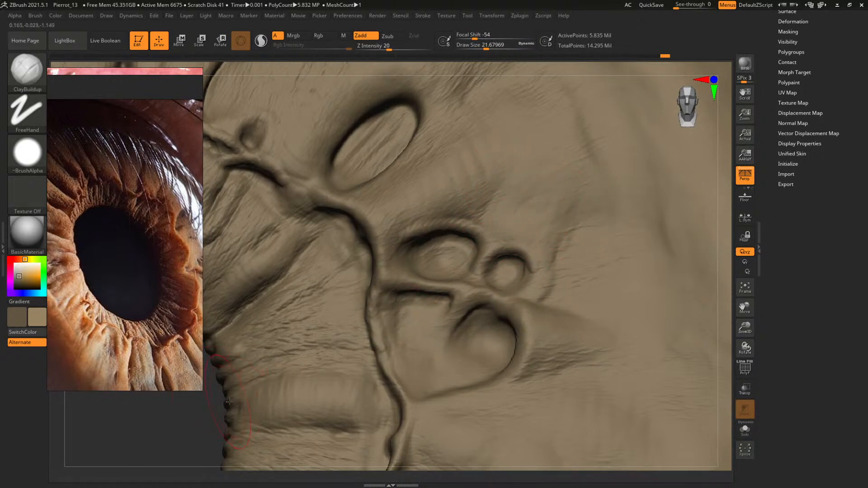
Define the small round crypt's outer rim with draw sizes between about 4.1 and 5.5
key(f)
shift+drag(633, 222, 632, 252)
alt+drag(663, 312, 794, 411)
alt+drag(409, 252, 211, 325)
key(space)
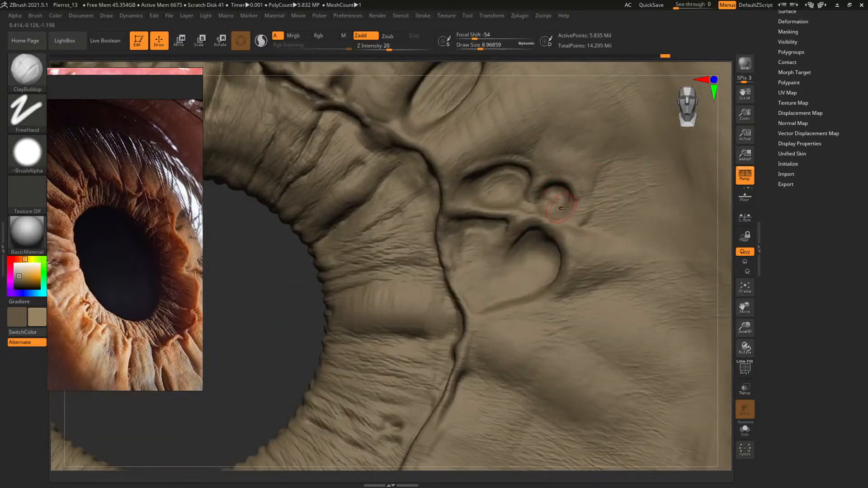
key(space)
key(space)
click(568, 203)
key(space)
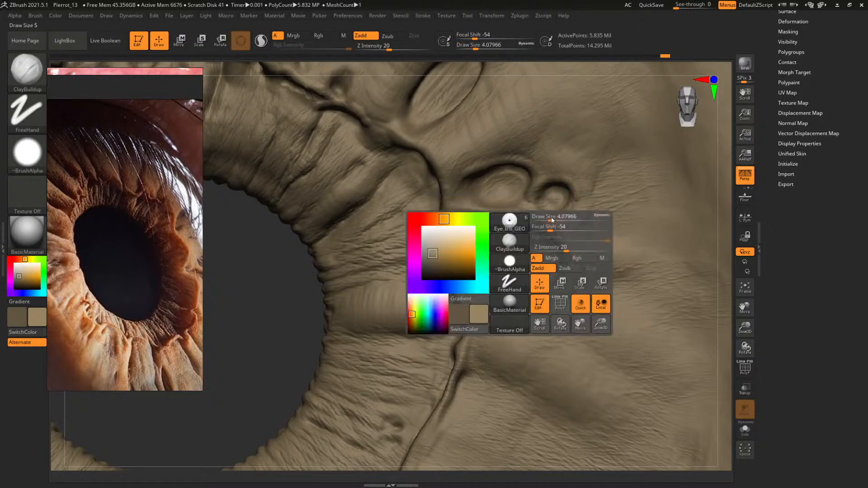
click(556, 223)
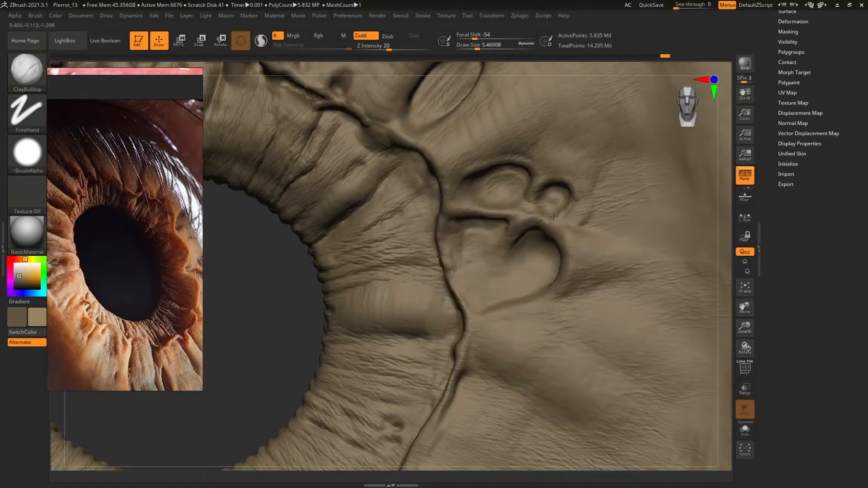
key(space)
click(575, 206)
Blend the surface beside the small round crypt at a draw size of about 12.5, then reduce it to about 6.8
key(space)
key(space)
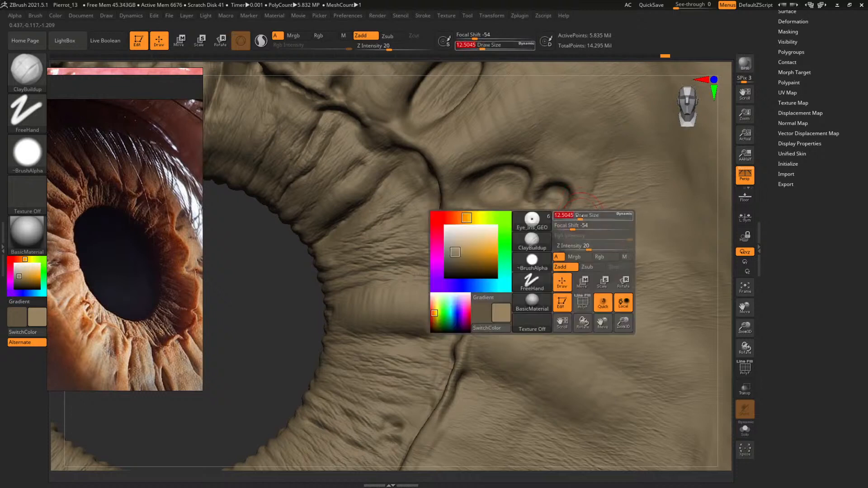
click(572, 216)
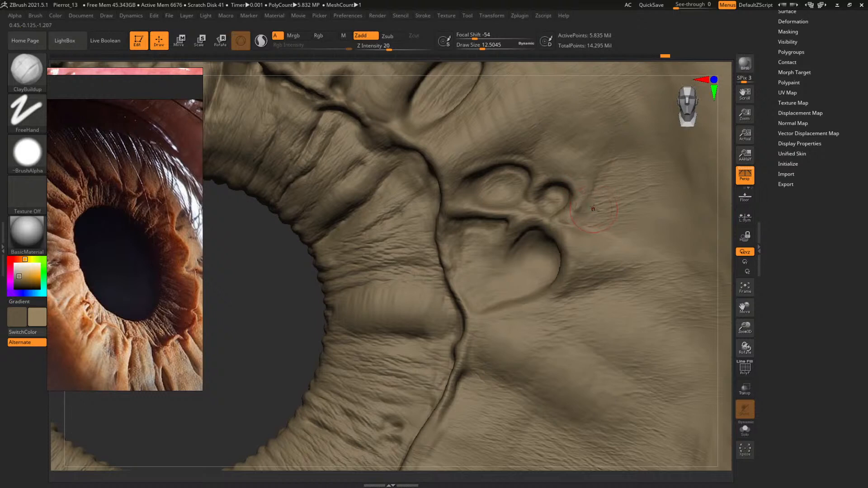
key(space)
key(space)
click(591, 190)
key(space)
click(565, 222)
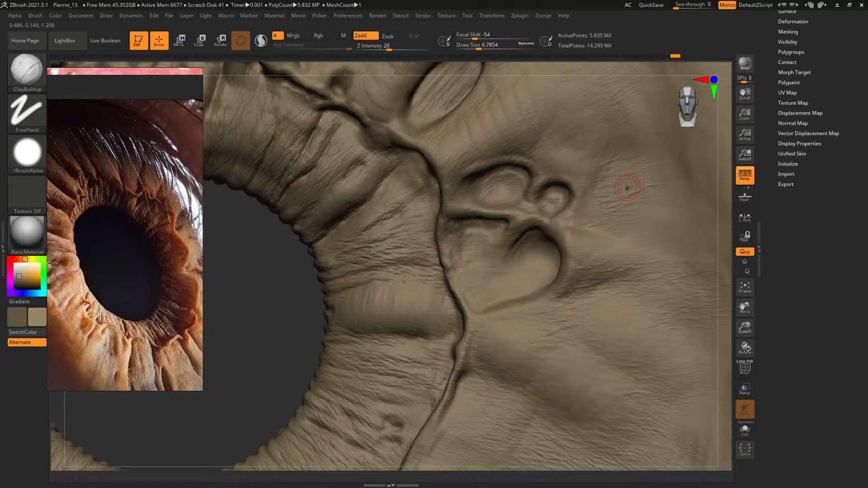
Refine the area around the ridge next to the round crypts, raising the draw size to about 10.3
mouse_move(251, 296)
mouse_down()
mouse_move(261, 290)
mouse_move(253, 310)
mouse_up()
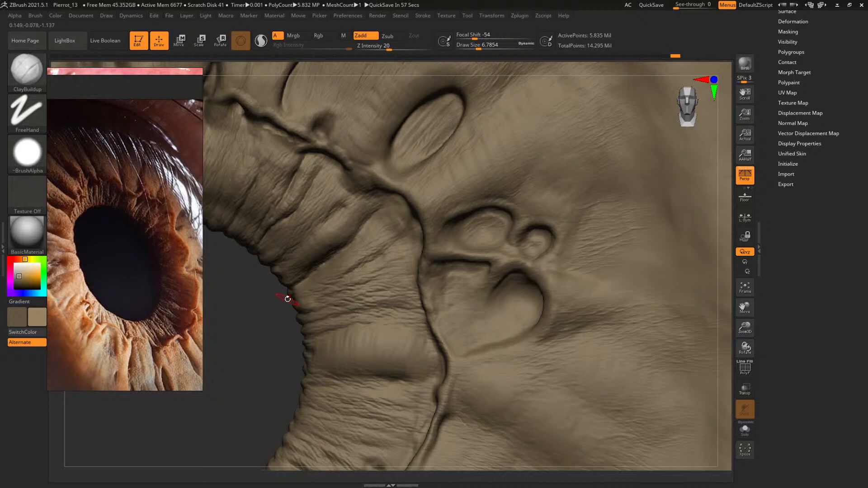
drag(266, 296, 422, 257)
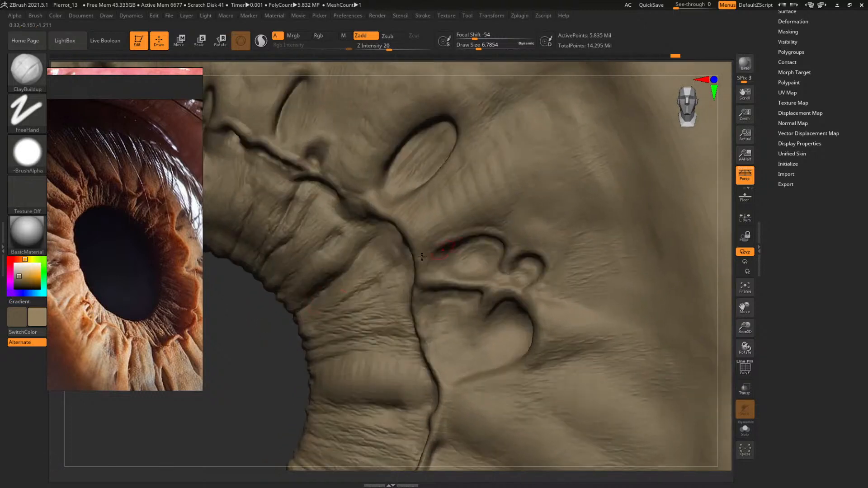
key(s)
drag(384, 291, 393, 291)
mouse_move(256, 337)
mouse_down()
mouse_move(283, 379)
mouse_move(280, 393)
mouse_up()
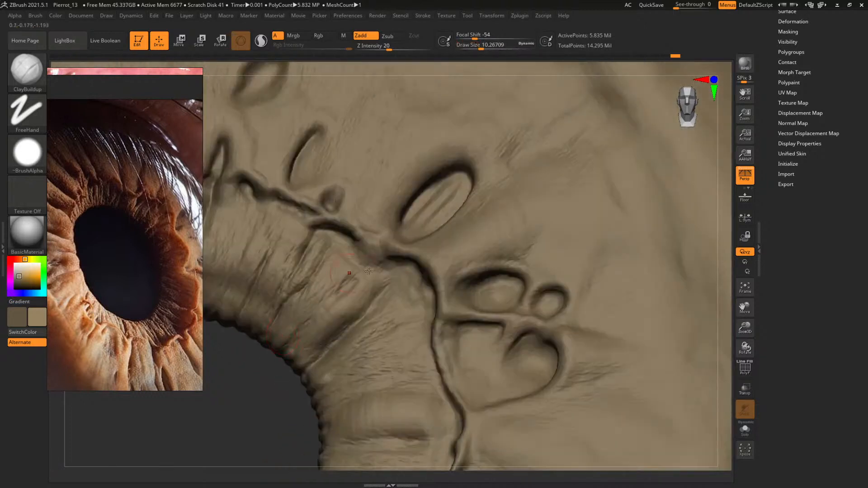
Sharpen the ridge's bend between the oval crypt and the round crypts at a draw size of about 4.1
key(space)
key(s)
drag(389, 253, 383, 254)
drag(234, 407, 276, 359)
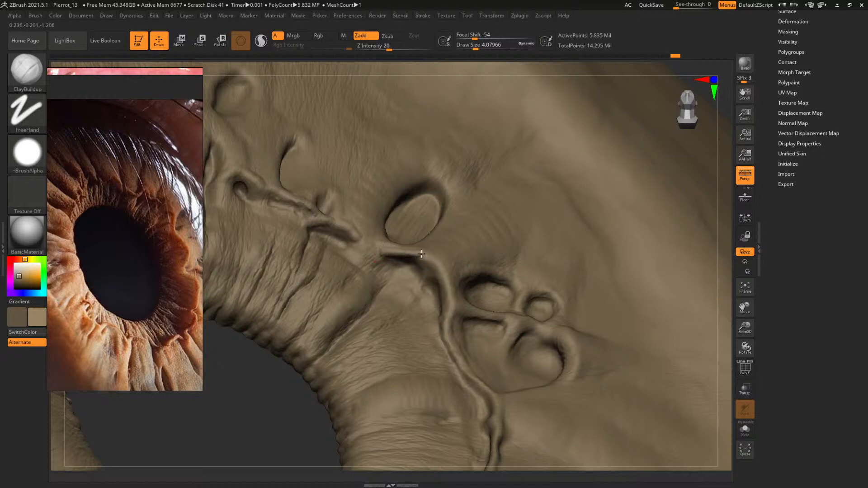
drag(253, 414, 242, 452)
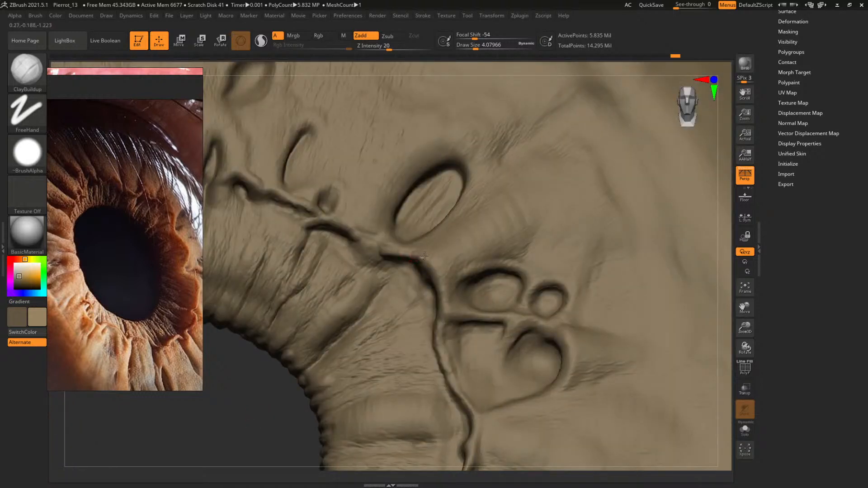
key(space)
drag(431, 261, 432, 263)
drag(425, 256, 437, 278)
mouse_move(288, 378)
mouse_down()
mouse_move(397, 281)
mouse_move(413, 276)
mouse_move(427, 298)
mouse_up()
Soften the pit beneath the ridge's bend at a draw size of about 11, and undo the last strokes
key(space)
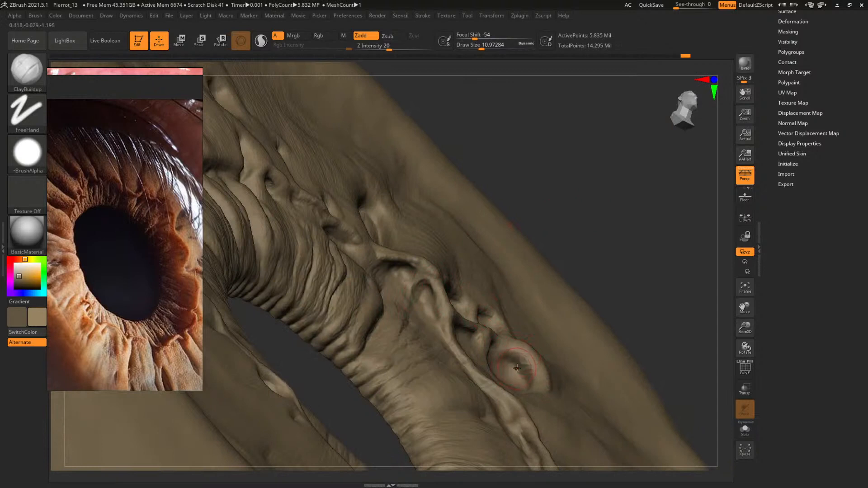
drag(523, 363, 512, 360)
drag(371, 216, 378, 236)
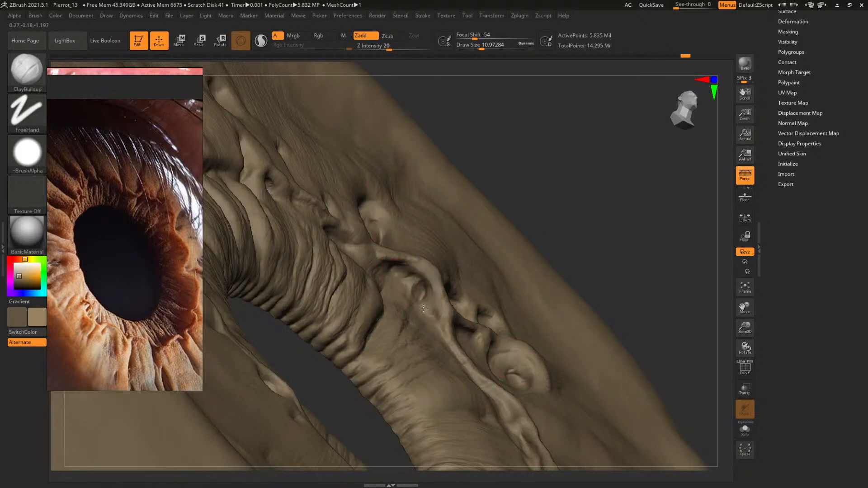
drag(415, 394, 424, 446)
key(ctrl+z)
key(ctrl+z)
key(ctrl+z)
key(ctrl+z)
key(ctrl+z)
key(ctrl+z)
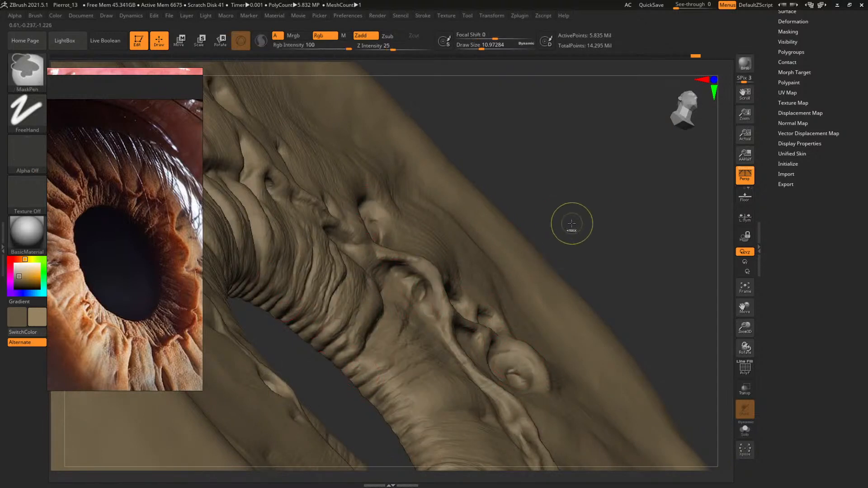
key(ctrl+z)
Build up the ridge's edge below the oval crypt with draw sizes of about 4.1 and 3.8
mouse_move(597, 191)
mouse_down()
mouse_move(600, 197)
mouse_move(353, 385)
mouse_up()
mouse_move(348, 372)
mouse_down()
mouse_move(370, 395)
mouse_move(354, 352)
mouse_up()
key(space)
click(479, 198)
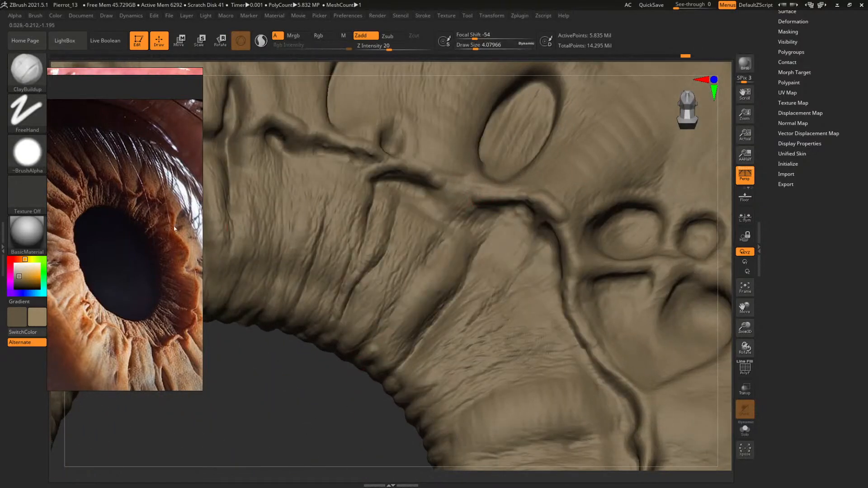
key(space)
click(476, 195)
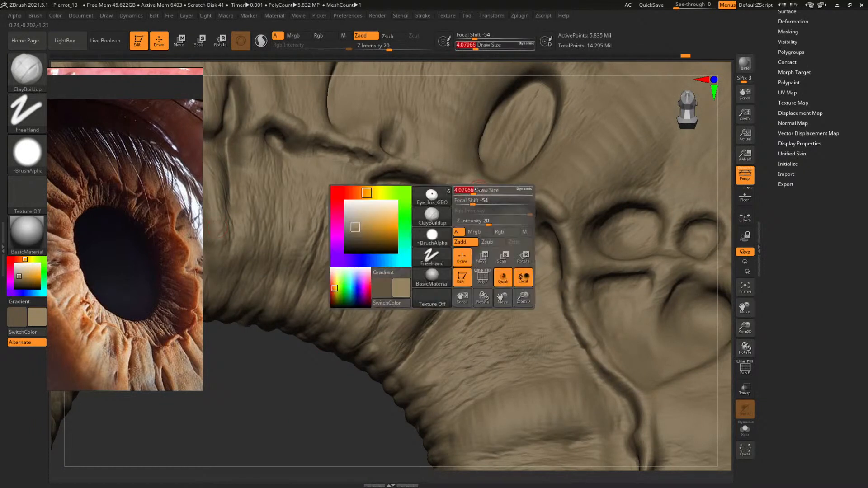
key(space)
click(502, 193)
key(space)
click(503, 193)
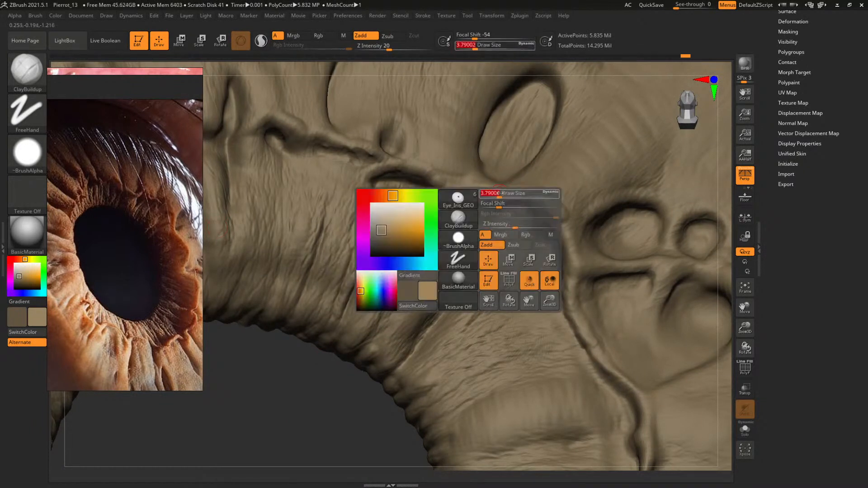
Extend the ridge's tip up toward the oval crypt's lower end at a draw size of about 4.4
key(s)
drag(509, 193, 507, 193)
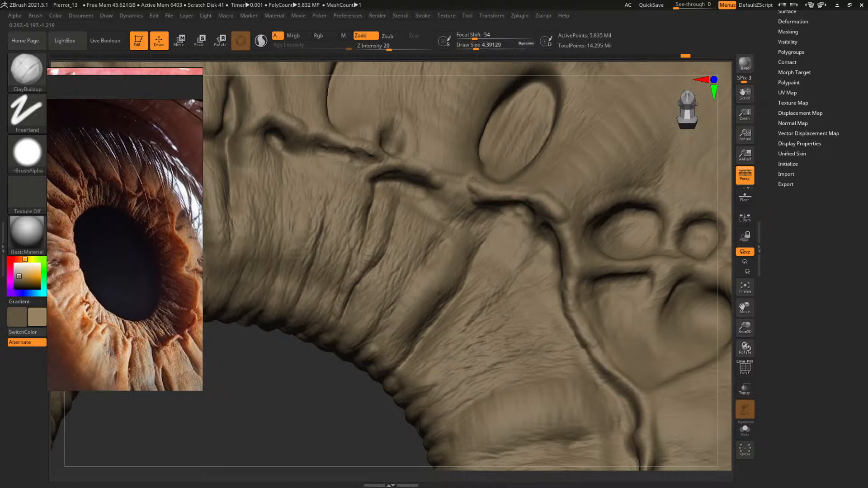
drag(459, 164, 462, 171)
drag(496, 190, 529, 199)
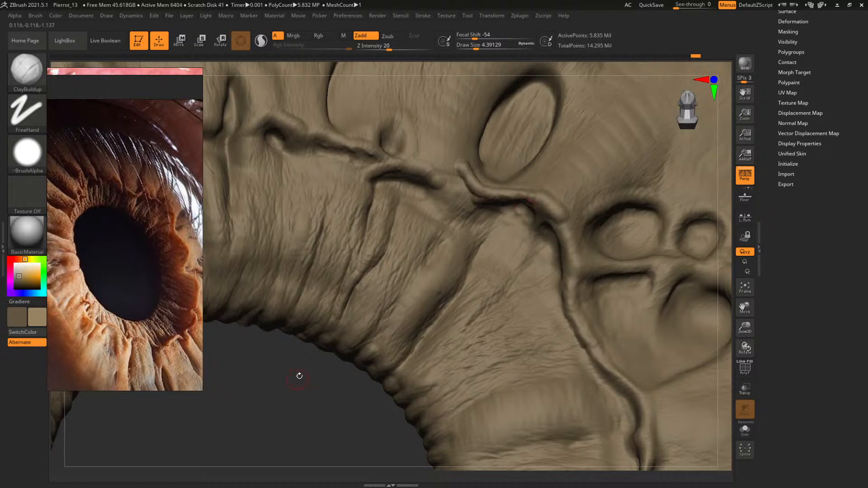
drag(299, 376, 304, 397)
Shape the surface between the ridge's tip and the oval crypt at a draw size of about 12.5, reduced to about 7.8
key(s)
drag(456, 208, 463, 208)
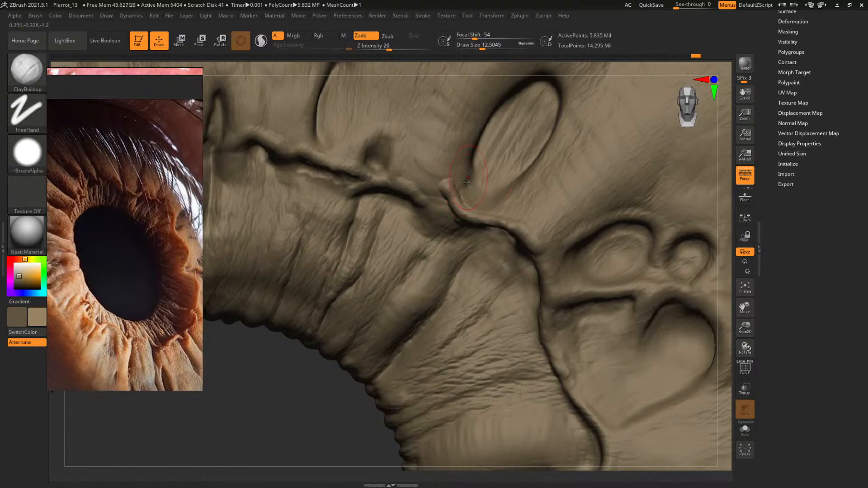
key(s)
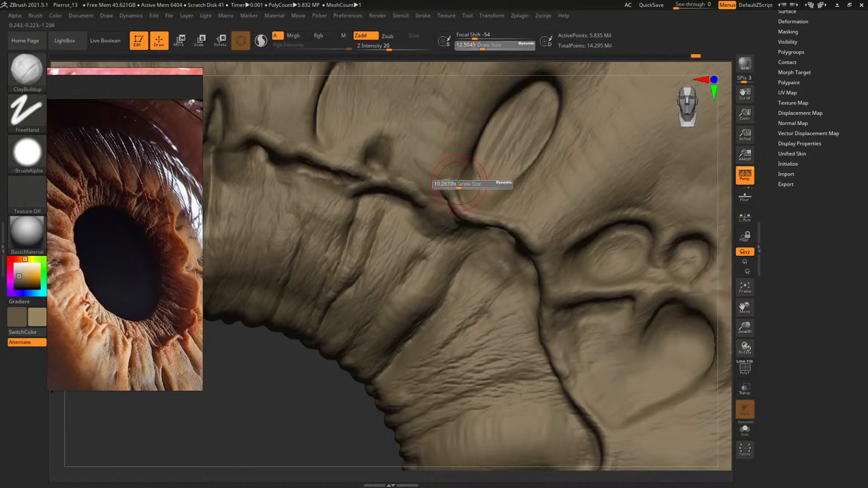
mouse_move(459, 183)
mouse_down()
mouse_move(464, 188)
mouse_move(437, 178)
mouse_move(445, 184)
mouse_up()
key(s)
drag(270, 432, 281, 362)
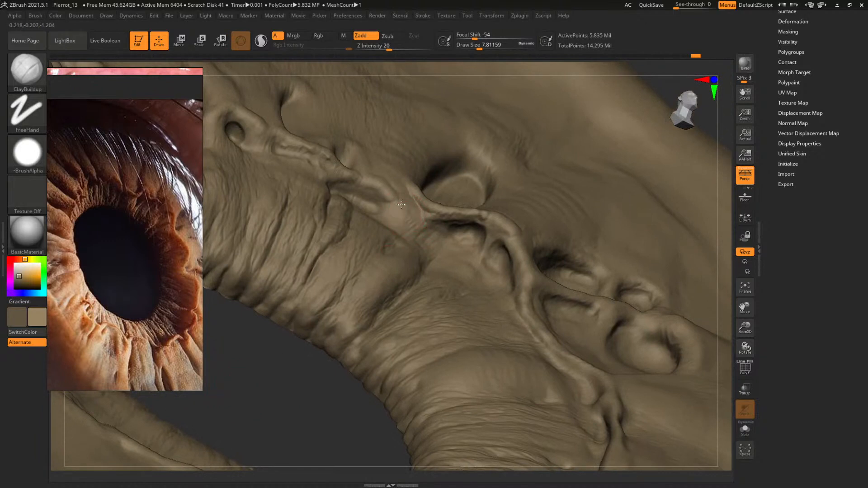
Define the neighbouring ridge segment's hooked end and inner groove at a draw size of about 5.1
key(bracketleft)
drag(281, 393, 374, 235)
drag(356, 187, 376, 203)
right_drag(377, 204, 359, 180)
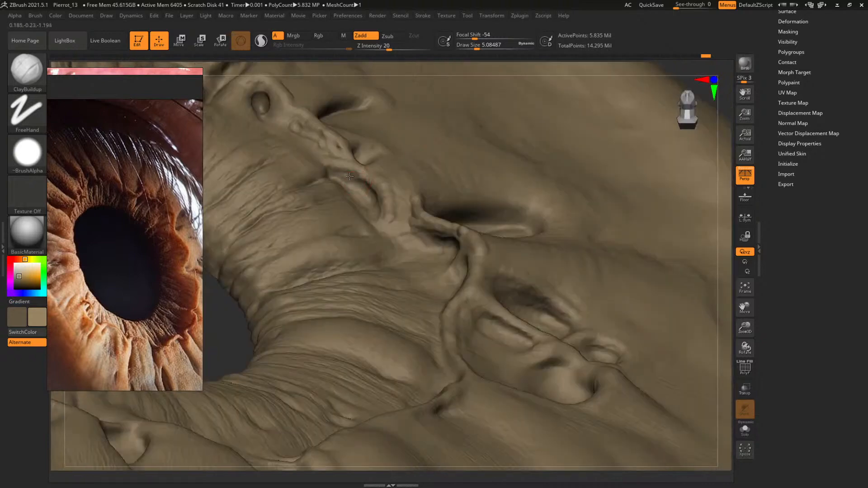
drag(224, 335, 222, 370)
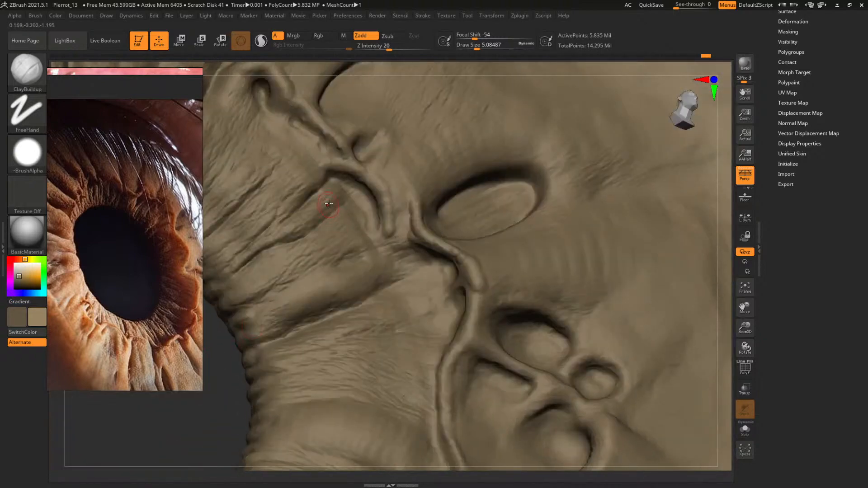
Shape the pupil ring's folds beneath the hooked ridge segment, raising the draw size to about 13.3
key(])
mouse_move(347, 199)
mouse_down()
mouse_move(345, 184)
mouse_move(342, 197)
mouse_move(363, 220)
mouse_move(366, 212)
mouse_up()
key(space)
click(342, 221)
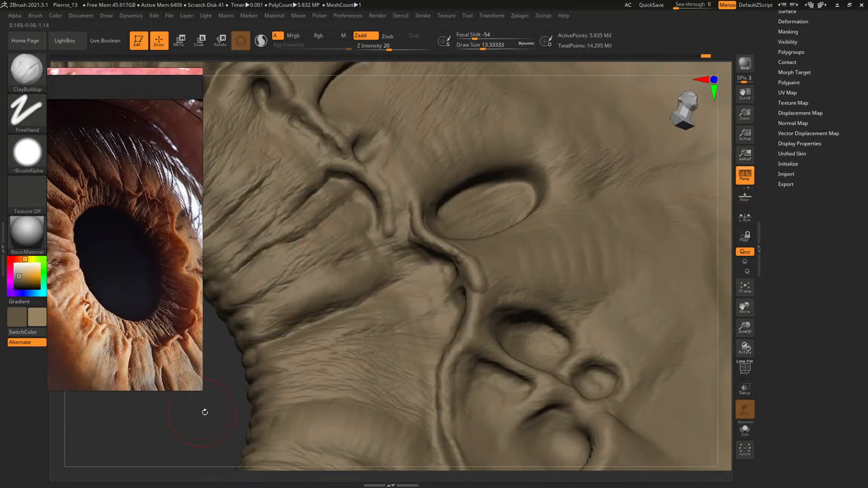
Examine the whole iris and compare its ridge and crypts with the eye reference photos
drag(206, 411, 241, 395)
key(f)
shift+drag(586, 205, 562, 229)
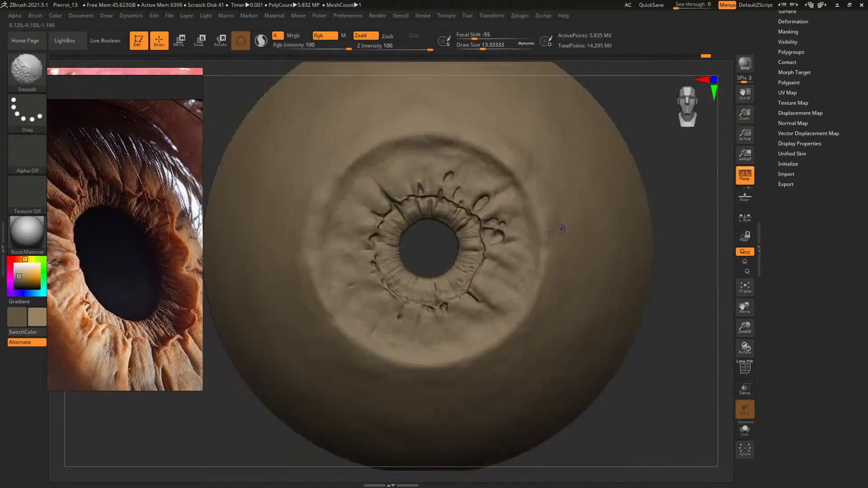
alt+drag(426, 251, 394, 313)
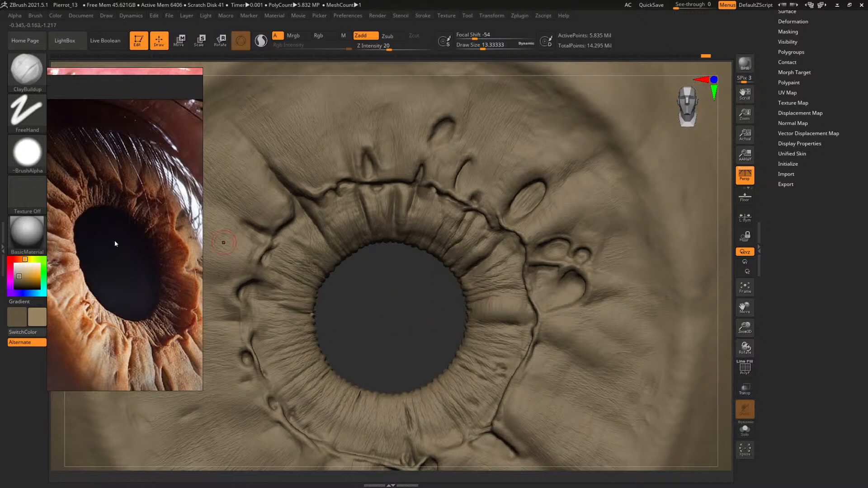
scroll(115, 240, down, 8)
scroll(162, 242, up, 5)
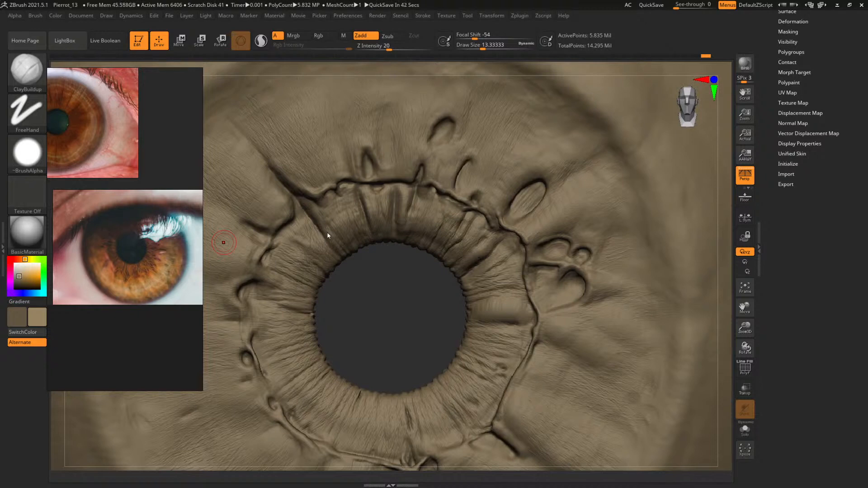
scroll(65, 169, down, 6)
middle_drag(76, 159, 153, 356)
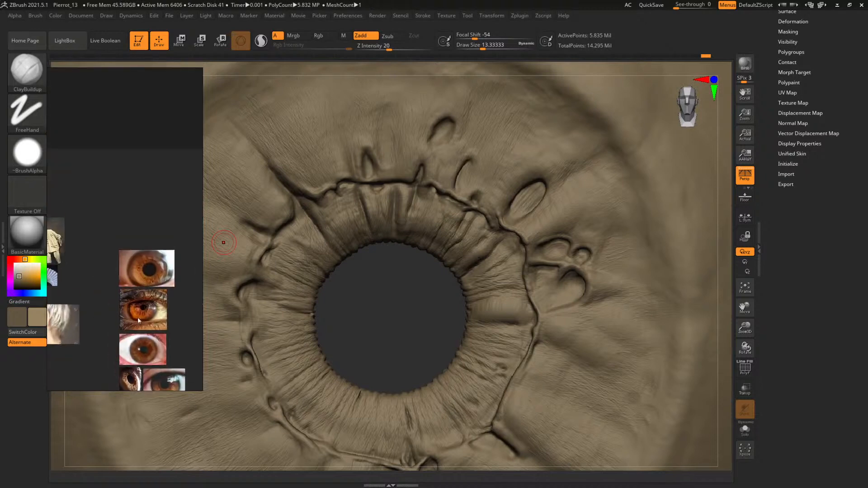
mouse_move(95, 265)
middle_down()
mouse_move(109, 265)
mouse_move(117, 251)
mouse_move(111, 246)
mouse_move(120, 260)
mouse_move(139, 253)
middle_up()
scroll(92, 249, up, 6)
scroll(138, 254, down, 2)
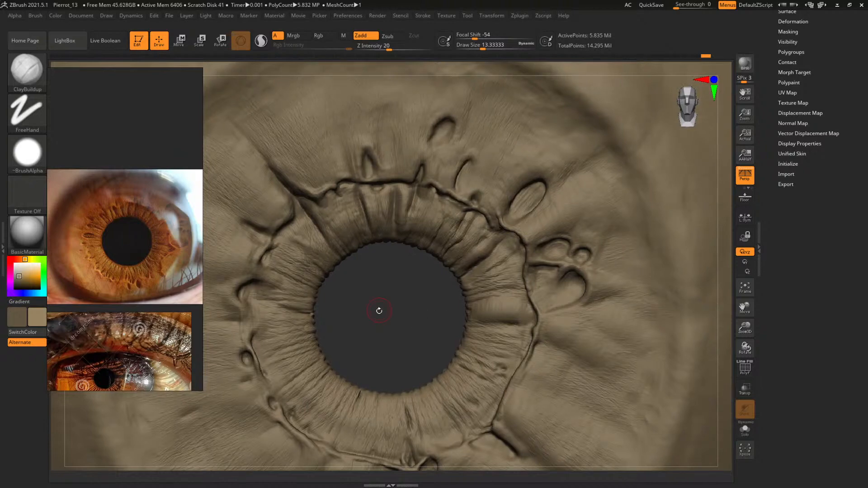
Build up the pupil ring's broad fold beside the ridge with ClayBuildup, using draw sizes of about 18.2 and 23
mouse_move(378, 310)
alt+mouse_down()
mouse_move(352, 277)
mouse_move(345, 300)
mouse_move(316, 256)
alt+mouse_up()
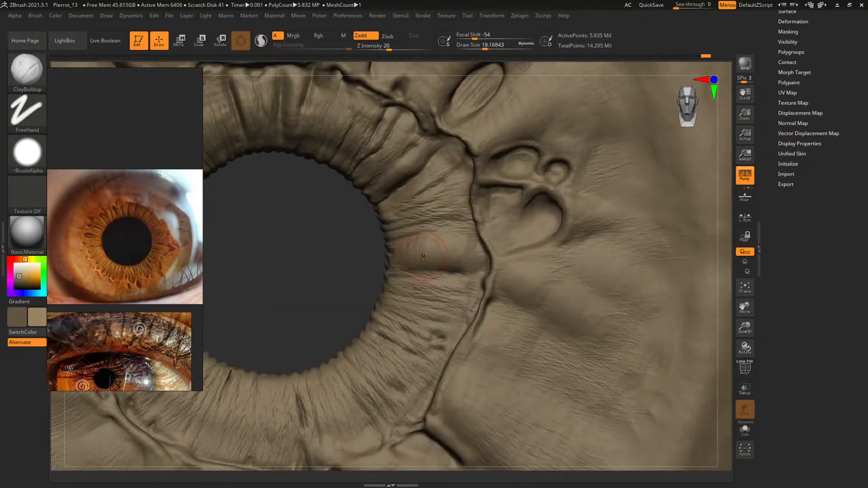
mouse_move(459, 240)
mouse_down()
mouse_move(475, 266)
mouse_move(471, 242)
mouse_move(477, 249)
mouse_up()
key(s)
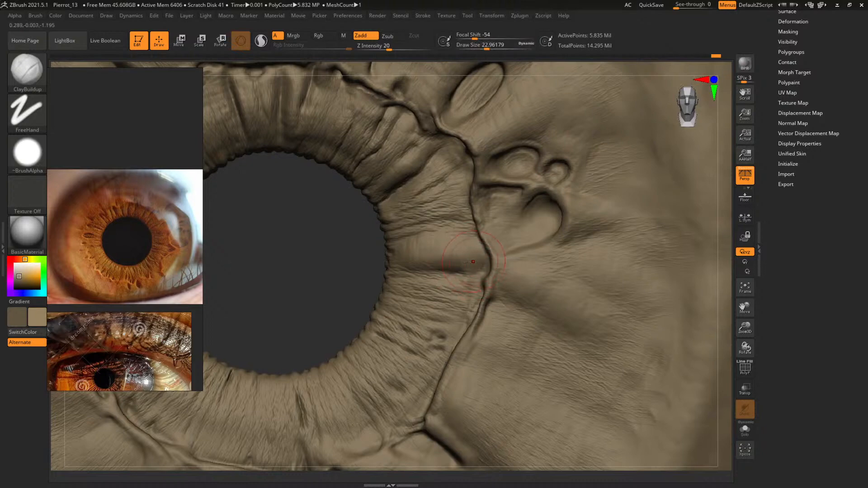
Refine the thin ridge beside the heart-shaped crypt with ClayBuildup at a draw size of about 4.4
mouse_move(317, 271)
mouse_down()
mouse_move(290, 285)
mouse_move(312, 315)
mouse_move(277, 285)
mouse_move(262, 315)
mouse_move(237, 328)
mouse_up()
key(space)
drag(512, 214, 504, 213)
key(space)
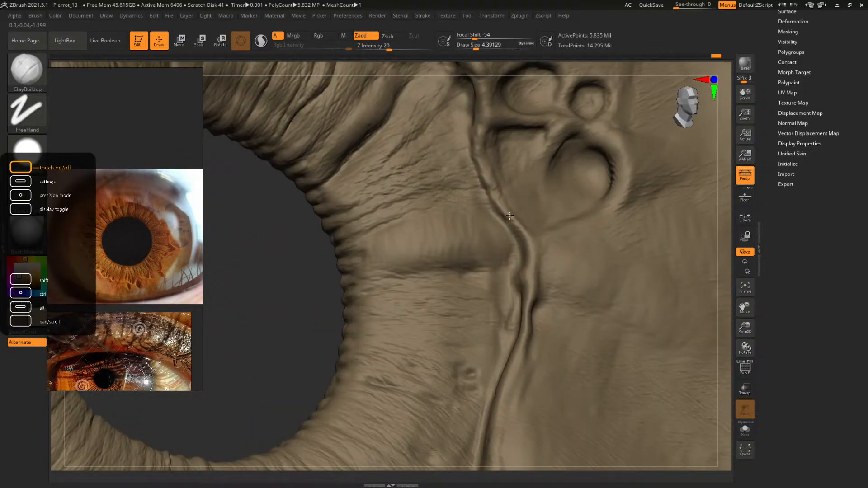
drag(285, 327, 246, 329)
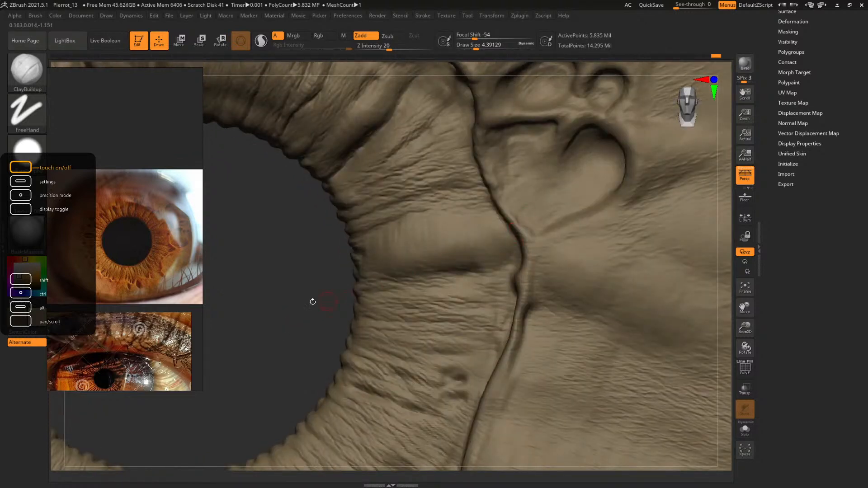
drag(312, 300, 438, 213)
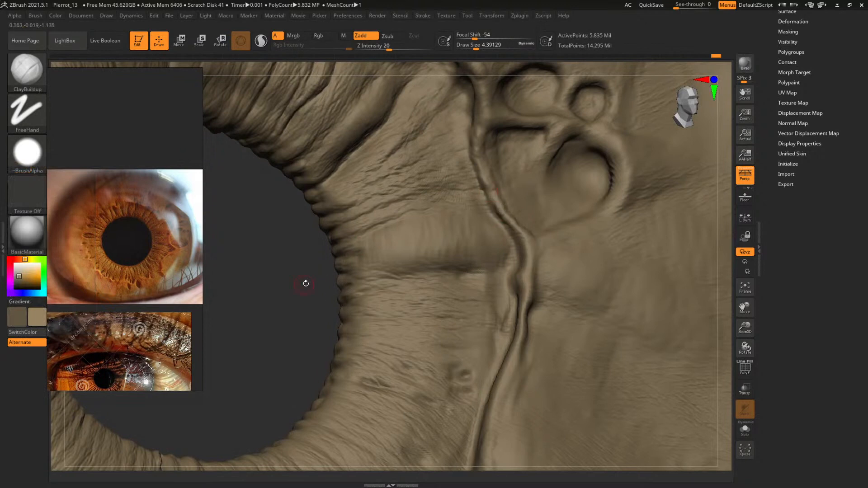
mouse_move(304, 283)
mouse_down()
mouse_move(290, 309)
mouse_move(482, 220)
mouse_up()
Shape the ridge's inner side next to the heart-shaped crypt at a draw size of about 9, reduced to about 5.5
key(])
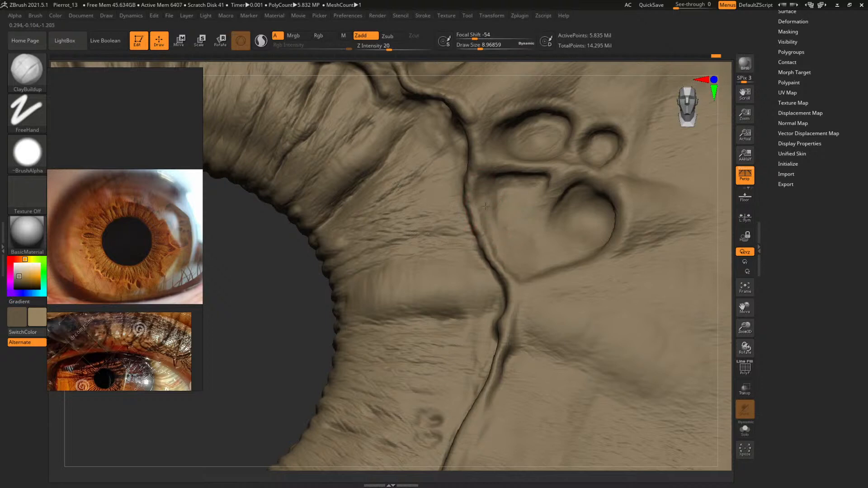
mouse_move(287, 312)
mouse_down()
mouse_move(304, 335)
mouse_move(238, 360)
mouse_move(239, 377)
mouse_up()
key(s)
drag(432, 231, 422, 245)
key(s)
key(s)
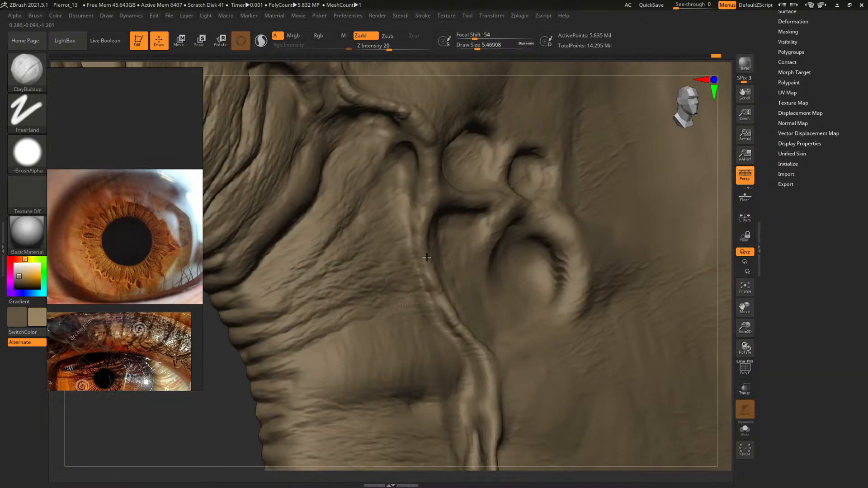
Carve the ridge's inner edge alongside the paired crypts using DamStandard at a draw size of about 11
mouse_move(213, 429)
mouse_down()
mouse_move(217, 401)
mouse_move(232, 395)
mouse_up()
key(b)
key(d)
key(s)
key(space)
drag(417, 222, 421, 223)
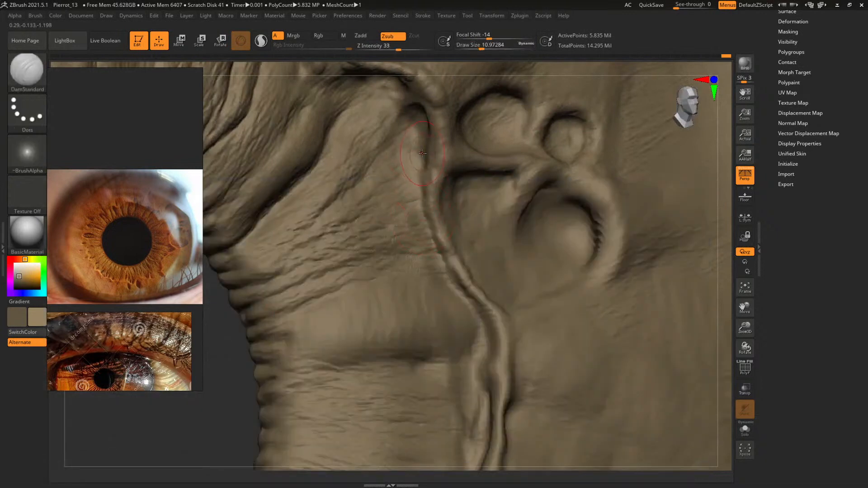
Sharpen the groove from the ridge's hooked upper end downward with DamStandard at draw sizes of about 16.1 and 12.5
drag(238, 387, 247, 384)
key(space)
mouse_move(413, 179)
mouse_down()
mouse_move(426, 125)
mouse_move(423, 133)
mouse_up()
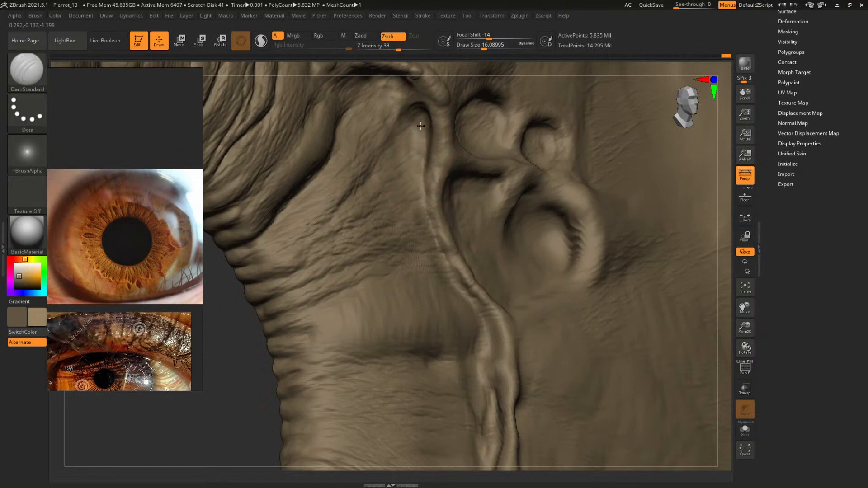
key(space)
drag(427, 214, 445, 280)
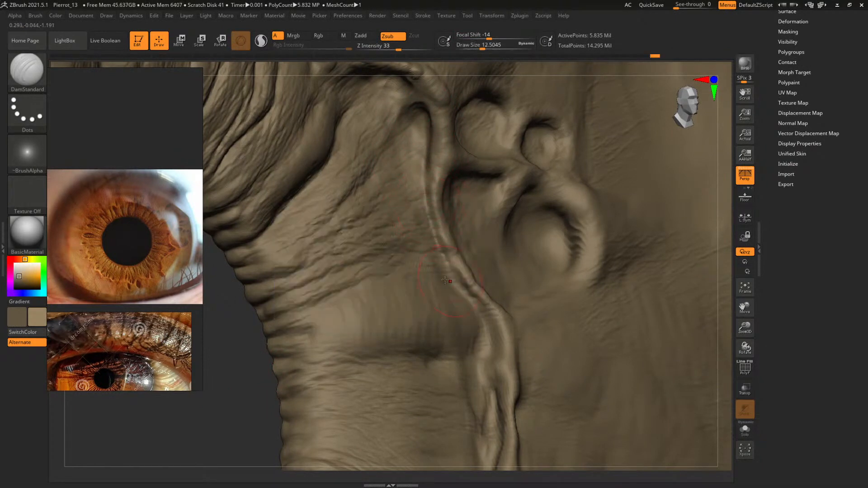
Extend the DamStandard groove down the ridge below the heart-shaped crypt at a draw size of about 11
drag(235, 387, 237, 399)
key(space)
drag(369, 294, 364, 294)
mouse_move(445, 258)
mouse_down()
mouse_move(492, 345)
mouse_move(495, 324)
mouse_move(482, 350)
mouse_up()
key(s)
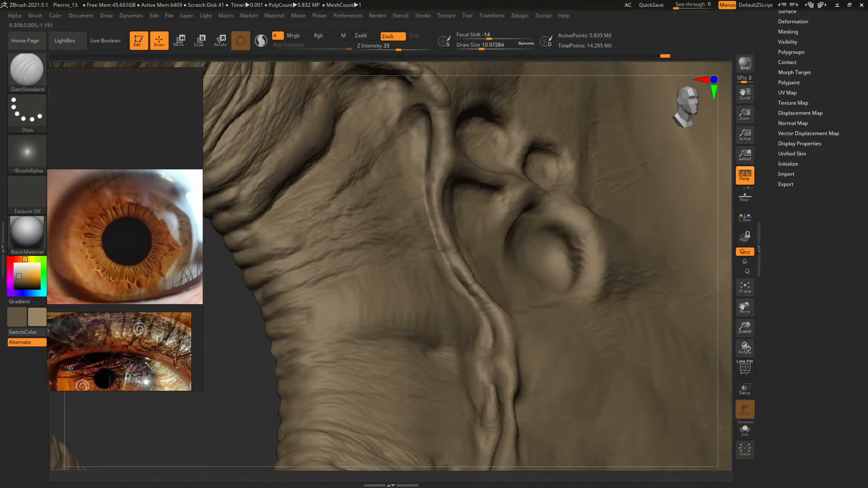
Build up the lower edge of the pupil ring's deep diagonal fold with ClayBuildup at draw sizes of about 7.8 and 11
drag(227, 385, 107, 390)
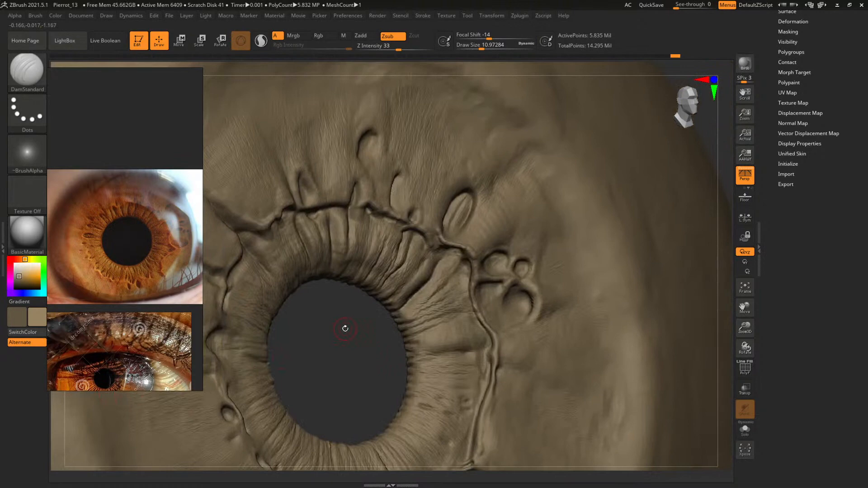
drag(344, 352, 323, 382)
alt+drag(237, 350, 267, 379)
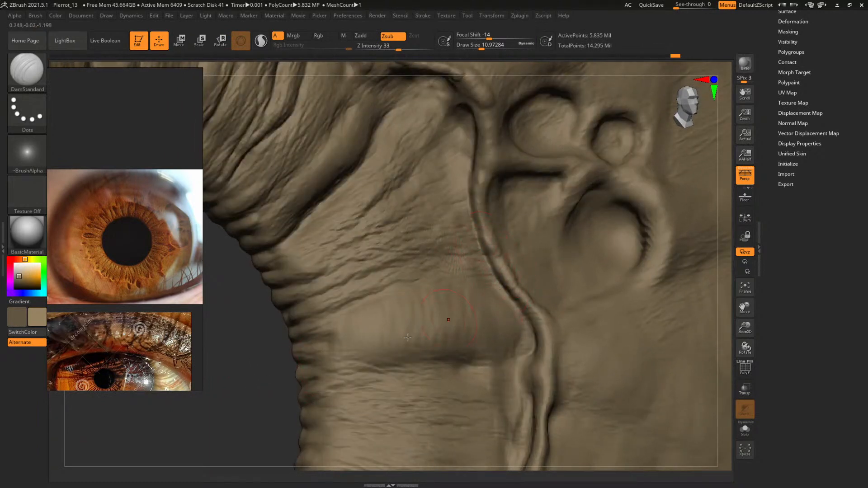
mouse_move(248, 351)
alt+mouse_down()
mouse_move(252, 357)
mouse_move(258, 347)
alt+mouse_up()
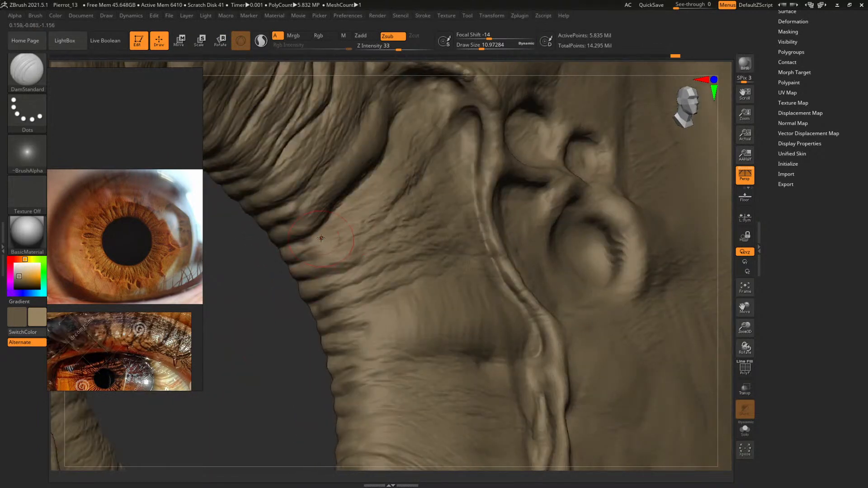
key(s)
drag(321, 239, 318, 238)
key(b)
key(c)
key(b)
drag(271, 314, 314, 270)
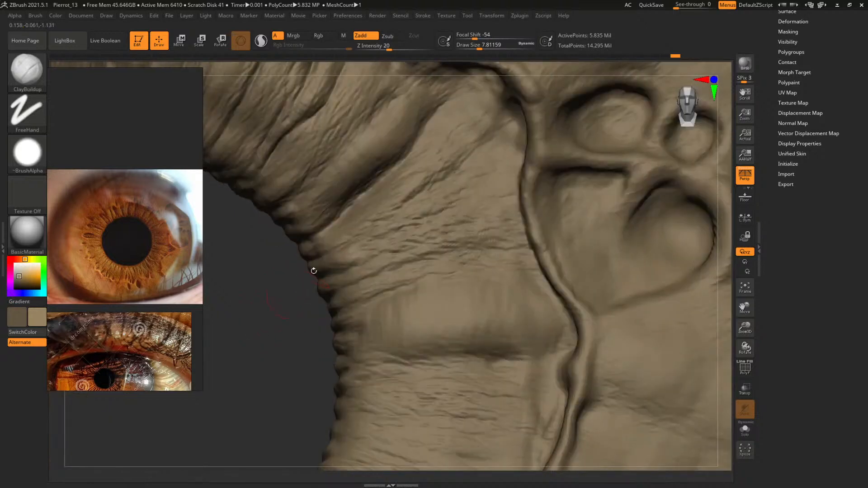
drag(369, 220, 379, 216)
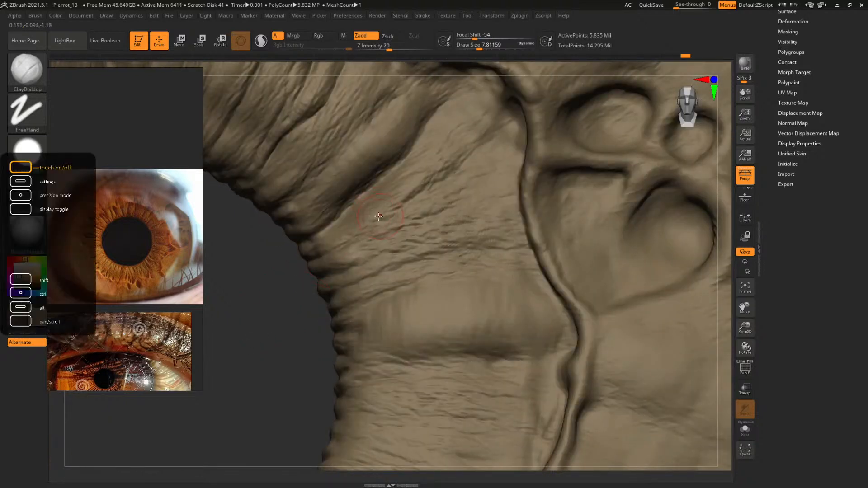
key(space)
click(375, 214)
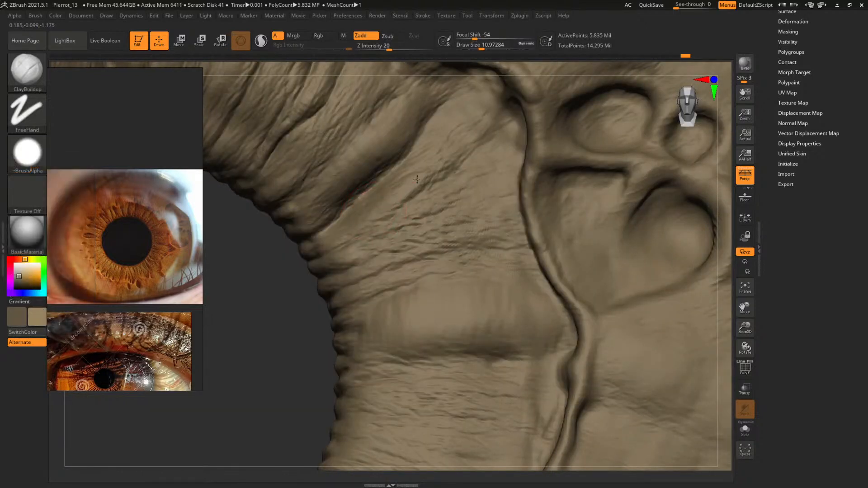
Refine the diagonal fold and the surface beside it, increasing the draw size from about 6.8 to 11.7 and 17.1
alt+drag(245, 372, 262, 427)
key(space)
click(379, 261)
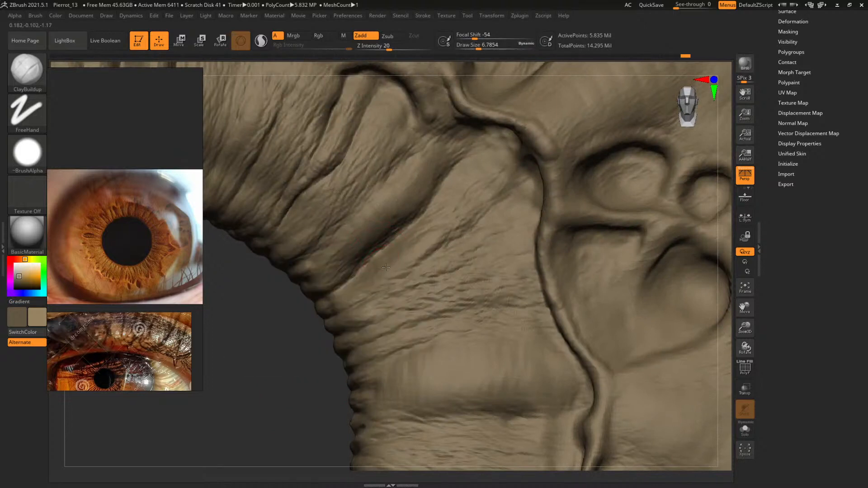
key(space)
click(384, 258)
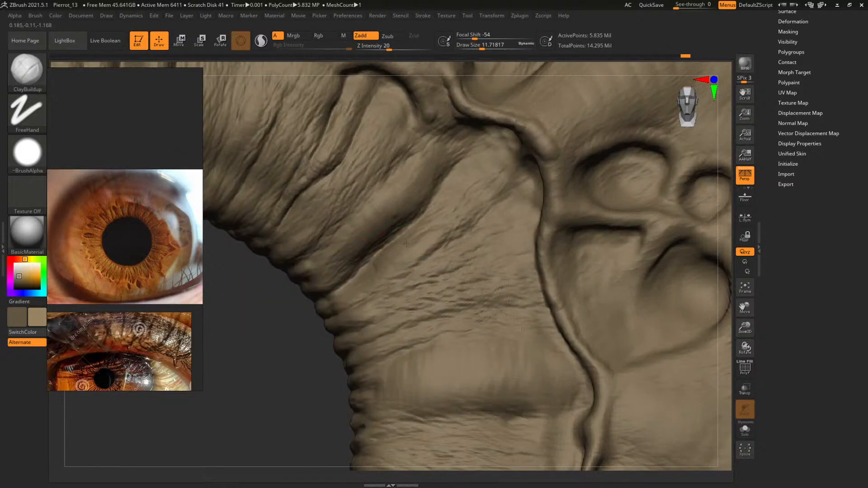
key(space)
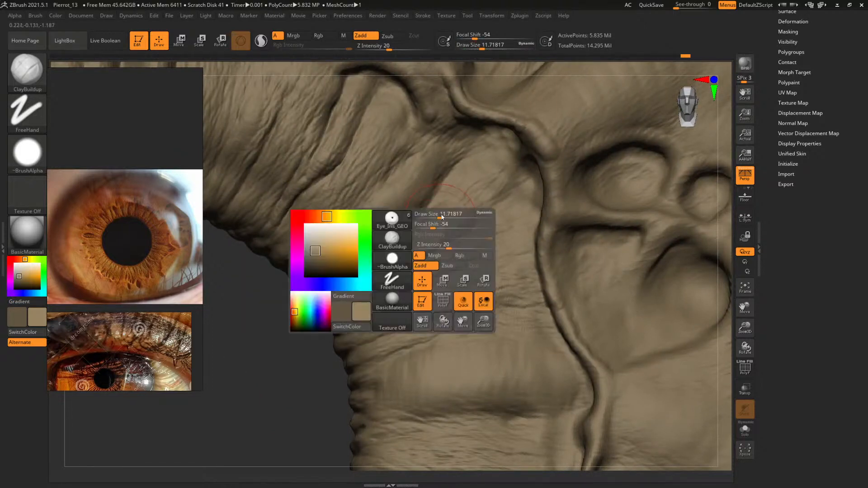
drag(441, 217, 445, 217)
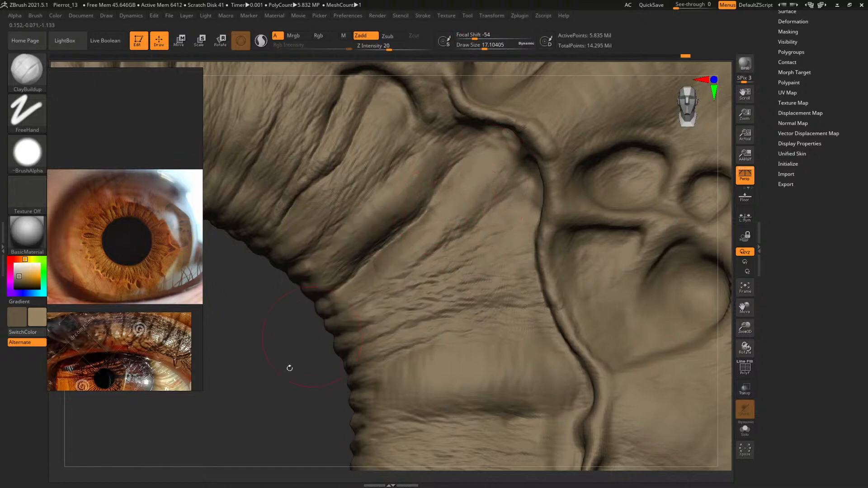
Touch up the diagonal fold's outer end near the ridge with ClayBuildup at a draw size of about 10.3
alt+drag(290, 395, 367, 281)
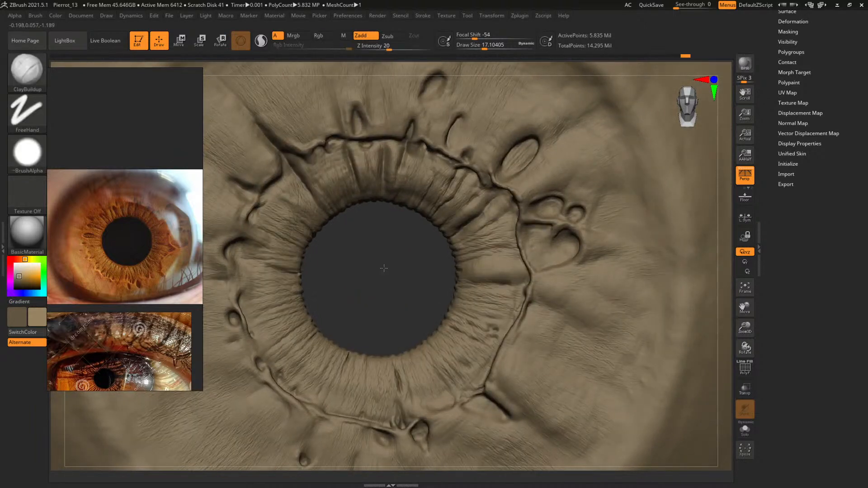
alt+drag(384, 267, 321, 361)
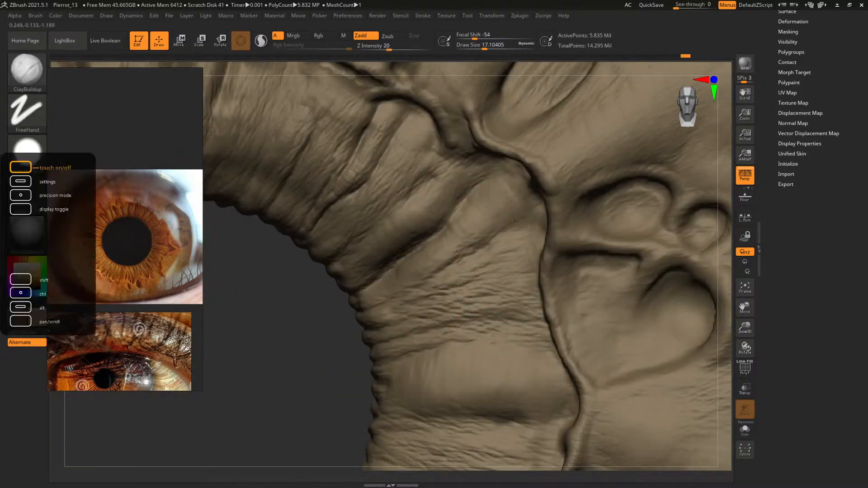
key(space)
drag(465, 234, 472, 244)
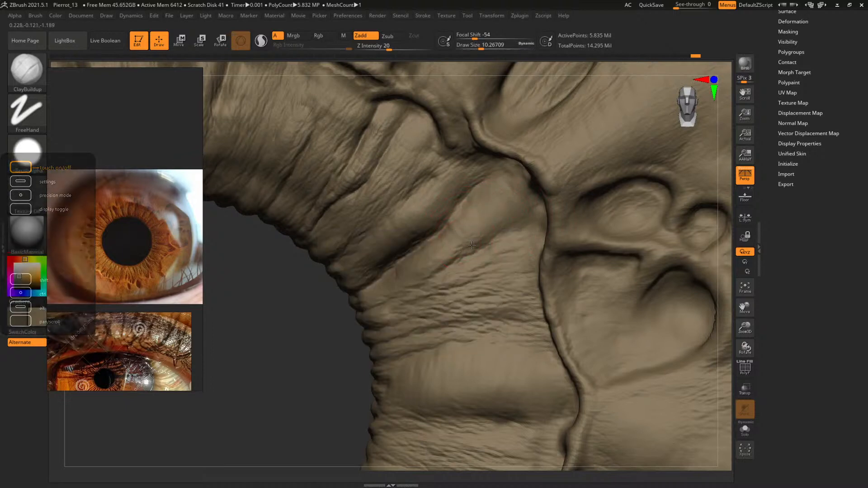
Carve the small elongated dent and nearby creases beneath the hooked ridge with DamStandard at a draw size of about 10.3
mouse_move(300, 358)
mouse_down()
mouse_move(345, 350)
mouse_move(332, 334)
mouse_move(339, 329)
mouse_move(348, 357)
mouse_up()
key(b)
key(d)
key(s)
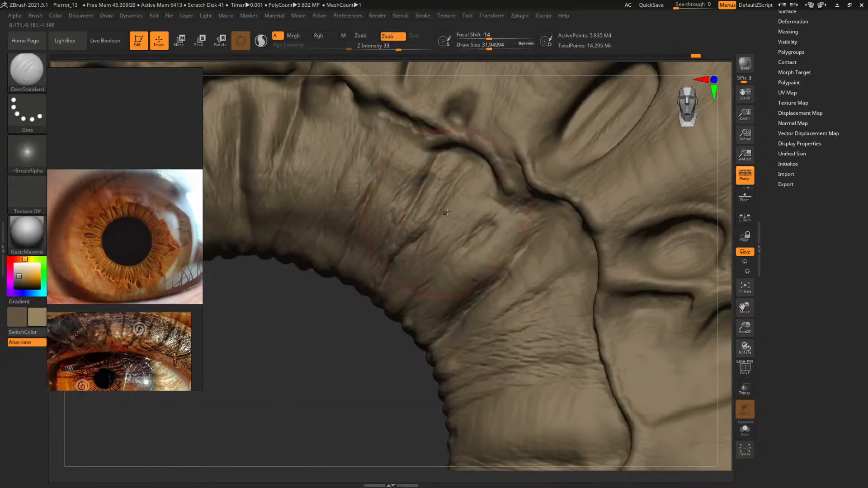
key(space)
click(439, 212)
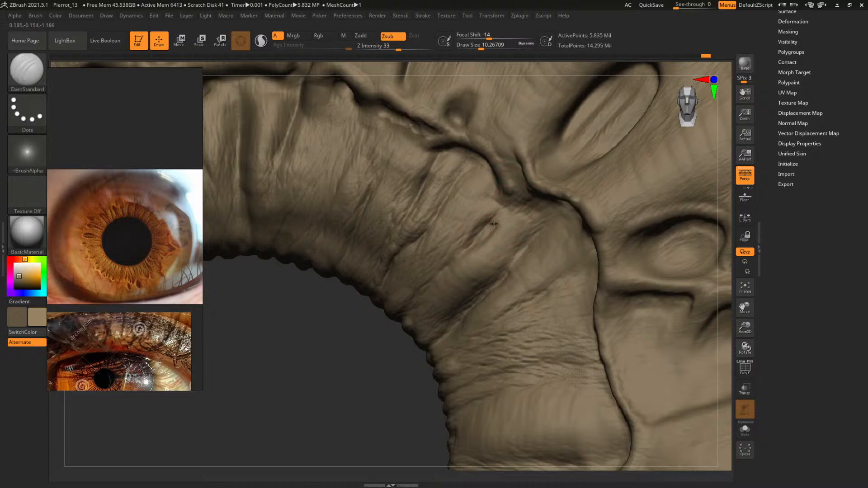
Review the whole eye, then work on the upper pupil ring's radial folds with ClayBuildup at a draw size of about 7.3
alt+drag(334, 388, 265, 316)
drag(401, 304, 282, 287)
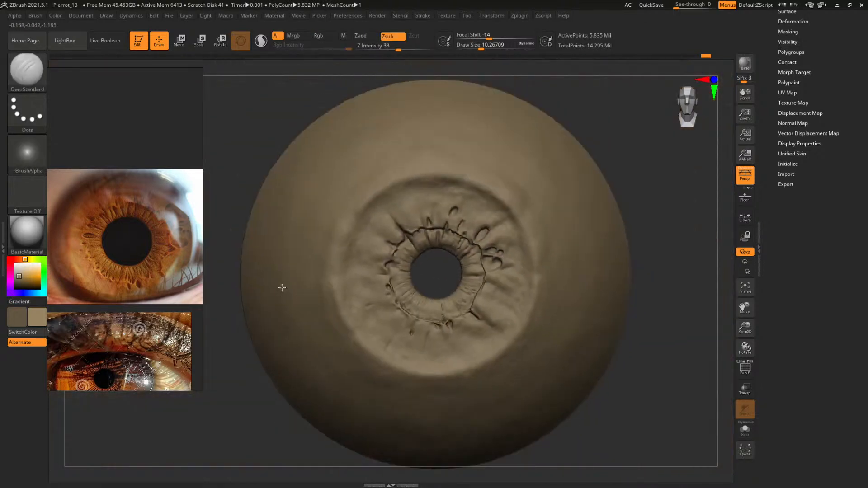
drag(636, 366, 635, 332)
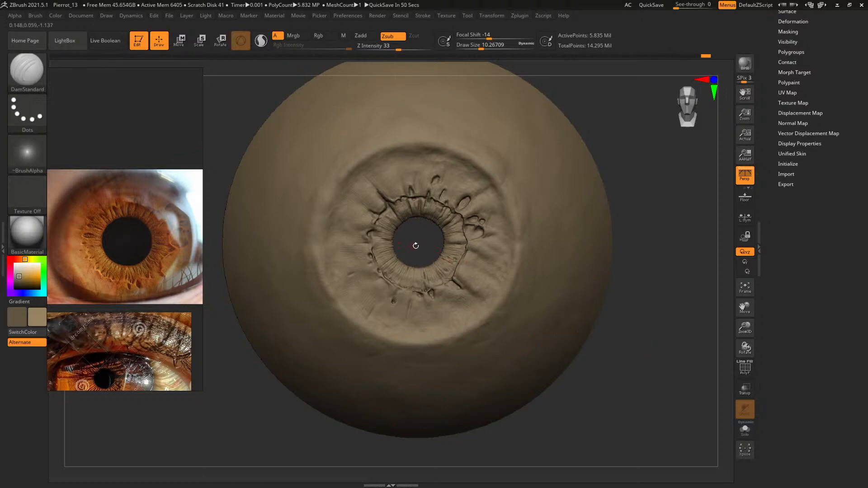
mouse_move(415, 244)
alt+mouse_down()
mouse_move(462, 275)
mouse_move(321, 302)
mouse_move(422, 299)
mouse_move(438, 312)
alt+mouse_up()
key(b)
key(c)
key(b)
mouse_move(392, 279)
alt+mouse_down()
mouse_move(445, 337)
mouse_move(418, 340)
alt+mouse_up()
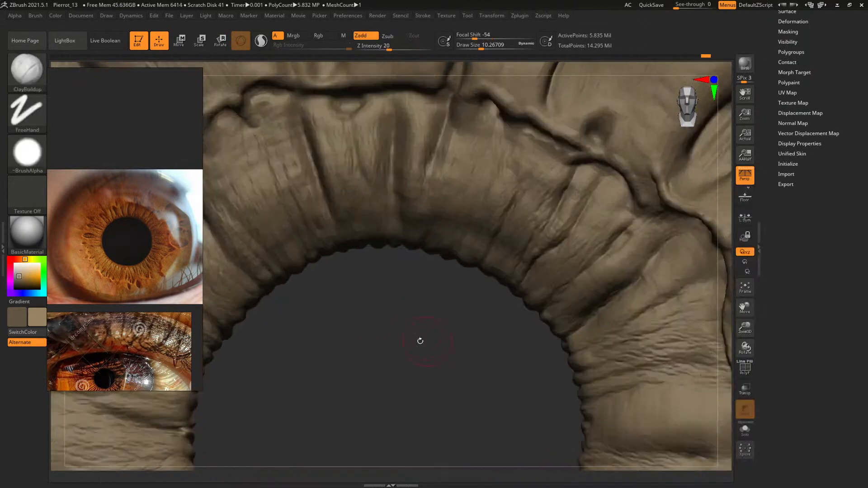
alt+drag(384, 318, 527, 368)
key(space)
drag(488, 223, 481, 222)
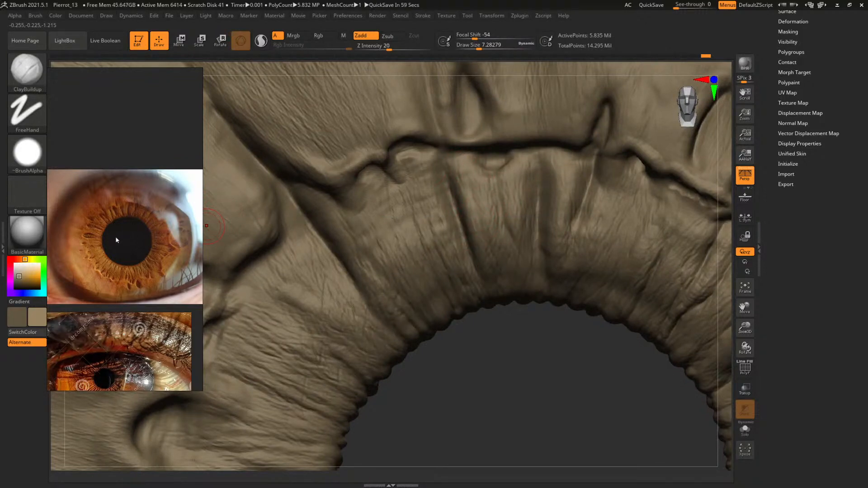
Build up the radial folds below the ridge's upper stretch at draw sizes of about 11.7 and 9.6
key(space)
mouse_move(480, 202)
mouse_down()
mouse_move(467, 179)
mouse_move(471, 201)
mouse_move(487, 210)
mouse_up()
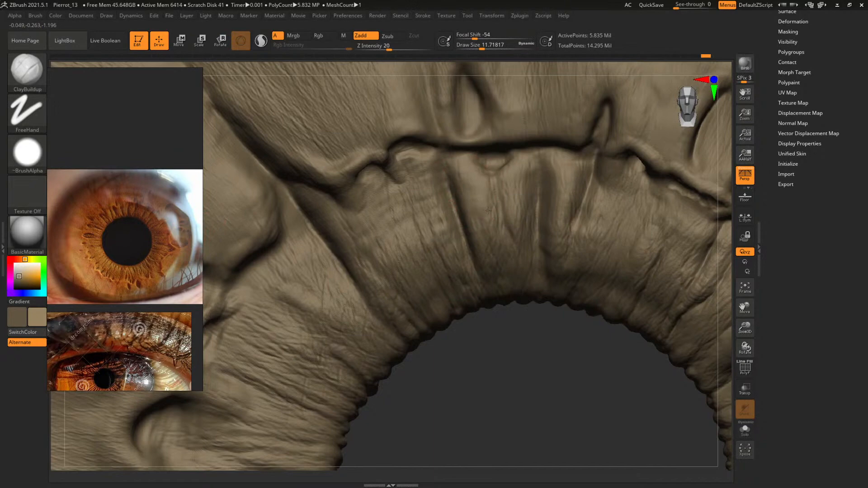
alt+drag(527, 399, 506, 375)
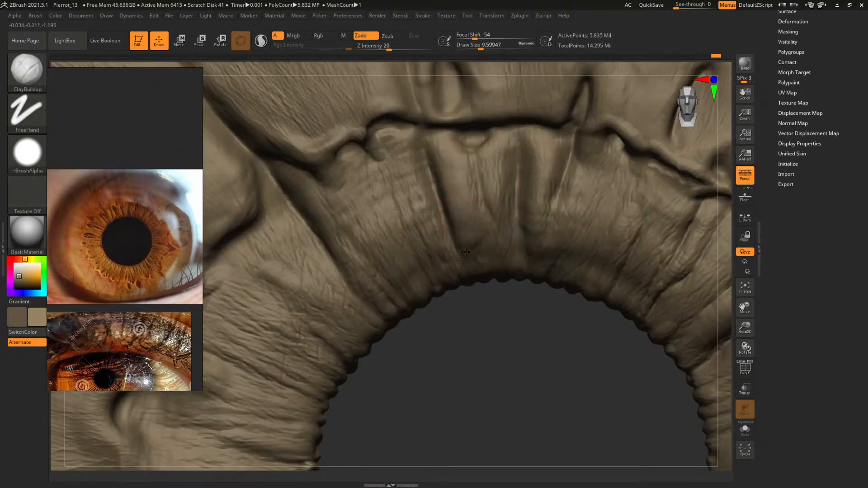
drag(479, 321, 474, 301)
key(space)
drag(461, 236, 464, 237)
alt+drag(514, 367, 496, 397)
Carve the radial groove running from the upper ridge toward the pupil with DamStandard at a draw size of about 8.4
key(b)
key(d)
key(s)
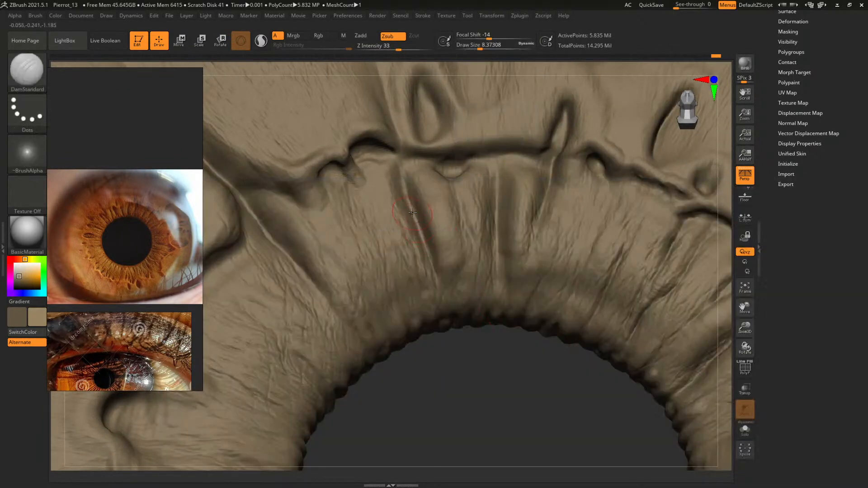
drag(468, 354, 473, 380)
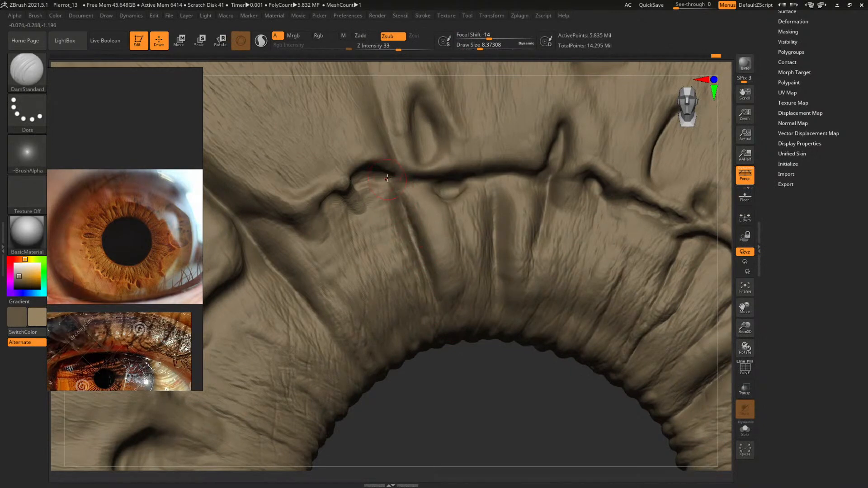
drag(469, 365, 427, 270)
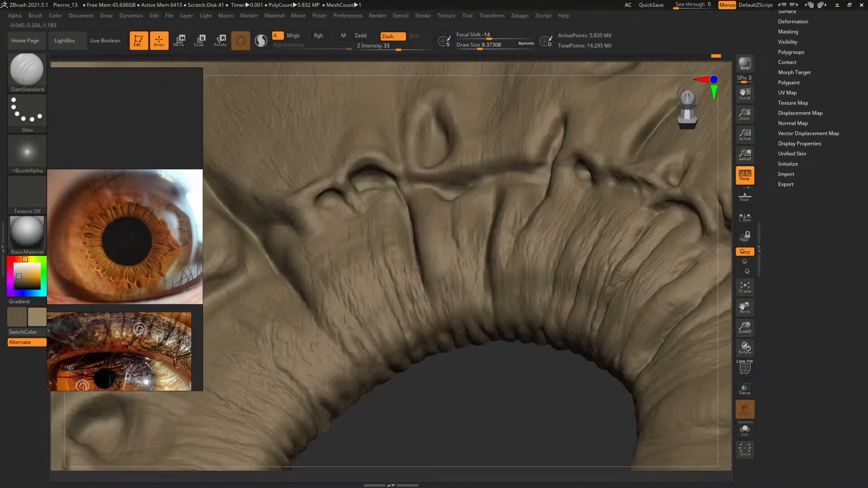
Build up the folds beside the upper radial groove's pupil end with ClayBuildup at draw sizes of about 9 and 11
key(b)
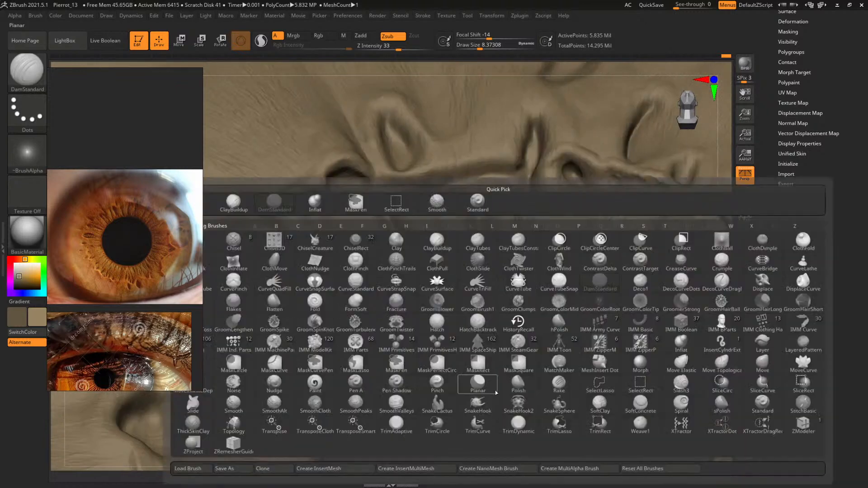
key(c)
key(b)
drag(496, 393, 478, 402)
key(space)
click(399, 286)
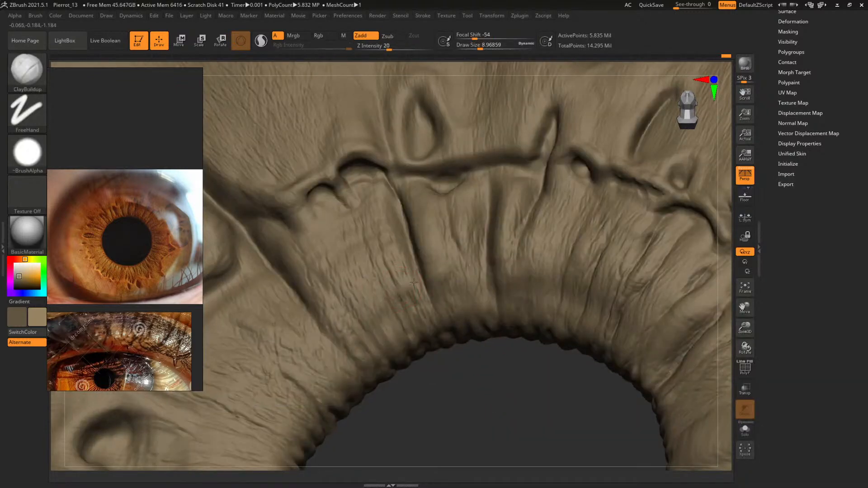
key(space)
click(414, 310)
drag(405, 296, 420, 308)
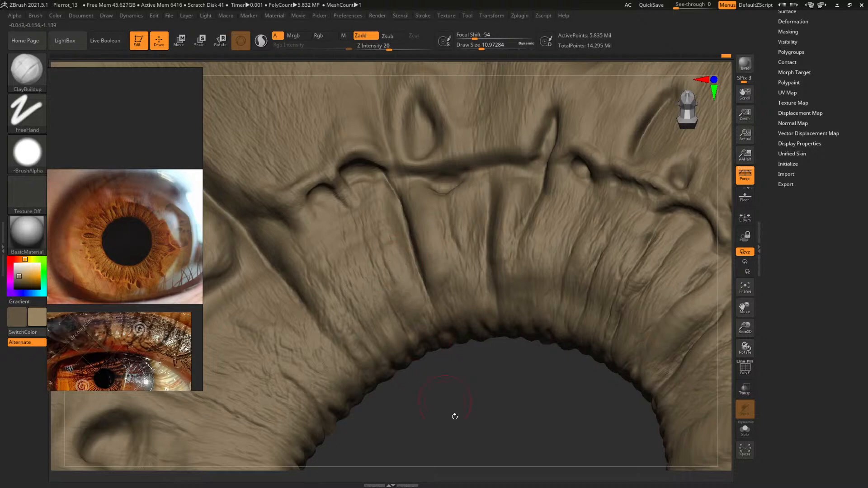
Add broader volume along both sides of the upper radial groove at a draw size of about 17.1
drag(454, 416, 518, 417)
key(space)
click(382, 181)
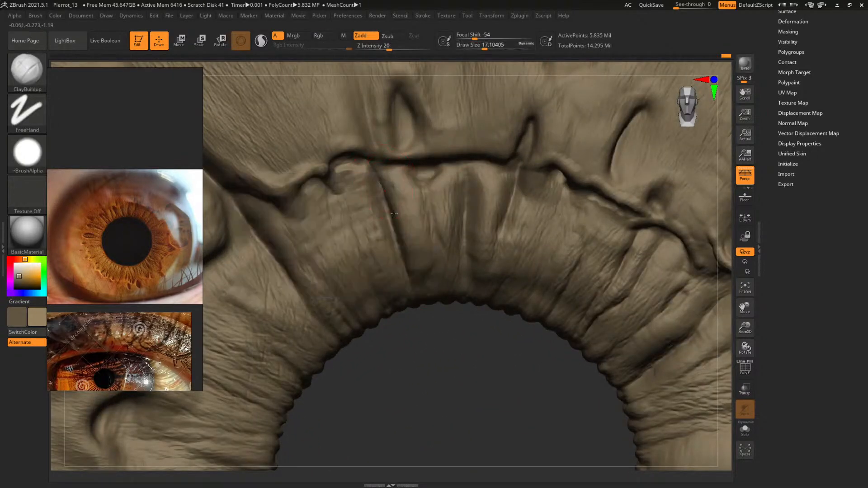
drag(384, 182, 416, 264)
alt+drag(405, 183, 403, 200)
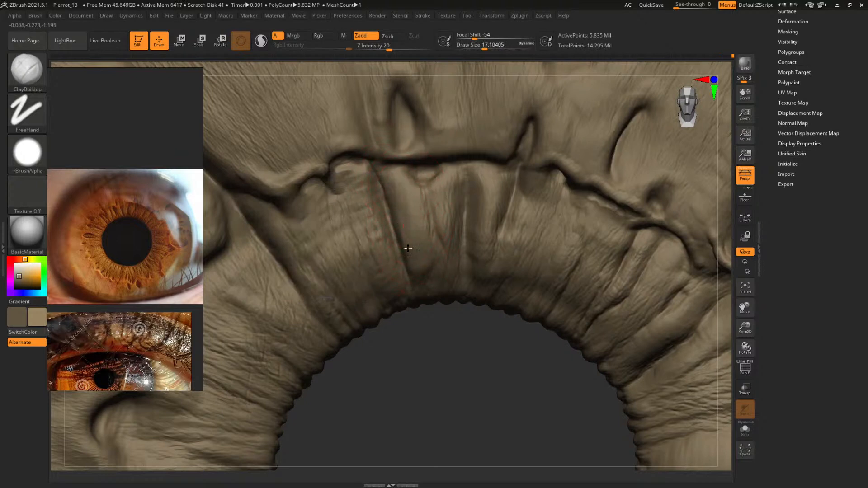
drag(449, 339, 455, 380)
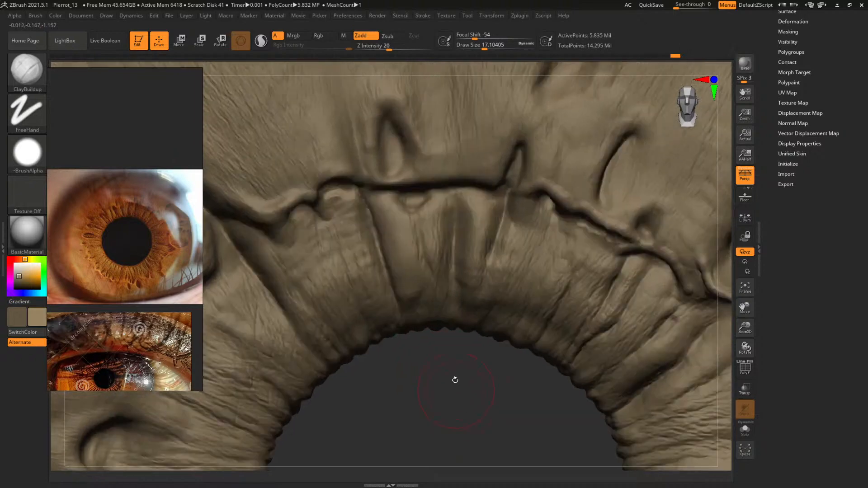
Fill in the small dent beneath the upper ridge, beside the radial groove, at a draw size of about 11.7
key(space)
click(408, 222)
key(space)
drag(433, 344, 446, 427)
mouse_move(409, 208)
mouse_down()
mouse_move(401, 207)
mouse_move(415, 213)
mouse_move(405, 202)
mouse_move(411, 213)
mouse_up()
drag(454, 359, 476, 449)
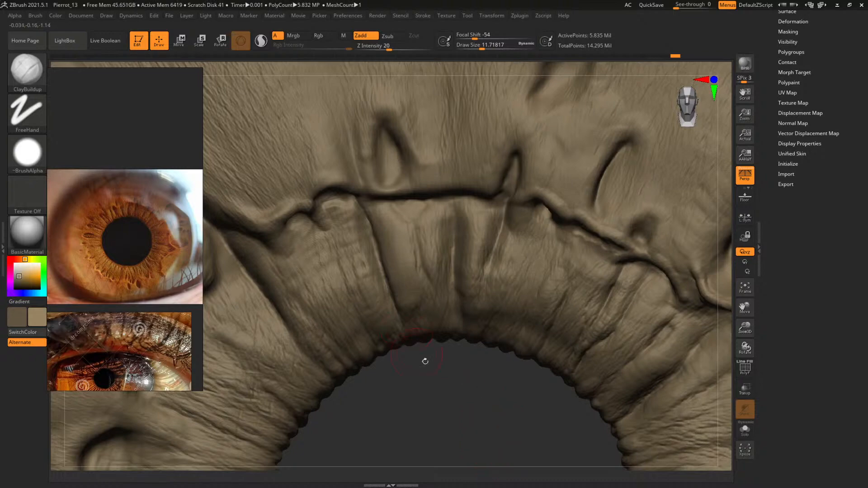
Review the whole iris, then work on the lower-left pupil ring with ClayBuildup at a draw size of about 25.7
drag(424, 358, 330, 309)
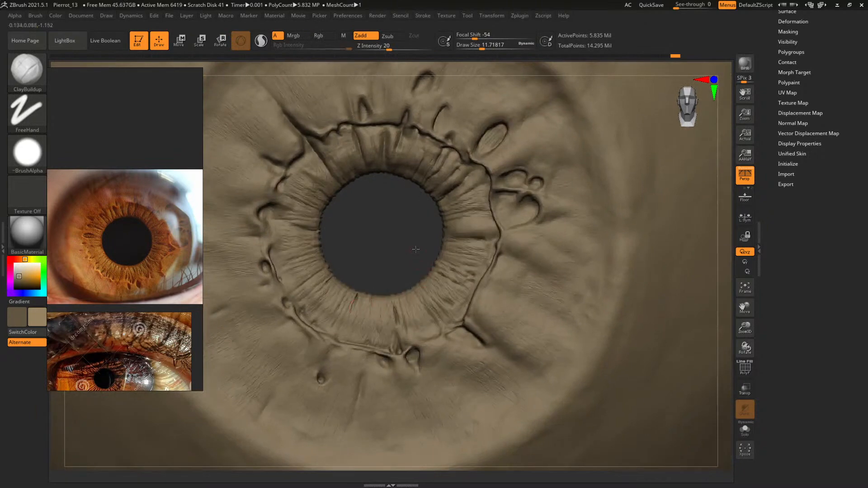
alt+drag(414, 248, 468, 237)
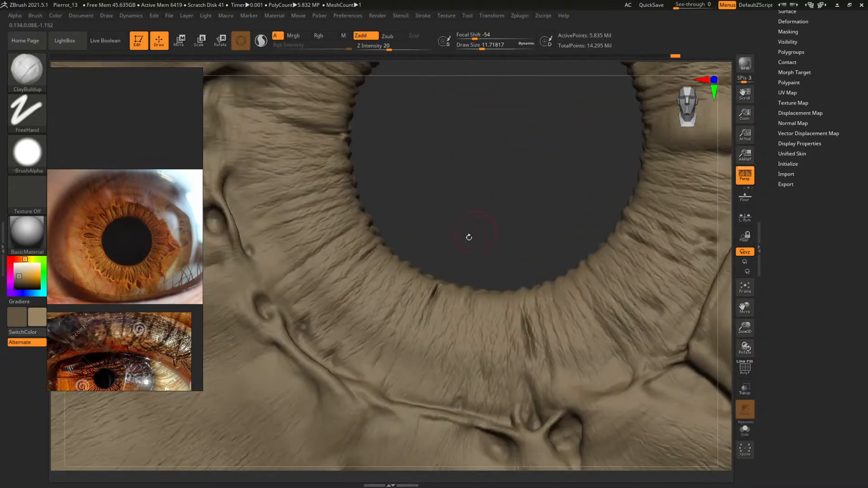
key(b)
key(d)
key(s)
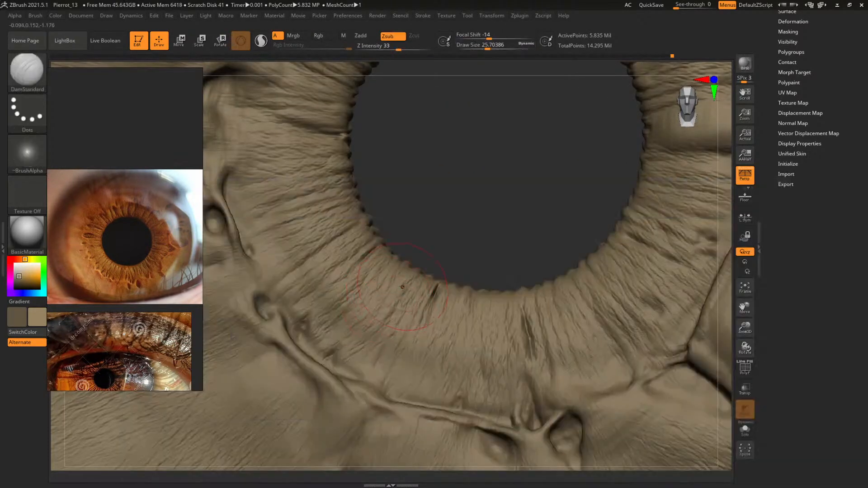
key(b)
key(c)
key(b)
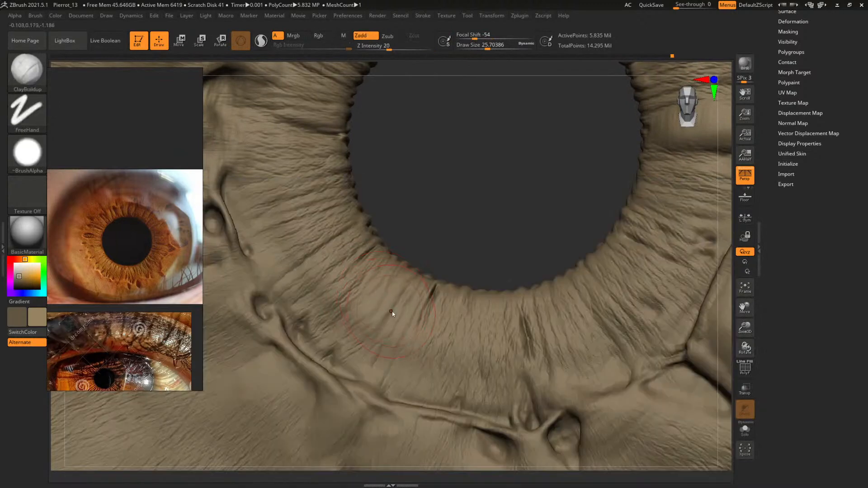
key(space)
drag(393, 302, 390, 302)
drag(489, 213, 497, 222)
Build up a smoother radial fold in the lower-left pupil ring at draw sizes of about 21.7 and 15.1
key(space)
drag(392, 325, 396, 326)
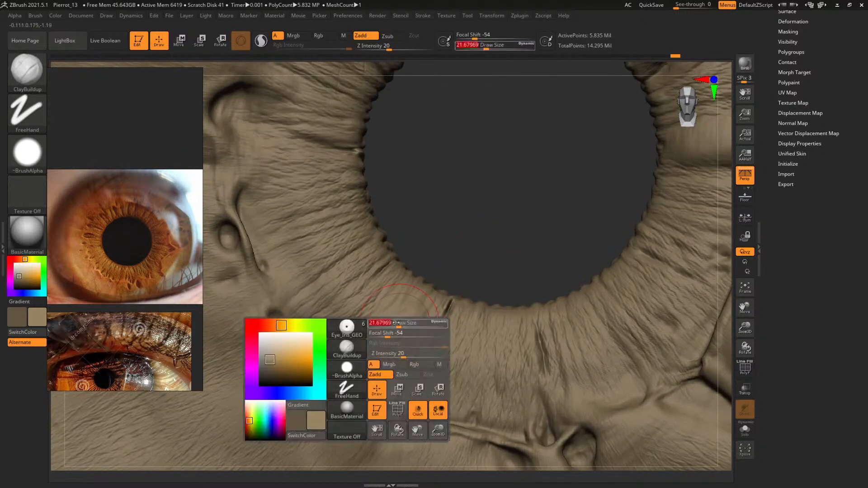
key(bracketleft)
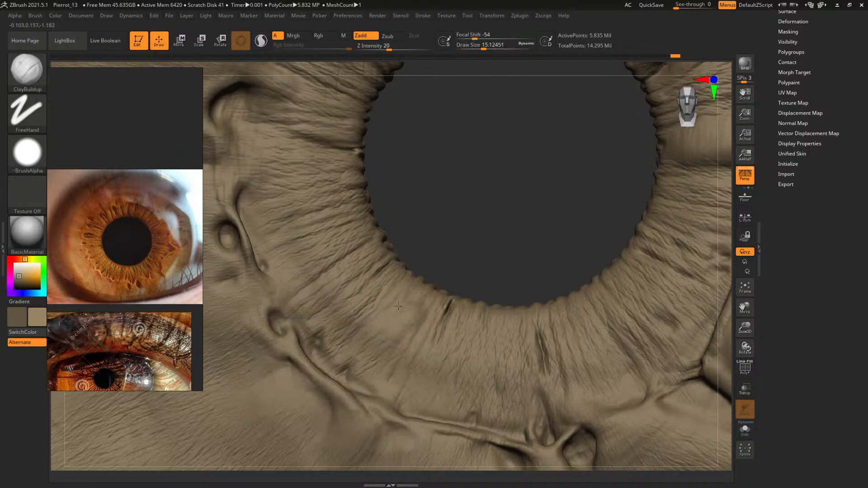
key(space)
drag(402, 313, 401, 343)
key(bracketright)
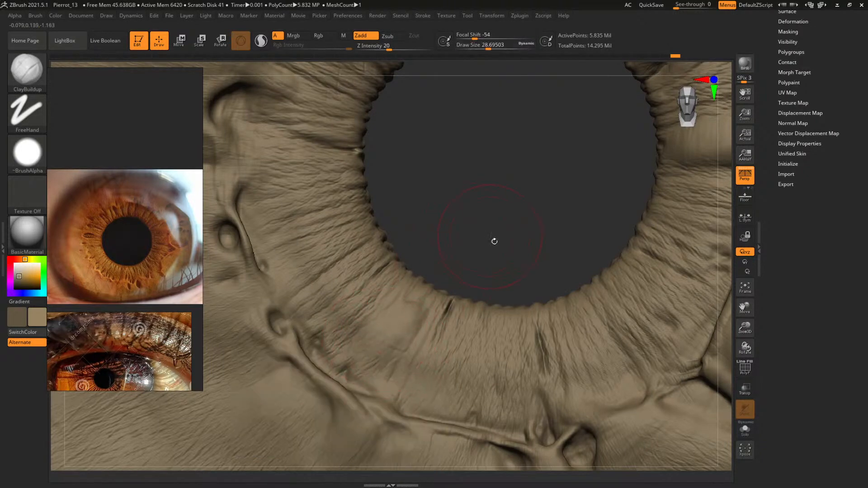
Add volume to the upper-left pupil ring beside the deep diagonal groove at draw sizes of about 21.7 and 16.1
alt+drag(494, 241, 475, 311)
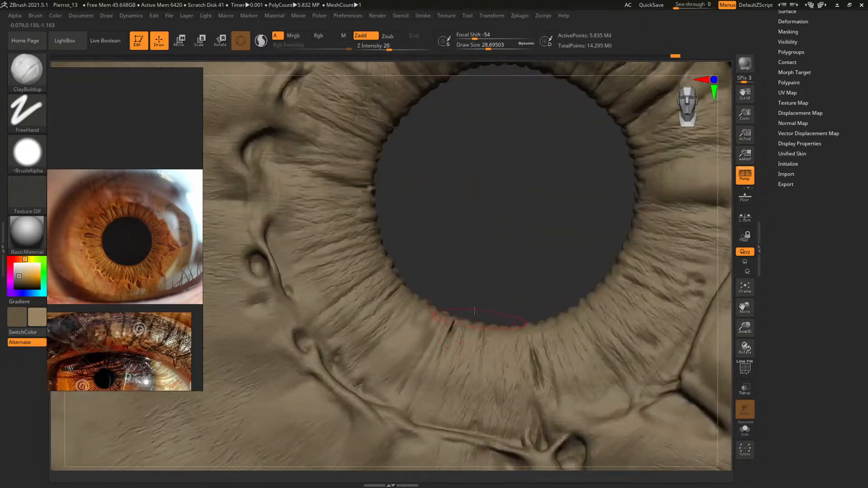
alt+drag(483, 206, 443, 362)
key(space)
drag(338, 243, 363, 257)
key(space)
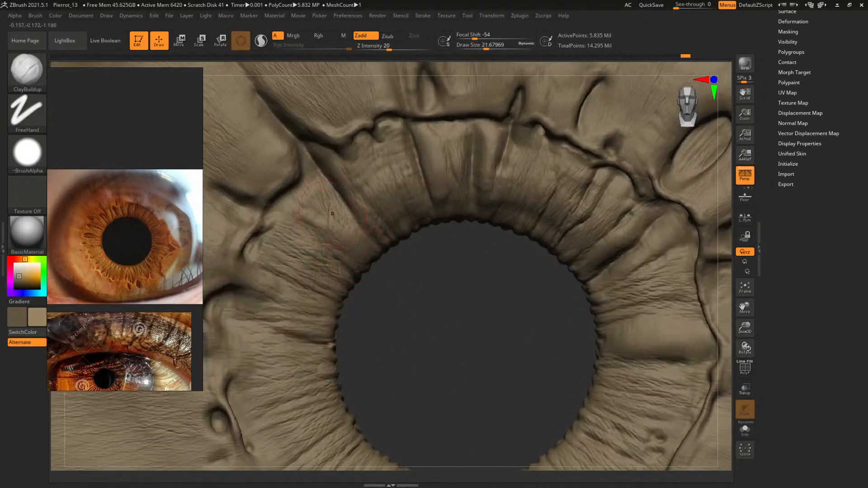
key(space)
drag(302, 206, 297, 204)
Review the whole iris, then build up the narrow folds in the upper-left pupil ring at a draw size of about 9.6
alt+drag(460, 340, 390, 323)
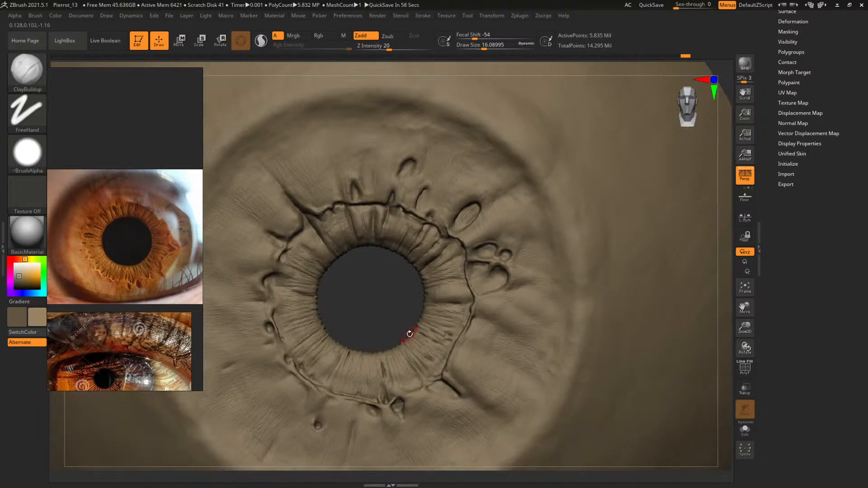
mouse_move(359, 271)
alt+mouse_down()
mouse_move(393, 244)
mouse_move(446, 286)
mouse_move(478, 298)
mouse_move(461, 259)
mouse_move(465, 312)
mouse_move(533, 309)
alt+mouse_up()
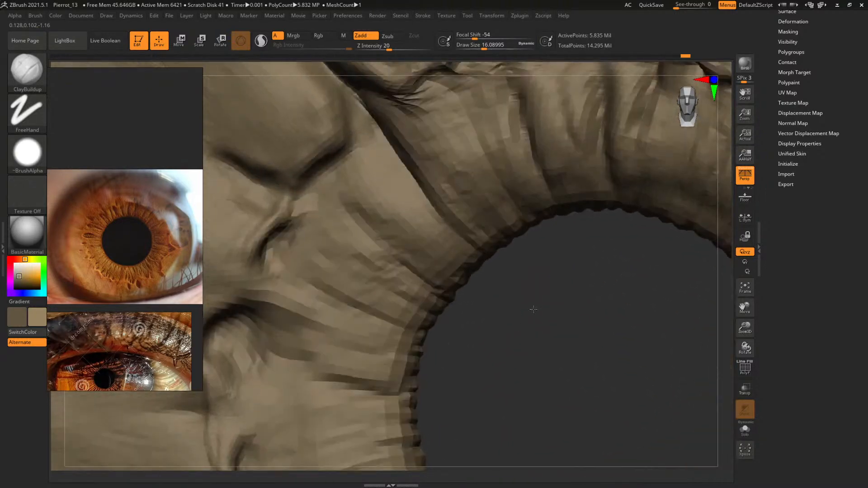
key(space)
key(space)
drag(386, 268, 399, 282)
key(space)
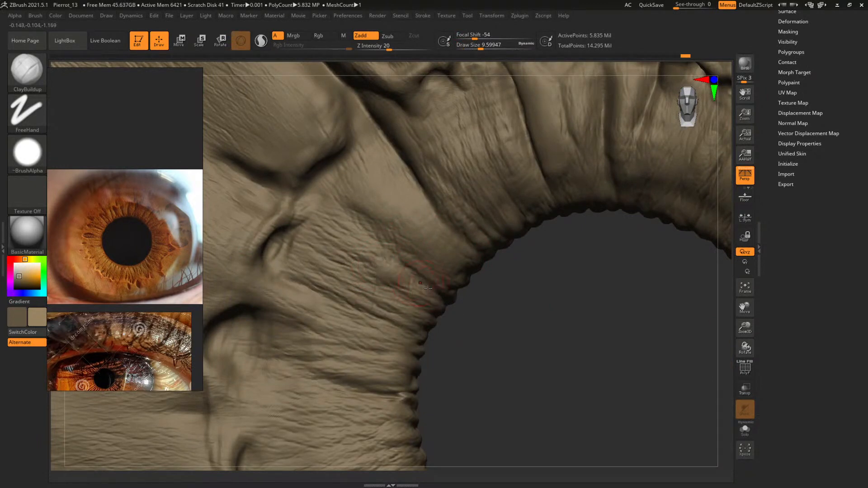
Build up the wide fold between the diagonal groove and the left crypt at a draw size of about 18.2
alt+drag(538, 341, 524, 323)
key(space)
mouse_move(360, 248)
mouse_down()
mouse_move(363, 239)
mouse_move(331, 237)
mouse_up()
key(space)
click(365, 250)
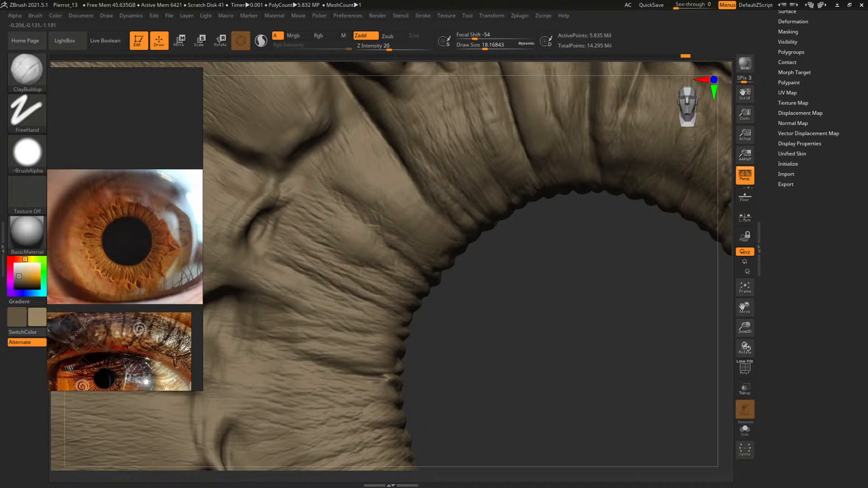
Carve the crease along the upper-left fold toward the pupil edge with DamStandard at a draw size of about 10.3
mouse_move(508, 351)
shift+mouse_down()
mouse_move(422, 294)
mouse_move(515, 362)
mouse_move(528, 357)
shift+mouse_up()
key(b)
key(d)
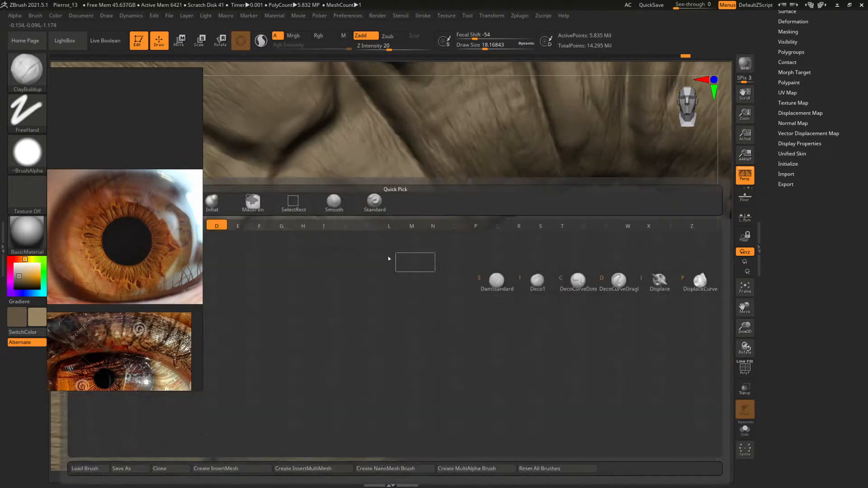
key(s)
key(space)
drag(374, 228, 402, 257)
key(space)
key(space)
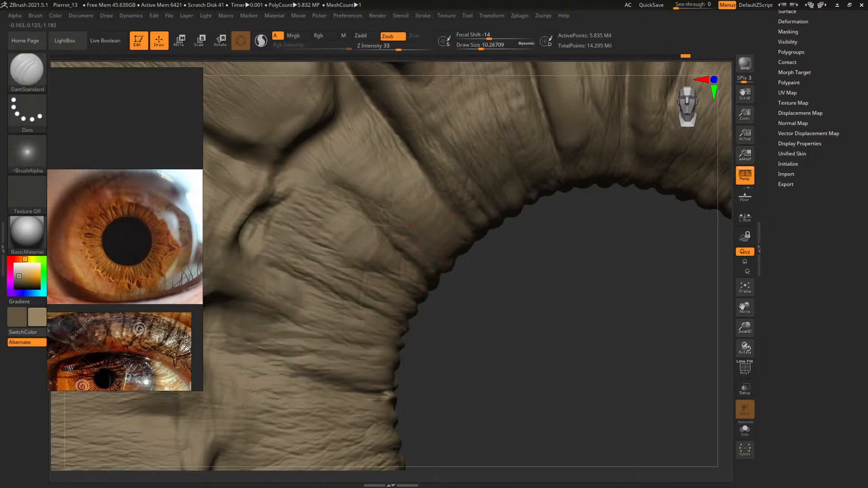
Deepen the creases around the upper-left folds with DamStandard at draw sizes of about 18.2 and 13.3
alt+drag(509, 324, 442, 316)
key(space)
drag(396, 210, 390, 209)
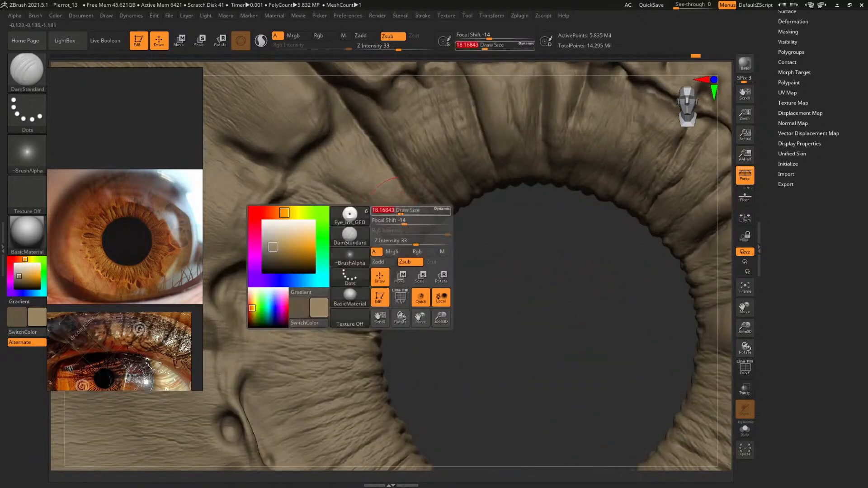
key(space)
drag(418, 240, 412, 239)
mouse_move(468, 277)
mouse_down()
mouse_move(452, 253)
mouse_move(407, 225)
mouse_up()
key(space)
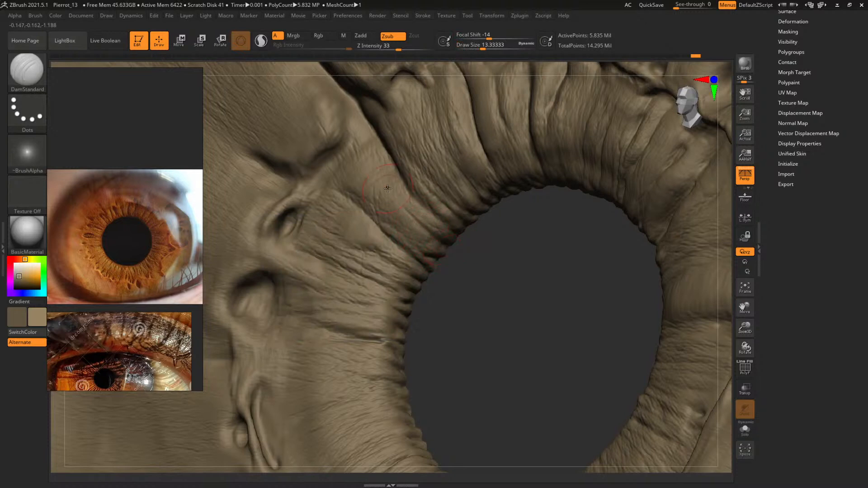
Carve fine detail along the edge of the deep diagonal groove at a draw size of about 7.8
drag(502, 299, 498, 333)
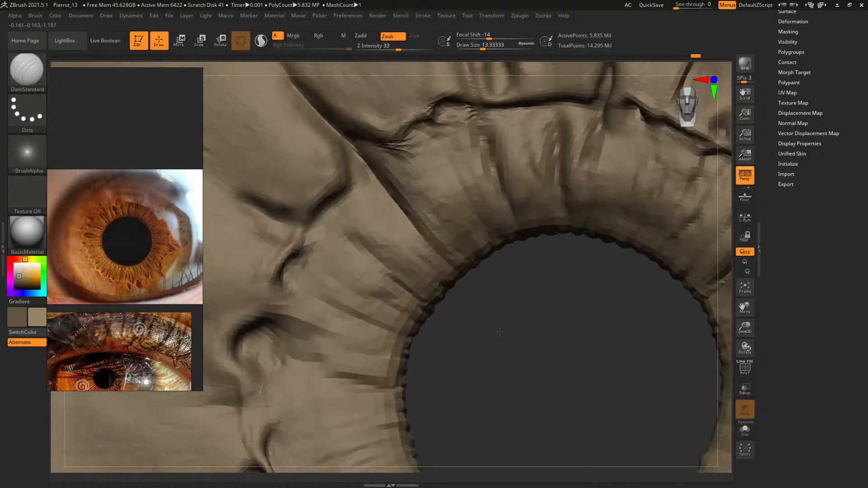
key(space)
drag(399, 224, 402, 224)
key(space)
drag(413, 230, 410, 230)
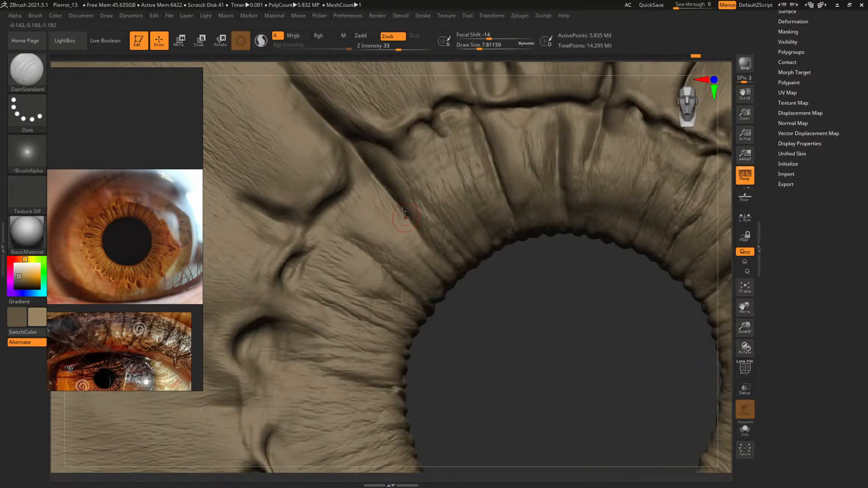
Carve radial creases into the fold below the diagonal groove with DamStandard at draw sizes of about 16.1 and 11.7
drag(489, 310, 495, 319)
key(space)
drag(392, 236, 420, 256)
key(space)
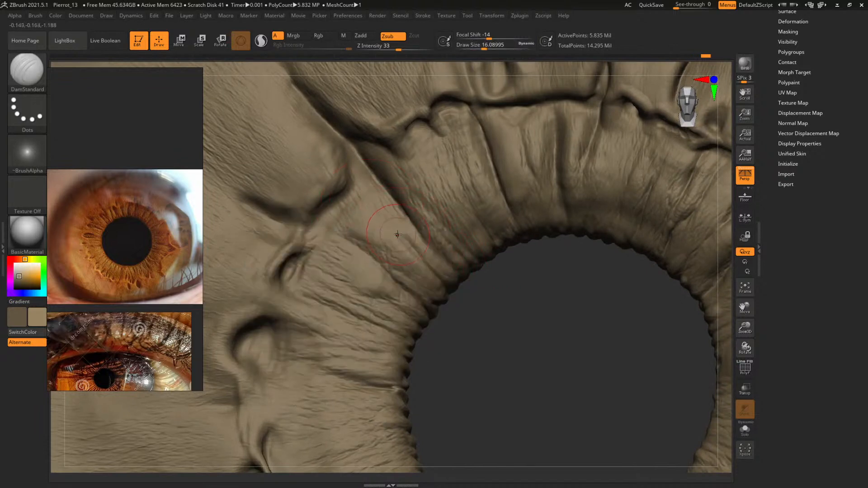
mouse_move(500, 328)
mouse_down()
mouse_move(507, 334)
mouse_move(437, 286)
mouse_move(418, 310)
mouse_move(485, 337)
mouse_up()
key(space)
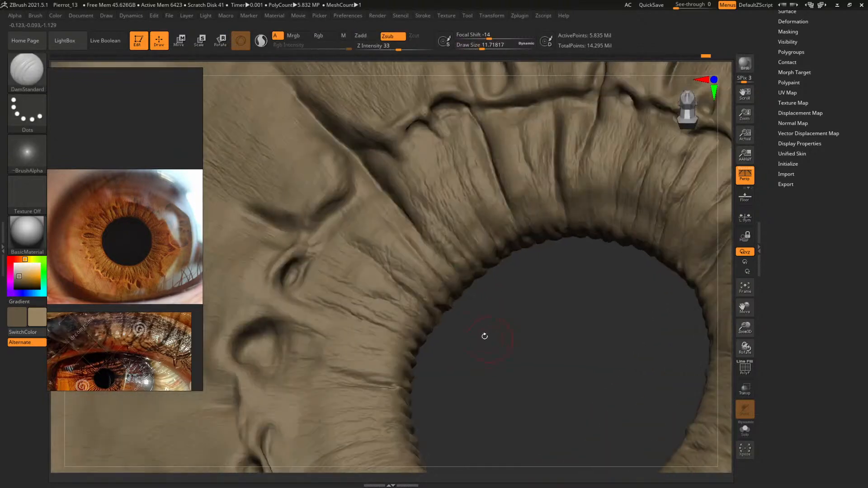
key(bracketright)
drag(443, 313, 377, 239)
Build up the narrow folds between the new upper-left creases with ClayBuildup at a draw size of about 7.3
drag(502, 332, 392, 293)
alt+drag(450, 289, 642, 395)
key(b)
key(c)
key(b)
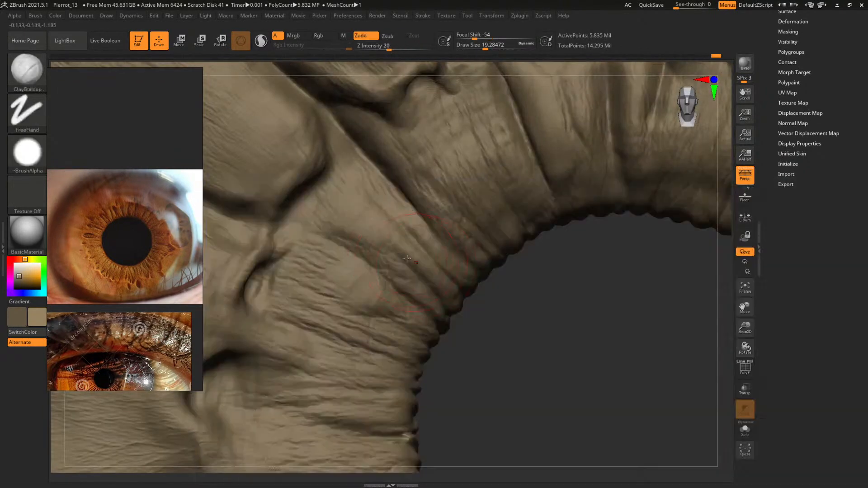
key(space)
mouse_move(387, 256)
mouse_down()
mouse_move(368, 260)
mouse_move(379, 261)
mouse_up()
key(space)
key(s)
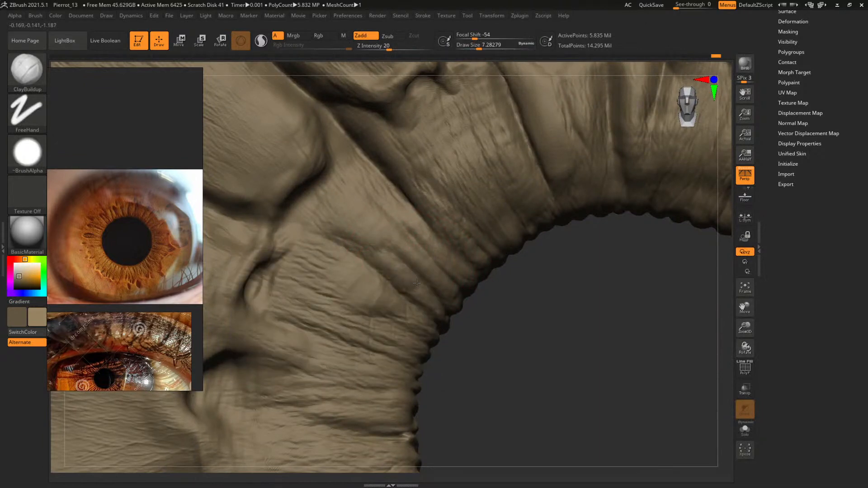
Extend the thin upper-left folds down to the pupil's beaded edge at a draw size of about 6.3
drag(529, 342, 504, 305)
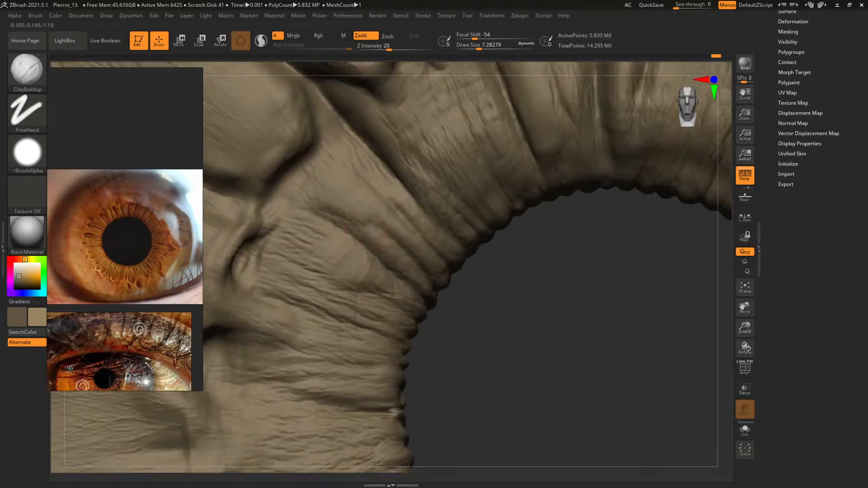
drag(511, 337, 471, 284)
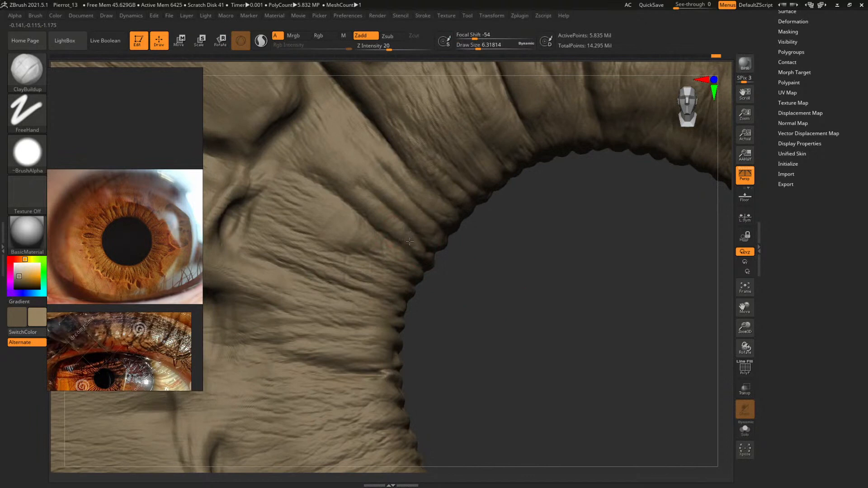
mouse_move(484, 286)
mouse_down()
mouse_move(470, 258)
mouse_move(407, 249)
mouse_up()
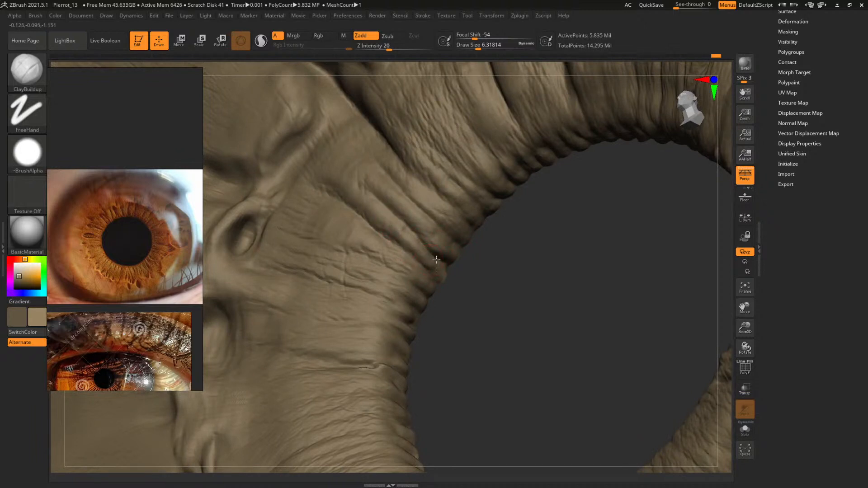
mouse_move(497, 288)
mouse_down()
mouse_move(527, 282)
mouse_move(502, 294)
mouse_up()
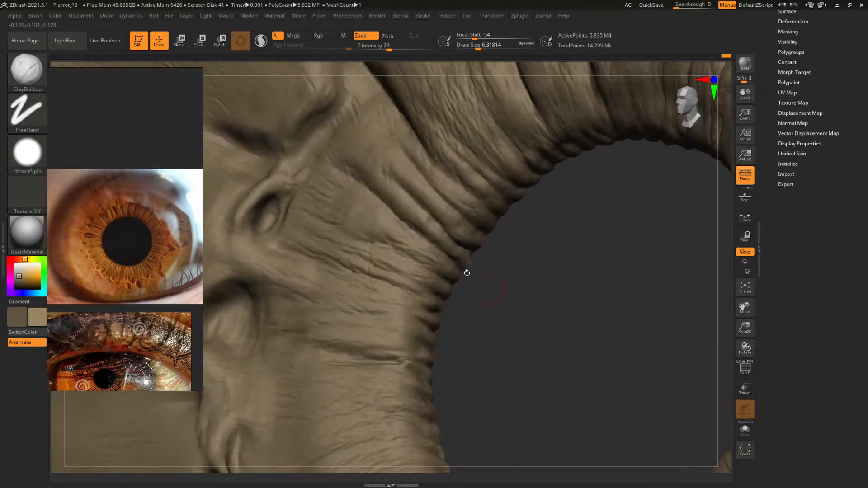
drag(429, 231, 391, 235)
Build up the wide fold next to the left crypt at a draw size of about 12.5
drag(514, 292, 513, 301)
key(s)
drag(374, 225, 348, 213)
key(s)
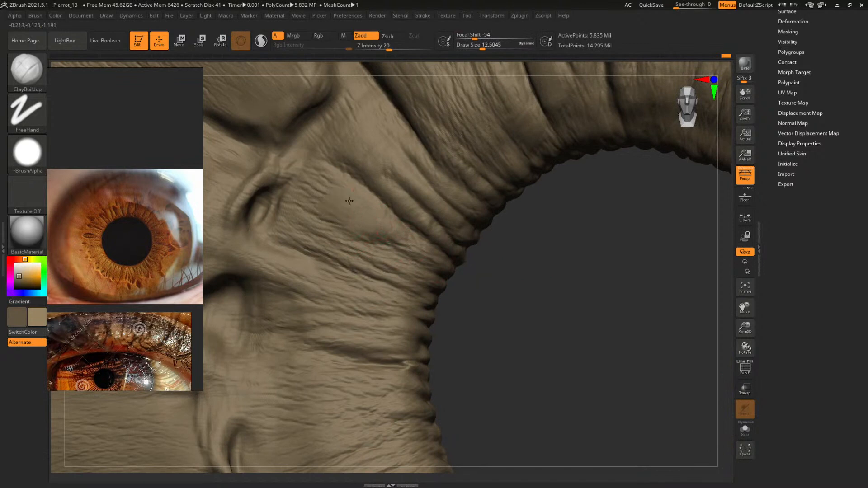
Refine the thin folds beside the left crypt with ClayBuildup at a draw size of about 3.8
drag(519, 296, 503, 266)
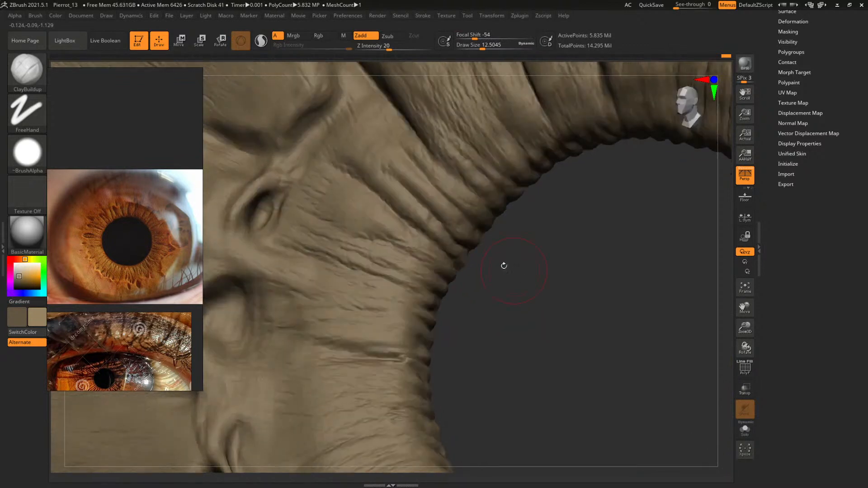
key(s)
drag(406, 245, 402, 244)
key(s)
drag(413, 242, 410, 243)
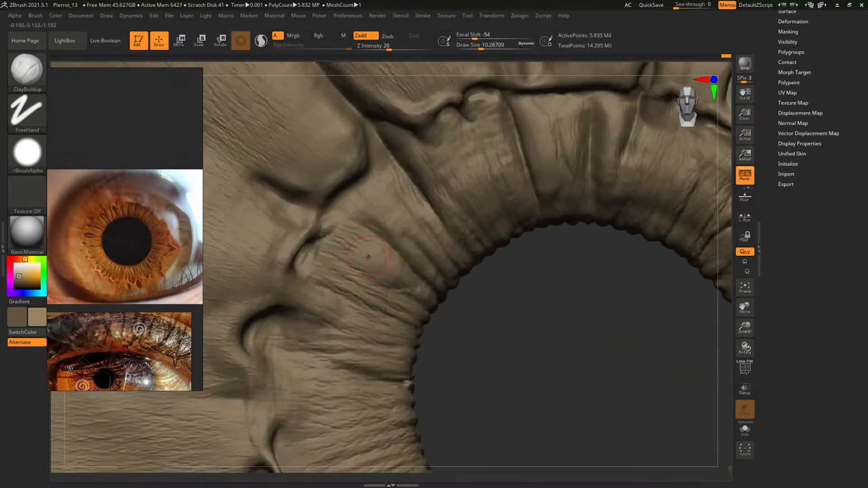
Build up the folds between the left crypt and the pupil edge with ClayBuildup at draw sizes of about 18.2, 11 and 14.2
key(bracketright)
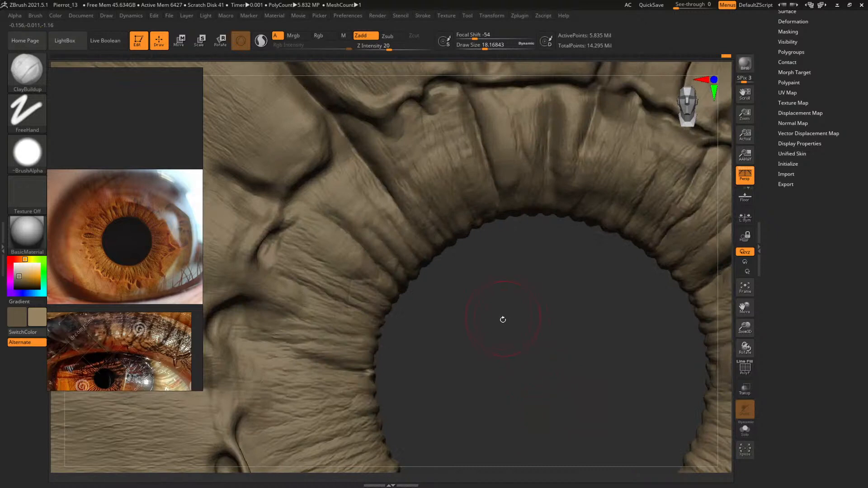
drag(512, 300, 520, 321)
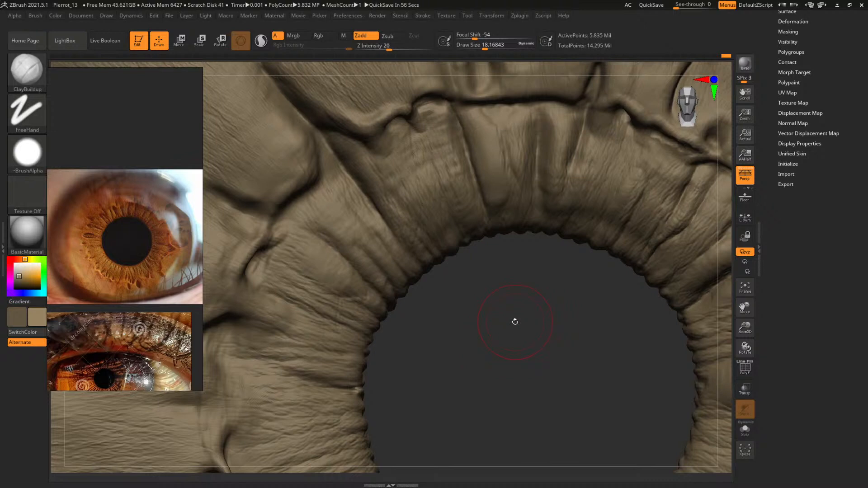
mouse_move(496, 326)
alt+mouse_down()
mouse_move(481, 282)
mouse_move(503, 271)
alt+mouse_up()
key(s)
drag(366, 209, 363, 208)
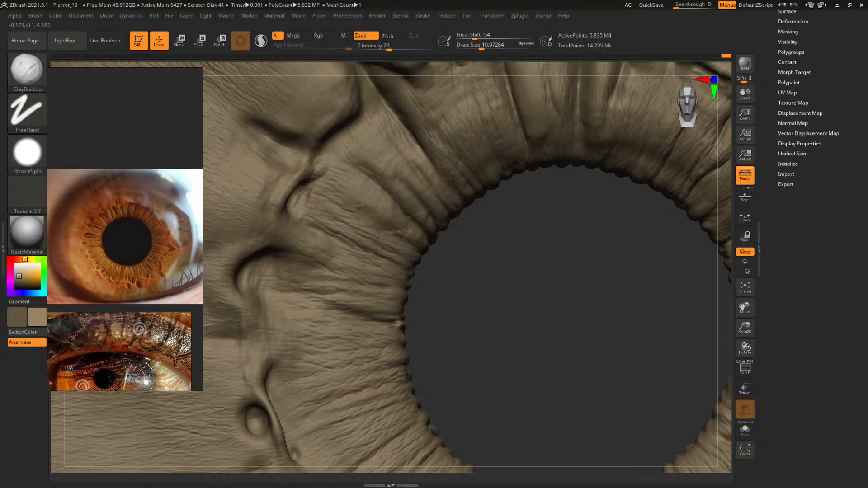
key(s)
drag(314, 199, 316, 199)
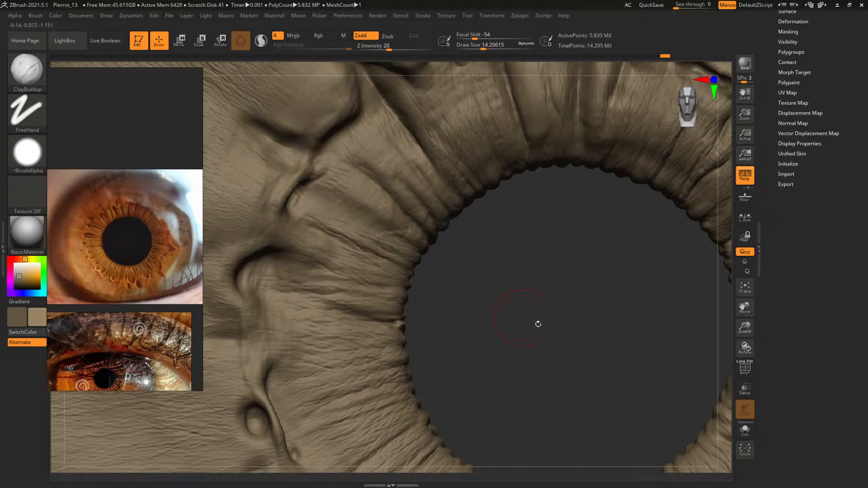
alt+drag(538, 324, 495, 191)
alt+drag(418, 251, 511, 300)
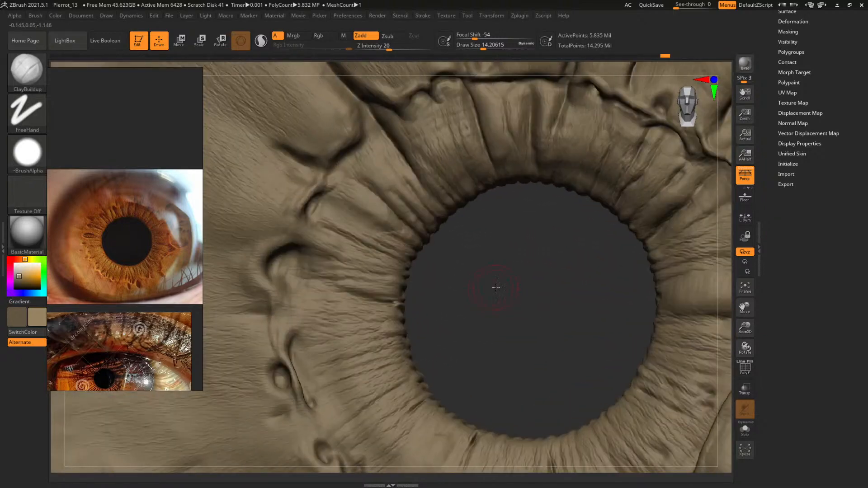
Carve radial creases into the upper-left folds of the pupil ring with DamStandard at a draw size of about 16.1
key(b)
key(d)
key(s)
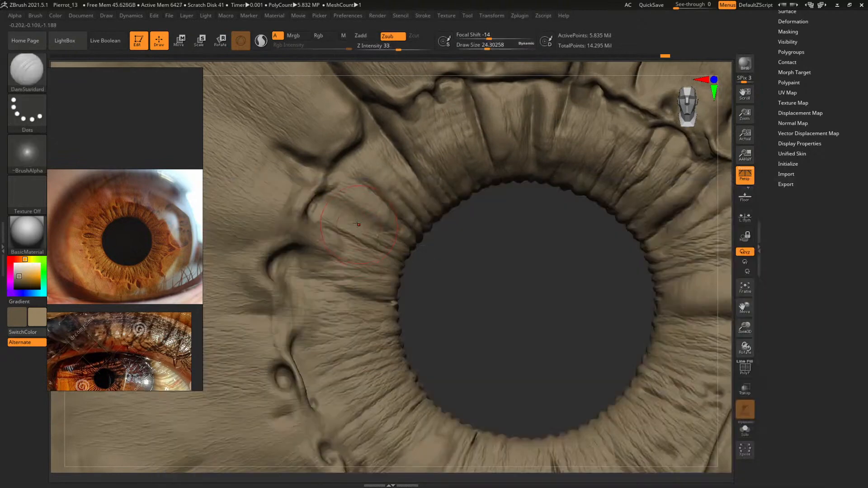
alt+drag(504, 301, 626, 298)
drag(687, 317, 686, 317)
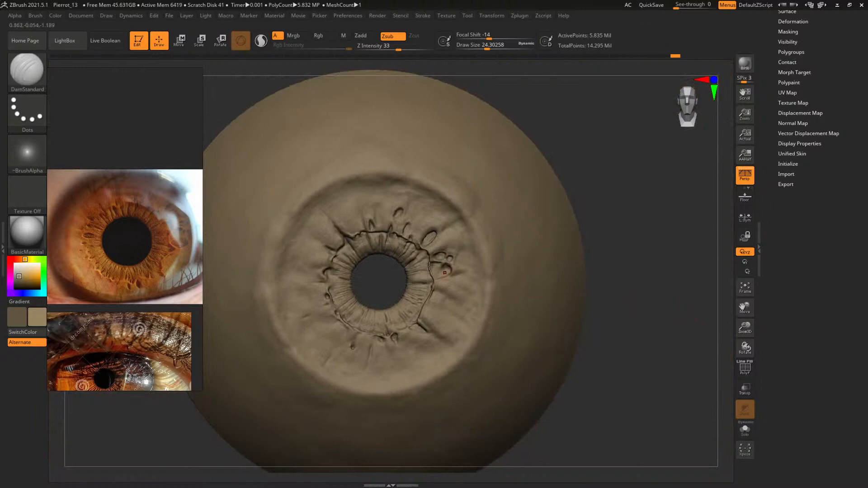
mouse_move(381, 278)
alt+mouse_down()
mouse_move(546, 375)
mouse_move(443, 290)
alt+mouse_up()
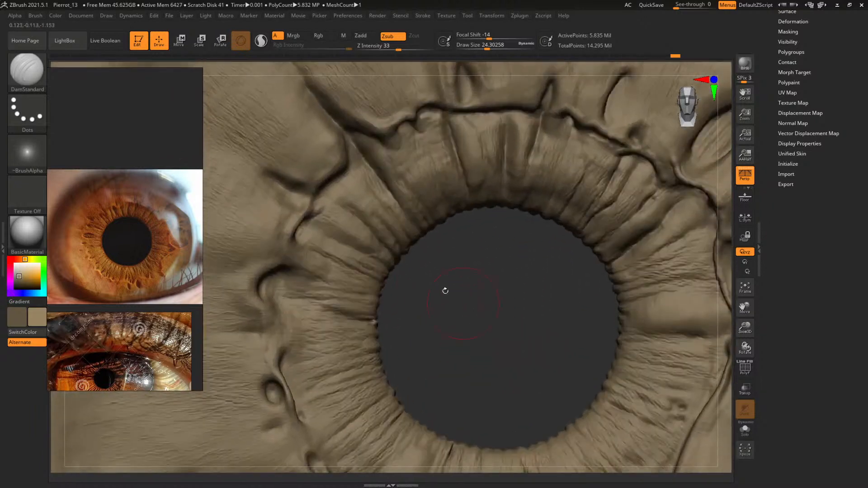
key(space)
drag(350, 214, 348, 208)
mouse_move(445, 280)
mouse_down()
mouse_move(484, 284)
mouse_move(511, 323)
mouse_move(477, 298)
mouse_up()
Deepen the diagonal groove and its junction above the upper-left folds with DamStandard at draw sizes of about 25.7 and 24.3
key(space)
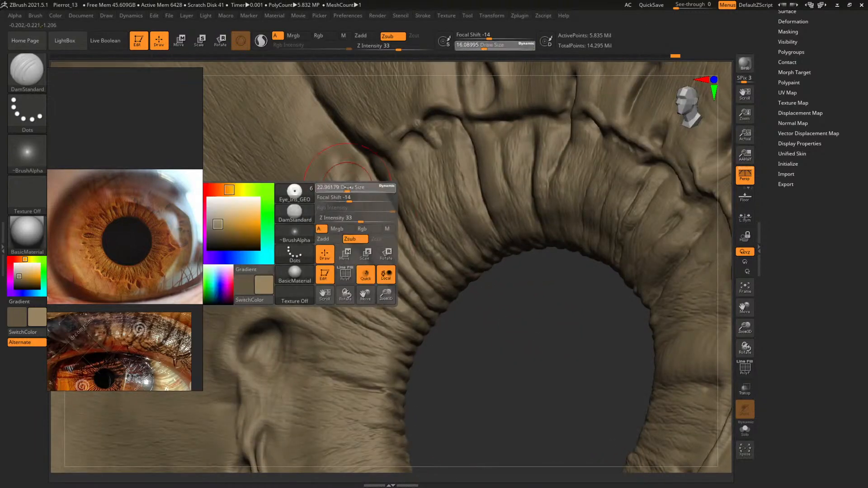
key(space)
drag(351, 181, 359, 186)
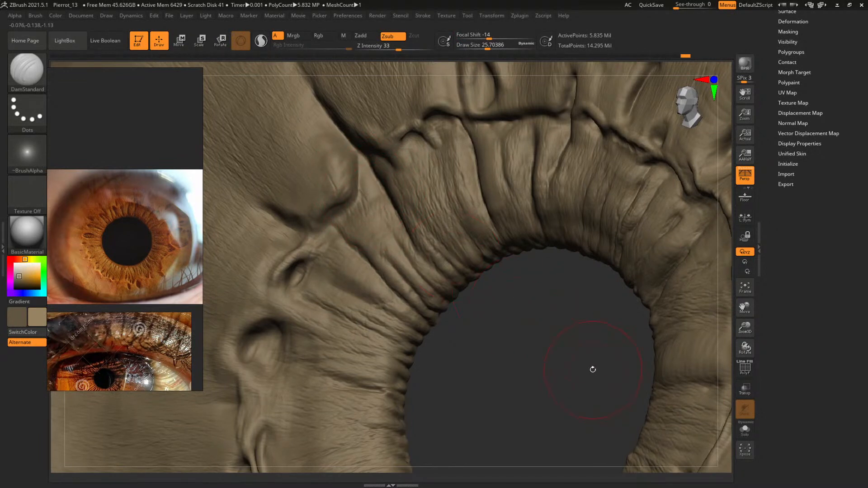
drag(574, 369, 334, 201)
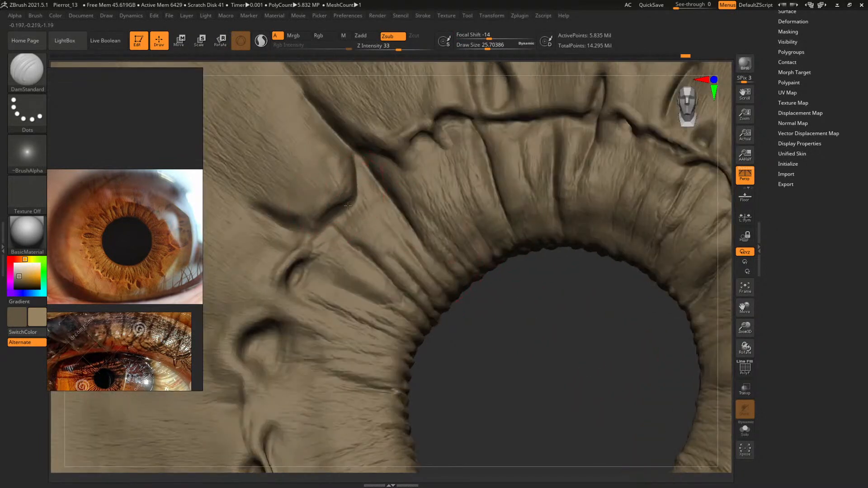
mouse_move(540, 361)
mouse_down()
mouse_move(479, 346)
mouse_move(496, 329)
mouse_up()
key(space)
click(347, 146)
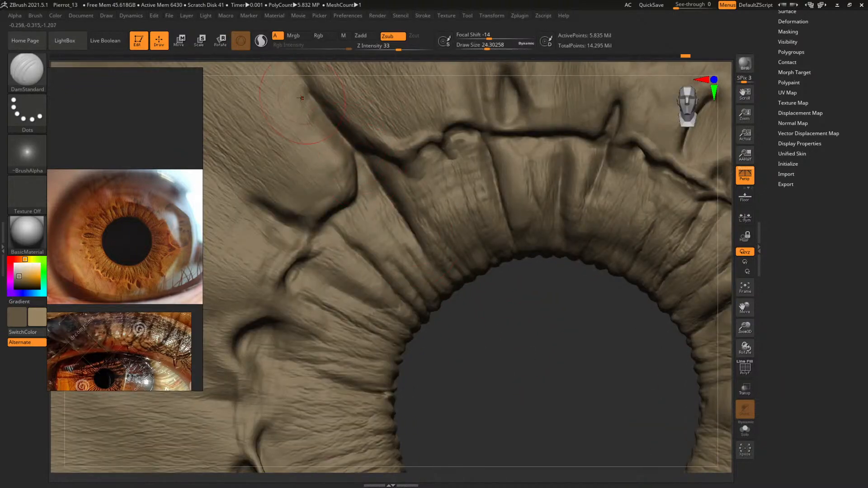
alt+drag(557, 360, 397, 245)
mouse_move(380, 185)
alt+mouse_down()
mouse_move(520, 310)
mouse_move(466, 332)
mouse_move(475, 366)
mouse_move(416, 282)
mouse_move(420, 243)
mouse_move(476, 329)
mouse_move(429, 242)
mouse_move(452, 320)
mouse_move(453, 304)
mouse_move(438, 333)
mouse_move(472, 381)
mouse_move(461, 355)
alt+mouse_up()
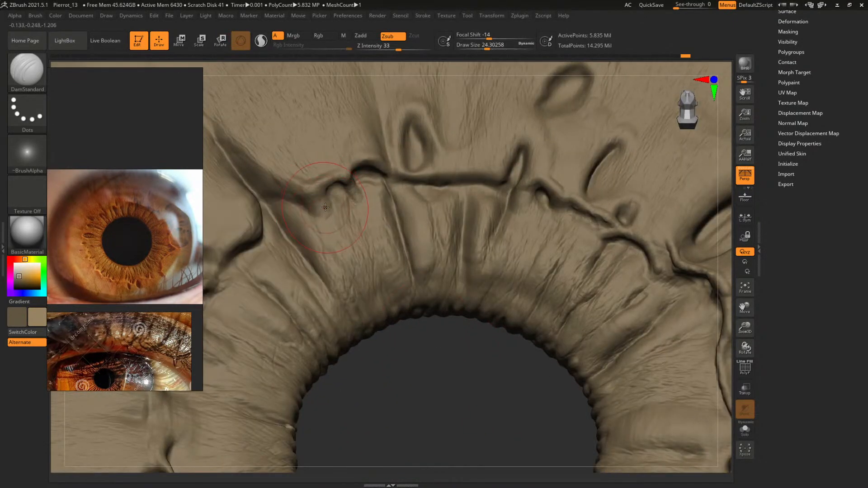
Check the iris forms on a coarse subdivision level with the whole eye framed, and return to the highest level
key(shift+f)
key(shift+f)
key(shift+f)
key(shift+f)
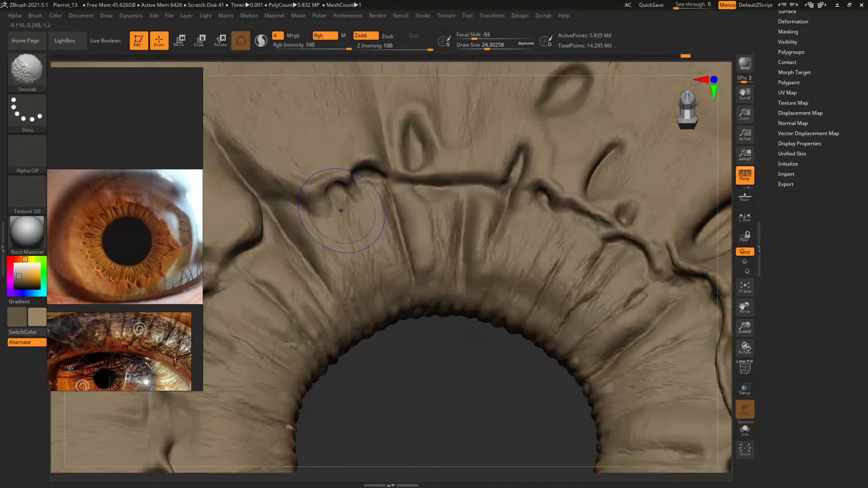
key(shift+d)
key(shift+d)
key(shift+d)
key(shift+d)
key(f)
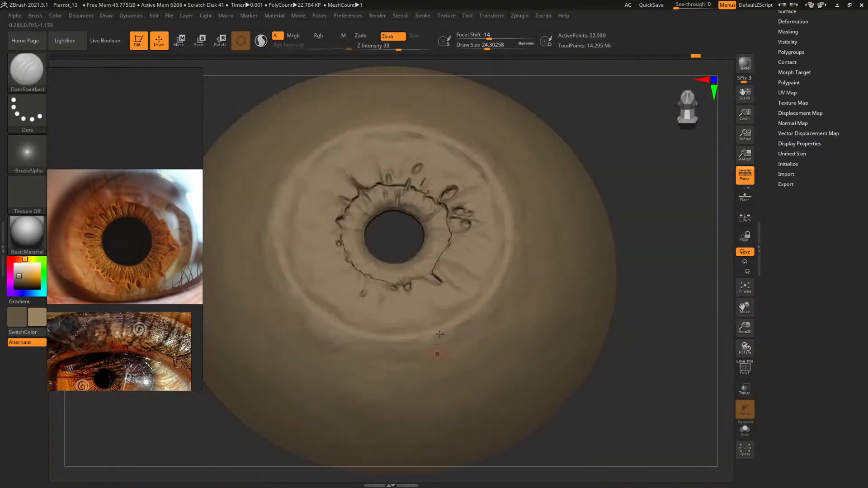
shift+drag(645, 240, 640, 283)
key(shift+f)
key(shift+f)
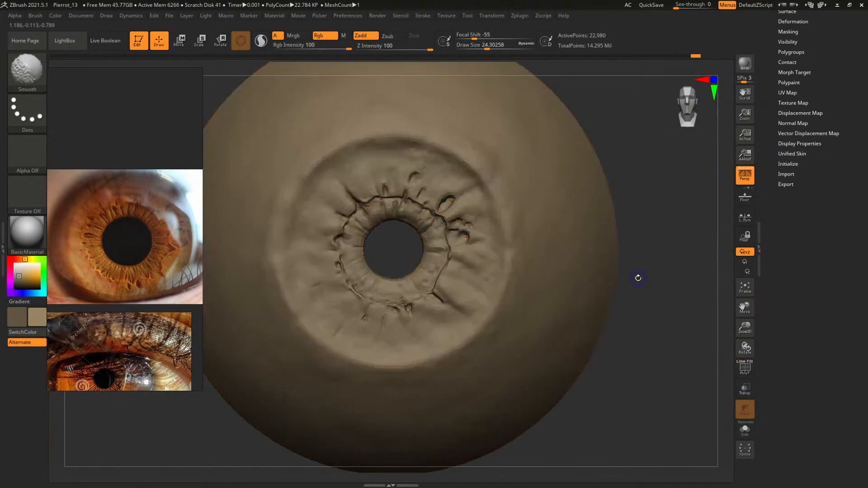
key(d)
key(d)
key(d)
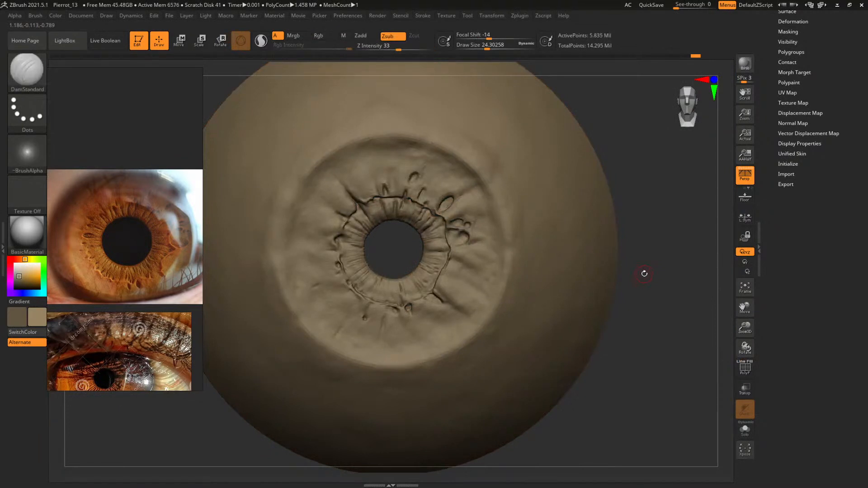
key(d)
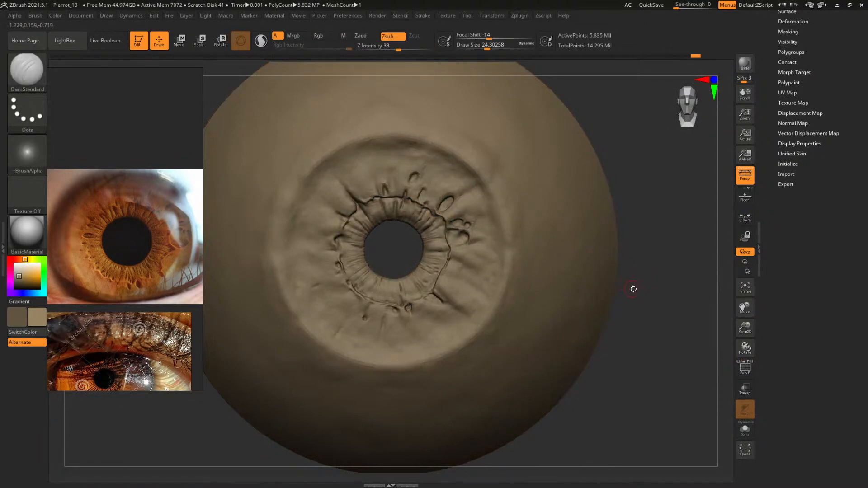
Carve a radial crease into the lower pupil ring next to the short dark notch with DamStandard at a draw size of about 15.1
alt+drag(670, 297, 697, 265)
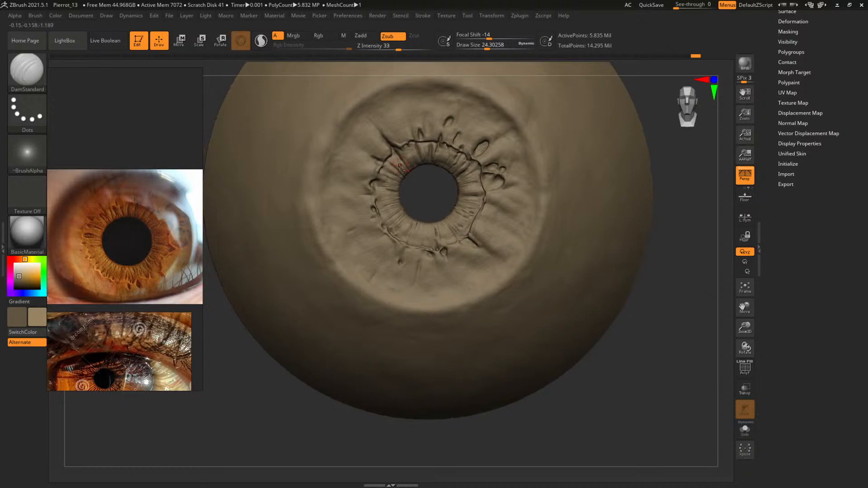
mouse_move(427, 190)
alt+mouse_down()
mouse_move(434, 253)
mouse_move(468, 165)
mouse_move(476, 192)
mouse_move(467, 182)
alt+mouse_up()
key(b)
key(space)
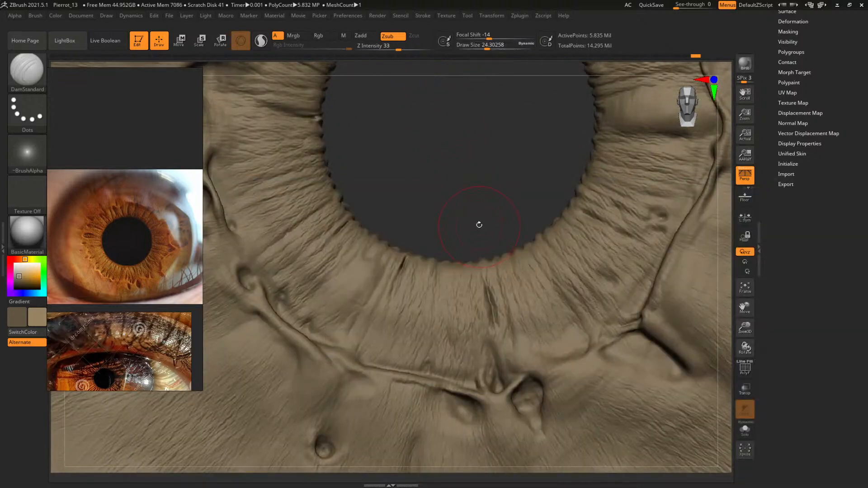
mouse_move(478, 224)
alt+mouse_down()
mouse_move(469, 158)
mouse_move(479, 193)
mouse_move(484, 106)
alt+mouse_up()
key(space)
drag(430, 231, 425, 236)
key(space)
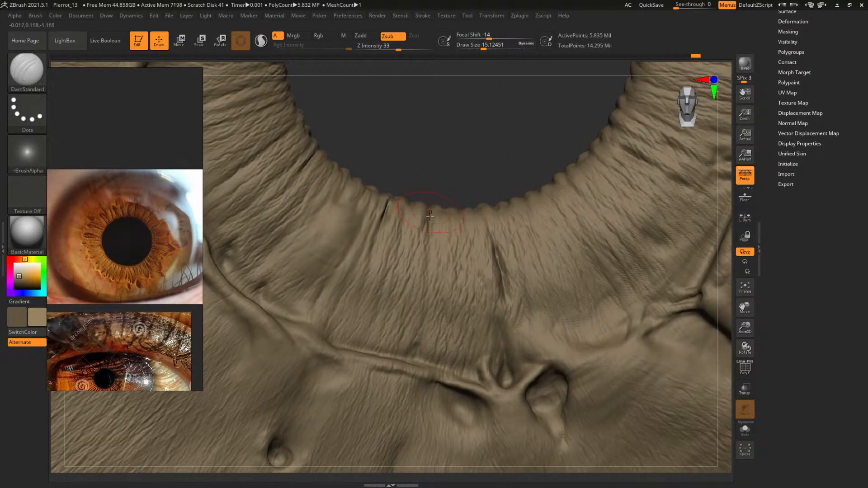
mouse_move(463, 161)
mouse_down()
mouse_move(492, 156)
mouse_move(461, 153)
mouse_move(450, 185)
mouse_up()
key(space)
drag(426, 236, 416, 268)
mouse_move(468, 184)
mouse_down()
mouse_move(488, 156)
mouse_move(463, 187)
mouse_move(416, 180)
mouse_up()
Build up the fold between the notch and the new lower crease with ClayBuildup at draw sizes of about 12.5 and 10.3
key(b)
key(c)
key(b)
key(space)
drag(398, 239, 399, 248)
key(space)
key(space)
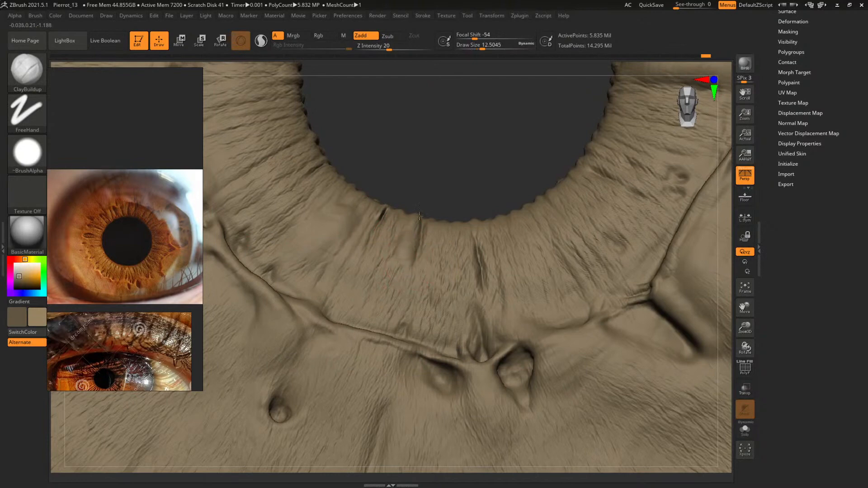
mouse_move(465, 158)
mouse_down()
mouse_move(443, 190)
mouse_move(473, 173)
mouse_up()
key(space)
drag(392, 232, 384, 238)
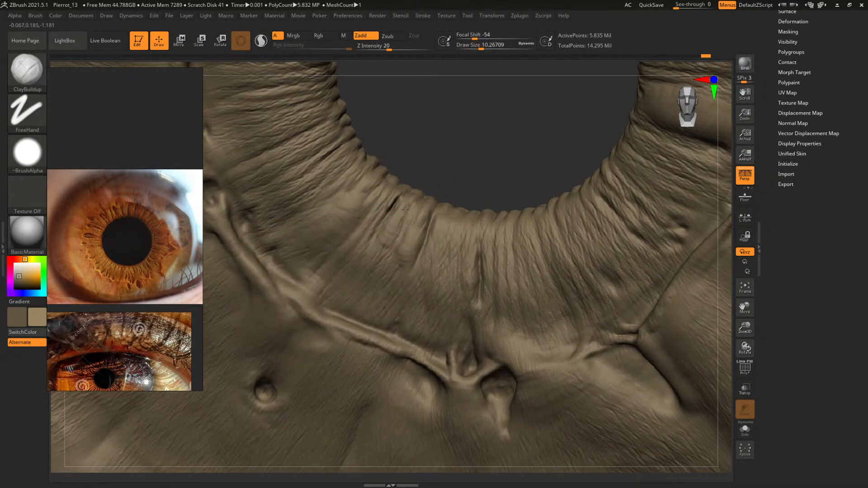
Add broader volume to the lower pupil ring's folds with ClayBuildup at a draw size of about 21.7
drag(473, 176, 476, 130)
key(space)
drag(402, 220, 415, 234)
key(space)
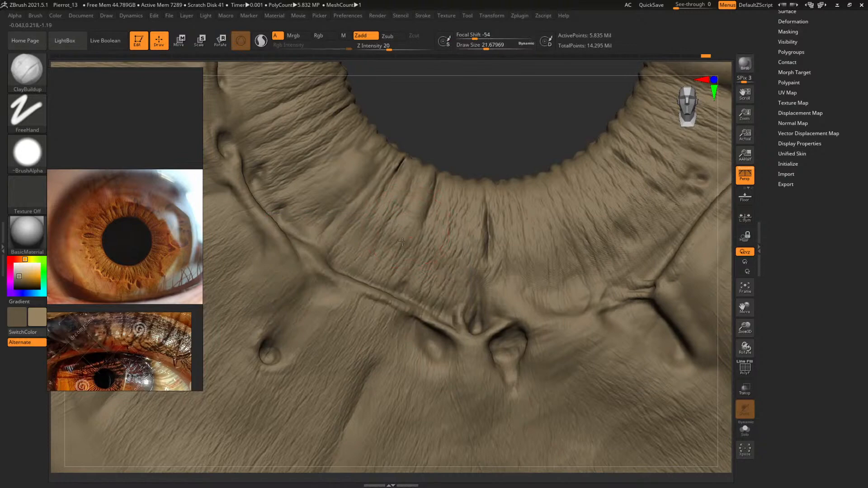
mouse_move(470, 130)
mouse_down()
mouse_move(467, 188)
mouse_move(457, 190)
mouse_move(509, 147)
mouse_move(501, 145)
mouse_move(514, 172)
mouse_move(516, 150)
mouse_move(498, 176)
mouse_up()
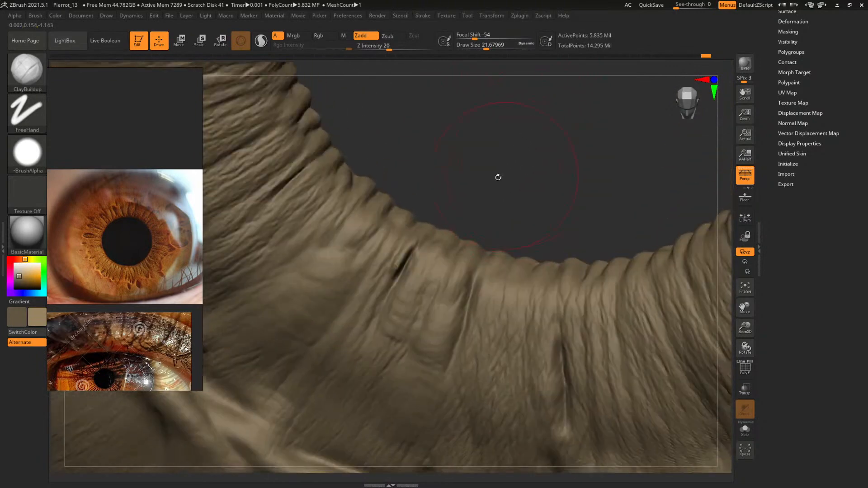
Deepen the short notch at the lower-left pupil edge with DamStandard
key(b)
key(d)
key(s)
key(space)
drag(410, 252, 394, 281)
mouse_move(491, 179)
mouse_down()
mouse_move(513, 155)
mouse_move(424, 151)
mouse_move(492, 210)
mouse_up()
Build up the fold edges around the deepened notch with ClayBuildup at draw sizes of about 10.3 and 4.7
key(b)
key(c)
key(b)
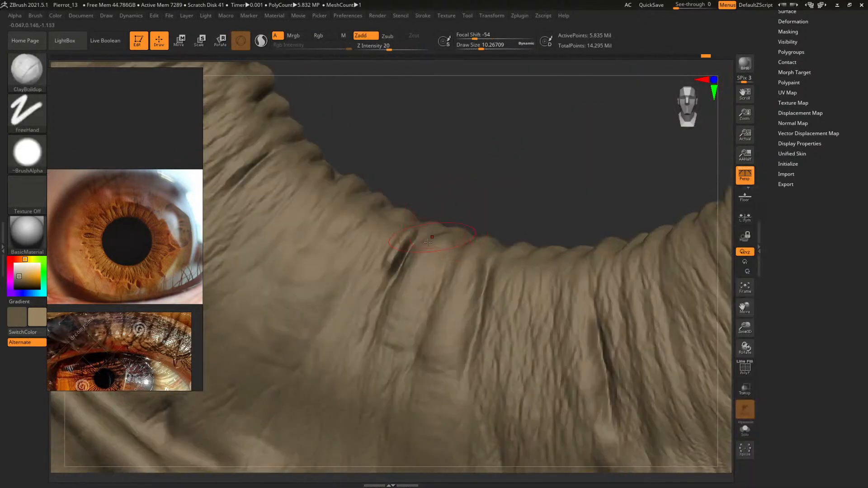
key(])
mouse_move(403, 261)
mouse_down()
mouse_move(391, 250)
mouse_move(390, 259)
mouse_up()
key(space)
key(shift)
mouse_move(470, 184)
mouse_down()
mouse_move(481, 202)
mouse_move(473, 168)
mouse_move(433, 185)
mouse_up()
key(space)
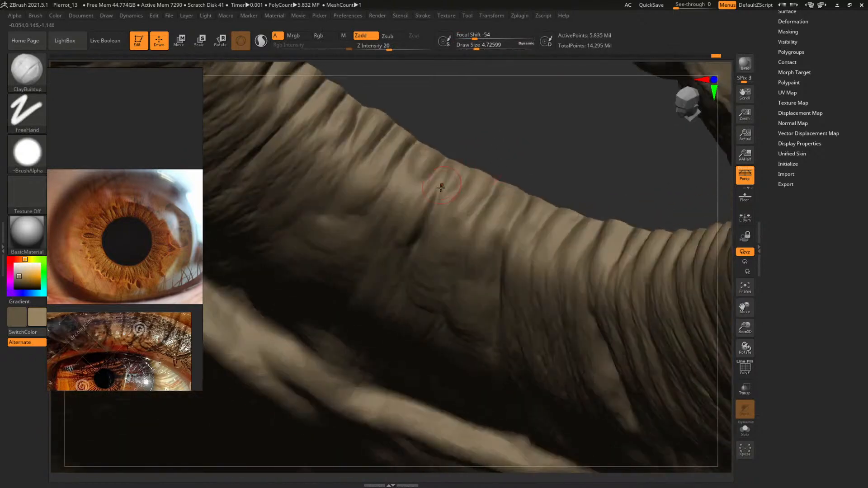
Refine the narrow folds next to the notch up to the pupil rim with ClayBuildup at a draw size of about 6.8
key([)
drag(477, 145, 525, 96)
alt+drag(535, 164, 347, 195)
drag(462, 182, 577, 255)
drag(577, 181, 567, 174)
key(space)
drag(399, 224, 432, 193)
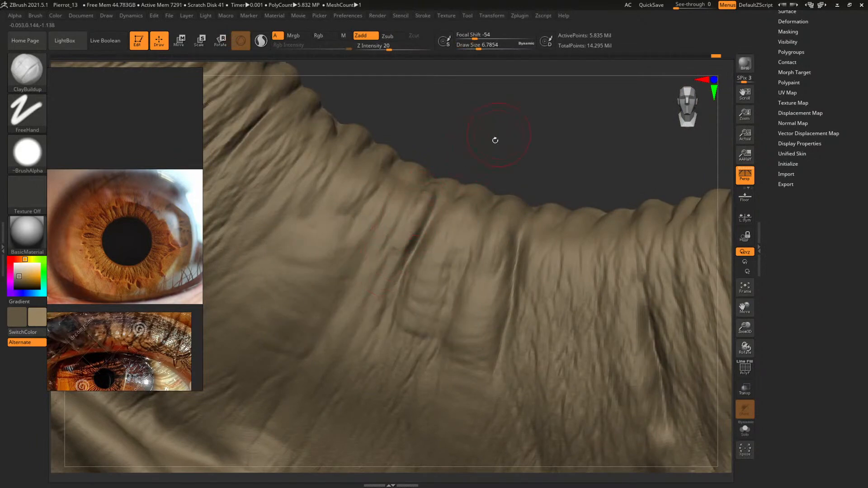
Build up the radial folds of the lower-right pupil ring with ClayBuildup at a draw size of about 15.1
drag(495, 140, 449, 194)
mouse_move(536, 134)
mouse_down()
mouse_move(571, 116)
mouse_move(482, 148)
mouse_move(466, 298)
mouse_move(426, 200)
mouse_move(465, 231)
mouse_move(327, 172)
mouse_up()
key(s)
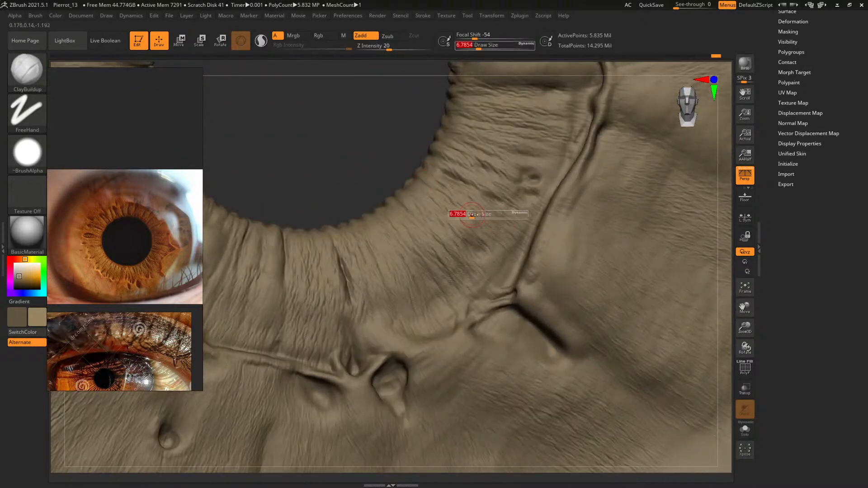
drag(471, 218, 475, 208)
key(s)
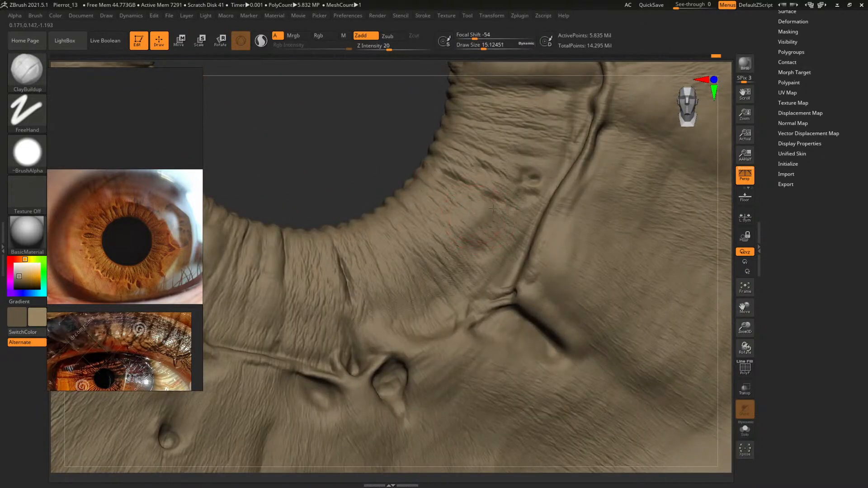
drag(526, 220, 518, 238)
Refine the radial folds on the right side of the pupil ring with ClayBuildup at draw sizes of about 9 and 12.5
mouse_move(377, 129)
alt+mouse_down()
mouse_move(325, 188)
mouse_move(359, 150)
mouse_move(334, 197)
alt+mouse_up()
key(s)
drag(443, 224, 431, 224)
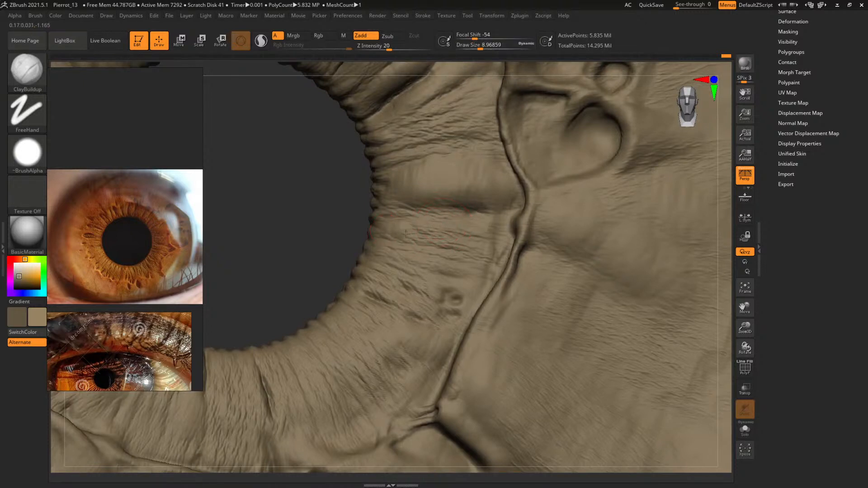
key(s)
drag(417, 234, 419, 233)
Sharpen the fine folds along the upper-right and right pupil ring with ClayBuildup at a draw size of about 10.3
alt+drag(307, 219, 285, 311)
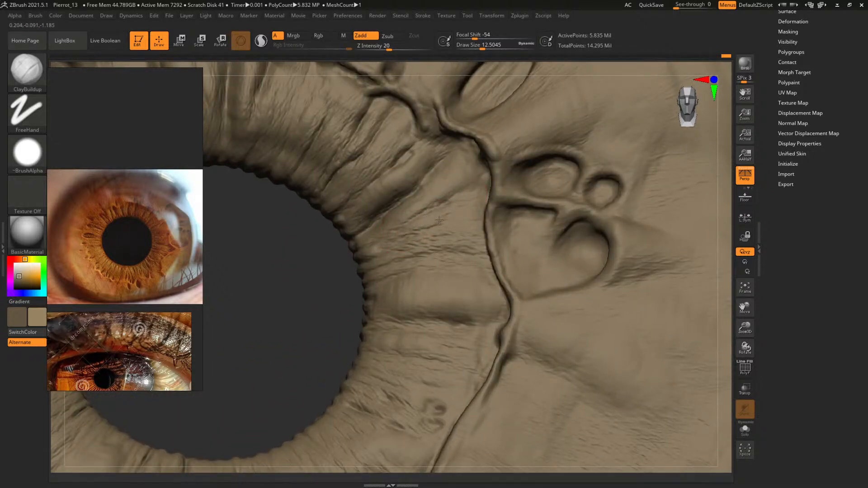
alt+drag(325, 296, 335, 332)
key(space)
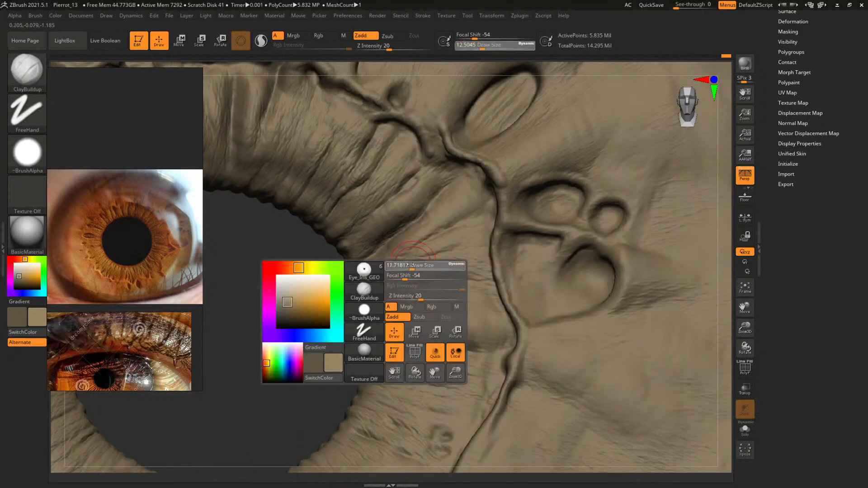
drag(410, 266, 384, 272)
key(space)
key(space)
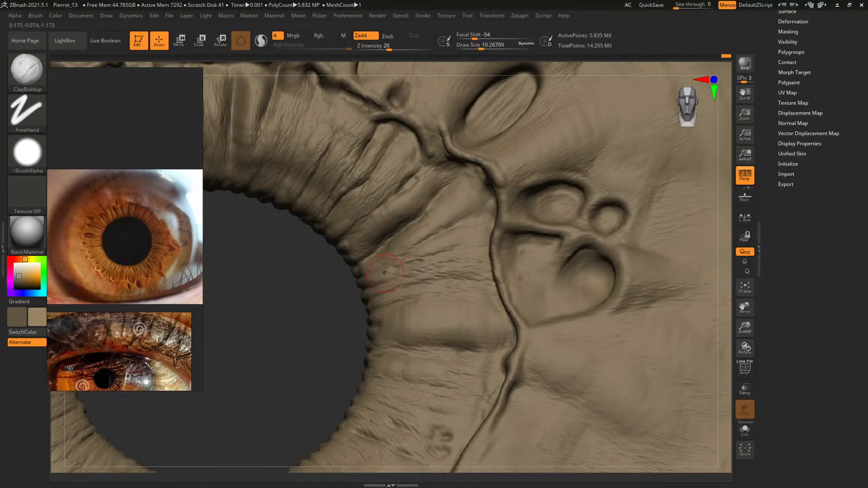
drag(308, 348, 623, 265)
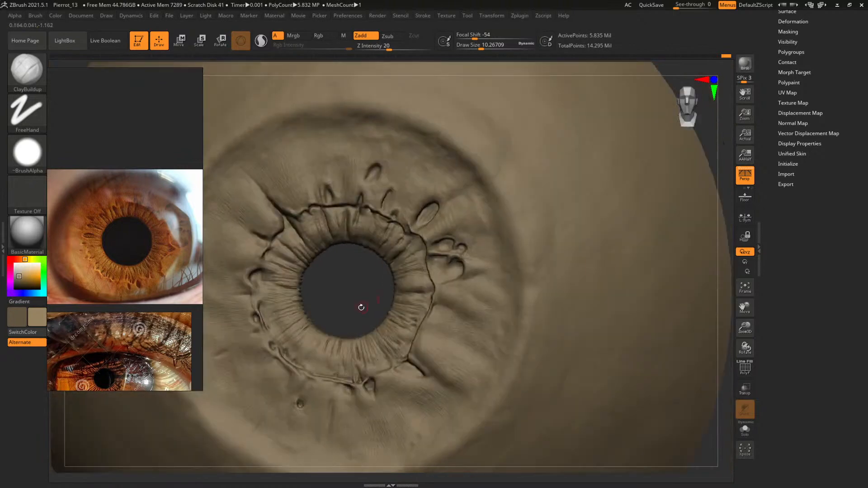
drag(361, 307, 366, 222)
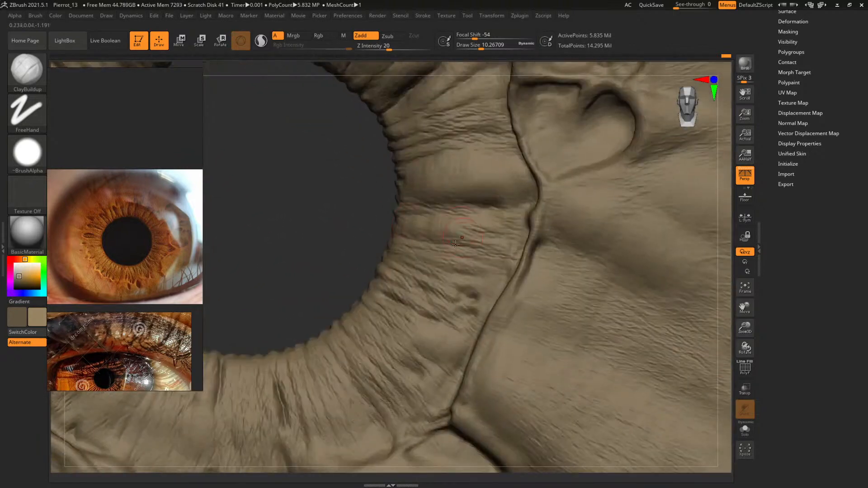
Deepen the long radial crease right of the pupil with DamStandard at a draw size of about 19.3
mouse_move(336, 253)
mouse_down()
mouse_move(317, 256)
mouse_move(352, 244)
mouse_up()
key(b)
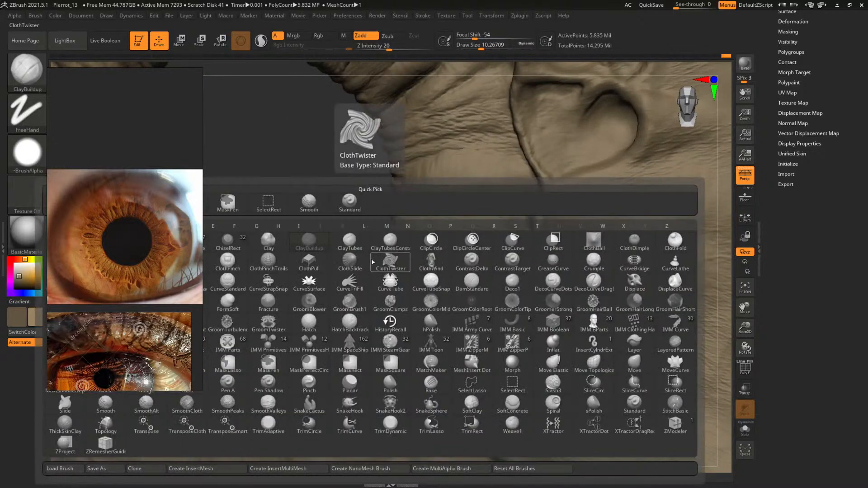
key(d)
key(s)
drag(417, 209, 494, 205)
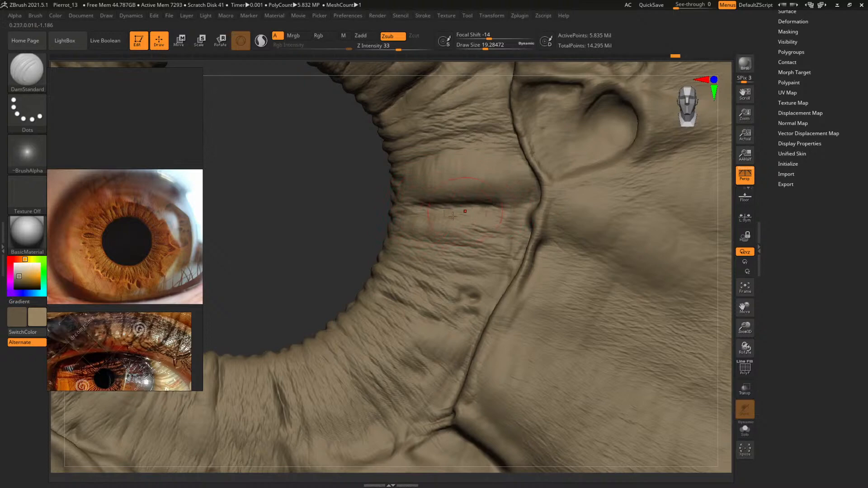
Build up the folds at the lower-left pupil edge with ClayBuildup at a draw size of about 11.7
key(b)
key(c)
key(b)
key(space)
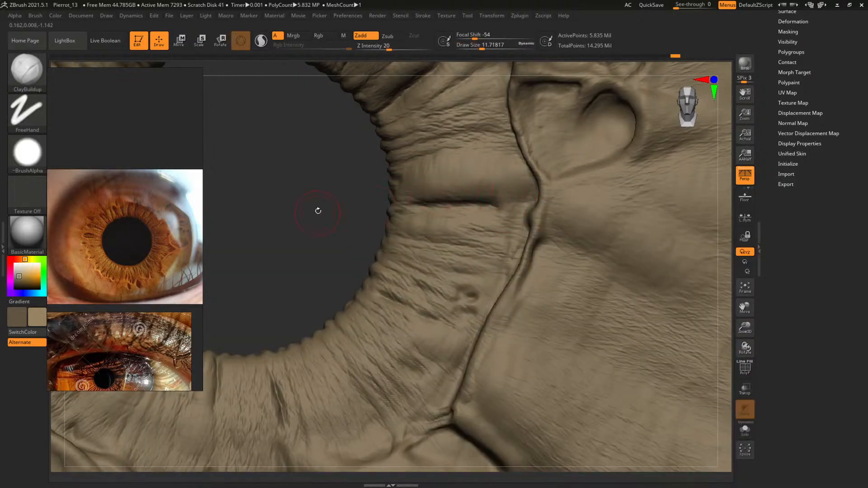
mouse_move(318, 209)
alt+mouse_down()
mouse_move(306, 207)
mouse_move(412, 192)
mouse_move(406, 197)
mouse_move(413, 188)
mouse_move(457, 256)
alt+mouse_up()
alt+drag(344, 227, 516, 147)
alt+drag(435, 155, 453, 146)
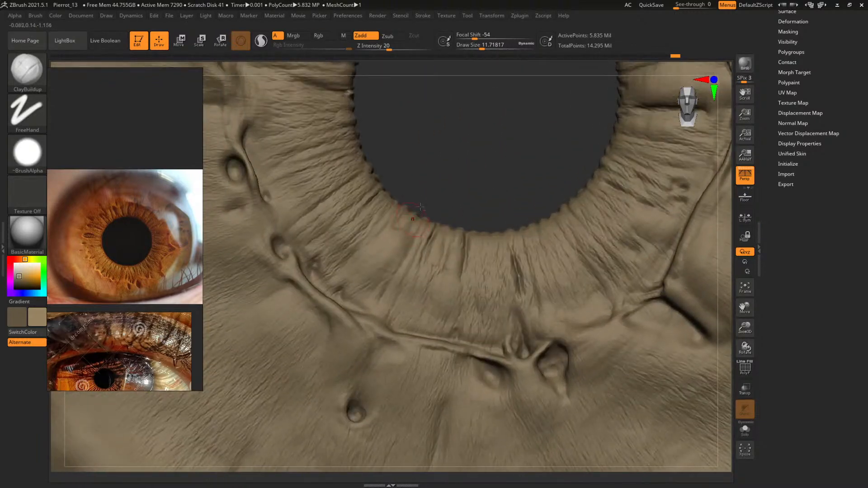
alt+drag(424, 182, 446, 159)
Sculpt small raised rims and pits inside the lower-left ring ridge with ClayBuildup at draw sizes of about 5.1 and 3.3
key(space)
drag(370, 267, 365, 267)
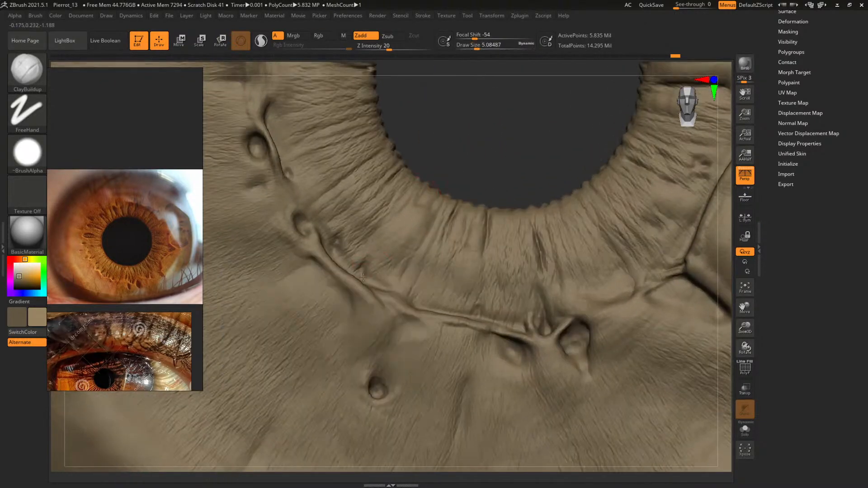
drag(457, 145, 411, 208)
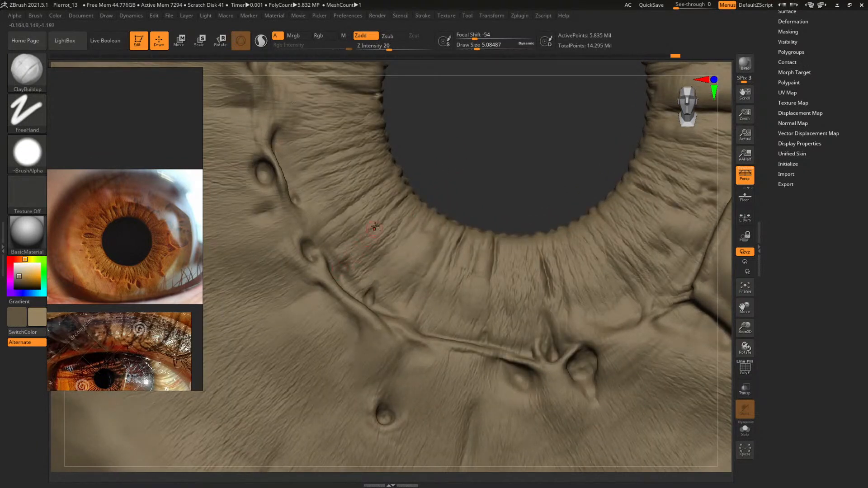
key(bracketleft)
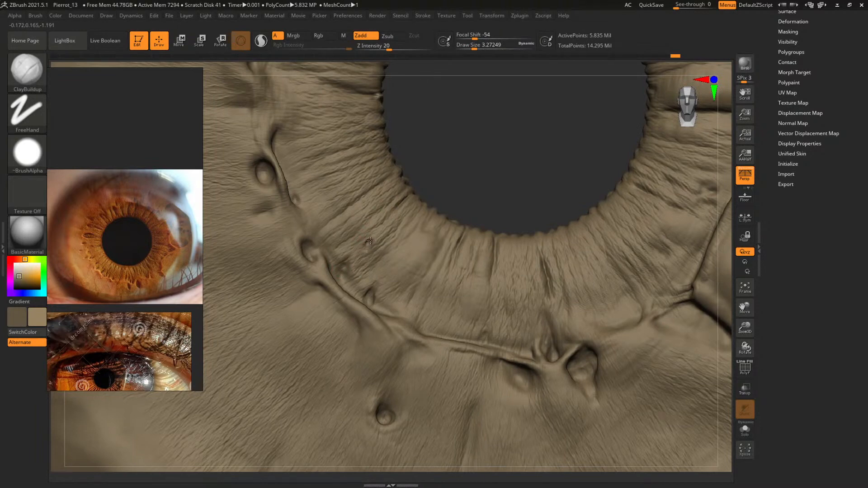
Build a radial ridge across the lower pupil ring, joining the outer ring ridge, with ClayBuildup at a draw size of about 14.2
alt+drag(484, 166, 525, 285)
alt+drag(452, 185, 416, 130)
key(space)
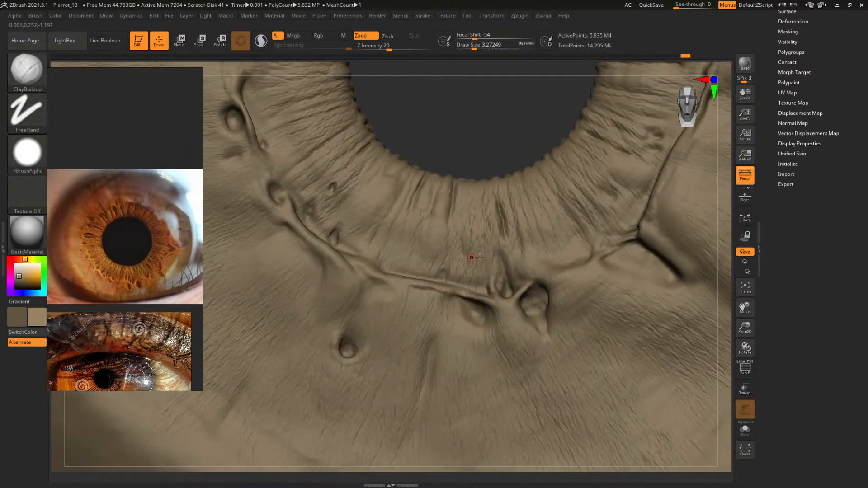
key(space)
drag(454, 263, 446, 280)
key(space)
key(space)
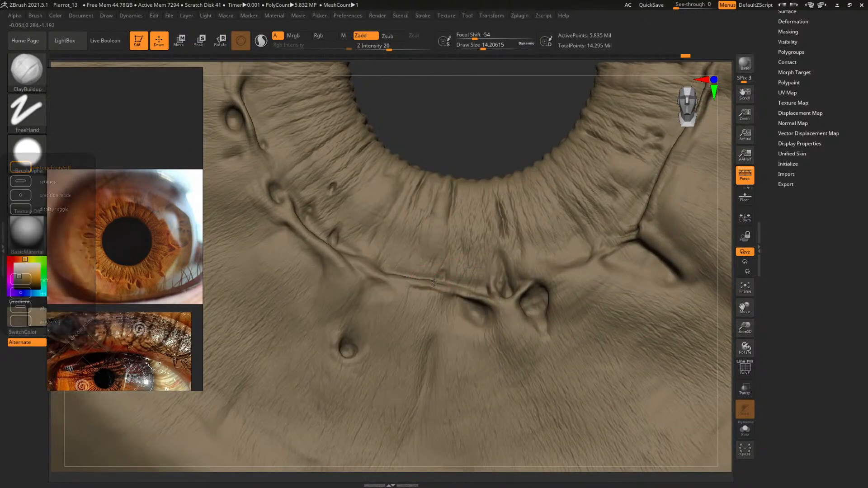
drag(437, 264, 440, 232)
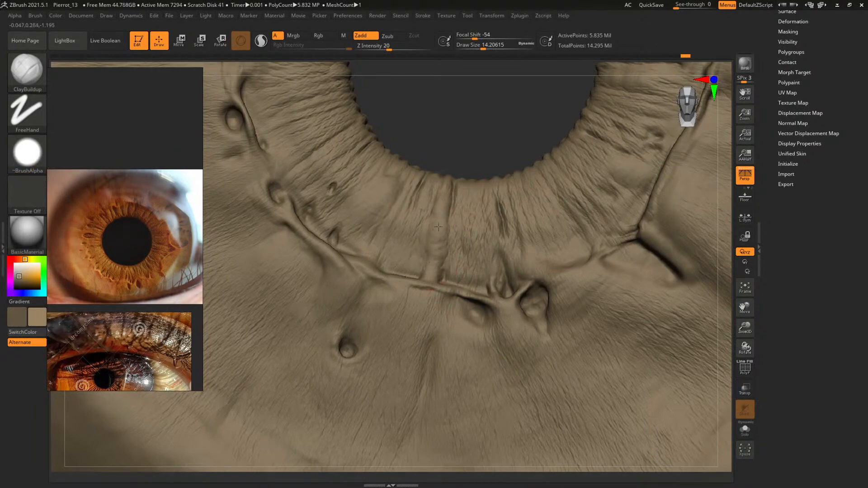
Thicken and define the new lower radial ridge toward the pupil with ClayBuildup at a draw size of about 12.5
mouse_move(475, 139)
mouse_down()
mouse_move(489, 147)
mouse_move(484, 130)
mouse_move(492, 135)
mouse_up()
key(s)
drag(434, 253, 441, 229)
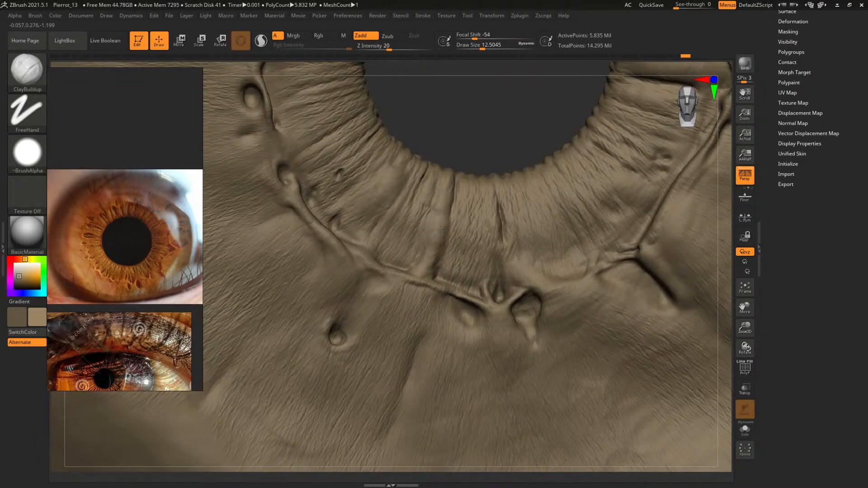
drag(477, 133, 484, 142)
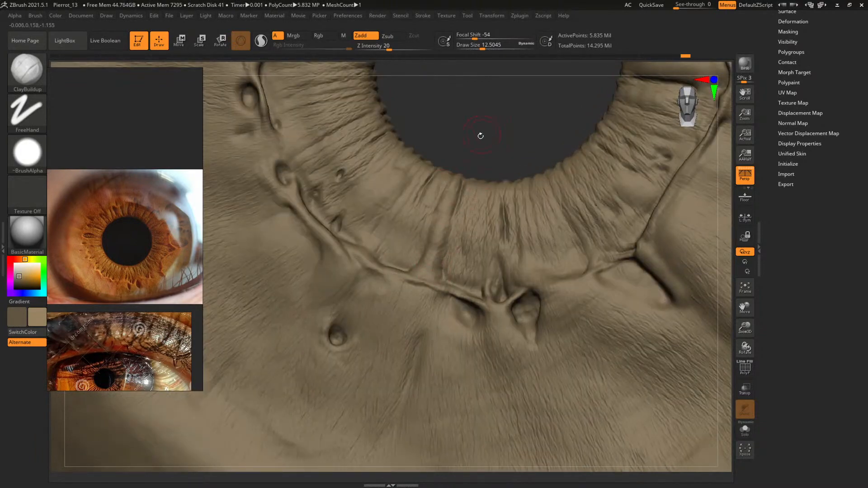
alt+drag(481, 136, 422, 146)
drag(445, 224, 532, 207)
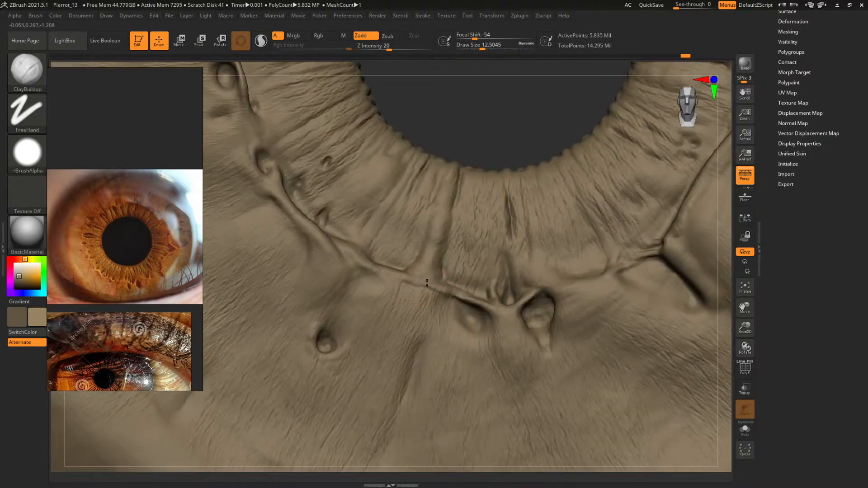
Blend the base of the radial ridge into the outer ring ridge with ClayBuildup
drag(486, 144, 452, 156)
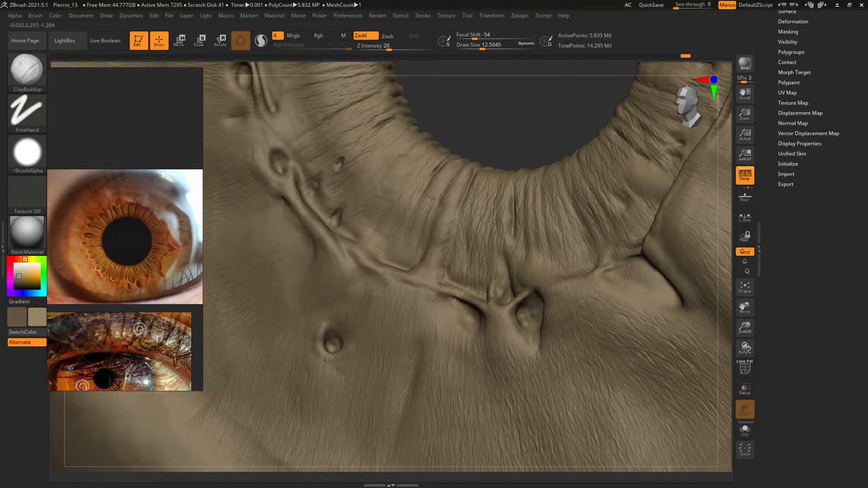
drag(511, 111, 417, 292)
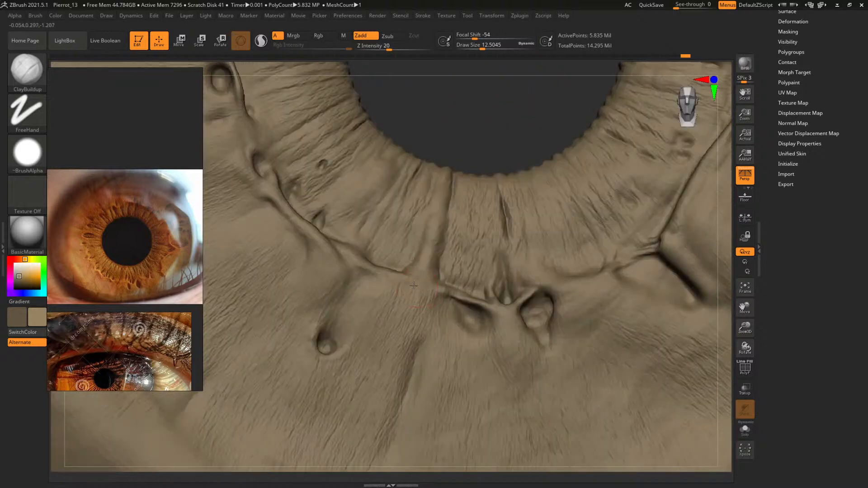
drag(486, 144, 482, 152)
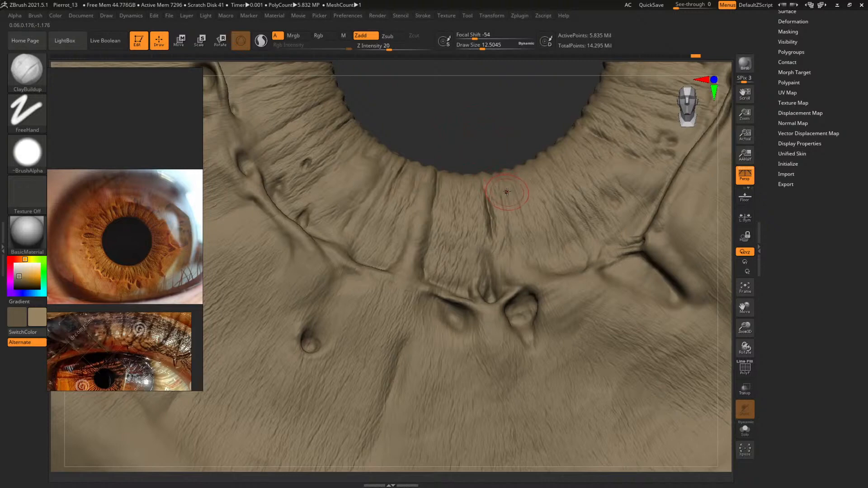
Shape the outer ring ridge left of the radial ridge's base with ClayBuildup at draw sizes of about 10.3 and 7.3
mouse_move(504, 157)
mouse_down()
mouse_move(469, 134)
mouse_move(480, 124)
mouse_move(473, 120)
mouse_move(471, 144)
mouse_up()
key(s)
drag(368, 285, 366, 286)
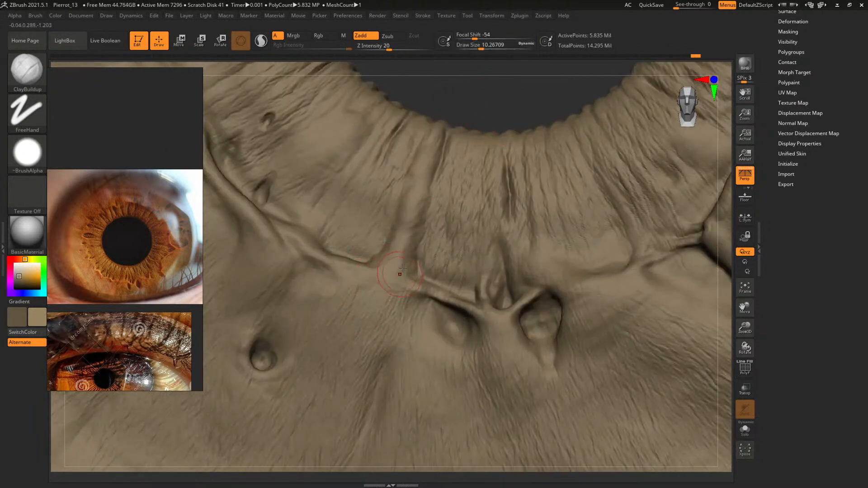
mouse_move(474, 107)
mouse_down()
mouse_move(481, 116)
mouse_move(454, 125)
mouse_up()
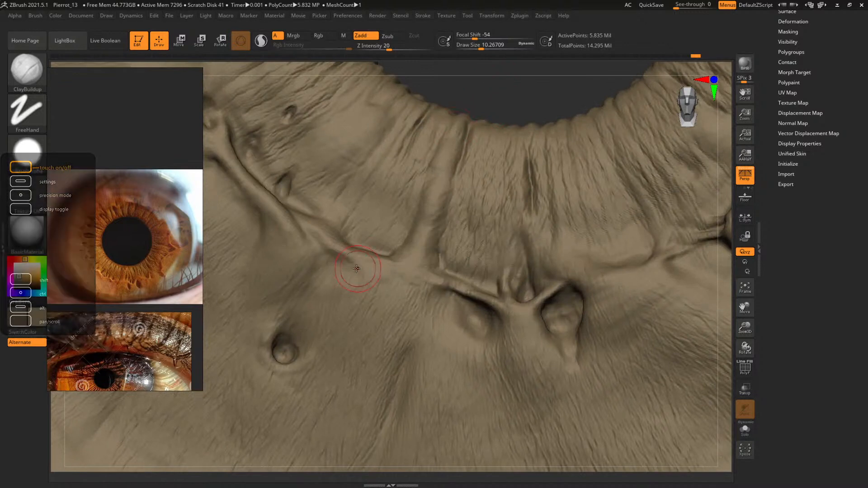
key(s)
drag(361, 269, 356, 266)
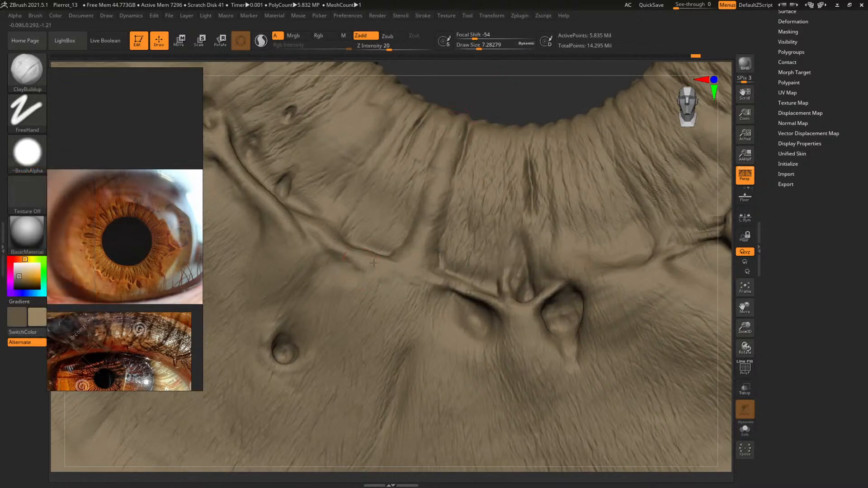
Fill out the surface below the ridge junction and along the radial ridge with ClayBuildup at a draw size of about 12.5
key(s)
mouse_move(376, 270)
mouse_down()
mouse_move(385, 263)
mouse_move(408, 281)
mouse_move(394, 265)
mouse_up()
key(s)
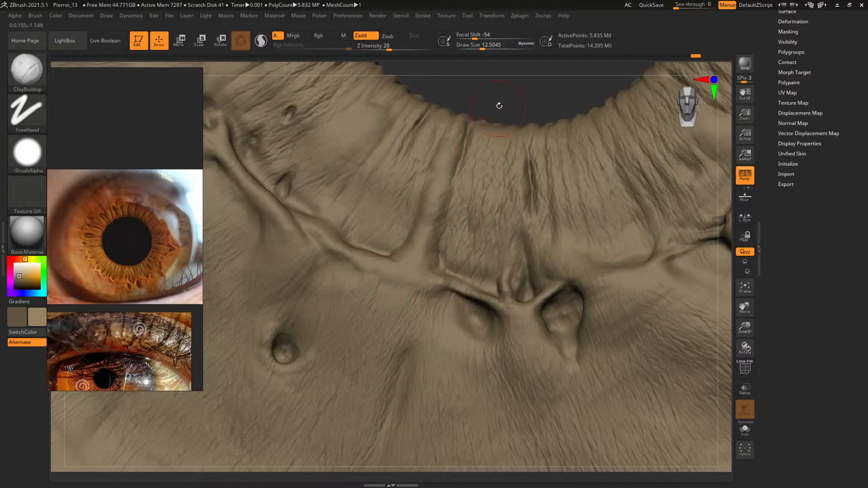
alt+drag(498, 104, 505, 135)
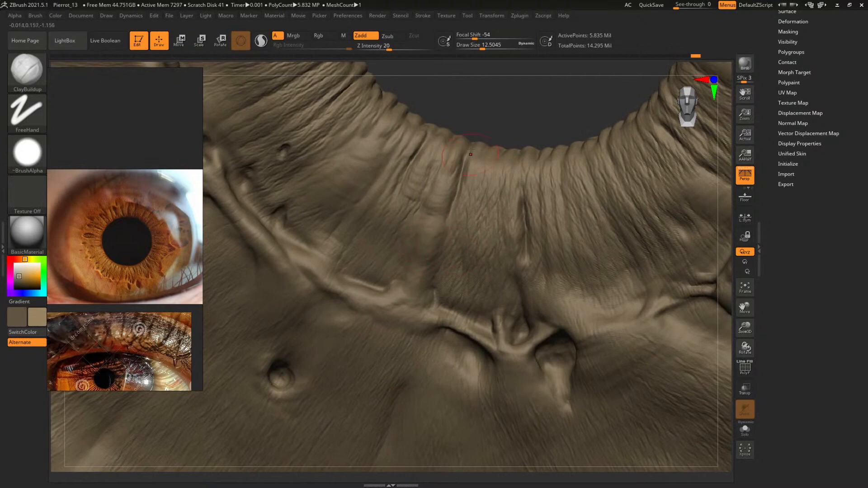
mouse_move(495, 128)
mouse_down()
mouse_move(495, 114)
mouse_move(521, 108)
mouse_move(511, 86)
mouse_move(539, 130)
mouse_up()
Refine the thin curved edge in the corner between the radial and outer ring ridges with ClayBuildup at about 4.4 draw size
key(s)
drag(436, 258, 426, 251)
key(s)
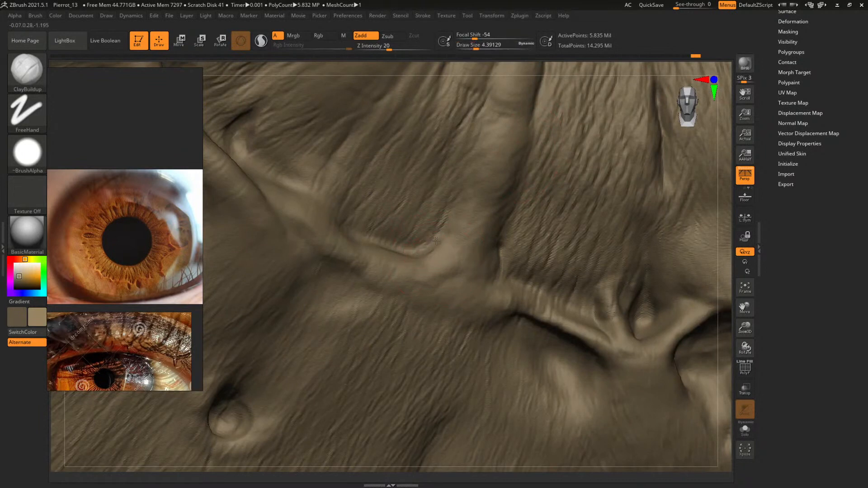
Add broader volume to the folds beside the lower radial ridge with ClayBuildup at a draw size of about 20.5
key(f)
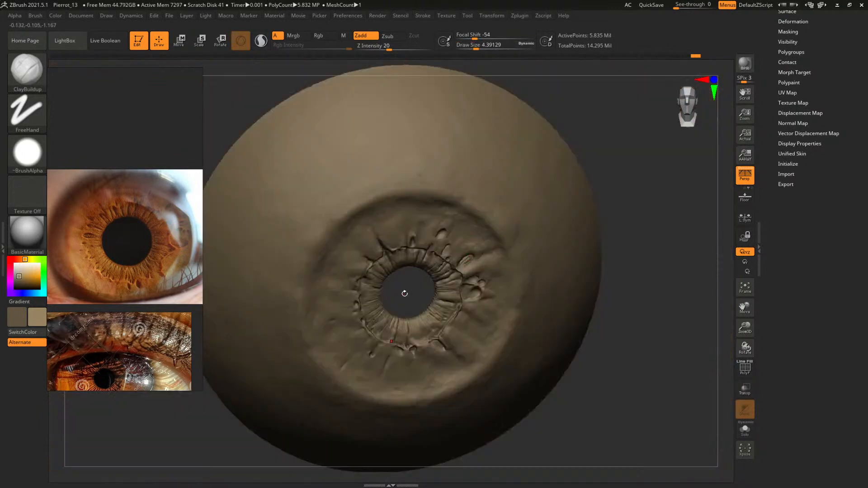
shift+drag(404, 294, 496, 285)
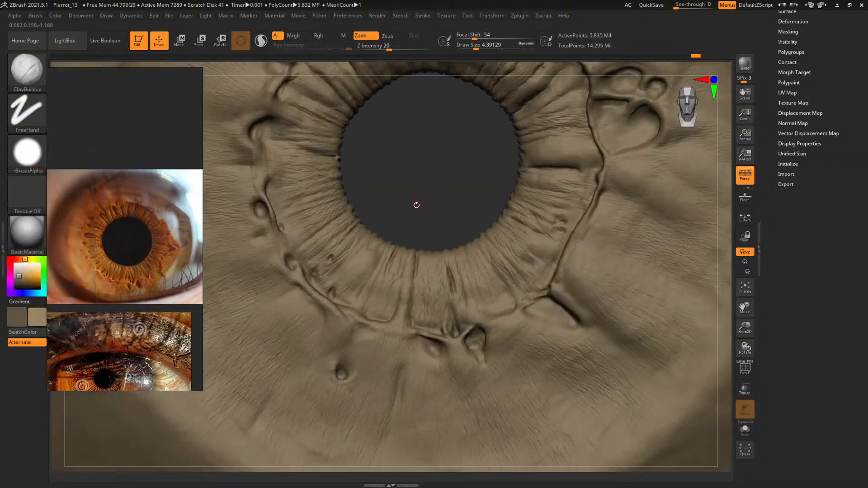
key(s)
key(s)
drag(399, 312, 408, 312)
alt+drag(420, 215, 444, 156)
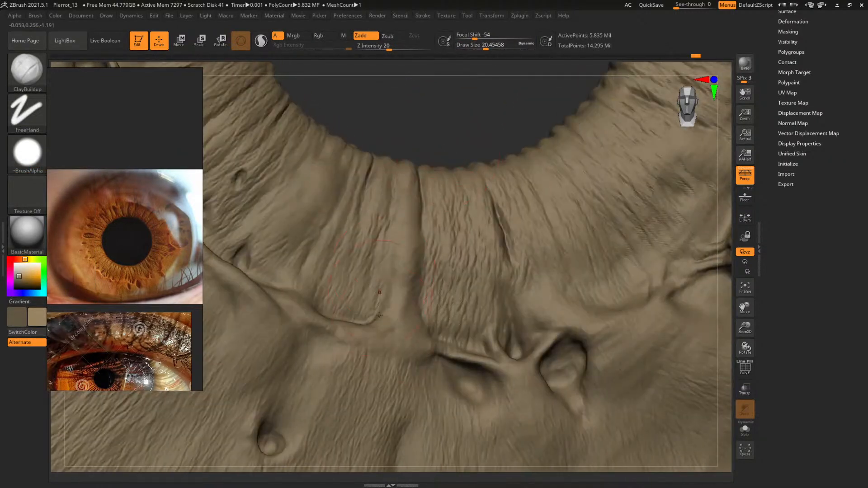
drag(418, 120, 448, 127)
Refine the lower radial ridge and its edges with ClayBuildup at a draw size of about 9.6
key(s)
drag(387, 324, 362, 332)
mouse_move(425, 126)
mouse_down()
mouse_move(396, 129)
mouse_move(436, 140)
mouse_move(422, 221)
mouse_move(445, 211)
mouse_move(435, 115)
mouse_move(437, 176)
mouse_up()
key(space)
drag(398, 296, 392, 297)
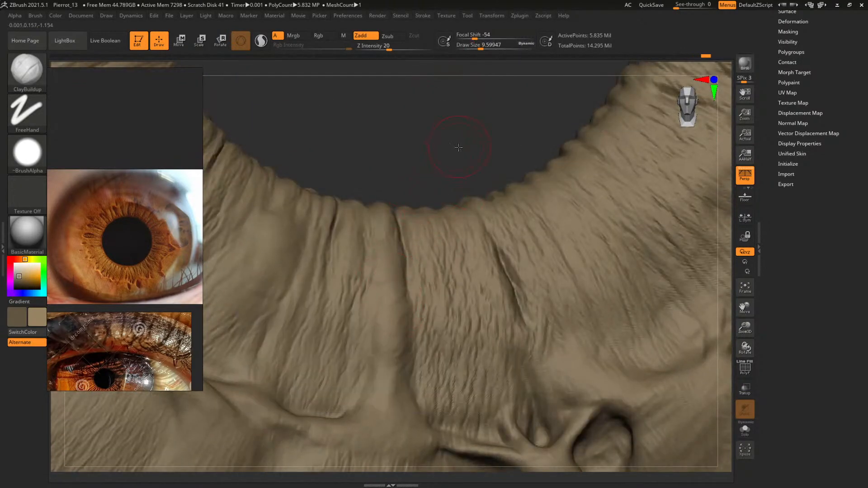
Build up the middle of the lower radial ridge and its adjoining crease with ClayBuildup at a draw size of about 15.1
drag(459, 145, 447, 166)
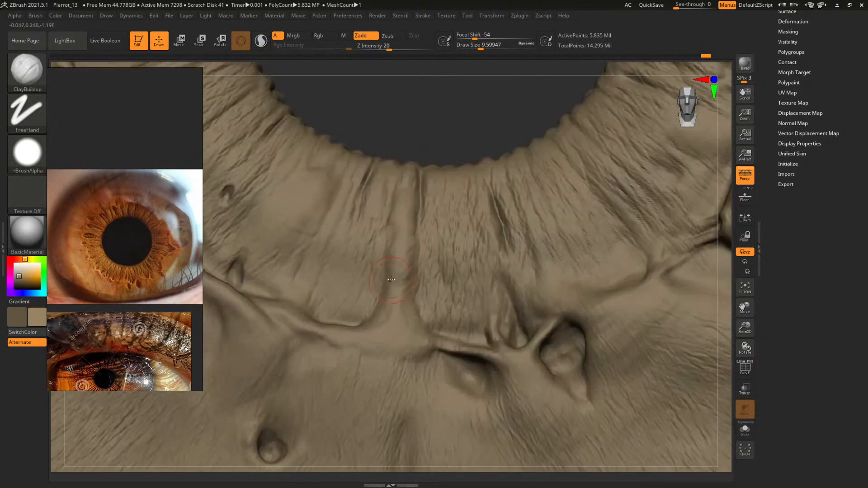
key(])
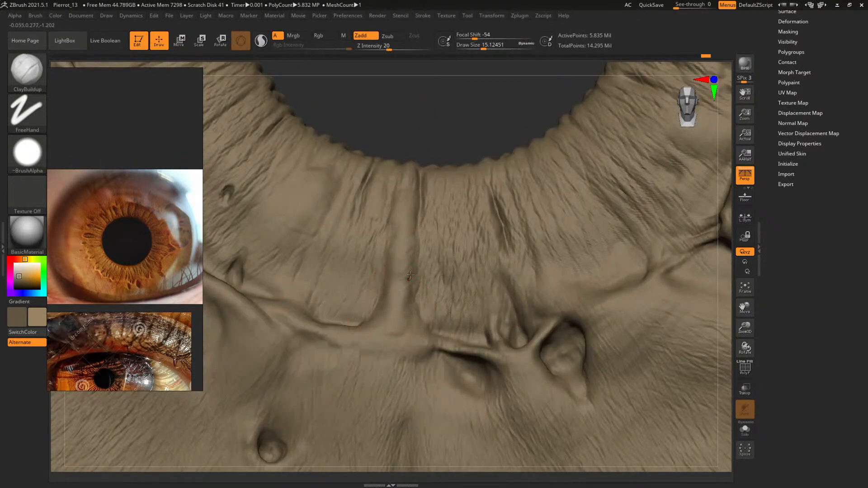
mouse_move(439, 121)
mouse_down()
mouse_move(428, 120)
mouse_move(447, 131)
mouse_move(449, 145)
mouse_up()
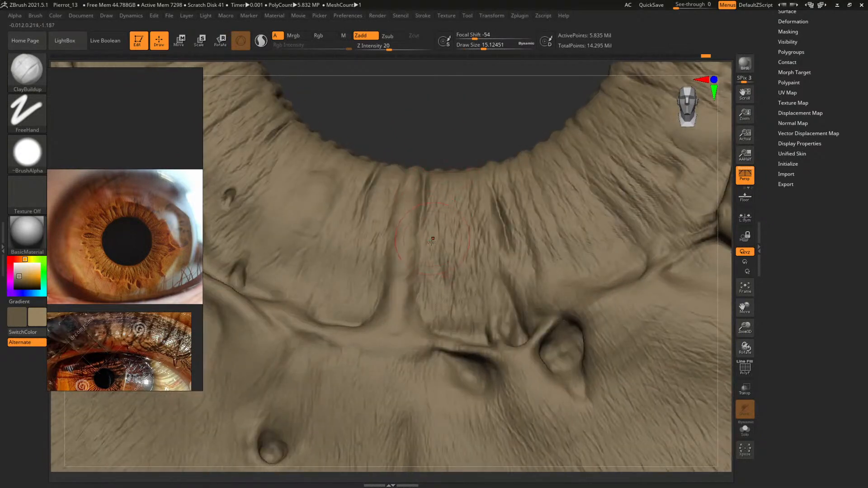
Broaden the radial folds below the pupil with ClayBuildup at a draw size of about 18.2
key(])
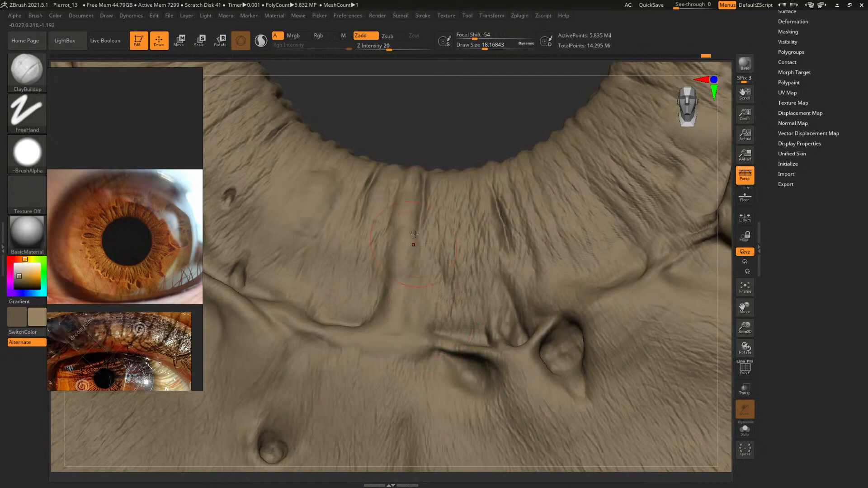
drag(457, 110, 426, 228)
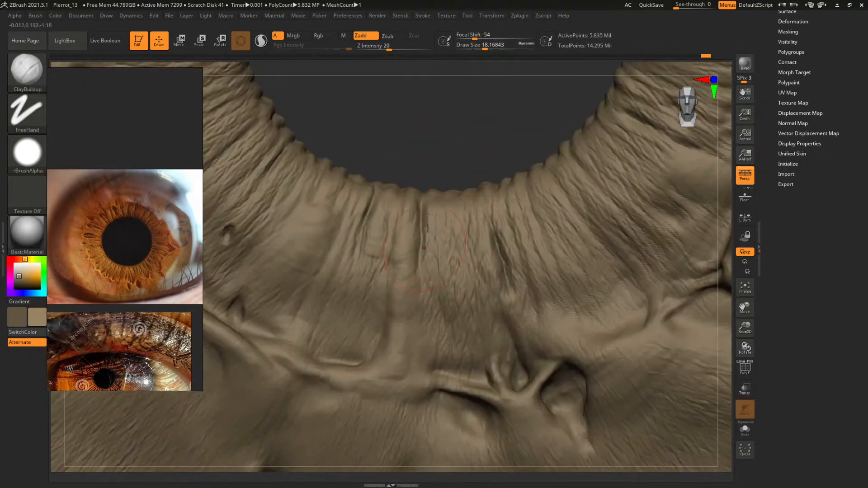
mouse_move(440, 138)
mouse_down()
mouse_move(463, 164)
mouse_move(407, 143)
mouse_move(426, 217)
mouse_move(401, 215)
mouse_up()
key(f)
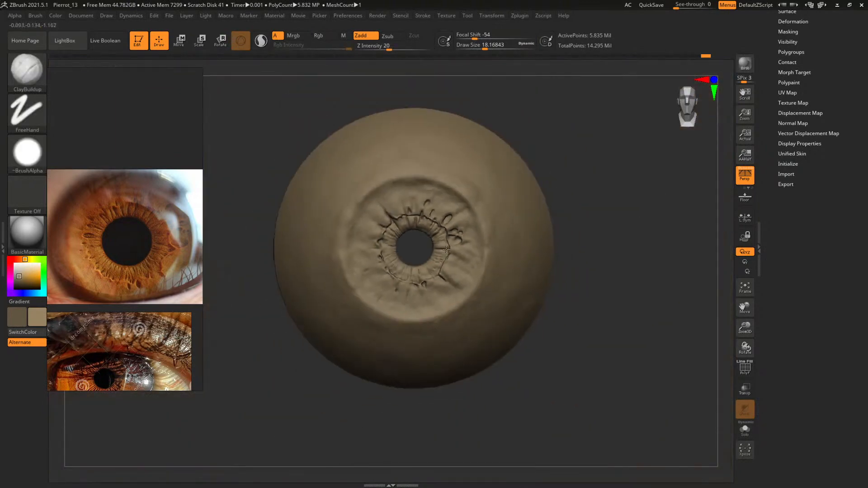
alt+drag(607, 300, 622, 352)
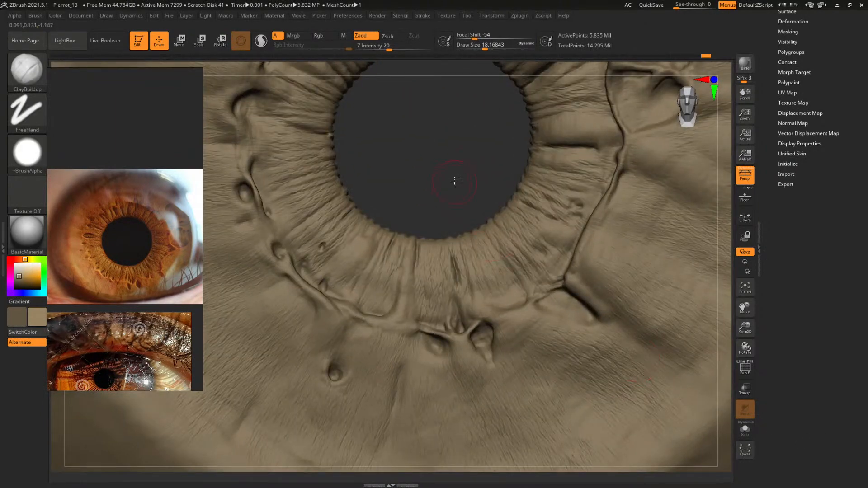
alt+drag(454, 181, 472, 218)
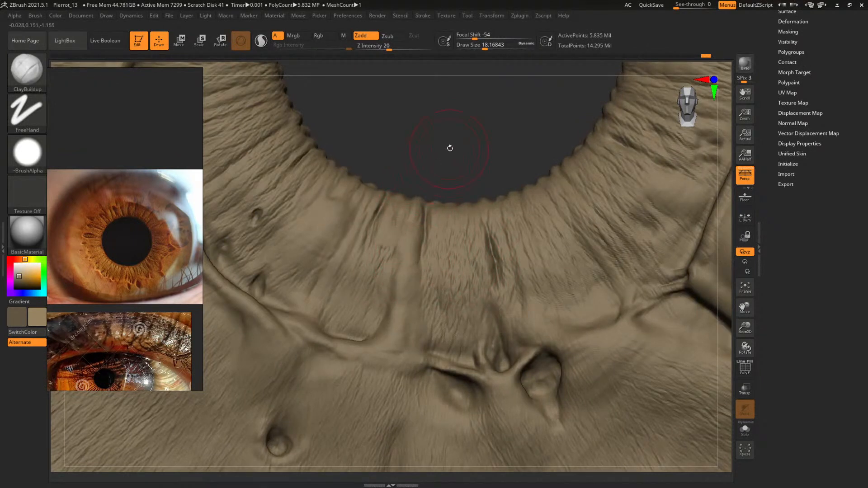
alt+drag(450, 147, 510, 138)
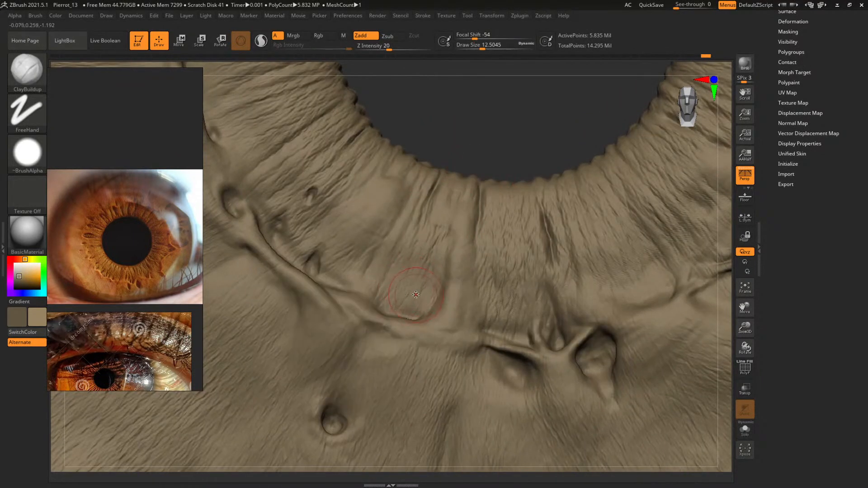
Build thin radial folds inside the rounded pocket above the lower ring ridge with ClayBuildup at about 10.3 draw size
key(space)
drag(387, 299, 390, 298)
mouse_move(393, 301)
mouse_down()
mouse_move(385, 303)
mouse_move(398, 305)
mouse_up()
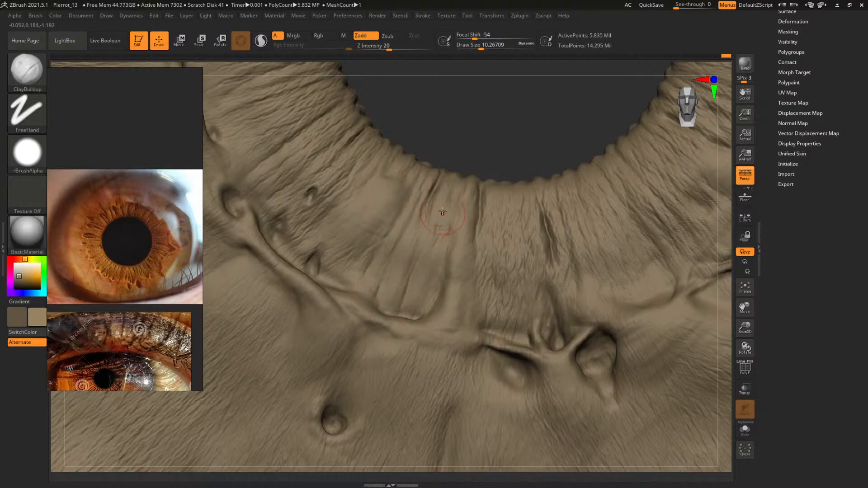
mouse_move(467, 190)
ctrl+right_down()
mouse_move(479, 174)
mouse_move(454, 194)
mouse_move(464, 183)
ctrl+right_up()
Carve the creases between the radial folds below the pupil with DamStandard at draw sizes of about 21.7 and 17.1
key(b)
key(d)
key(s)
key(space)
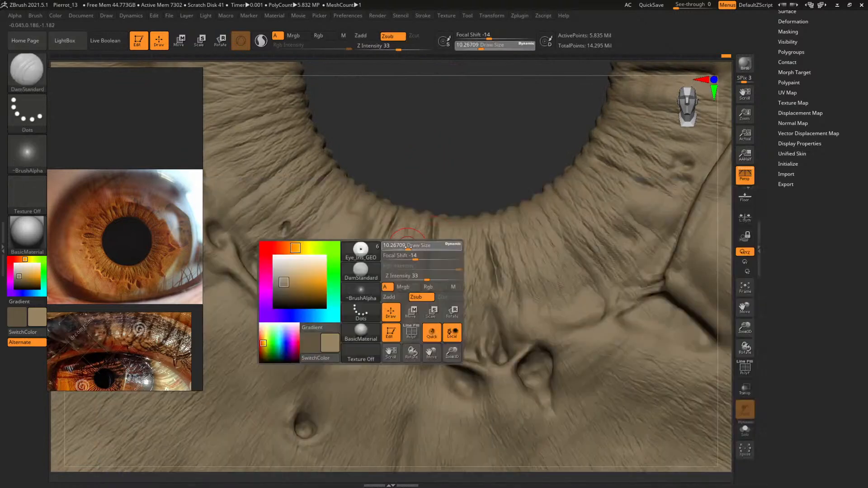
drag(403, 247, 395, 235)
key(space)
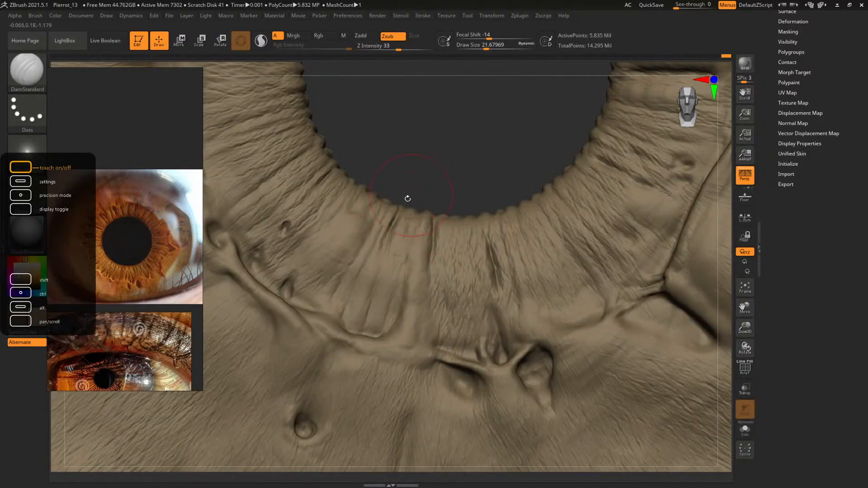
key(space)
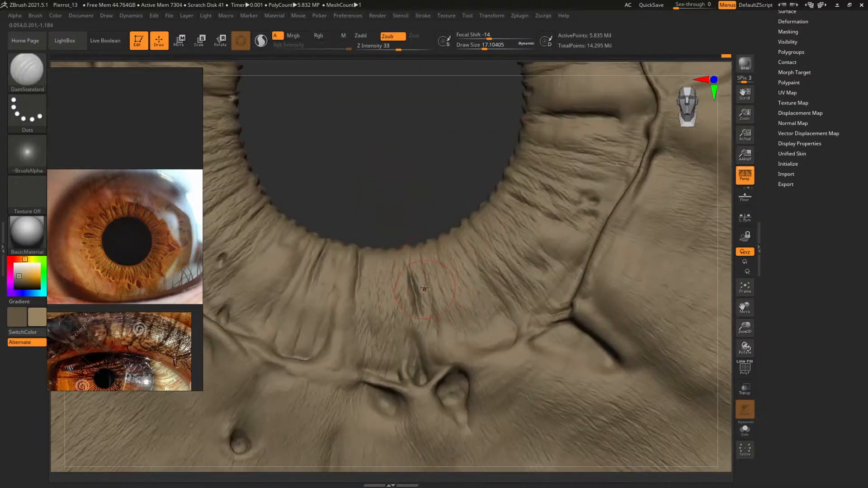
Build up the edges of the short radial crease below the pupil with ClayBuildup at draw sizes of about 11 and 9.6
key(b)
key(c)
key(b)
mouse_move(402, 193)
mouse_down()
mouse_move(419, 164)
mouse_move(429, 176)
mouse_up()
key(space)
key(space)
drag(476, 227, 470, 226)
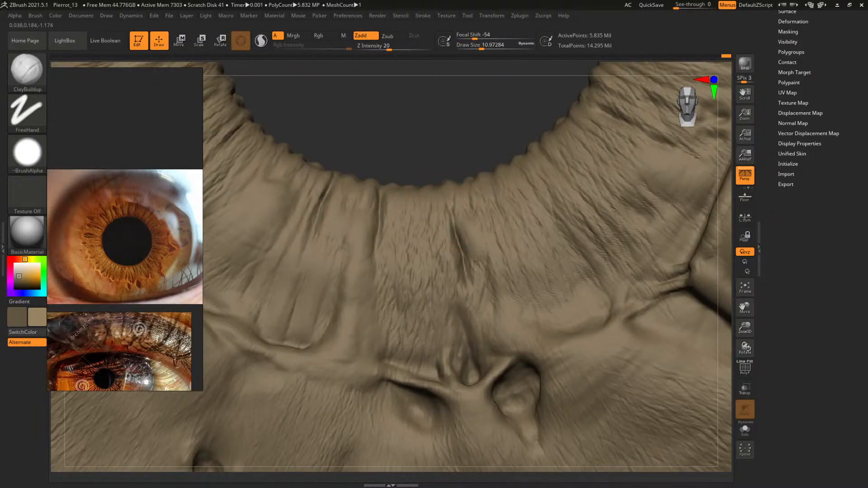
key(space)
drag(486, 268, 482, 281)
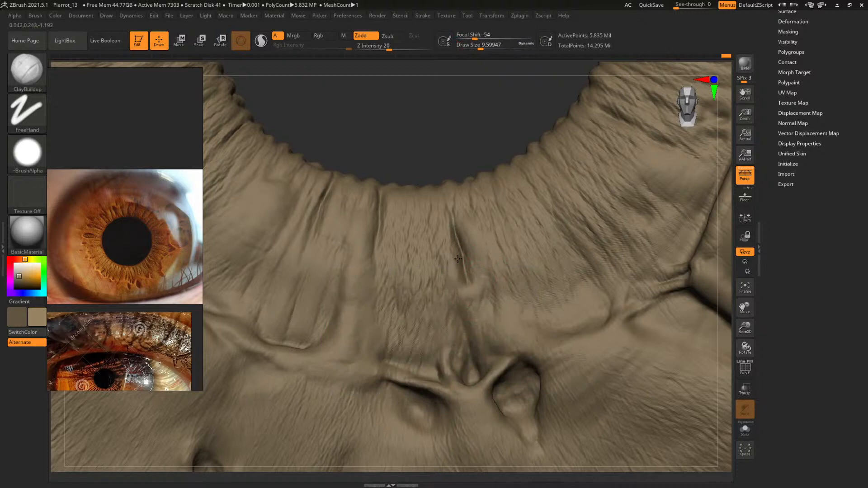
Add volume to the folds beside the short radial crease with ClayBuildup at a draw size of about 14.2
key(space)
drag(439, 232, 435, 247)
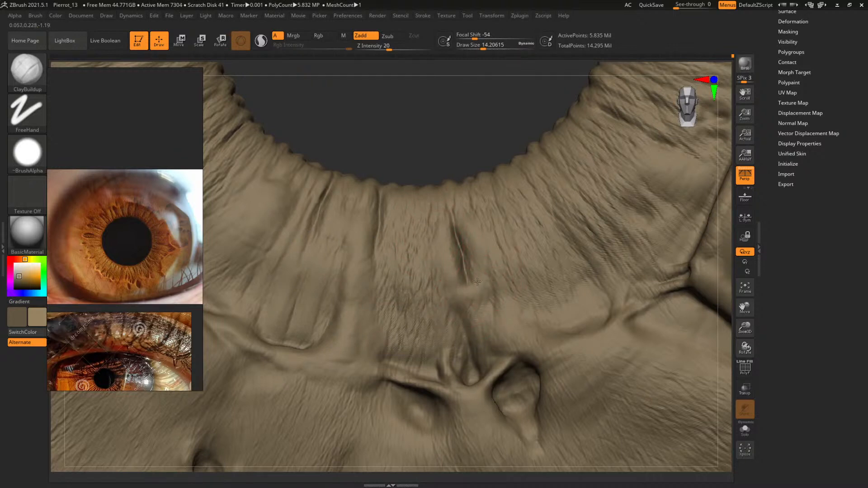
alt+drag(460, 145, 507, 289)
drag(426, 178, 435, 194)
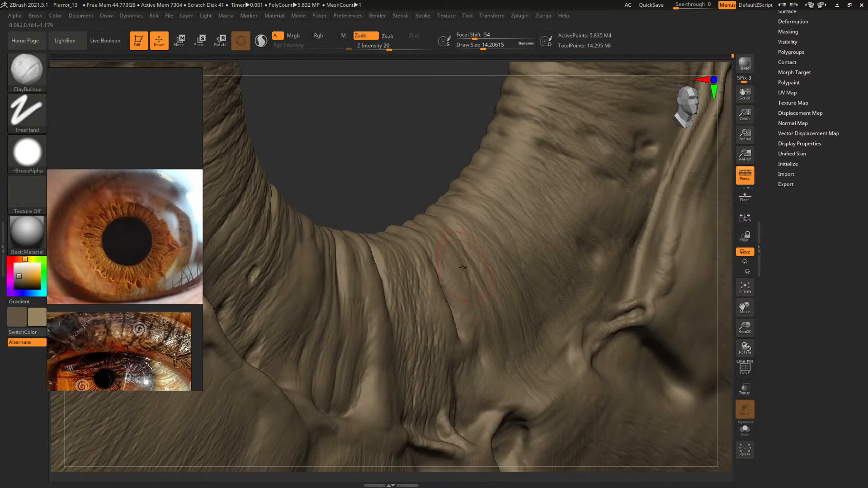
drag(400, 145, 366, 155)
alt+drag(438, 172, 436, 194)
key(f)
mouse_move(448, 233)
mouse_down()
mouse_move(560, 291)
mouse_move(438, 188)
mouse_move(429, 196)
mouse_move(427, 248)
mouse_up()
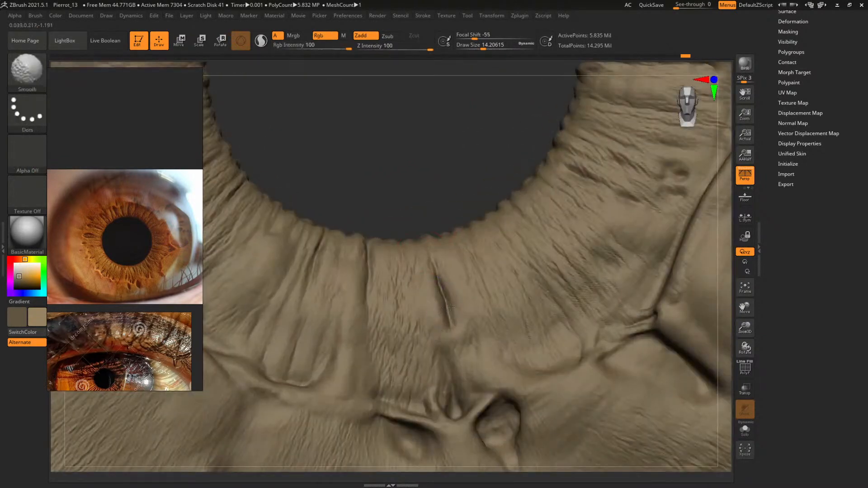
Smooth the short radial crease and rebuild its surrounding folds with ClayBuildup at draw sizes of about 9 and 16.1
shift+drag(440, 280, 448, 310)
shift+drag(439, 280, 447, 298)
key(space)
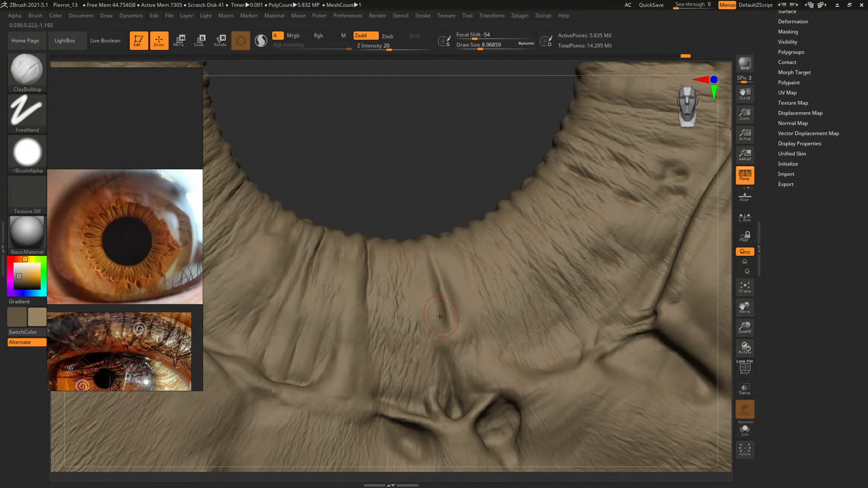
key(])
mouse_move(441, 224)
mouse_down()
mouse_move(450, 211)
mouse_move(468, 293)
mouse_up()
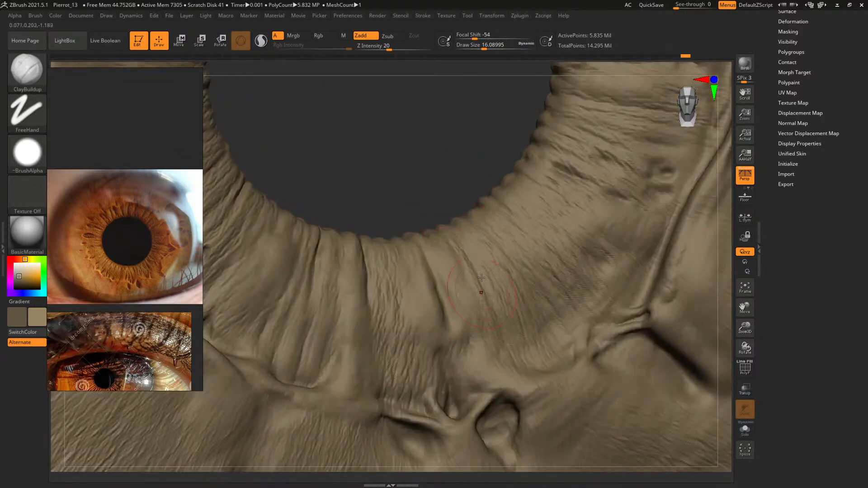
Carve narrow grooves along and beside the short radial crease with DamStandard at draw sizes of about 4.7 and 11.7
drag(450, 190, 448, 216)
key(b)
key(d)
key(s)
key(space)
drag(458, 255, 454, 255)
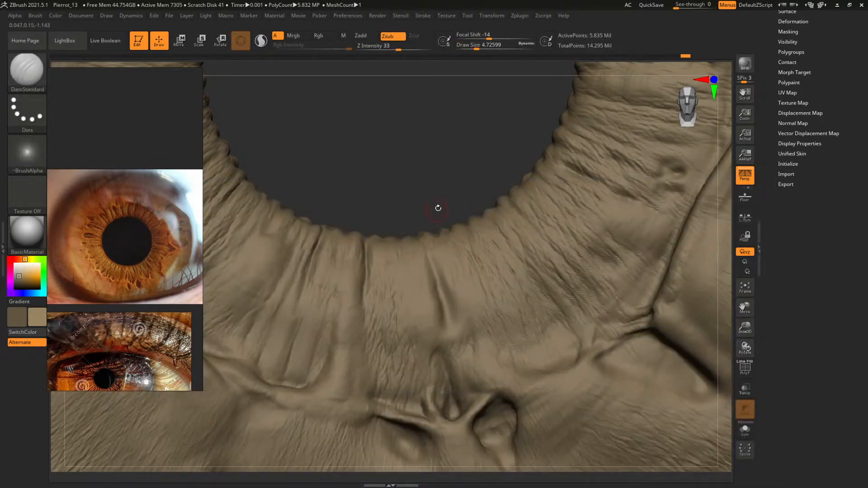
drag(438, 208, 442, 246)
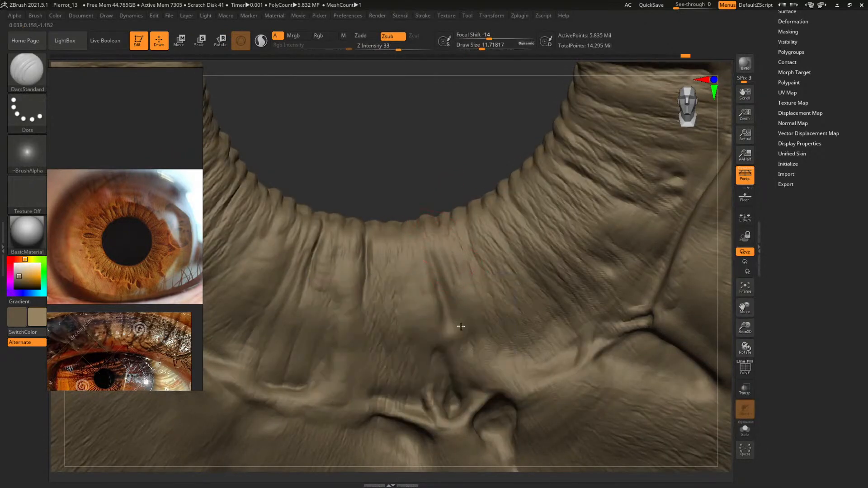
drag(441, 180, 435, 165)
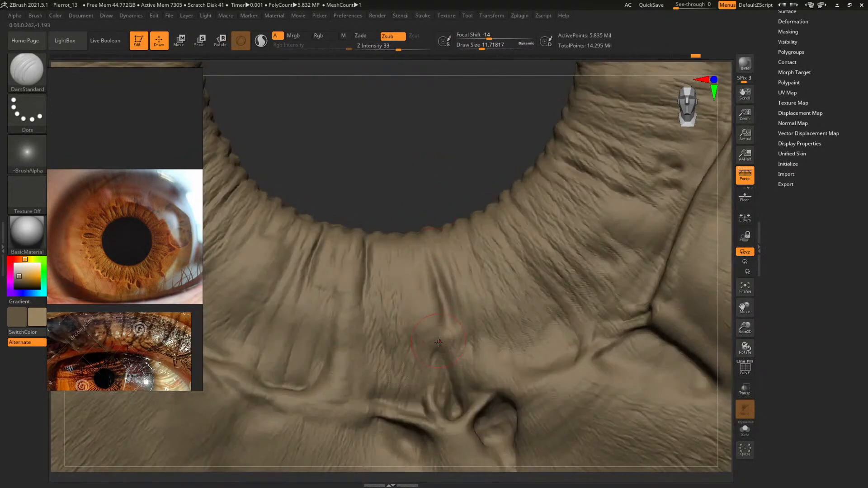
mouse_move(411, 217)
mouse_down()
mouse_move(422, 274)
mouse_move(412, 221)
mouse_up()
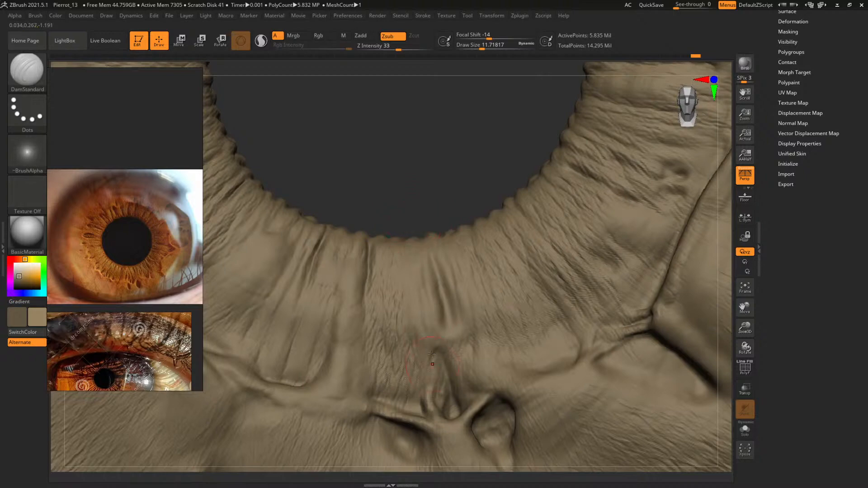
Sharpen the short radial crease below the pupil with DamStandard at a draw size of about 5.1
mouse_move(439, 195)
mouse_down()
mouse_move(451, 188)
mouse_move(422, 203)
mouse_move(427, 184)
mouse_up()
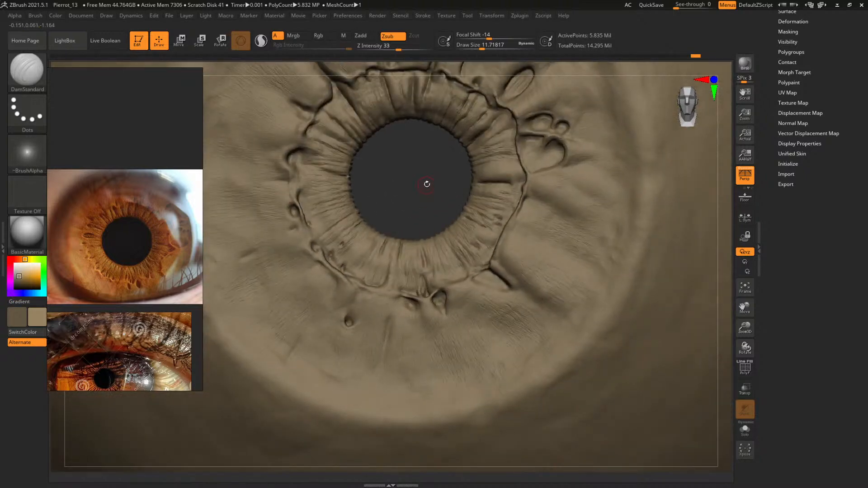
ctrl+right_drag(428, 186, 408, 384)
key(space)
mouse_move(456, 330)
mouse_down()
mouse_move(444, 329)
mouse_move(452, 326)
mouse_up()
key(space)
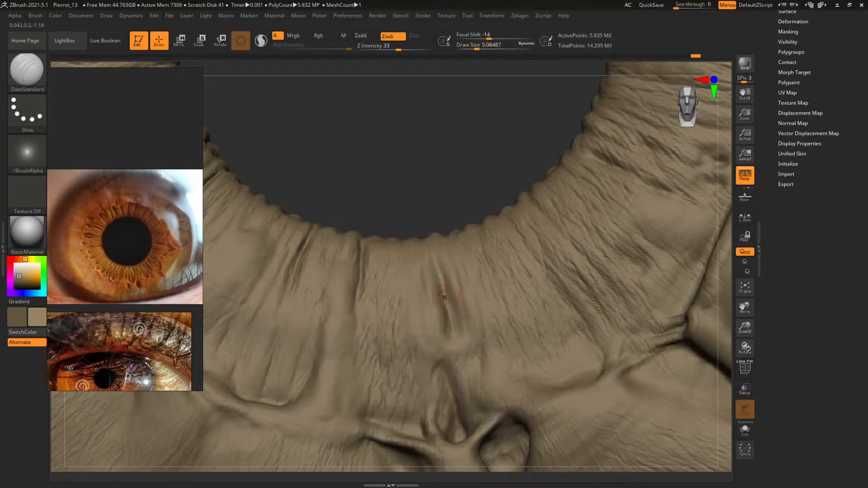
Extend the radial crease up to the pupil edge with DamStandard, using a draw size of about 16.1
mouse_move(434, 173)
mouse_down()
mouse_move(429, 253)
mouse_move(409, 209)
mouse_up()
key(space)
drag(454, 167, 462, 154)
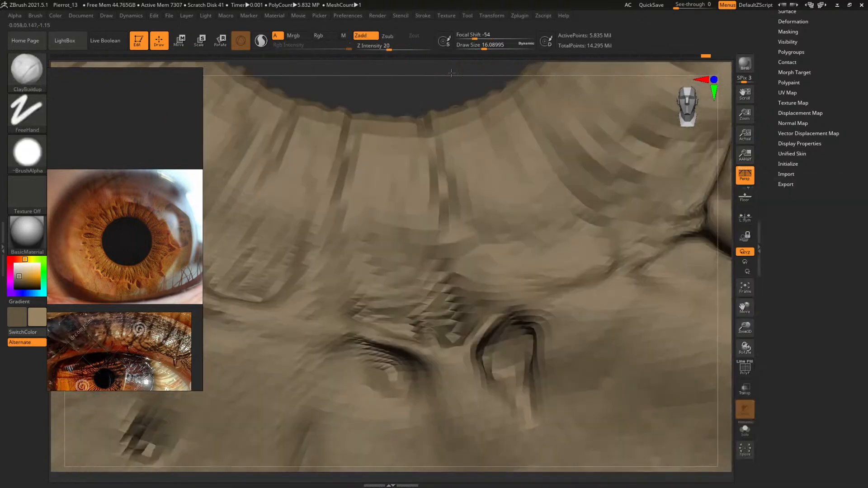
key(space)
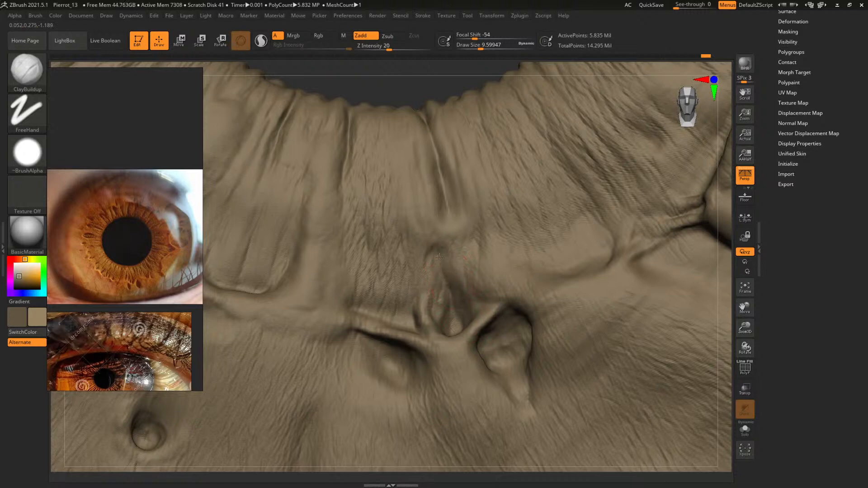
Refine the lower ring ridge between the deep pit and the branching crease with ClayBuildup at draw sizes from 3.8 to 9.6
right_drag(468, 173, 382, 134)
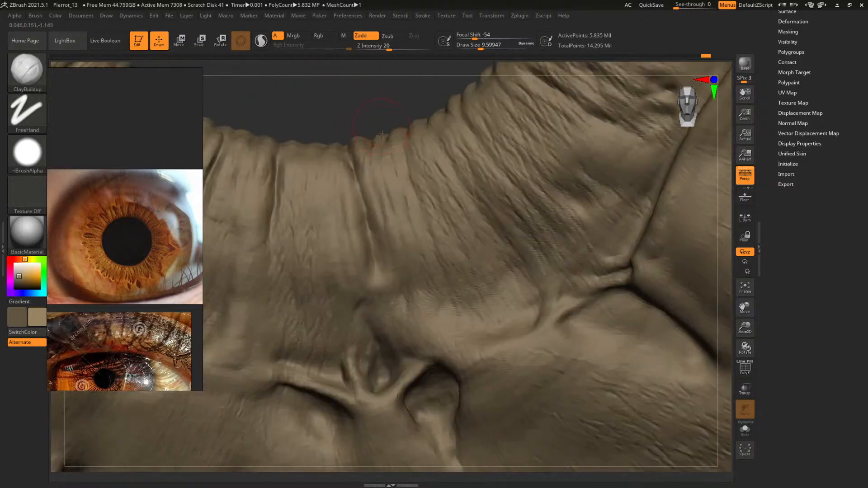
key(space)
click(501, 314)
mouse_move(393, 91)
mouse_down()
mouse_move(396, 131)
mouse_move(394, 108)
mouse_move(324, 77)
mouse_up()
key(bracketleft)
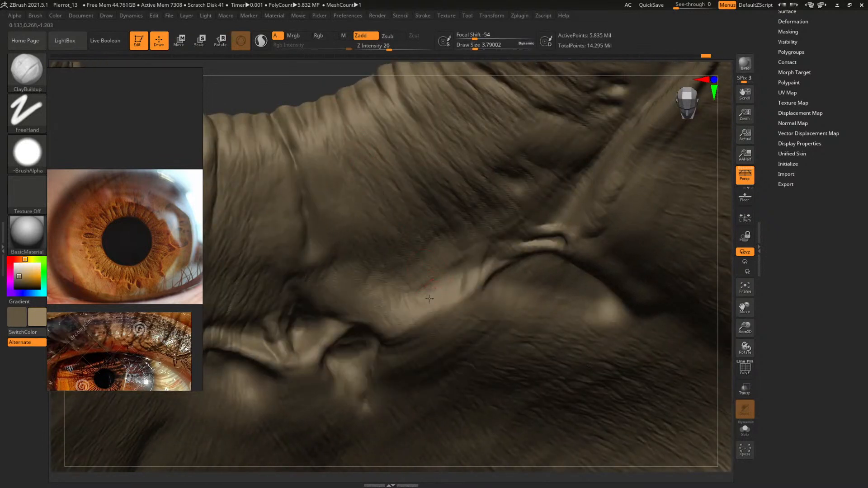
mouse_move(450, 288)
mouse_down()
mouse_move(435, 293)
mouse_move(455, 274)
mouse_up()
key(space)
click(429, 288)
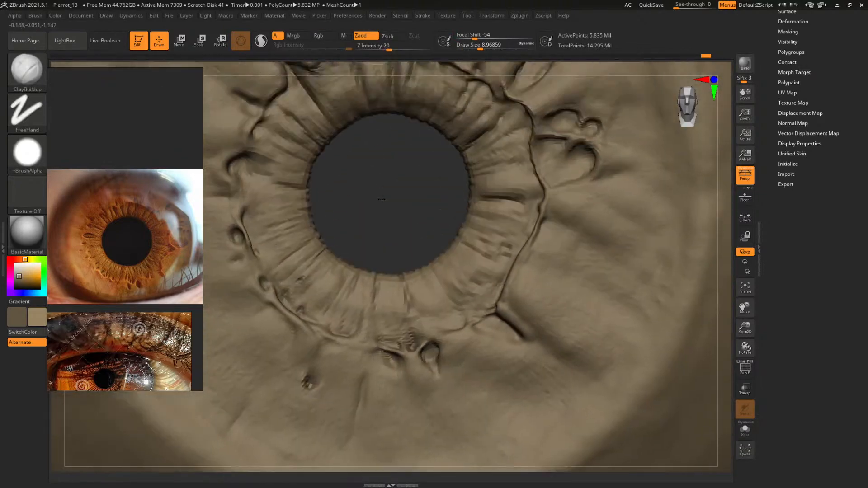
Try wrinkling the upper iris surface with the Crumple brush at a draw size of about 47.9
ctrl+right_drag(382, 199, 391, 113)
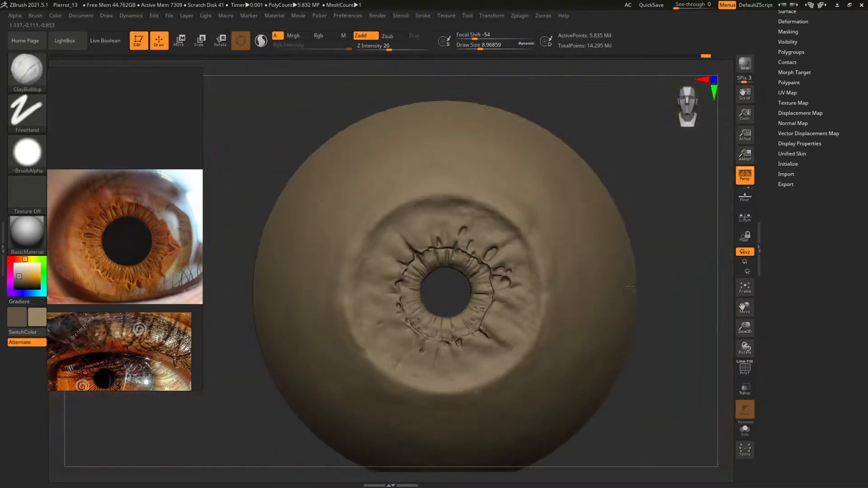
alt+right_drag(641, 336, 637, 276)
right_drag(679, 319, 695, 446)
alt+right_drag(437, 220, 490, 286)
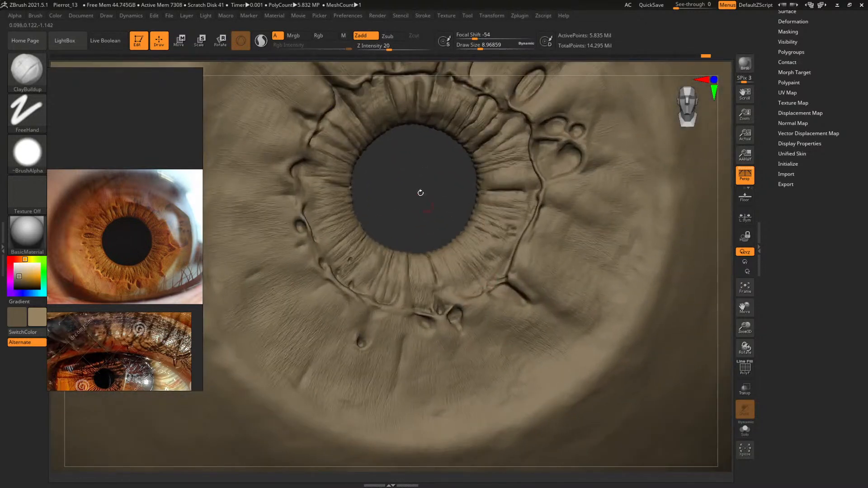
alt+right_drag(420, 193, 423, 358)
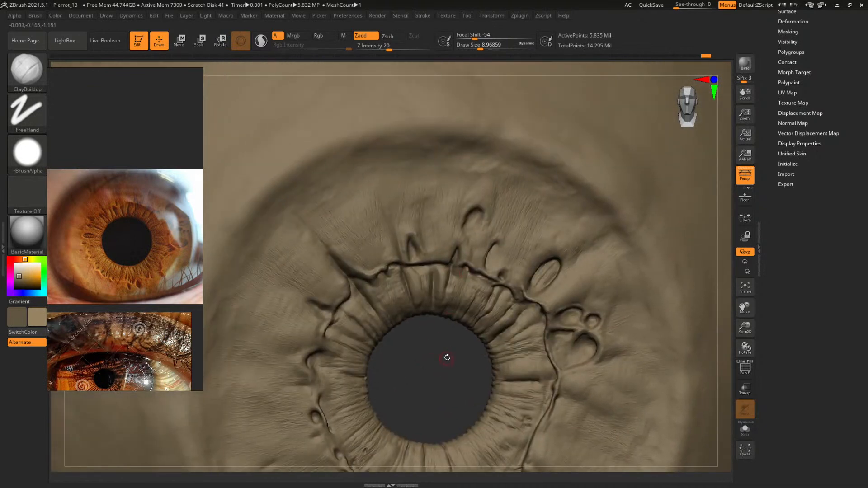
key(b)
key(c)
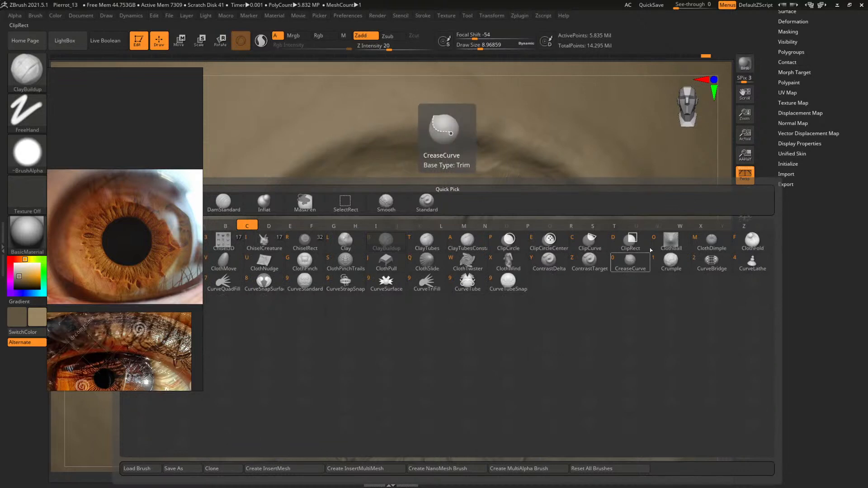
click(671, 262)
key(space)
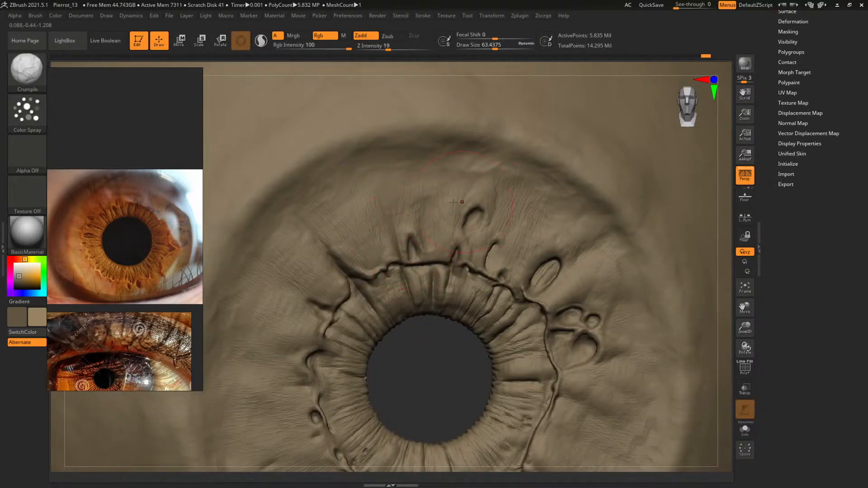
key(space)
drag(454, 203, 429, 205)
key(space)
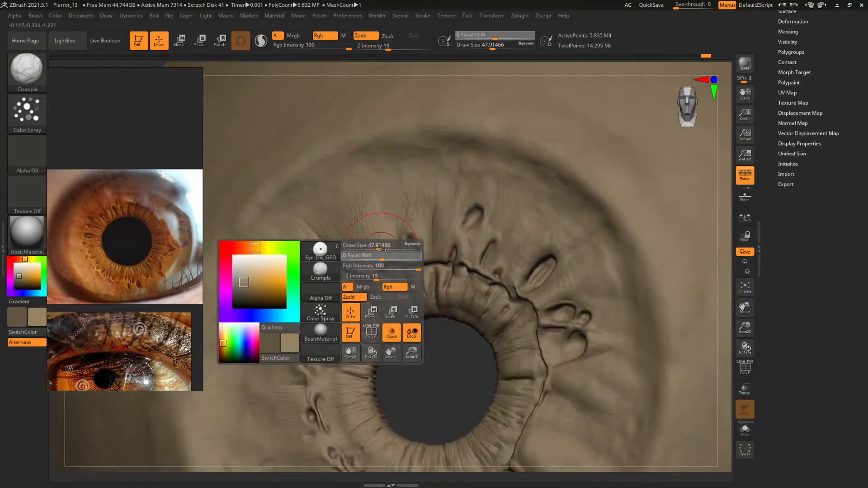
Try the Crumple brush across the upper iris at a draw size of about 138.6, and undo the last strokes
click(382, 251)
key(space)
drag(356, 277, 367, 277)
mouse_move(316, 230)
mouse_down()
mouse_move(380, 309)
mouse_move(366, 290)
mouse_up()
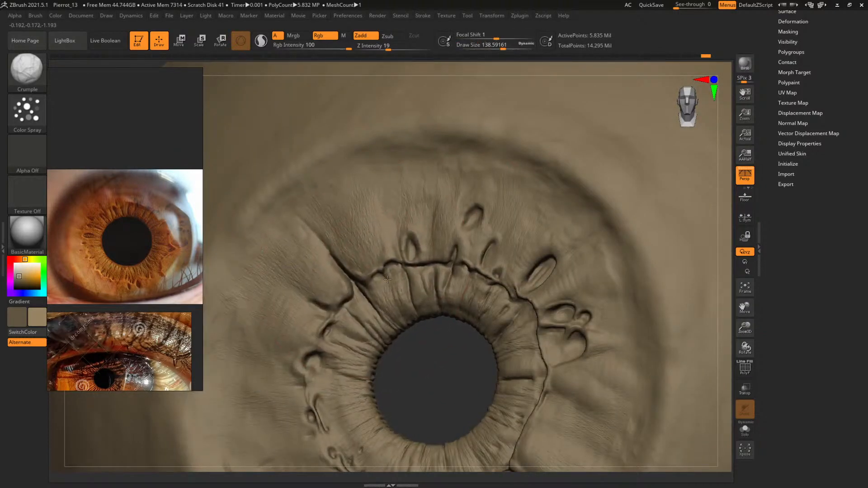
key(shift+f)
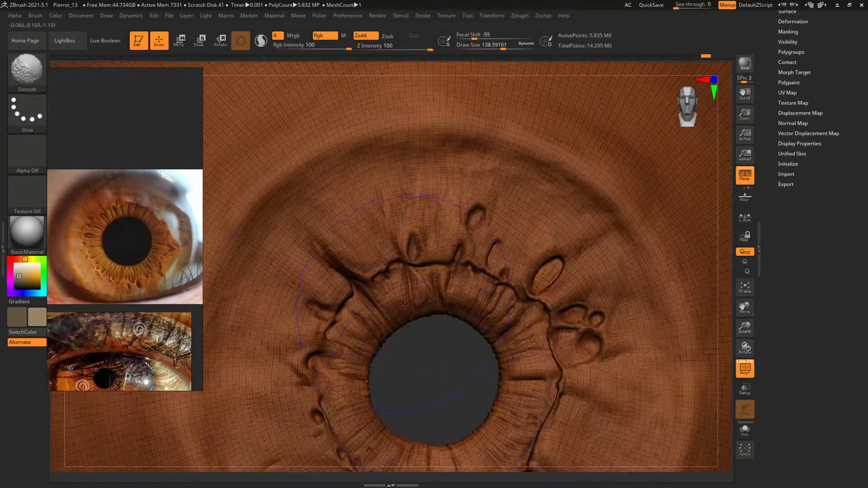
key(shift+f)
key(ctrl+z)
key(ctrl+z)
key(ctrl+z)
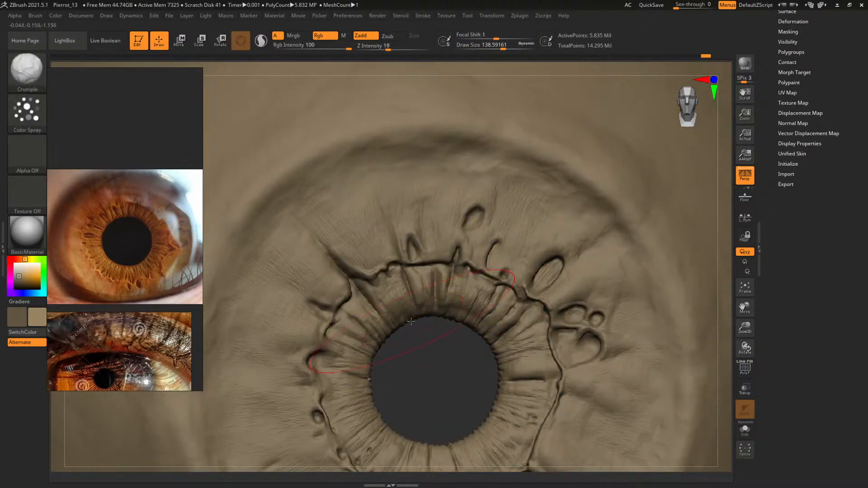
Examine the mesh density around the pupil with the polygon wireframe displayed
key(shift+f)
mouse_move(440, 391)
alt+mouse_down()
mouse_move(500, 398)
mouse_move(470, 428)
mouse_move(478, 444)
mouse_move(421, 260)
alt+mouse_up()
key(shift+f)
Look through the complete sculpting brush library for an alternative to Crumple
key(b)
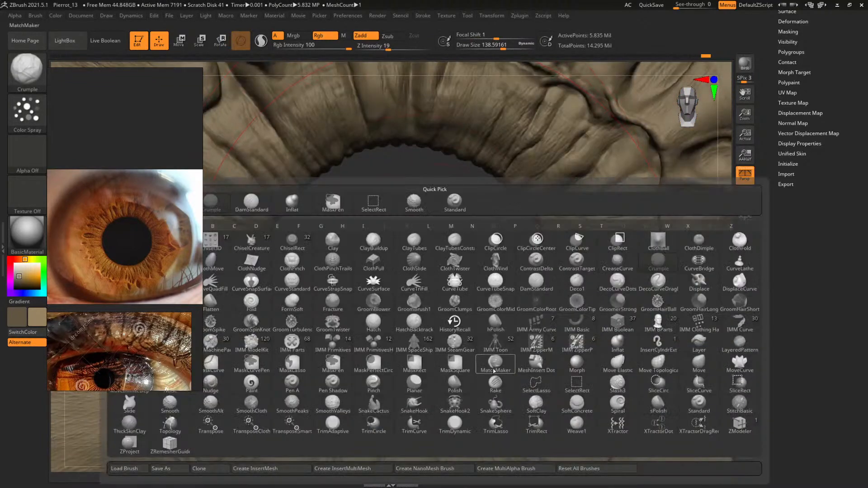
mouse_move(497, 367)
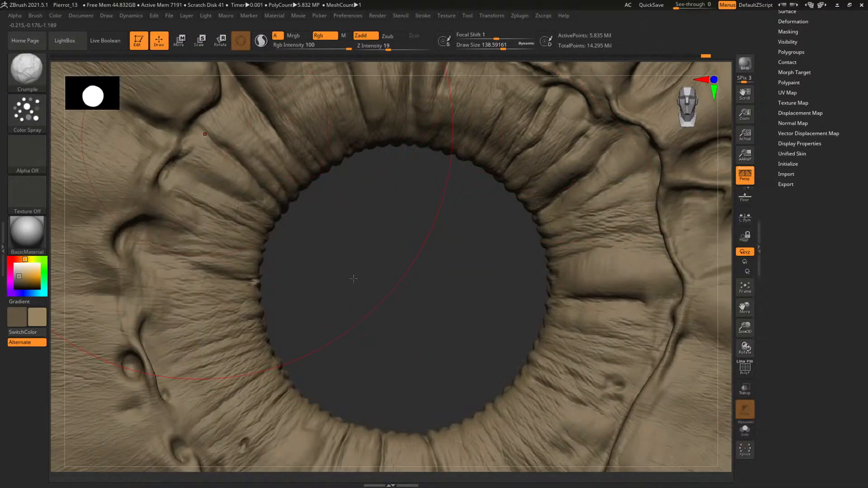
key(b)
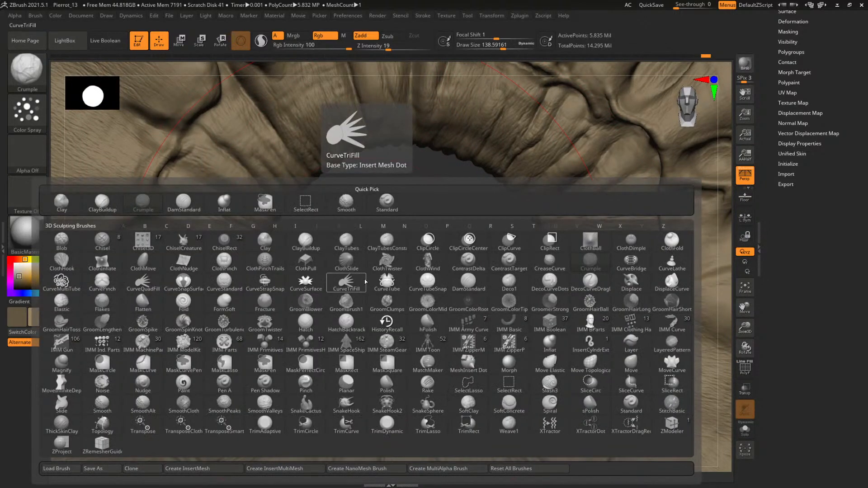
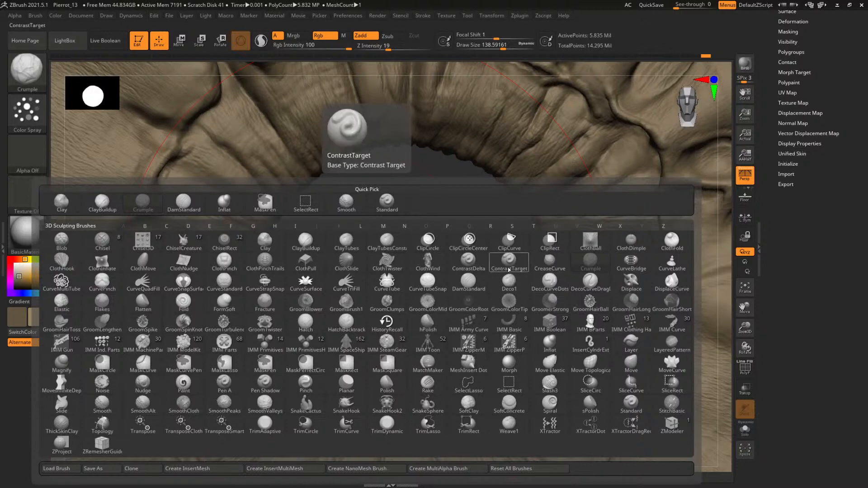
Choose the ContrastDelta brush and save the project over Pierrot_13.ZPR
click(468, 267)
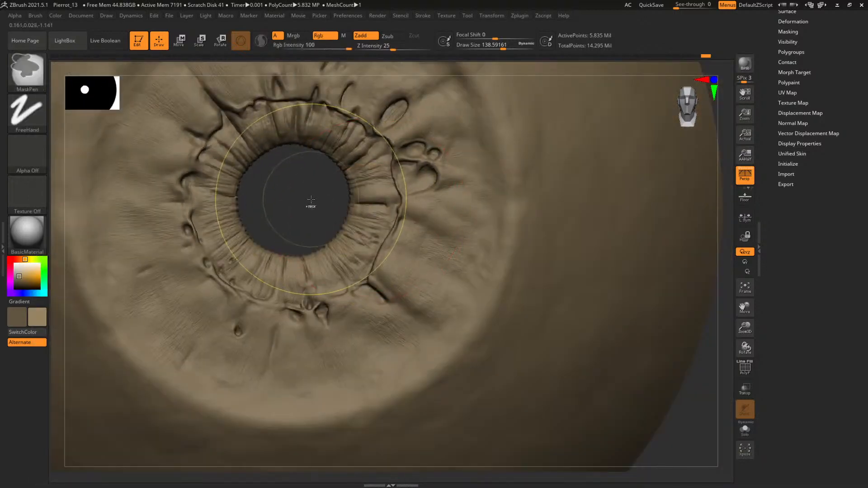
key(ctrl+s)
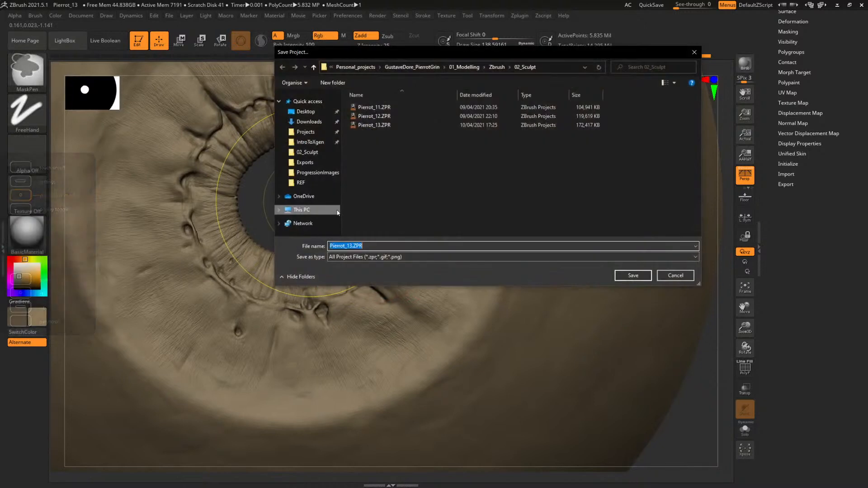
click(633, 275)
click(447, 242)
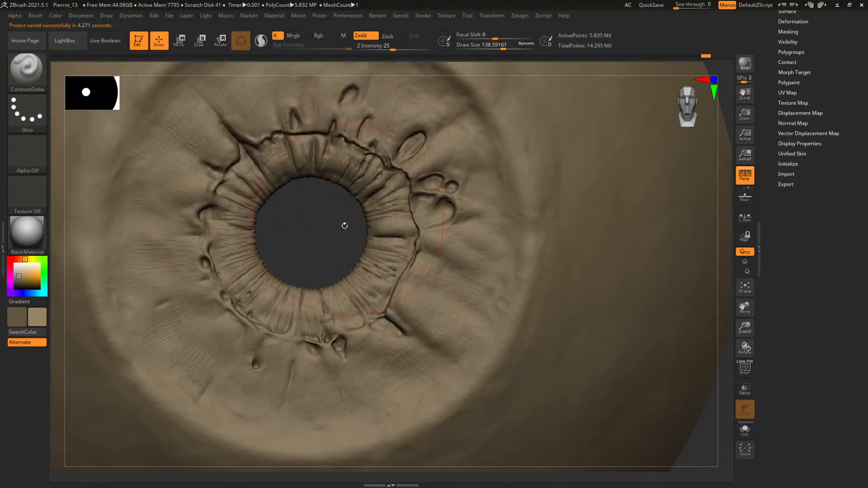
Try accentuating the upper inner iris folds with ContrastDelta at a draw size of about 105.7
alt+drag(330, 224, 346, 296)
key([)
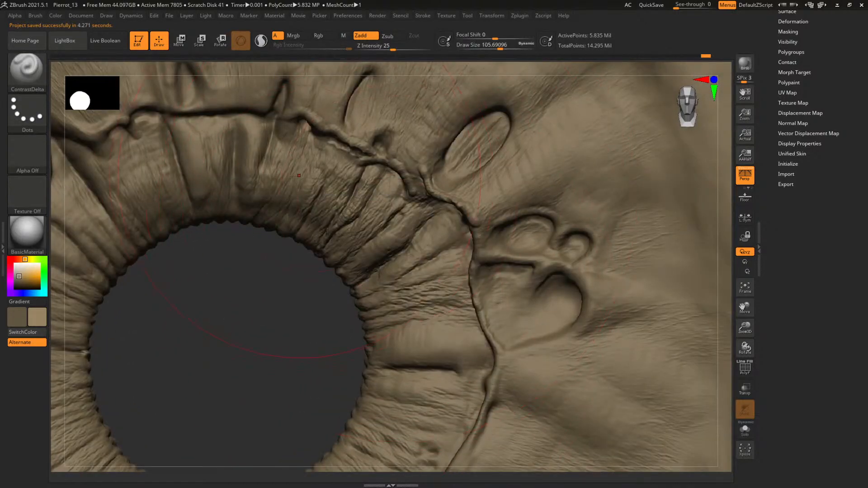
drag(257, 181, 256, 156)
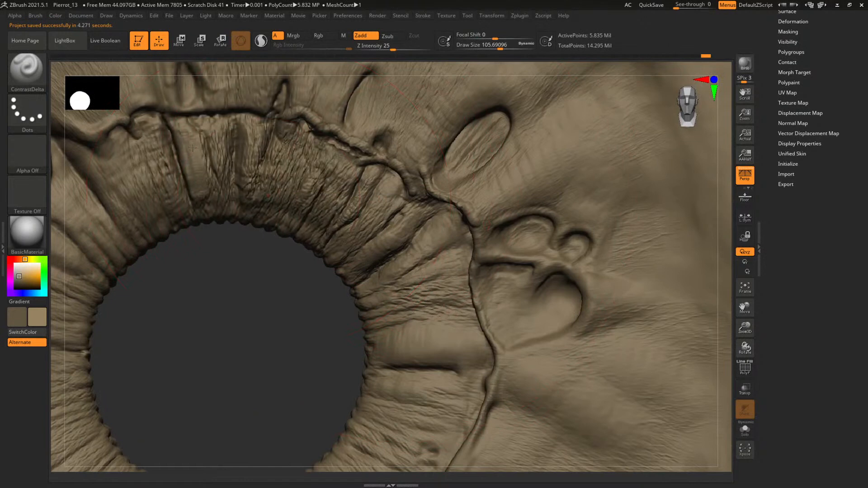
alt+drag(250, 325, 252, 272)
key(ctrl)
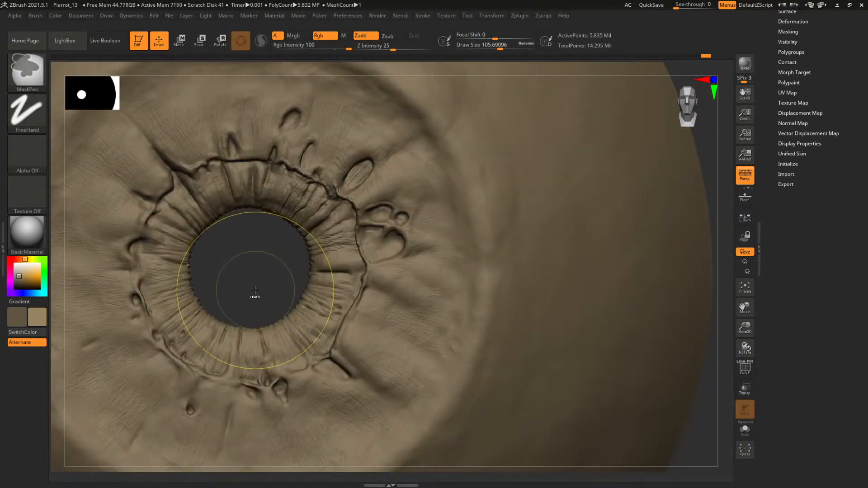
alt+drag(256, 275, 280, 256)
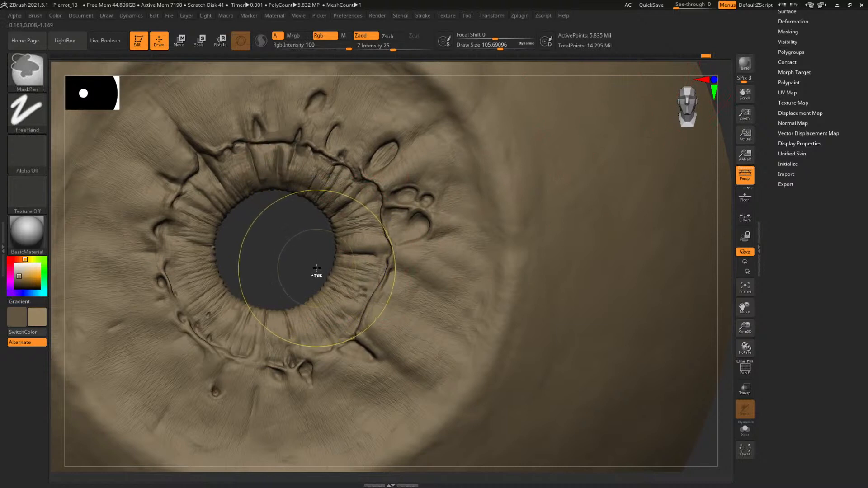
alt+drag(281, 260, 327, 280)
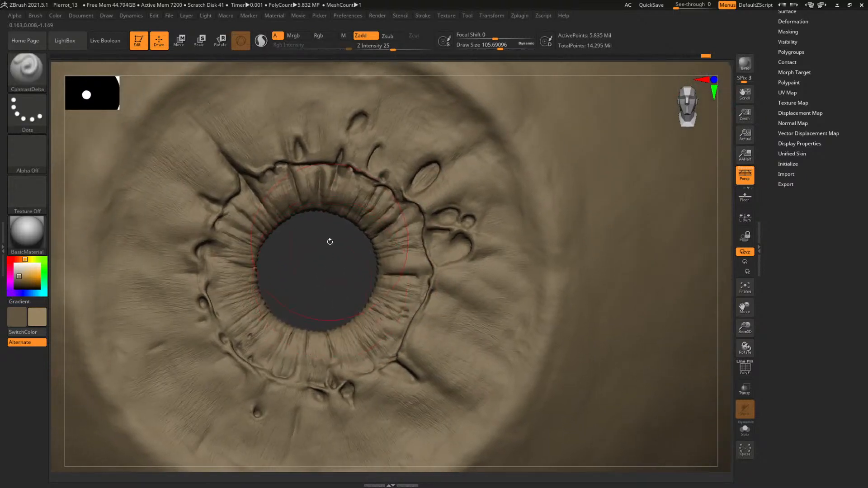
Drop the eye mesh three subdivision levels and set the ContrastDelta draw size to about 114.4
key(shift+d)
key(shift+d)
key(shift+d)
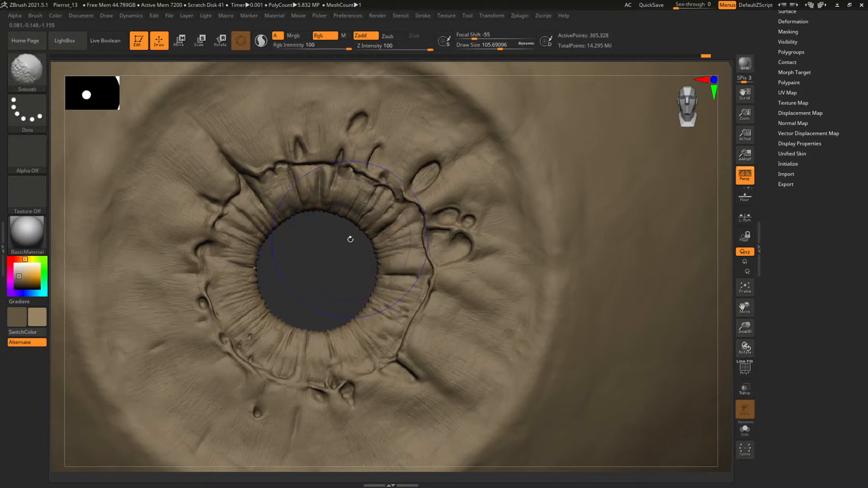
key(space)
click(314, 271)
key(space)
drag(314, 271, 321, 271)
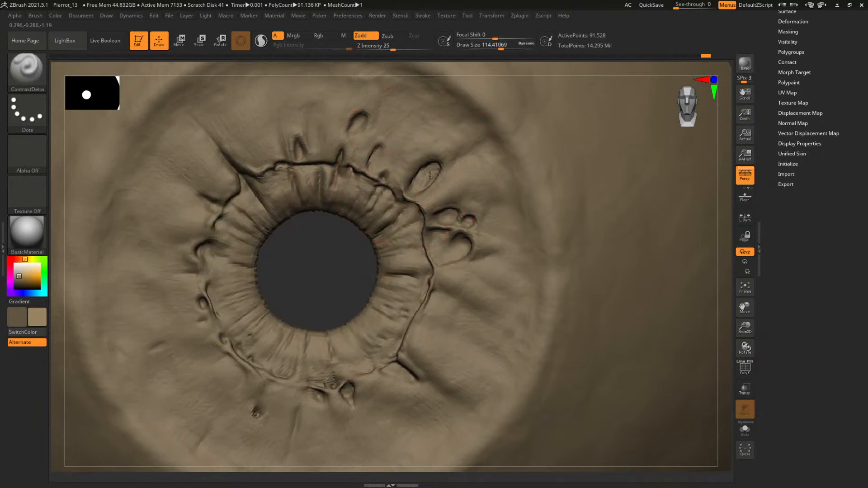
Strengthen the relief across the iris with ContrastDelta at a draw size of about 293.6, and return the mesh to its highest subdivision level
key(space)
click(427, 160)
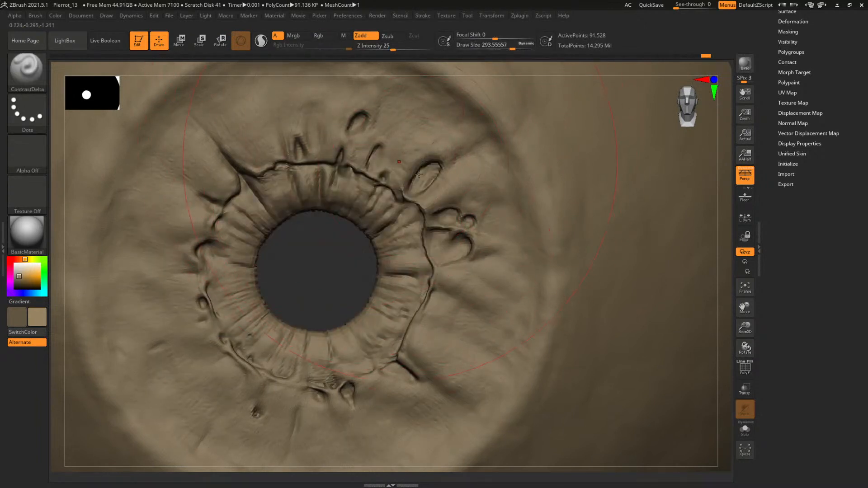
drag(418, 174, 456, 222)
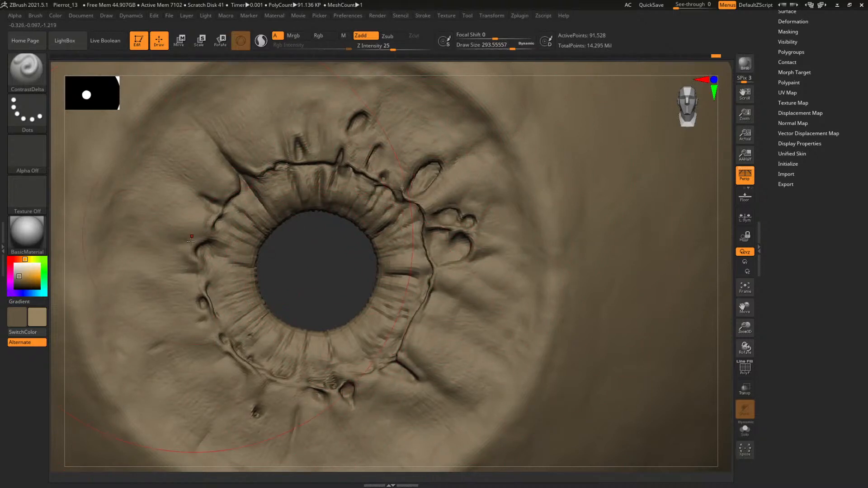
key(s)
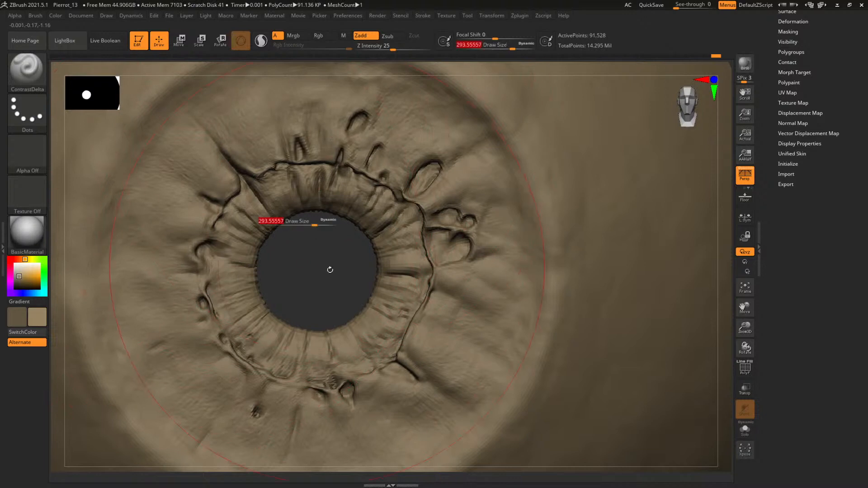
key(d)
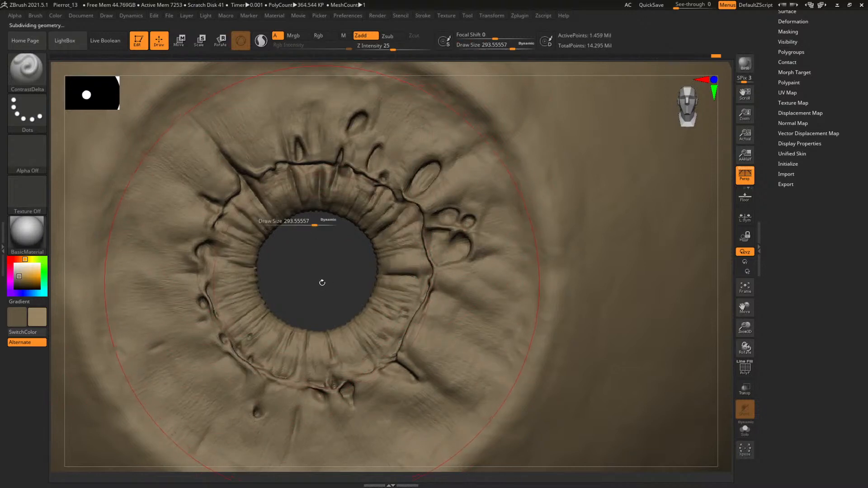
ctrl+right_drag(336, 296, 132, 247)
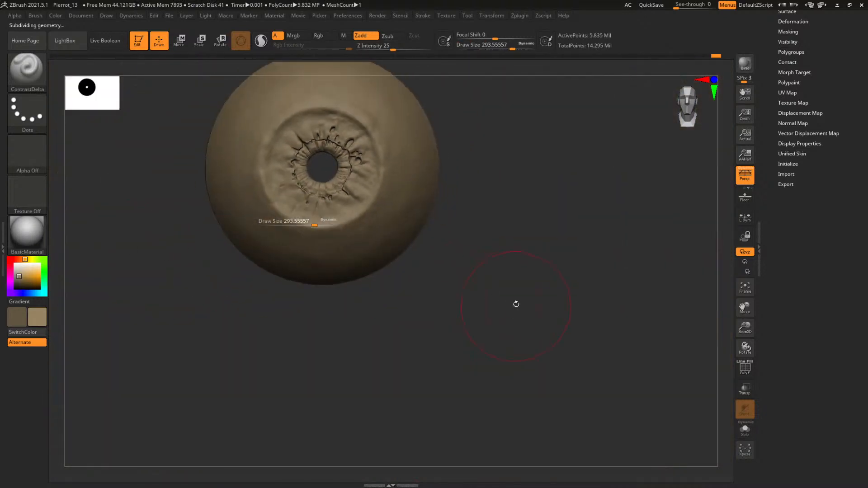
ctrl+right_drag(516, 304, 544, 379)
mouse_move(461, 351)
right_down()
mouse_move(320, 344)
mouse_move(335, 354)
mouse_move(334, 286)
mouse_move(319, 337)
mouse_move(366, 362)
mouse_move(366, 391)
right_up()
Add small clay strokes to the folds above the pupil using ClayBuildup at a draw size of about 5.1
key(b)
key(c)
key(b)
key(space)
mouse_move(346, 239)
mouse_down()
mouse_move(312, 236)
mouse_move(299, 216)
mouse_up()
key(space)
key(space)
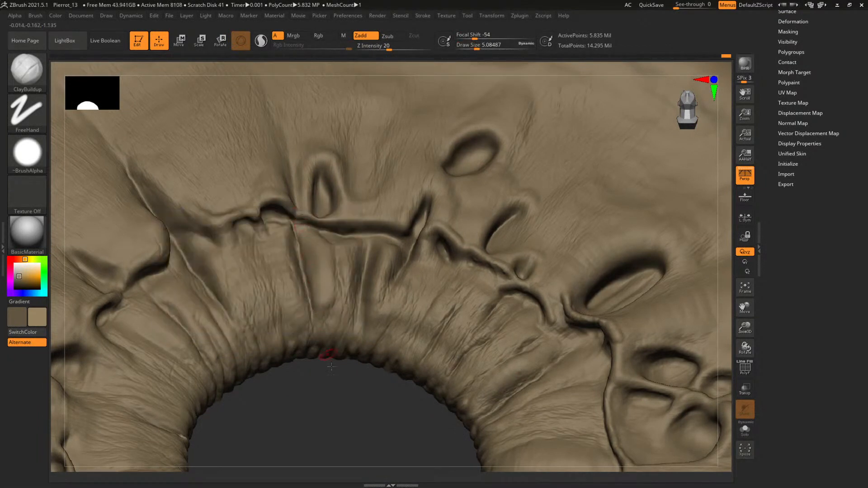
right_drag(332, 366, 327, 409)
right_drag(298, 223, 281, 214)
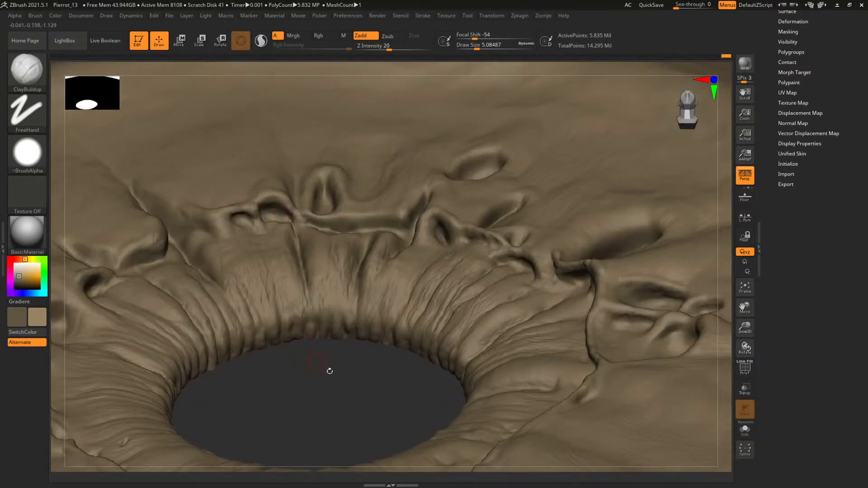
right_drag(330, 371, 393, 381)
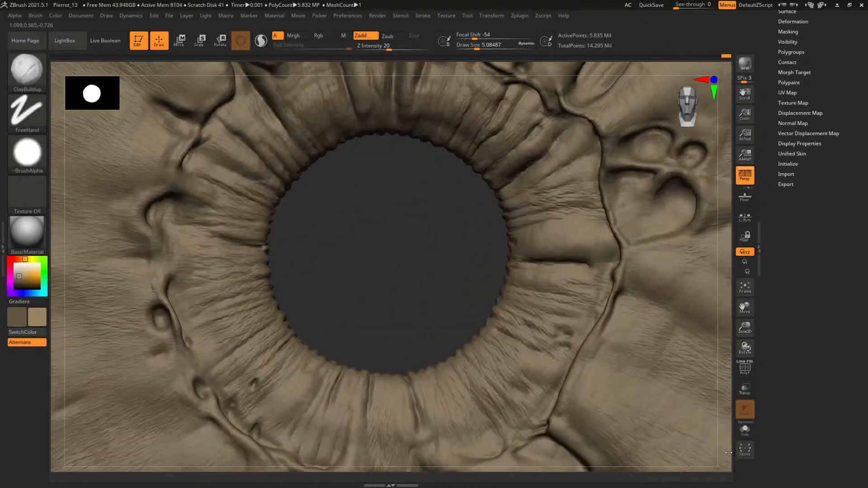
Build up the radial folds between the ring ridge and upper pupil edge with ClayBuildup at a draw size of about 20.5
mouse_move(414, 227)
alt+right_down()
mouse_move(402, 271)
mouse_move(395, 166)
alt+right_up()
key(space)
click(396, 170)
key(space)
click(390, 196)
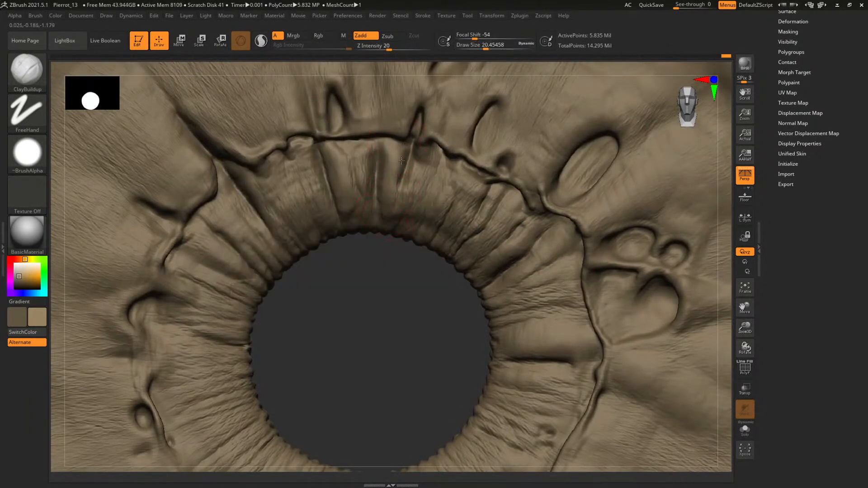
mouse_move(372, 287)
alt+right_down()
mouse_move(380, 316)
mouse_move(440, 302)
alt+right_up()
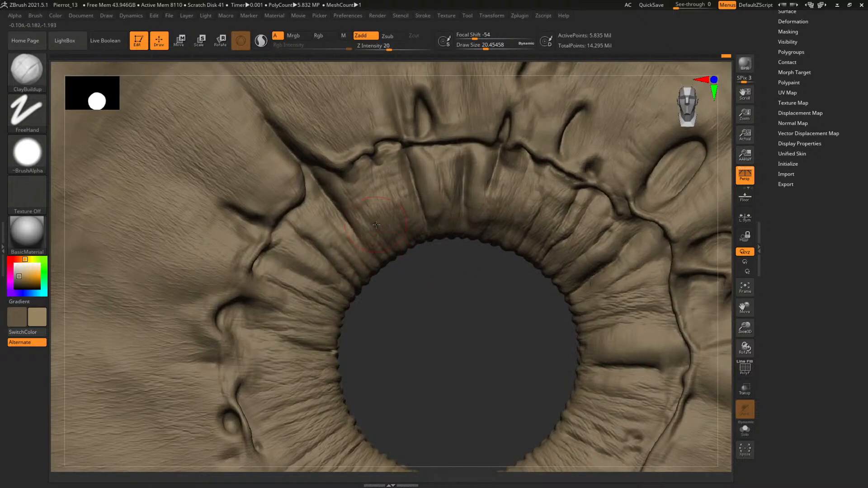
Cut creases between the folds above the pupil using DamStandard at a draw size of about 11
key(b)
key(d)
key(s)
key(space)
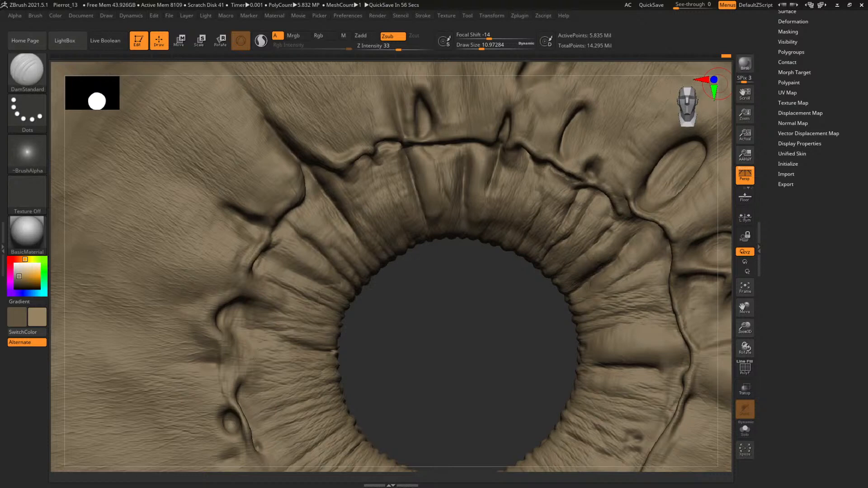
drag(477, 338, 449, 302)
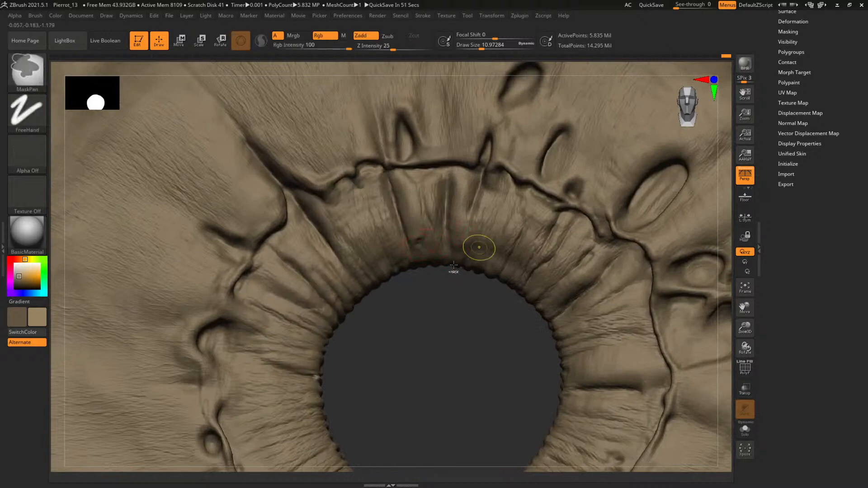
Fill out the upper inner iris folds with ClayBuildup at a draw size of about 14.2
key(b)
key(c)
key(b)
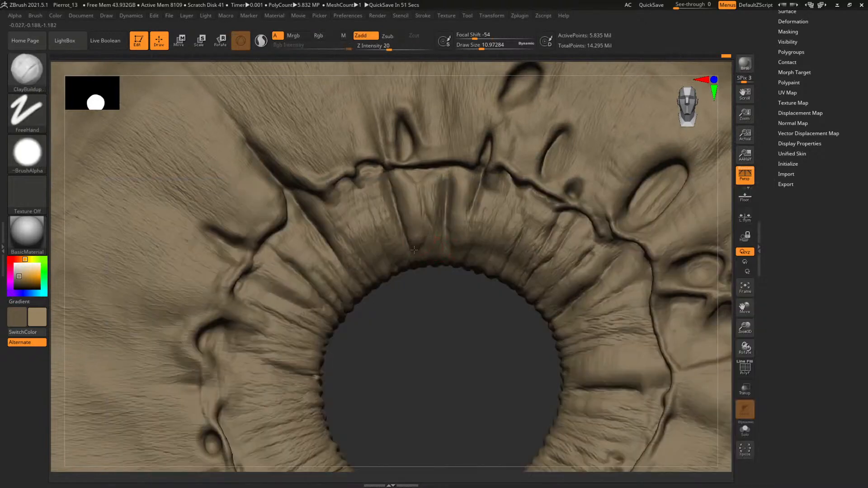
key(space)
drag(416, 252, 420, 251)
alt+drag(453, 316, 434, 351)
key(space)
drag(408, 220, 405, 219)
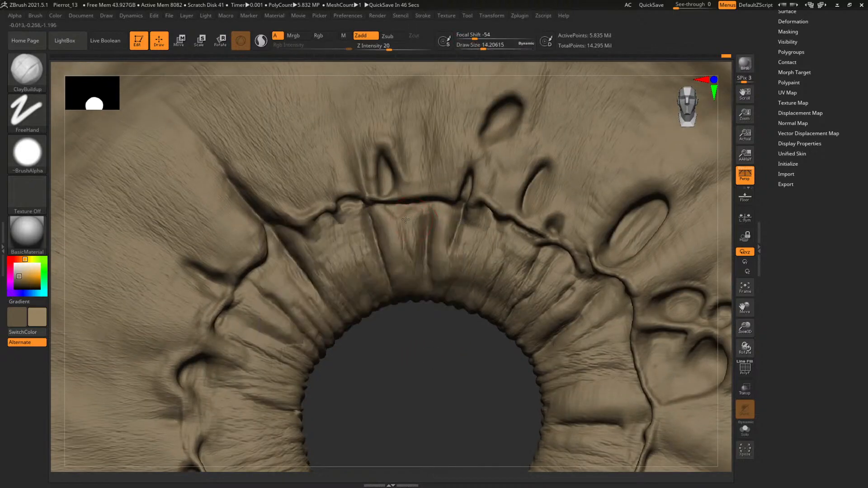
Thicken the folds directly above the pupil using ClayBuildup at a draw size of about 20.5
drag(418, 371, 416, 266)
key(space)
drag(404, 220, 406, 221)
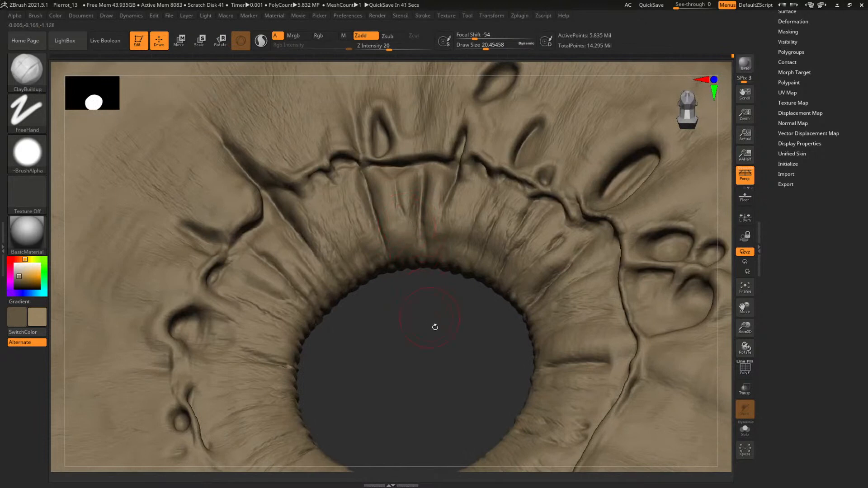
Refine the folds along the upper pupil rim with ClayBuildup at a draw size of about 15.1
mouse_move(434, 326)
alt+mouse_down()
mouse_move(403, 336)
mouse_move(416, 340)
alt+mouse_up()
key(space)
drag(408, 250, 406, 249)
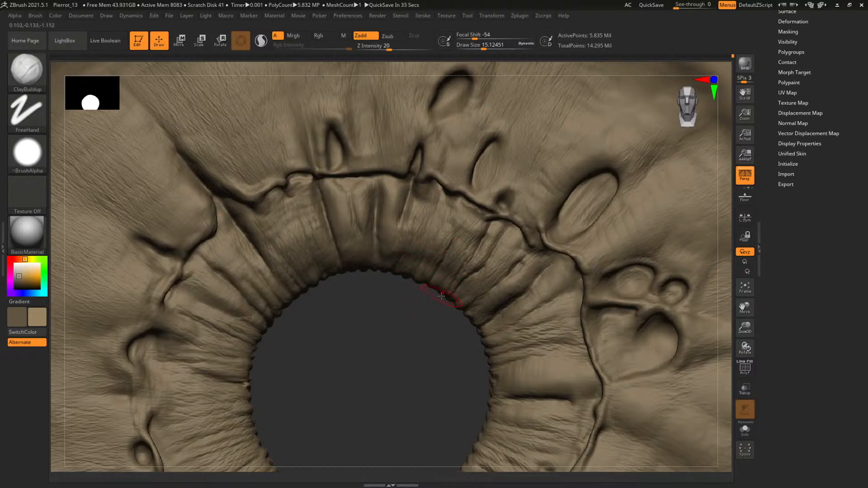
mouse_move(421, 285)
alt+mouse_down()
mouse_move(400, 310)
mouse_move(429, 340)
mouse_move(412, 274)
mouse_move(408, 296)
mouse_move(424, 269)
alt+mouse_up()
key(space)
key(space)
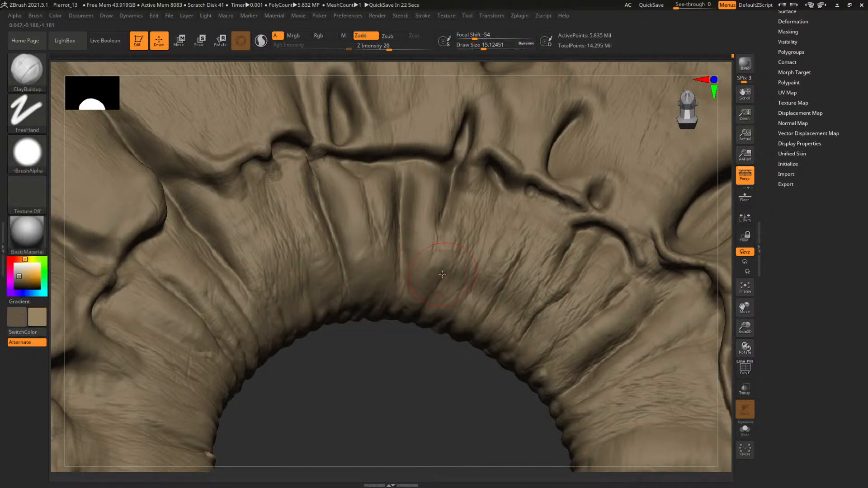
alt+drag(414, 399, 421, 363)
Carve a deeper crease from the ring ridge down to the pupil edge with DamStandard at a draw size of about 23
key(b)
key(d)
key(s)
alt+drag(438, 331, 406, 368)
key(s)
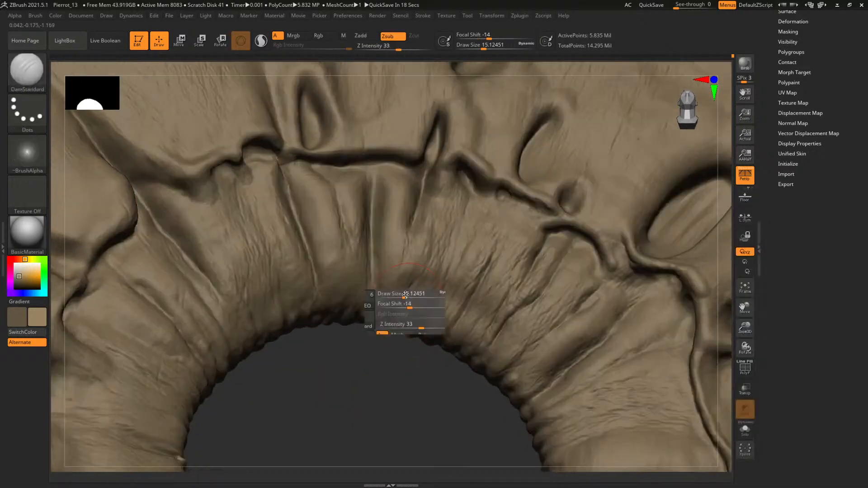
drag(403, 294, 405, 294)
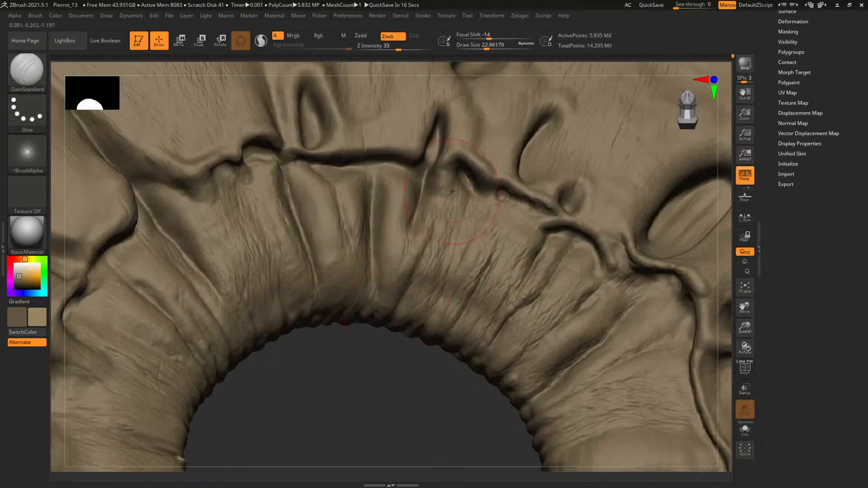
mouse_move(452, 191)
mouse_down()
mouse_move(397, 339)
mouse_move(418, 269)
mouse_move(413, 273)
mouse_move(455, 308)
mouse_move(472, 339)
mouse_up()
Cut further creases below the upper ring ridge with DamStandard at draw sizes of about 16.1 and 23, undoing the last stroke
key(s)
drag(403, 217, 400, 217)
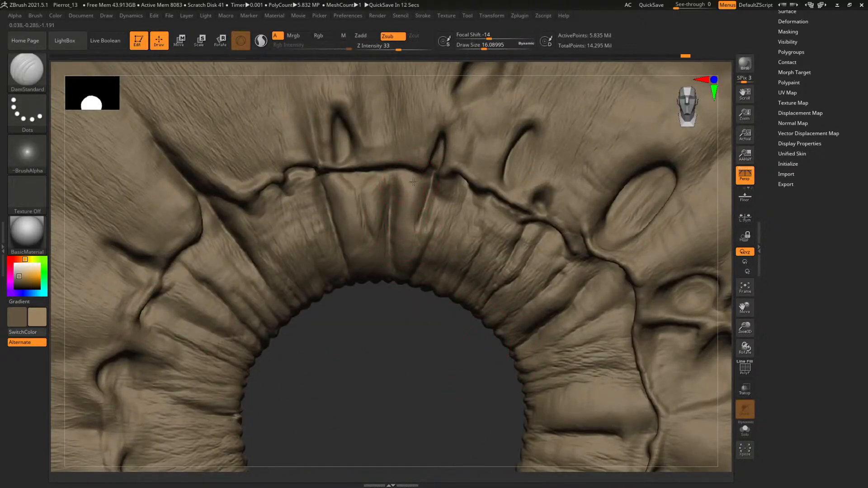
drag(413, 182, 408, 221)
key(s)
mouse_move(409, 178)
mouse_down()
mouse_move(408, 228)
mouse_move(411, 205)
mouse_up()
mouse_move(438, 373)
alt+mouse_down()
mouse_move(457, 390)
mouse_move(413, 256)
mouse_move(425, 244)
mouse_move(475, 324)
alt+mouse_up()
key(ctrl+z)
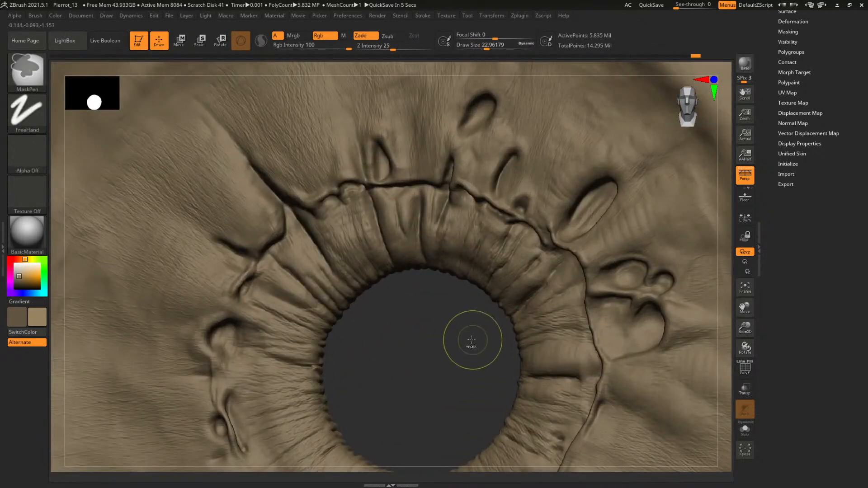
Add volume to the inner iris folds around the carved creases with ClayBuildup at a draw size of about 16.1
mouse_move(425, 361)
mouse_down()
mouse_move(429, 323)
mouse_move(512, 338)
mouse_up()
key(b)
key(c)
key(b)
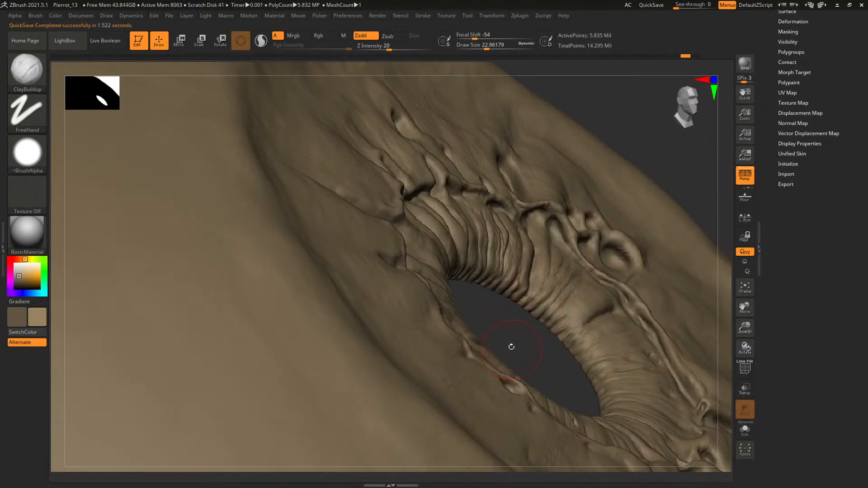
mouse_move(511, 347)
mouse_down()
mouse_move(412, 300)
mouse_move(451, 368)
mouse_move(371, 298)
mouse_up()
key(space)
drag(418, 205, 415, 205)
Touch up the pupil rim and the right side of the ring ridge with ClayBuildup, and check the whole eye
mouse_move(459, 370)
alt+mouse_down()
mouse_move(341, 327)
mouse_move(298, 392)
mouse_move(333, 329)
alt+mouse_up()
key(b)
key(c)
key(b)
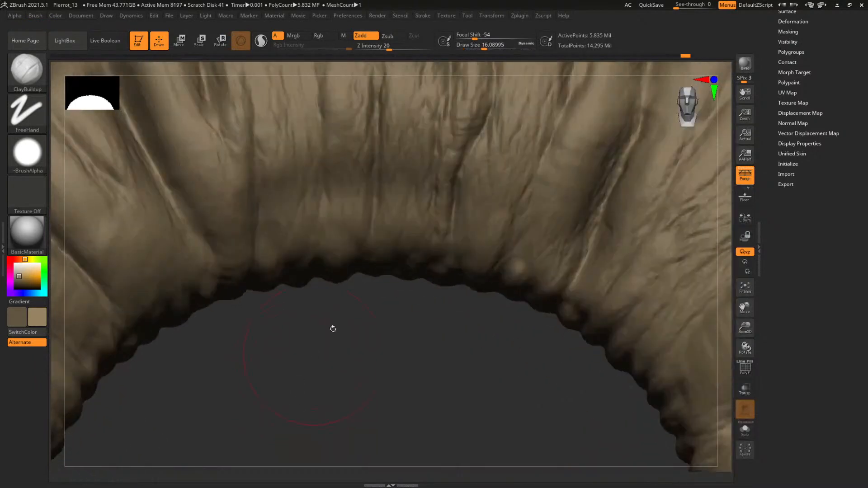
mouse_move(433, 380)
alt+mouse_down()
mouse_move(269, 194)
mouse_move(318, 310)
mouse_move(312, 387)
alt+mouse_up()
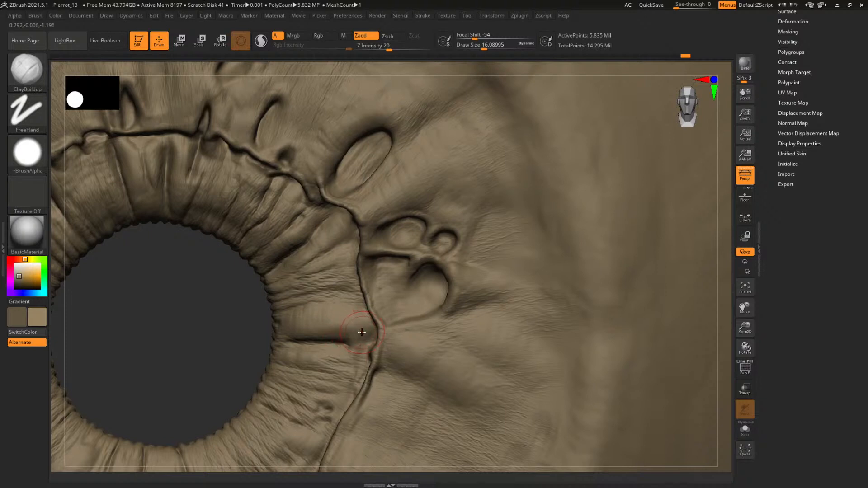
drag(204, 310, 173, 245)
key(f)
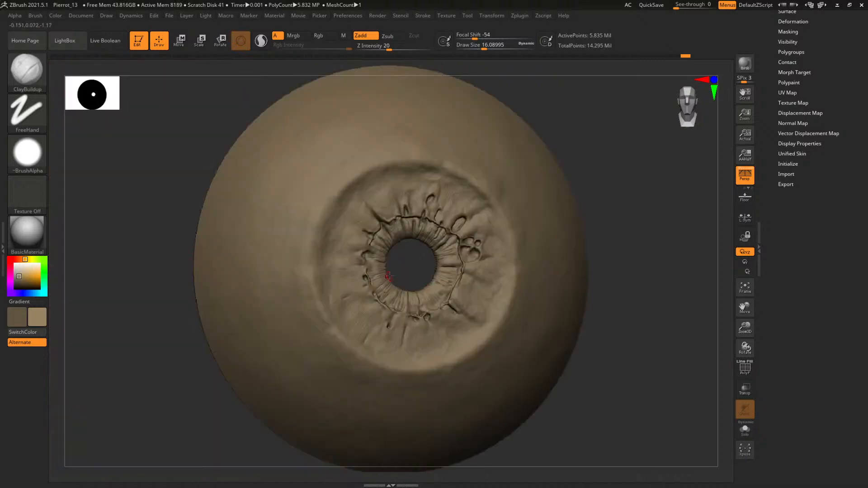
Build up the radial folds directly right of the pupil with ClayBuildup at a draw size of about 16.1
drag(410, 264, 446, 291)
alt+drag(430, 219, 394, 286)
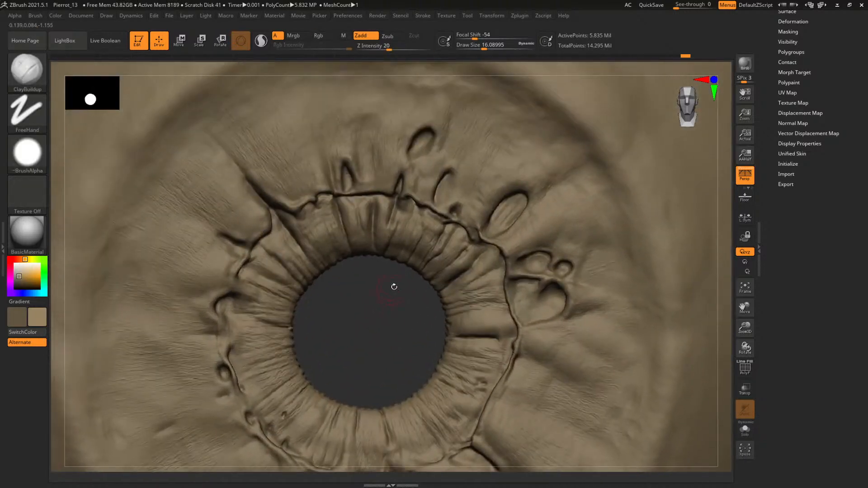
key(b)
key(c)
key(b)
mouse_move(367, 339)
alt+mouse_down()
mouse_move(341, 257)
mouse_move(356, 246)
mouse_move(358, 259)
mouse_move(396, 260)
alt+mouse_up()
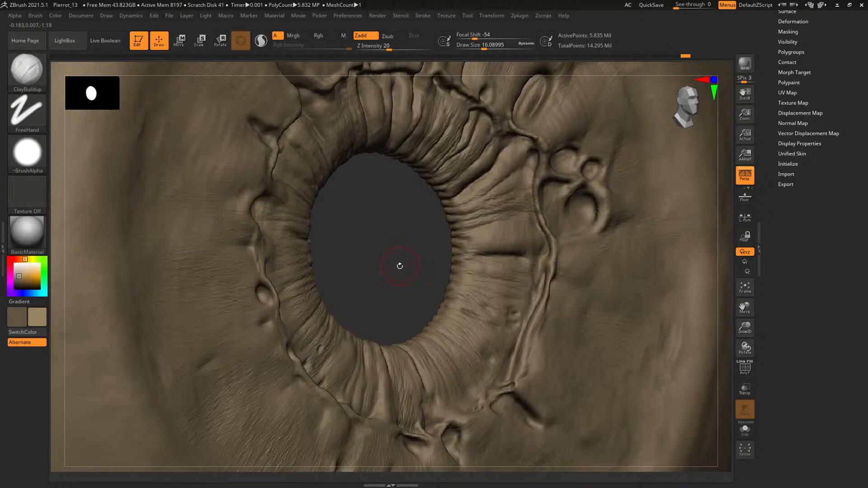
mouse_move(377, 274)
mouse_down()
mouse_move(380, 261)
mouse_move(362, 259)
mouse_move(451, 266)
mouse_up()
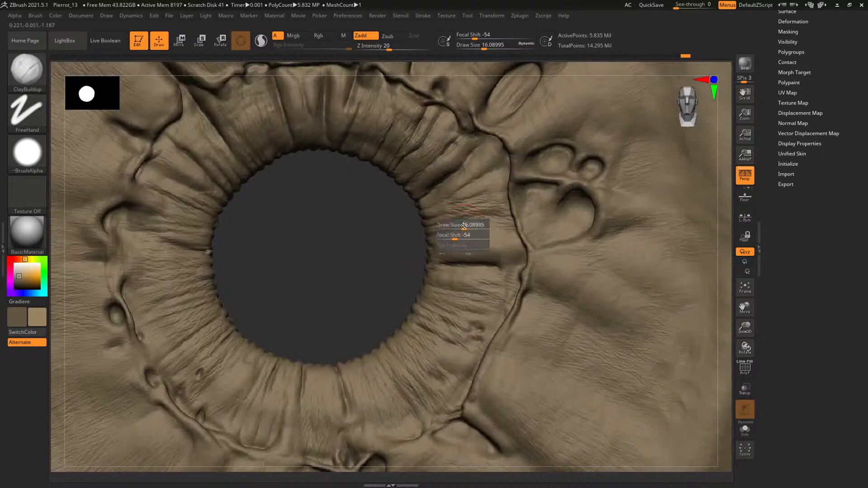
drag(402, 255, 360, 249)
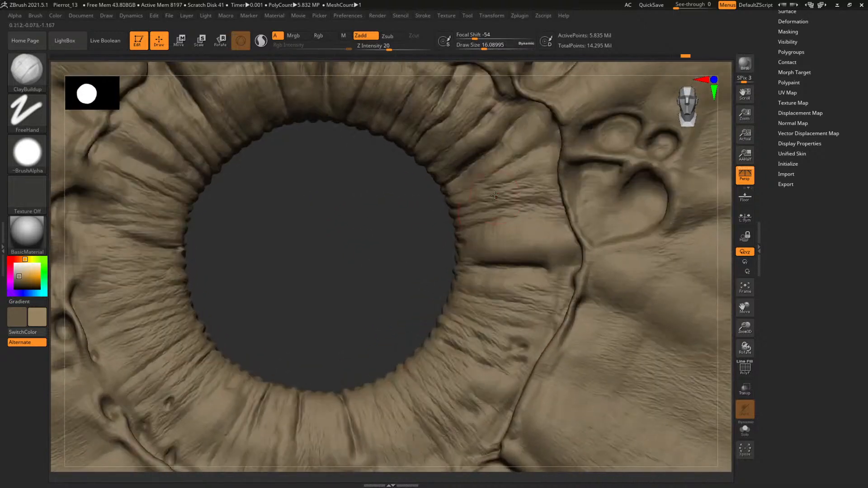
key(space)
mouse_move(501, 193)
mouse_down()
mouse_move(491, 195)
mouse_move(528, 185)
mouse_move(545, 201)
mouse_move(497, 217)
mouse_move(545, 202)
mouse_up()
key(space)
key(space)
key(space)
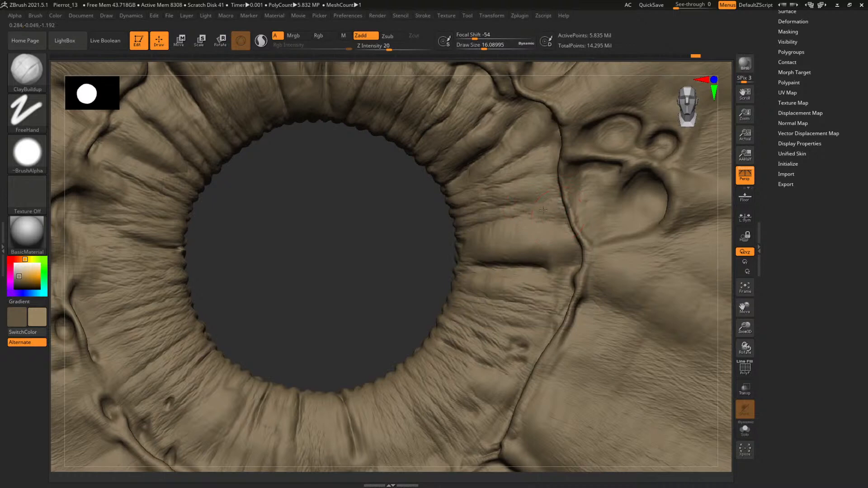
Refine the folds at the pupil's right edge with ClayBuildup at draw sizes of about 13.3 and 12.5
mouse_move(385, 259)
mouse_down()
mouse_move(353, 286)
mouse_move(442, 246)
mouse_up()
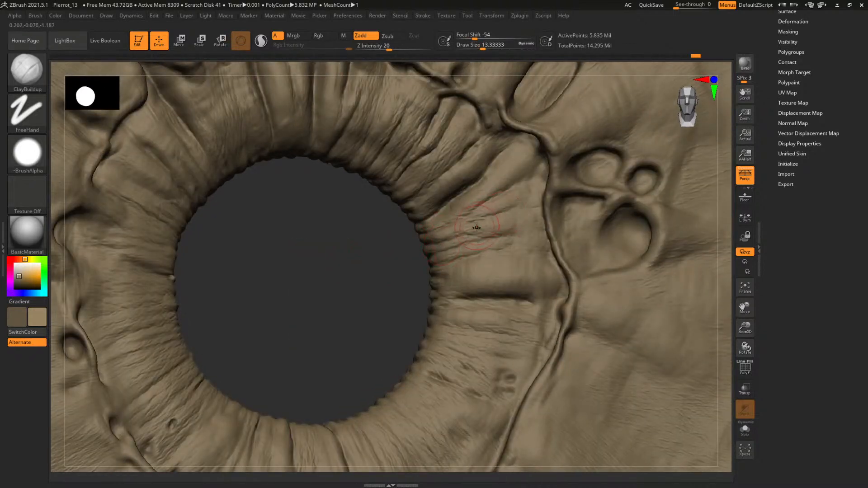
key(bracketleft)
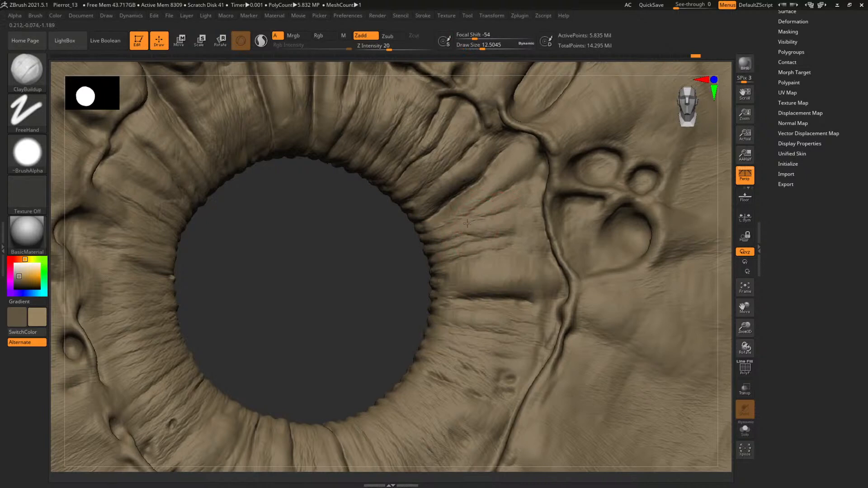
mouse_move(346, 303)
mouse_down()
mouse_move(355, 278)
mouse_move(439, 248)
mouse_up()
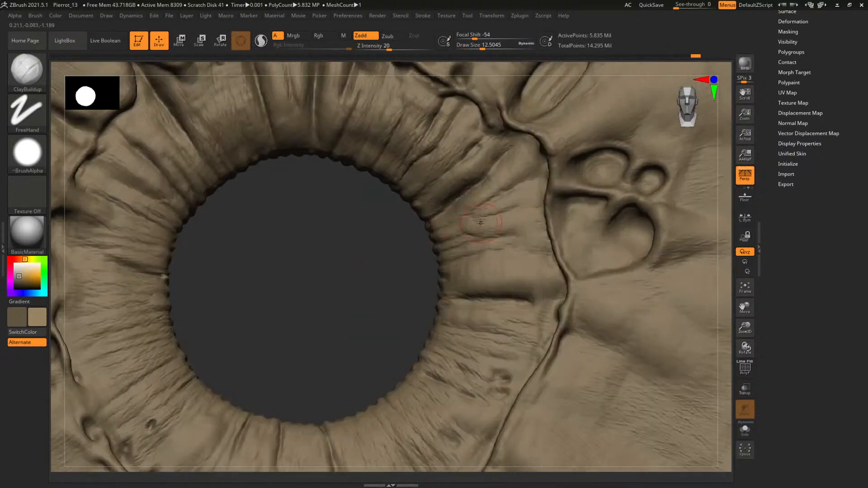
key(bracketleft)
Add volume to the inner folds at the lower right of the pupil with ClayBuildup at draw sizes of about 18.2 and 13.3
mouse_move(378, 325)
alt+mouse_down()
mouse_move(341, 300)
mouse_move(429, 306)
alt+mouse_up()
mouse_move(373, 306)
alt+mouse_down()
mouse_move(357, 256)
mouse_move(342, 258)
alt+mouse_up()
drag(318, 293, 317, 202)
key(bracketright)
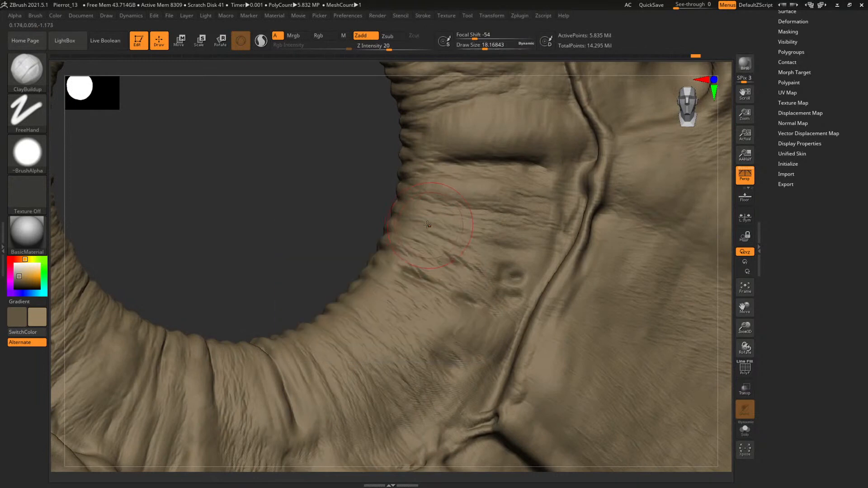
key(s)
mouse_move(429, 217)
mouse_down()
mouse_move(474, 235)
mouse_move(532, 235)
mouse_up()
mouse_move(324, 226)
alt+mouse_down()
mouse_move(314, 183)
mouse_move(370, 224)
mouse_move(425, 236)
alt+mouse_up()
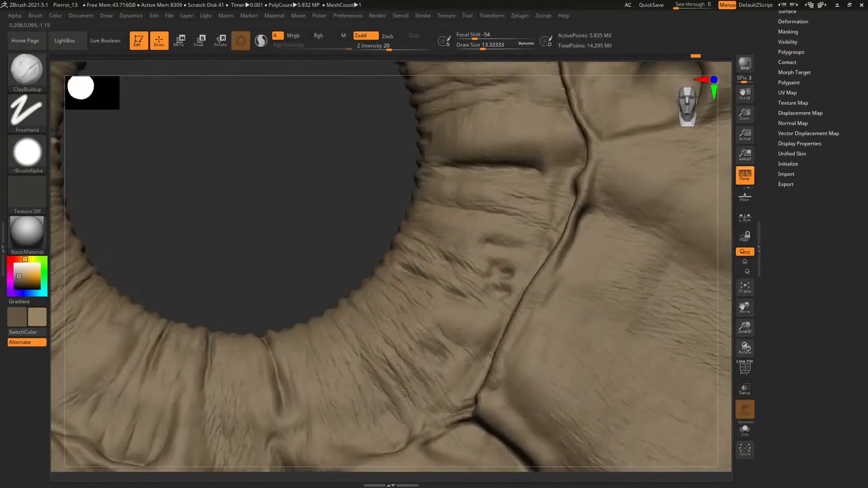
Detail the small pits and wrinkles inside the lower-right ring ridge with ClayBuildup at a draw size of about 5.1
mouse_move(296, 221)
alt+mouse_down()
mouse_move(250, 213)
mouse_move(289, 244)
alt+mouse_up()
key(s)
drag(487, 277, 481, 277)
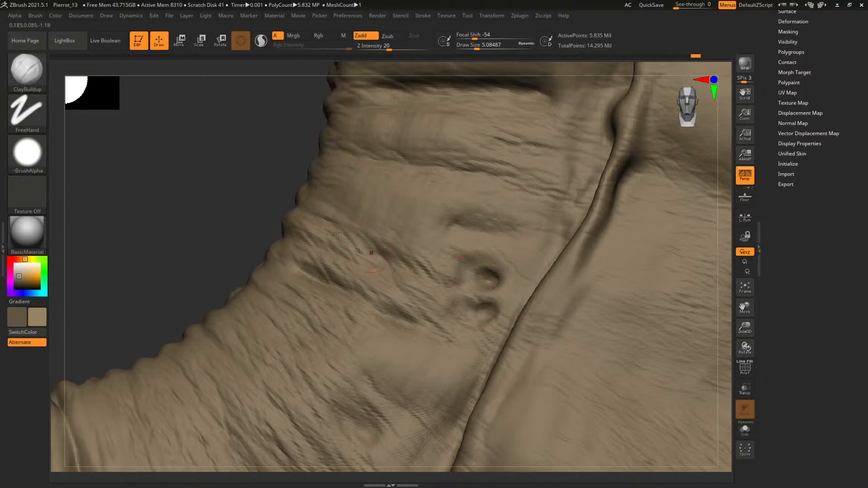
ctrl+right_drag(337, 232, 189, 158)
alt+right_drag(326, 248, 397, 188)
alt+right_drag(374, 280, 405, 244)
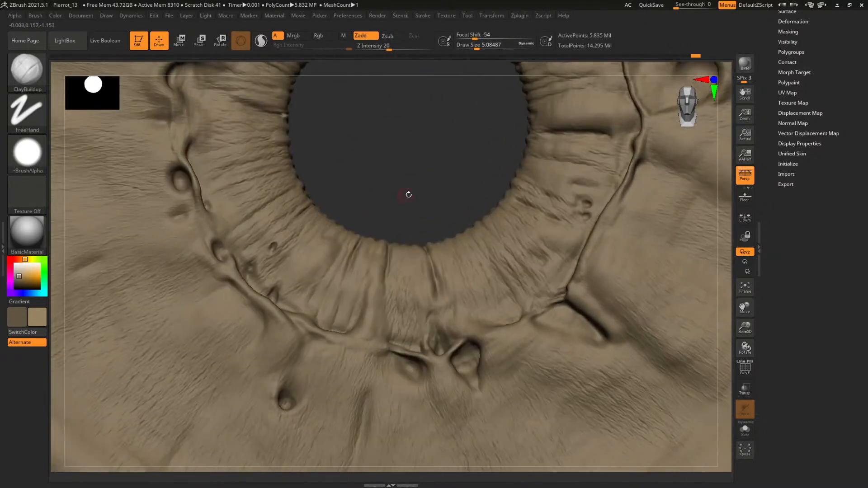
Build up the inner folds left of the pupil with ClayBuildup at draw sizes of about 27.2 and 18.2
alt+drag(408, 194, 409, 271)
key(s)
drag(241, 233, 269, 229)
key(s)
drag(262, 228, 267, 228)
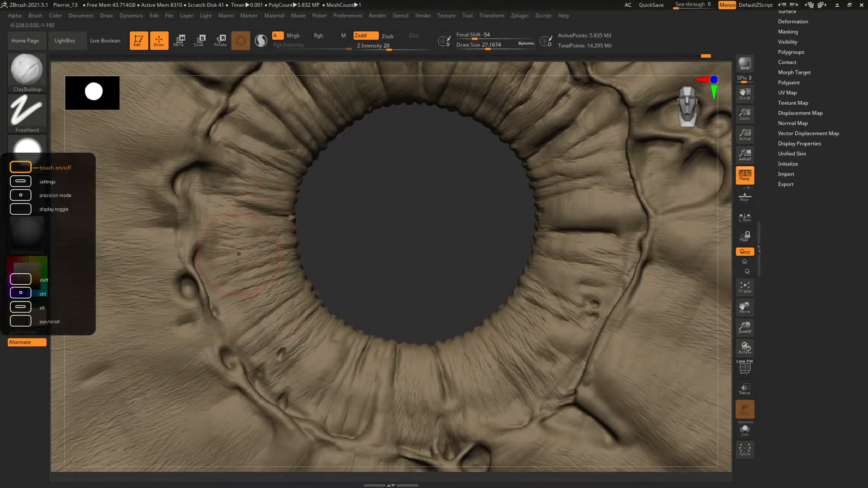
key(s)
drag(237, 263, 231, 271)
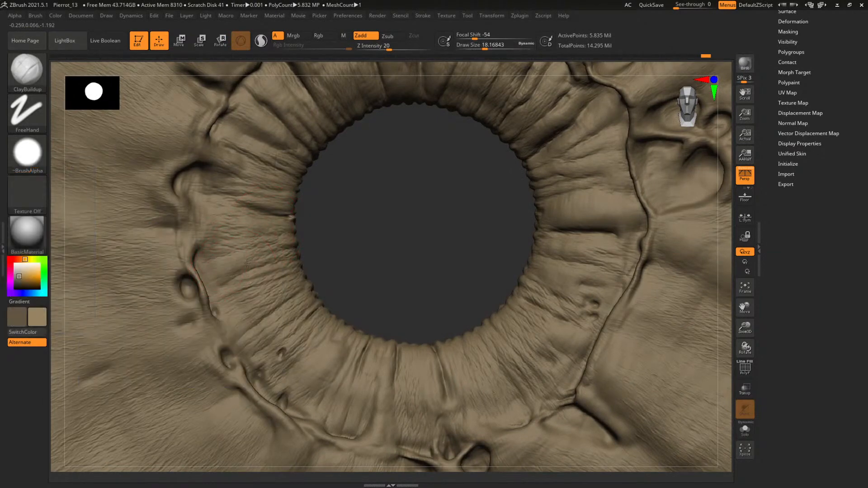
Soften and fill the folds beside the left ring ridge with ClayBuildup at a draw size of about 24.3
mouse_move(428, 234)
alt+mouse_down()
mouse_move(368, 219)
mouse_move(316, 241)
mouse_move(444, 310)
alt+mouse_up()
key(s)
click(268, 208)
key(s)
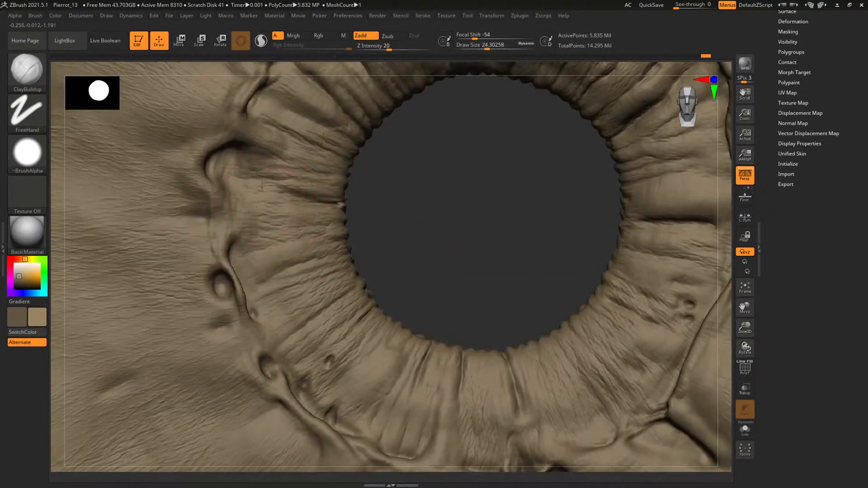
key(s)
click(282, 211)
Refine the folds between the left ring ridge and the pupil with ClayBuildup at draw sizes of about 13.3 and 14.2
alt+drag(419, 195, 422, 232)
key(s)
click(222, 240)
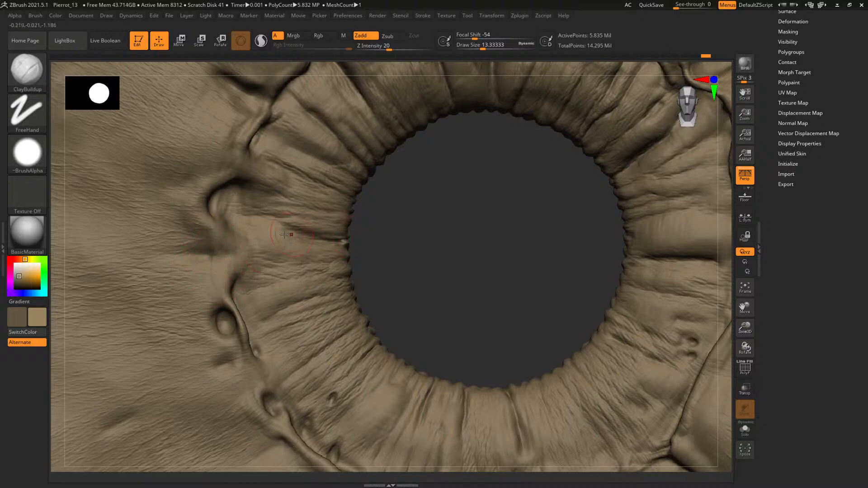
key(space)
drag(280, 267, 282, 267)
drag(343, 206, 344, 206)
drag(333, 201, 302, 187)
mouse_move(463, 253)
alt+mouse_down()
mouse_move(457, 267)
mouse_move(408, 249)
mouse_move(429, 258)
mouse_move(449, 289)
alt+mouse_up()
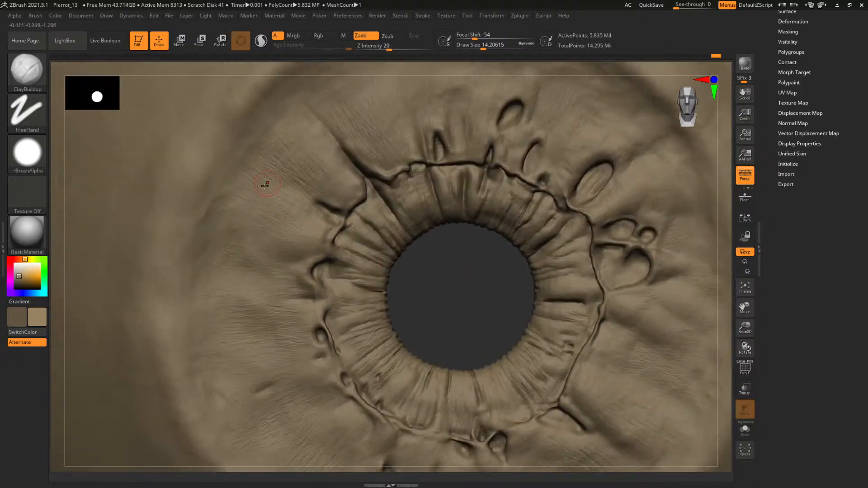
Add broad volume to the upper-left outer iris with ClayBuildup at a draw size of about 39.3
key(space)
drag(260, 185, 239, 198)
key(space)
mouse_move(467, 326)
alt+mouse_down()
mouse_move(413, 342)
mouse_move(360, 293)
mouse_move(371, 321)
alt+mouse_up()
key(space)
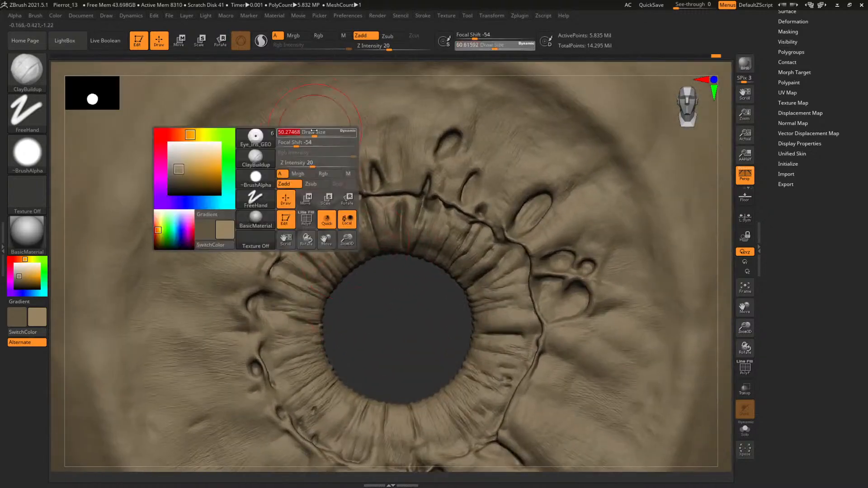
key(space)
drag(319, 135, 281, 134)
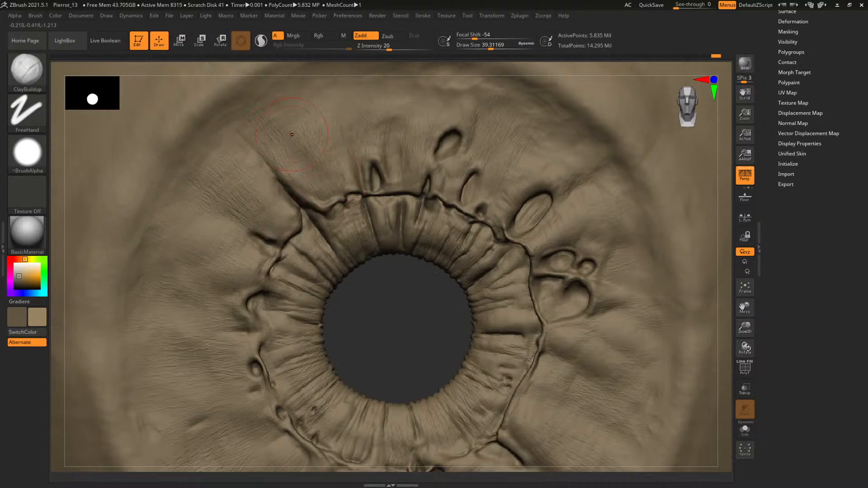
Build up the outer iris above the ring ridge with ClayBuildup at draw sizes of about 27.2 and 33.7
key(space)
drag(290, 135, 287, 134)
alt+drag(361, 283, 323, 320)
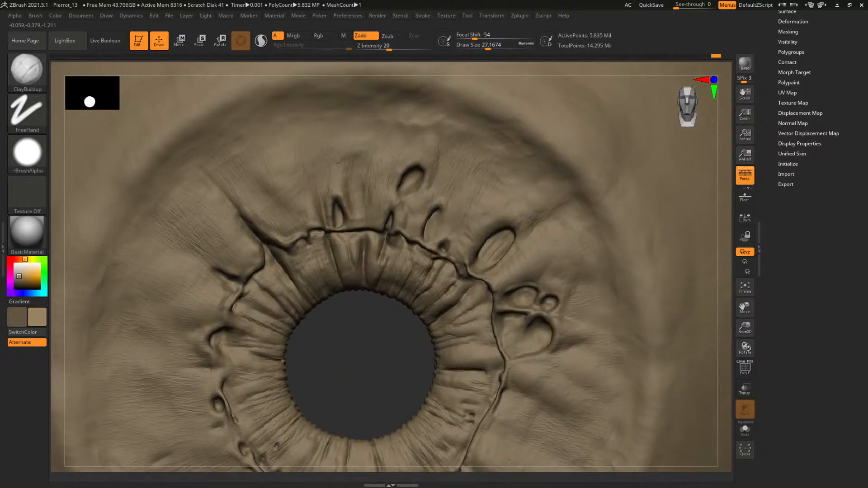
key(bracketright)
alt+drag(402, 362, 244, 253)
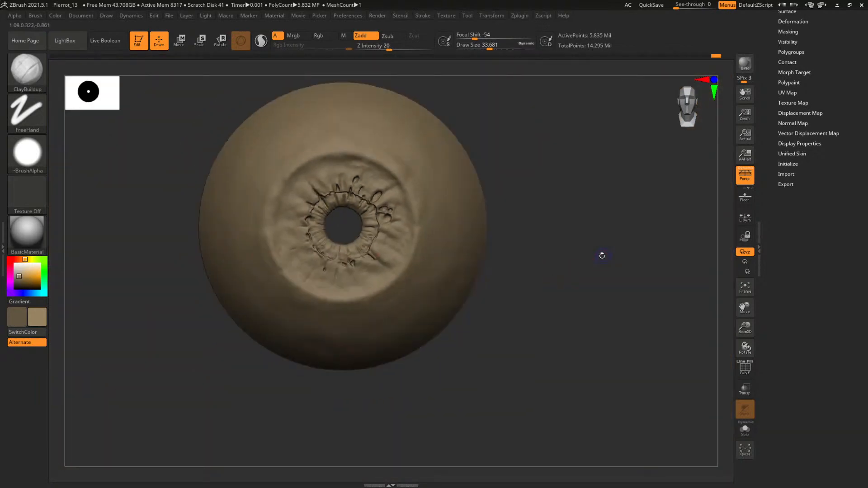
Build up the lower-right outer iris around the deep crease with ClayBuildup at a draw size of about 31.9
alt+drag(602, 256, 558, 340)
alt+drag(350, 329, 359, 109)
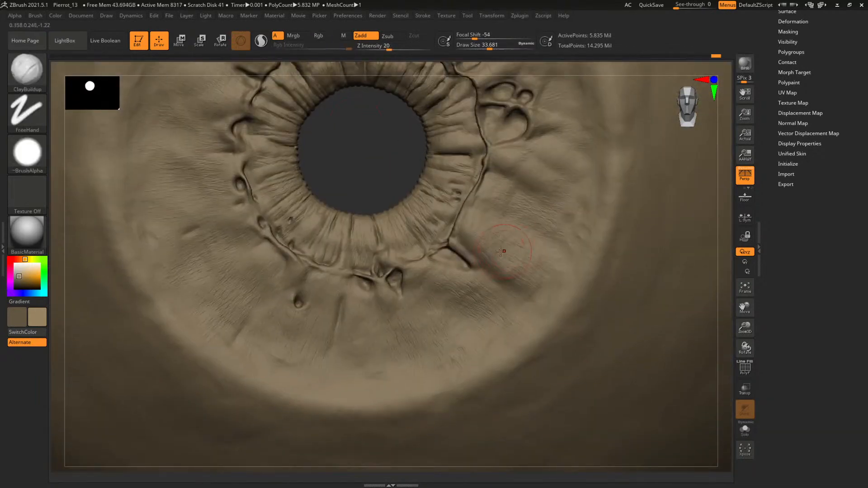
key(space)
drag(501, 253, 503, 253)
drag(489, 266, 525, 295)
key(bracketleft)
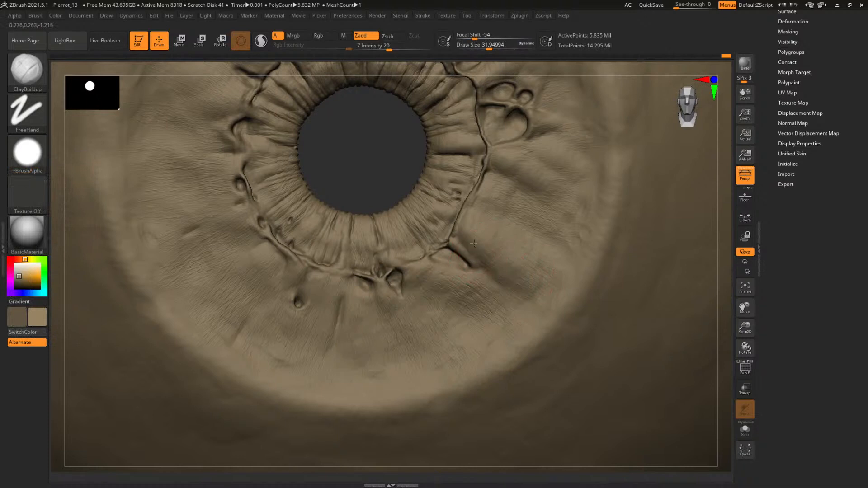
right_click(506, 285)
mouse_move(505, 285)
mouse_down()
mouse_move(517, 297)
mouse_move(488, 312)
mouse_up()
right_click(514, 297)
right_click(494, 312)
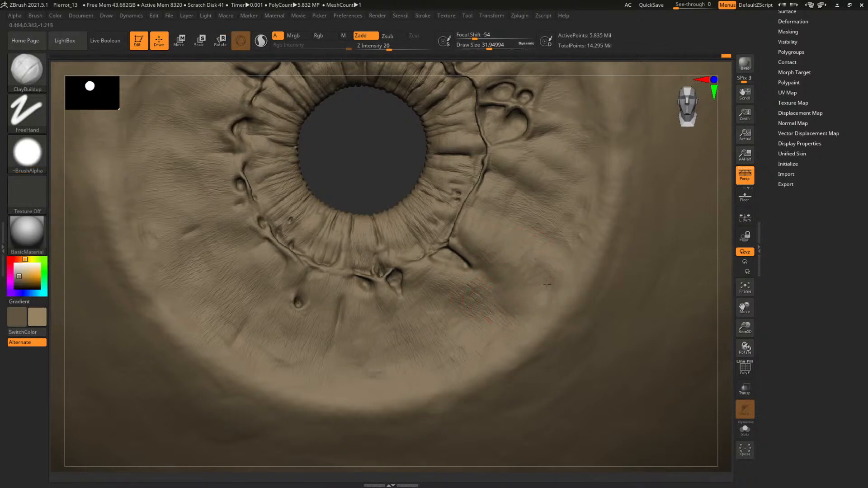
Examine the whole eye from several angles and return to an upright front view
alt+drag(398, 142, 415, 190)
shift+drag(448, 223, 441, 222)
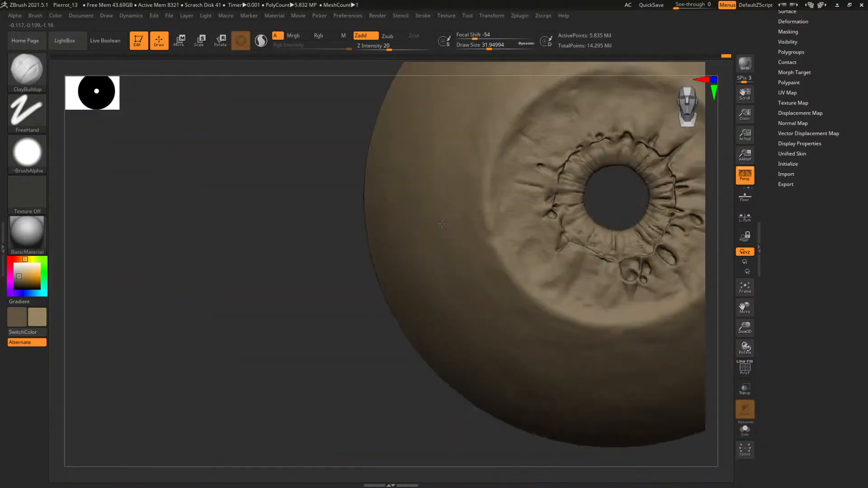
alt+drag(616, 195, 392, 257)
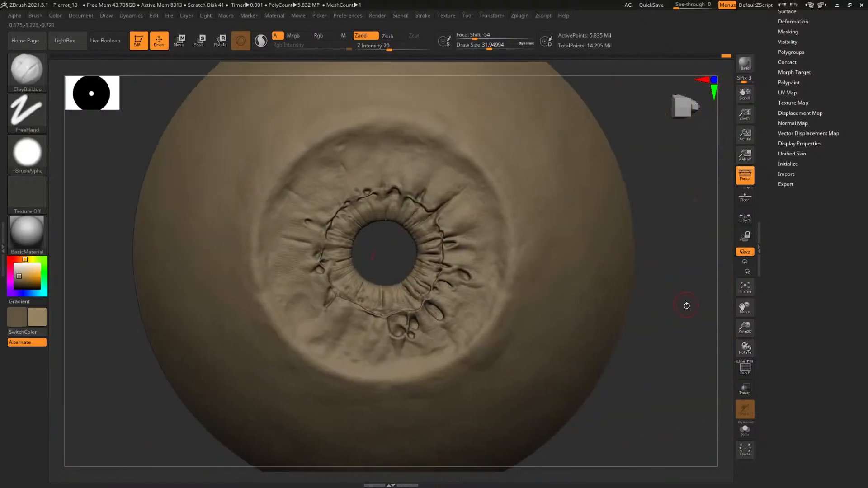
drag(683, 280, 665, 234)
drag(690, 118, 679, 82)
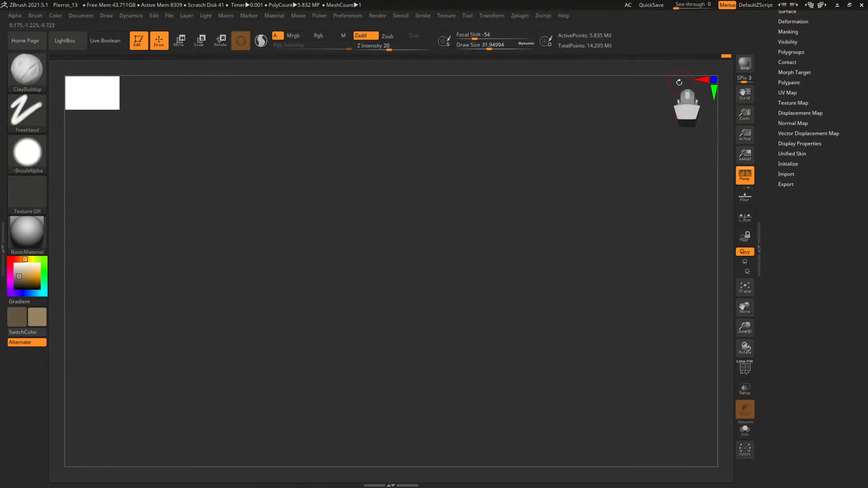
drag(689, 115, 686, 103)
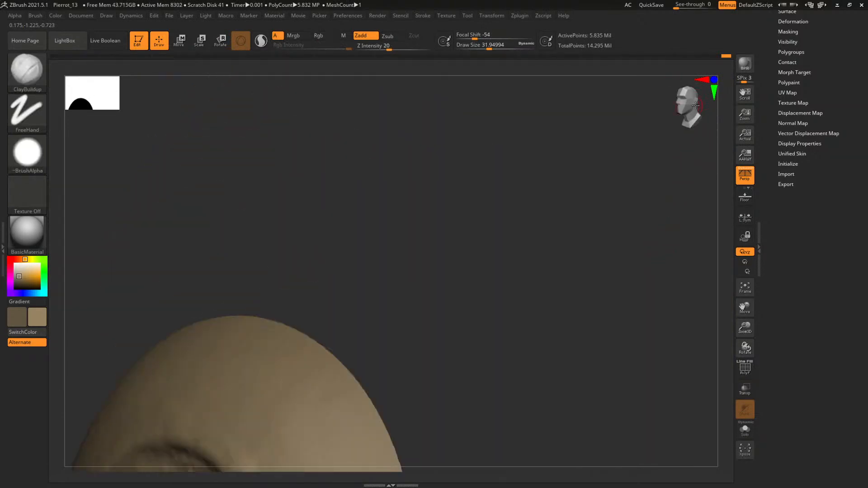
click(695, 105)
alt+drag(521, 278, 551, 126)
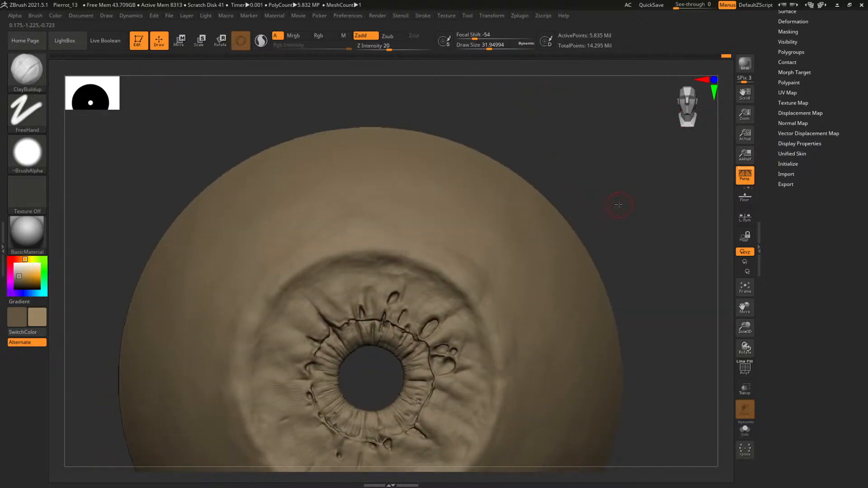
alt+drag(618, 204, 527, 188)
alt+drag(572, 279, 525, 177)
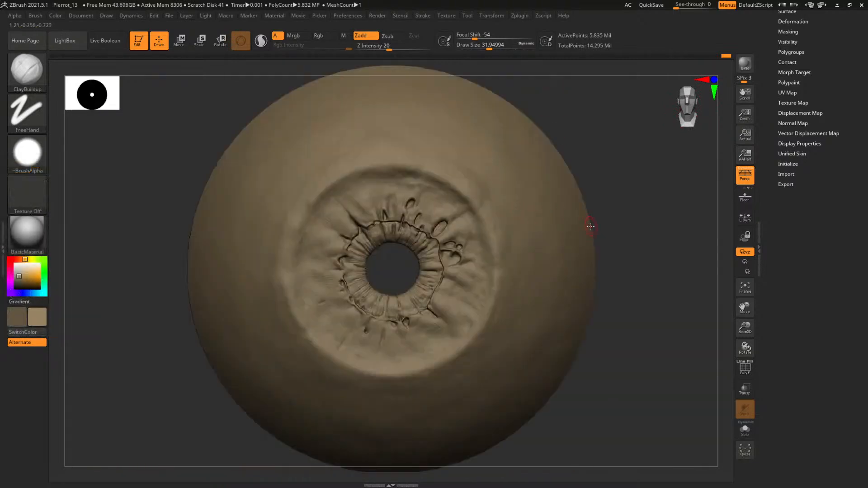
Save the project as Pierrot_13.ZPR, replacing the existing file
key(ctrl+s)
click(628, 275)
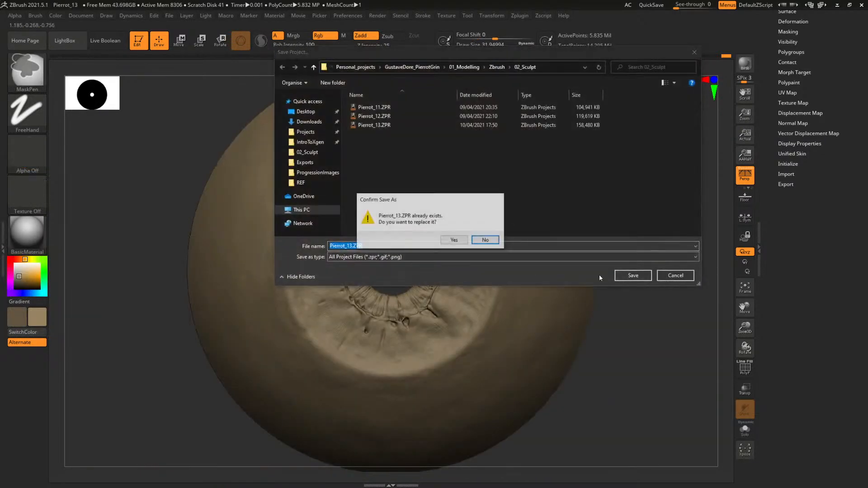
click(453, 239)
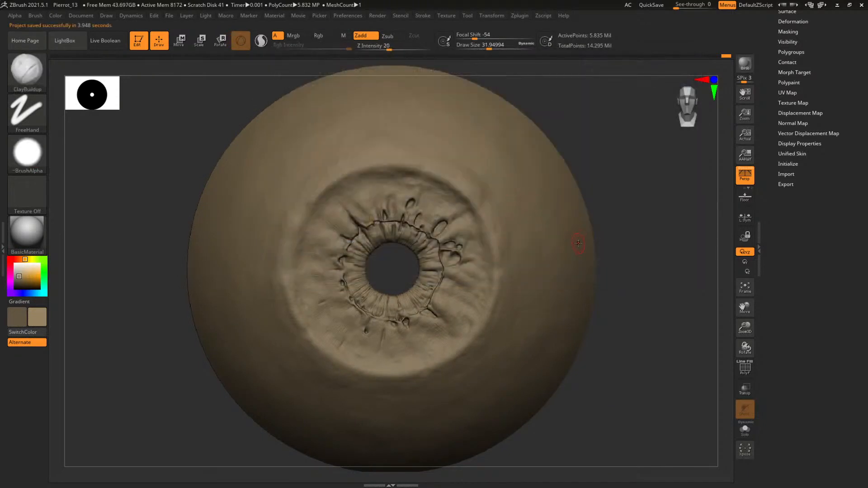
Set the Standard brush to colour only, with Rgb on and Zadd off, and choose ochre with RGB 148, 114, 55
alt+drag(626, 238, 553, 213)
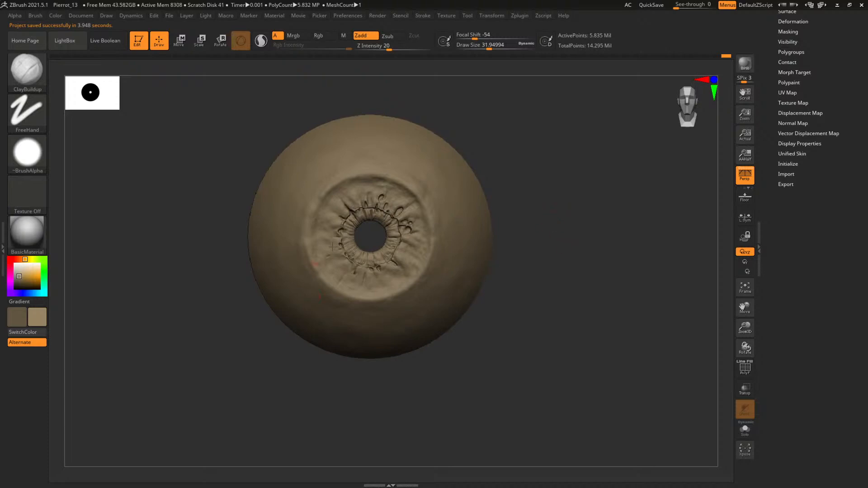
key(b)
key(s)
key(t)
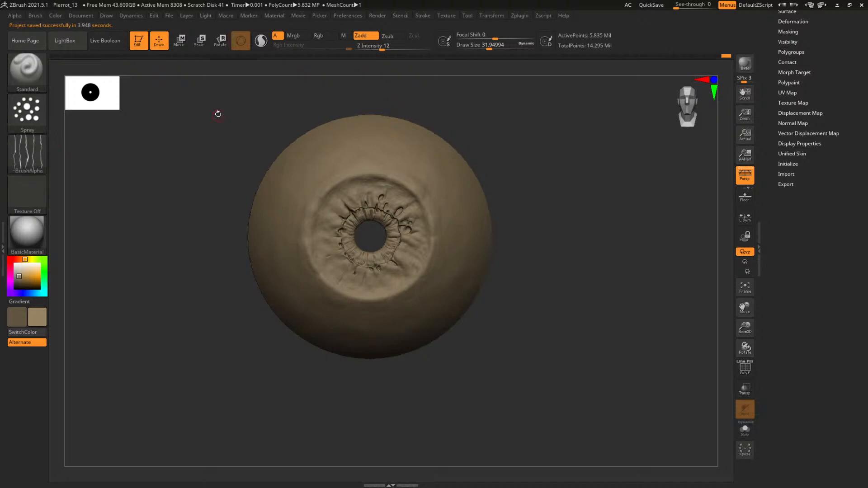
alt+drag(218, 114, 325, 121)
alt+drag(590, 144, 588, 194)
click(365, 36)
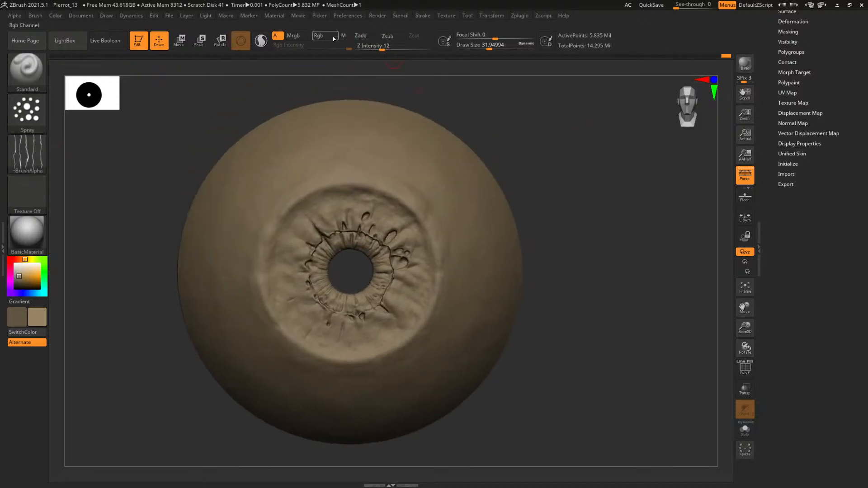
click(332, 37)
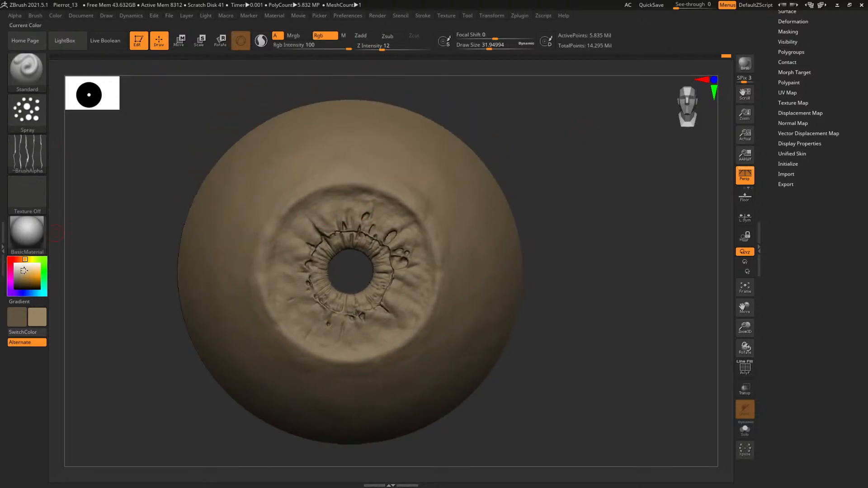
drag(20, 271, 28, 279)
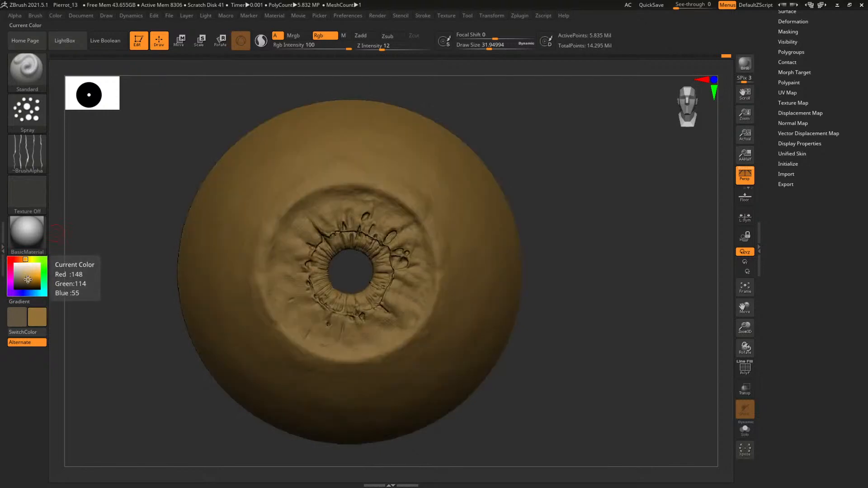
Open the subtool list, show the Body_GEO subtool for comparison and hide it again
drag(806, 274, 806, 406)
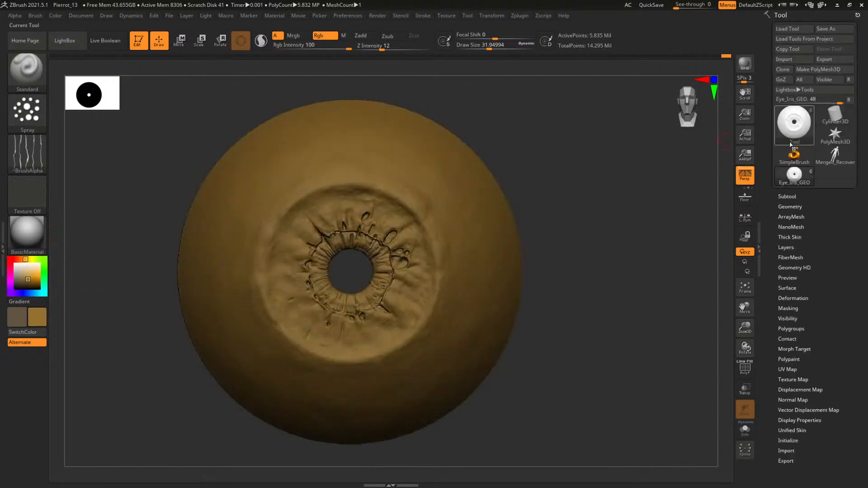
click(786, 196)
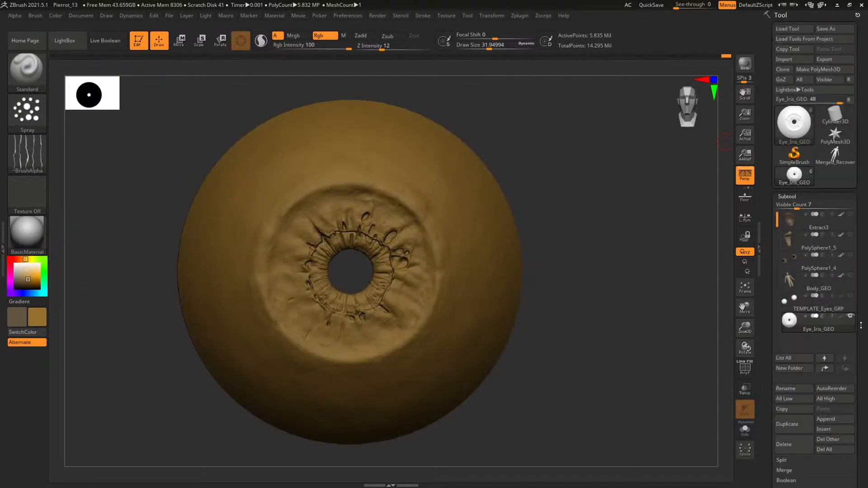
click(850, 276)
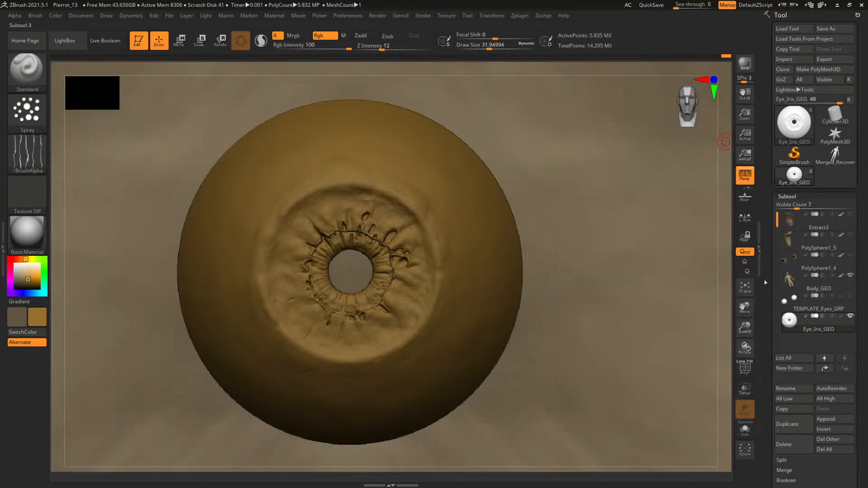
click(851, 276)
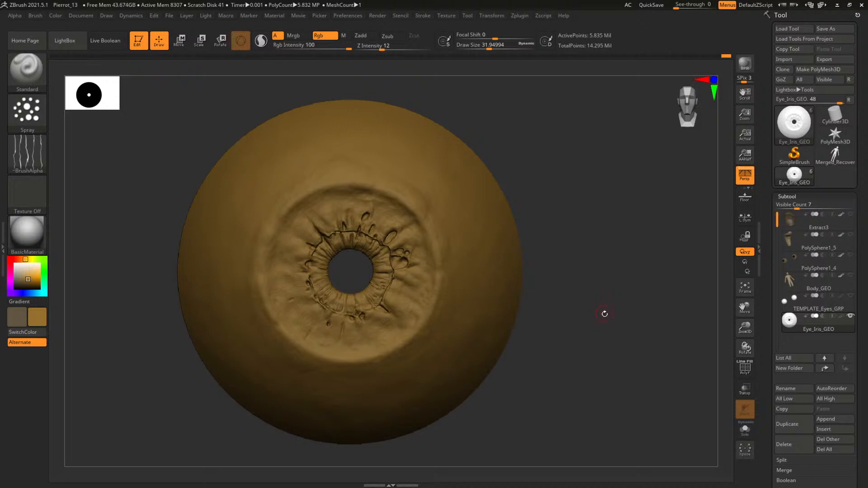
drag(600, 310, 603, 306)
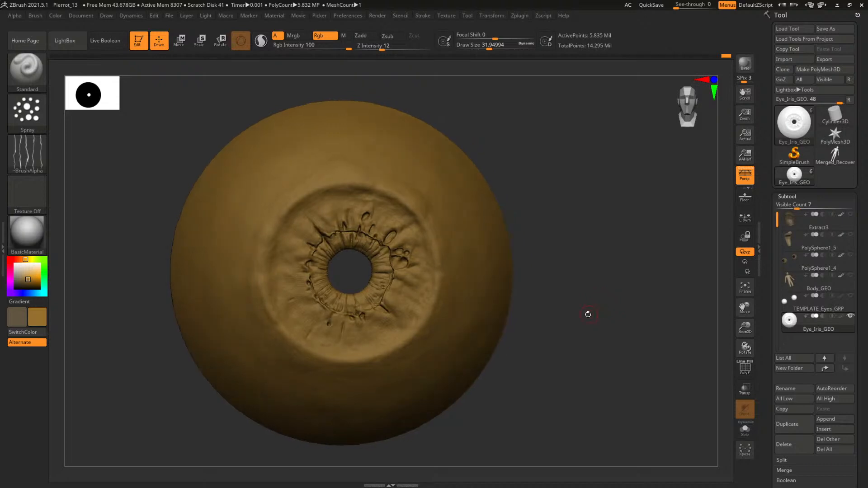
Select the Elastic brush and sample the colour of Body_GEO through the pupil, leaving that subtool hidden
key(b)
key(e)
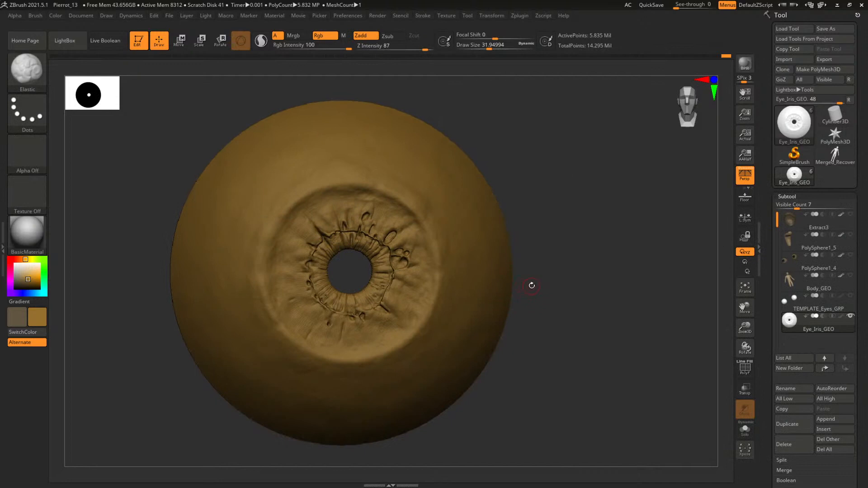
alt+drag(551, 265, 682, 364)
drag(206, 168, 201, 266)
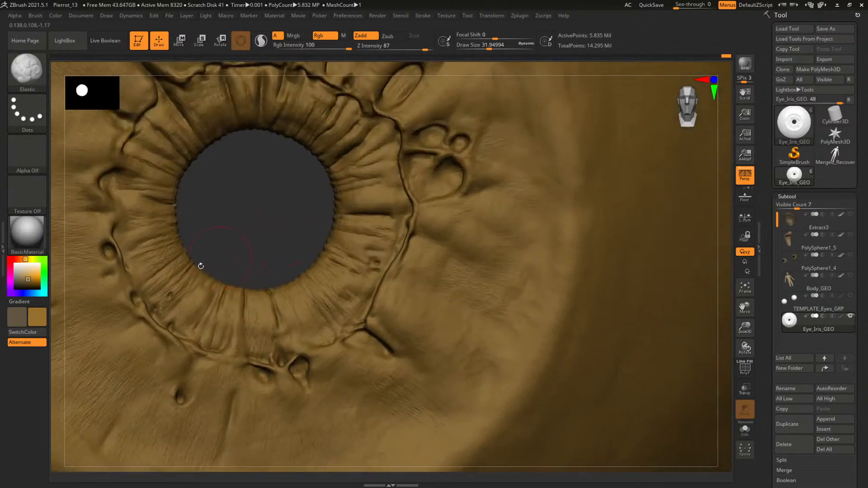
click(849, 276)
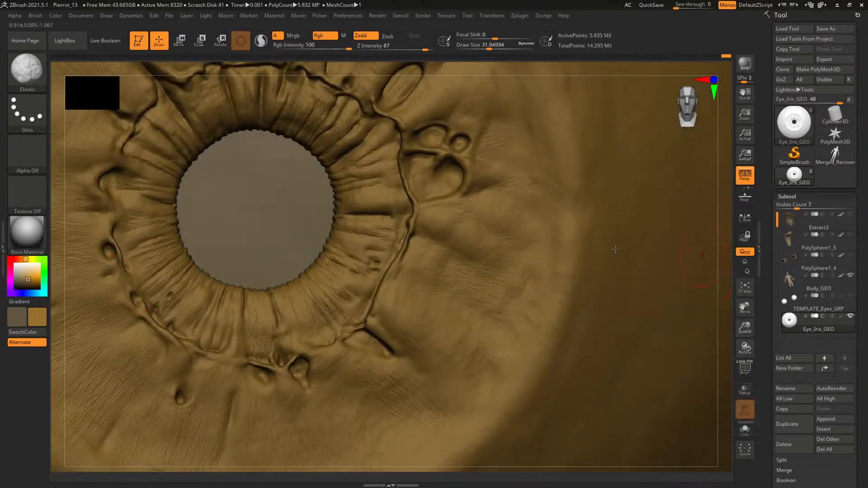
key(c)
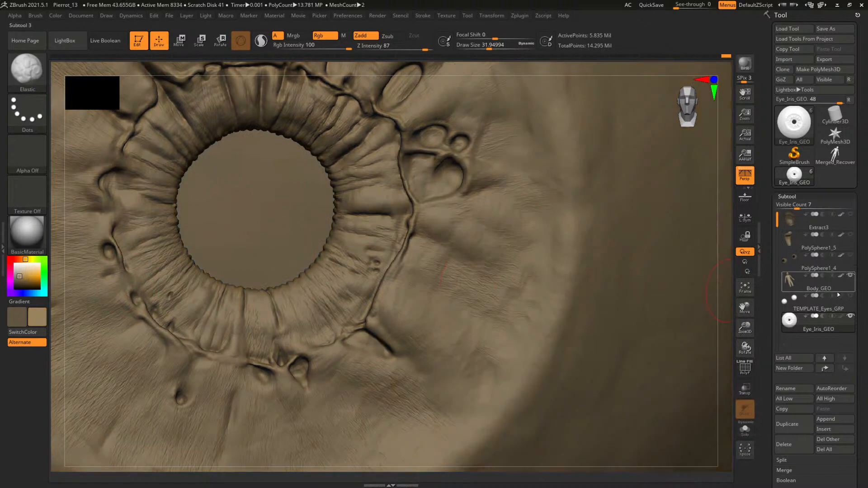
click(850, 275)
Undo the trial Elastic stroke, turn off Rgb and set the brush's Z Intensity to 23
alt+drag(261, 197, 268, 213)
key(space)
drag(433, 193, 407, 182)
key(ctrl+z)
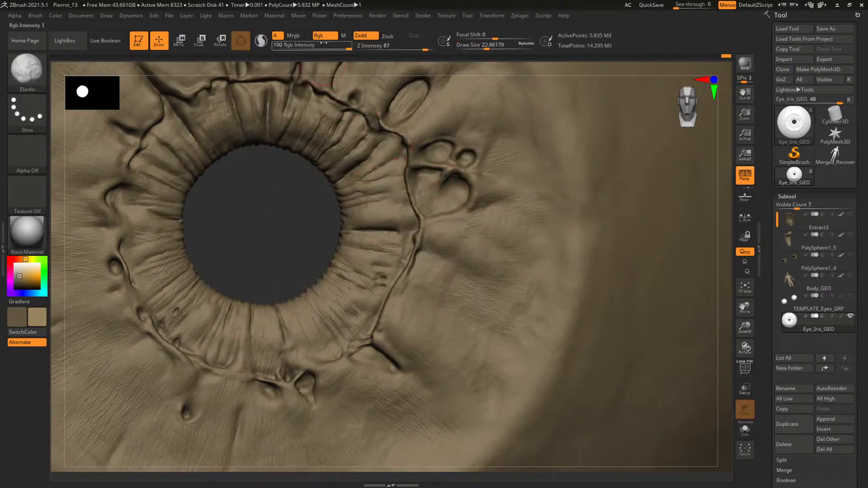
click(326, 36)
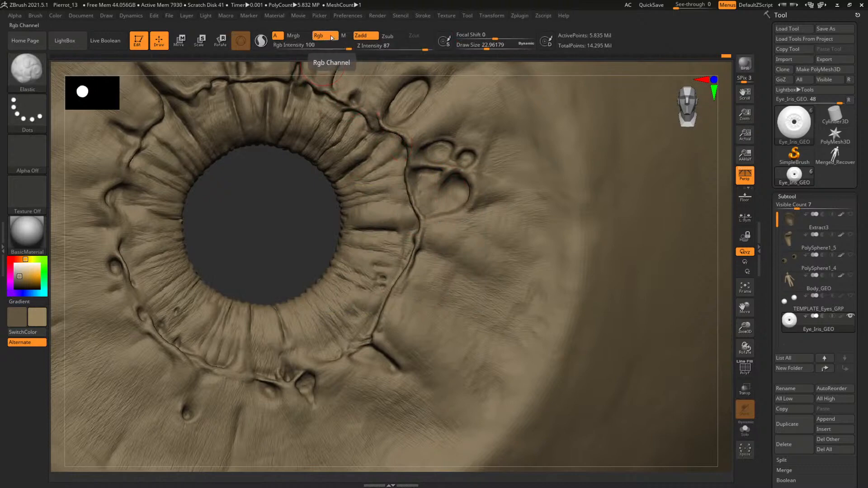
click(391, 47)
Refine the ring ridge and the outer iris to its right with the Elastic brush at draw sizes of about 9 and 57.9
mouse_move(272, 205)
mouse_down()
mouse_move(259, 206)
mouse_move(415, 219)
mouse_move(403, 192)
mouse_up()
key(space)
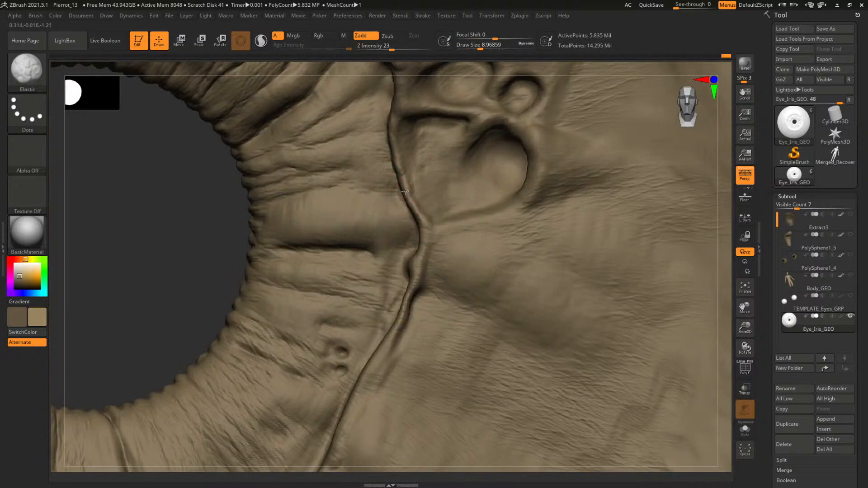
alt+drag(265, 221, 407, 303)
key(space)
drag(456, 248, 470, 248)
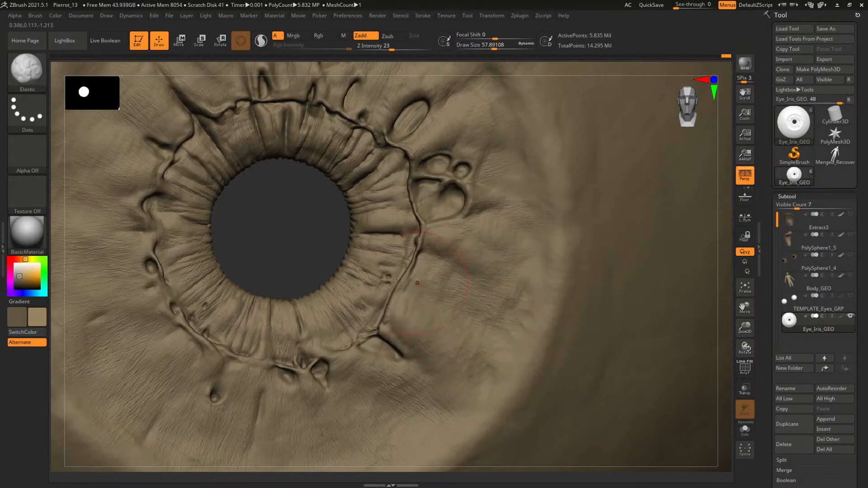
drag(298, 221, 317, 241)
key(shift+f)
key(shift+f)
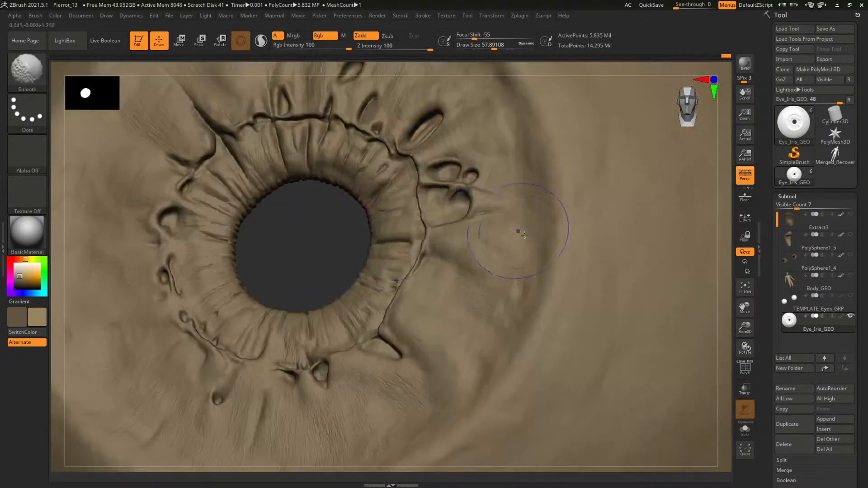
Shape the upper-left outer iris beside the deep crease with the Elastic brush at a draw size of about 31.9
key(space)
drag(510, 246, 496, 245)
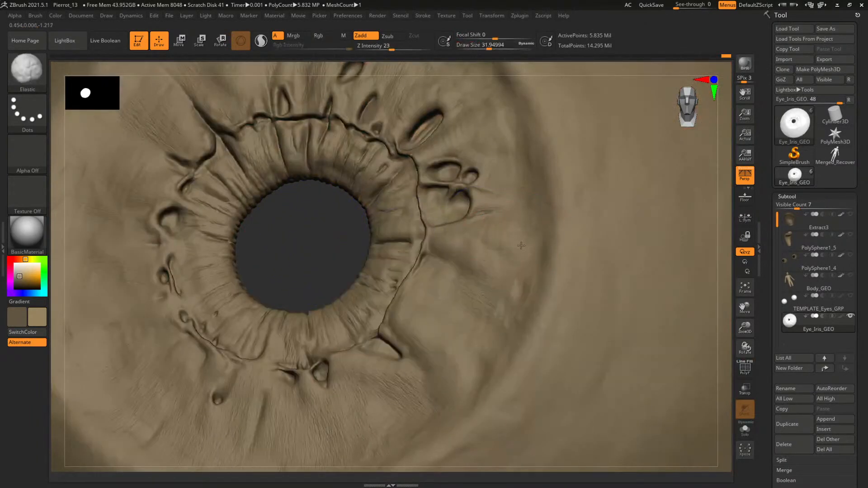
alt+drag(273, 227, 354, 261)
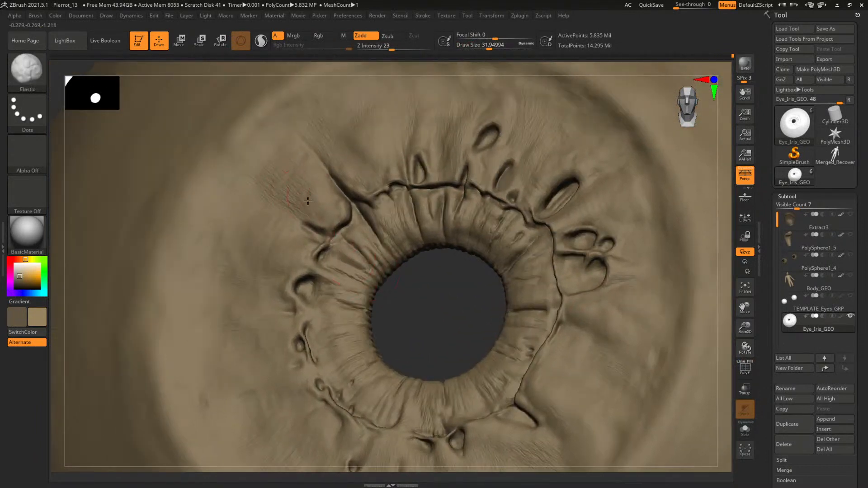
drag(264, 165, 276, 182)
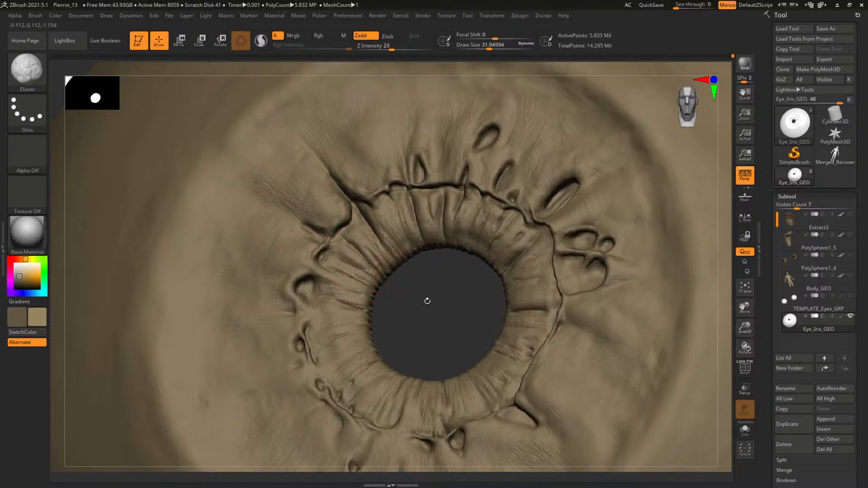
drag(457, 333, 421, 333)
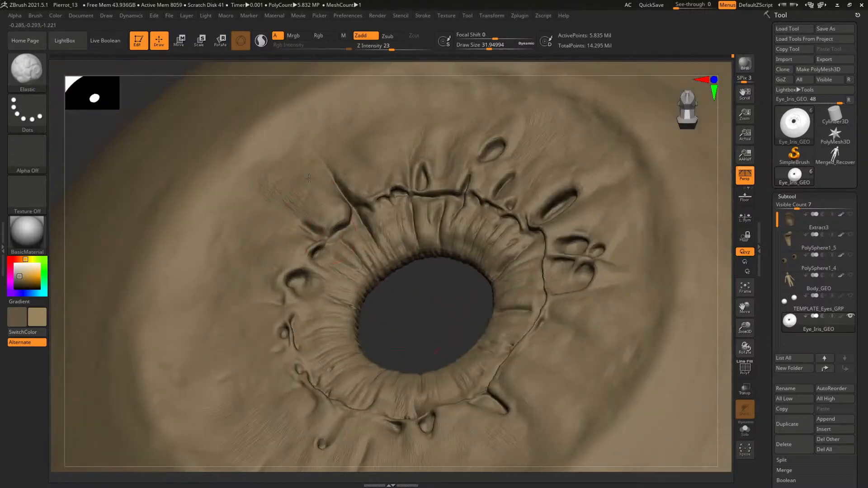
Soften the upper-left iris surface with the Elastic brush at a draw size of about 55.3
key(space)
drag(284, 168, 289, 167)
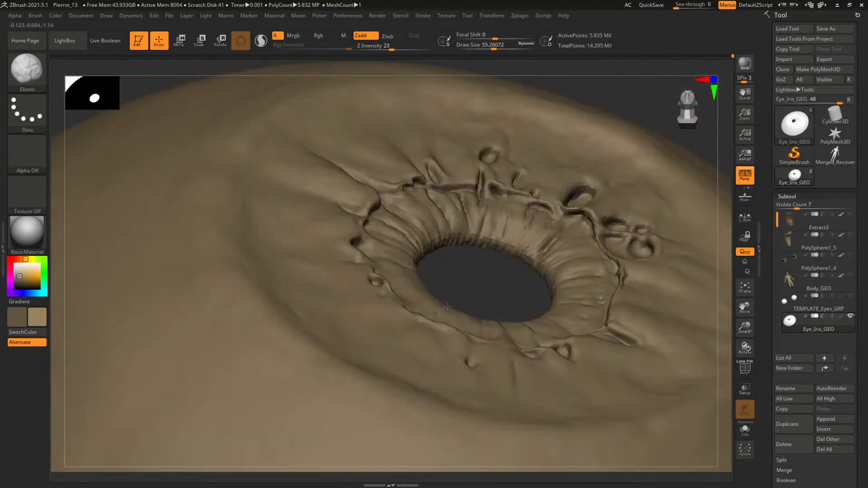
right_drag(426, 335, 520, 235)
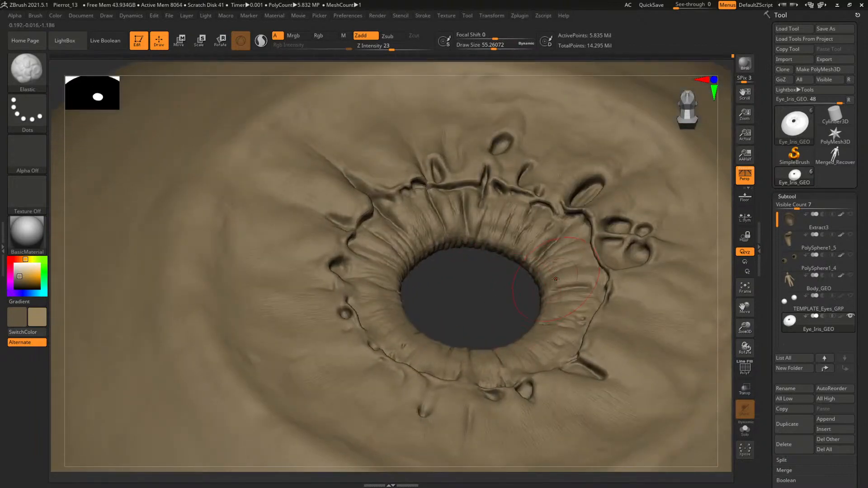
right_drag(458, 304, 429, 324)
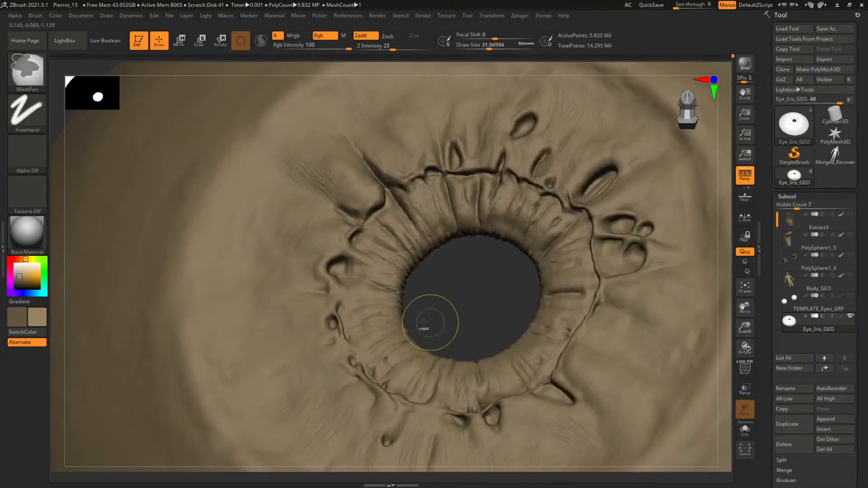
Adjust the left outer iris with the Elastic brush at a draw size of about 69.4 and return to a front view
key(space)
drag(313, 370, 319, 370)
key(space)
mouse_move(248, 335)
mouse_down()
mouse_move(261, 338)
mouse_move(257, 368)
mouse_up()
ctrl+right_drag(442, 307, 324, 285)
right_drag(570, 267, 655, 233)
alt+right_drag(331, 277, 382, 263)
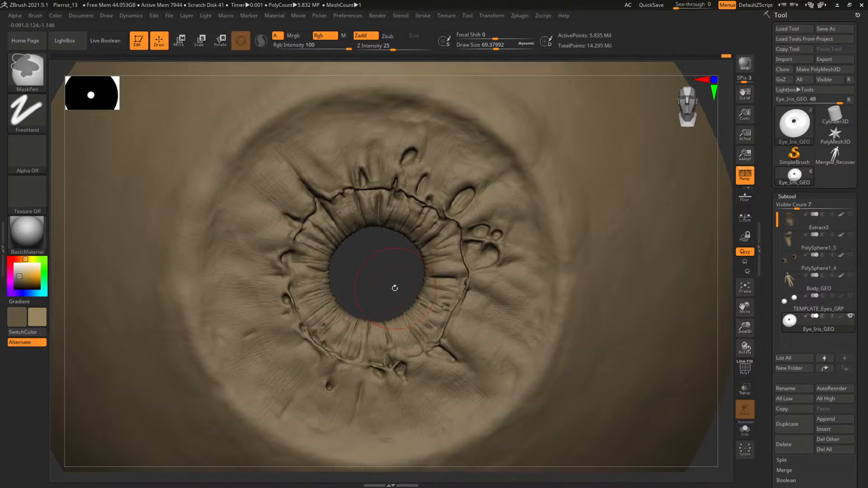
Select the ClayBuildup brush, undo a trial stroke on the upper-left outer iris and set Z Intensity to 3
key(b)
key(c)
key(b)
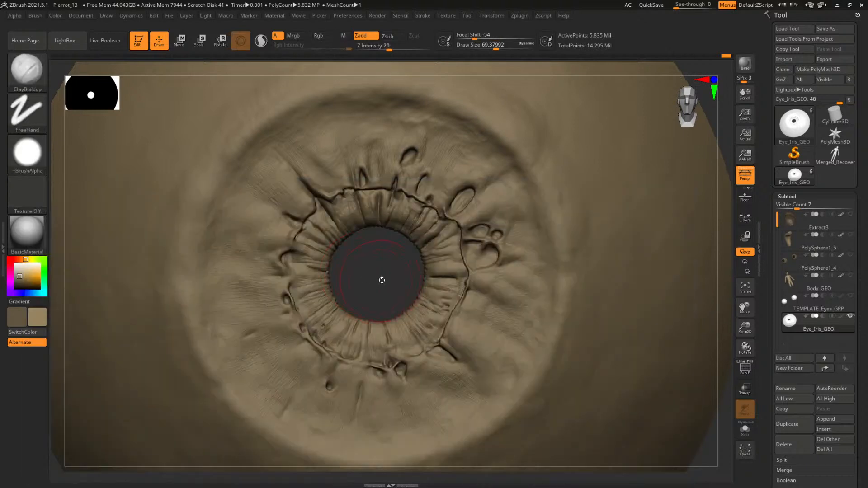
mouse_move(385, 280)
alt+mouse_down()
mouse_move(357, 250)
mouse_move(380, 277)
mouse_move(497, 256)
mouse_move(457, 309)
alt+mouse_up()
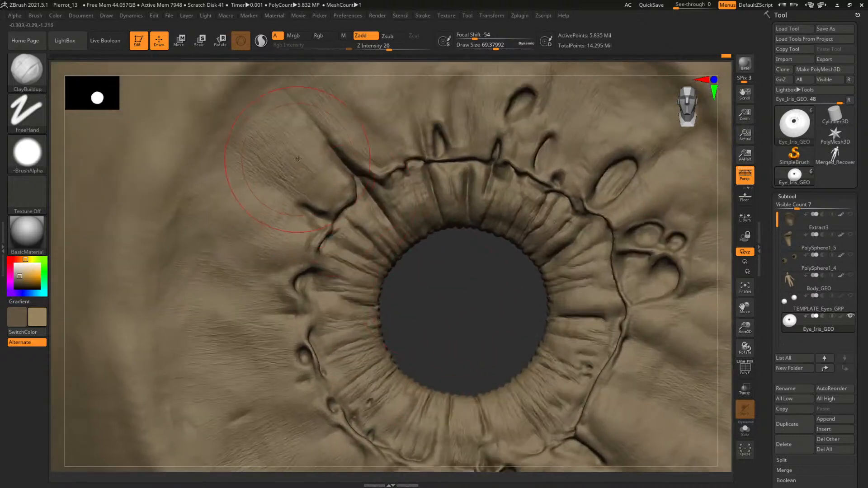
key(space)
drag(265, 146, 262, 145)
drag(263, 112, 246, 149)
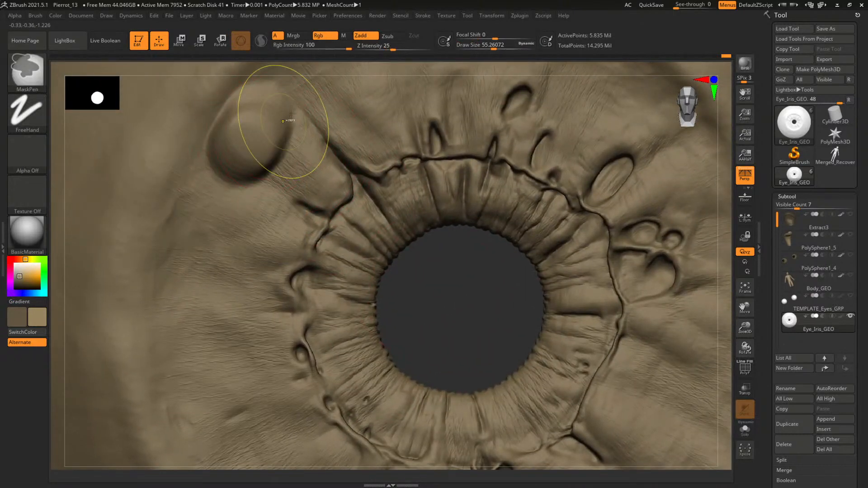
key(ctrl+z)
drag(382, 48, 369, 48)
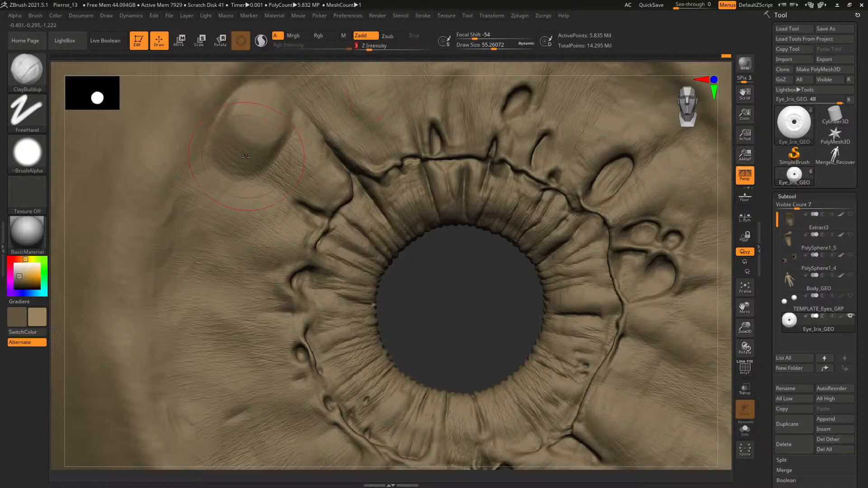
Build up the upper-left outer iris beside the deep crease with ClayBuildup at a draw size of about 37.4
key(space)
mouse_move(286, 153)
mouse_down()
mouse_move(271, 148)
mouse_move(312, 177)
mouse_up()
alt+right_drag(321, 182, 318, 214)
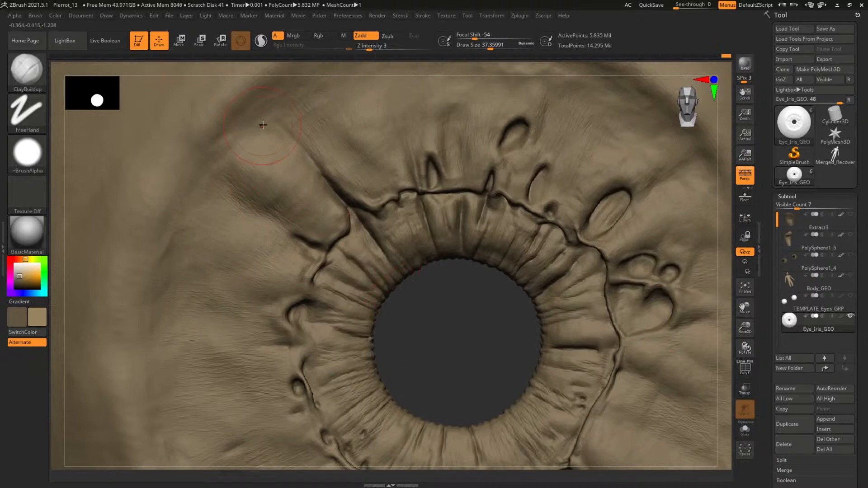
drag(441, 305, 451, 289)
key(ctrl)
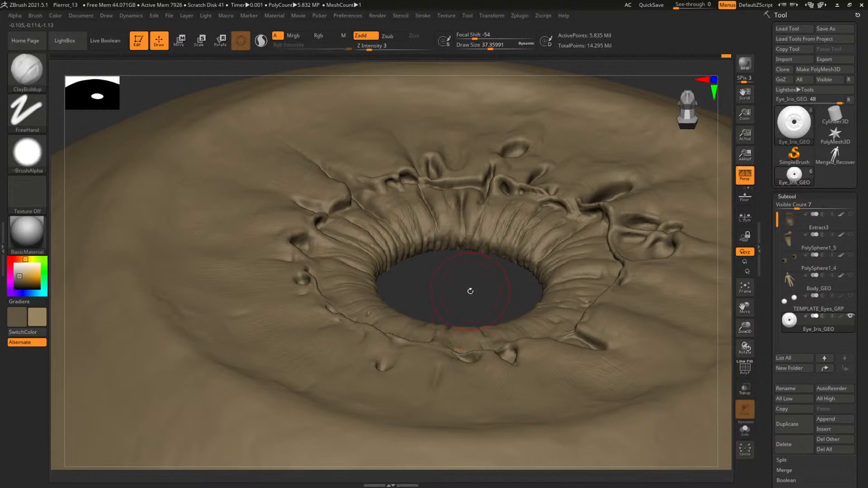
Build up the fold between the two upper-left creases with ClayBuildup at draw sizes of about 39.3 and 31.9
drag(464, 283, 452, 253)
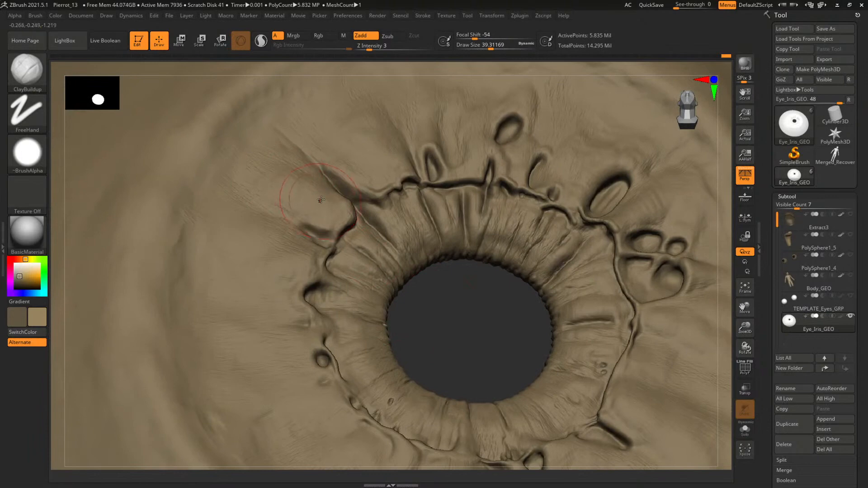
shift+drag(321, 199, 294, 180)
key(space)
drag(433, 306, 312, 213)
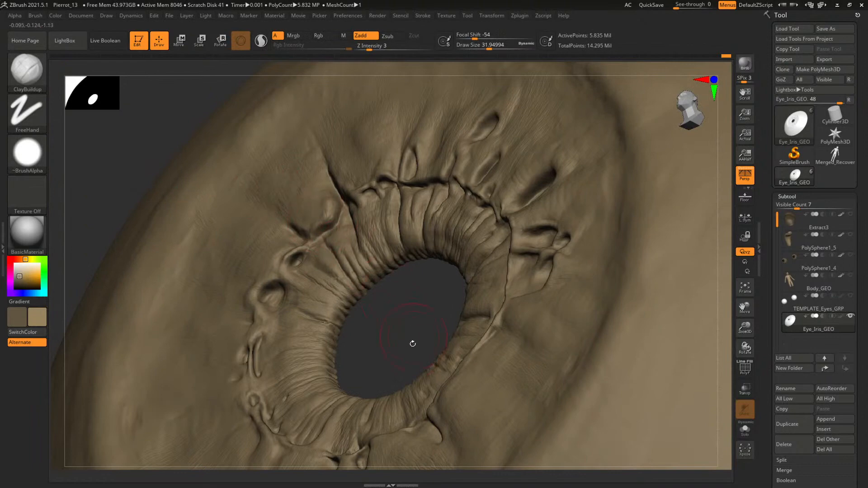
Compare the current iris sculpt with earlier undo-history states in a front view and return to the latest state
shift+drag(412, 344, 470, 266)
alt+drag(555, 258, 604, 311)
click(723, 58)
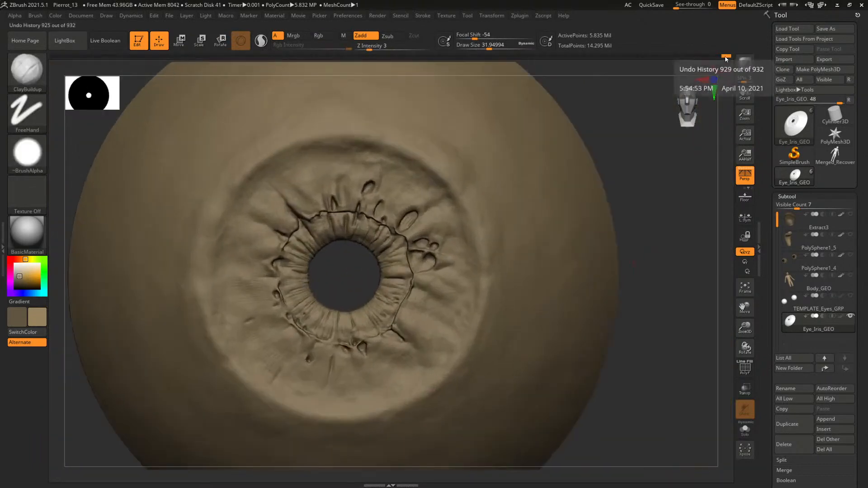
click(712, 58)
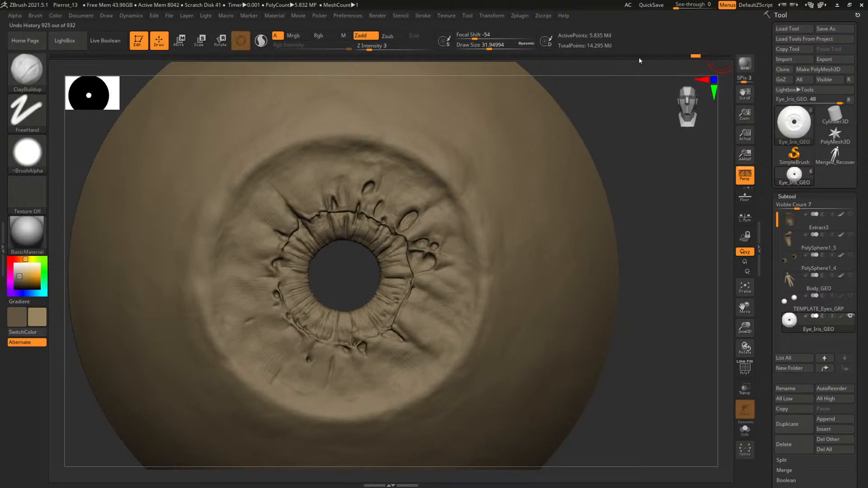
key(ctrl+z)
key(ctrl+z)
key(ctrl+z)
key(ctrl+z)
key(ctrl+z)
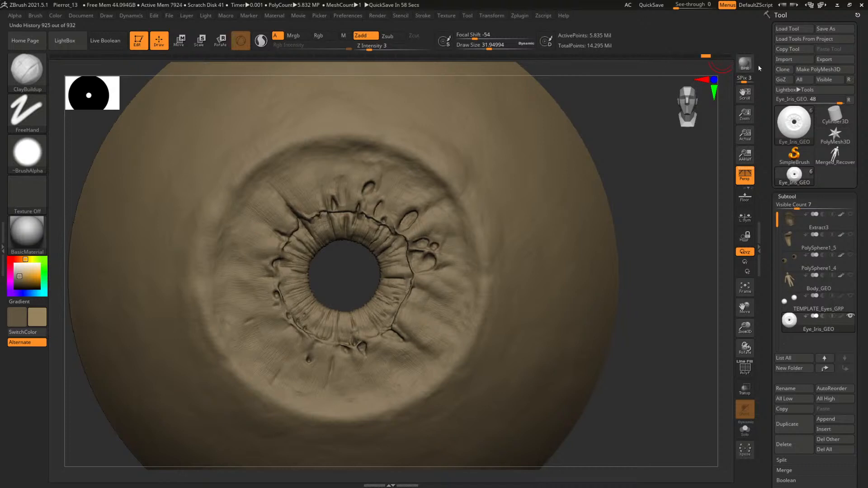
key(ctrl+shift+z)
key(ctrl+shift+z)
drag(661, 297, 664, 294)
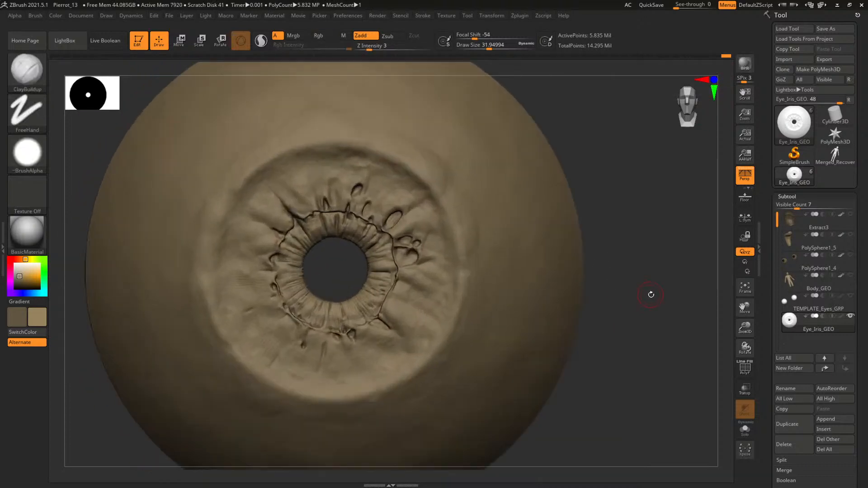
Build up the outer iris around the upper-left deep crease with ClayBuildup at draw sizes of about 52.7 and 33.7
alt+drag(652, 274, 678, 317)
key(s)
drag(322, 167, 327, 165)
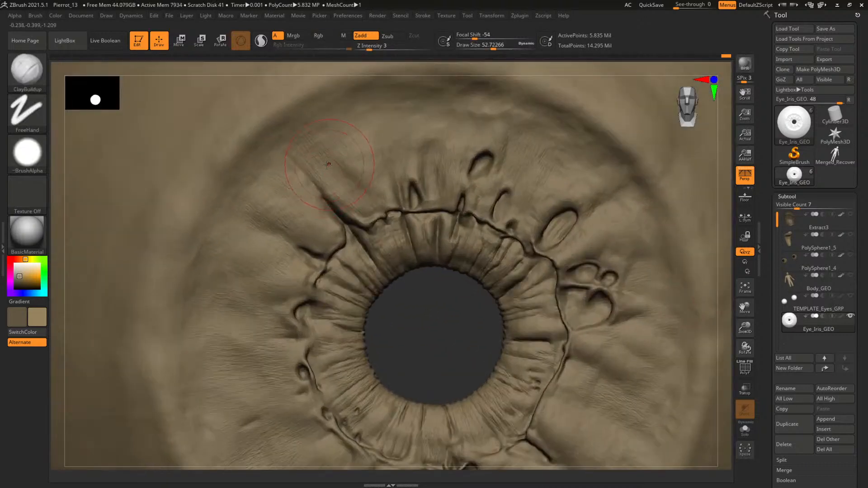
key(s)
drag(369, 206, 366, 206)
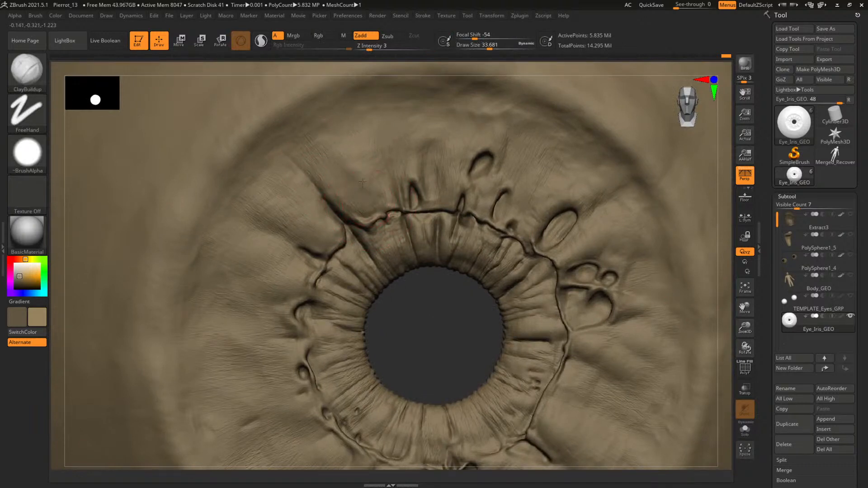
Set Z Intensity to 2 and build up the upper-left outer iris with ClayBuildup at draw sizes of about 47.9 and 37.4
key(u)
drag(378, 58, 374, 58)
drag(419, 339, 388, 250)
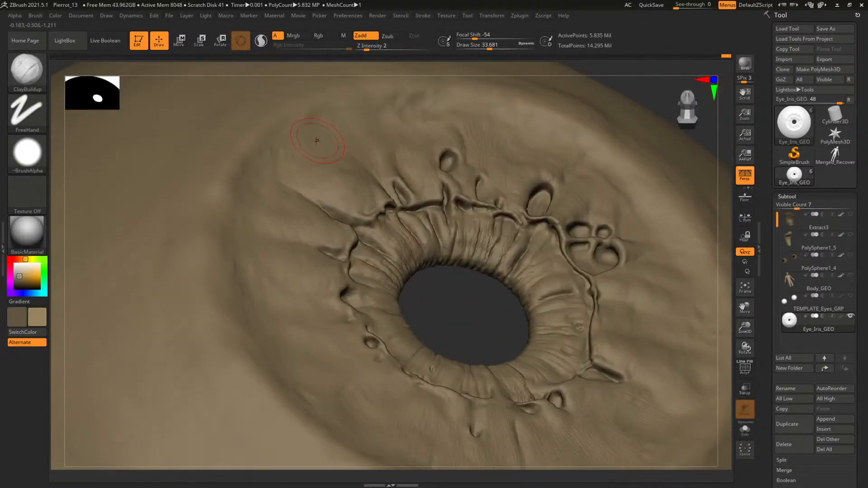
key(s)
drag(315, 150, 318, 151)
drag(444, 307, 448, 342)
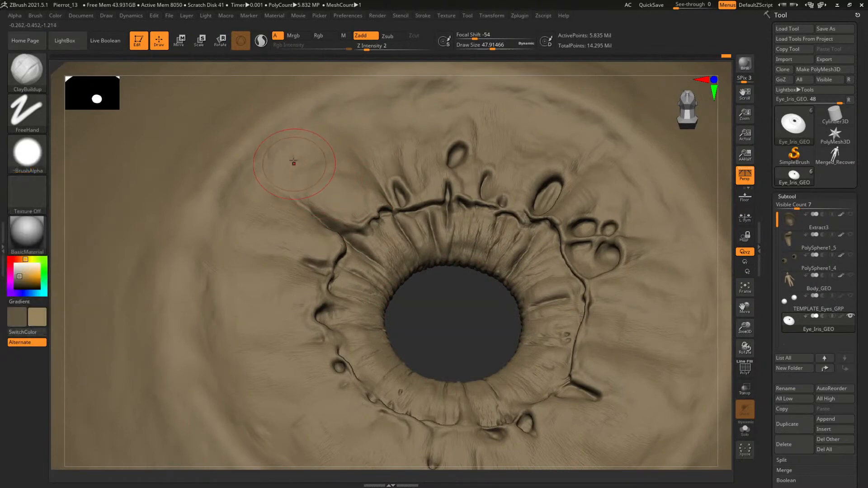
key(s)
drag(299, 164, 296, 163)
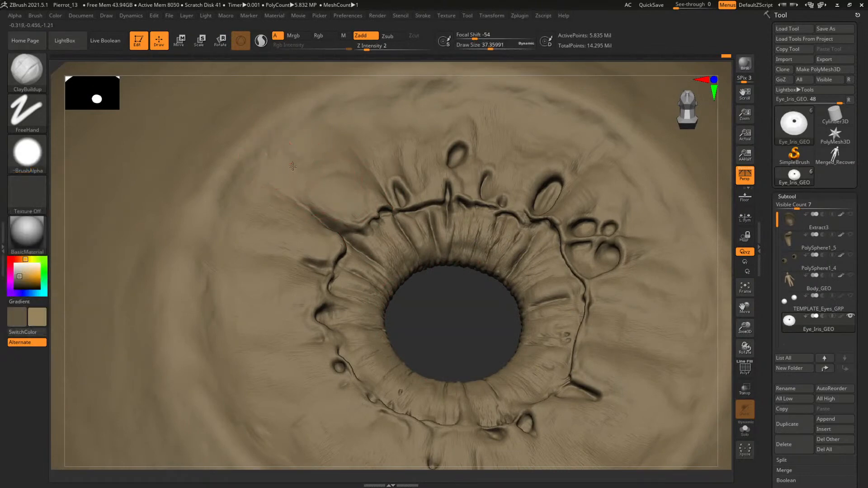
Lightly refine and smooth the eye surface outside the iris's upper-right rim at a draw size of about 110 and Z Intensity 1
drag(459, 310, 533, 201)
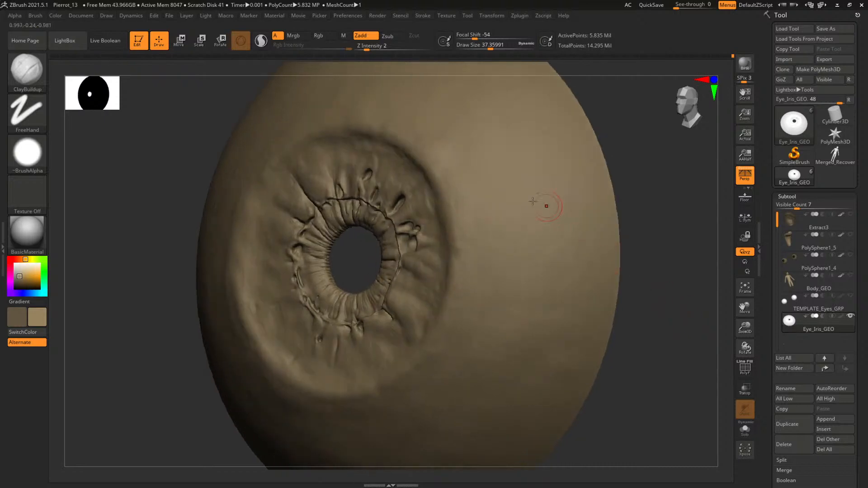
shift+drag(657, 245, 690, 246)
key(s)
drag(504, 201, 513, 202)
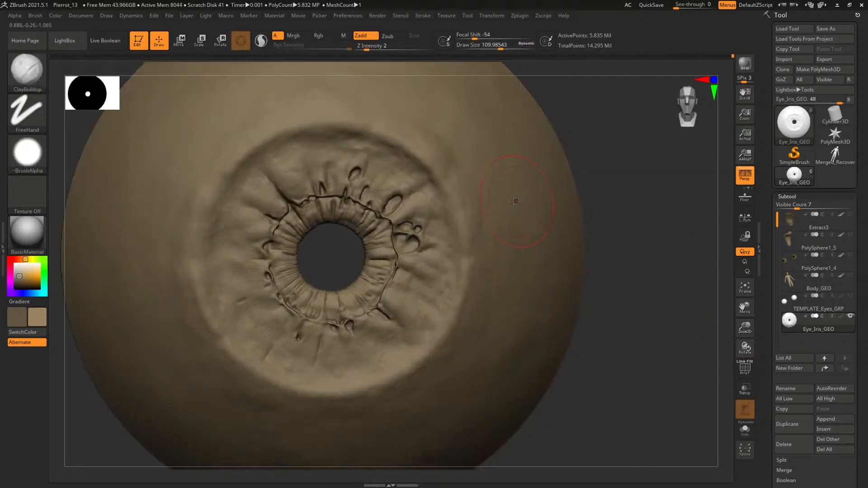
key(shift)
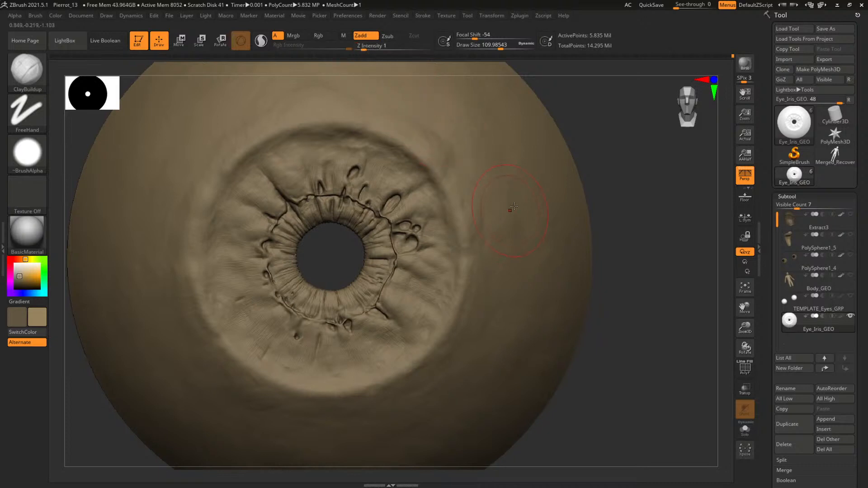
key(bracketleft)
drag(332, 273, 344, 220)
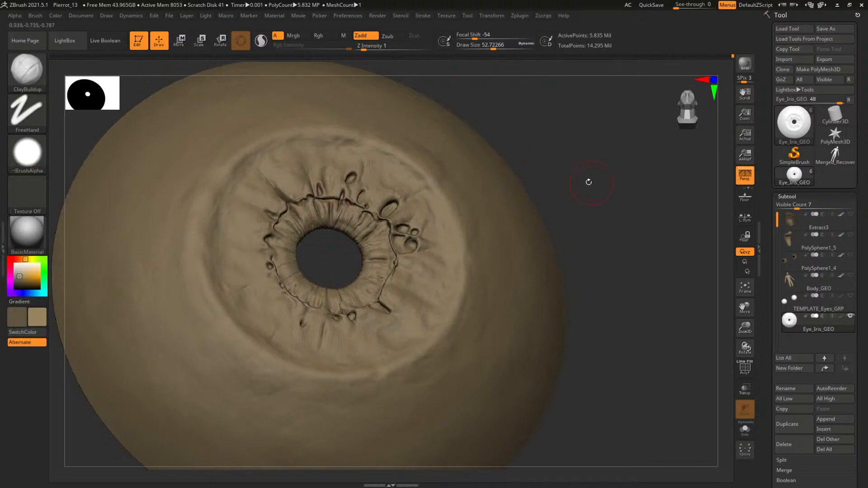
Refine the ridge edge beside the upper-left deep crease with ClayBuildup at draw size 3.79, using Z Intensity 11 and 5
alt+drag(588, 182, 615, 233)
key(space)
drag(312, 191, 308, 191)
mouse_move(356, 281)
mouse_down()
mouse_move(362, 329)
mouse_move(405, 329)
mouse_move(358, 290)
mouse_up()
key(space)
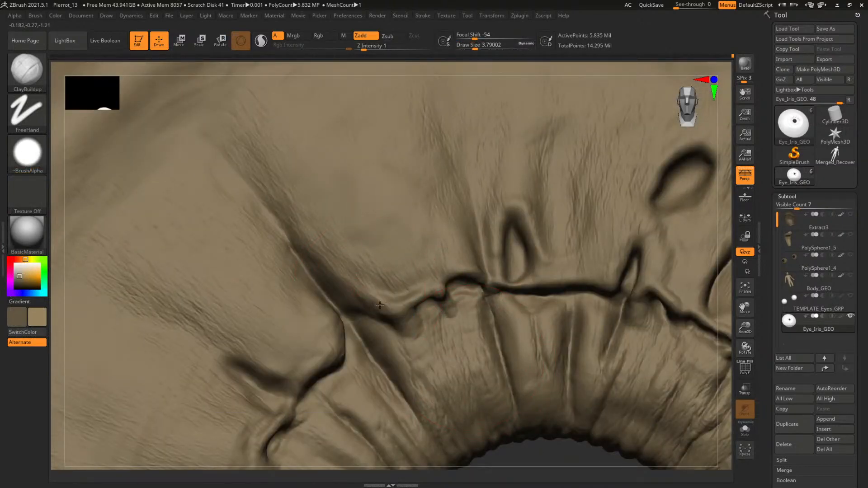
click(380, 48)
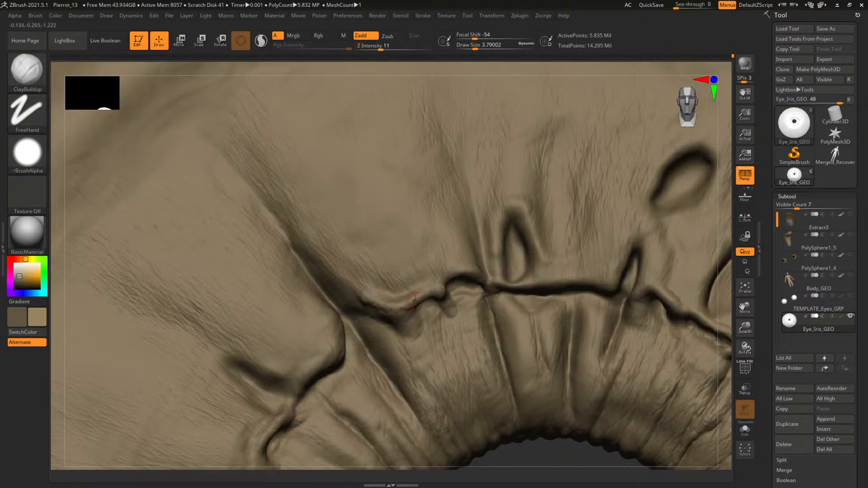
shift+drag(415, 300, 361, 304)
click(372, 48)
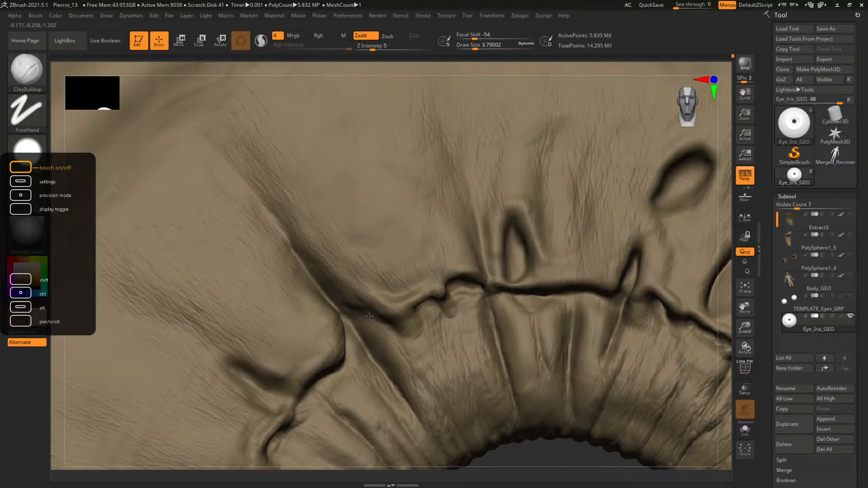
key(f)
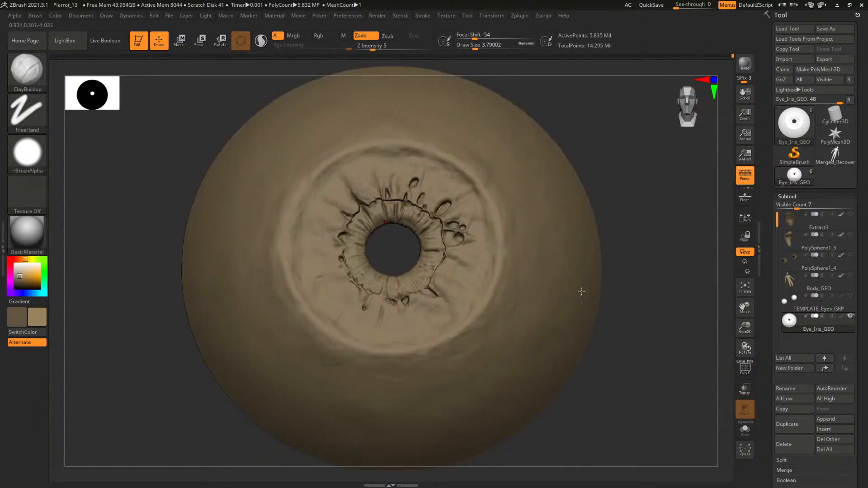
Switch to the Standard brush with the Spray stroke and Rgb painting at Rgb Intensity 100
mouse_move(640, 283)
mouse_down()
mouse_move(653, 291)
mouse_move(635, 273)
mouse_up()
key(b)
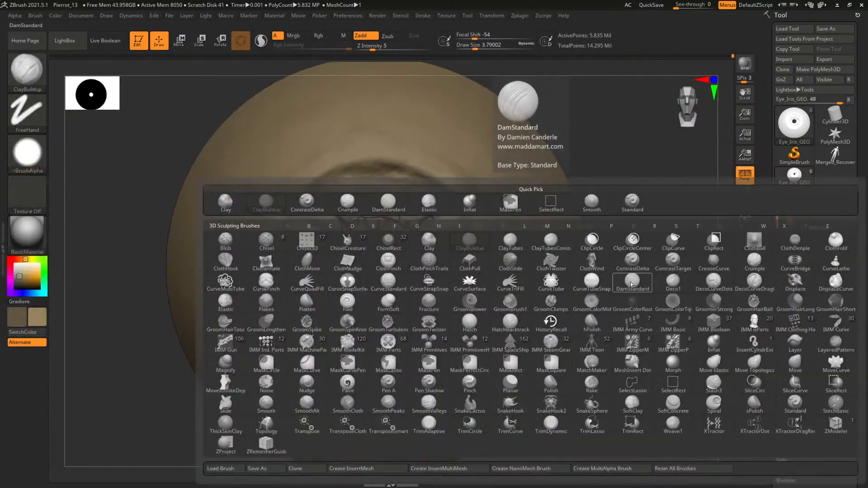
click(625, 284)
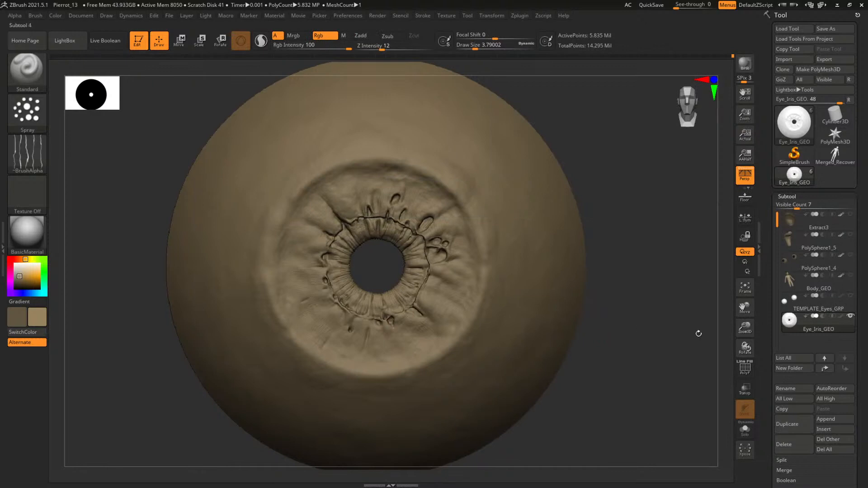
mouse_move(818, 322)
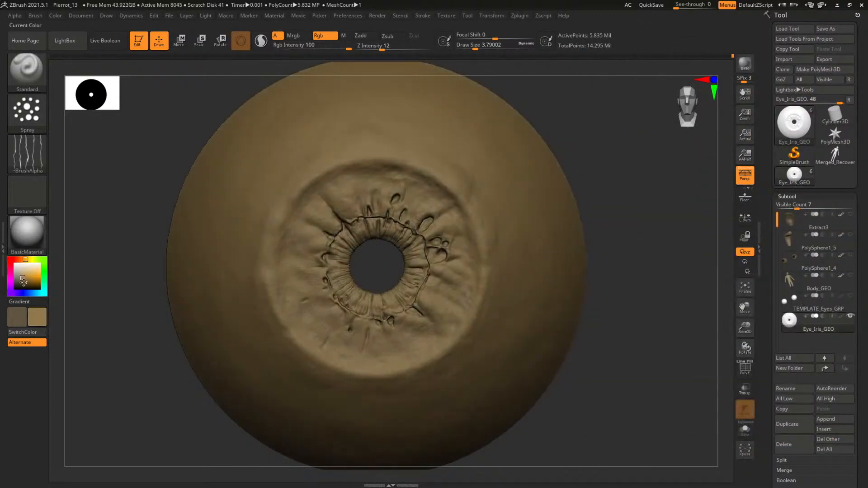
Set the current colour to a warm brown with Red 132, Green 86 and Blue 38
drag(20, 280, 27, 280)
click(22, 259)
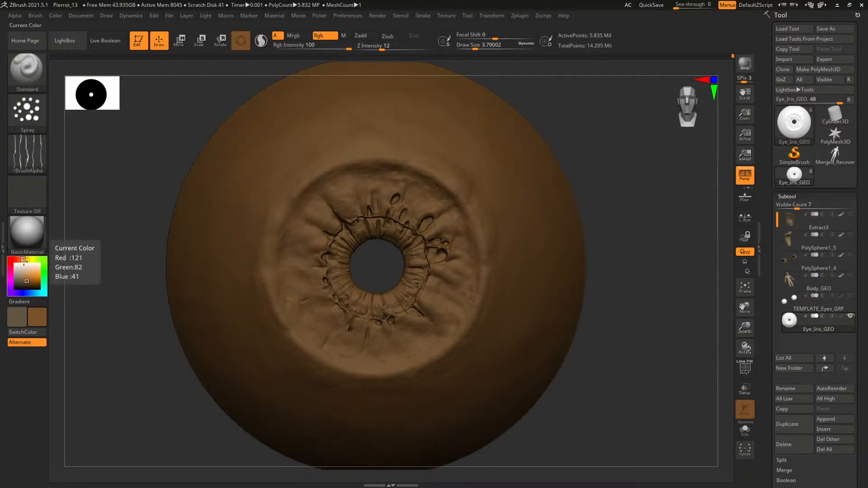
click(29, 283)
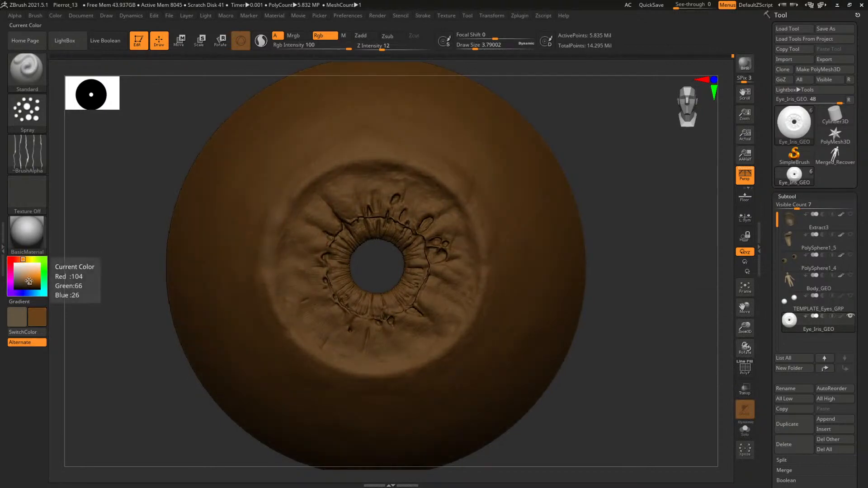
click(28, 279)
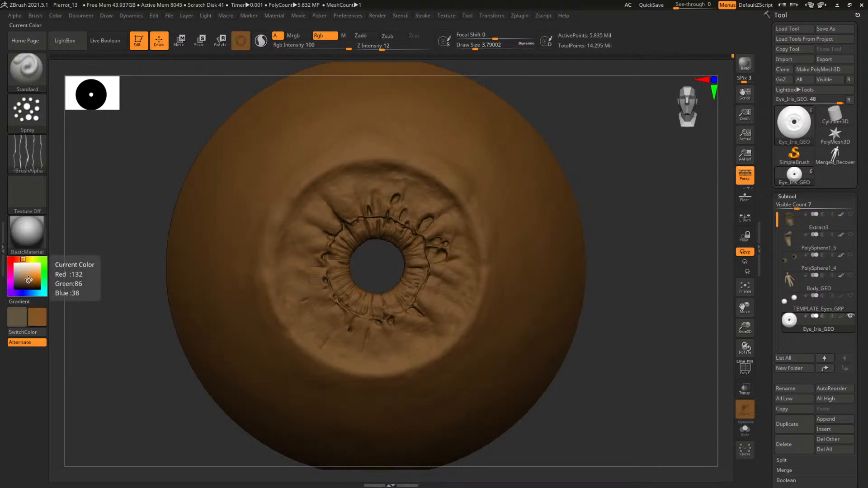
Examine the brown eye model from the front, from steep side angles and from below
alt+drag(660, 254, 580, 249)
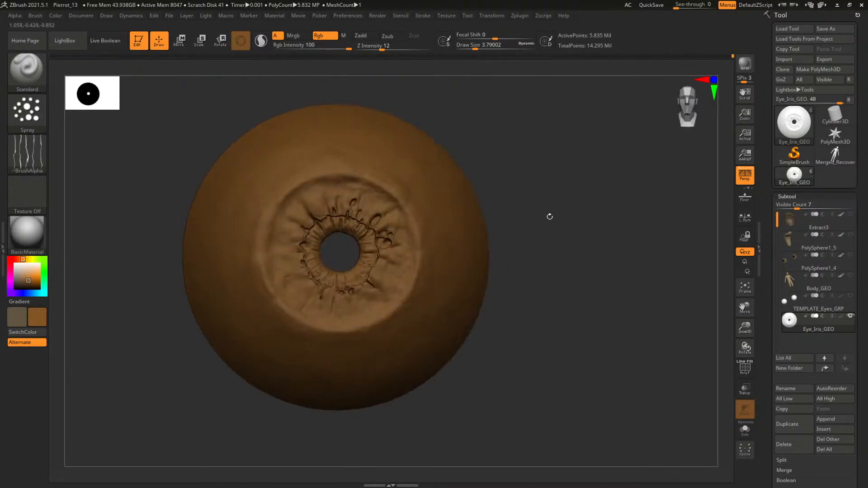
drag(548, 217, 206, 184)
drag(444, 180, 473, 169)
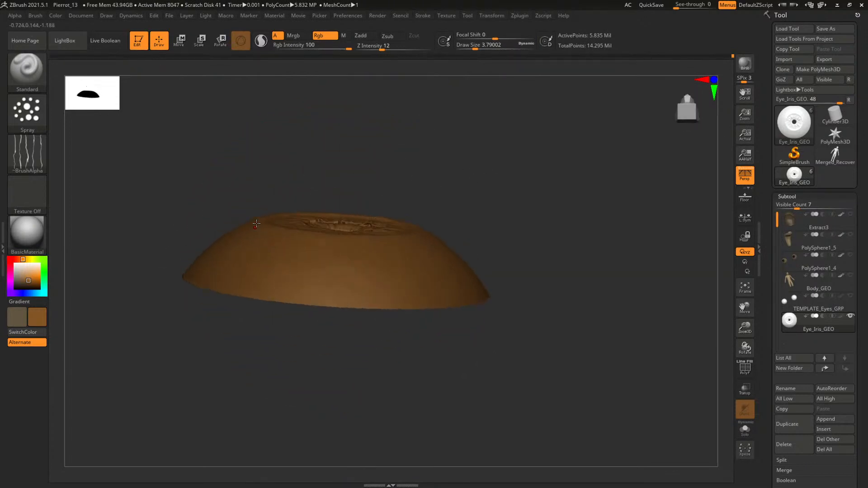
drag(337, 143, 348, 236)
alt+drag(550, 246, 463, 187)
drag(468, 195, 604, 284)
Examine the eye's topology with the wireframe and lower subdivision levels, and inspect the iris up close
key(shift+f)
key(shift+f)
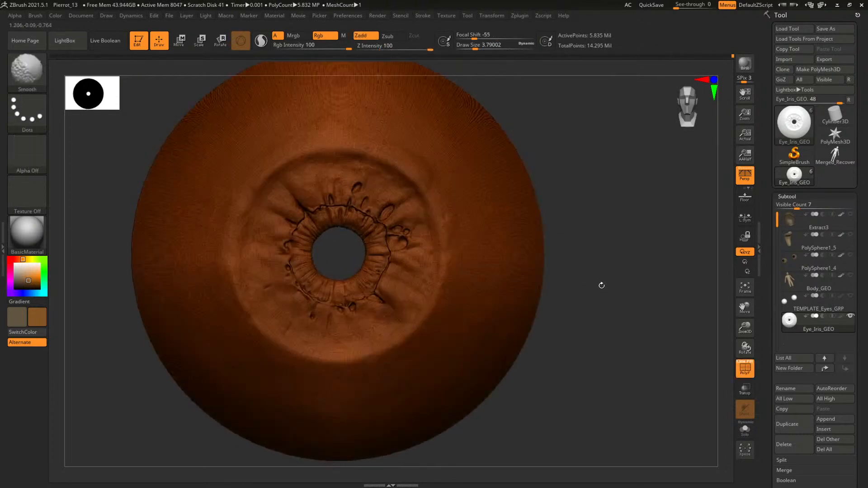
key(shift+d)
key(shift+d)
key(shift+d)
key(shift+d)
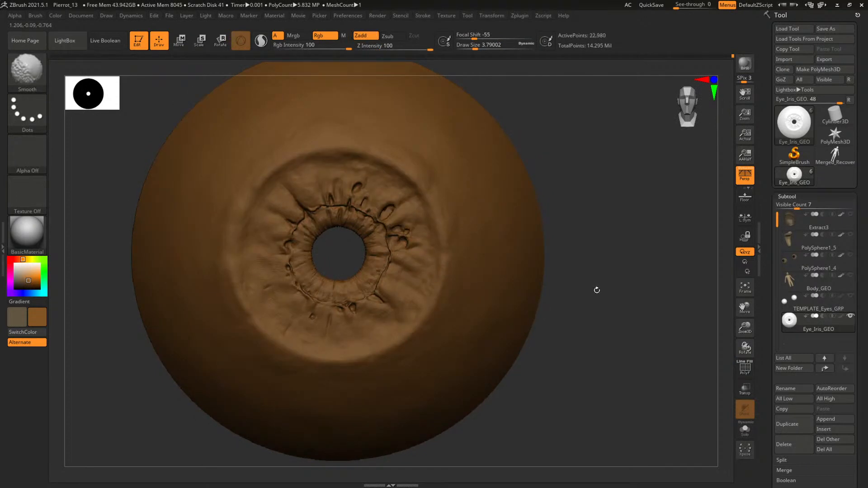
mouse_move(596, 290)
mouse_down()
mouse_move(638, 259)
mouse_move(602, 256)
mouse_move(582, 286)
mouse_move(598, 271)
mouse_move(777, 388)
mouse_up()
mouse_move(350, 239)
mouse_down()
mouse_move(323, 267)
mouse_move(365, 272)
mouse_move(358, 244)
mouse_up()
alt+drag(556, 240, 629, 188)
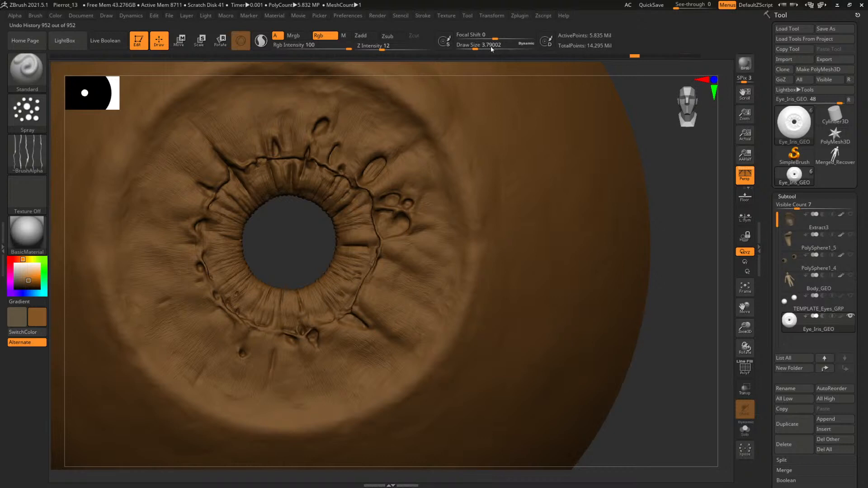
Step back through the undo history to the earliest iris state and review it in a full front view
key(ctrl+z)
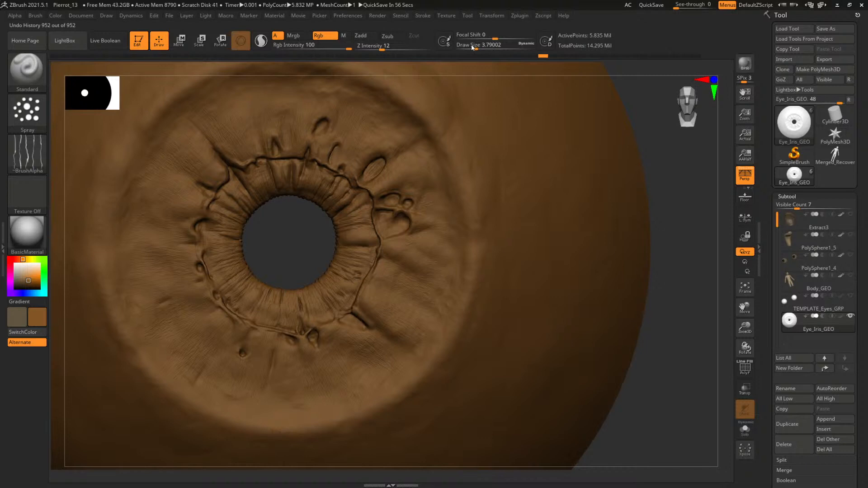
key(ctrl+z)
key(ctrl+z)
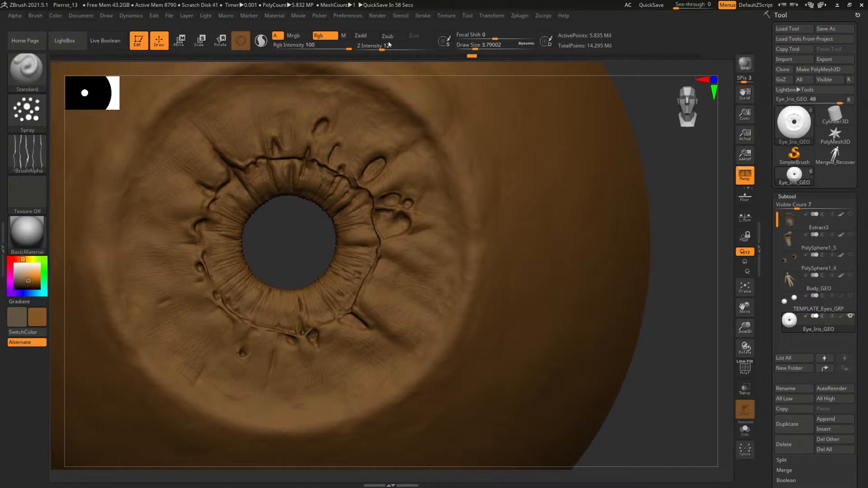
key(ctrl+z)
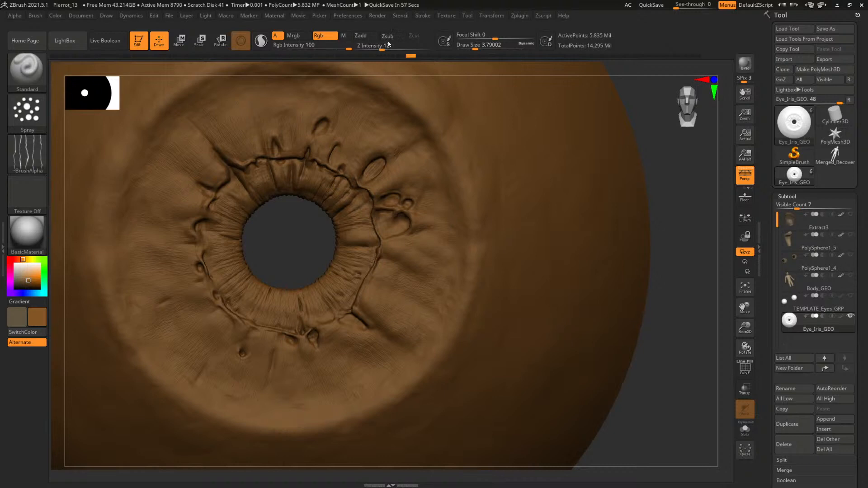
key(ctrl+z)
key(ctrl+z)
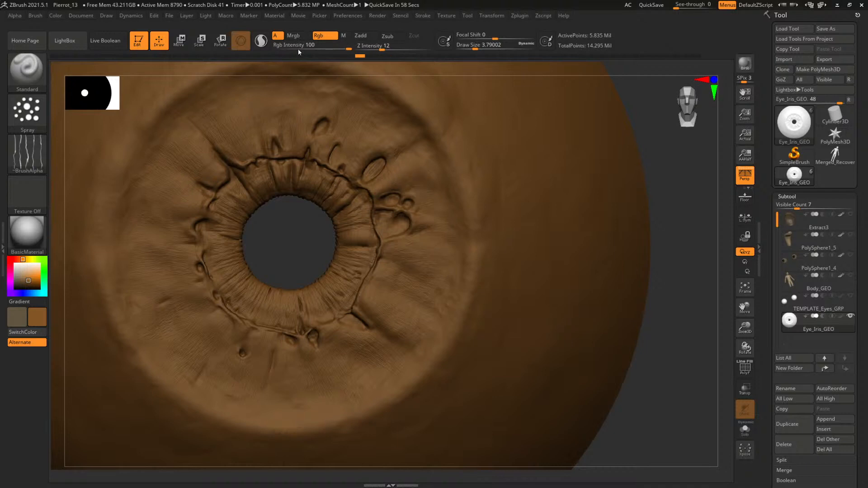
click(298, 50)
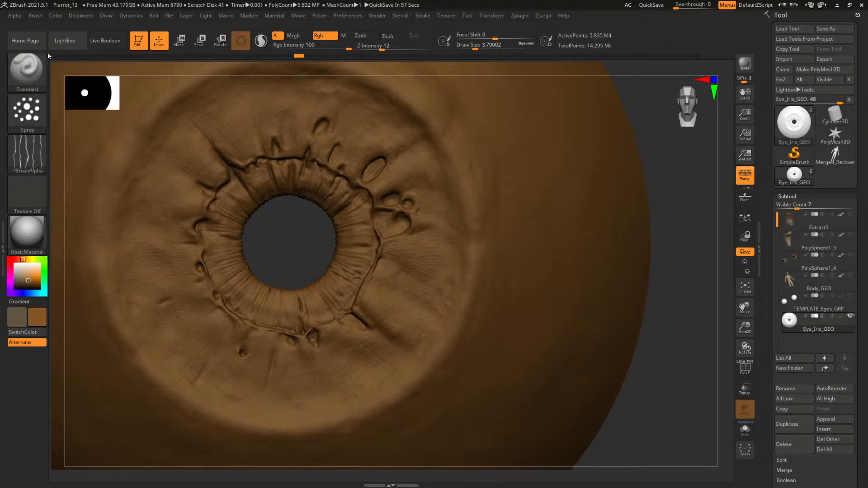
key(ctrl+z)
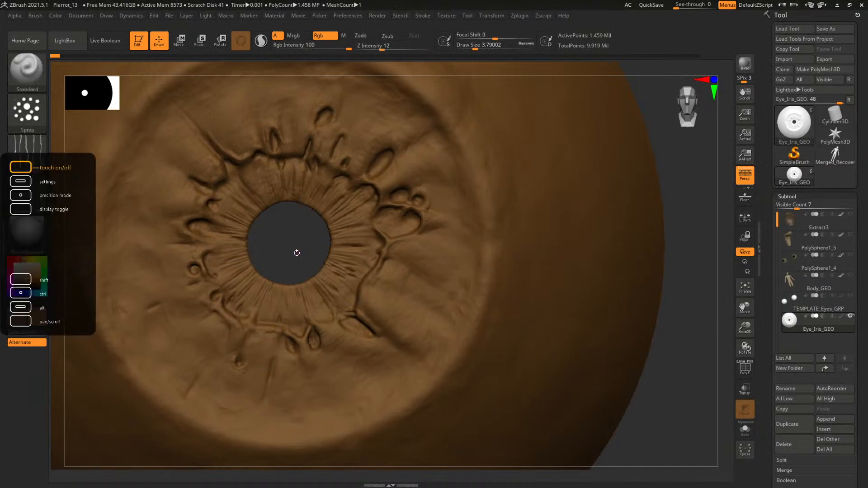
alt+drag(294, 254, 413, 237)
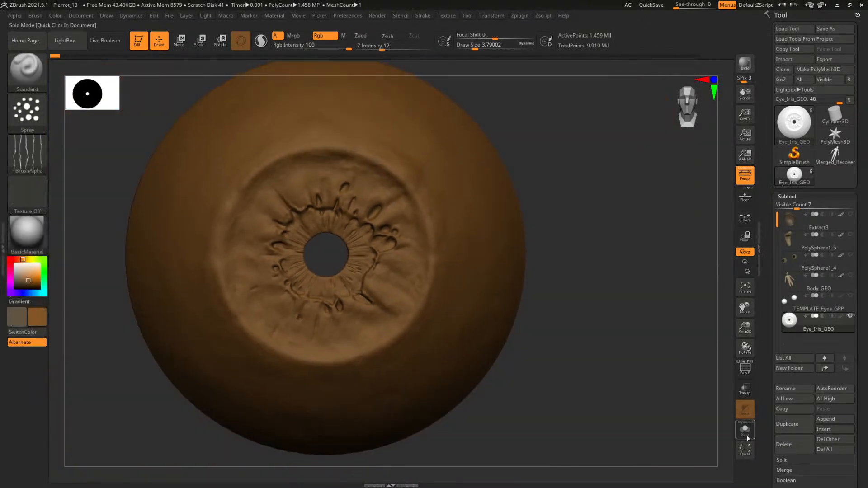
Return to the latest state in the eye's undo history and raise the mesh one subdivision level
alt+drag(608, 316, 661, 105)
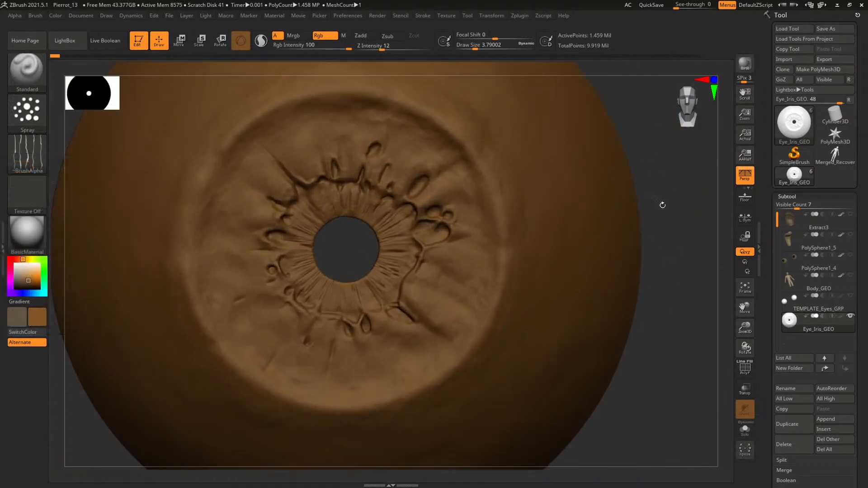
alt+drag(662, 205, 563, 227)
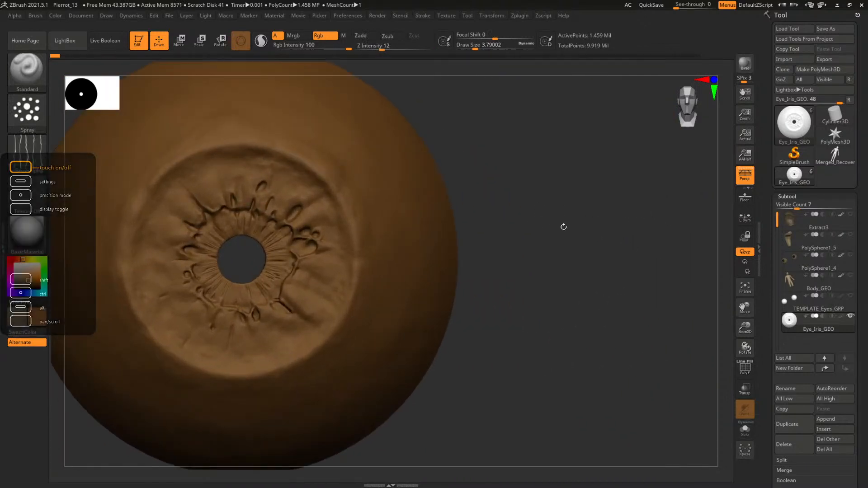
ctrl+shift+click(554, 223)
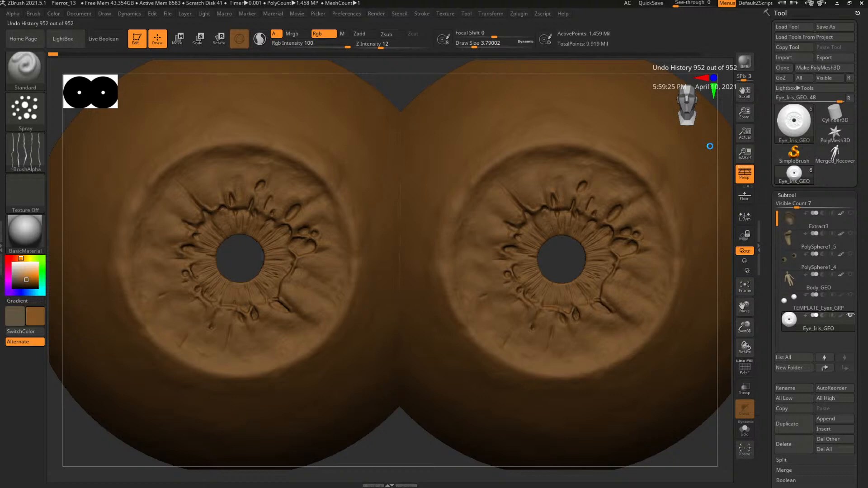
key(d)
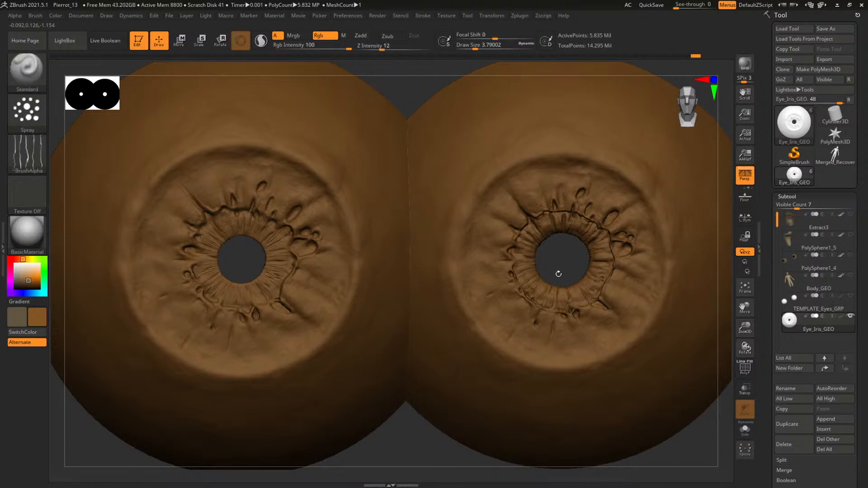
scroll(560, 275, up, 5)
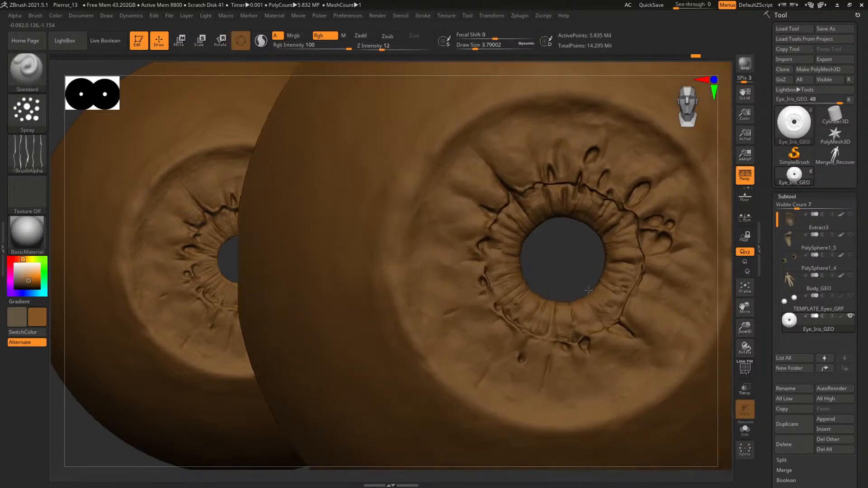
Sculpt the ring ridge above and beside the pupil with the Inflat brush at a draw size of about 15
mouse_move(560, 277)
mouse_down()
mouse_move(501, 330)
mouse_move(538, 357)
mouse_up()
key(ctrl)
key(b)
key(i)
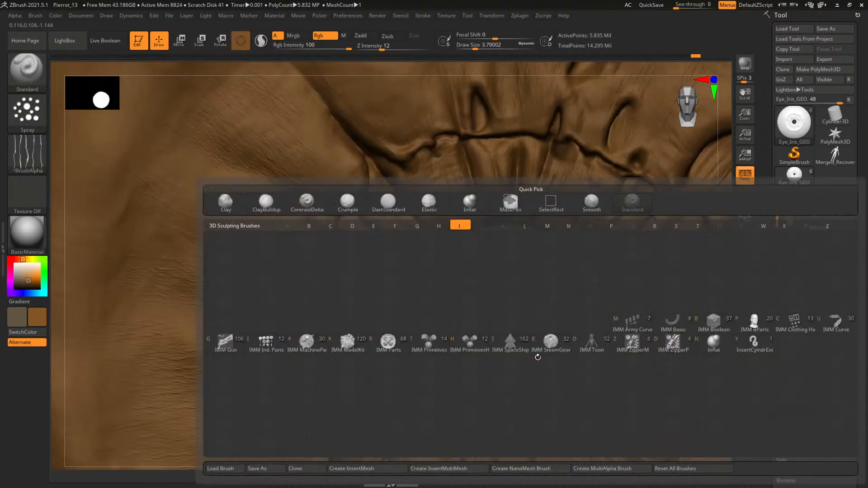
key(n)
key(space)
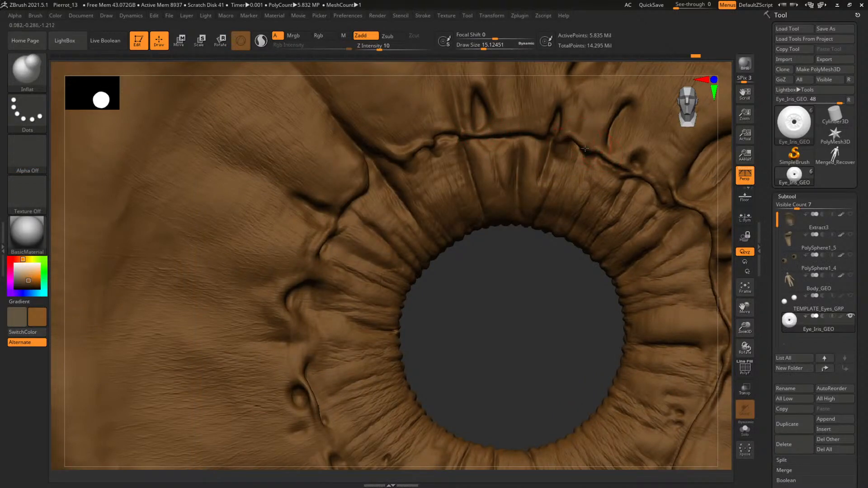
alt+drag(526, 312, 382, 293)
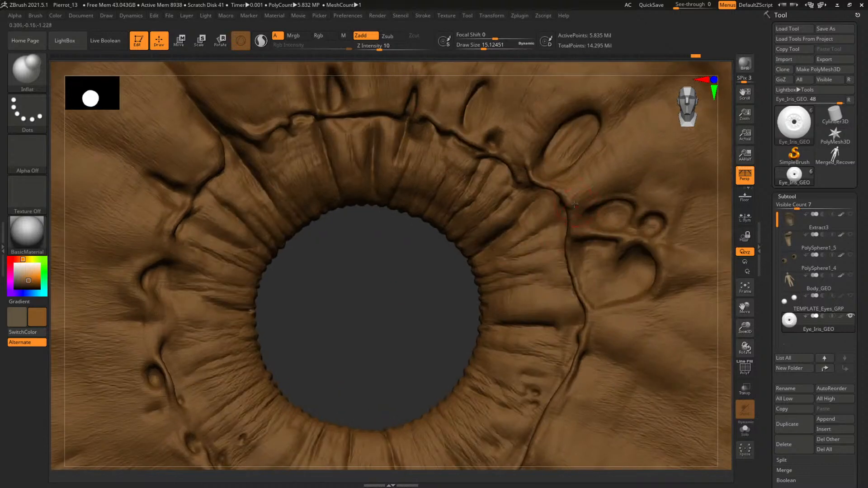
drag(550, 186, 524, 161)
alt+drag(450, 273, 428, 235)
Set the Inflat draw size to about 20.5 and continue swelling the ridge and folds around the pupil
key(space)
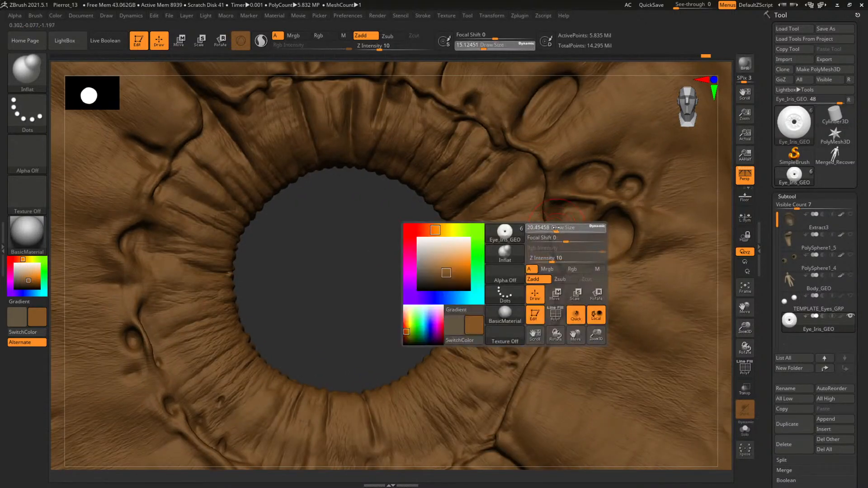
click(555, 230)
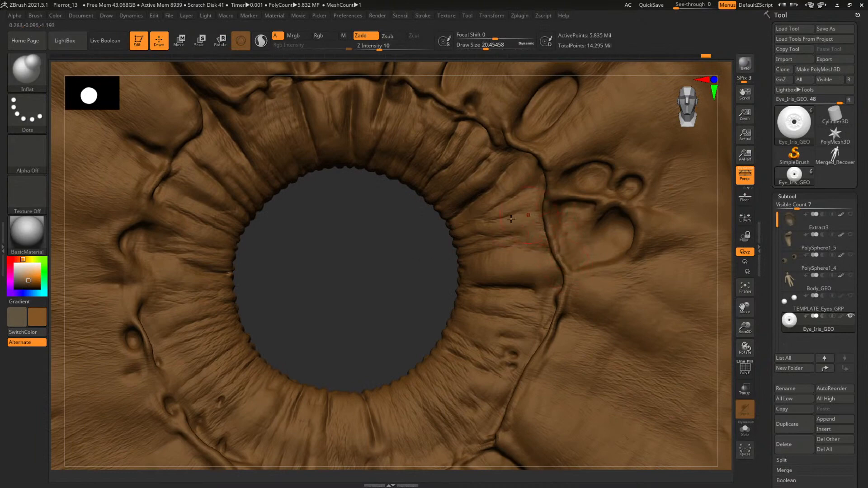
alt+drag(447, 307, 451, 238)
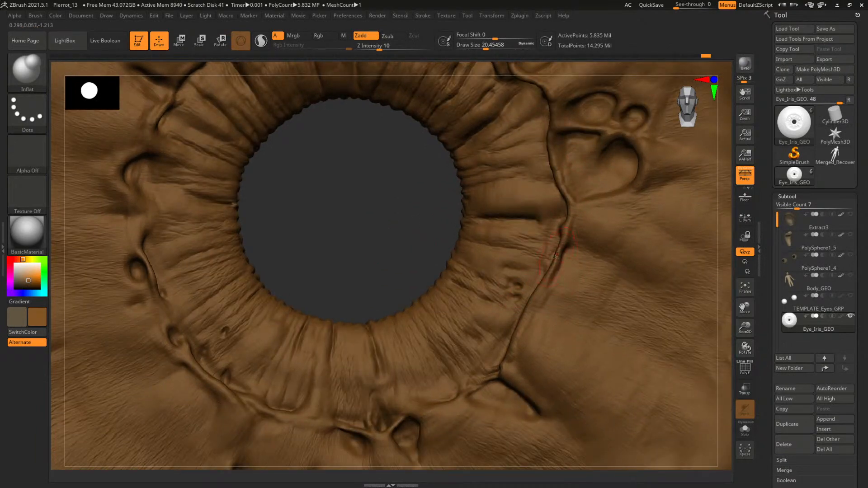
alt+drag(446, 275, 447, 208)
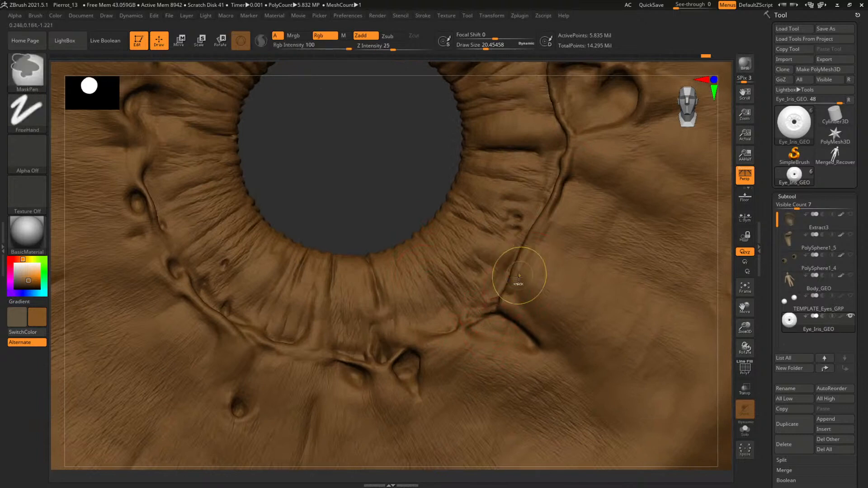
shift+drag(519, 281, 494, 312)
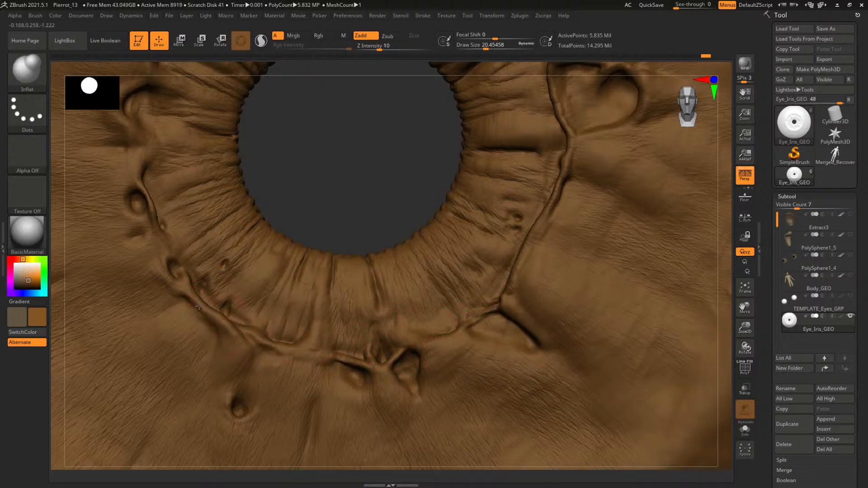
mouse_move(316, 166)
mouse_down()
mouse_move(162, 301)
mouse_move(165, 318)
mouse_up()
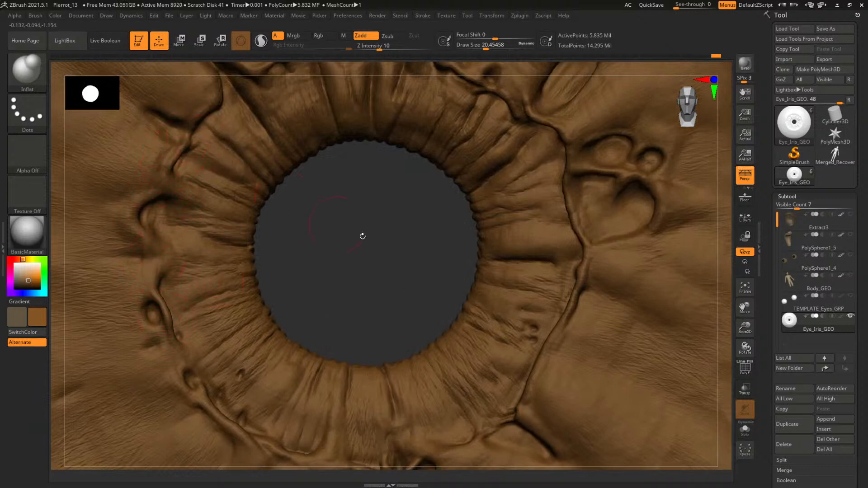
drag(360, 235, 256, 191)
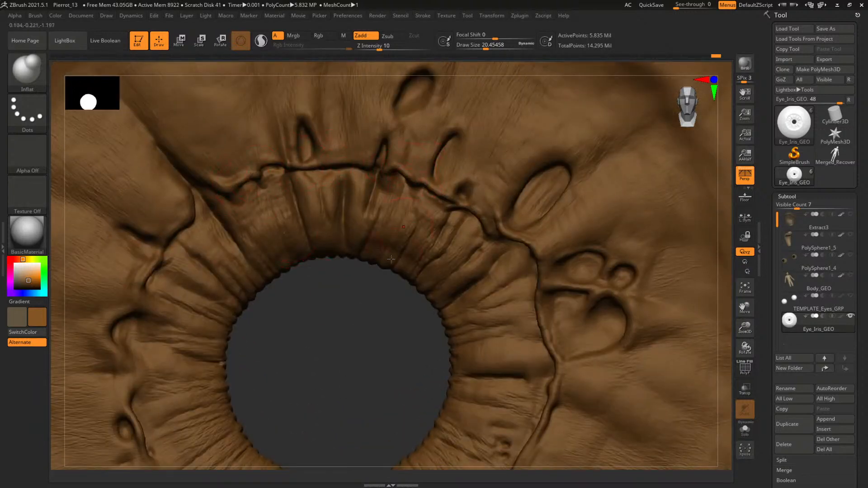
Try inflating the iris folds above the pupil with draw sizes of about 86 and 35.5, and undo the stroke
alt+drag(386, 365, 261, 277)
mouse_move(636, 325)
shift+mouse_down()
mouse_move(618, 325)
mouse_move(633, 345)
shift+mouse_up()
key(space)
drag(416, 199, 429, 198)
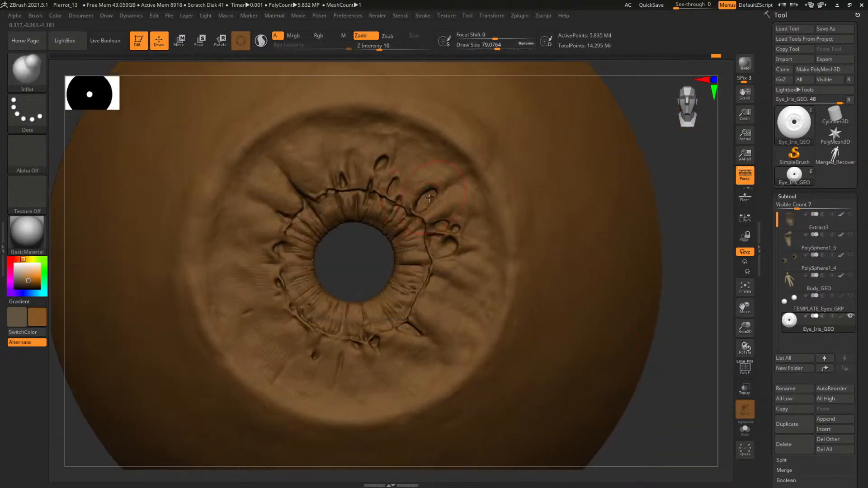
key(space)
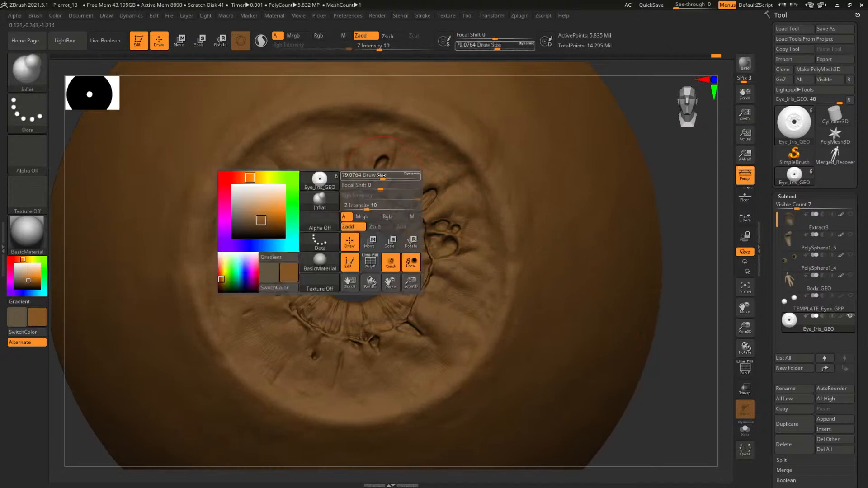
drag(381, 175, 385, 175)
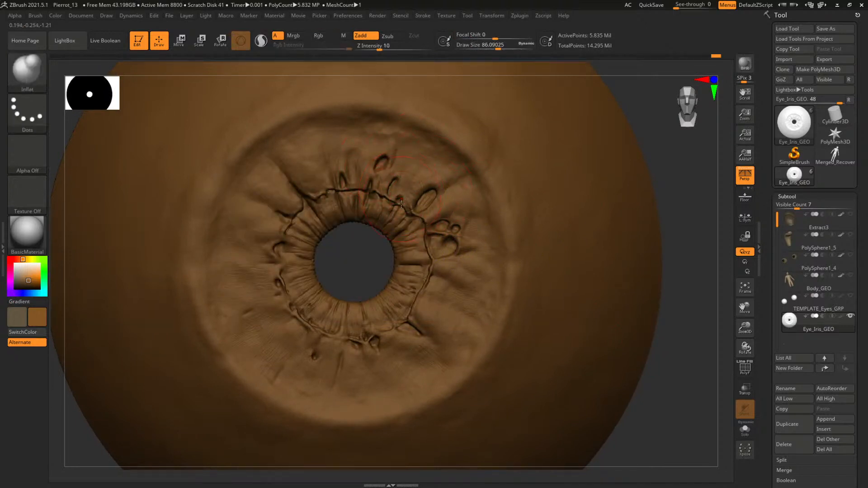
alt+drag(354, 271, 295, 301)
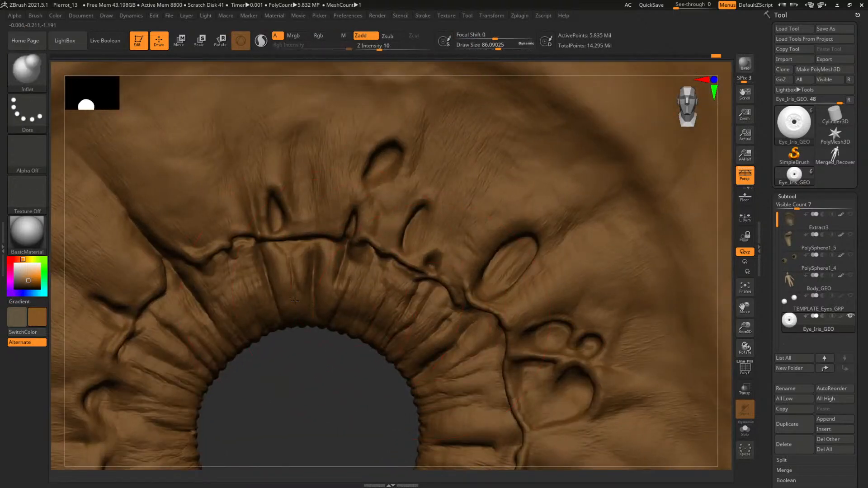
key(space)
drag(253, 346, 245, 346)
mouse_move(307, 297)
shift+mouse_down()
mouse_move(349, 289)
mouse_move(396, 321)
shift+mouse_up()
key(ctrl+z)
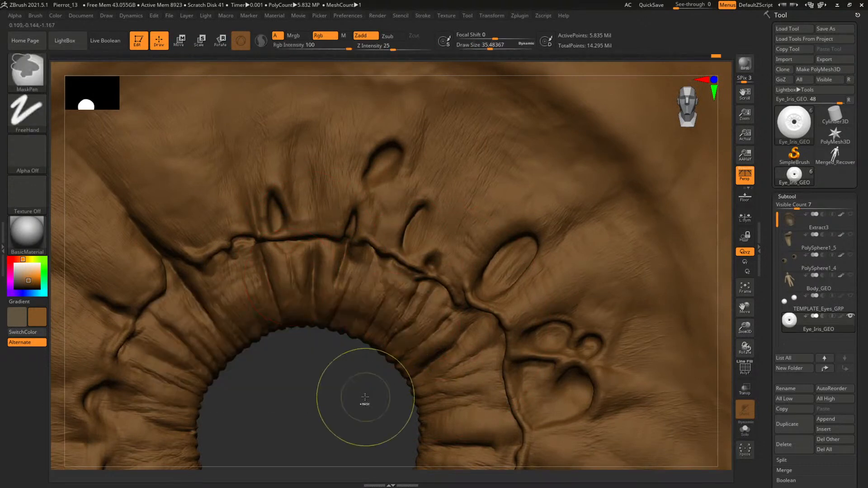
Switch to the Standard brush and fill the eye object with a brown of Red 132, Green 82 and Blue 38
alt+drag(364, 396, 377, 289)
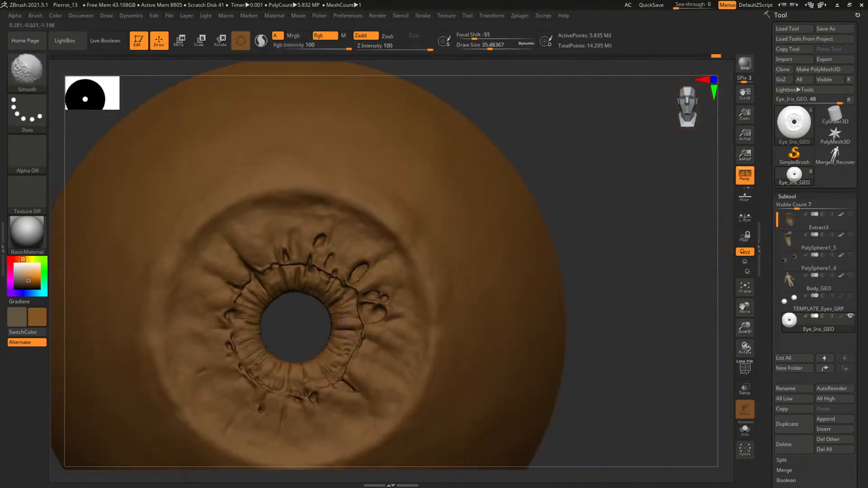
alt+drag(602, 309, 621, 267)
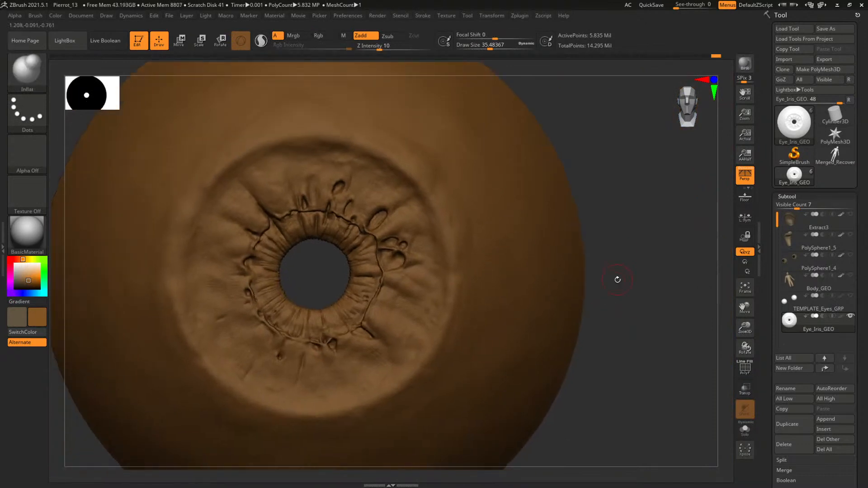
key(b)
key(s)
key(t)
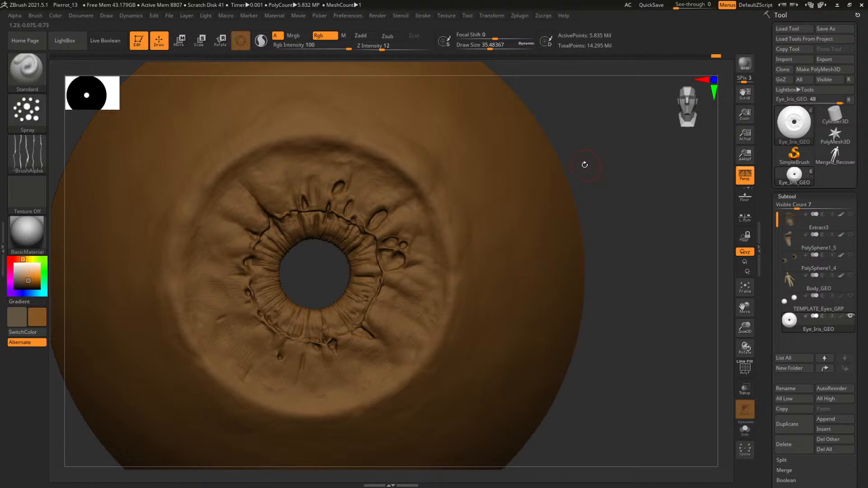
alt+right_drag(494, 191, 523, 182)
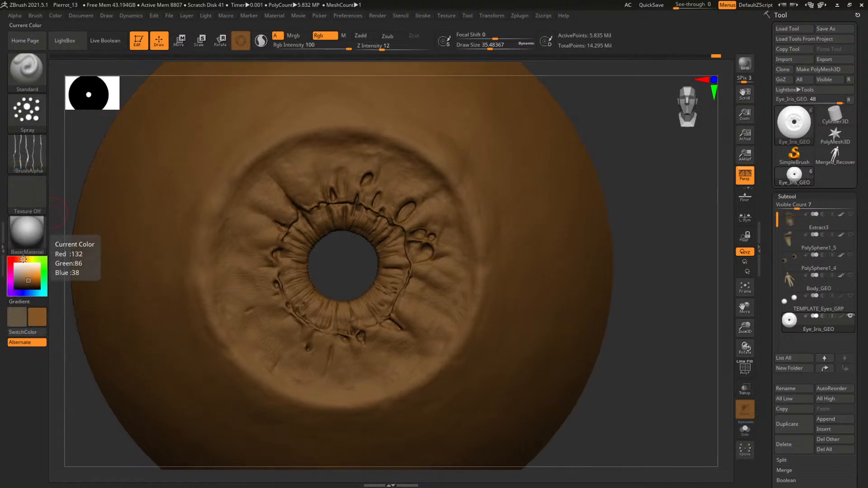
drag(22, 258, 21, 259)
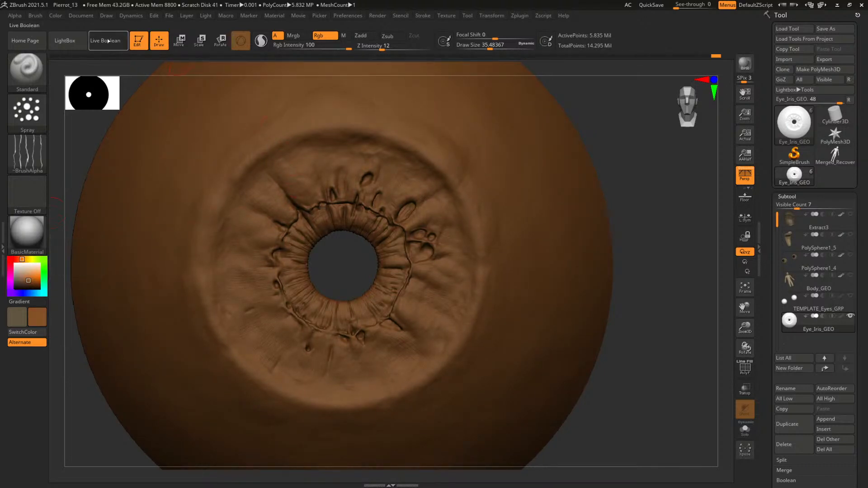
click(55, 16)
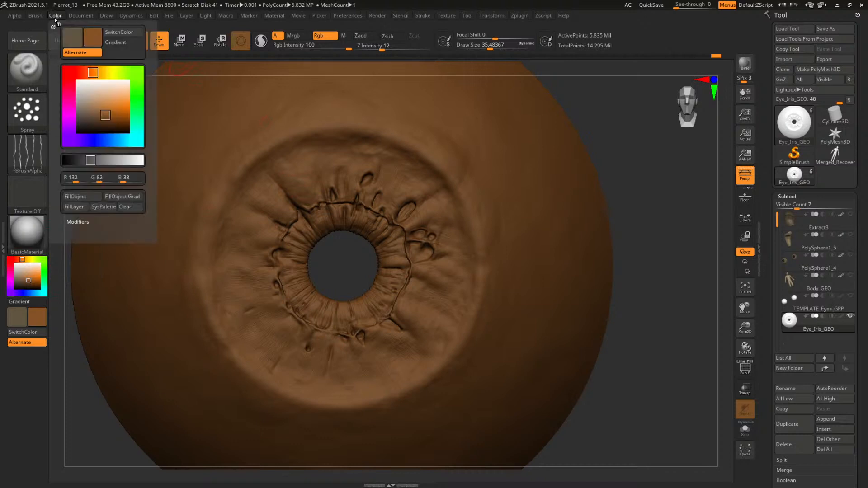
click(87, 196)
Pick a brighter orange and spray it onto the iris around the pupil with a draw size of about 101.5
click(31, 277)
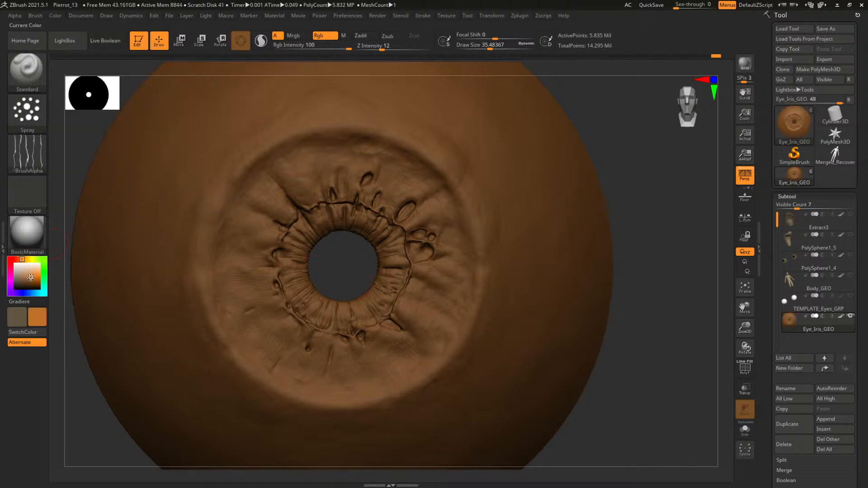
key(space)
drag(347, 241, 359, 241)
drag(416, 188, 459, 199)
key(ctrl+z)
key(space)
drag(361, 220, 360, 221)
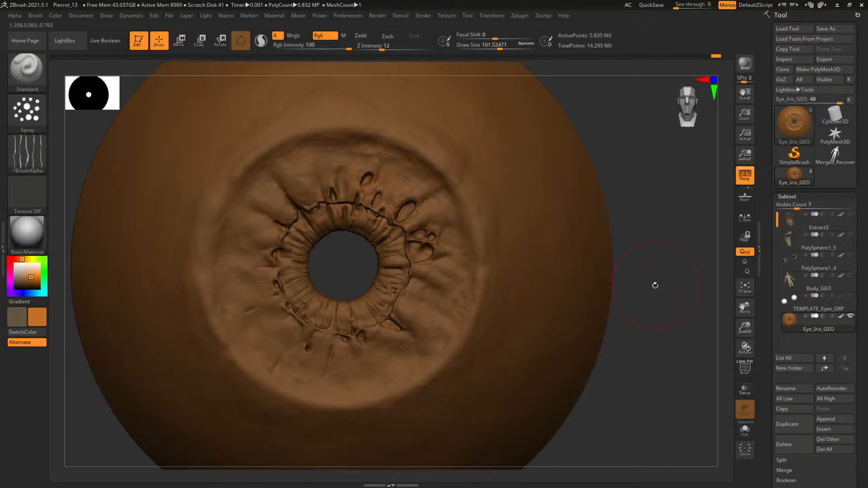
mouse_move(655, 286)
alt+mouse_down()
mouse_move(635, 263)
mouse_move(652, 294)
alt+mouse_up()
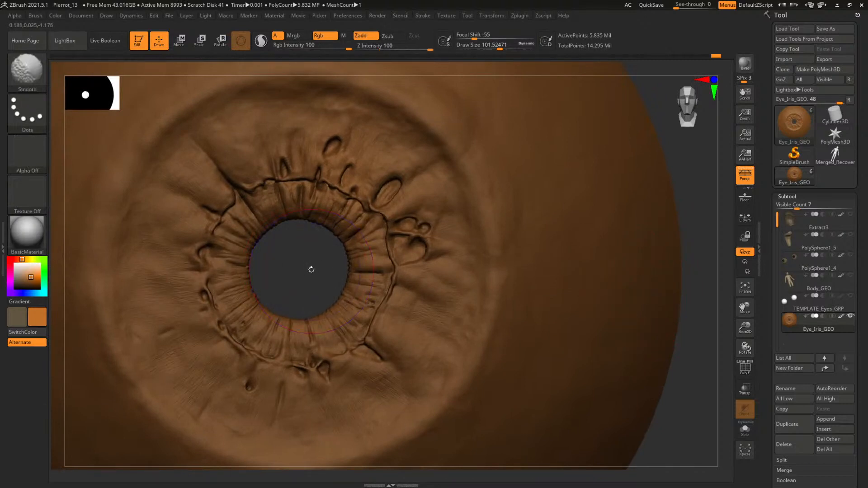
alt+drag(310, 269, 369, 265)
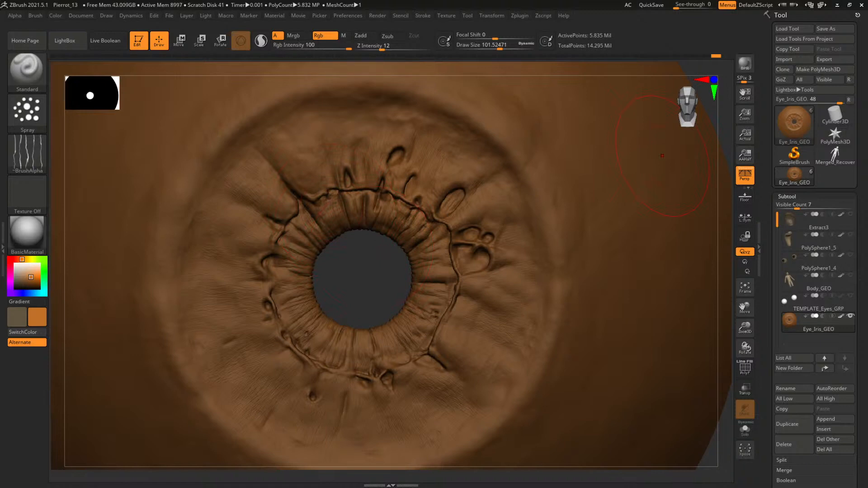
Bring up the brown eye reference photos and examine the colour variation across their irises
right_drag(867, 239, 394, 221)
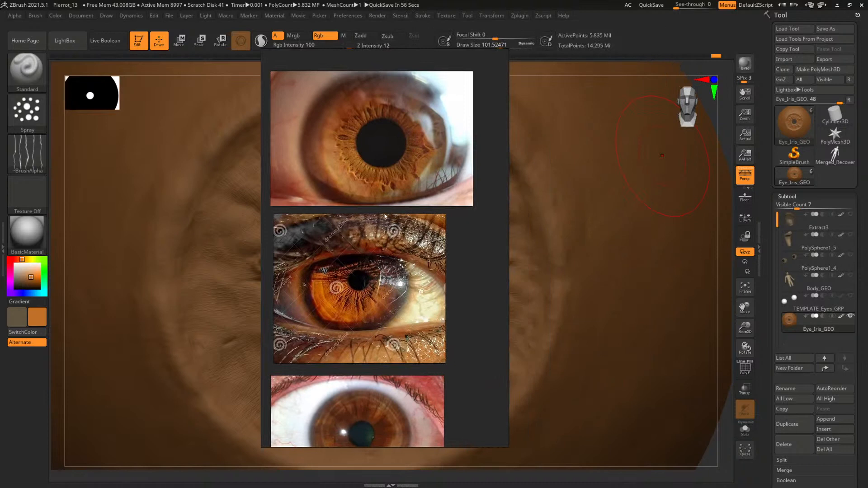
scroll(378, 278, down, 4)
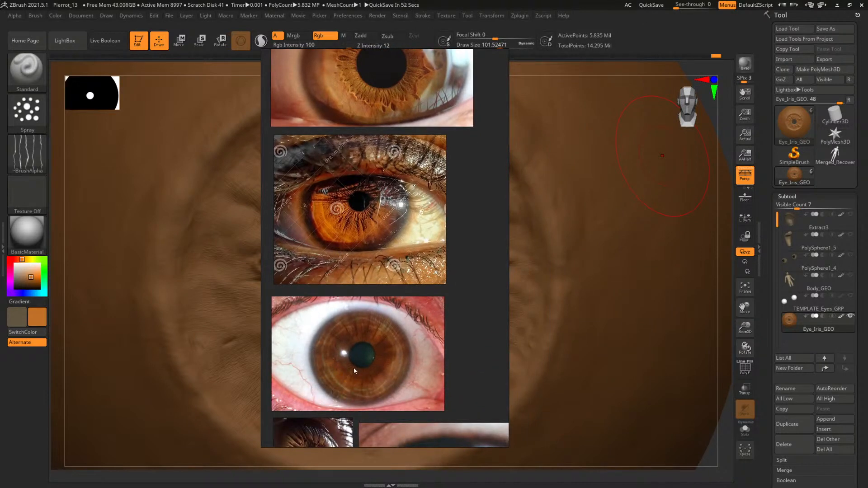
scroll(358, 352, down, 5)
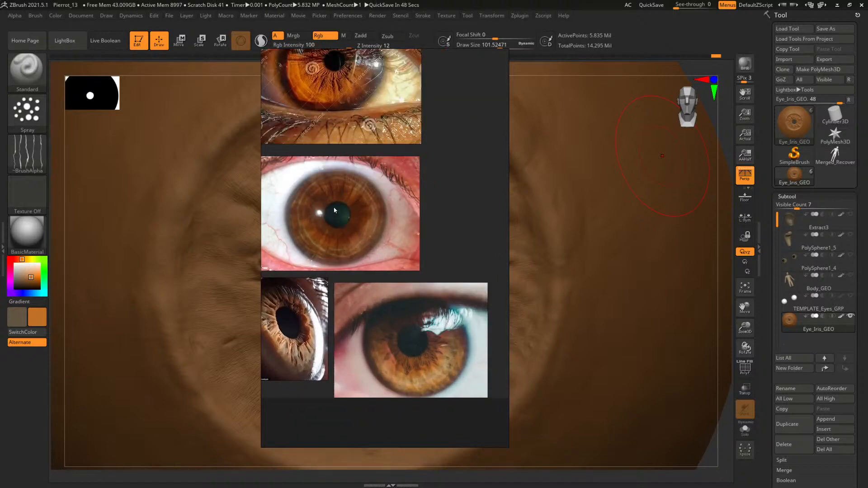
right_drag(342, 223, 867, 229)
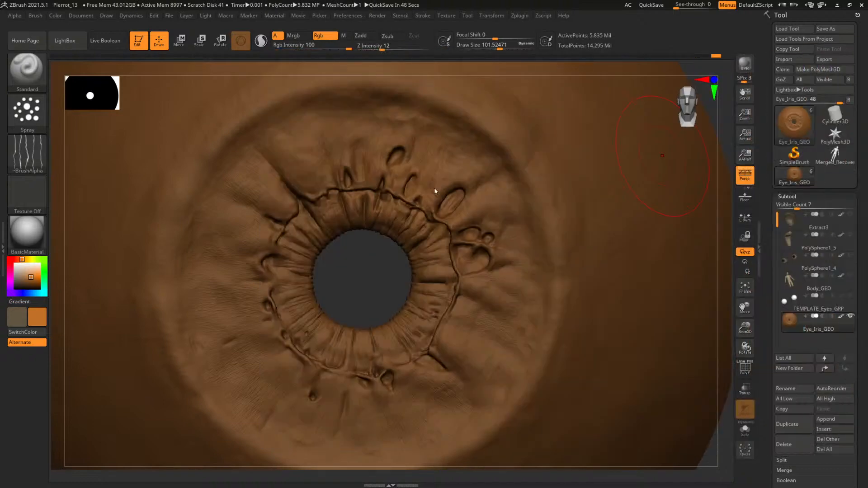
Spray the bright orange over the iris folds beside and below the pupil with draw sizes of about 60.6 and 93.6
mouse_move(365, 288)
alt+mouse_down()
mouse_move(373, 273)
mouse_move(362, 323)
alt+mouse_up()
key(space)
drag(425, 199, 404, 212)
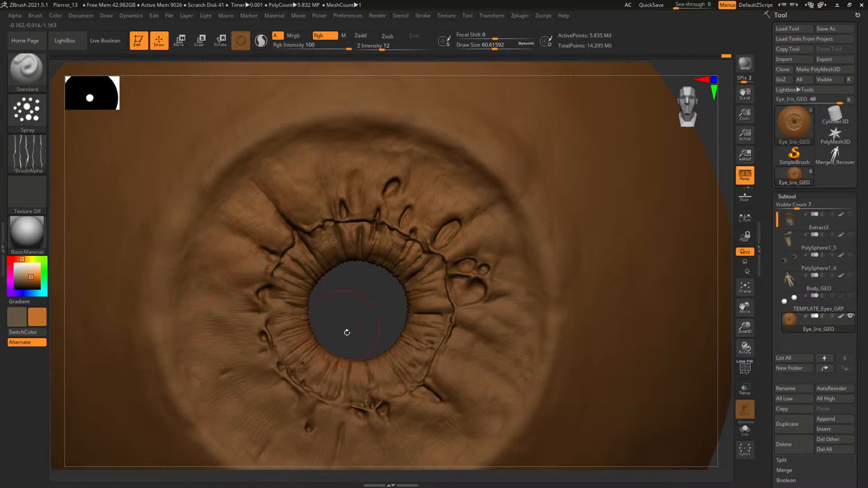
mouse_move(345, 333)
mouse_down()
mouse_move(269, 238)
mouse_move(235, 228)
mouse_move(255, 249)
mouse_up()
key(space)
drag(243, 285, 254, 300)
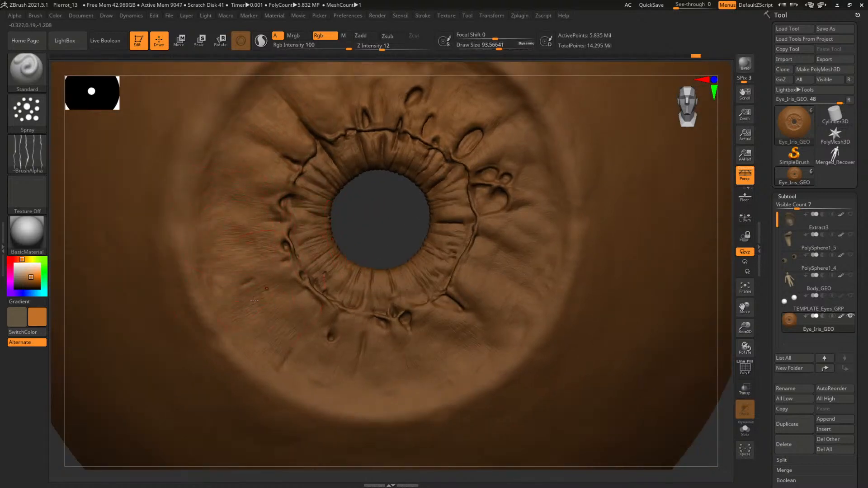
drag(297, 332, 310, 385)
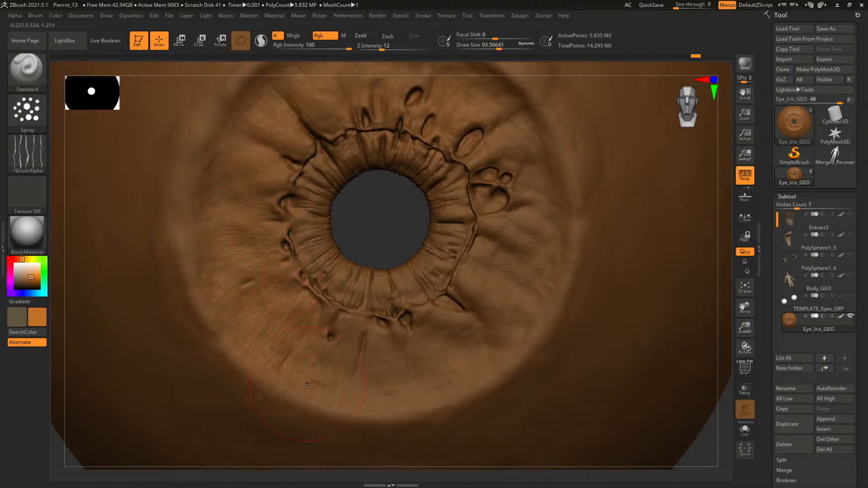
alt+drag(380, 237, 336, 220)
drag(348, 278, 362, 295)
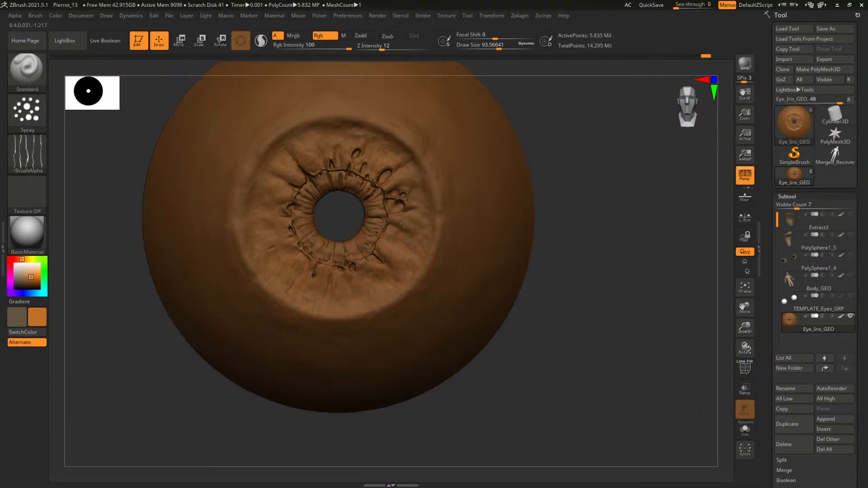
Continue spraying orange over the outer iris folds, reducing the draw size to about 75.7
drag(404, 181, 410, 162)
drag(588, 240, 422, 213)
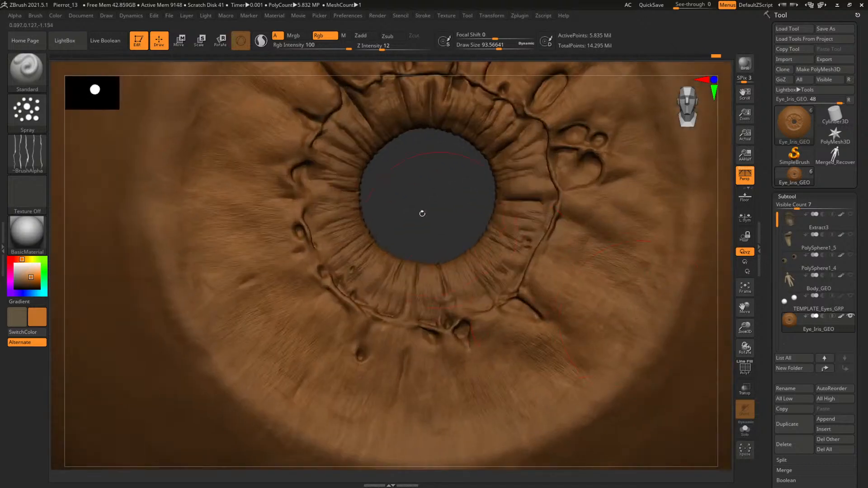
alt+drag(438, 184, 349, 274)
key(space)
click(471, 158)
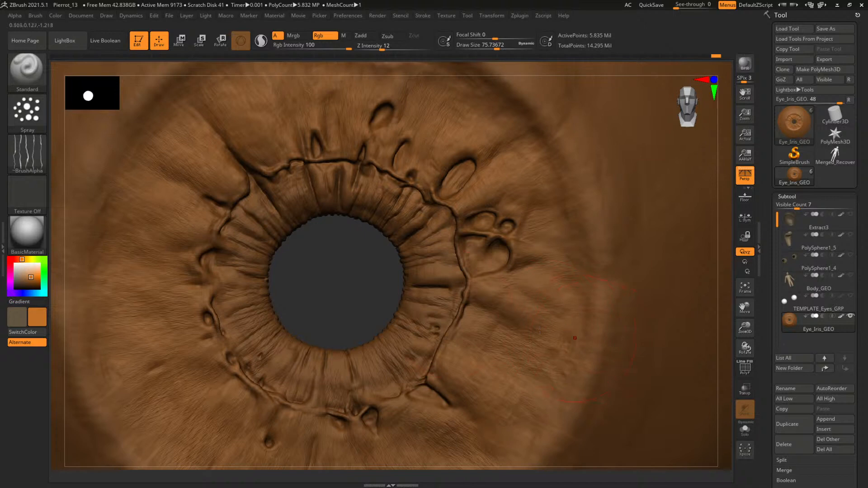
alt+drag(346, 281, 319, 153)
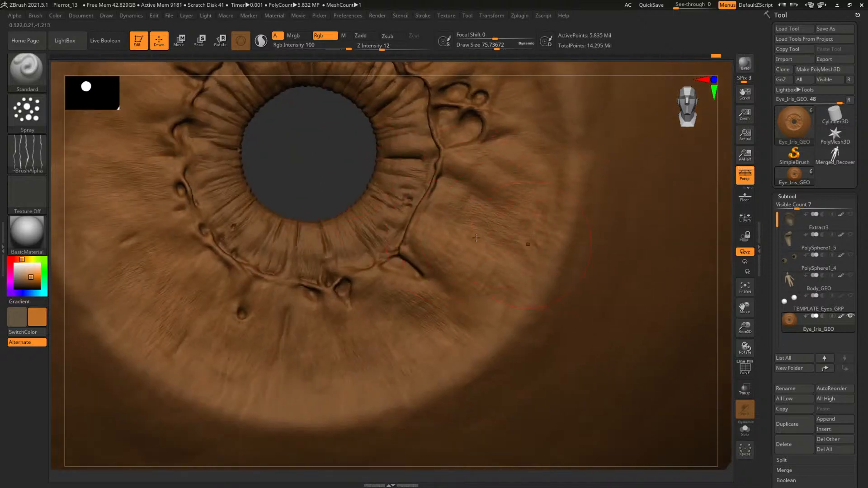
Vary the paint colour between golden yellow and orange and spray it over the lower iris folds
key(c)
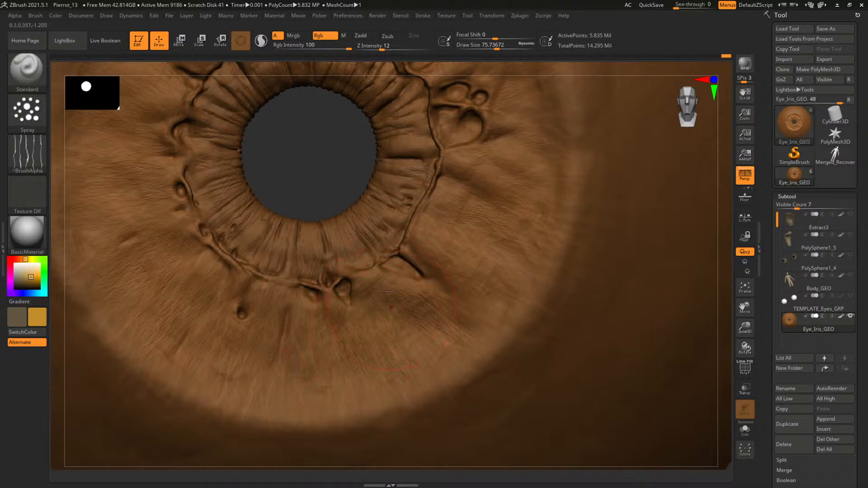
key(ctrl)
click(22, 259)
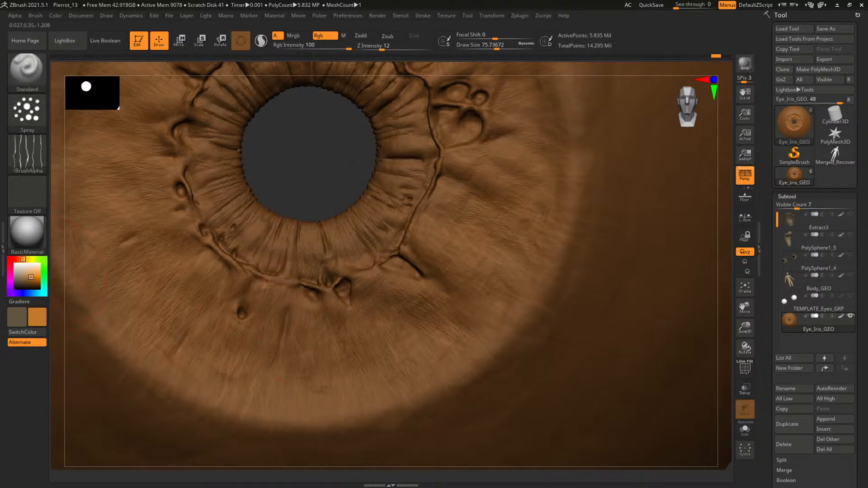
key(ctrl)
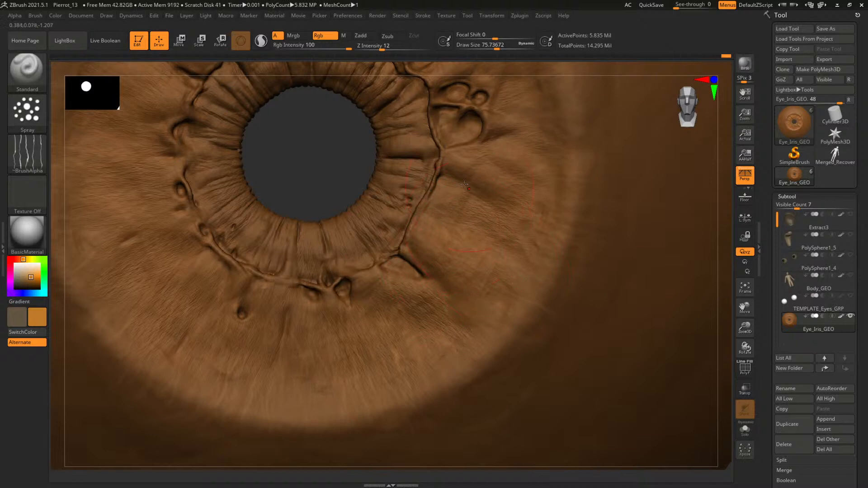
drag(464, 184, 500, 210)
key(ctrl)
Spray orange around the outer part of the iris with a draw size of about 105.7
mouse_move(340, 153)
alt+mouse_down()
mouse_move(321, 144)
mouse_move(293, 152)
alt+mouse_up()
alt+drag(401, 170, 349, 256)
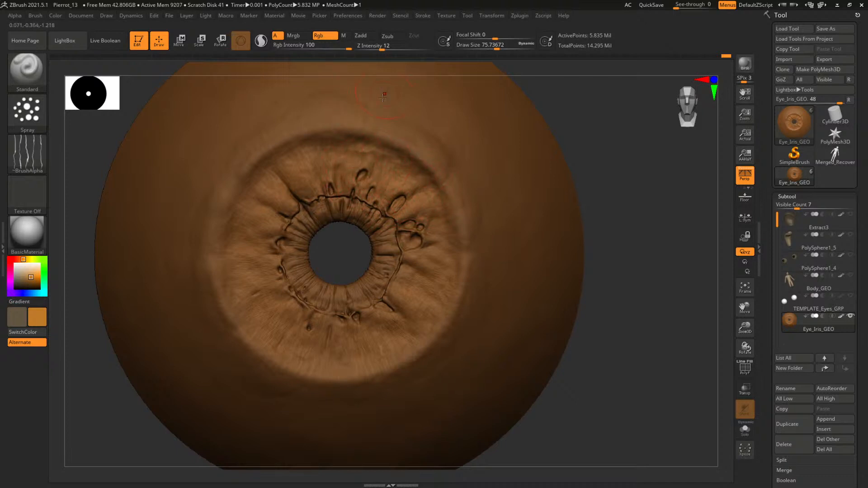
key(bracketright)
alt+drag(624, 185, 632, 161)
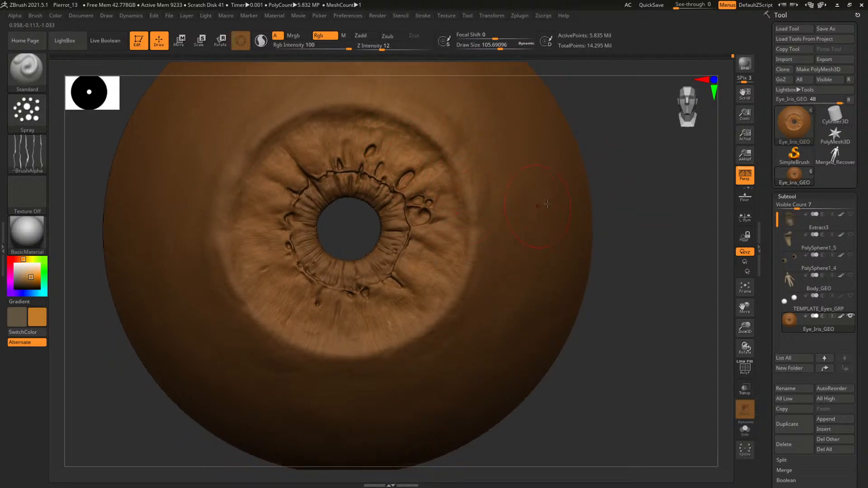
alt+drag(350, 231, 423, 274)
Pick a darker brown and paint the inner ring just below the pupil with a draw size of about 28.7
drag(20, 285, 31, 282)
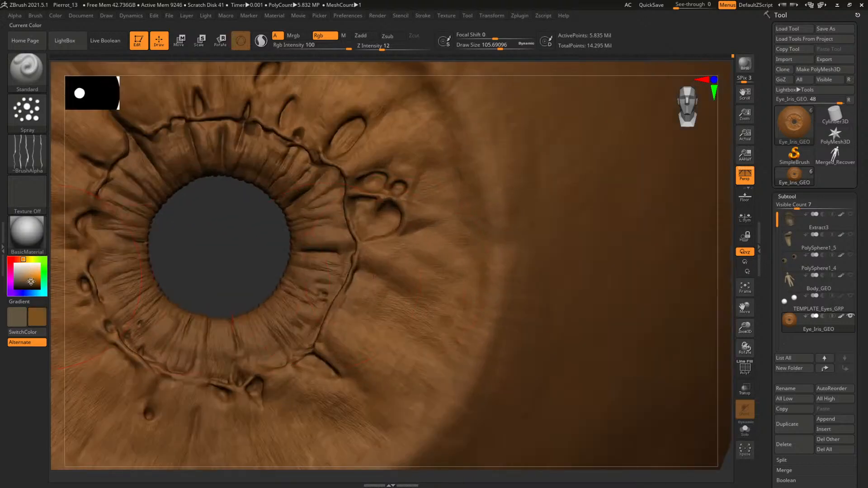
alt+drag(253, 242, 360, 209)
key(space)
click(292, 307)
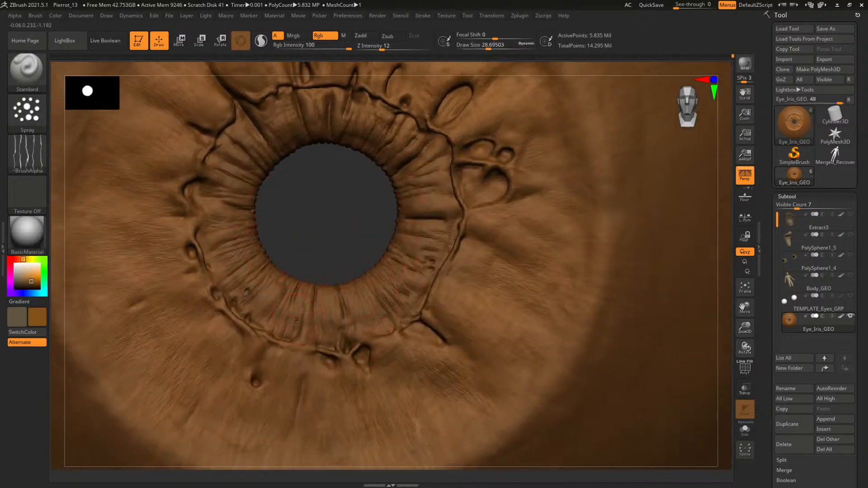
alt+drag(321, 242, 359, 294)
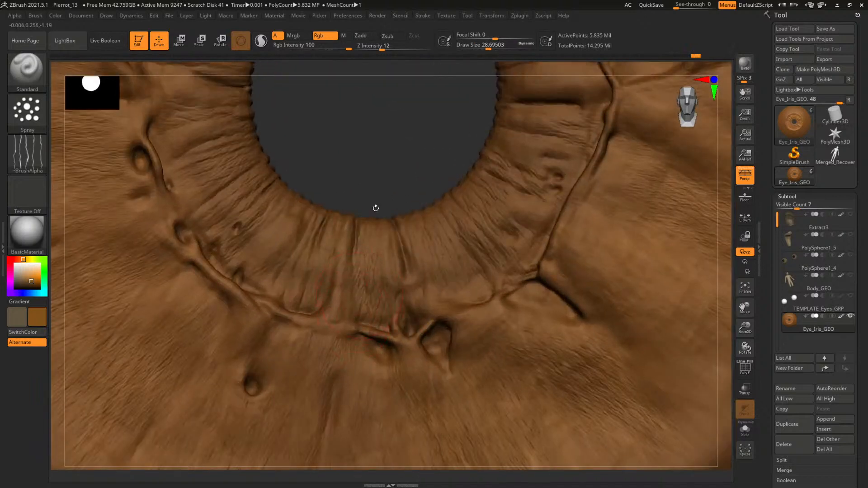
Change the brush stroke to Color Spray and apply it to the inner ring folds below the pupil
click(27, 111)
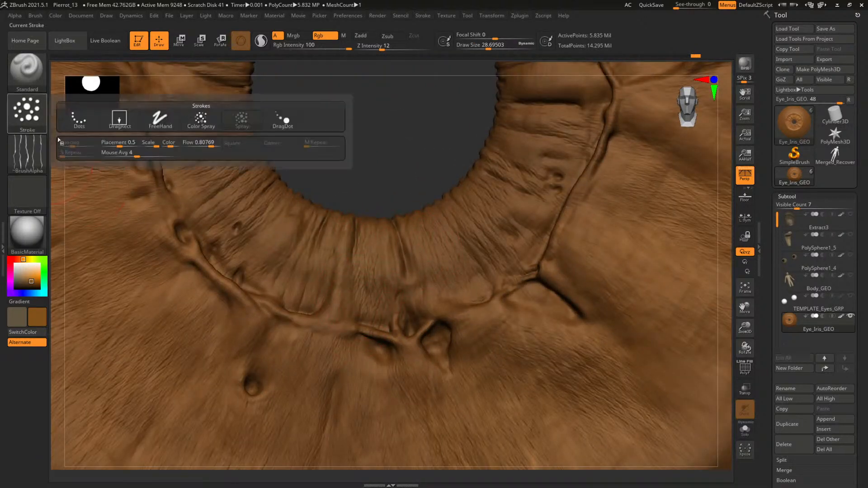
click(197, 120)
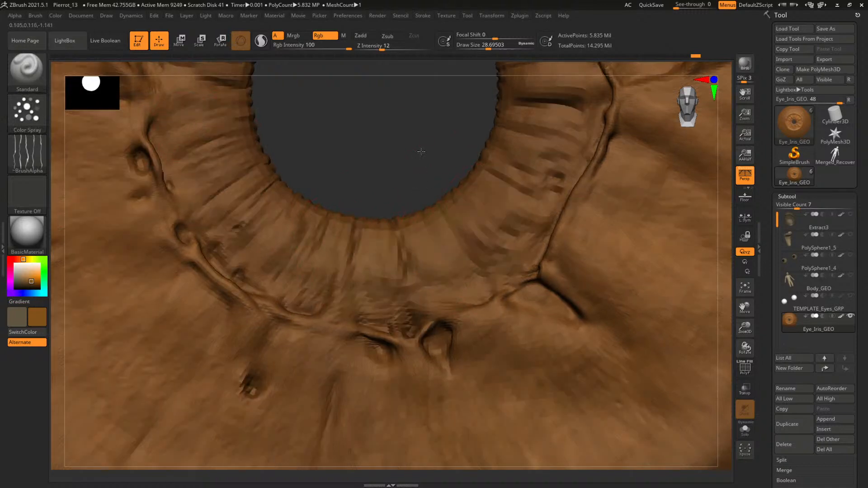
mouse_move(420, 151)
alt+mouse_down()
mouse_move(440, 172)
mouse_move(371, 231)
mouse_move(354, 216)
alt+mouse_up()
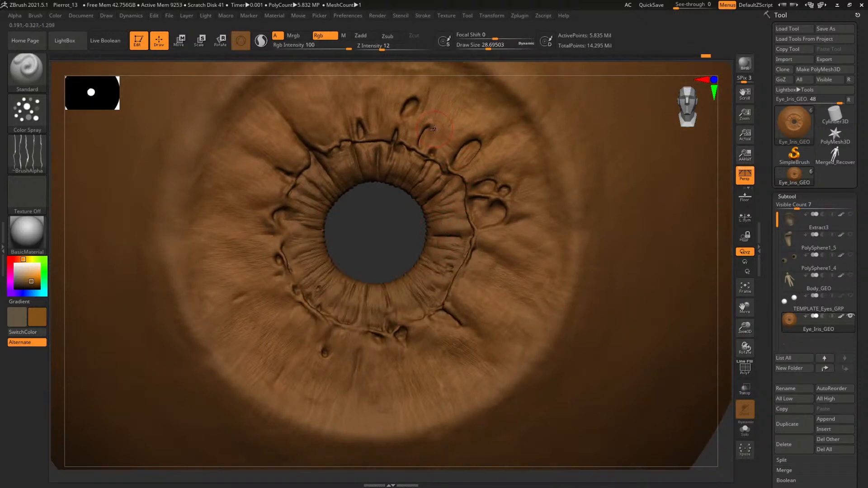
Sample an orange from the iris and spray it over the folds above the pupil with draw sizes of about 75.7 and 55.3
key(c)
key(space)
drag(434, 130, 442, 130)
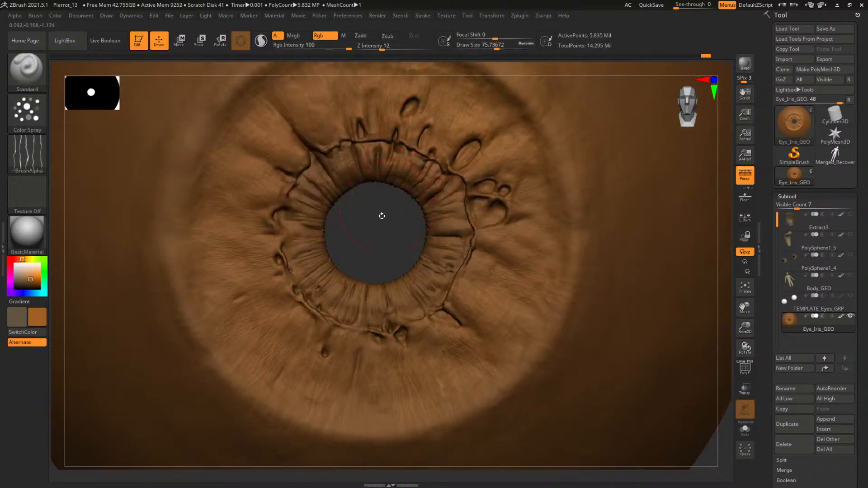
mouse_move(382, 216)
mouse_down()
mouse_move(433, 191)
mouse_move(427, 168)
mouse_up()
key(space)
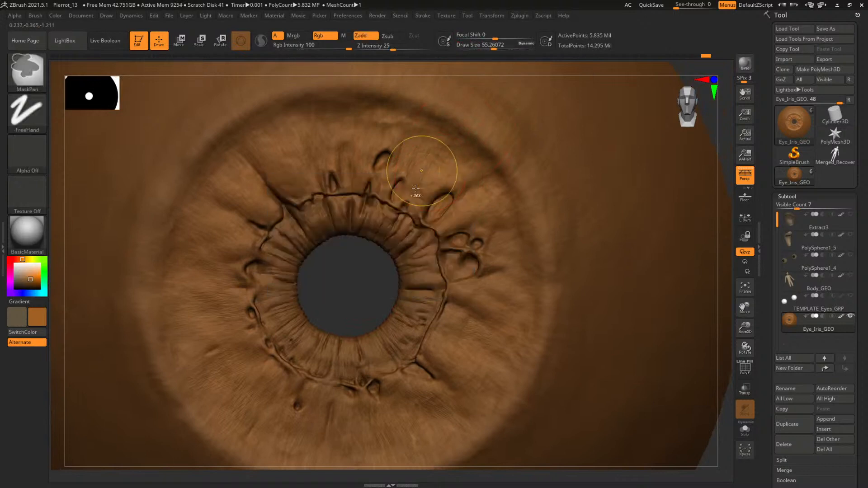
drag(442, 120, 375, 179)
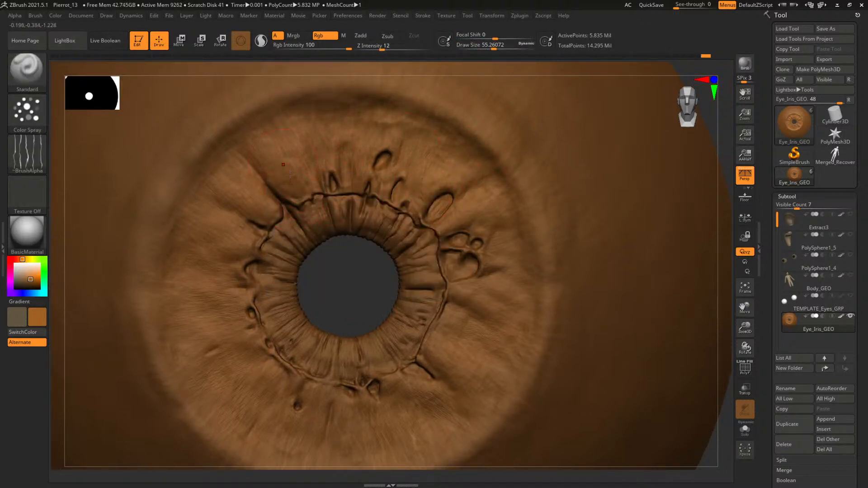
Choose a darker brown and spray it around the pupil's inner ring with a draw size of about 31.9
alt+drag(348, 283, 450, 228)
alt+drag(553, 245, 614, 311)
alt+drag(354, 255, 418, 226)
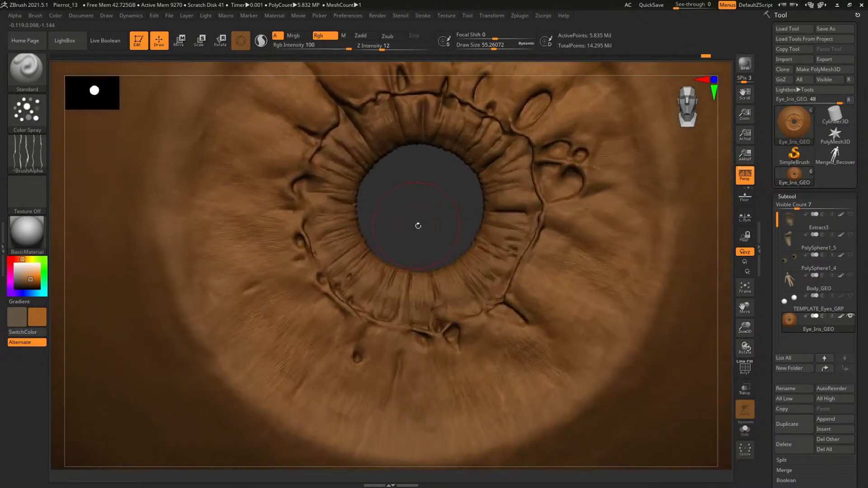
click(28, 283)
key(s)
drag(350, 243, 343, 241)
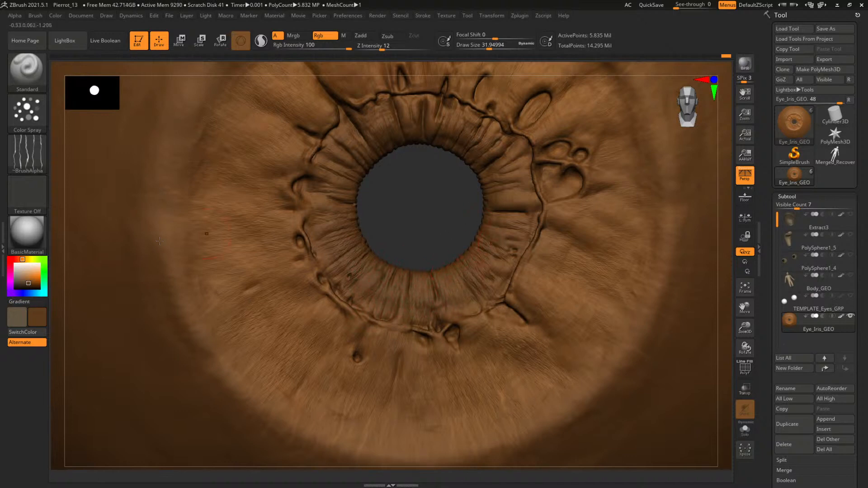
Inspect the iris paint around the pupil with the Flat Color material, and return to BasicMaterial
click(27, 233)
click(78, 349)
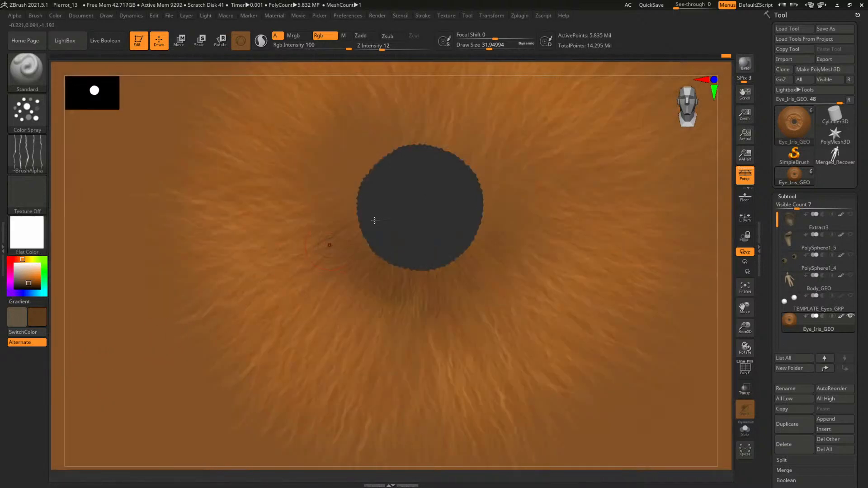
alt+drag(428, 213, 319, 251)
alt+drag(432, 276, 385, 298)
click(29, 248)
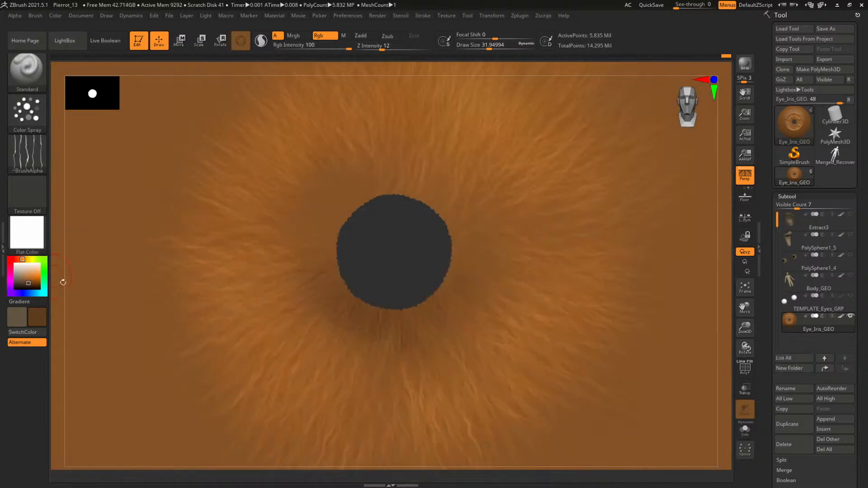
click(28, 233)
click(113, 384)
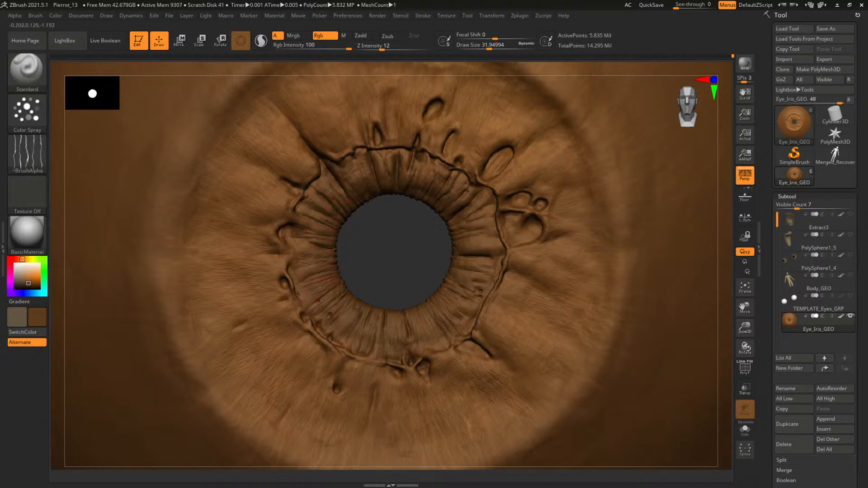
Examine the whole eye's colours in BasicMaterial and again in Flat Color, and restore BasicMaterial
alt+drag(399, 266, 378, 221)
alt+drag(575, 299, 511, 272)
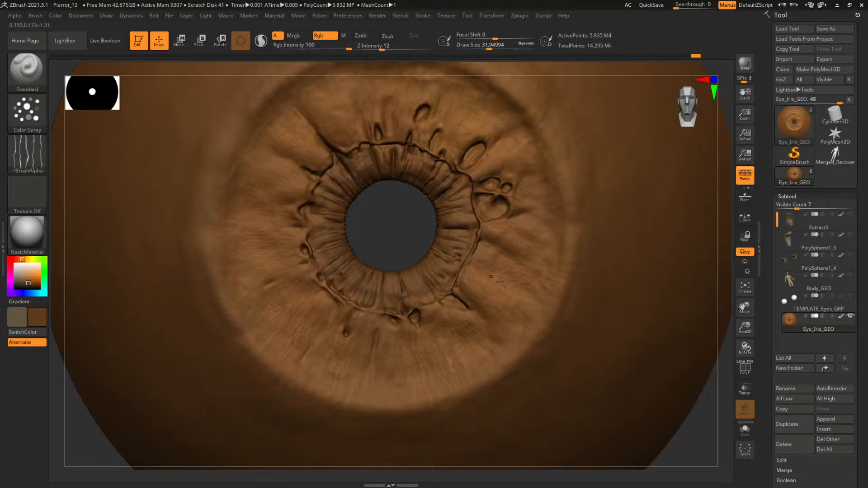
mouse_move(386, 216)
alt+mouse_down()
mouse_move(384, 262)
mouse_move(382, 222)
alt+mouse_up()
alt+drag(614, 271, 613, 221)
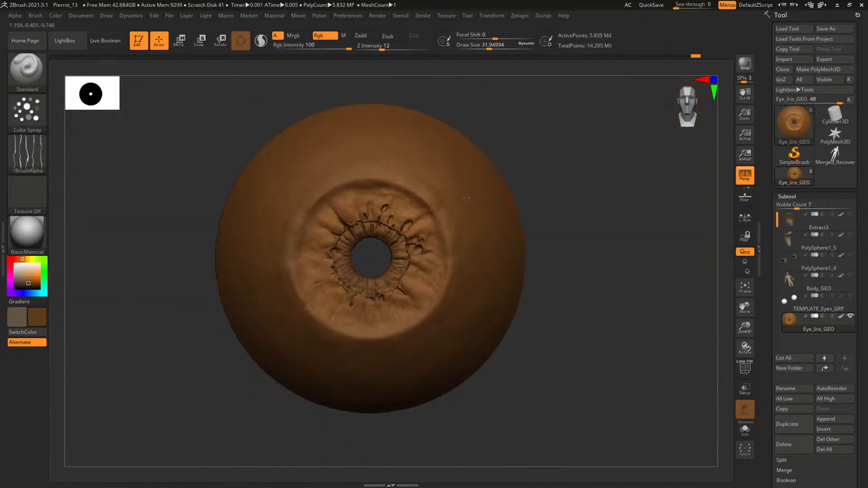
click(37, 236)
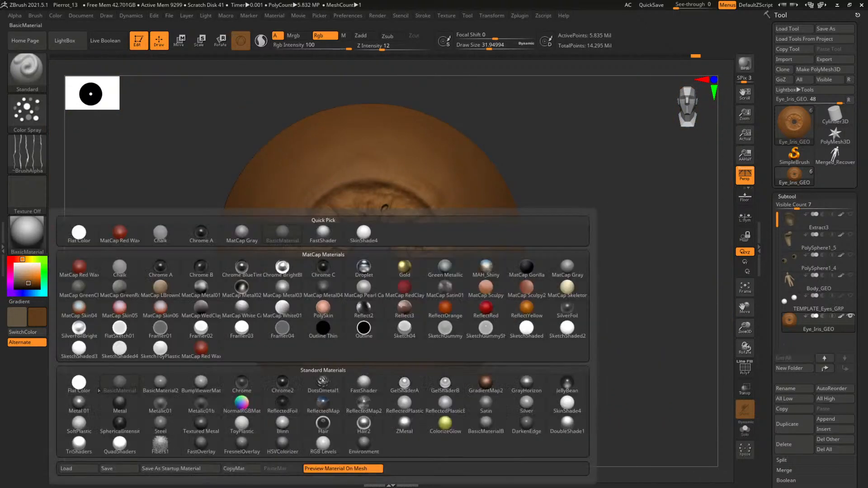
click(78, 382)
alt+drag(608, 277, 620, 312)
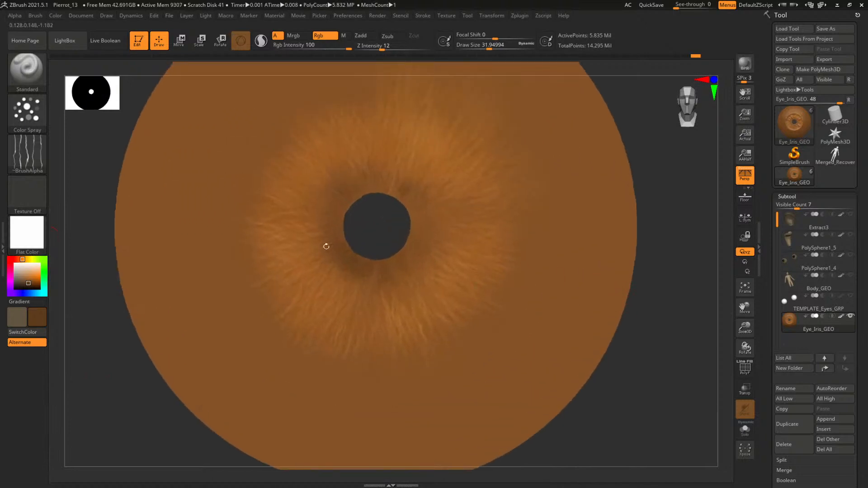
click(27, 233)
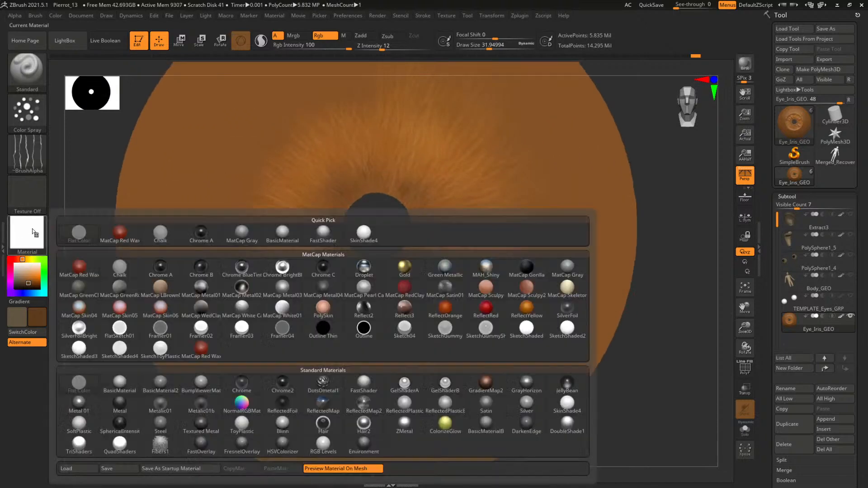
click(119, 383)
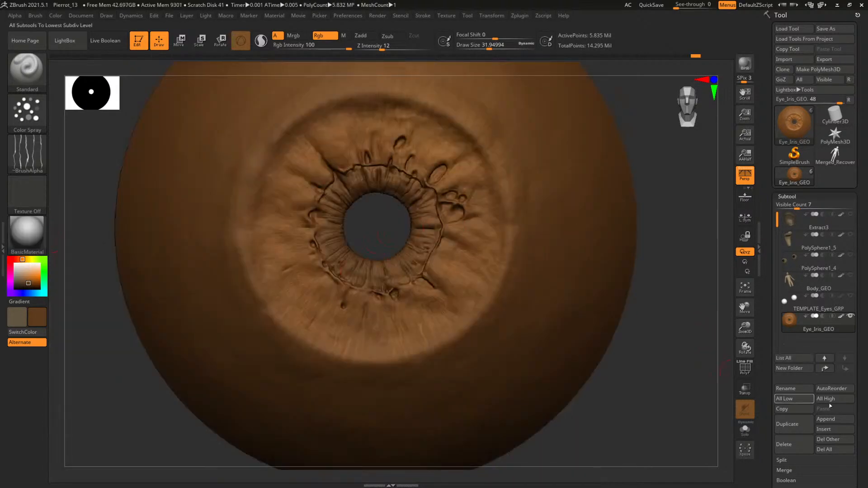
Try masking the eye object by cavity with blur 2 and intensity 100, and turn off the mask display
drag(860, 405, 865, 305)
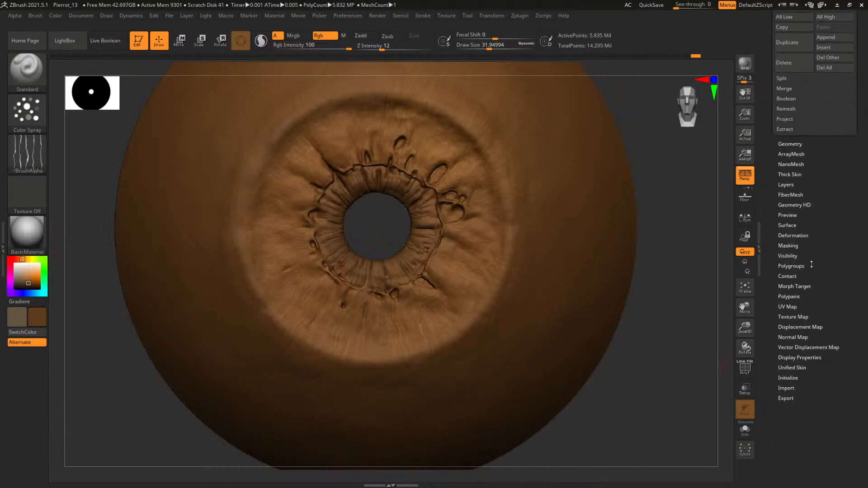
click(790, 246)
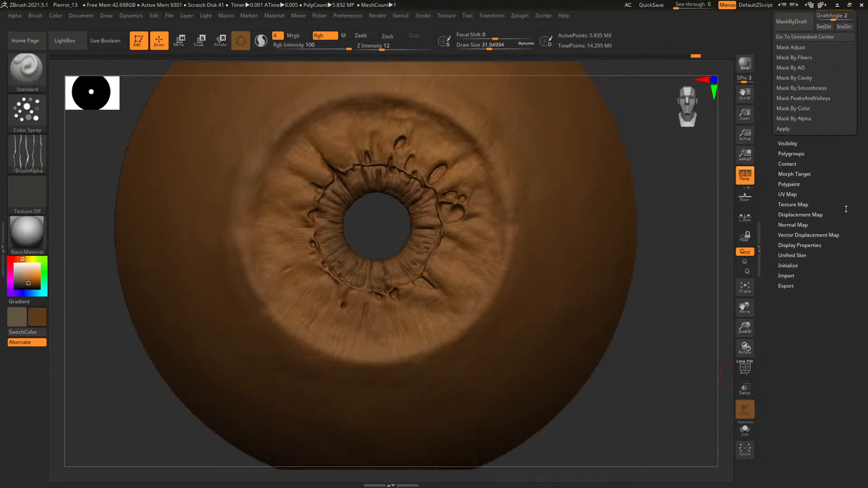
drag(845, 209, 821, 226)
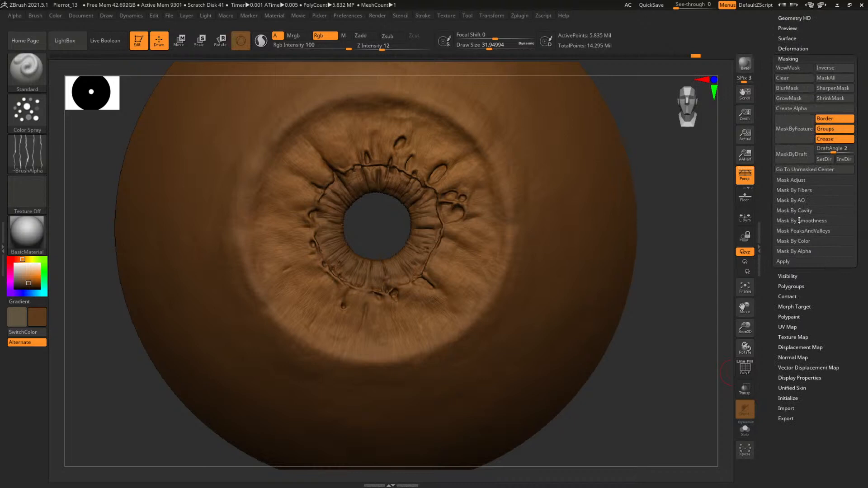
click(805, 210)
click(793, 220)
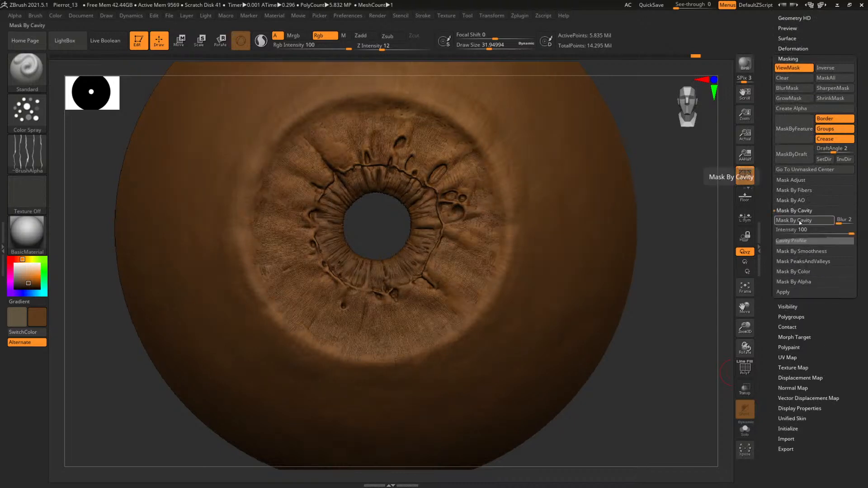
key(shift+f)
key(shift+f)
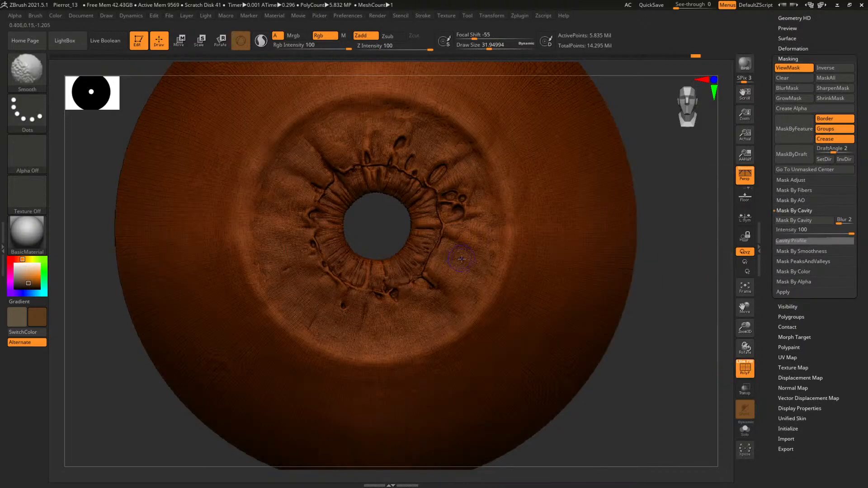
key(ctrl+h)
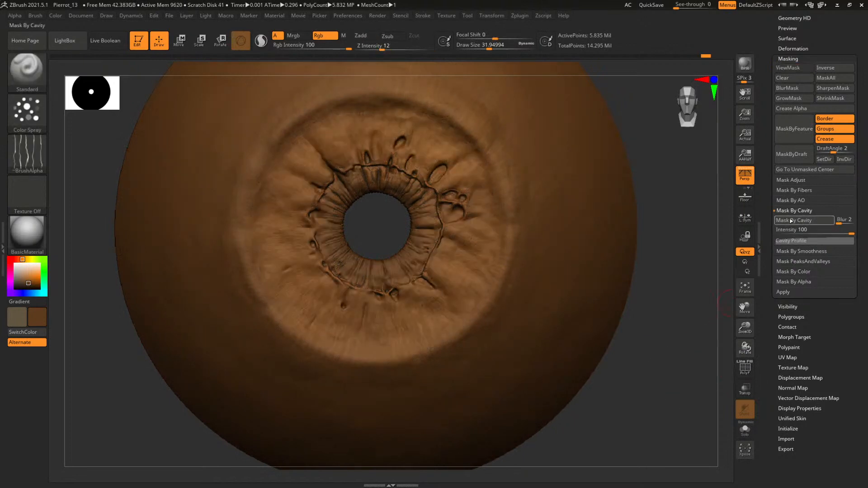
Mask the eye object by ambient occlusion with occlusion intensity 1, scan distance 0.1 and aperture 90
click(792, 201)
click(794, 210)
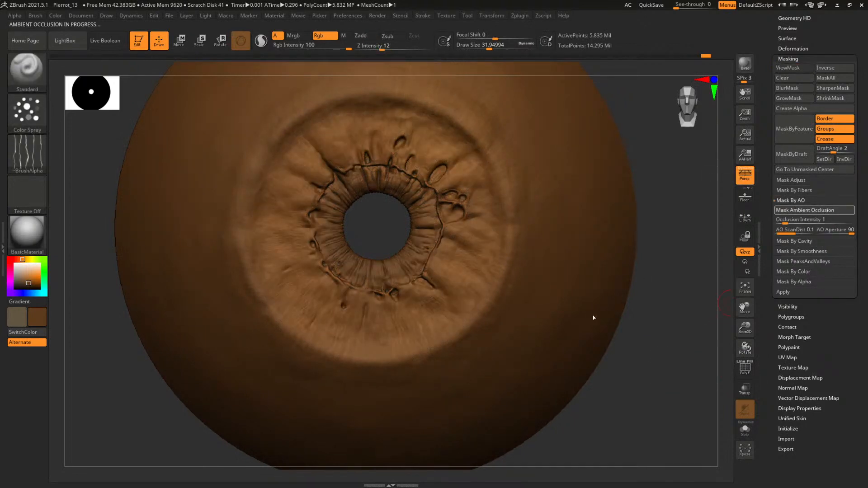
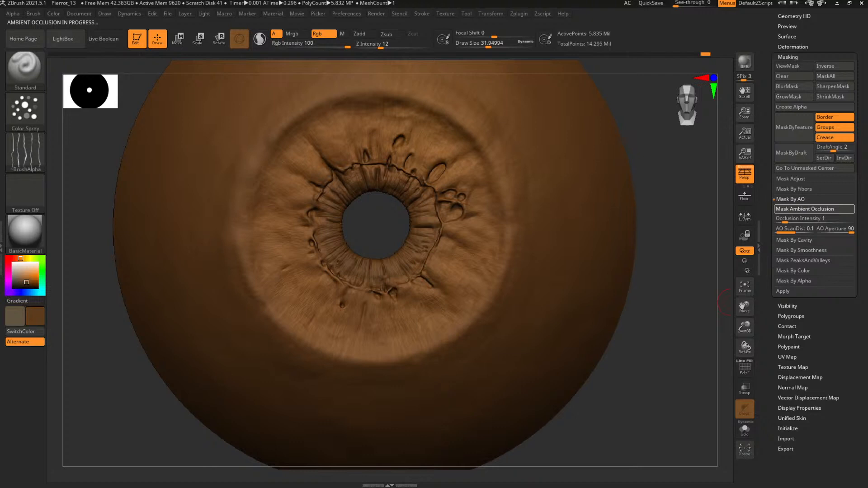
Check the ambient occlusion mask from several angles and invert it on the eye
drag(632, 316, 661, 320)
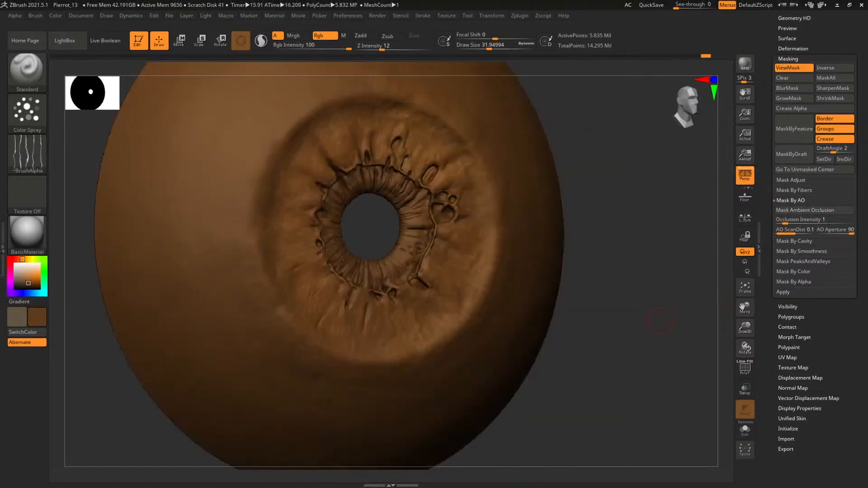
drag(592, 241, 687, 265)
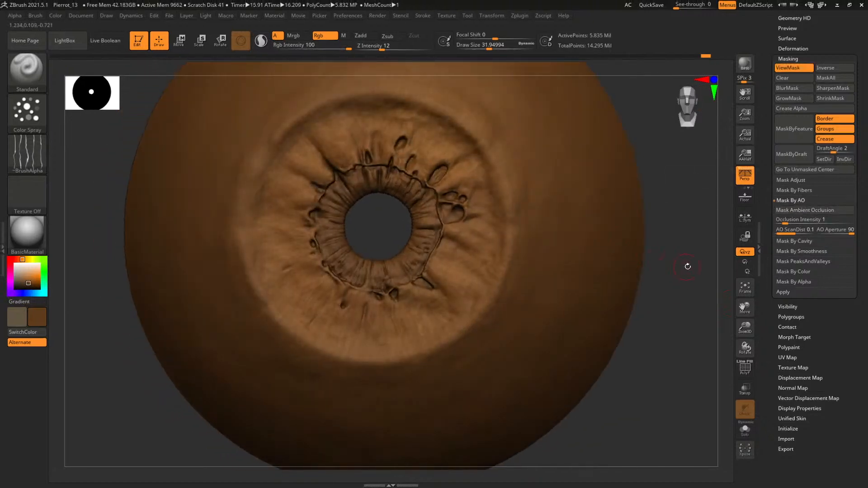
ctrl+click(677, 261)
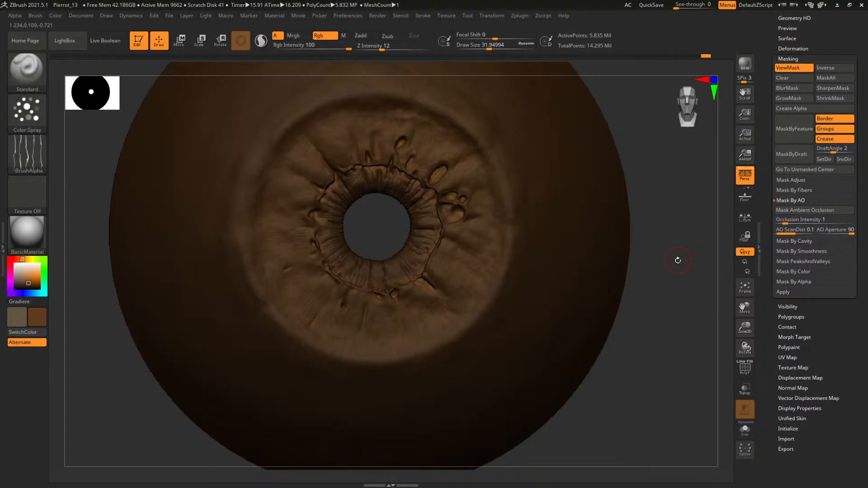
Paint the unmasked recesses around the iris dark brown with the Color Spray stroke at draw size about 76, and hide the mask display
key(space)
drag(281, 270, 293, 271)
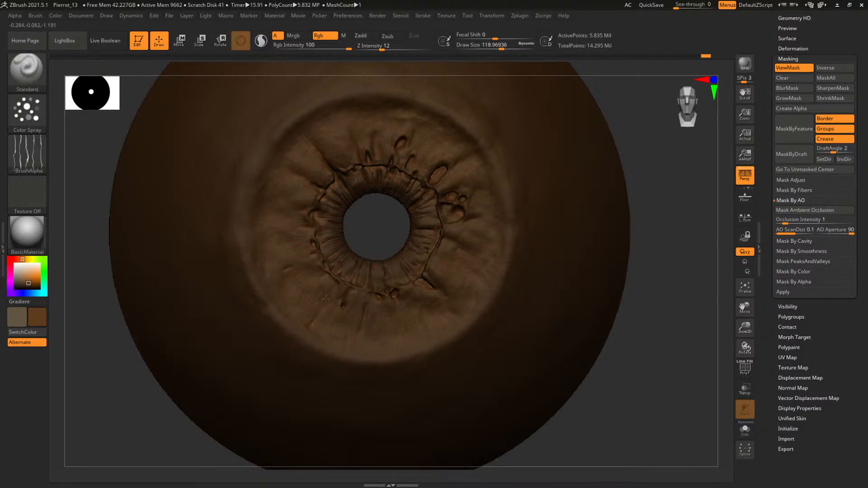
key(bracketleft)
drag(320, 177, 316, 202)
key(ctrl+h)
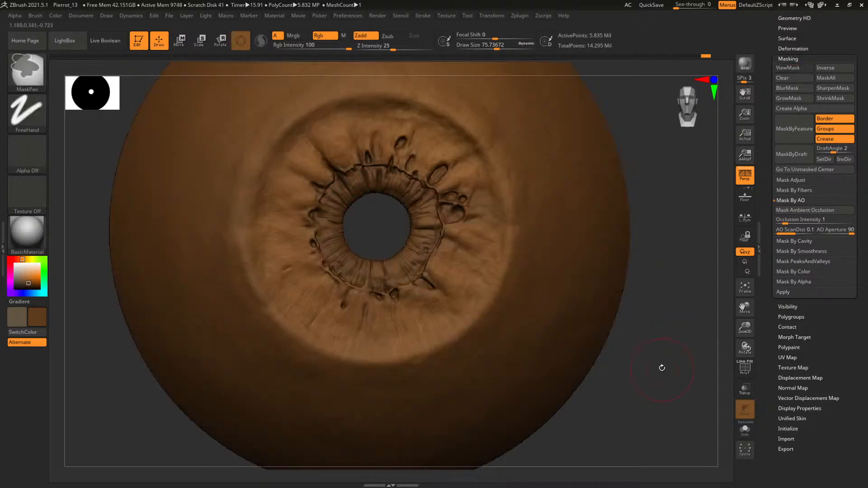
Examine the painted recesses of the eye with the Flat Color material applied
shift+drag(660, 367, 585, 294)
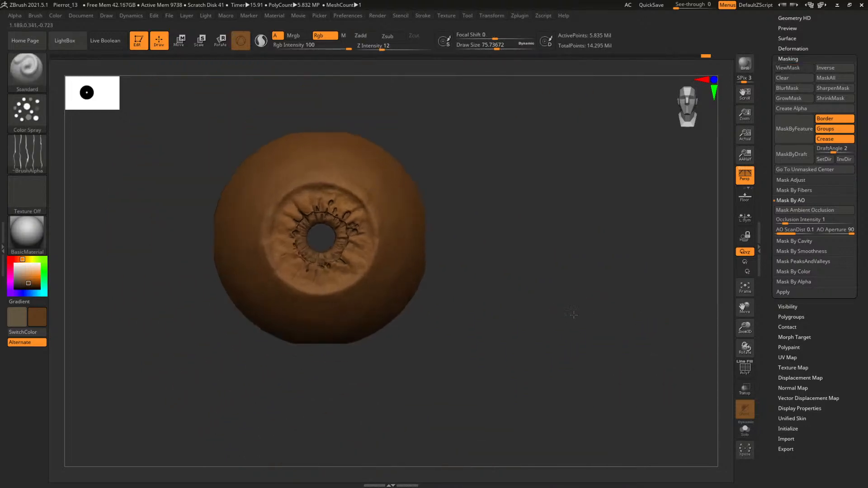
key(f)
click(18, 252)
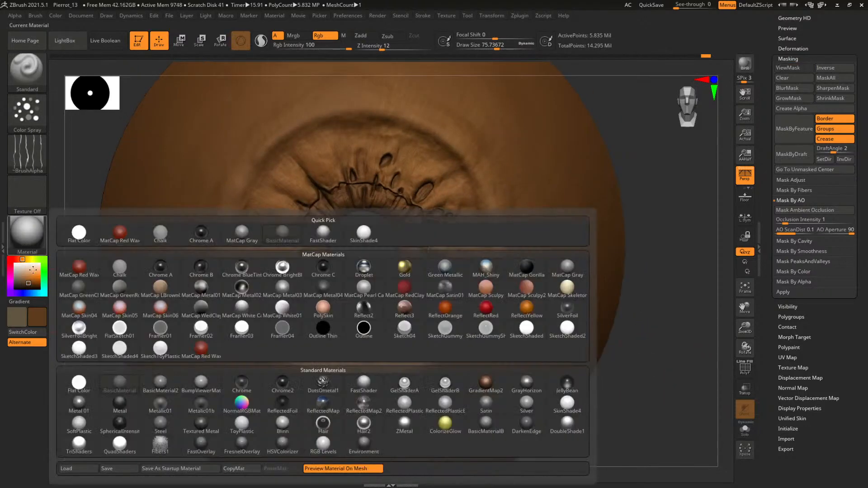
click(25, 237)
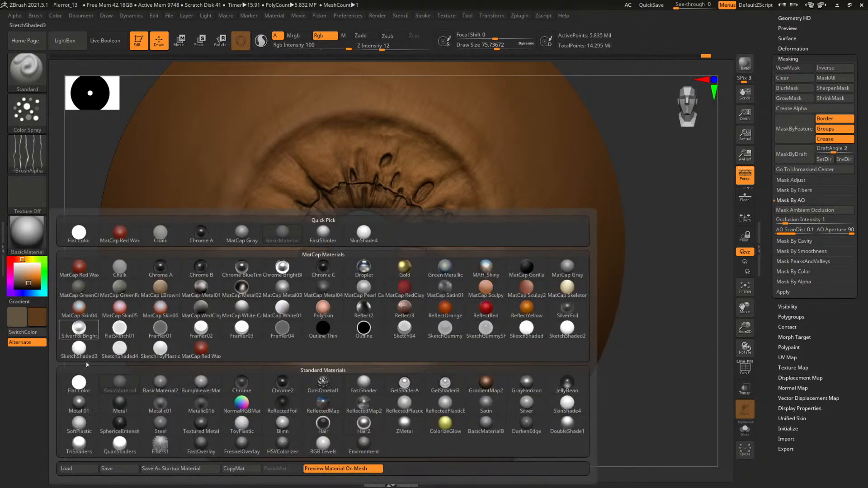
click(91, 379)
alt+drag(639, 307, 675, 329)
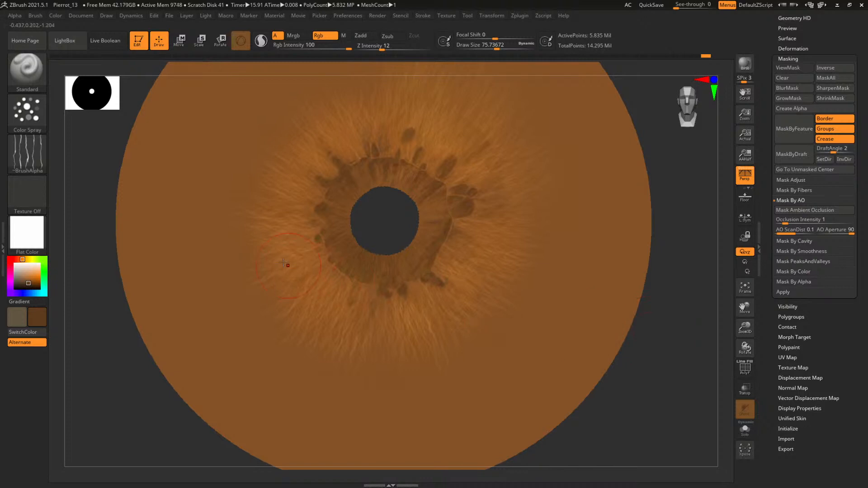
Turn off Zadd for the Smooth brush so it only blends colour, and go down one subdivision level on the eye
key(shift)
click(369, 36)
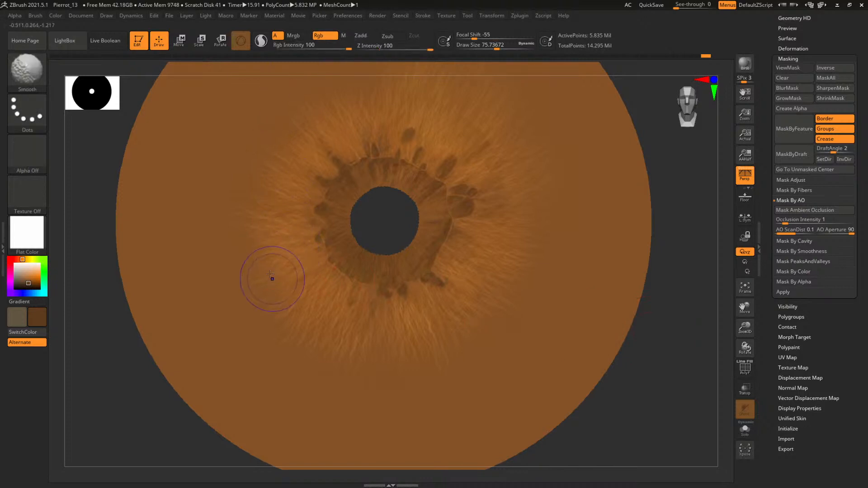
key(shift+d)
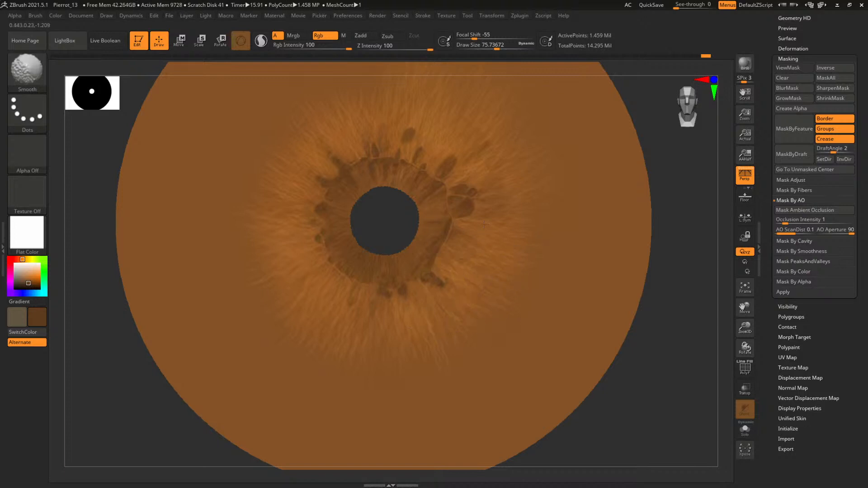
Blend the paint around the iris and pupil with the Smooth brush at draw sizes of about 149 and 73
shift+drag(483, 224, 504, 176)
key(space)
drag(444, 131, 458, 131)
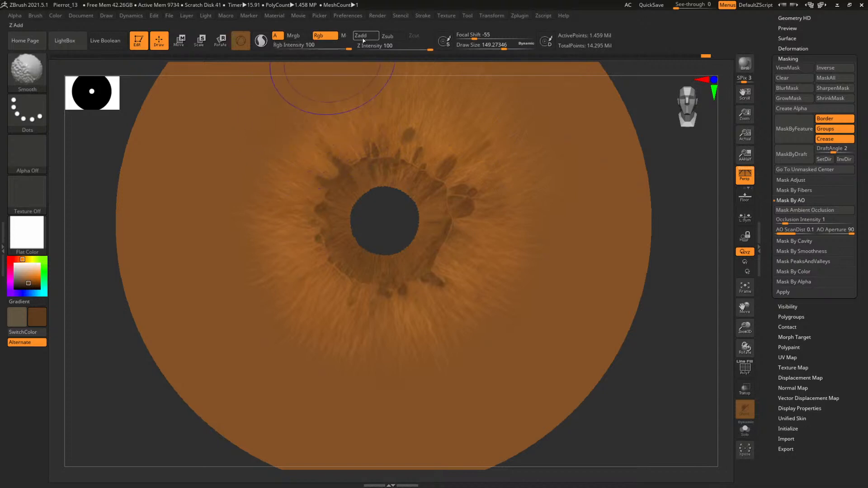
key(shift+f)
key(shift+f)
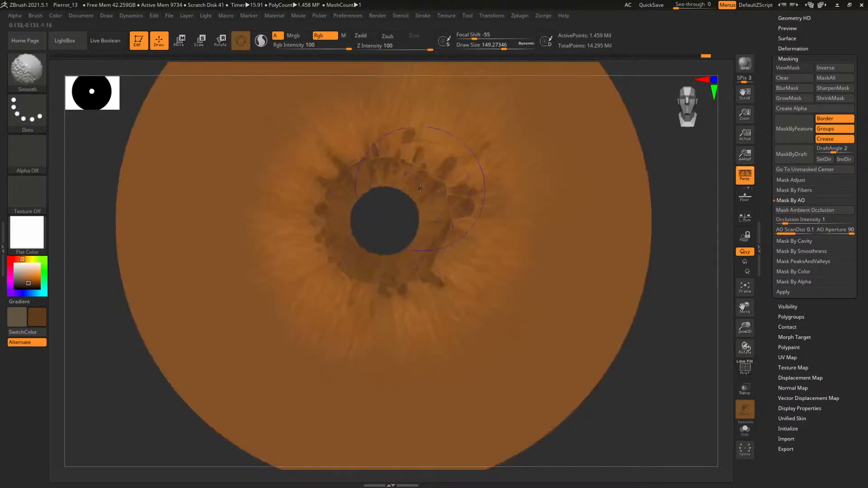
key(space)
key(shift)
shift+drag(348, 183, 339, 217)
Switch the eye back to BasicMaterial and review the blended colours on the whole iris
mouse_move(684, 320)
alt+mouse_down()
mouse_move(520, 232)
mouse_move(514, 247)
mouse_move(564, 283)
mouse_move(598, 257)
mouse_move(606, 269)
mouse_move(585, 258)
alt+mouse_up()
key(shift)
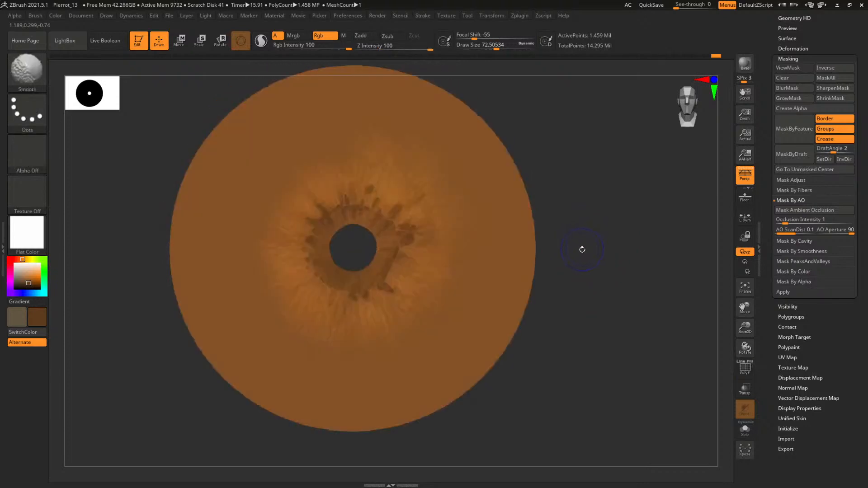
key(m)
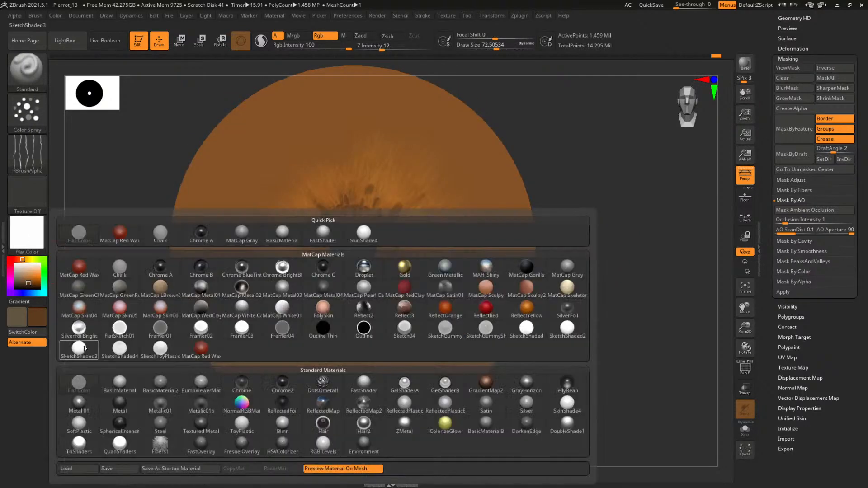
click(105, 377)
mouse_move(612, 302)
alt+mouse_down()
mouse_move(618, 312)
mouse_move(643, 304)
mouse_move(620, 301)
mouse_move(617, 283)
mouse_move(624, 296)
mouse_move(616, 302)
alt+mouse_up()
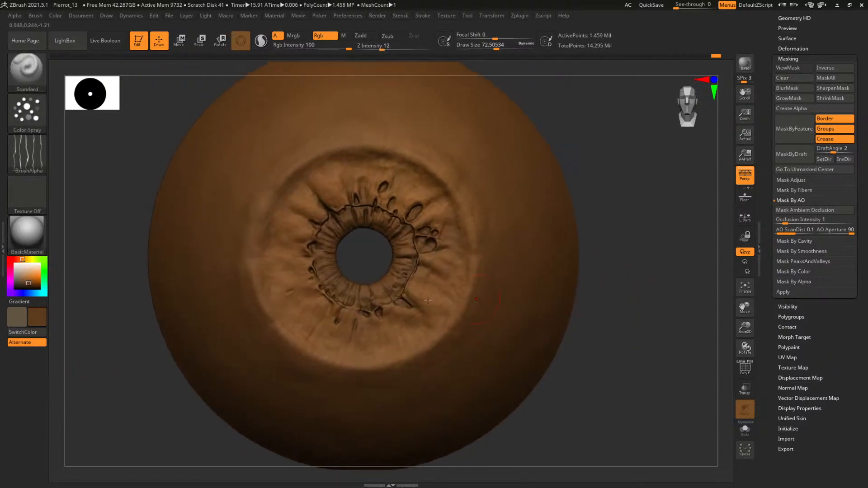
Remove the alpha from the Standard brush and set its stroke to Dots
click(30, 122)
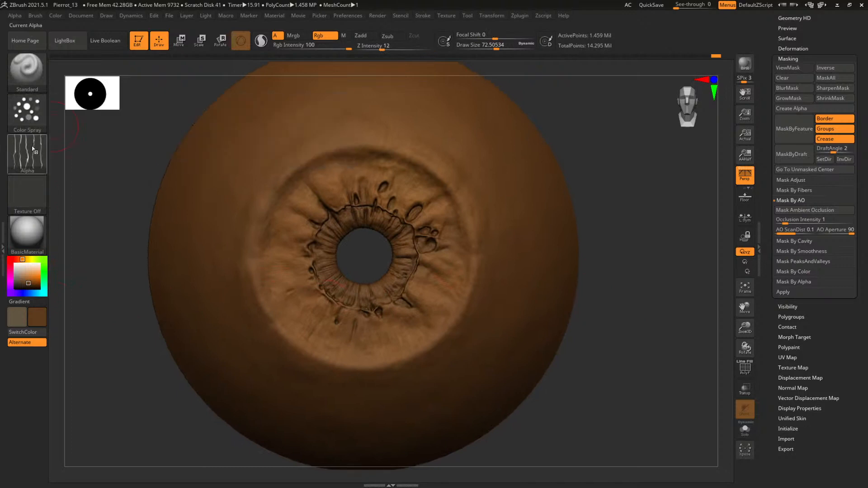
click(31, 151)
click(65, 157)
click(28, 113)
click(74, 131)
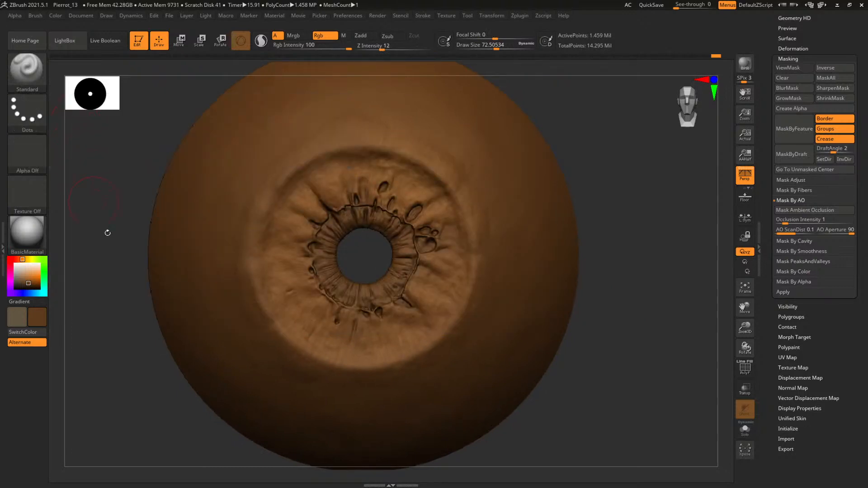
Sample an orange tone from the iris and paint it over the outer iris folds, finishing at draw size about 83
alt+drag(374, 265, 376, 243)
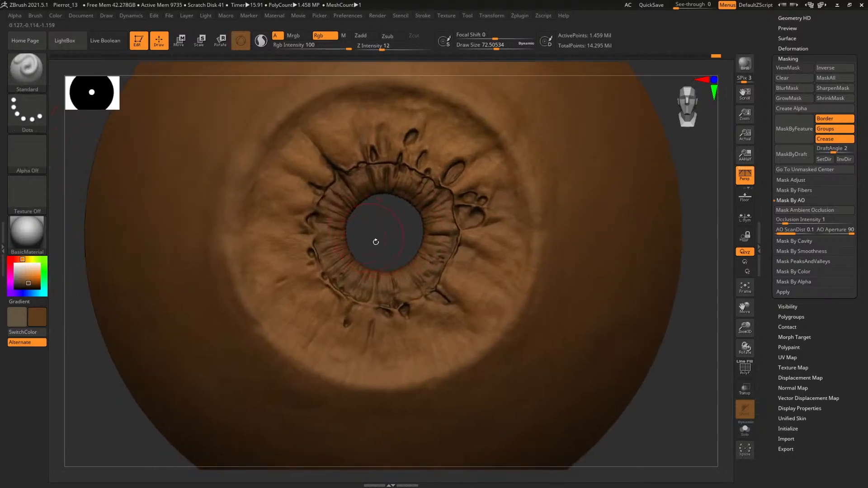
key(c)
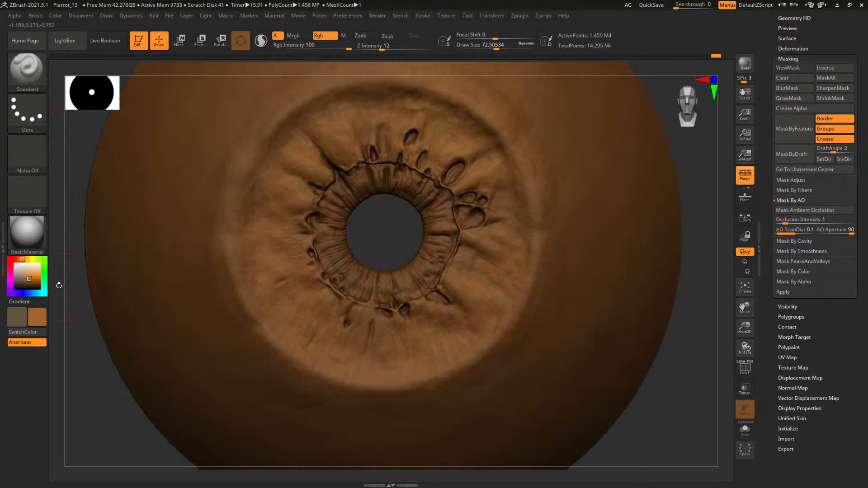
right_click(298, 311)
click(288, 292)
drag(289, 297, 295, 328)
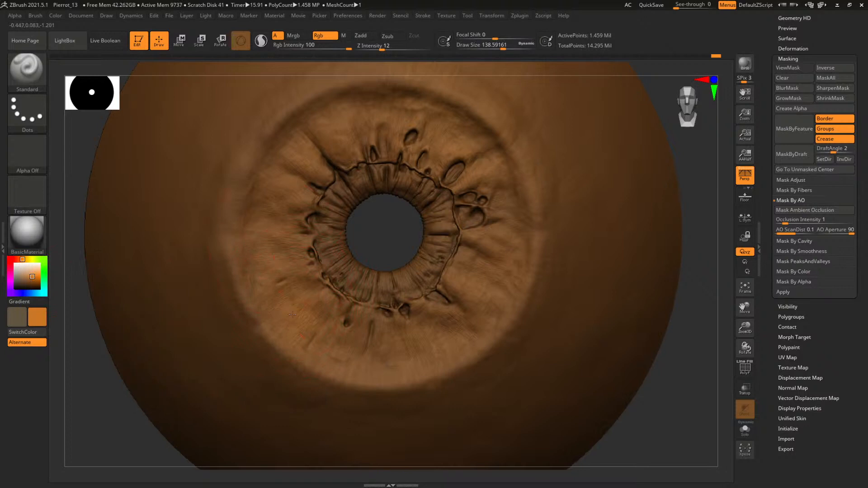
key(space)
drag(374, 243, 367, 243)
key(space)
drag(451, 133, 446, 133)
key(space)
drag(279, 157, 284, 157)
mouse_move(659, 412)
alt+mouse_down()
mouse_move(624, 312)
mouse_move(598, 348)
alt+mouse_up()
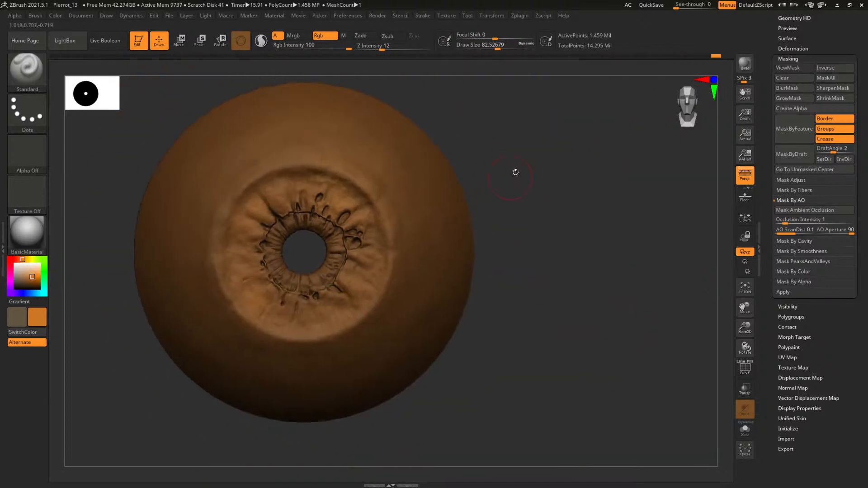
Paint orange broadly around the iris rim from several angles at draw size about 242
drag(515, 172, 490, 199)
key(space)
drag(326, 164, 384, 177)
key(space)
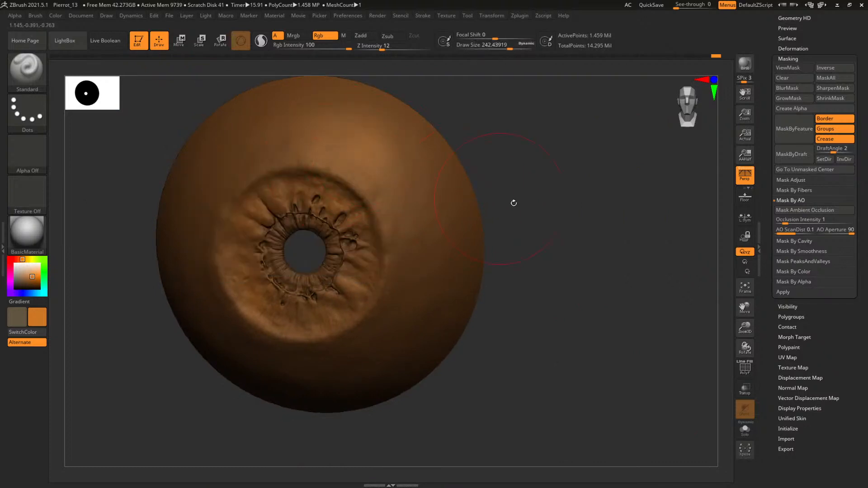
drag(513, 203, 314, 244)
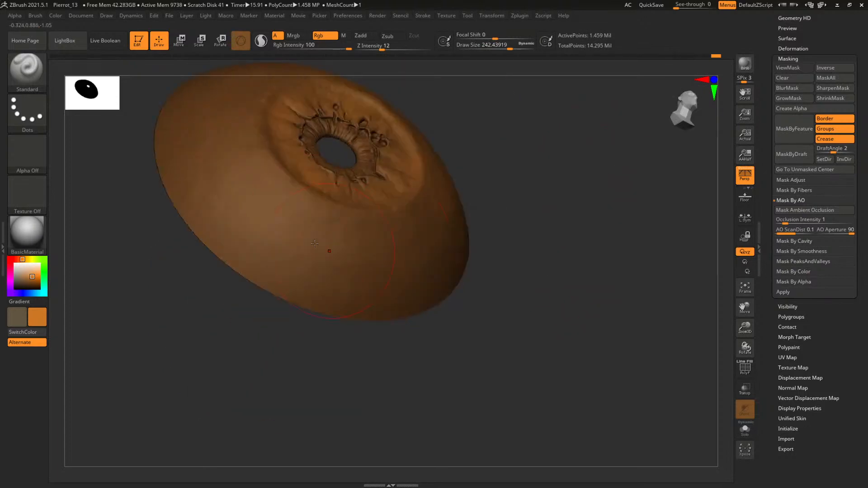
drag(376, 287, 407, 252)
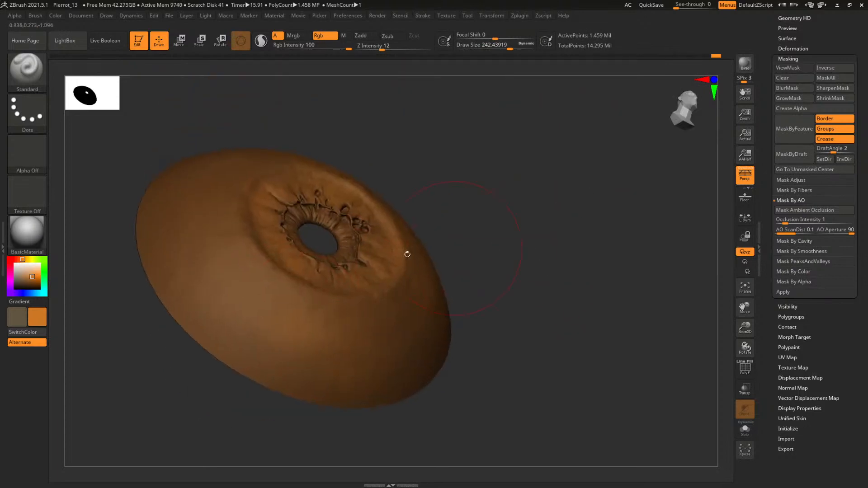
drag(252, 378, 220, 168)
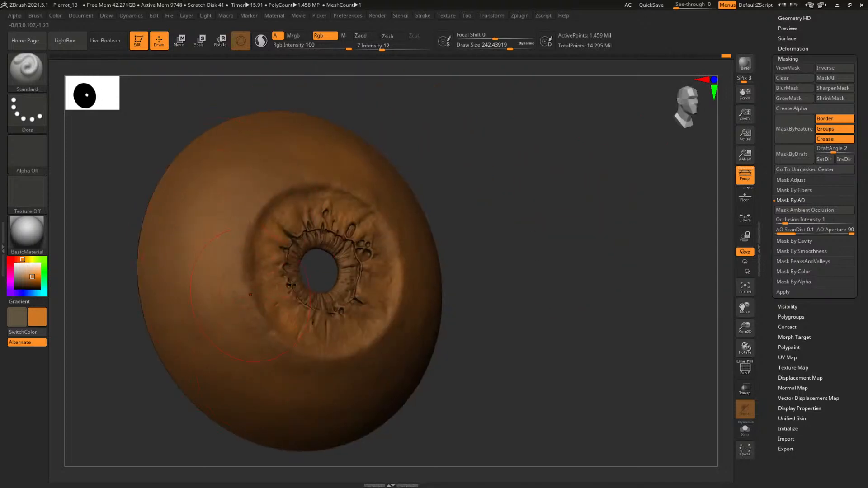
Select the DamStandard brush, undo the last trial stroke, and set the draw size to about 14
mouse_move(632, 204)
mouse_down()
mouse_move(589, 217)
mouse_move(618, 222)
mouse_move(632, 212)
mouse_move(608, 217)
mouse_move(552, 157)
mouse_move(527, 386)
mouse_move(505, 349)
mouse_move(333, 183)
mouse_move(365, 207)
mouse_up()
key(b)
key(d)
key(s)
key(space)
mouse_move(513, 244)
mouse_down()
mouse_move(496, 241)
mouse_move(560, 241)
mouse_move(521, 235)
mouse_move(573, 223)
mouse_up()
key(ctrl+z)
key(space)
key(space)
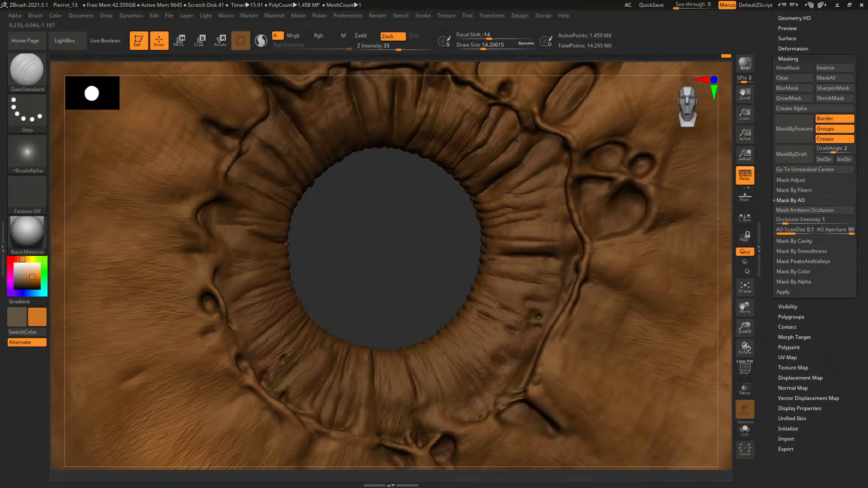
Carve fine radial creases into the ring between the pupil and the raised ridge on the pupil's right side
drag(519, 222, 588, 221)
drag(498, 230, 519, 229)
mouse_move(441, 251)
alt+mouse_down()
mouse_move(337, 237)
mouse_move(316, 280)
alt+mouse_up()
drag(401, 215, 548, 238)
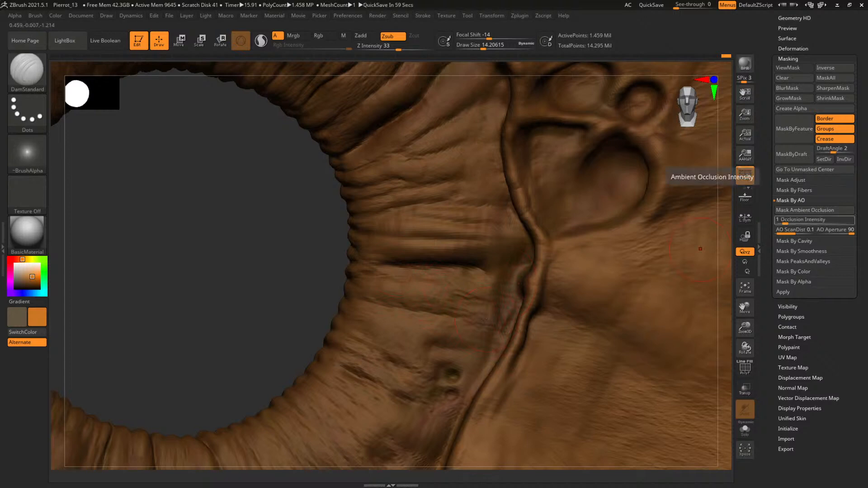
mouse_move(298, 334)
mouse_down()
mouse_move(266, 286)
mouse_move(269, 271)
mouse_move(286, 283)
mouse_move(268, 279)
mouse_move(285, 215)
mouse_move(294, 228)
mouse_move(373, 252)
mouse_up()
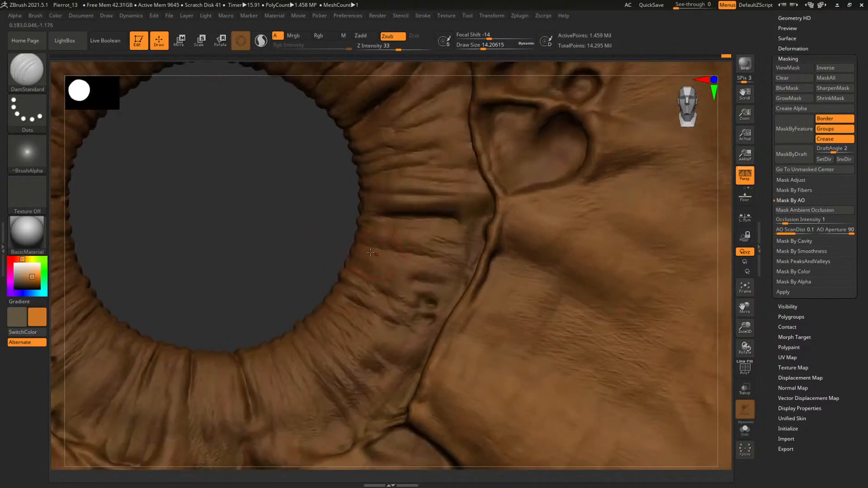
drag(429, 256, 386, 246)
Carve creases around the pits and ridge on the iris's upper-left side at draw size about 18
mouse_move(289, 227)
alt+mouse_down()
mouse_move(301, 240)
mouse_move(394, 244)
mouse_move(335, 284)
mouse_move(386, 258)
mouse_move(370, 258)
mouse_move(381, 250)
mouse_move(366, 266)
mouse_move(324, 221)
mouse_move(446, 366)
alt+mouse_up()
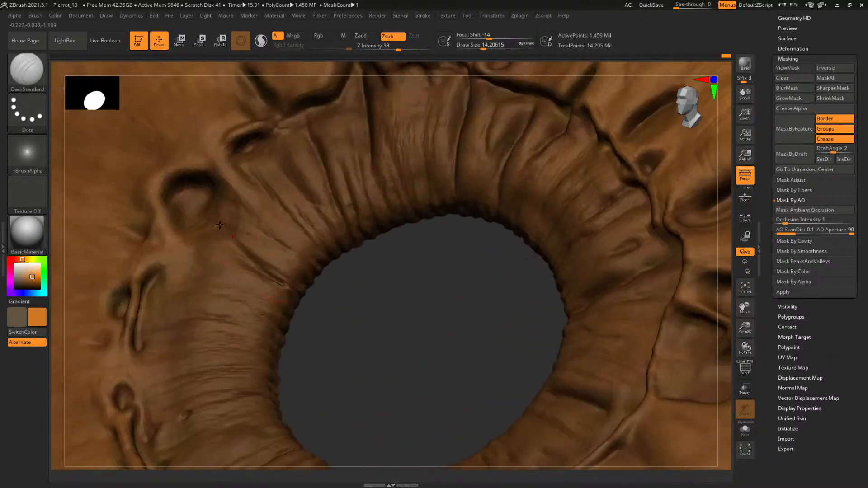
key(space)
drag(182, 213, 181, 215)
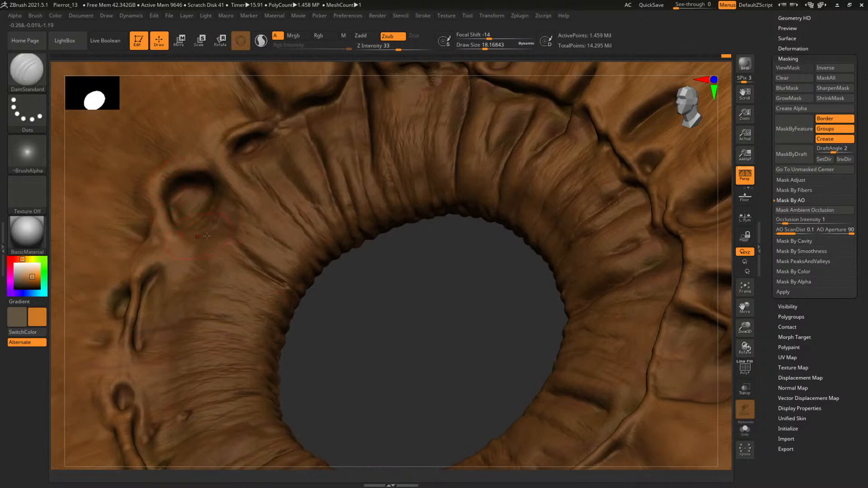
mouse_move(365, 314)
mouse_down()
mouse_move(377, 300)
mouse_move(405, 399)
mouse_move(402, 362)
mouse_up()
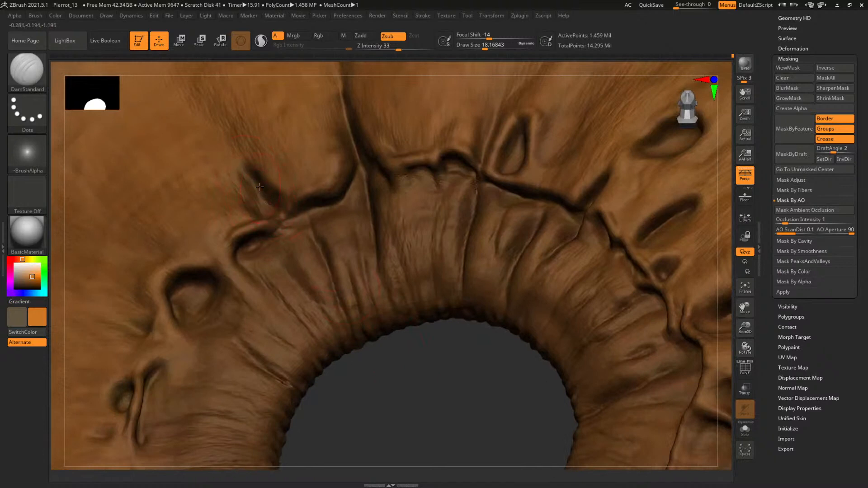
drag(421, 386, 344, 154)
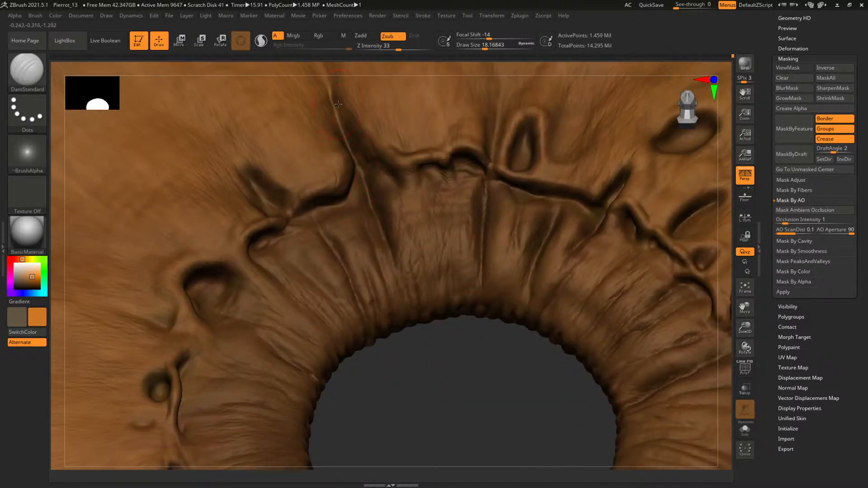
Carve thinner creases along the pupil's upper edge at draw size about 12, and review the whole eye
drag(467, 383, 491, 169)
click(481, 47)
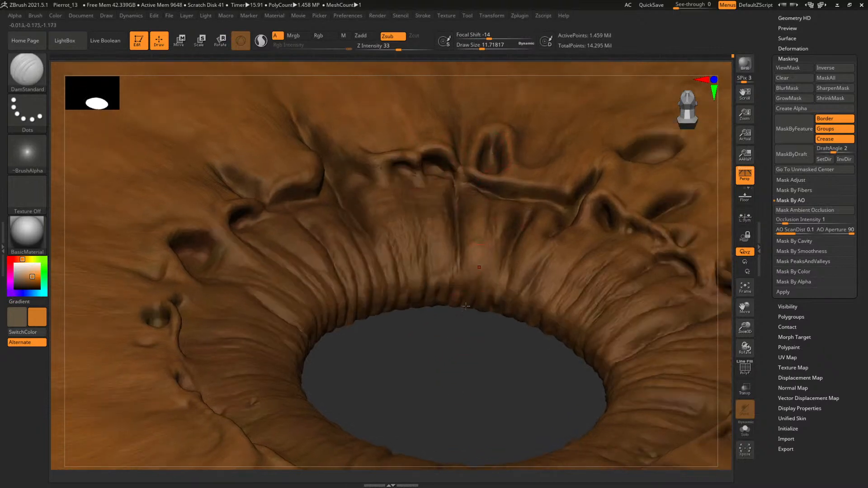
shift+drag(457, 368, 460, 386)
key(f)
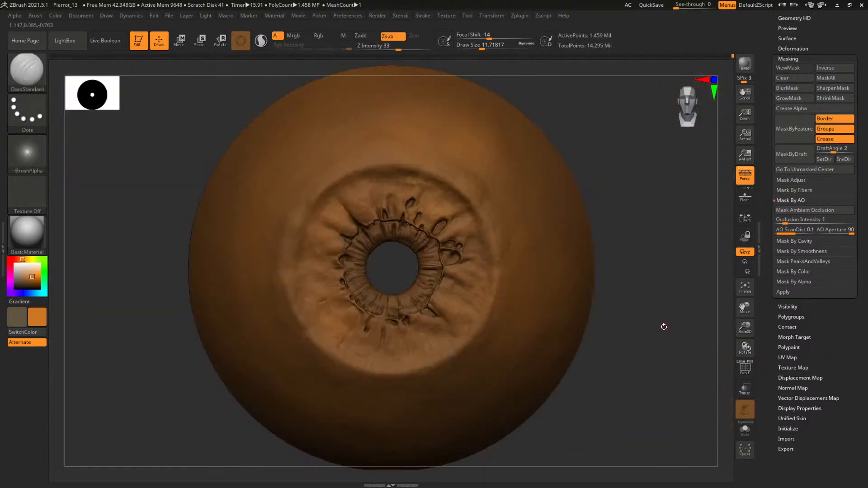
alt+drag(664, 327, 627, 267)
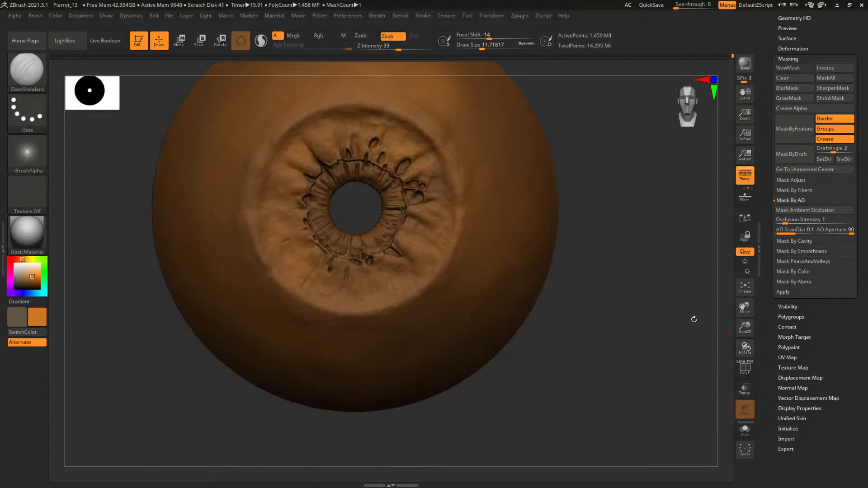
Drop the eye mesh to a low subdivision level and check its wireframe with PolyFrame turned on temporarily
key(shift+d)
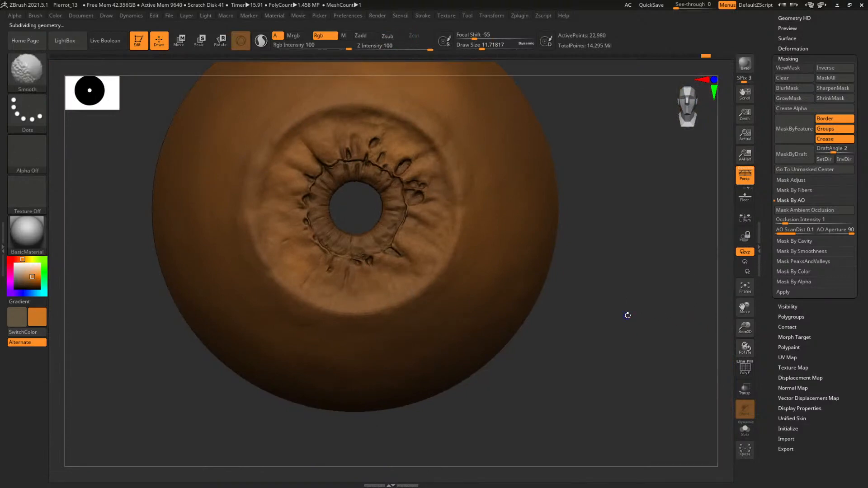
key(shift+f)
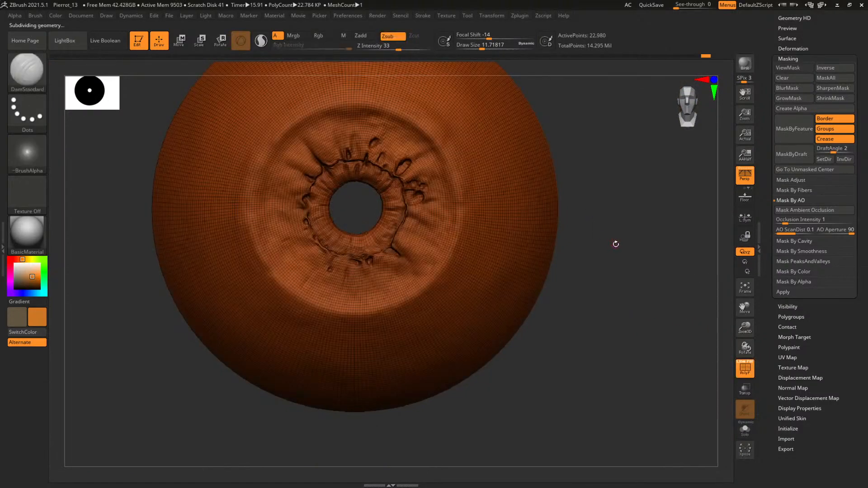
alt+drag(615, 244, 701, 328)
mouse_move(369, 339)
alt+mouse_down()
mouse_move(397, 267)
mouse_move(538, 300)
mouse_move(654, 393)
mouse_move(651, 432)
alt+mouse_up()
key(shift)
key(shift+f)
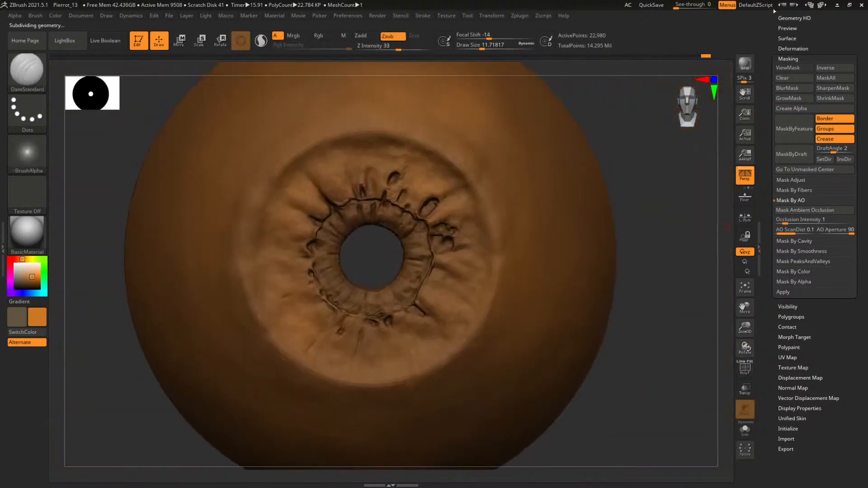
Set the mesh export options with Txr and Grp off and Smooth Normals on
click(518, 16)
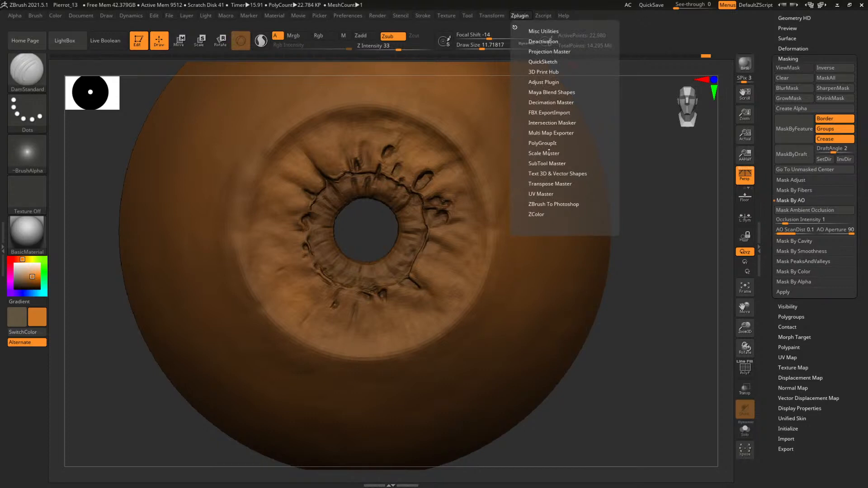
click(786, 449)
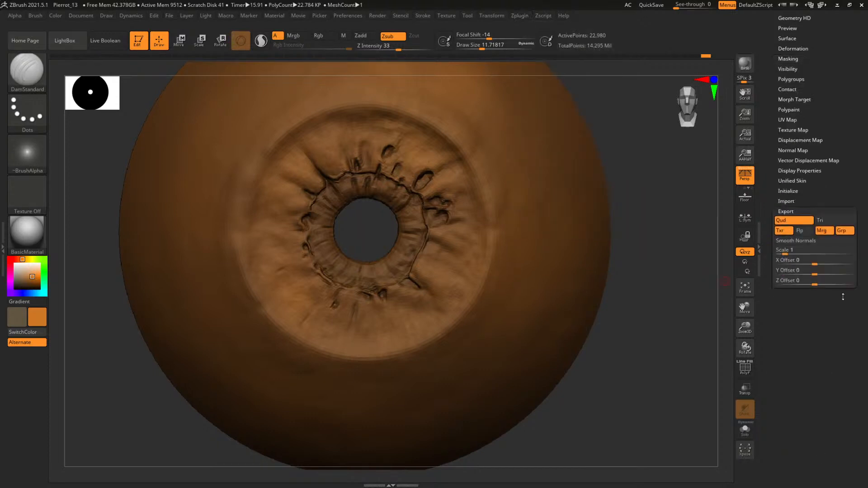
click(786, 232)
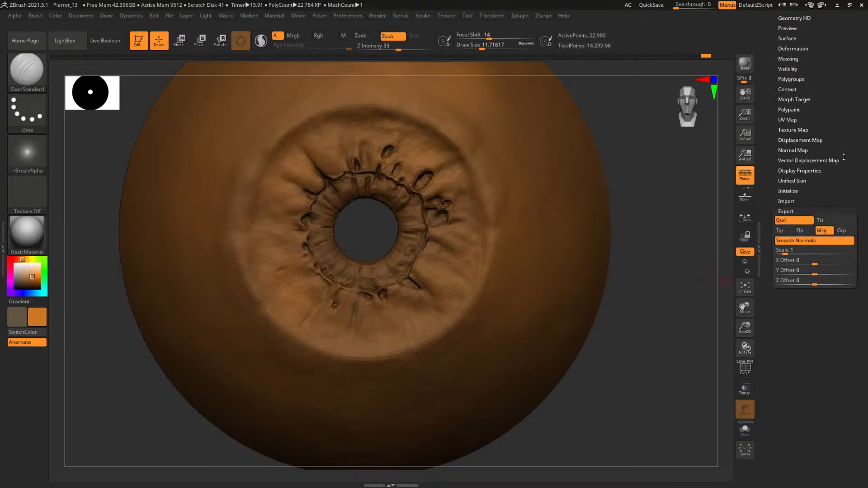
Export the low-resolution iris mesh over the existing Eye_Iris_GEO.obj in the 01_Modelling Exports folder
scroll(813, 136, up, 5)
click(828, 64)
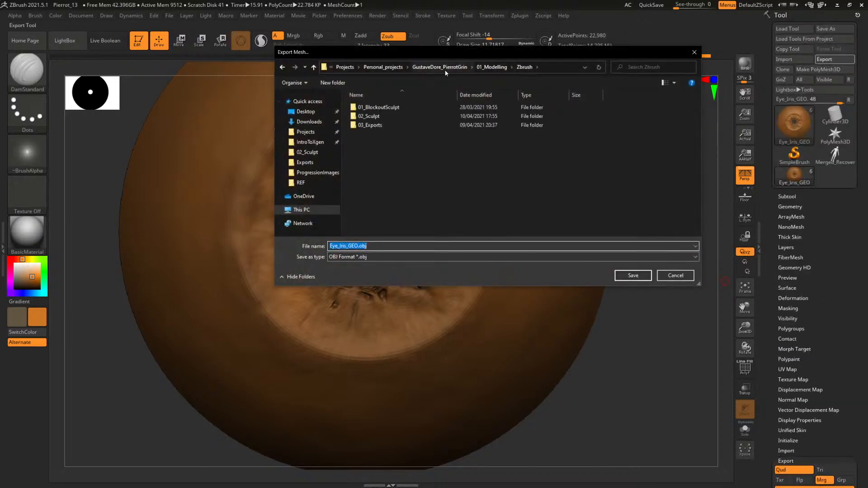
click(496, 66)
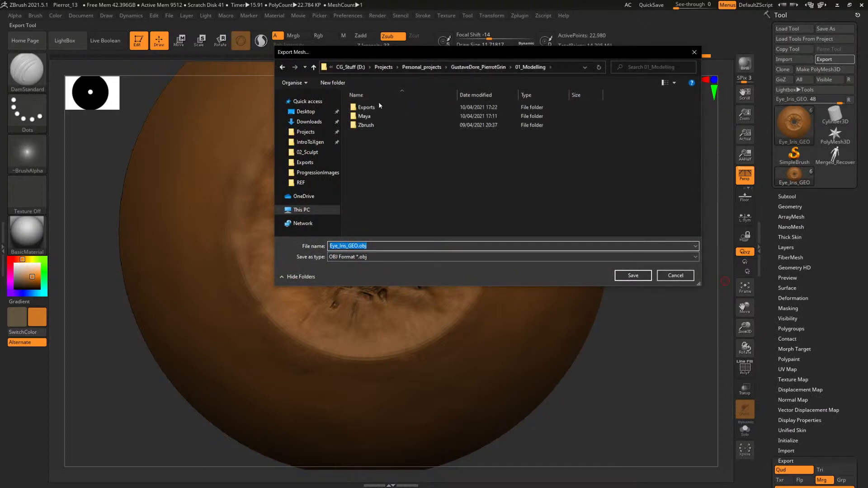
double_click(377, 107)
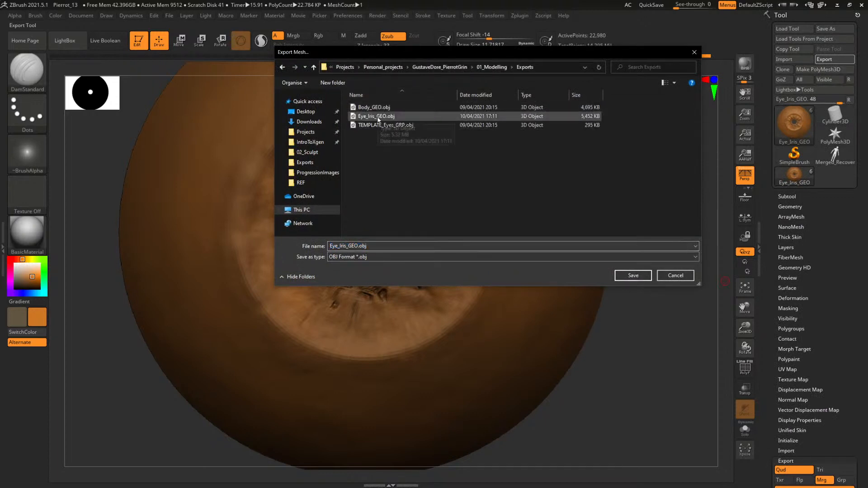
double_click(378, 117)
click(454, 240)
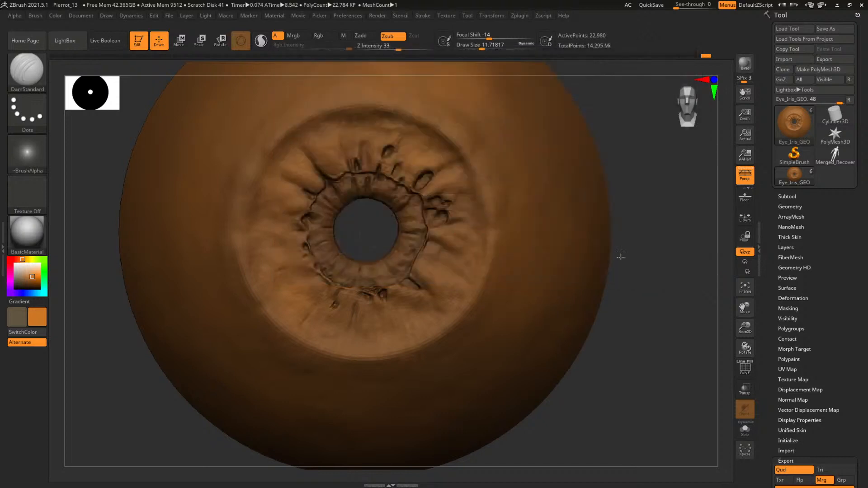
Inspect the iris at higher subdivision levels, and return the mesh to its low subdivision level
alt+drag(653, 280, 655, 266)
key(d)
key(d)
key(d)
key(d)
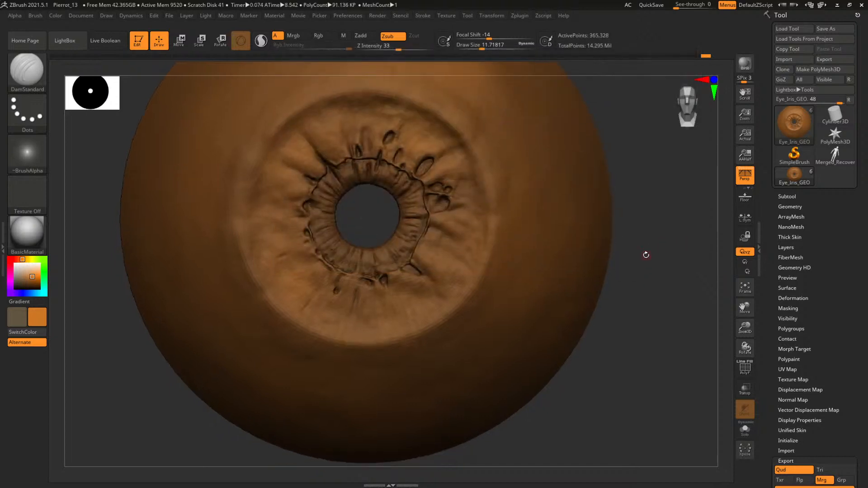
key(shift+d)
key(shift+d)
key(shift+d)
key(shift+d)
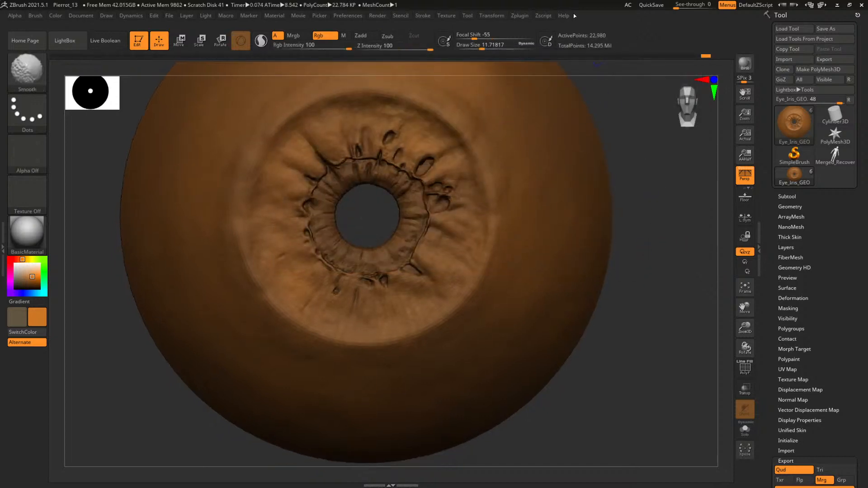
Start creating the 4096 displacement map with Multi Map Exporter, and choose the Zbrush 03_Exports zDisp folder as its destination
click(520, 16)
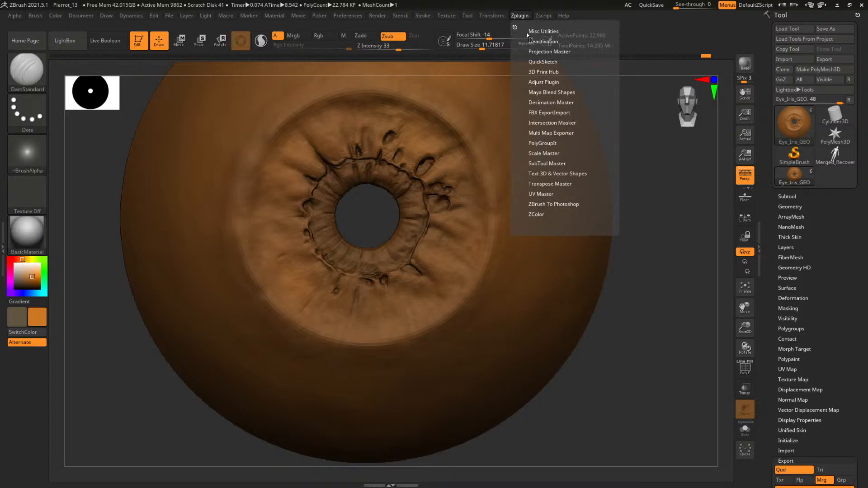
click(537, 134)
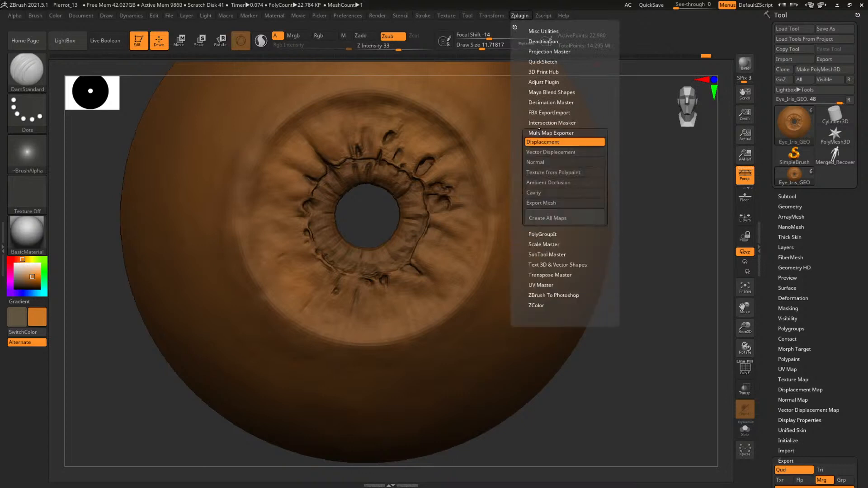
click(560, 220)
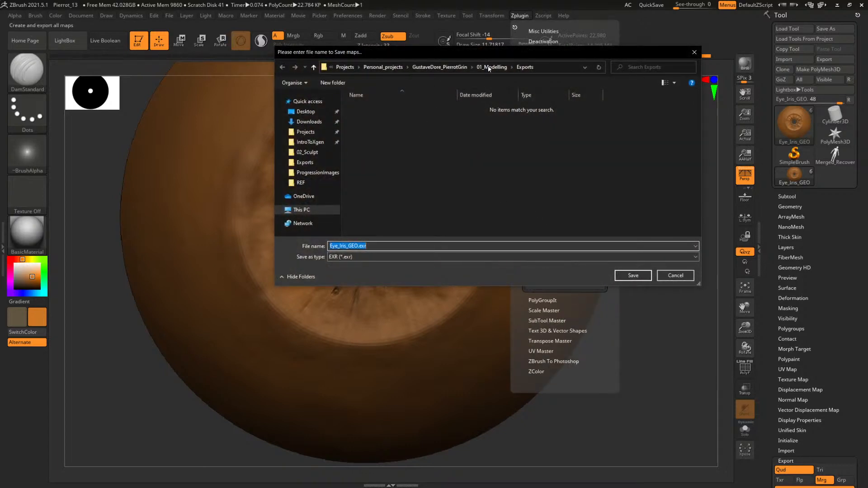
click(491, 68)
double_click(371, 126)
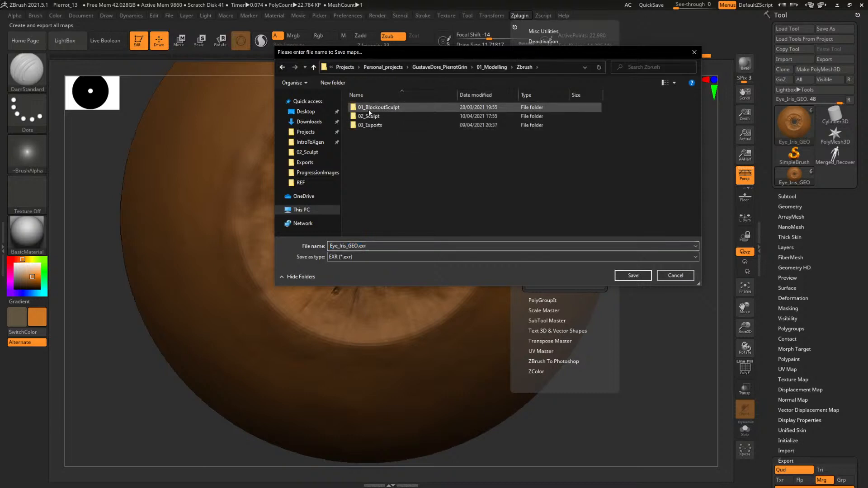
double_click(370, 126)
double_click(368, 108)
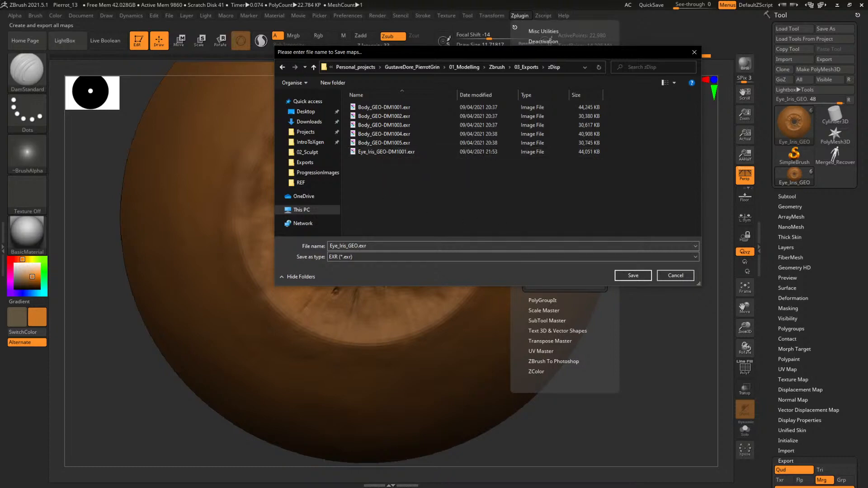
Switch to File Explorer and delete the old Eye_Iris_GEO-DM1001.exr from the Zbrush 03_Exports zDisp folder
key(alt+Tab)
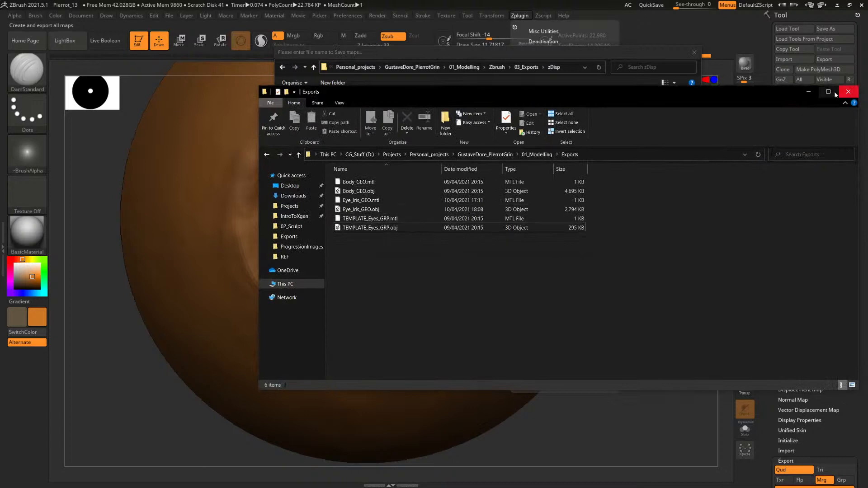
click(485, 154)
double_click(356, 202)
double_click(349, 195)
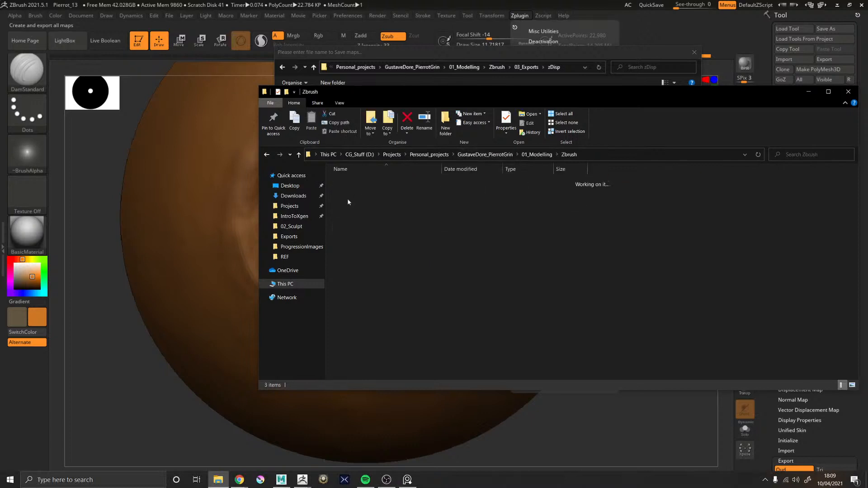
double_click(351, 200)
double_click(349, 182)
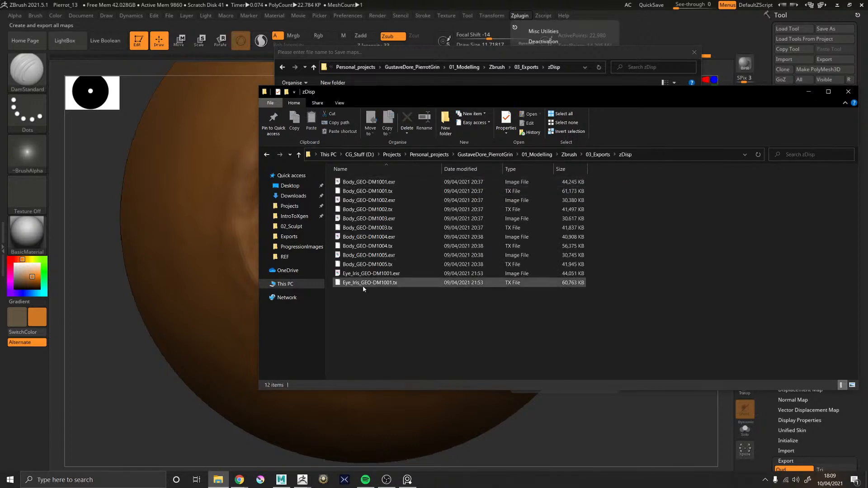
click(387, 275)
right_click(387, 276)
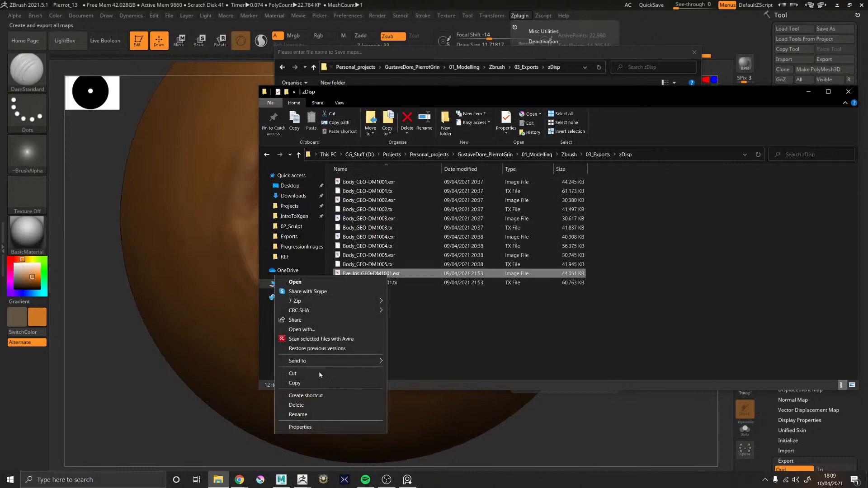
click(296, 404)
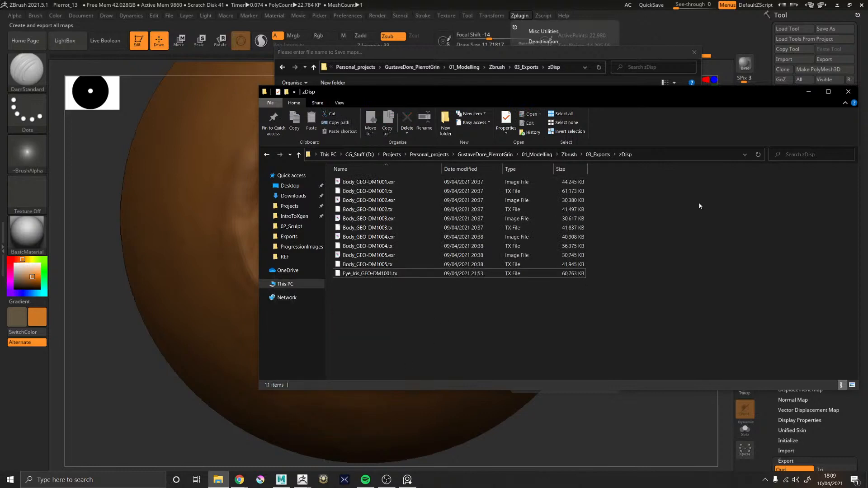
Save the displacement map under the name Eye_Iris_GEO.exr in zDisp, and return to that folder in File Explorer
click(809, 92)
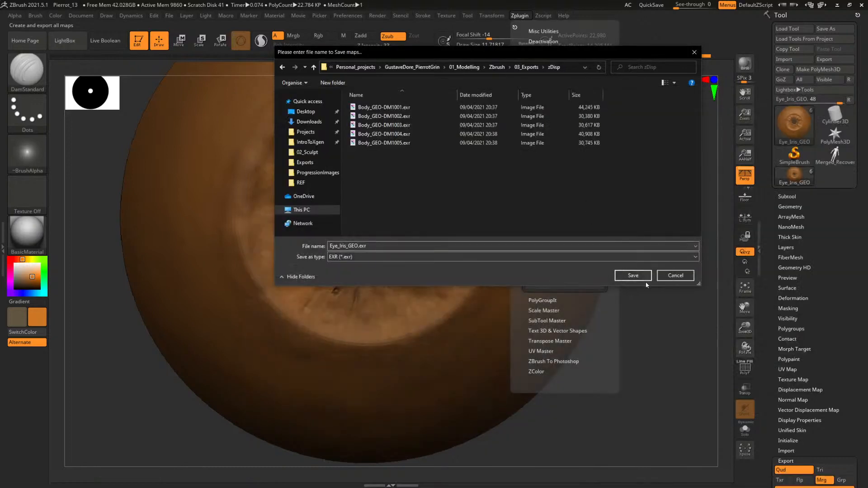
click(633, 276)
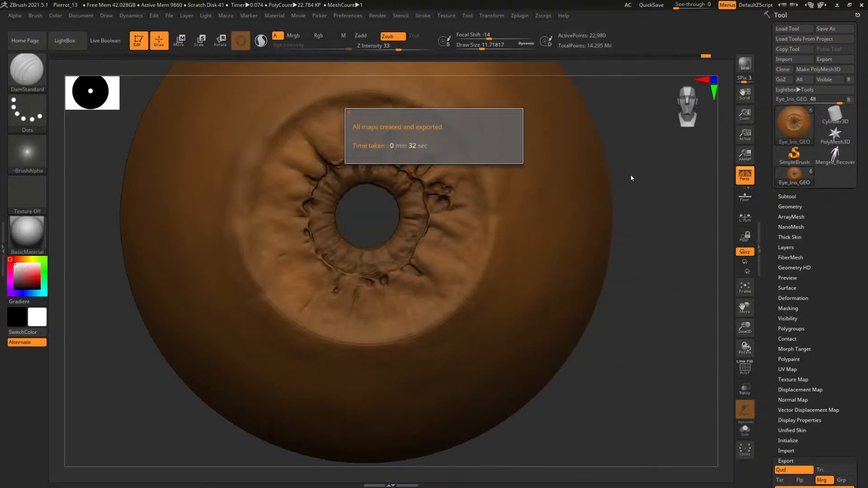
click(836, 4)
click(217, 479)
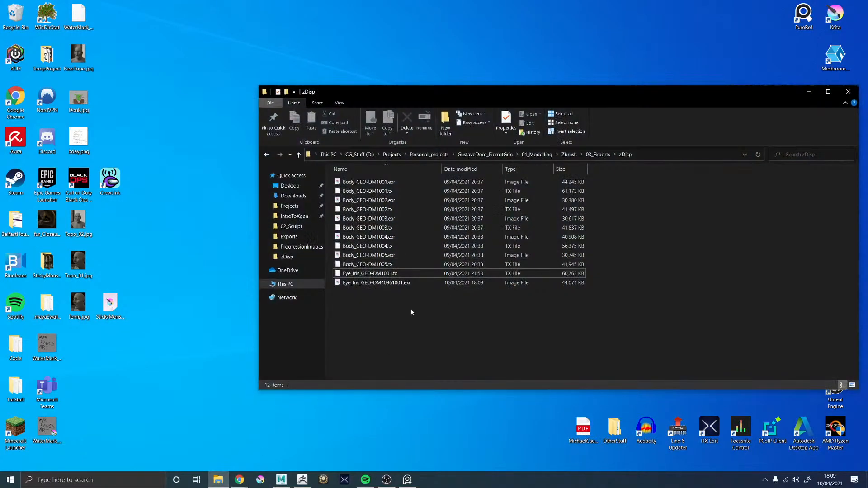
Rename the exported displacement map in the zDisp folder to Eye_Iris_GEO-DM1001.exr
right_click(389, 274)
click(399, 297)
right_click(386, 282)
click(296, 423)
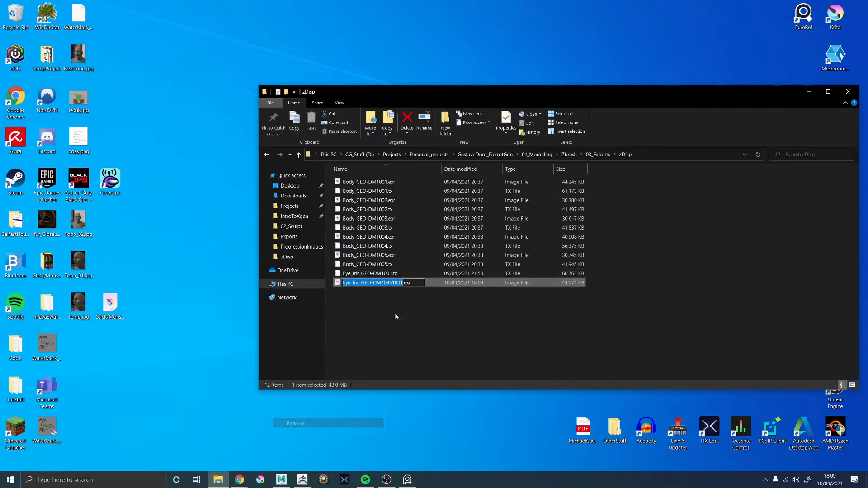
click(394, 282)
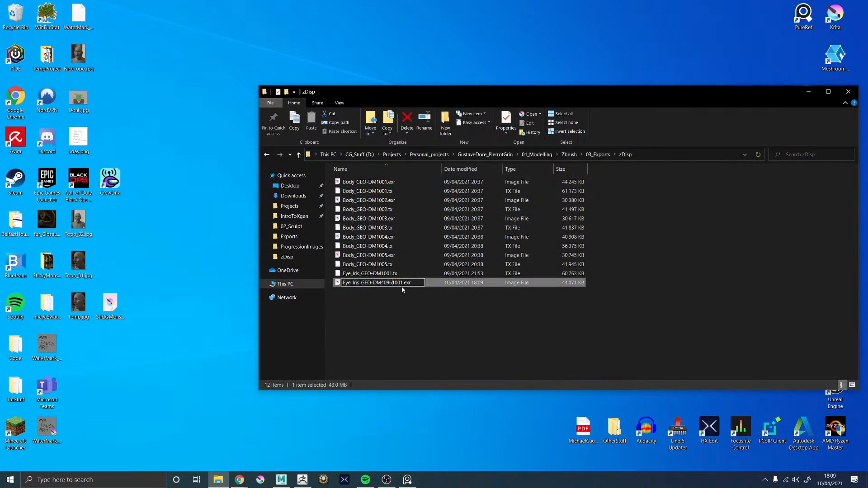
key(BackSpace)
key(BackSpace)
key(BackSpace)
key(BackSpace)
key(Return)
Try to delete the outdated Eye_Iris_GEO-DM1001.tx file from the zDisp folder, and minimize File Explorer
click(389, 287)
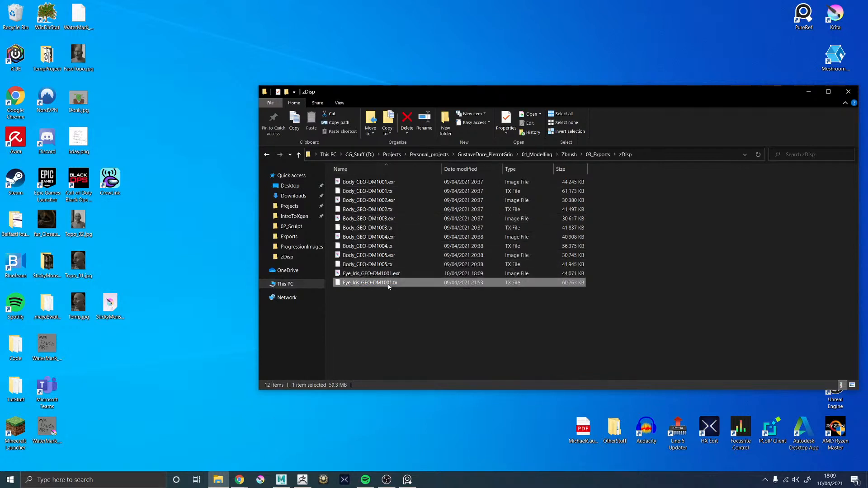
right_click(389, 286)
click(296, 402)
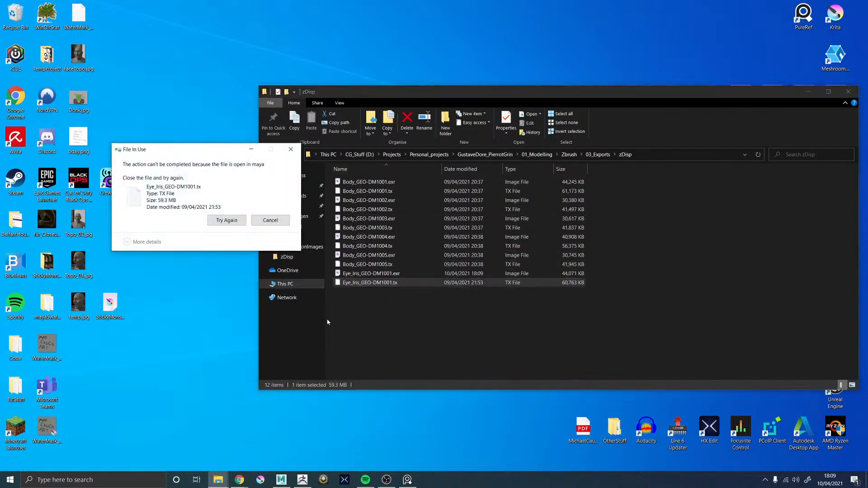
click(271, 220)
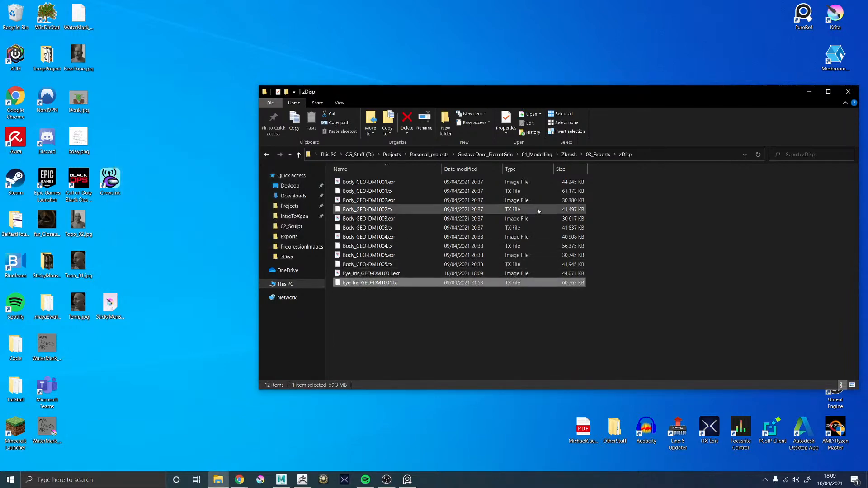
click(808, 91)
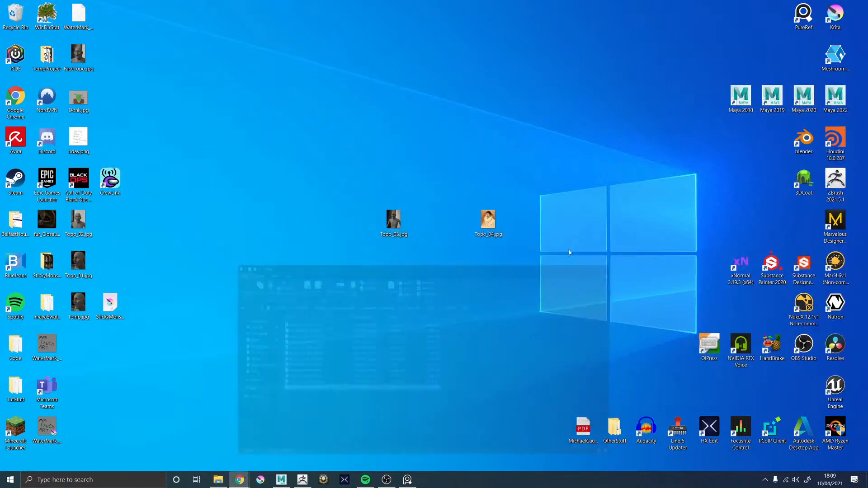
Switch back to ZBrush and set Multi Map Exporter to export Texture from Polypaint instead of Displacement
click(282, 484)
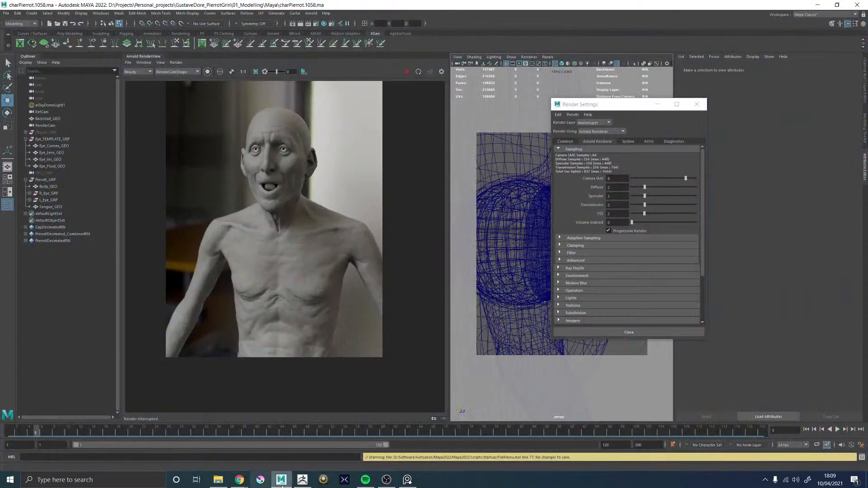
click(302, 480)
drag(615, 374, 596, 358)
click(520, 16)
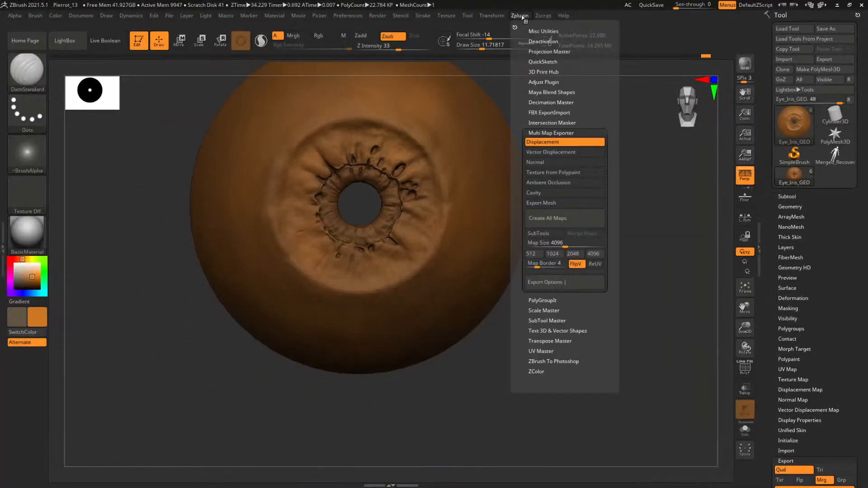
click(556, 142)
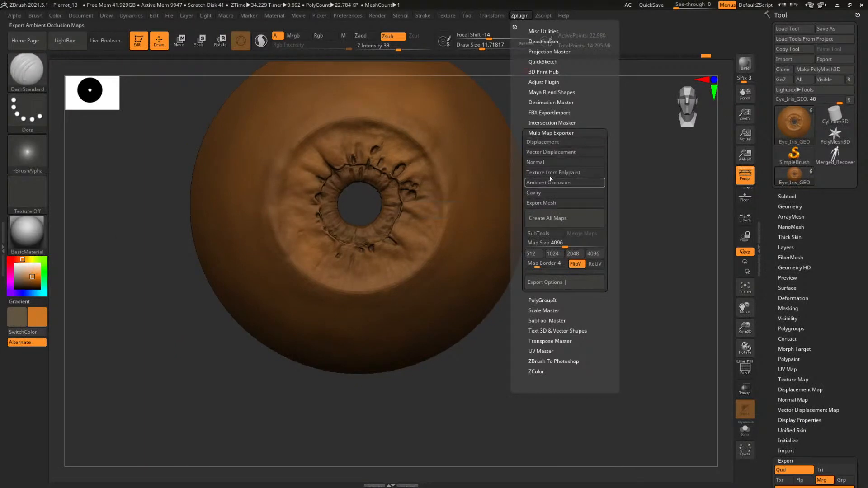
click(556, 173)
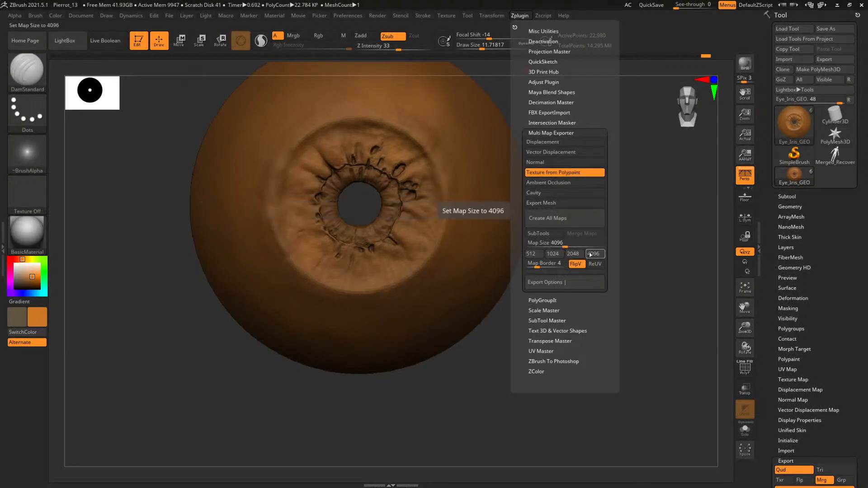
Create the polypaint texture map and save it as Eye_Iris_GEO.tif in a new folder named Diffuse inside 03_Exports
click(565, 219)
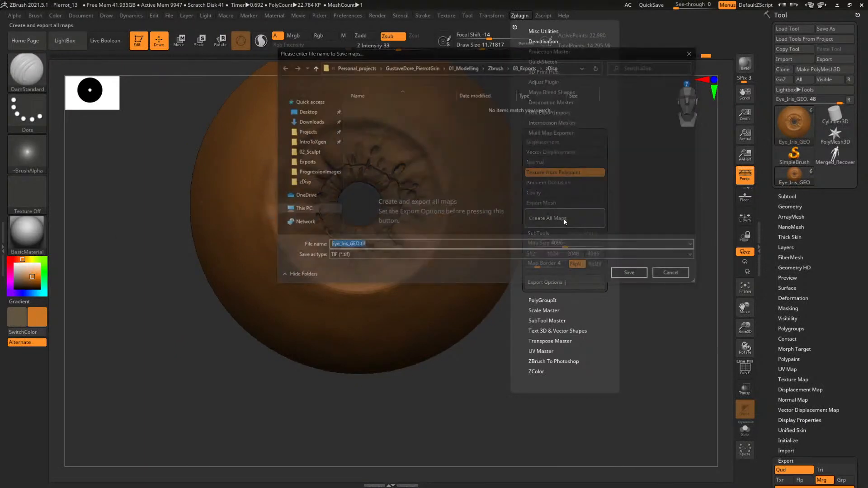
click(526, 68)
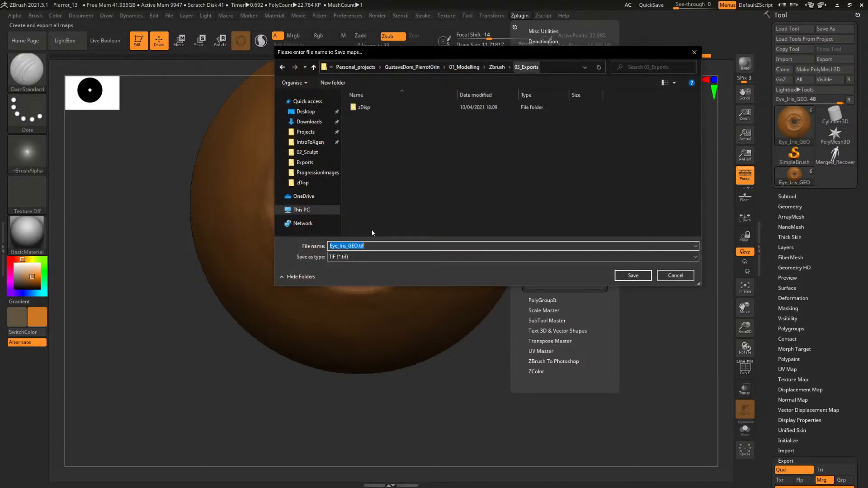
right_click(405, 177)
mouse_move(335, 267)
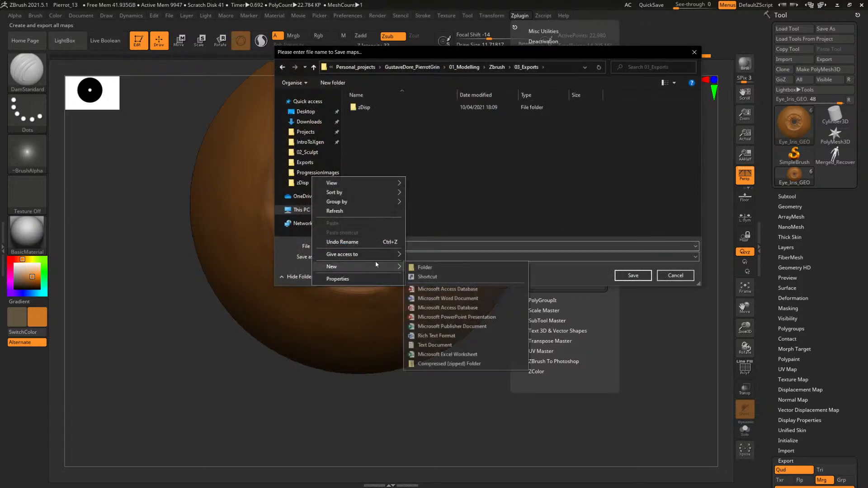
click(430, 268)
text(Diff)
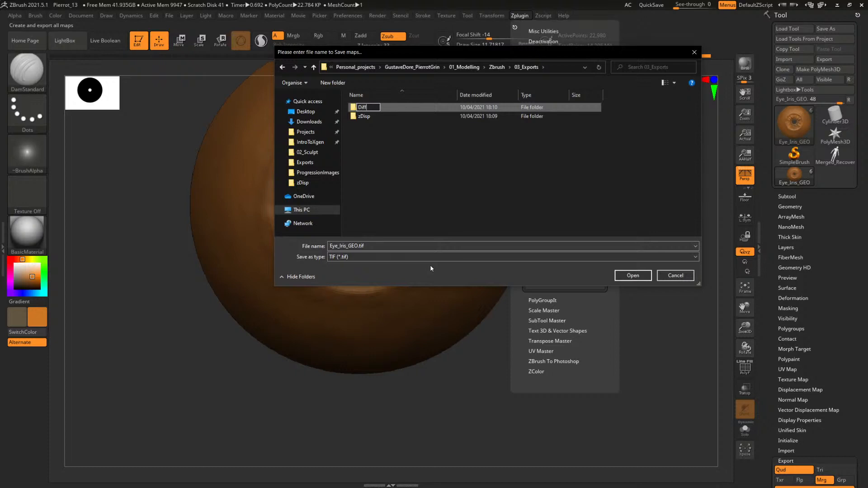
text(use)
key(Return)
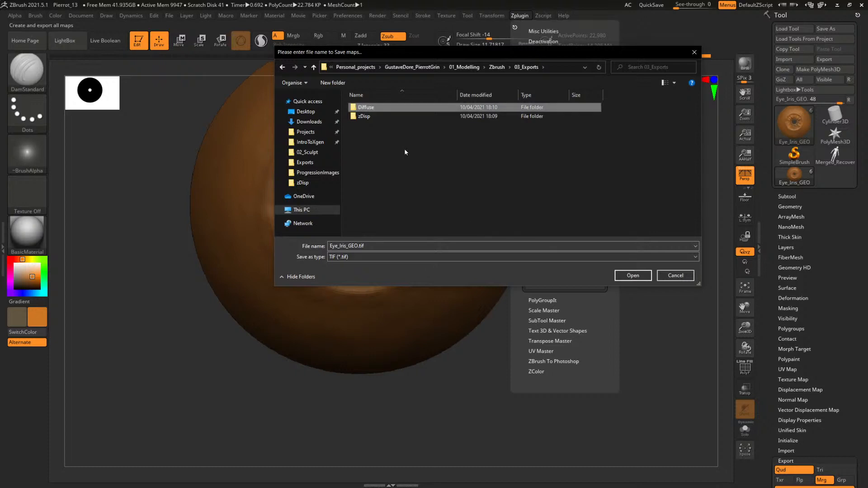
double_click(366, 108)
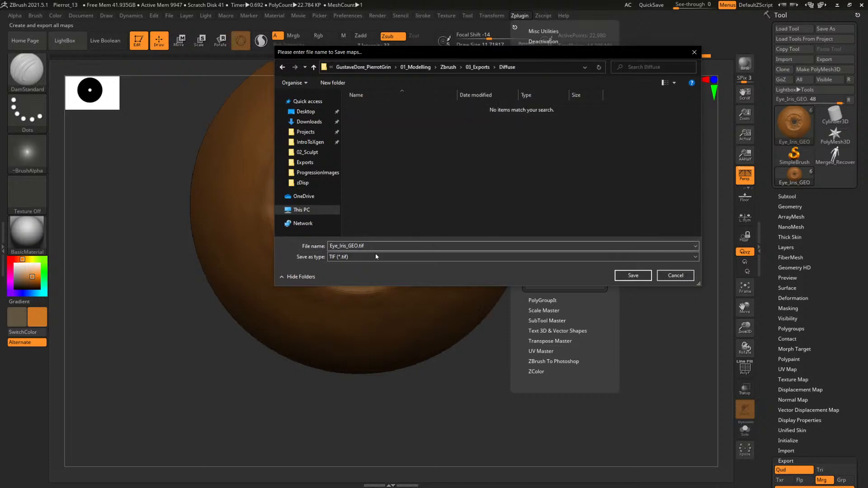
click(633, 275)
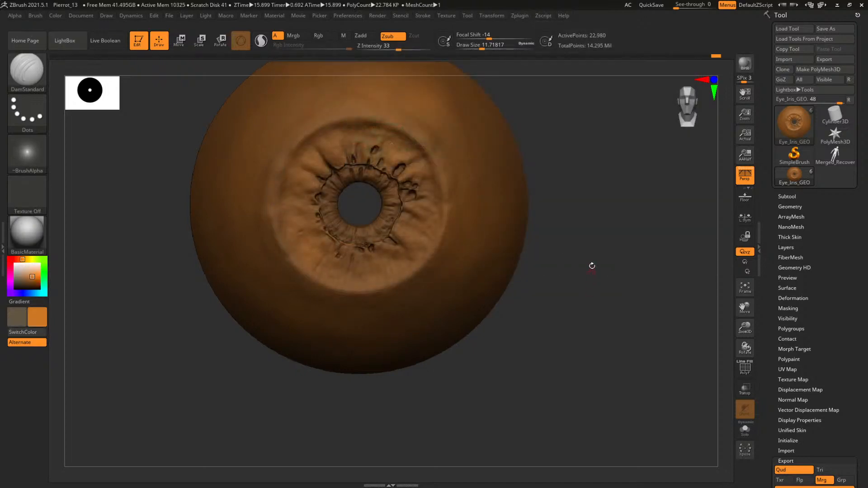
Raise the iris mesh back to its highest subdivision level
drag(591, 265, 580, 285)
key(d)
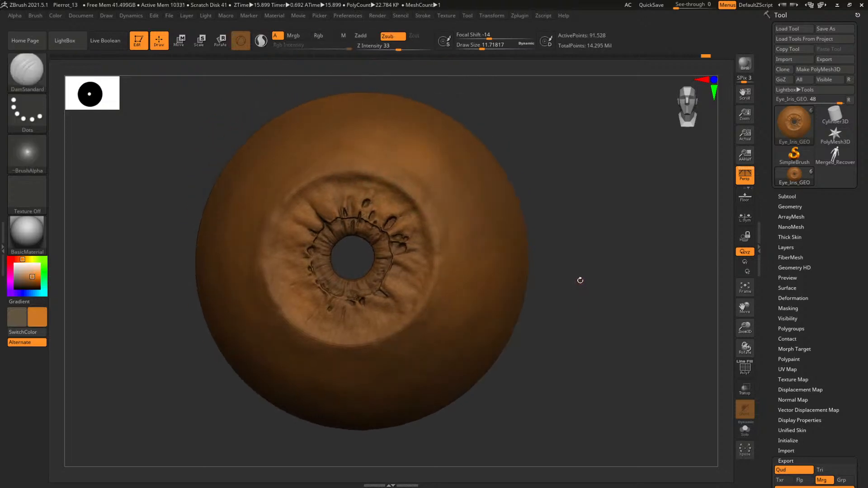
key(d)
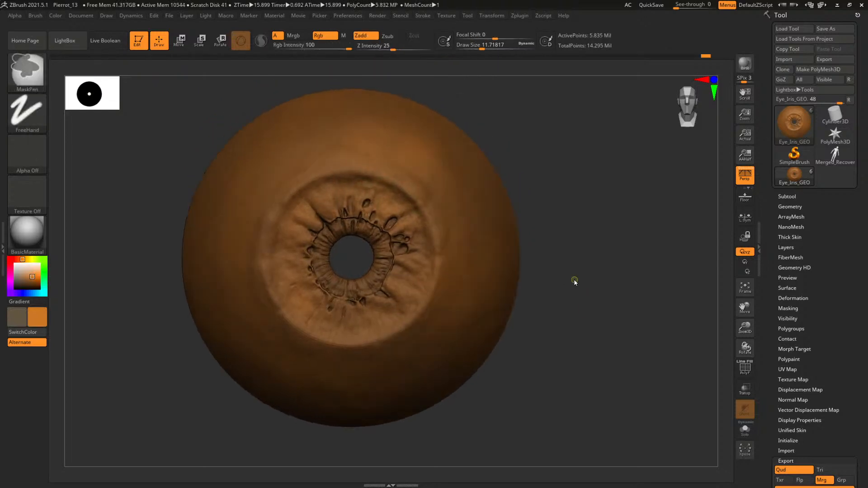
Save the project in the 02_Sculpt folder as Pierrot_13.ZPR, replacing the existing file
key(ctrl+s)
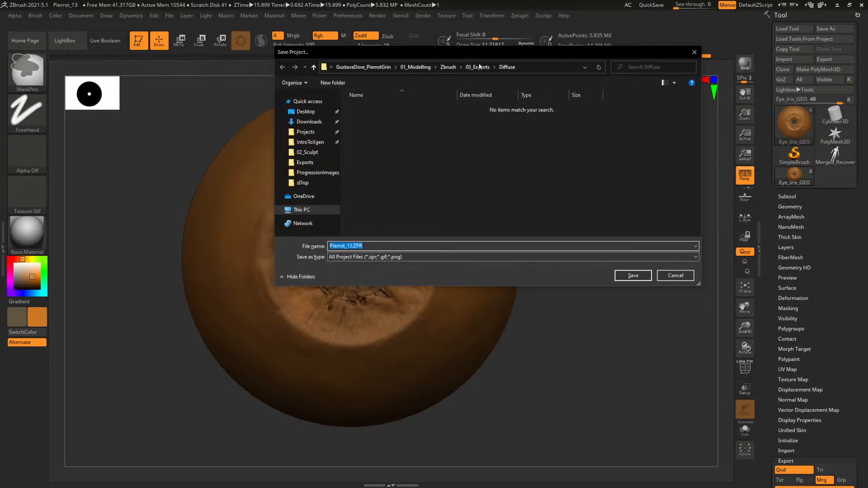
click(448, 67)
double_click(377, 116)
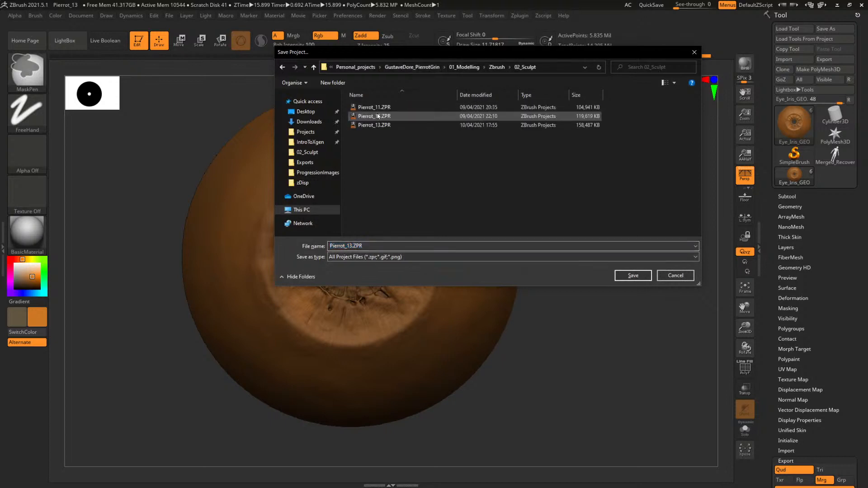
click(632, 276)
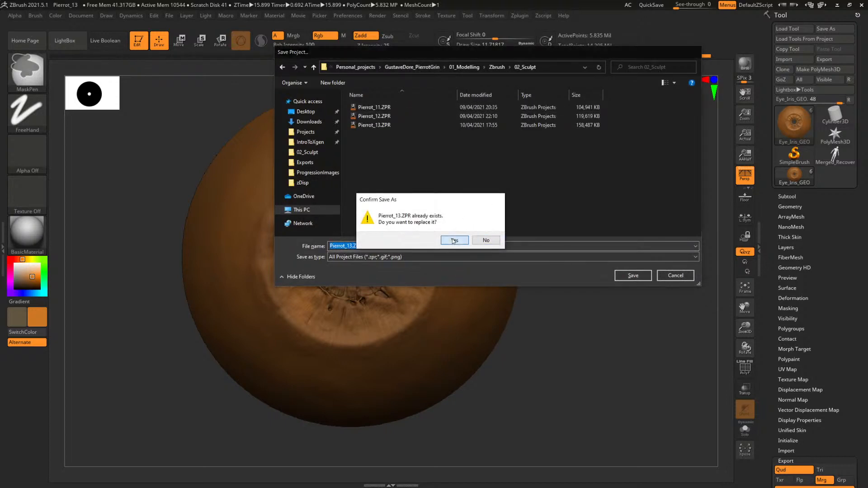
click(454, 241)
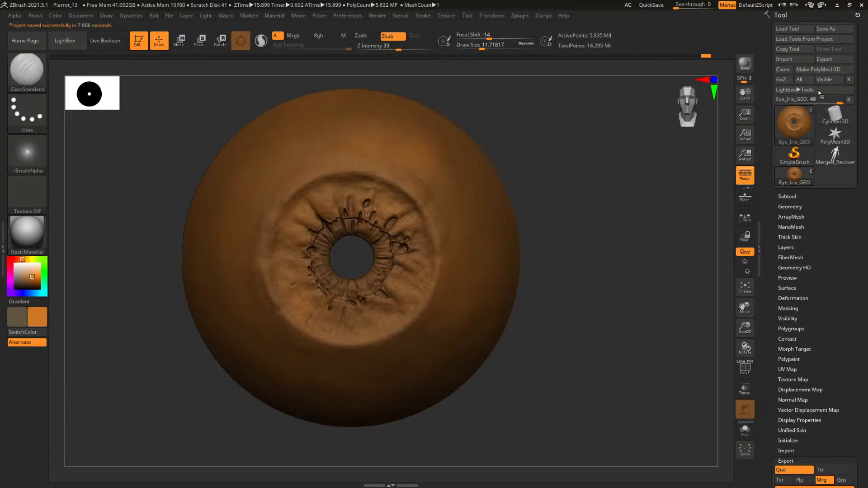
Switch to Maya, close the Render Settings window, and show the full character in shaded display in the perspective view
click(837, 4)
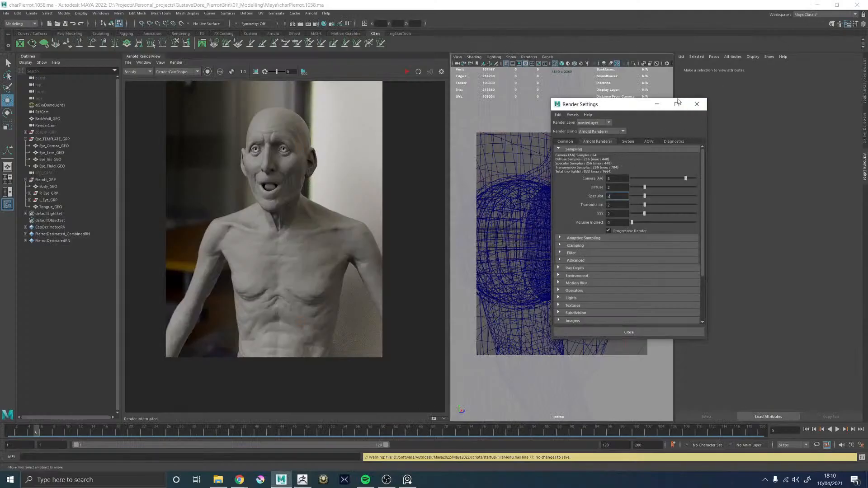
click(696, 104)
key(5)
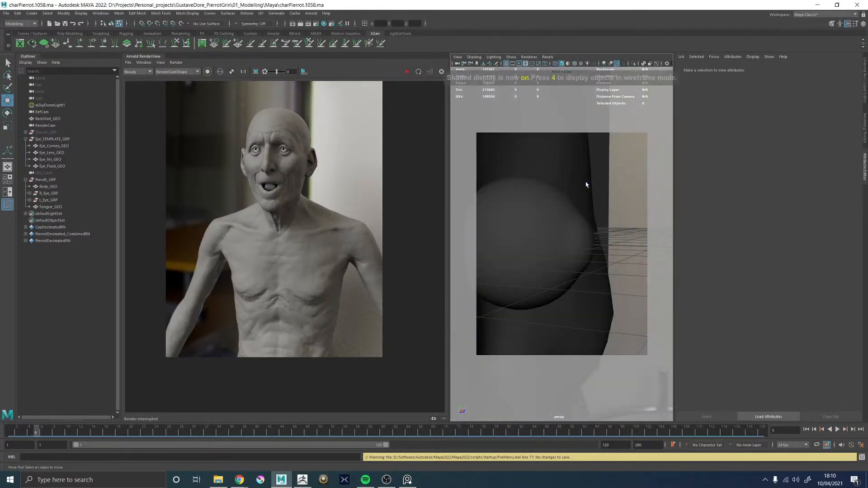
key(f)
alt+middle_drag(592, 283, 562, 194)
alt+drag(570, 226, 521, 227)
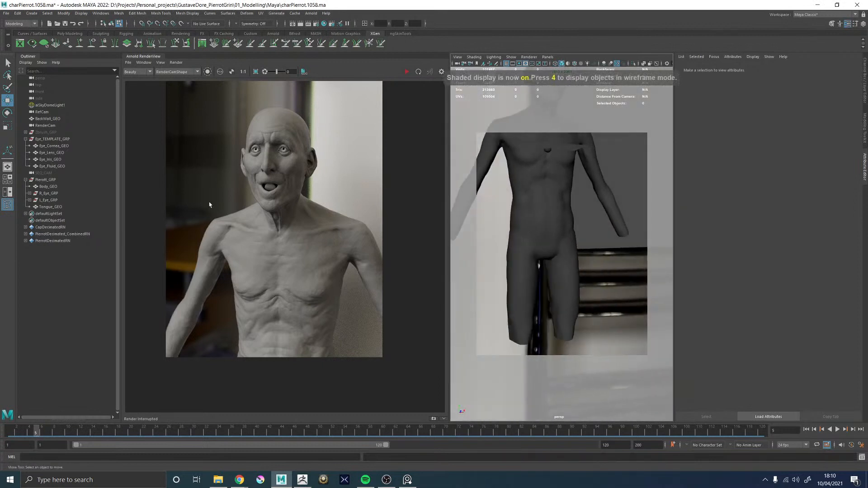
Hide Pierott_GRP and show the Eye_TEMPLATE_GRP meshes framed in wireframe with the resolution gate off
click(41, 180)
key(h)
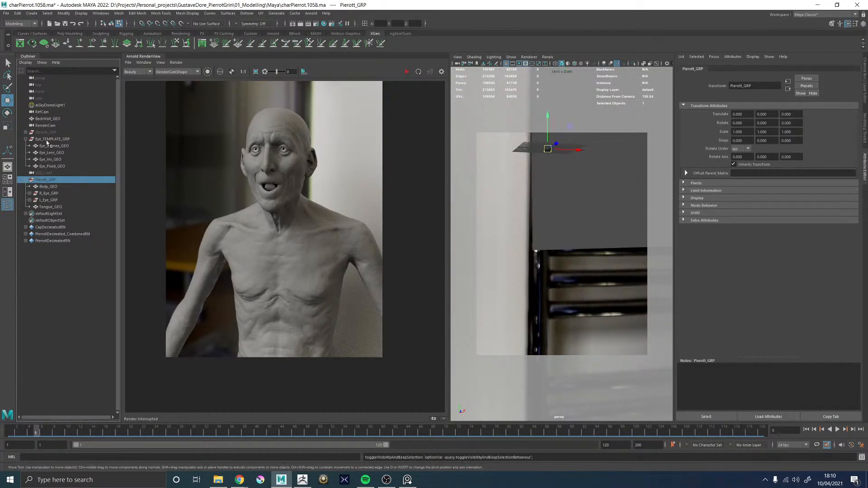
click(49, 139)
key(f)
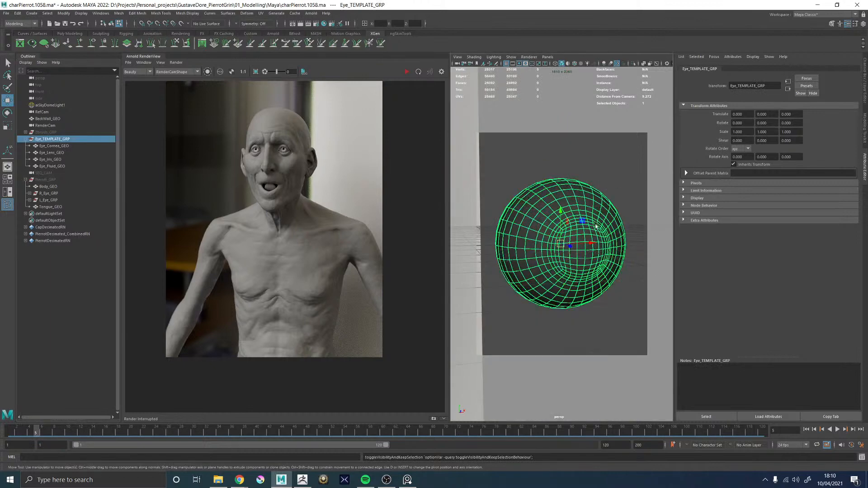
click(519, 63)
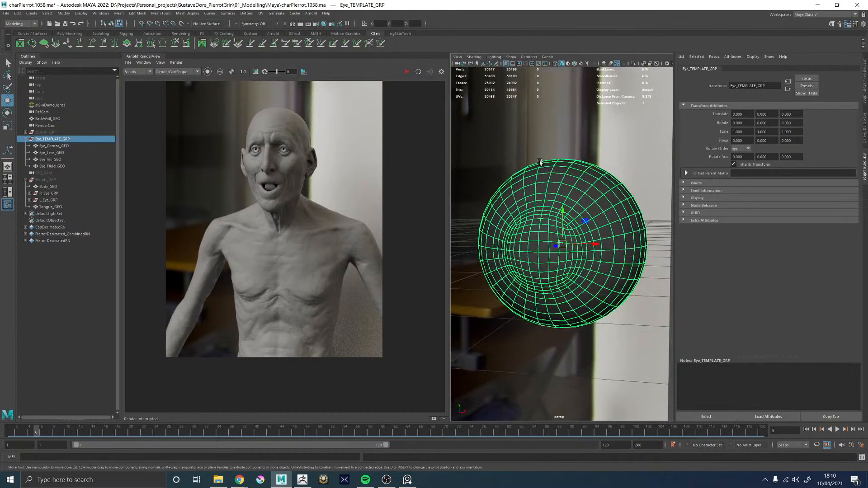
key(4)
alt+drag(563, 189, 571, 204)
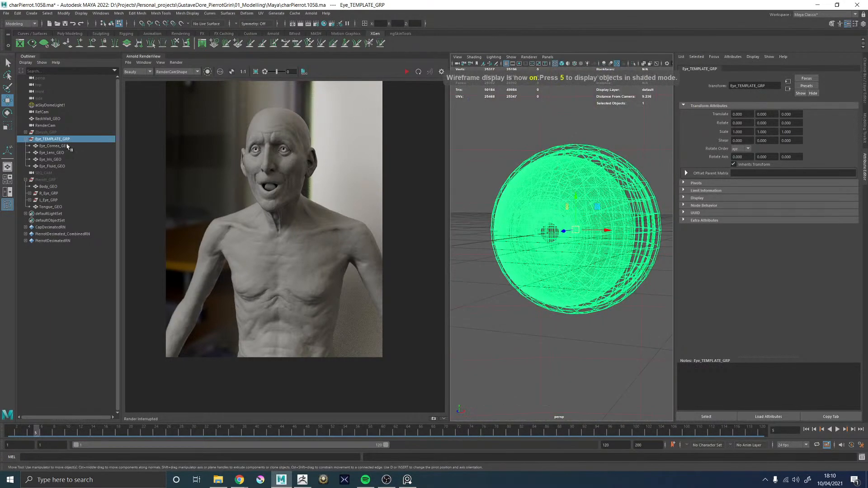
click(529, 145)
Import Eye_Iris_GEO.obj from the project's 01_Modelling/Exports folder
click(7, 13)
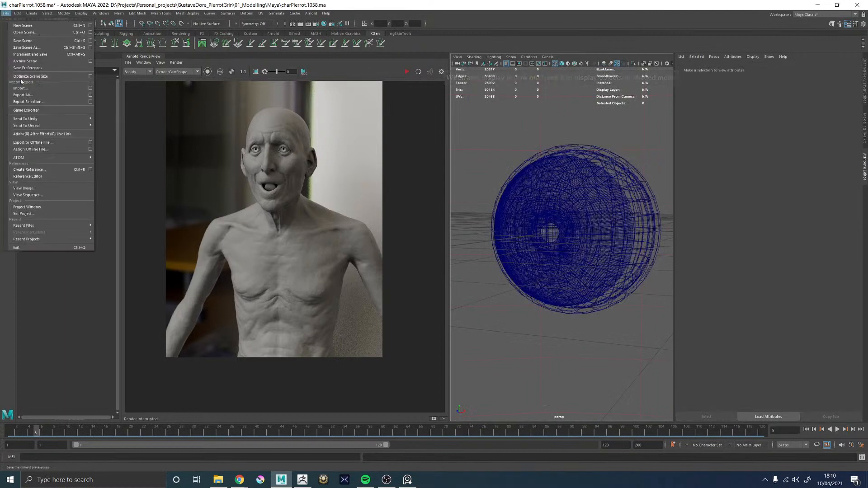
click(20, 88)
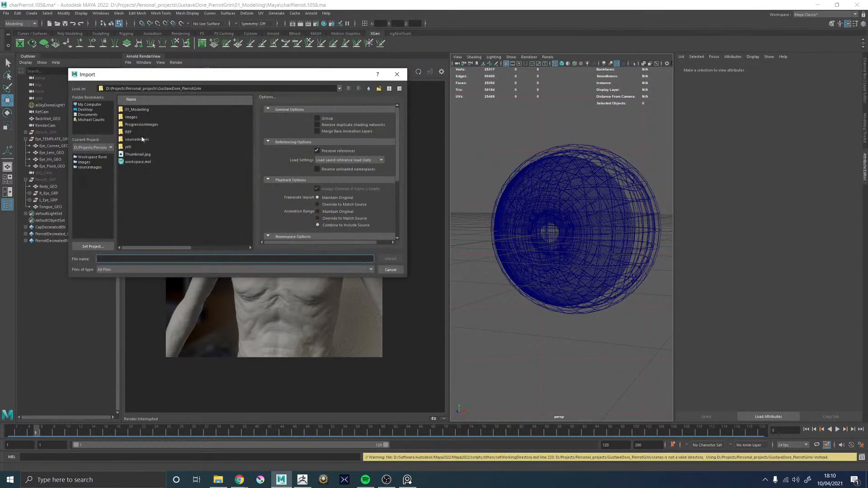
double_click(141, 111)
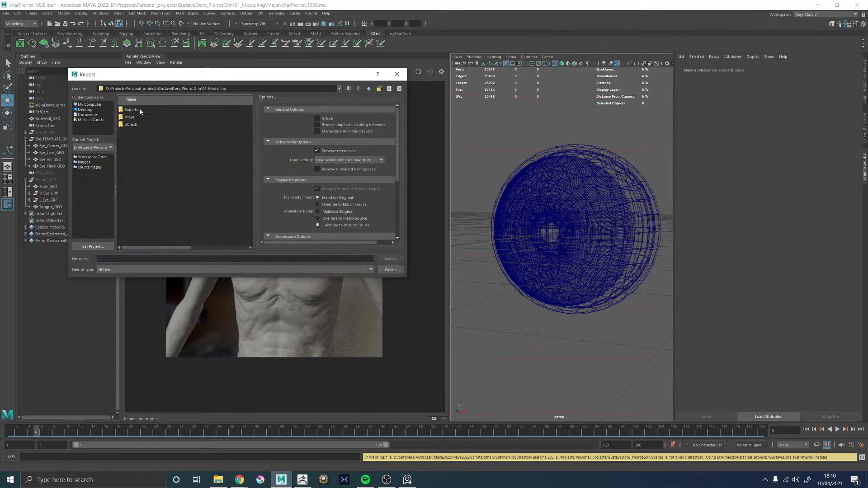
double_click(132, 124)
double_click(132, 124)
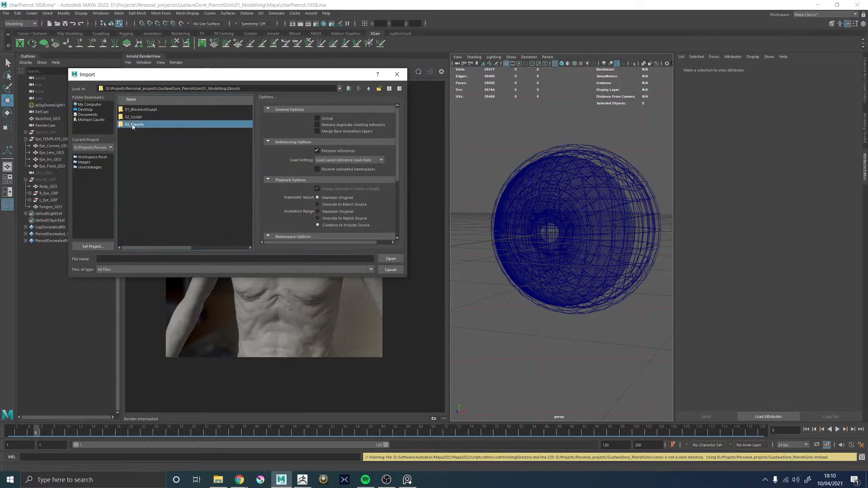
double_click(368, 89)
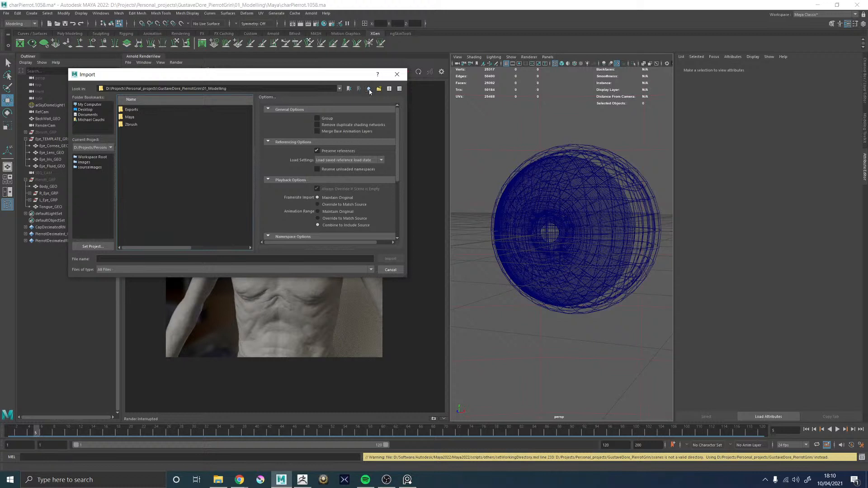
double_click(129, 110)
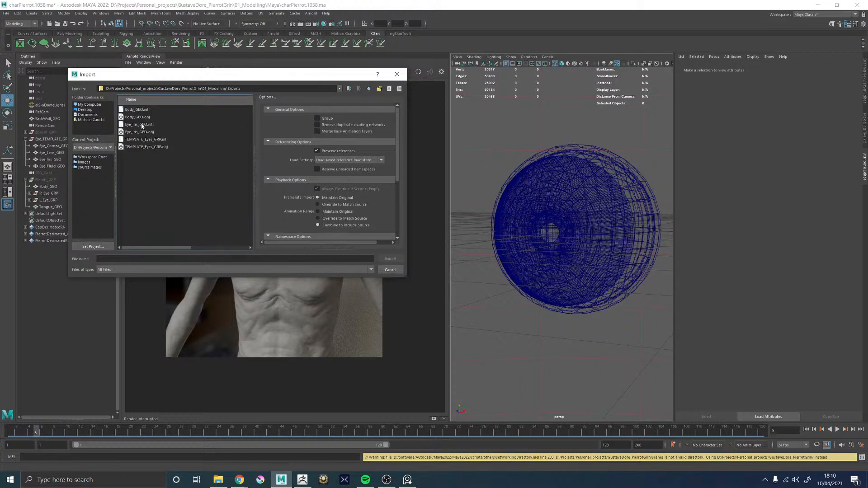
double_click(143, 132)
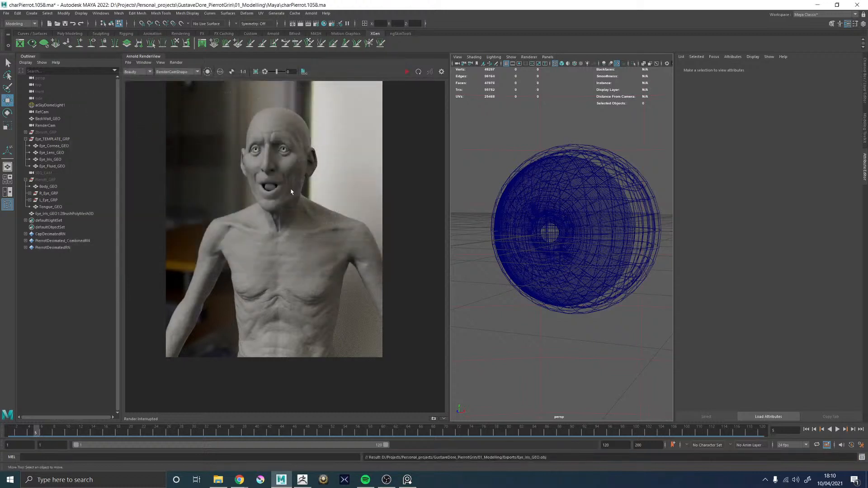
Select the imported ZBrush iris mesh and the template's Eye_Iris_GEO together, and isolate them in an enlarged viewport with shaded display
click(58, 215)
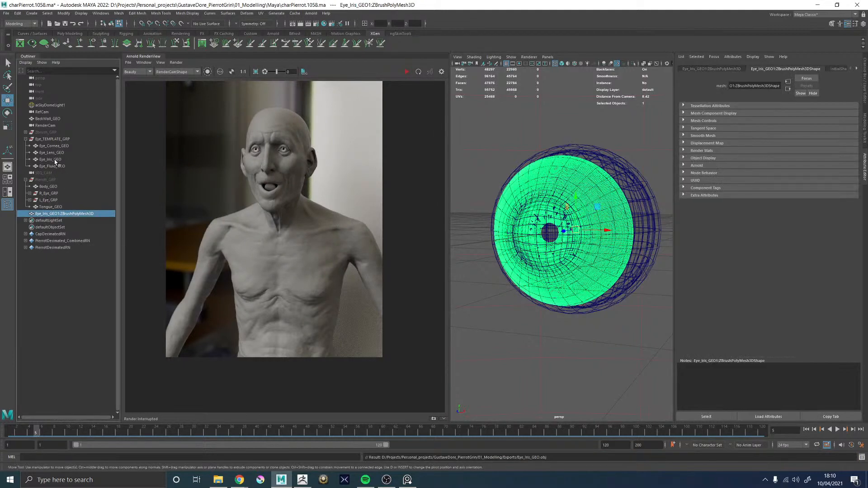
click(50, 160)
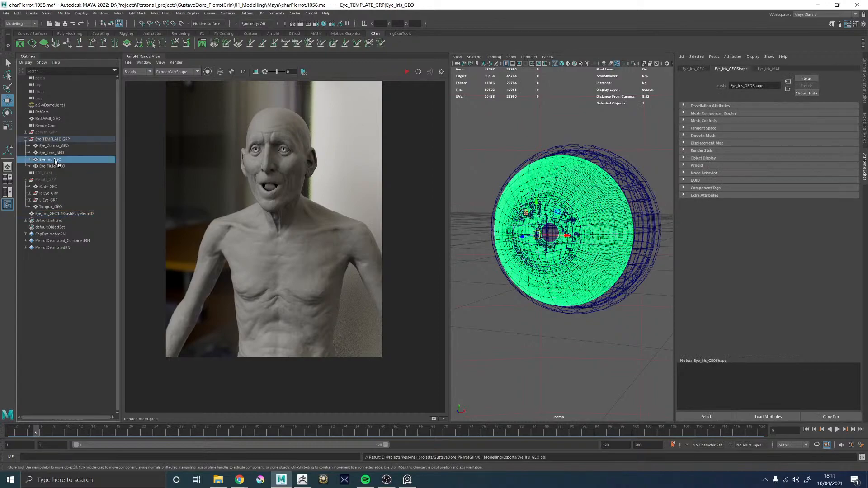
ctrl+click(70, 215)
key(f)
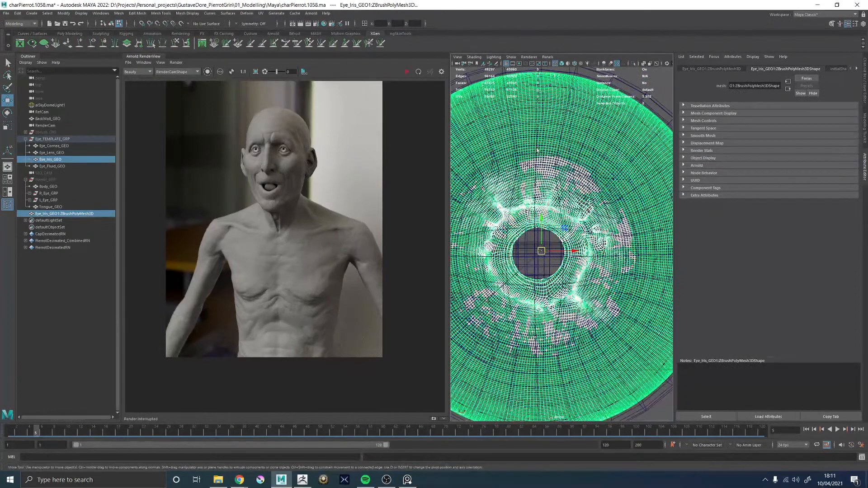
ctrl+click(53, 214)
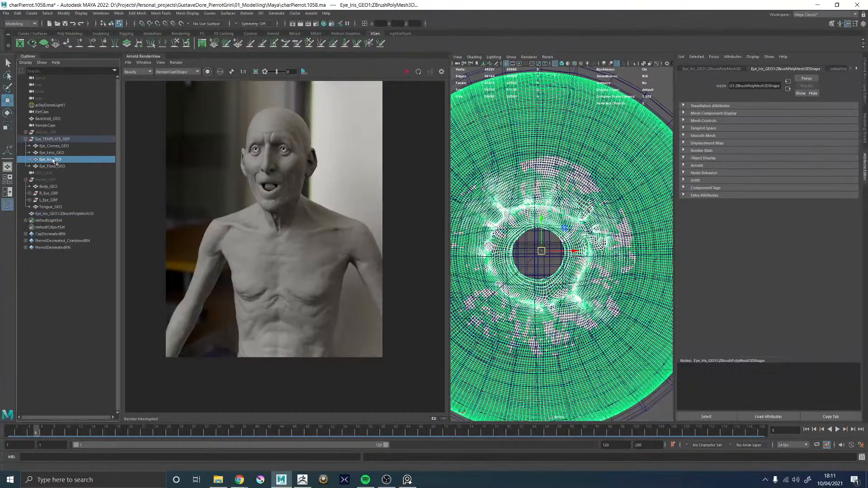
click(53, 213)
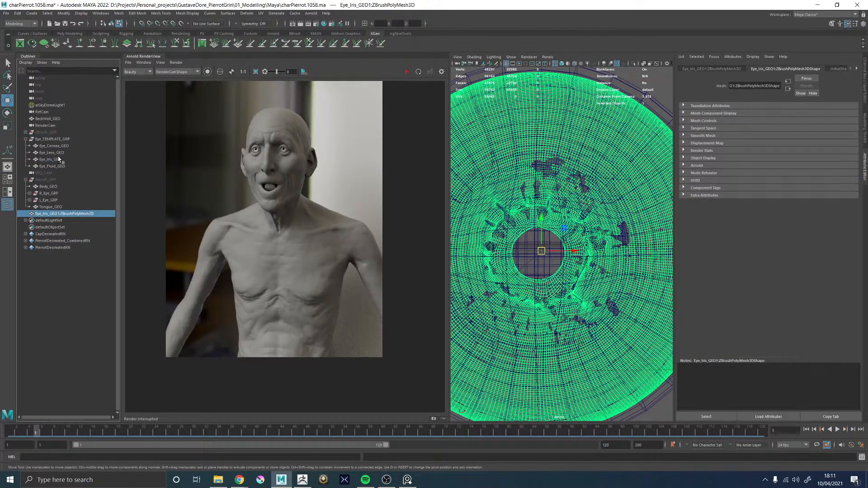
ctrl+click(59, 159)
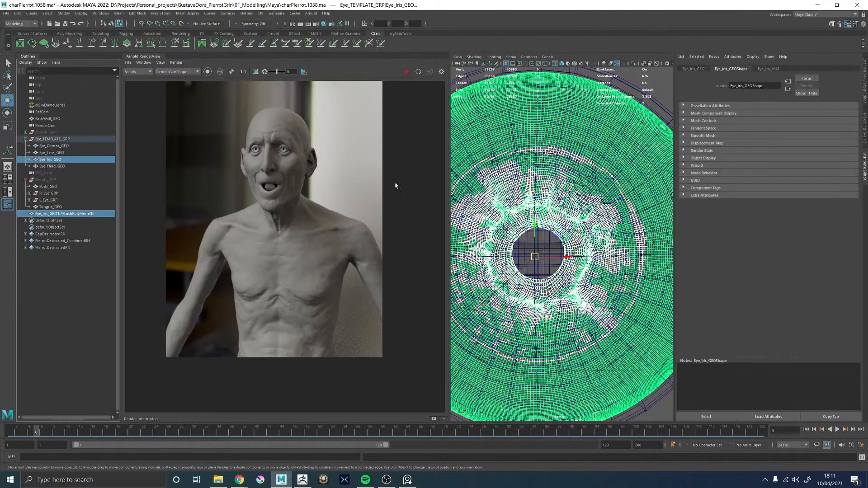
click(143, 56)
click(313, 63)
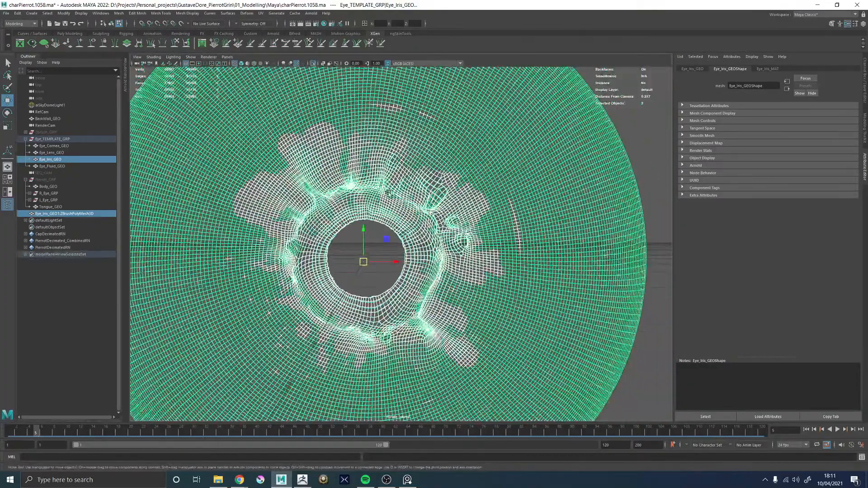
key(5)
alt+drag(389, 211, 434, 219)
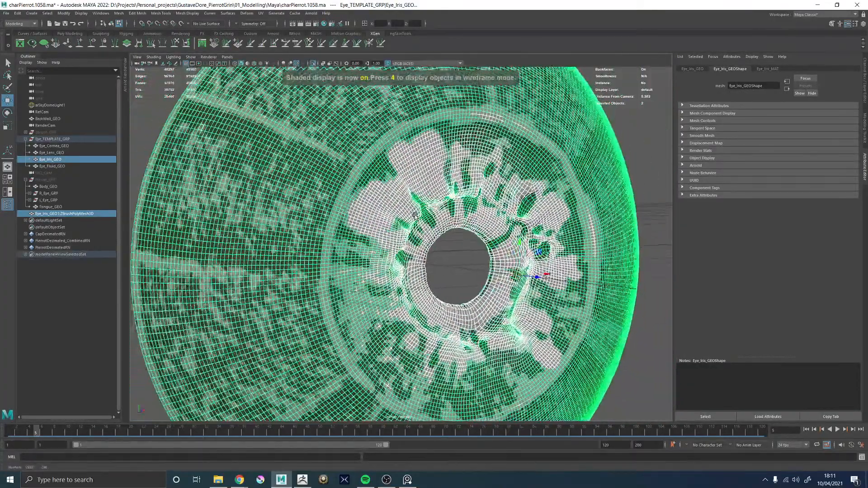
Create a blend shape from the imported ZBrush iris mesh onto the template's Eye_Iris_GEO
alt+middle_drag(505, 202, 424, 207)
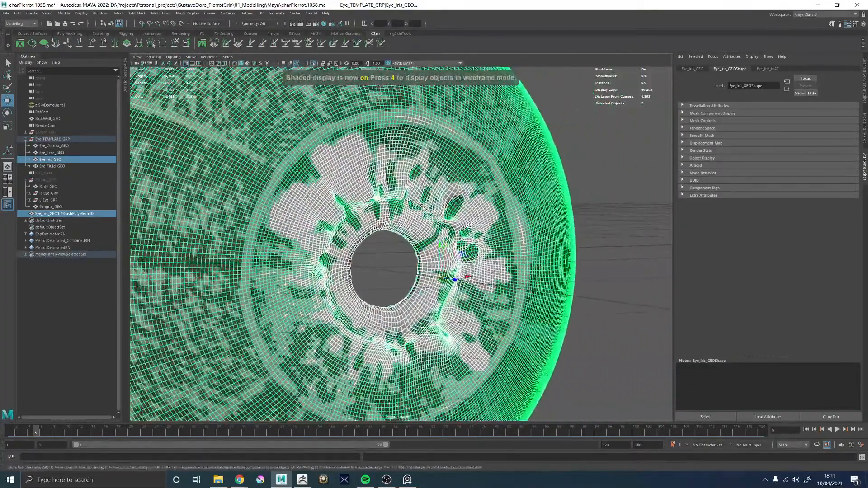
click(247, 14)
click(260, 31)
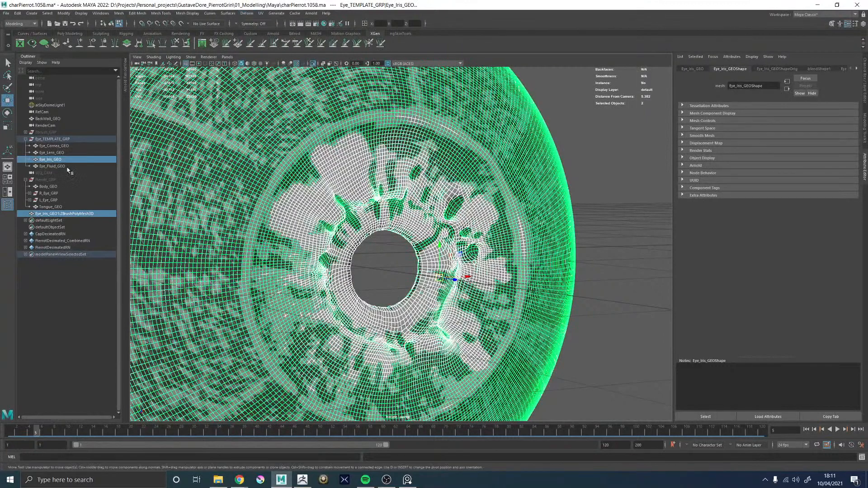
Set the ZBrushPolyMesh3D blend shape weight on the template's Eye_Iris_GEO to 1.000
click(58, 160)
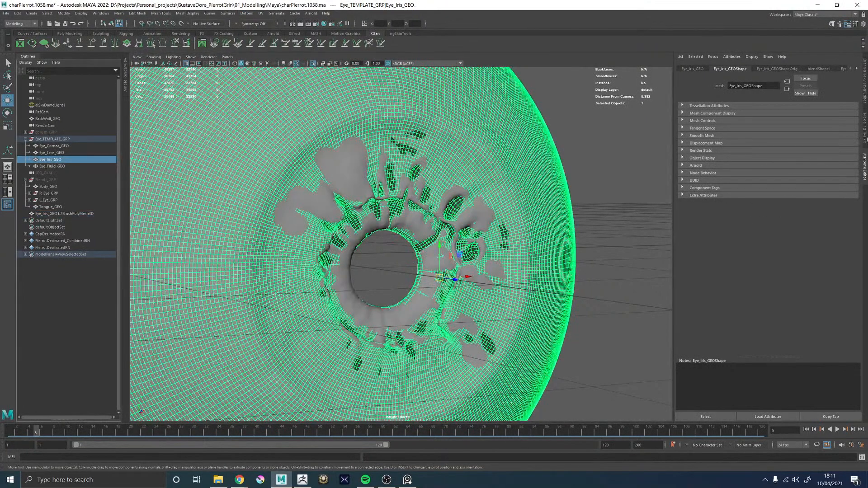
click(864, 140)
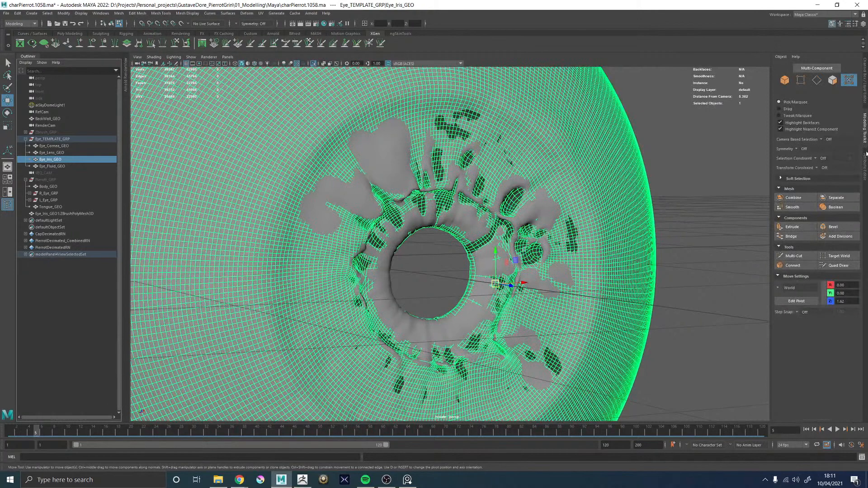
click(864, 155)
click(819, 69)
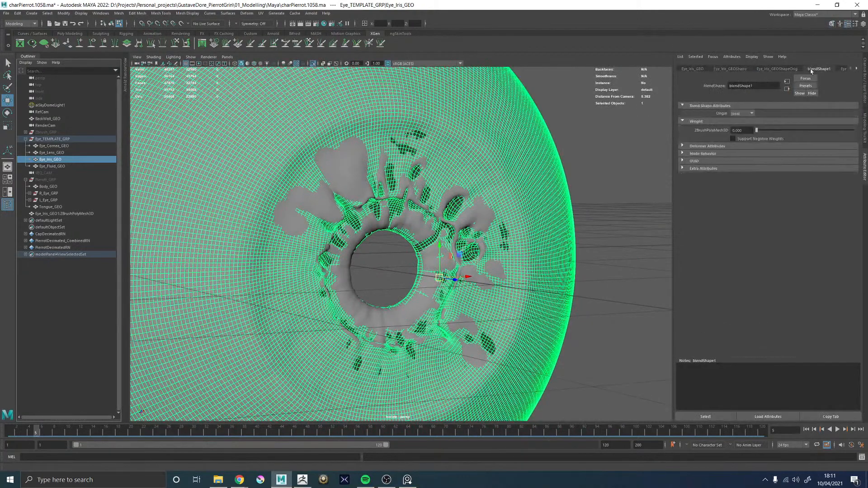
drag(756, 130, 855, 132)
alt+drag(406, 240, 383, 224)
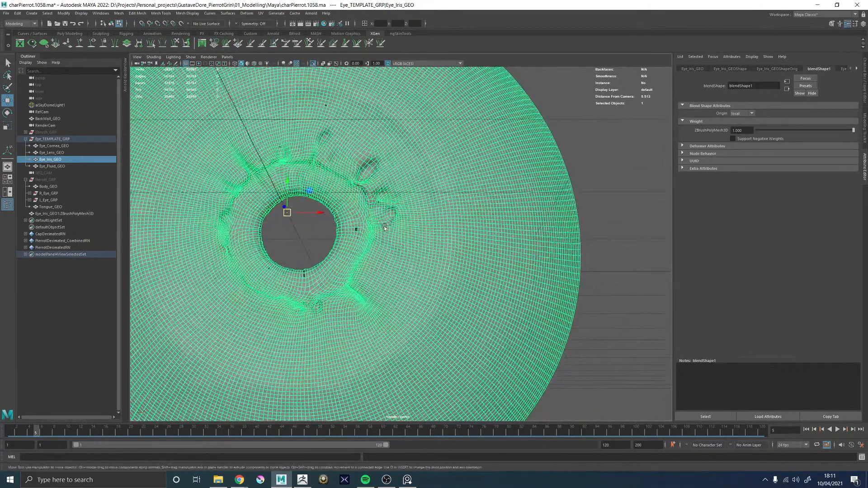
Delete the construction history of the template's Eye_Iris_GEO to bake in the sculpted shape
click(596, 196)
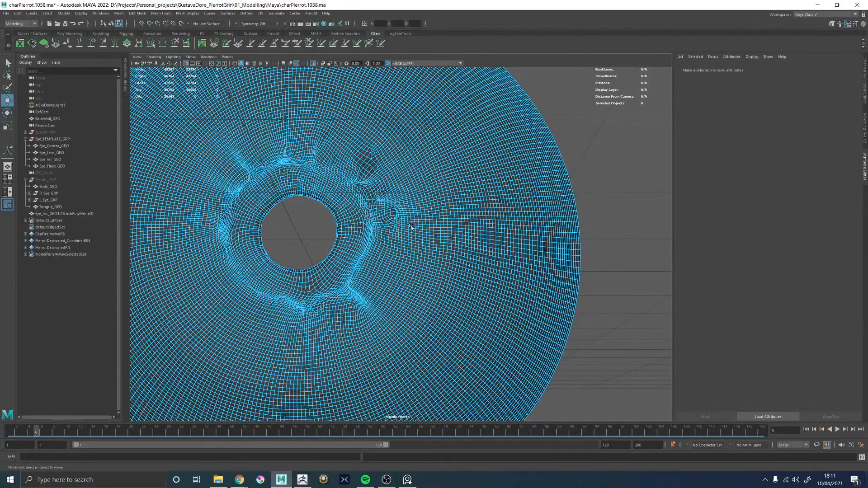
click(411, 226)
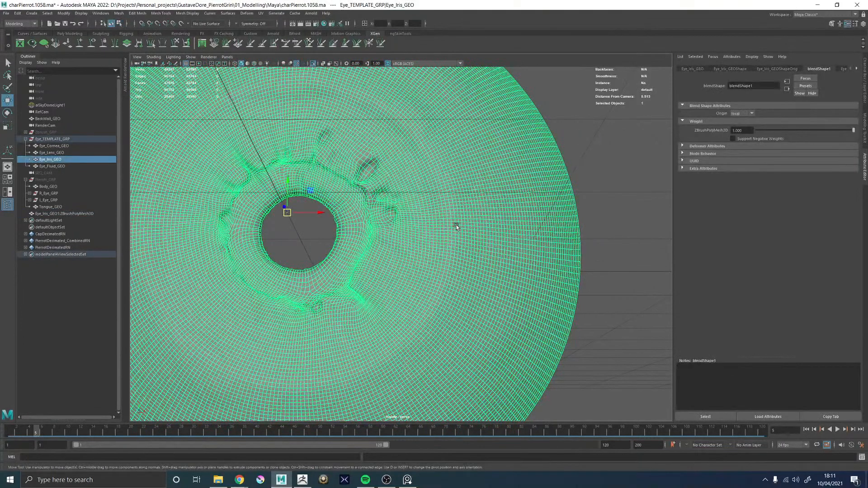
key(alt+shift+d)
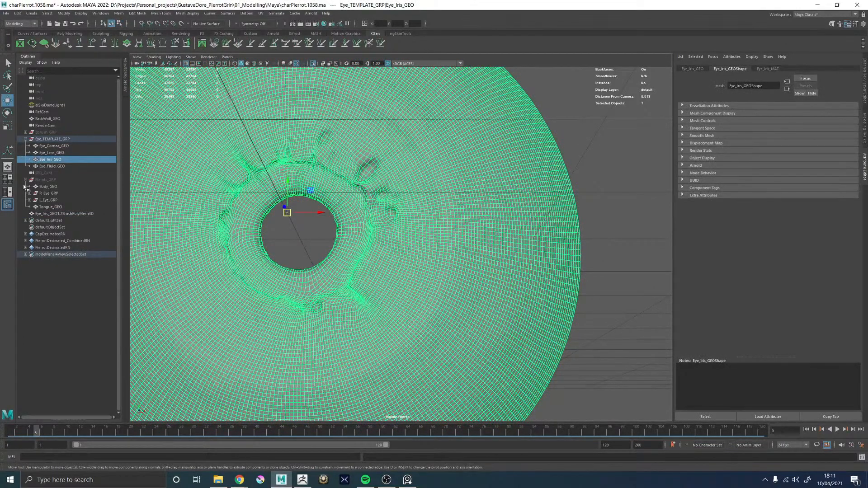
Expand R_Eye_GRP and L_Eye_GRP, and create a blend shape from the imported ZBrush mesh onto the right eye's Eye_Iris_GEO
click(30, 193)
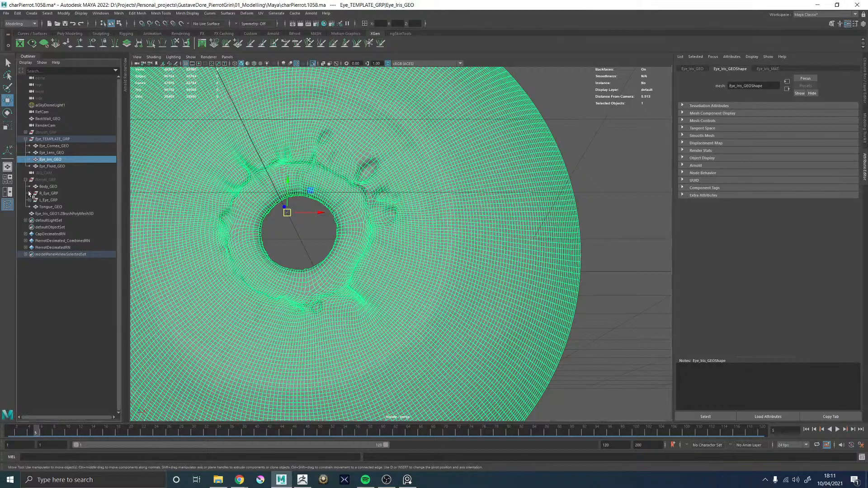
click(29, 226)
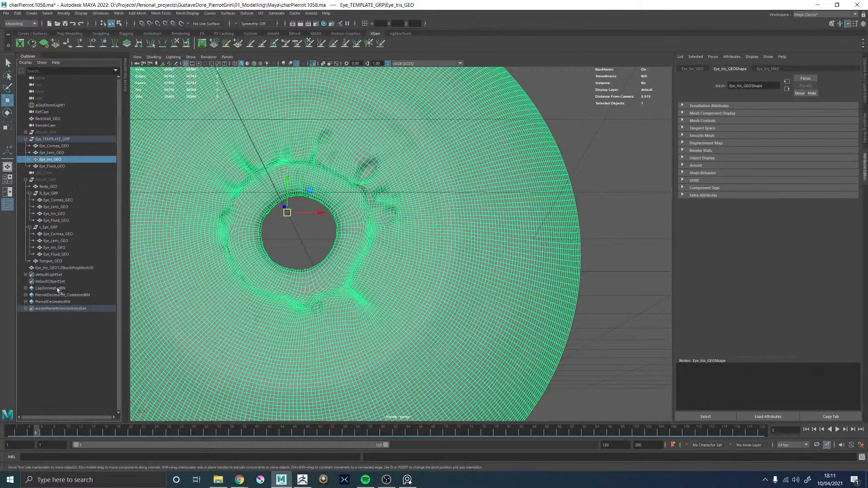
click(62, 268)
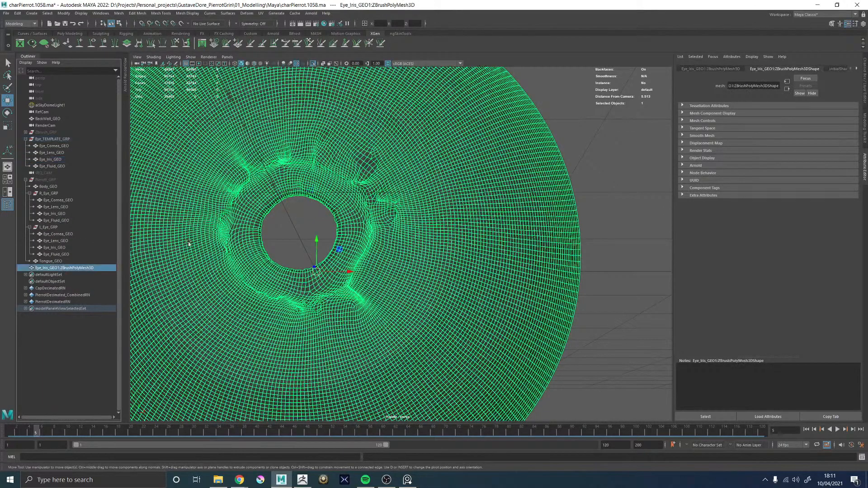
ctrl+click(58, 214)
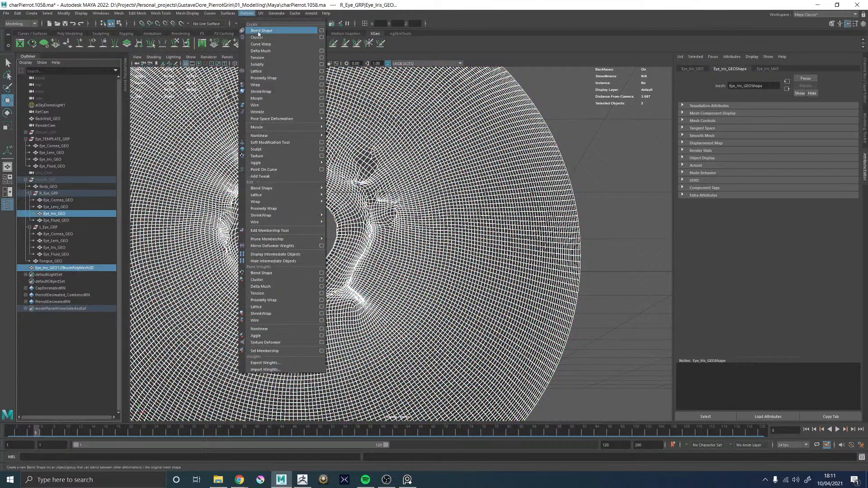
click(260, 31)
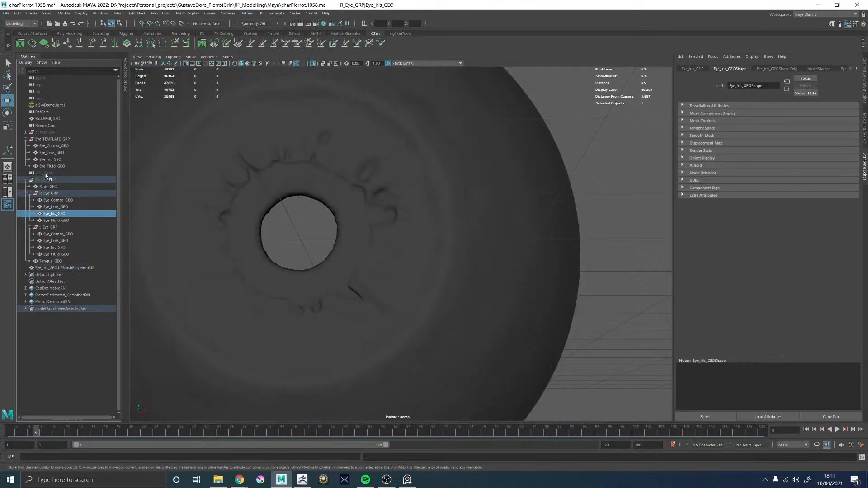
Unhide Pierott_GRP and frame the Eye_Iris_GEO of R_Eye_GRP in the isolated view
click(45, 180)
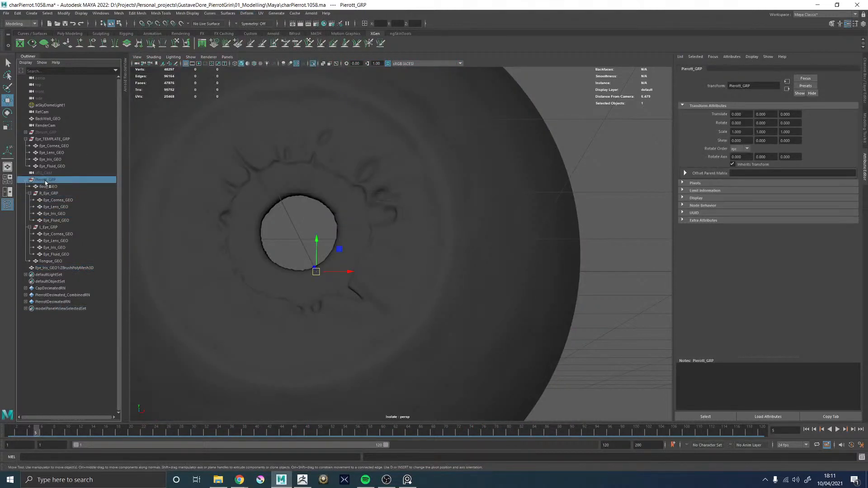
key(ctrl+1)
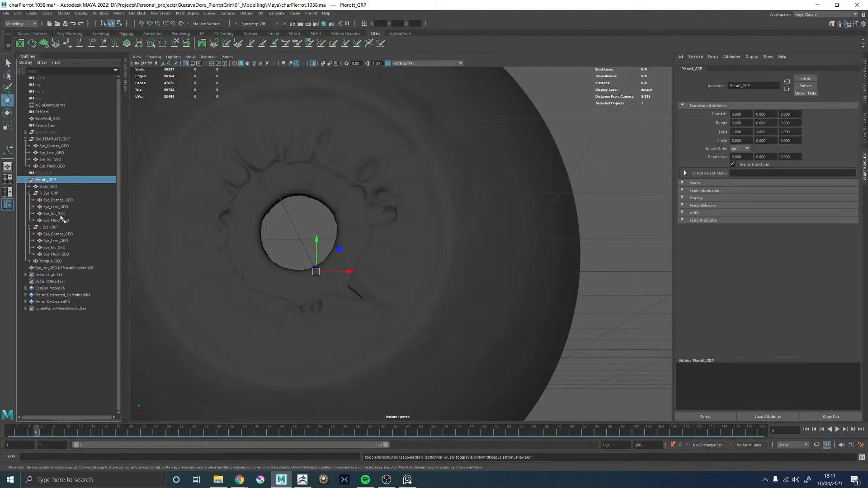
click(56, 207)
click(55, 213)
key(f)
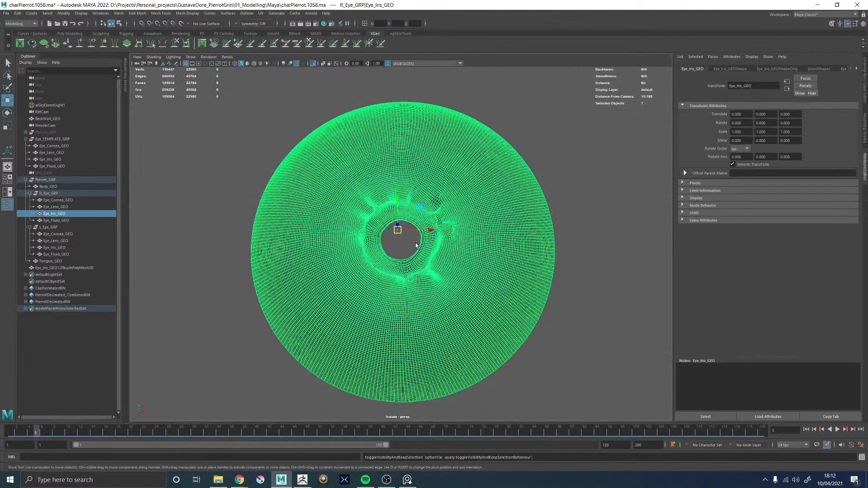
alt+drag(434, 244, 438, 247)
click(554, 236)
alt+right_drag(416, 189, 471, 214)
click(471, 197)
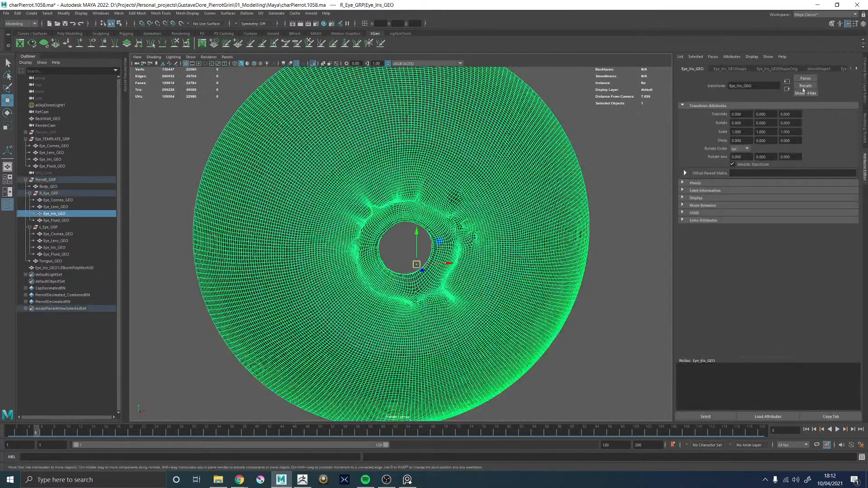
Set the right iris's ZBrushPolyMesh3D blend shape weight to 1.000 and delete the mesh's history
click(817, 69)
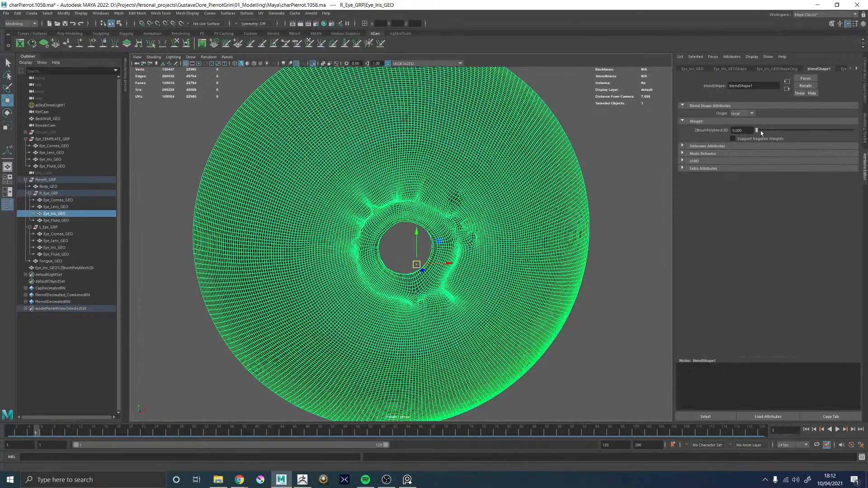
drag(761, 132, 853, 131)
click(573, 317)
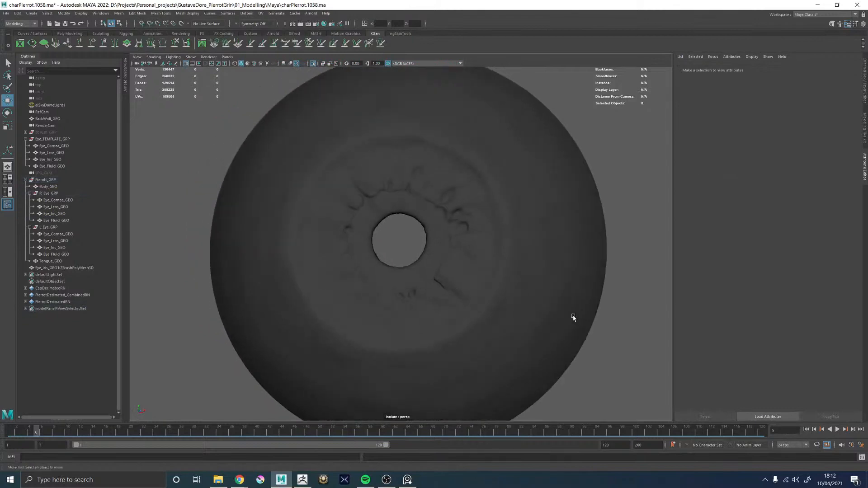
click(505, 262)
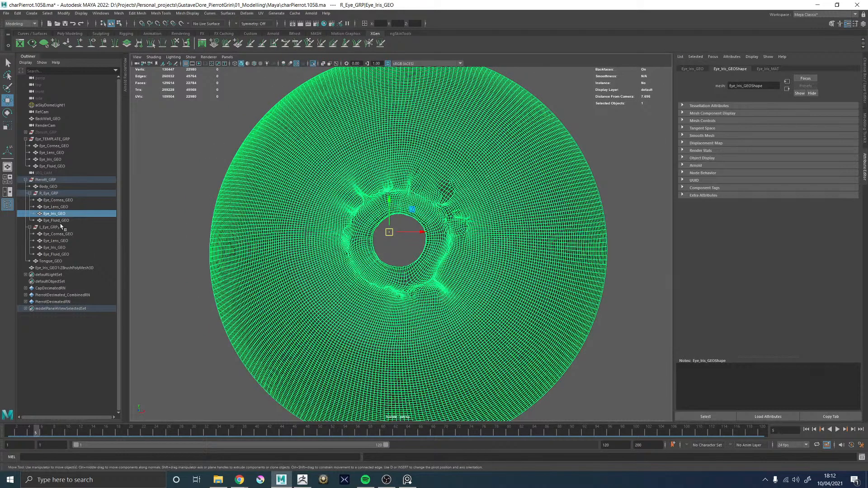
Create a blend shape from the imported ZBrush iris mesh onto the Eye_Iris_GEO of L_Eye_GRP
click(60, 268)
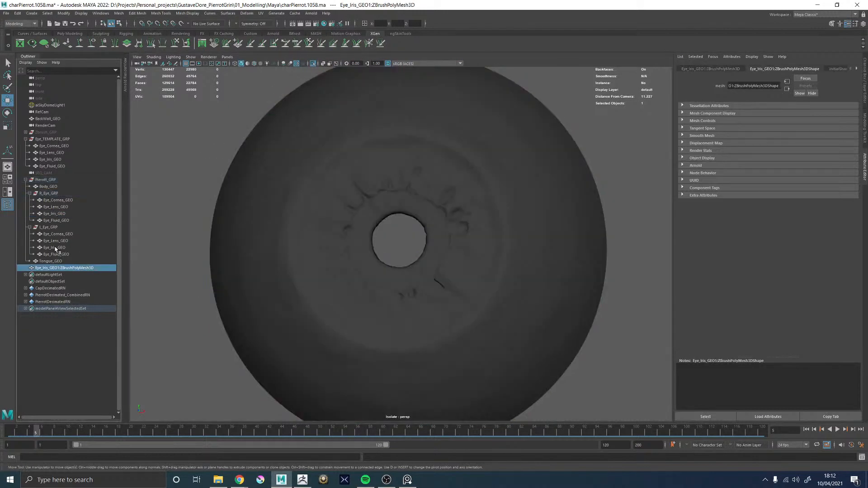
ctrl+click(56, 248)
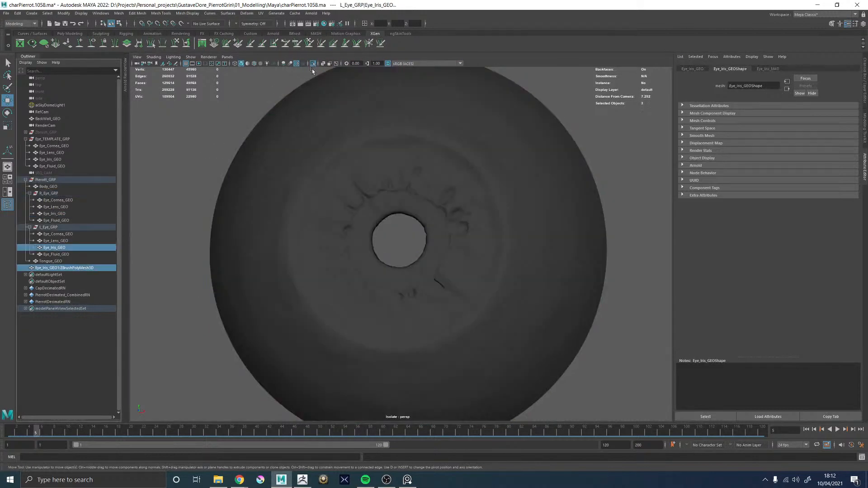
click(244, 14)
click(255, 29)
Isolate the left eye's Eye_Iris_GEO and frame it in the perspective view
click(54, 249)
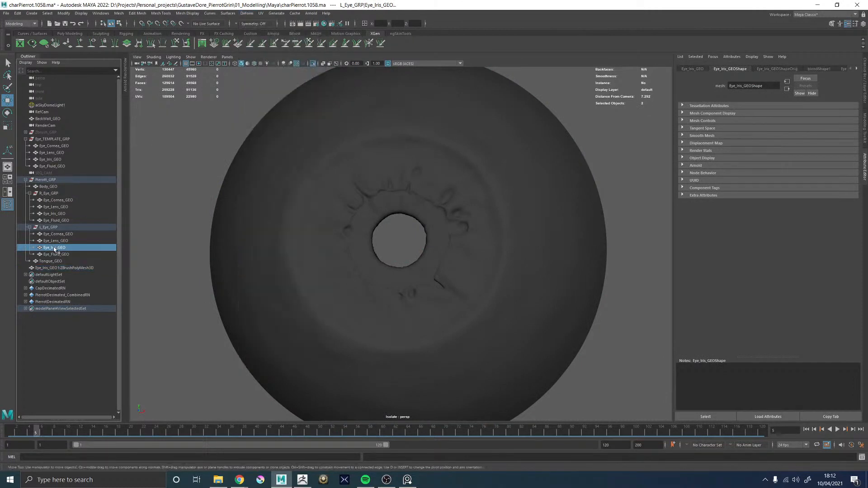
click(313, 64)
click(314, 64)
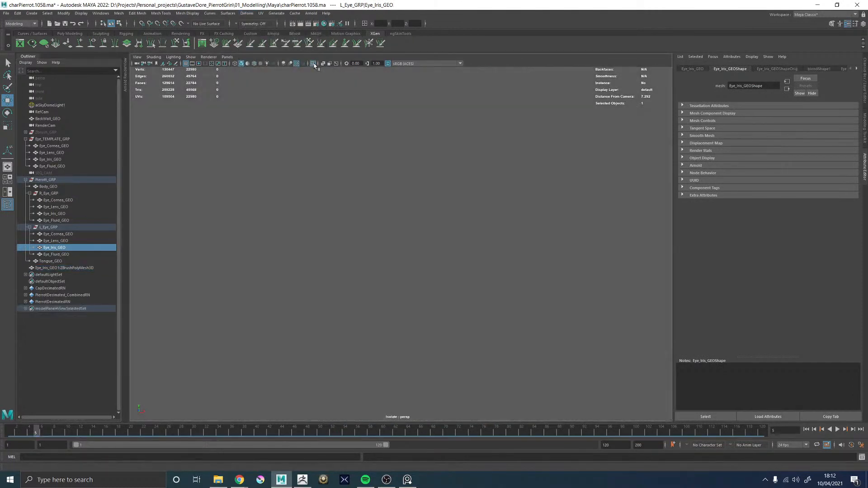
key(f)
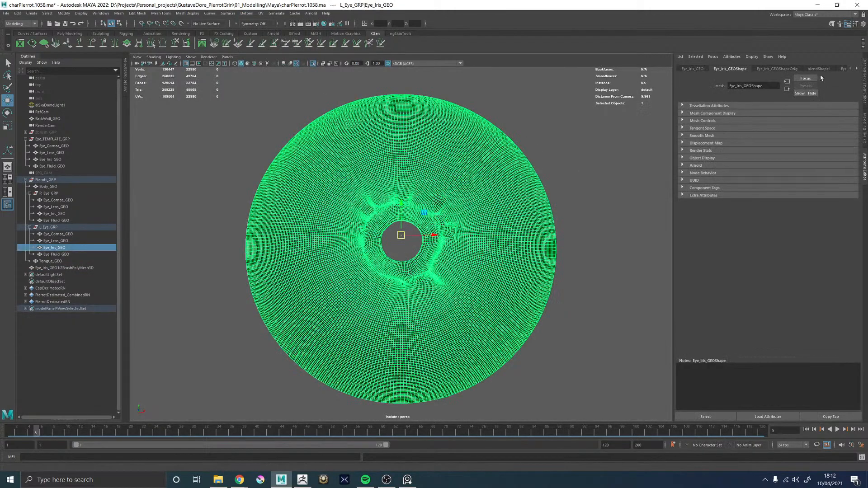
Set the left iris's ZBrushPolyMesh3D blend shape weight to 1.000 and delete the mesh's history
click(819, 68)
drag(757, 130, 852, 134)
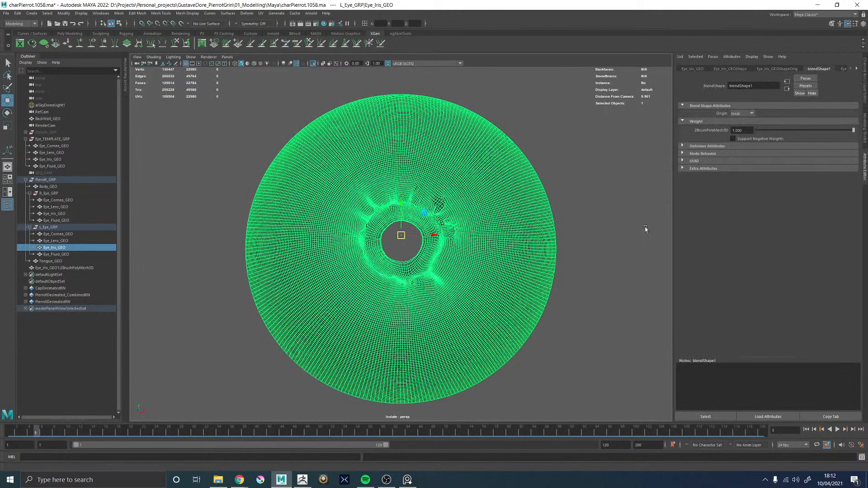
click(644, 228)
click(460, 231)
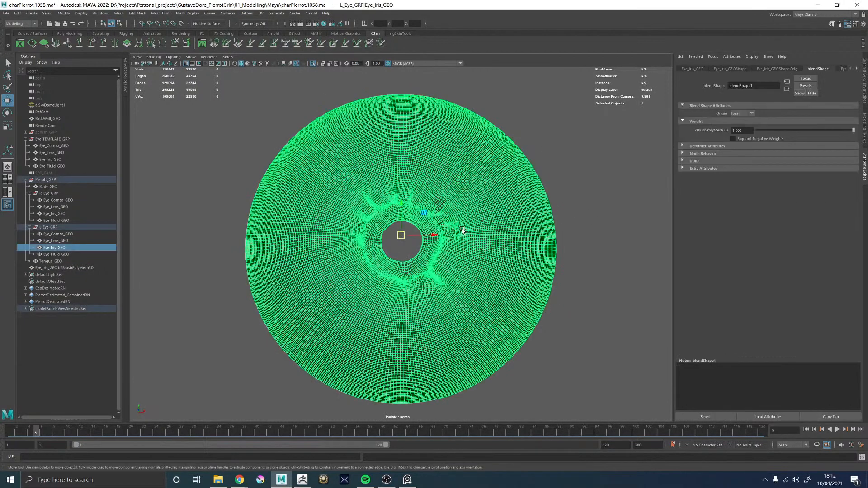
Delete the imported ZBrush iris mesh and turn off isolation to show the whole character
click(58, 269)
key(Delete)
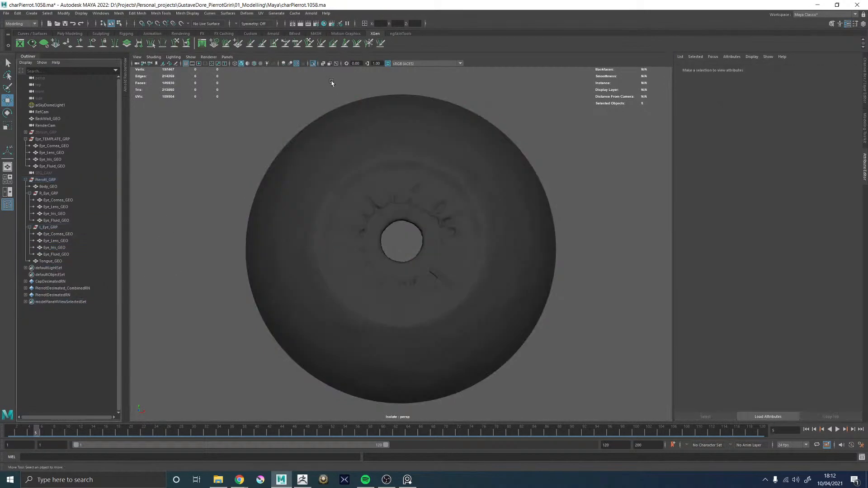
click(313, 64)
scroll(337, 184, down, 5)
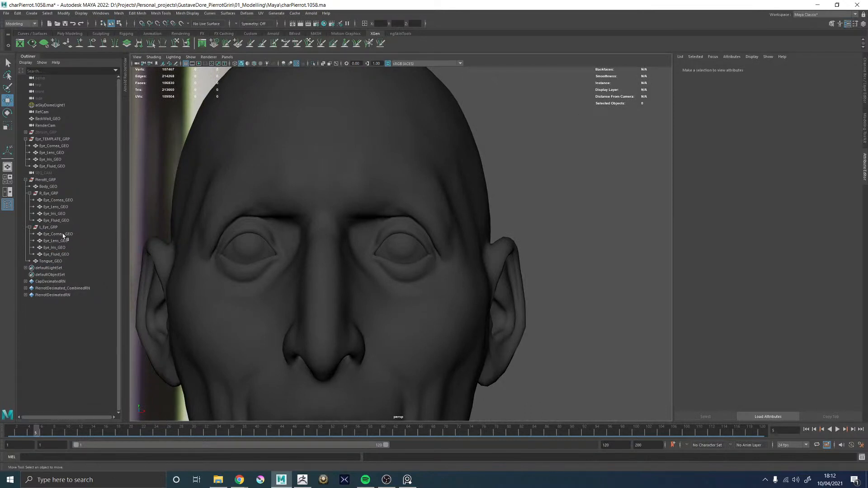
Open the Hypershade and graph the full Eye_Iris_MAT shading network of the left eye's Eye_Iris_GEO
click(54, 247)
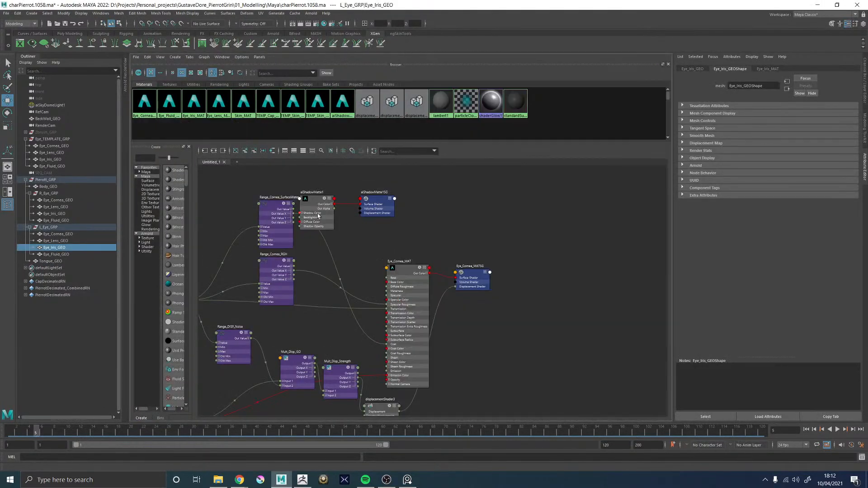
click(215, 151)
click(457, 289)
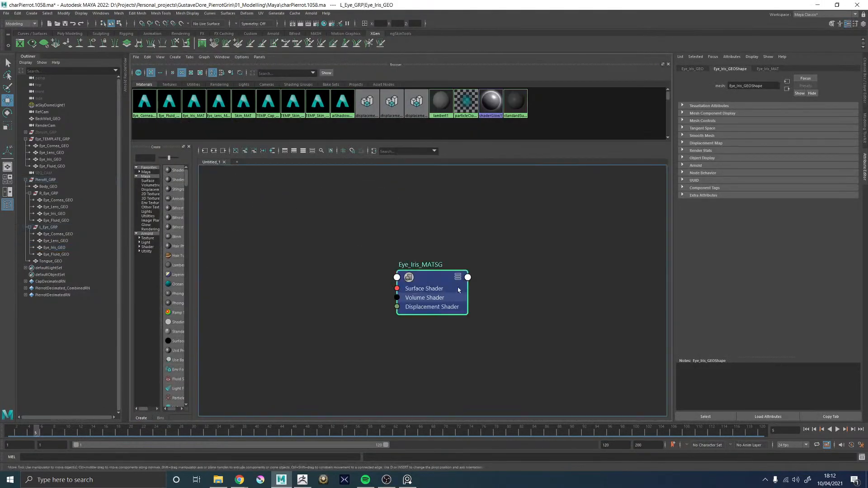
click(214, 151)
alt+middle_drag(393, 211, 397, 197)
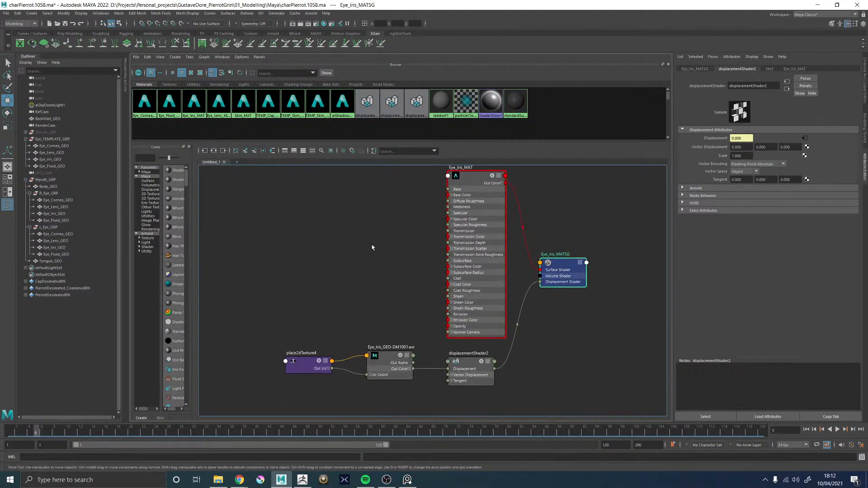
Add a file texture node to the iris material graph and place it with its 2D placement node beside Eye_Iris_MAT
click(371, 247)
key(Tab)
text(file)
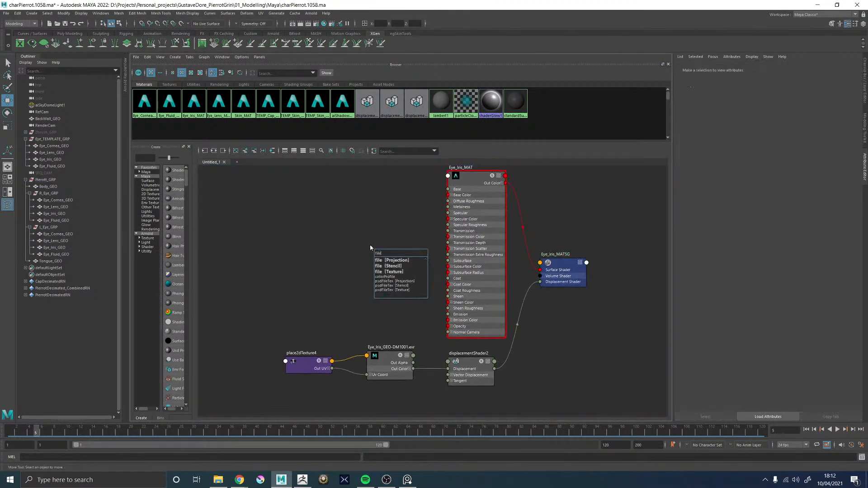
key(Down)
key(Return)
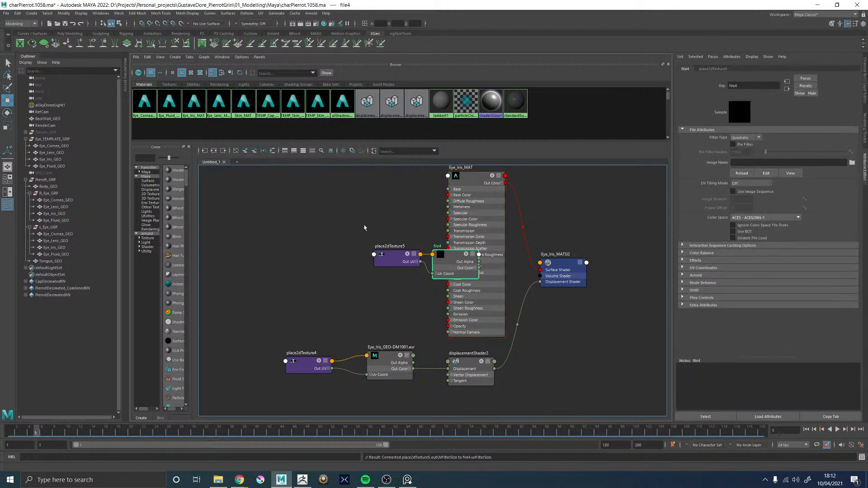
drag(365, 223, 439, 271)
drag(440, 268, 342, 263)
click(342, 285)
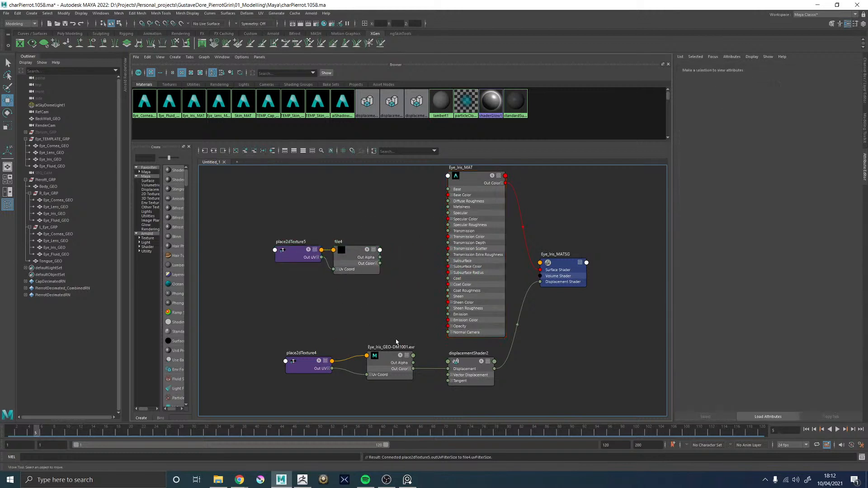
Load Eye_Iris_GEO-TM1001.tif from the ZBrush 03_Exports Diffuse folder into the new file texture node, file4
click(353, 244)
click(852, 162)
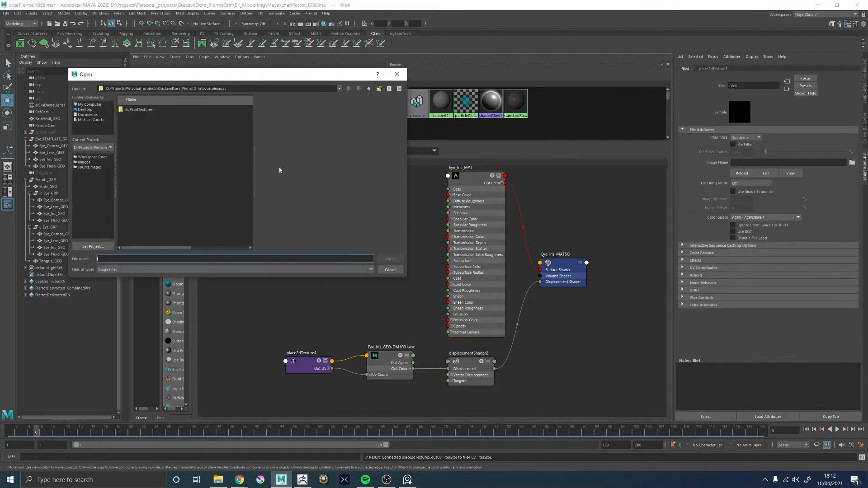
click(369, 88)
double_click(145, 111)
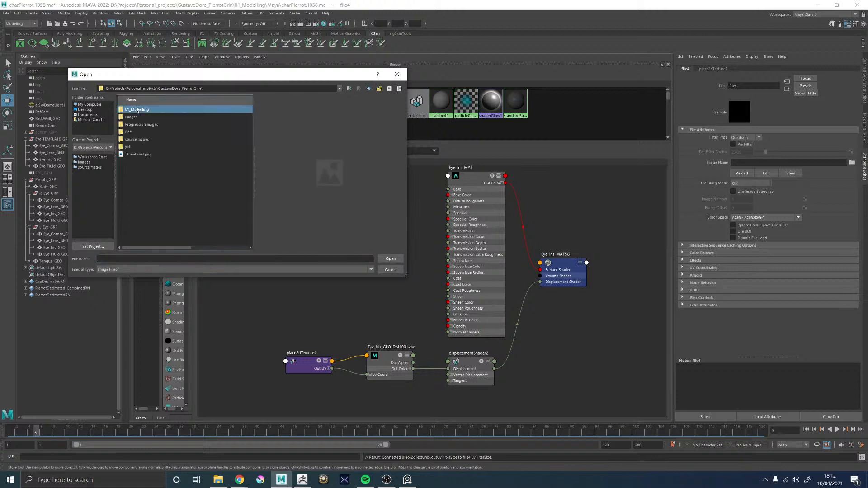
double_click(131, 125)
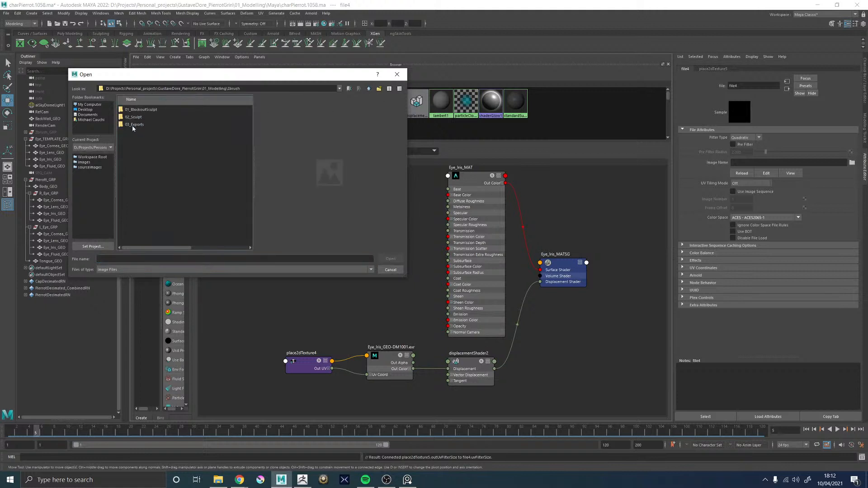
double_click(132, 125)
double_click(131, 110)
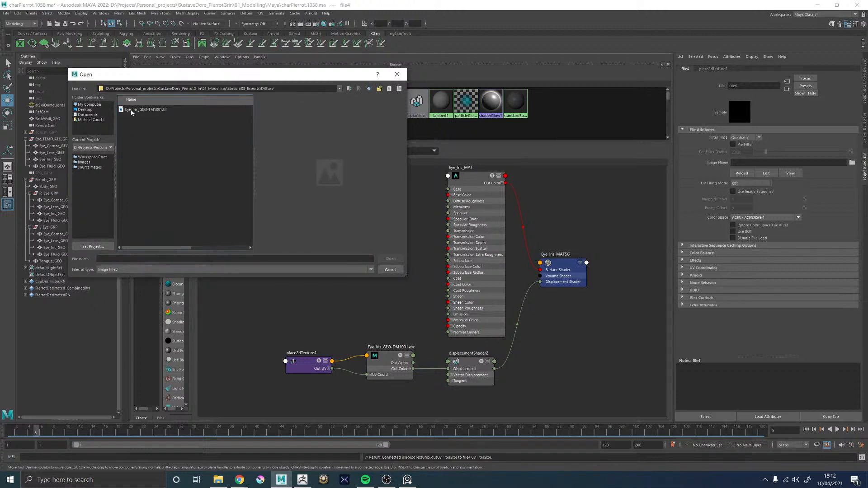
double_click(138, 110)
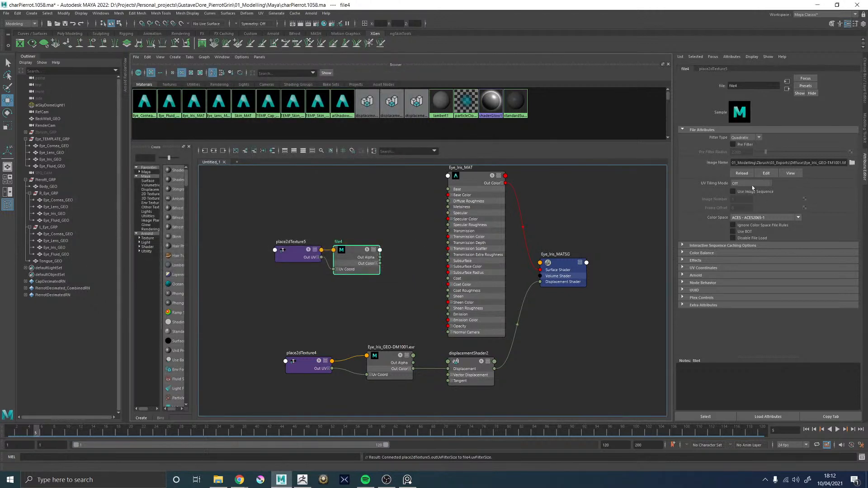
Set the color space of the iris diffuse texture to Utility - sRGB - Texture
click(759, 217)
scroll(798, 232, down, 10)
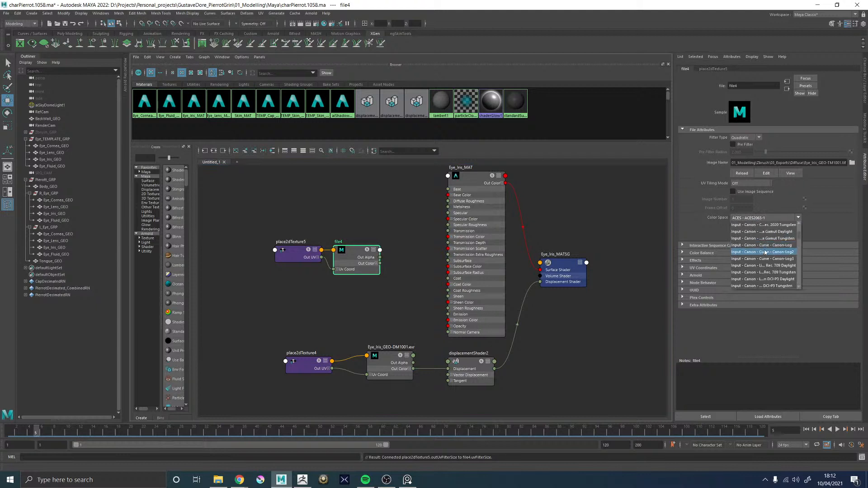
scroll(797, 244, down, 10)
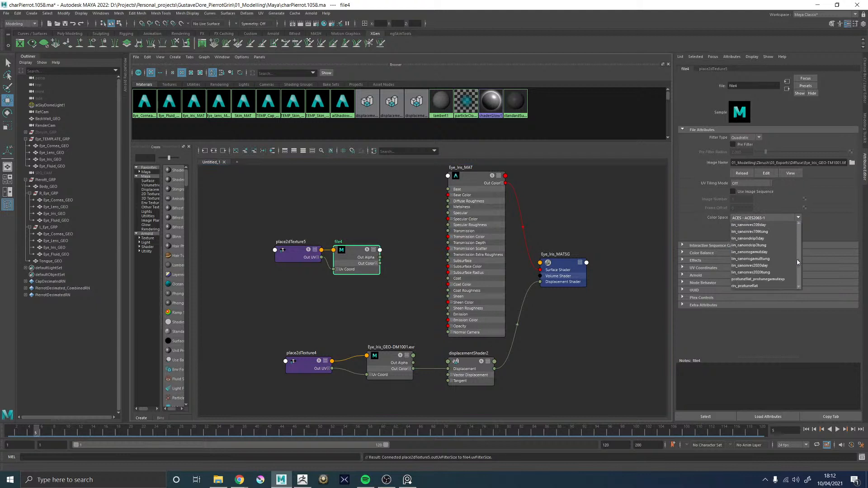
scroll(793, 253, down, 10)
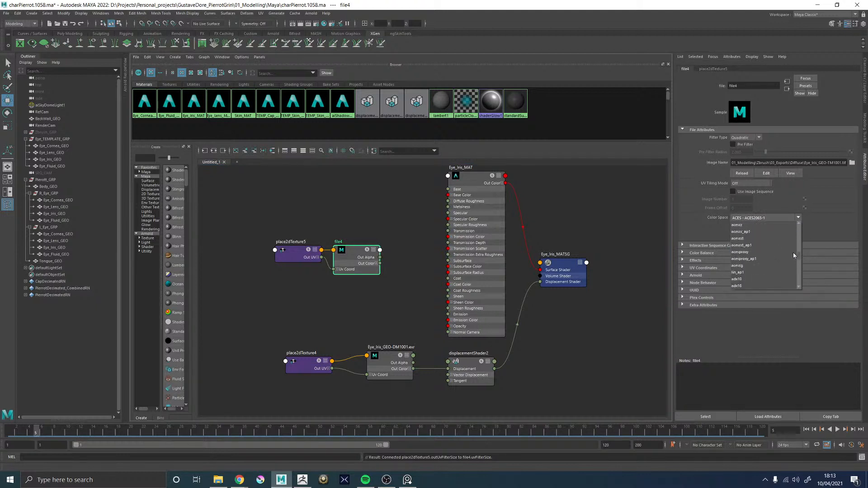
scroll(777, 253, up, 3)
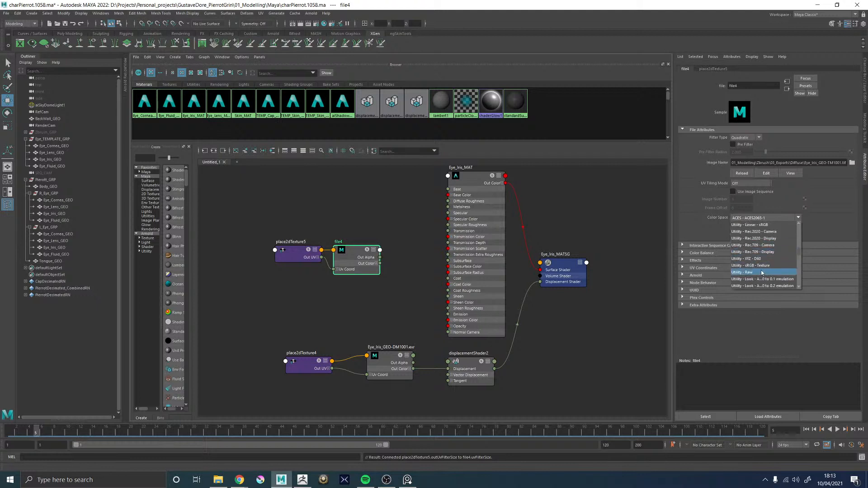
click(762, 265)
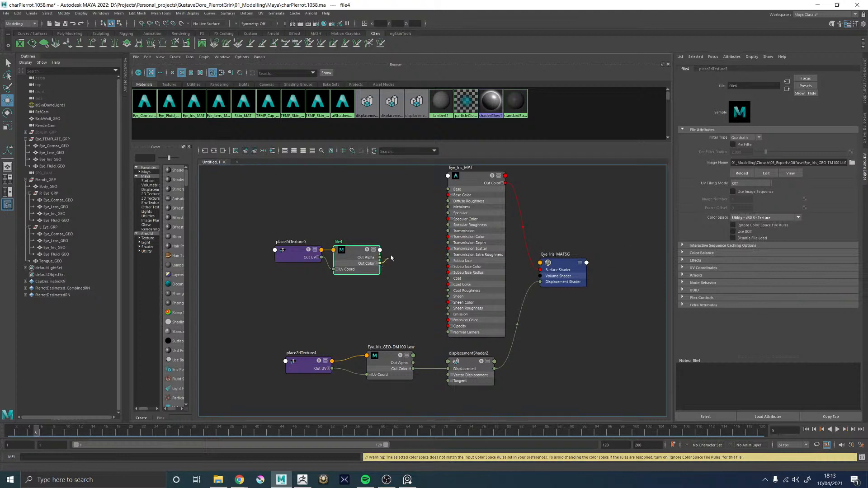
Connect file4's Out Color to Base Color and Subsurface Color of Eye_Iris_MAT, shift its nodes upward and save the scene
drag(380, 264, 449, 195)
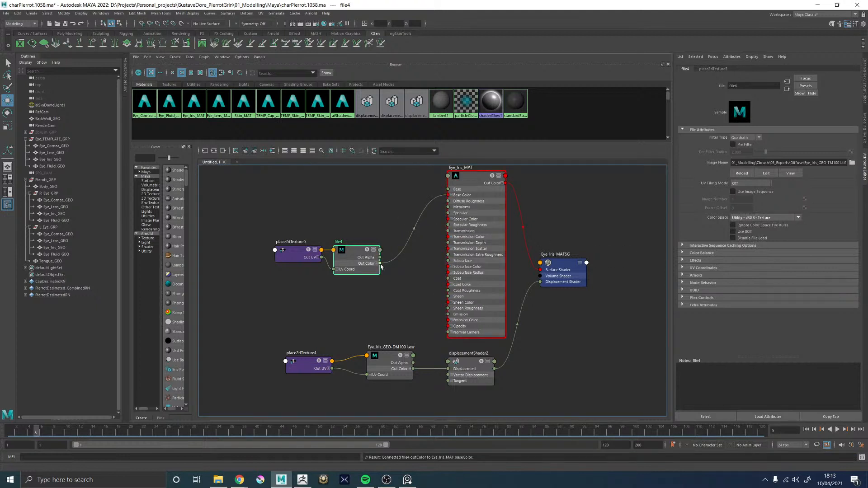
drag(380, 263, 453, 269)
drag(339, 260, 338, 232)
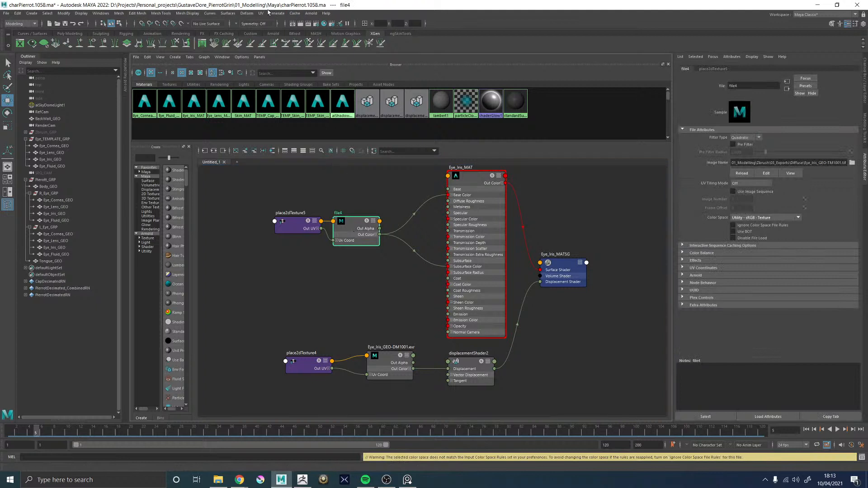
key(ctrl+s)
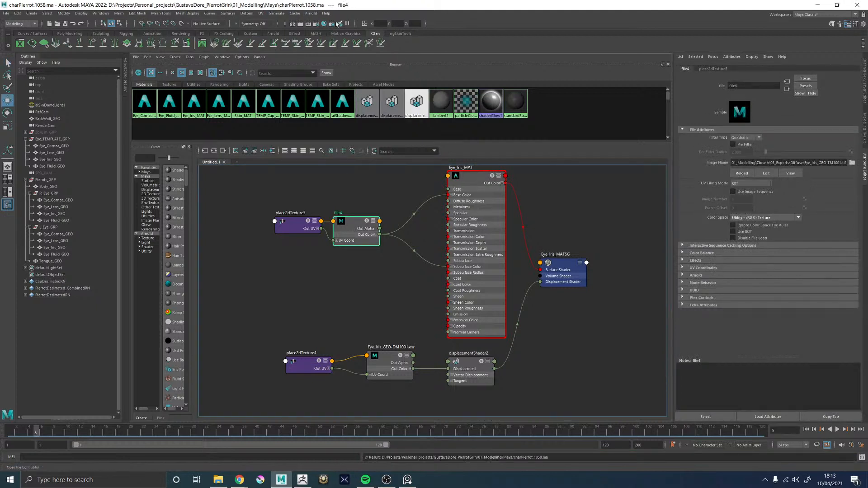
In Arnold's Tx Manager, remove the tx file of the iris displacement texture Eye_Iris_GEO-DM1001.exr
click(311, 13)
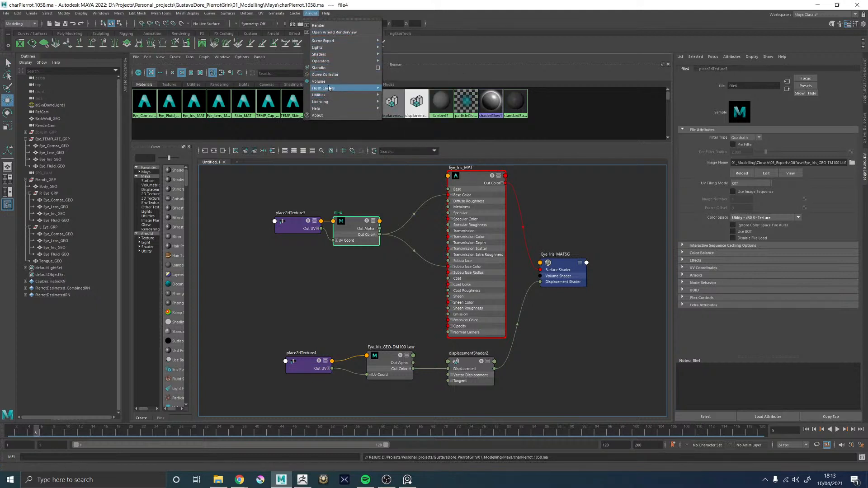
mouse_move(328, 98)
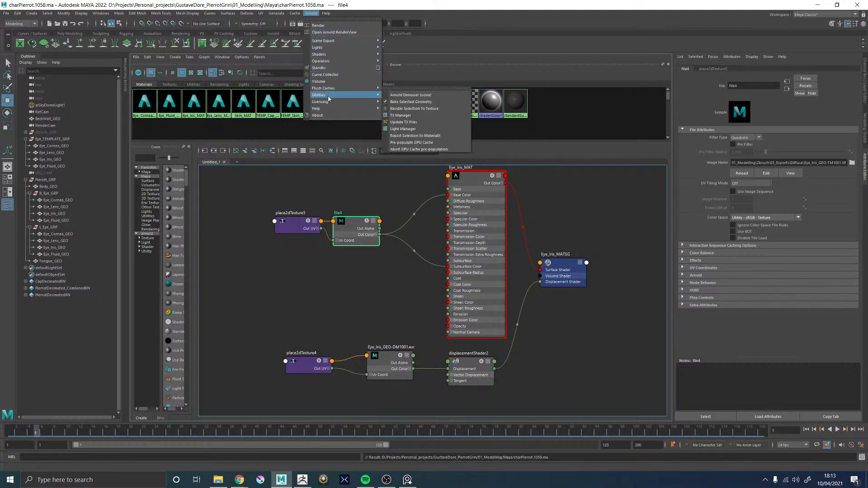
click(406, 115)
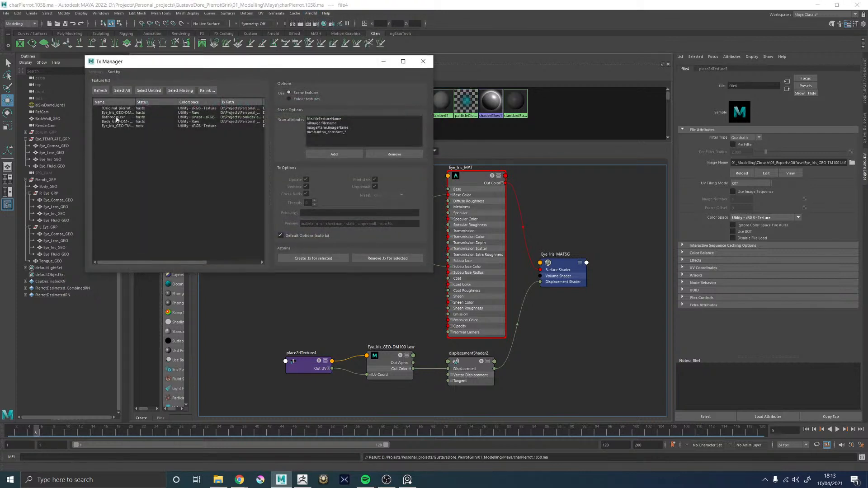
click(123, 113)
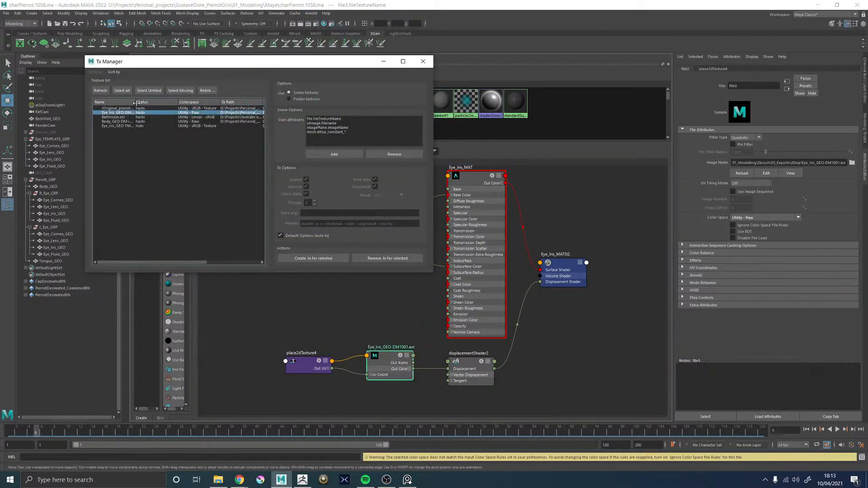
drag(136, 103, 176, 104)
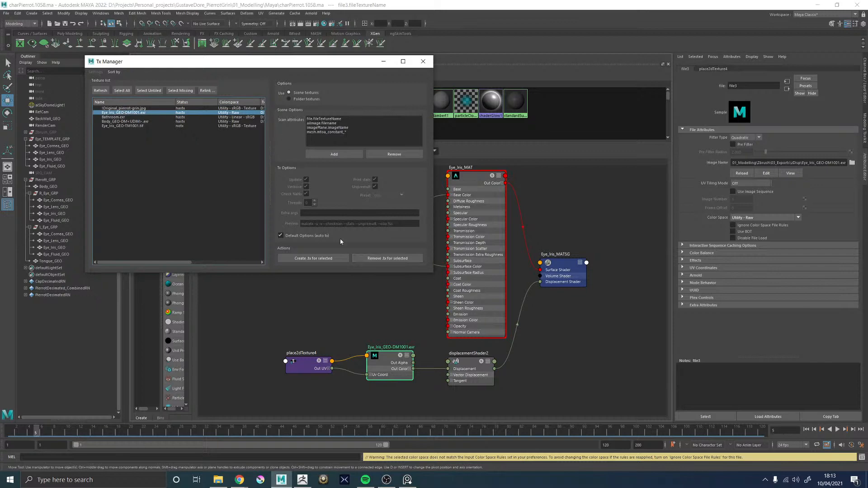
click(388, 258)
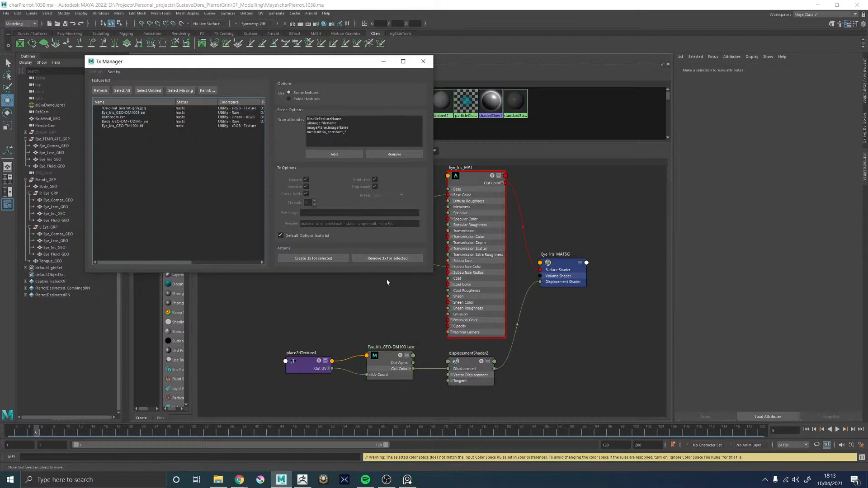
Check the zDisp export folder for the iris displacement tx file, and close the folder and the Tx Manager
click(218, 479)
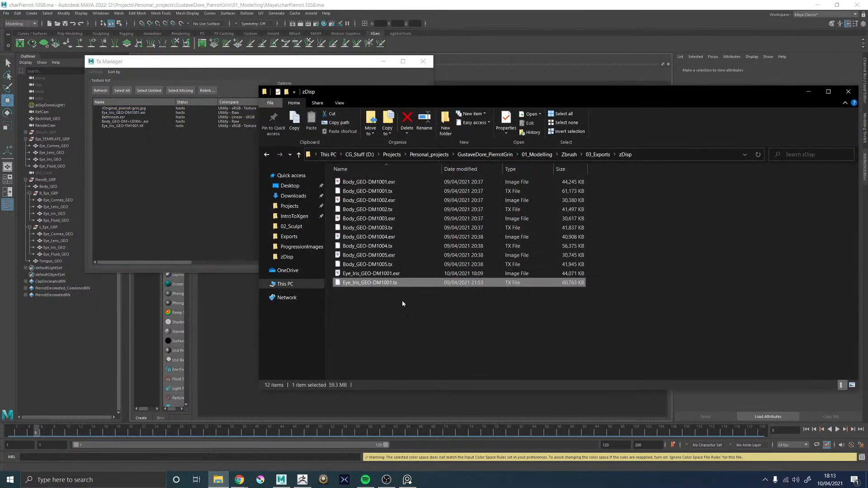
click(402, 303)
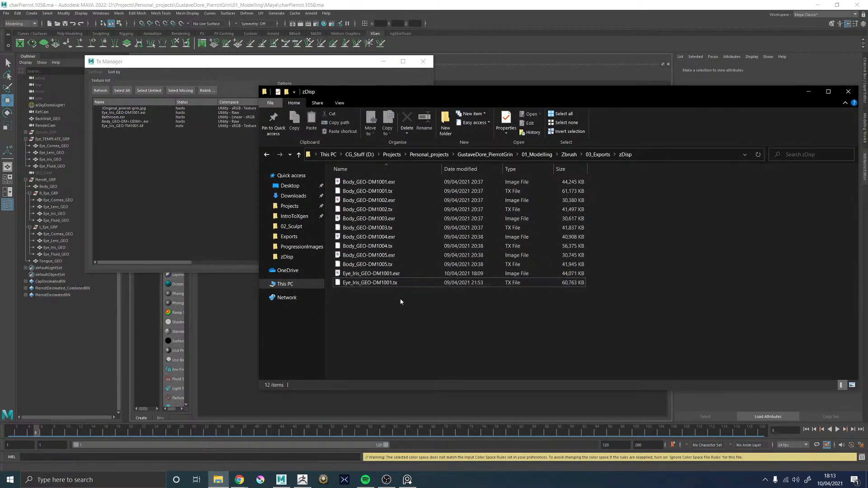
click(848, 92)
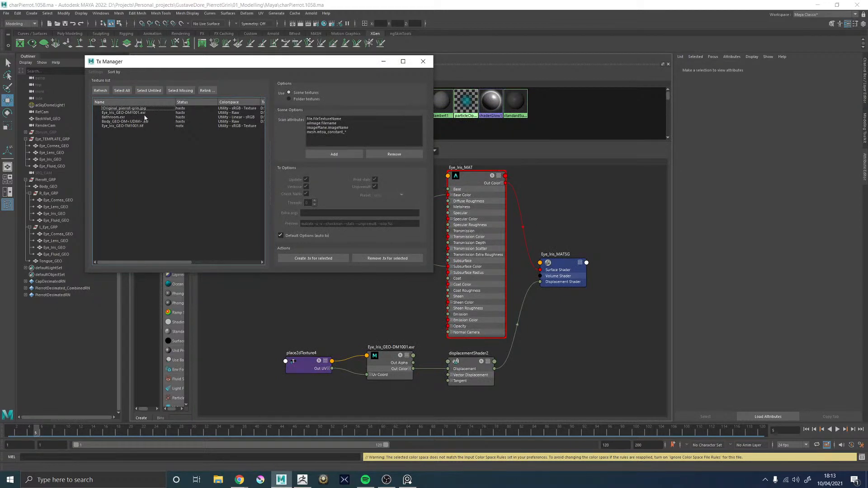
click(422, 61)
Bring up the Arnold RenderView and start a crop-region render around the character's eyes with RenderCam
key(space)
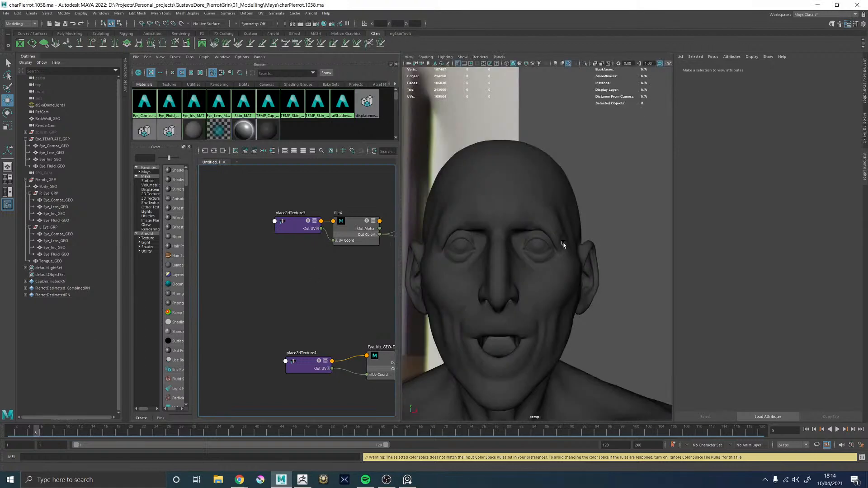
key(space)
key(space)
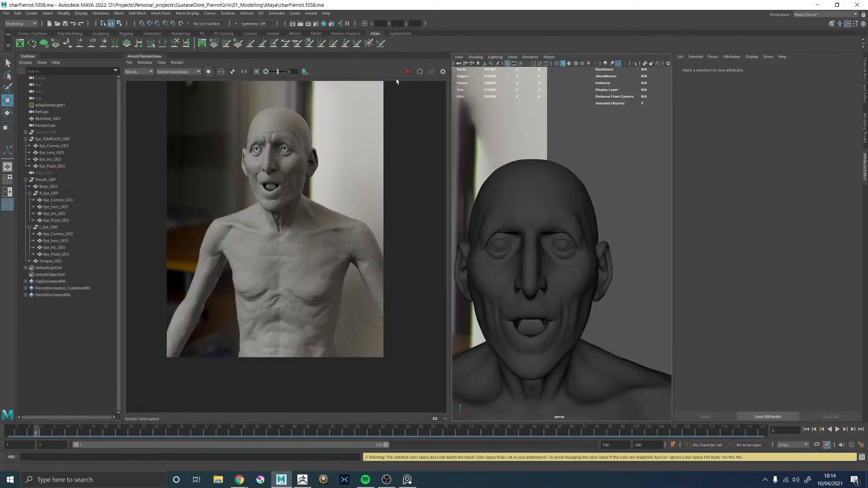
click(256, 71)
drag(244, 132, 234, 116)
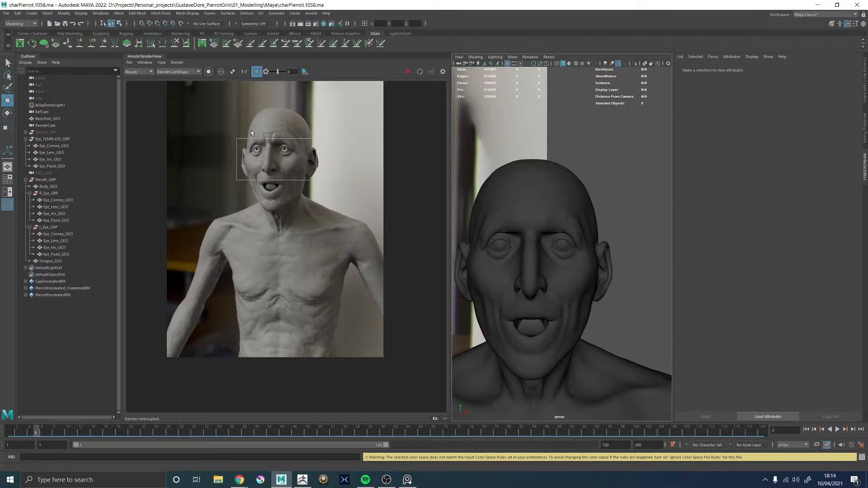
click(315, 181)
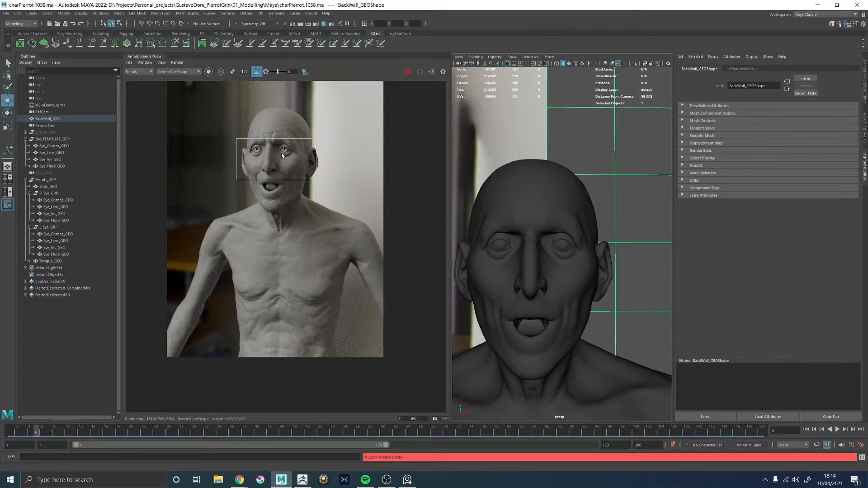
Examine the rendered iris texture and both eyes up close and in the context of the whole face
scroll(277, 149, up, 2)
scroll(277, 149, up, 2)
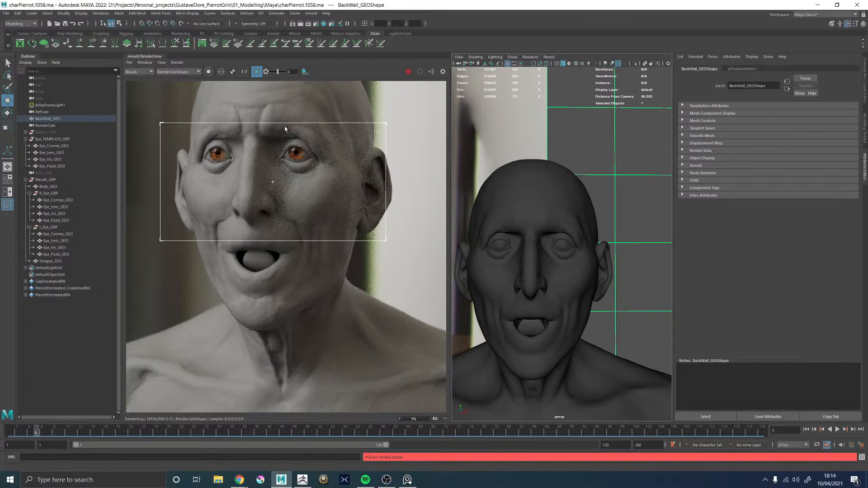
scroll(213, 153, up, 2)
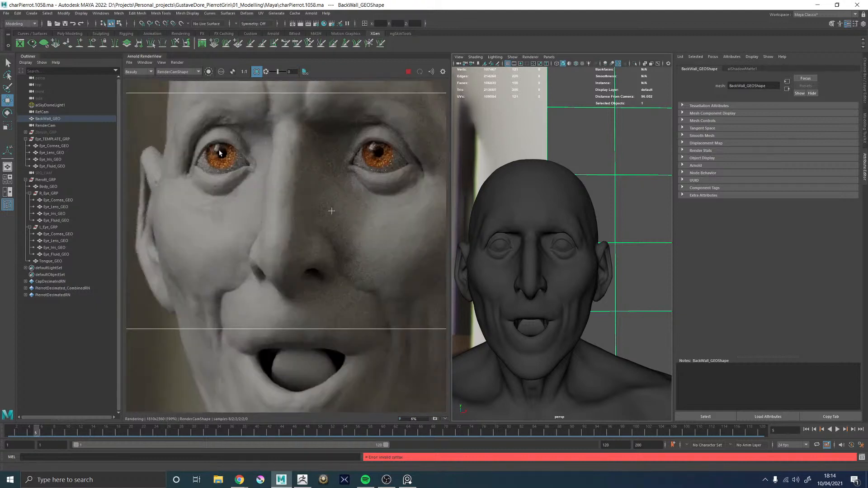
scroll(239, 108, down, 2)
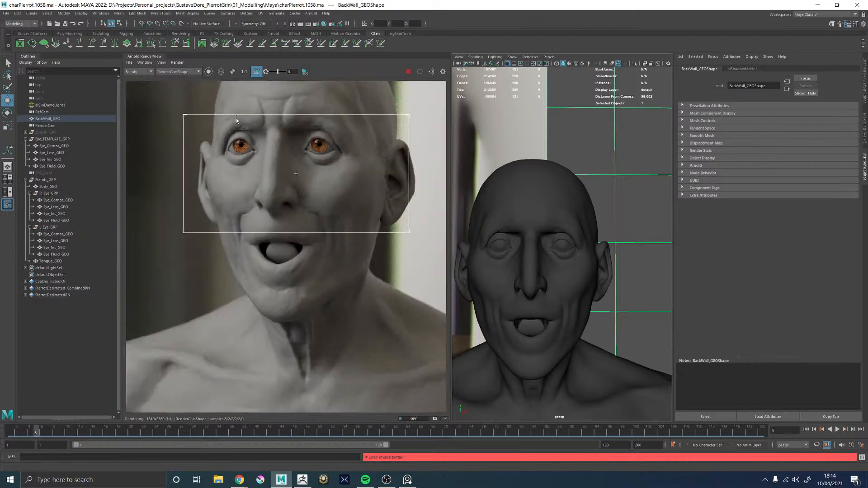
scroll(235, 118, up, 3)
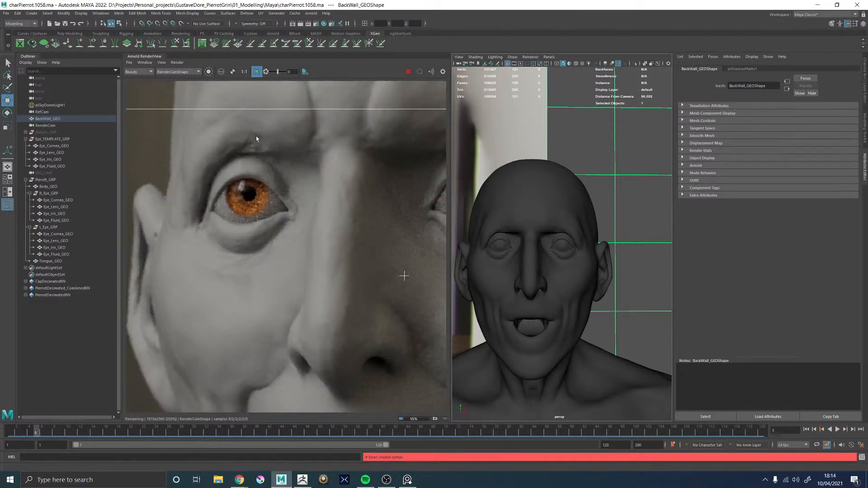
scroll(271, 144, down, 5)
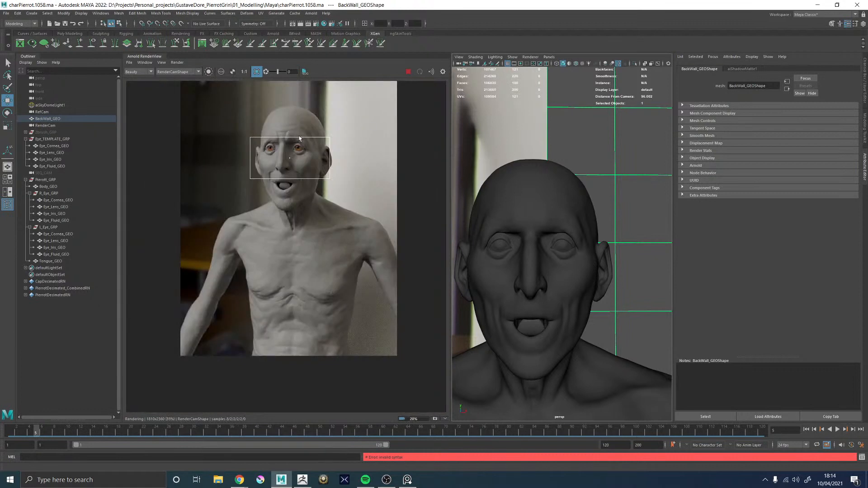
scroll(286, 130, up, 2)
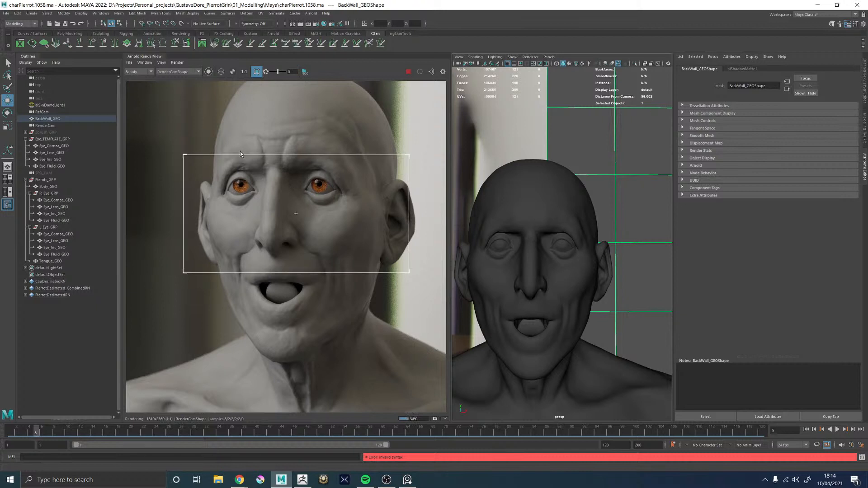
scroll(234, 184, up, 5)
scroll(245, 183, down, 5)
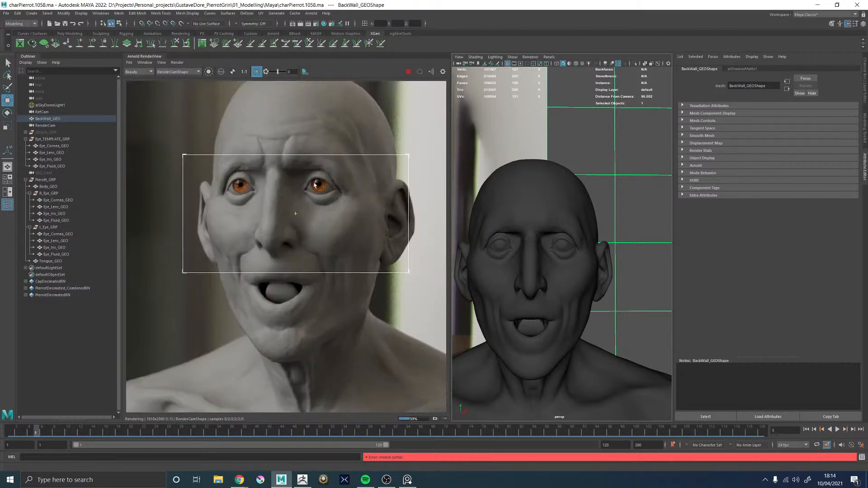
Stop the Arnold region render and set the viewport to look through the persp camera
click(409, 74)
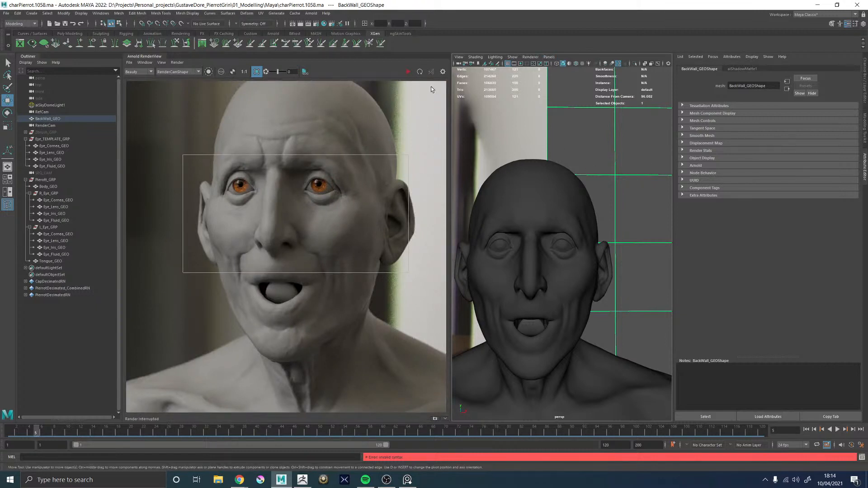
click(549, 57)
mouse_move(566, 67)
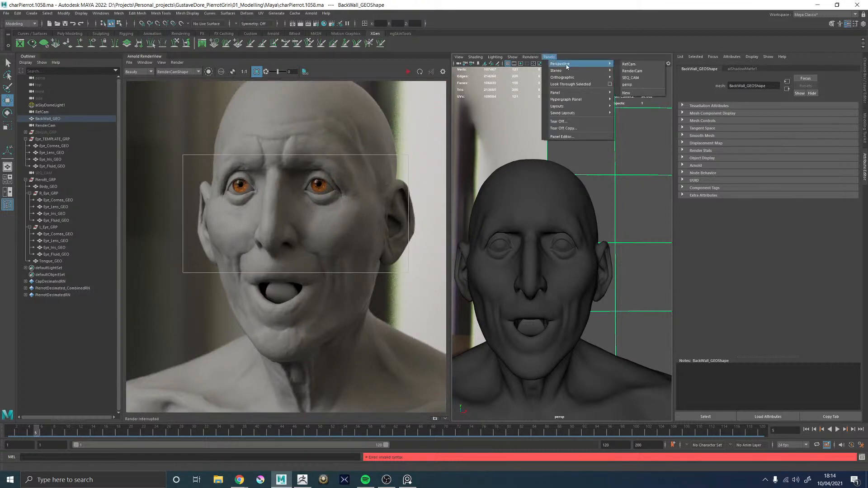
click(632, 87)
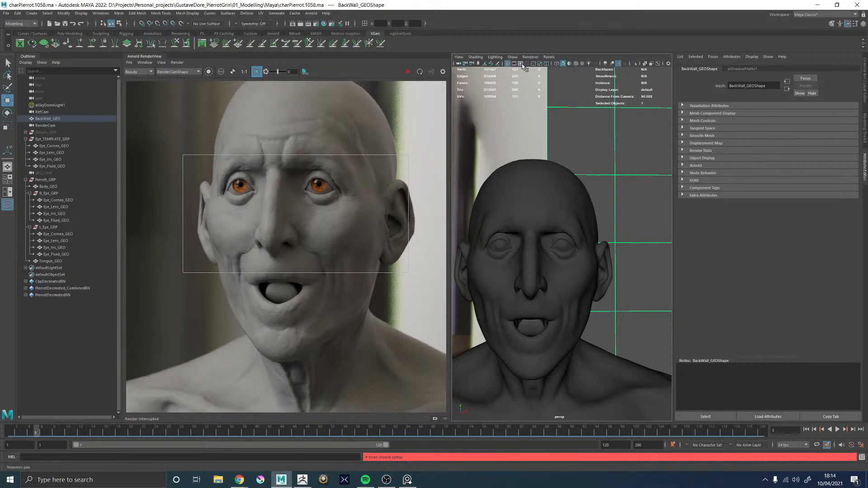
Hide Pierott_GRP and frame the template eyeball within the resolution gate of the persp view
click(521, 64)
scroll(582, 200, down, 5)
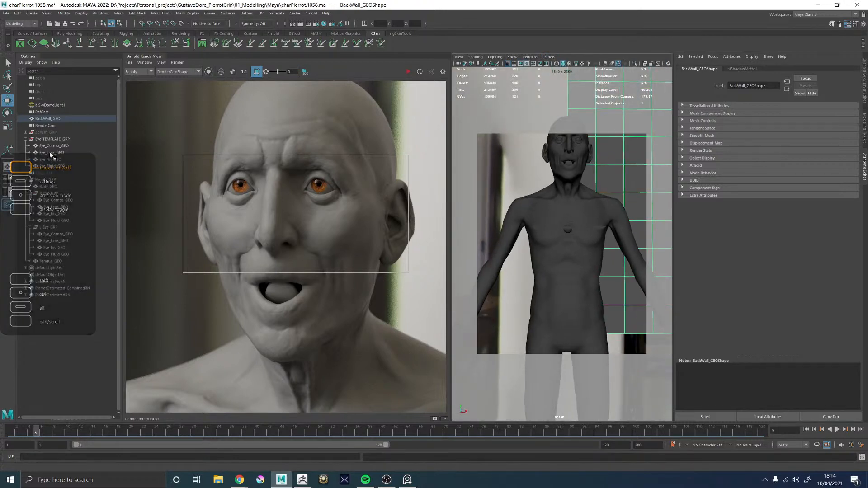
click(43, 180)
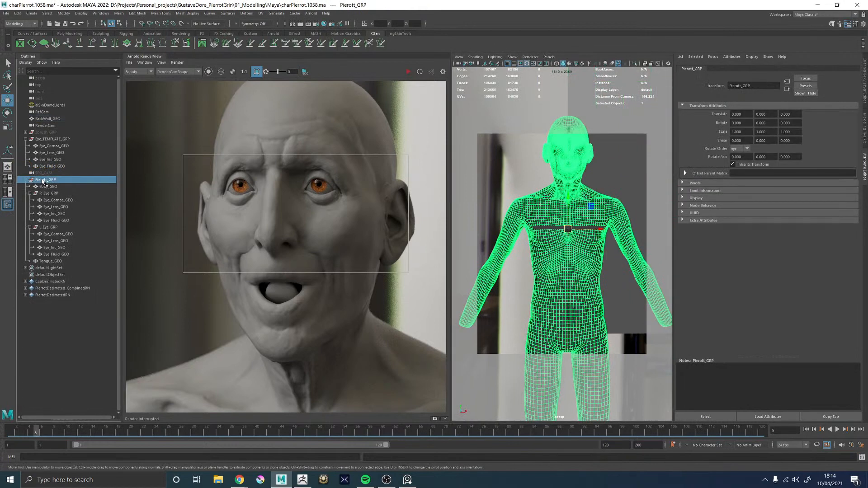
key(h)
alt+drag(502, 220, 477, 217)
alt+right_drag(476, 217, 608, 206)
alt+middle_drag(583, 226, 514, 317)
alt+drag(538, 222, 548, 237)
alt+right_drag(548, 237, 559, 247)
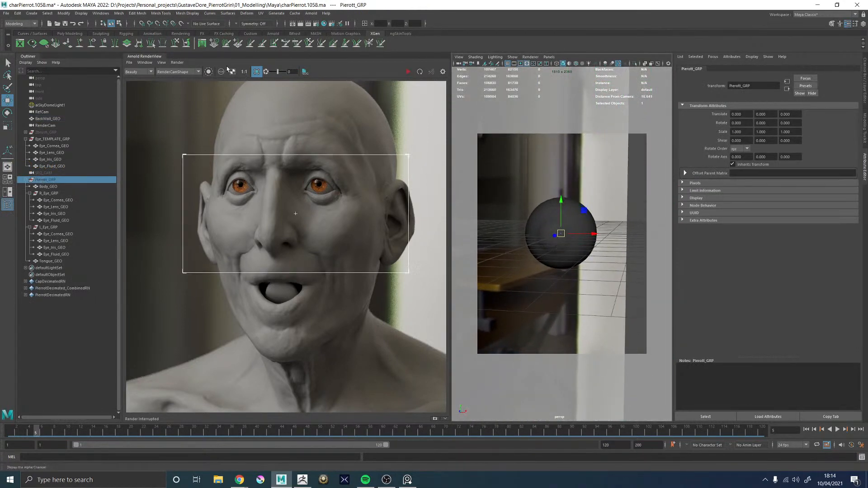
Turn off the crop region and start a full-frame Arnold render of the template eyeball through perspShape
click(256, 71)
click(409, 72)
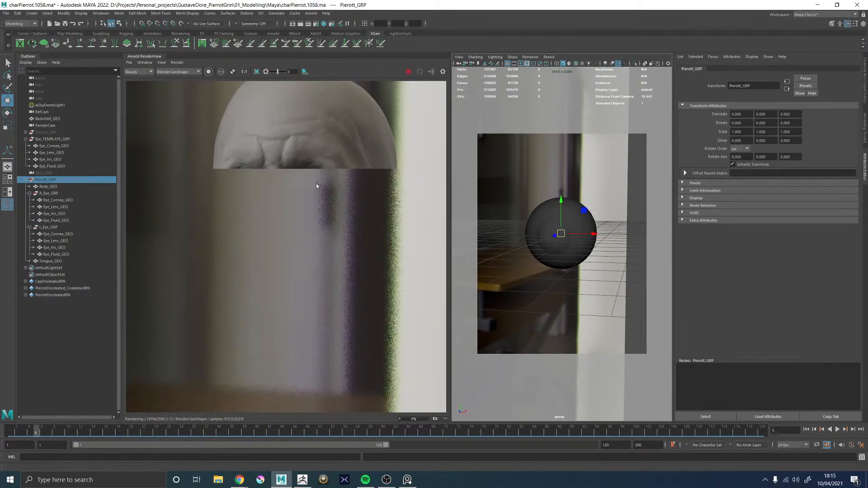
scroll(292, 220, down, 5)
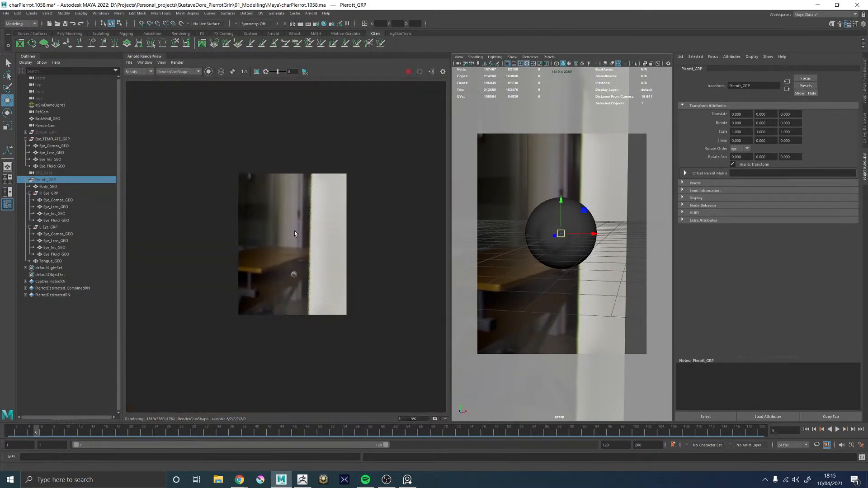
click(169, 73)
click(172, 84)
scroll(291, 251, up, 5)
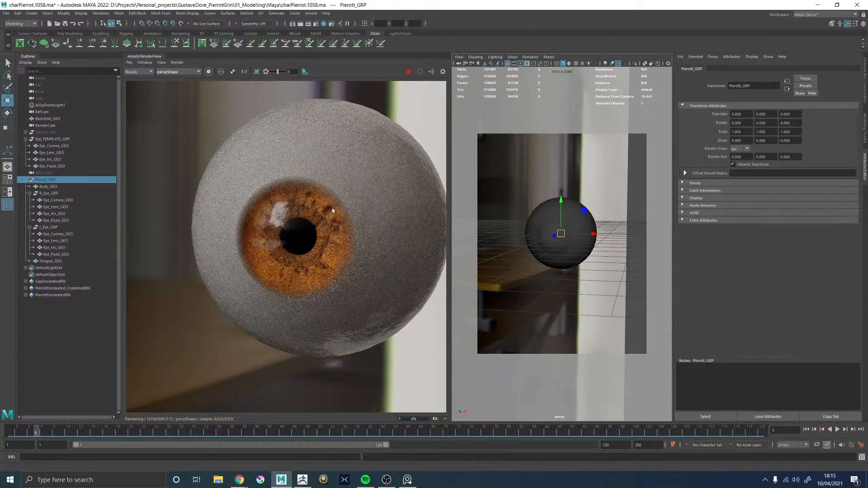
Select the template eye's Eye_Cornea_GEO, bring up its Eye_Cornea_MAT attributes, and show the Hypershade in the viewport panel
click(574, 211)
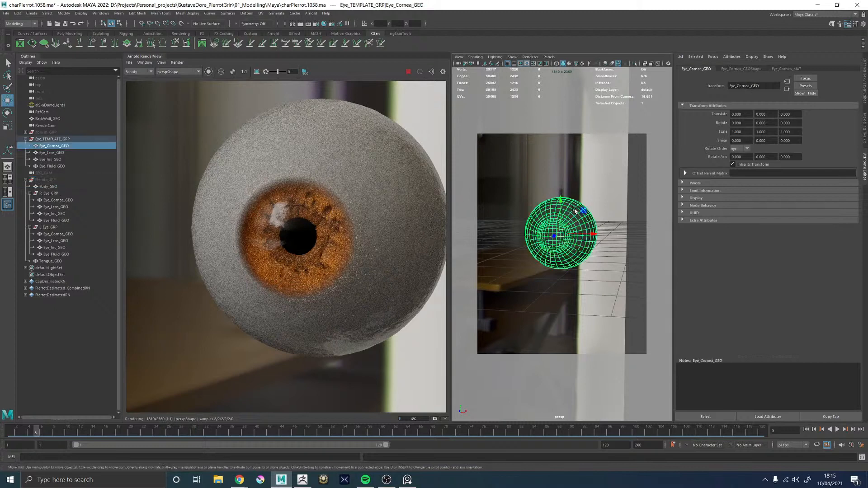
click(786, 69)
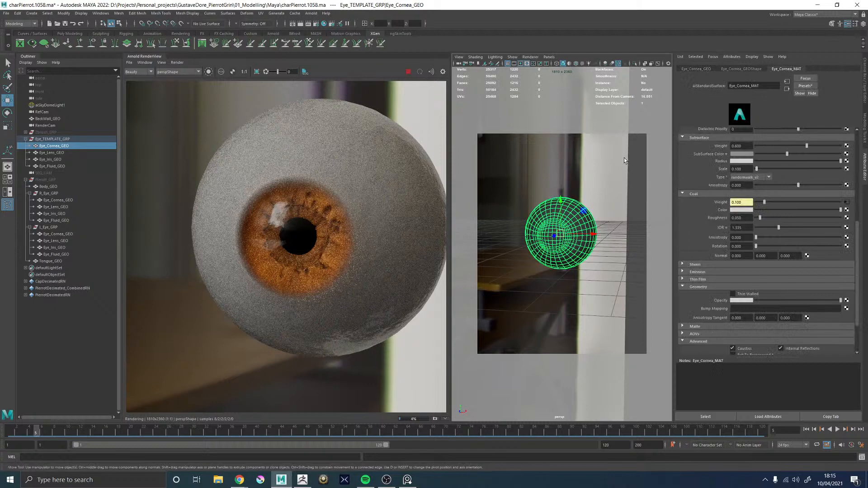
key(space)
key(space)
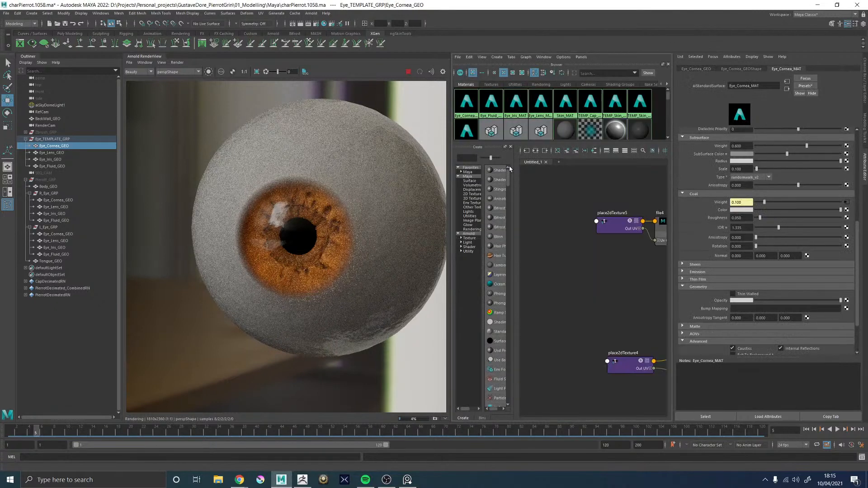
Graph the Eye_Iris_MAT shading network in the Hypershade and examine its texture connections
alt+middle_drag(616, 240, 527, 246)
scroll(619, 302, down, 5)
alt+middle_drag(627, 284, 567, 286)
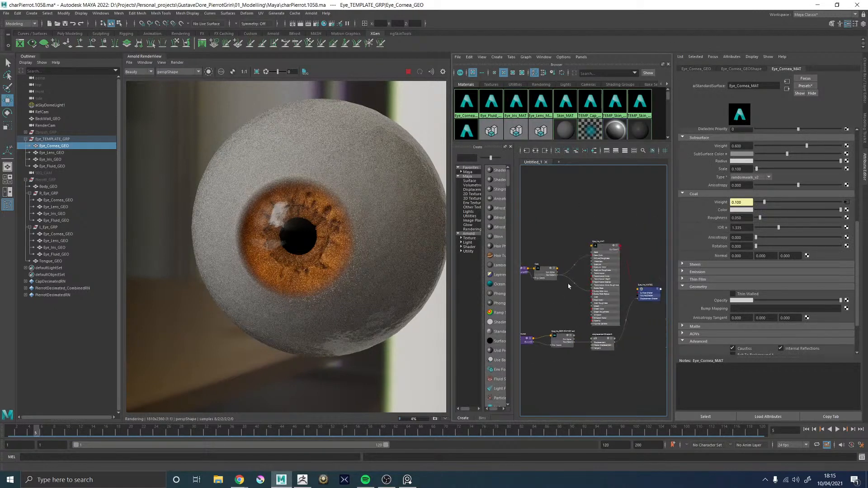
scroll(603, 247, up, 5)
click(603, 248)
alt+middle_drag(551, 212, 600, 210)
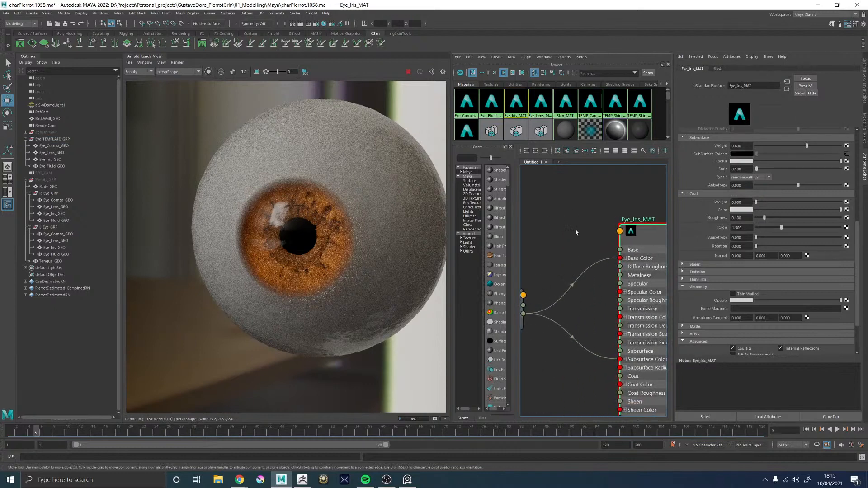
scroll(600, 210, down, 2)
scroll(565, 194, down, 4)
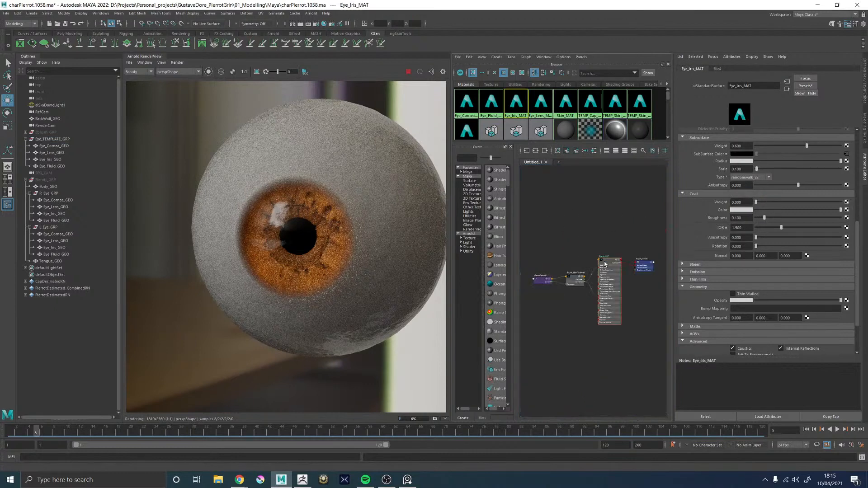
scroll(604, 264, up, 3)
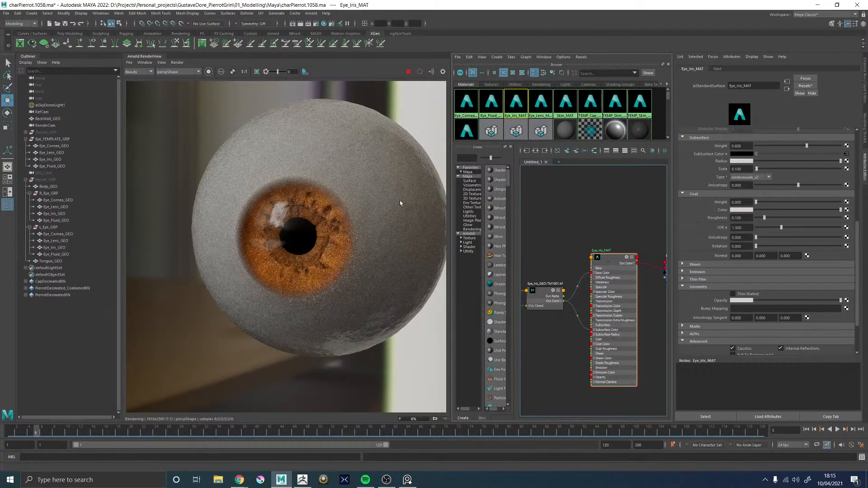
click(536, 152)
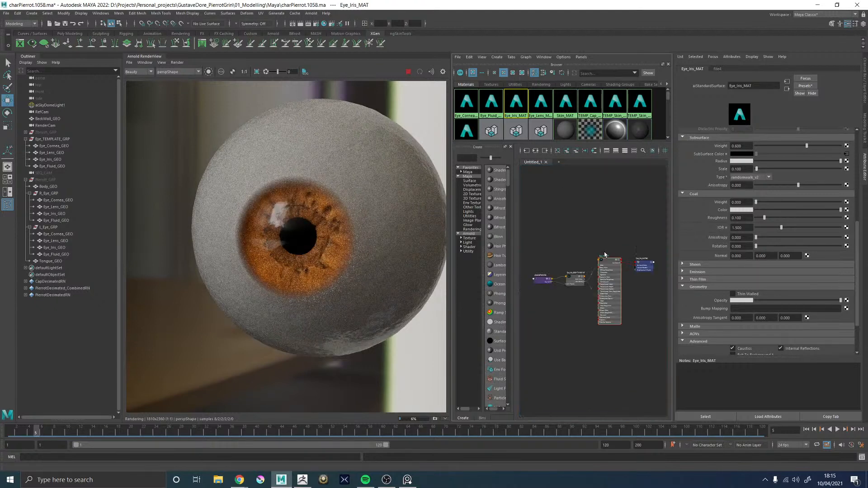
scroll(608, 257, up, 4)
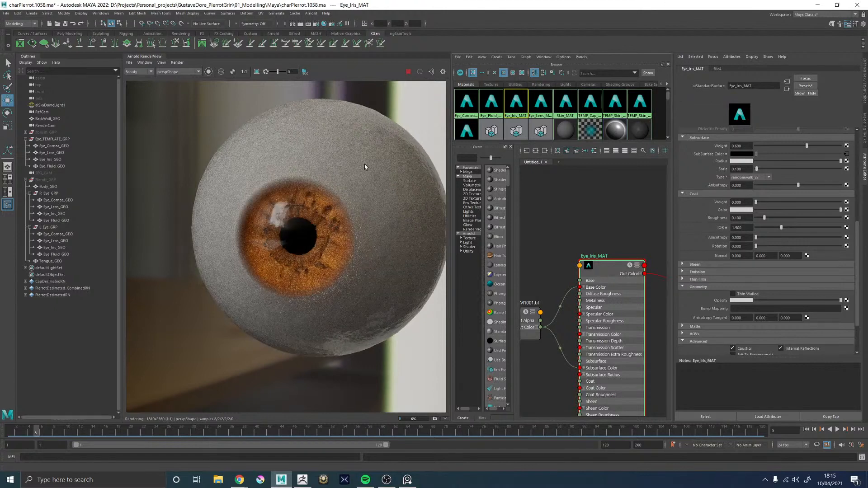
Select the template eye's cornea mesh and graph the full Eye_Cornea_MAT shading network in the Hypershade
key(space)
click(625, 231)
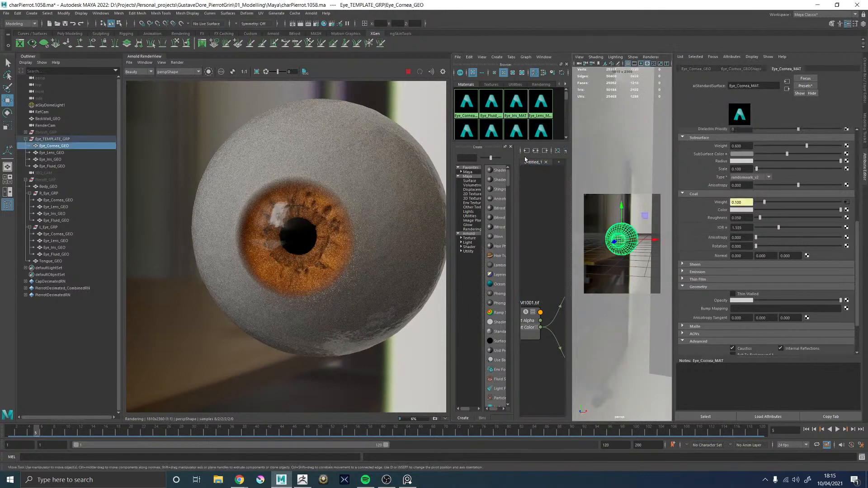
key(space)
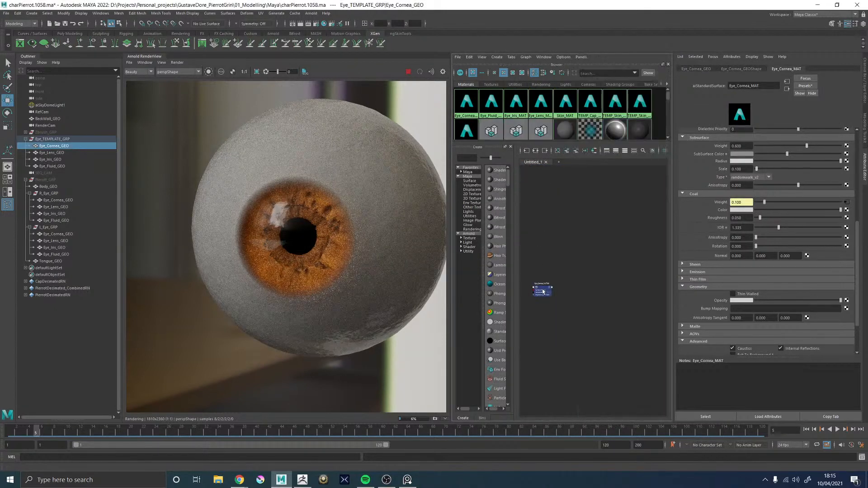
click(544, 291)
click(533, 152)
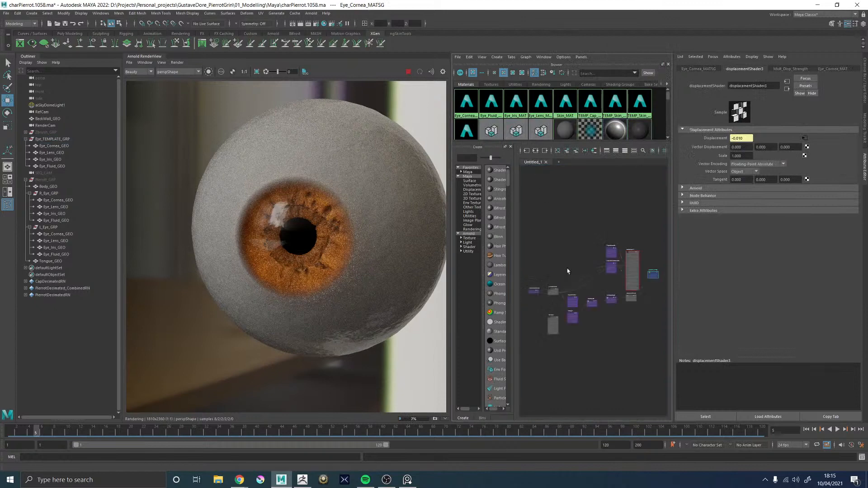
Create a ramp texture in the cornea network and remove its black colour entry so only white remains
click(600, 208)
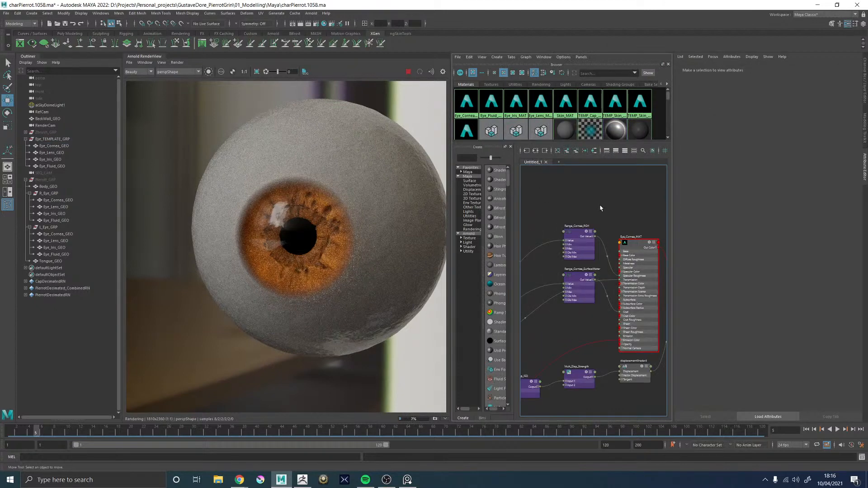
key(Tab)
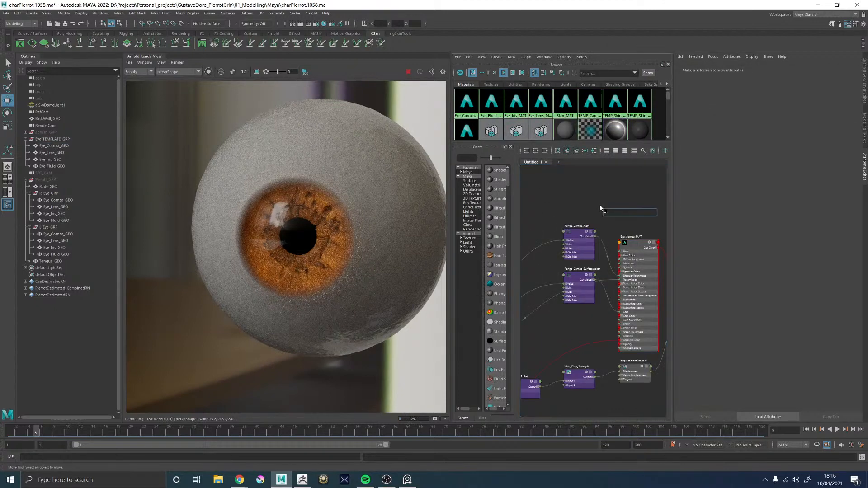
text(ramp)
key(Down)
key(Down)
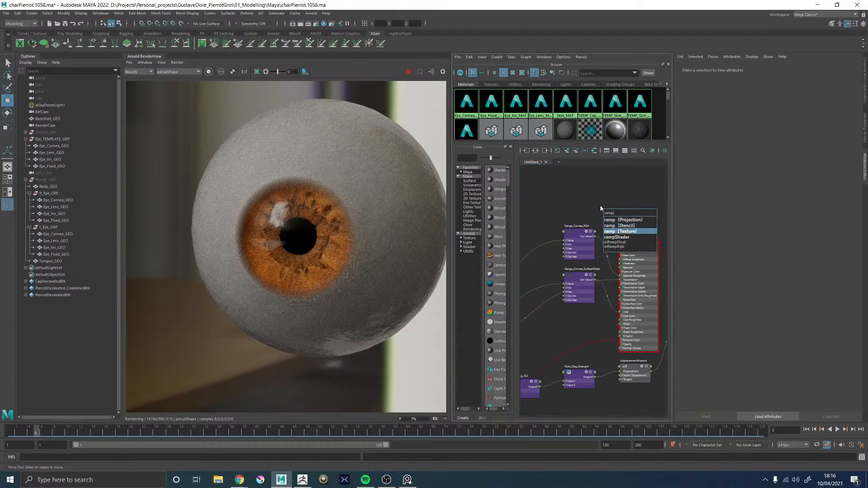
key(Return)
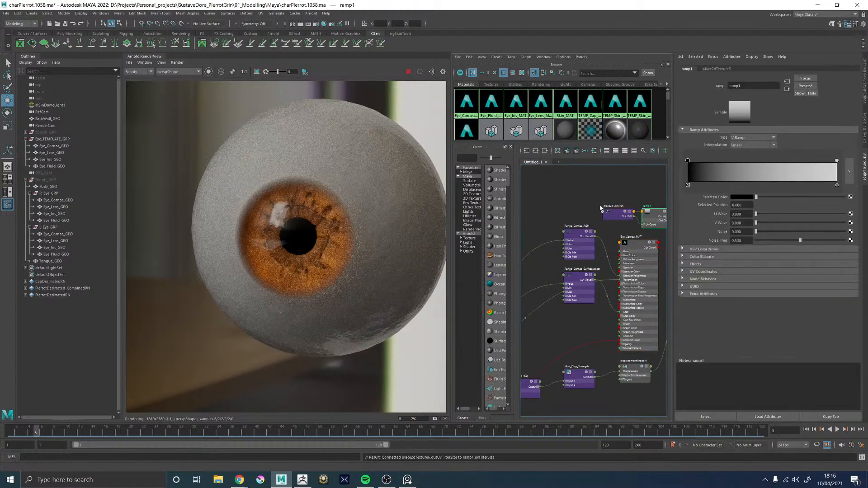
click(687, 185)
middle_drag(622, 184, 554, 183)
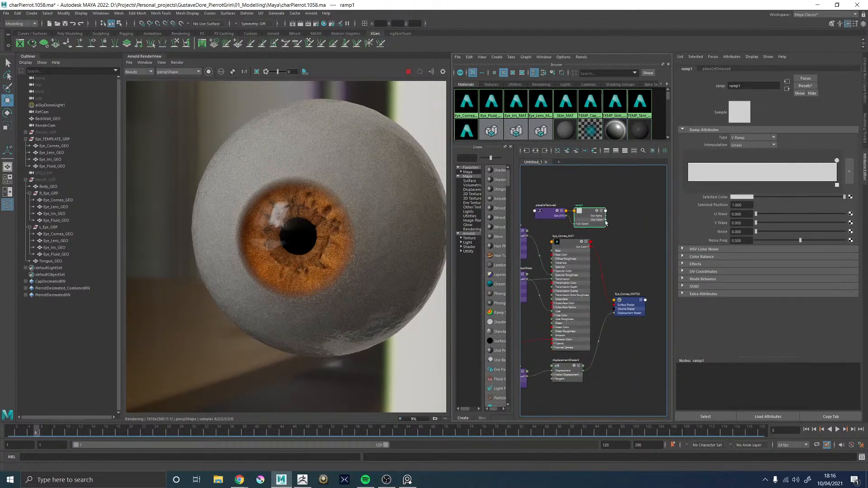
Connect the ramp's Out Color to Eye_Cornea_MAT's Base Color and Subsurface Color, and place the ramp nodes above the range nodes
drag(605, 222, 554, 255)
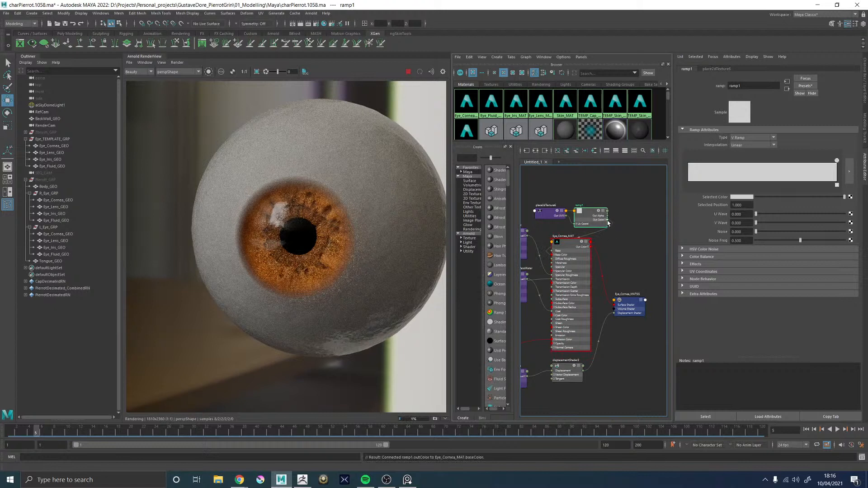
drag(606, 221, 551, 303)
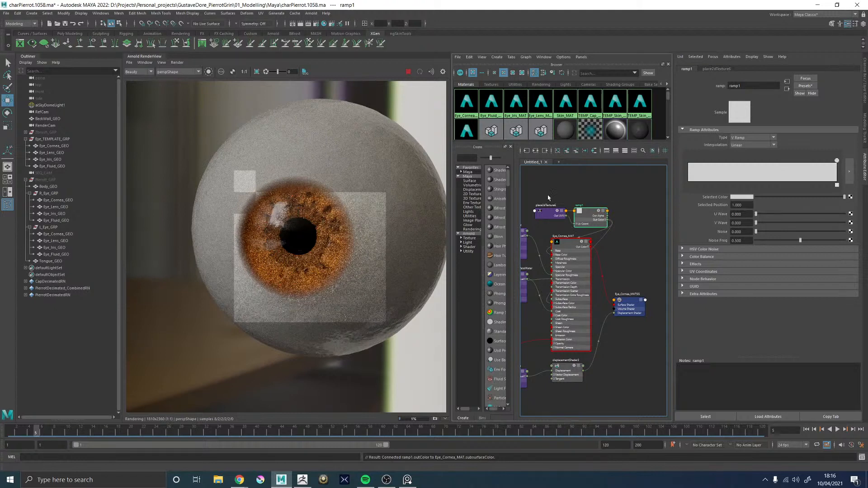
drag(556, 197, 492, 196)
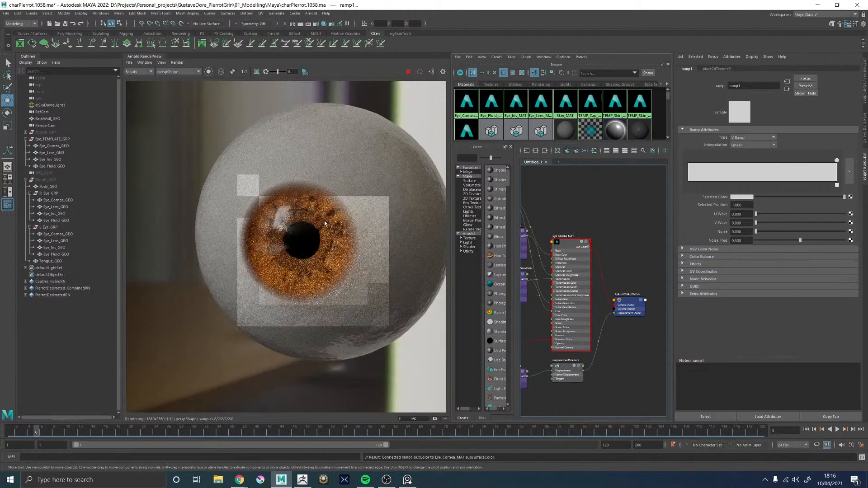
alt+middle_drag(564, 206, 657, 211)
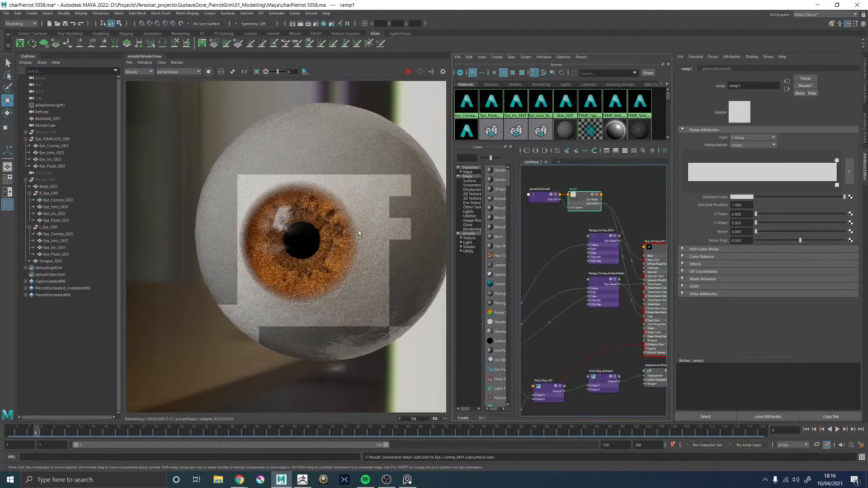
Tint the ramp's remaining white colour to a very pale, warm off-white and check it on the rendered eyeball
click(739, 197)
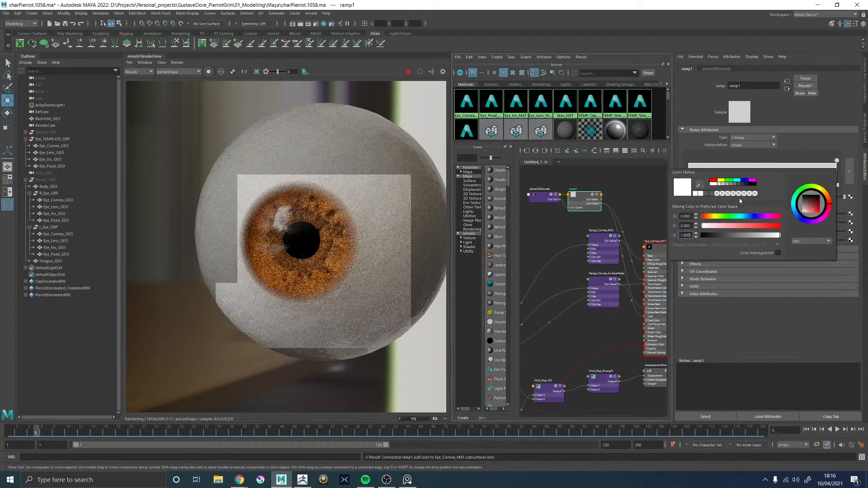
click(705, 225)
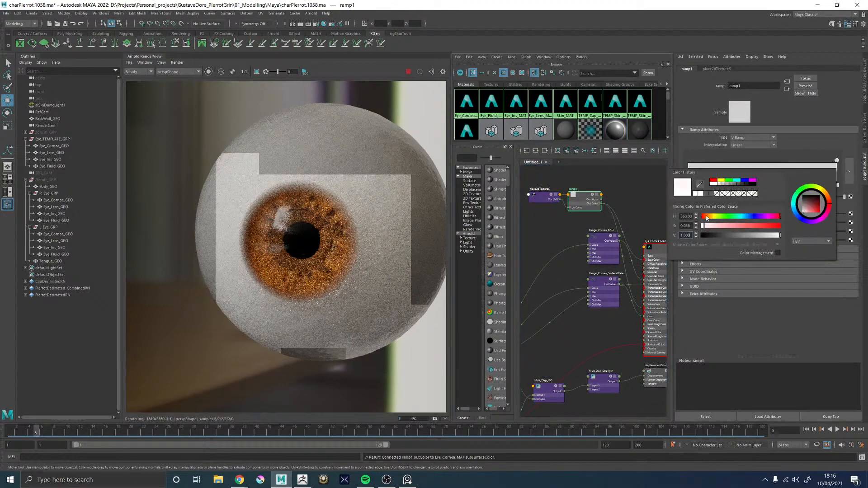
drag(707, 218, 712, 219)
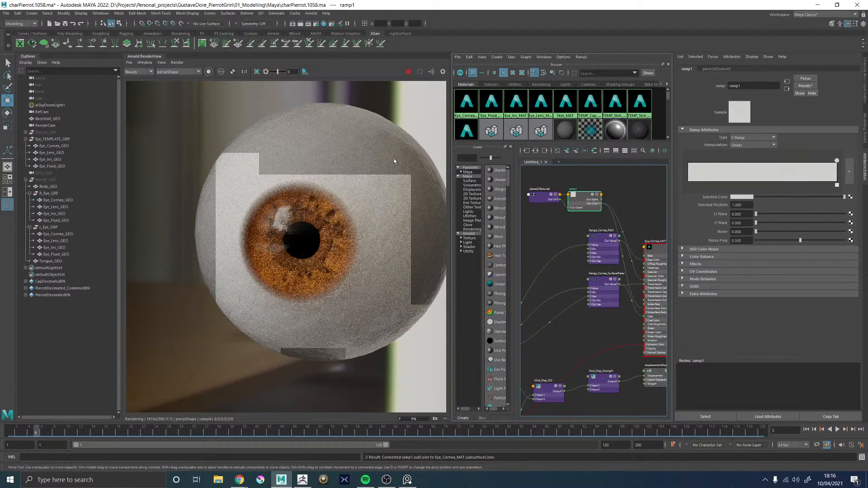
scroll(394, 161, down, 3)
scroll(363, 164, up, 3)
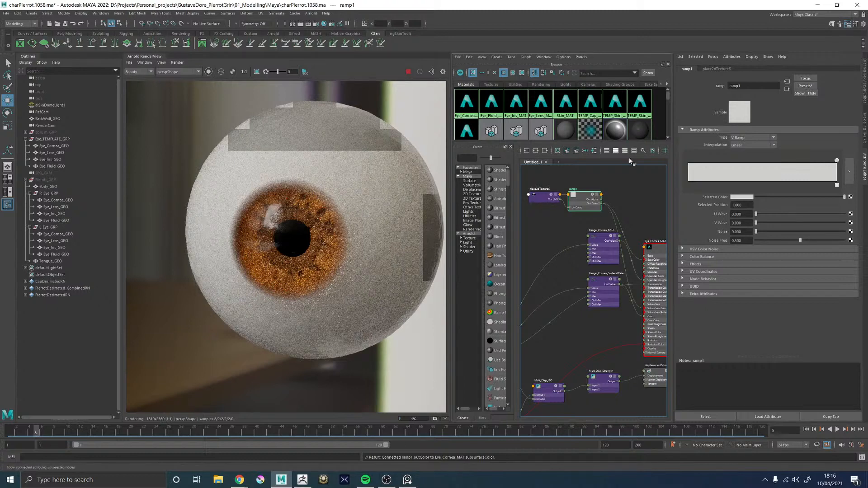
click(742, 197)
click(718, 225)
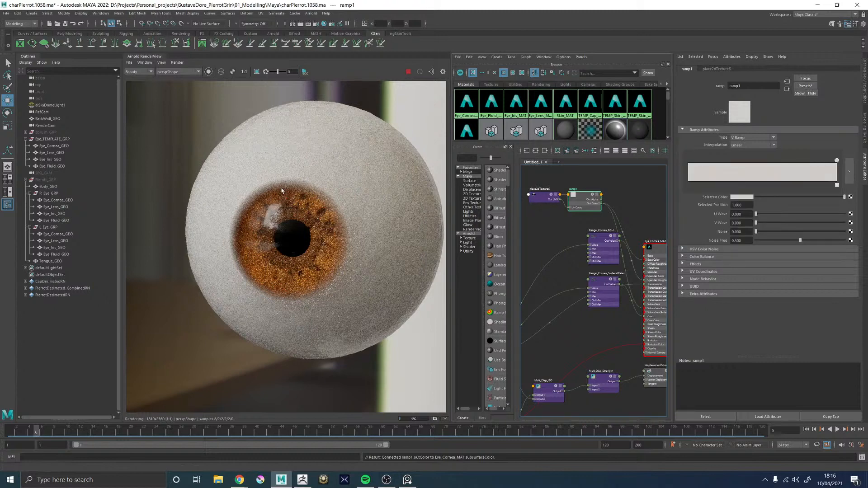
scroll(281, 191, down, 5)
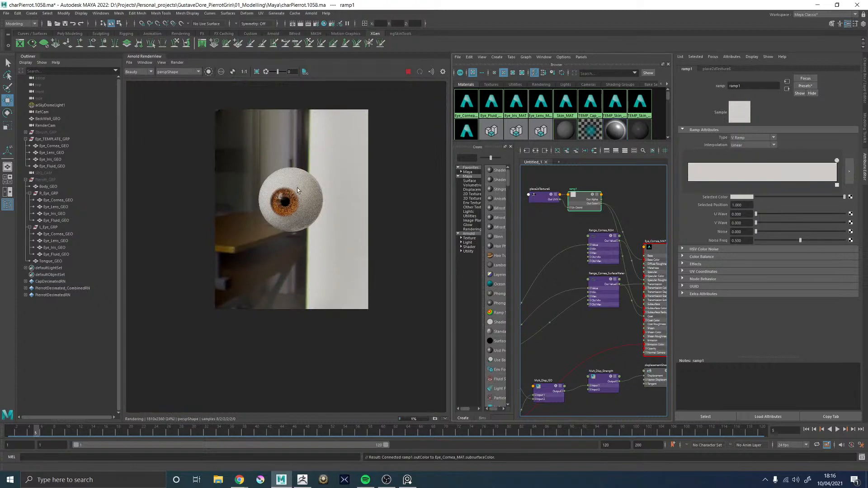
scroll(291, 189, up, 3)
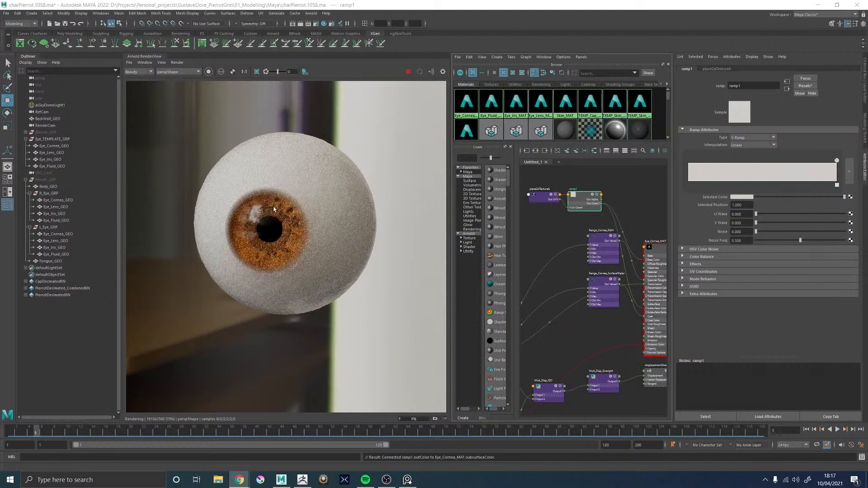
scroll(258, 209, up, 1)
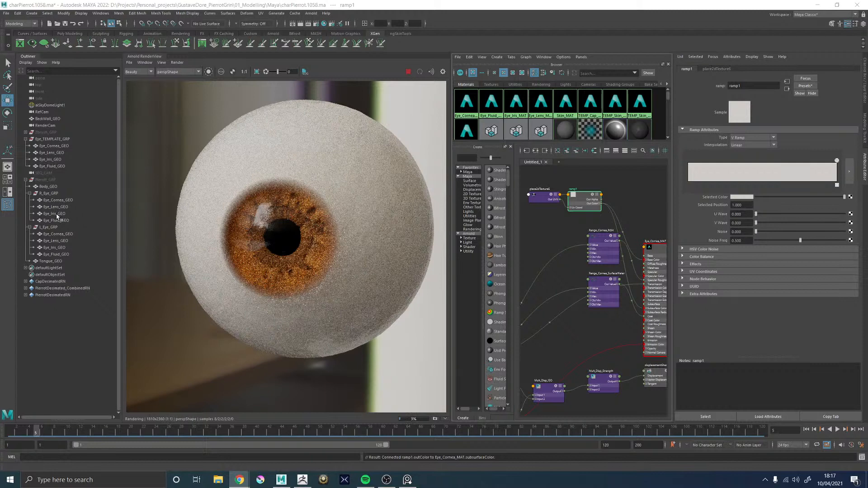
Select the right eye's iris mesh and expand the Arnold subdivision settings of its shape node
click(56, 214)
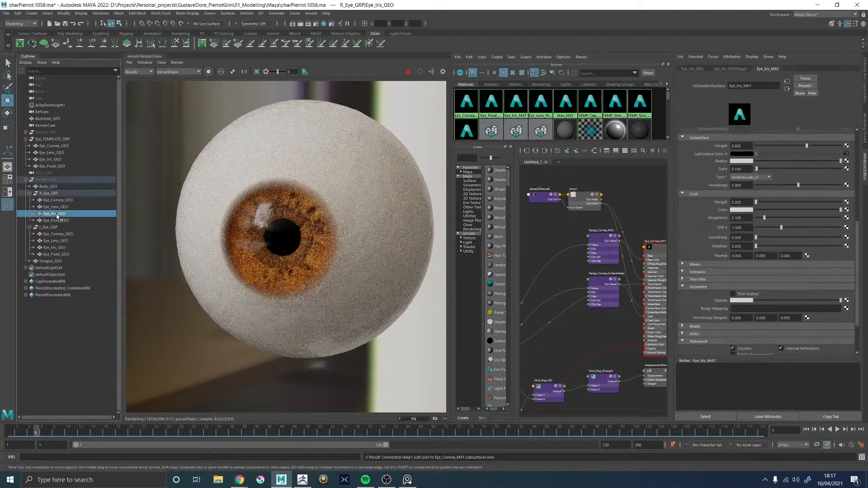
click(731, 70)
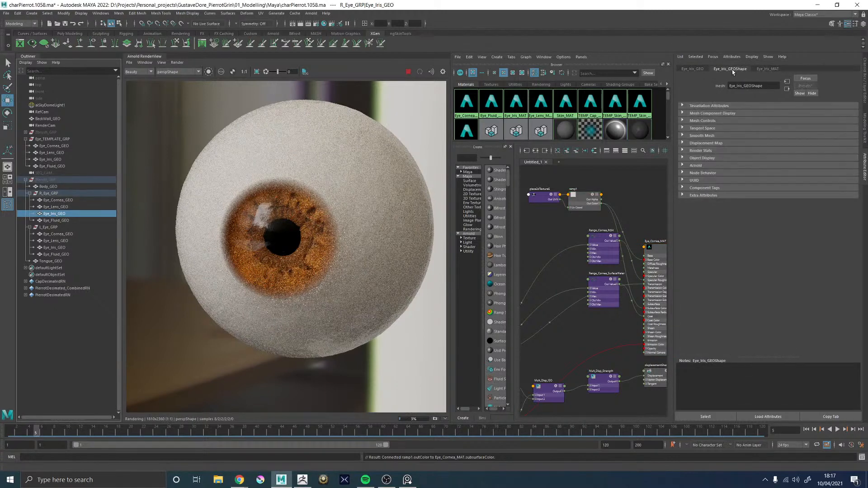
click(695, 165)
scroll(722, 270, down, 3)
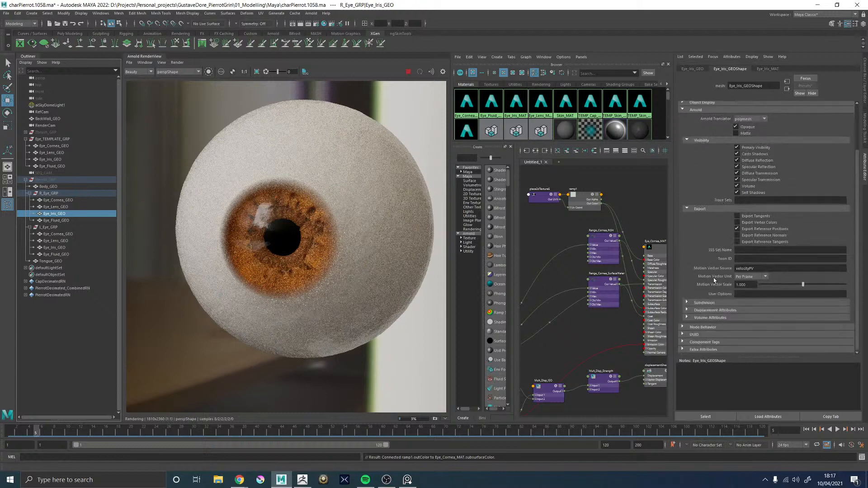
click(702, 302)
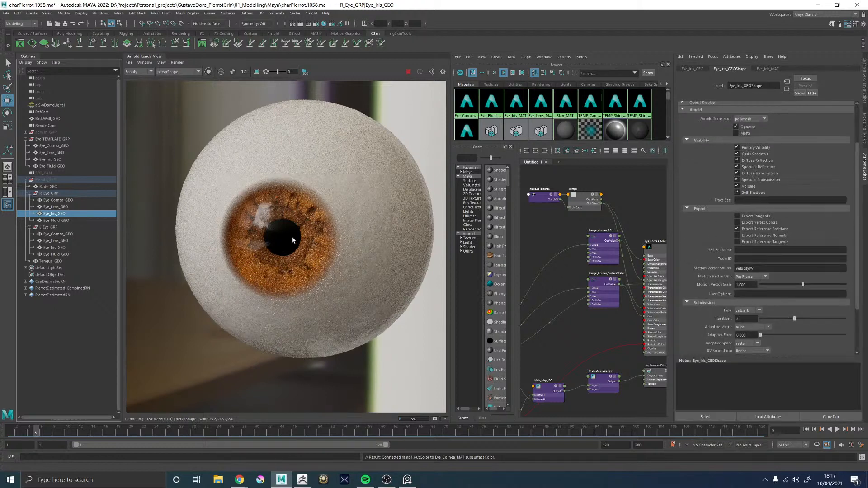
Stop the live render, update the full scene to re-render the template eye, and inspect the iris closely
scroll(293, 240, up, 3)
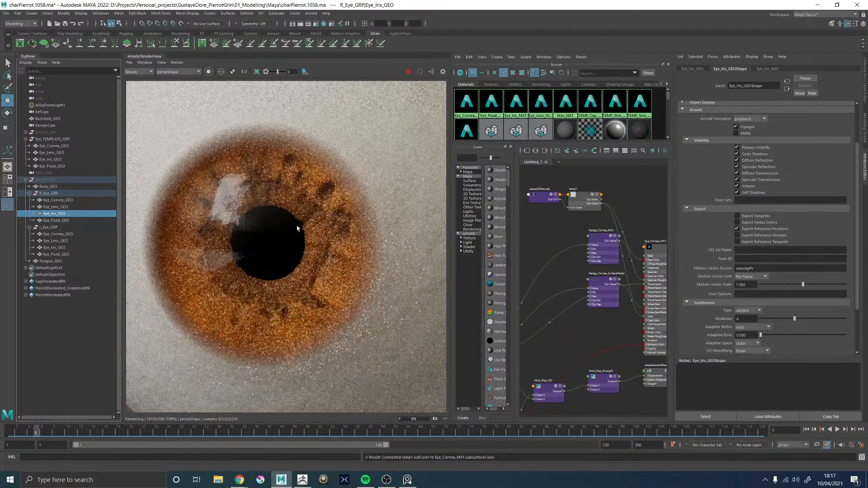
scroll(298, 227, down, 3)
scroll(298, 227, up, 2)
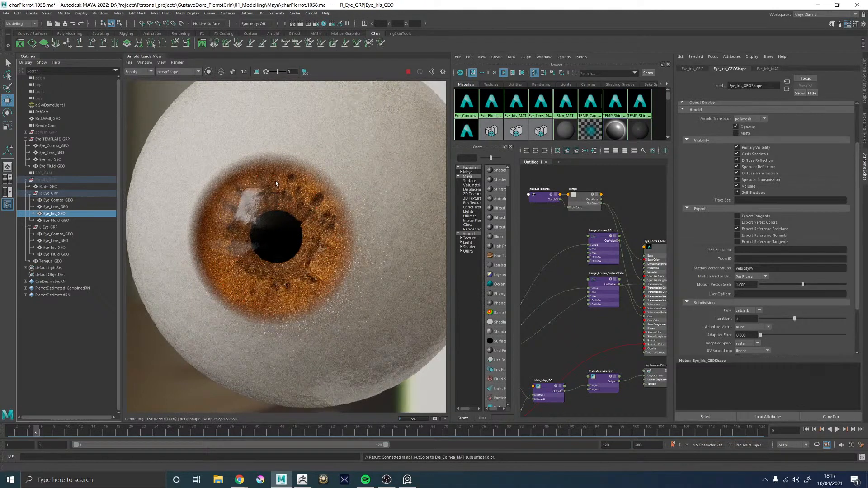
scroll(276, 182, down, 5)
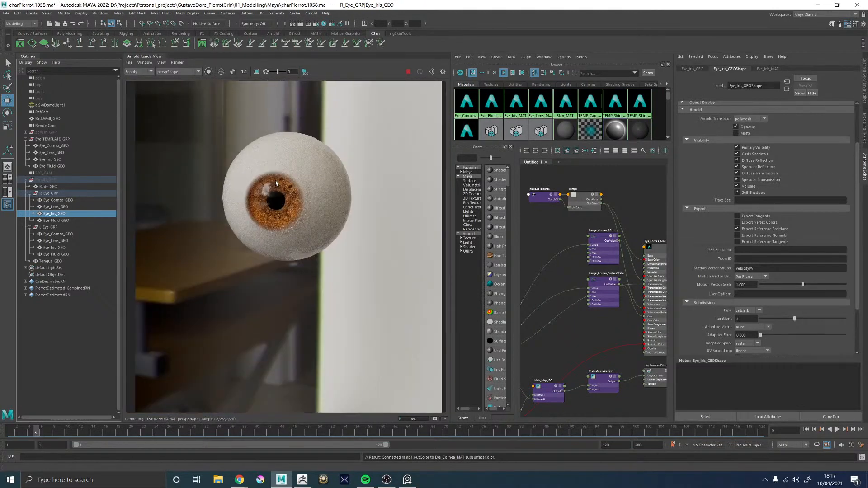
click(408, 72)
click(177, 62)
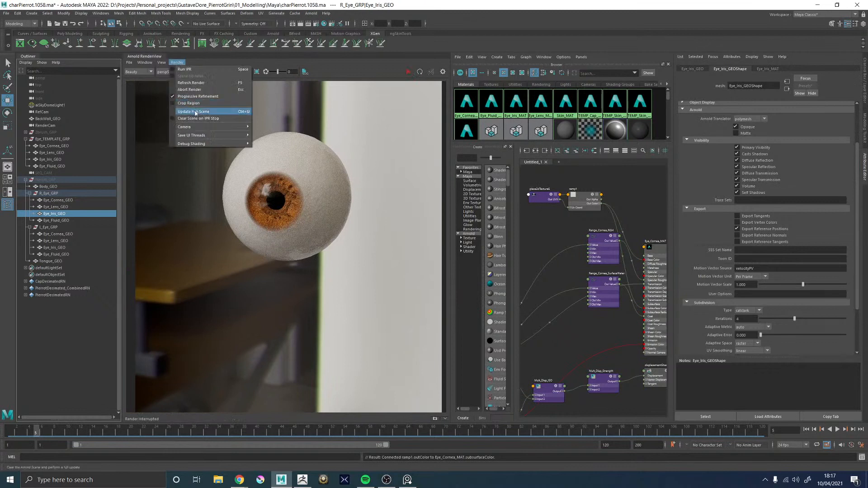
click(192, 111)
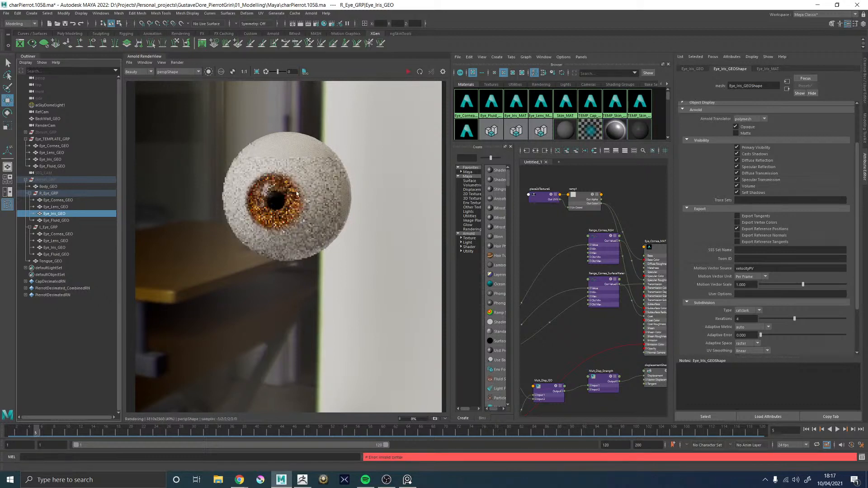
scroll(280, 185, up, 3)
scroll(318, 172, down, 3)
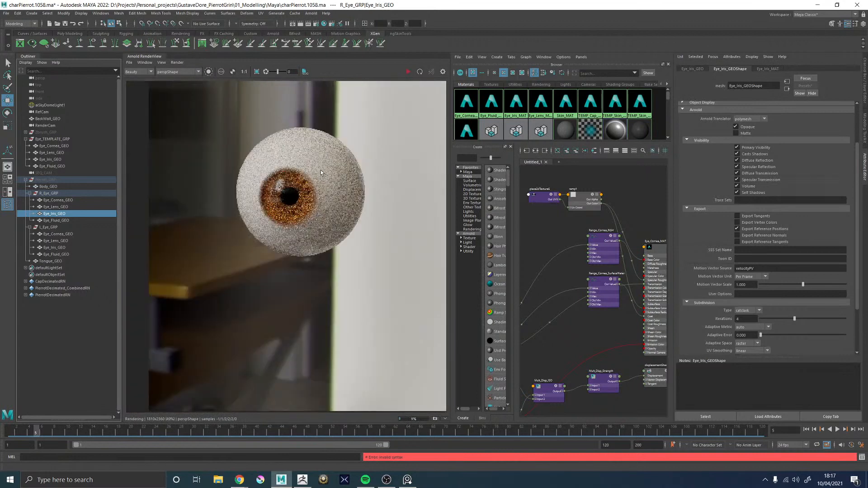
scroll(314, 145, up, 2)
Tint the cornea ramp's colour to a pale pinkish beige with hue 25.8, saturation 0.274 and value 1, with the live render running
click(583, 198)
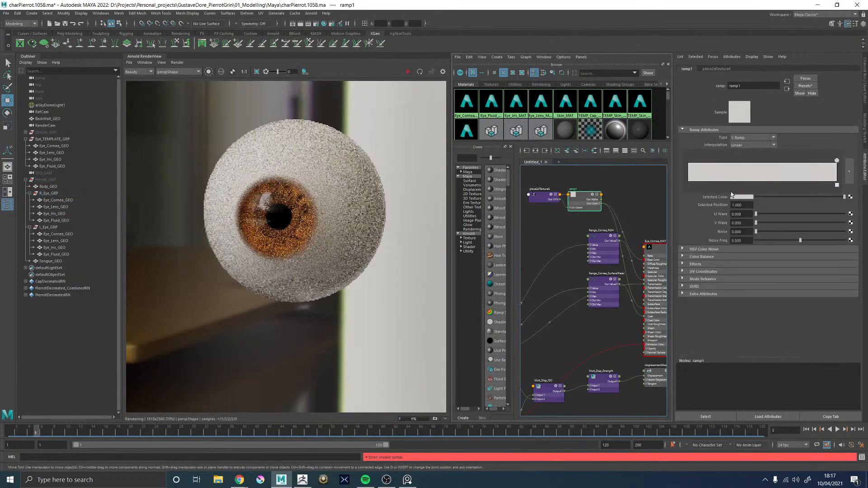
click(740, 199)
drag(711, 225, 720, 226)
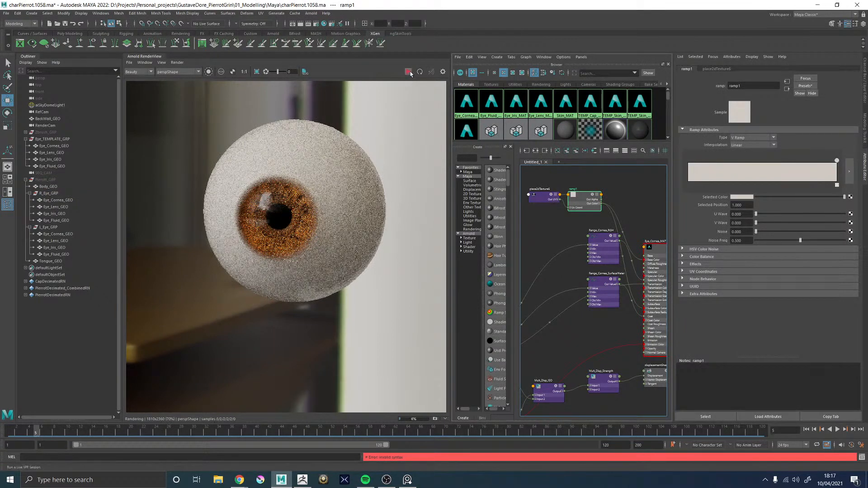
click(409, 72)
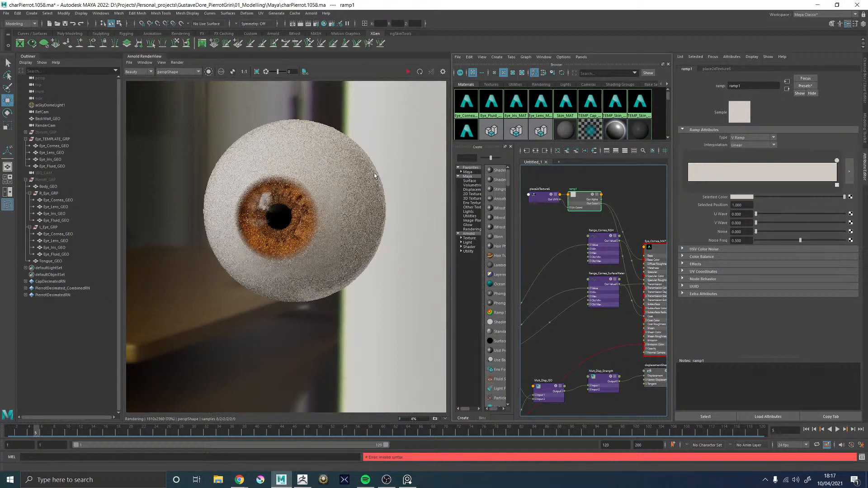
click(740, 198)
click(742, 225)
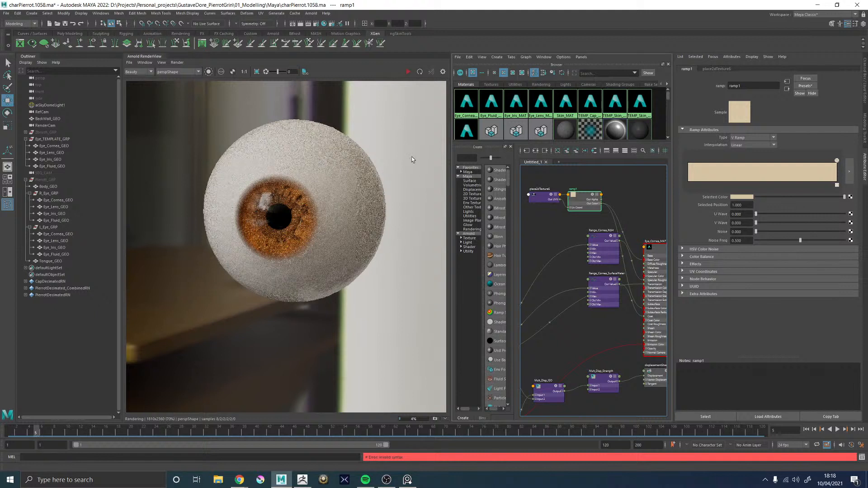
click(408, 71)
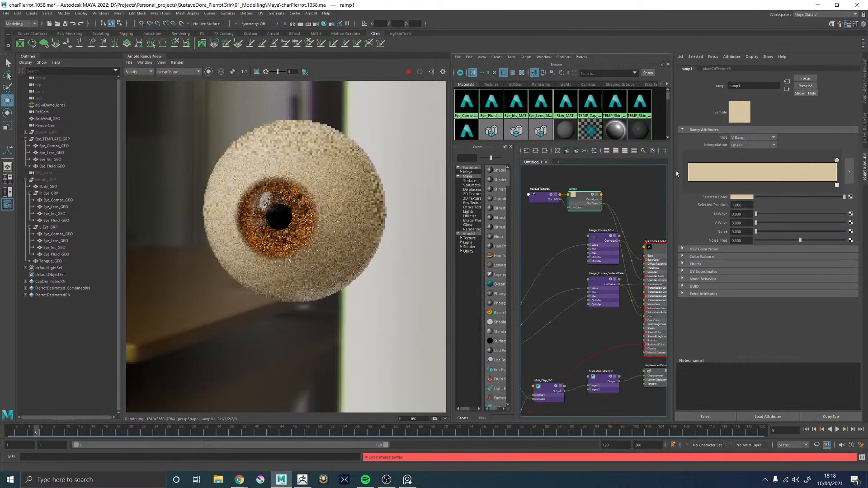
click(732, 197)
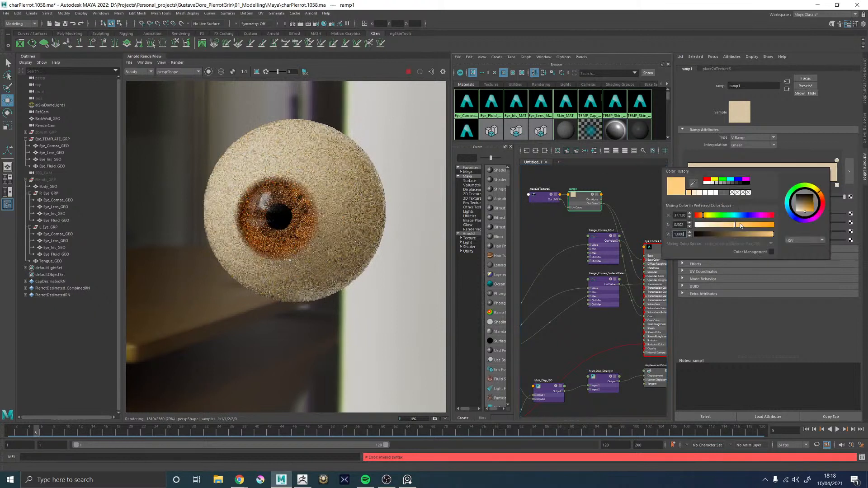
click(728, 226)
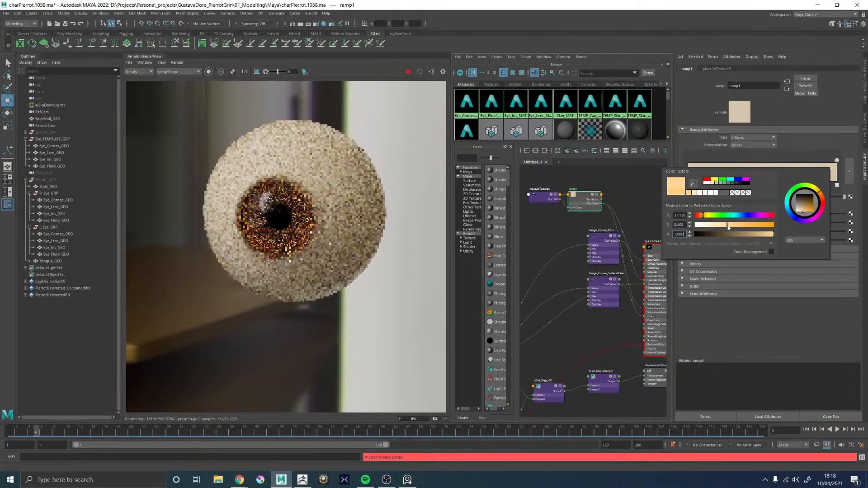
drag(699, 217, 717, 226)
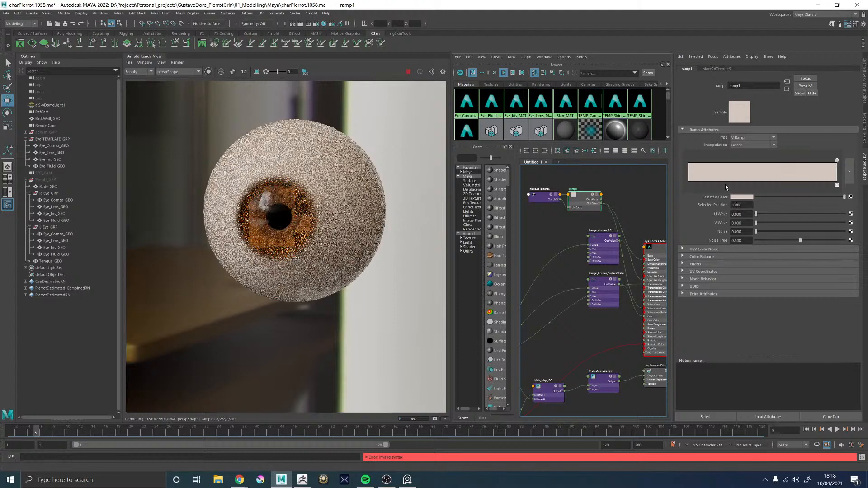
Examine the rendered iris, pupil and tinted eye white up close and from further out
scroll(288, 204, up, 5)
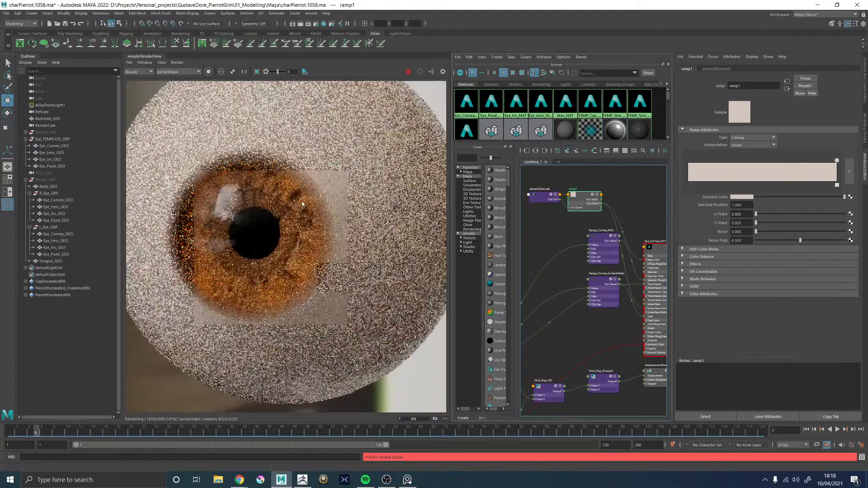
scroll(288, 202, down, 2)
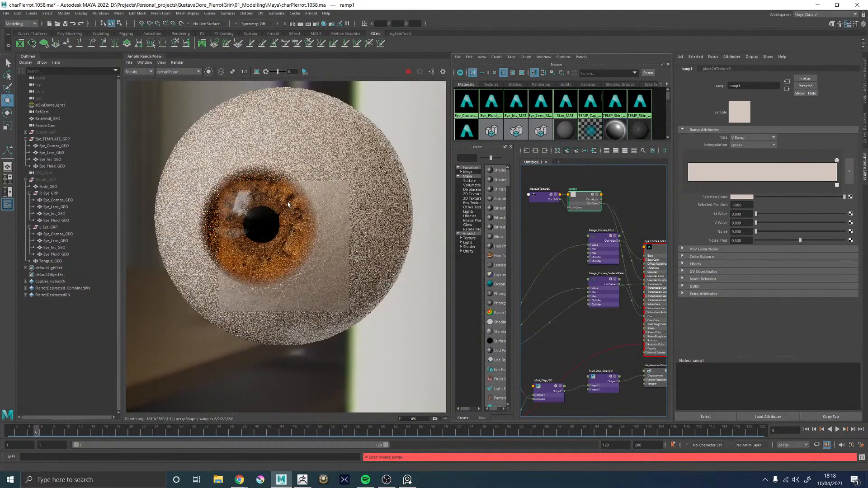
scroll(287, 202, down, 2)
middle_drag(284, 200, 299, 213)
scroll(299, 214, up, 2)
scroll(299, 215, up, 3)
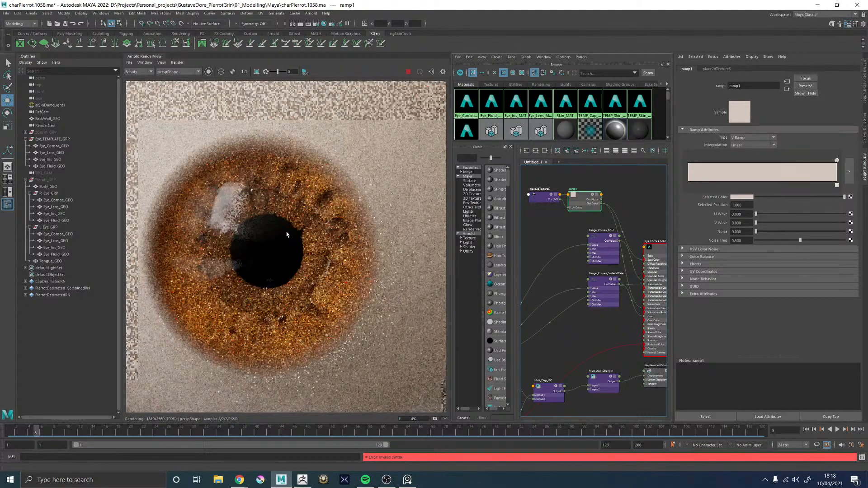
scroll(289, 232, down, 3)
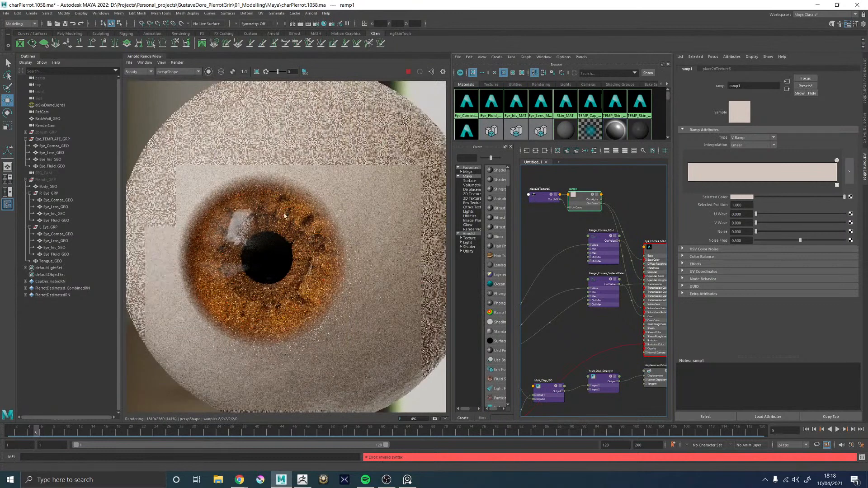
scroll(292, 220, down, 2)
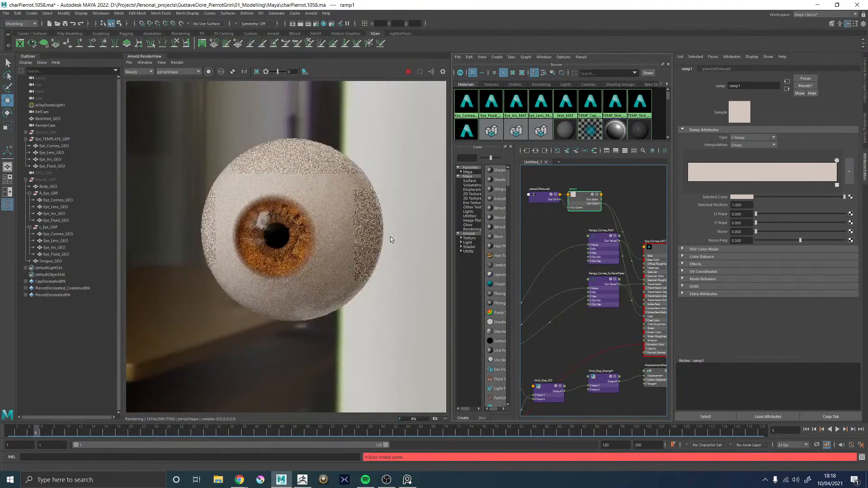
Try a hue of 0 for the ramp colour, replace it with a pale warm beige hue, and check the rendered eyeball
click(737, 197)
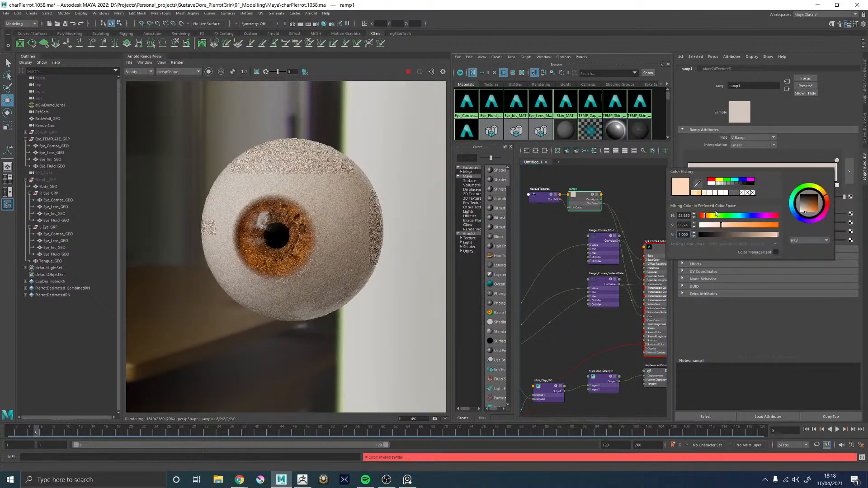
double_click(681, 216)
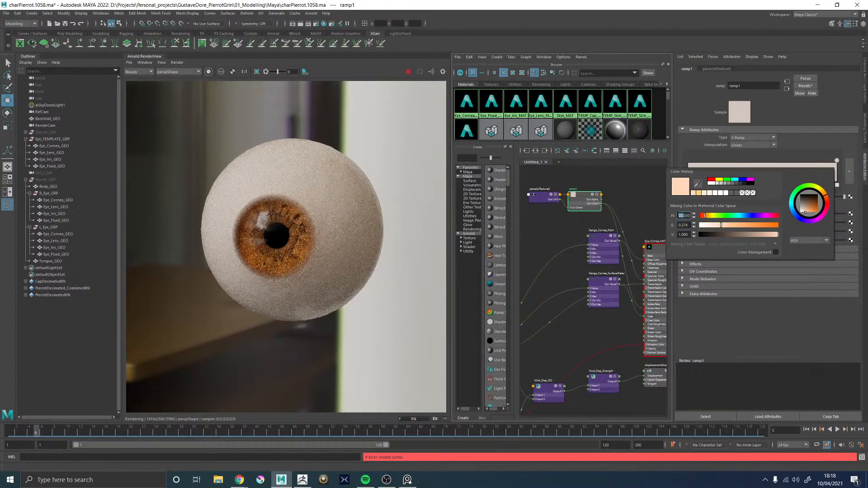
key(Return)
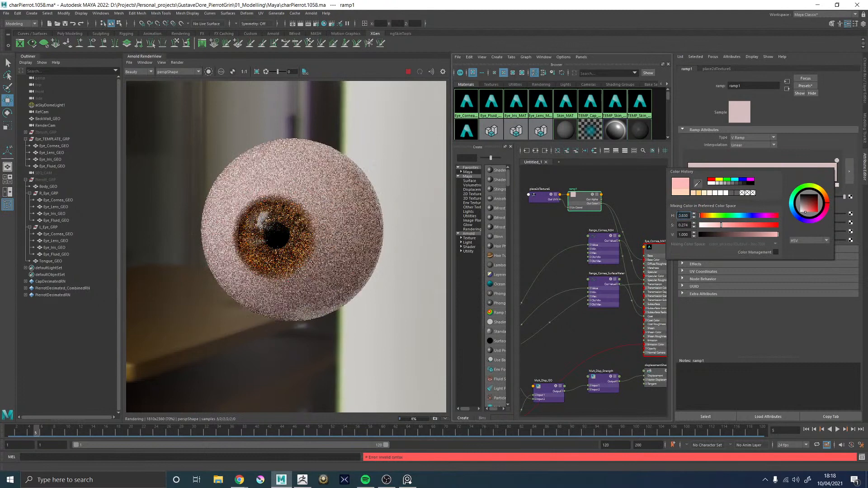
text(3)
key(Return)
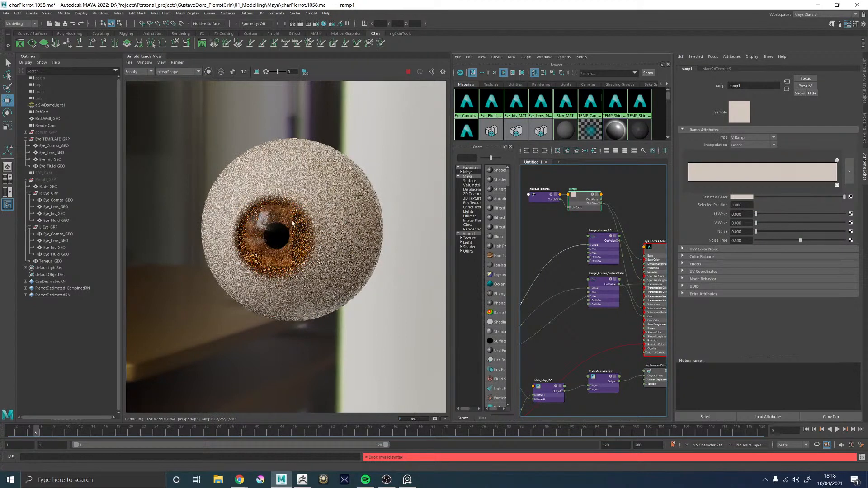
scroll(284, 225, up, 1)
scroll(284, 226, up, 1)
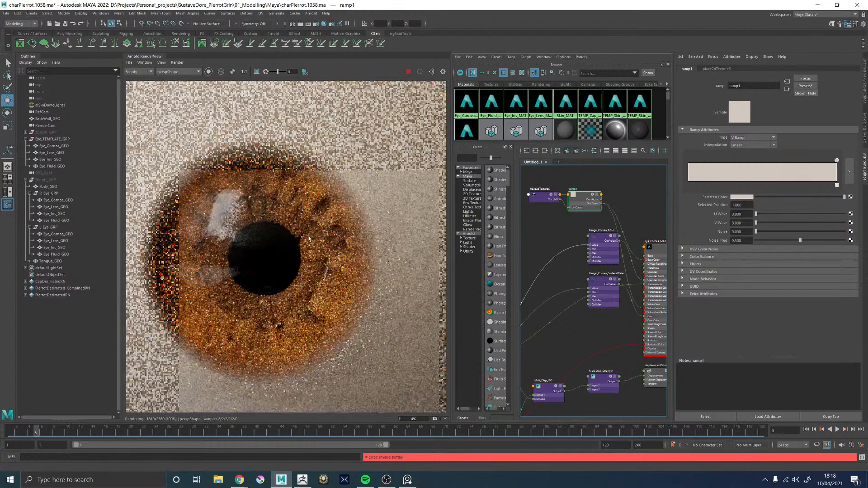
scroll(309, 238, down, 1)
scroll(309, 238, down, 2)
scroll(309, 239, up, 1)
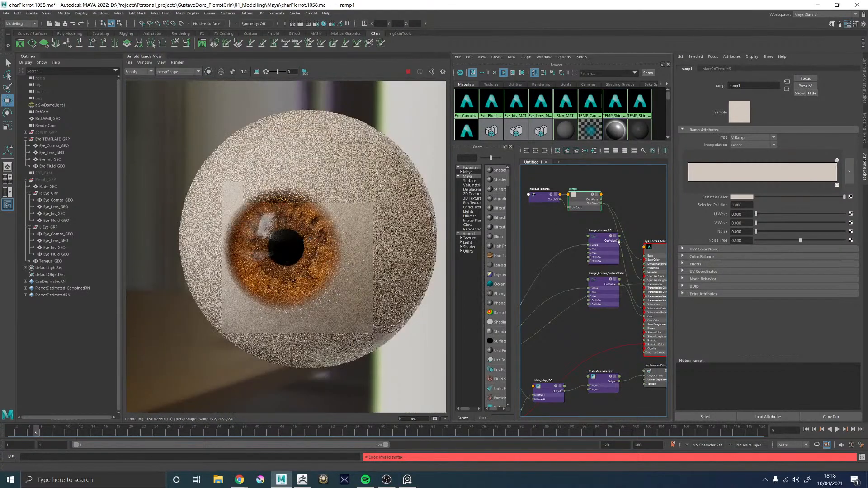
Select the template eye's iris mesh, load the Eye_Iris_MATSG shading group in the Hypershade, and open Eye_Iris_MAT's attributes
click(52, 160)
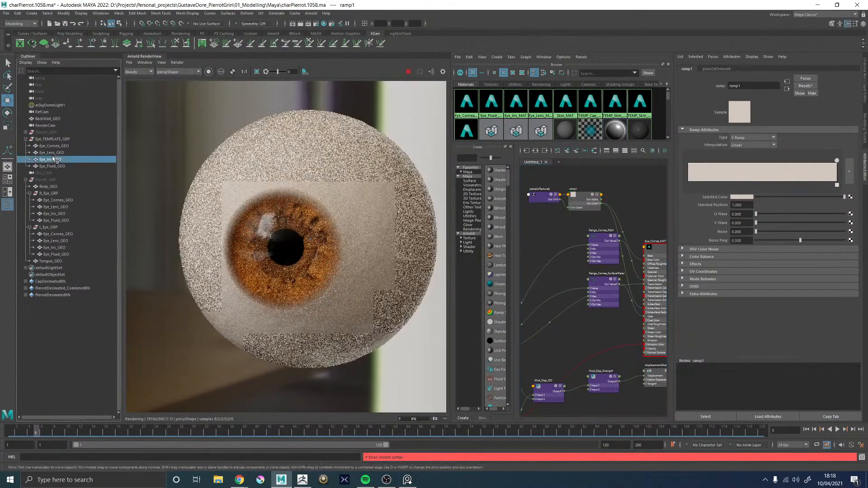
click(517, 130)
click(535, 150)
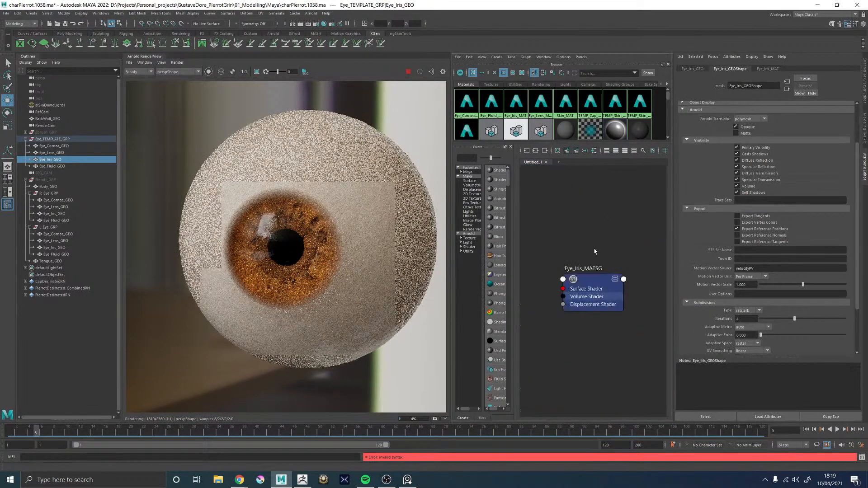
click(597, 290)
click(788, 69)
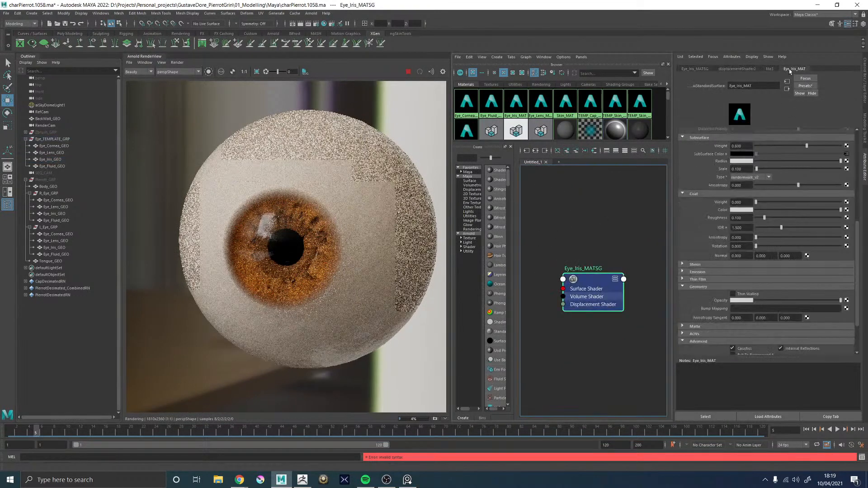
Darken Eye_Iris_MAT's Specular Color to a deeper grey and graph the full iris shading network
scroll(700, 179, up, 3)
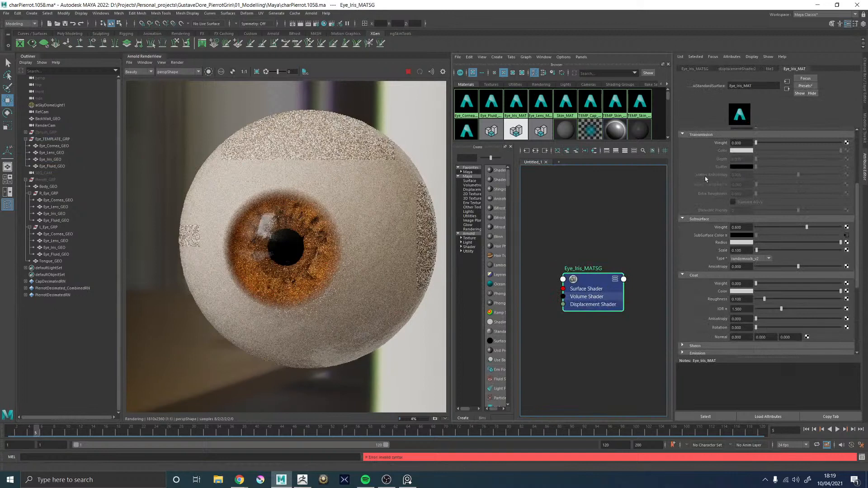
scroll(703, 178, up, 2)
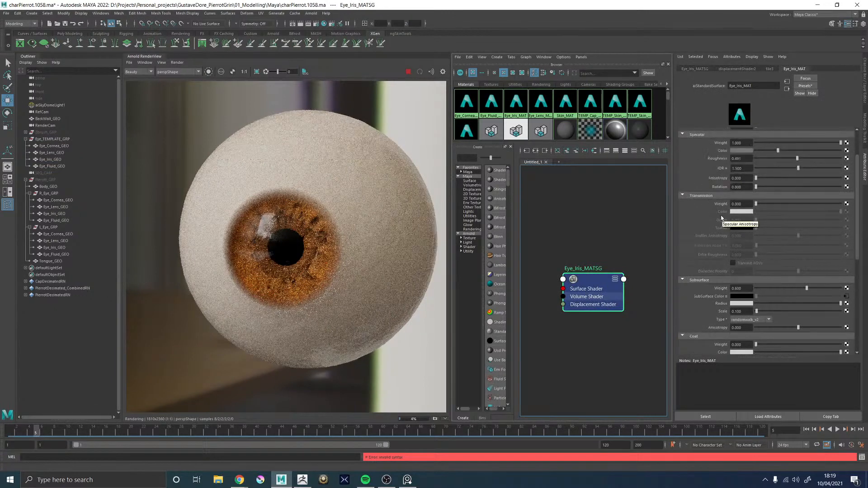
scroll(699, 202, up, 2)
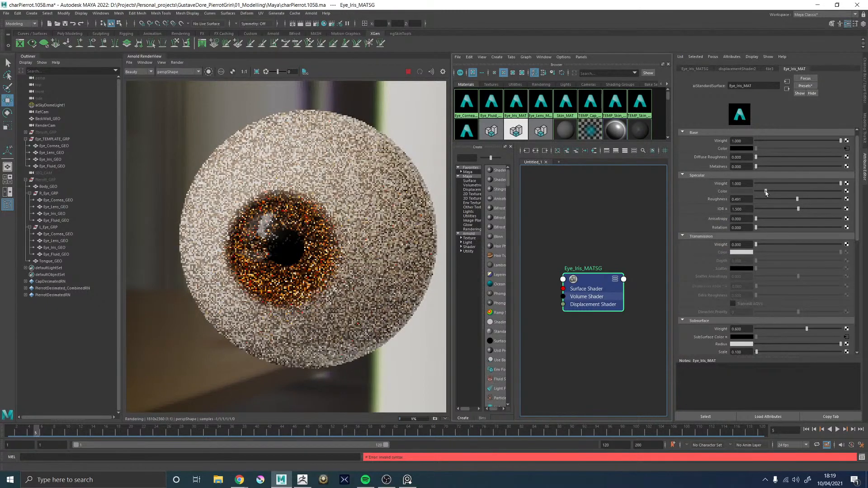
click(536, 150)
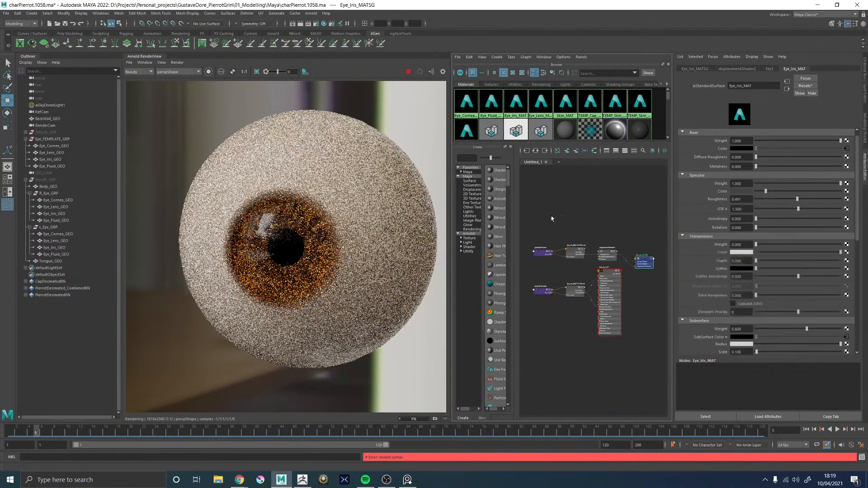
Restrict the Arnold render to a crop region framing the iris
click(257, 72)
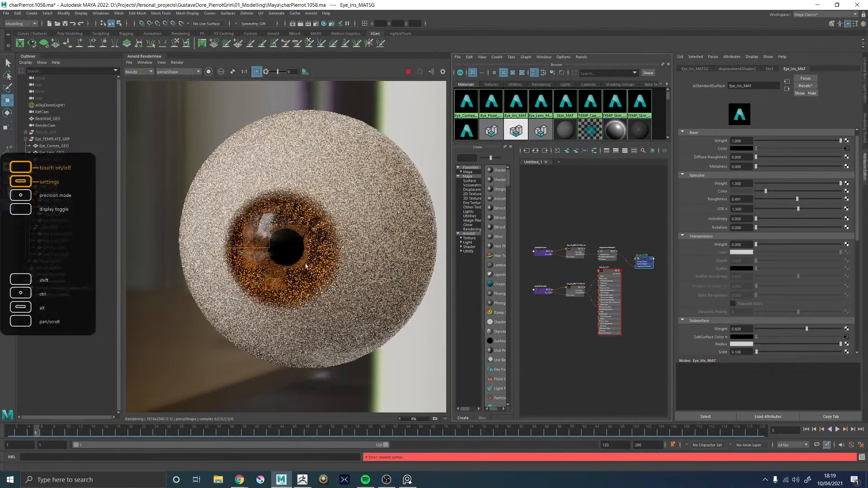
drag(227, 310, 346, 289)
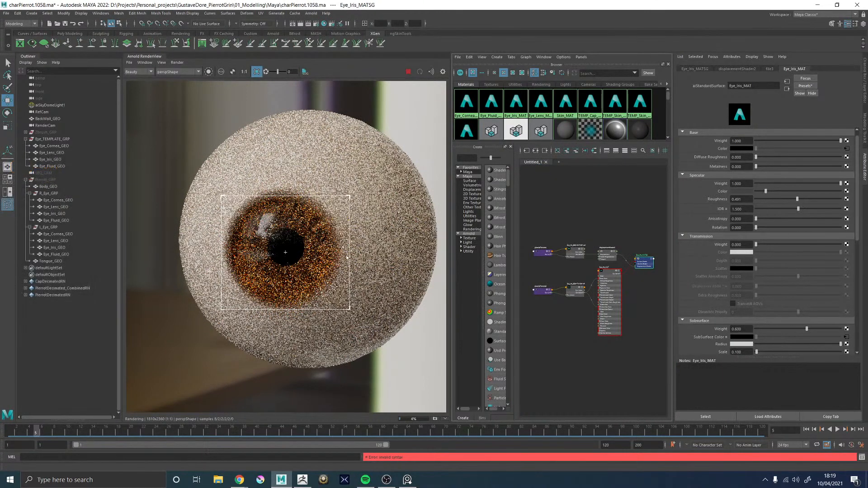
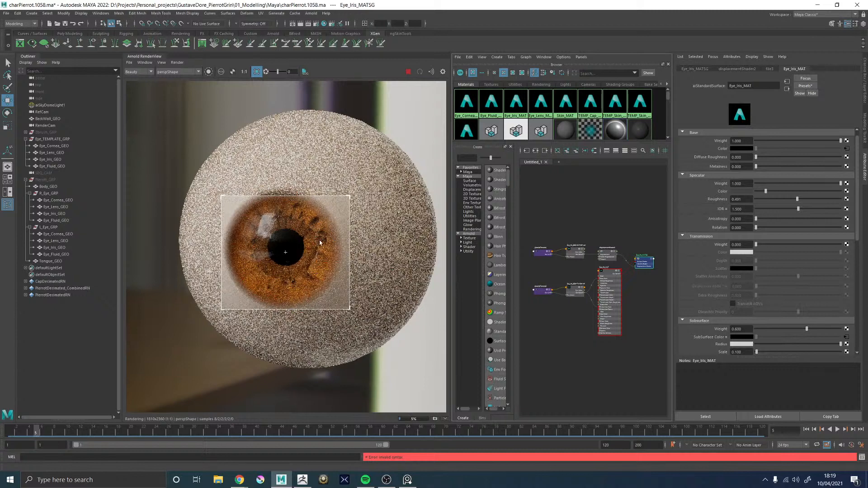
Examine the iris texture and its reflections in the eye render, both up close and with the whole eyeball in frame
scroll(311, 265, up, 2)
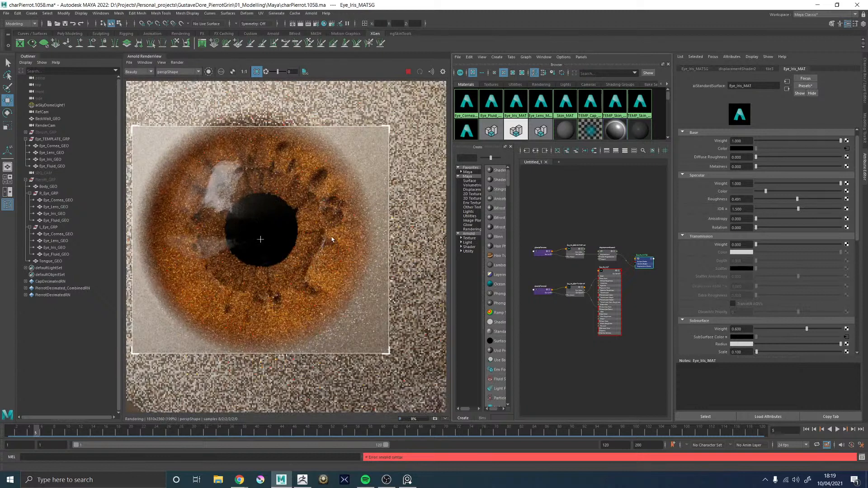
scroll(331, 239, down, 2)
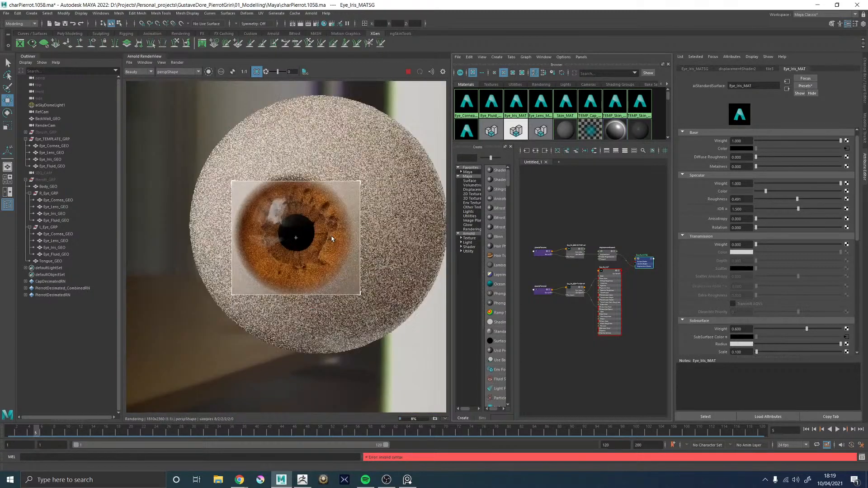
scroll(331, 239, up, 1)
scroll(331, 239, down, 1)
scroll(321, 236, up, 1)
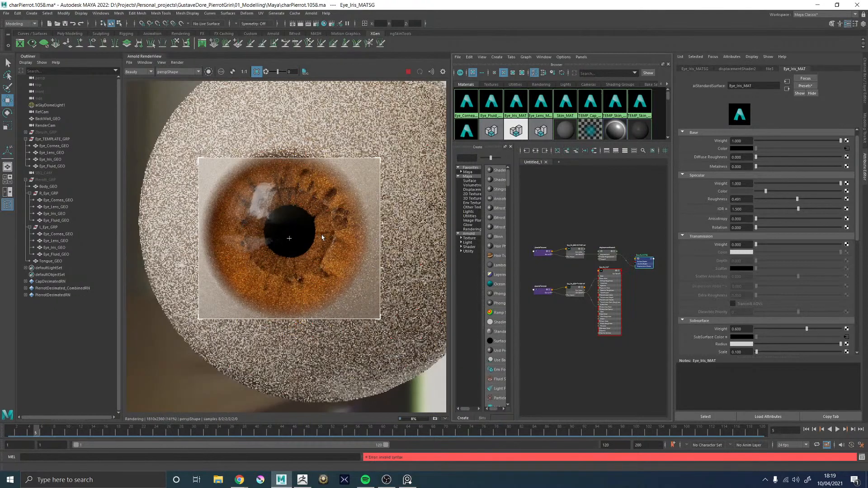
scroll(321, 236, up, 1)
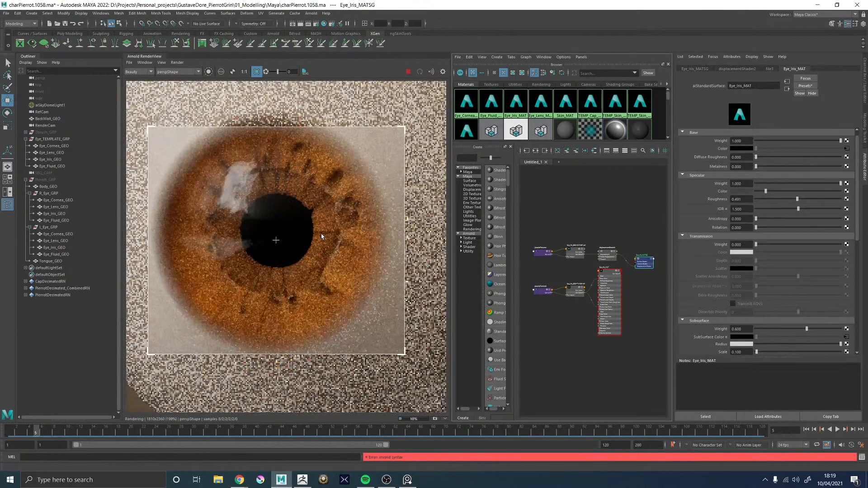
scroll(321, 236, down, 1)
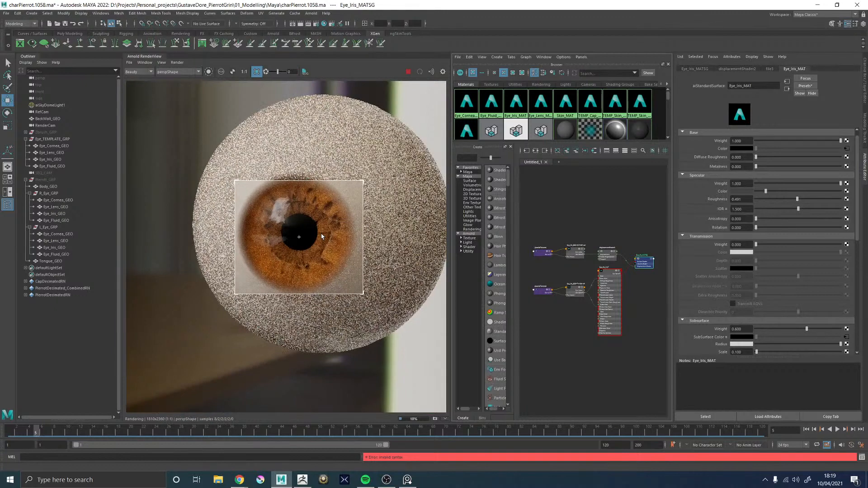
scroll(328, 238, up, 2)
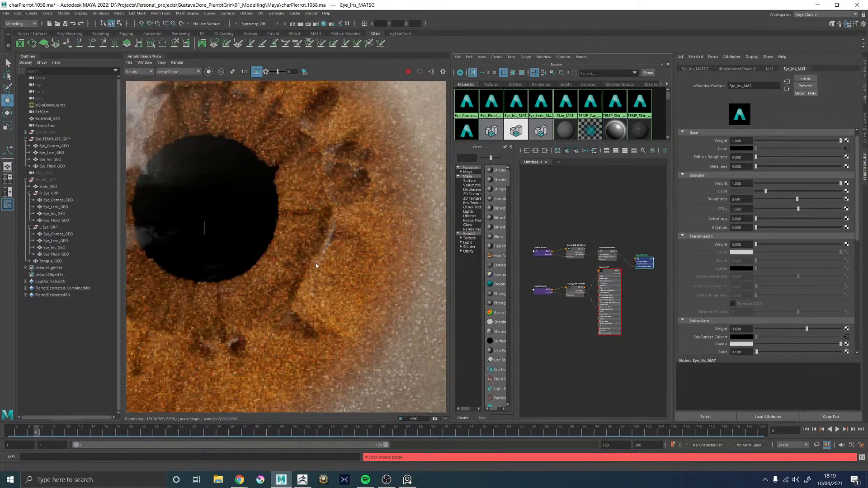
scroll(295, 298, down, 1)
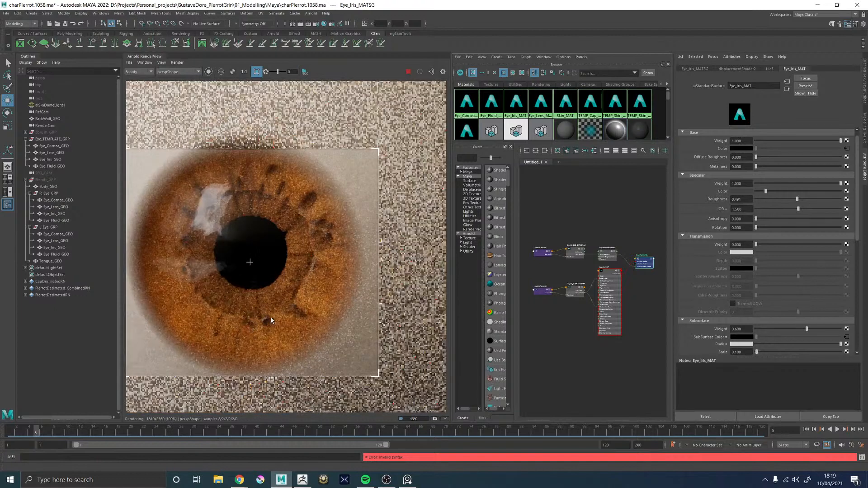
scroll(276, 302, down, 2)
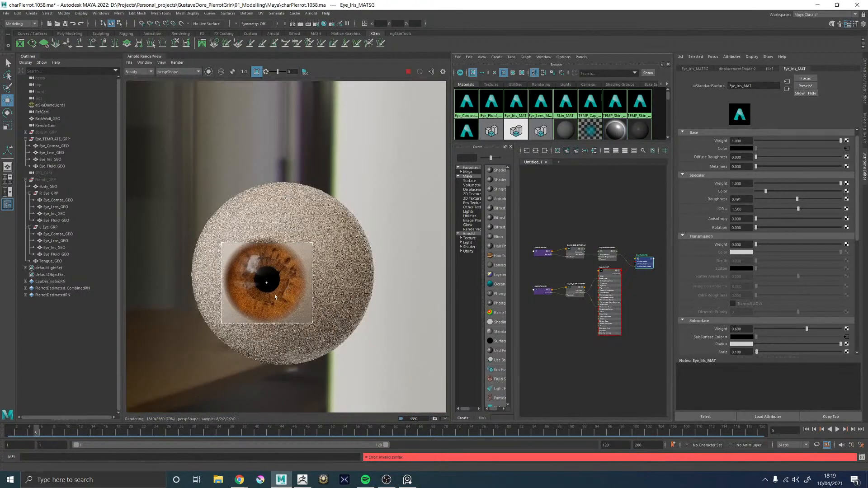
scroll(275, 297, up, 2)
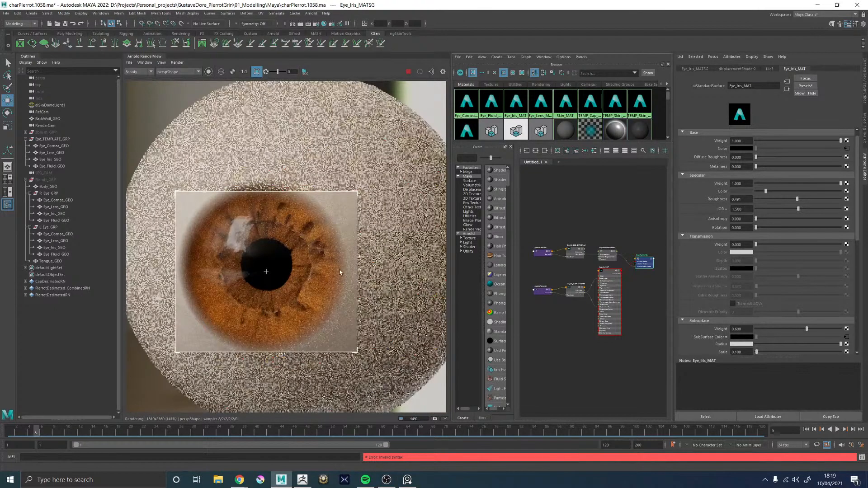
Stop the live render and store the current eye image as a snapshot for comparison
click(408, 72)
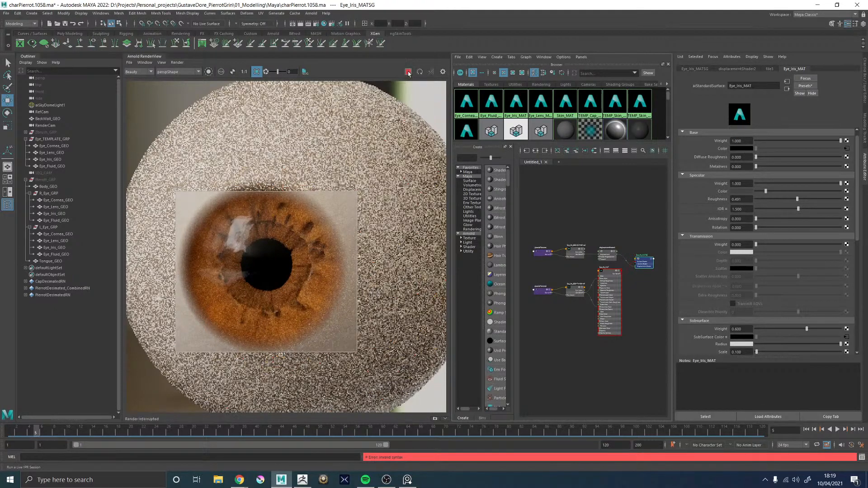
click(161, 63)
click(176, 134)
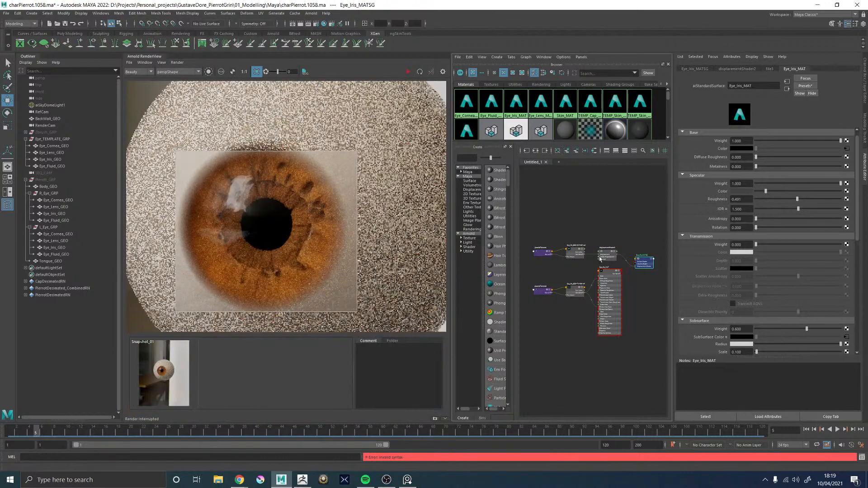
Connect the iris color texture's Out Color to Specular Color on Eye_Iris_MAT and raise the specular IOR to about 2.134
scroll(588, 283, up, 4)
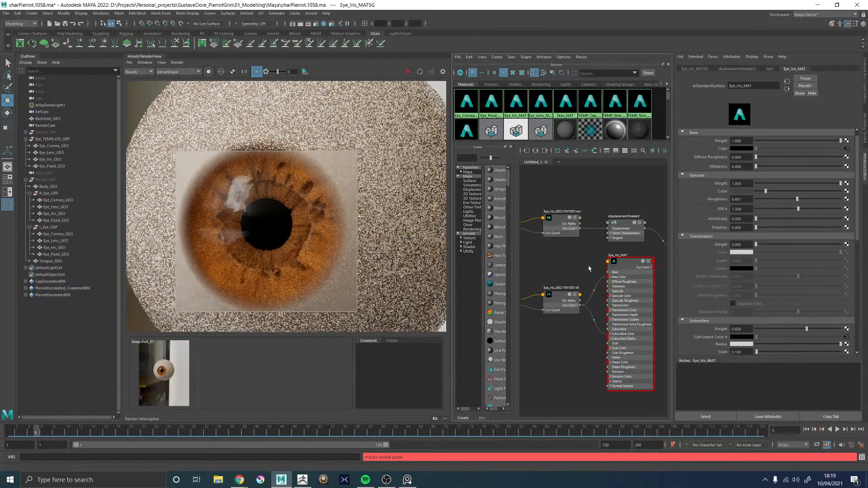
alt+middle_drag(588, 262, 586, 260)
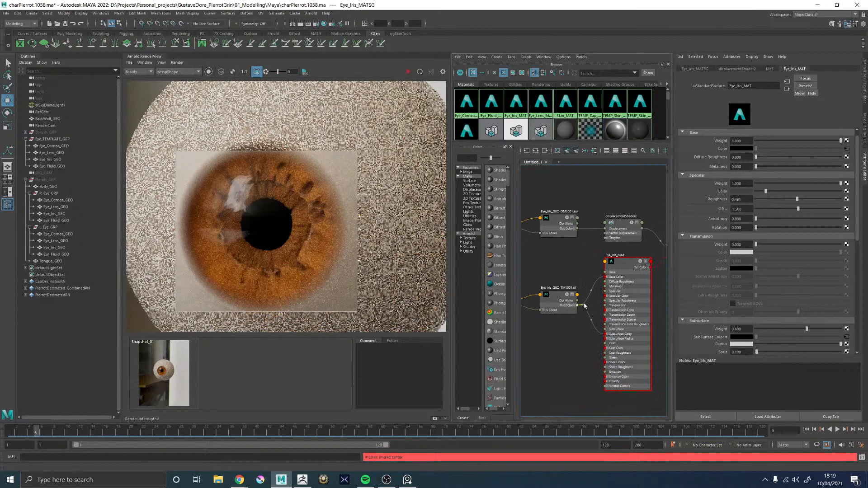
drag(600, 293, 607, 297)
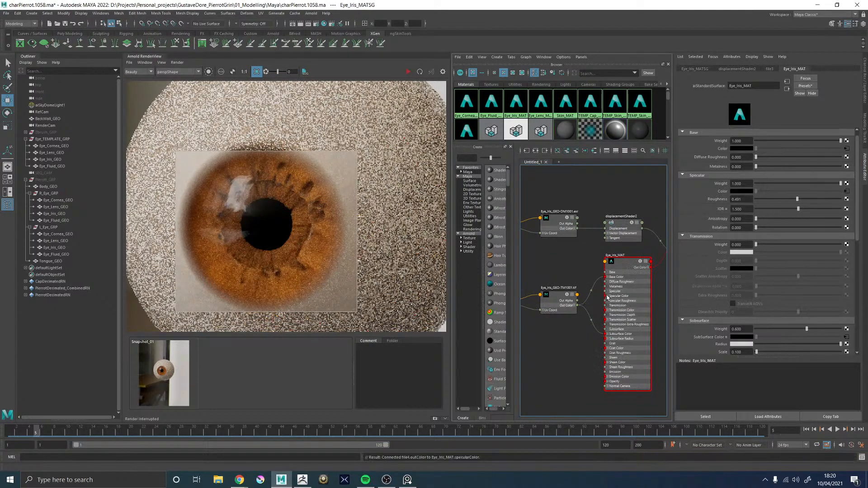
click(622, 261)
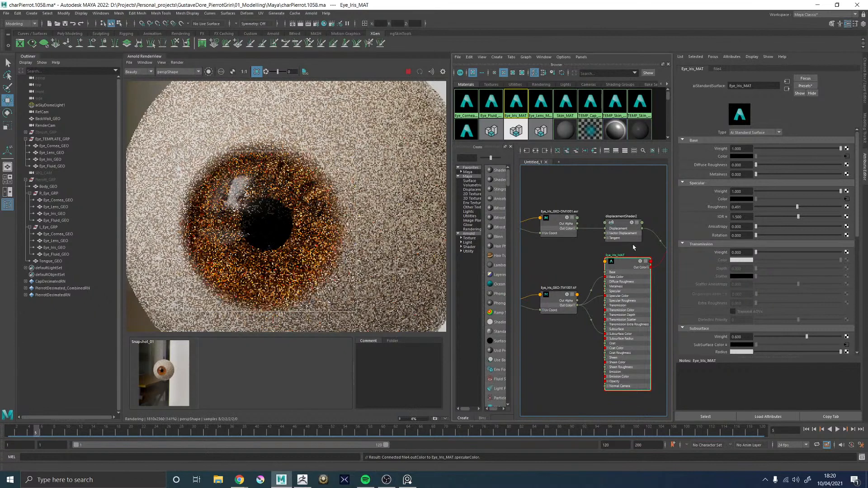
drag(803, 216, 815, 216)
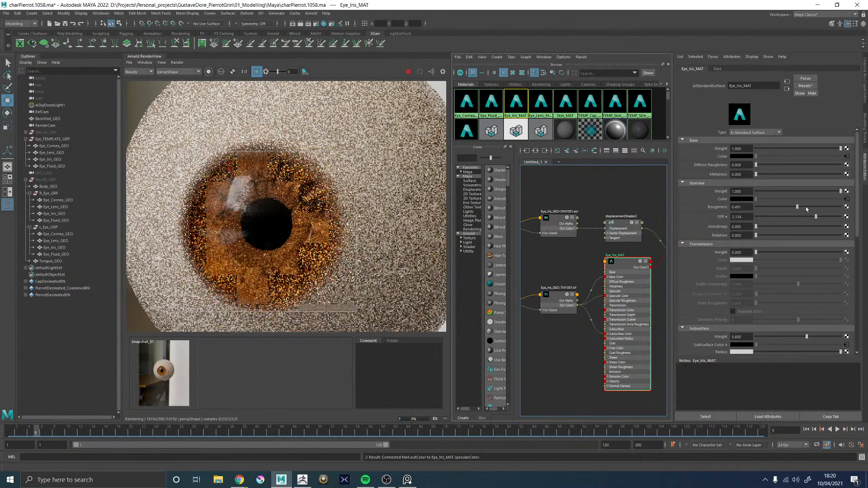
Compare the stored snapshot with the updated iris render by toggling between them, and inspect the iris at several magnifications
click(153, 374)
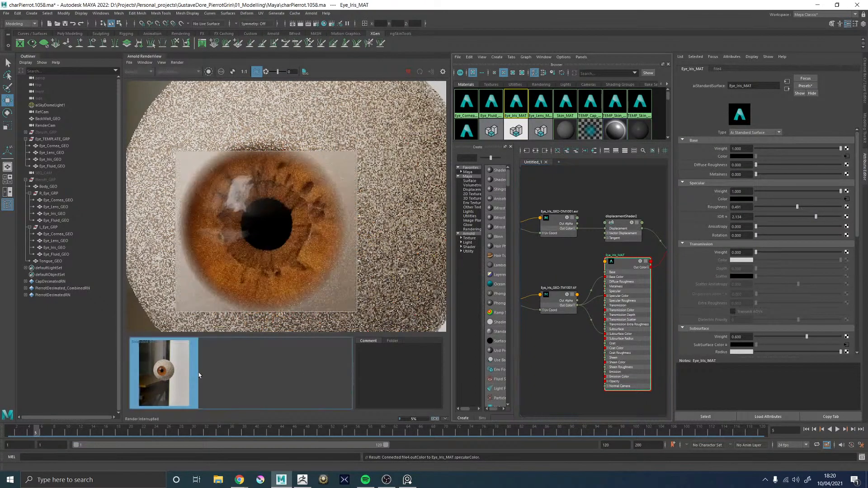
click(153, 374)
click(154, 374)
click(154, 375)
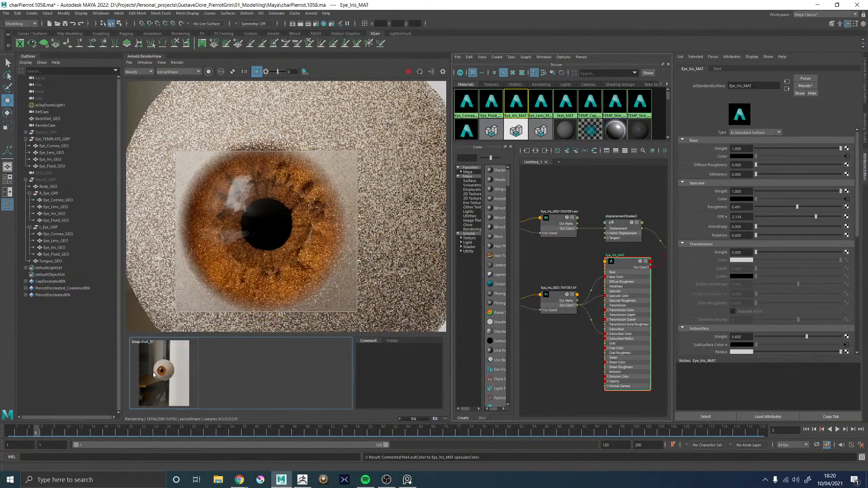
click(153, 374)
click(154, 374)
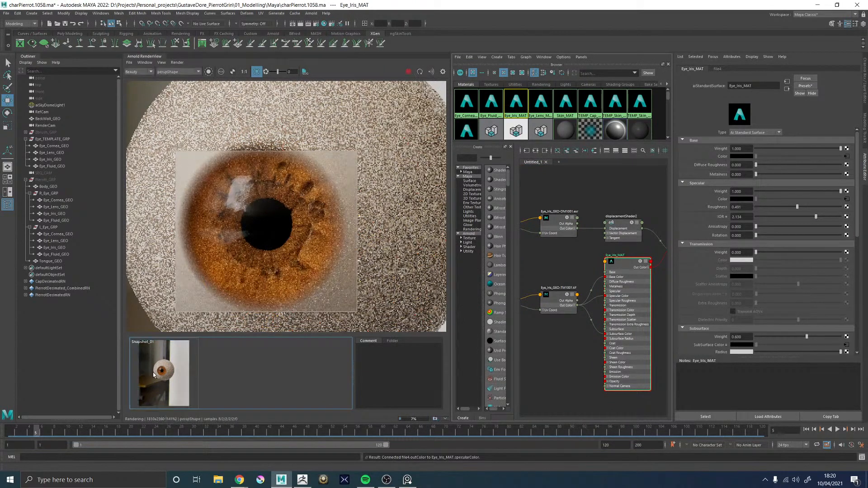
click(153, 374)
click(154, 375)
click(154, 374)
click(154, 375)
scroll(240, 281, down, 3)
scroll(242, 280, up, 3)
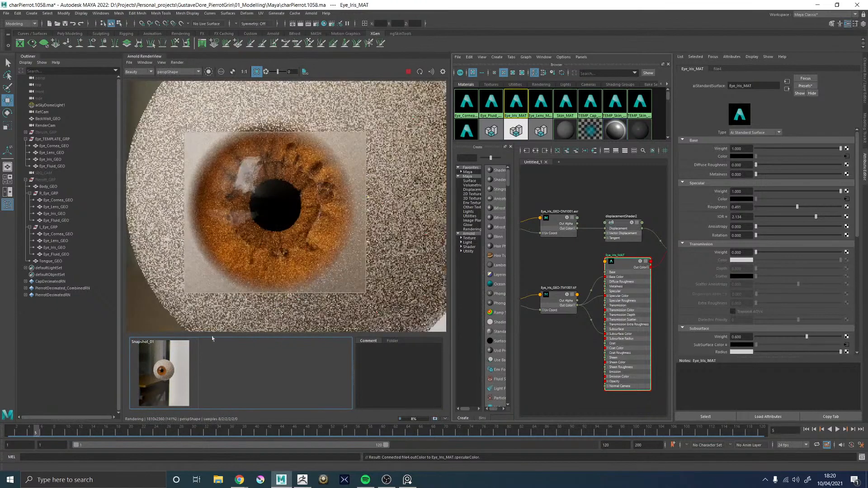
click(168, 369)
click(168, 369)
scroll(270, 233, down, 3)
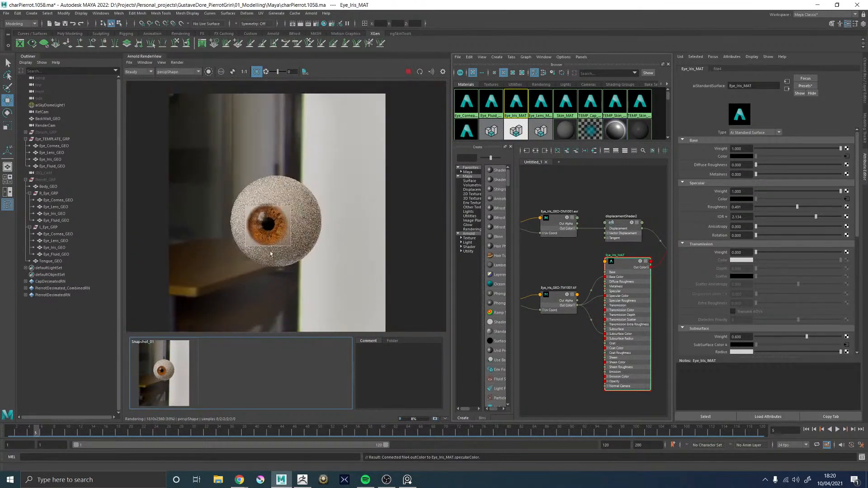
scroll(269, 238, up, 2)
scroll(296, 255, up, 2)
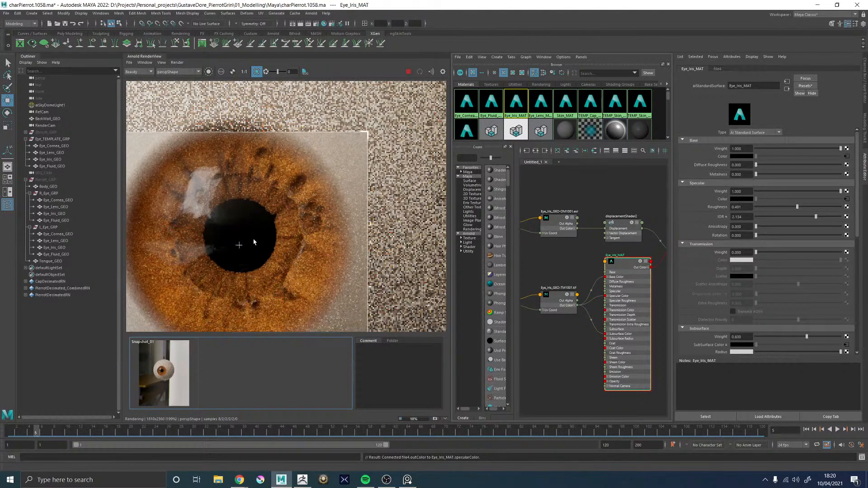
scroll(253, 241, down, 2)
scroll(268, 242, down, 3)
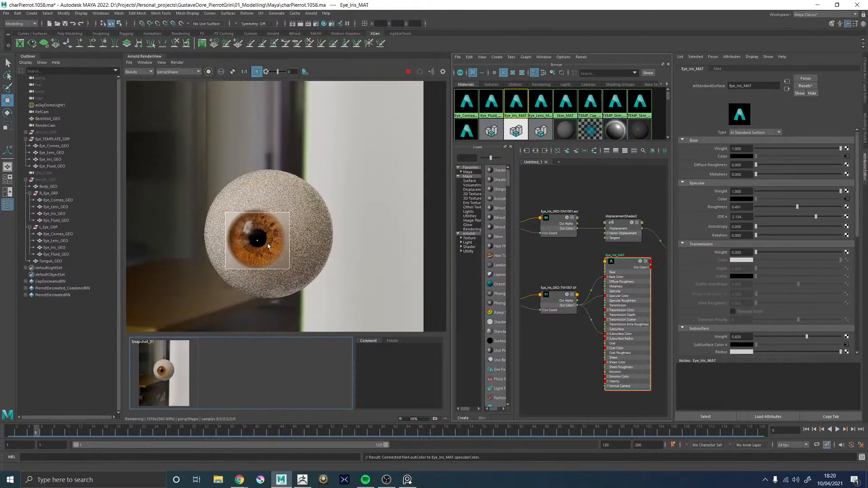
scroll(265, 251, up, 5)
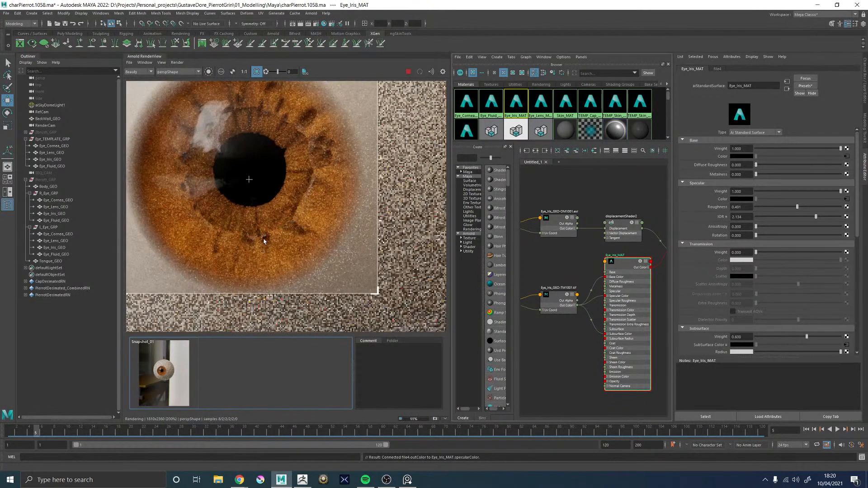
scroll(264, 238, down, 3)
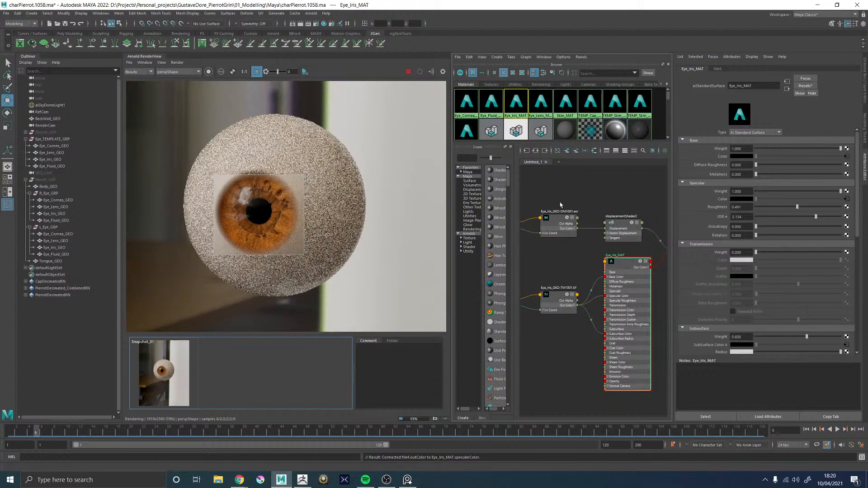
Select Eye_Cornea_GEO in the eye template group and redraw the render region slightly larger around the iris
click(54, 146)
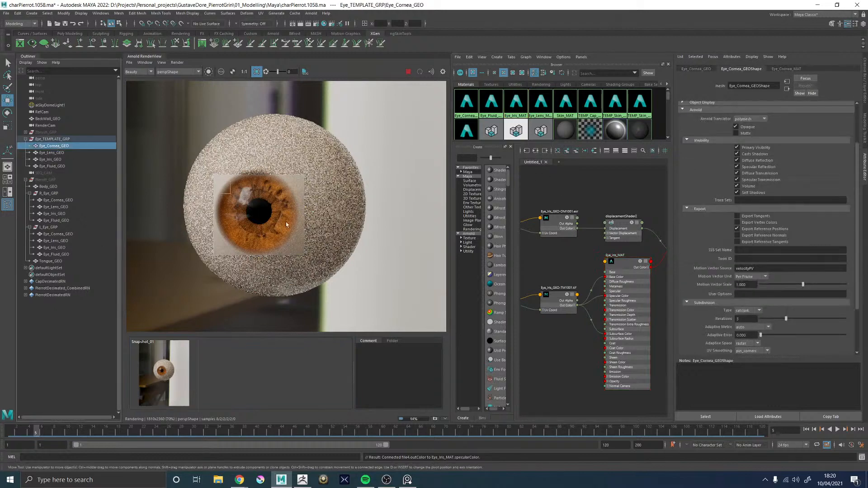
drag(316, 261, 202, 171)
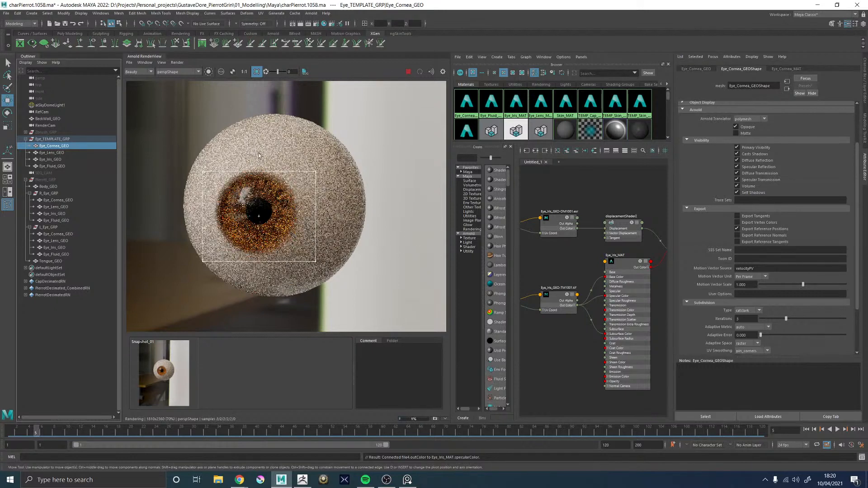
drag(270, 208, 330, 267)
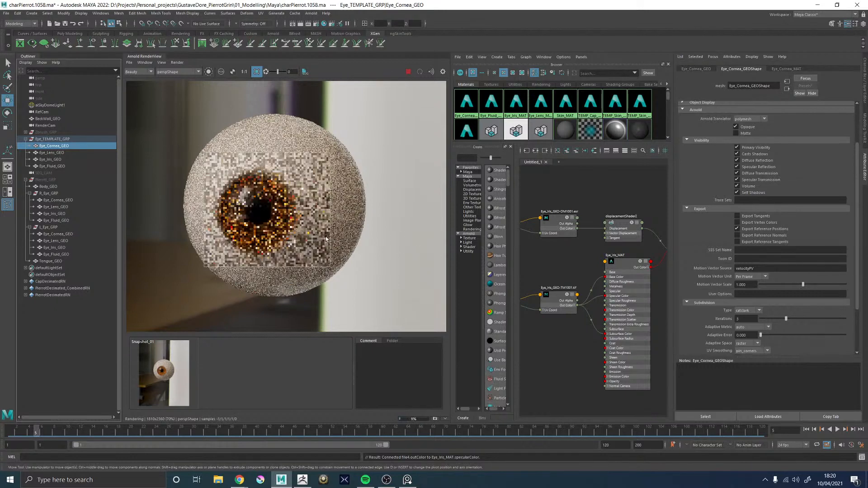
Graph the shading network of the selected cornea and select the placement node P2D_RAMP_Cornea_ISO
click(536, 151)
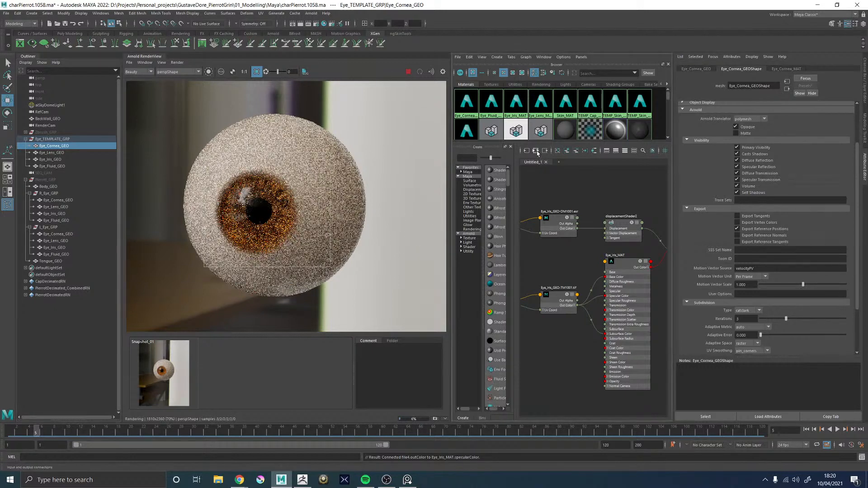
click(595, 287)
click(535, 151)
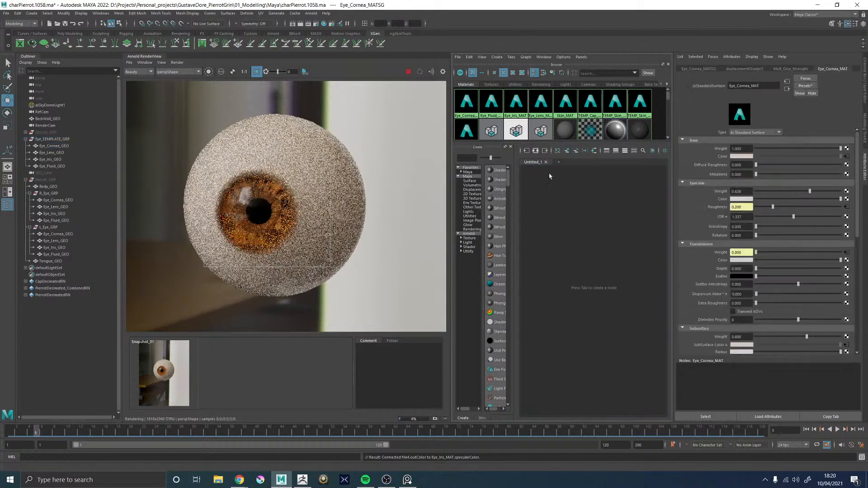
scroll(545, 296, up, 5)
scroll(546, 295, up, 3)
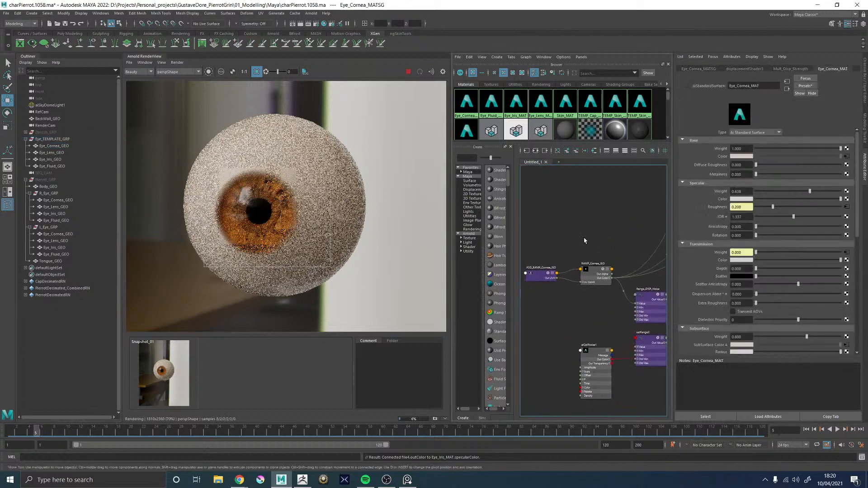
click(524, 274)
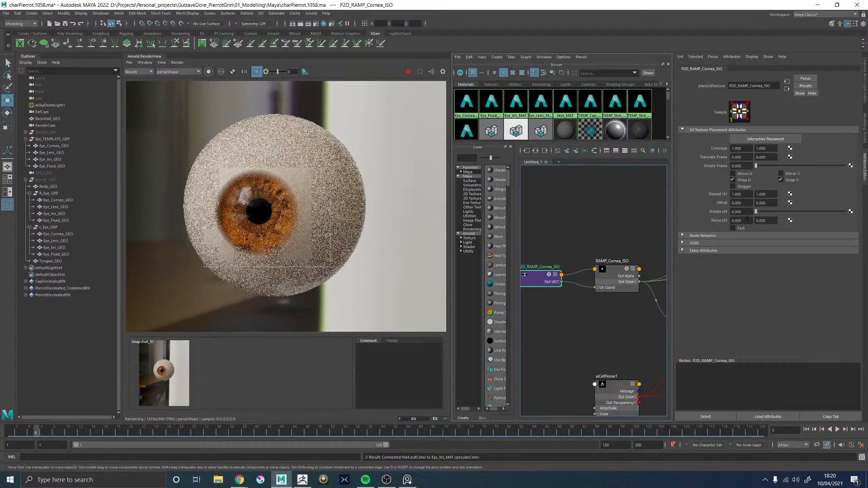
Try a U noise of 0.1 on the cornea ramp's 2D texture placement
click(733, 221)
text(0.1)
key(Return)
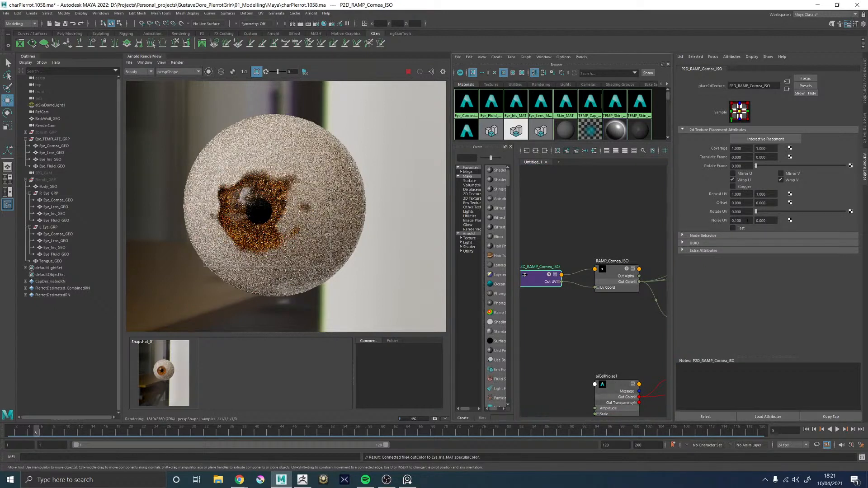
Set the cornea ramp placement's Noise UV to 0.02 in both U and V
drag(746, 220, 737, 222)
text(02)
key(Return)
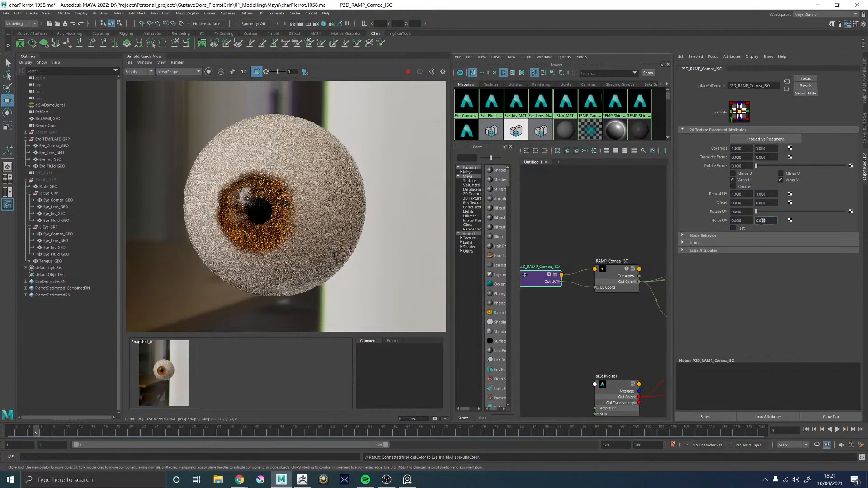
text(02)
key(Return)
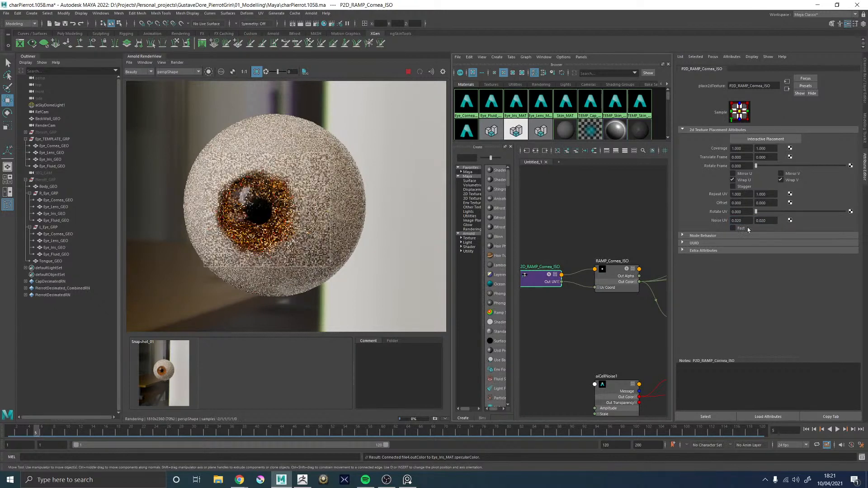
Set the cornea ramp placement's Noise UV to 0.002 in both U and V
scroll(292, 242, up, 2)
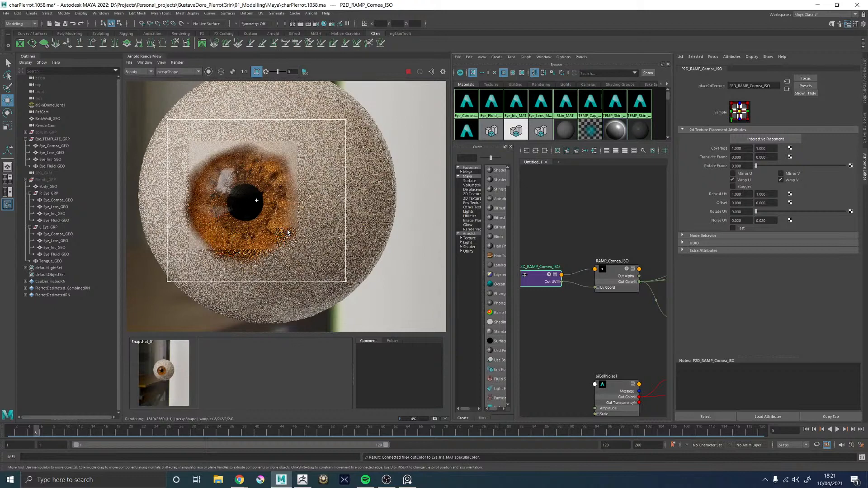
drag(743, 222, 776, 221)
text(002)
key(Return)
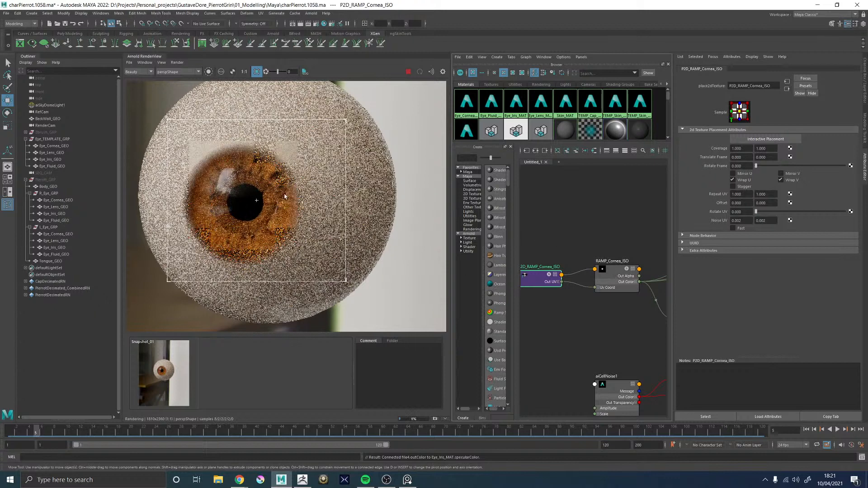
Sharpen the RAMP_Cornea_ISO falloff in an enlarged ramp editor by bringing its black stop to about 0.16, close to the light stop
click(616, 270)
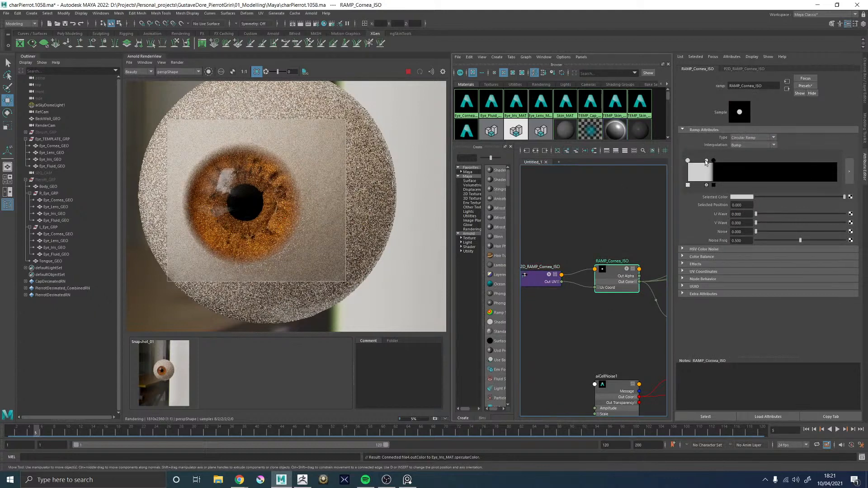
click(848, 174)
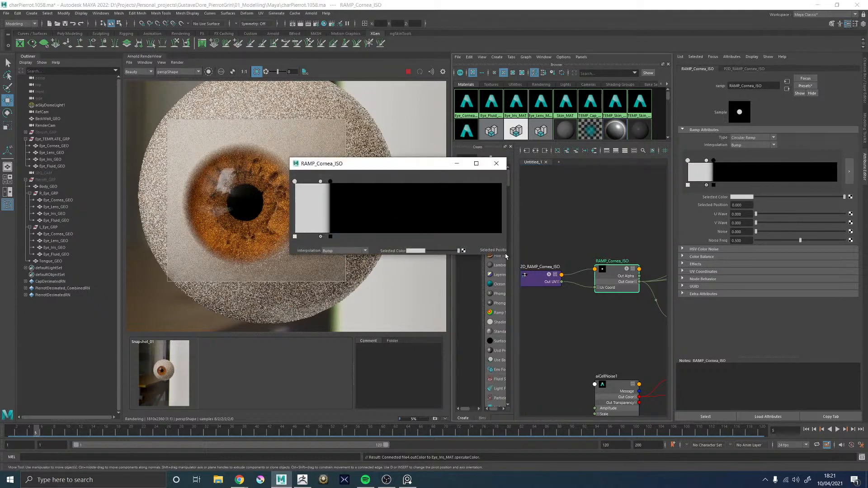
drag(508, 254, 765, 254)
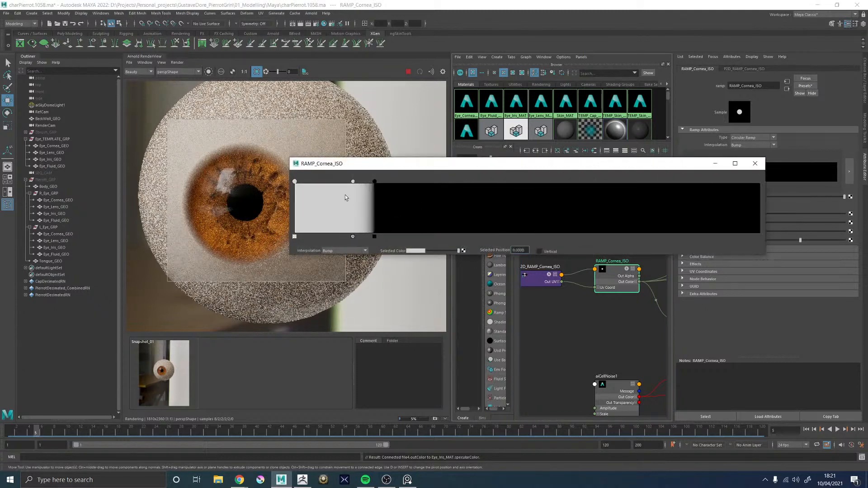
drag(356, 183, 368, 182)
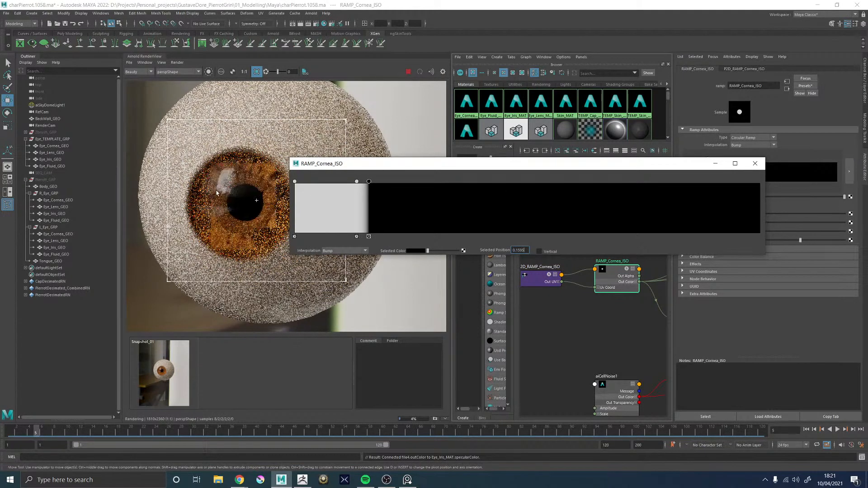
click(754, 163)
Turn off the crop region so the whole eye renders
scroll(224, 201, down, 3)
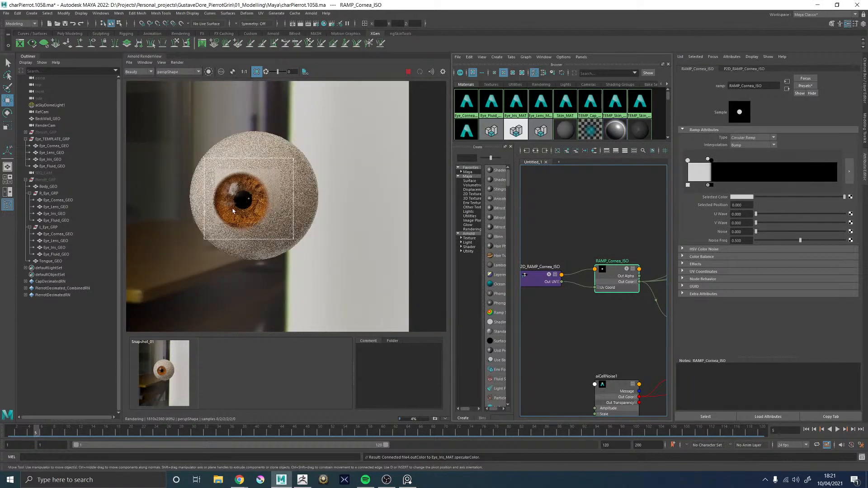
scroll(233, 211, up, 4)
scroll(219, 118, down, 2)
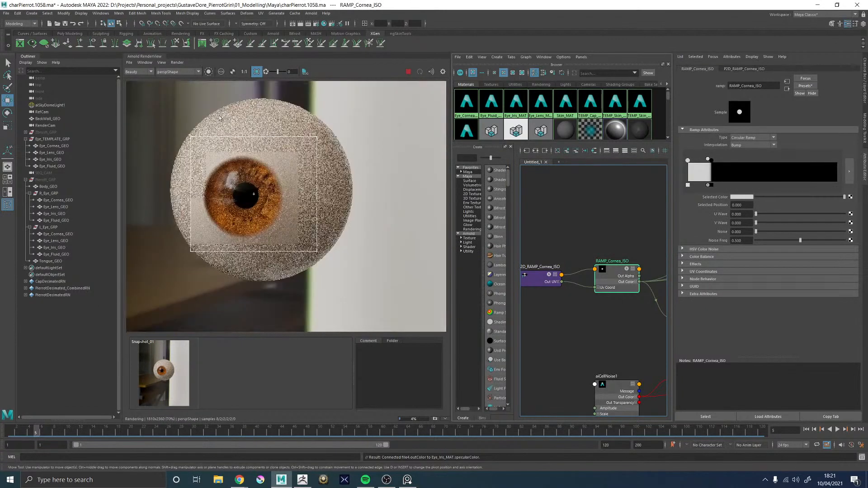
click(258, 74)
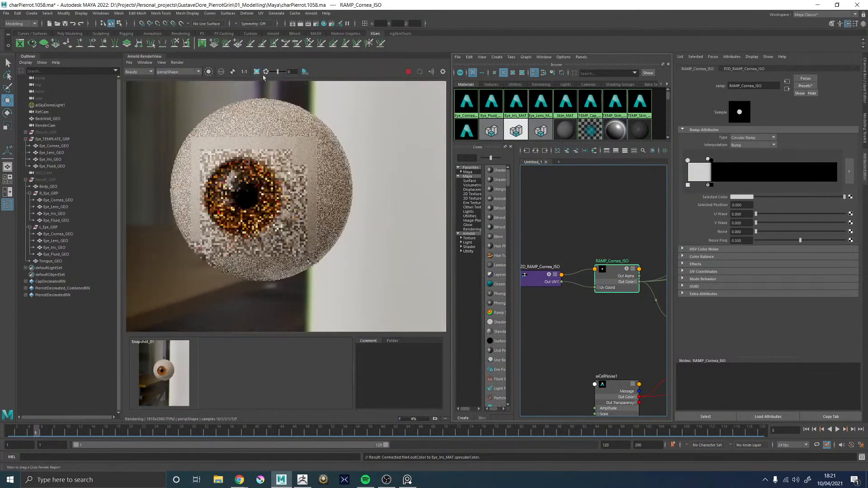
Examine the rendered eye and the iris edge up close from the side and from the front
click(545, 218)
key(space)
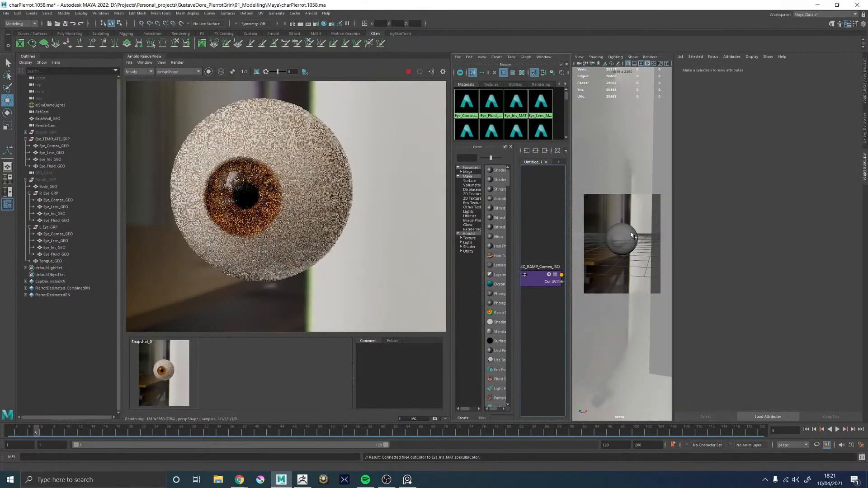
alt+drag(630, 232, 607, 230)
key(space)
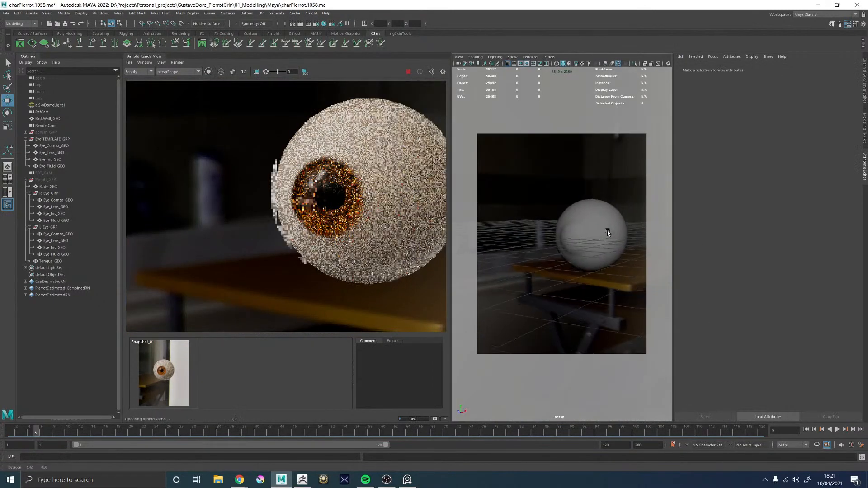
scroll(266, 194, down, 2)
scroll(267, 194, up, 2)
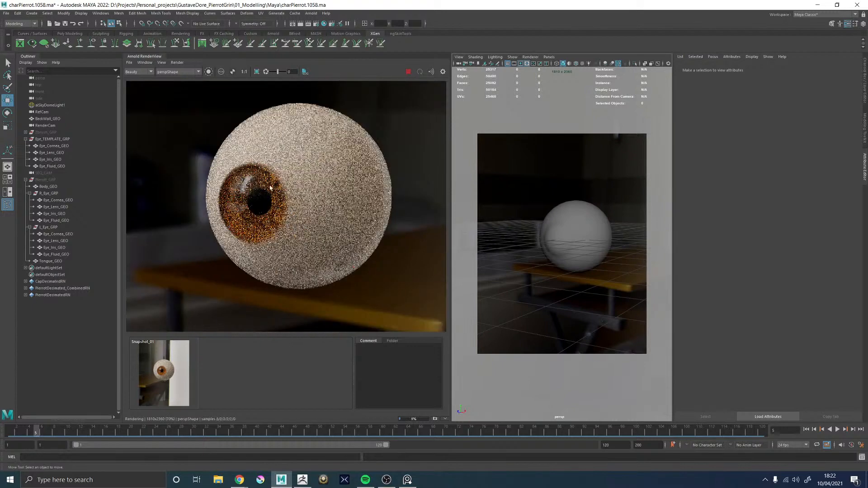
scroll(268, 187, up, 1)
scroll(278, 171, down, 2)
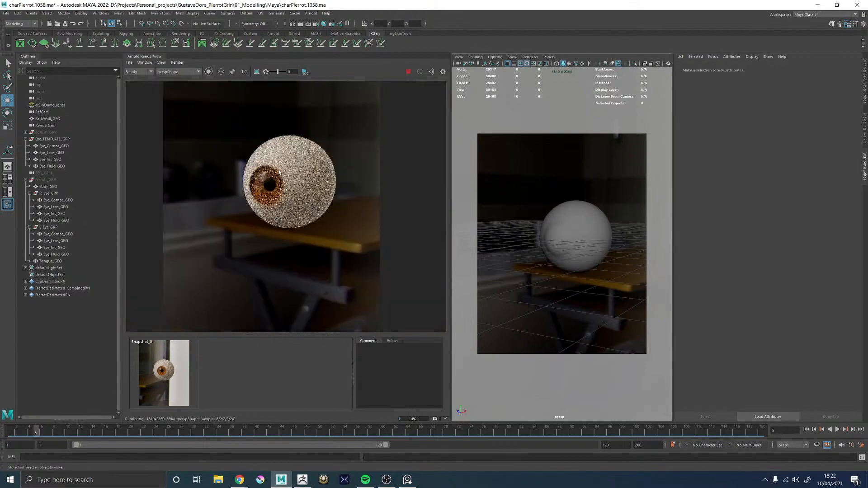
scroll(273, 170, up, 2)
alt+drag(597, 240, 592, 242)
alt+middle_drag(558, 228, 600, 219)
alt+drag(601, 218, 580, 223)
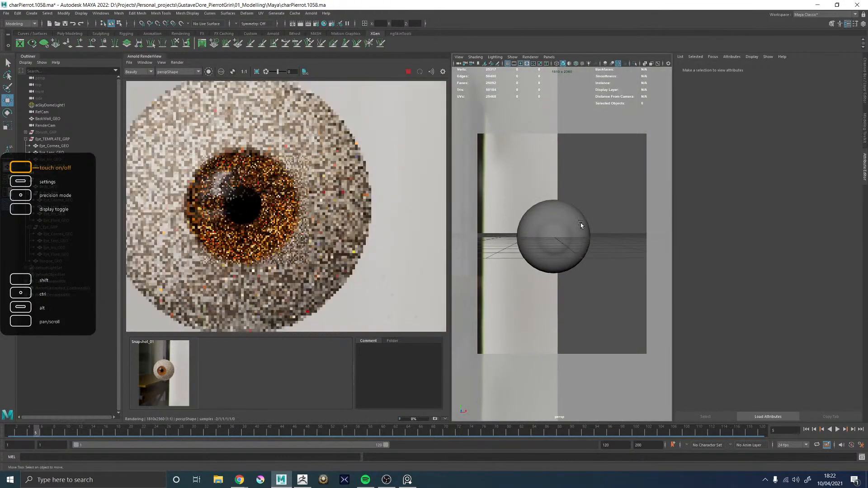
scroll(265, 214, up, 3)
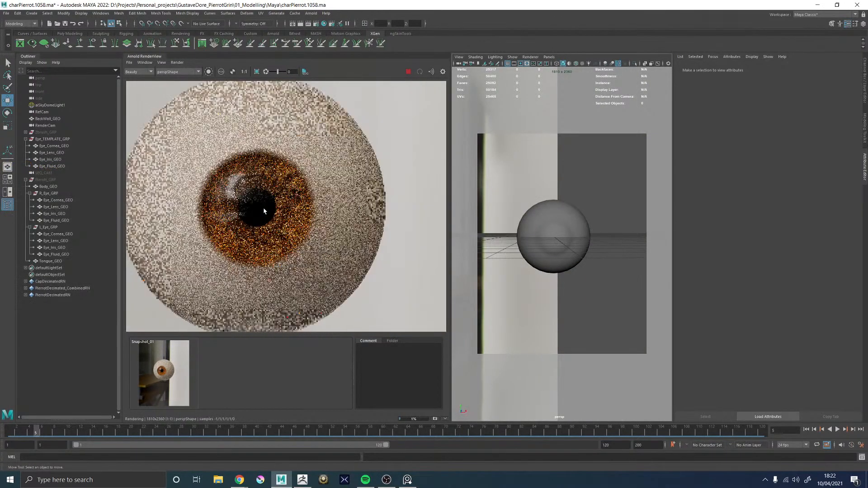
scroll(267, 226, down, 1)
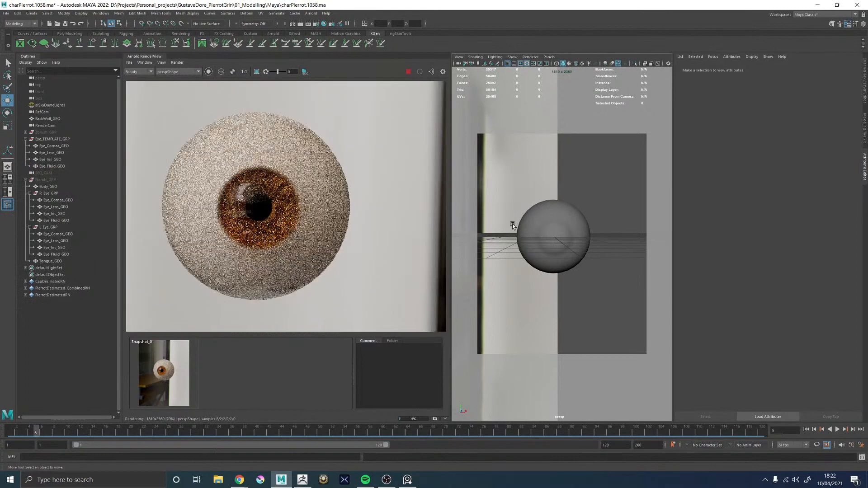
Select the RAMP_Cornea_ISO node in the shading network and delete the ramp's stop at position 0
click(566, 226)
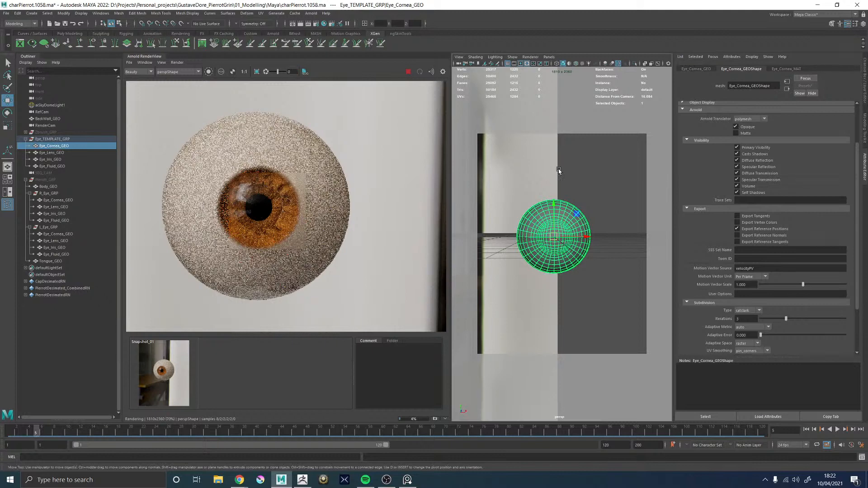
key(space)
key(space)
click(610, 273)
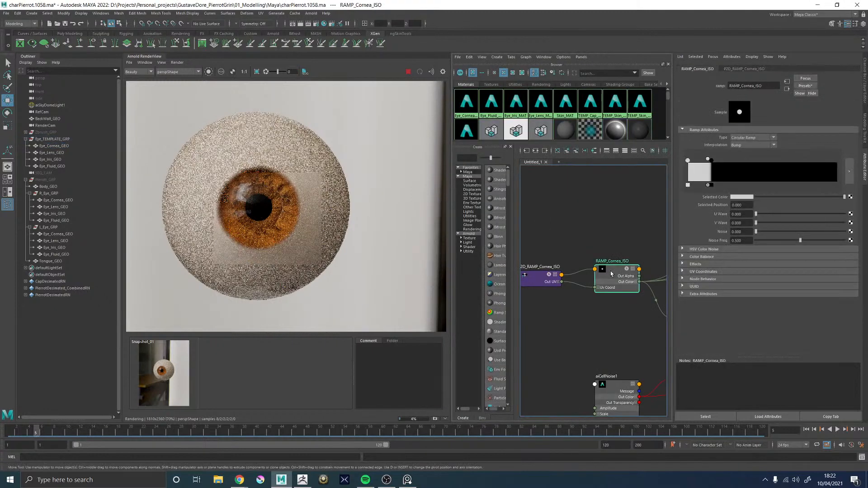
click(688, 185)
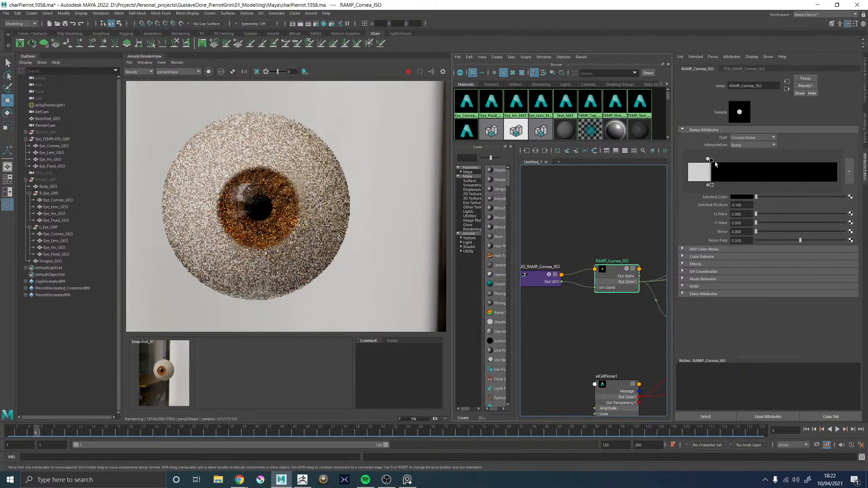
Widen the cornea ramp's falloff with the black stop at about 0.182 and the light stop at about 0.136
drag(710, 160, 714, 161)
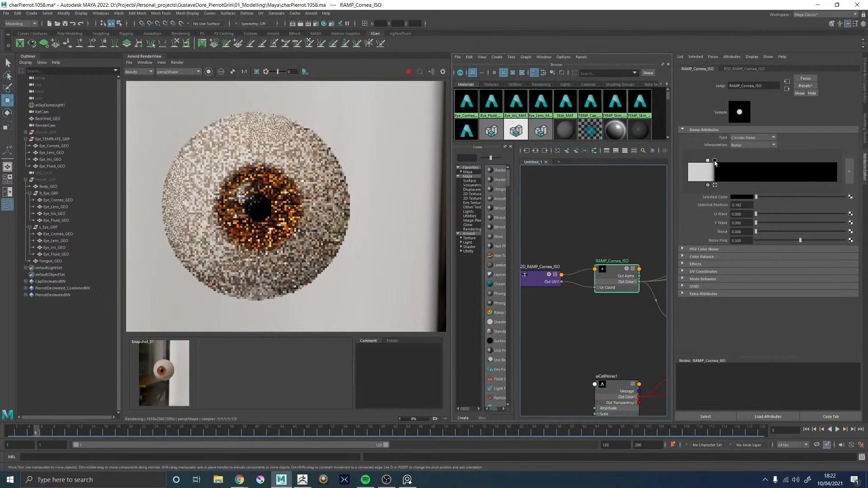
click(708, 160)
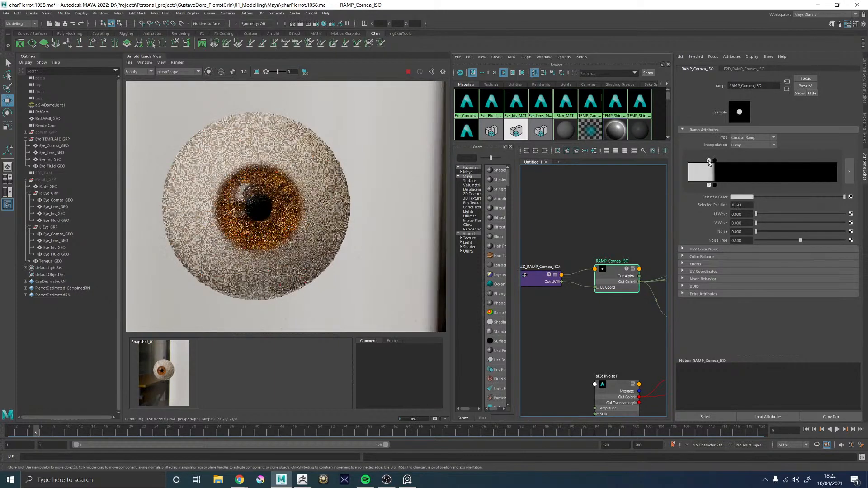
drag(708, 161, 710, 160)
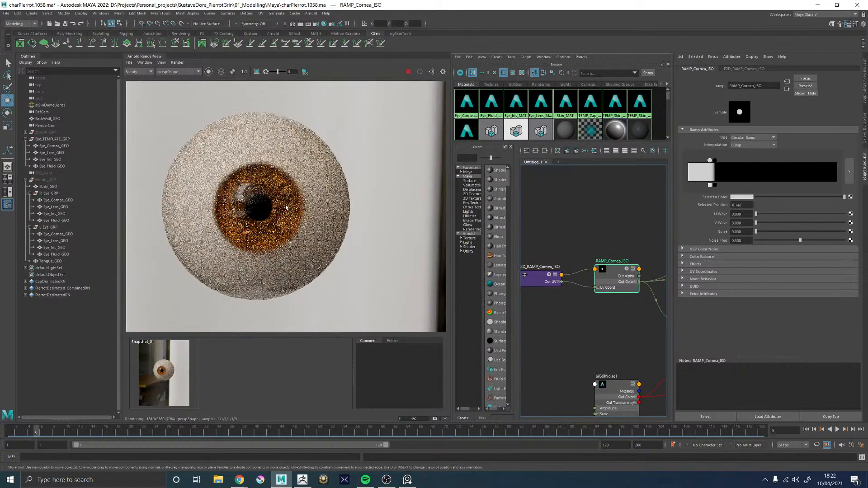
scroll(280, 203, down, 5)
scroll(279, 203, up, 8)
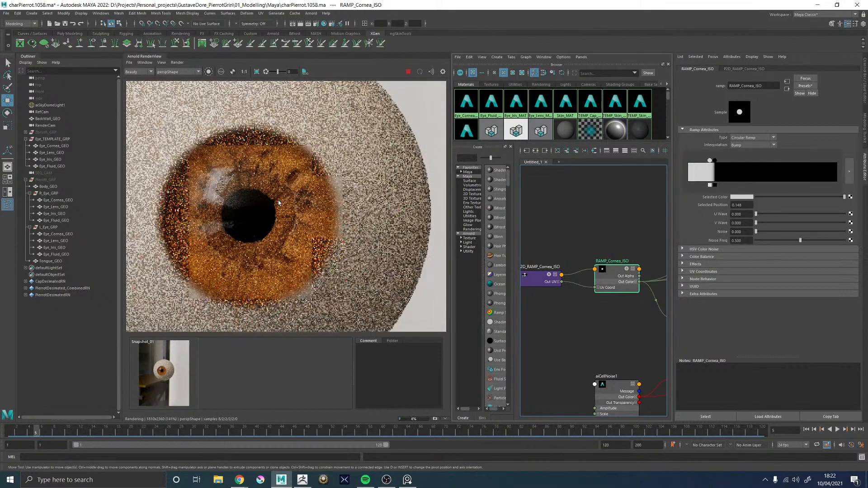
scroll(278, 202, down, 5)
scroll(278, 200, up, 3)
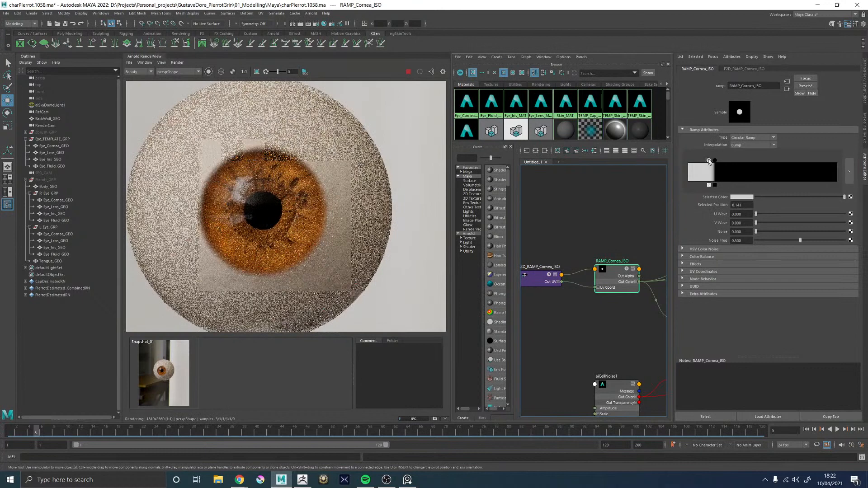
drag(709, 161, 708, 162)
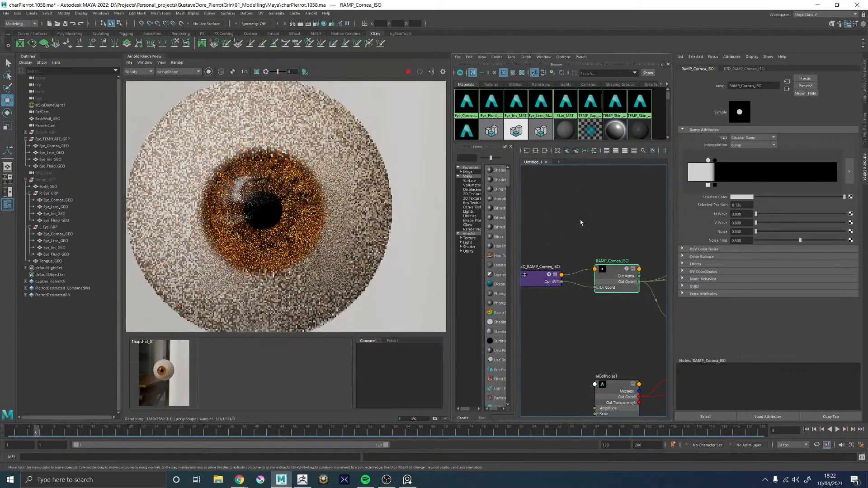
Examine the cornea bulge and the iris edge of the rendered eye in side profile
click(576, 220)
key(space)
key(space)
mouse_move(600, 240)
alt+mouse_down()
mouse_move(618, 243)
mouse_move(584, 240)
mouse_move(615, 246)
alt+mouse_up()
alt+middle_drag(551, 244, 565, 244)
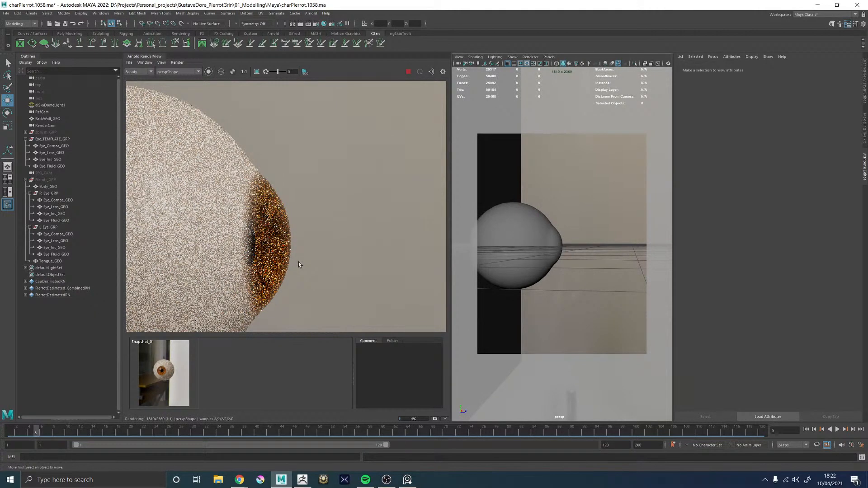
key(space)
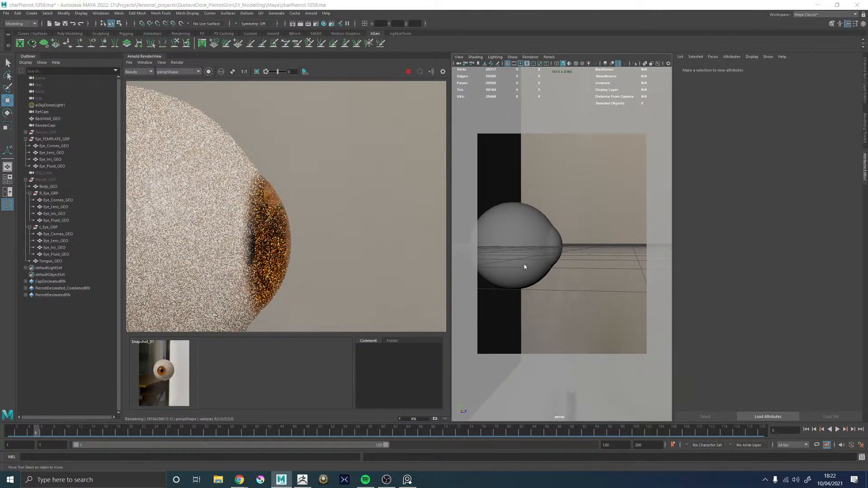
Adjust RAMP_Cornea_ISO against the profile render, placing the light stop at about 0.161 and the black stop at about 0.214
key(space)
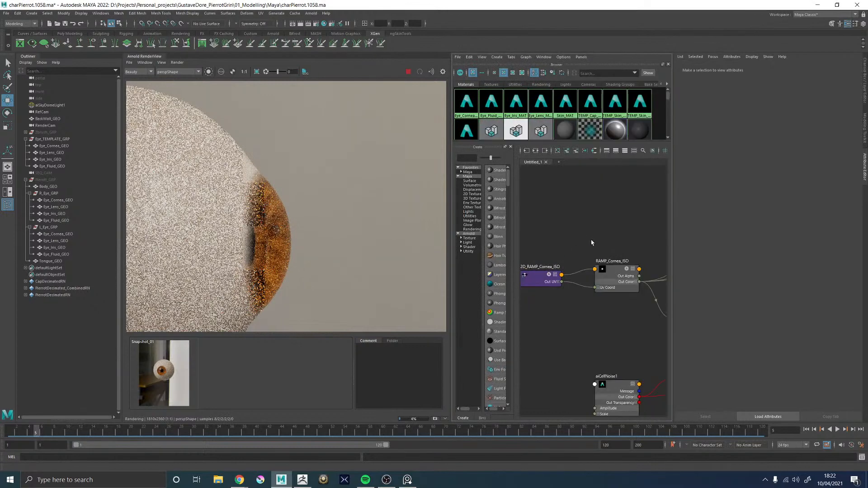
alt+middle_drag(591, 243, 552, 242)
click(570, 274)
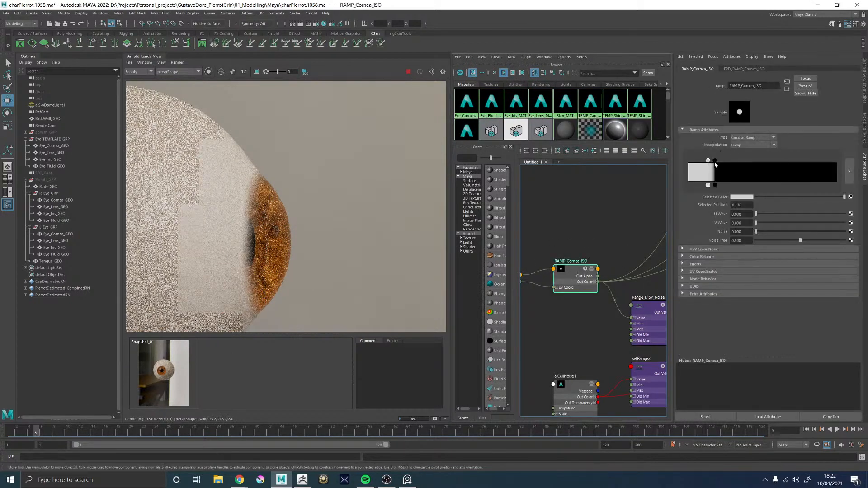
click(715, 161)
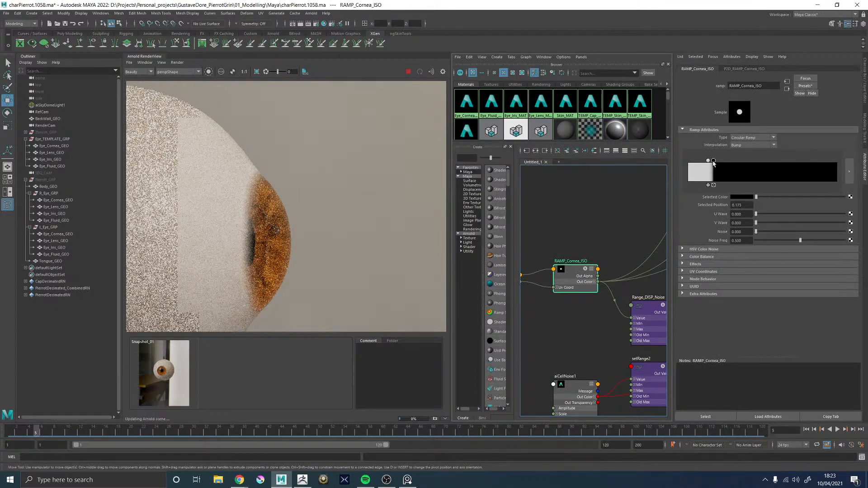
drag(713, 161, 710, 160)
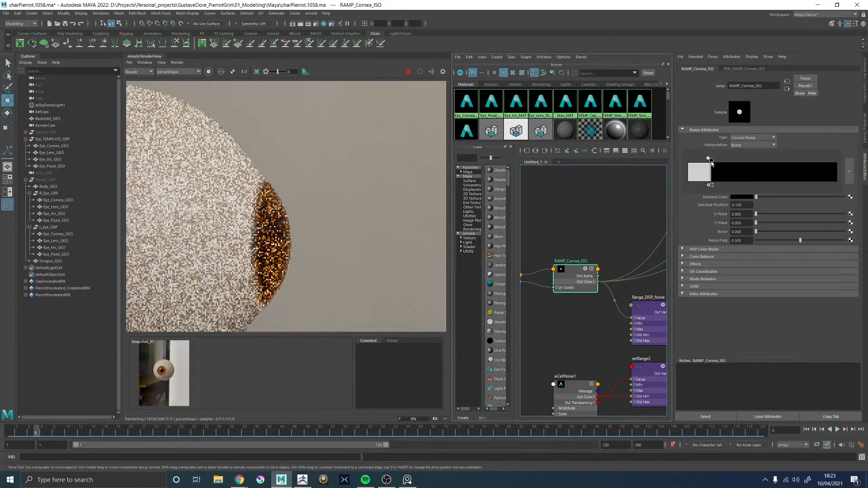
click(707, 159)
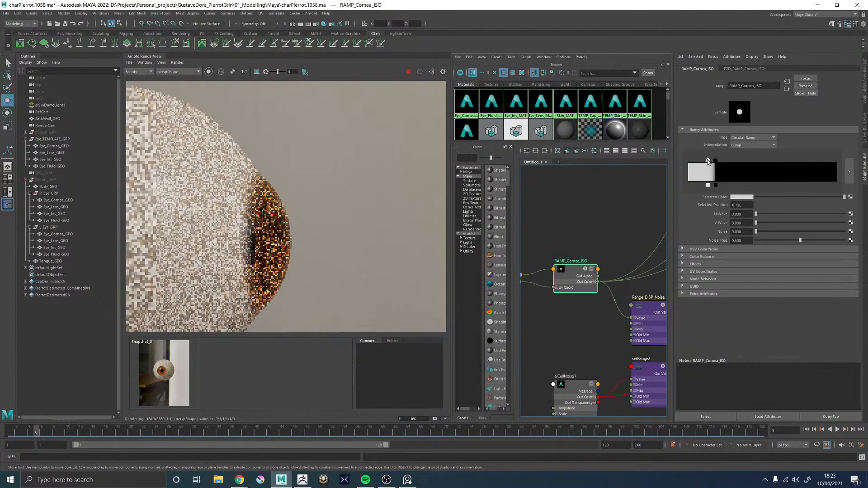
drag(707, 160, 712, 161)
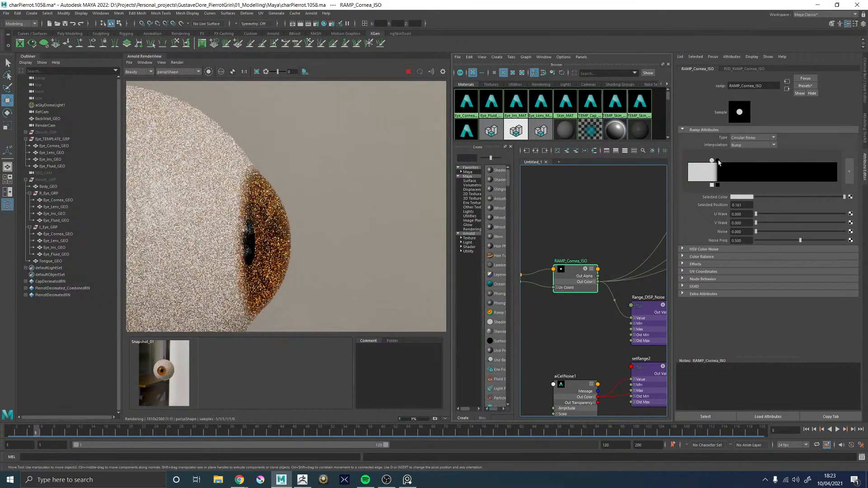
drag(718, 161, 719, 161)
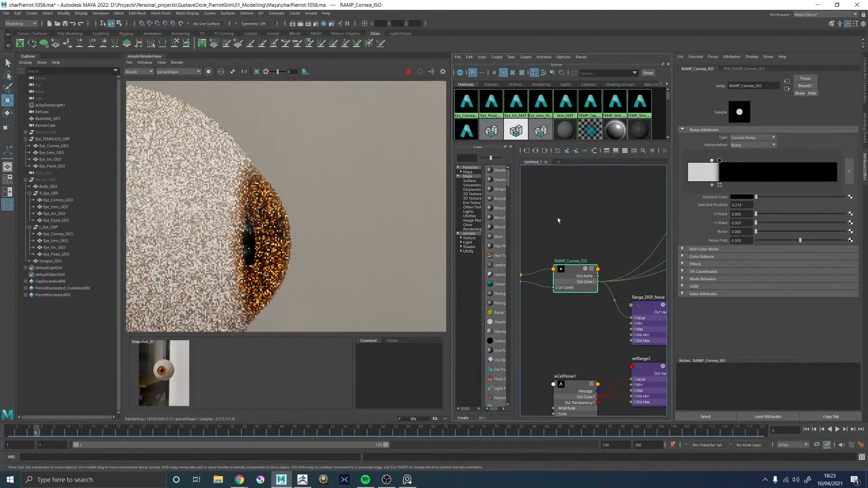
key(space)
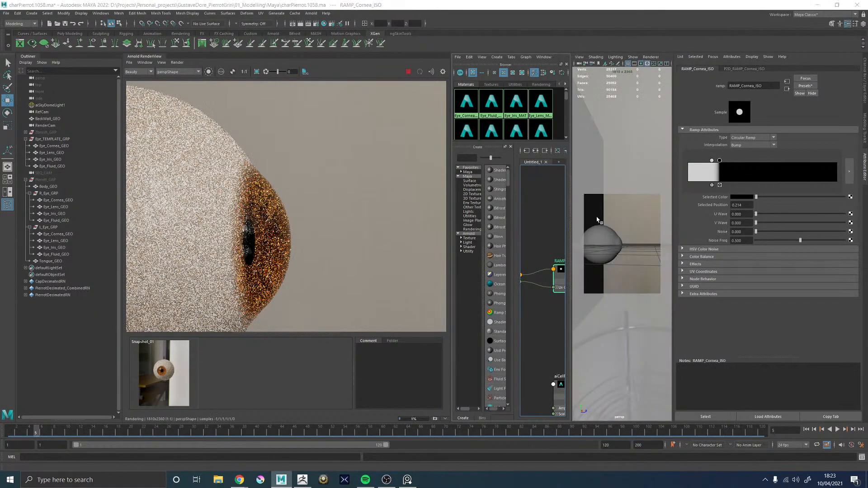
Tighten RAMP_Cornea_ISO's falloff from a frontal eye view, lowering the light stop slightly and placing the black stop at about 0.193
key(space)
scroll(268, 225, down, 5)
alt+drag(573, 243, 522, 239)
alt+middle_drag(544, 233, 487, 234)
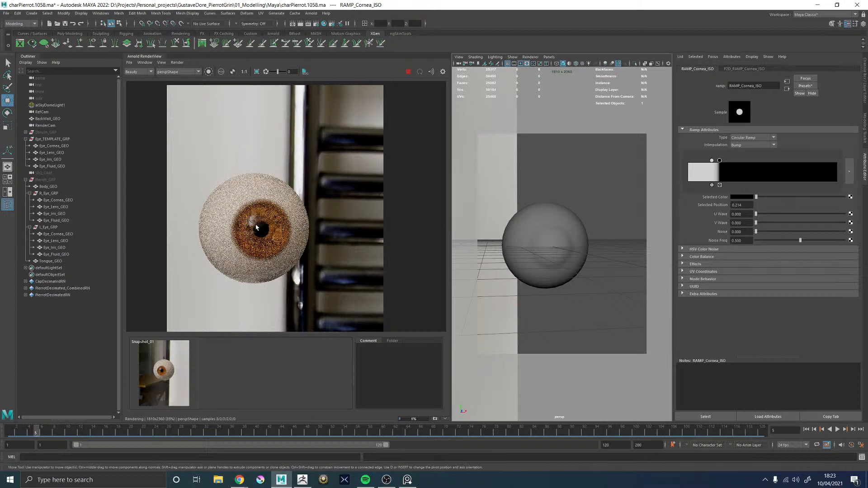
scroll(255, 228, up, 2)
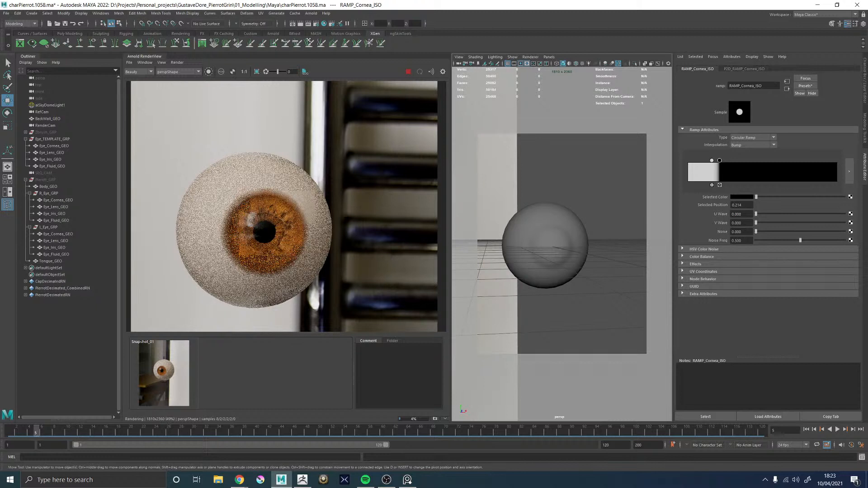
key(alt+Tab)
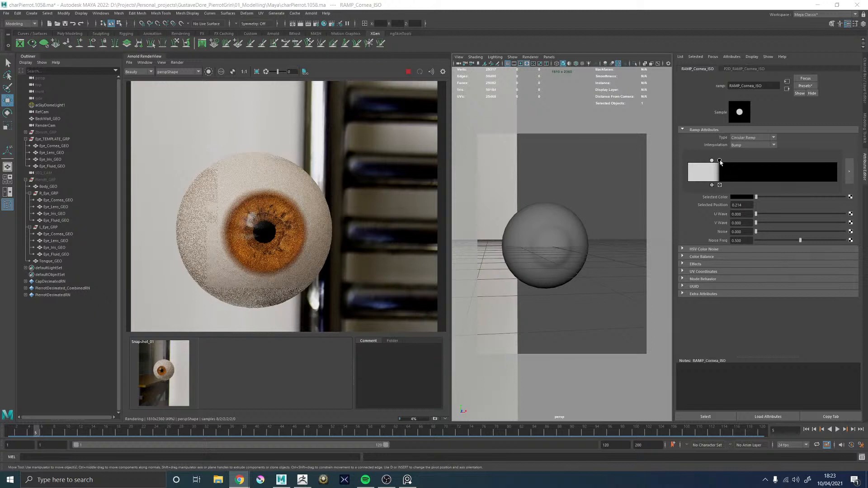
drag(719, 162, 718, 162)
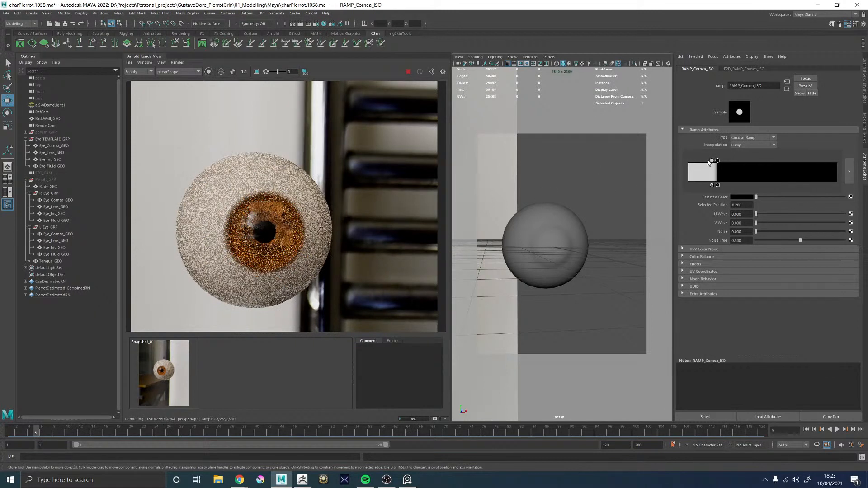
drag(717, 160, 713, 161)
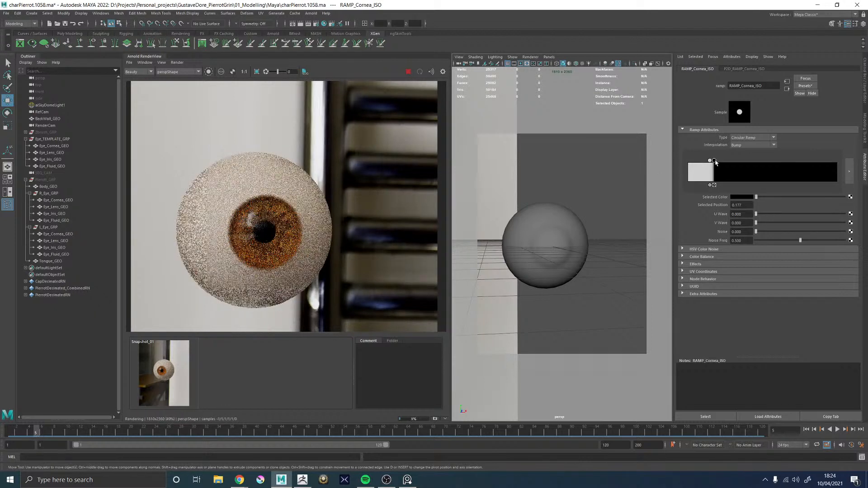
drag(714, 160, 716, 161)
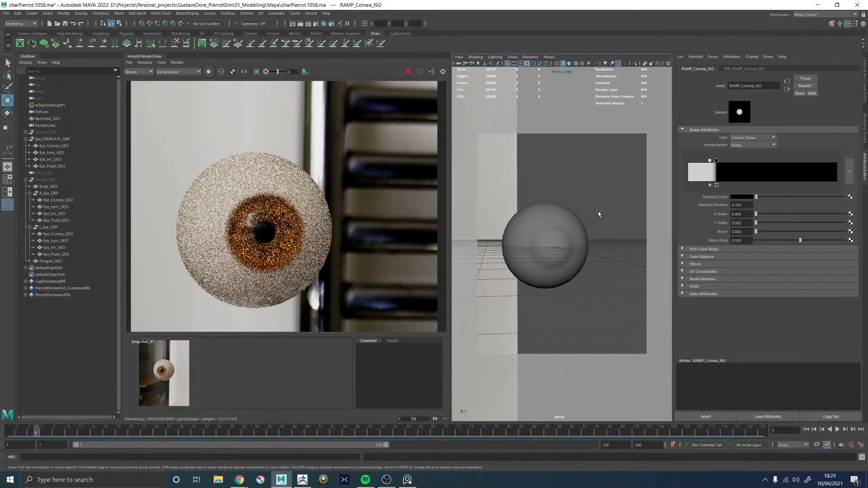
Examine the iris edge and its blend into the white of the rendered eye from a three-quarter angle and close up
alt+drag(617, 211, 536, 216)
scroll(287, 212, down, 3)
scroll(336, 212, up, 2)
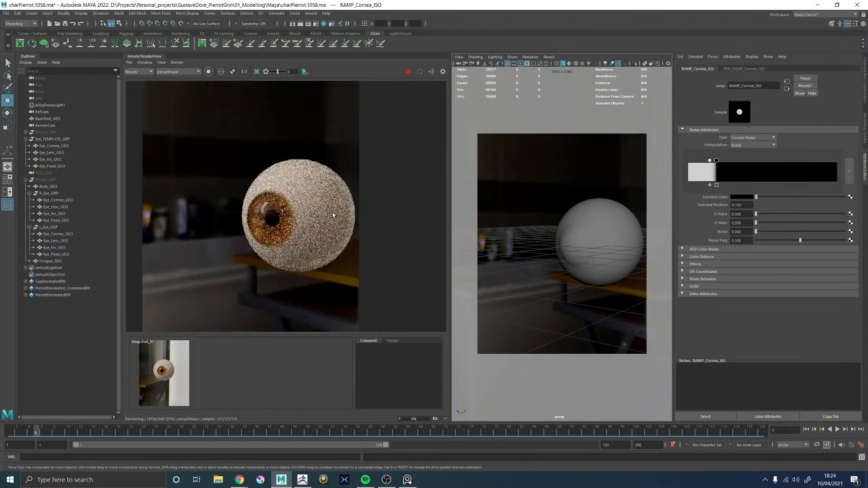
key(alt+Tab)
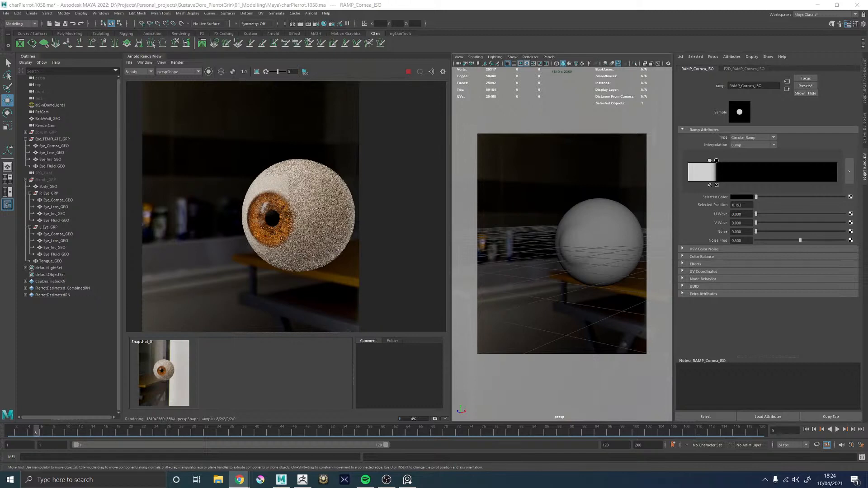
scroll(339, 213, up, 3)
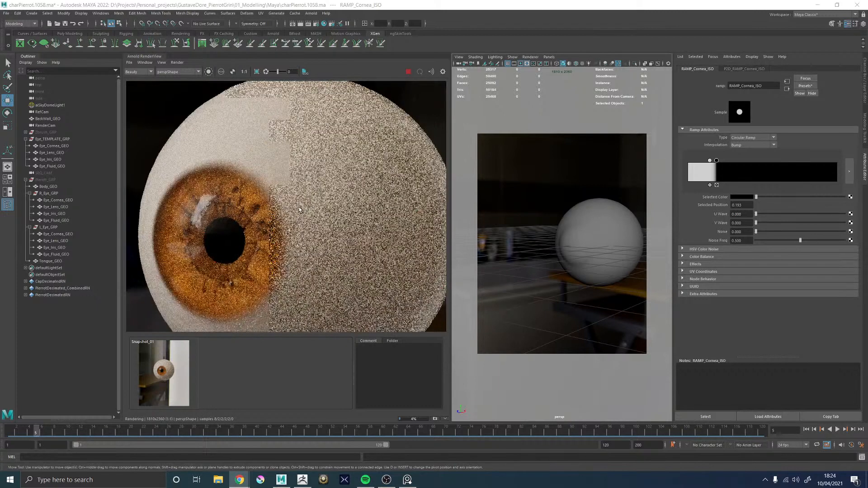
scroll(300, 206, down, 3)
scroll(312, 212, up, 5)
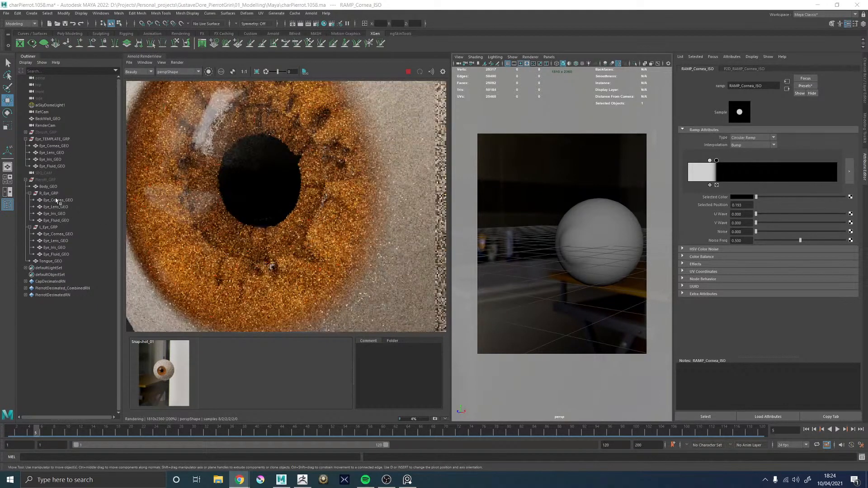
Hide Eye_Cornea_GEO and Eye_Fluid_GEO in Eye_TEMPLATE_GRP to isolate the iris in the render
click(53, 145)
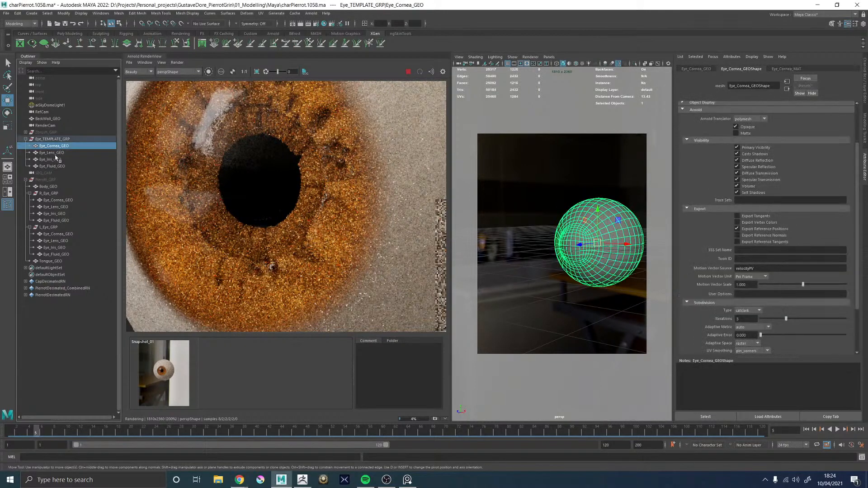
ctrl+click(52, 166)
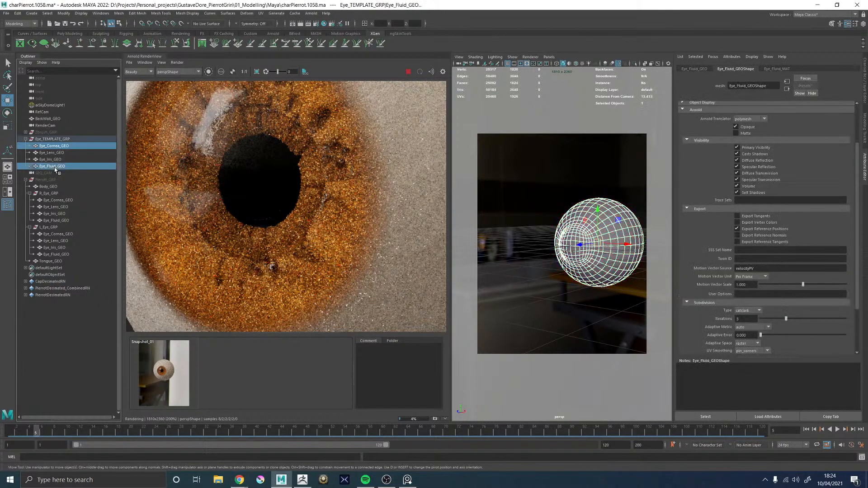
key(h)
scroll(207, 208, down, 2)
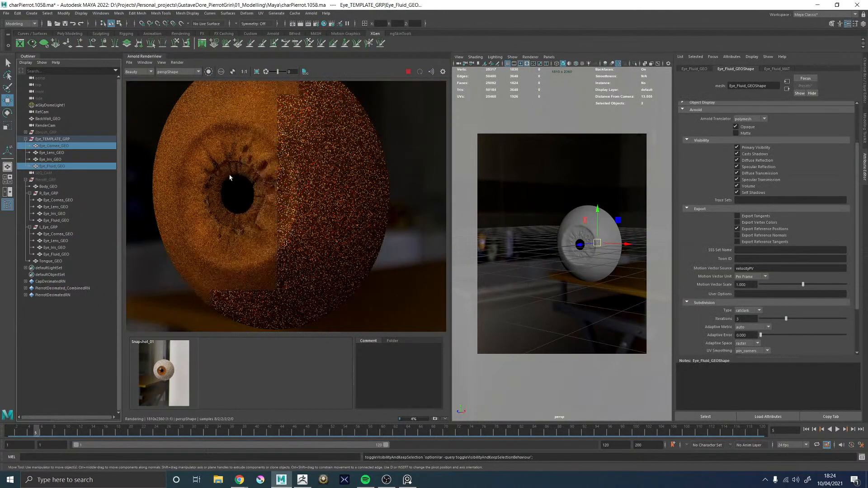
scroll(230, 176, up, 1)
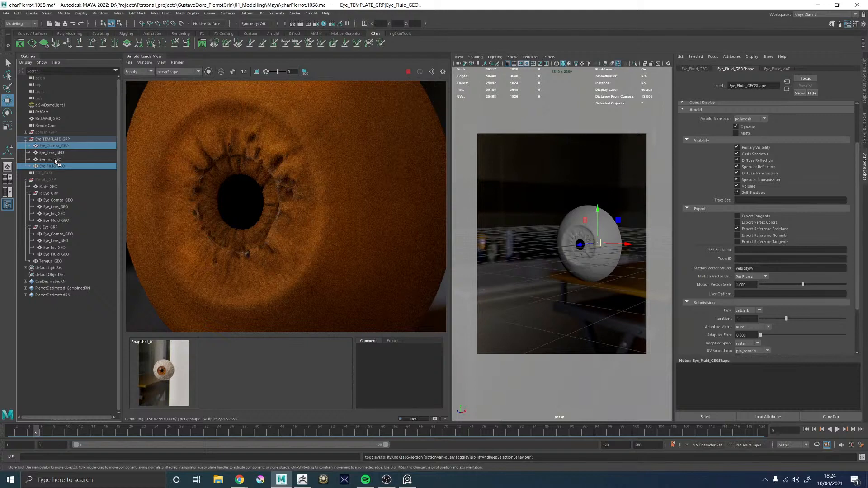
key(h)
Set the specular weight of Eye_Iris_GEO's material, Eye_Iris_MAT, to 0
click(50, 159)
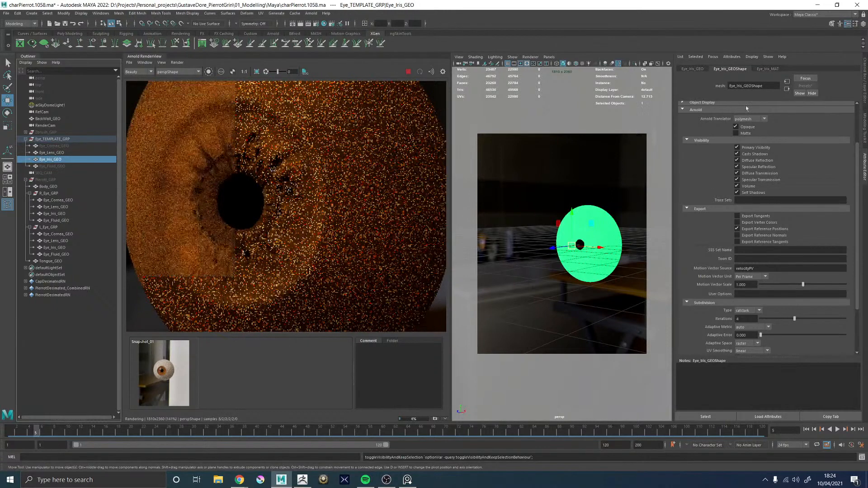
click(767, 69)
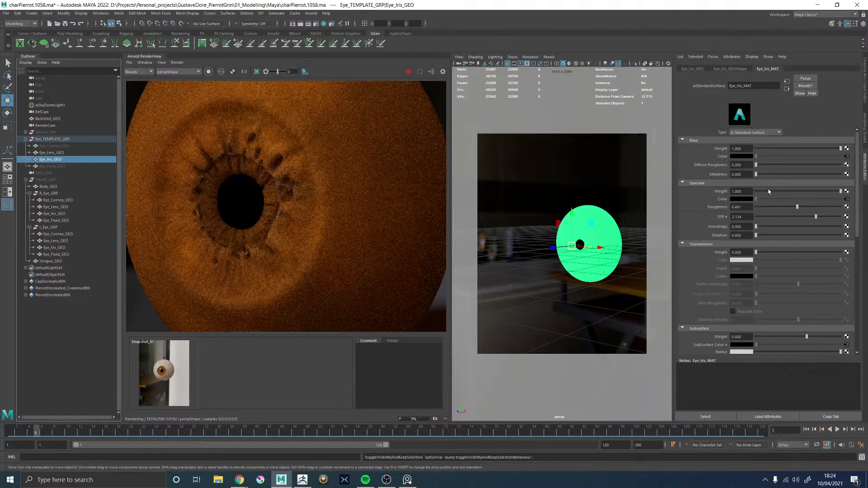
drag(766, 191, 703, 194)
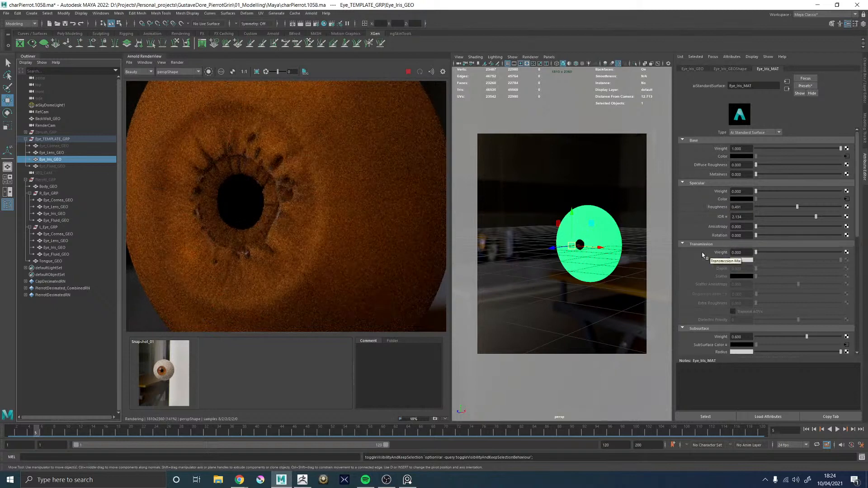
Try subsurface weights of 0 and 0.2 on Eye_Iris_MAT and restore the weight to 0.6
scroll(702, 256, down, 3)
scroll(701, 256, down, 3)
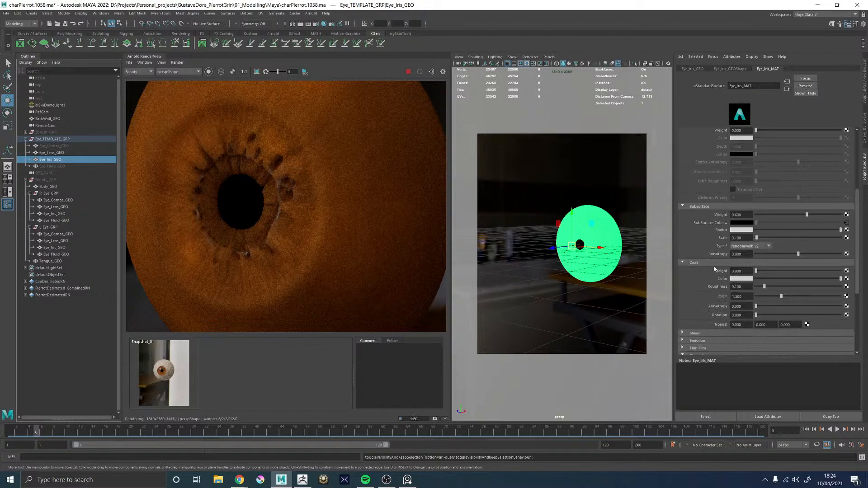
drag(769, 215, 700, 217)
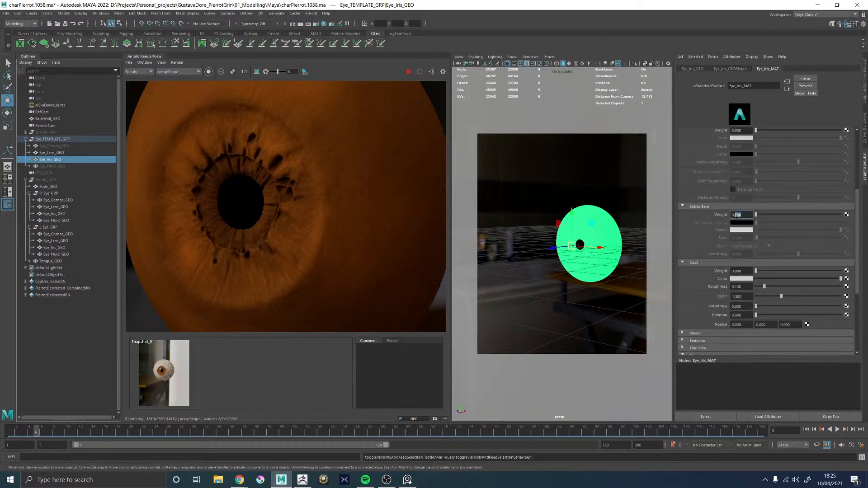
text(0.2)
key(Return)
drag(744, 216, 736, 216)
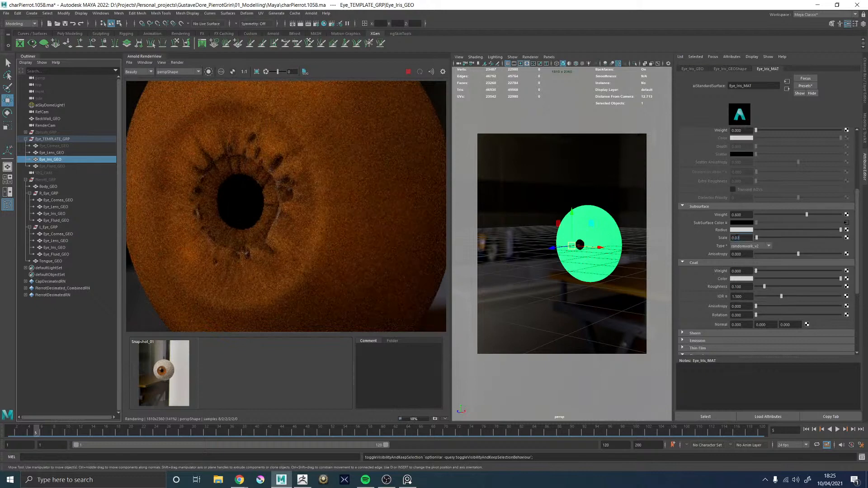
Try a subsurface scale of 0.02 on Eye_Iris_MAT and check the iris detail near the pupil
text(2)
key(Return)
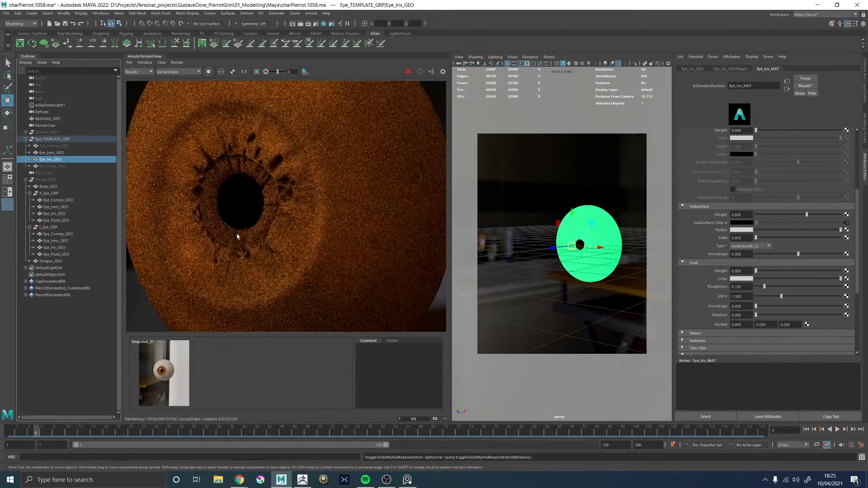
scroll(271, 222, up, 6)
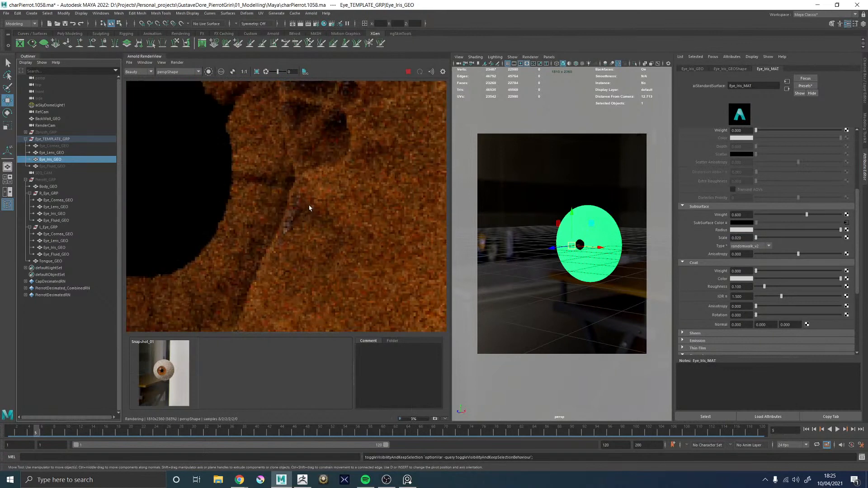
Try the randomwalk subsurface type on Eye_Iris_MAT and switch it back to randomwalk_v2
click(746, 245)
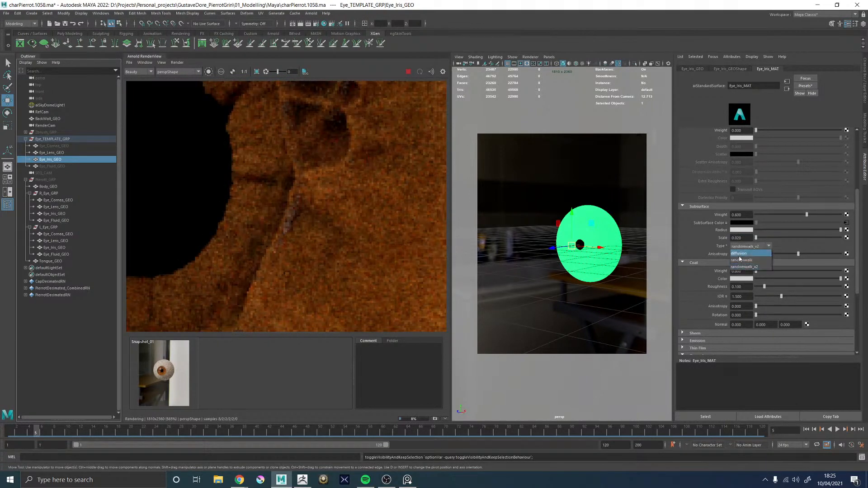
click(744, 254)
scroll(306, 226, down, 3)
scroll(306, 225, down, 1)
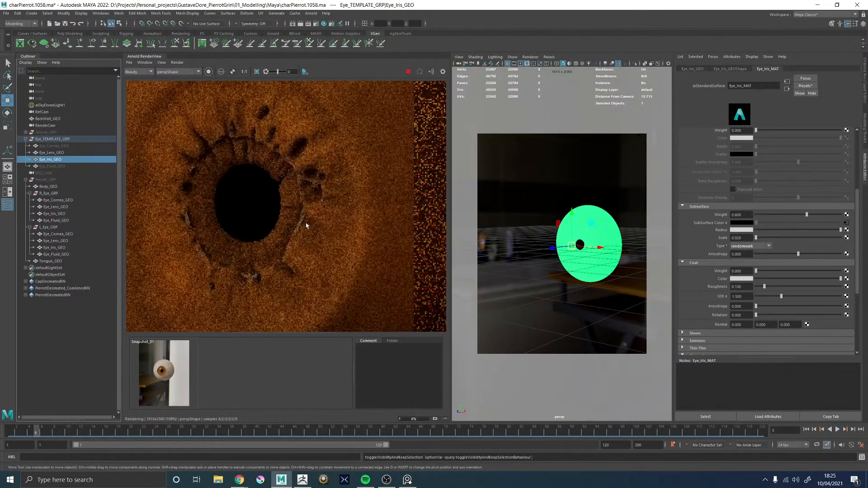
click(753, 246)
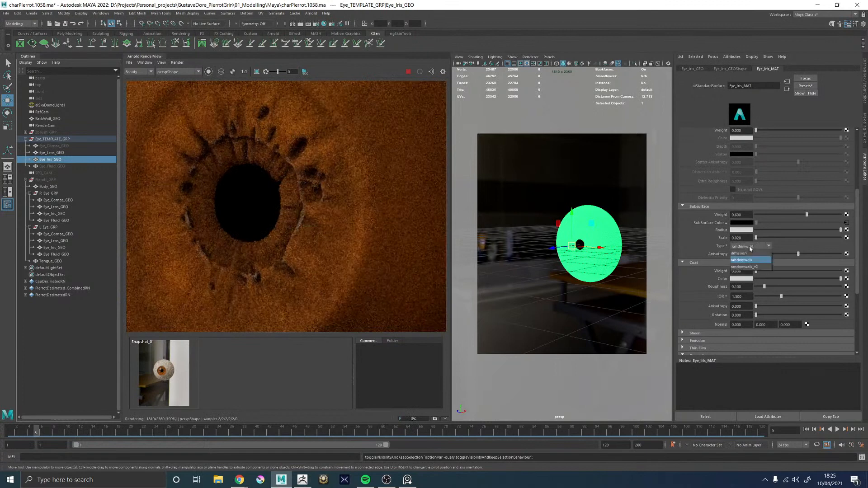
click(750, 264)
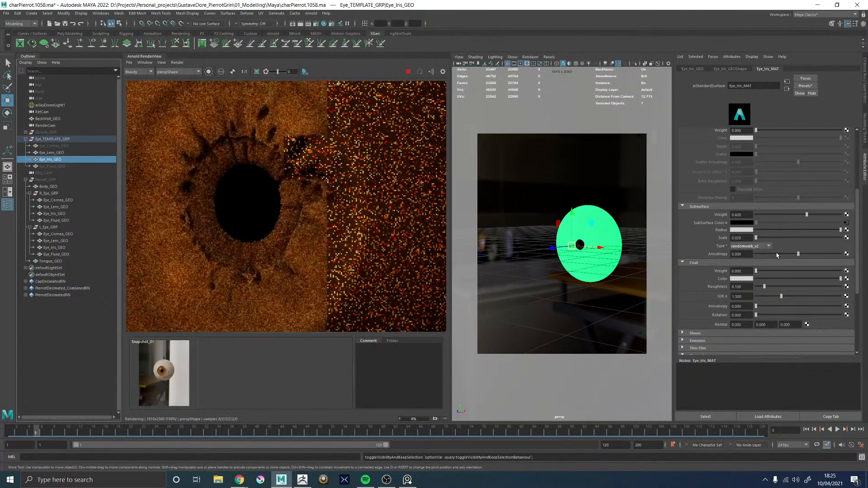
Compare subsurface anisotropy of about -0.48 and 0.33 on Eye_Iris_MAT, and settle on anisotropy 0 with a scale of 0.05
click(777, 254)
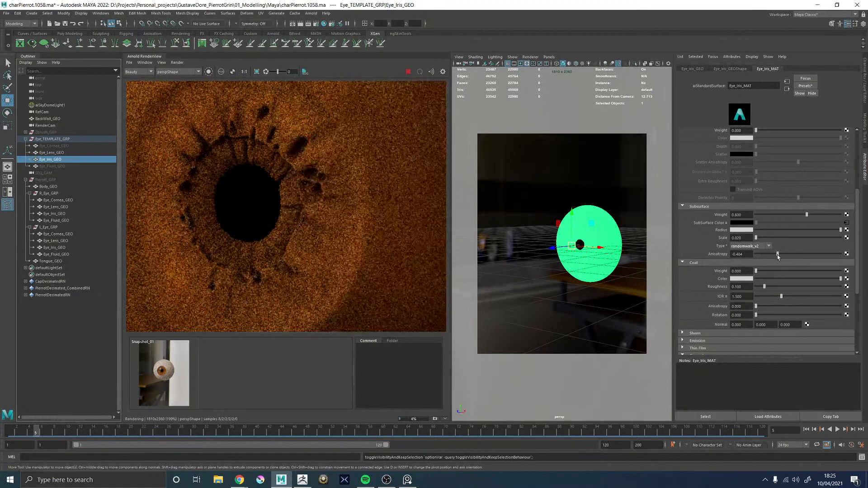
click(812, 255)
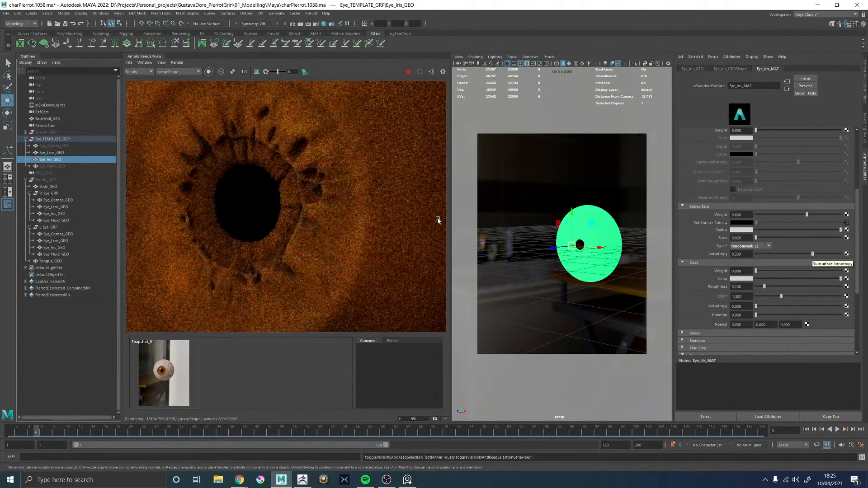
scroll(253, 197, down, 3)
scroll(256, 197, up, 2)
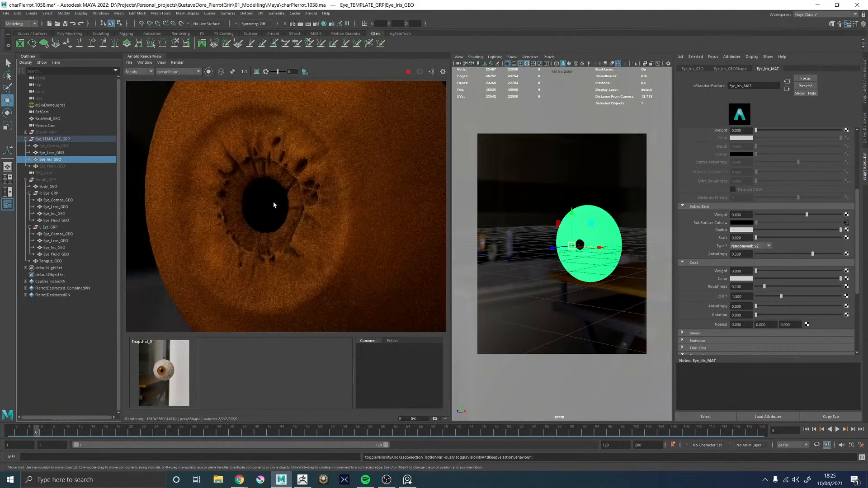
scroll(271, 227, down, 3)
scroll(329, 217, up, 3)
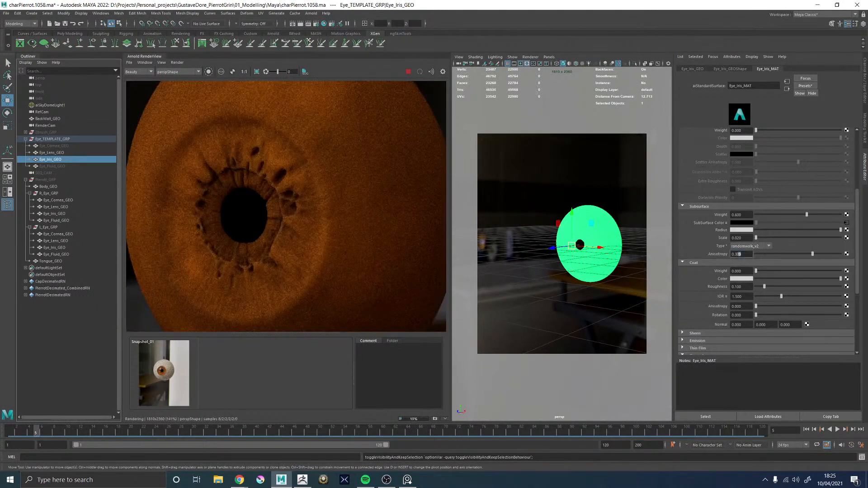
text(0.1)
key(Return)
Show Eye_Fluid_GEO and Eye_Cornea_GEO in Eye_TEMPLATE_GRP again and check the complete eye in the render
click(54, 152)
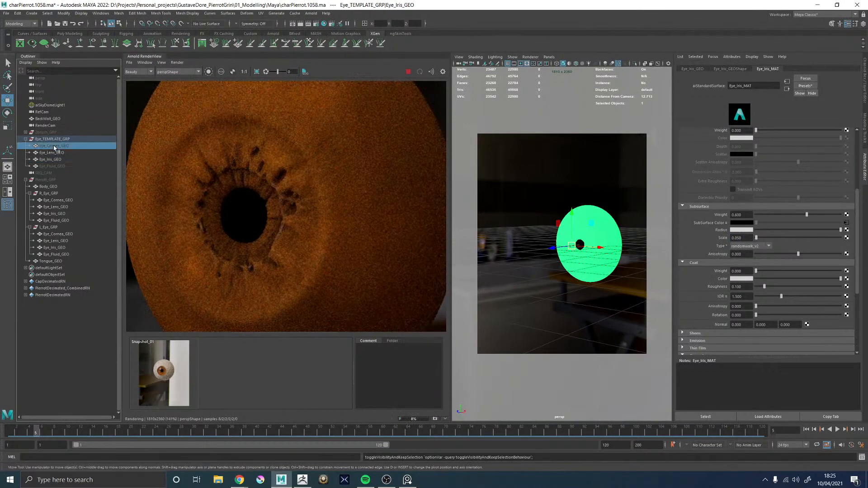
click(53, 167)
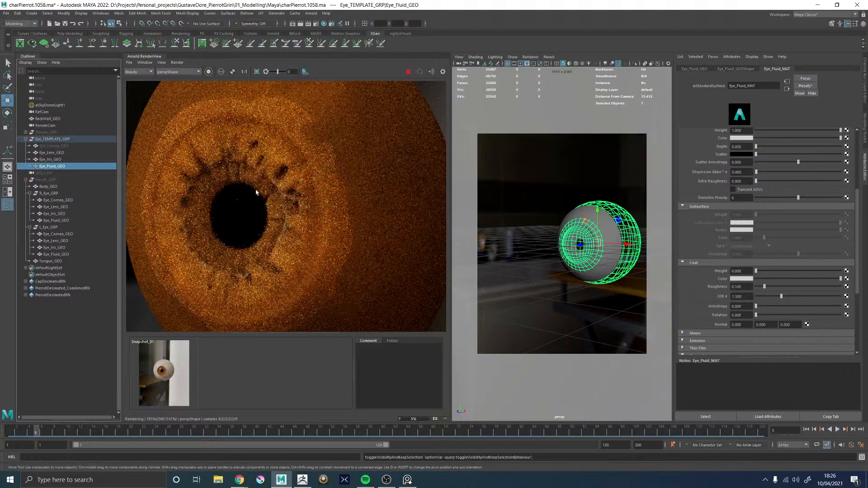
click(53, 146)
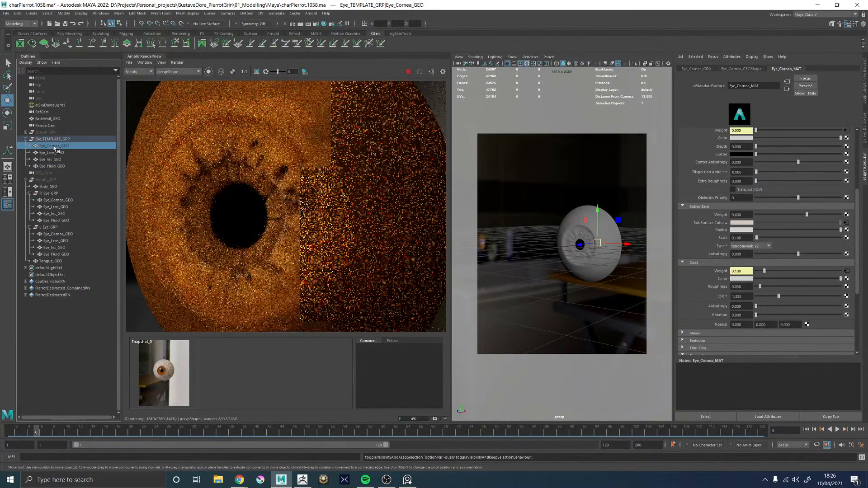
scroll(253, 185, down, 5)
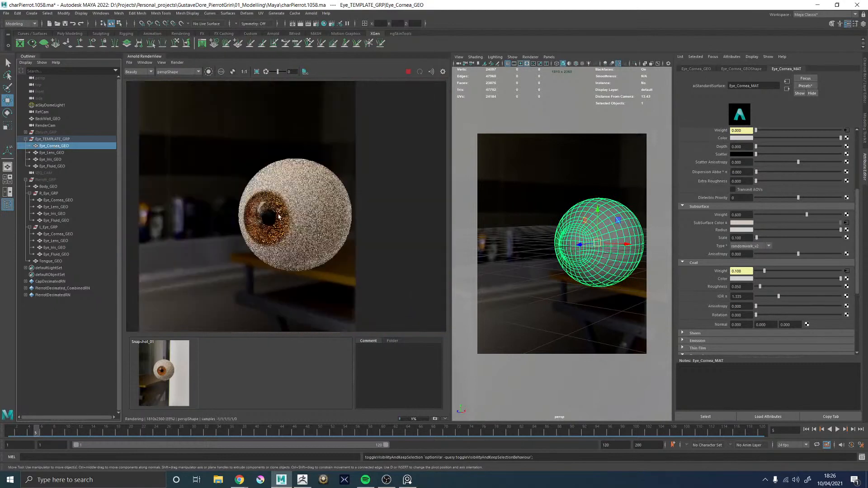
scroll(276, 207, up, 1)
click(560, 185)
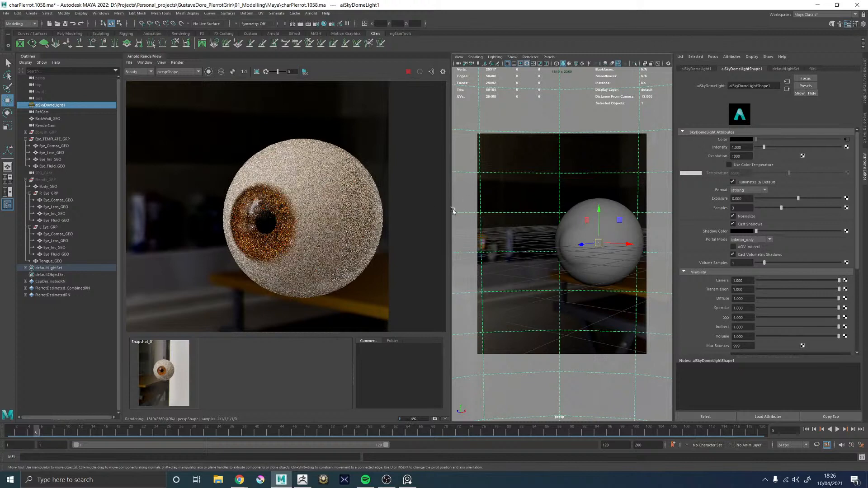
Check the iris and cornea of the template eye from the front in the render, and save the scene
alt+drag(591, 200, 617, 199)
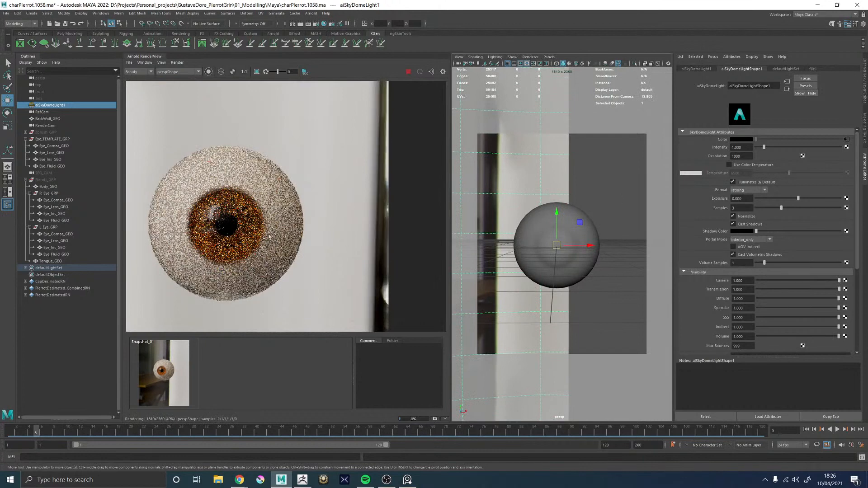
scroll(259, 228, down, 9)
scroll(254, 229, up, 9)
scroll(273, 230, up, 3)
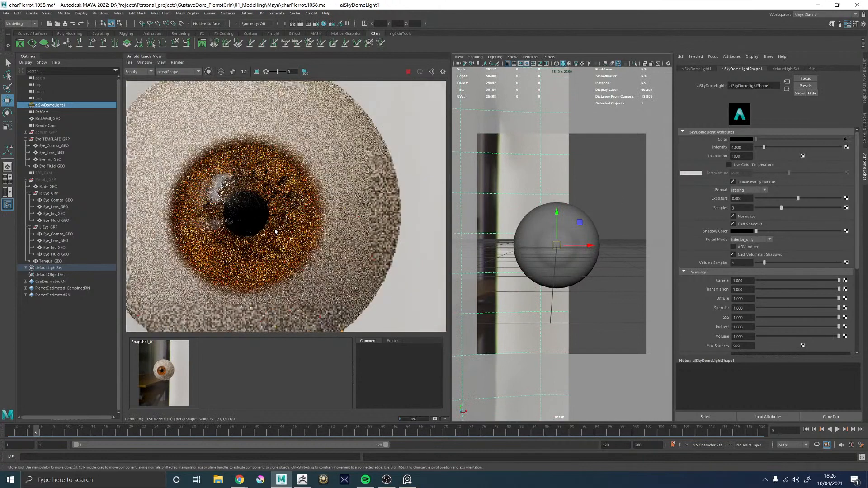
scroll(273, 229, down, 4)
scroll(271, 226, up, 4)
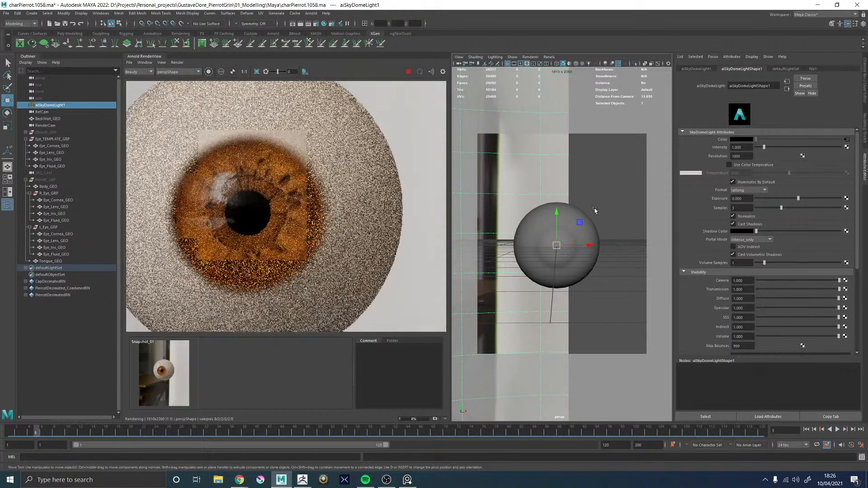
key(ctrl+s)
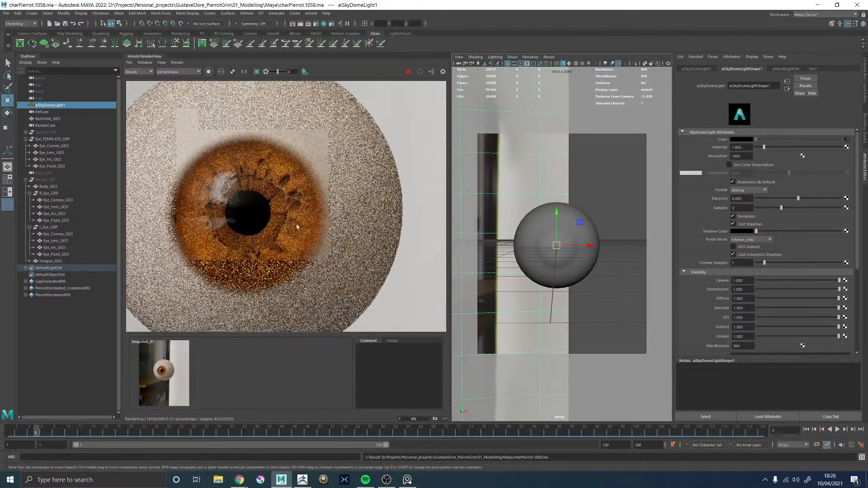
Hide Eye_TEMPLATE_GRP and show Pierott_GRP with the full character
click(51, 139)
key(ctrl+h)
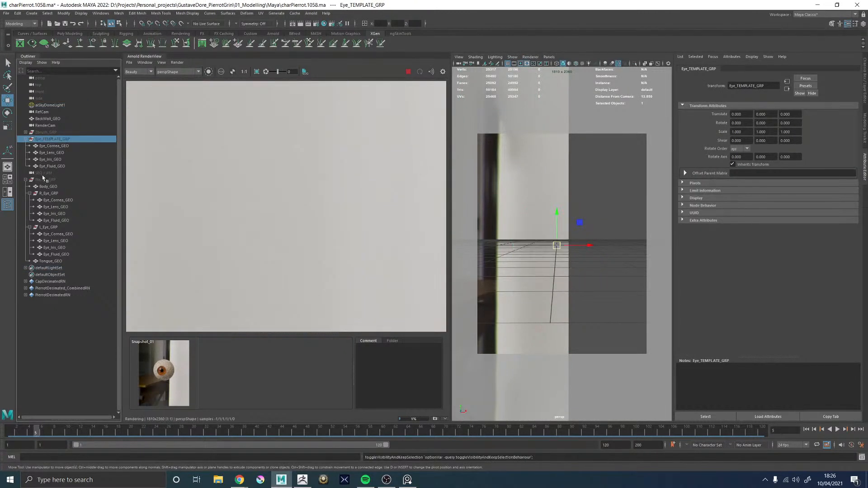
click(43, 180)
key(shift+h)
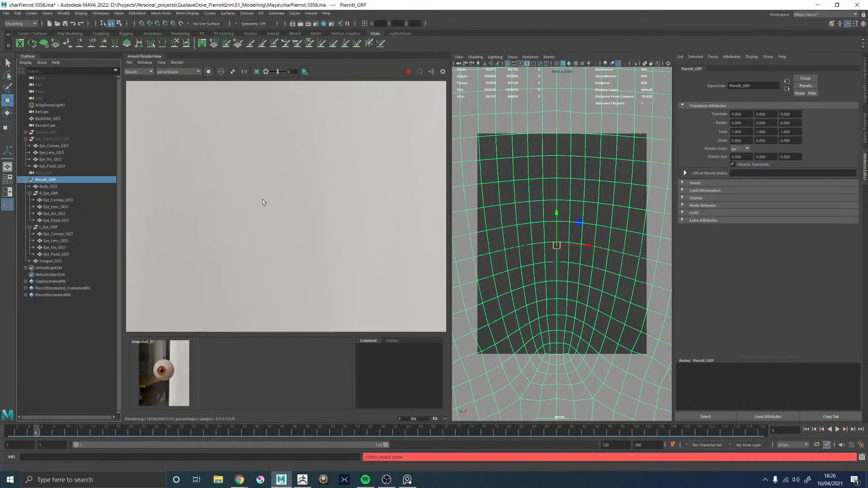
Render the character through SEQ_CAMShape and set the timeline to frame 1
click(177, 72)
click(176, 91)
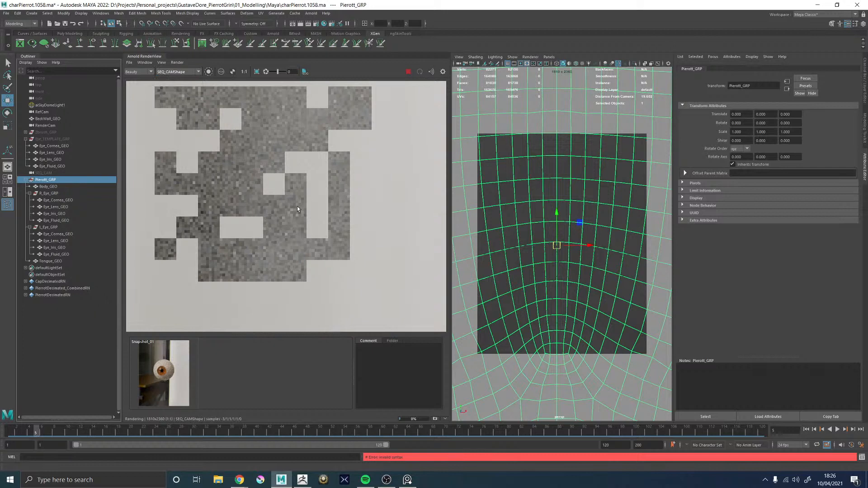
scroll(296, 209, down, 8)
scroll(297, 208, up, 2)
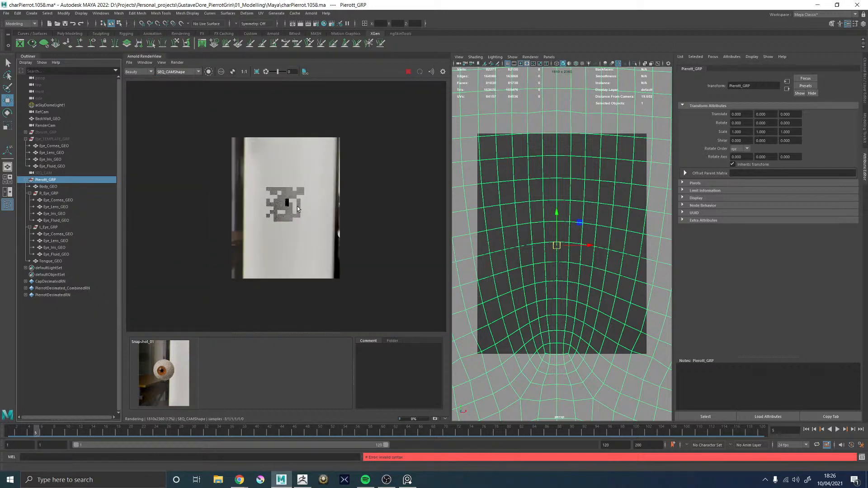
scroll(297, 206, up, 3)
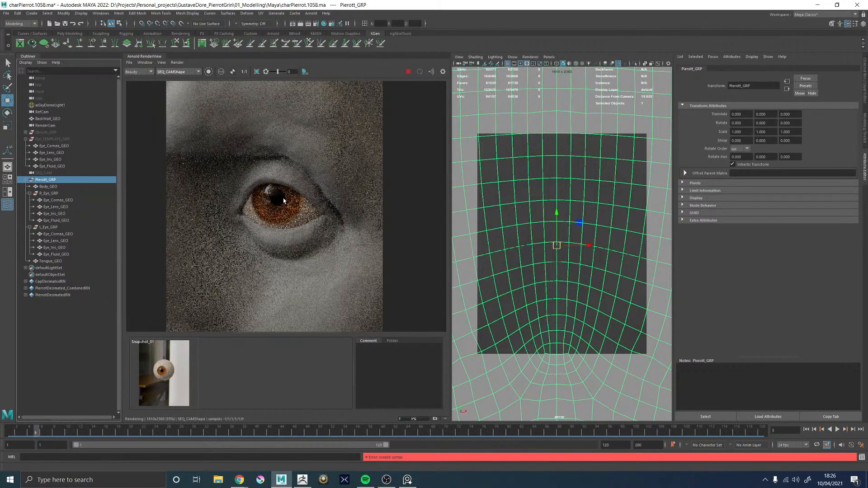
click(11, 431)
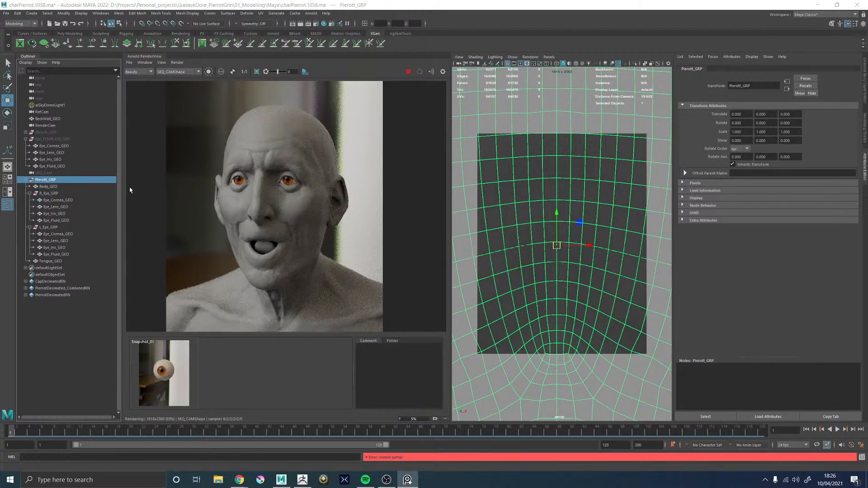
Move the black stop of RAMP_Cornea_ISO to about 0.175 and its light stop to about 0.114
click(58, 199)
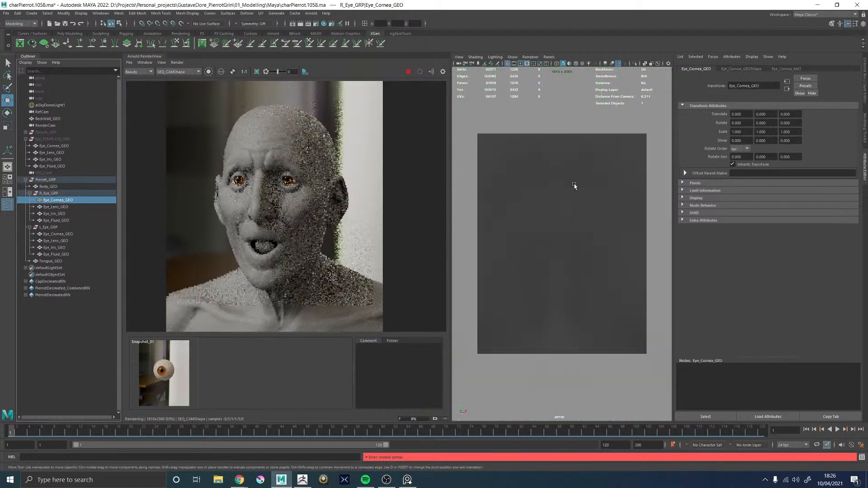
key(space)
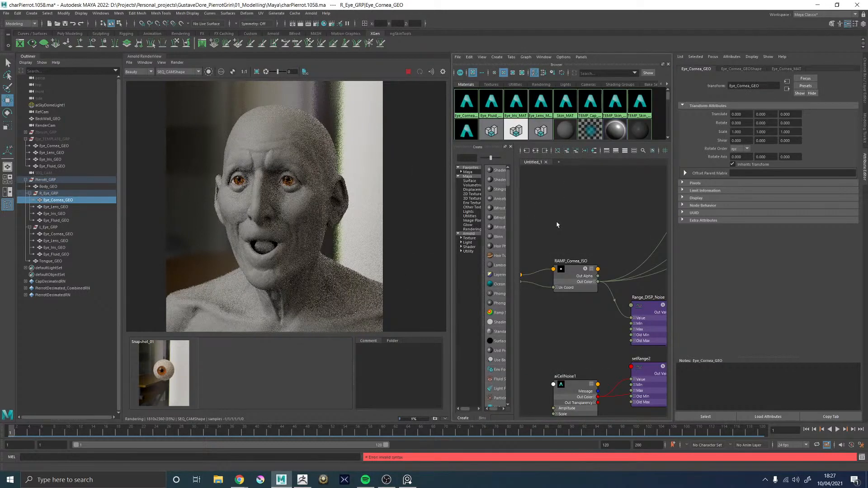
click(583, 268)
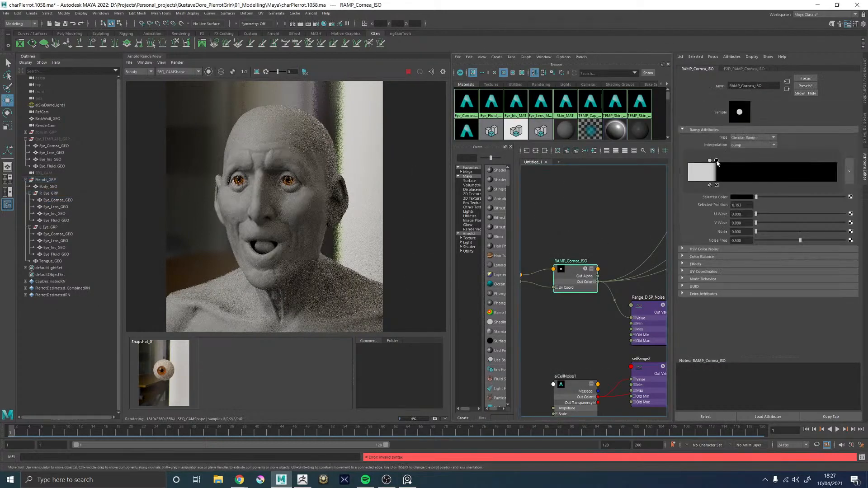
drag(716, 162, 714, 163)
scroll(226, 172, up, 4)
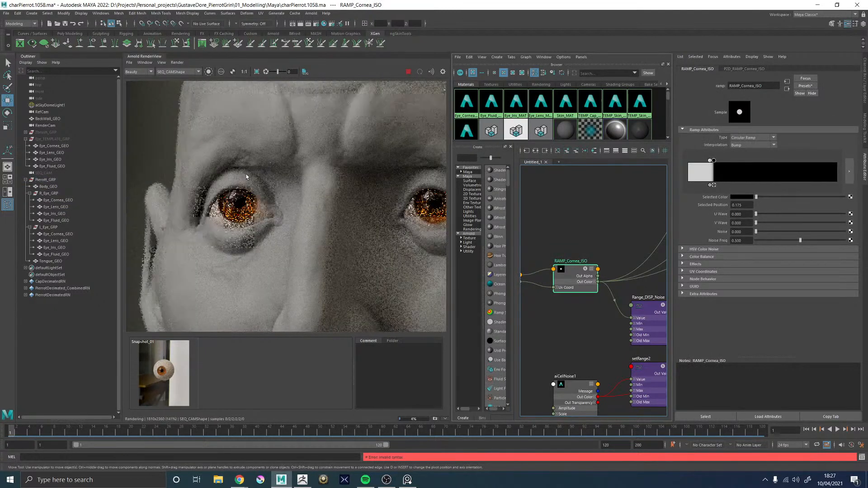
click(708, 161)
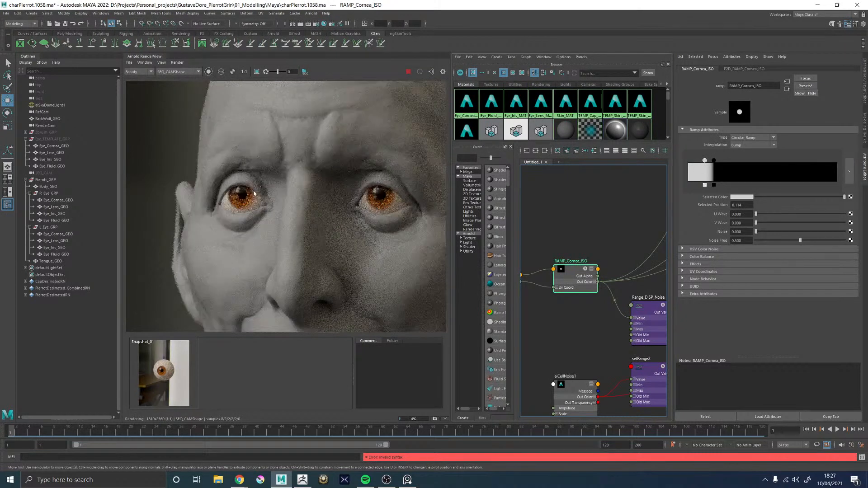
Examine both eyes in the render, comparing close-ups of the iris edge with the full-face view
scroll(309, 188, down, 3)
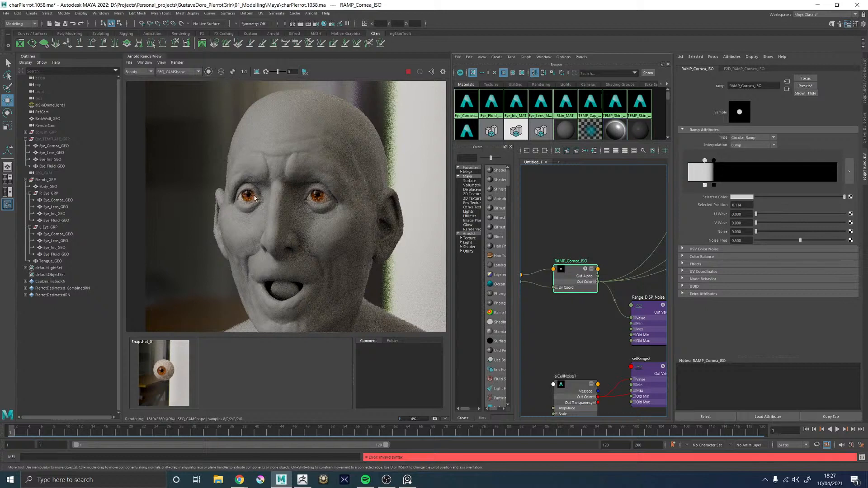
scroll(256, 197, up, 3)
scroll(286, 195, down, 3)
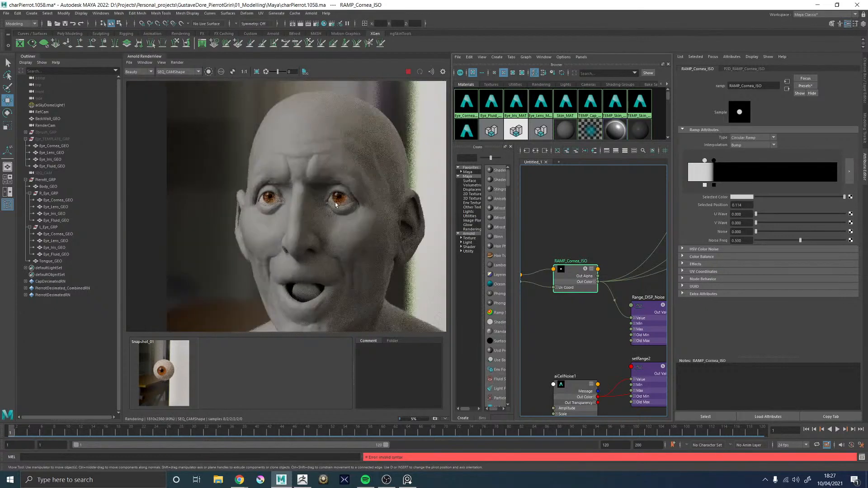
scroll(339, 206, down, 2)
scroll(343, 198, up, 2)
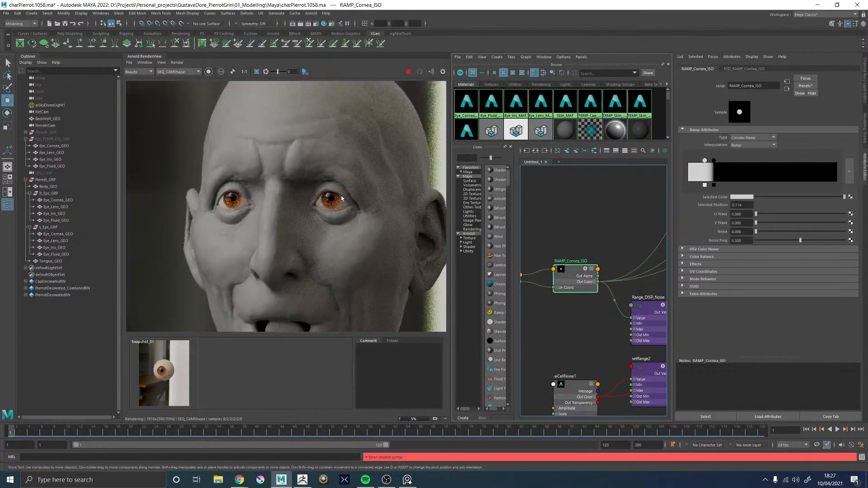
scroll(342, 198, down, 2)
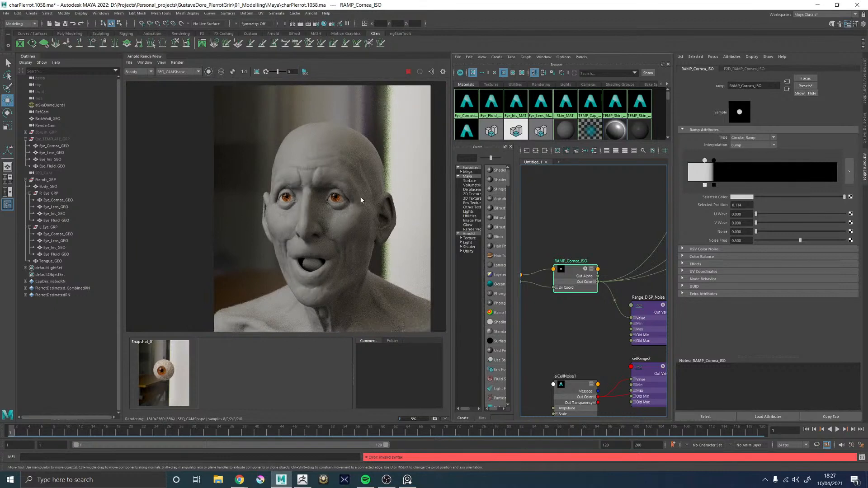
scroll(357, 199, up, 2)
scroll(304, 199, up, 3)
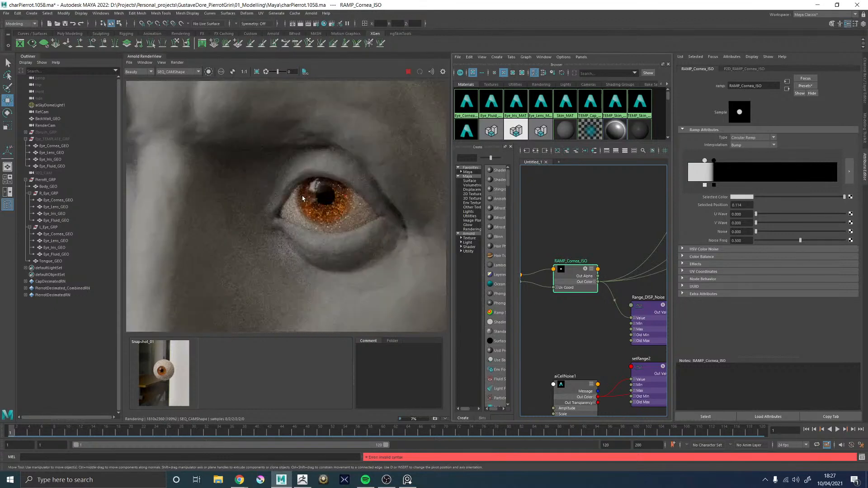
scroll(308, 196, down, 2)
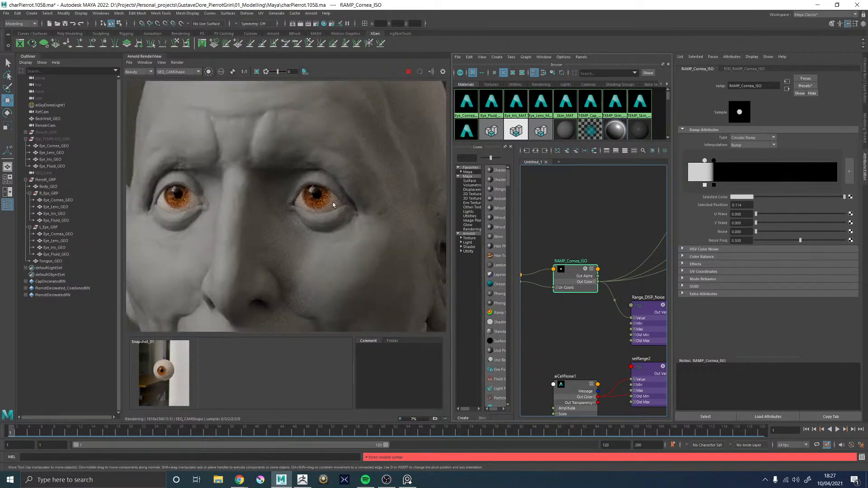
scroll(314, 207, down, 2)
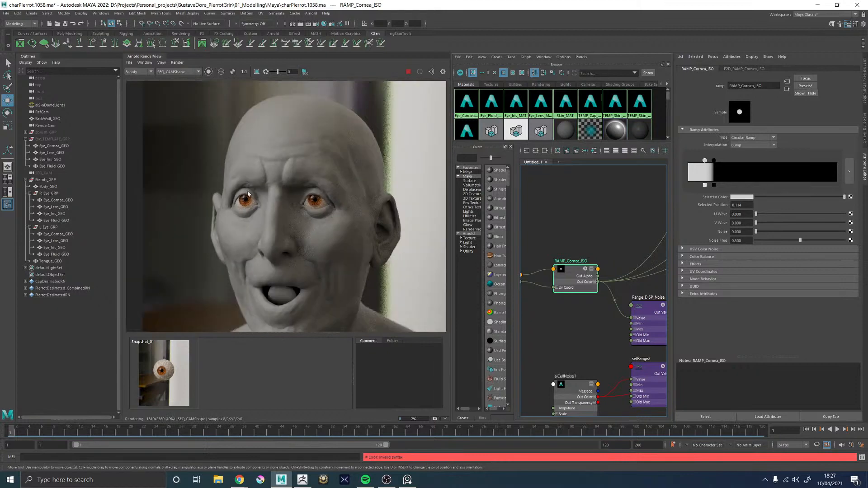
scroll(247, 195, up, 3)
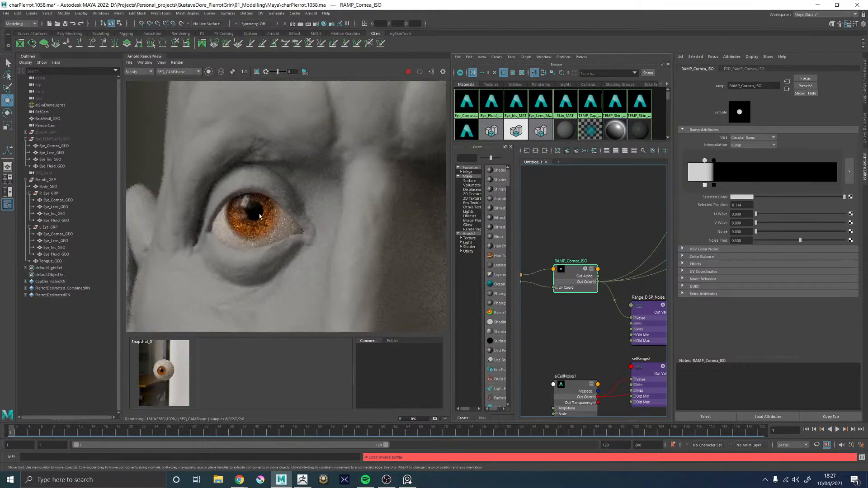
scroll(260, 216, down, 3)
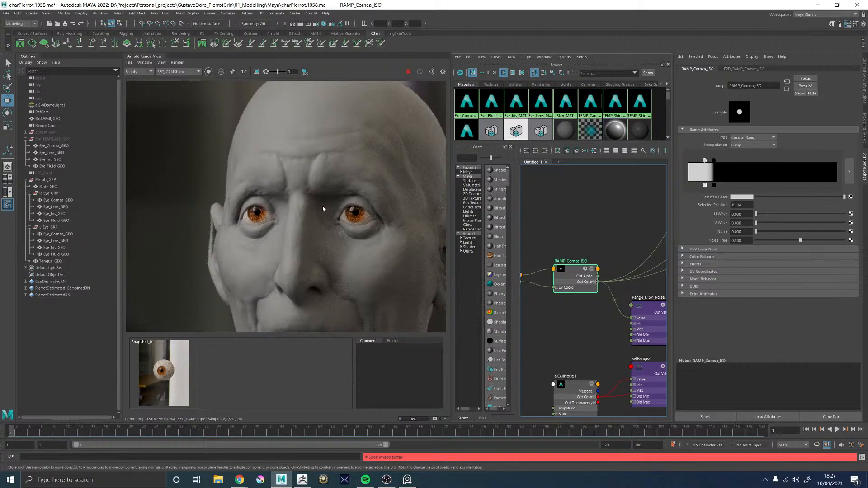
scroll(322, 208, down, 2)
scroll(306, 215, up, 4)
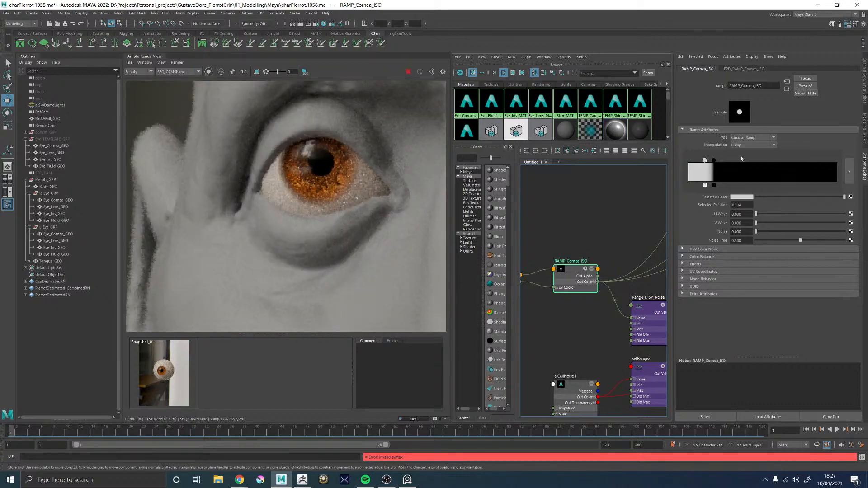
Try Exponential Up interpolation on RAMP_Cornea_ISO, switch it to Exponential Down, and check both eyes in the render
click(745, 145)
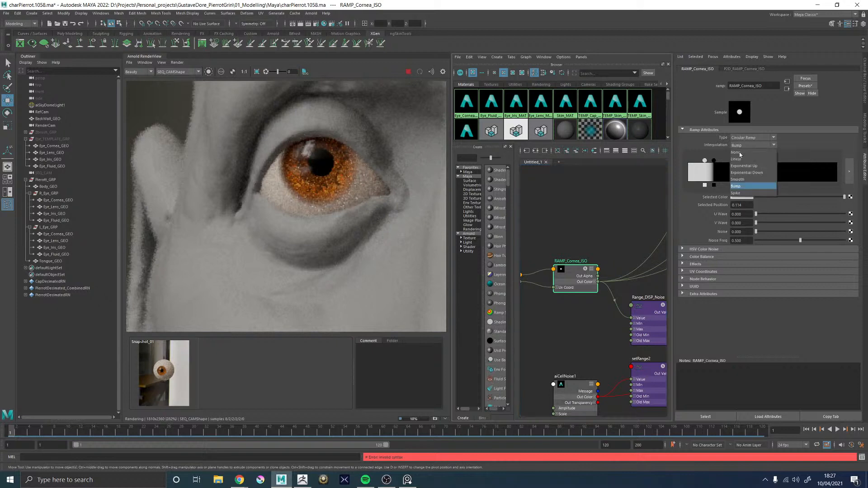
click(741, 168)
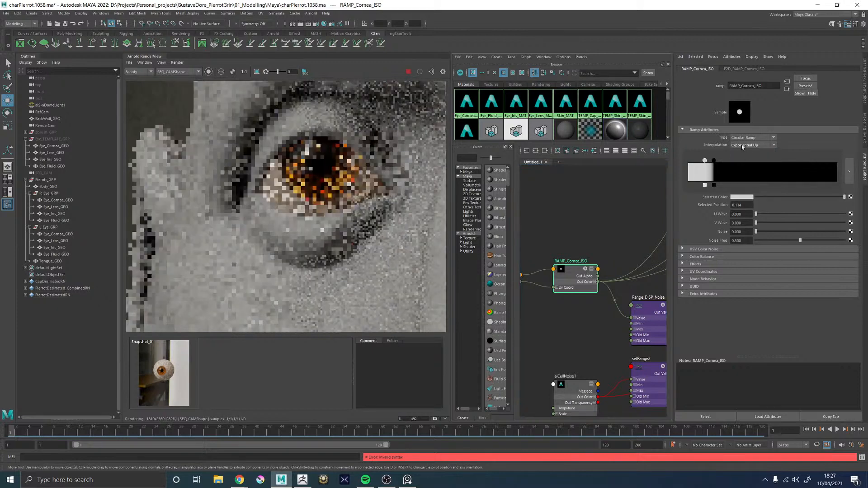
click(746, 145)
click(735, 174)
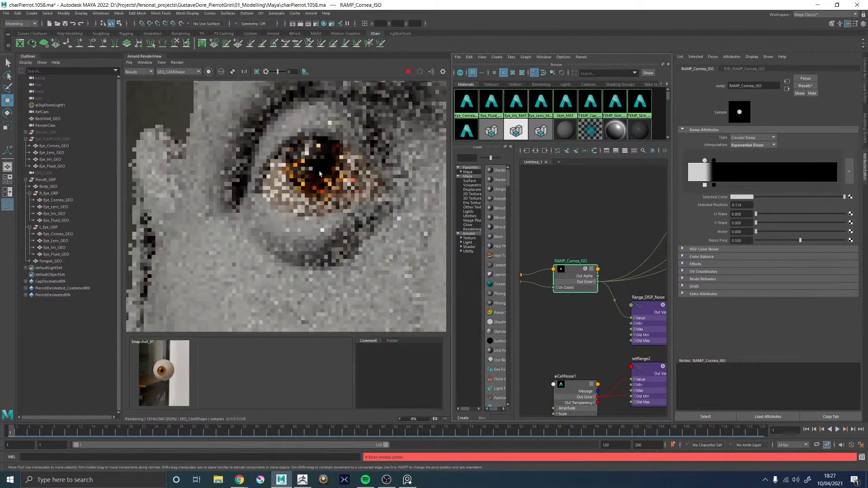
scroll(345, 204, down, 8)
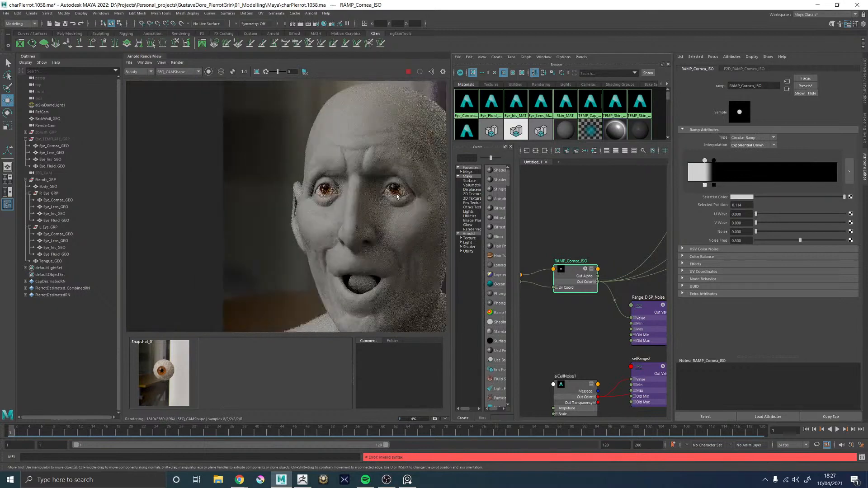
scroll(397, 197, up, 5)
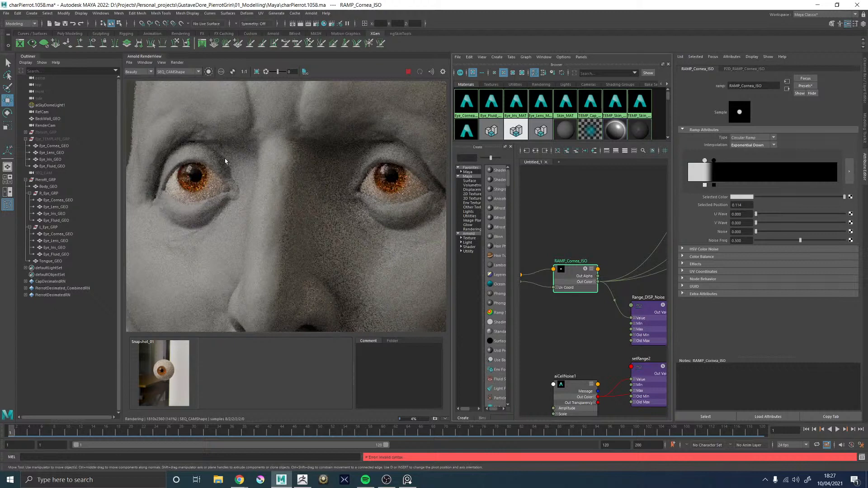
scroll(225, 161, down, 6)
scroll(205, 186, up, 8)
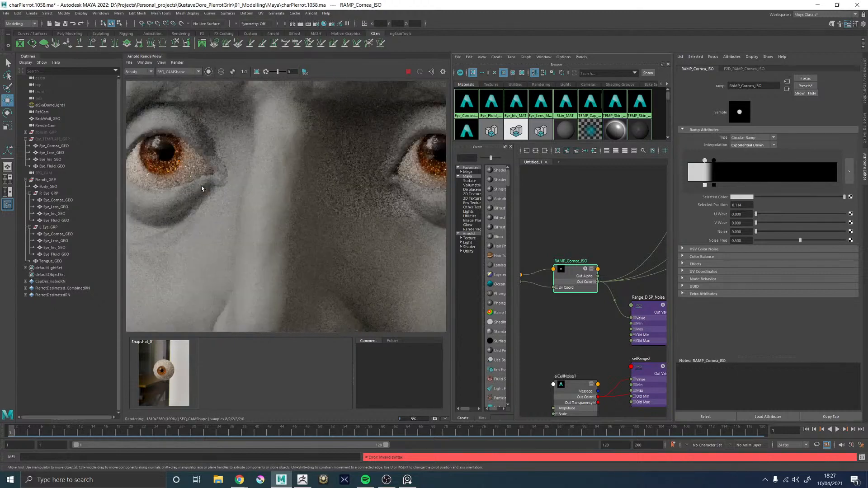
scroll(204, 184, down, 6)
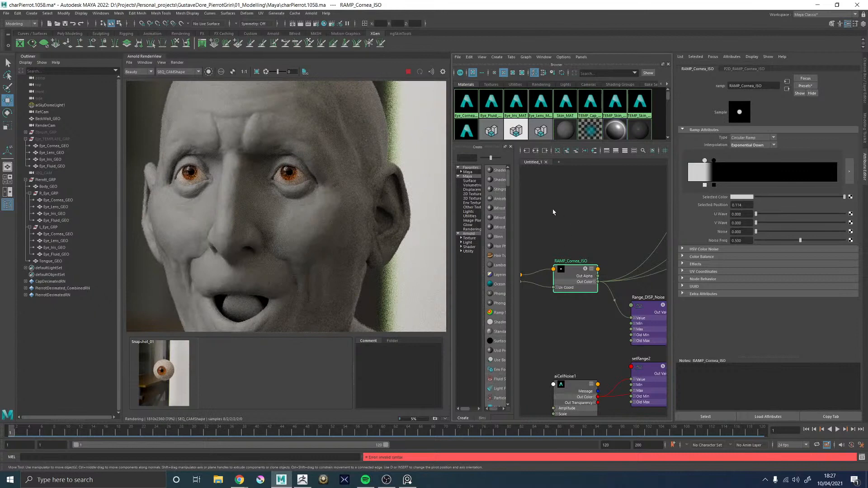
Stop the render, and show Eye_TEMPLATE_GRP framed in the perspective viewport
click(408, 73)
click(562, 190)
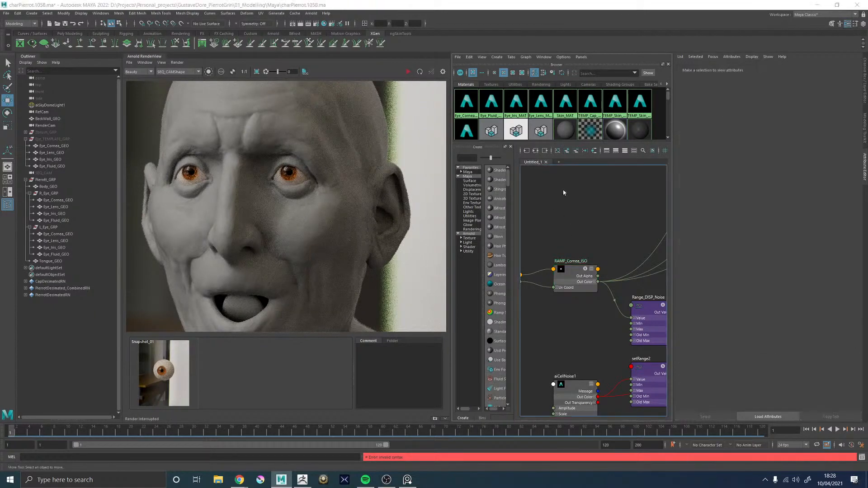
key(space)
key(space)
key(space)
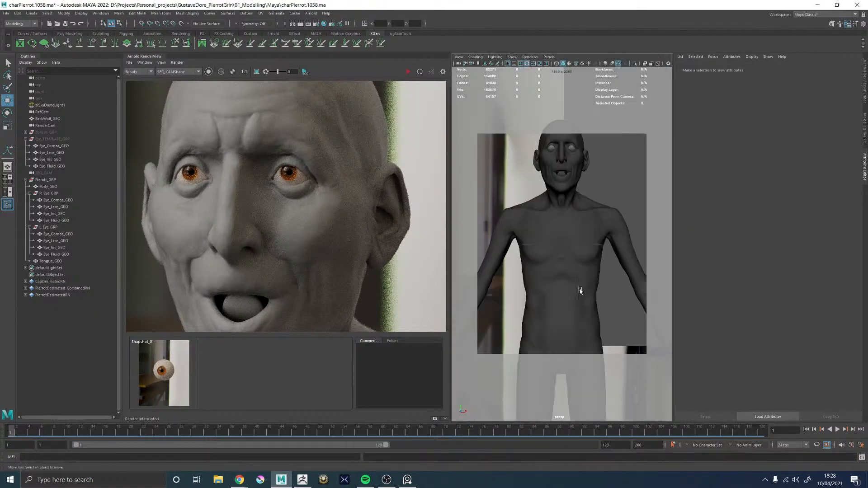
click(56, 139)
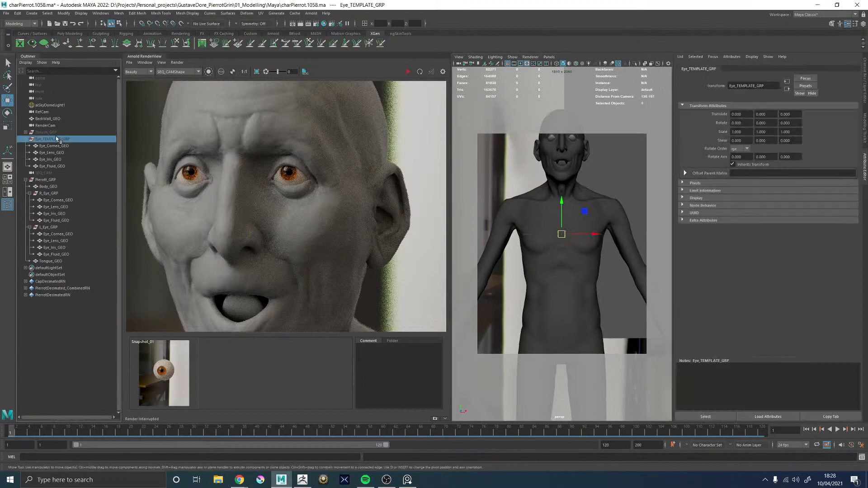
key(f)
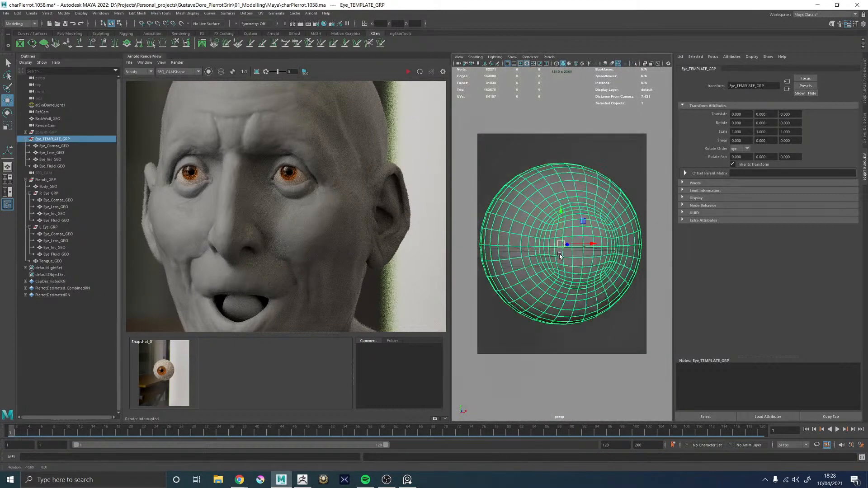
Turn on textured display in the viewport and view the template eye's iris through the cornea
key(6)
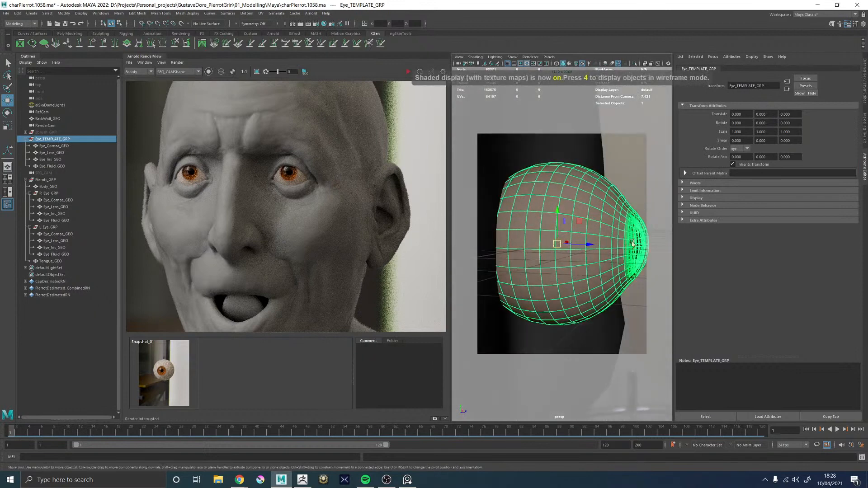
click(547, 210)
alt+drag(547, 210, 443, 231)
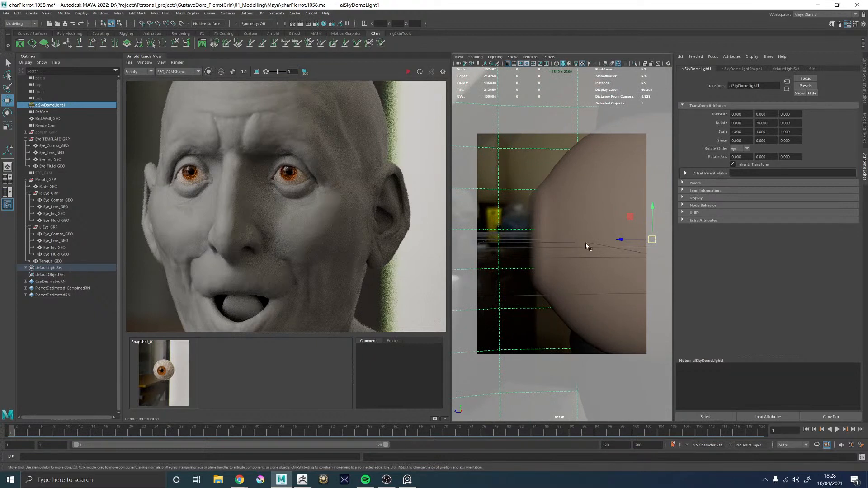
alt+drag(532, 222, 582, 221)
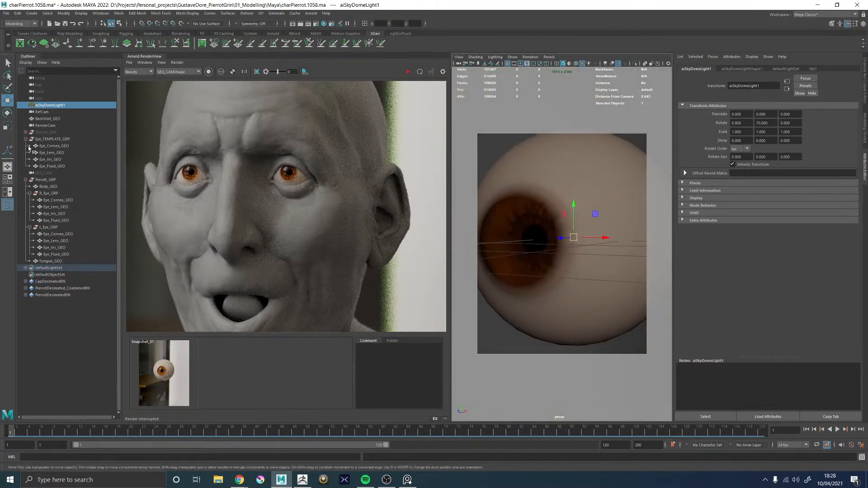
Move Eye_Iris_GEO of Eye_TEMPLATE_GRP forward to a Translate Z of 0.074
click(56, 160)
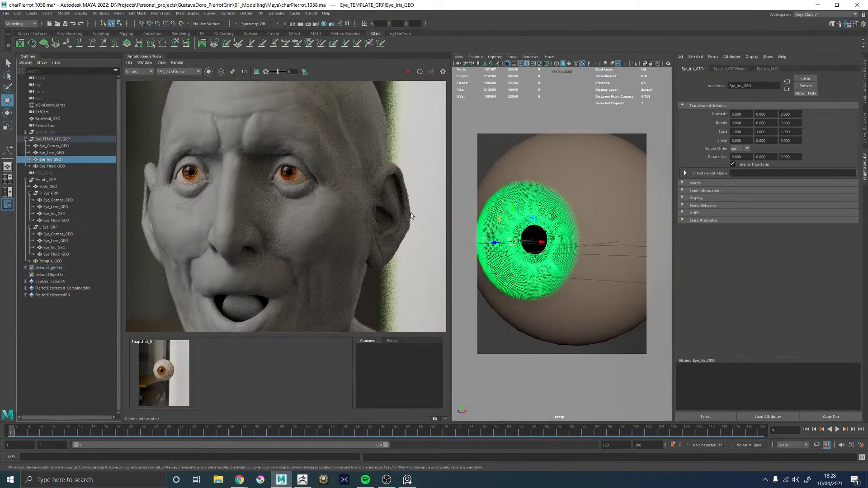
mouse_move(500, 236)
alt+mouse_down()
mouse_move(541, 206)
mouse_move(543, 227)
mouse_move(490, 238)
alt+mouse_up()
scroll(541, 206, up, 2)
click(486, 160)
alt+drag(491, 183, 595, 181)
click(542, 181)
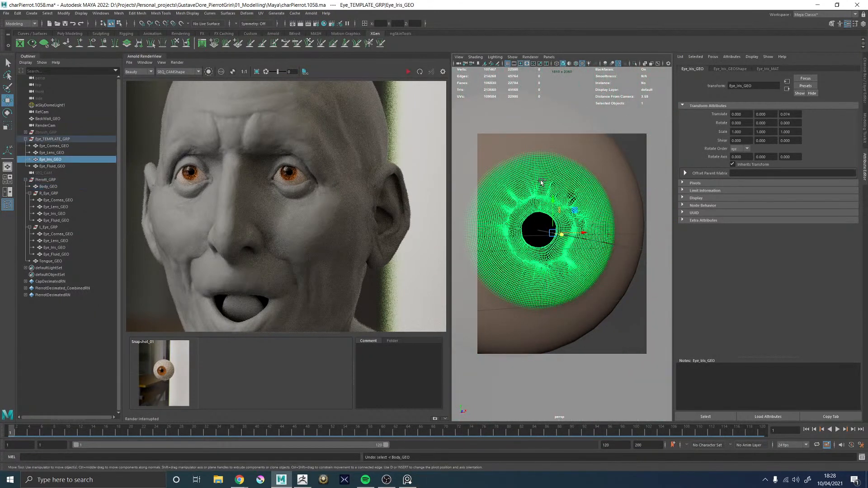
click(542, 181)
Show the template eye from the side and open Eye_Cornea_GEO in the UV Editor
alt+drag(538, 224, 570, 212)
alt+middle_drag(554, 209, 566, 214)
alt+drag(566, 214, 551, 237)
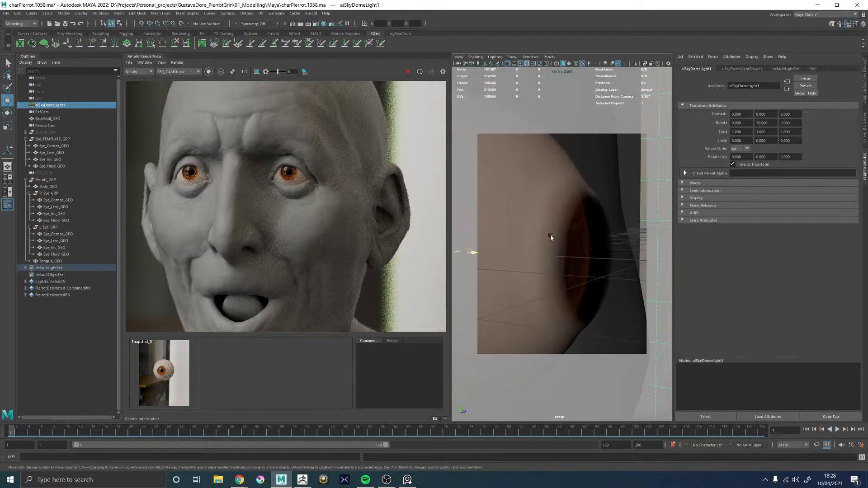
click(586, 178)
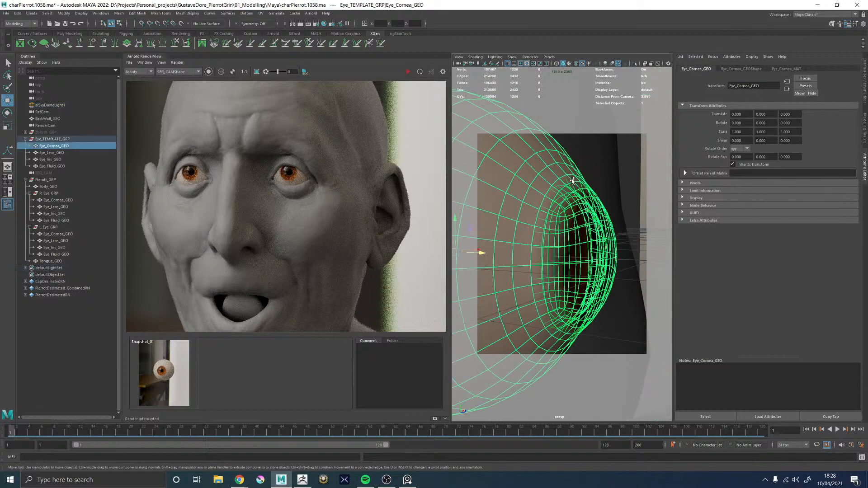
click(261, 13)
click(277, 26)
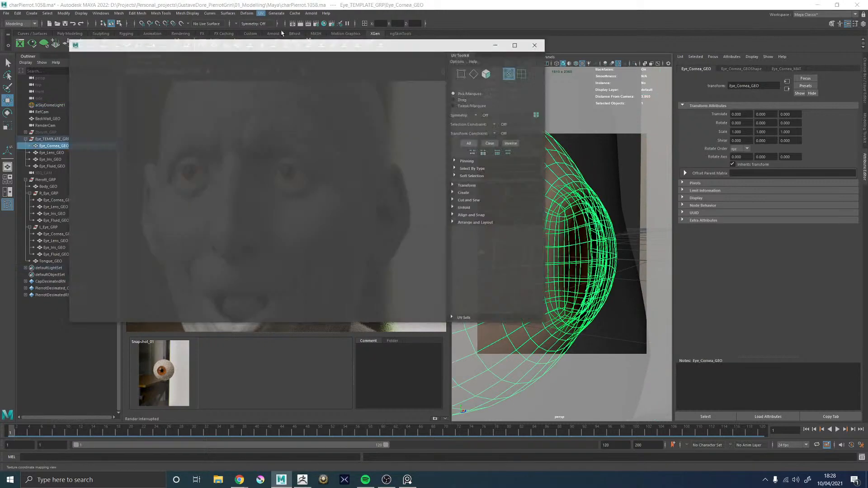
drag(395, 51, 281, 57)
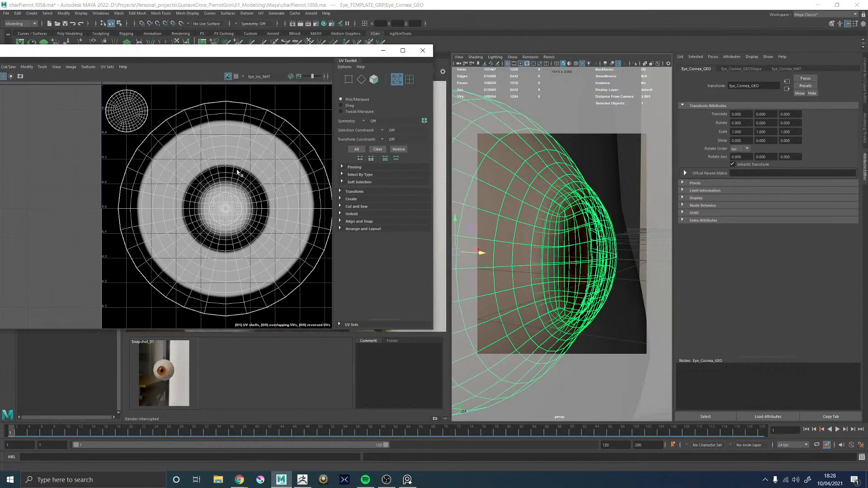
Scale all UVs of Eye_Cornea_GEO down slightly around their centre and check the iris edge on the eye
alt+middle_drag(236, 172, 202, 168)
right_click(200, 189)
right_drag(201, 189, 228, 187)
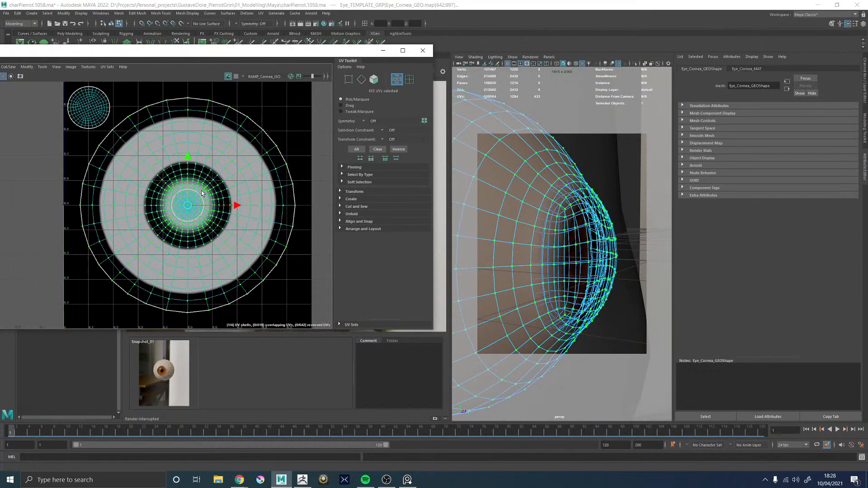
key(r)
drag(189, 207, 182, 208)
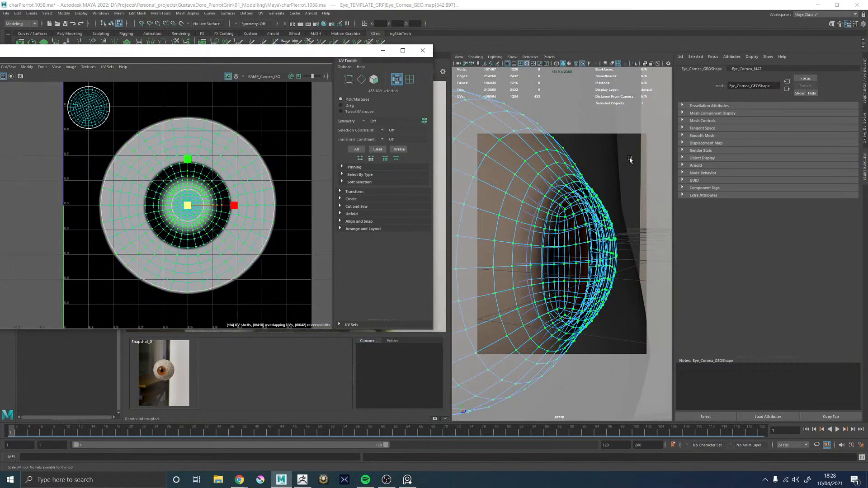
click(629, 157)
alt+drag(579, 174, 578, 179)
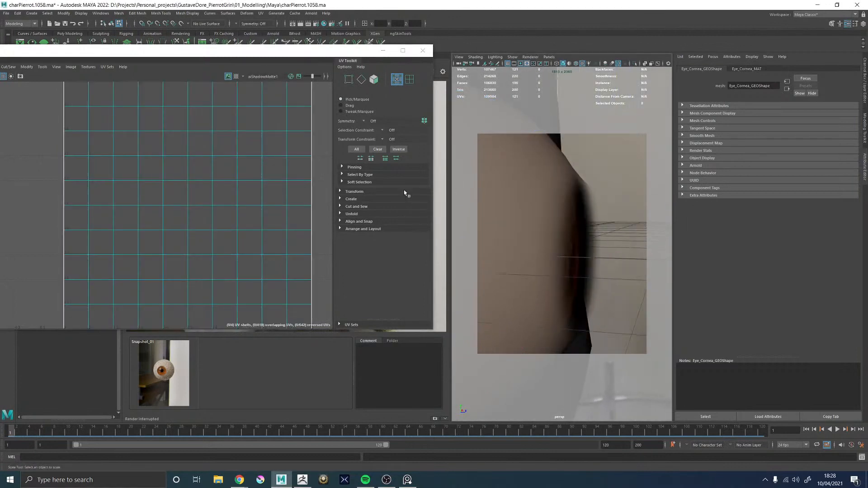
Shrink the UVs of Eye_Cornea_GEO a little further around the same centre and return to object selection
click(597, 207)
right_drag(248, 192, 258, 192)
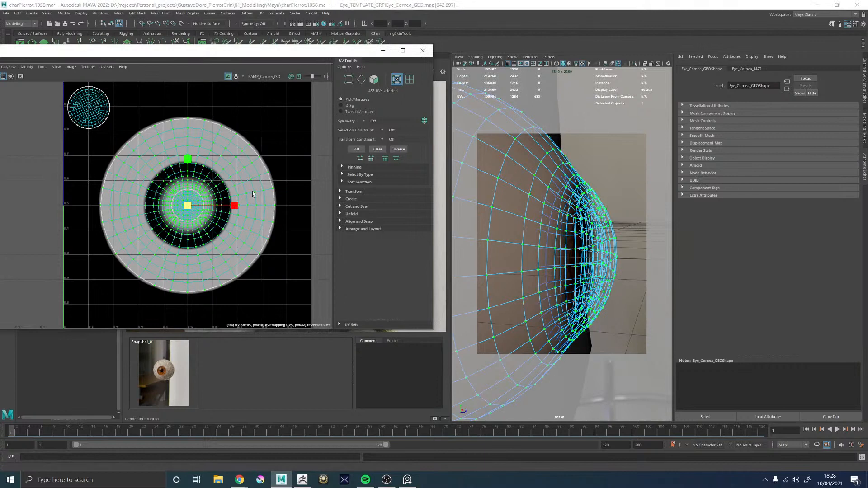
drag(185, 209, 181, 209)
click(624, 156)
alt+drag(623, 157, 536, 205)
right_drag(537, 205, 583, 174)
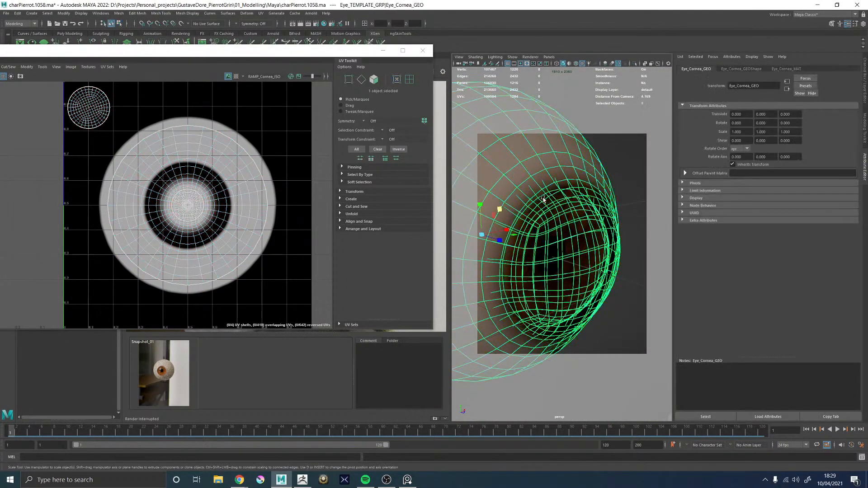
Check the template iris from the front and side, and close the UV Editor
click(630, 170)
alt+drag(545, 200, 560, 176)
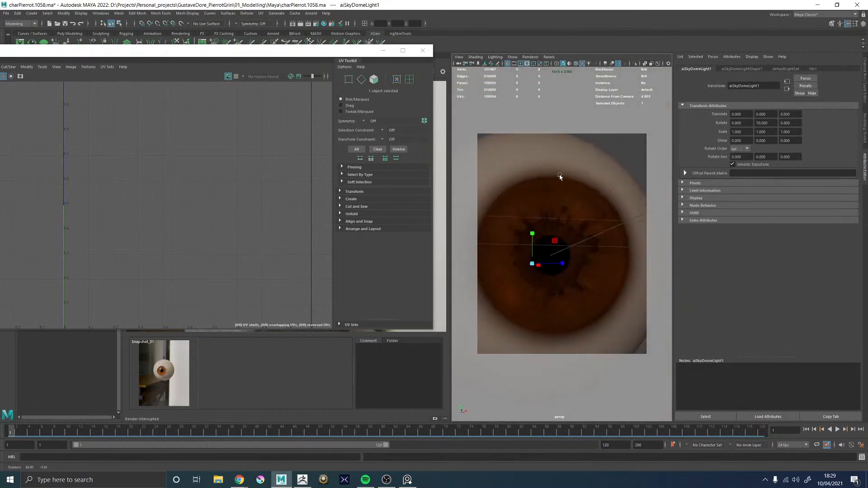
alt+right_drag(560, 176, 497, 200)
alt+drag(497, 200, 520, 203)
alt+right_drag(519, 203, 603, 240)
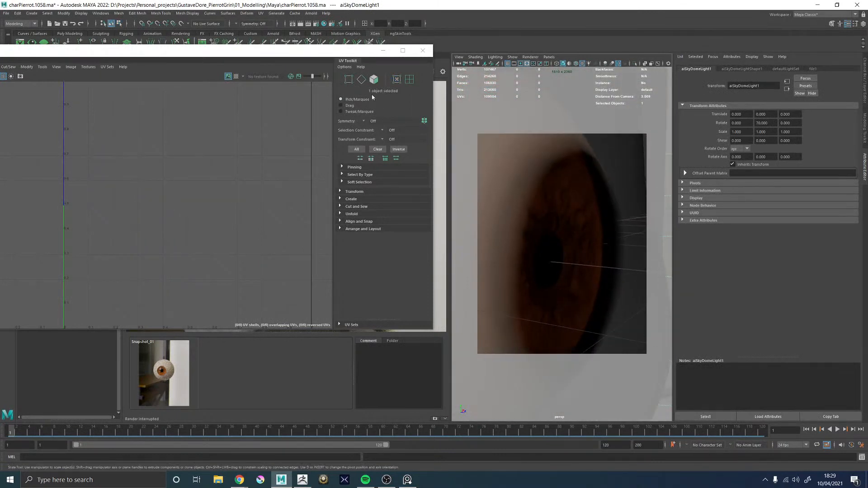
click(422, 50)
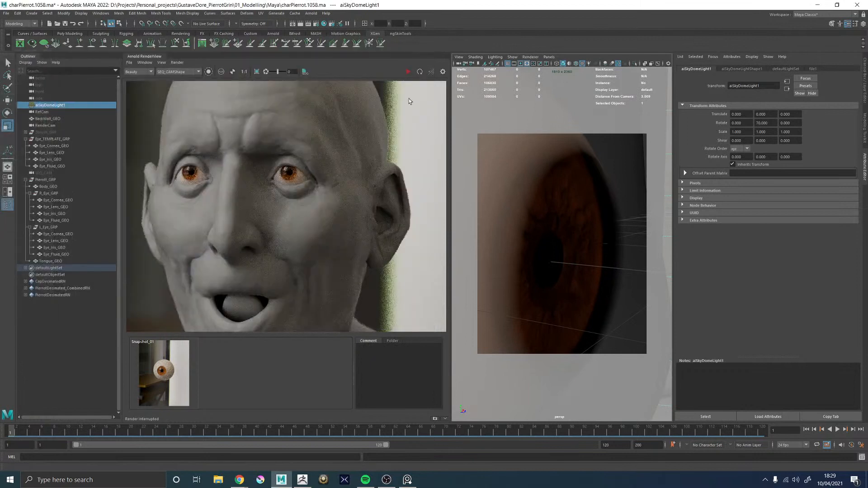
Restart the Arnold render and view the template eye's iris bulge from the side in the viewport
click(408, 71)
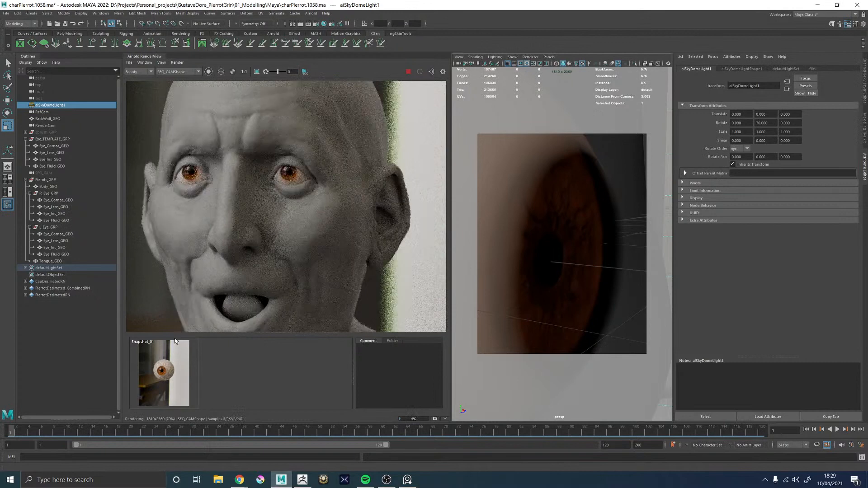
alt+drag(598, 223, 621, 219)
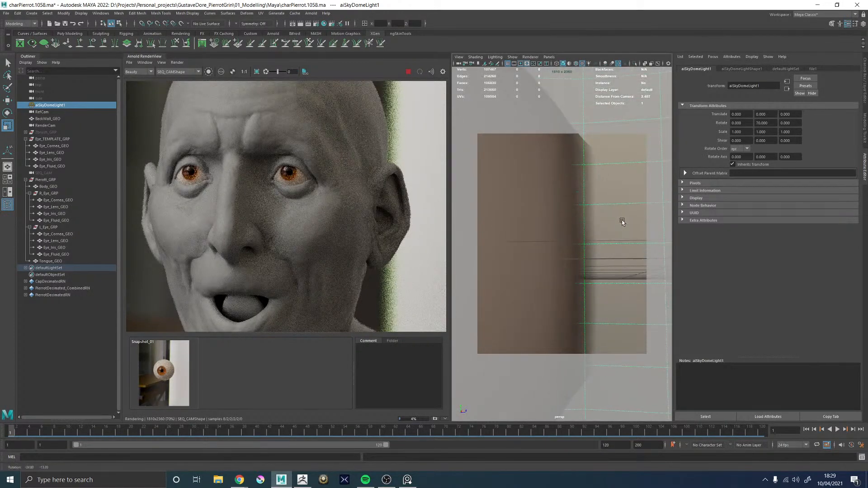
alt+right_drag(621, 221, 519, 222)
alt+drag(519, 223, 524, 241)
mouse_move(524, 242)
alt+right_down()
mouse_move(563, 245)
mouse_move(522, 246)
alt+right_up()
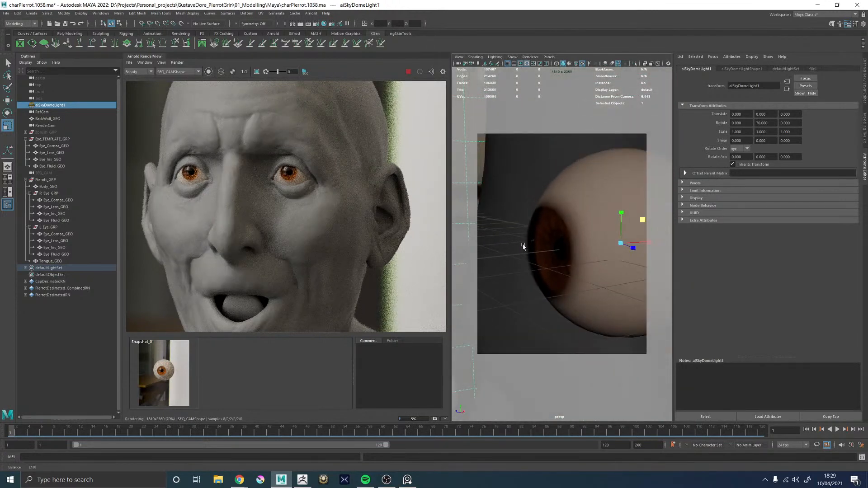
Move the light stop of RAMP_Cornea_ISO to position 0.134 and check both eyes in the render
click(577, 194)
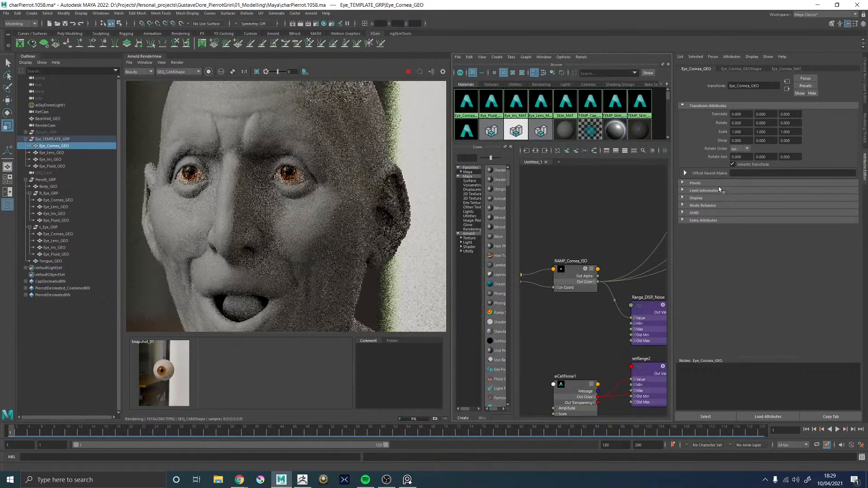
click(573, 274)
drag(714, 160, 708, 161)
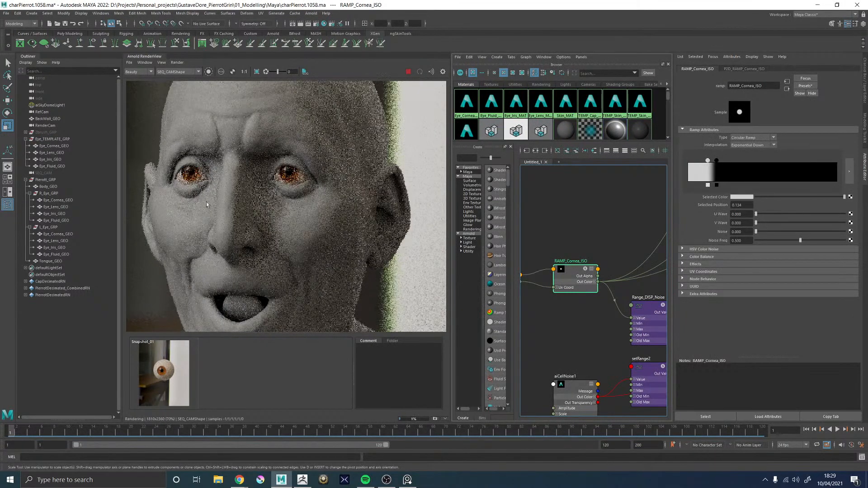
scroll(185, 171, up, 5)
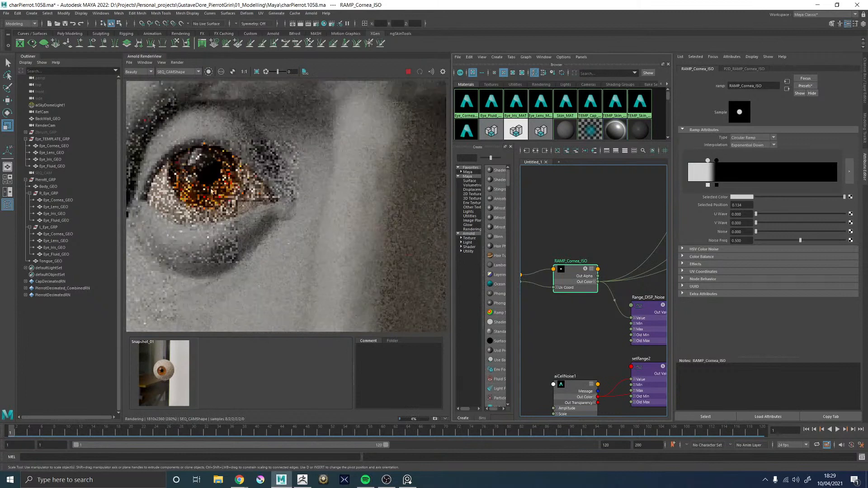
scroll(218, 196, down, 4)
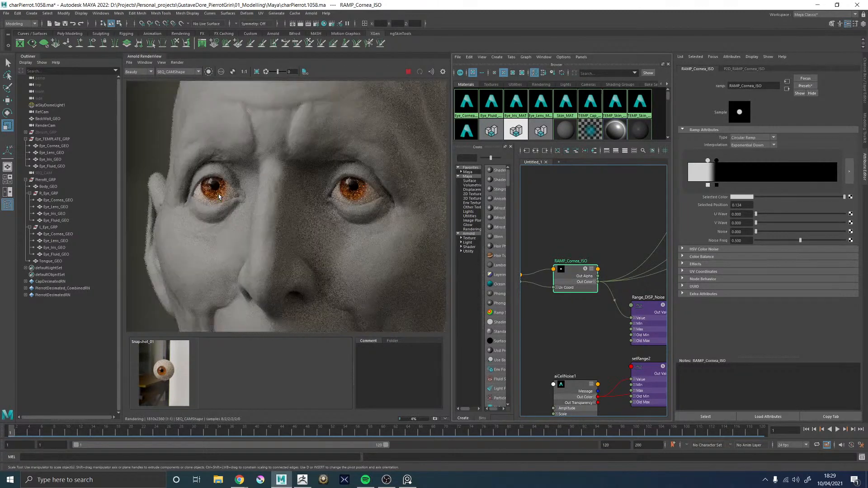
scroll(218, 196, down, 4)
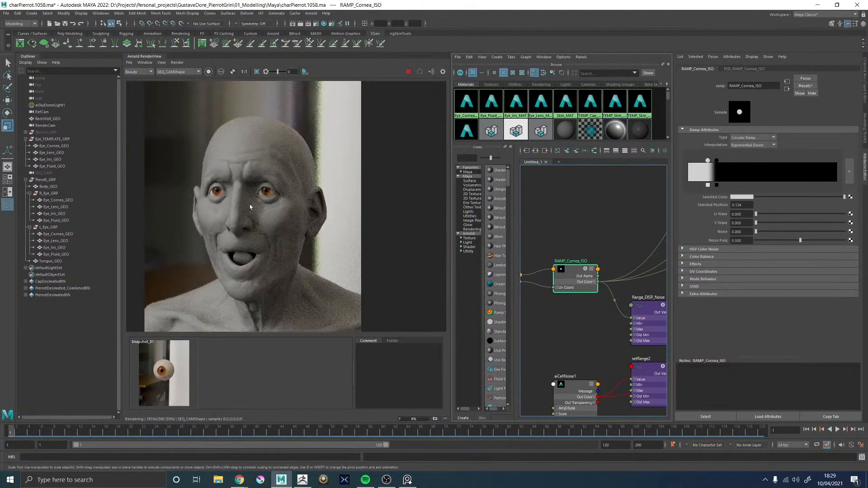
scroll(229, 187, up, 4)
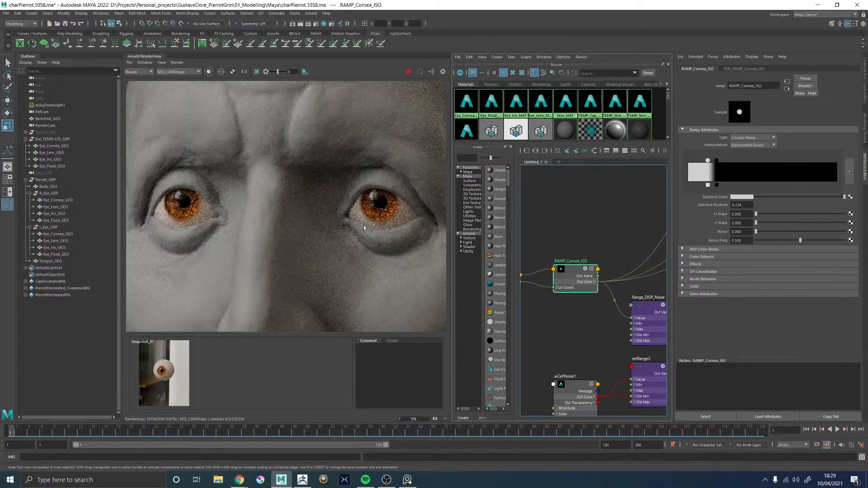
Bring the perspective viewport back beside the Hypershade and hide Eye_TEMPLATE_GRP
click(599, 207)
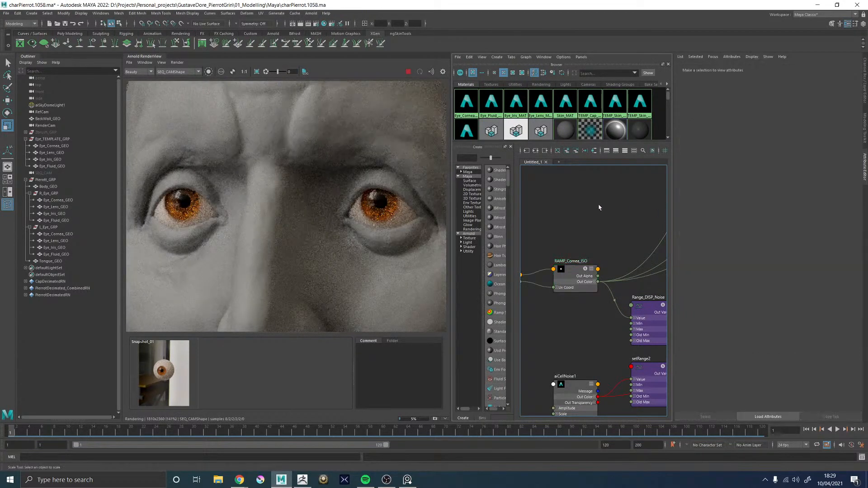
key(space)
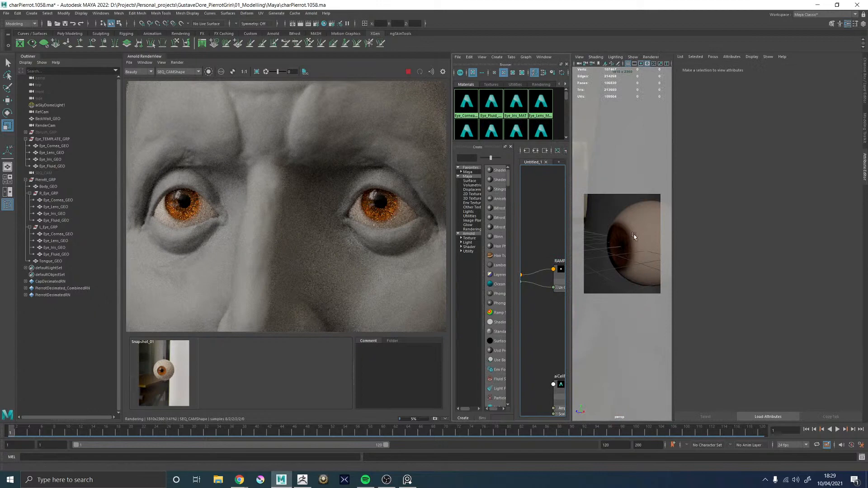
click(47, 140)
key(ctrl+h)
scroll(337, 290, down, 5)
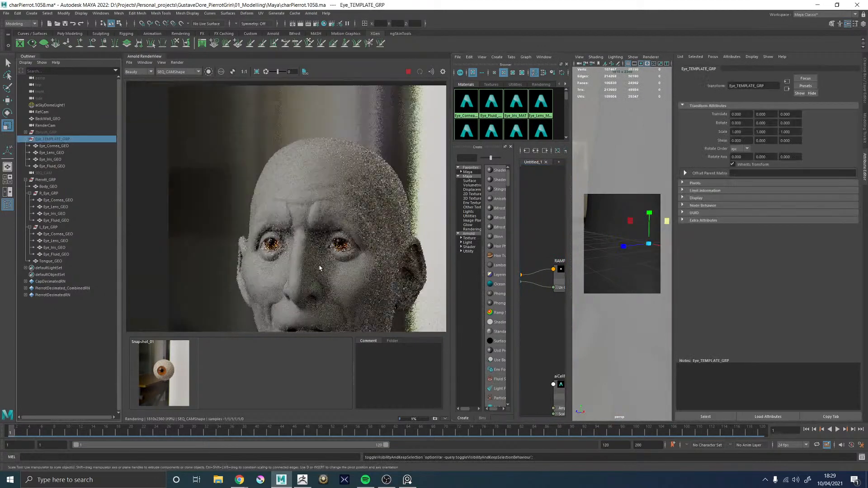
scroll(313, 272, up, 3)
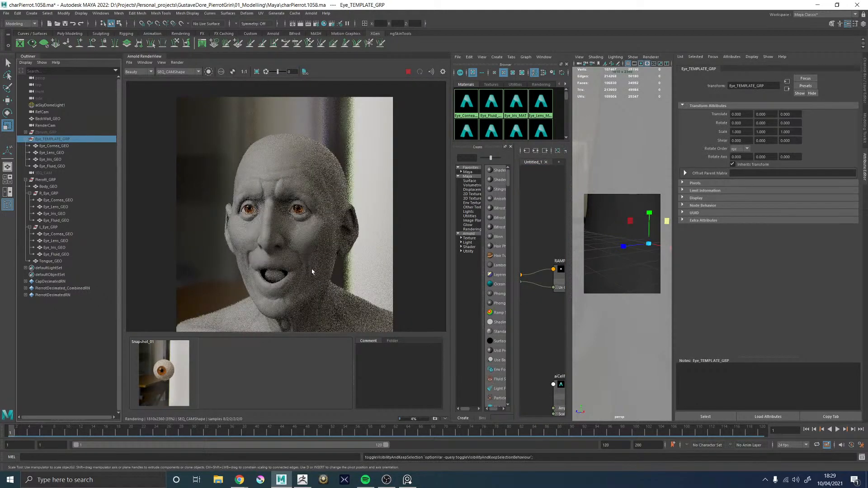
Render the character at frames 2 and 4, and examine the eyes up close in the turned view
click(23, 433)
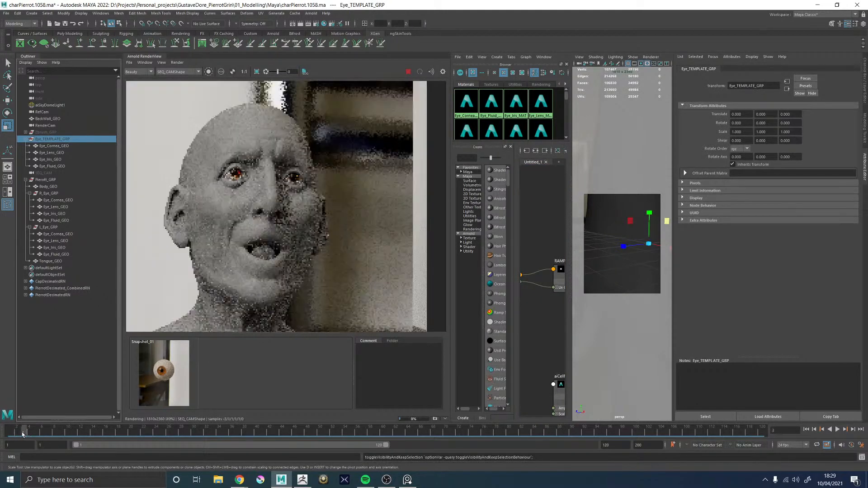
click(28, 432)
scroll(247, 166, up, 5)
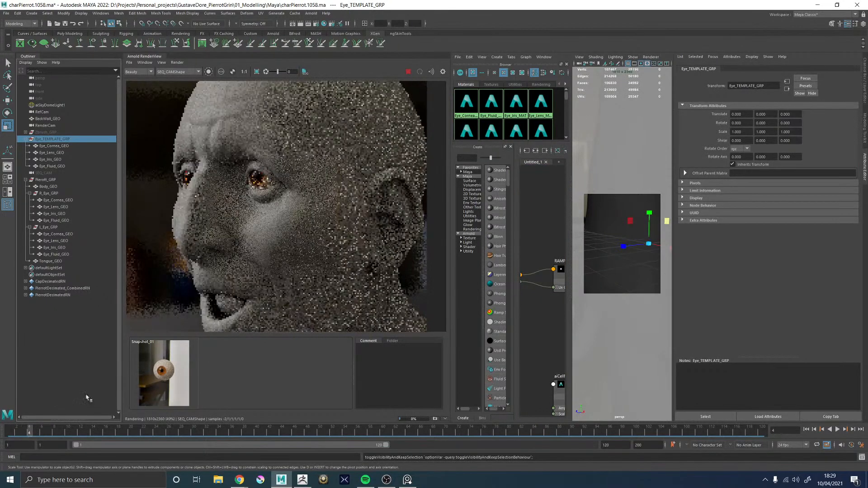
scroll(247, 165, down, 5)
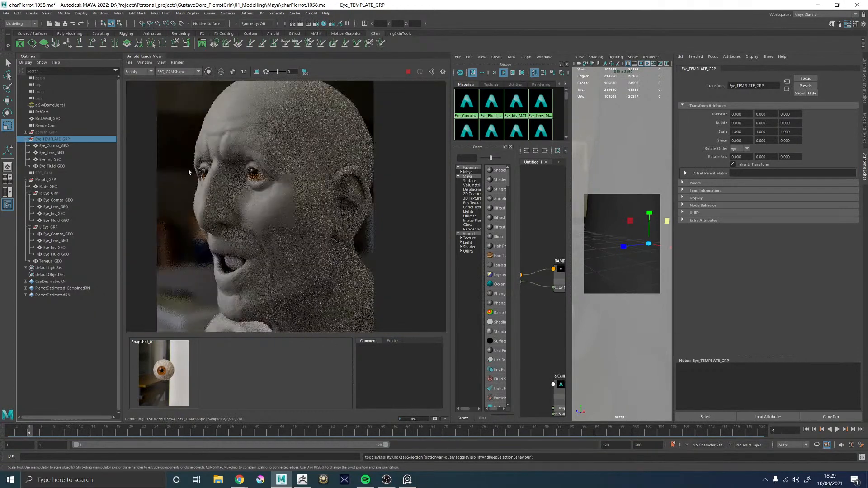
scroll(188, 173, up, 5)
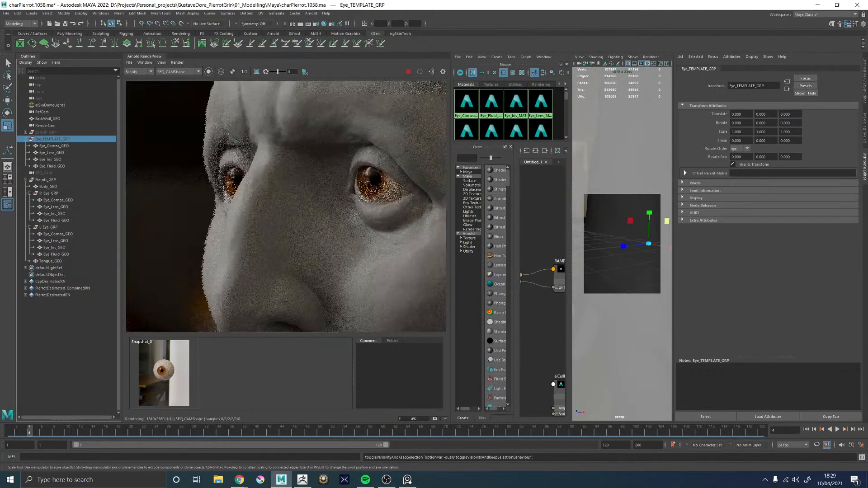
key(alt+Tab)
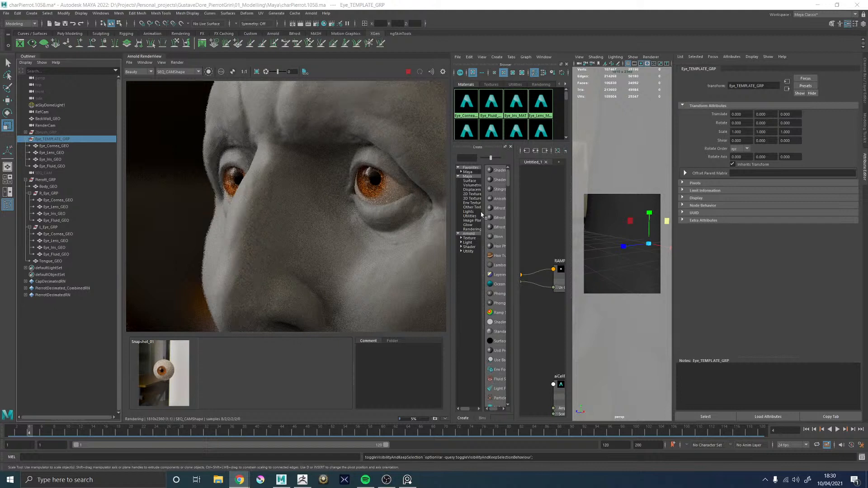
Limit the render to a region around the eye and move the black stop of RAMP_Cornea_ISO to position 0.168
scroll(403, 170, down, 3)
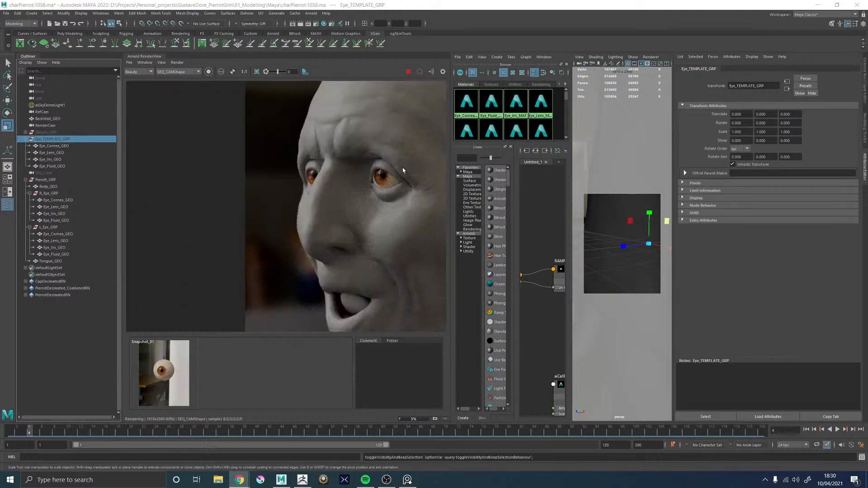
scroll(386, 173, up, 9)
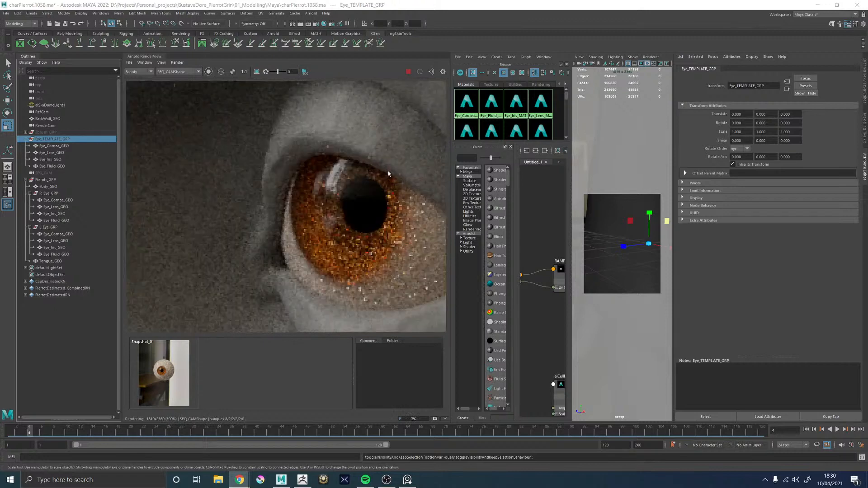
scroll(388, 174, down, 4)
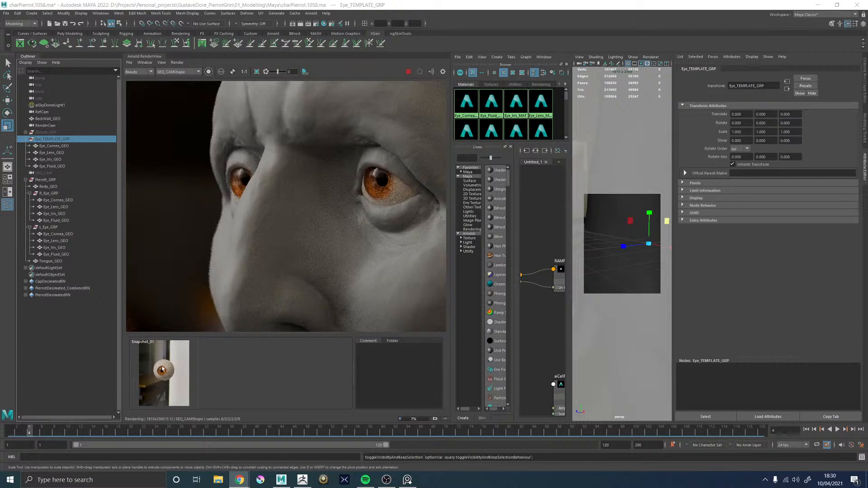
scroll(393, 184, up, 5)
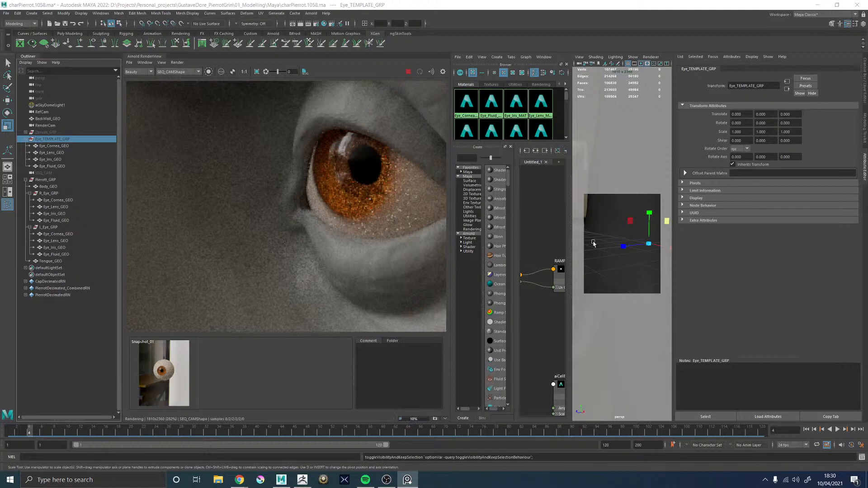
click(564, 271)
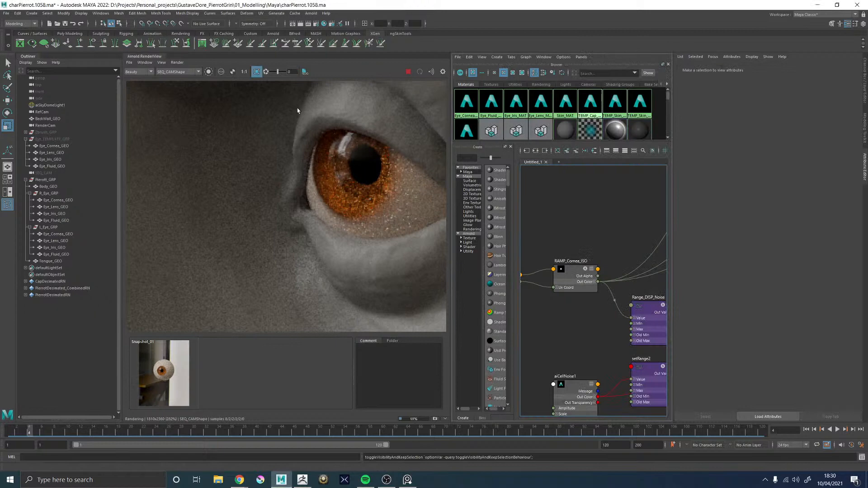
drag(282, 113, 424, 258)
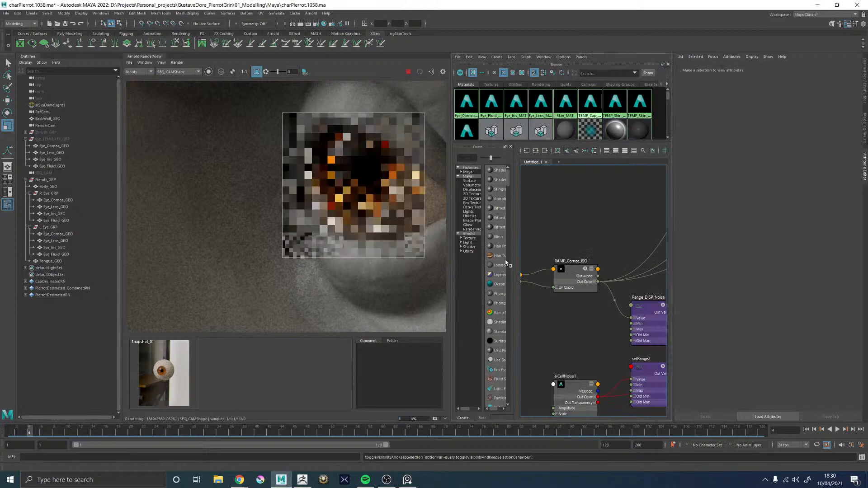
click(573, 275)
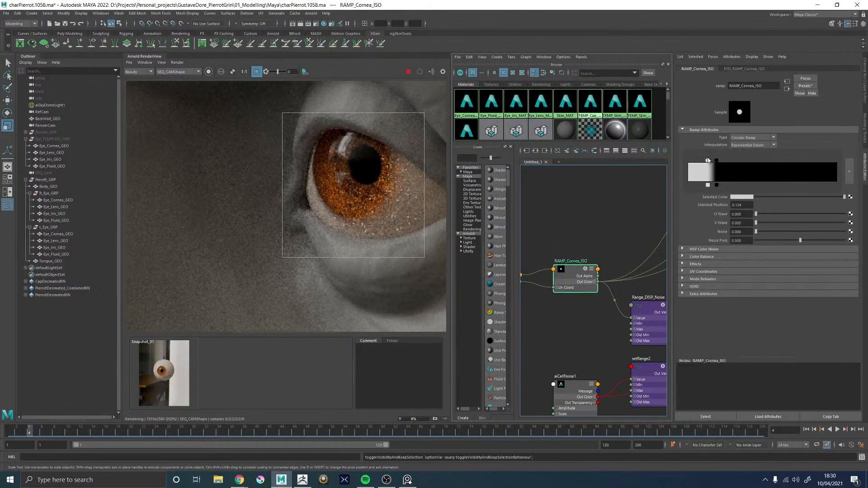
drag(715, 160, 712, 161)
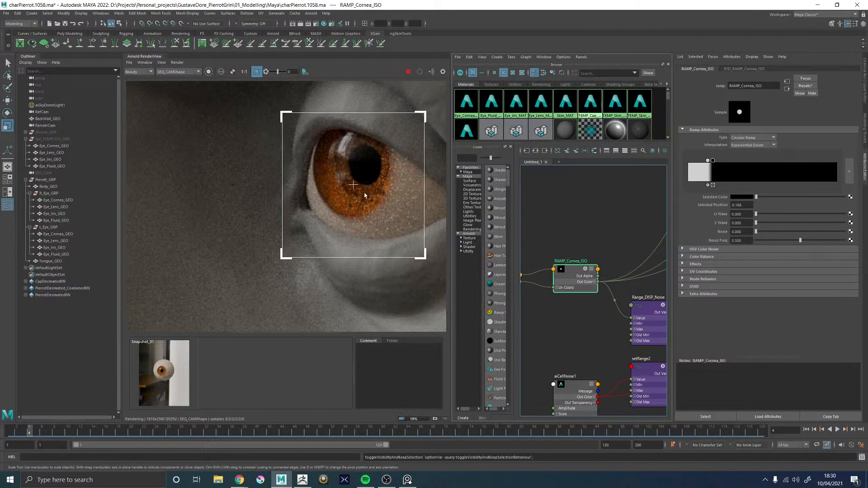
scroll(364, 195, down, 5)
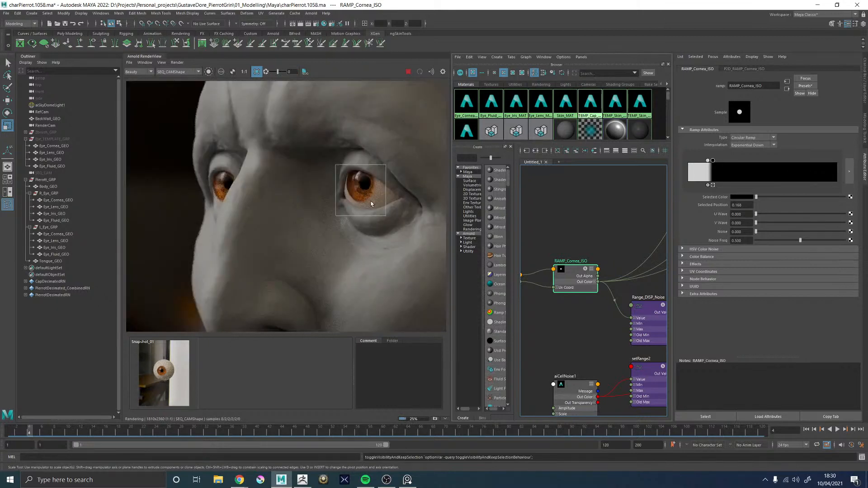
scroll(378, 194, up, 3)
scroll(377, 193, down, 3)
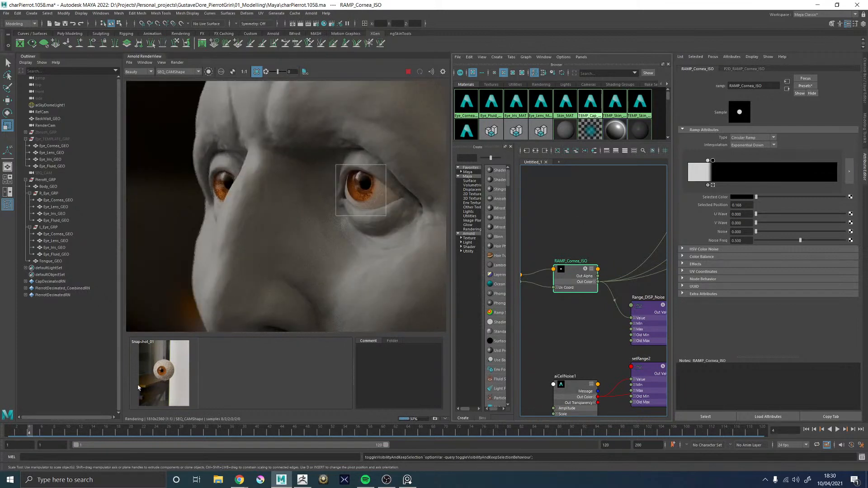
Render frame 1 in cropped regions around each of the character's eyes and examine the irises and corneas up close
click(13, 432)
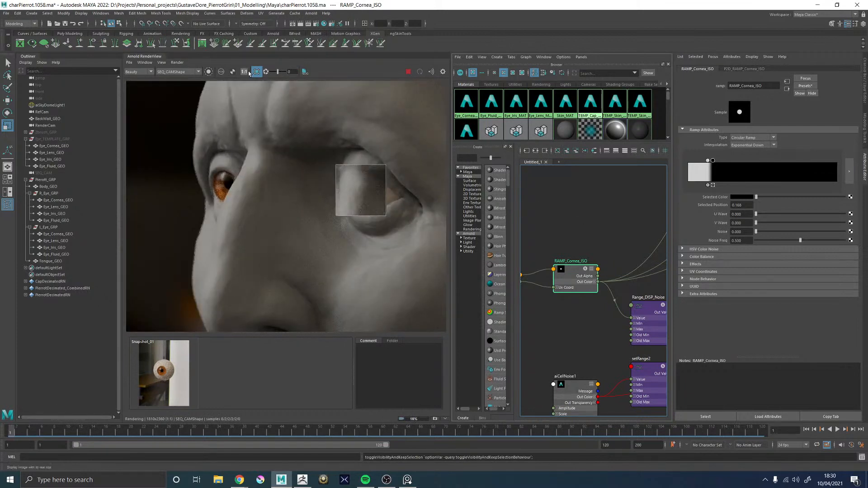
drag(374, 167, 446, 263)
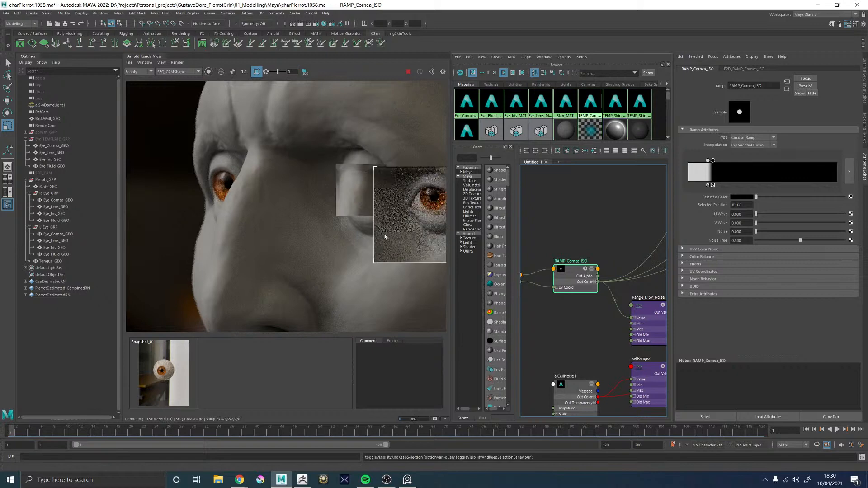
scroll(446, 204, up, 3)
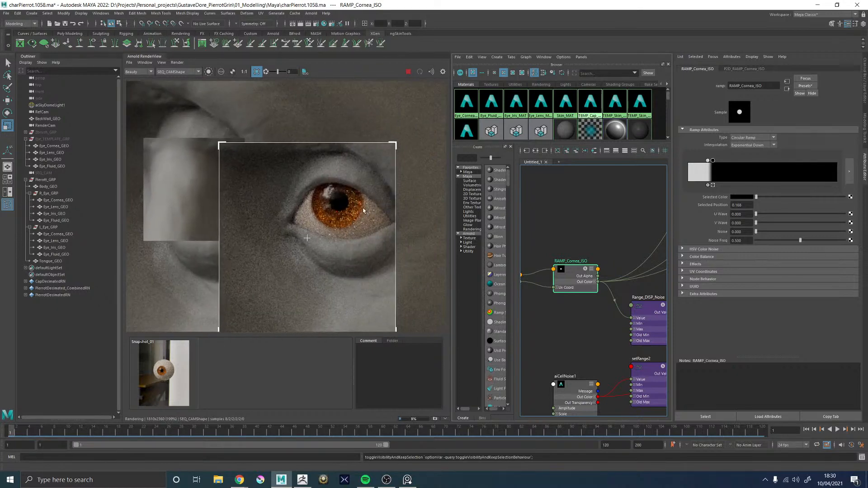
scroll(361, 213, down, 3)
scroll(356, 208, up, 3)
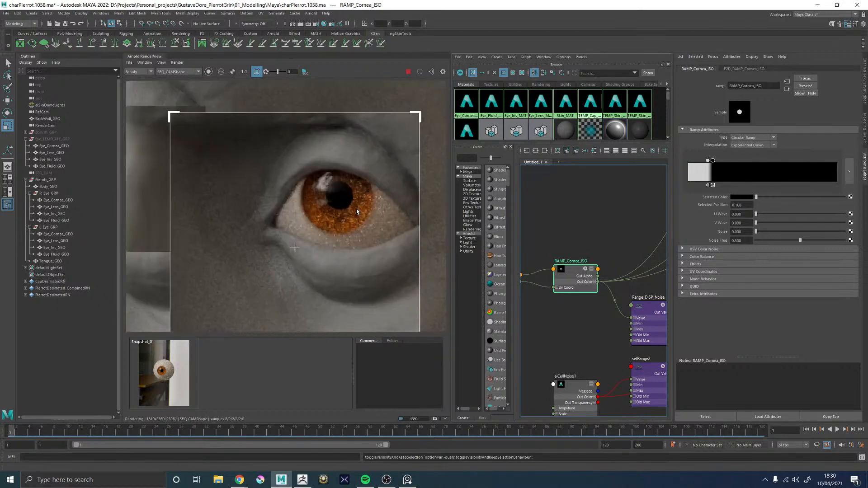
scroll(356, 209, down, 3)
drag(186, 176, 304, 250)
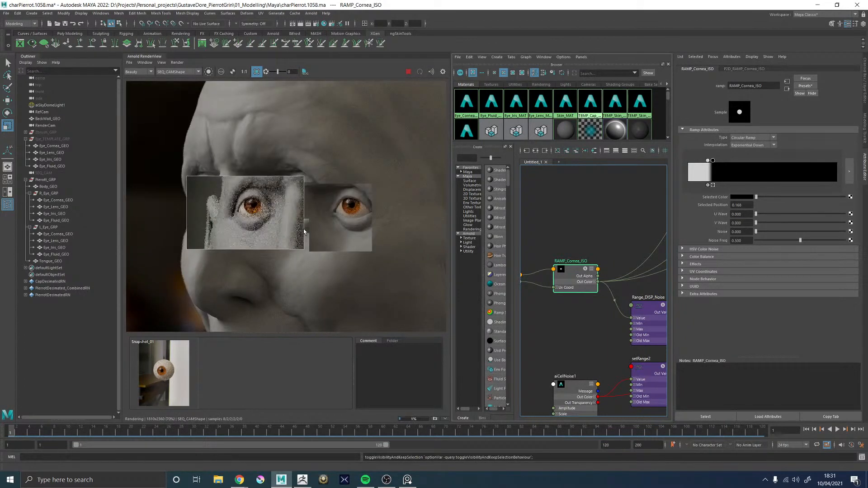
scroll(260, 213, up, 3)
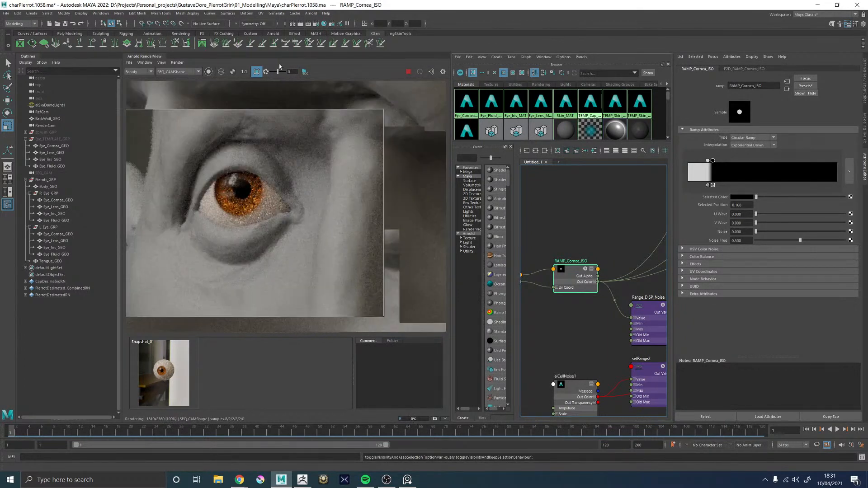
Turn off the render region, render the full image at frame 2, and compare both eyes up close and from afar
click(256, 73)
scroll(290, 186, down, 5)
scroll(319, 190, up, 2)
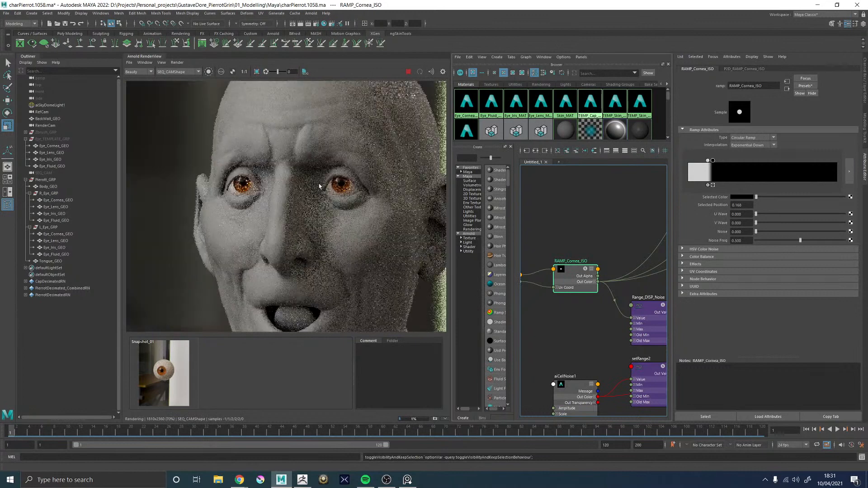
click(16, 431)
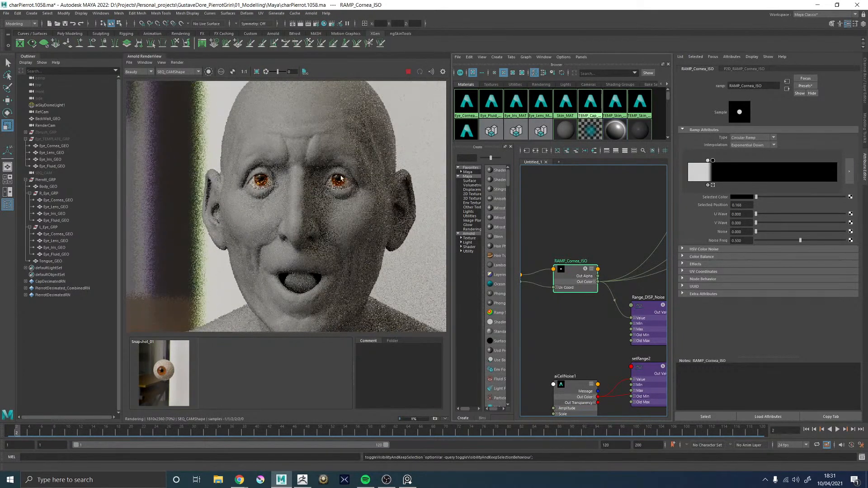
scroll(341, 182, down, 2)
scroll(342, 183, up, 4)
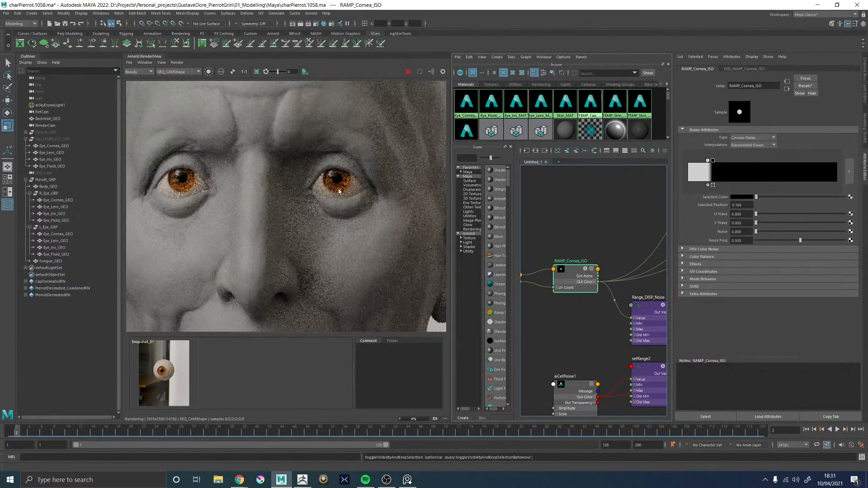
scroll(342, 183, down, 3)
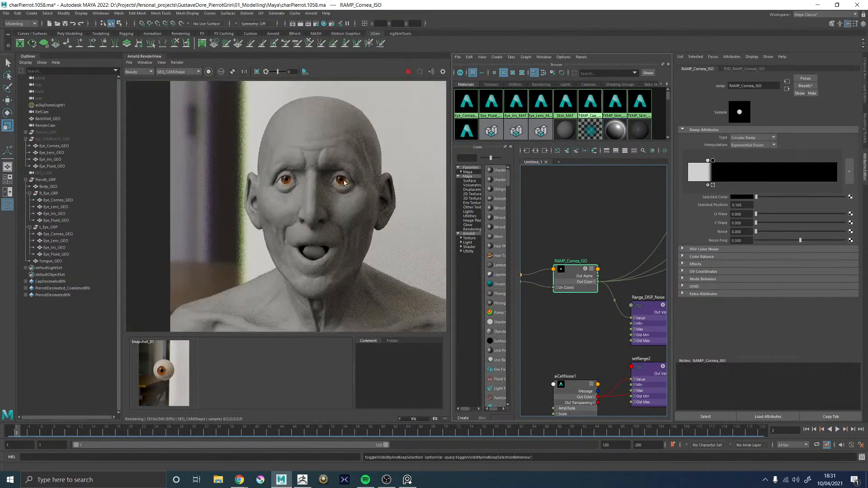
scroll(342, 182, up, 2)
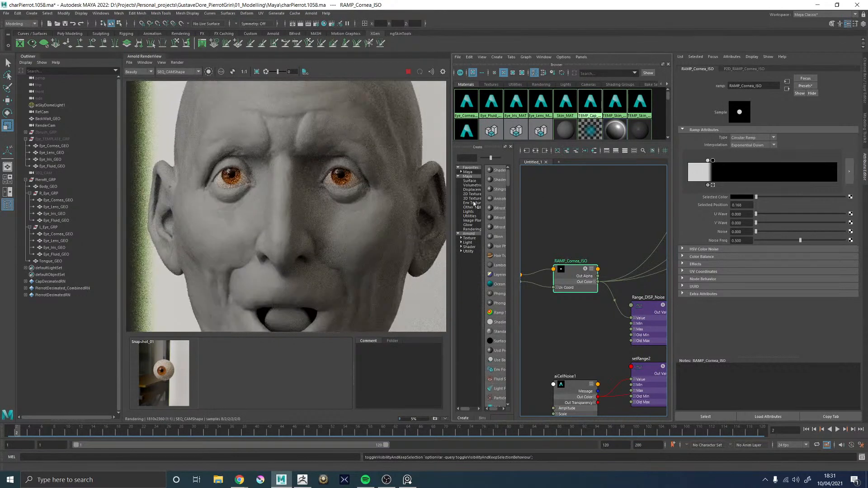
scroll(304, 203, down, 3)
scroll(298, 204, up, 3)
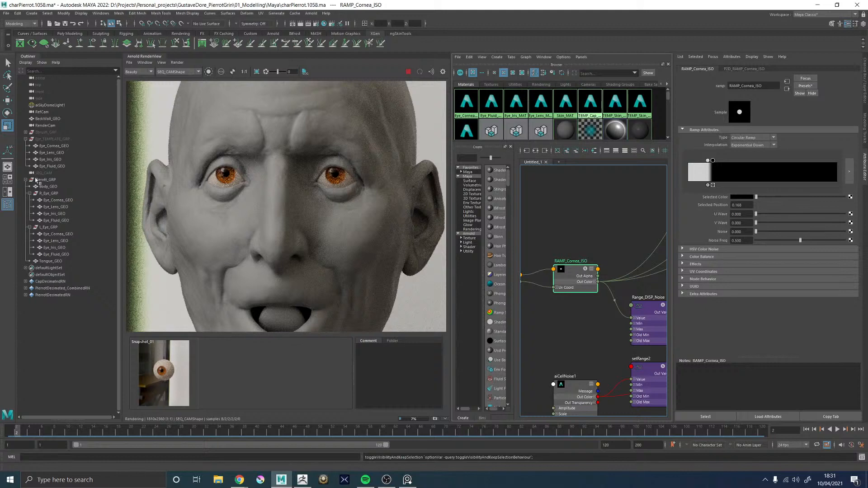
scroll(232, 194, down, 2)
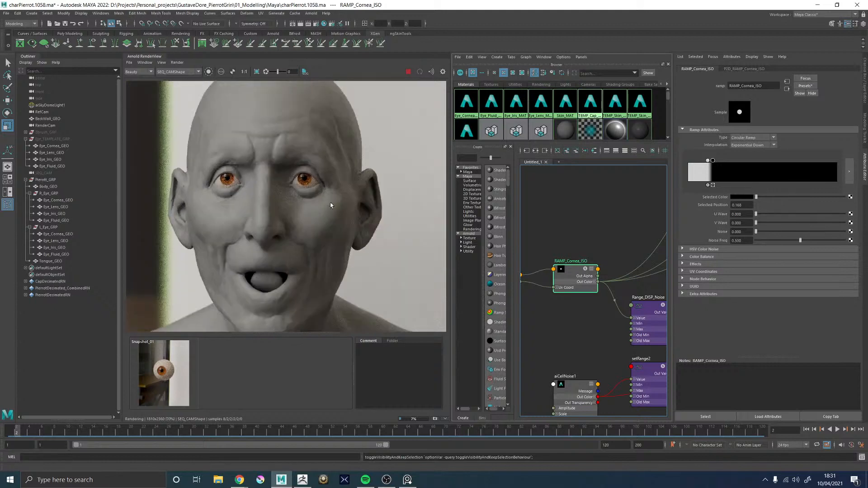
Bring up the perspective viewport, frame the whole character, and turn the view to face the head from the front
key(space)
drag(579, 219, 618, 227)
click(618, 227)
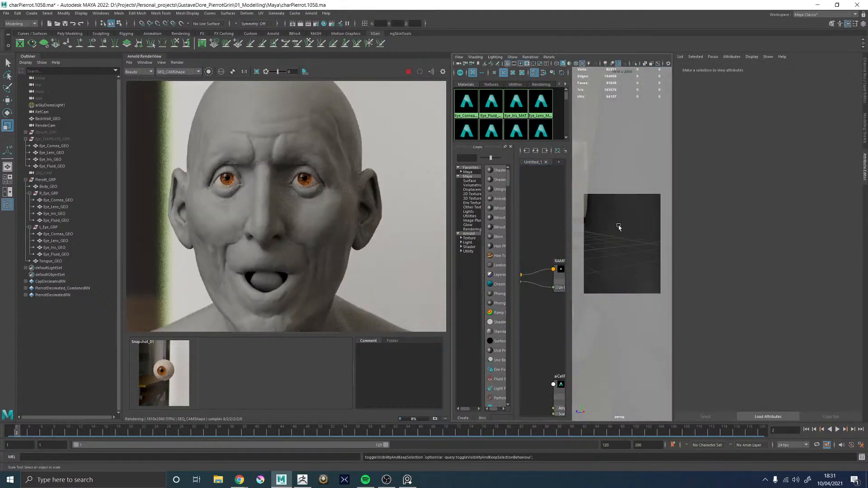
key(a)
alt+middle_drag(602, 215, 612, 279)
scroll(612, 279, up, 5)
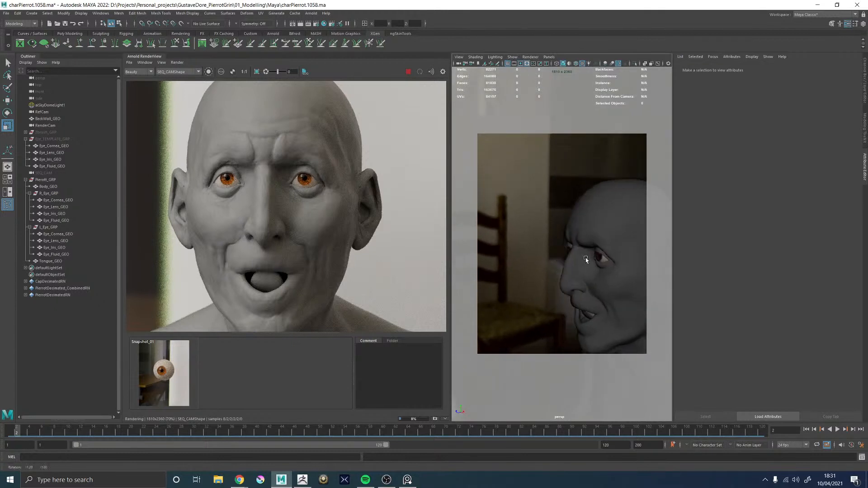
alt+drag(587, 260, 614, 257)
alt+middle_drag(614, 258, 573, 262)
scroll(573, 262, up, 4)
alt+drag(573, 261, 596, 266)
Rotate L_Eye_GRP and R_Eye_GRP together around X, bringing R_Eye_GRP to 1.125, and turn off selection highlighting in the viewport
click(51, 228)
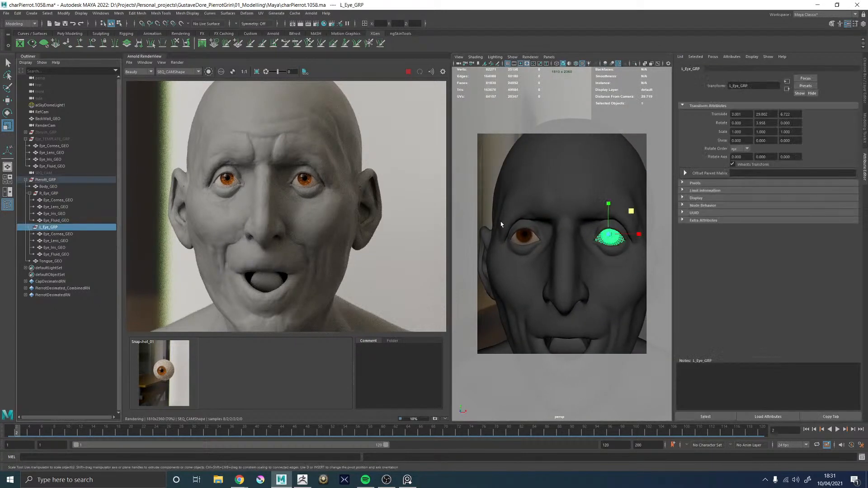
shift+click(50, 193)
key(e)
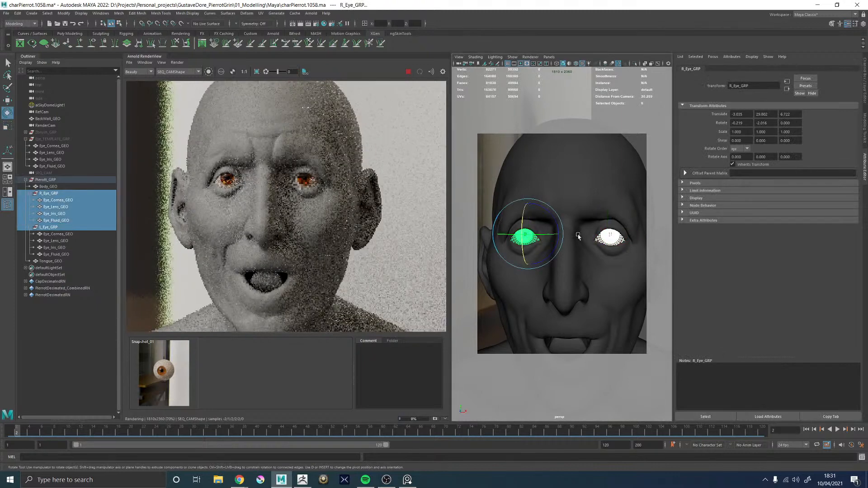
alt+drag(588, 240, 507, 230)
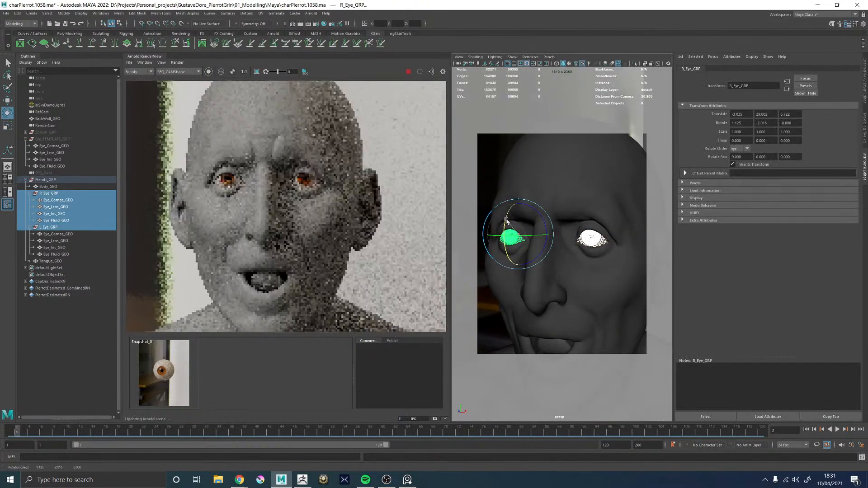
click(522, 60)
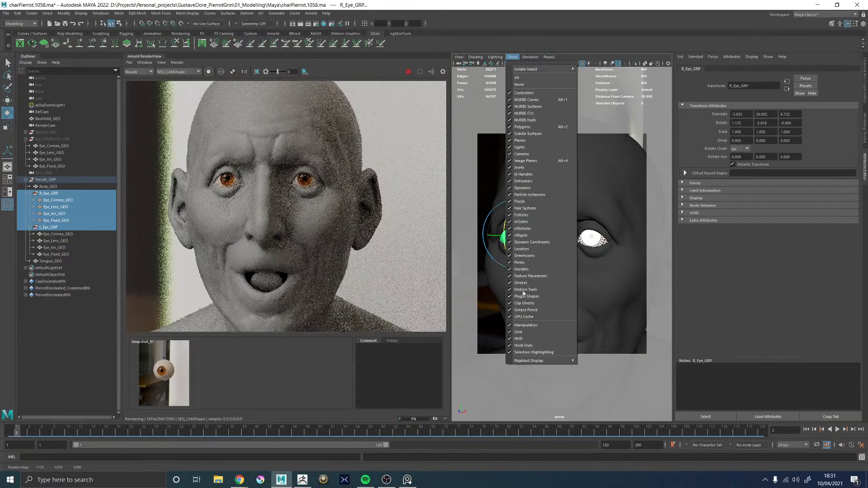
click(526, 356)
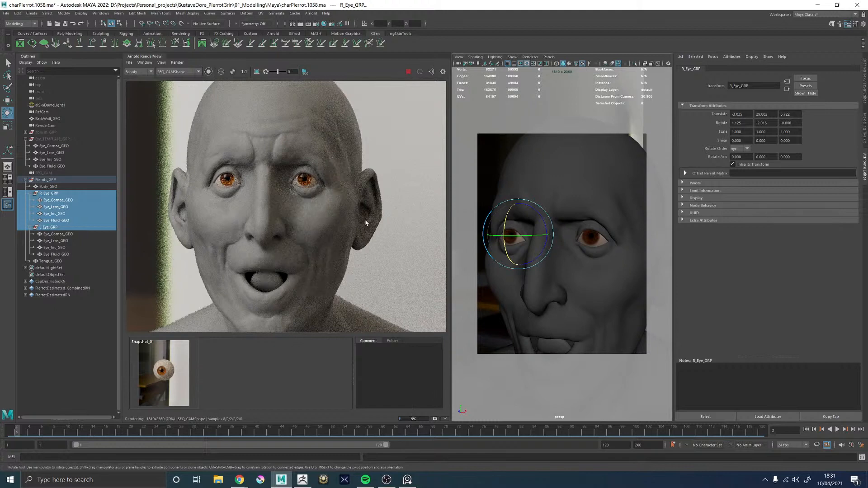
Switch the render camera to RenderCamShape and examine the character's face and eyes at different distances
scroll(305, 171, down, 3)
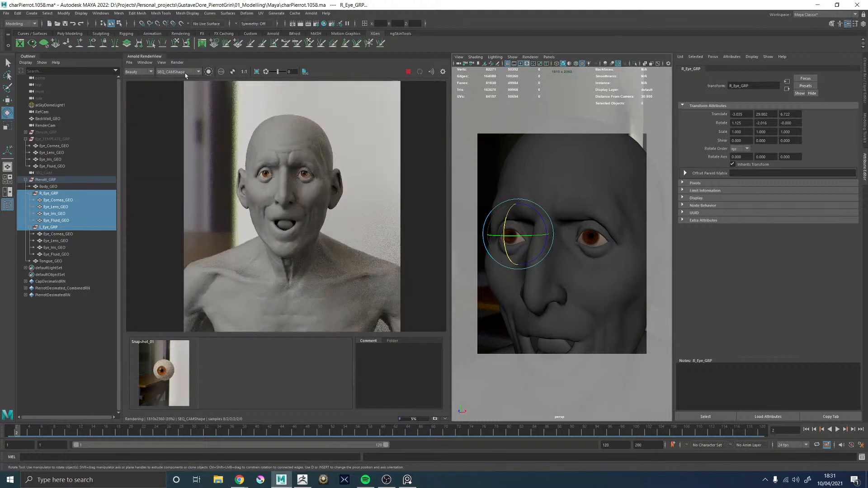
click(177, 87)
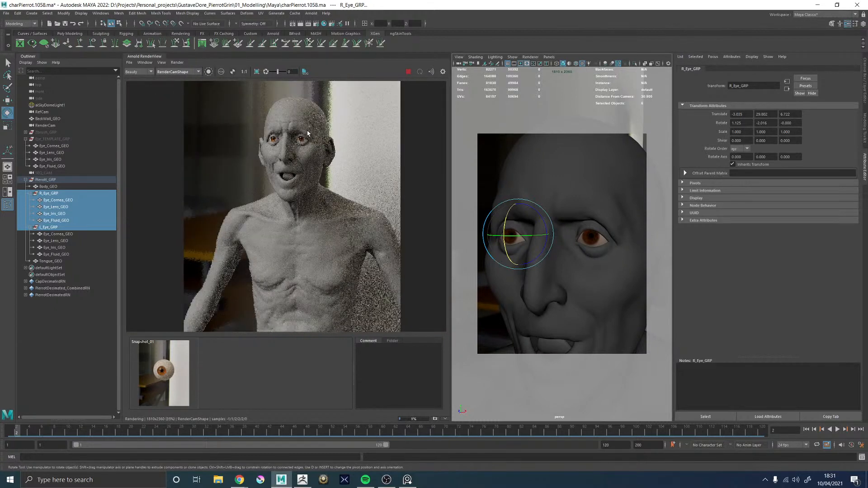
scroll(308, 133, down, 2)
scroll(309, 123, up, 5)
scroll(249, 191, down, 2)
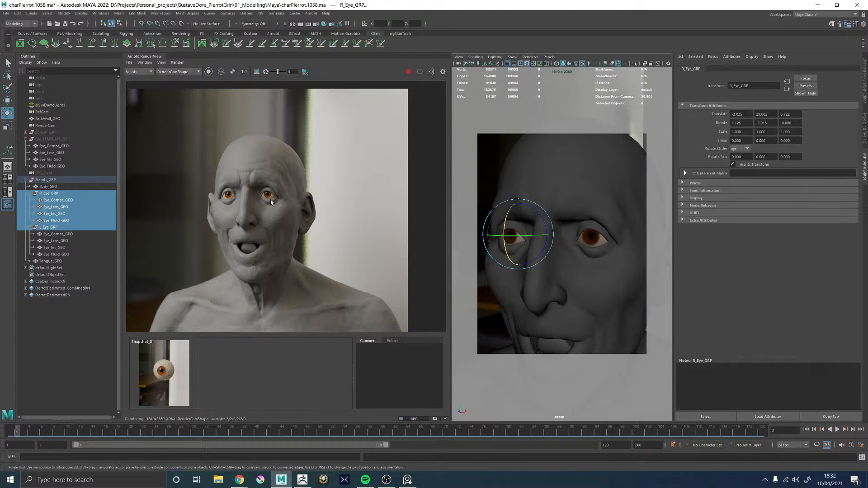
scroll(268, 199, down, 3)
scroll(267, 199, up, 5)
scroll(260, 202, down, 2)
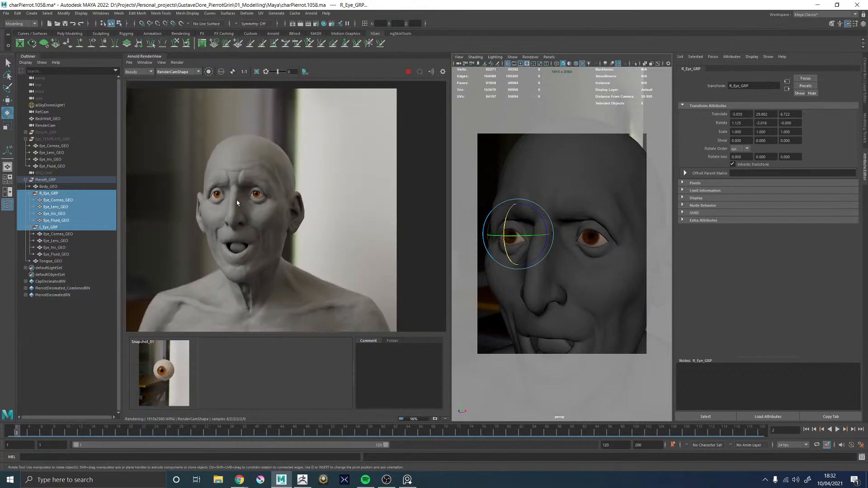
scroll(237, 205, up, 4)
scroll(232, 209, up, 2)
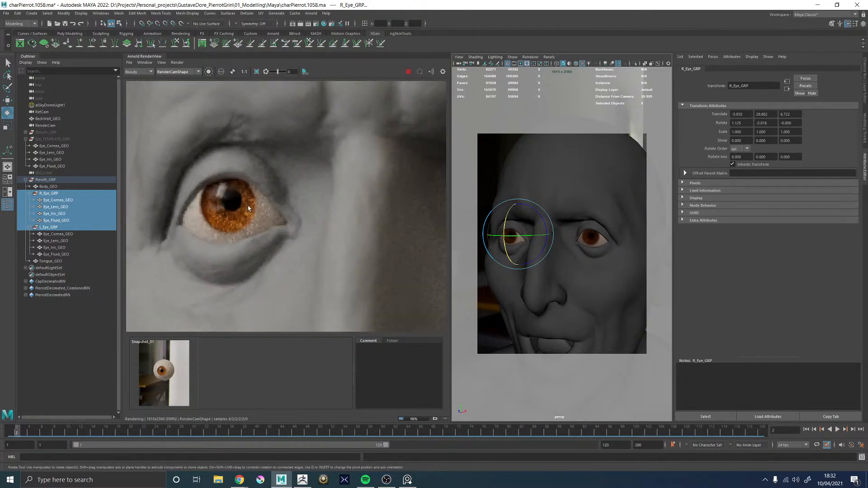
Inspect both rendered eyes in close-up and judge how they read within the face and the full character render
scroll(260, 205, down, 3)
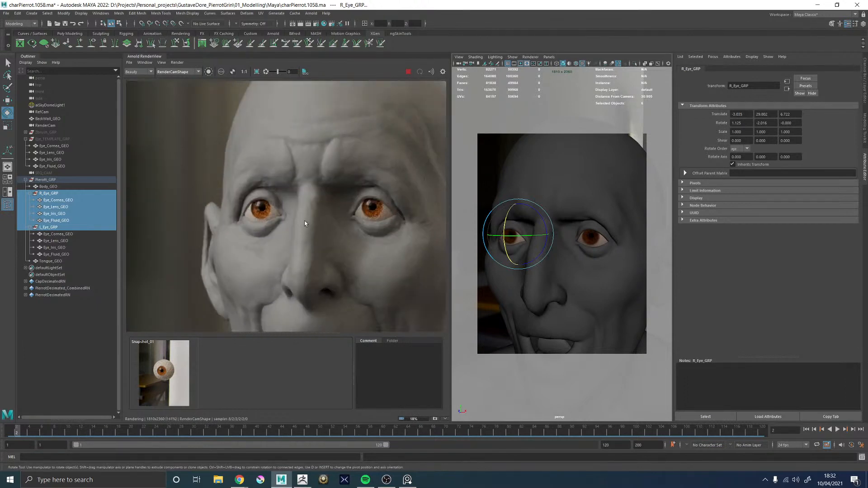
scroll(357, 212, up, 4)
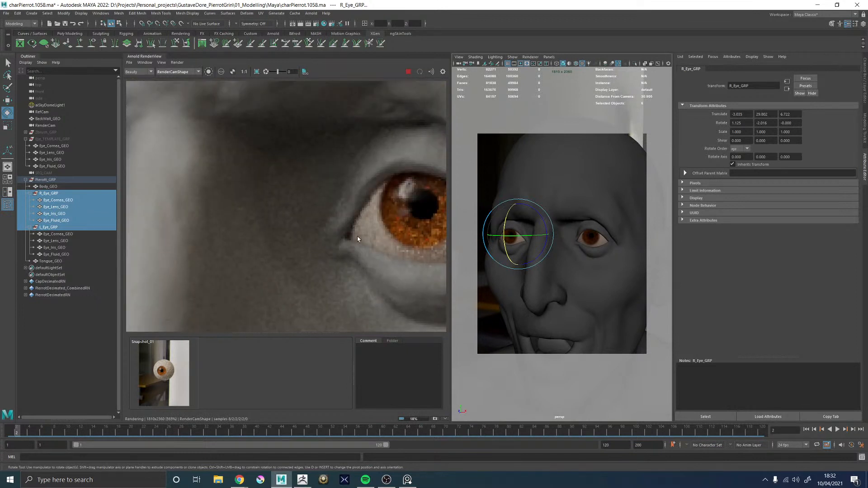
scroll(361, 239, down, 3)
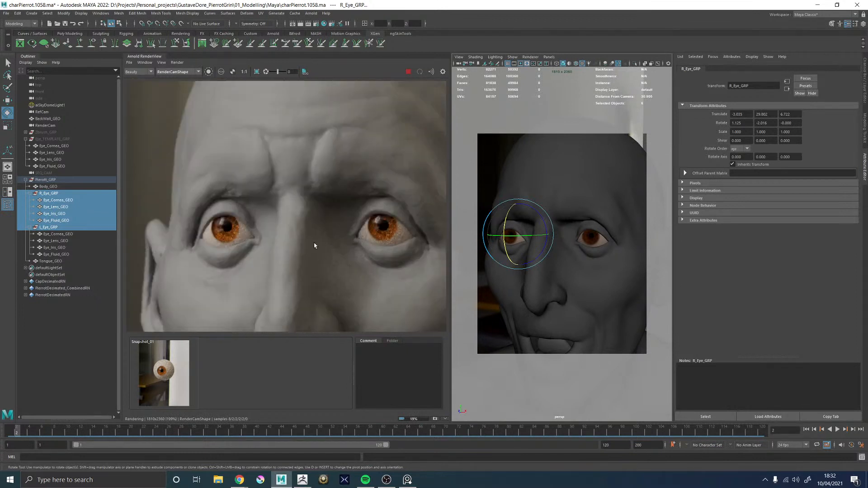
scroll(336, 212, down, 4)
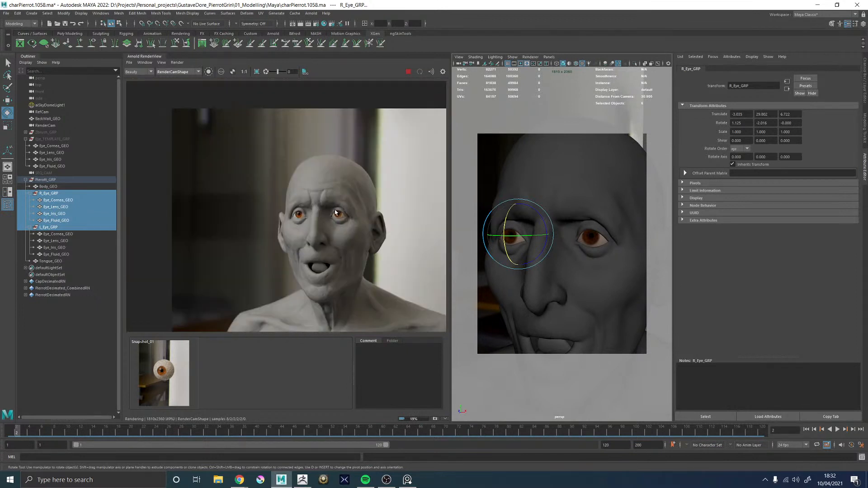
scroll(375, 253, down, 4)
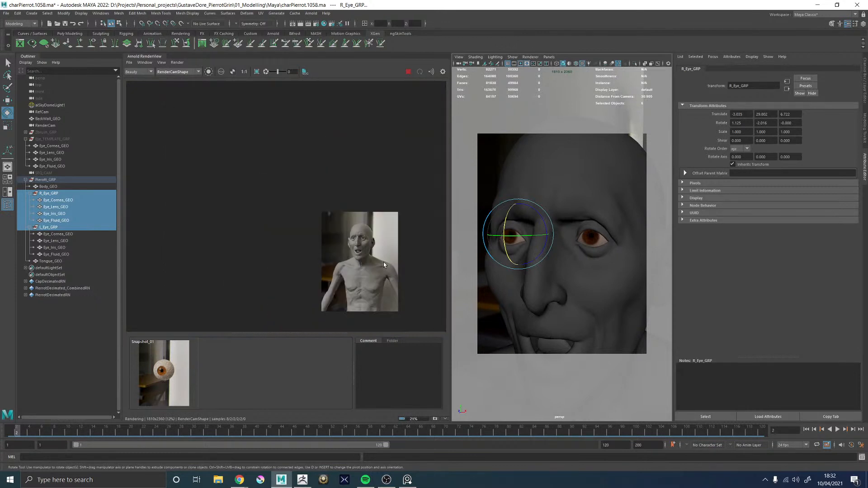
scroll(383, 262, up, 3)
scroll(377, 266, up, 1)
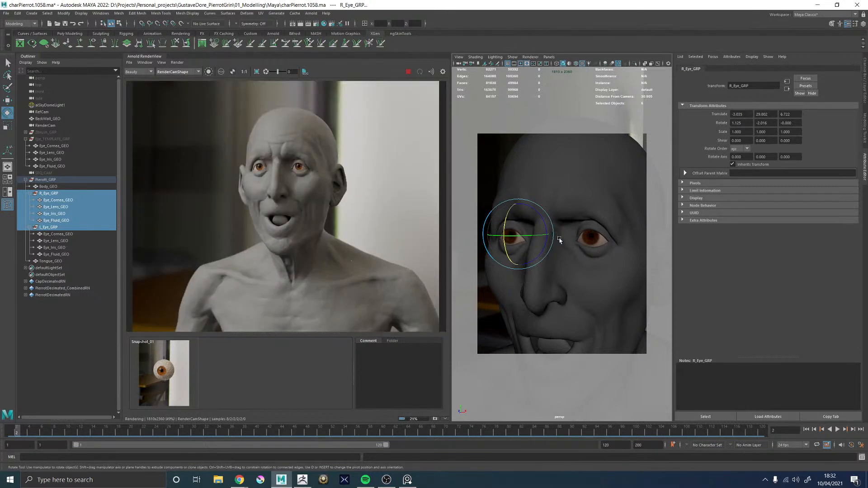
Turn off Progressive Render in the Arnold sampling settings and close the render settings
click(325, 25)
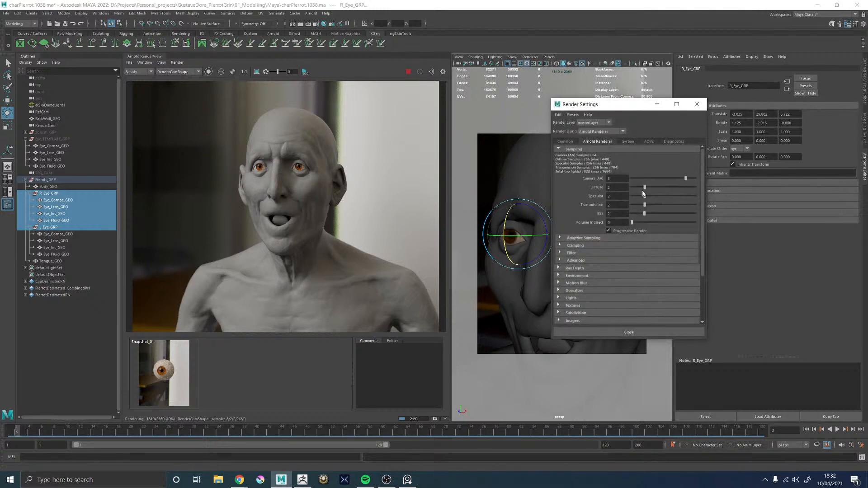
click(617, 231)
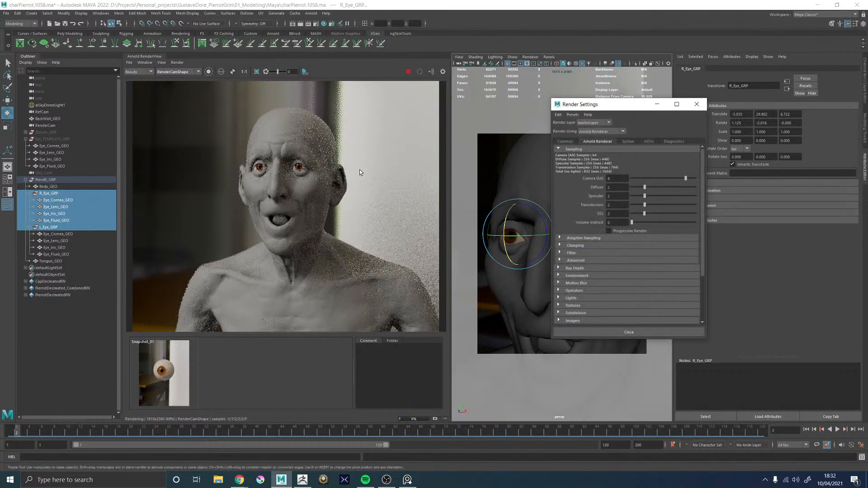
click(696, 104)
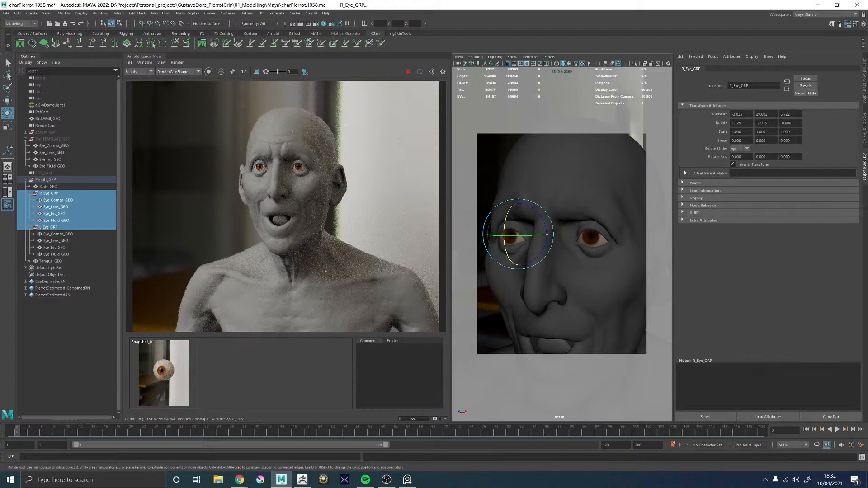
key(alt+Tab)
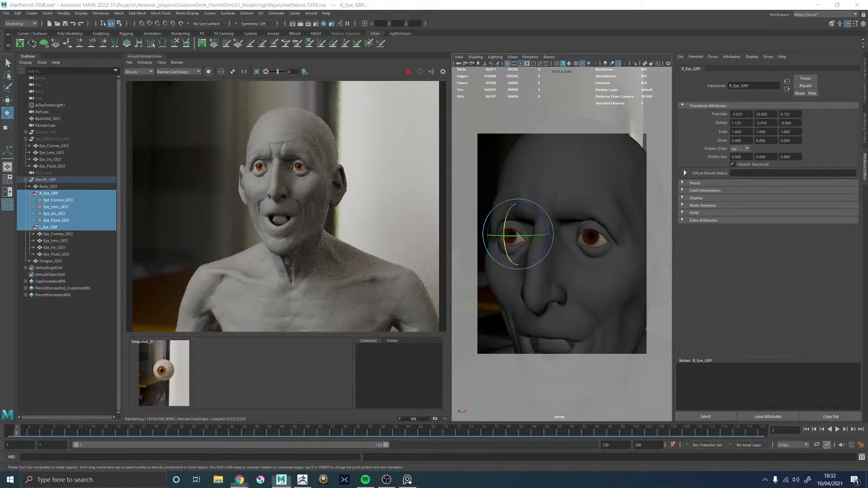